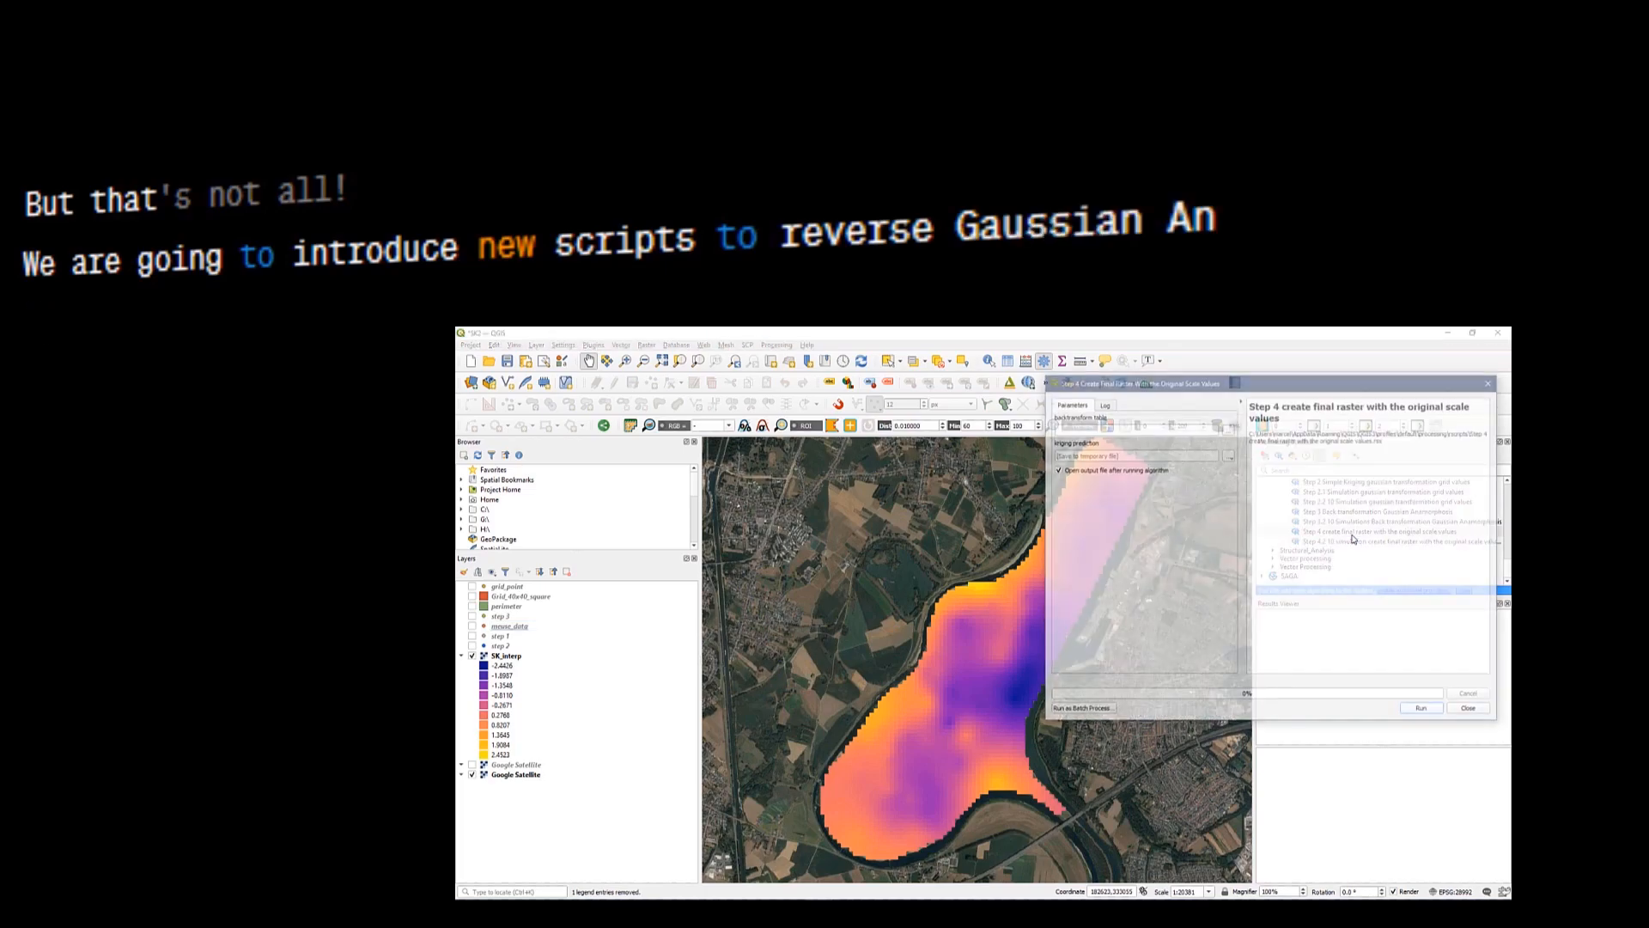
Step: Run the Step 4 final raster script for original scale values with step 3.csv as the back-transform table, and close its dialog
left_click(1229, 429)
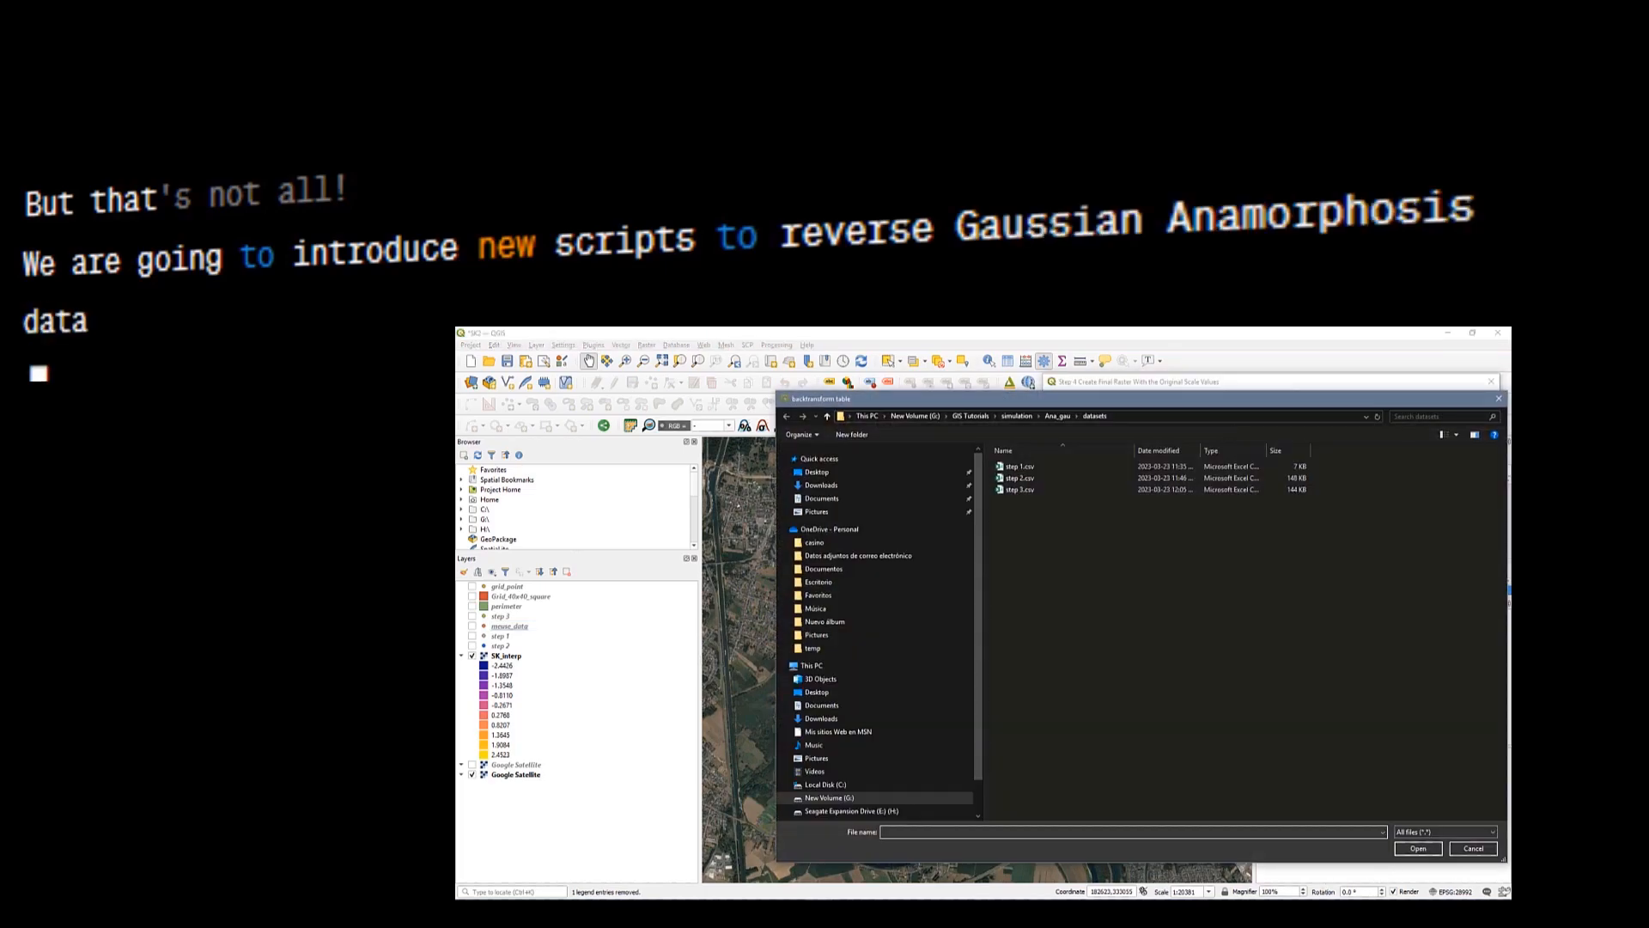
left_click(1022, 489)
left_click(1418, 848)
left_click(1421, 710)
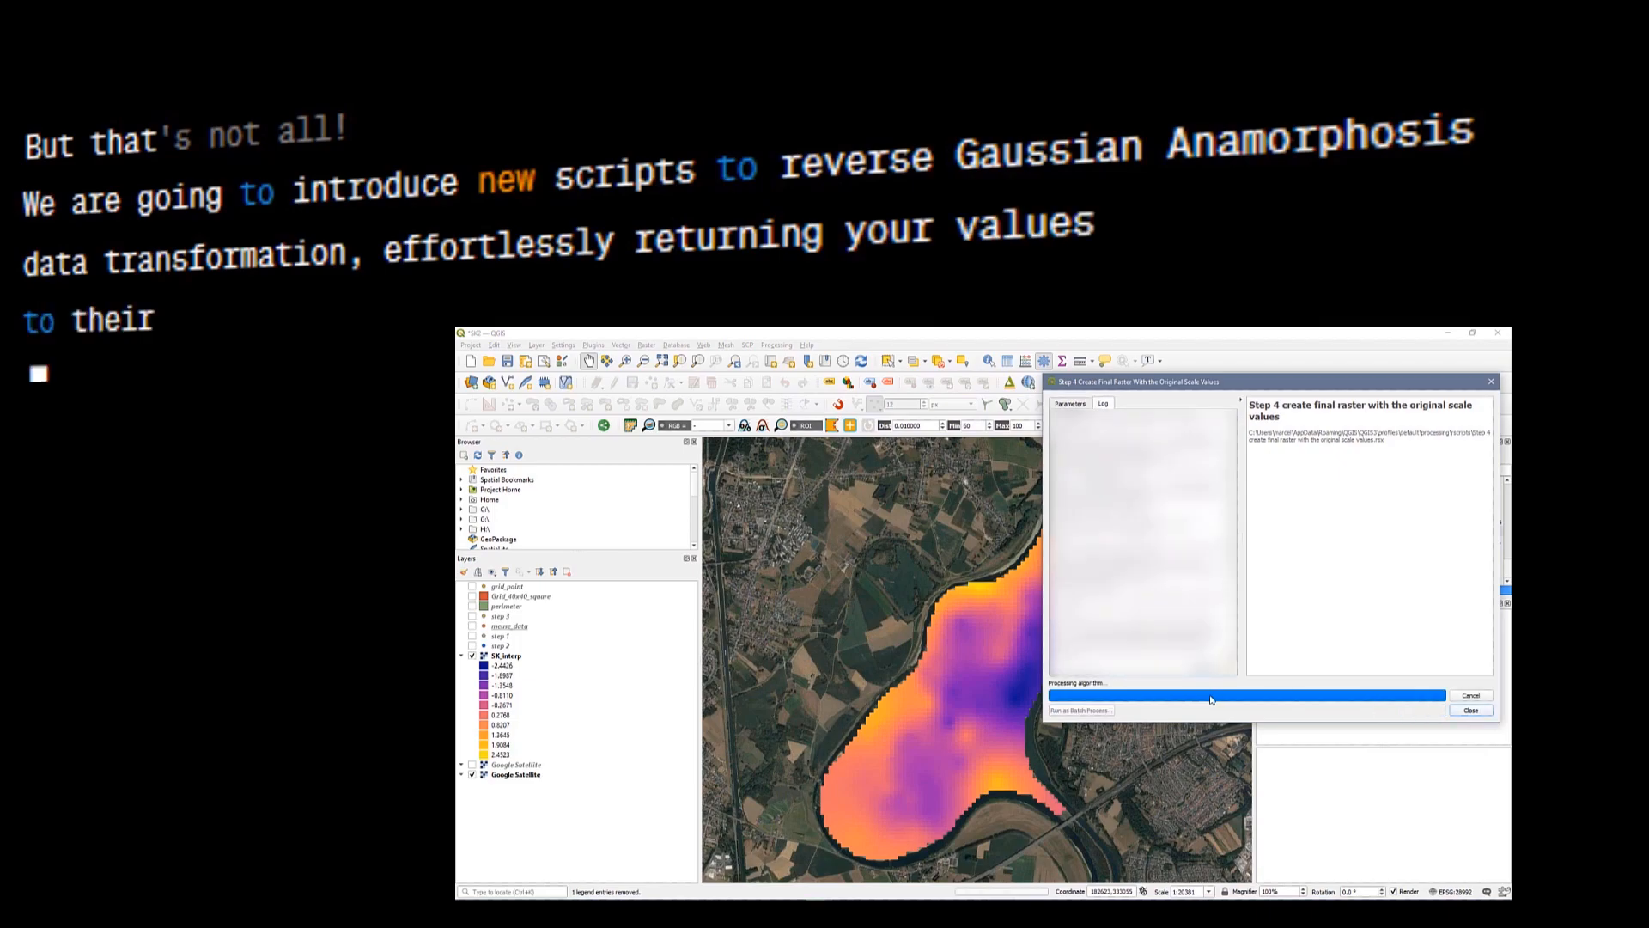
left_click(1492, 382)
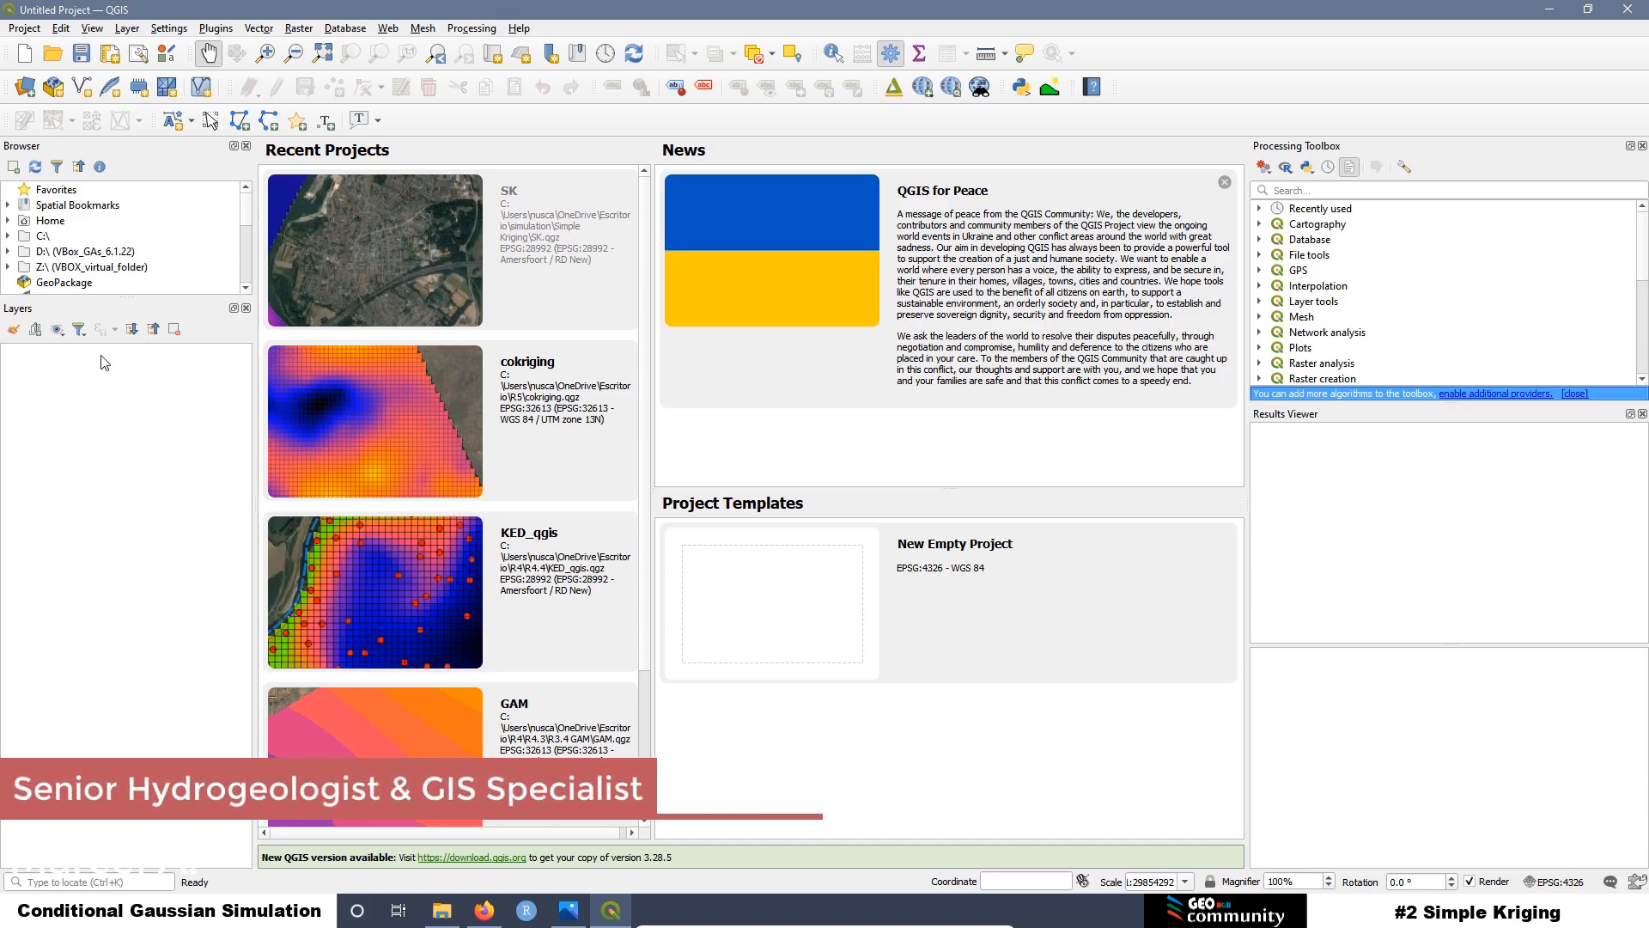
Step: Choose meuse_data.csv from the Data sets folder as the source file for a new delimited text layer
left_click(27, 89)
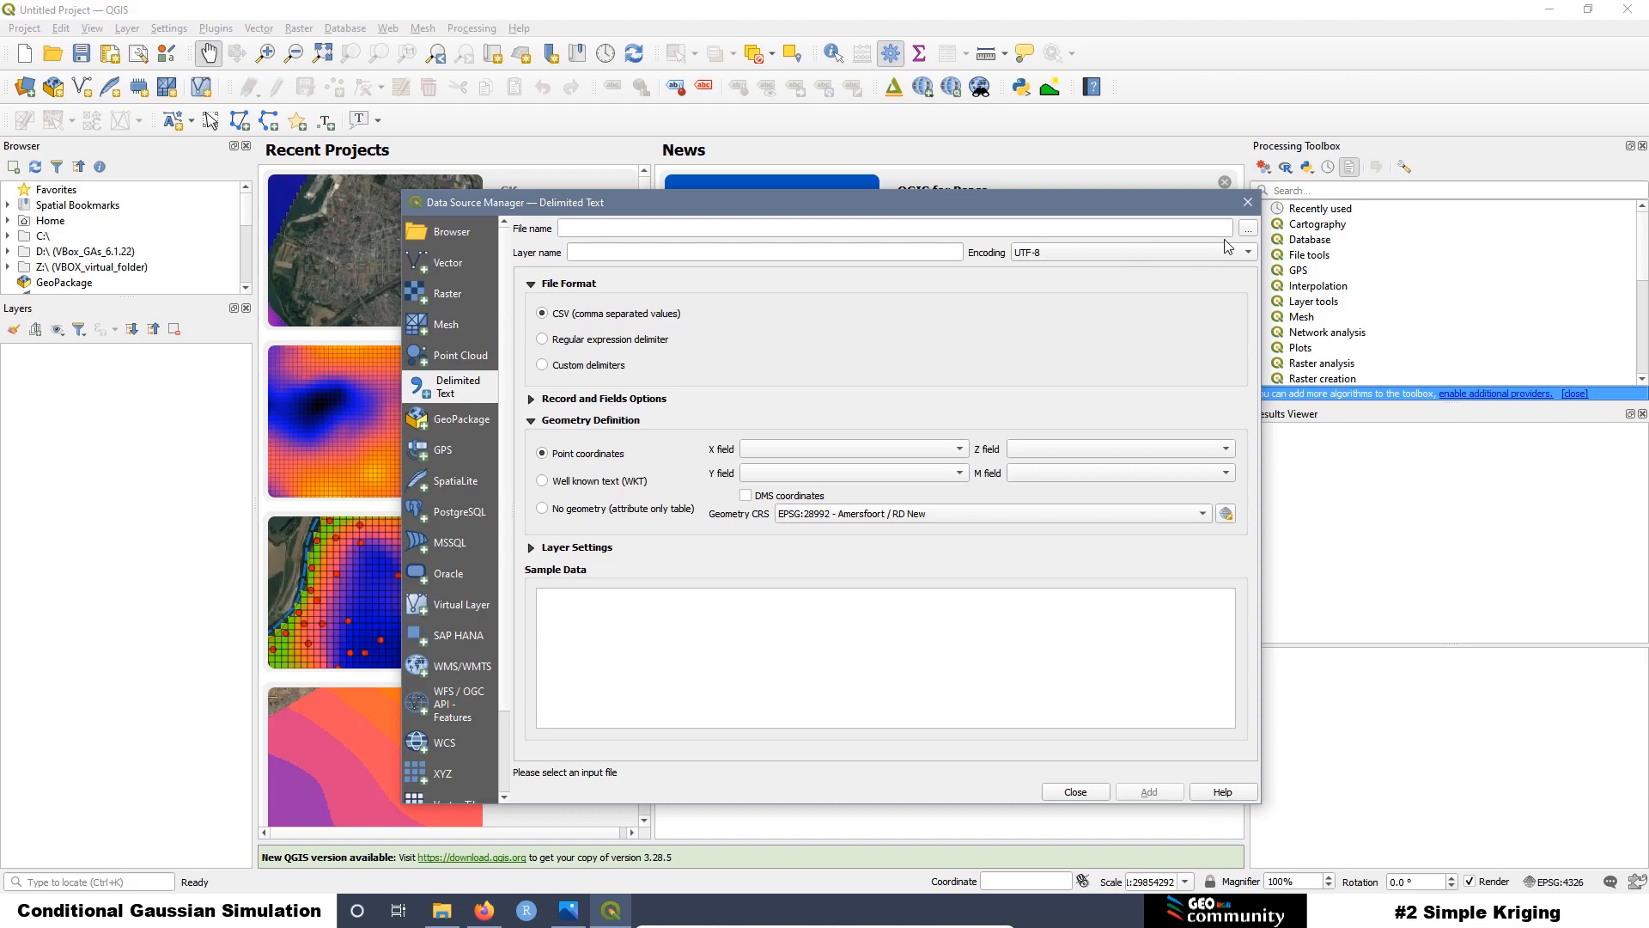
left_click(1249, 229)
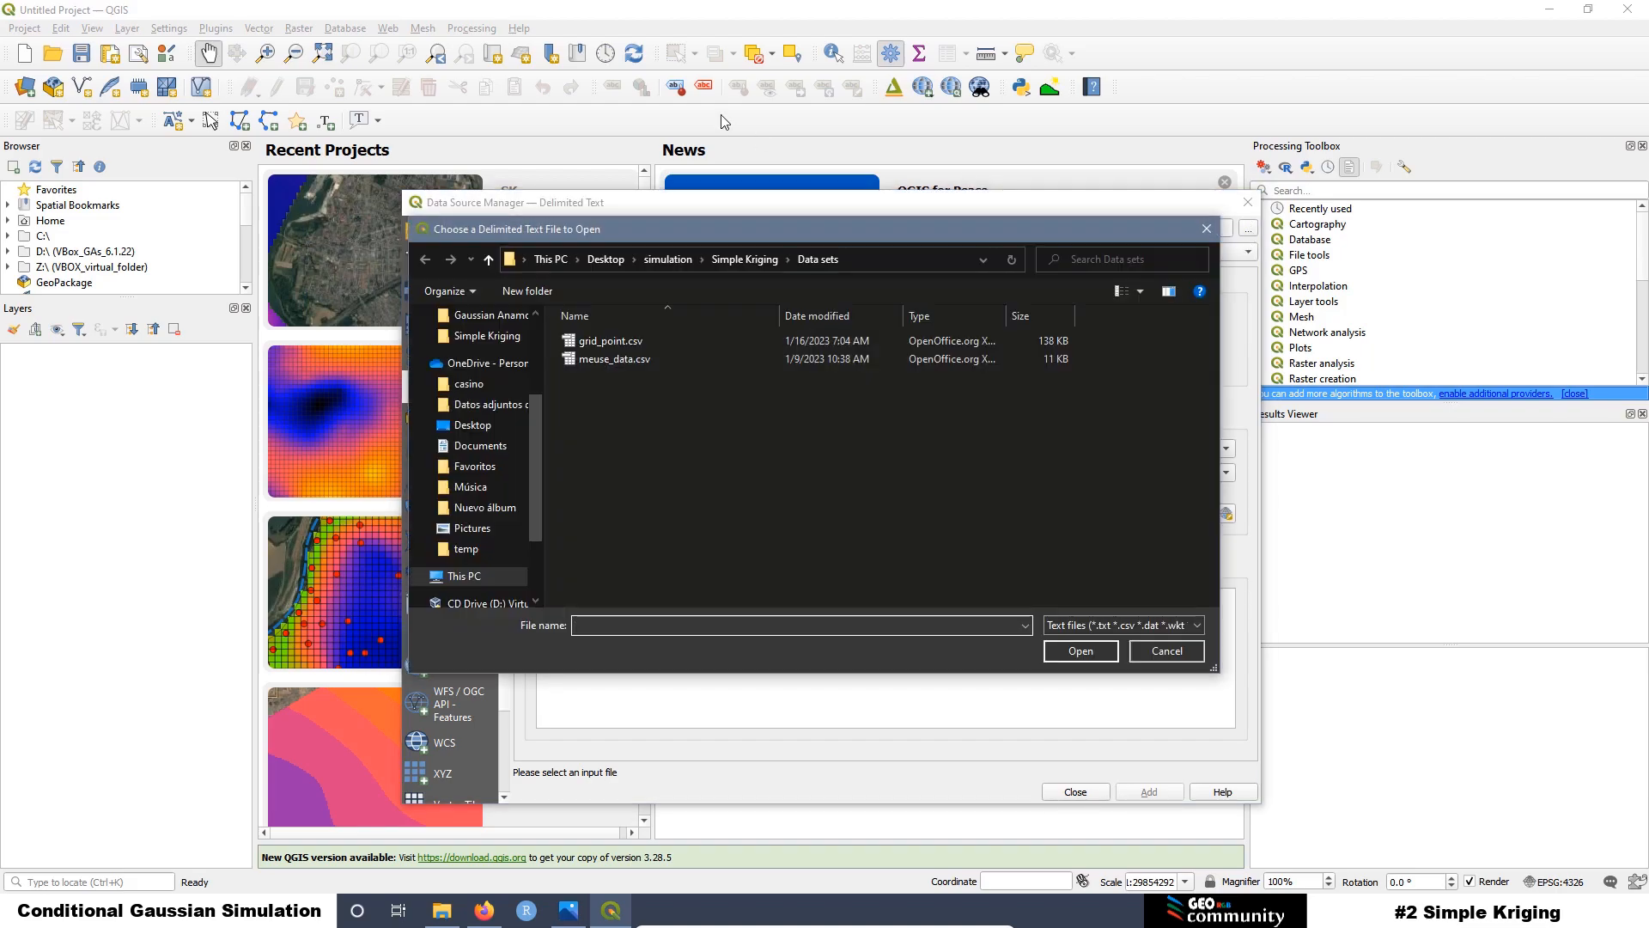
left_click(580, 363)
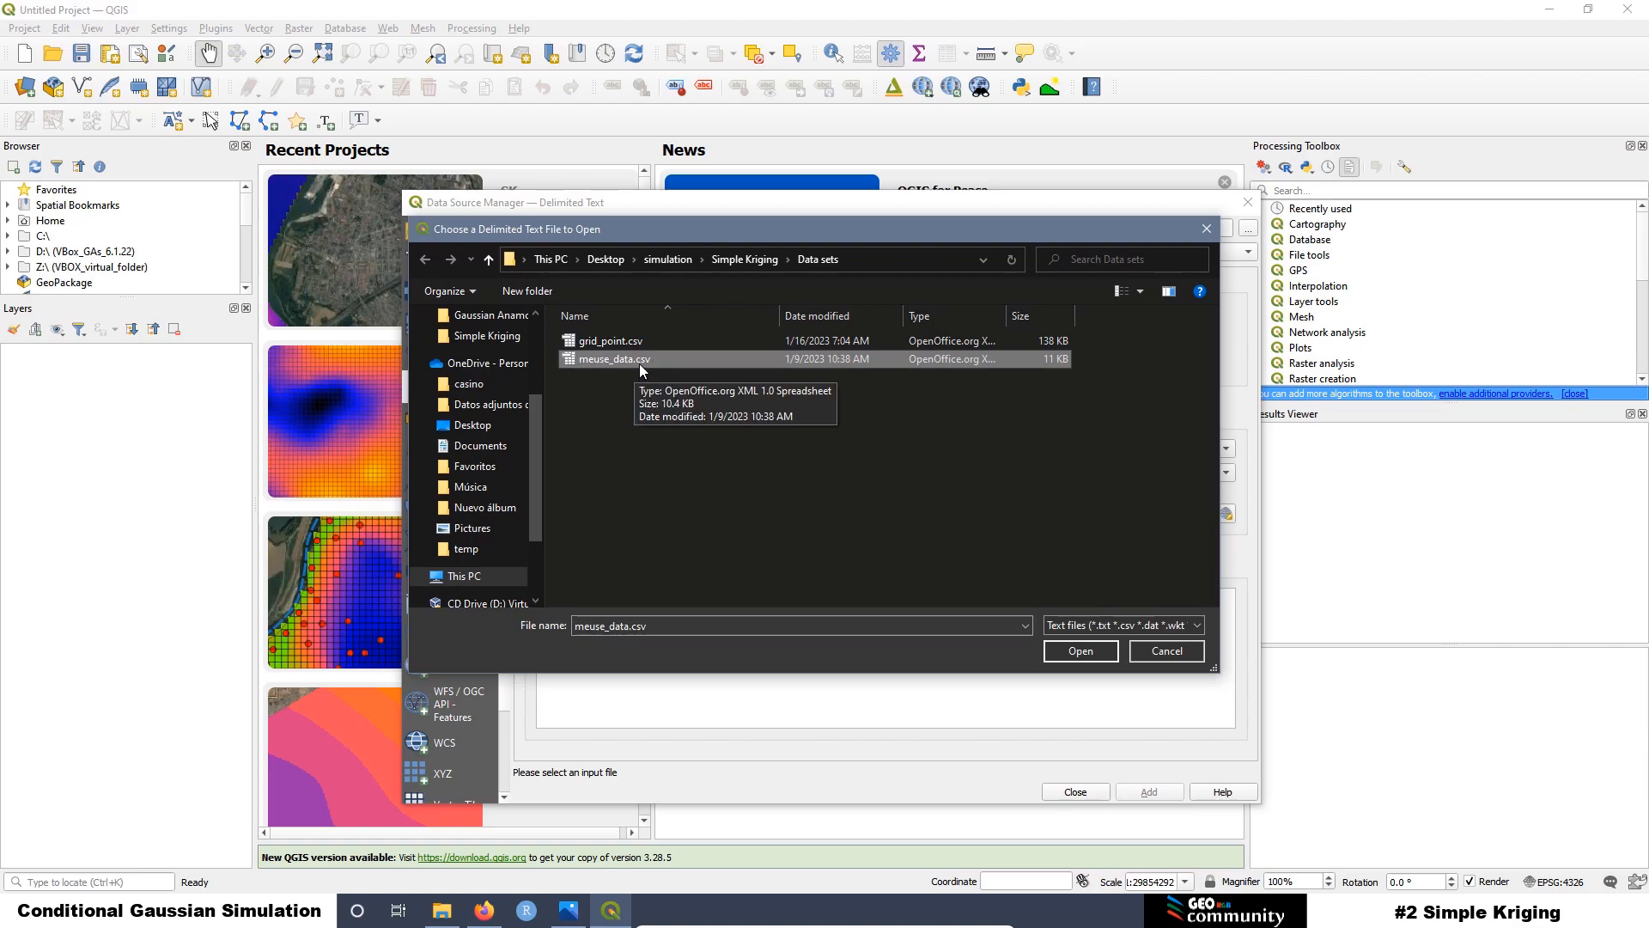
left_click(1086, 649)
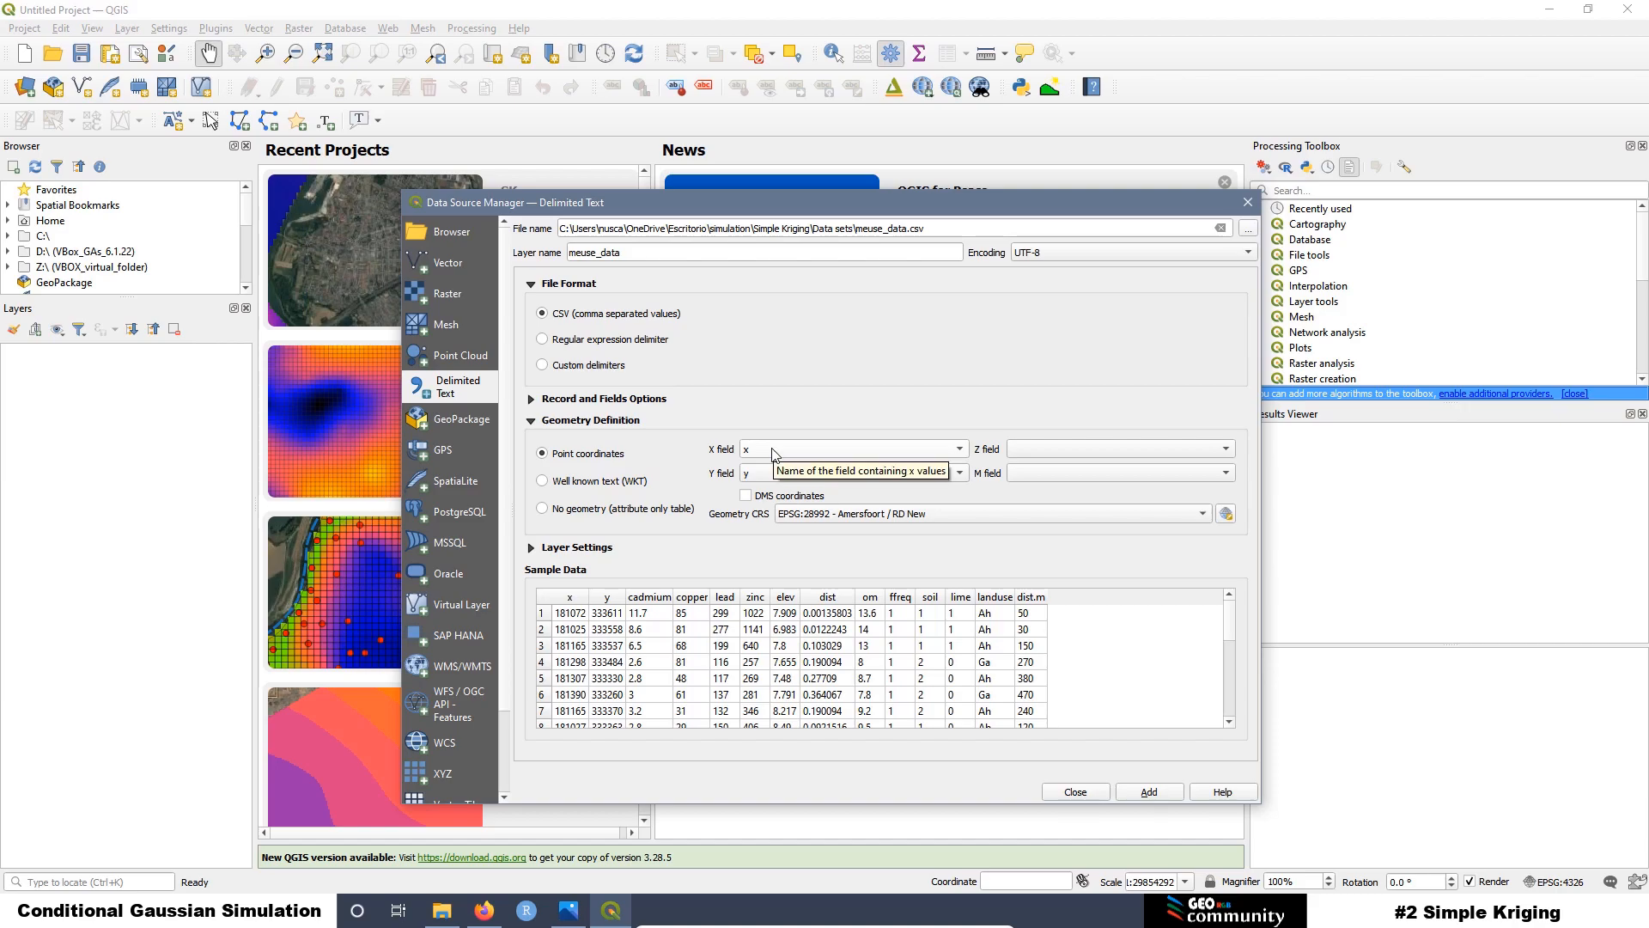
Step: Set the Y field to y and add the point layer, accepting the Inverse of RD New + Amersfoort to WGS 84 (4) transformation
left_click(786, 479)
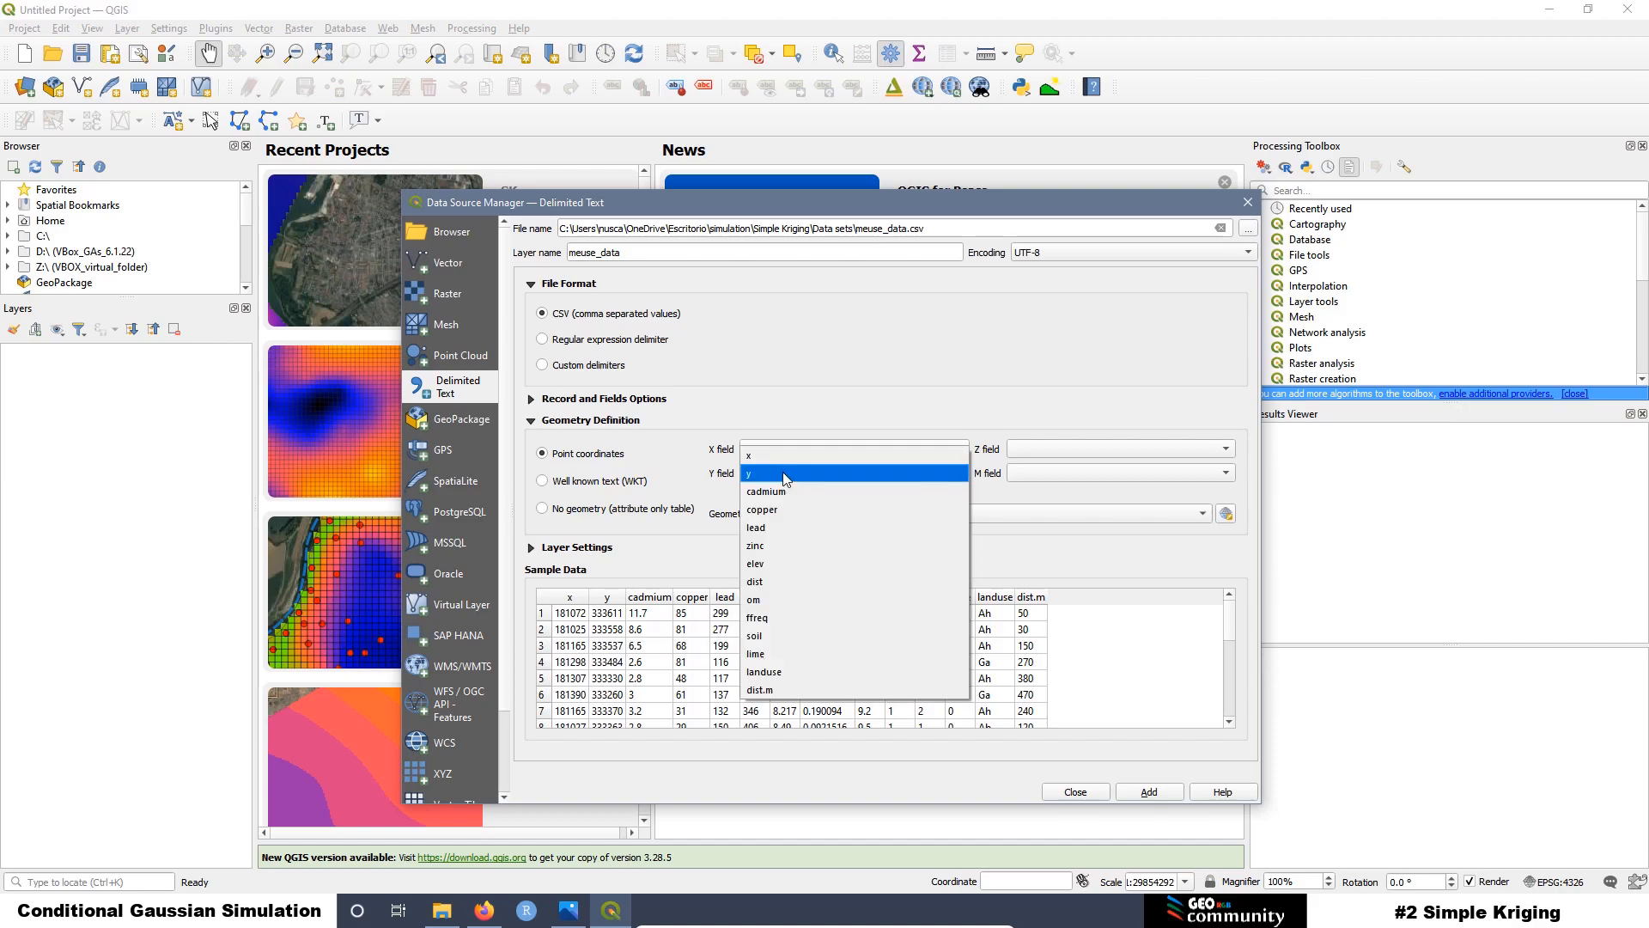
left_click(785, 475)
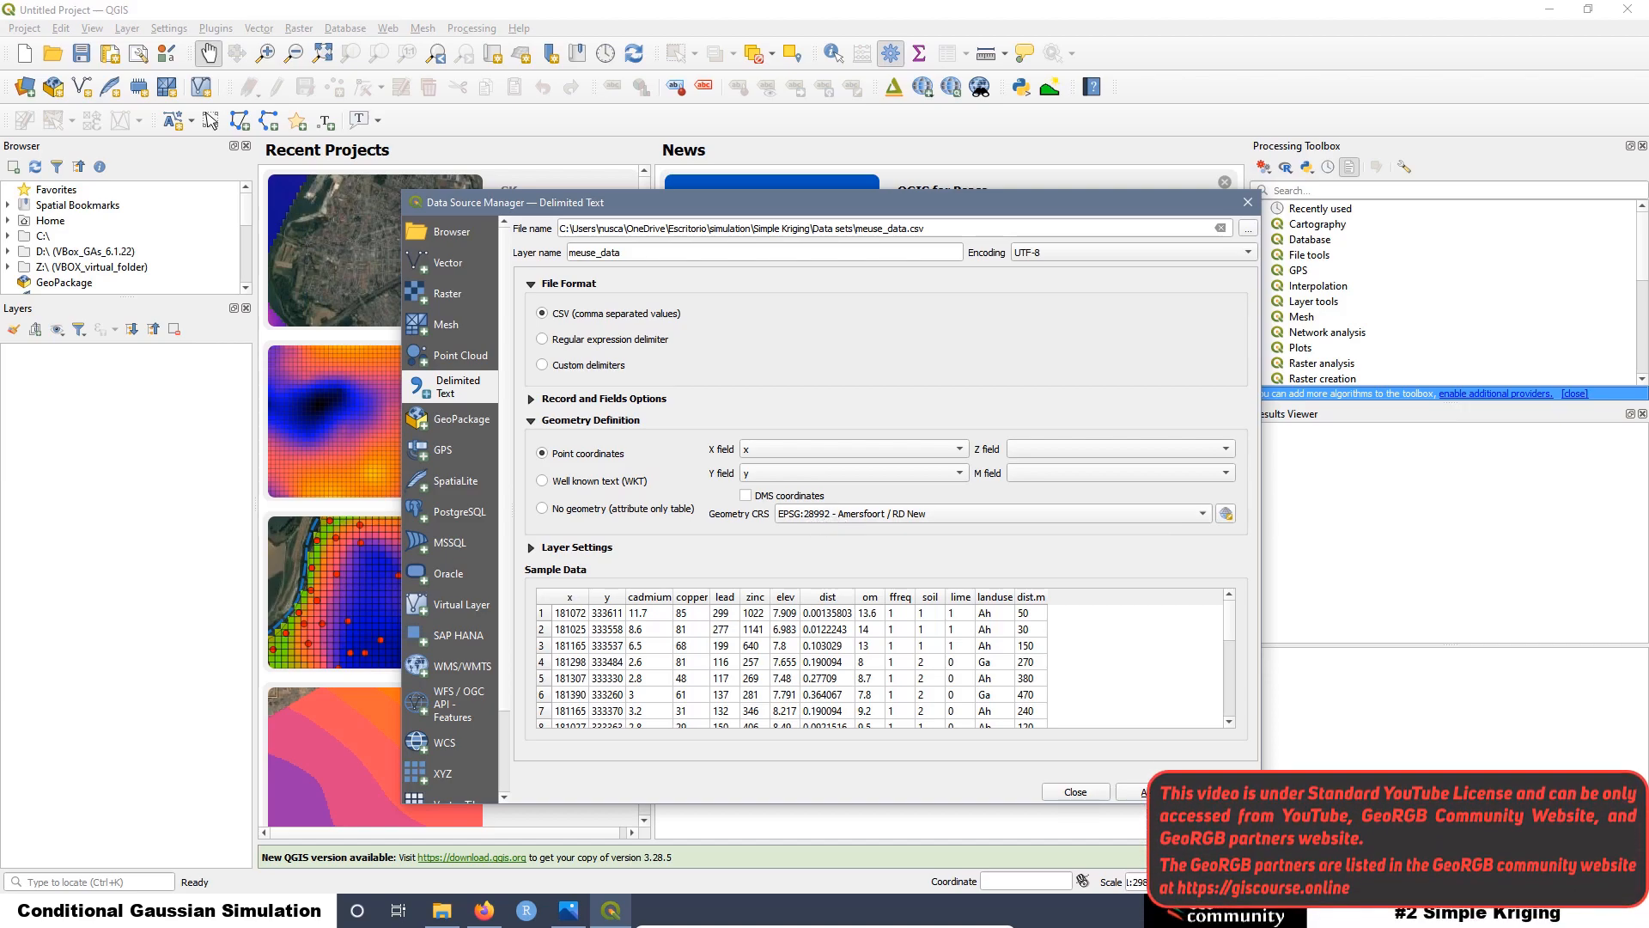
left_click(1151, 792)
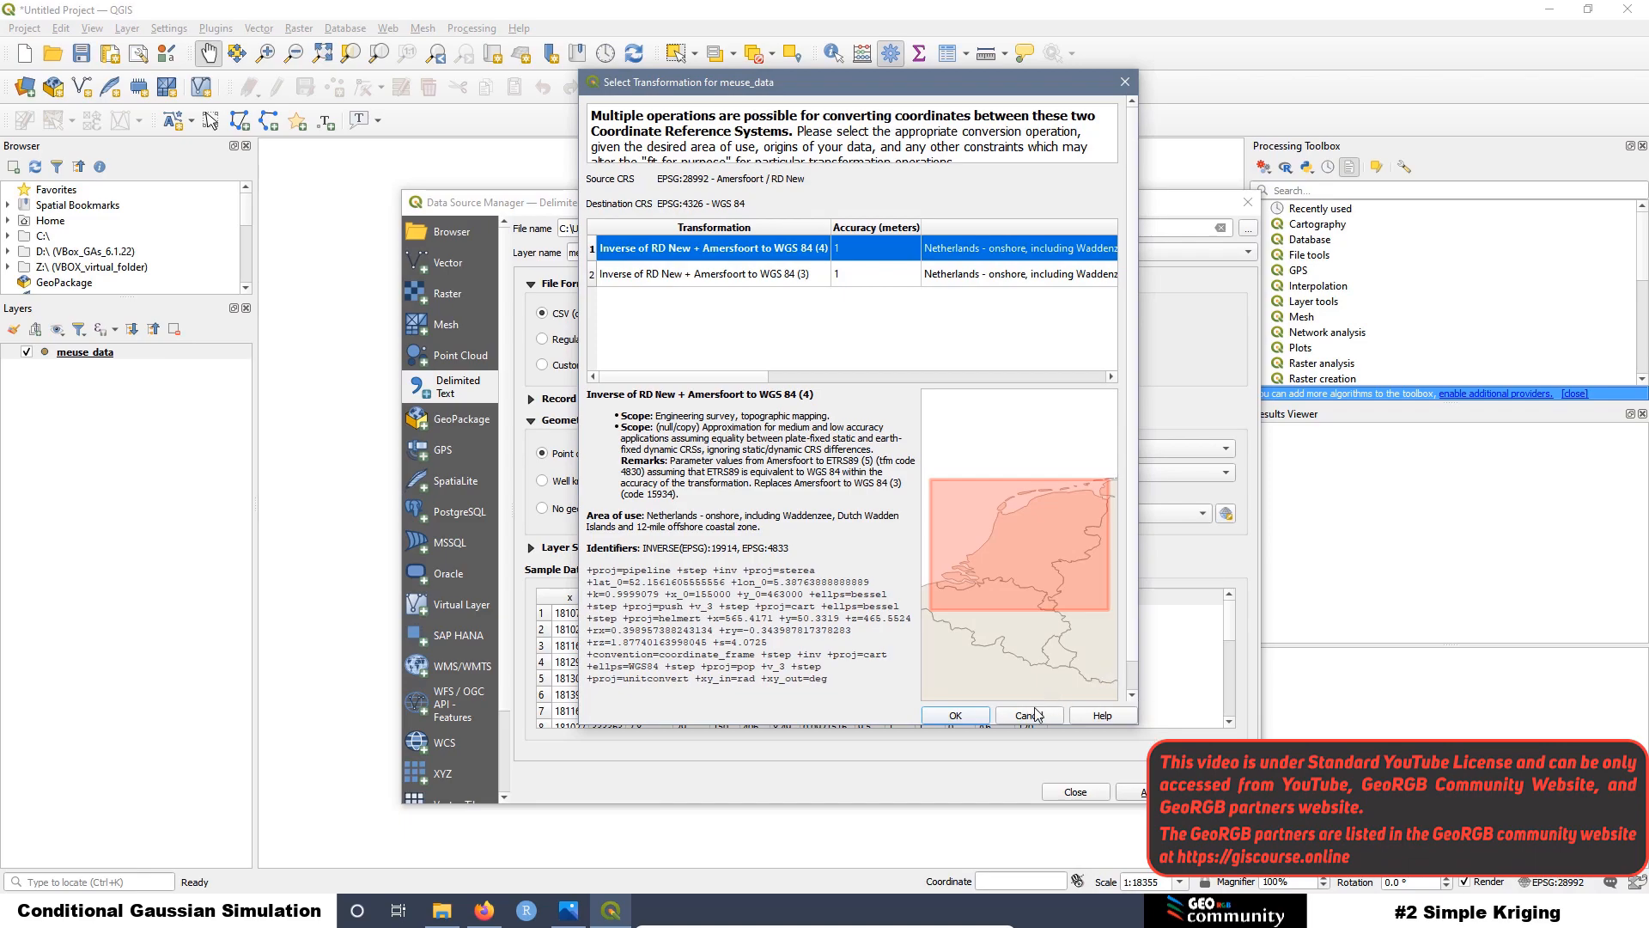
left_click(951, 716)
left_click(1074, 791)
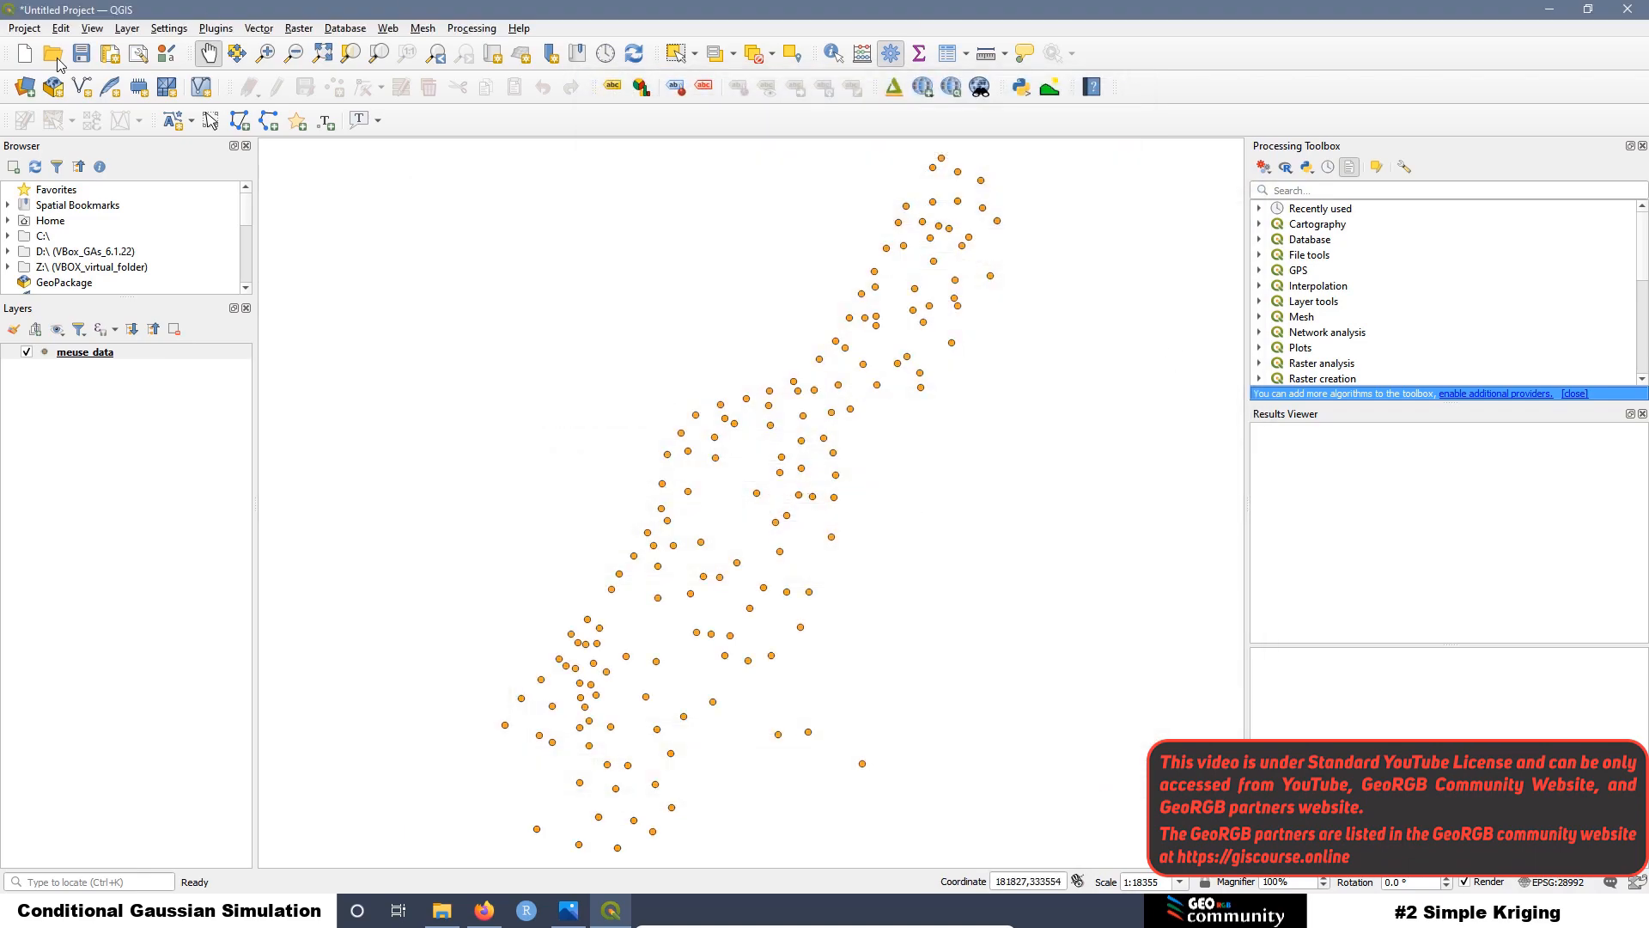
Step: Add the Google Satellite basemap from QuickMapServices to the map
left_click(387, 28)
mouse_move(441, 75)
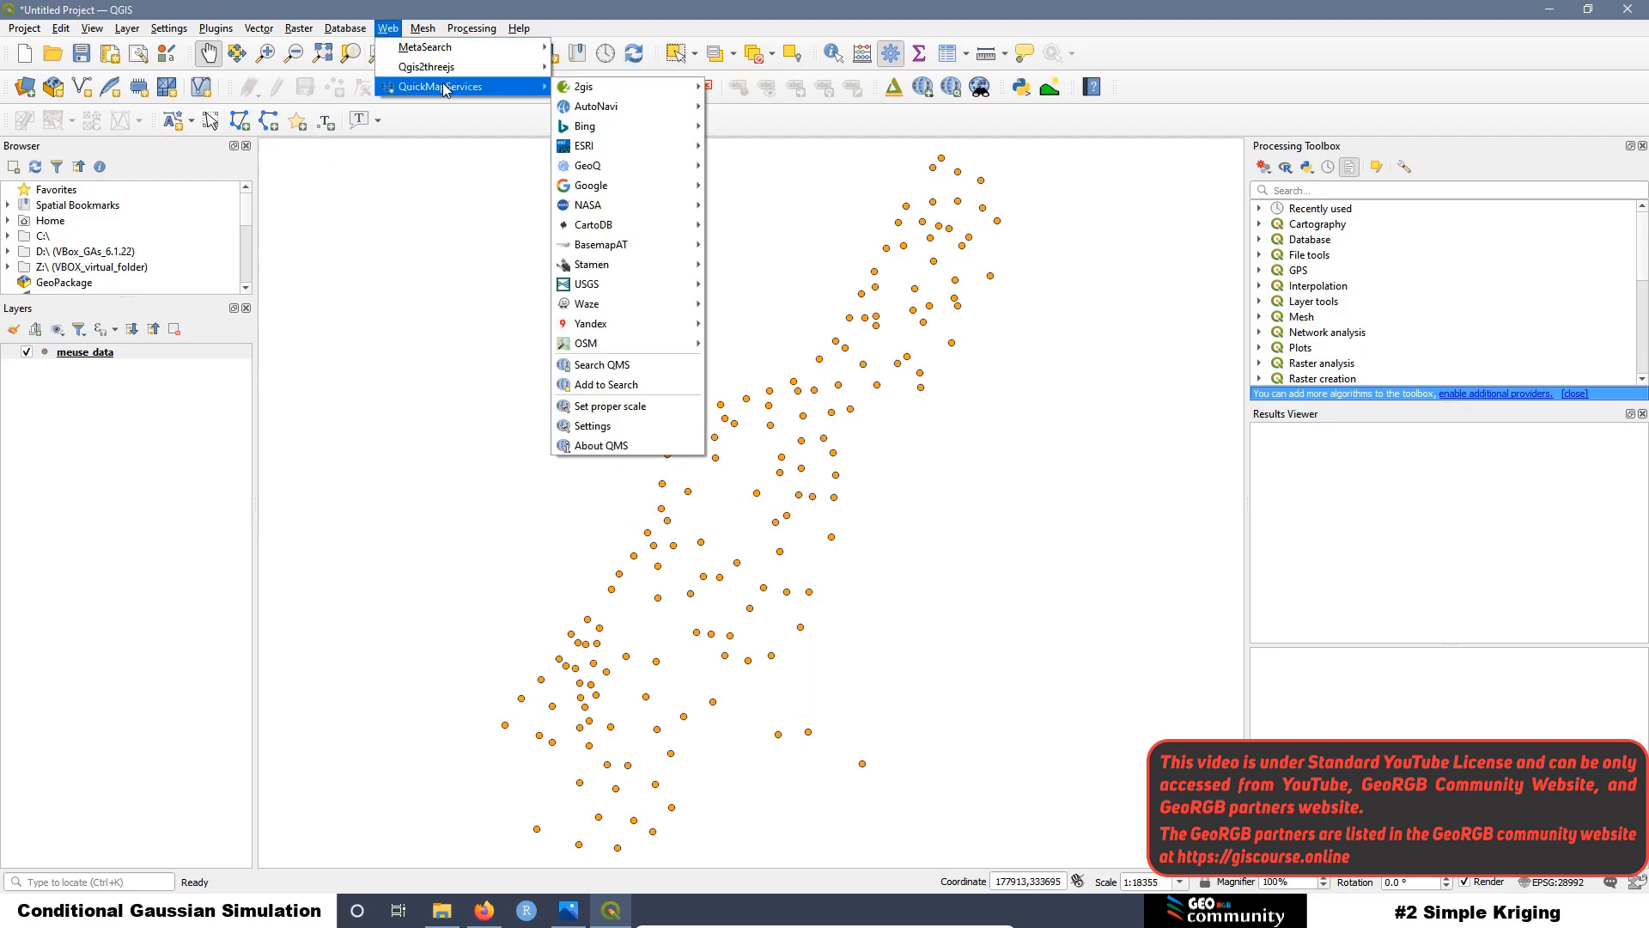
mouse_move(619, 191)
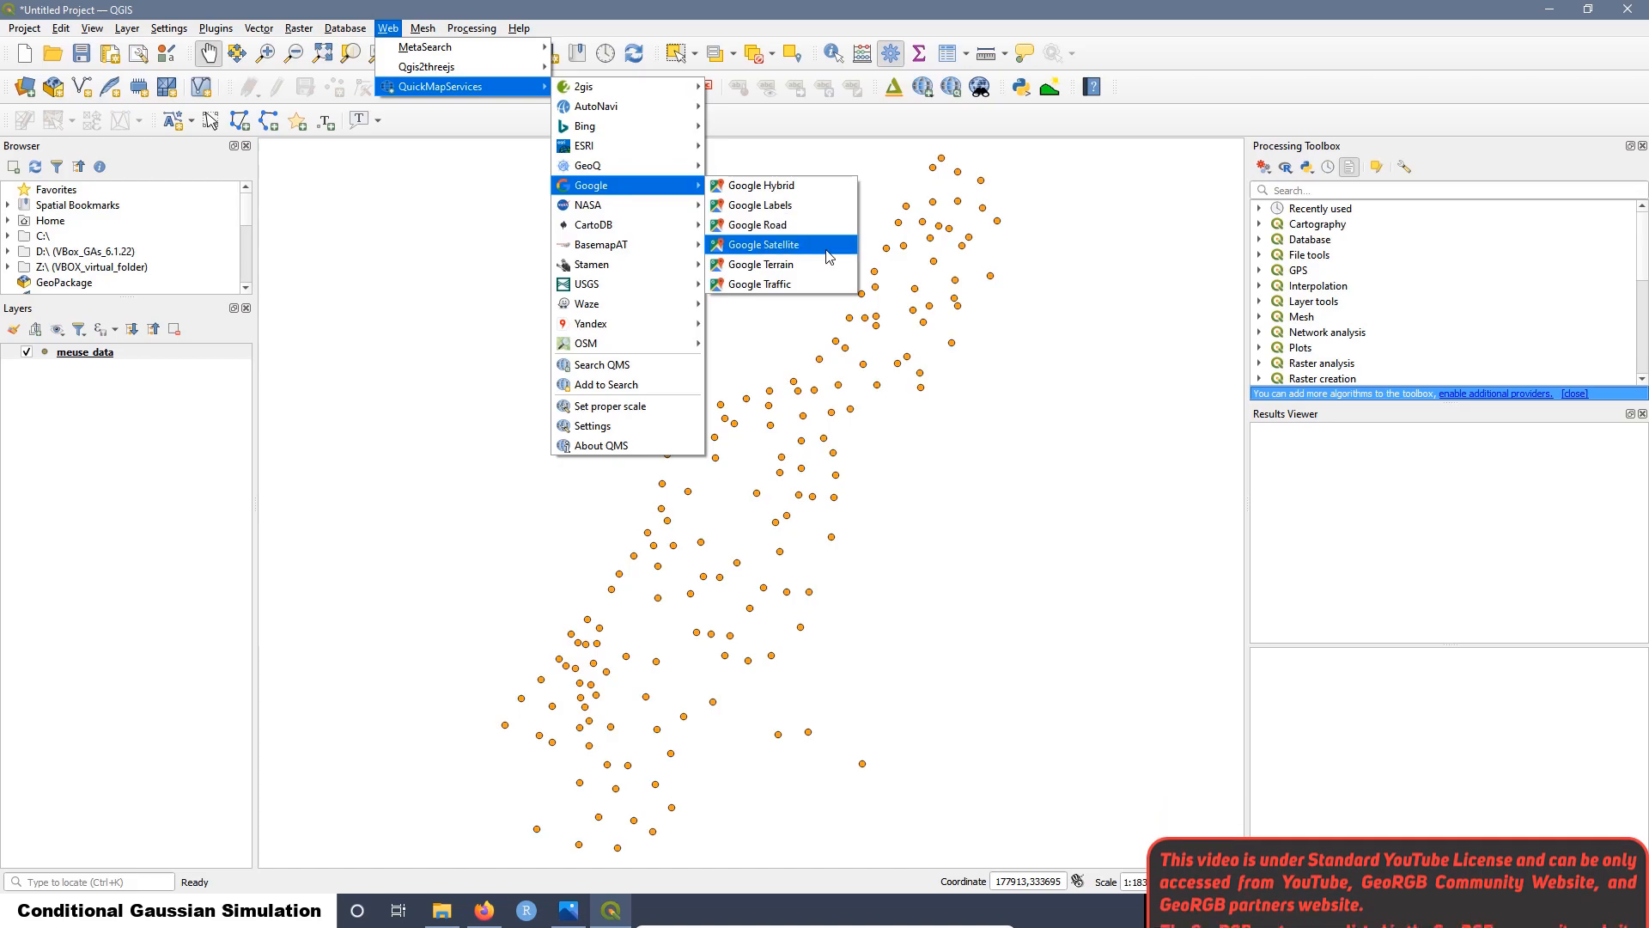
left_click(756, 244)
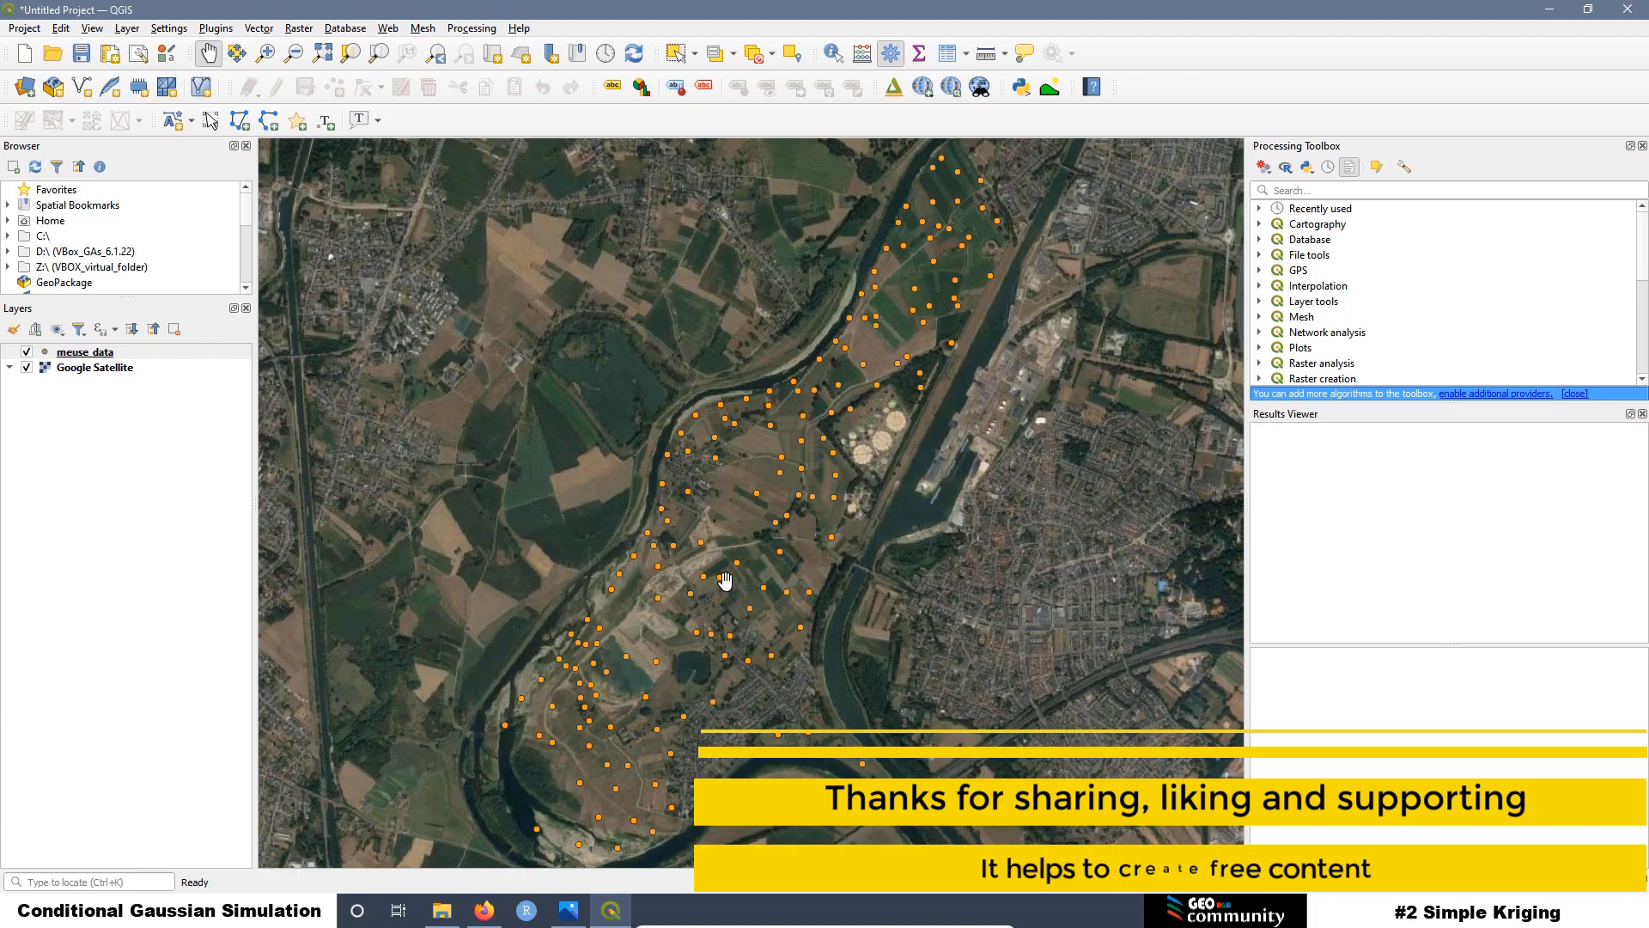
Step: Switch to Firefox and open the lessons of the free Geostatistics Course for Beginners on giscourse.online
left_click(486, 911)
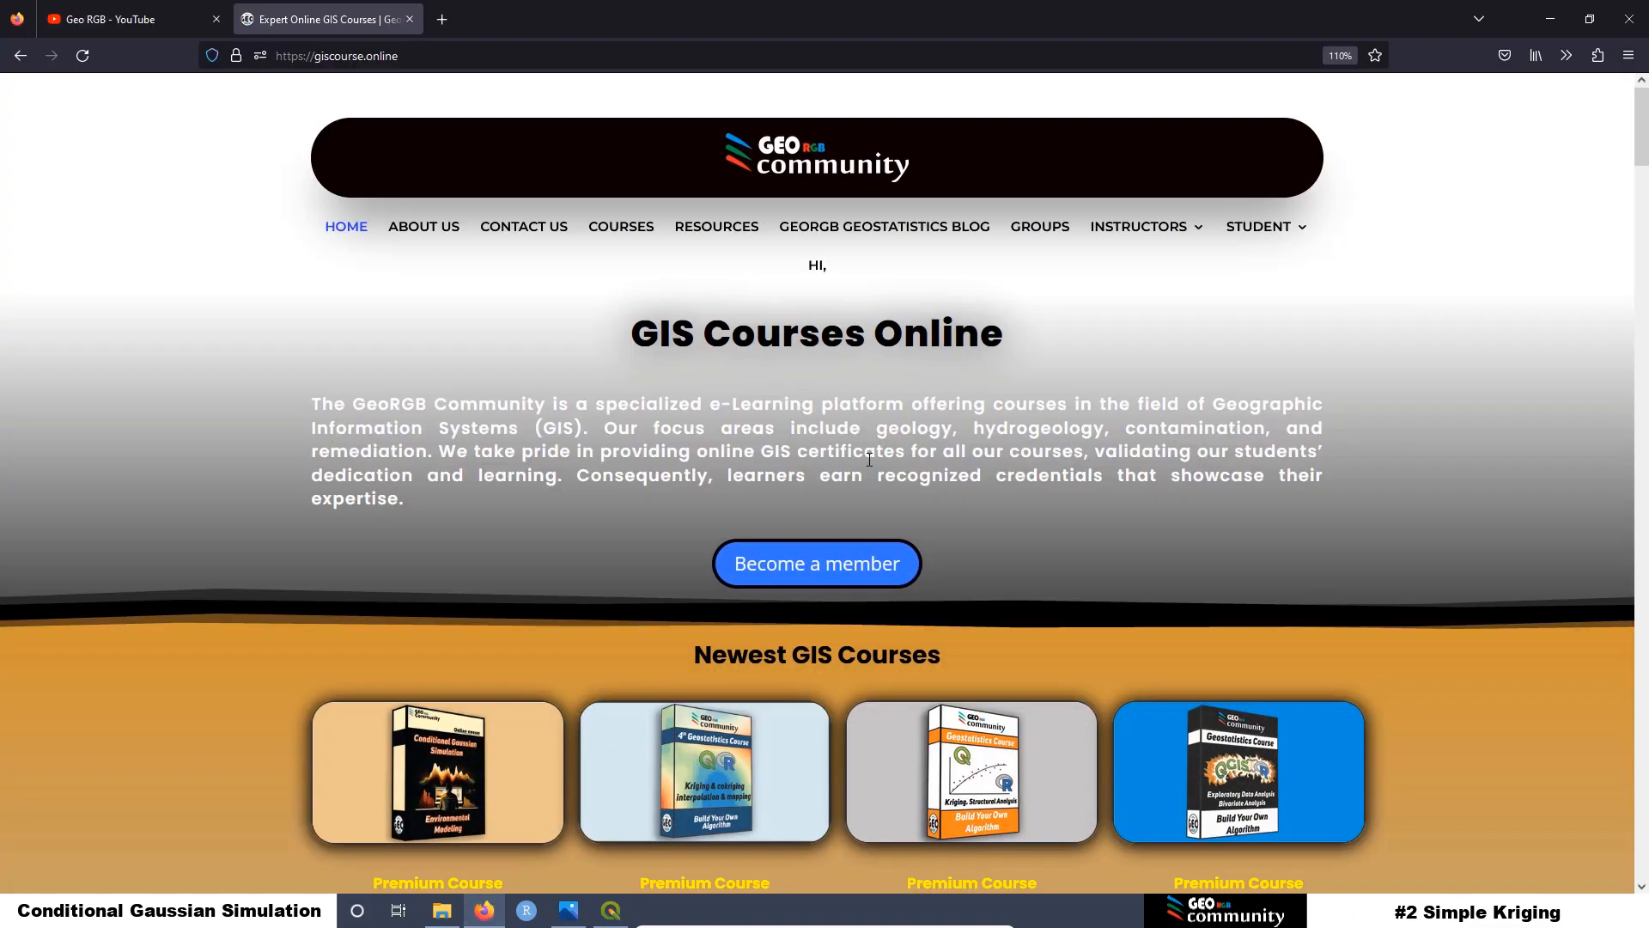
scroll(479, 408, "down", 7)
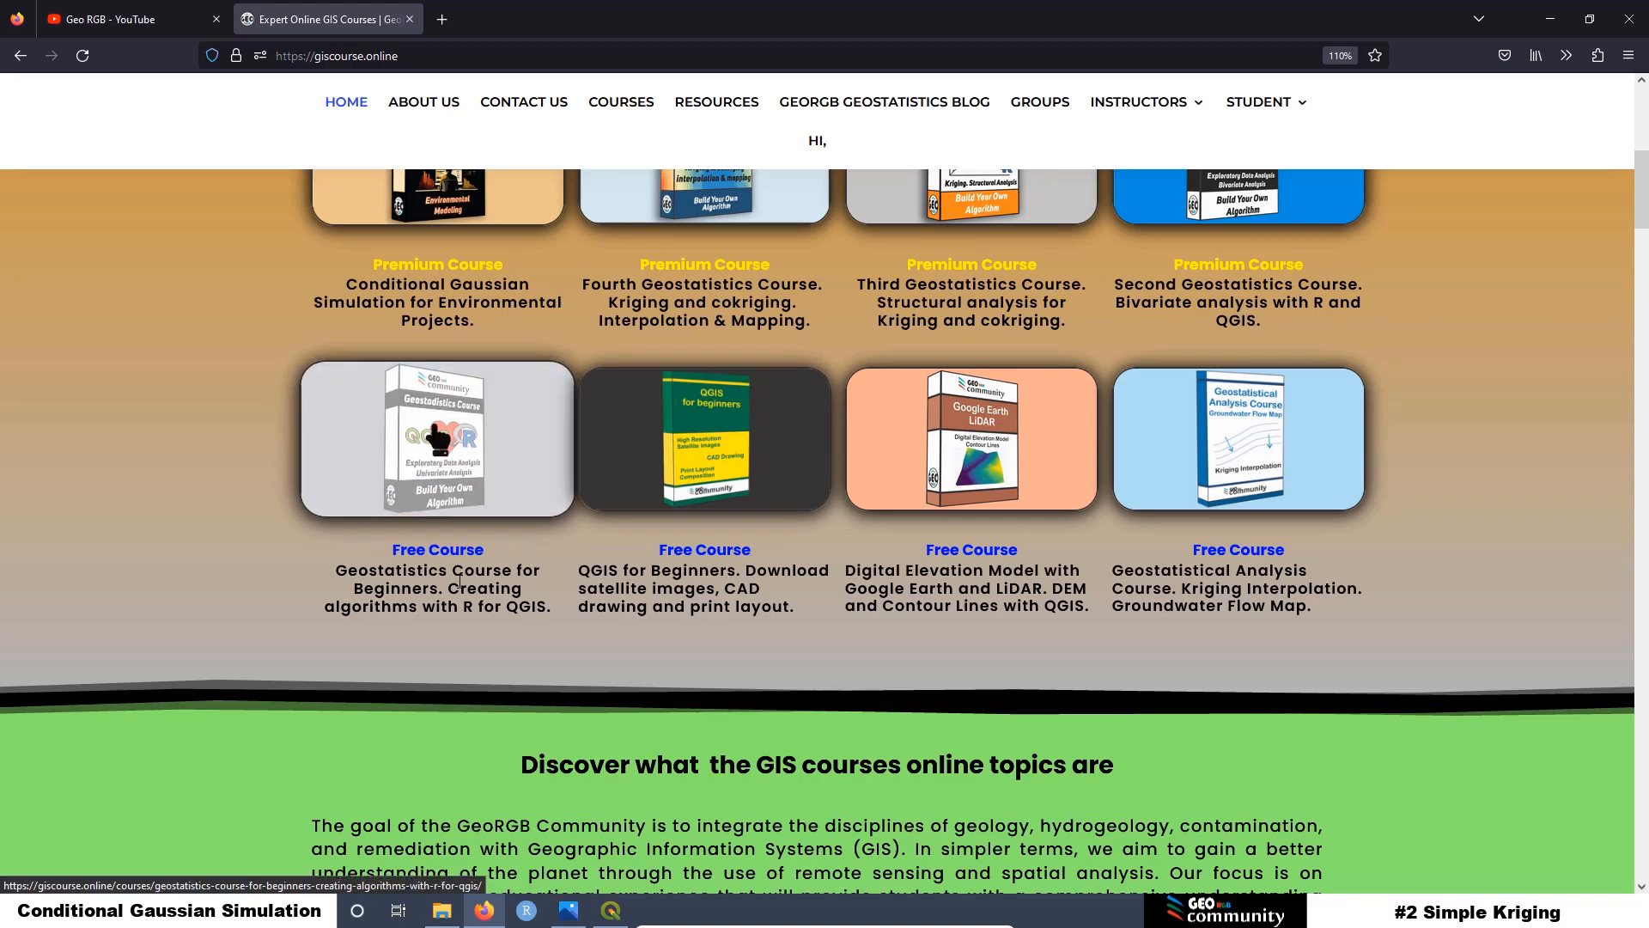
left_click(424, 457)
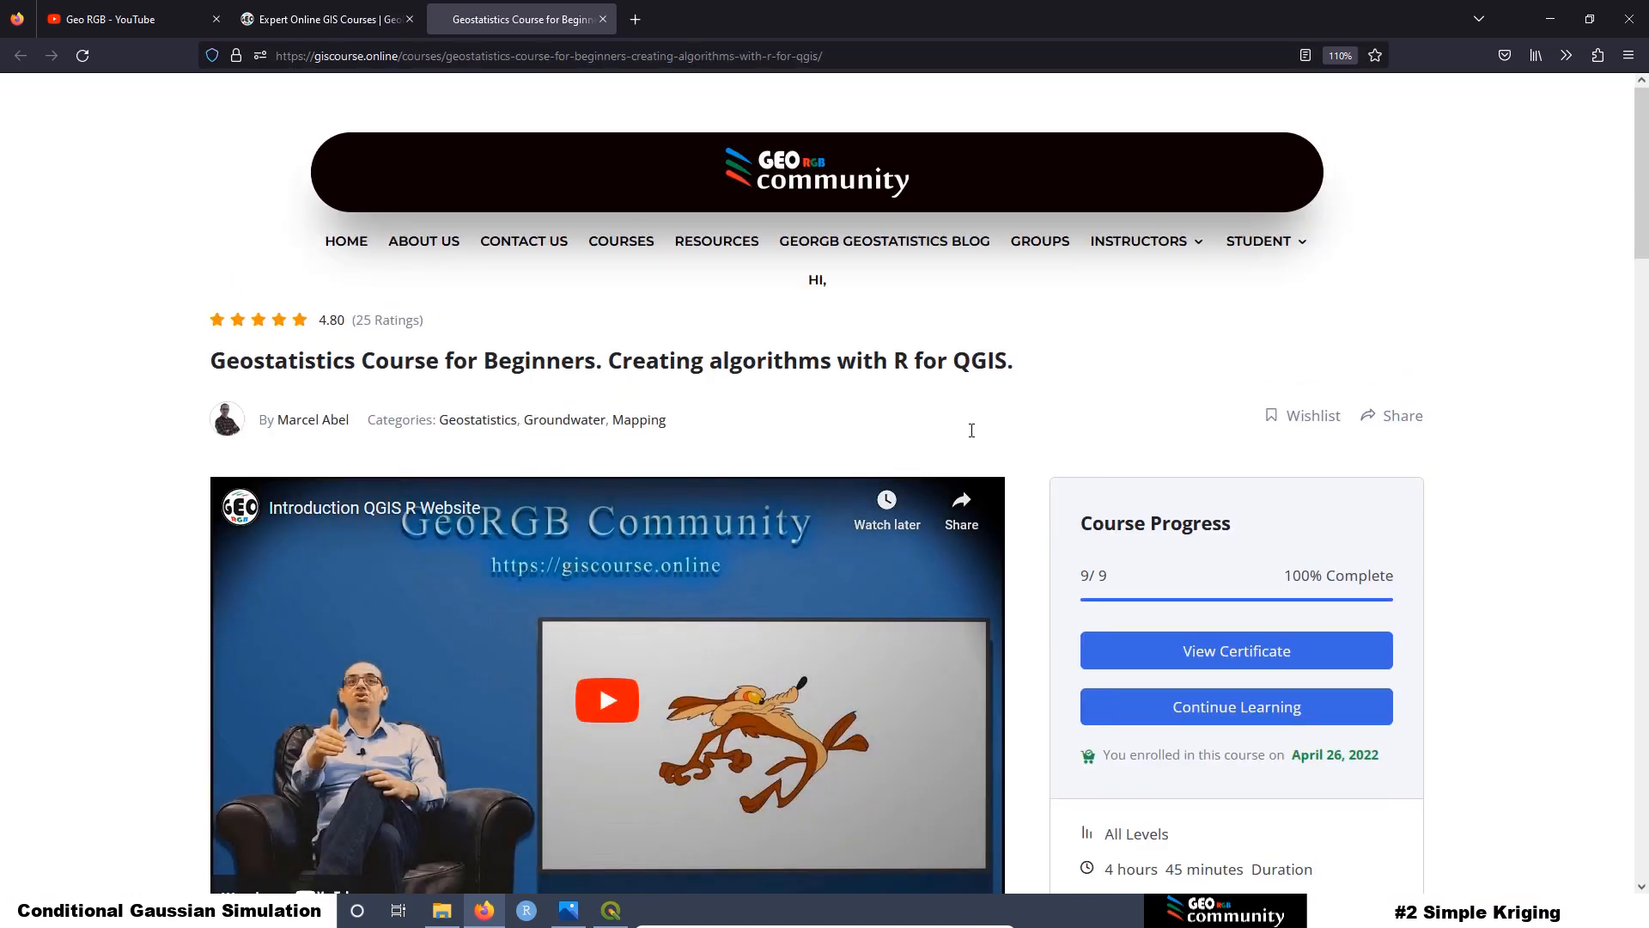
scroll(972, 430, "down", 3)
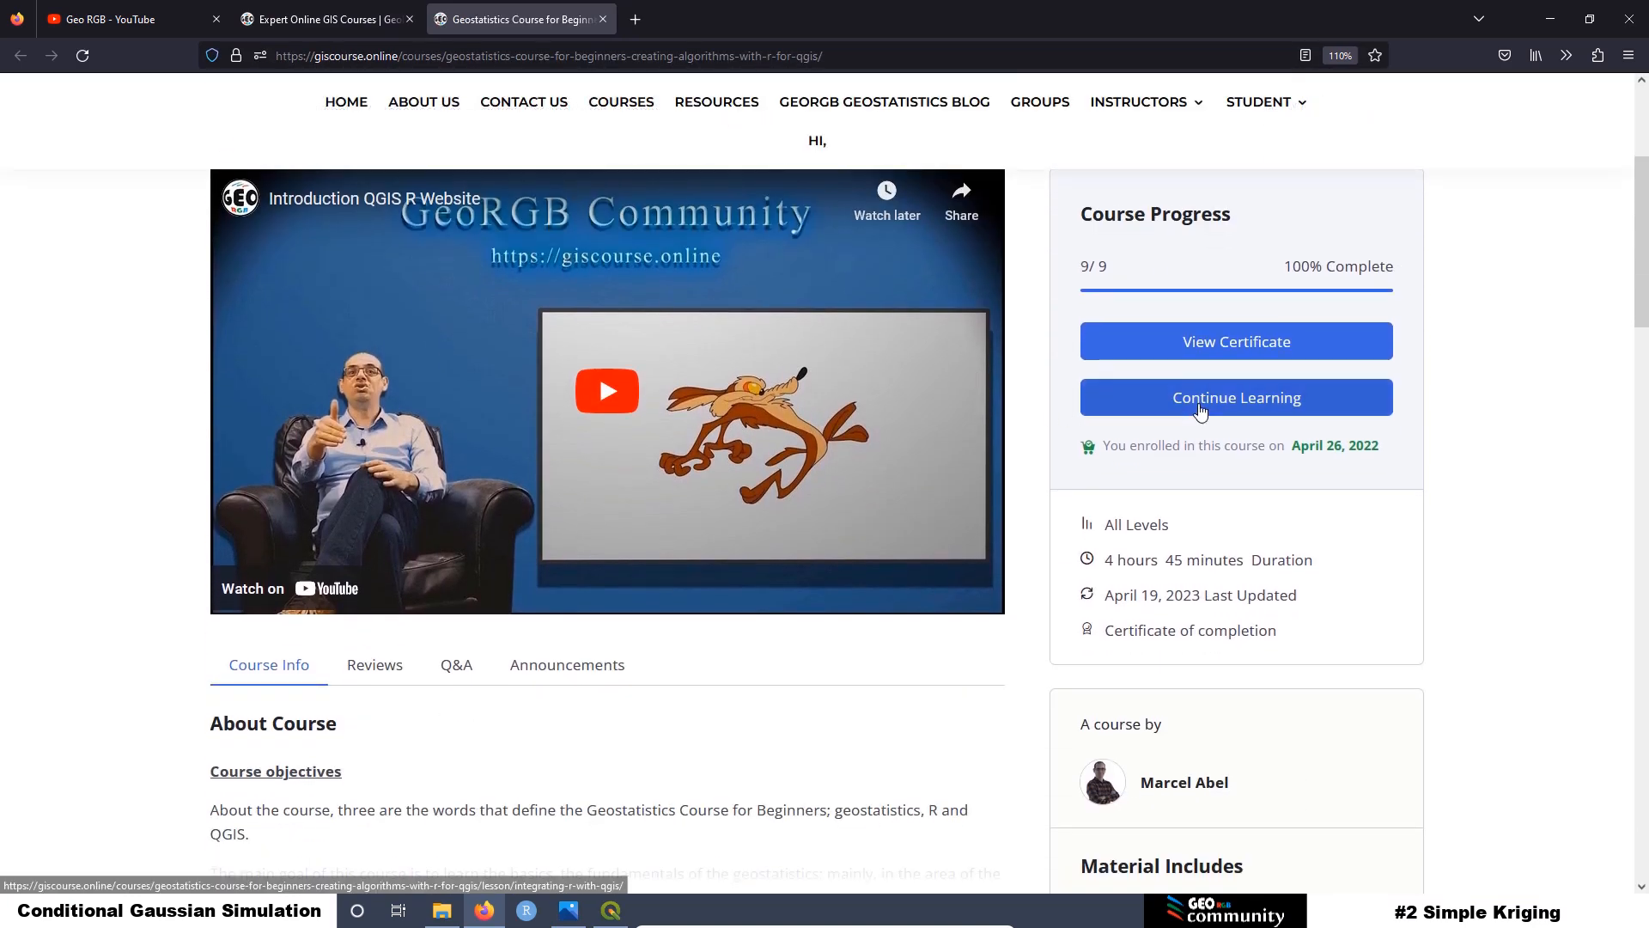
left_click(1201, 397)
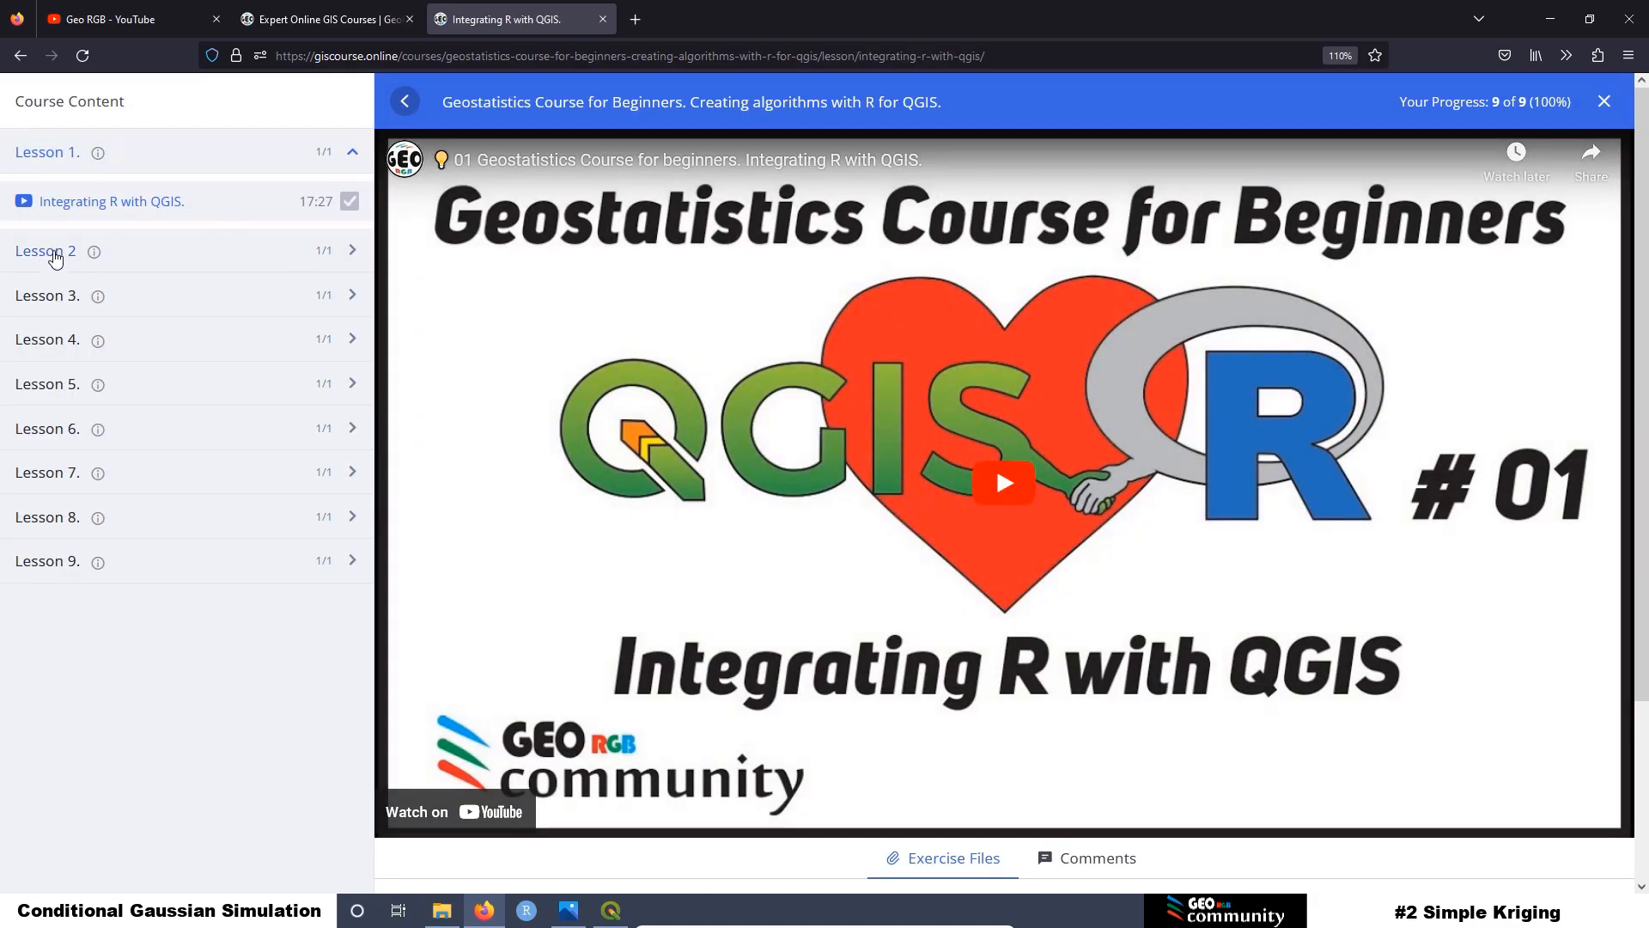
Step: Open the Lesson 2 page on heavy metal and groundwater datasets and view its exercise files
left_click(55, 254)
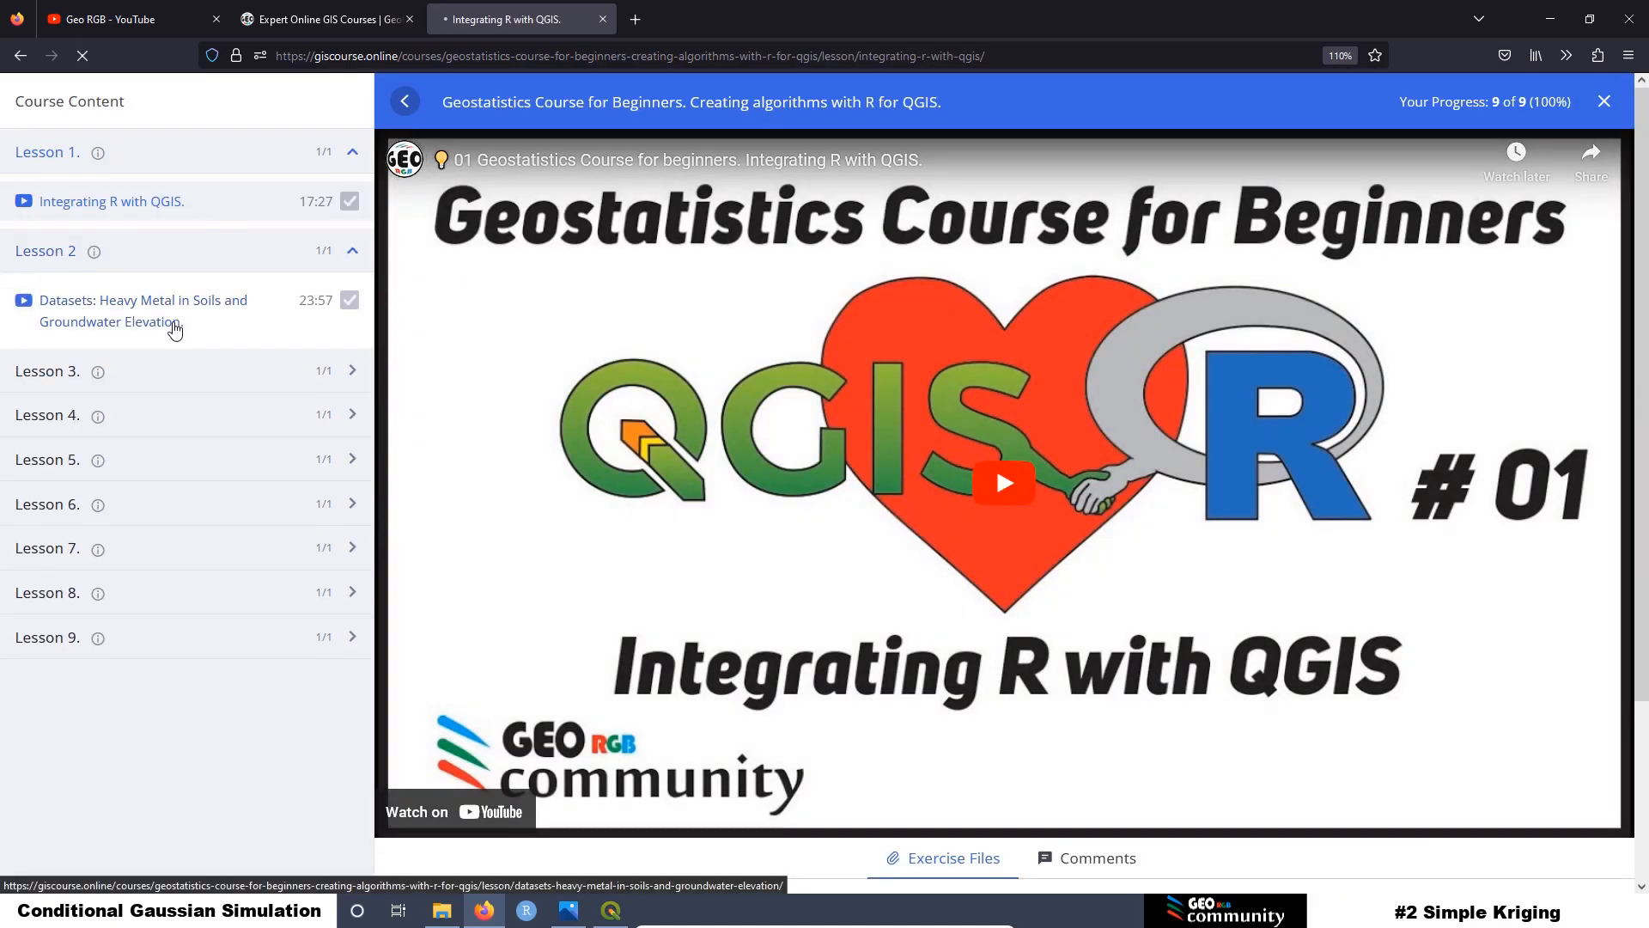
left_click(175, 330)
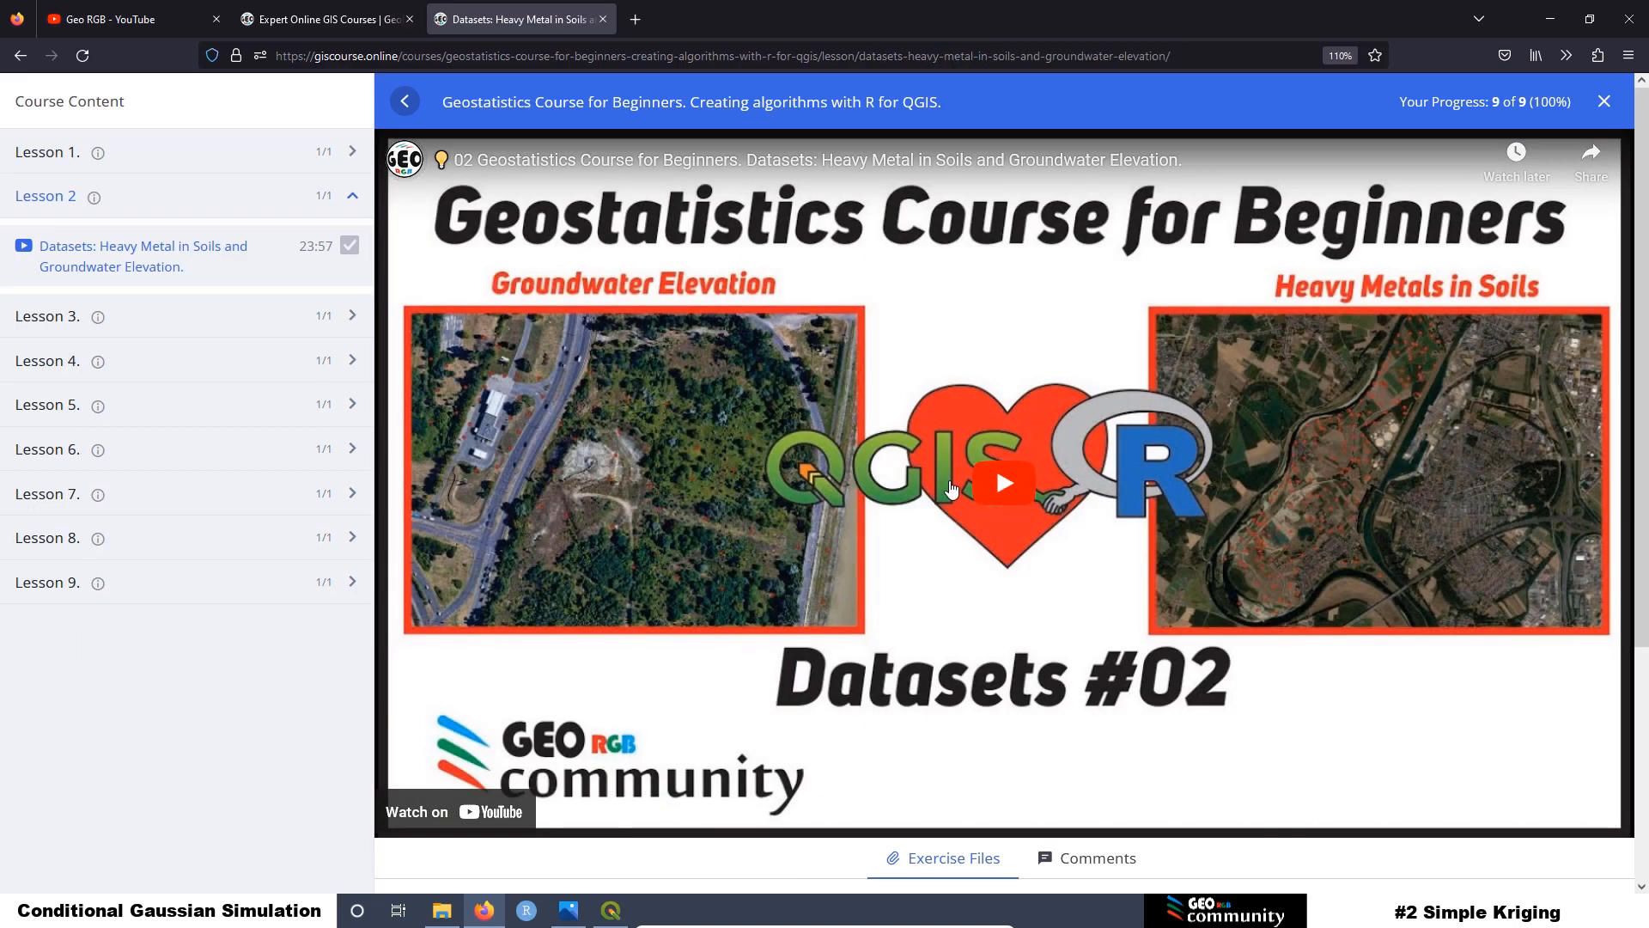
scroll(945, 481, "down", 3)
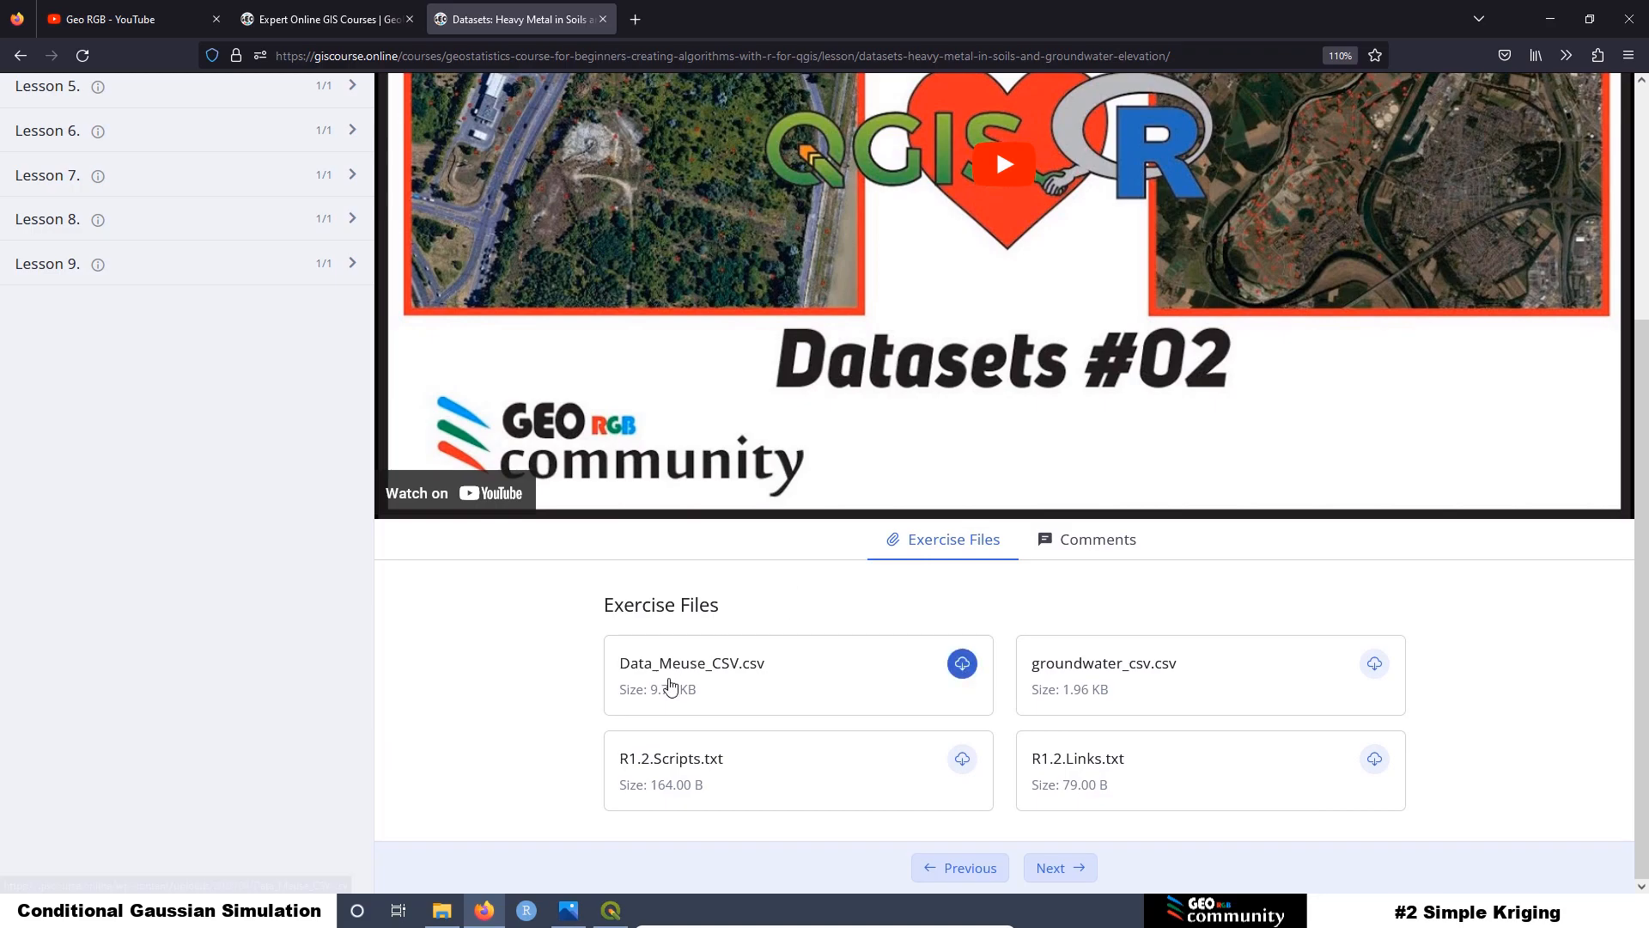
scroll(917, 672, "up", 4)
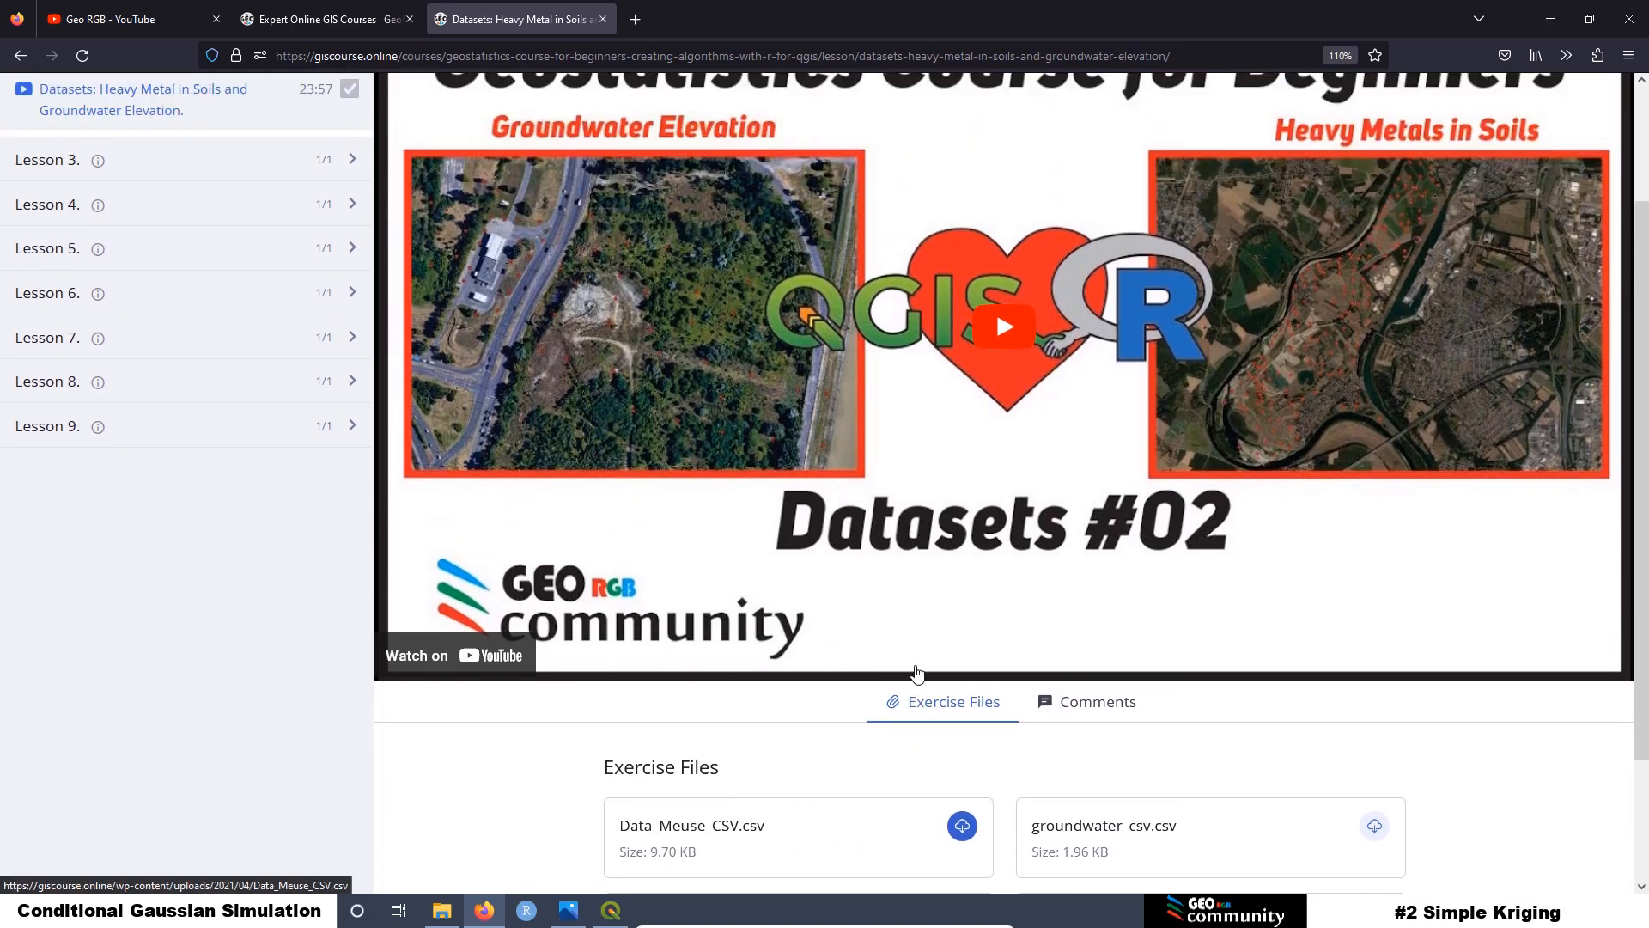
Step: Look through the Geo RGB YouTube channel's videos for the Datasets #02 lesson, and return to QGIS
left_click(106, 16)
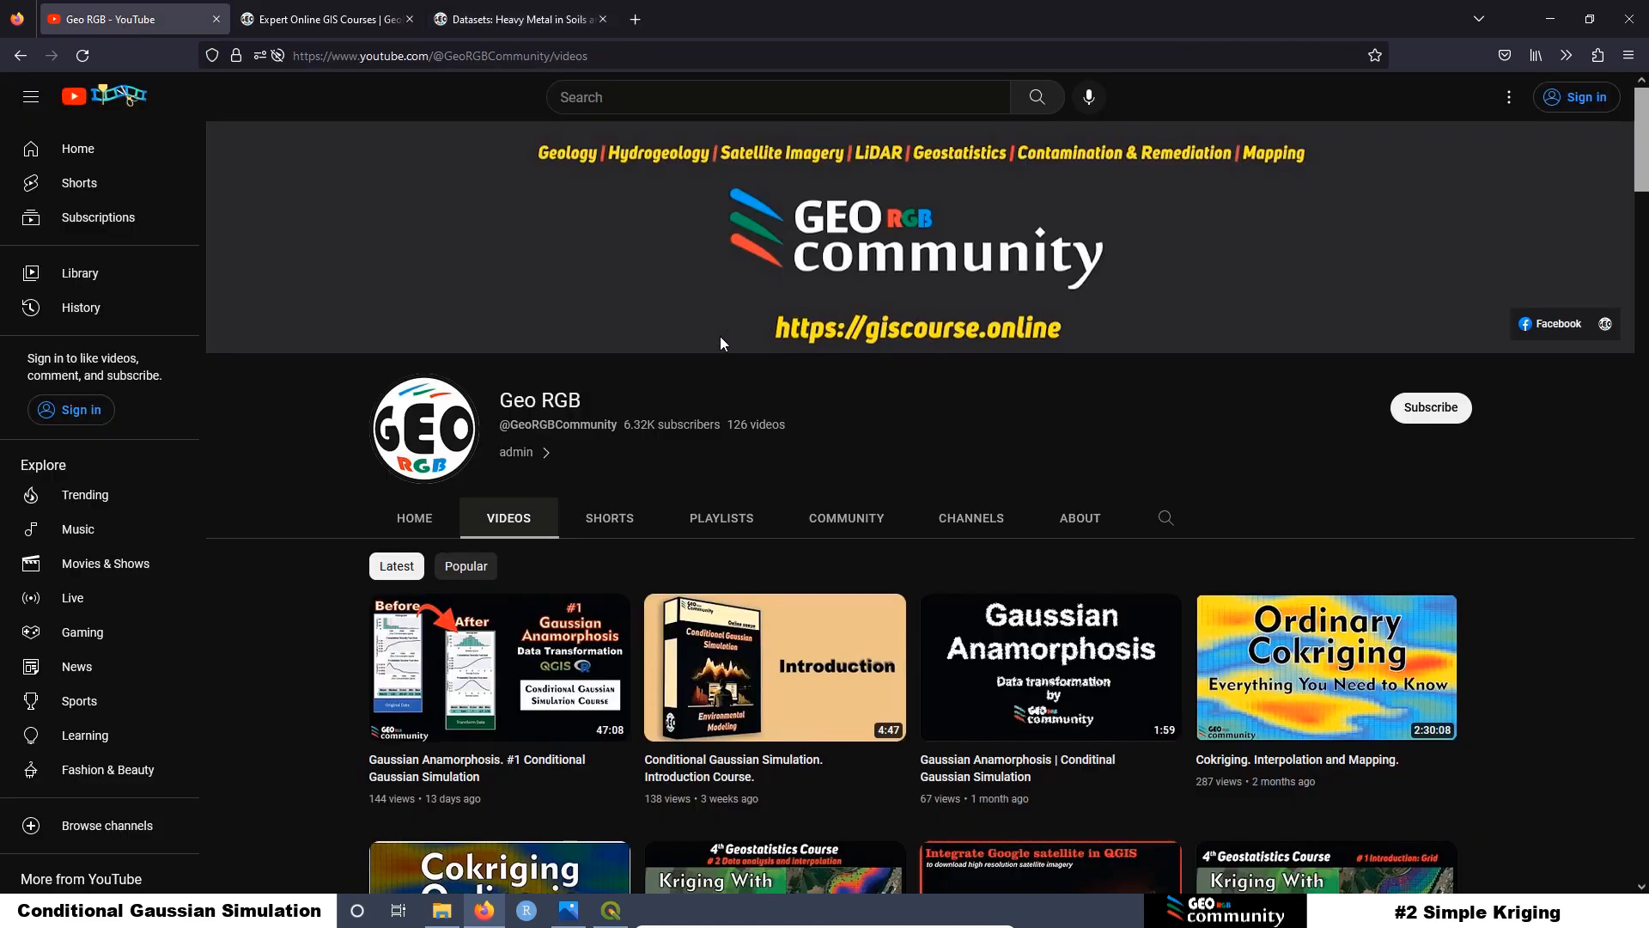
scroll(721, 342, "down", 15)
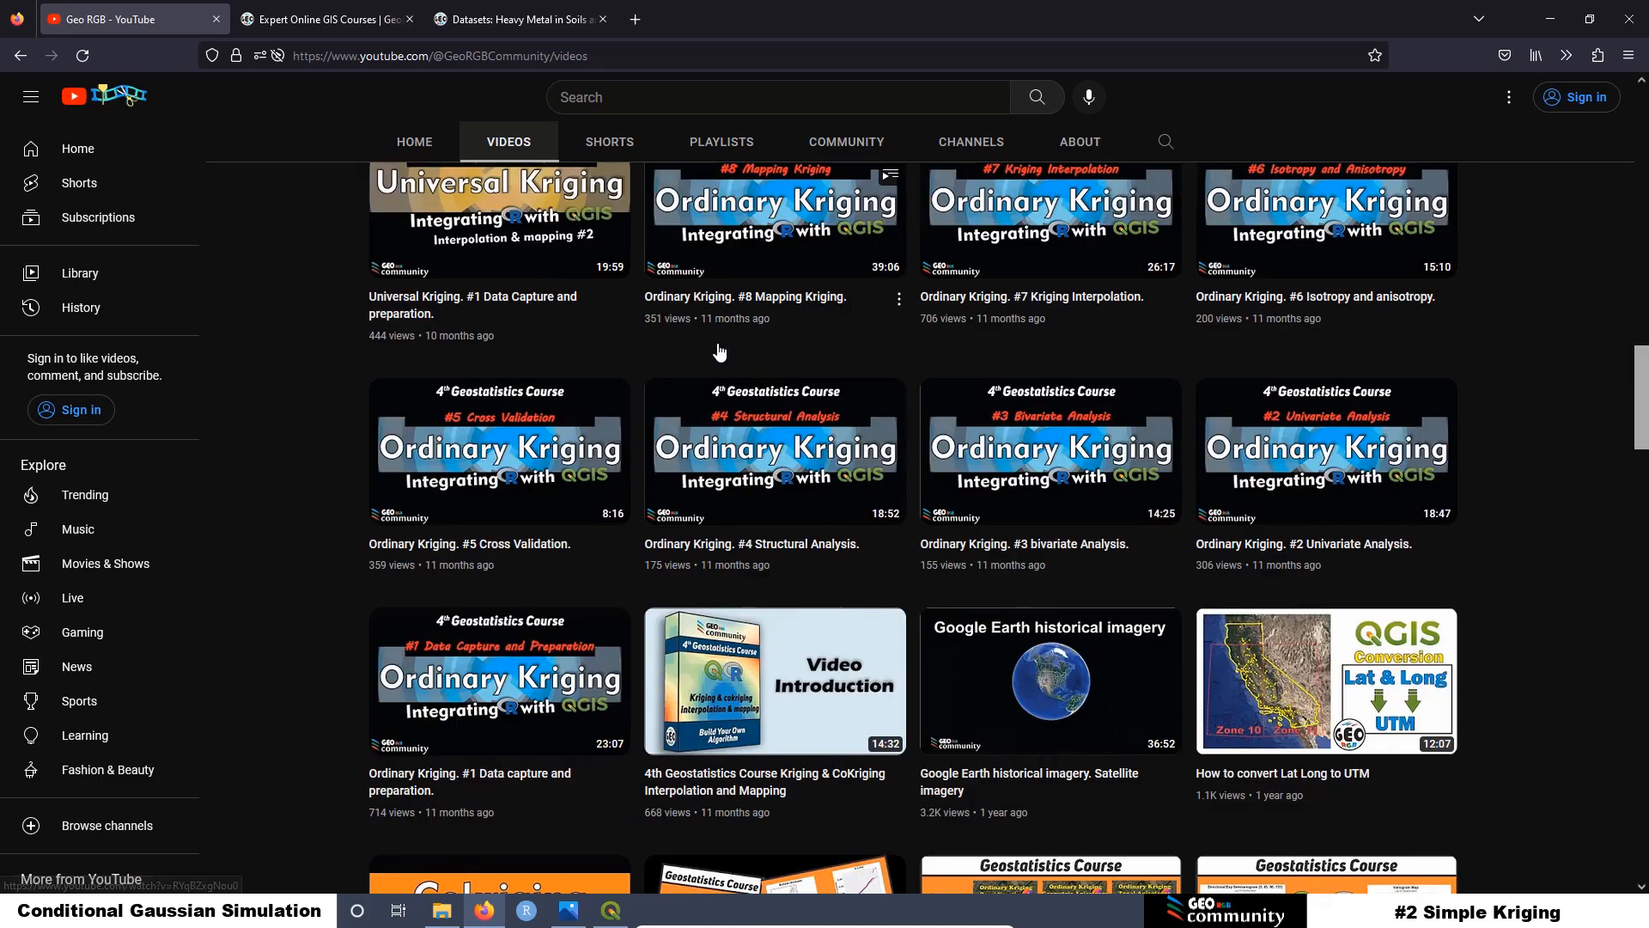
scroll(721, 351, "down", 20)
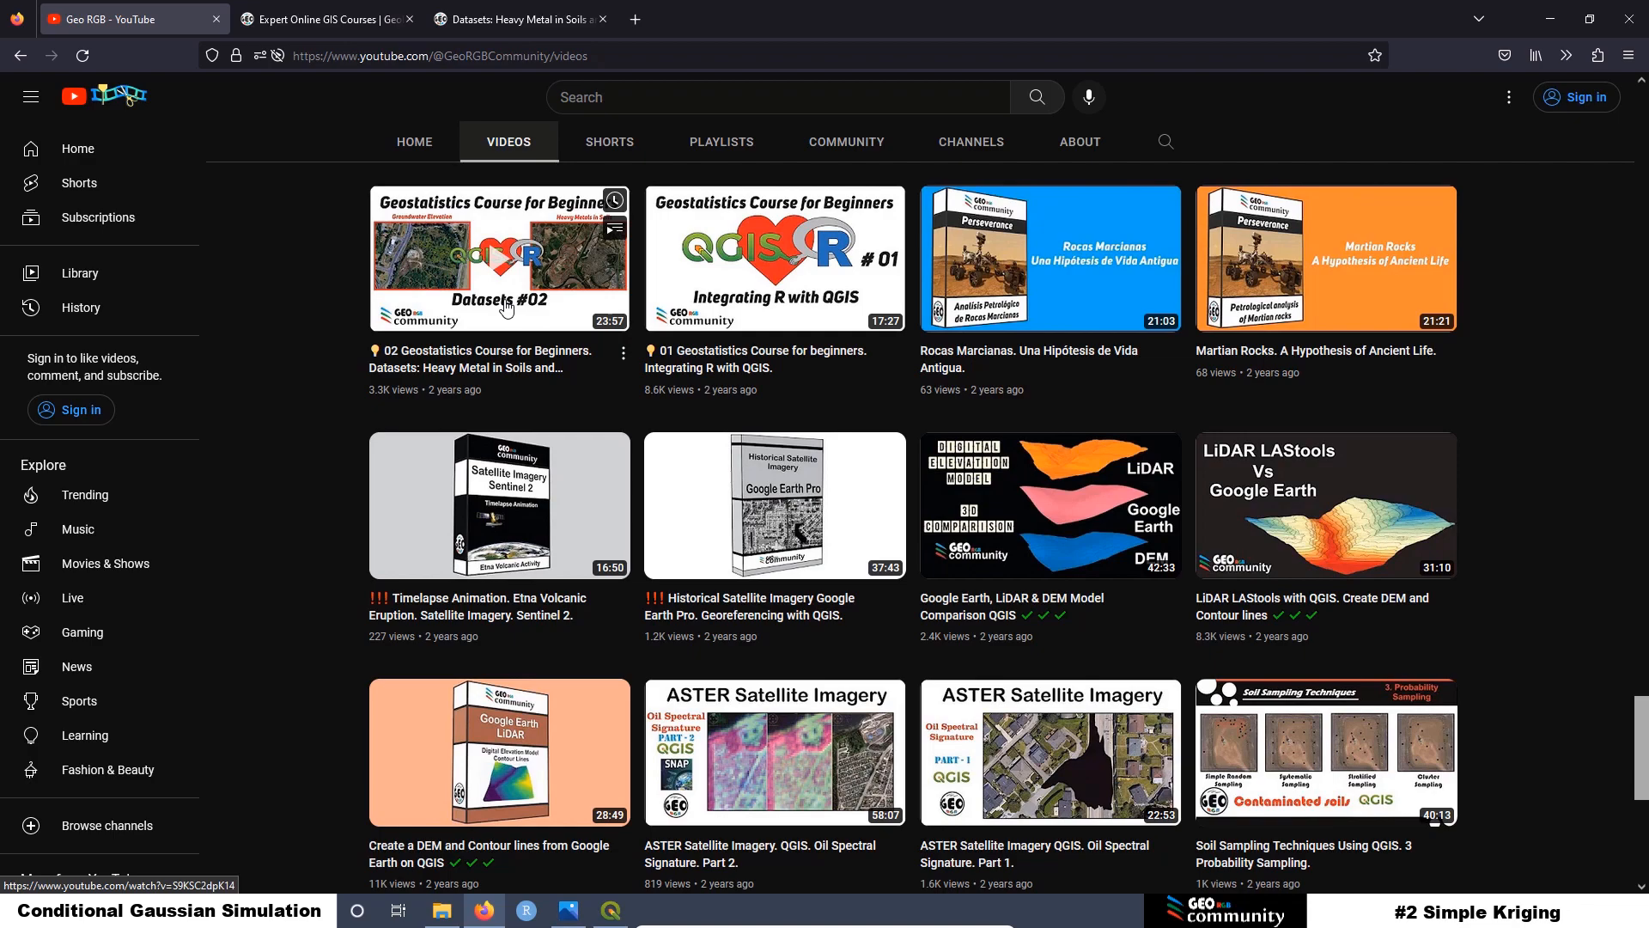
left_click(1557, 15)
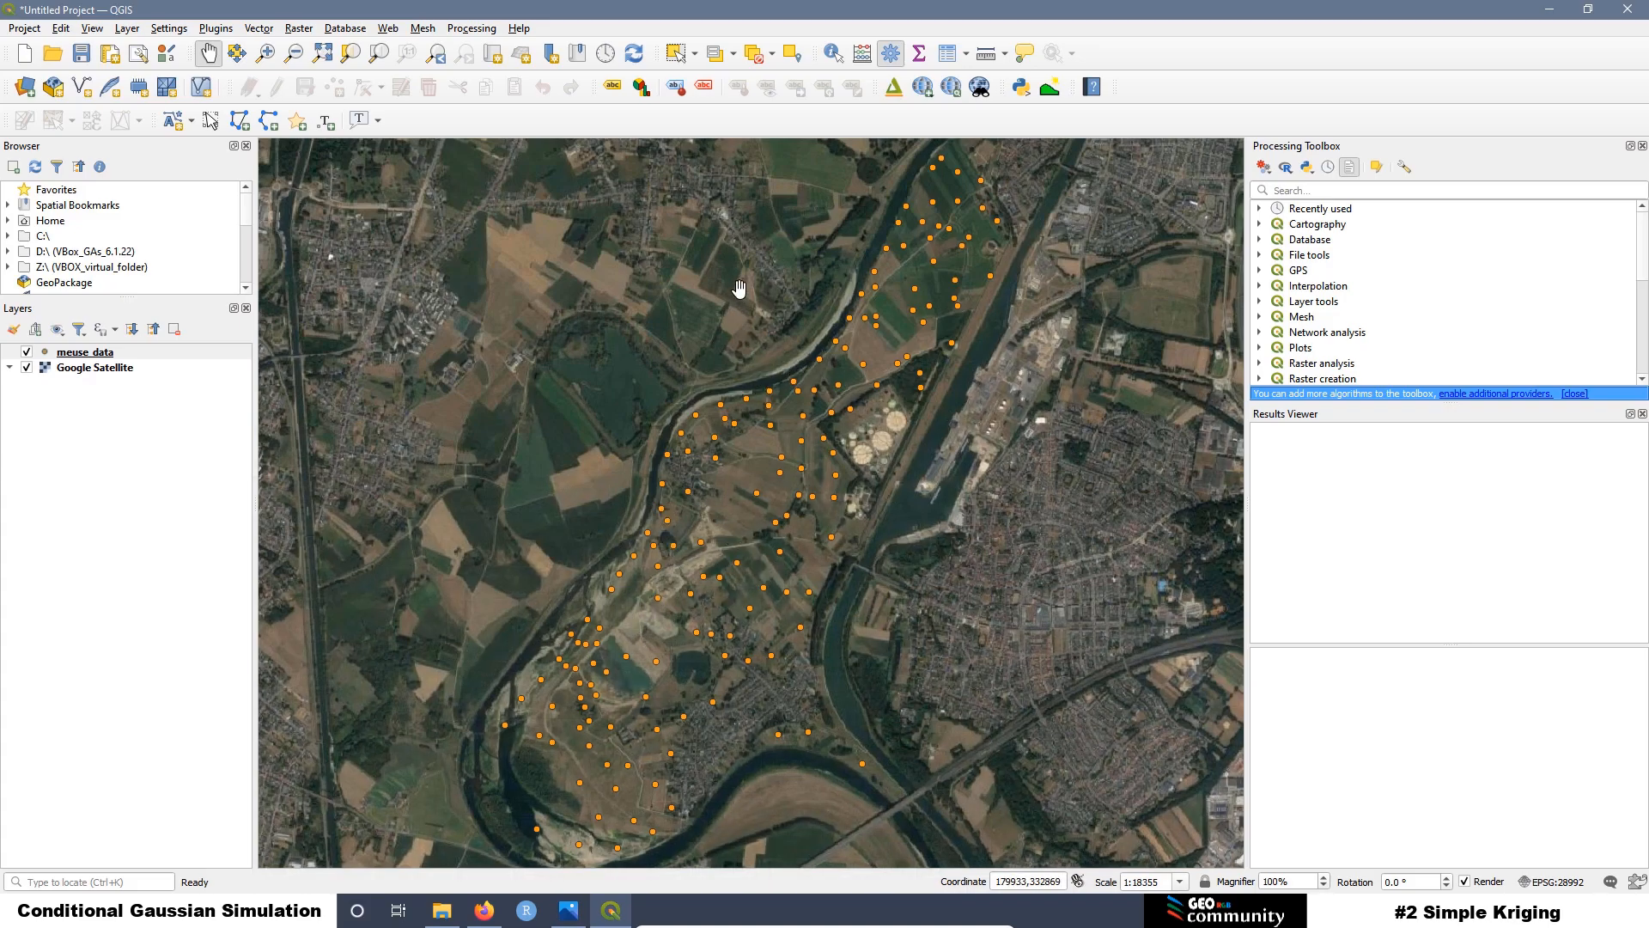
Step: Switch to the image viewer
left_click(575, 920)
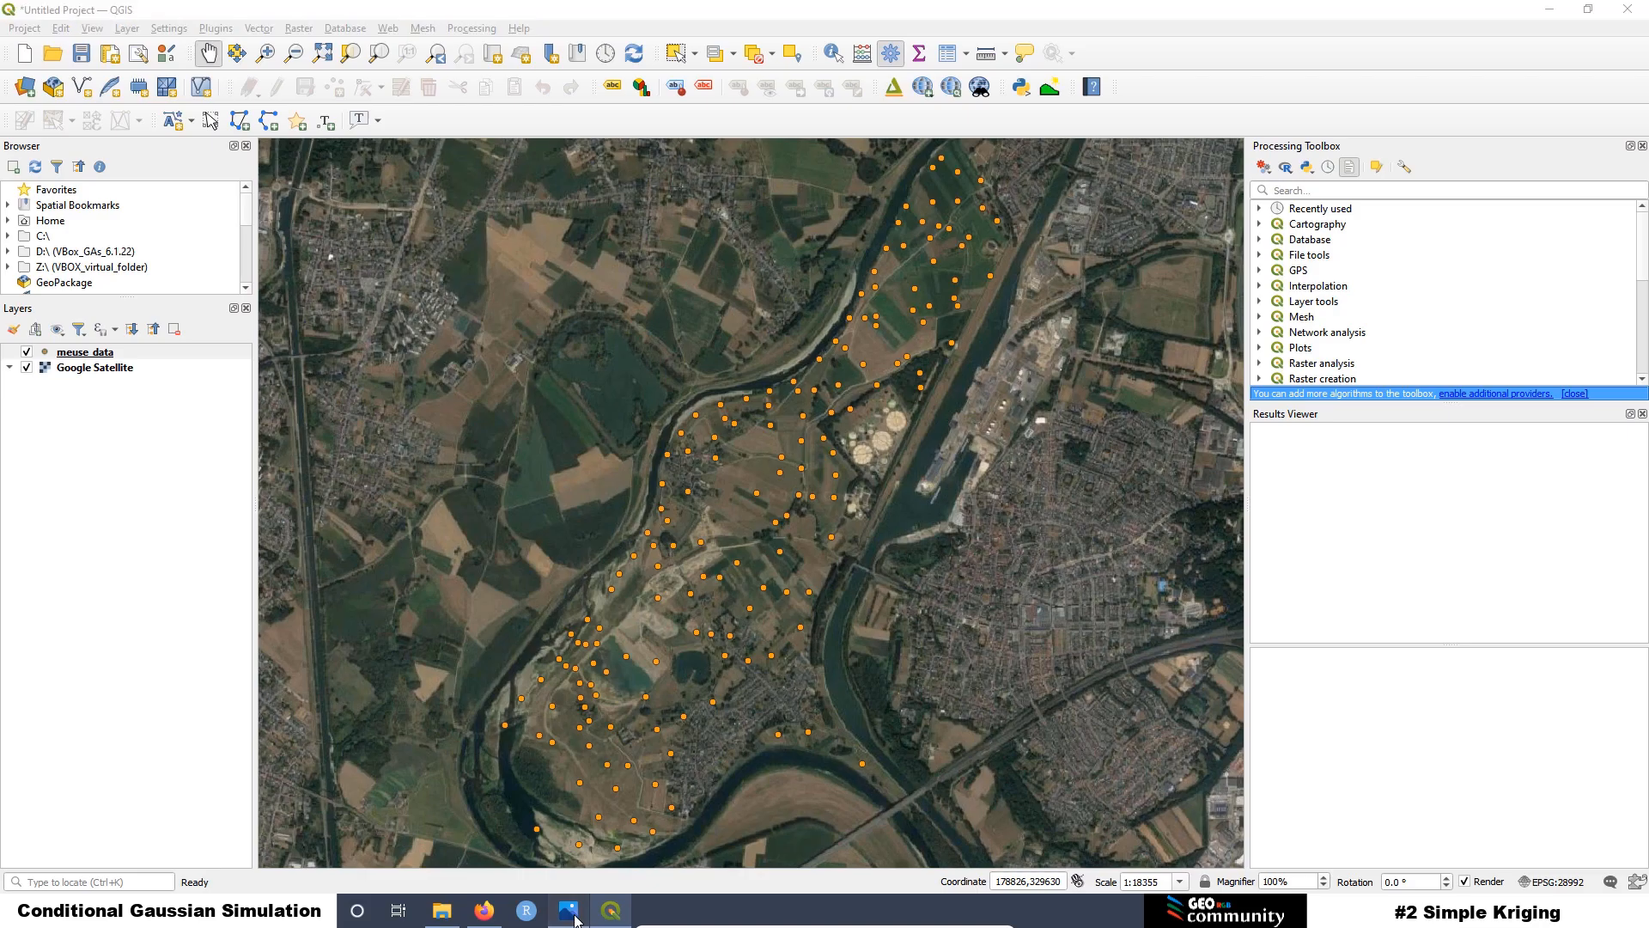
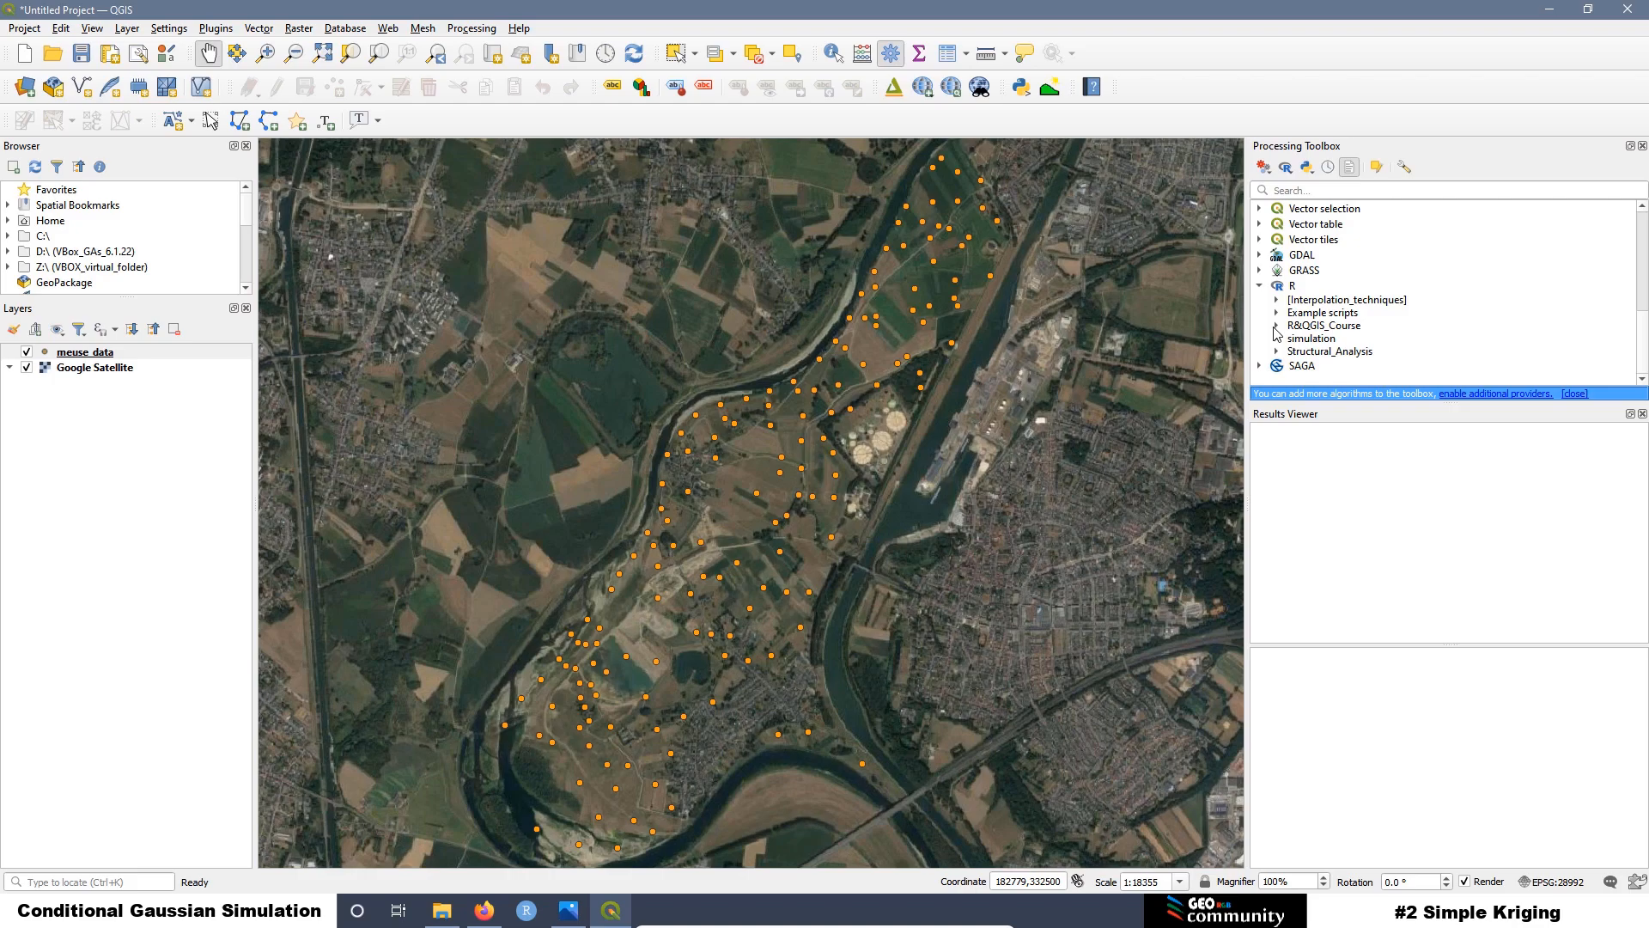
Step: Expand the R&QGIS_Course group of R scripts in QGIS and view its histogram scripts
left_click(1276, 325)
scroll(1269, 295, "down", 2)
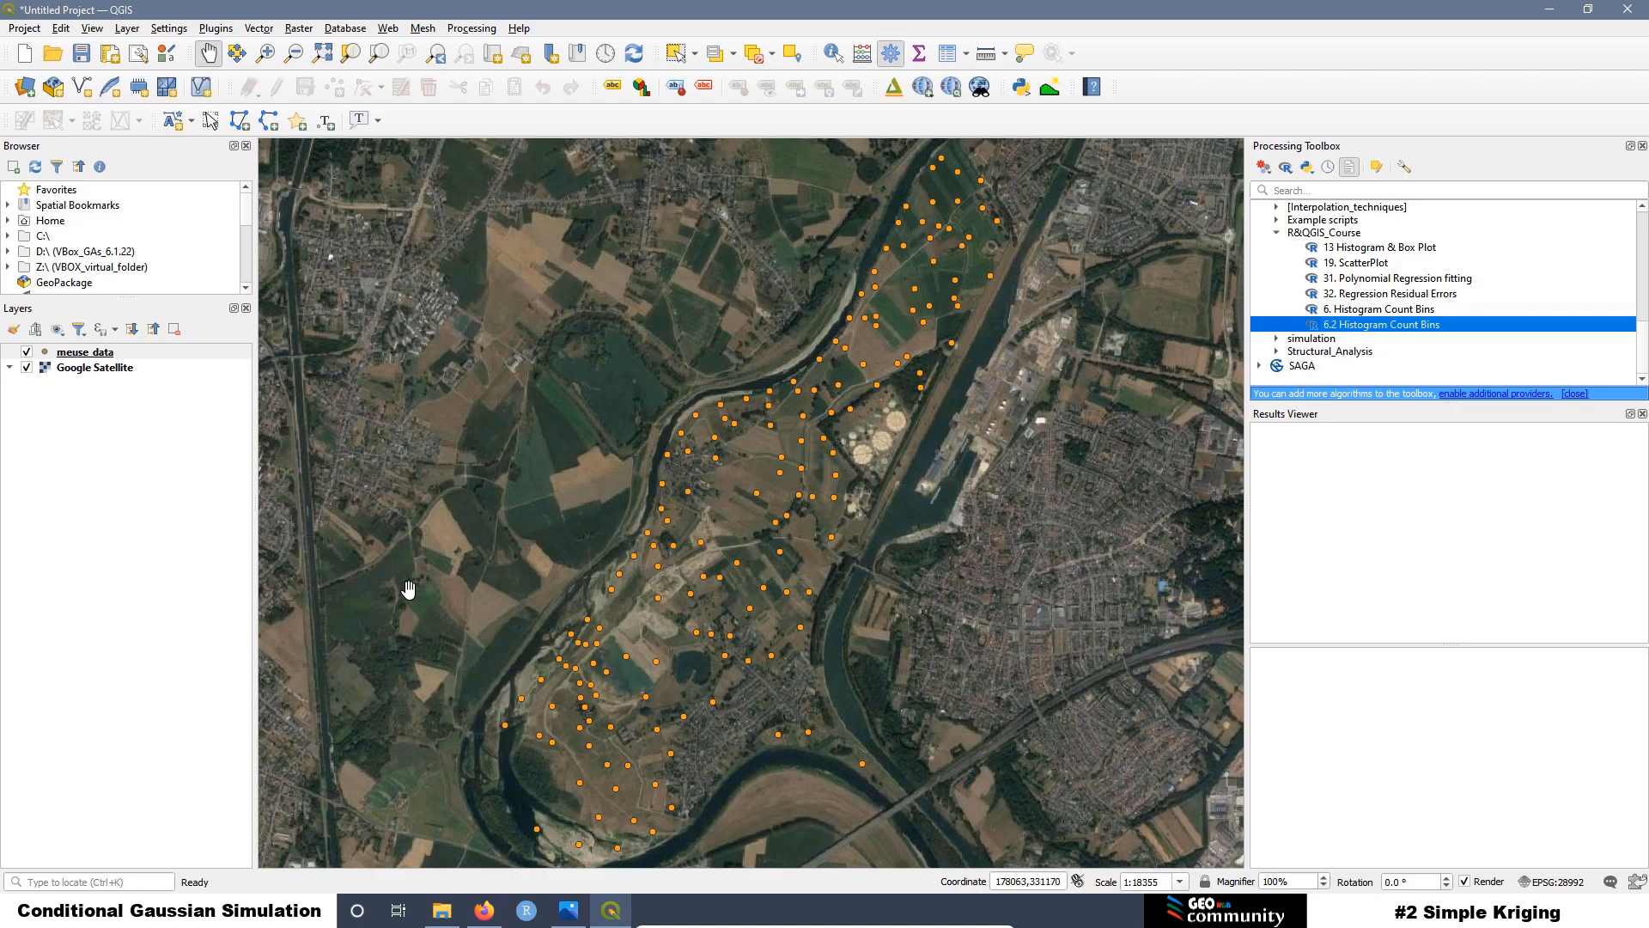
Step: Switch to Firefox, open the course's Lesson 5 page Univariate Analysis Part 3, view its exercise files, and return to QGIS
left_click(485, 911)
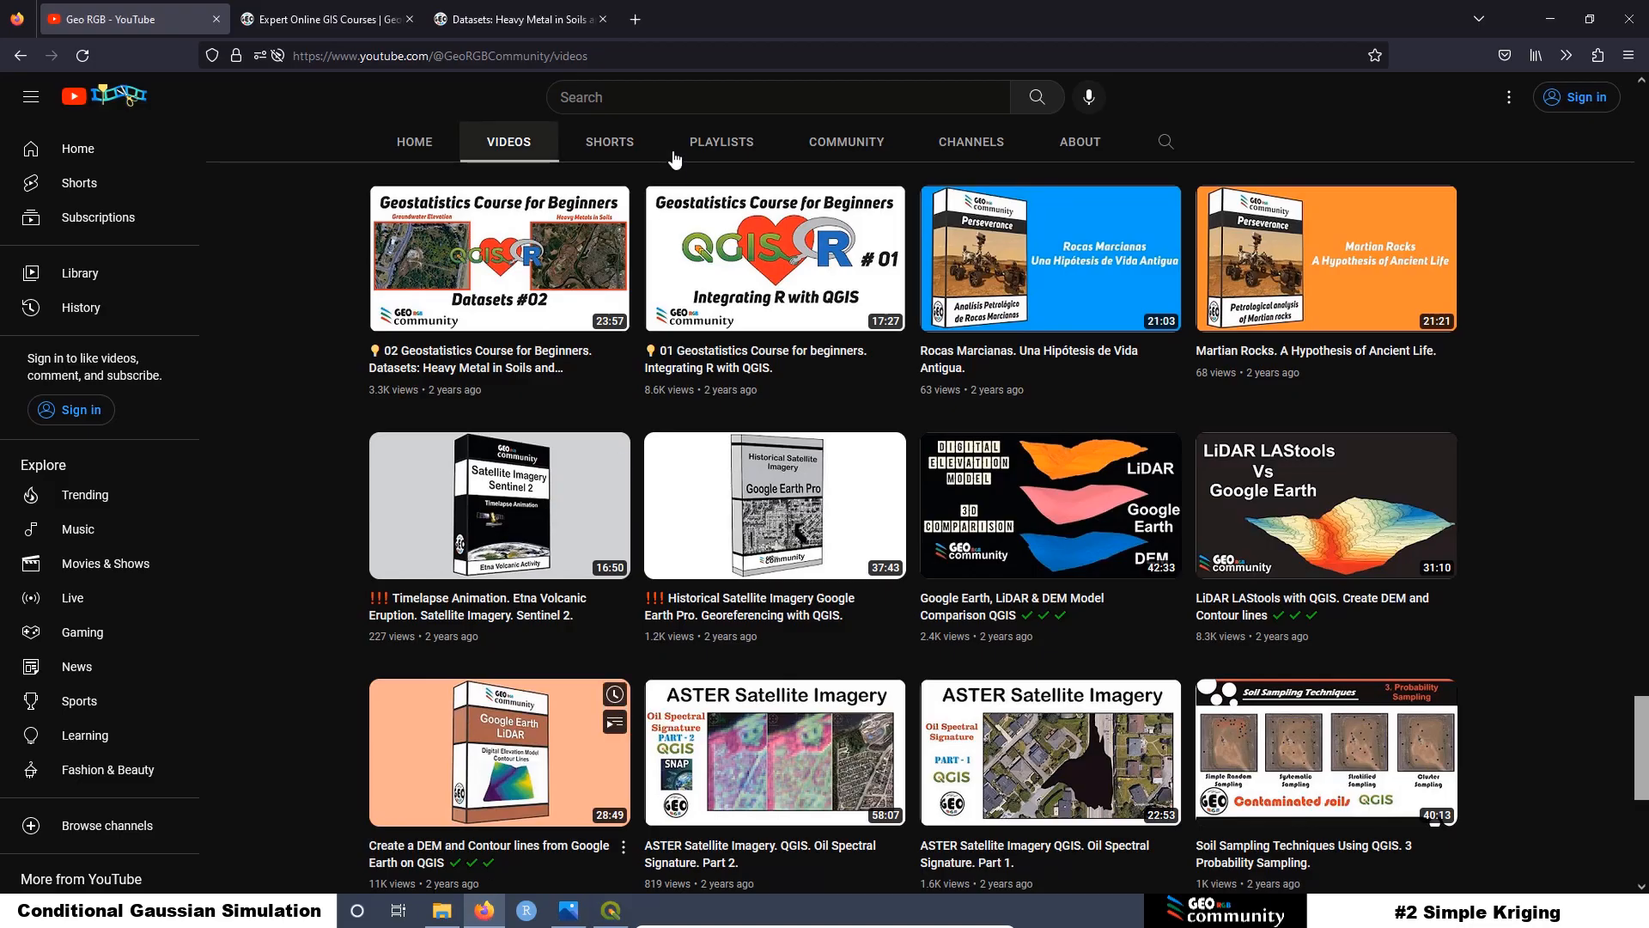
scroll(550, 481, "up", 5)
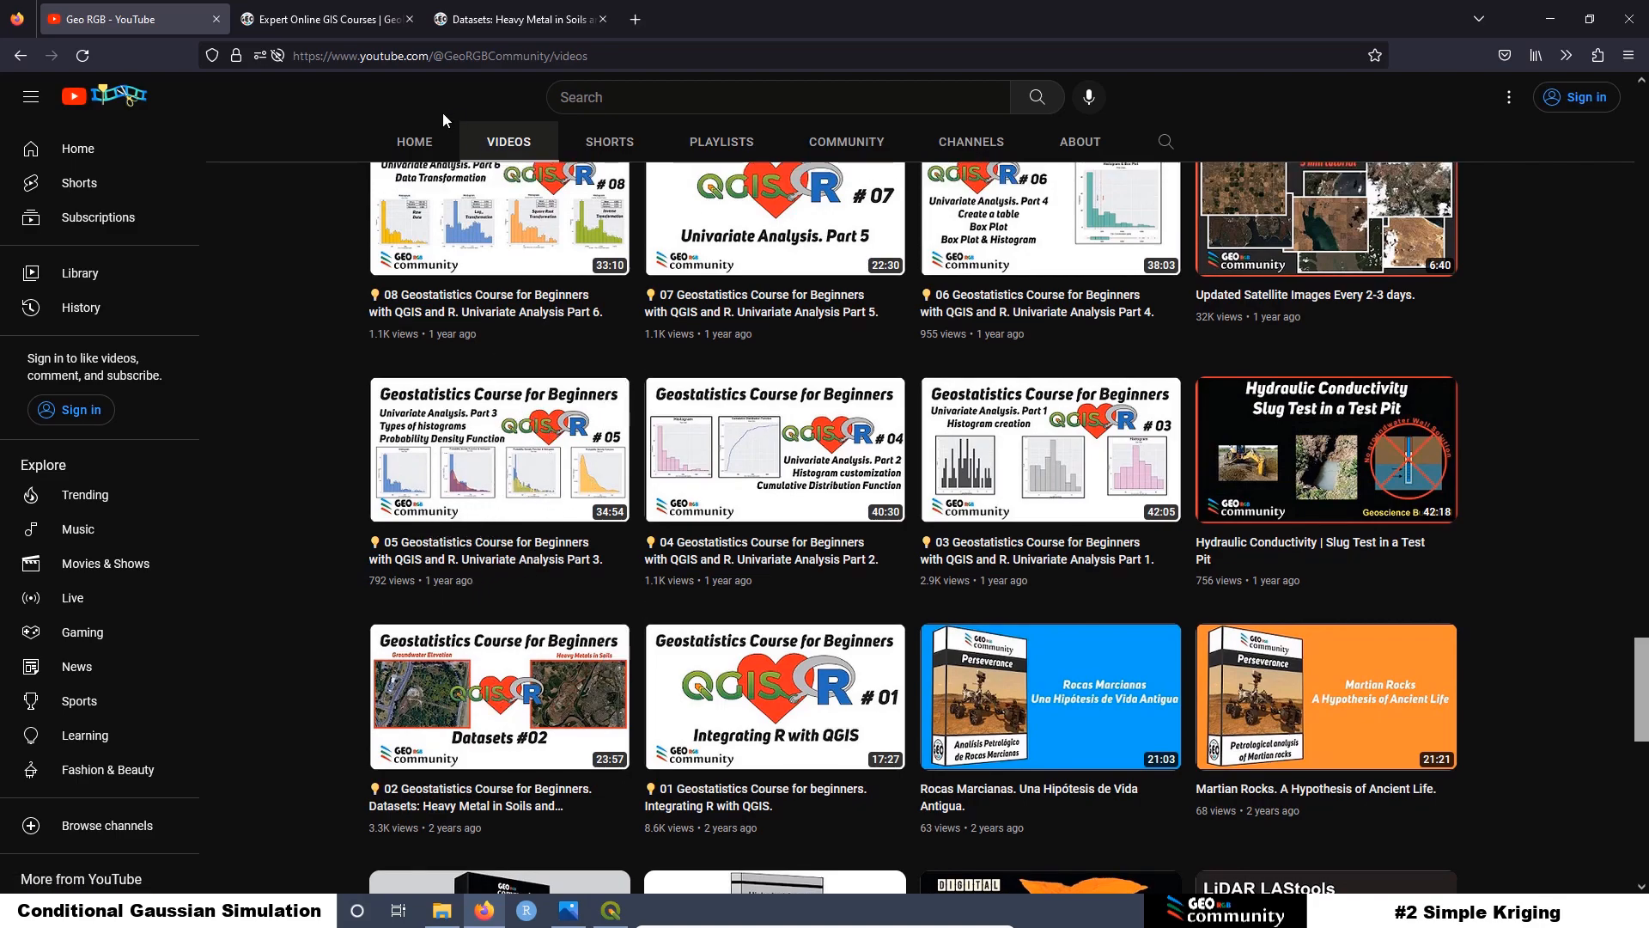
left_click(337, 24)
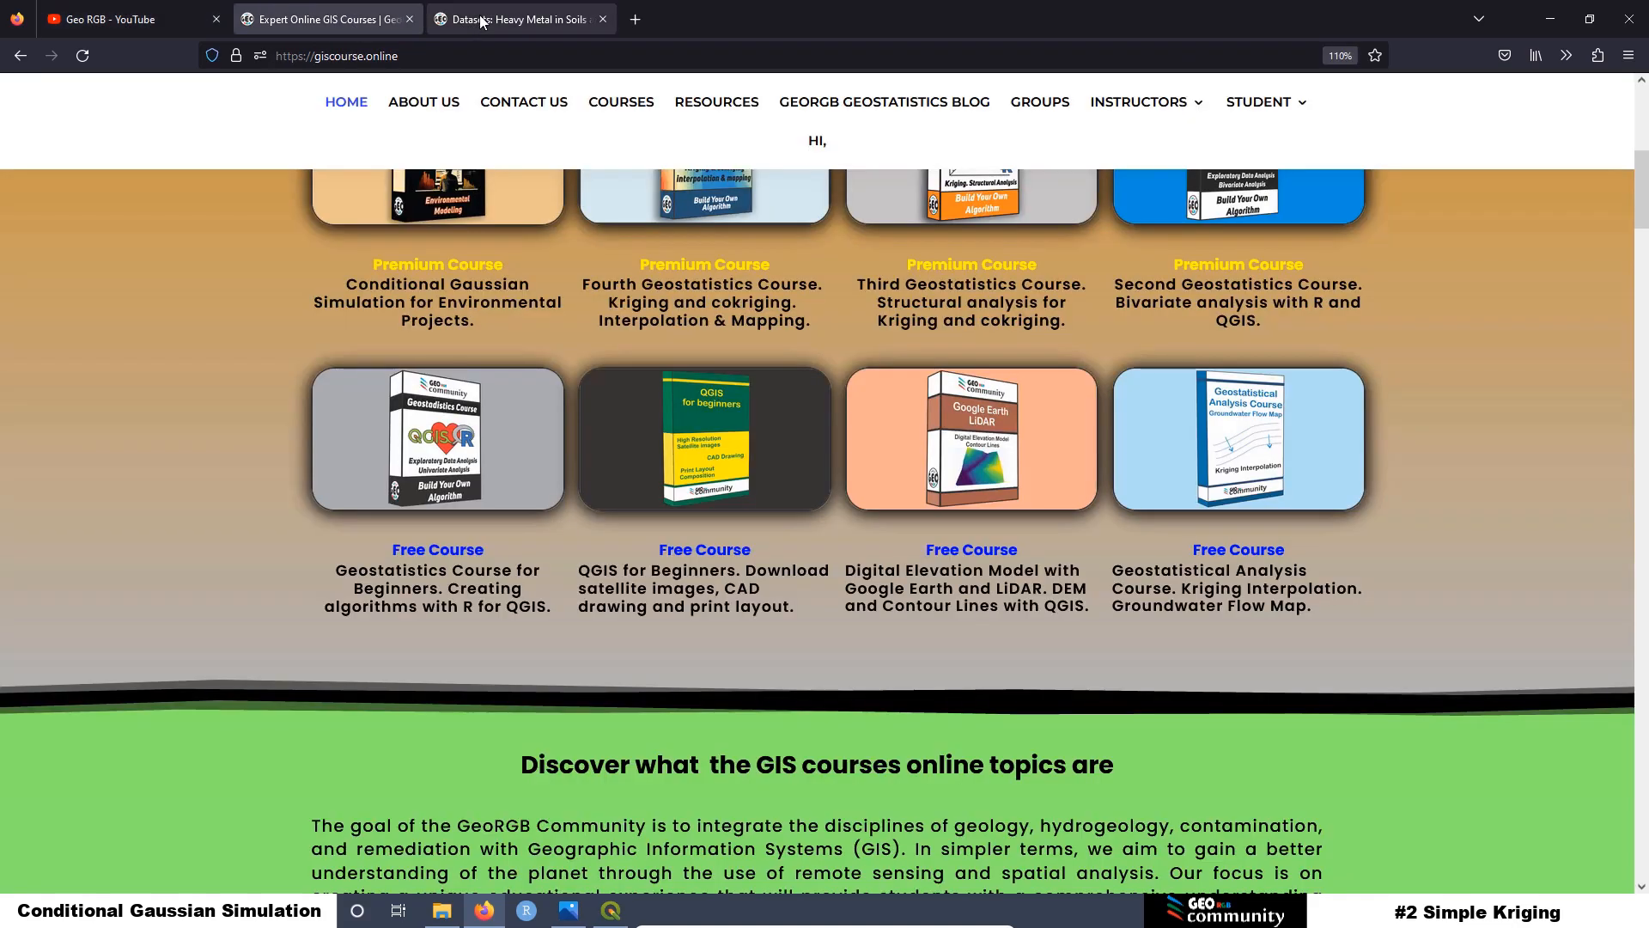
left_click(490, 19)
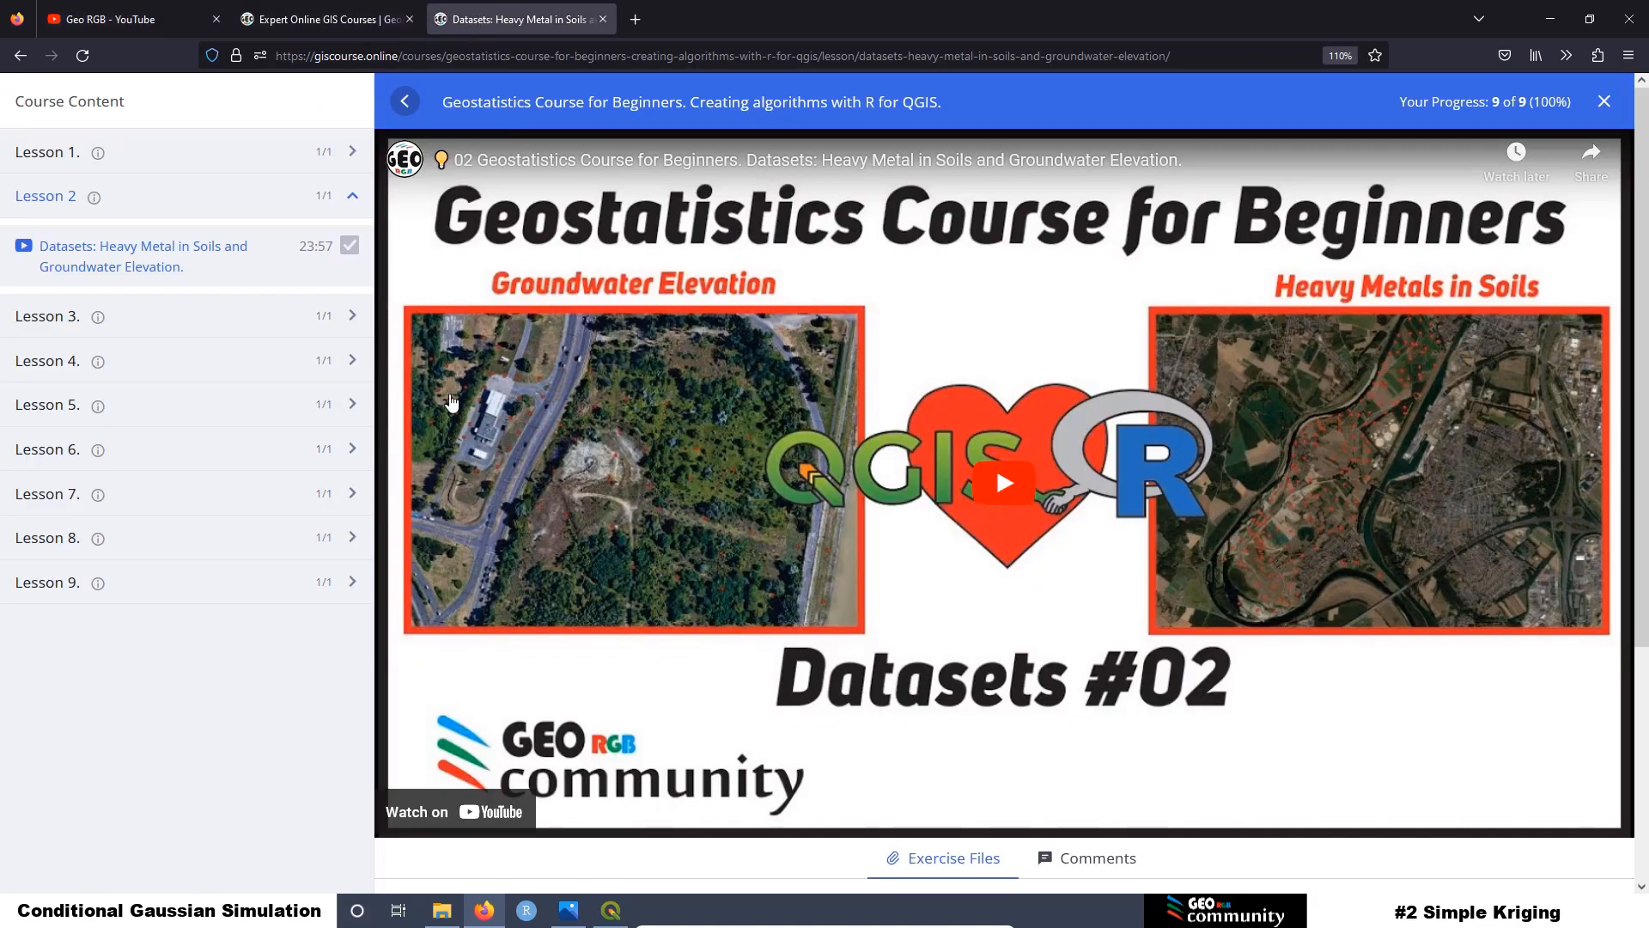
left_click(47, 410)
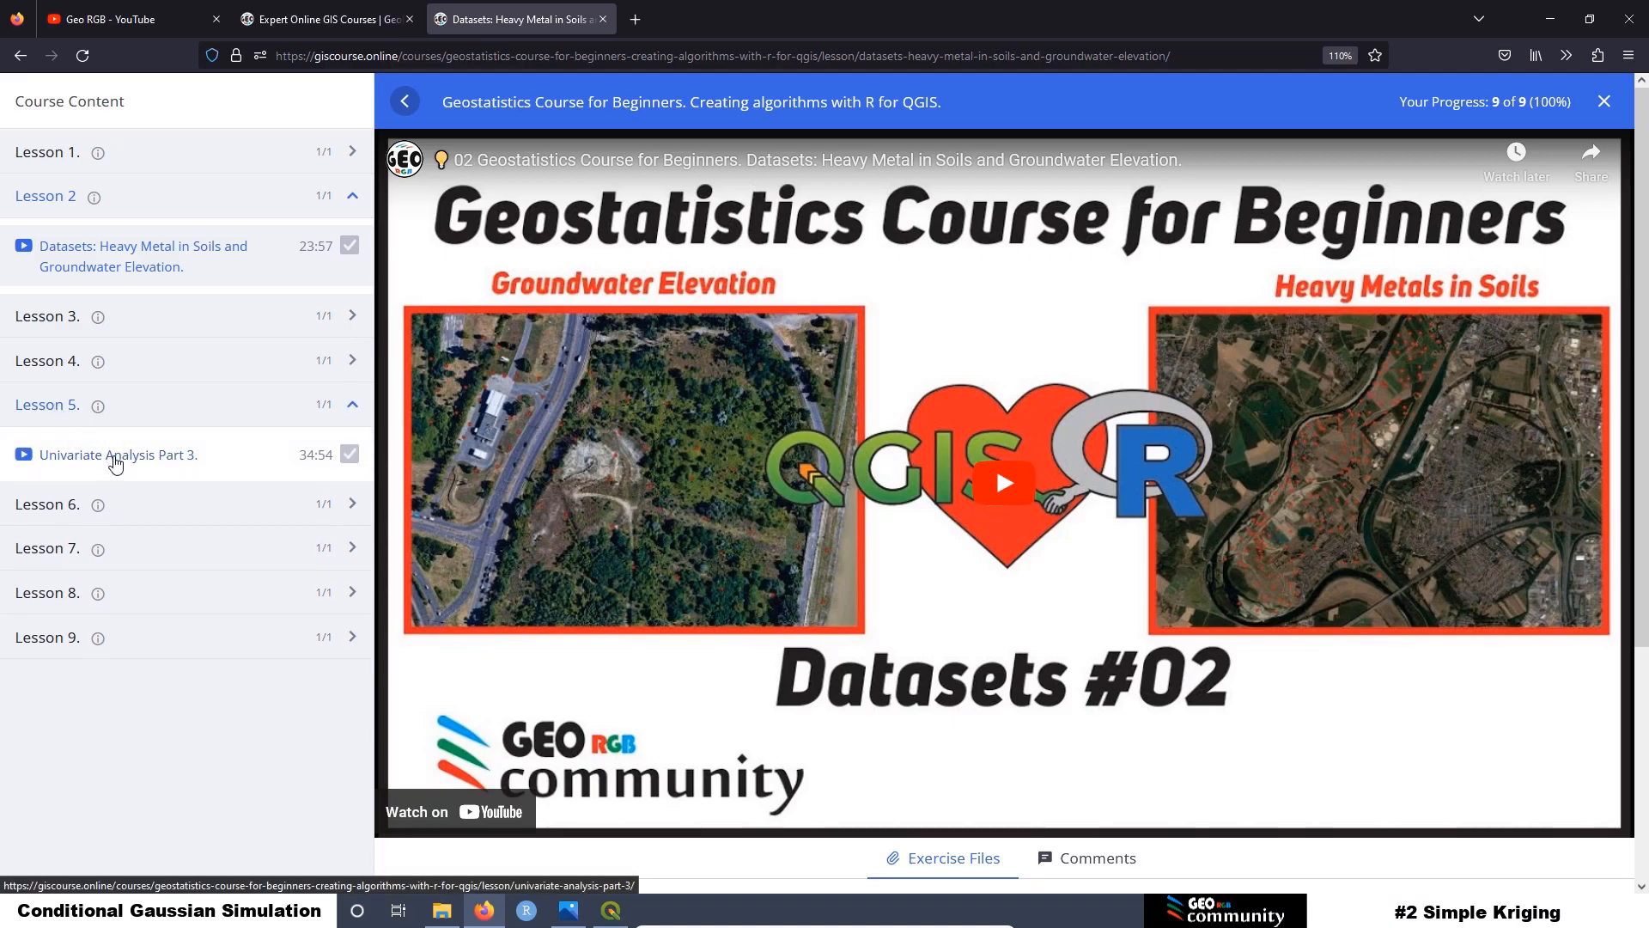
left_click(116, 462)
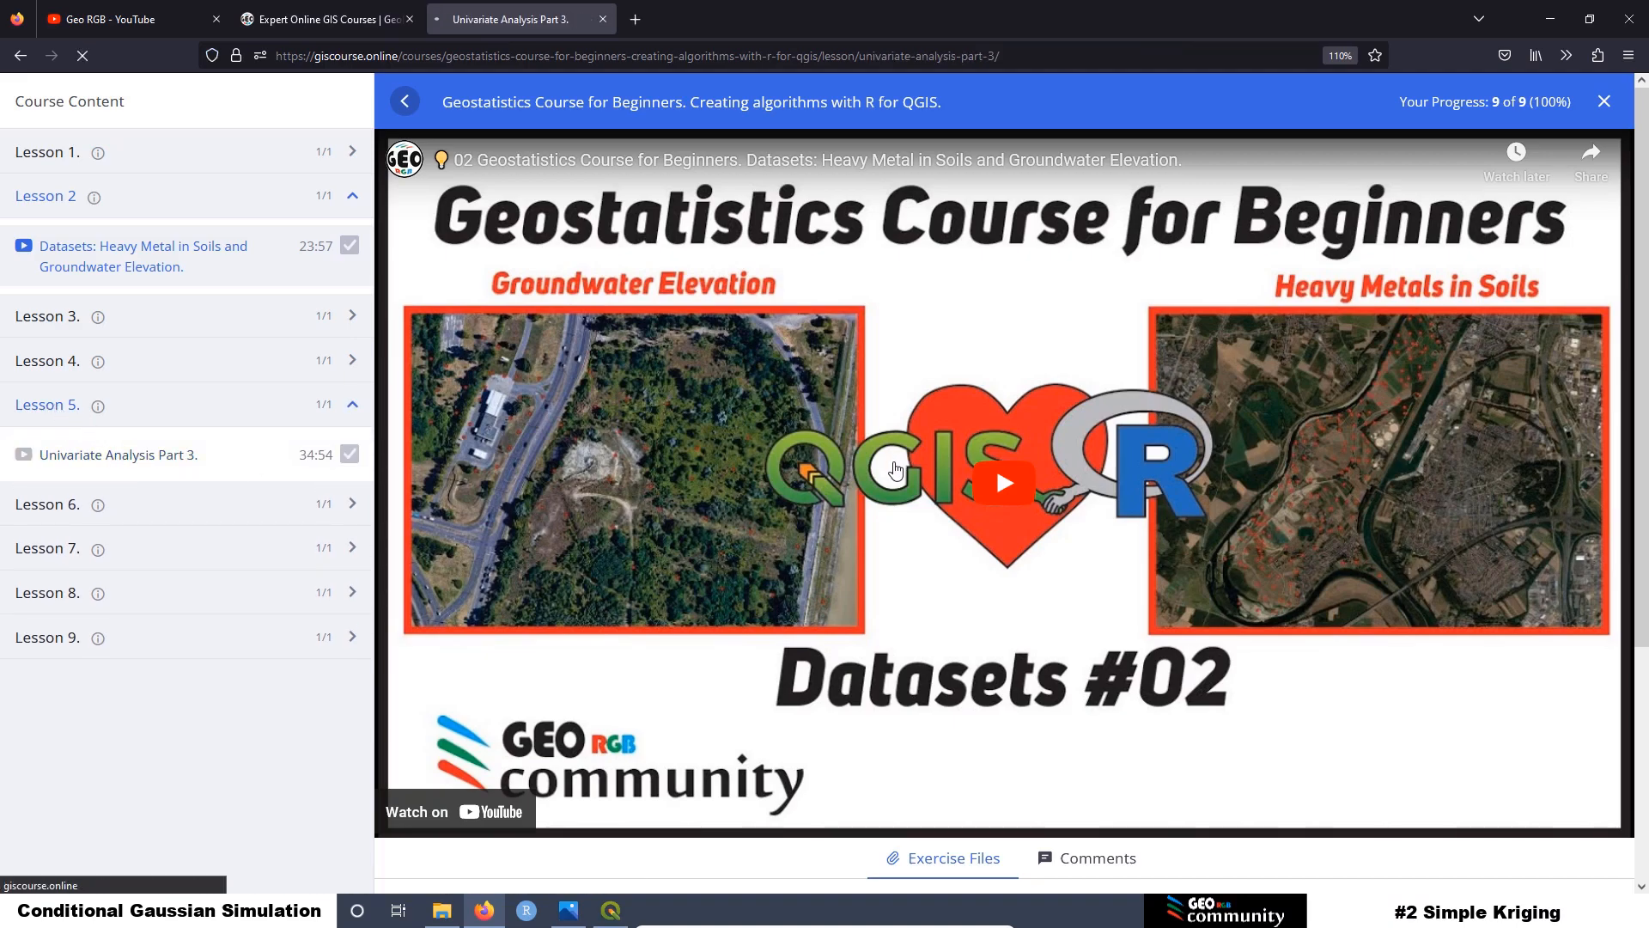
scroll(873, 499, "down", 3)
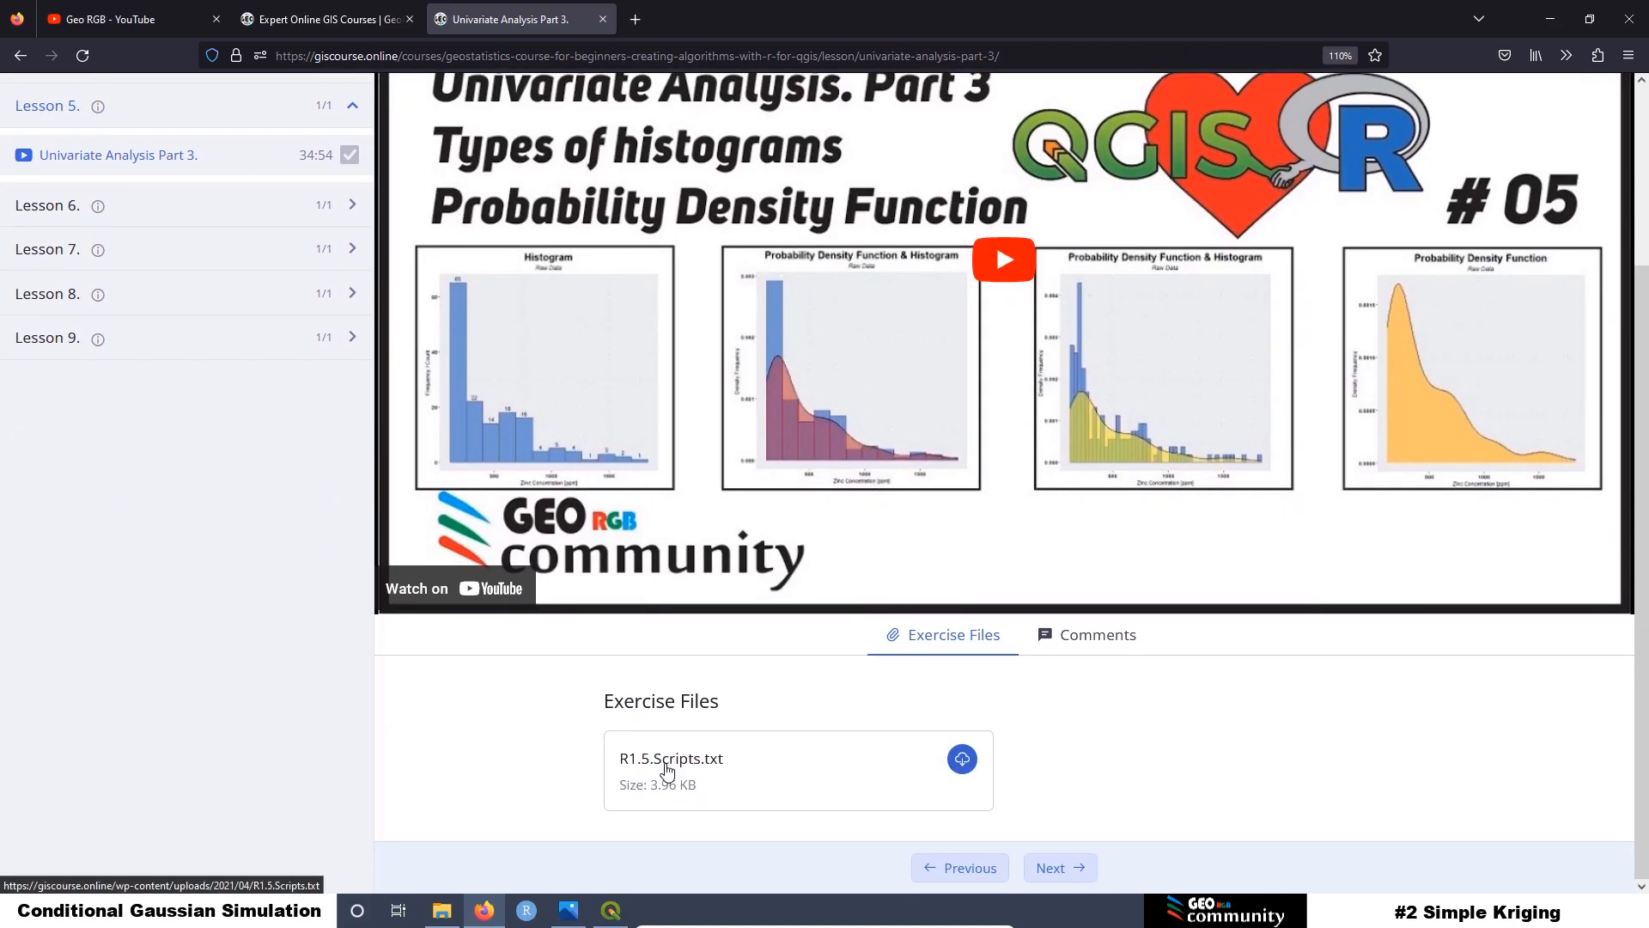
left_click(1551, 19)
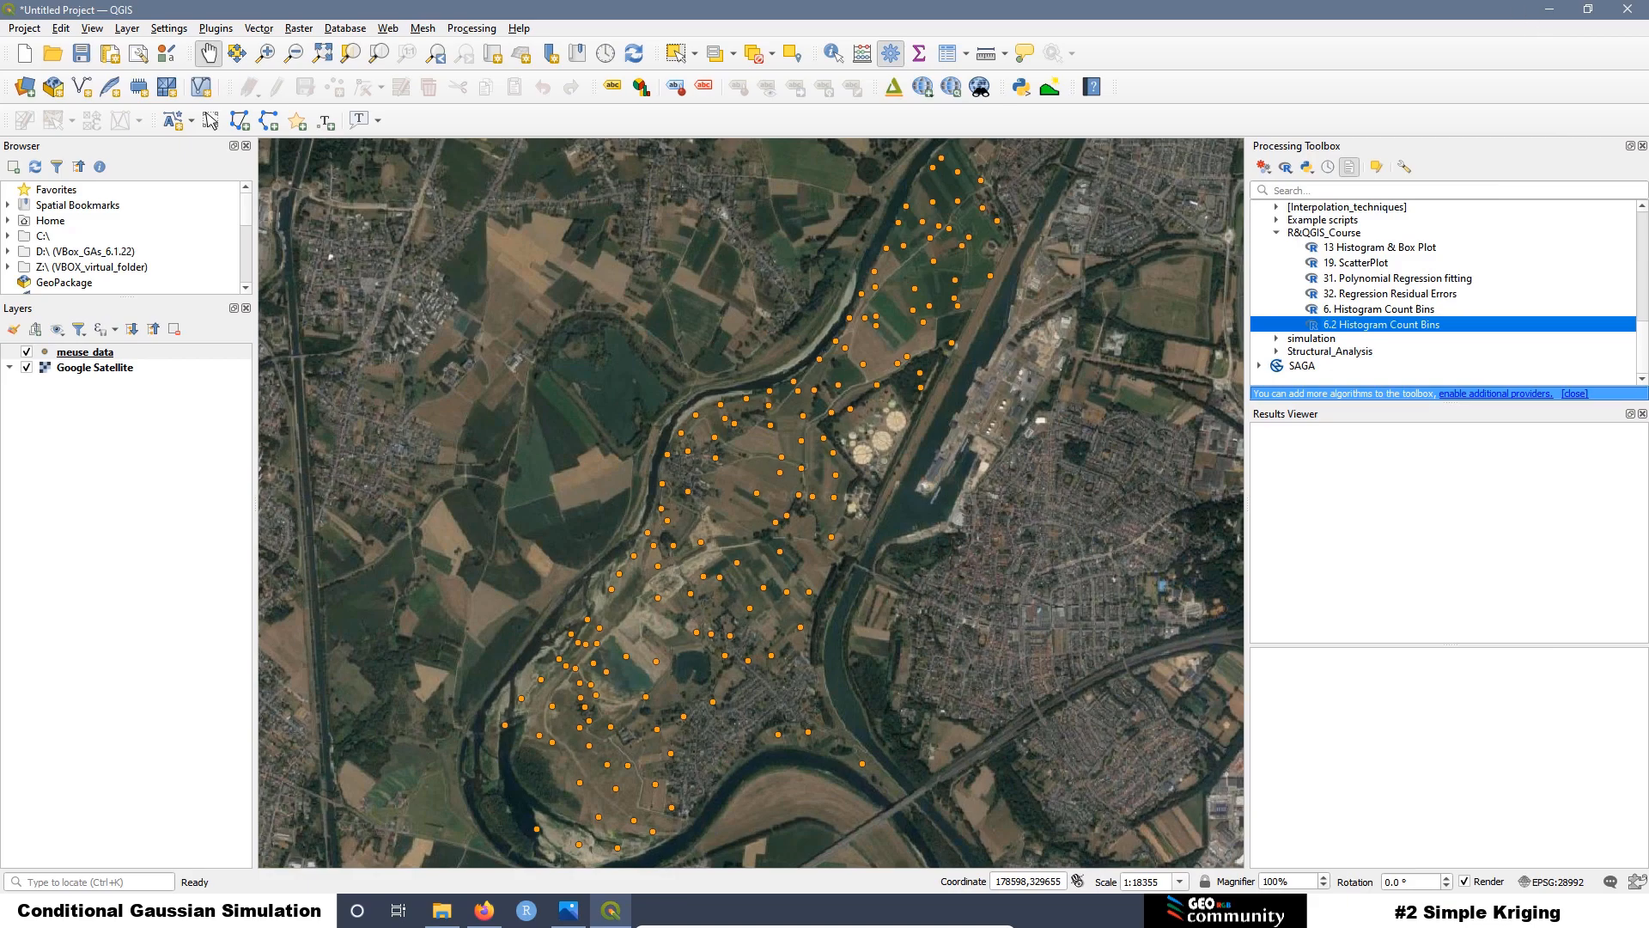
Step: Open the 6.2 Histogram Count Bins script for the meuse_data layer and choose zinc as the parameter
double_click(1351, 326)
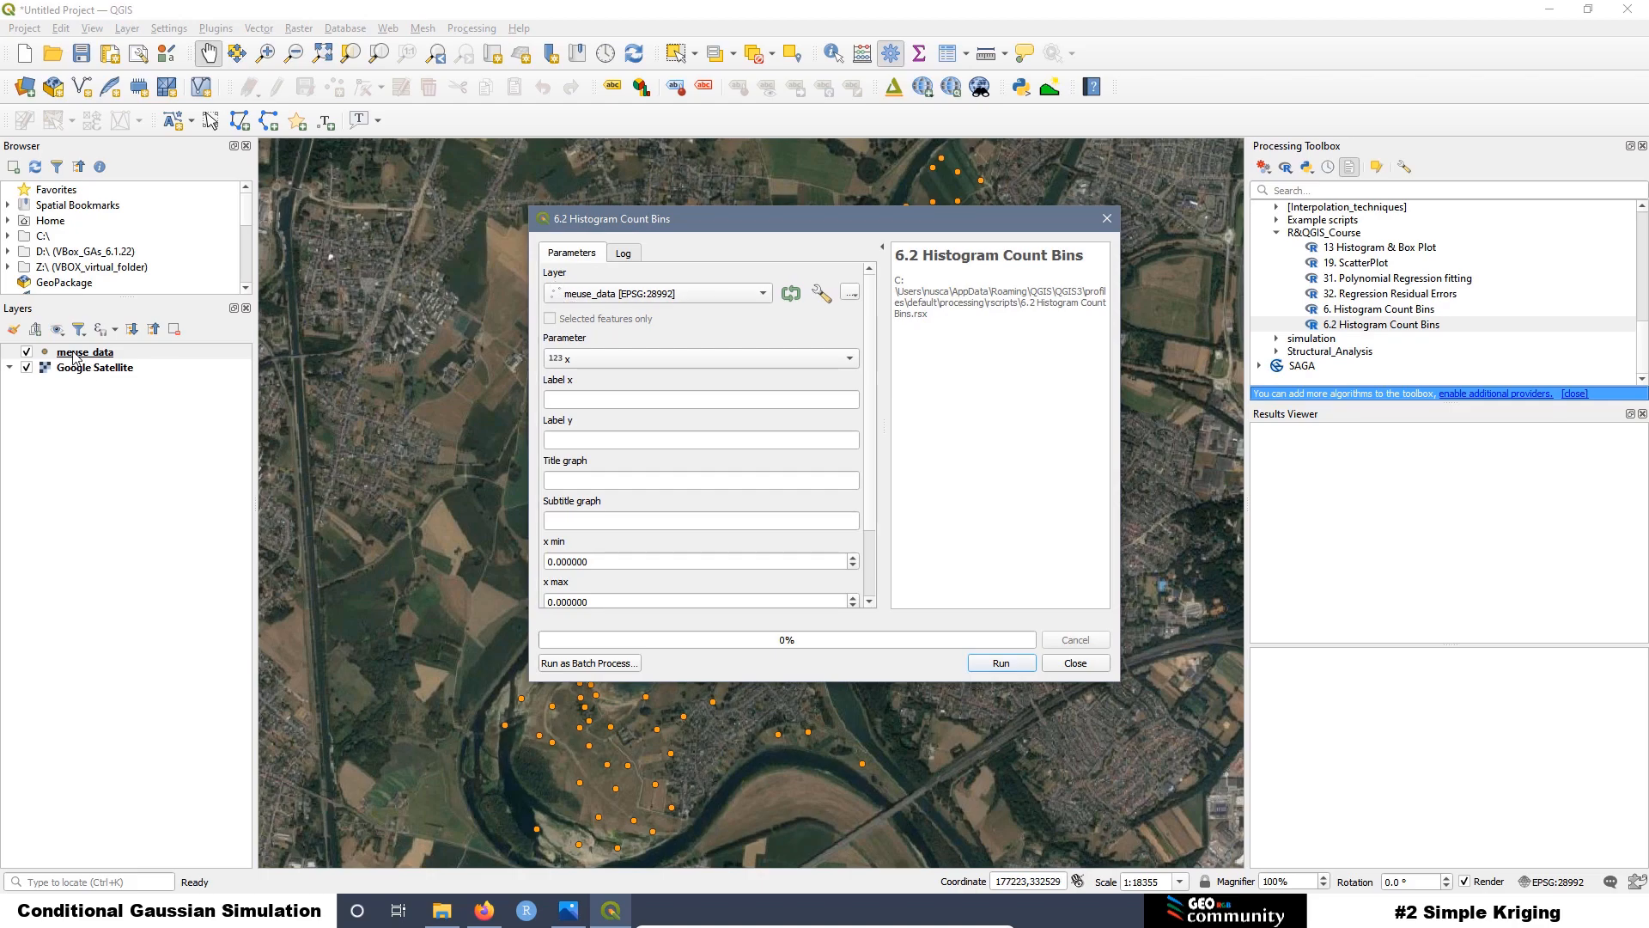
left_click(595, 359)
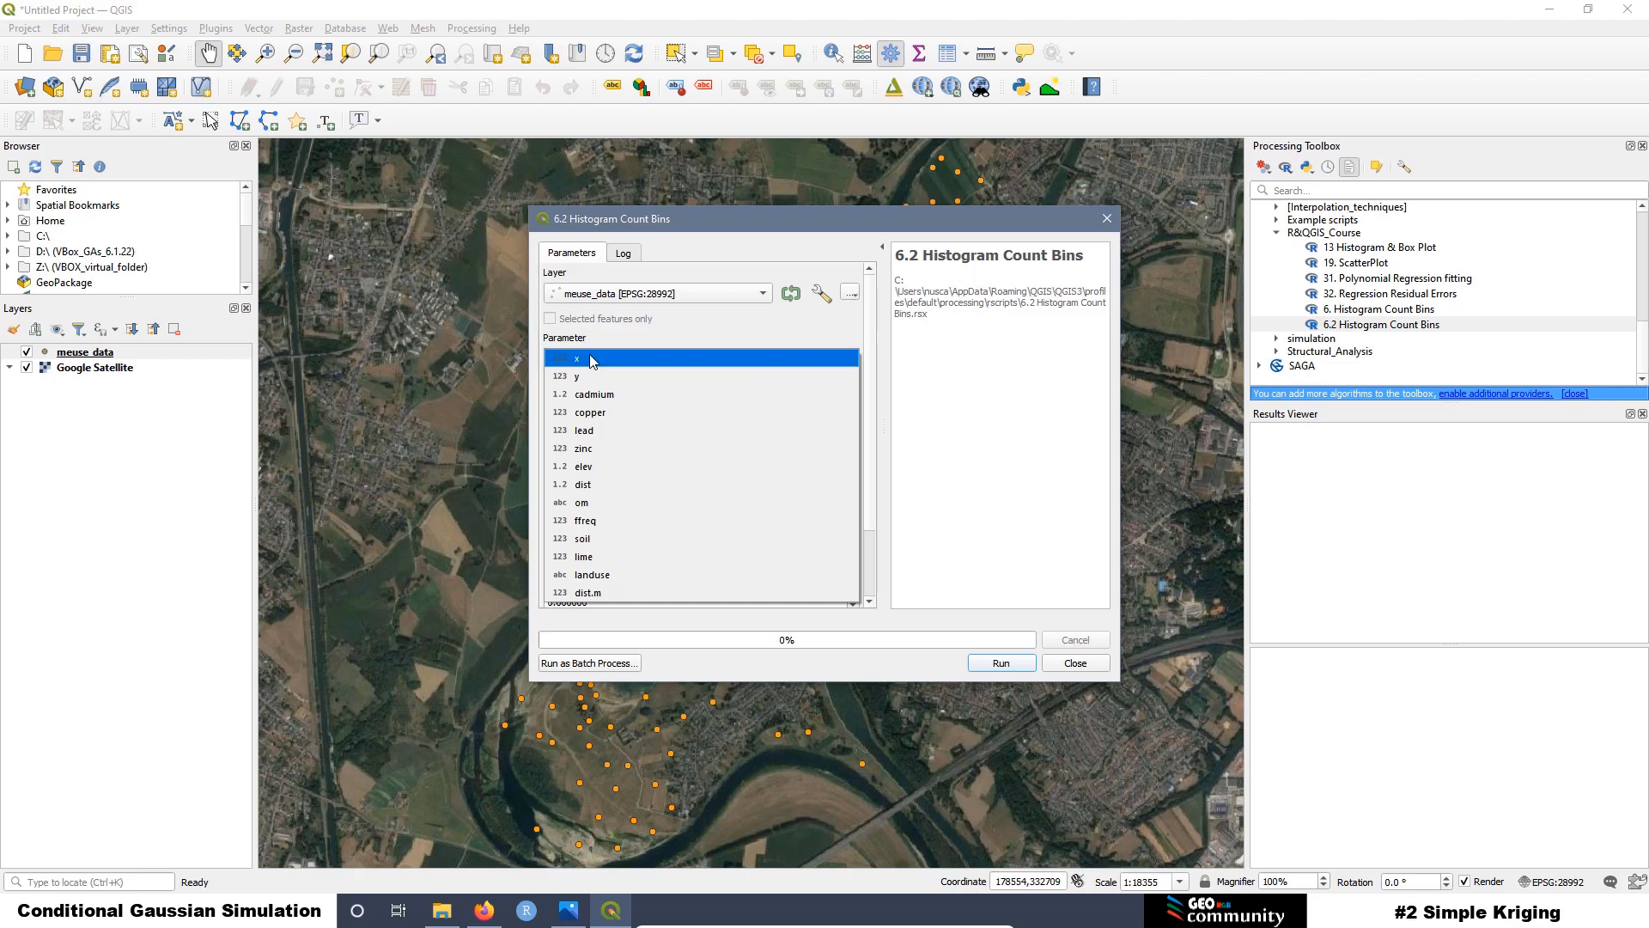
left_click(615, 455)
Step: Open the meuse_data attribute table and sort it by zinc in both directions to check the minimum and maximum concentrations
right_click(92, 359)
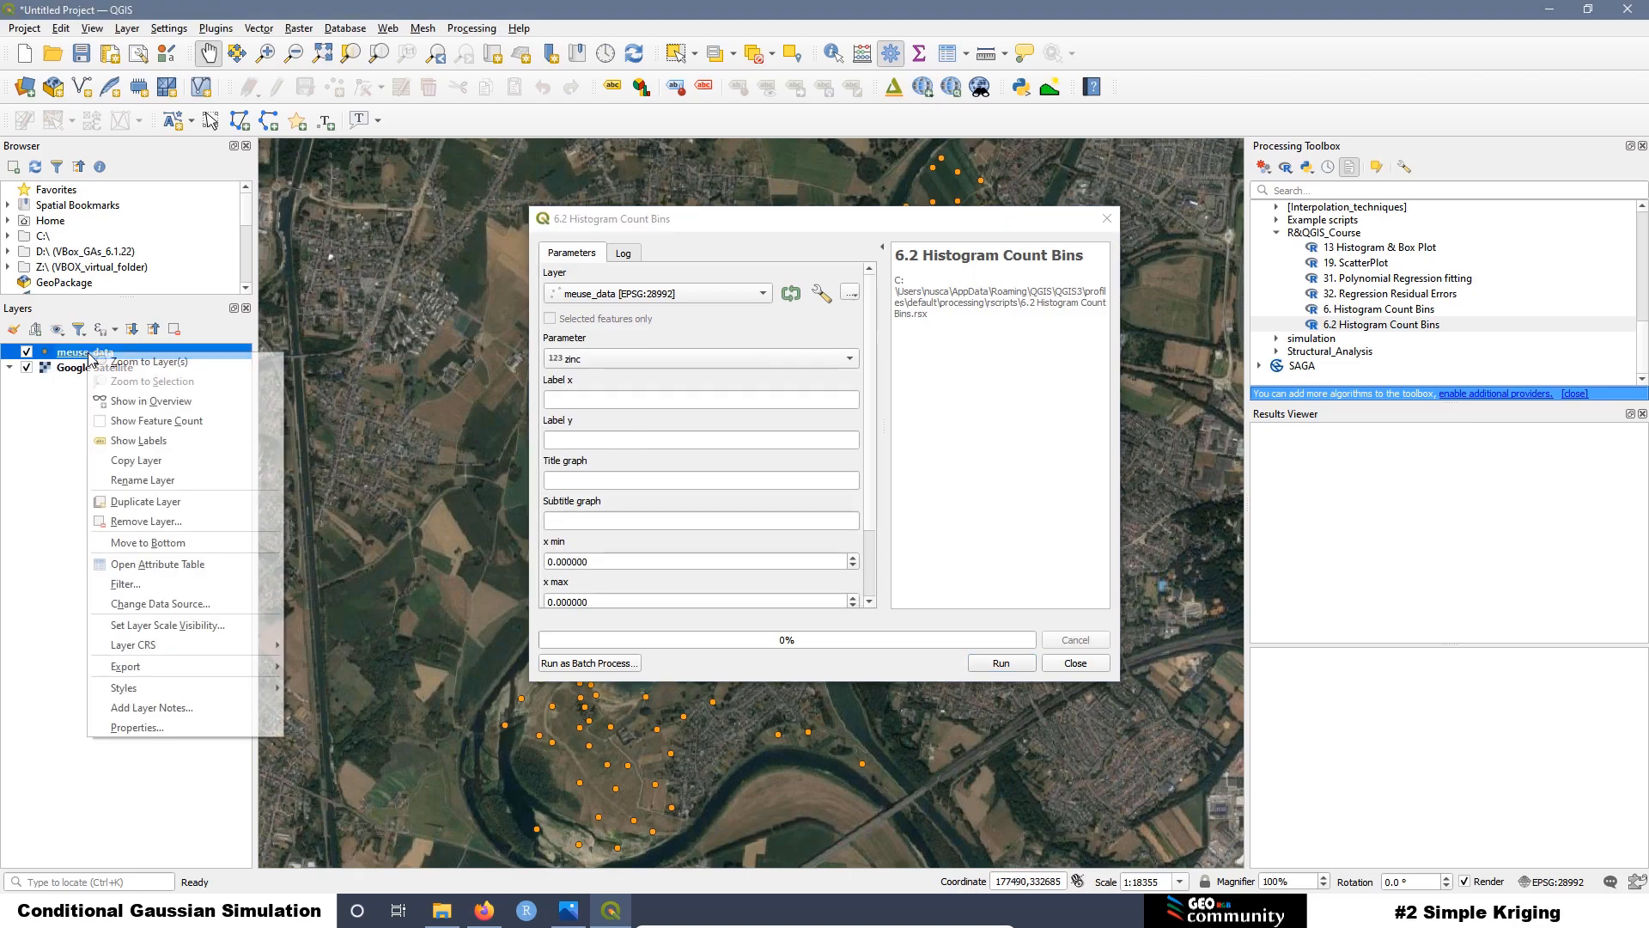
left_click(159, 565)
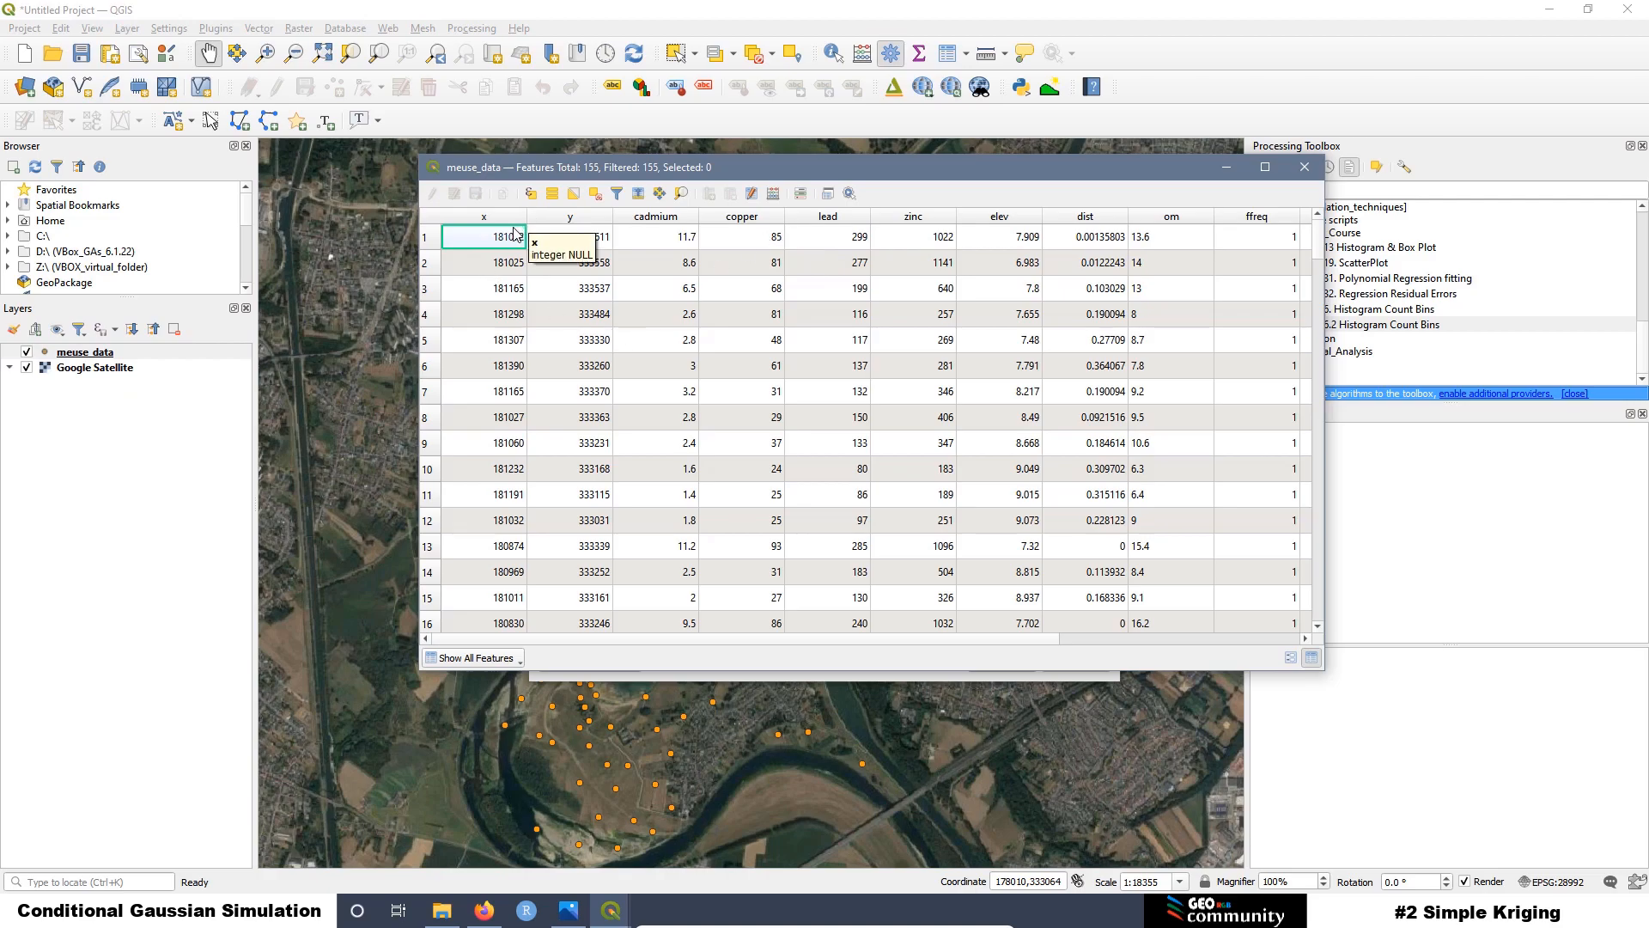
left_click(920, 219)
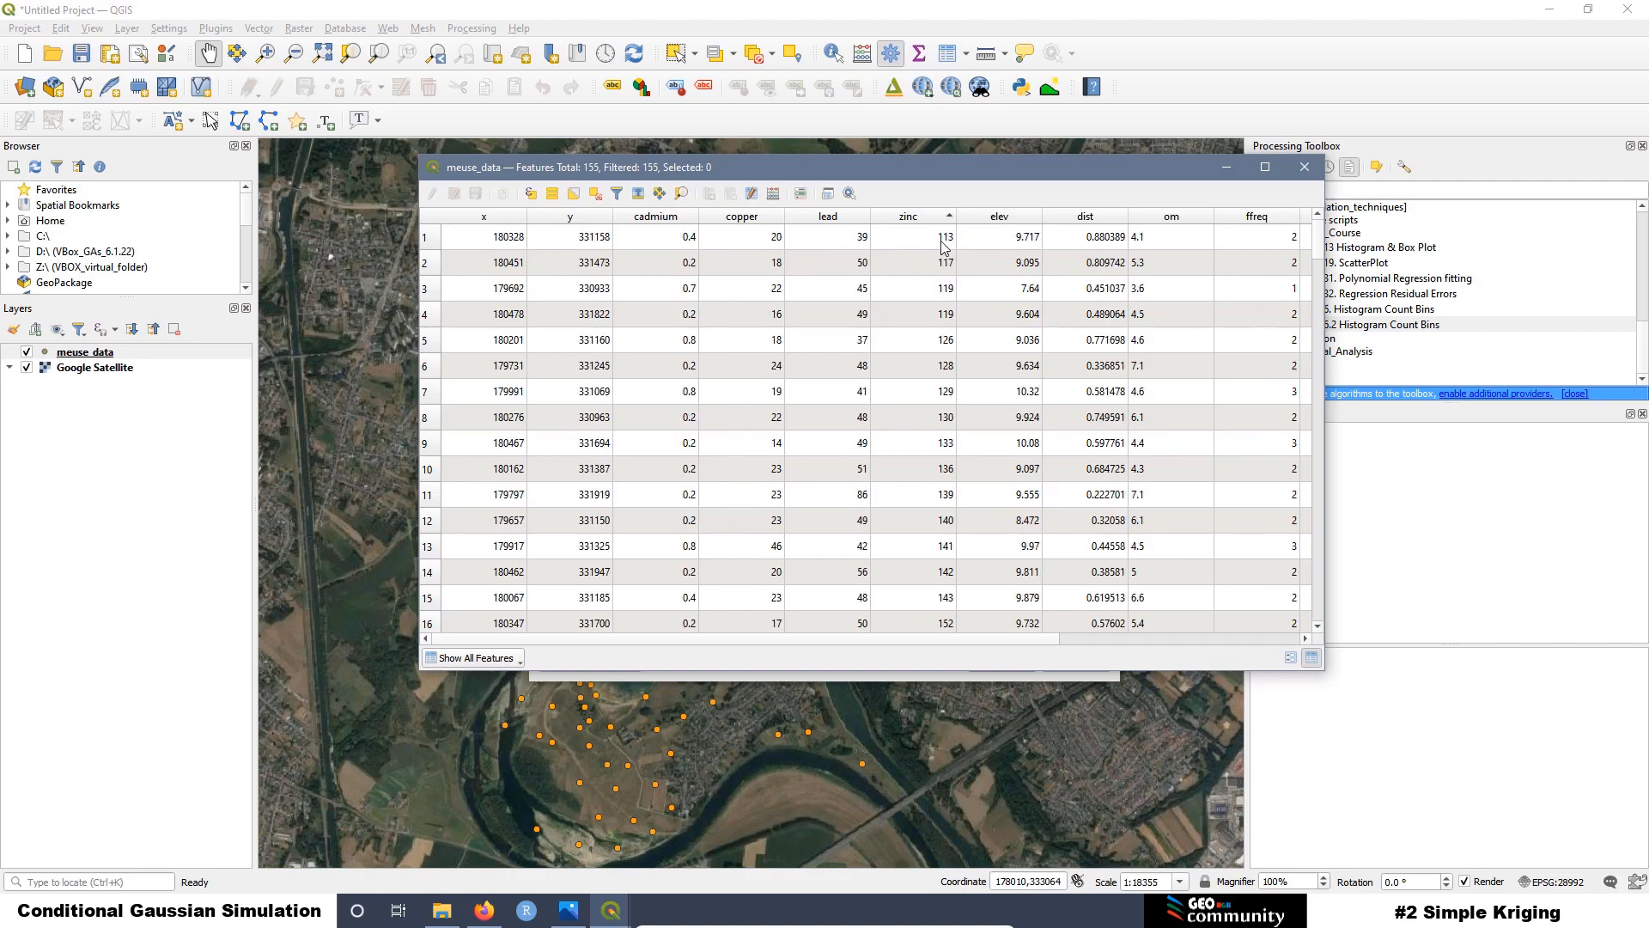
left_click(915, 222)
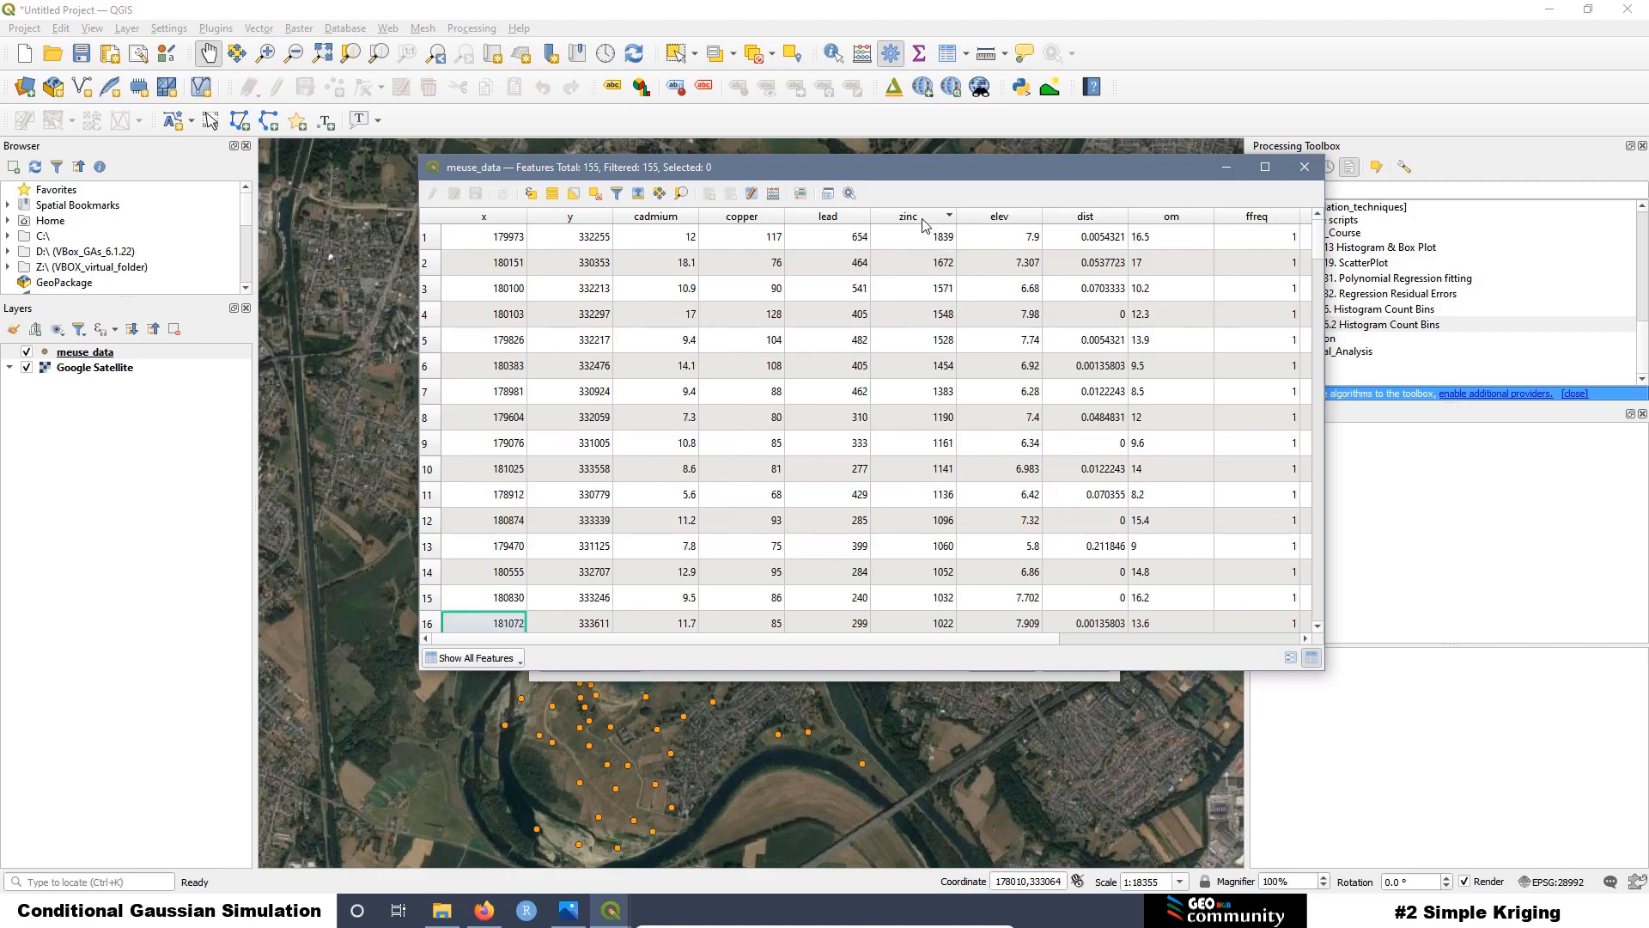
left_click(935, 228)
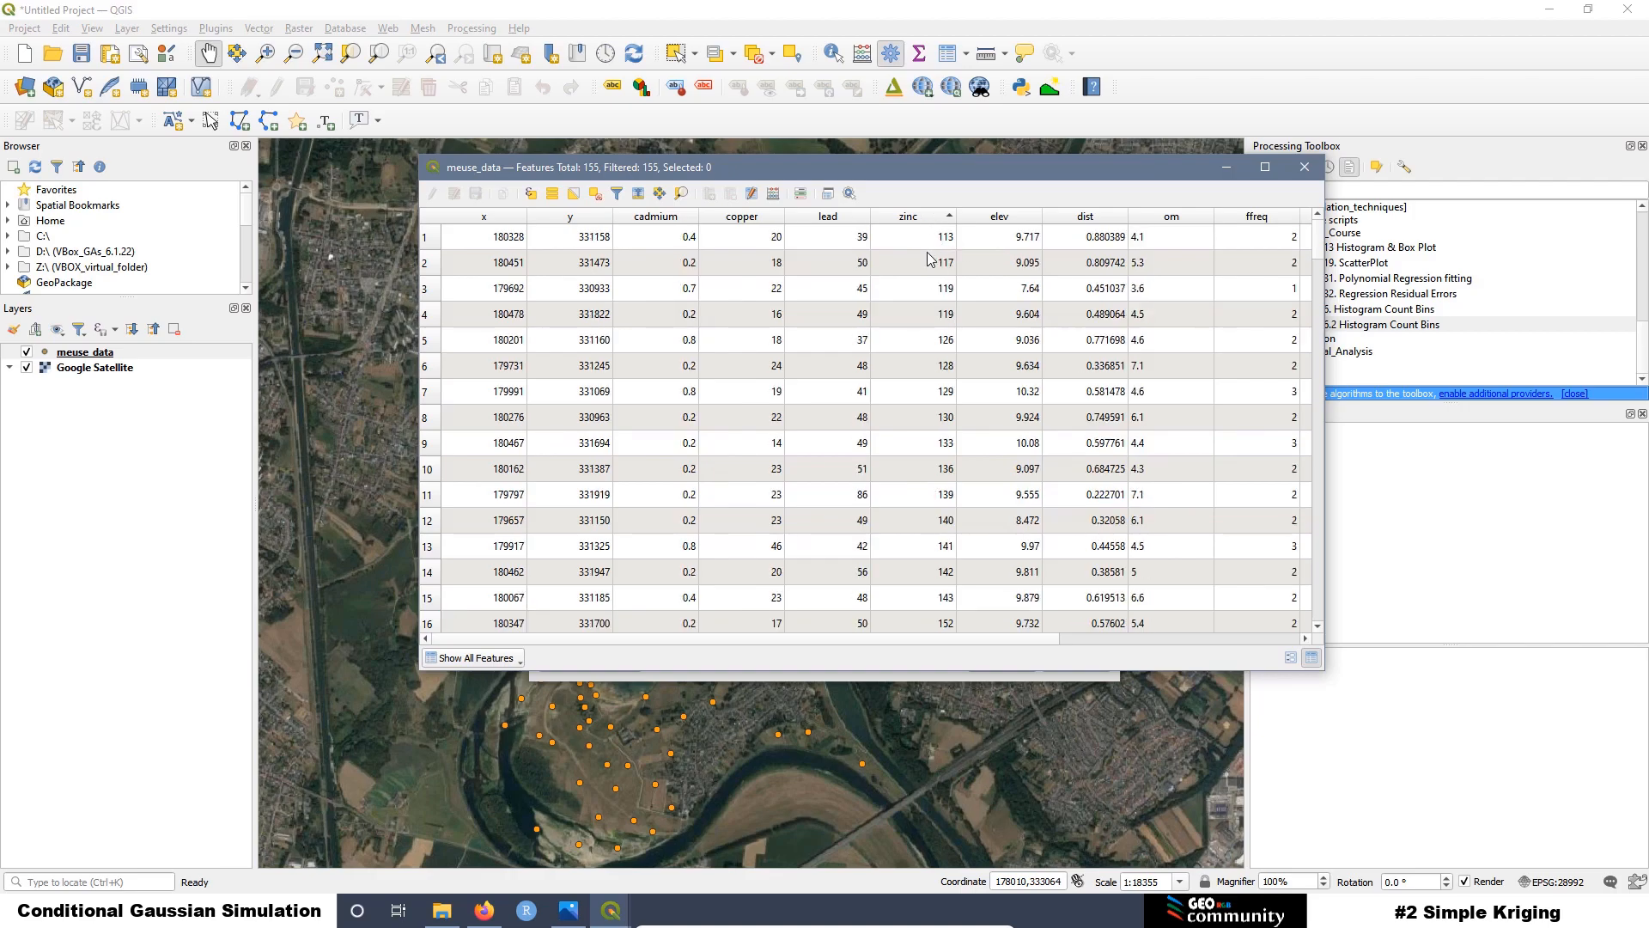
Step: Label the histogram Zinc Concentration [ppm], Number of Samples, Histogram and Raw Data, with x min 113, x max 1839 and 12 bins
left_click(1227, 168)
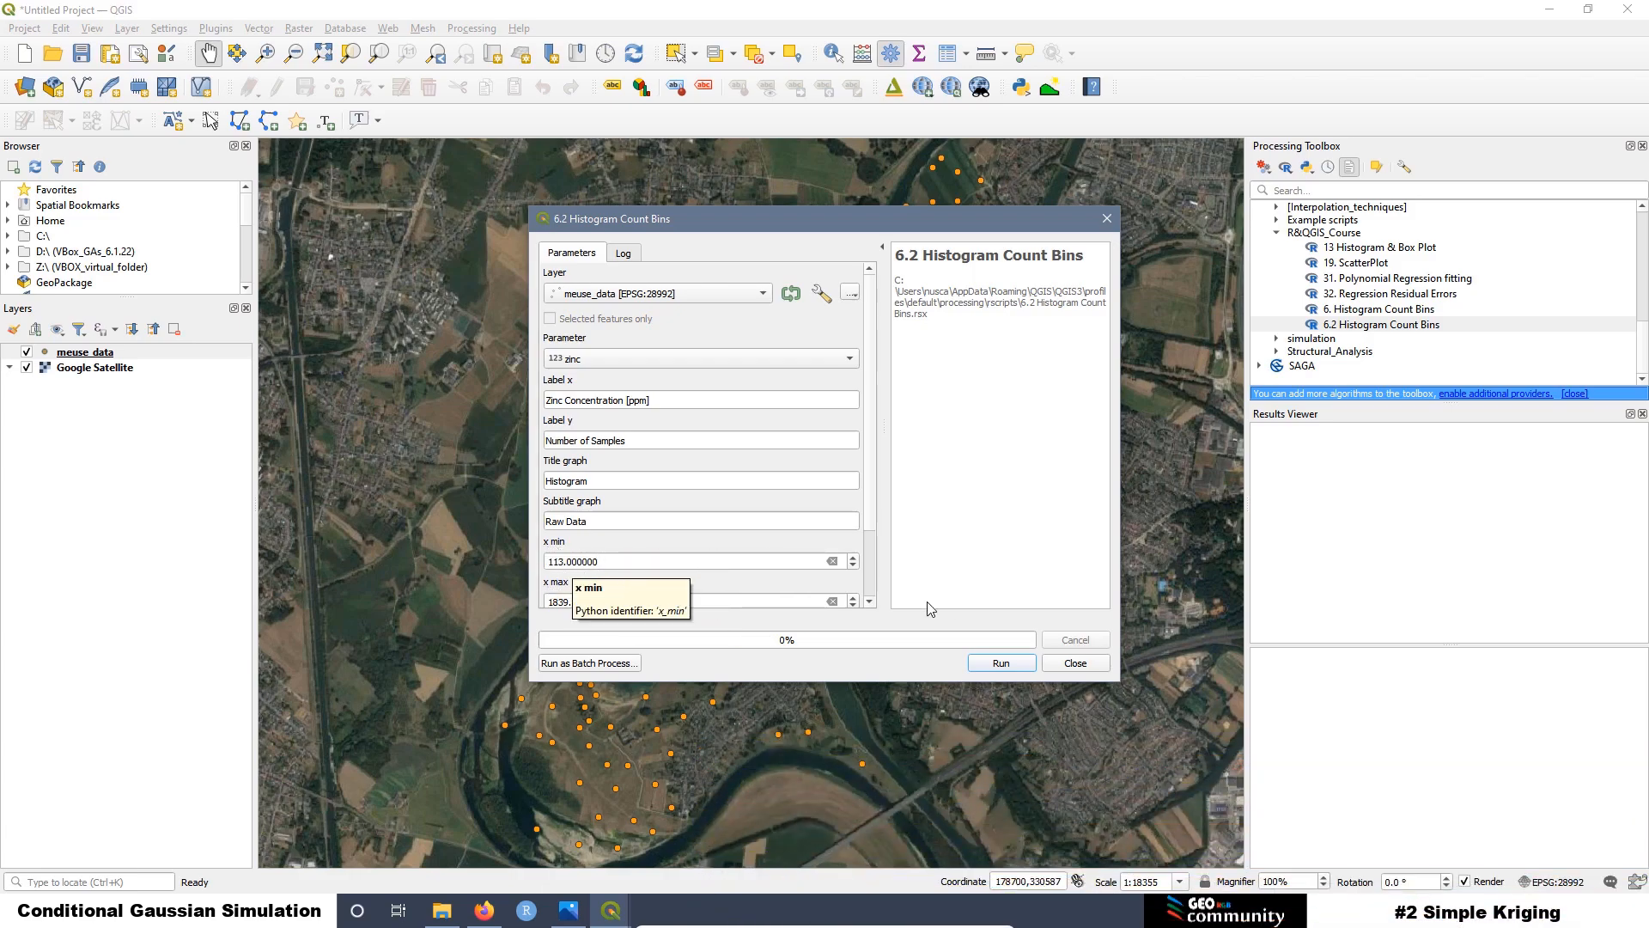
scroll(874, 601, "down", 5)
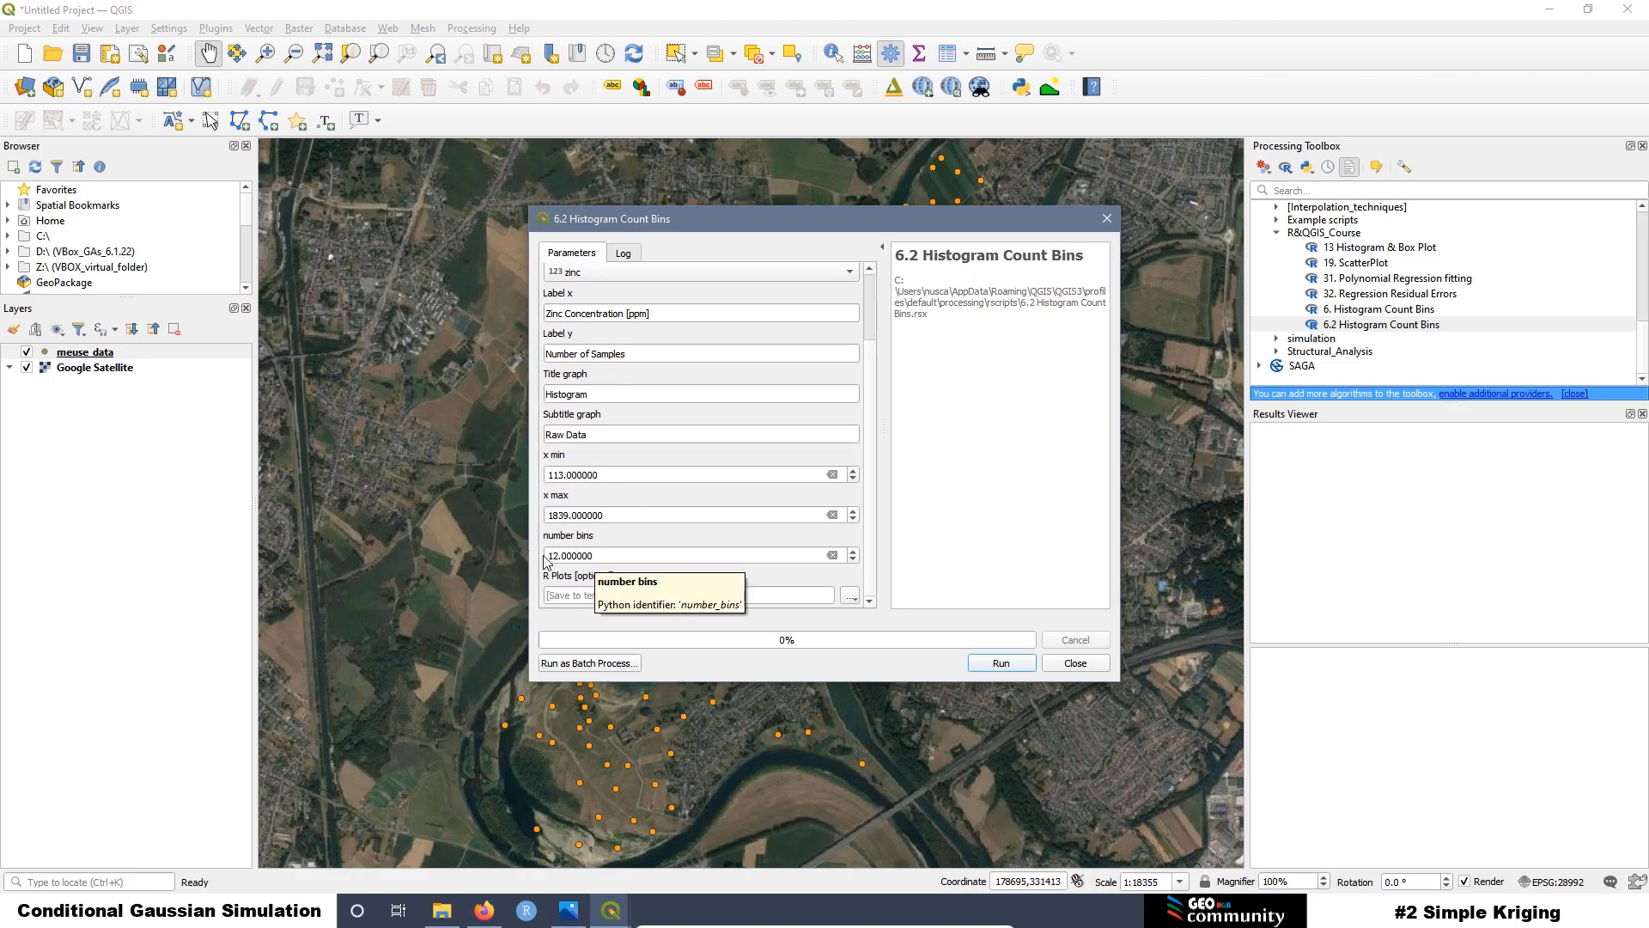
Step: Search for the Calculator app and switch to it
left_click(434, 909)
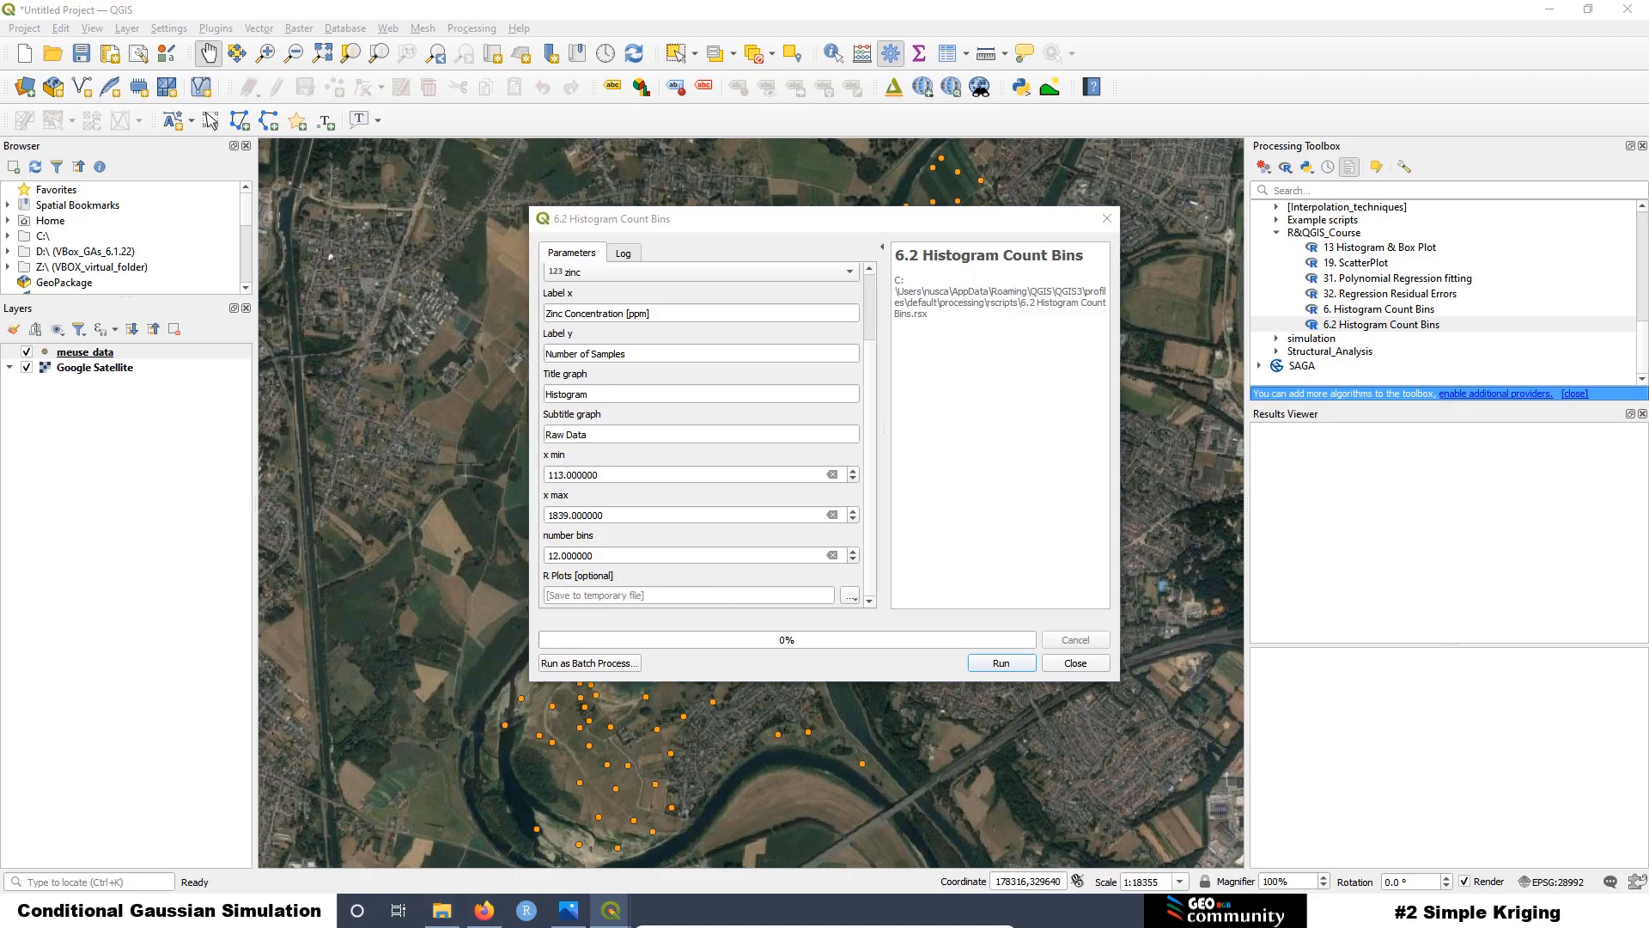
type("c")
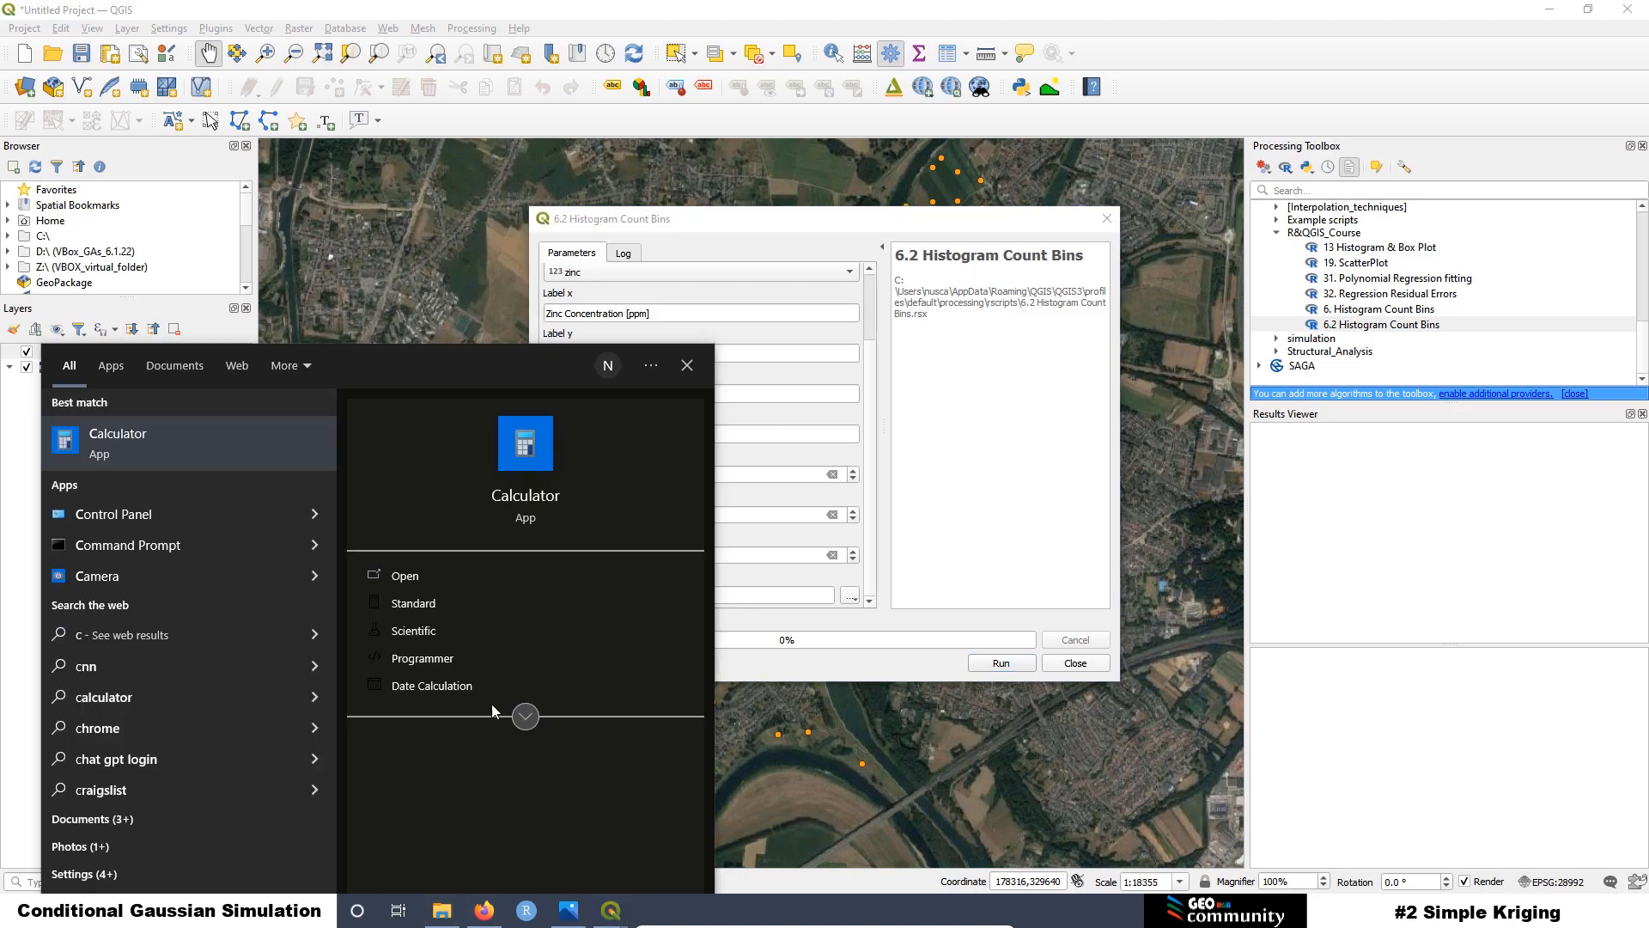
left_click(529, 446)
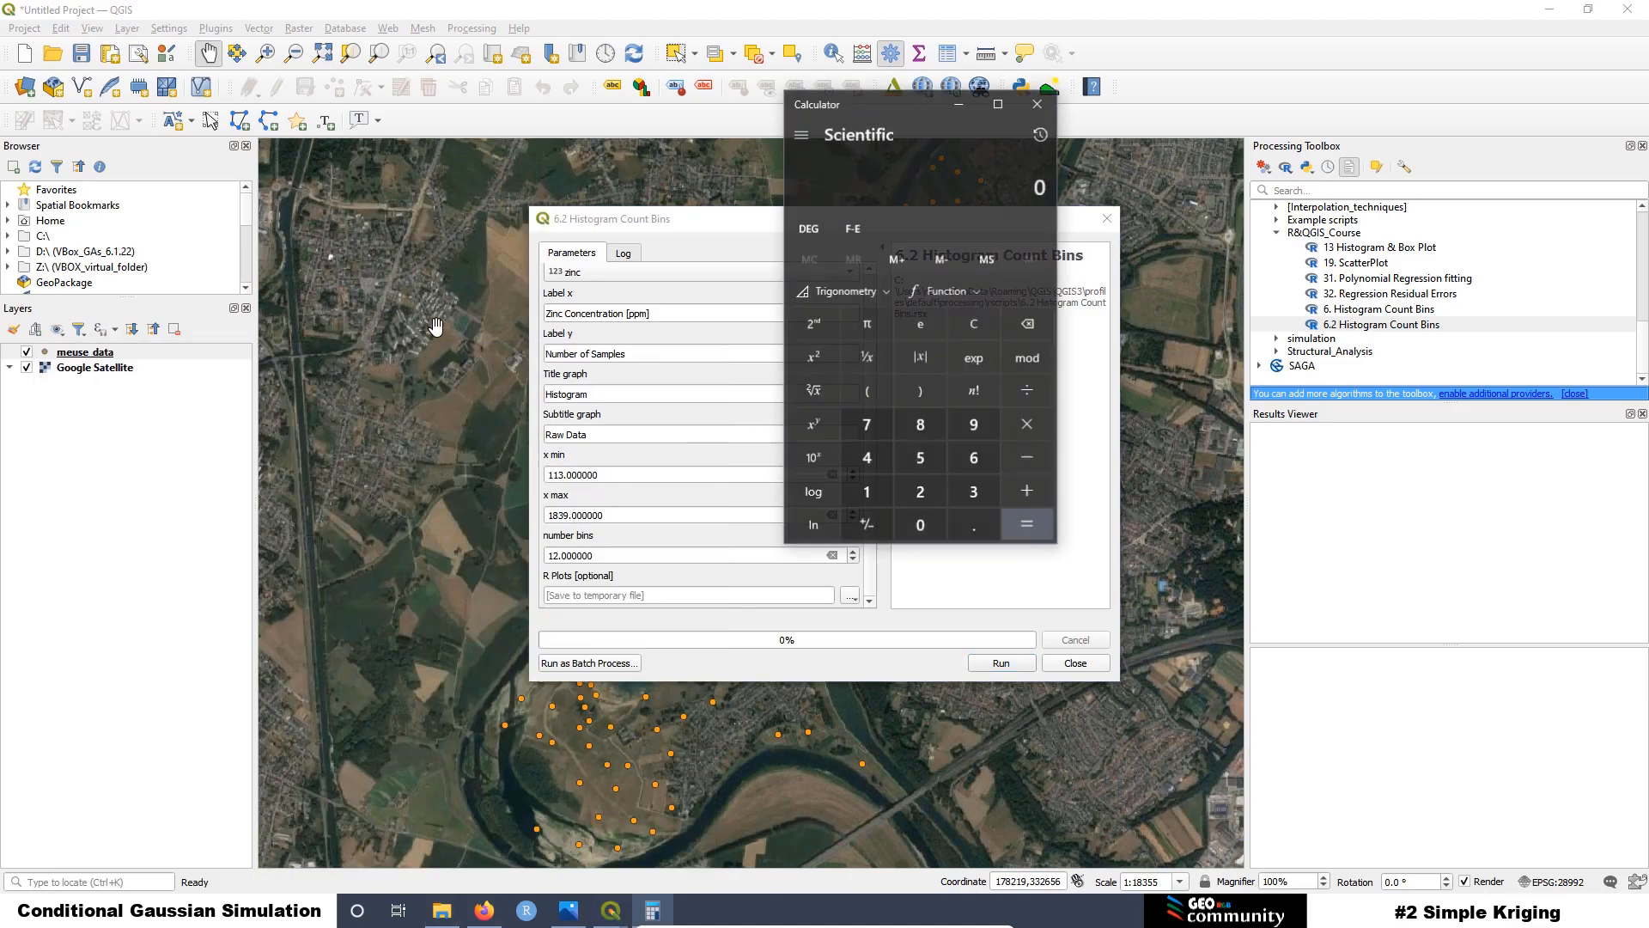
Step: Reopen the meuse_data attribute table, check the total number of samples down to its last row, and close it
right_click(102, 354)
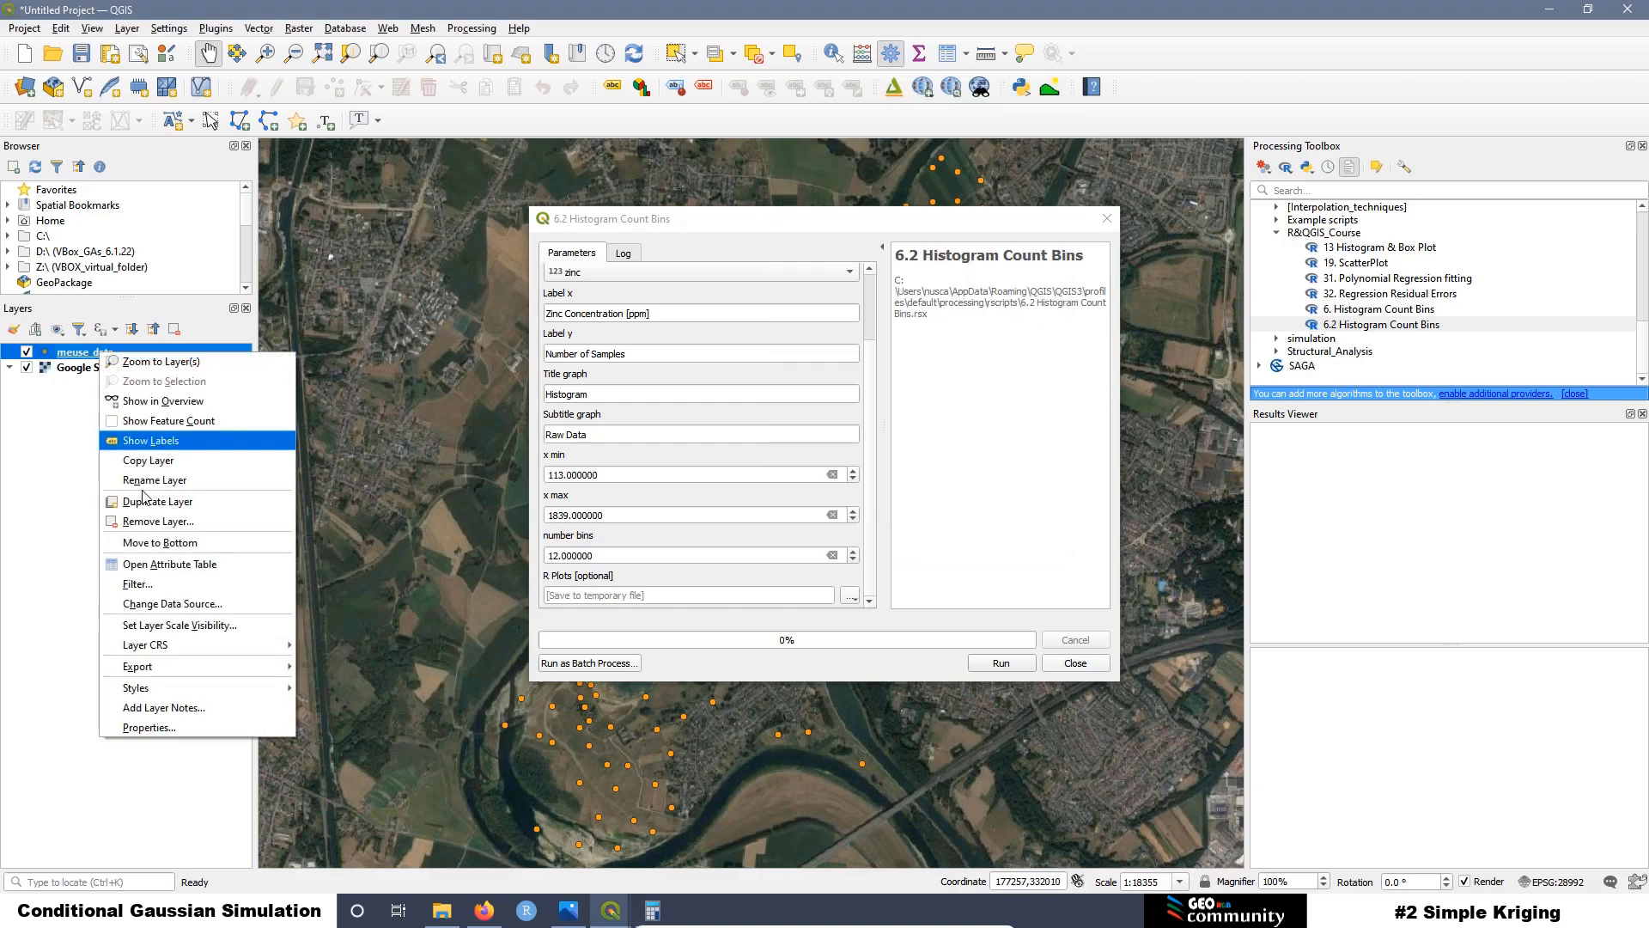
left_click(171, 572)
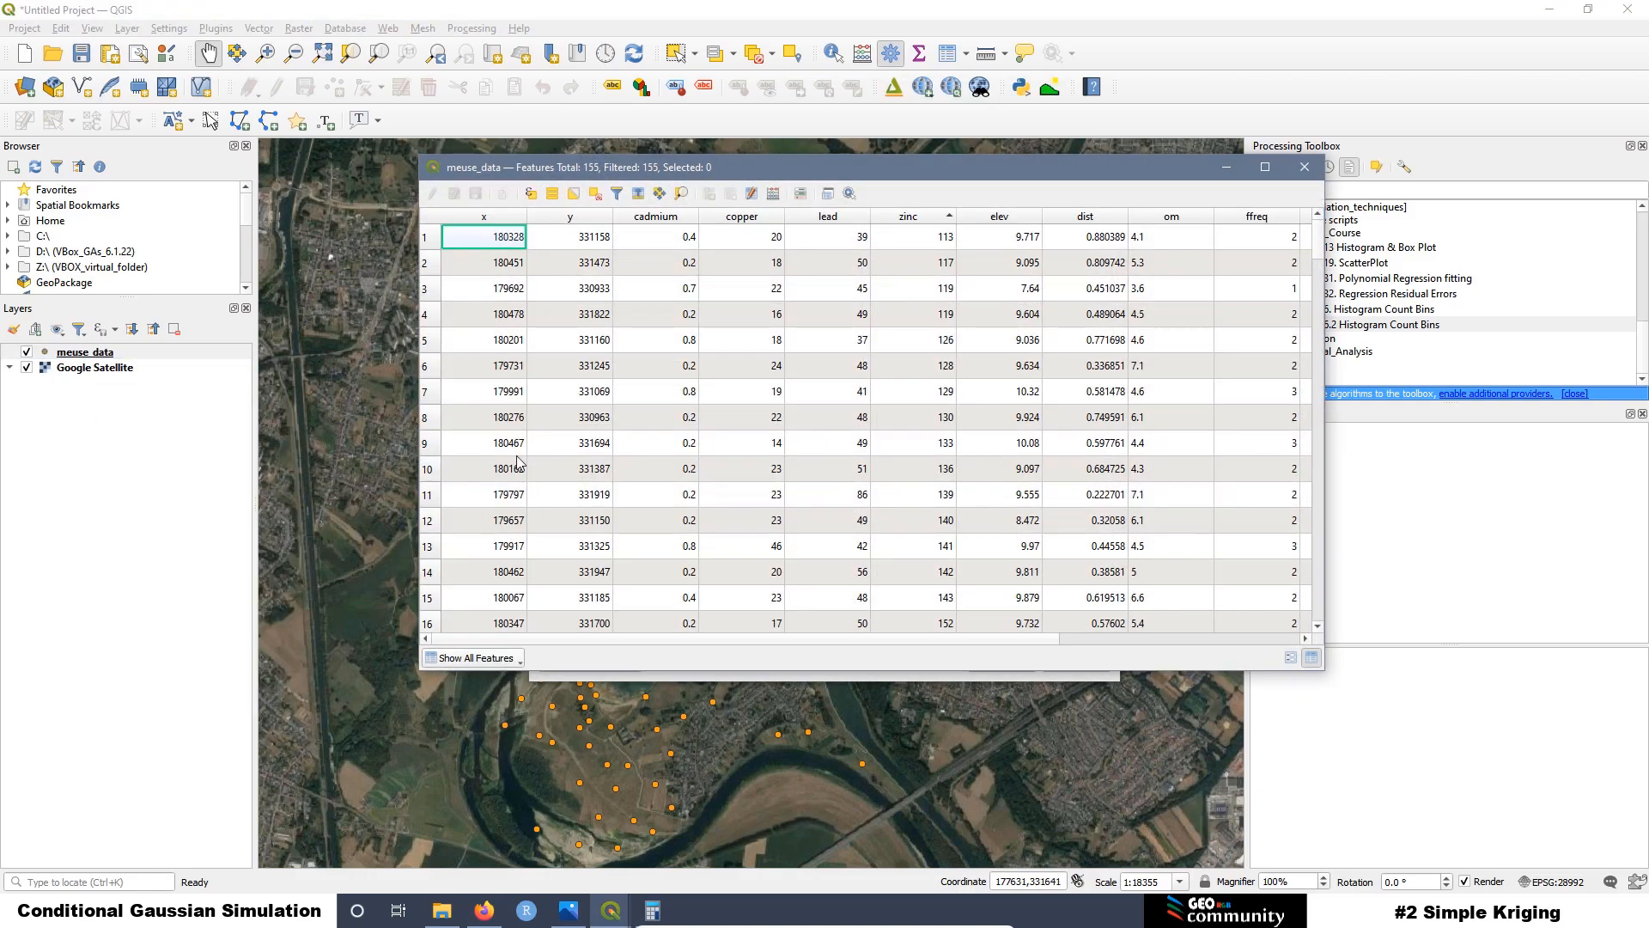
scroll(520, 425, "down", 15)
scroll(518, 424, "down", 20)
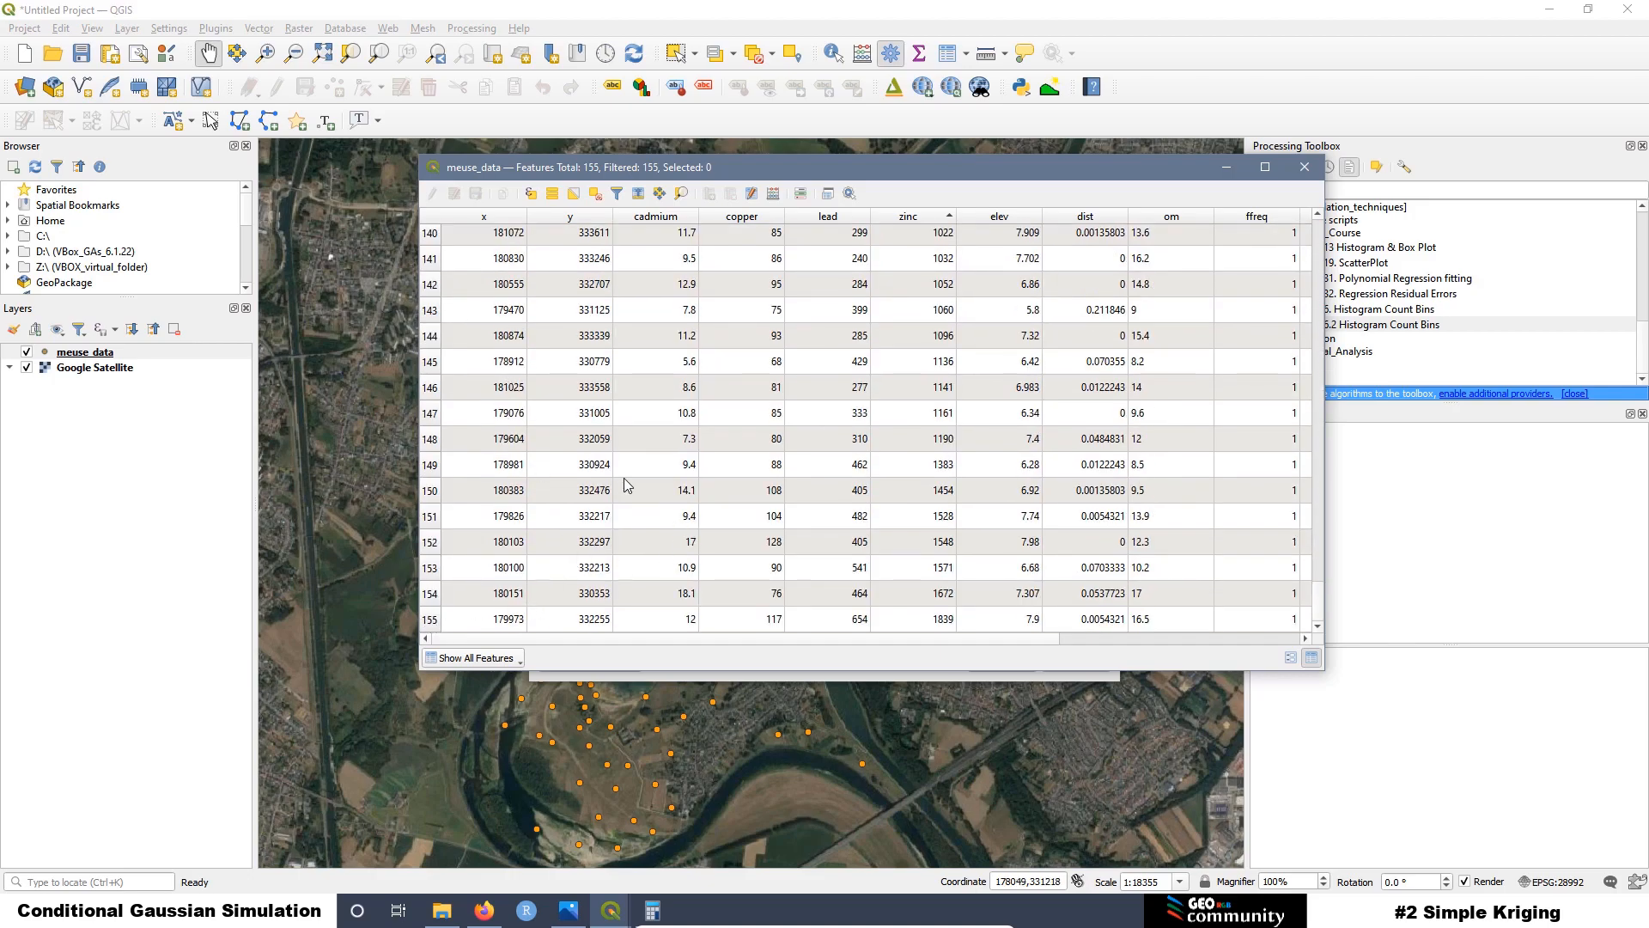
scroll(626, 479, "up", 20)
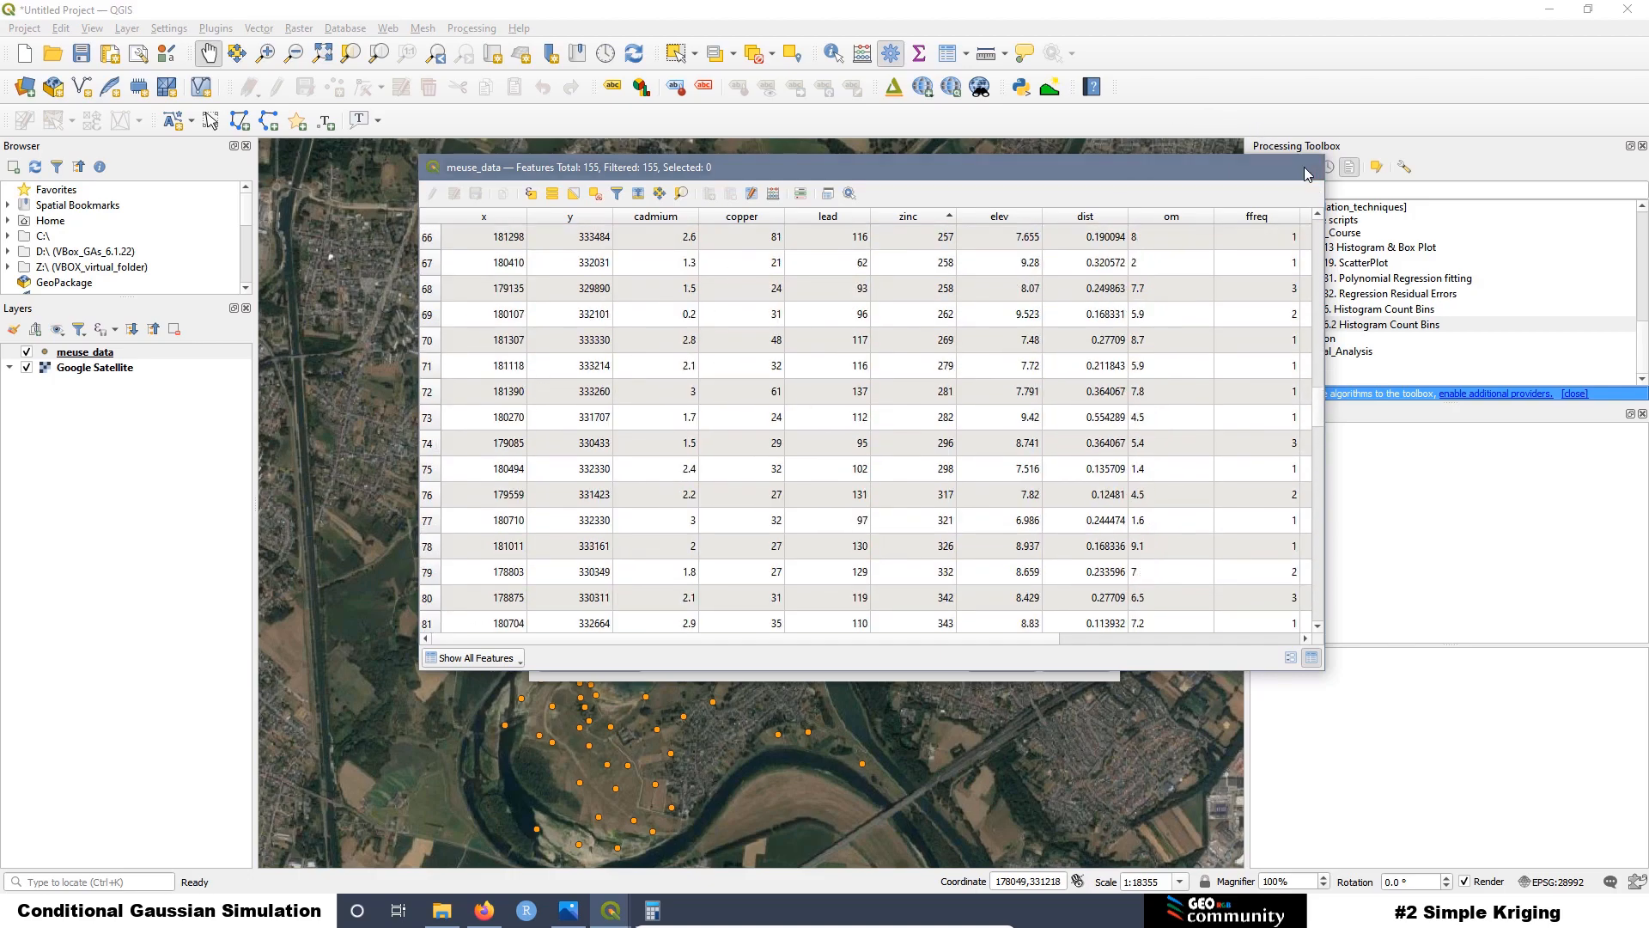
left_click(1305, 167)
Step: Calculate the square root of 155 in Calculator to check the number of bins, and close Calculator
left_click(652, 910)
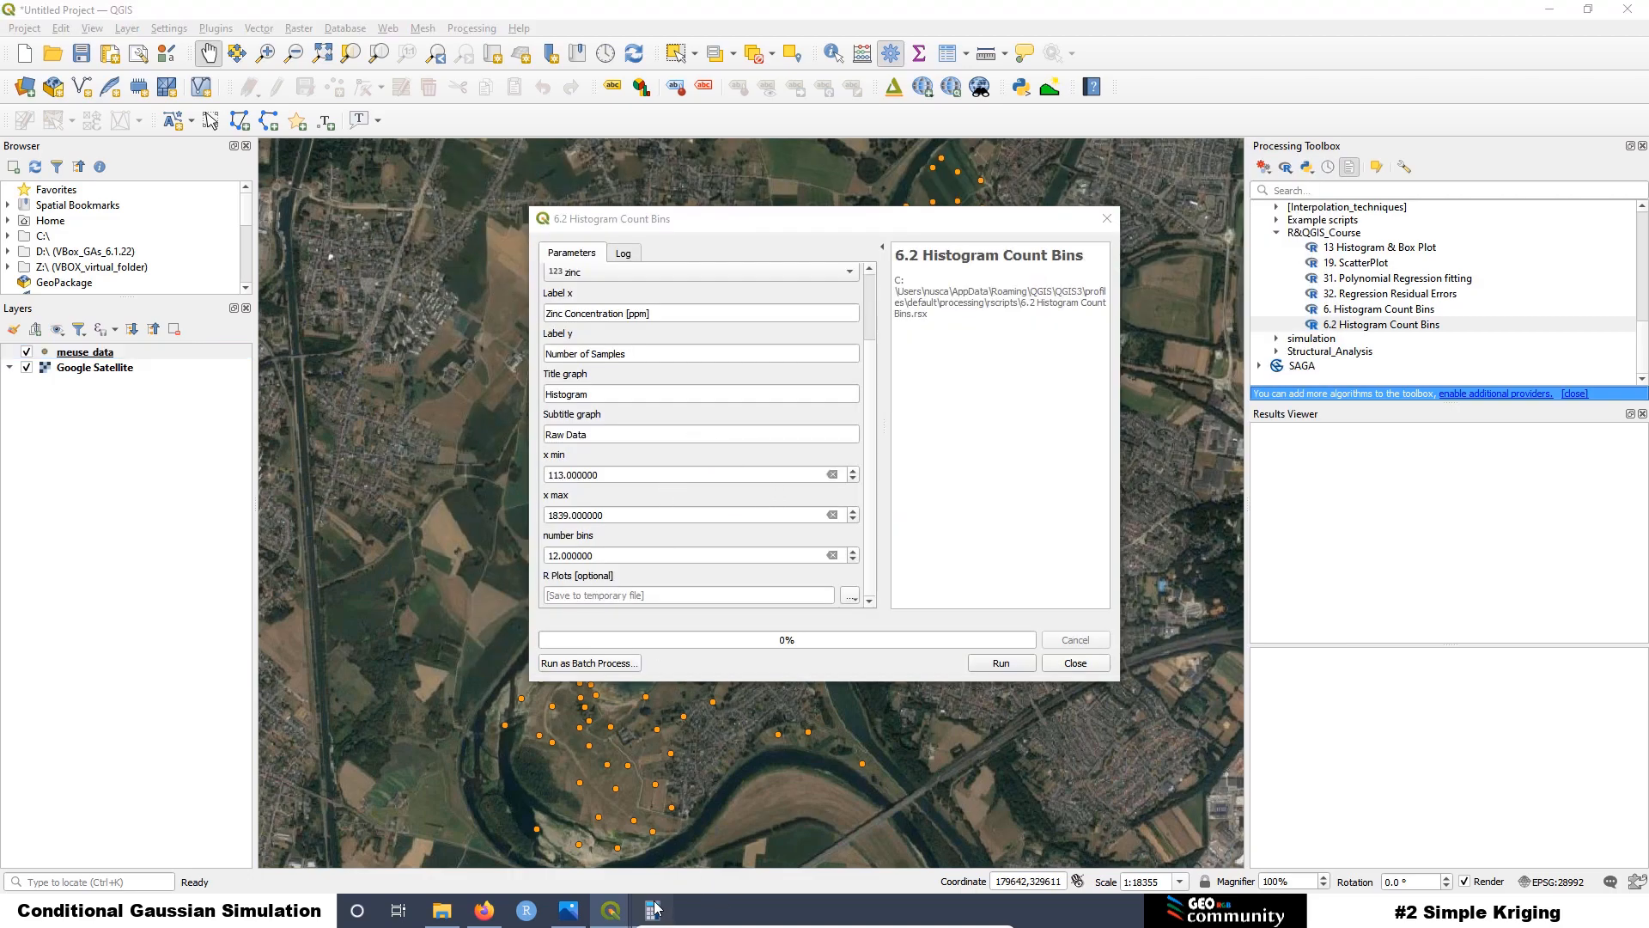
left_click(867, 493)
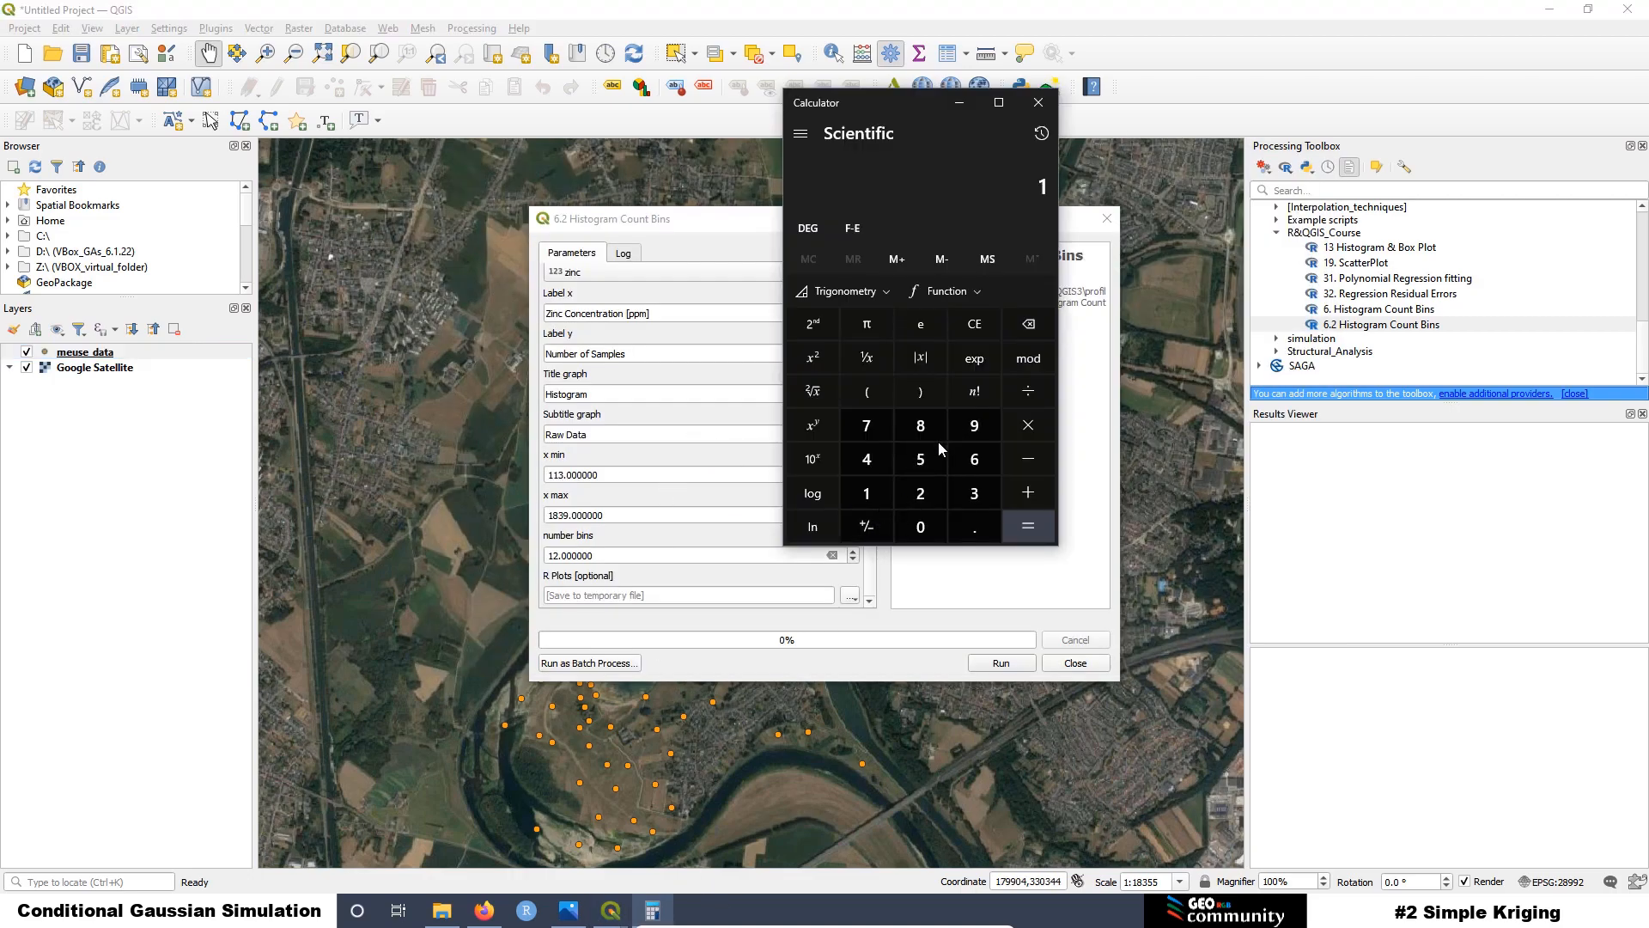
left_click(921, 458)
left_click(921, 459)
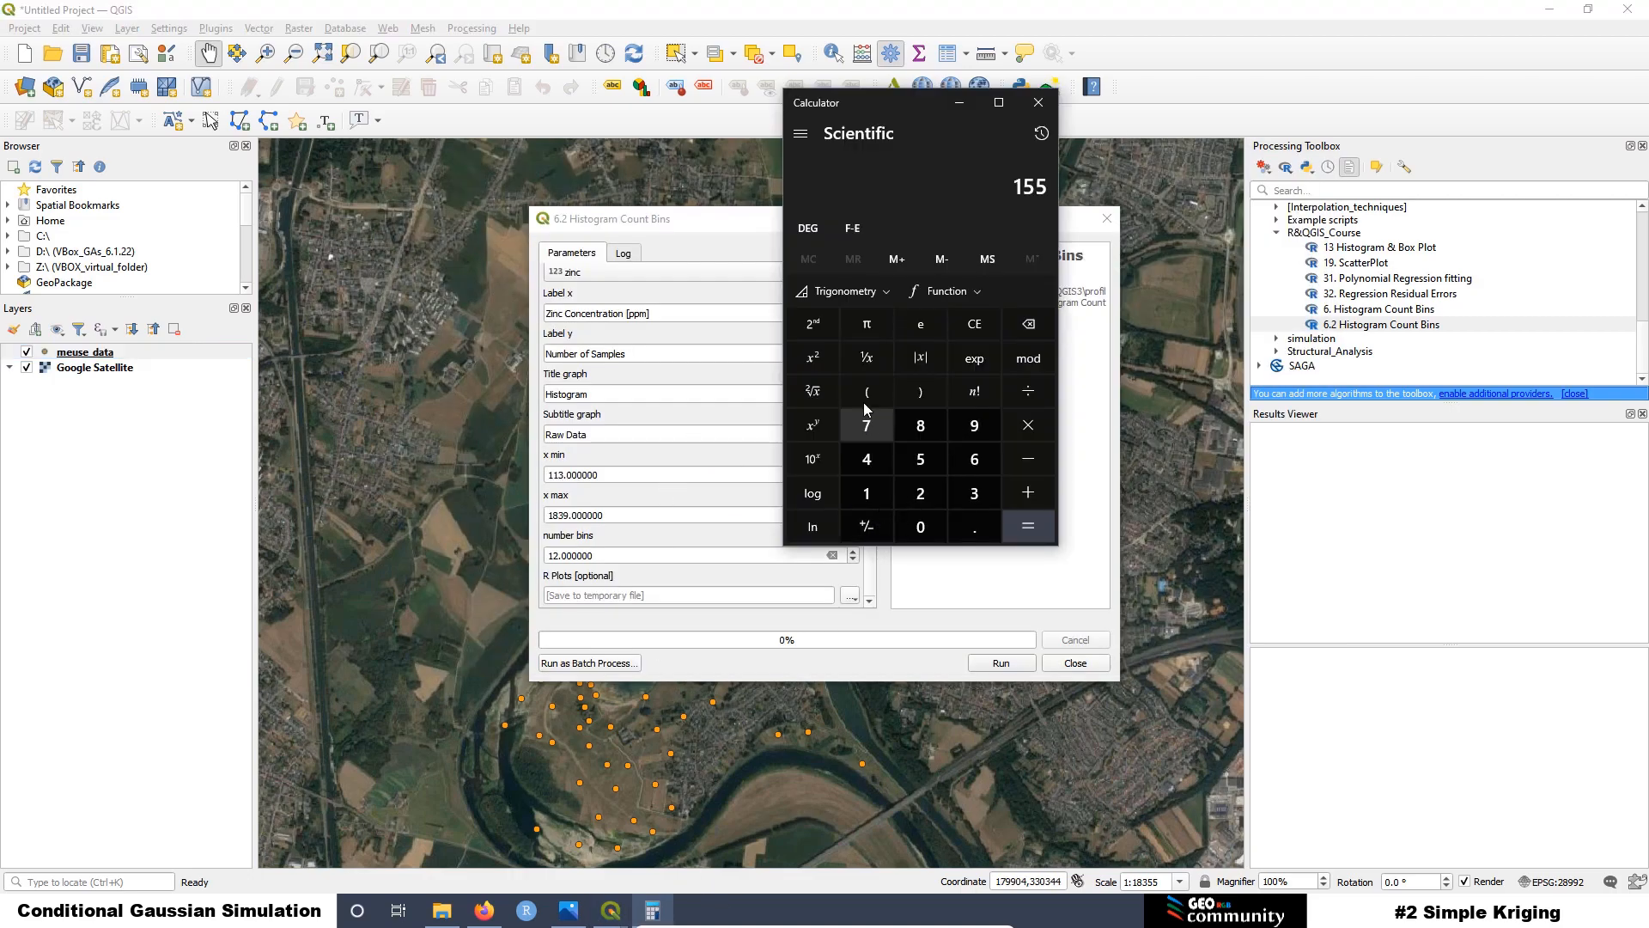
left_click(814, 393)
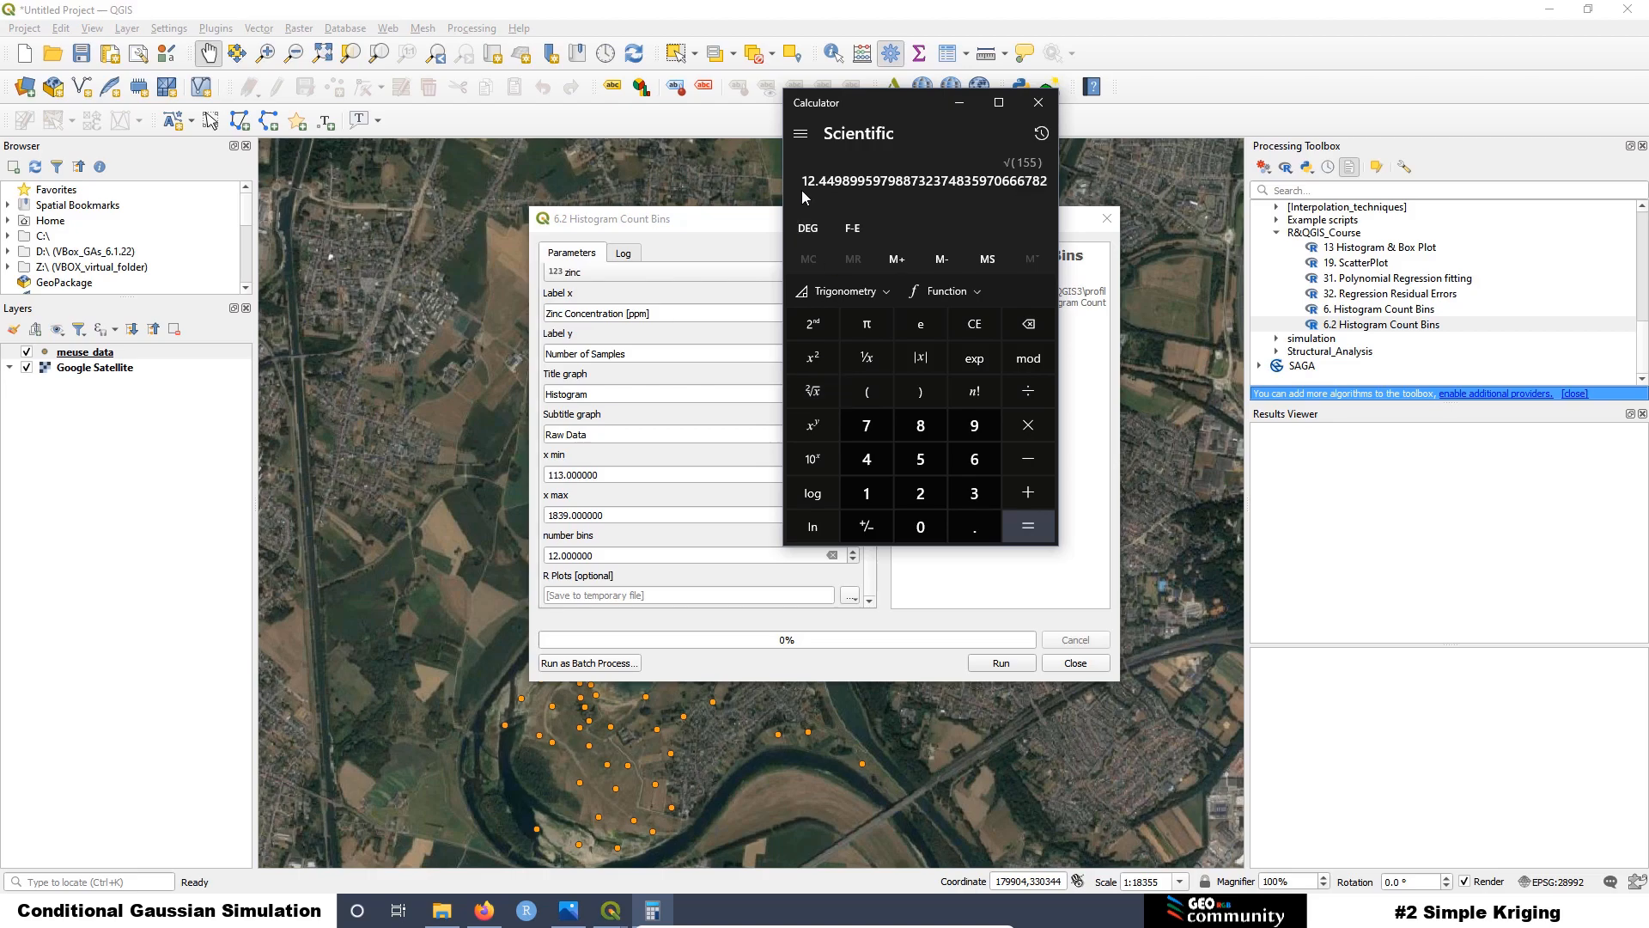
left_click(1039, 102)
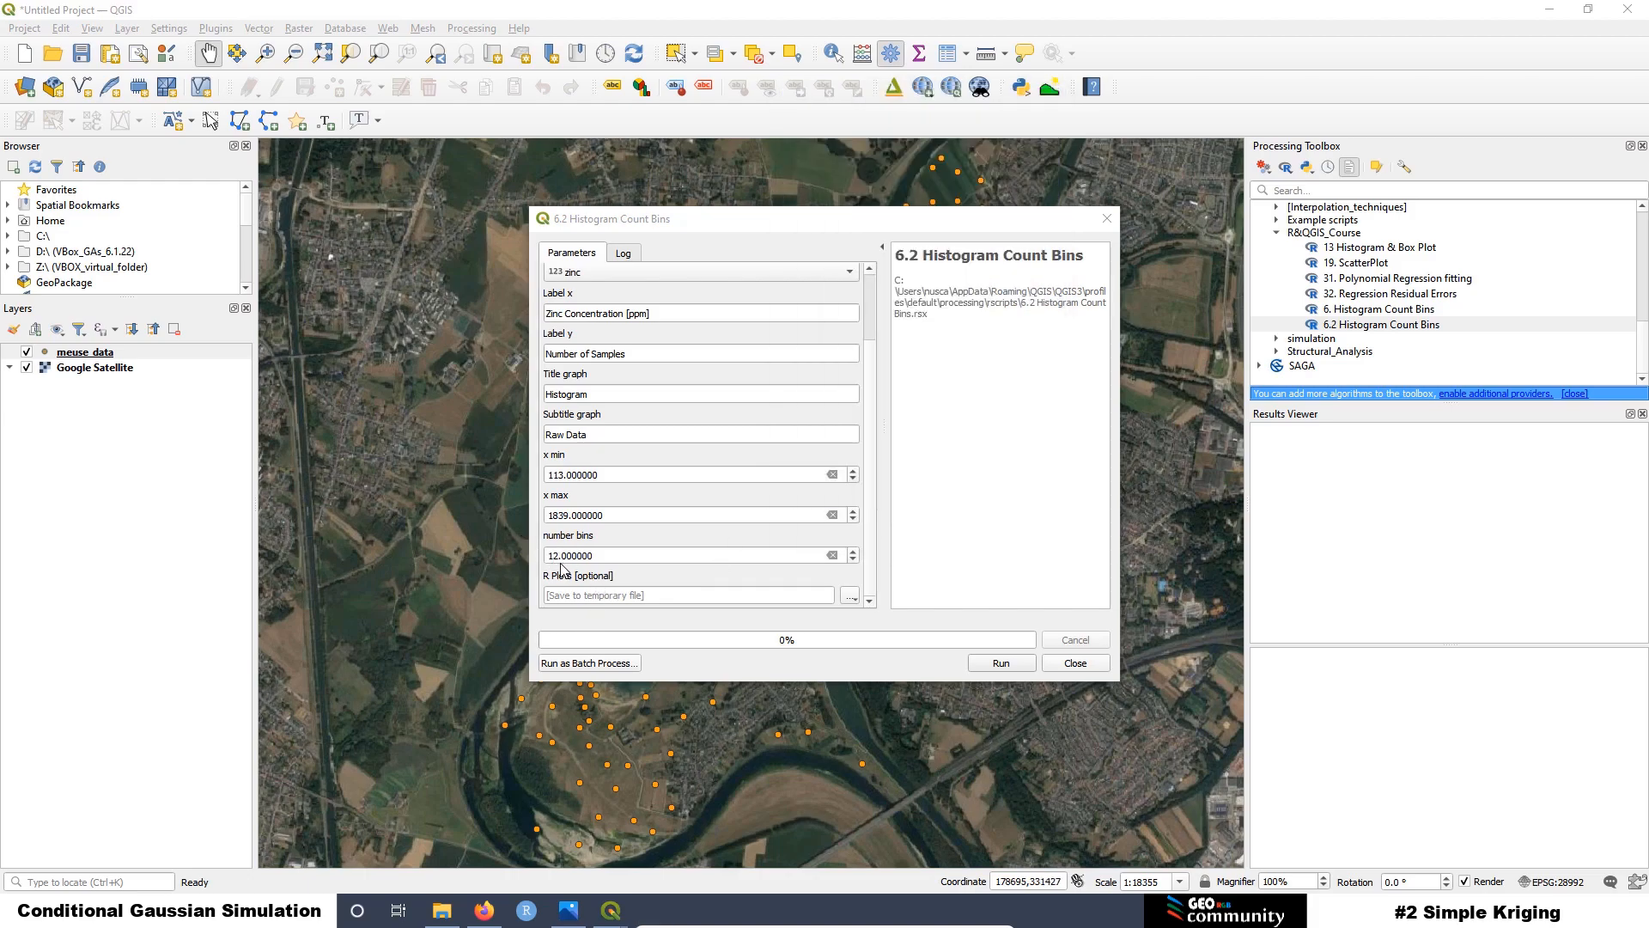
Step: Run the histogram script and open the resulting zinc plot in Firefox, enlarged to 150%
left_click(1002, 664)
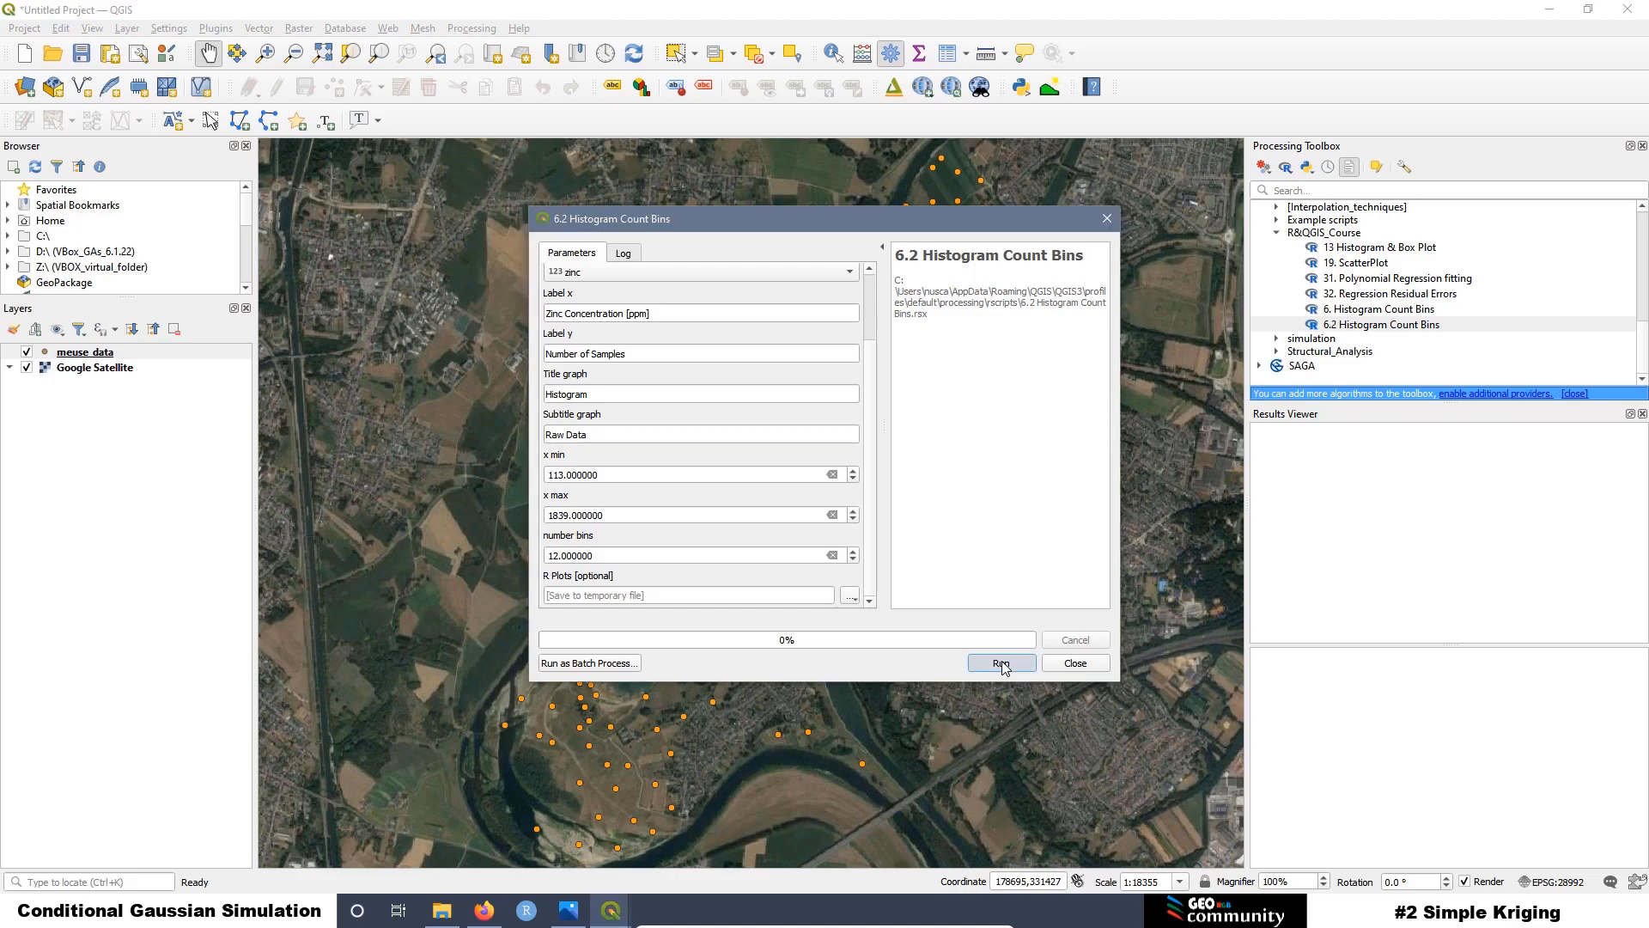
double_click(1327, 432)
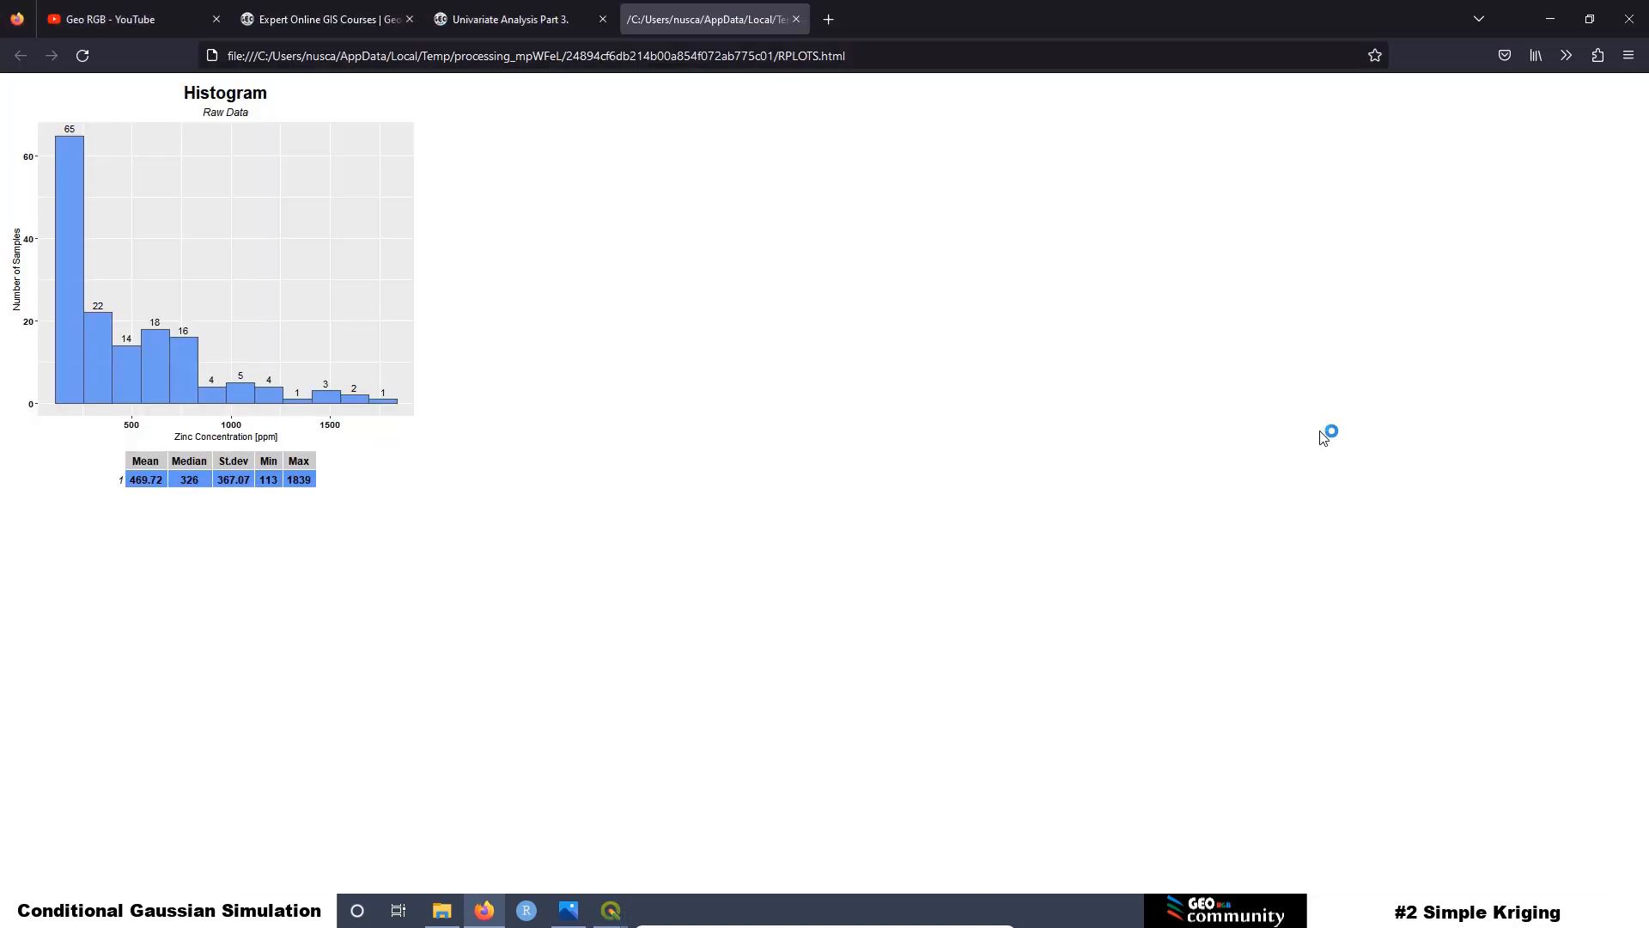
key("ctrl+plus")
key("ctrl+plus")
key("ctrl+plus")
key("ctrl+plus")
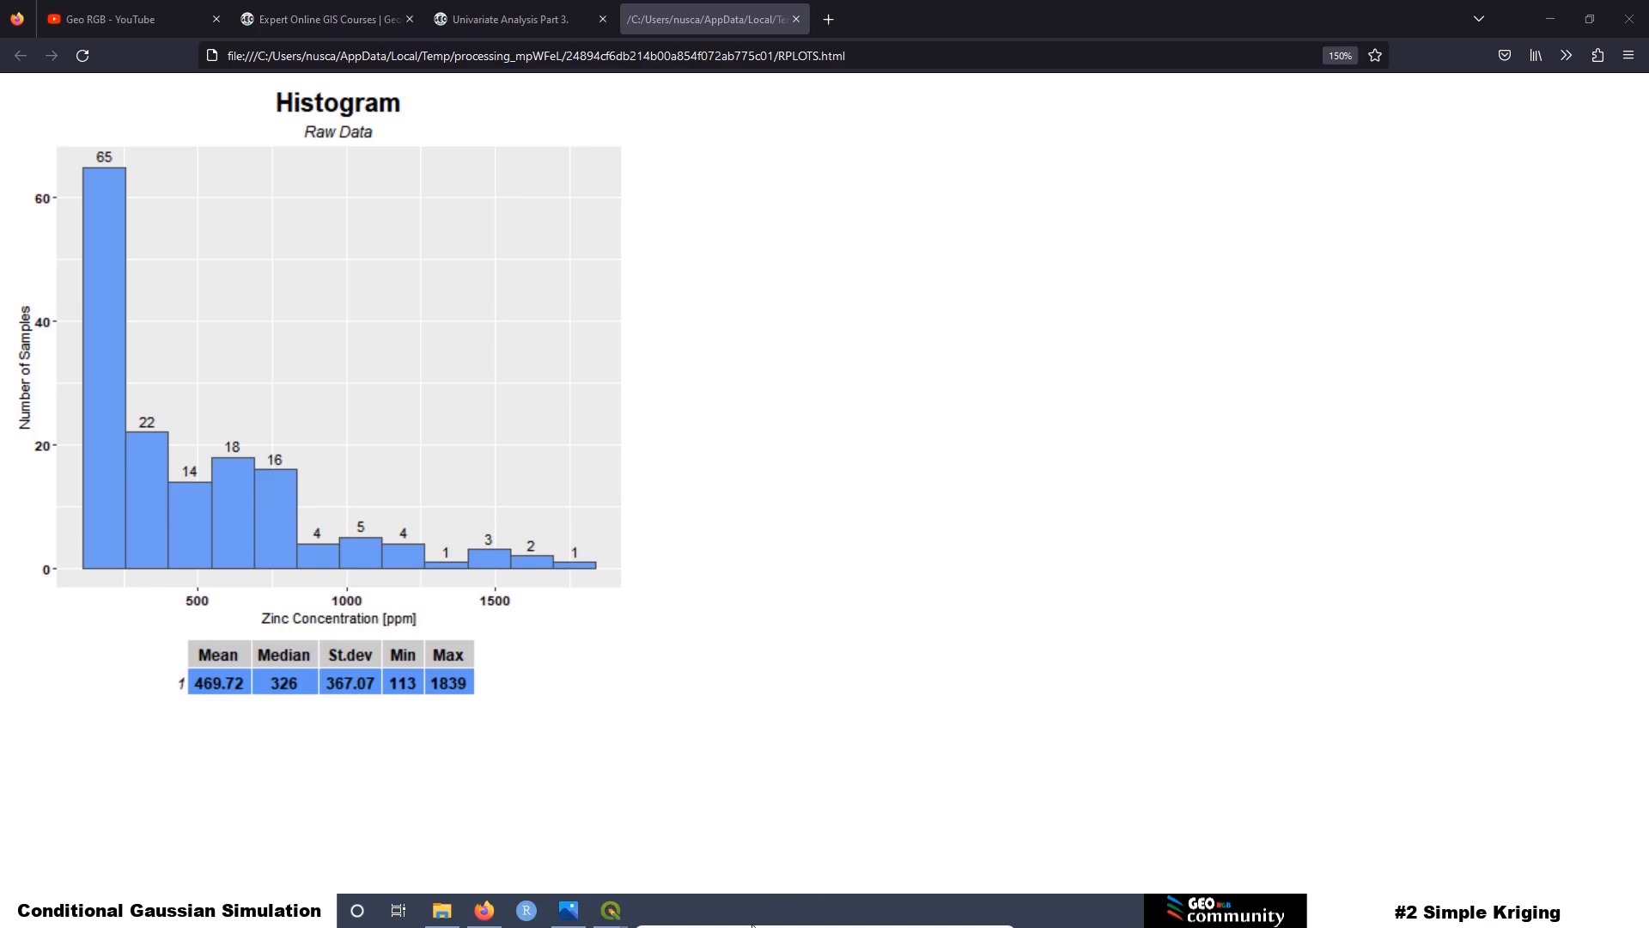
Step: Return to the QGIS project window and close the 6.2 Histogram Count Bins dialog
mouse_move(611, 910)
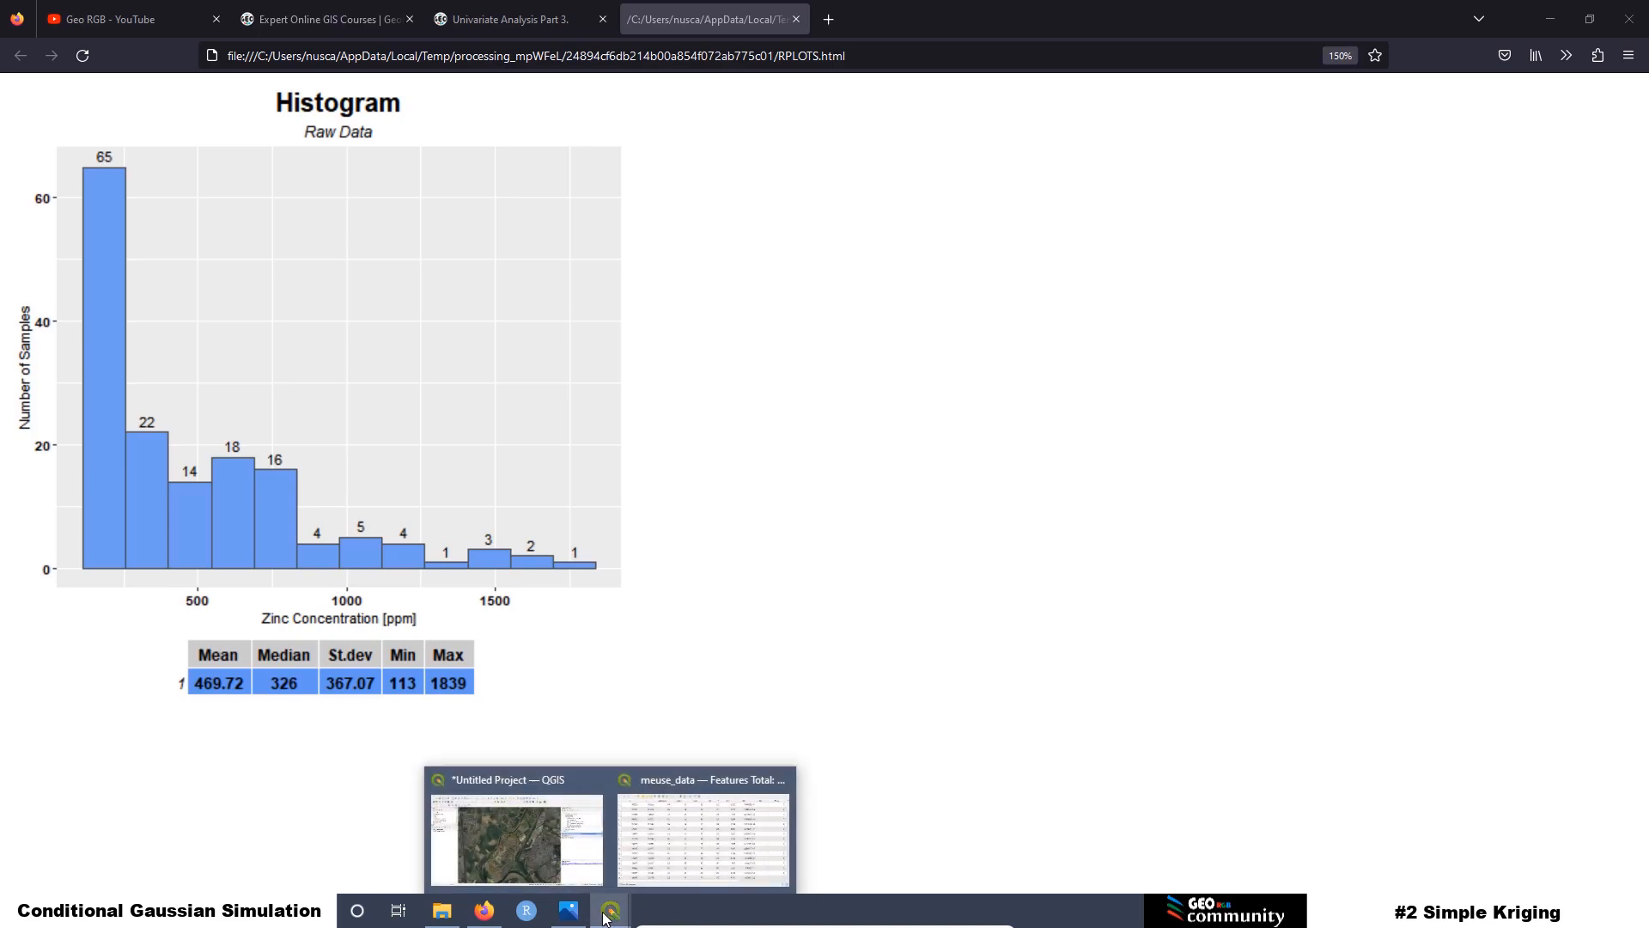
left_click(515, 781)
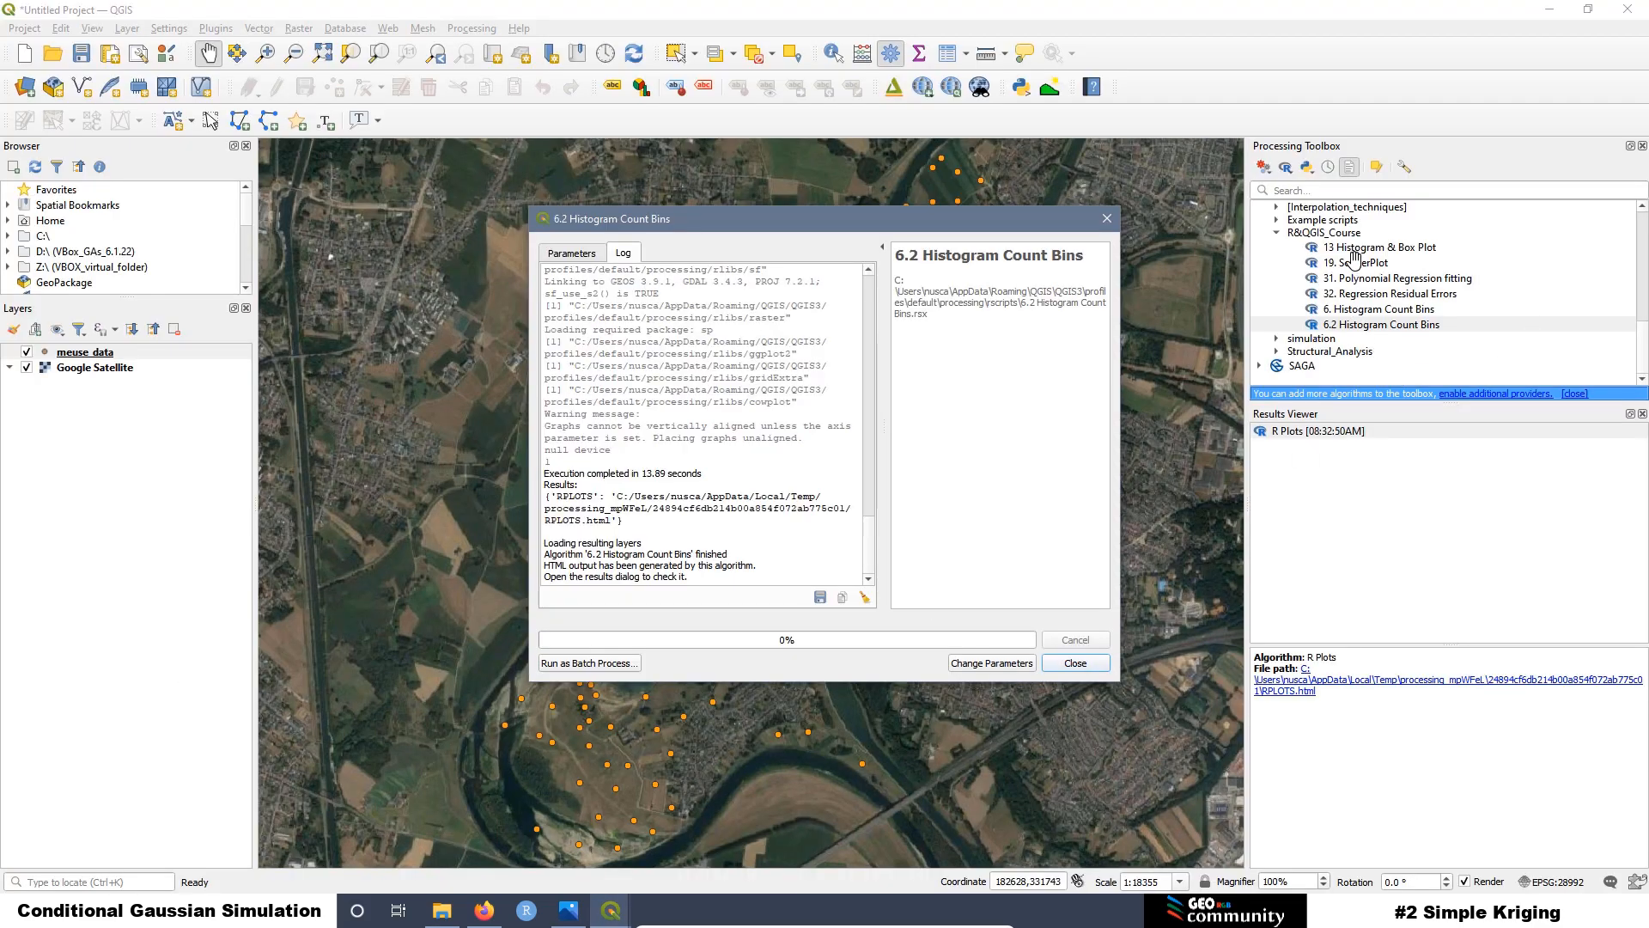
left_click(1108, 221)
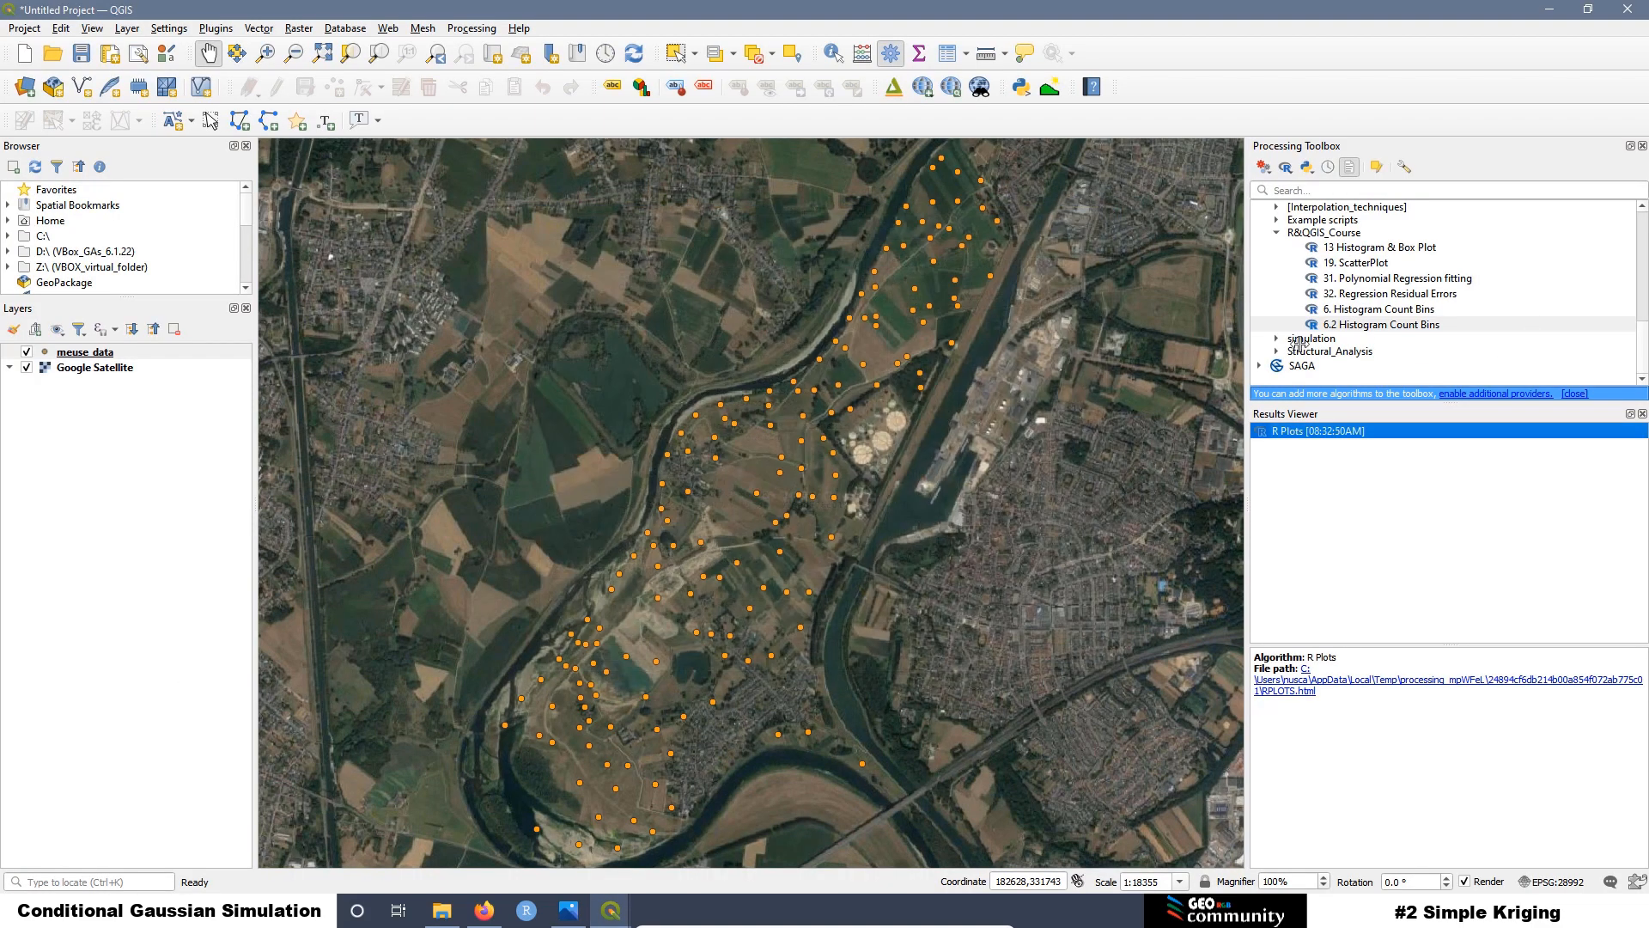
Step: Open the 13 Histogram & Box Plot script, then switch to Firefox and view the geostatistics videos on the Geo RGB YouTube channel
double_click(1366, 249)
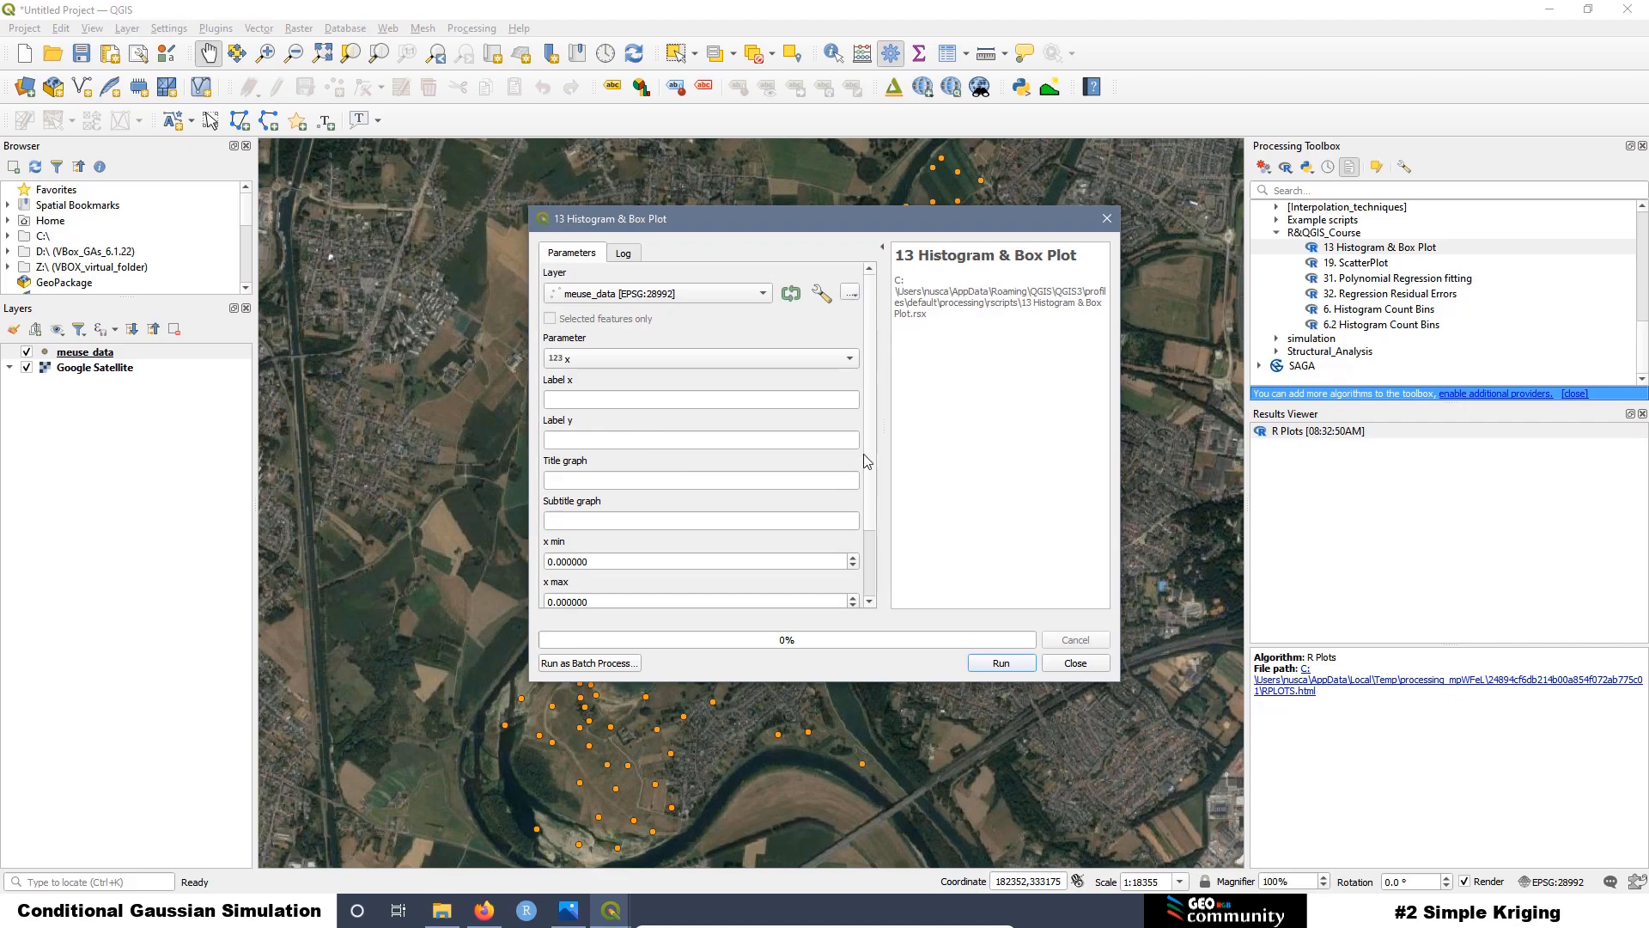
left_click(495, 919)
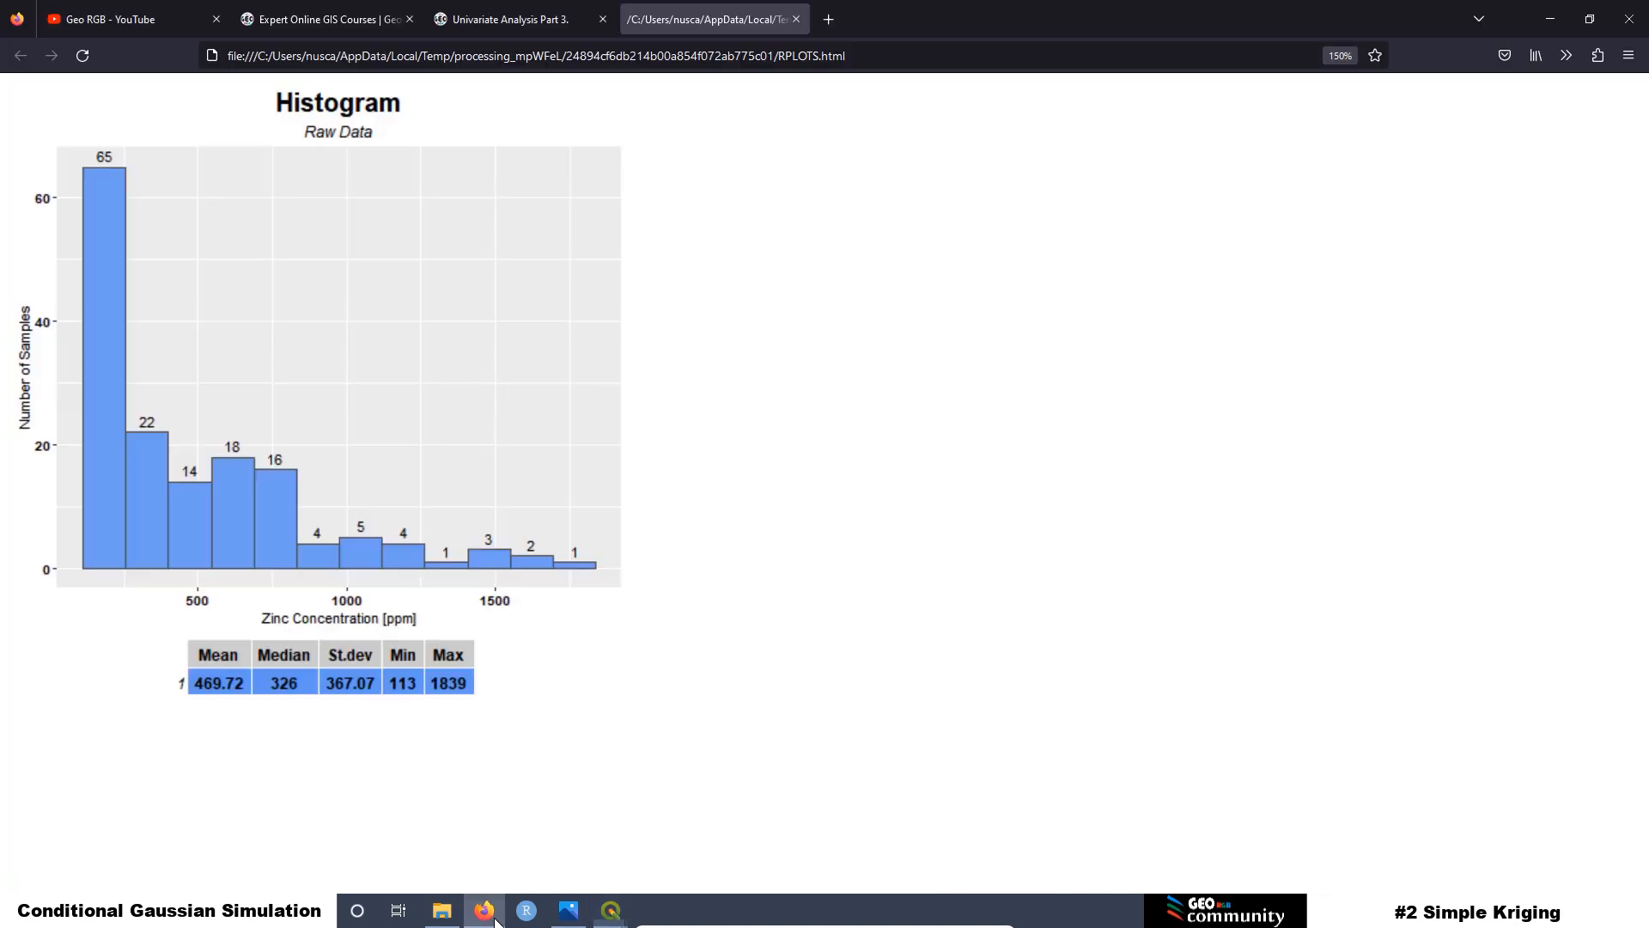
left_click(137, 17)
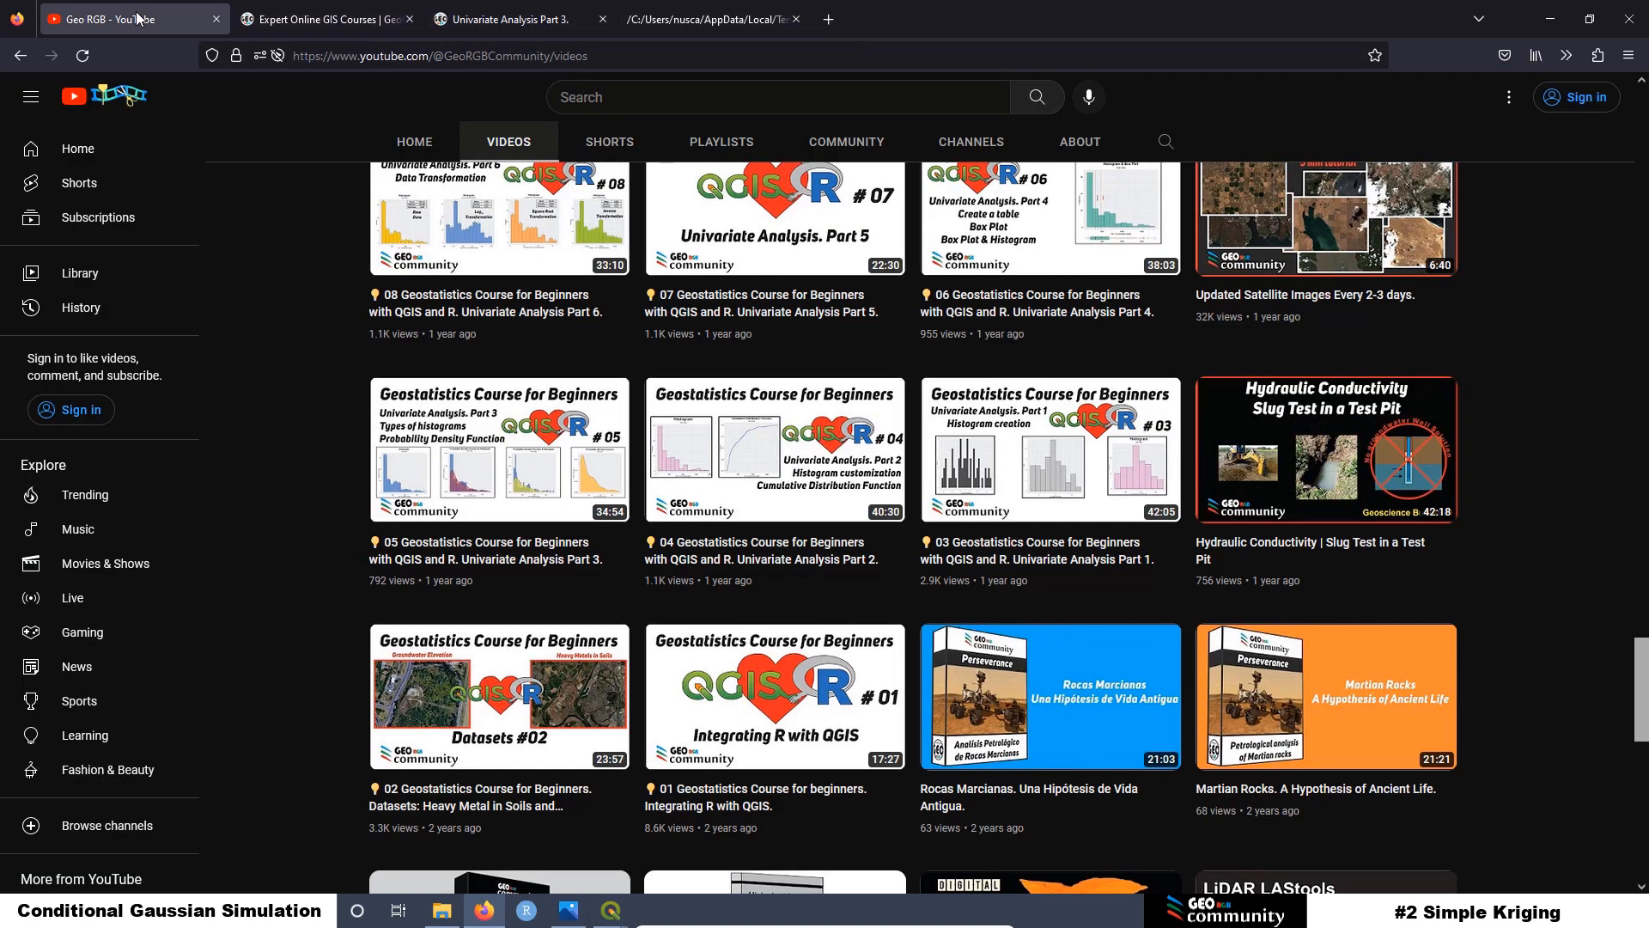
scroll(988, 378, "up", 1)
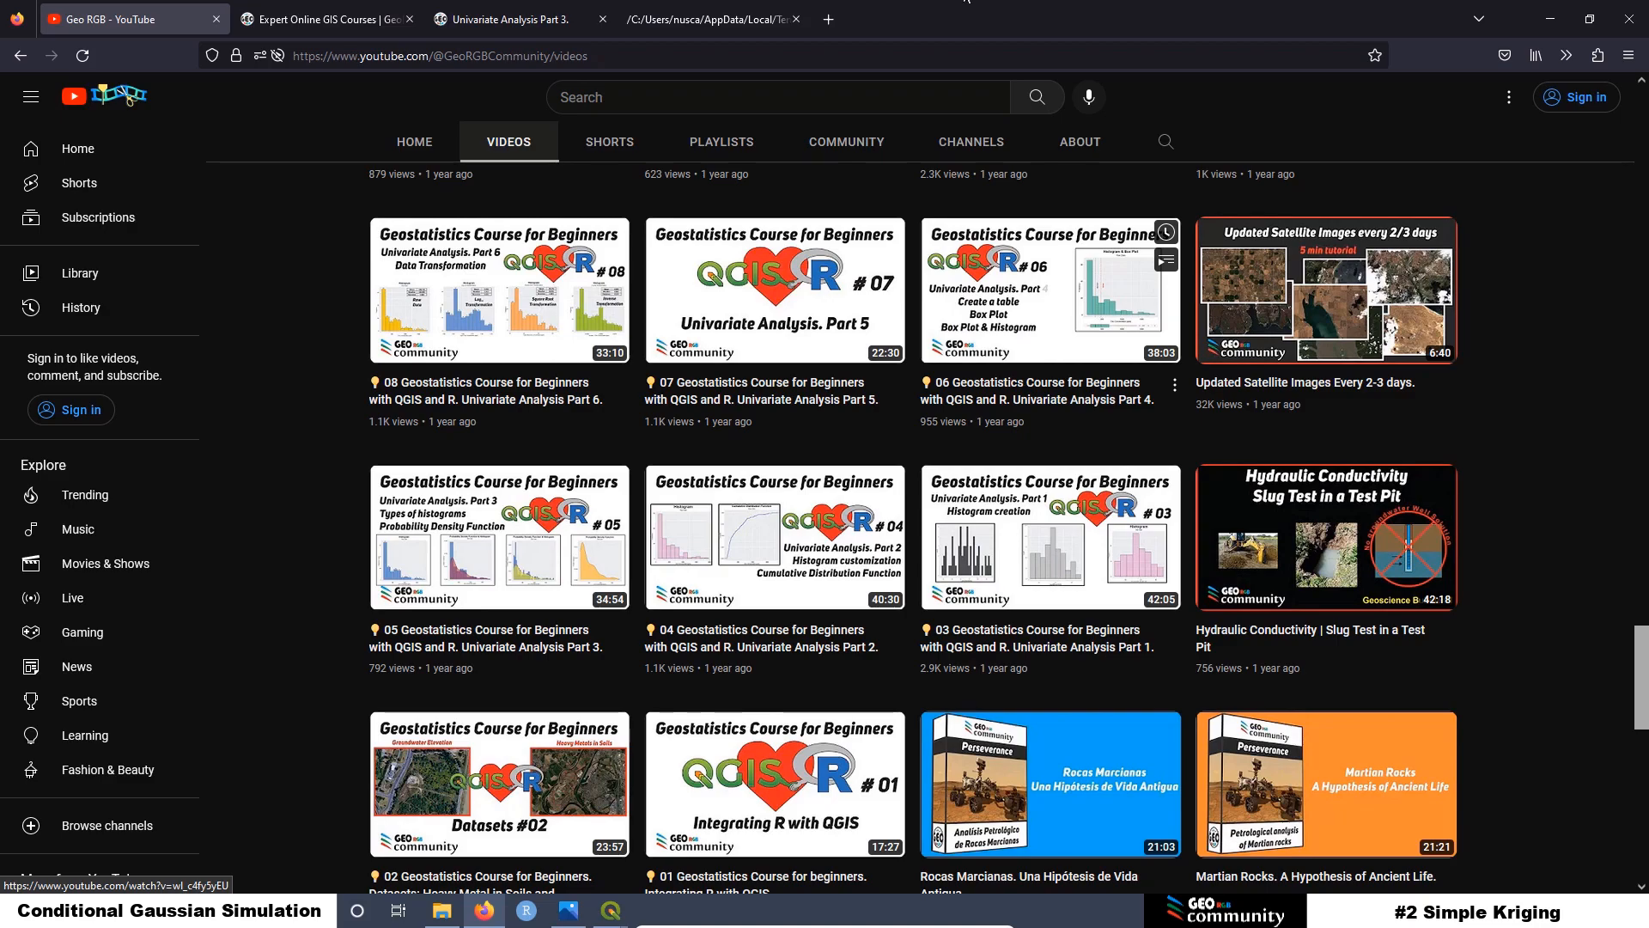
Step: View Lesson 6, Univariate Analysis Part 4, and its exercise file on the course site, and return to QGIS
left_click(492, 26)
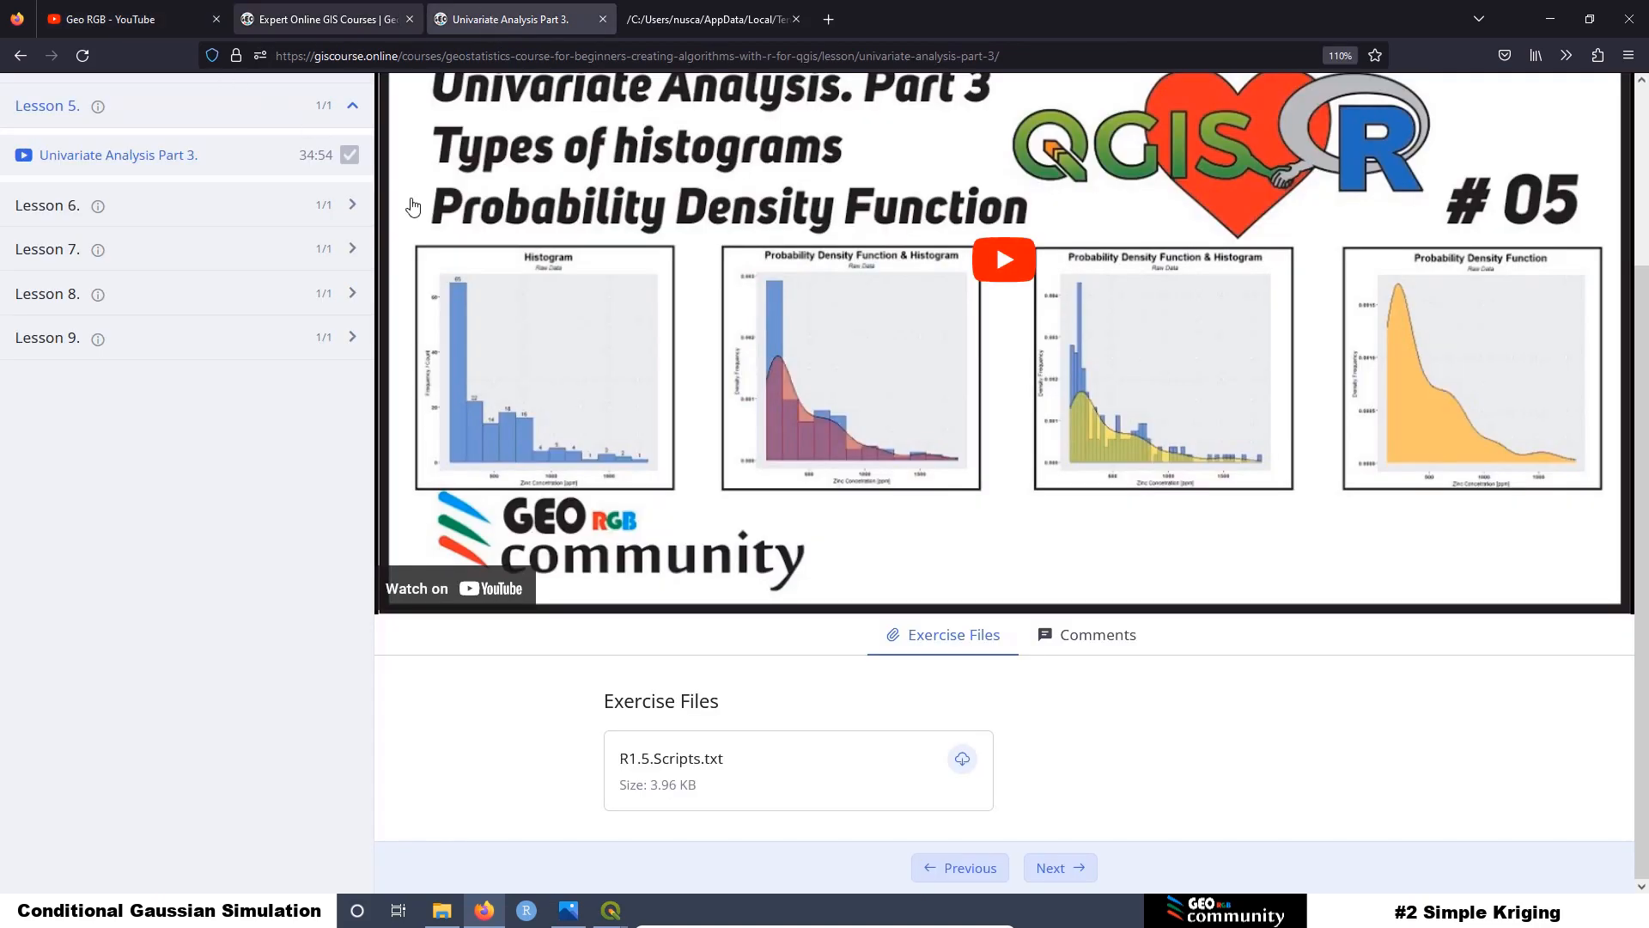
left_click(51, 210)
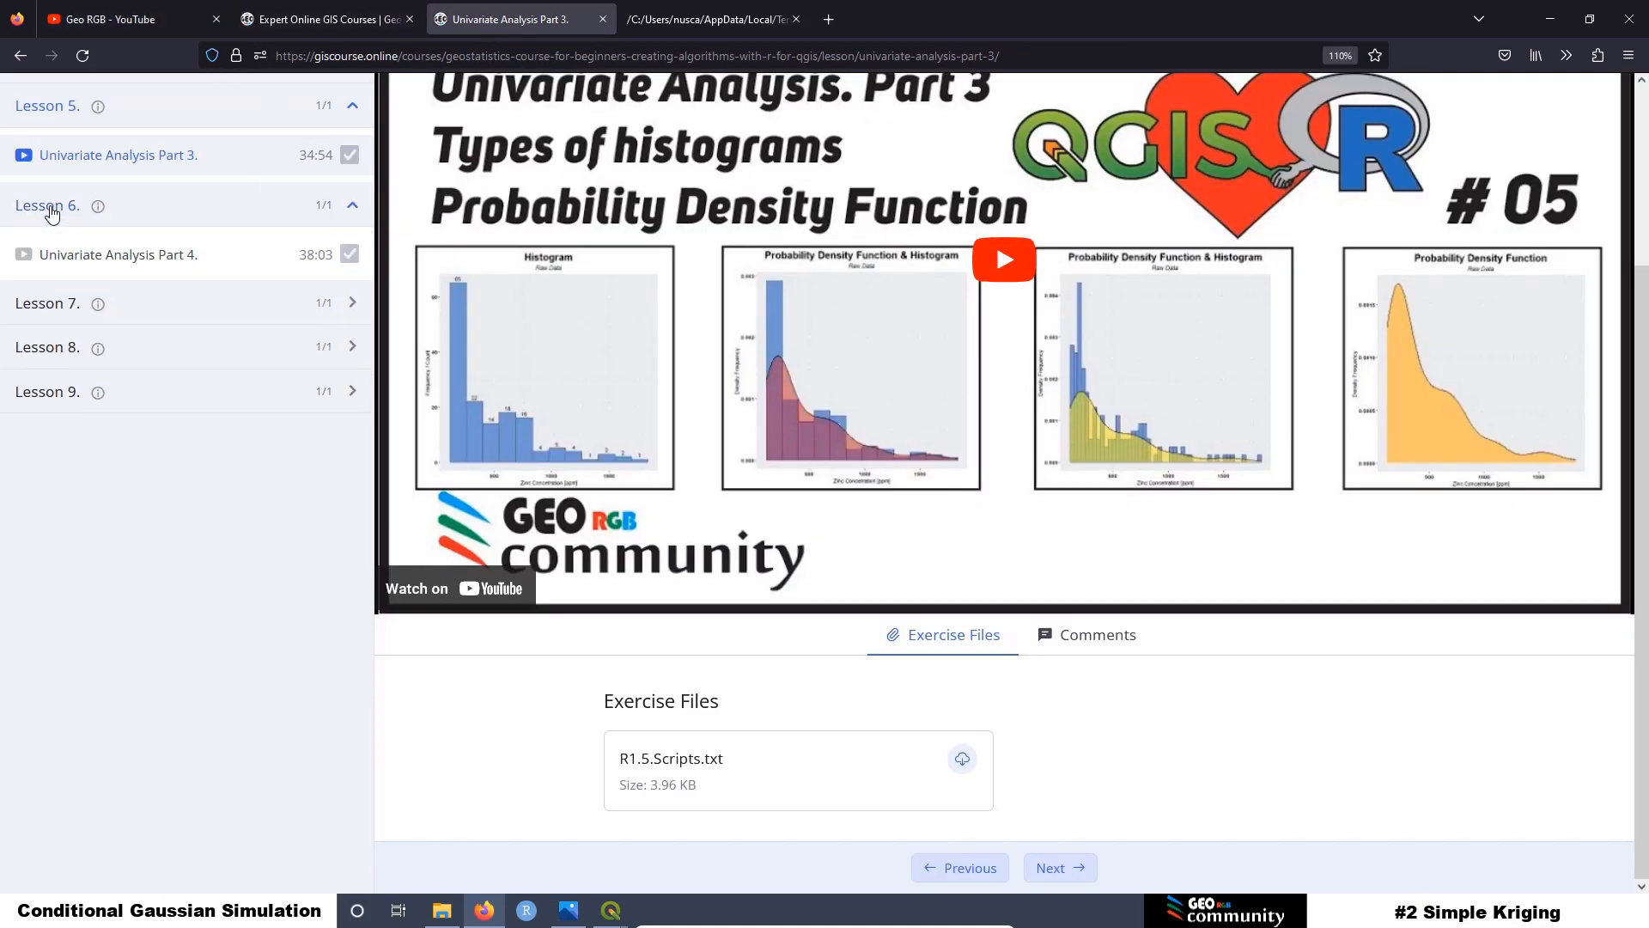
left_click(153, 263)
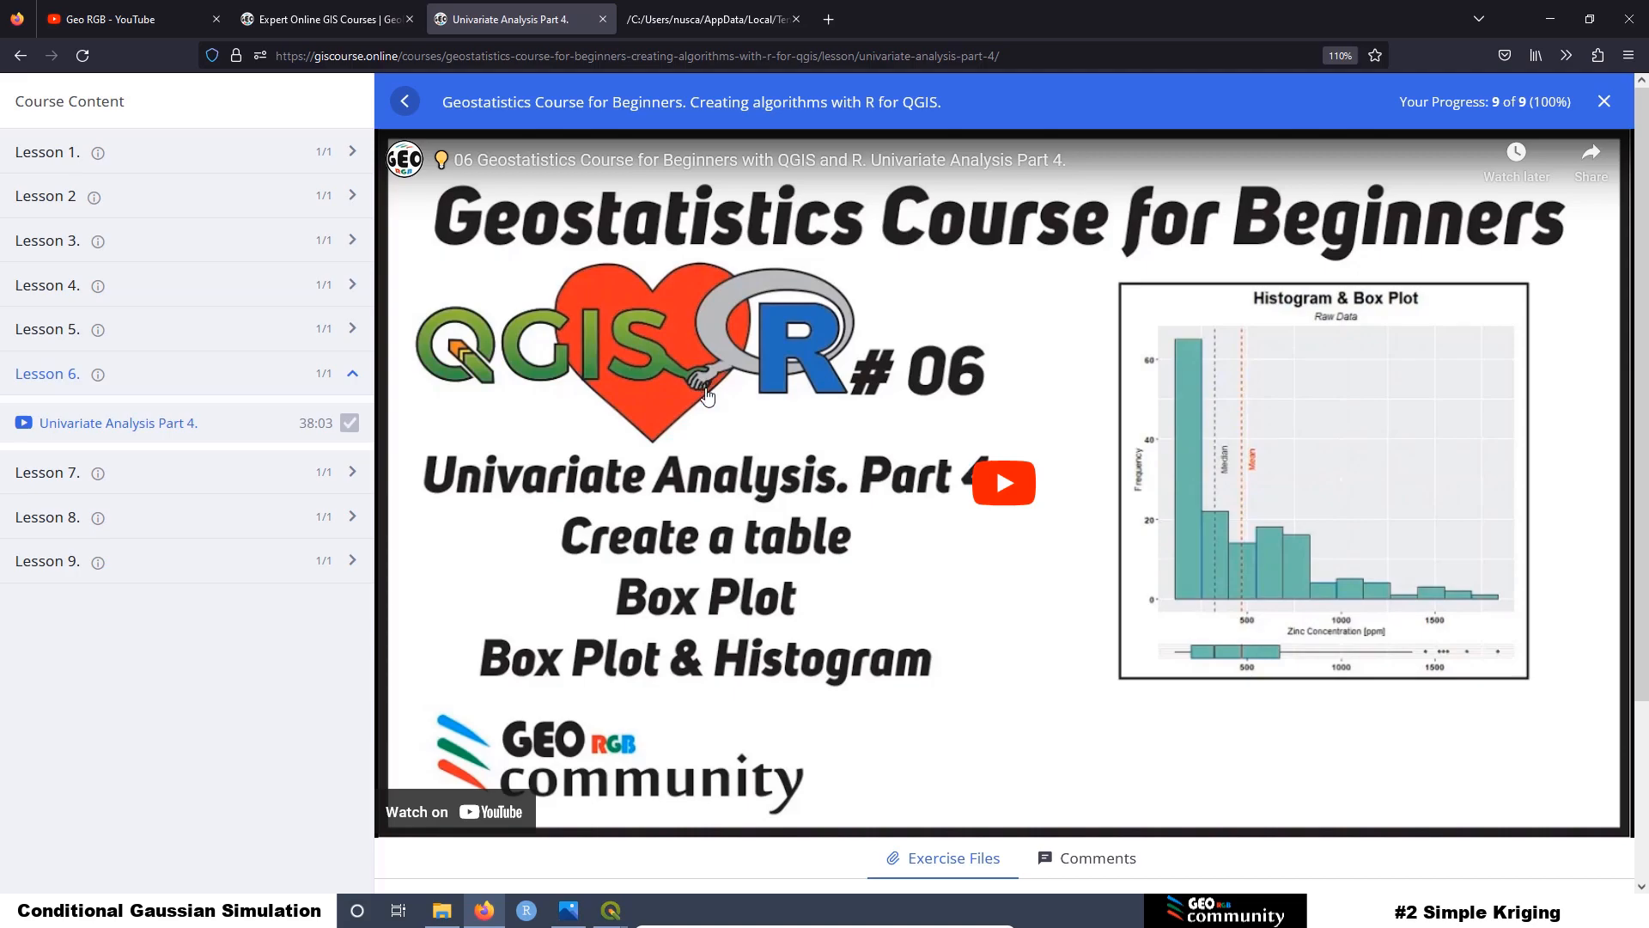
scroll(847, 456, "down", 3)
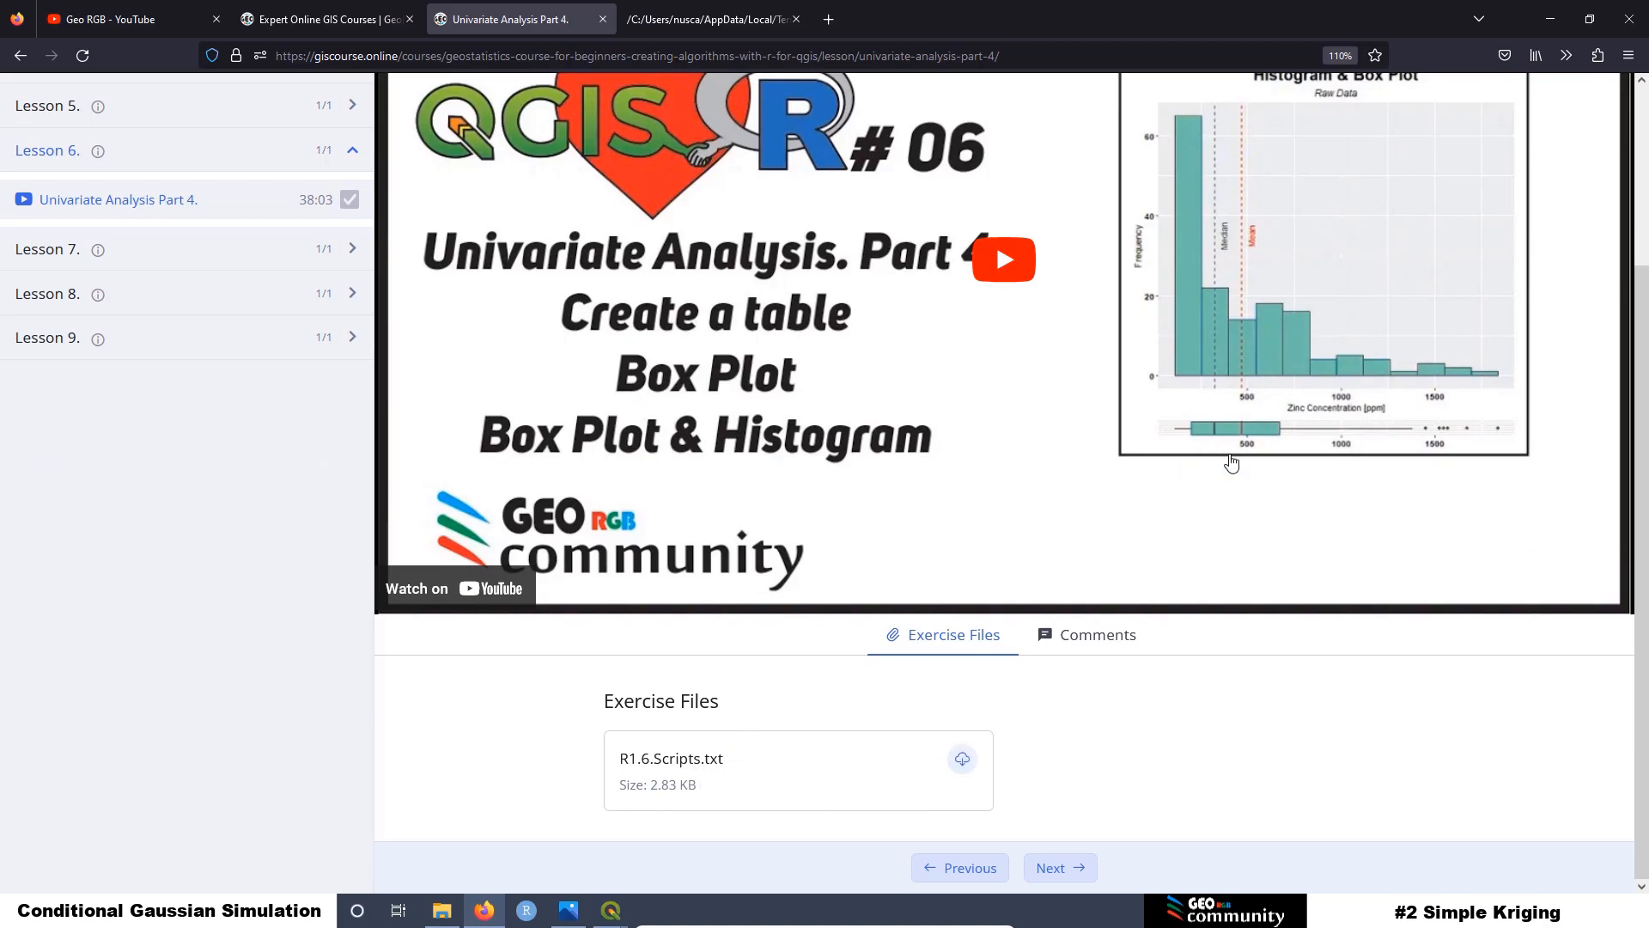
scroll(1182, 460, "up", 2)
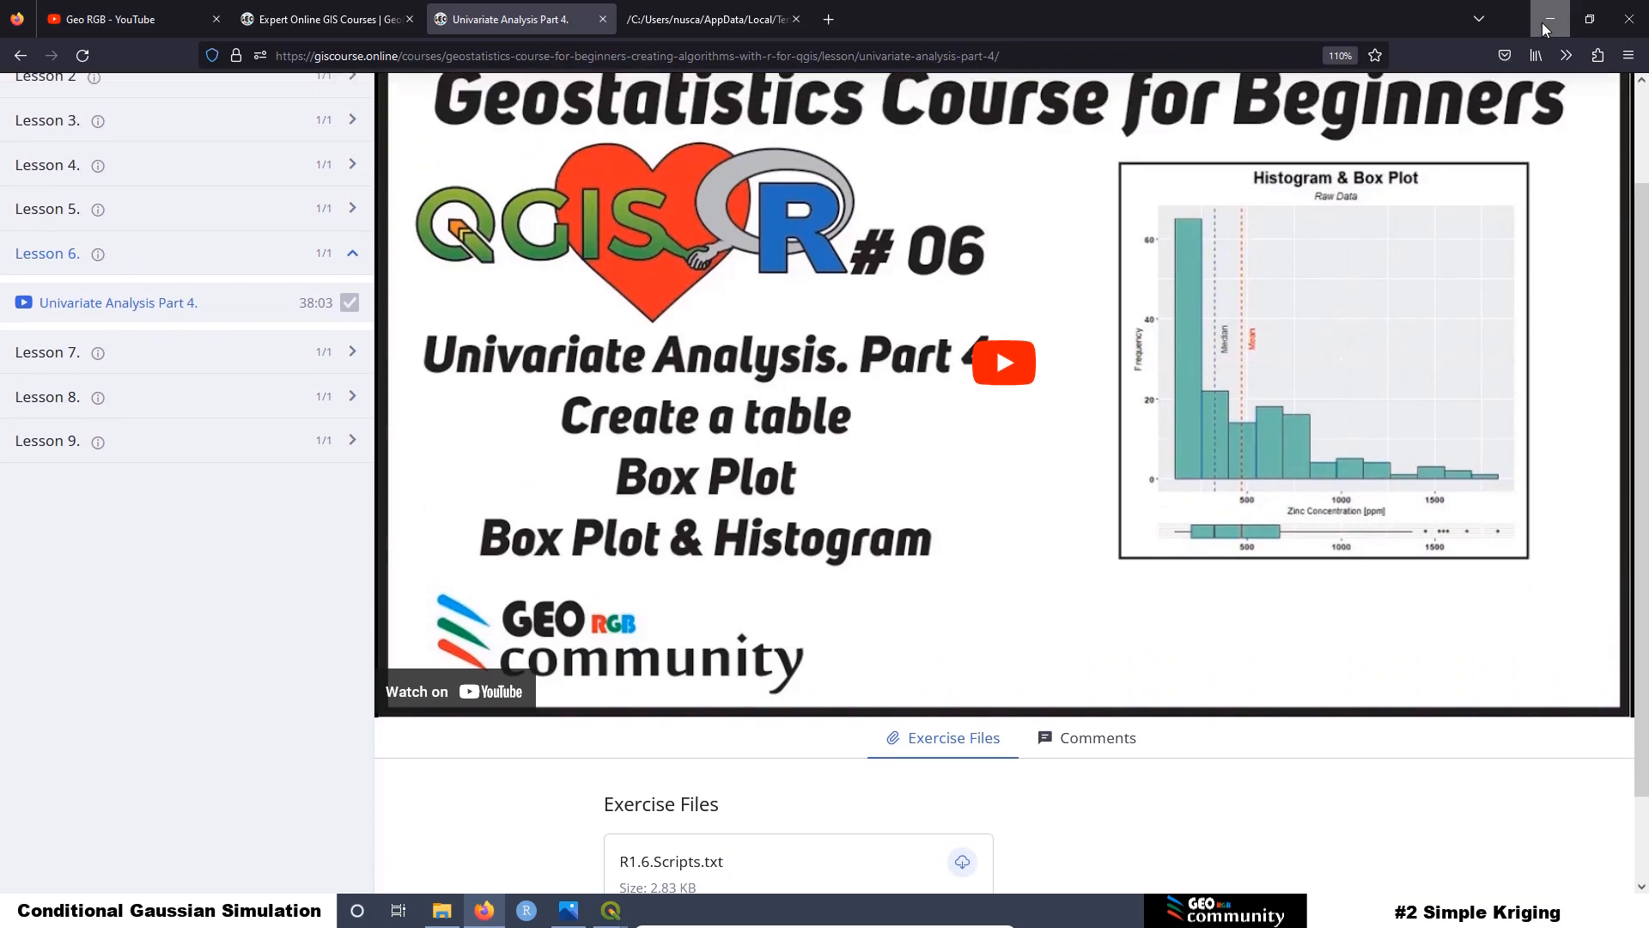
left_click(1549, 19)
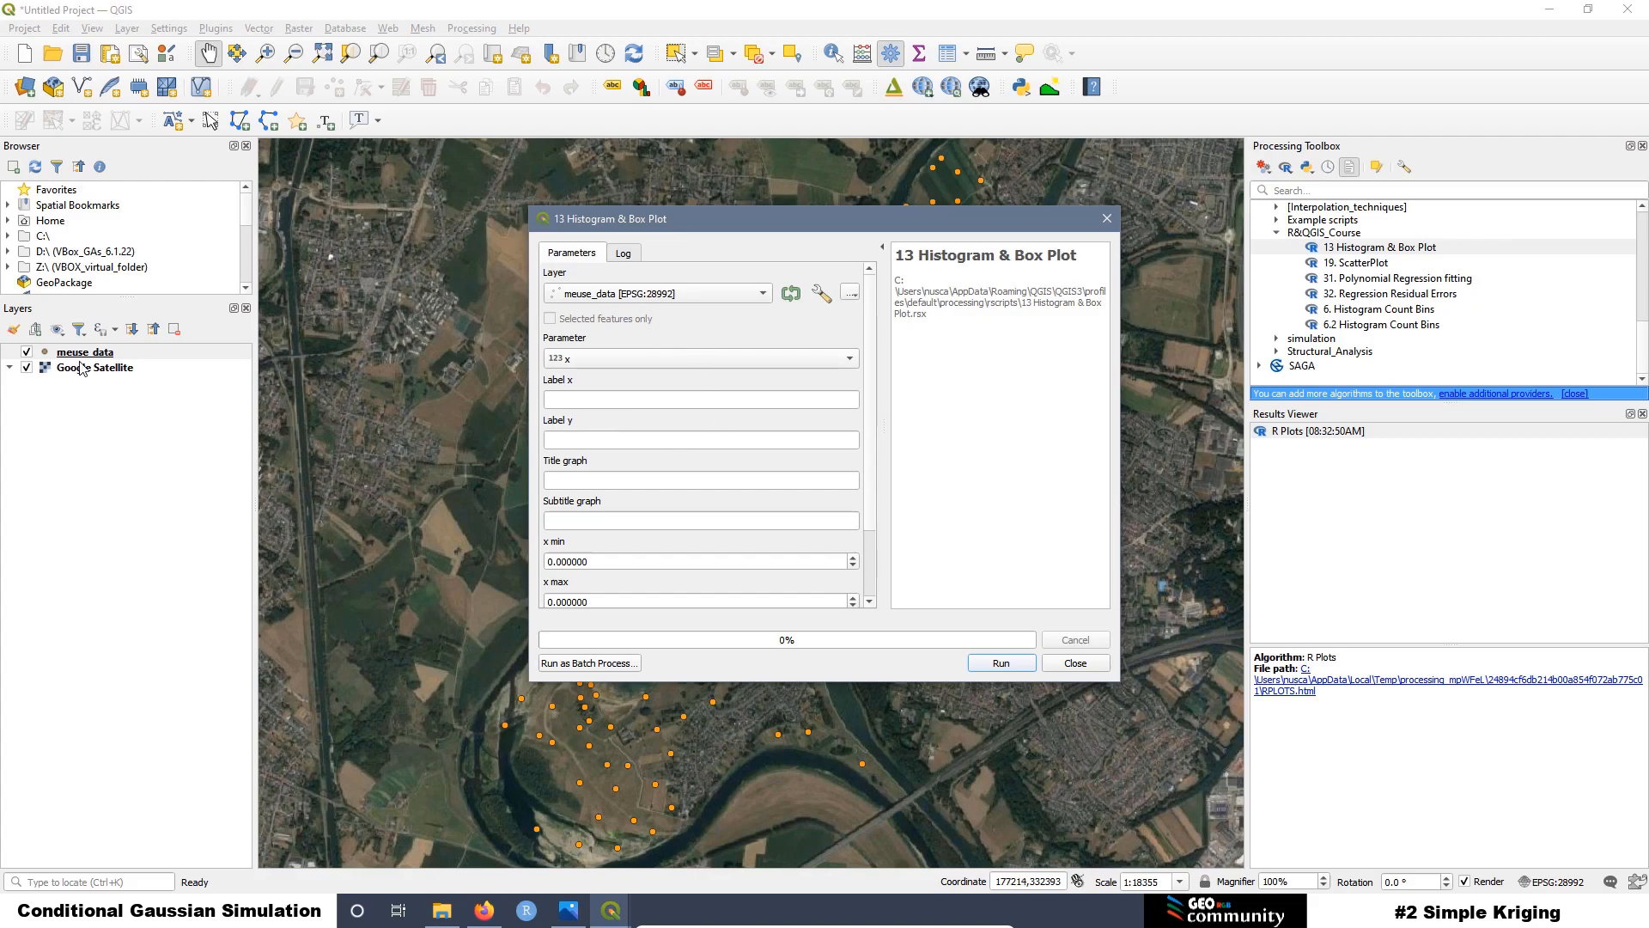
Step: Configure the zinc plot with labels Zinc Concentration [ppm] and Number of samples, title Histogram BoxPlot, subtitle Raw Data, range 113–1839, 12 bins, and run it
left_click(572, 298)
left_click(572, 297)
left_click(585, 358)
left_click(603, 455)
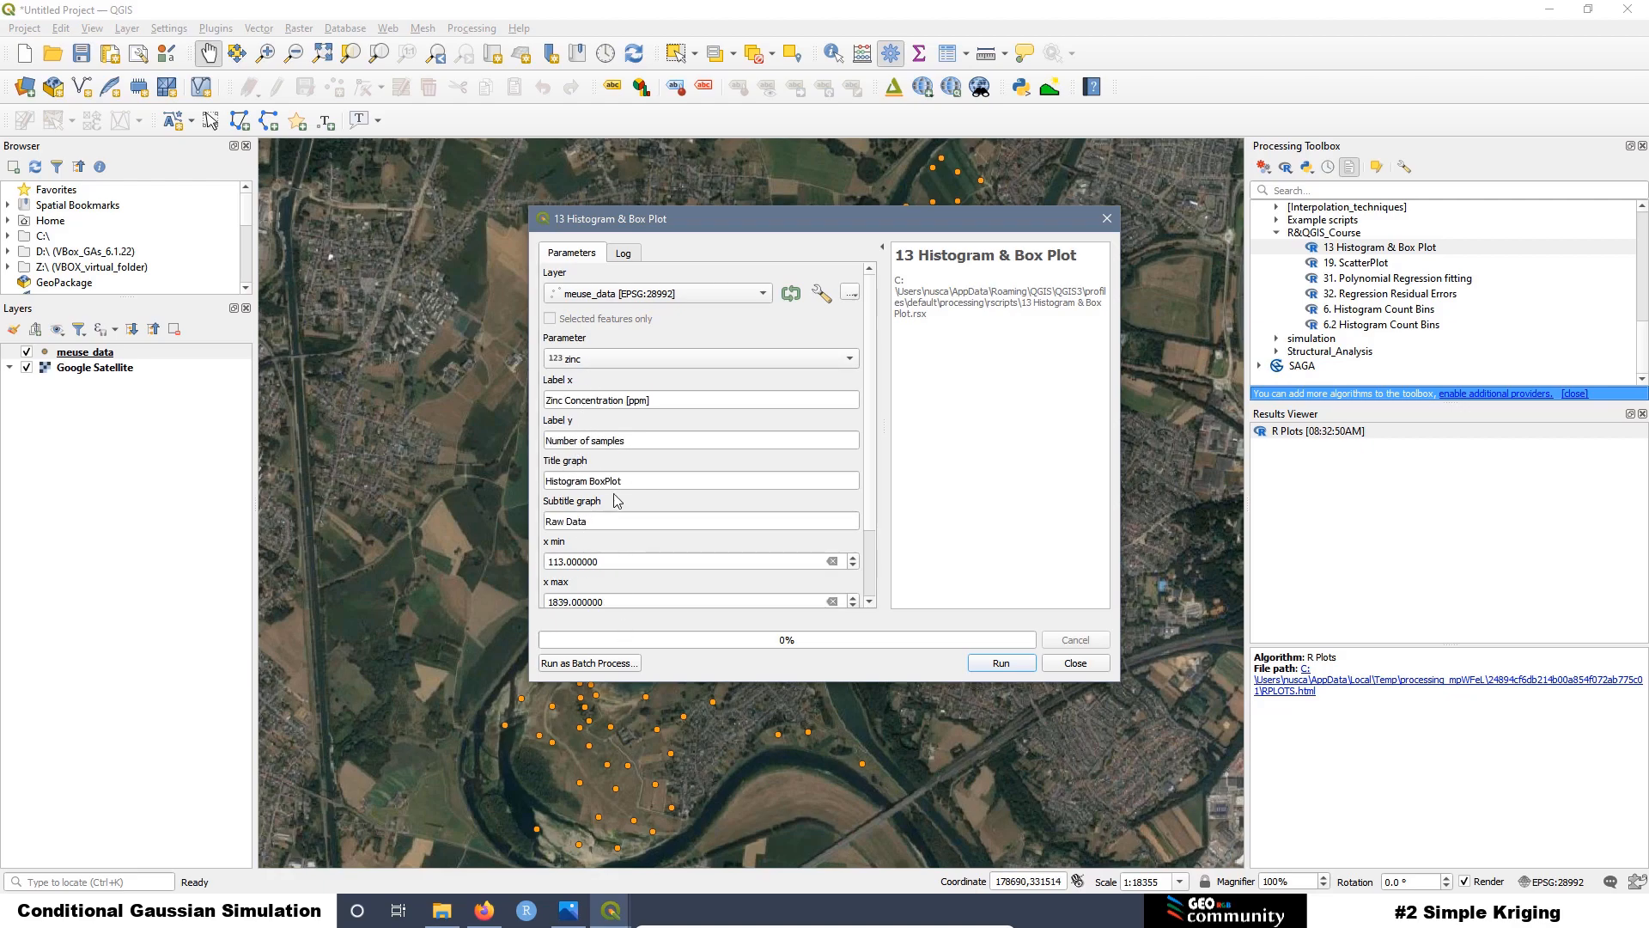
scroll(874, 483, "down", 3)
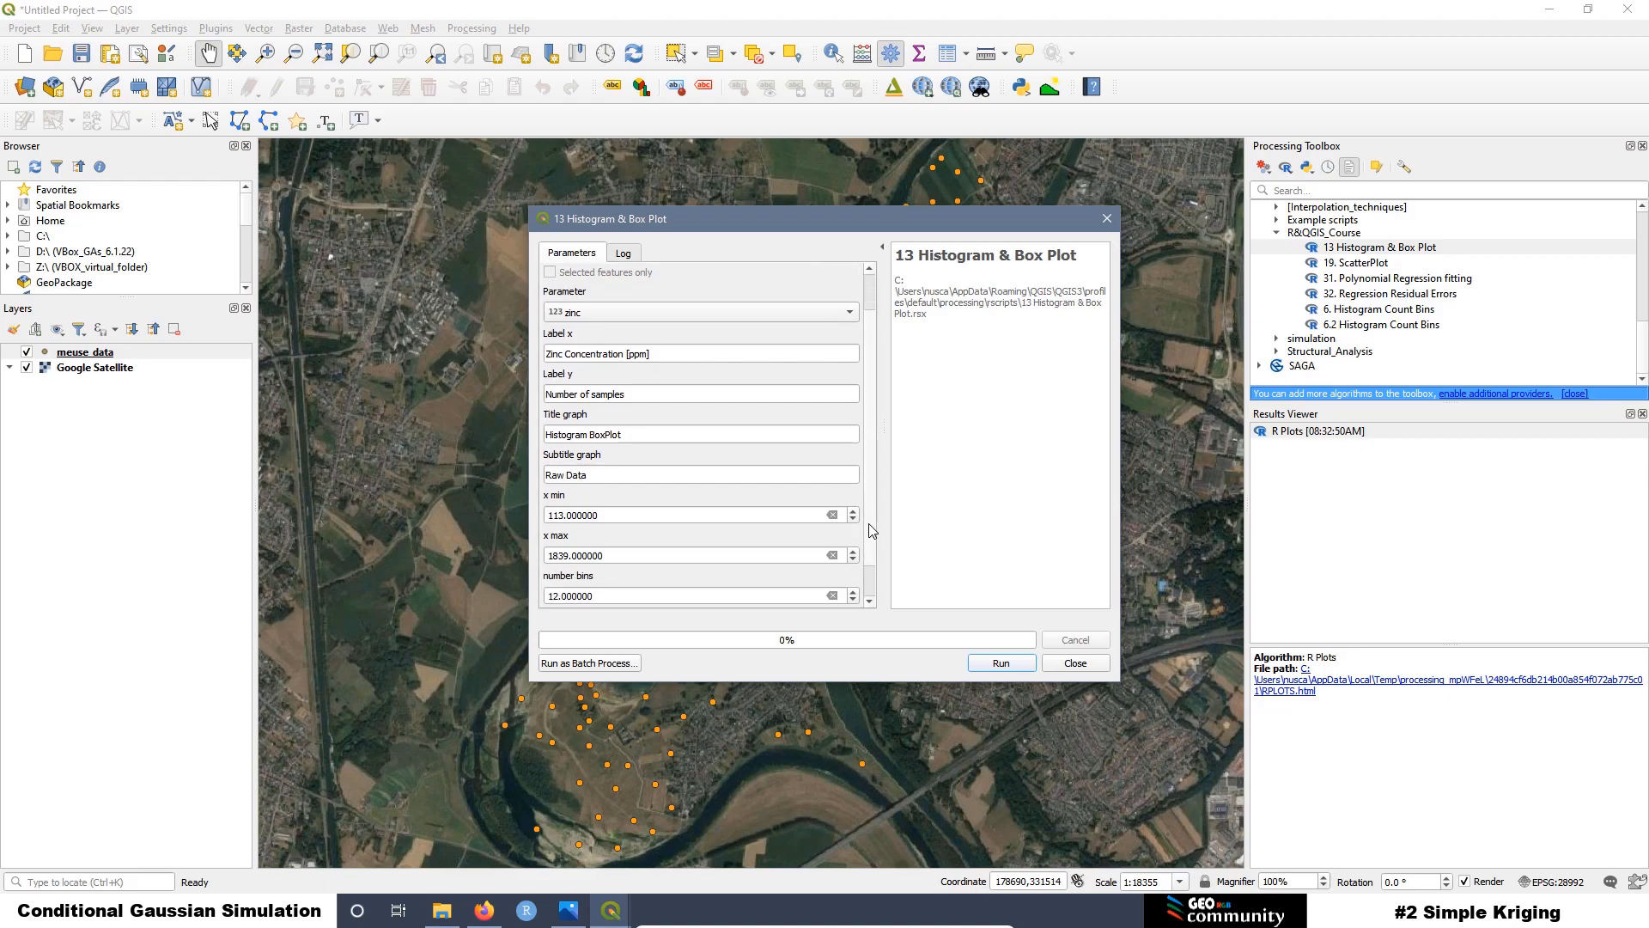
left_click(1001, 663)
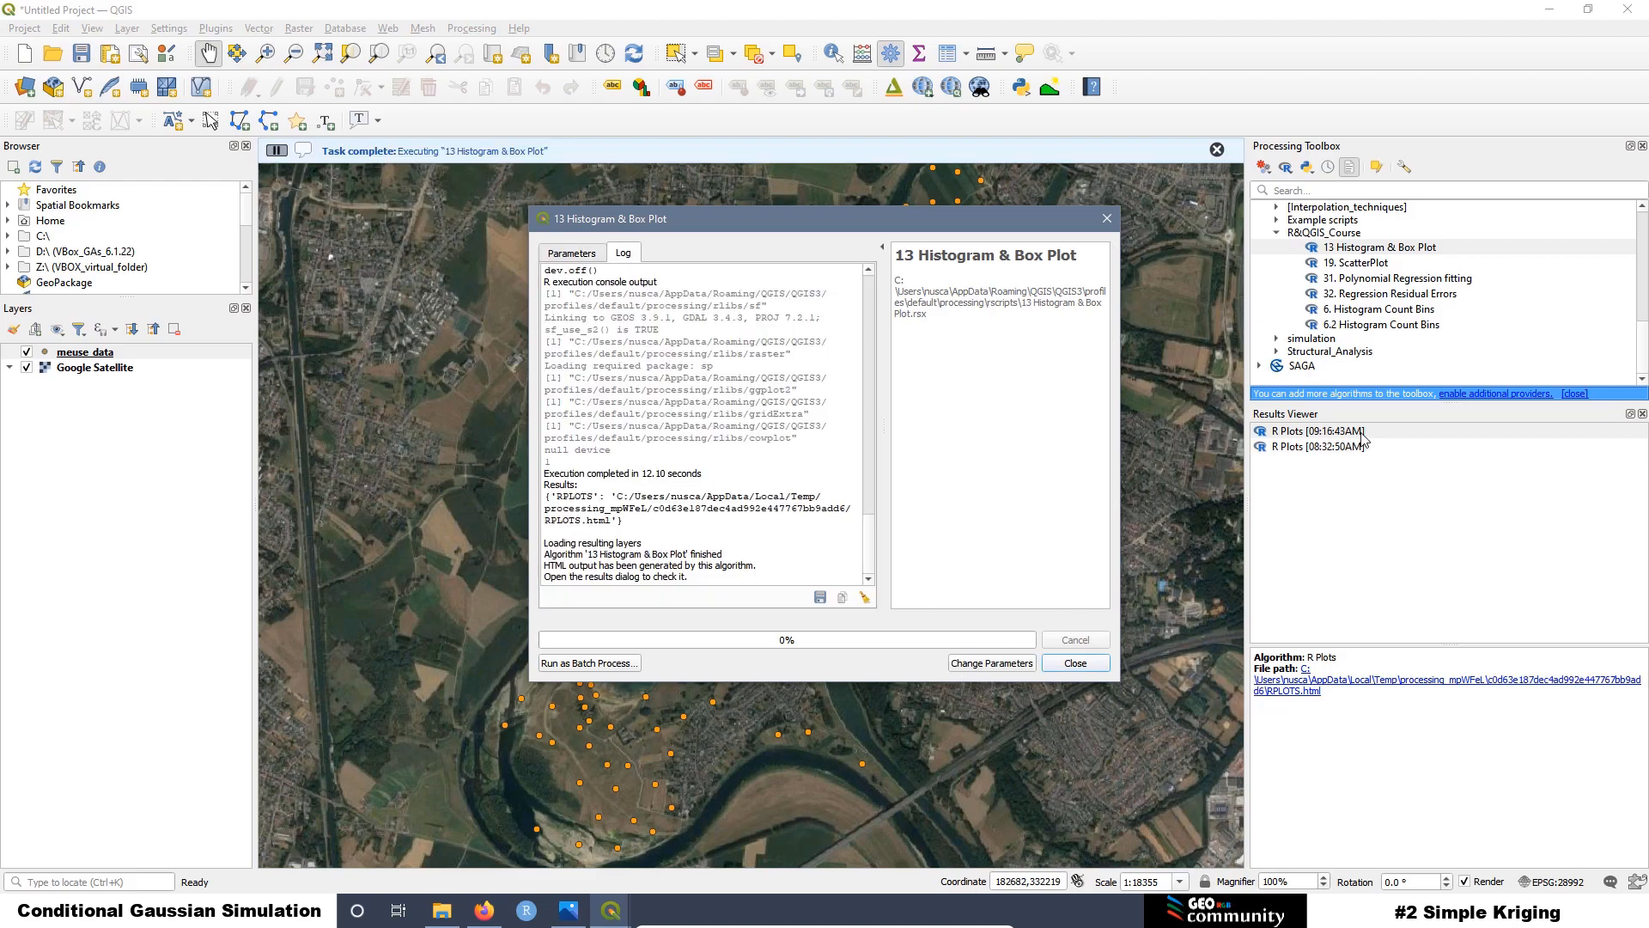
Step: Open the new histogram and box plot result in Firefox, enlarged to 133%, and compare it with the earlier histogram
double_click(1335, 432)
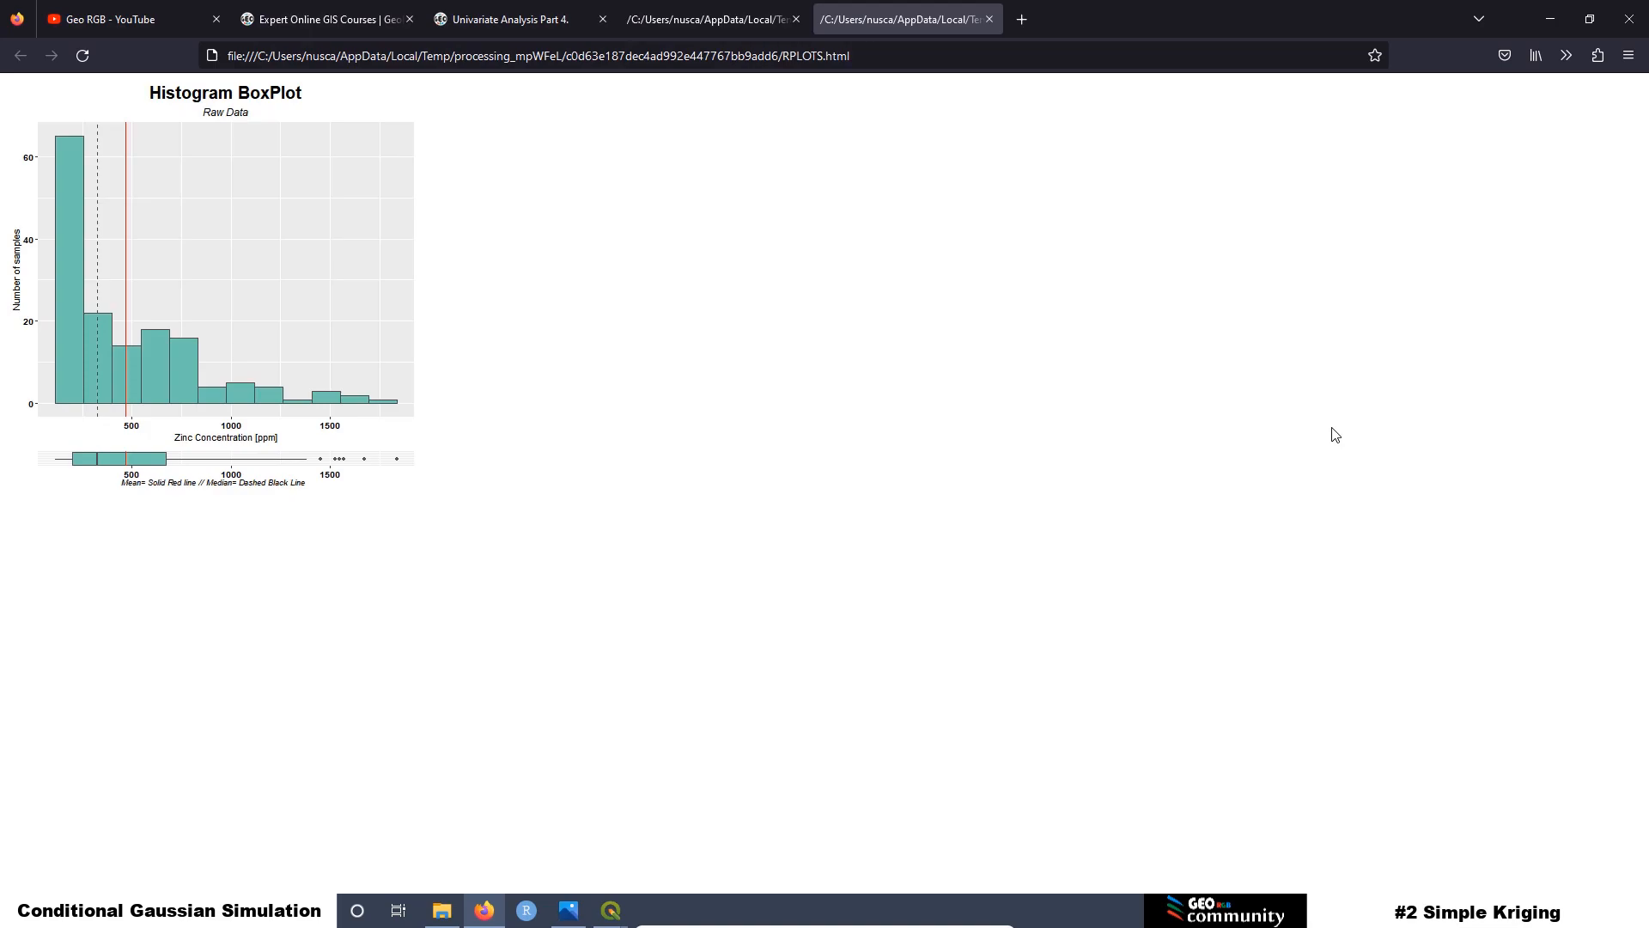
key("ctrl+plus")
key("ctrl+plus")
key("ctrl+plus")
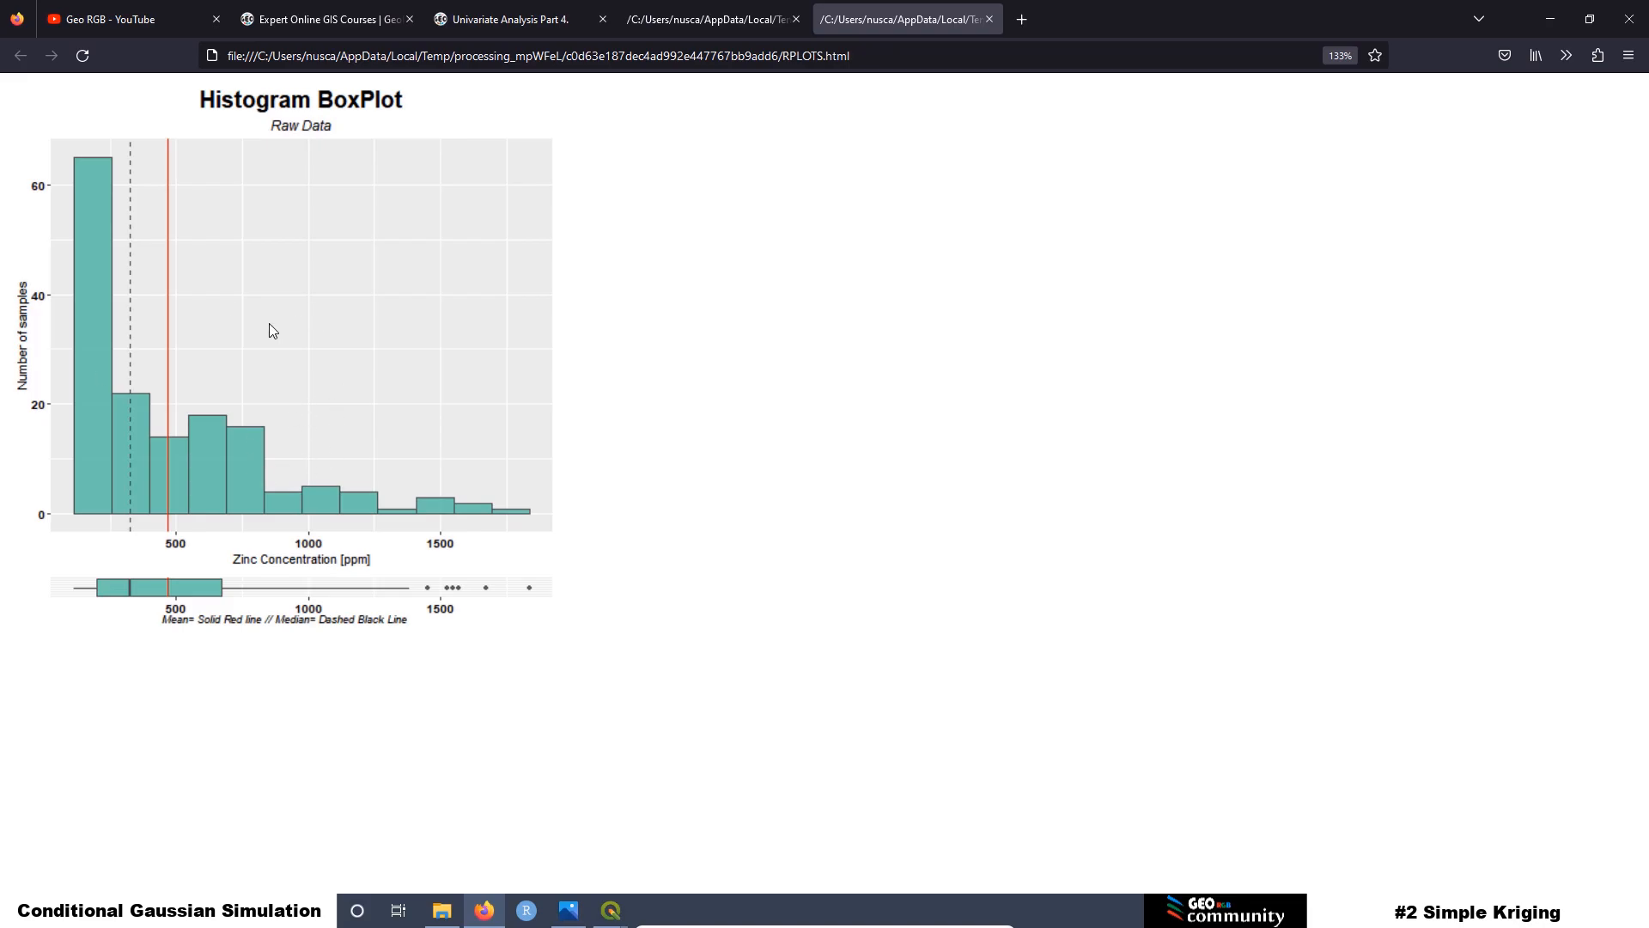
left_click(673, 21)
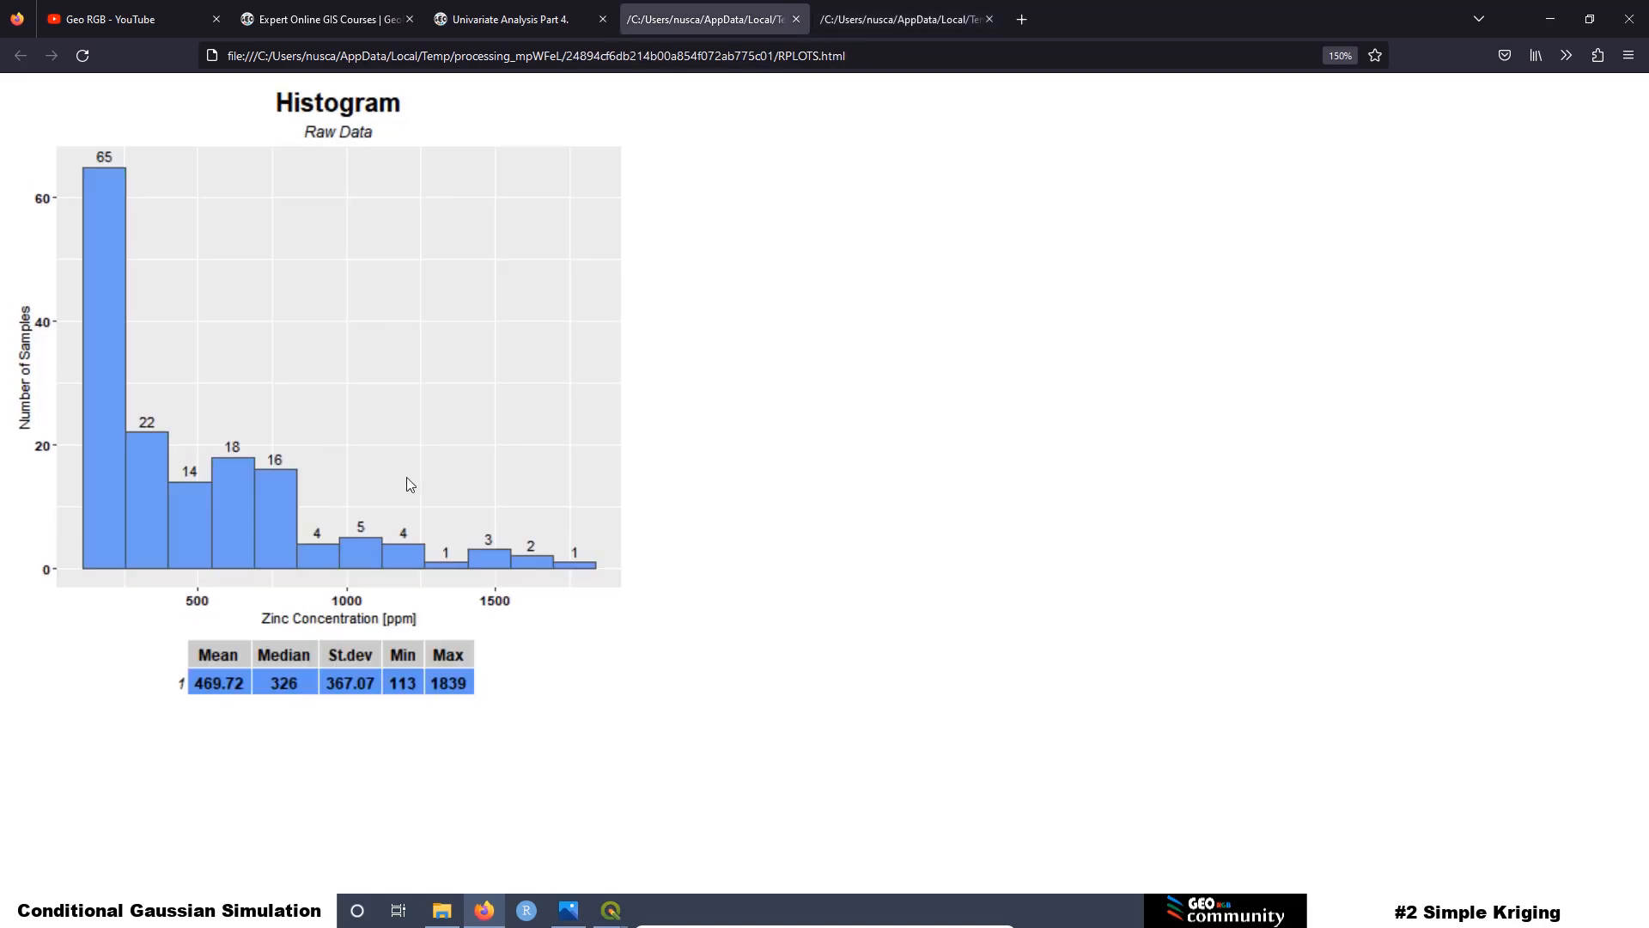
key("ctrl+Tab")
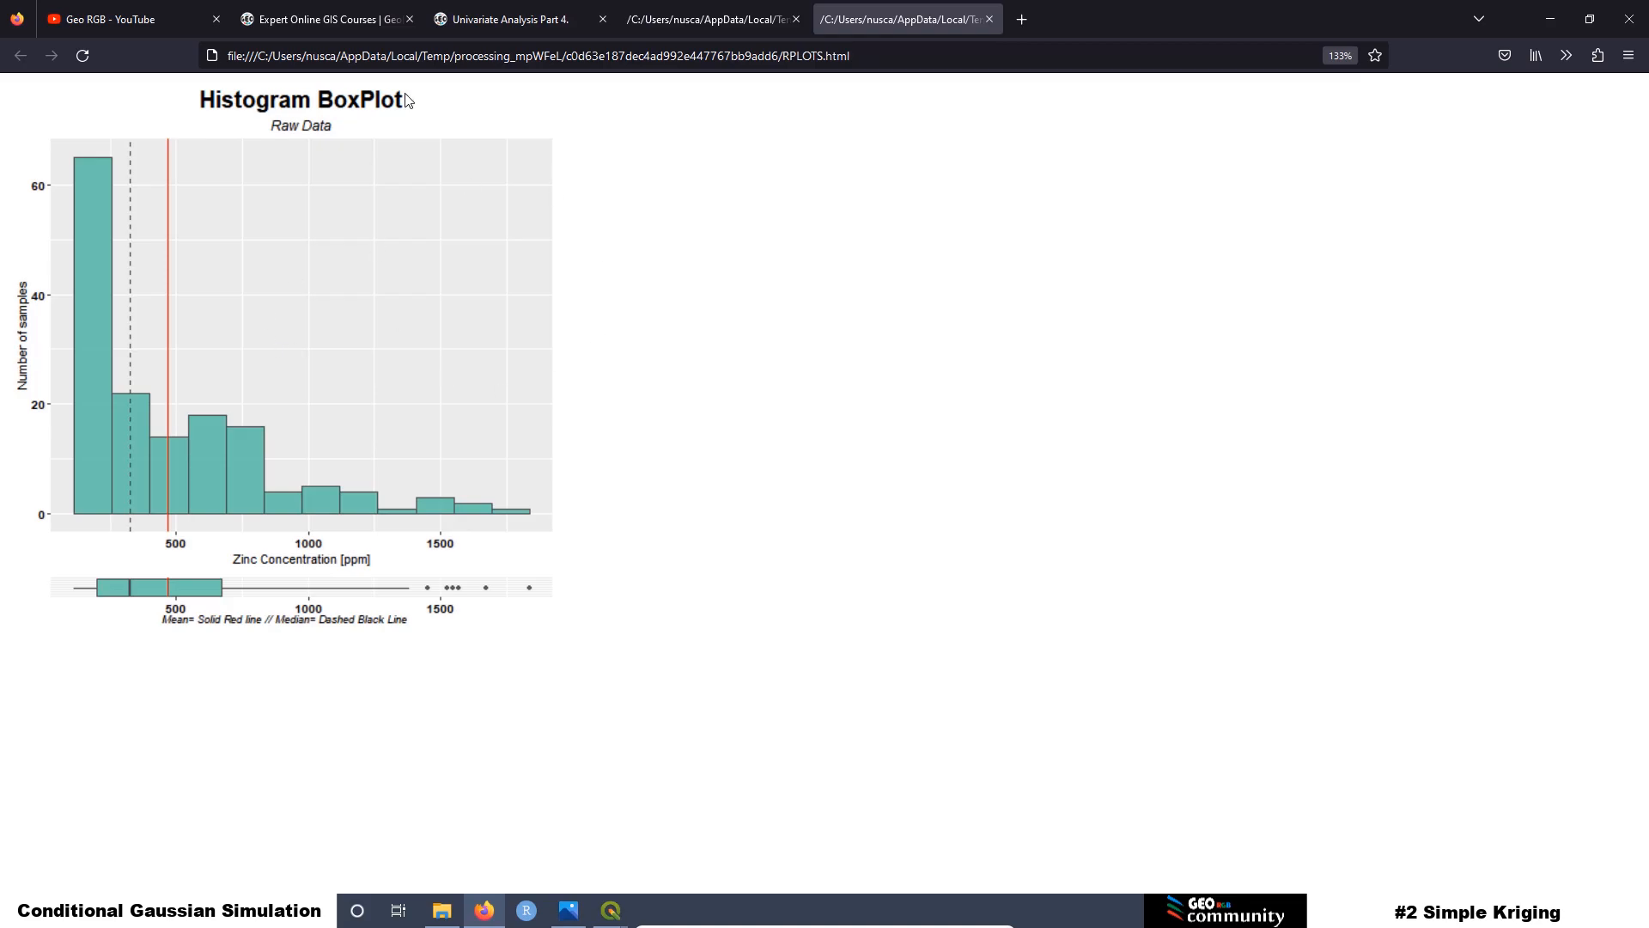
Step: Open the Conditional Gaussian Simulation course from the giscourse.online home page and go to the Gaussian Anamorphosis lesson in Lesson 1
left_click(296, 23)
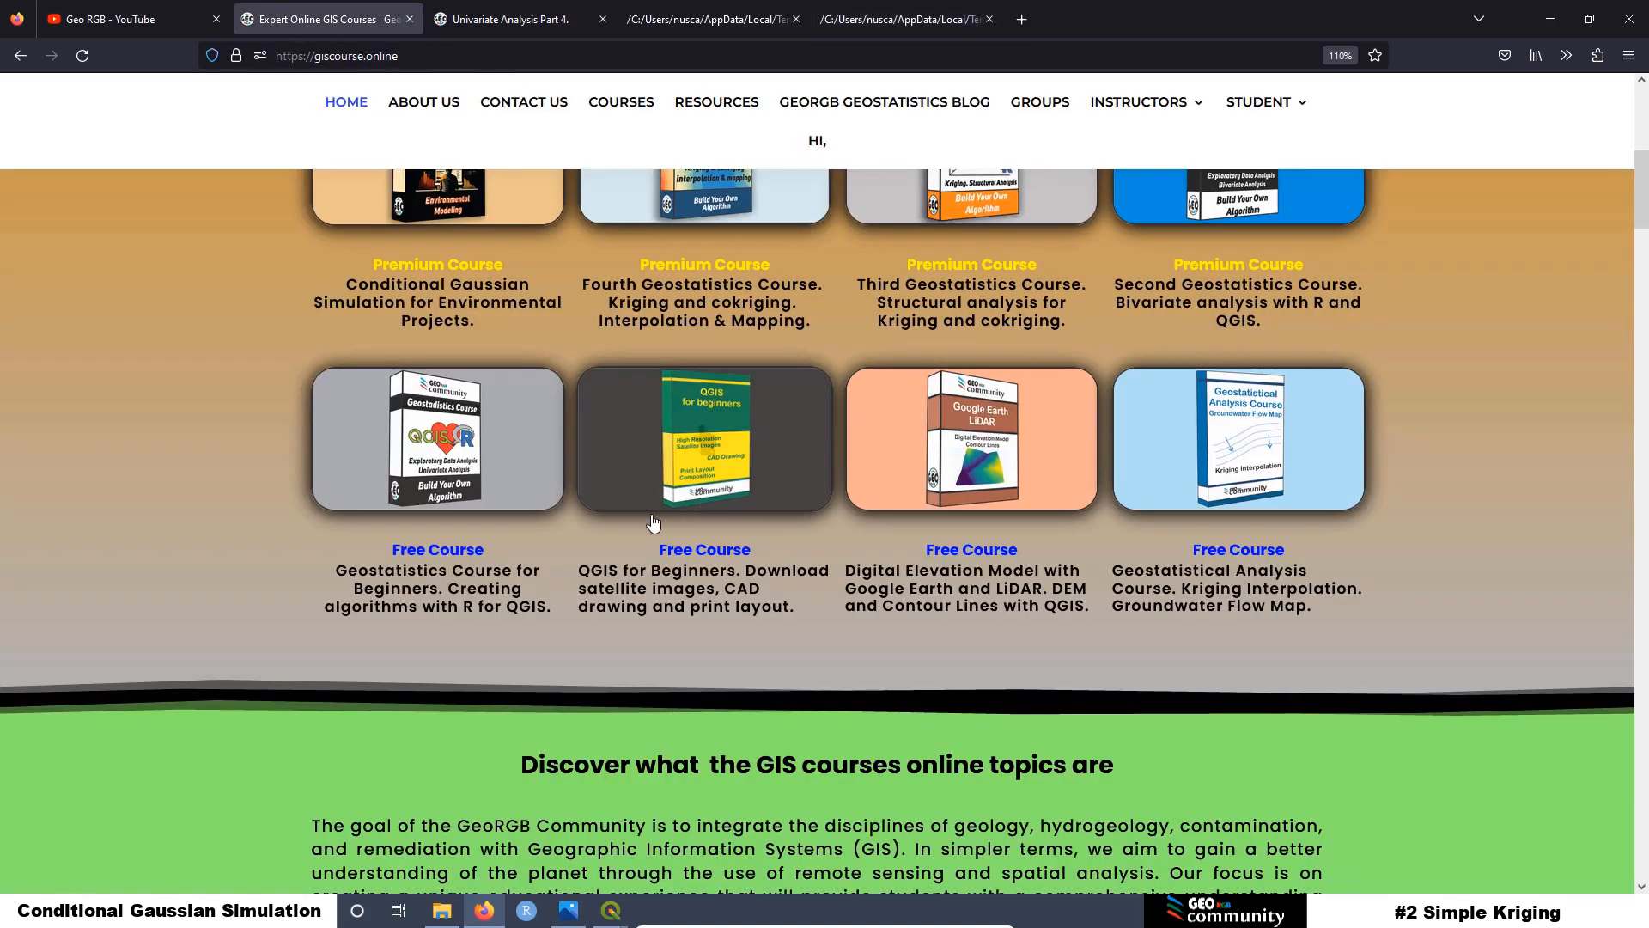
scroll(469, 548, "up", 2)
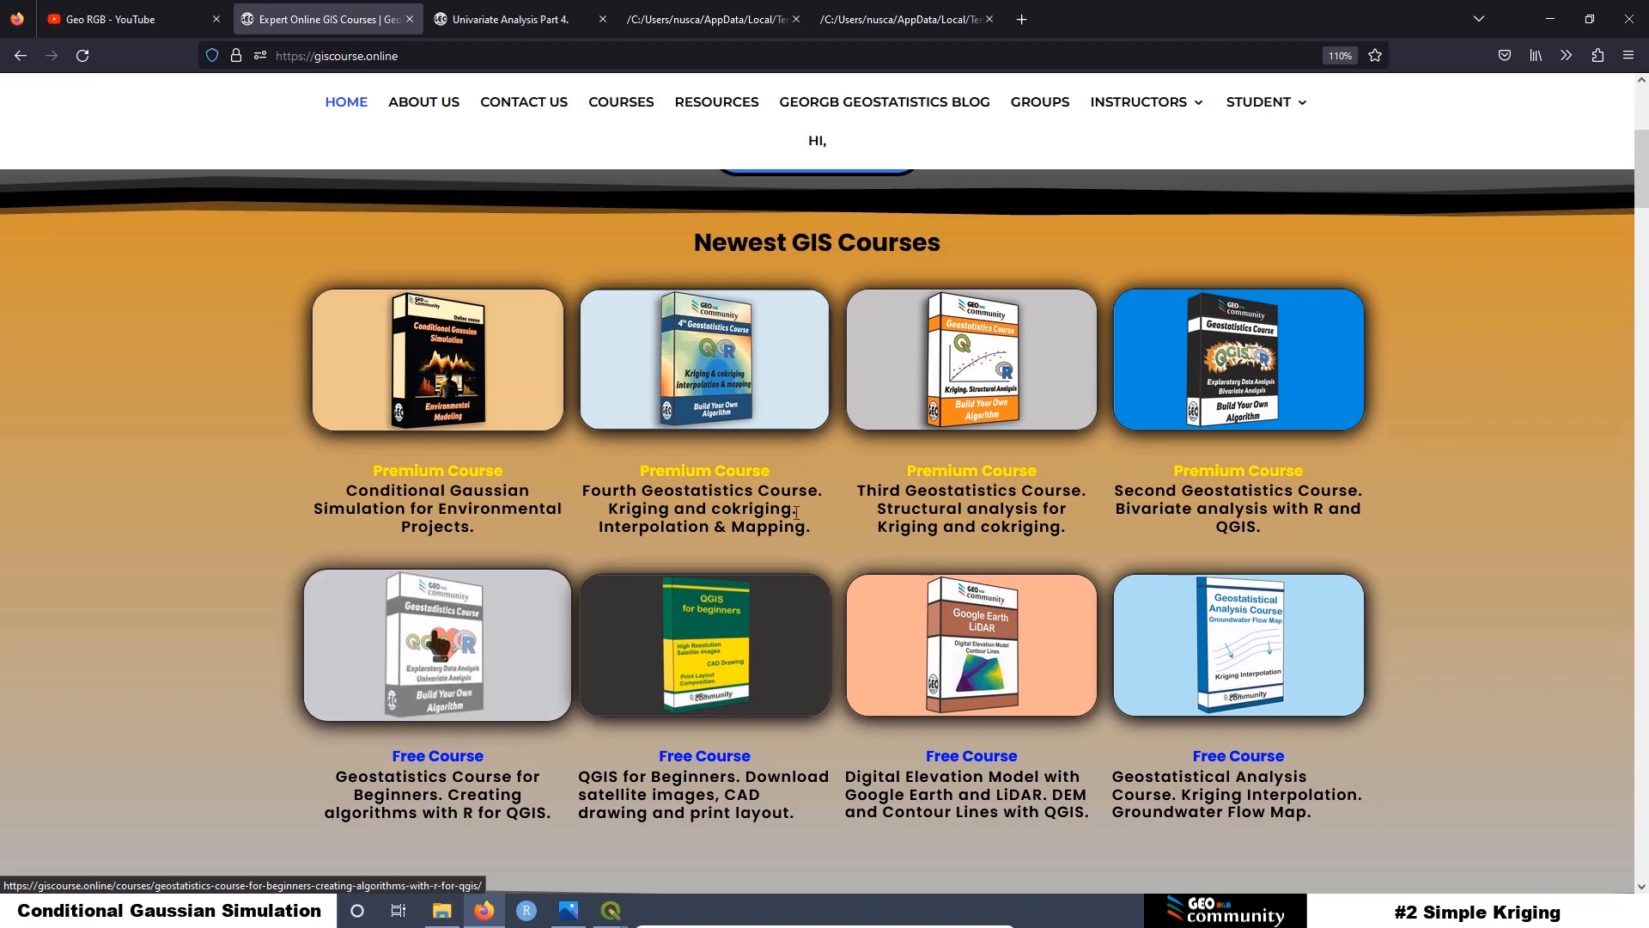
scroll(481, 619, "up", 2)
left_click(491, 655)
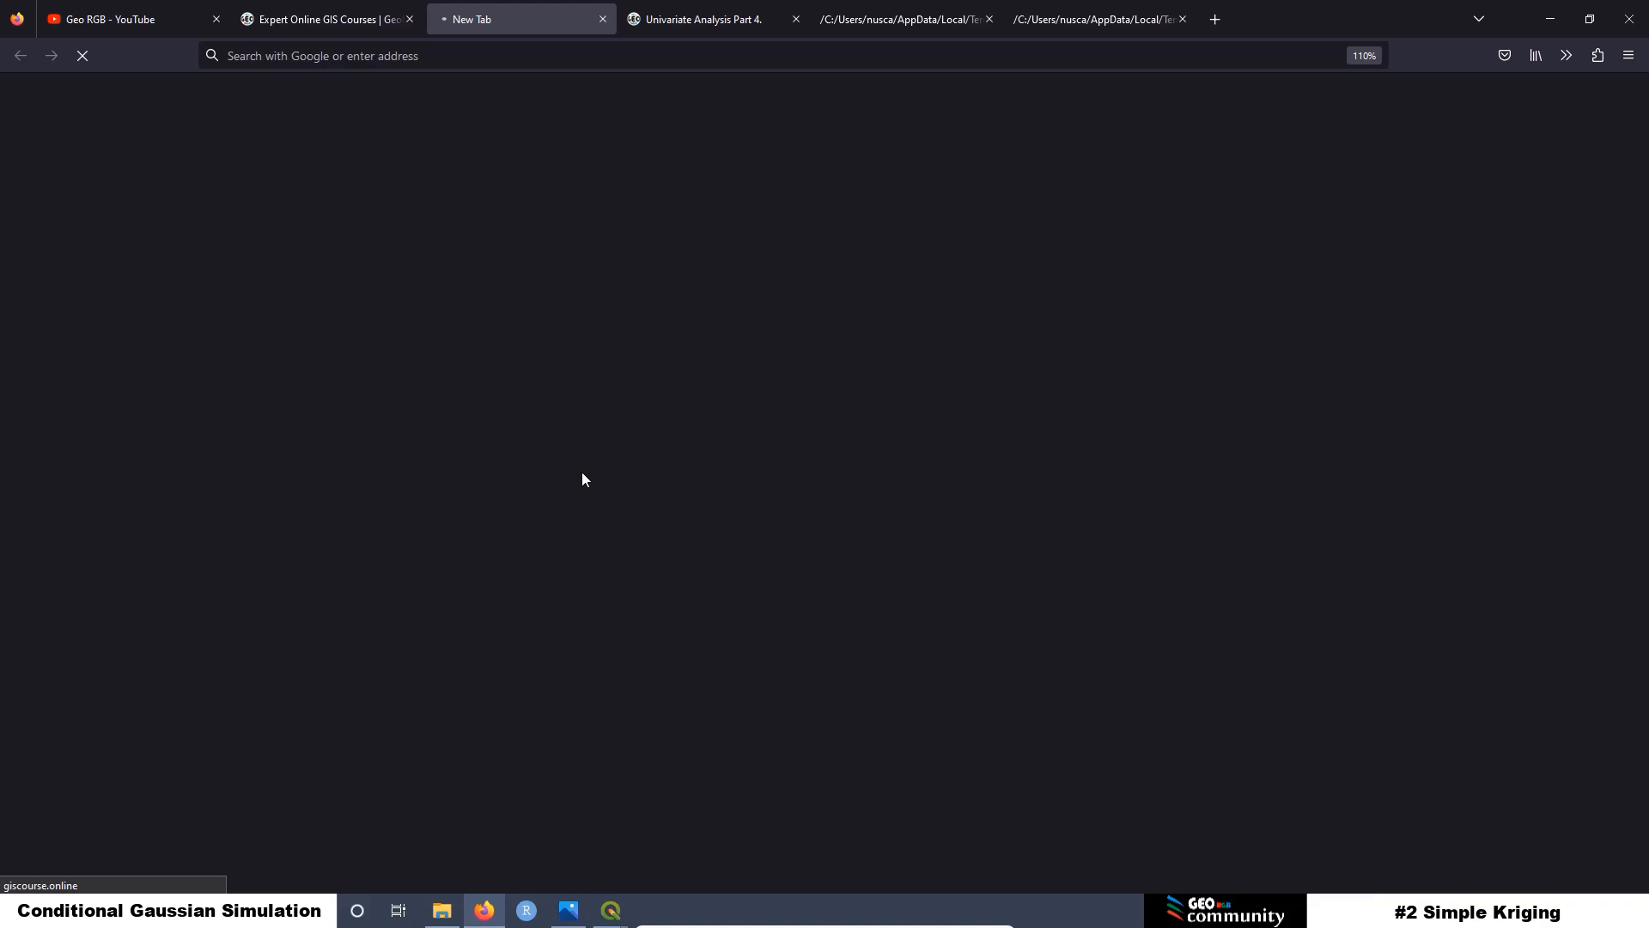
scroll(1040, 601, "down", 2)
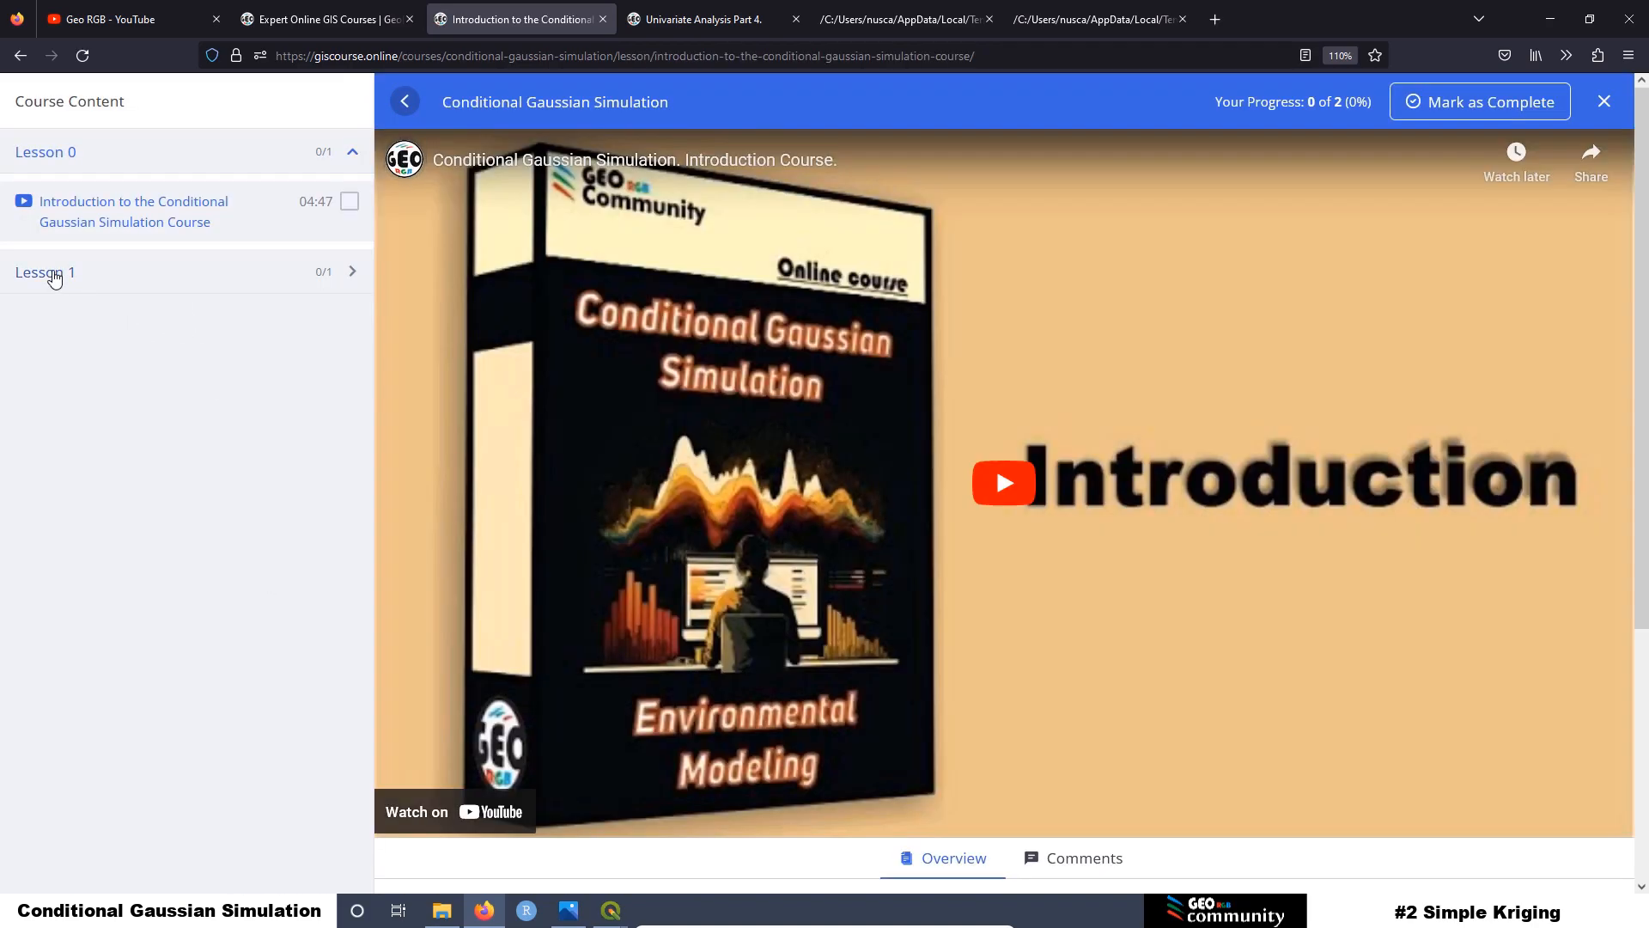
left_click(86, 276)
left_click(135, 345)
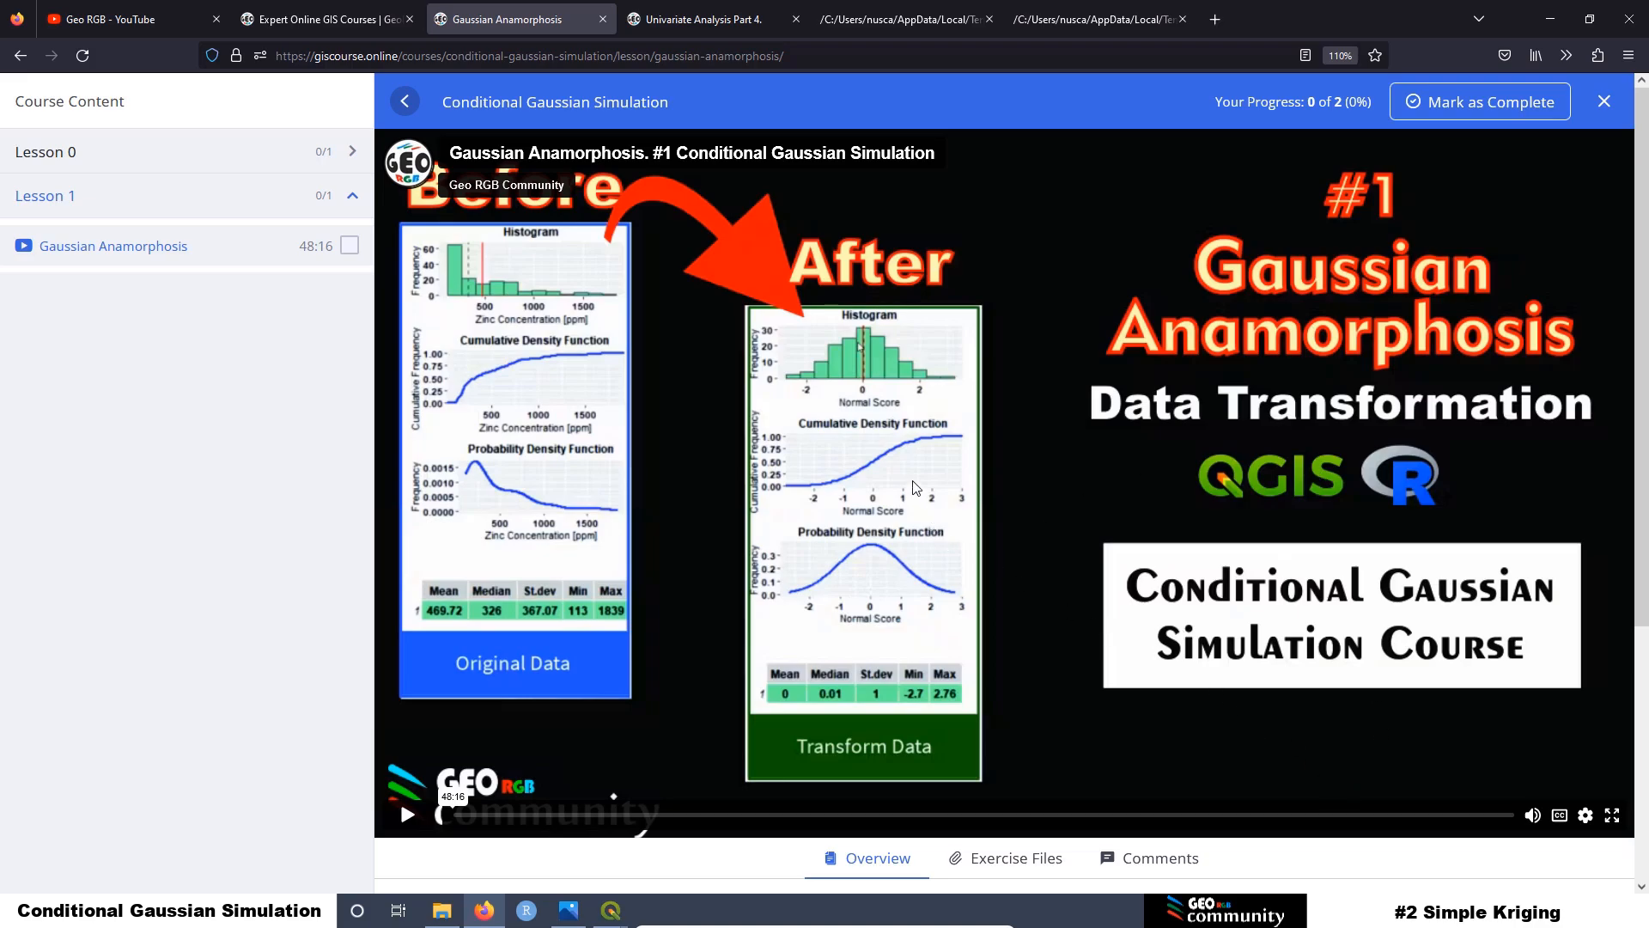
Step: Examine the Gaussian Anamorphosis lesson page and display its exercise files
scroll(917, 485, "down", 2)
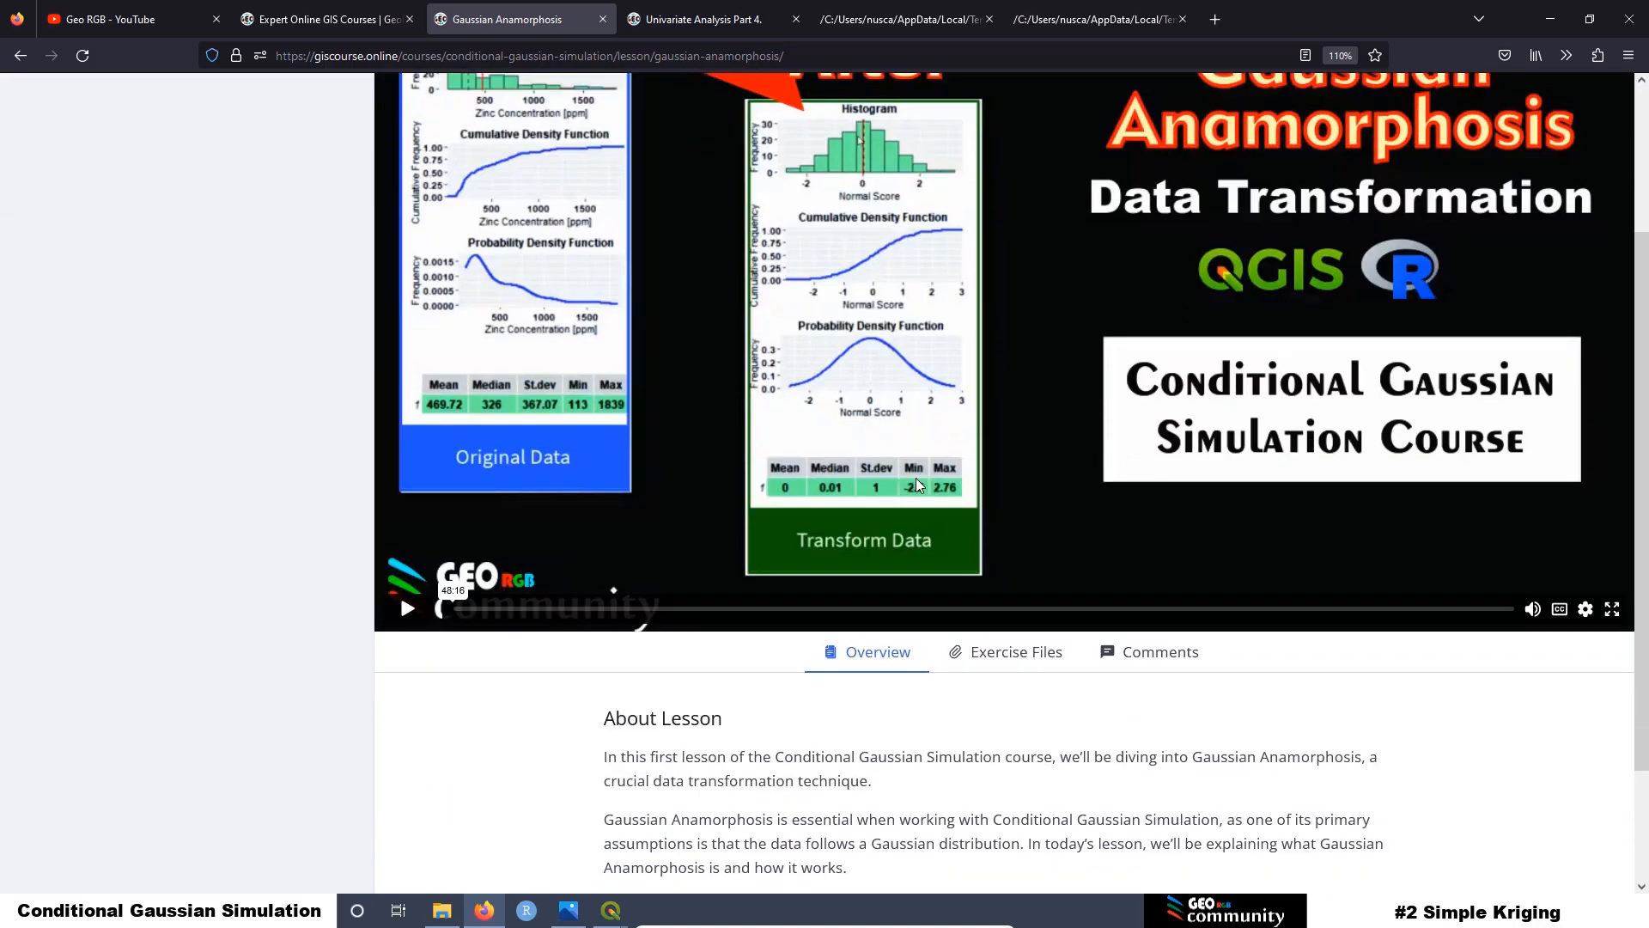
scroll(916, 485, "up", 1)
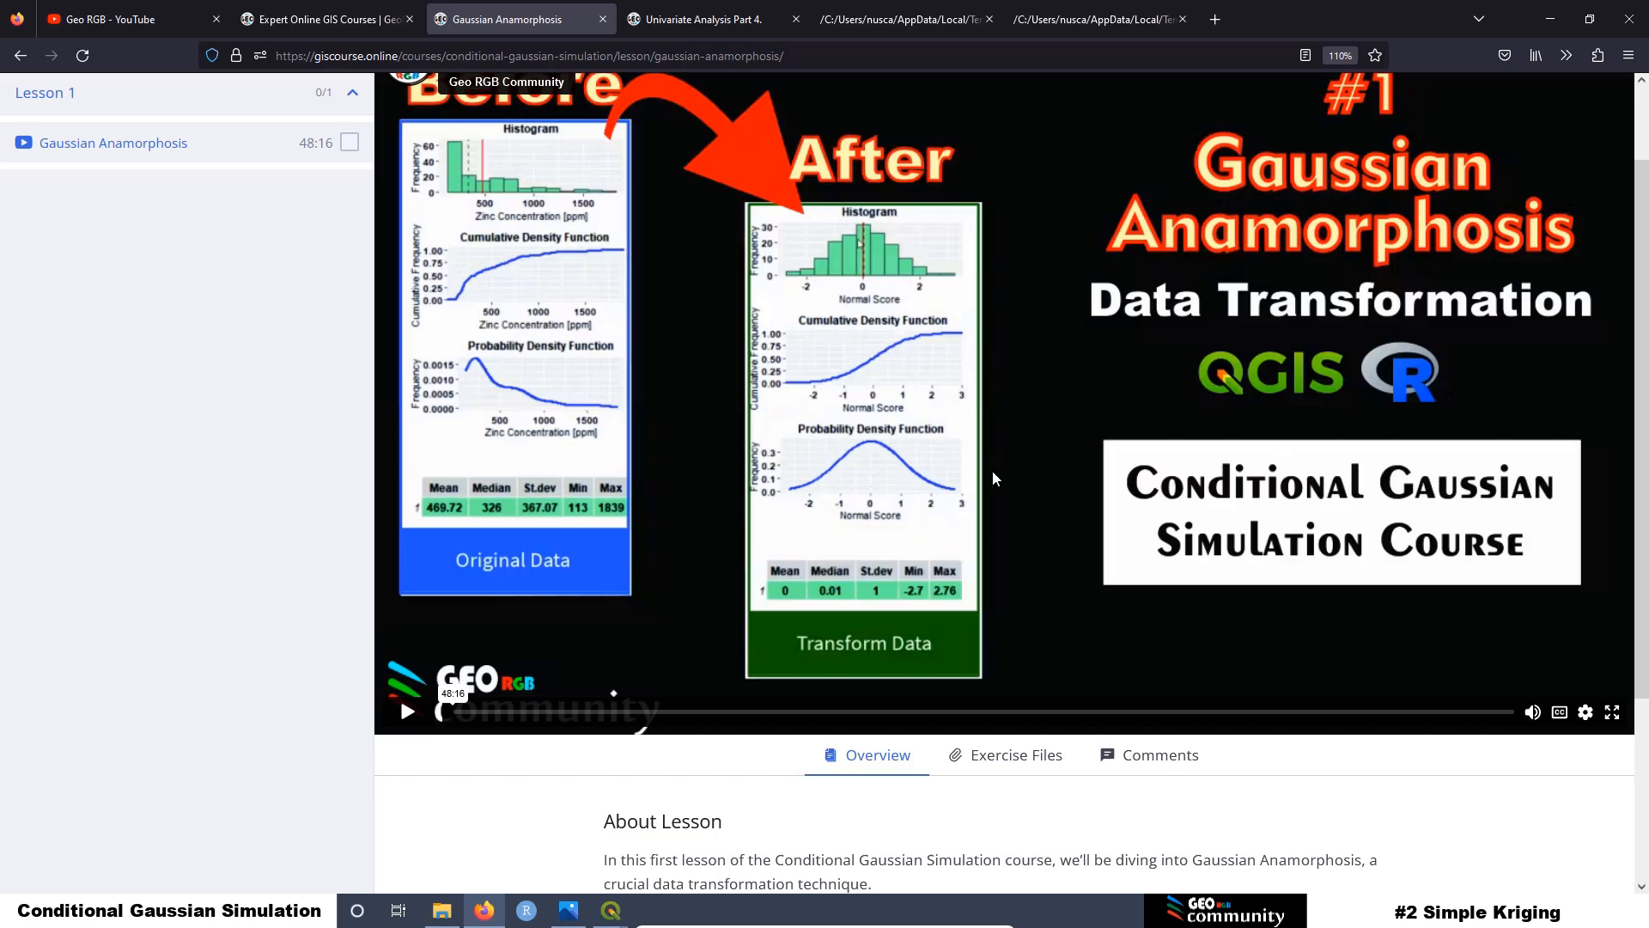
left_click(1018, 754)
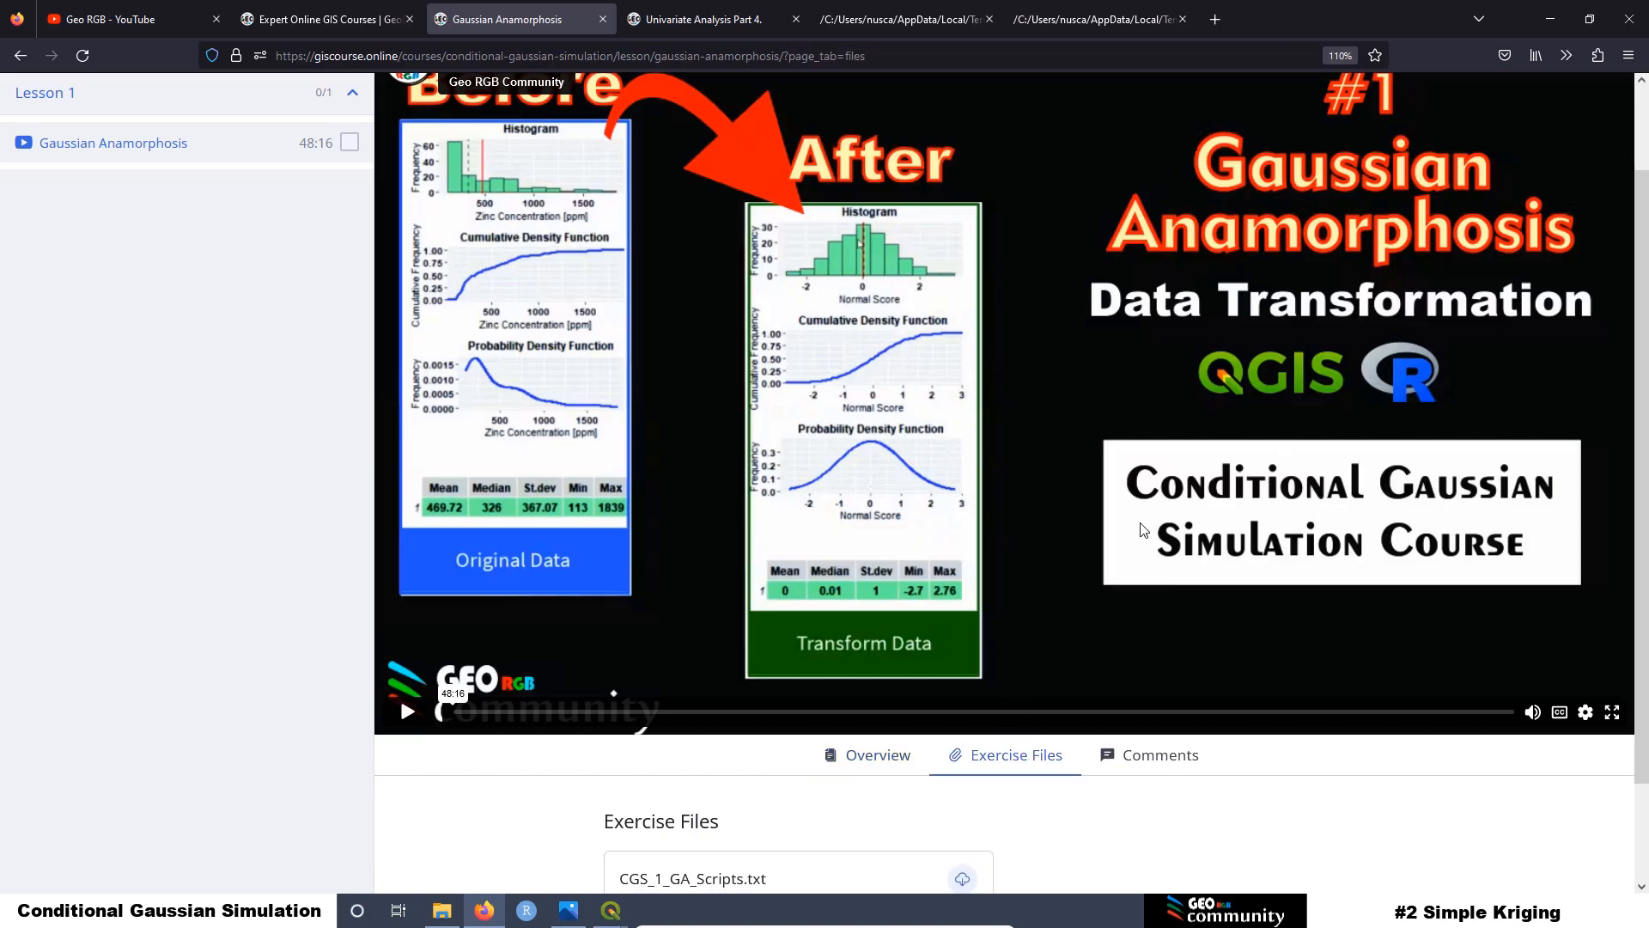
scroll(1141, 528, "down", 1)
scroll(1140, 528, "down", 2)
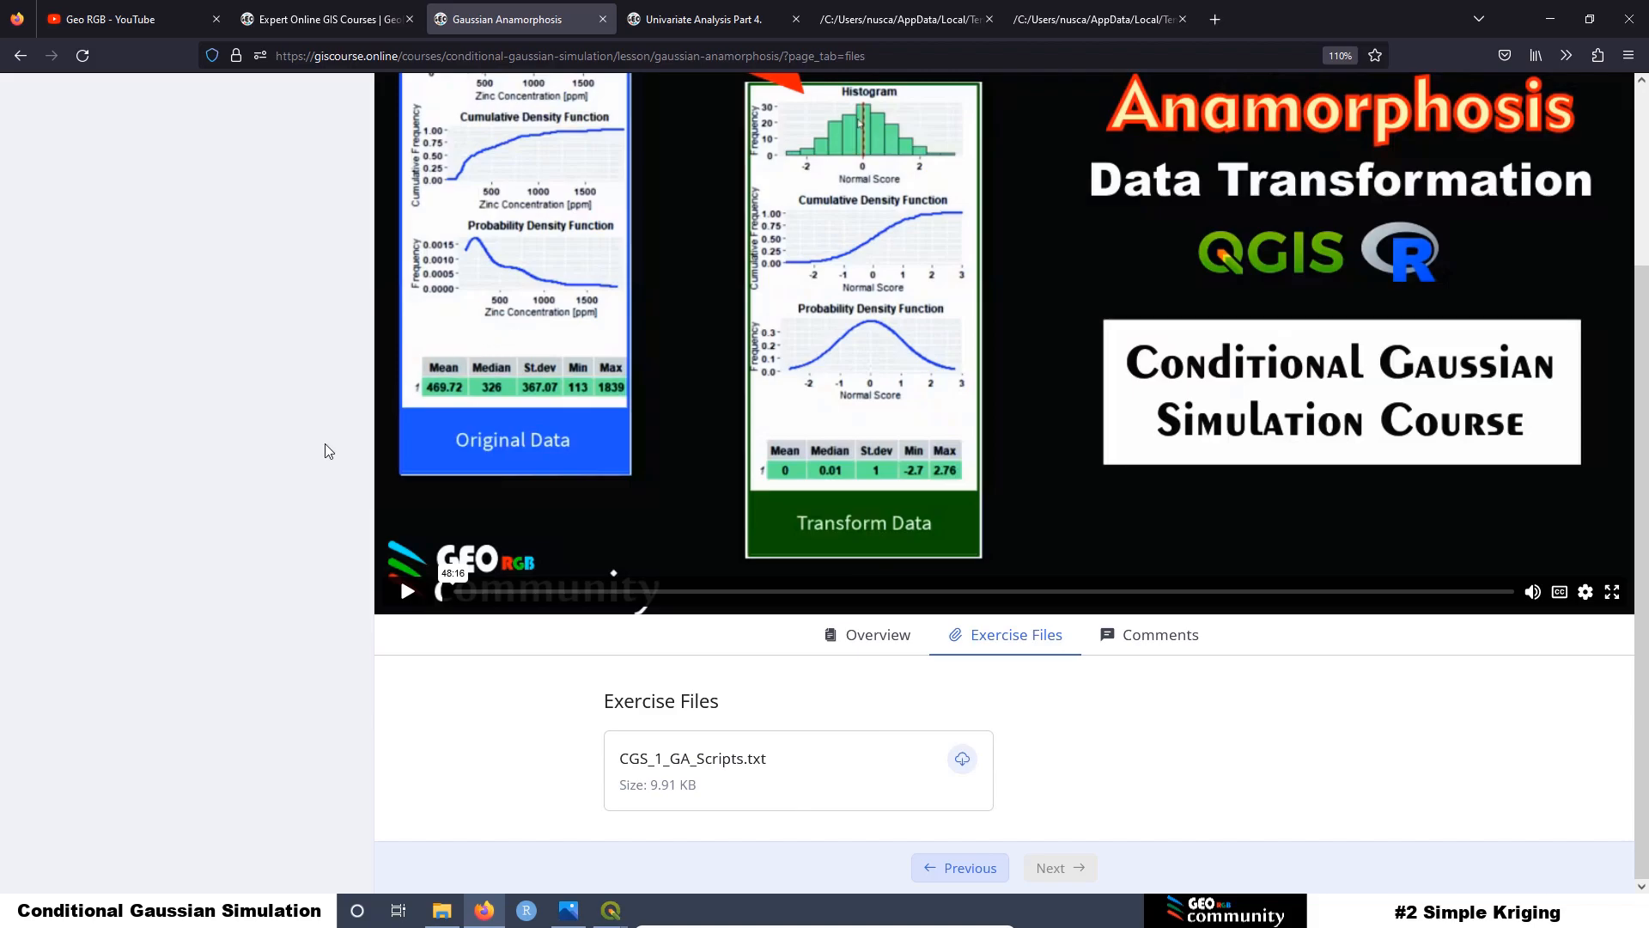
scroll(987, 314, "up", 6)
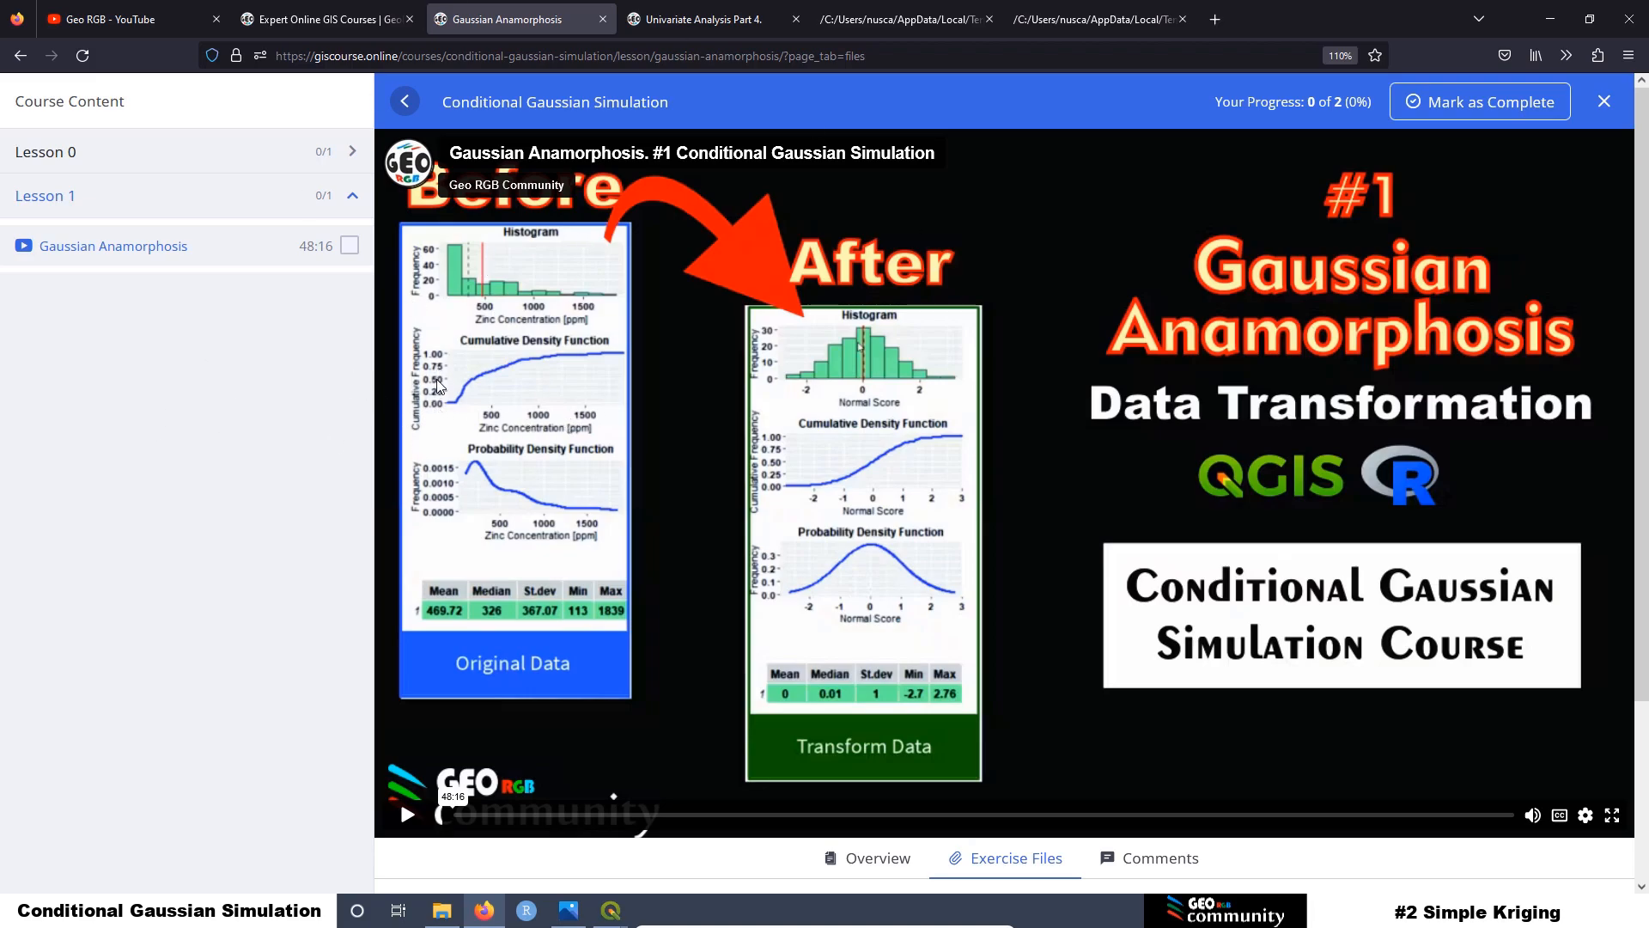
Step: Browse the Geo RGB YouTube channel's video list up to its latest uploads
left_click(93, 26)
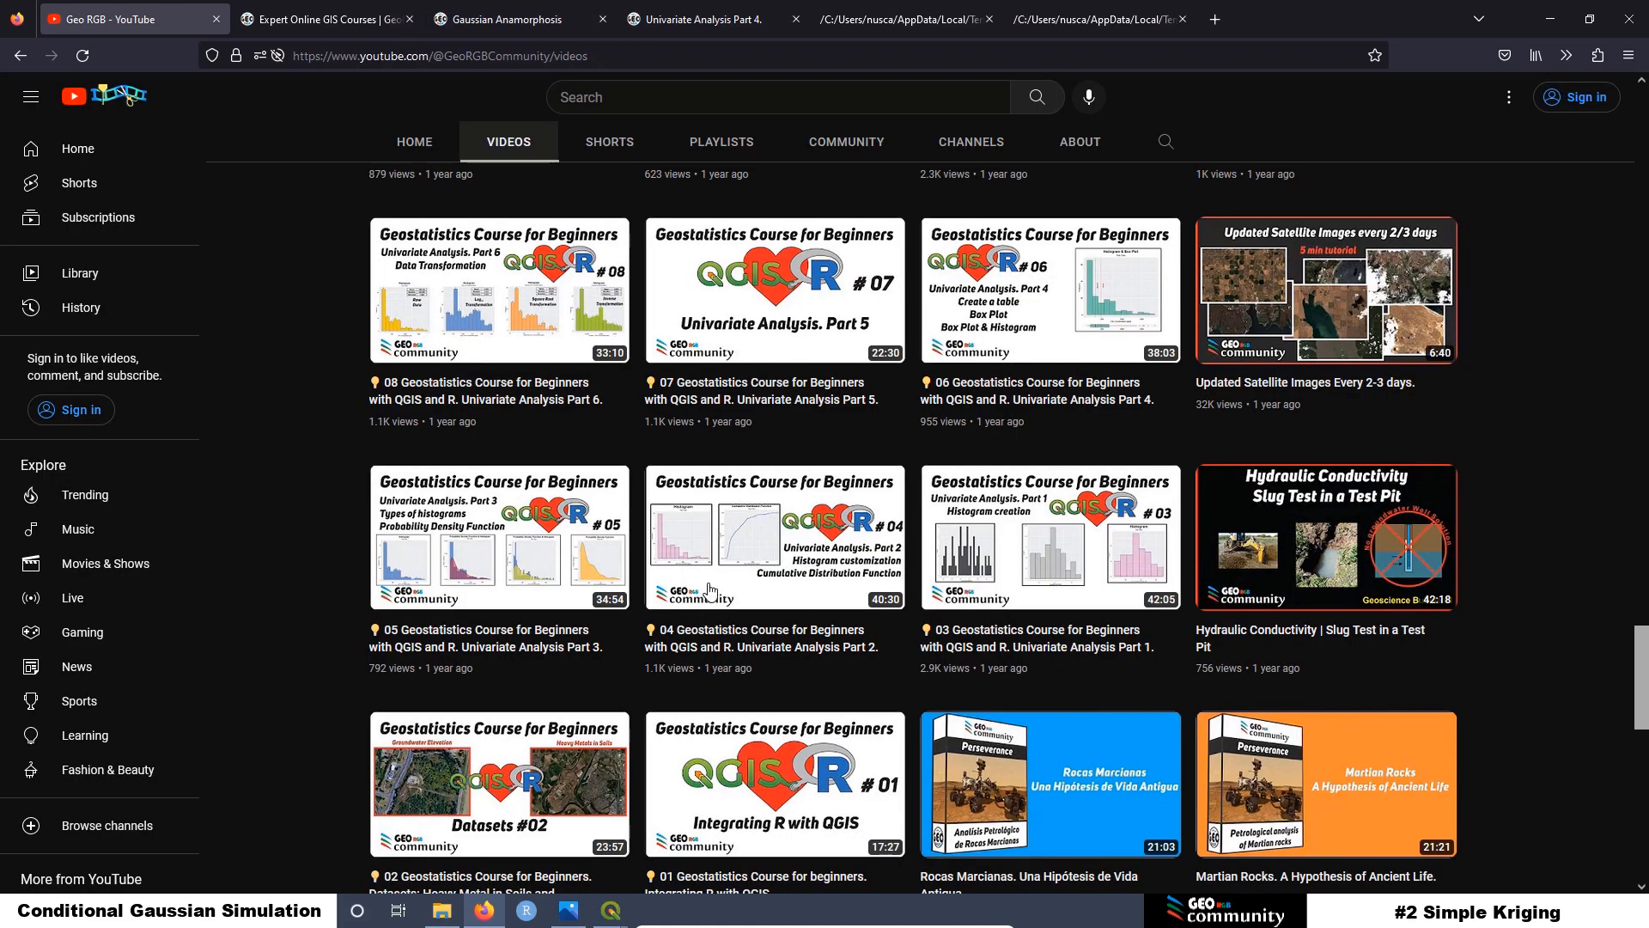
scroll(731, 563, "down", 10)
scroll(734, 563, "up", 15)
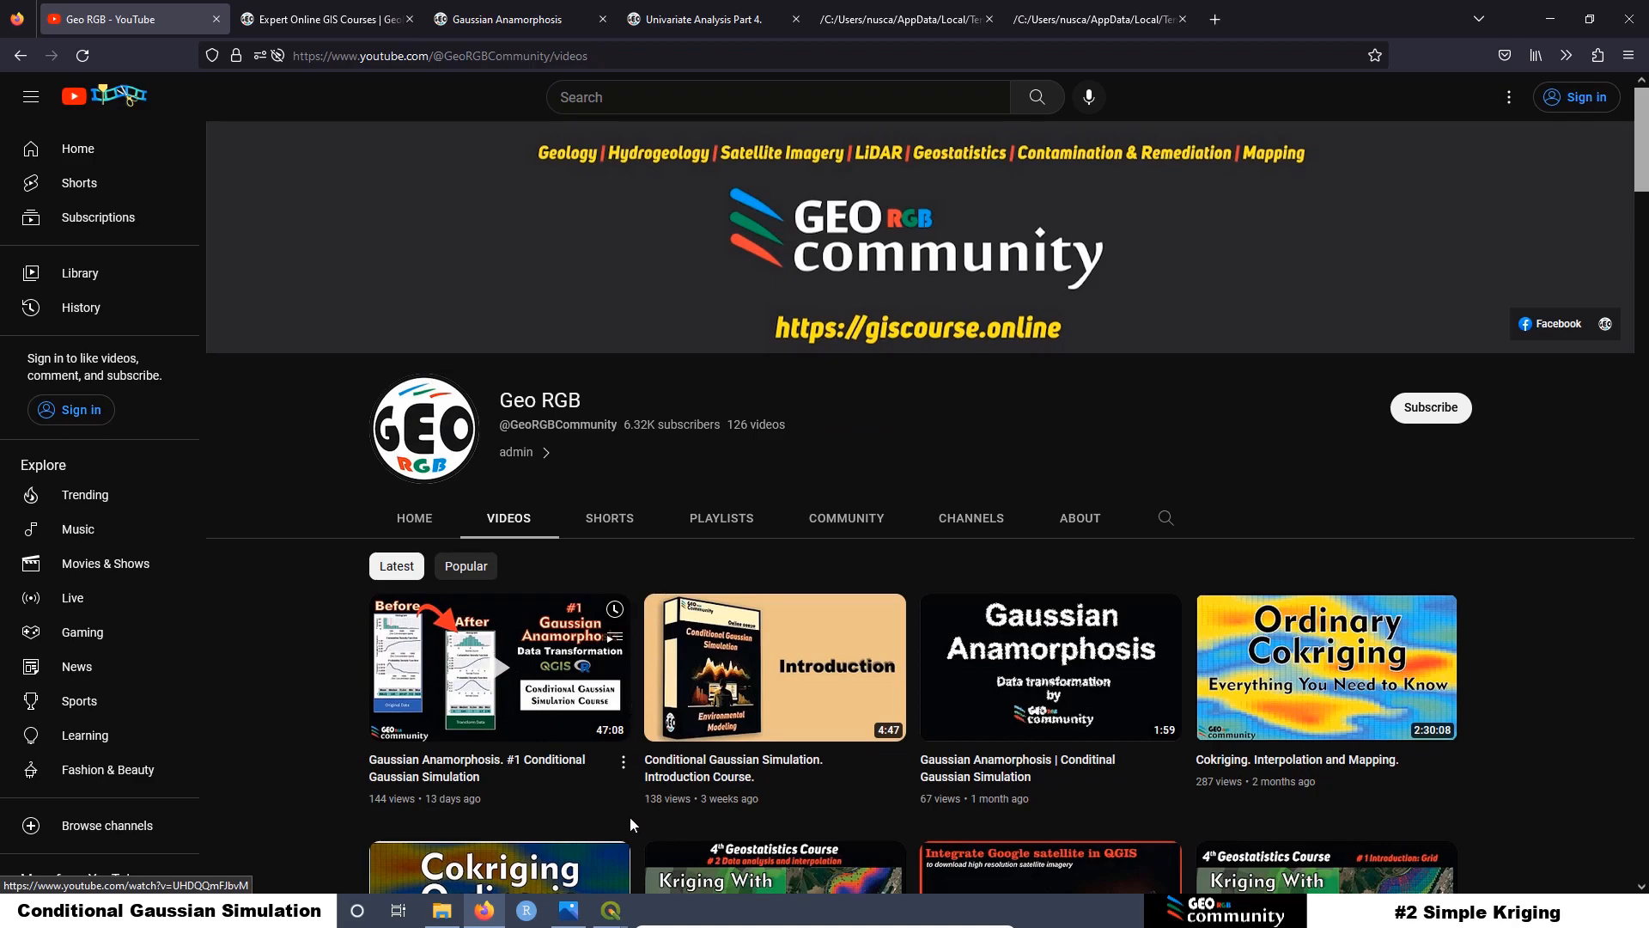
Step: Close the meuse_data attribute table window, return to the QGIS project and close the 13 Histogram & Box Plot dialog
mouse_move(616, 921)
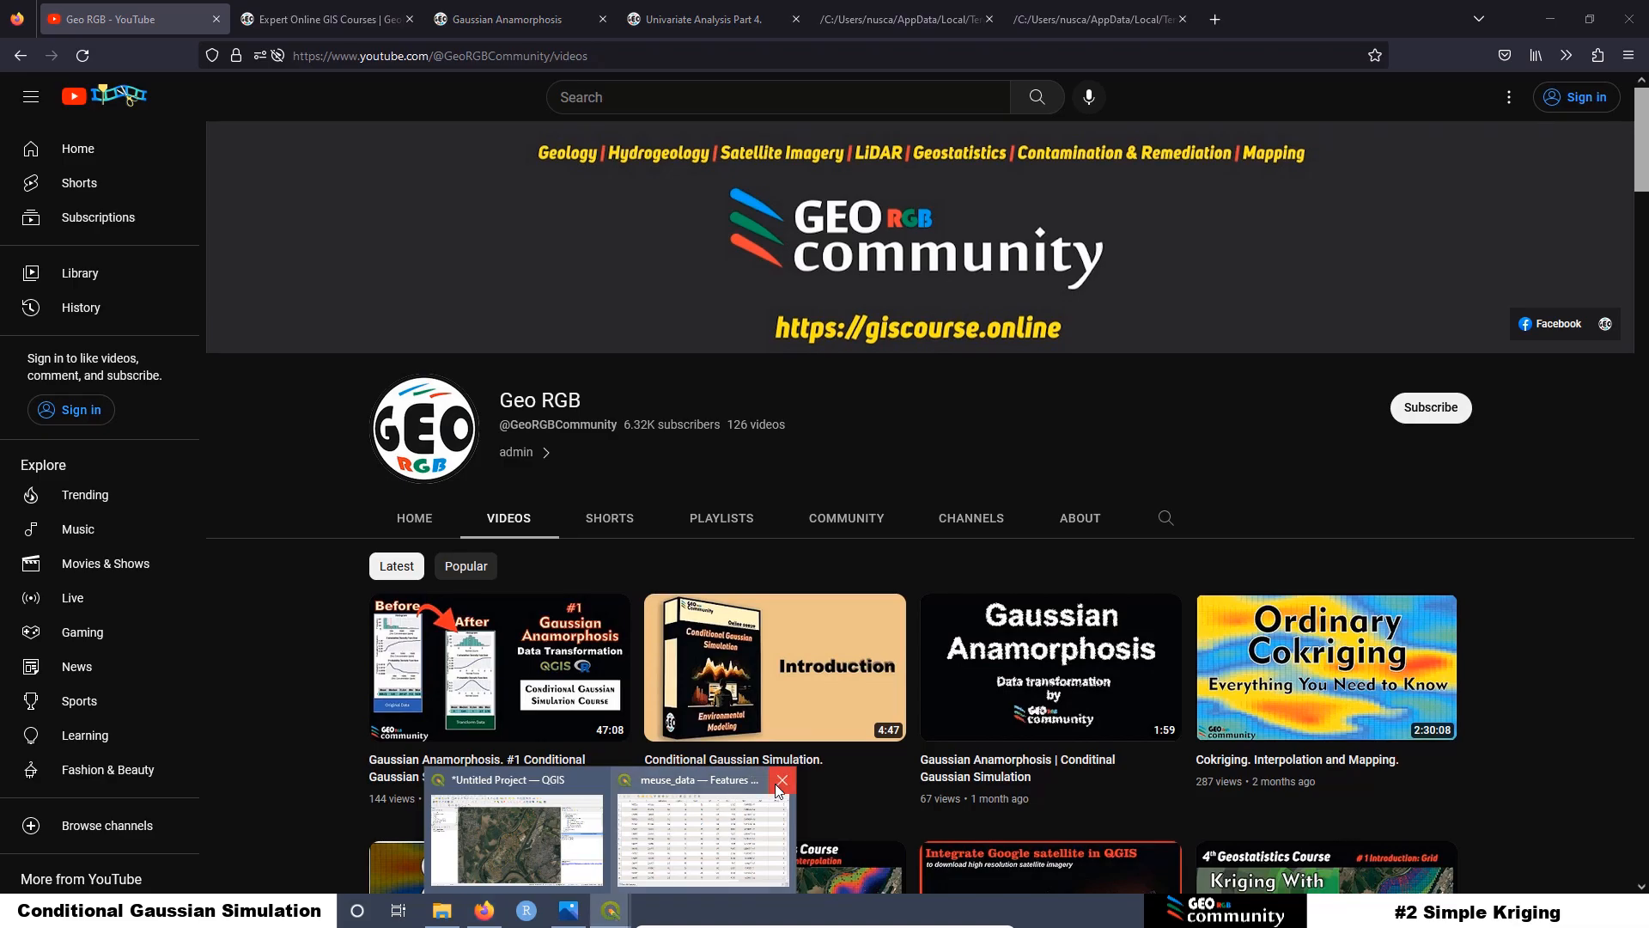
left_click(781, 781)
left_click(610, 833)
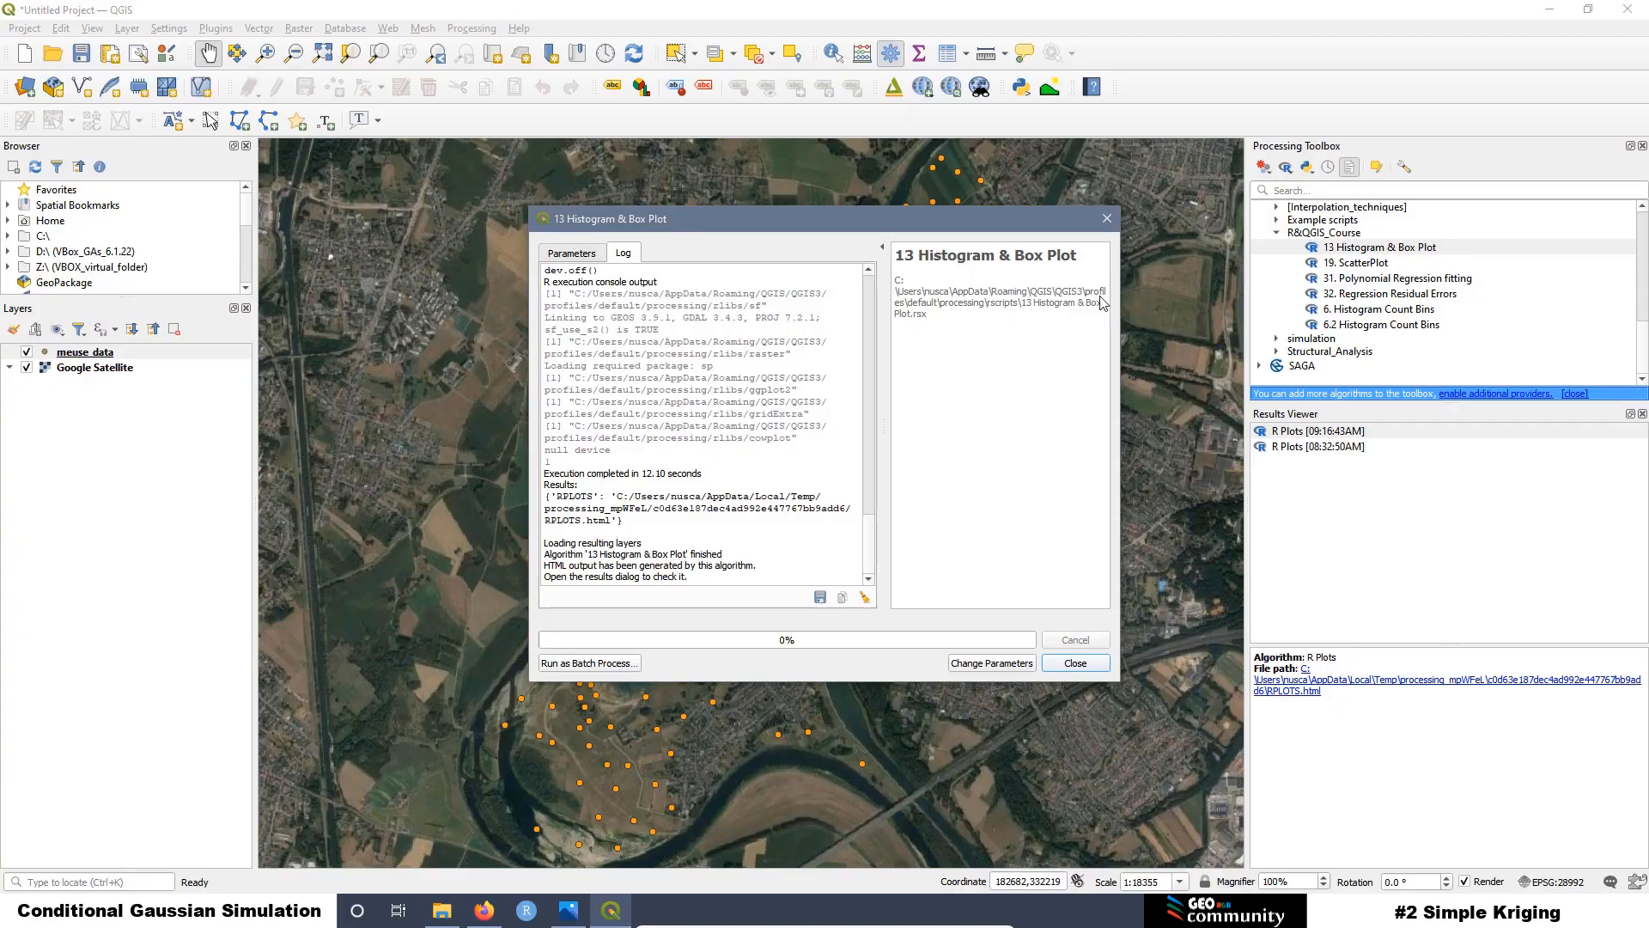
left_click(1107, 218)
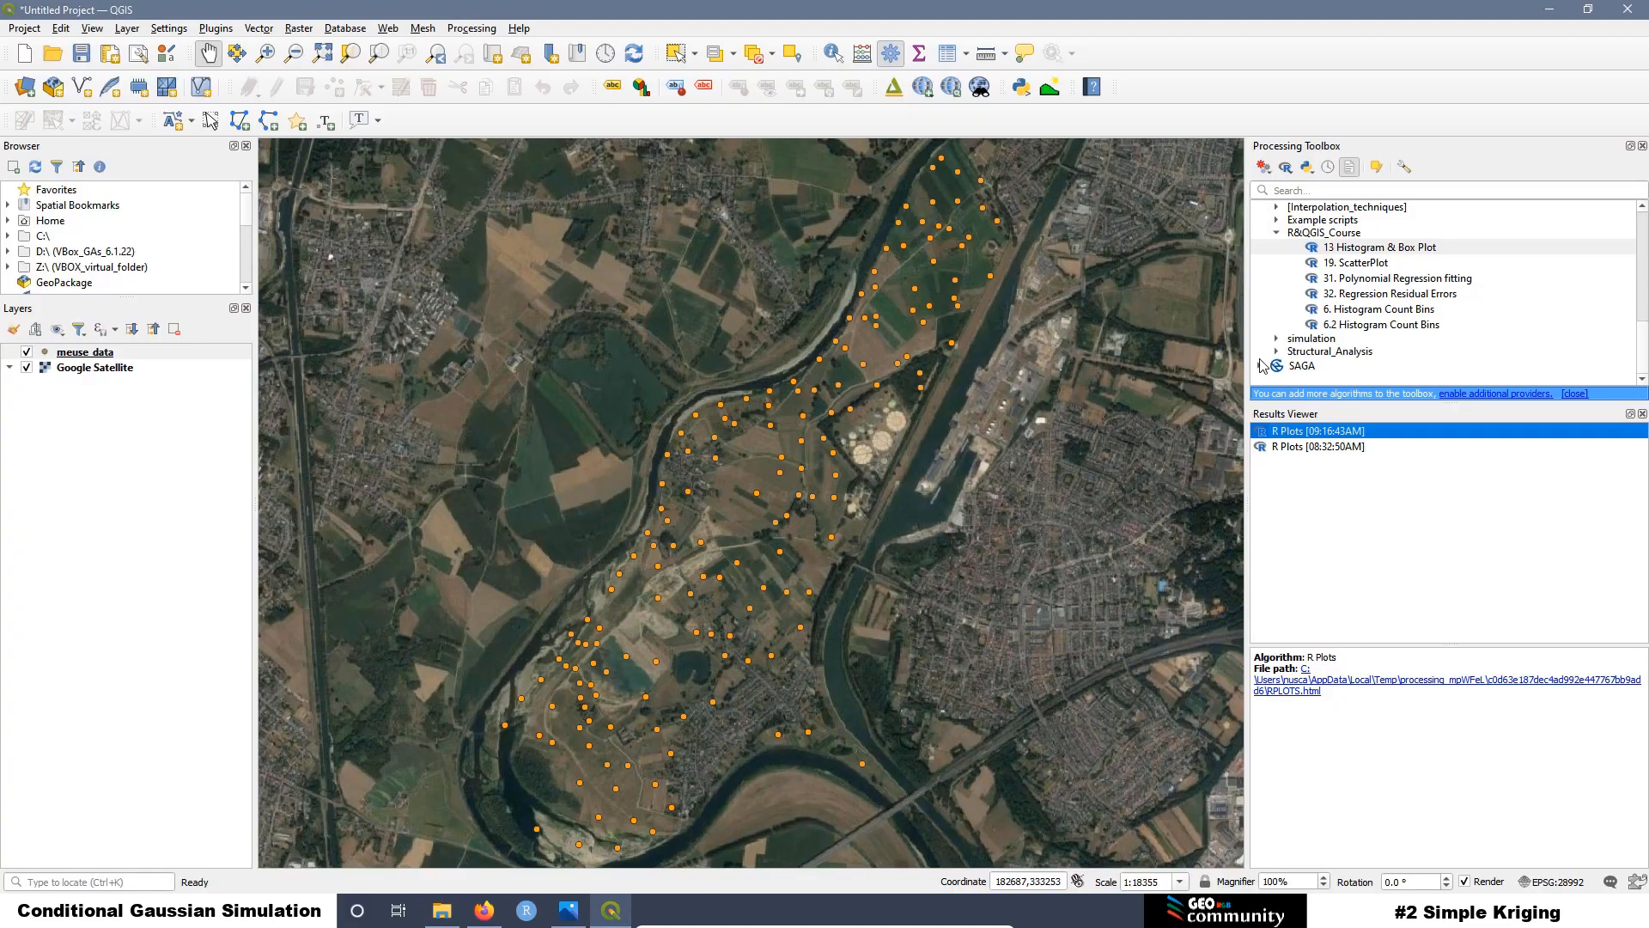
Step: Open the Step 1 Transform Data Gaussian Anamorphosis script and choose zinc as parameter, x as x coordinate and y as y coordinate
left_click(1278, 341)
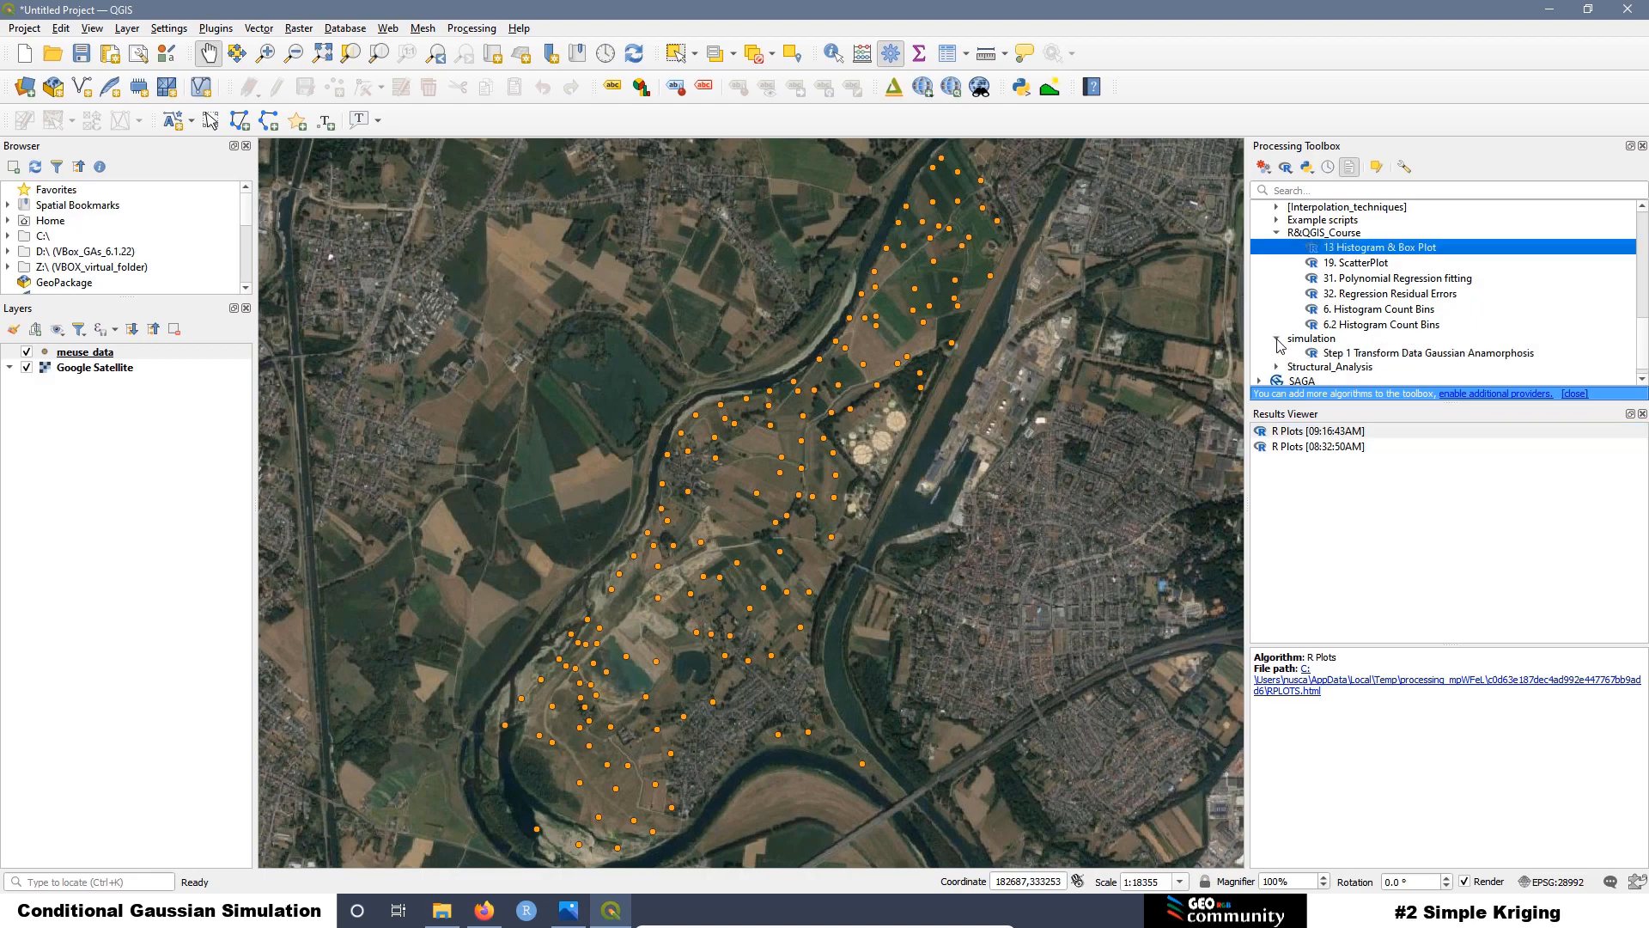
double_click(1347, 354)
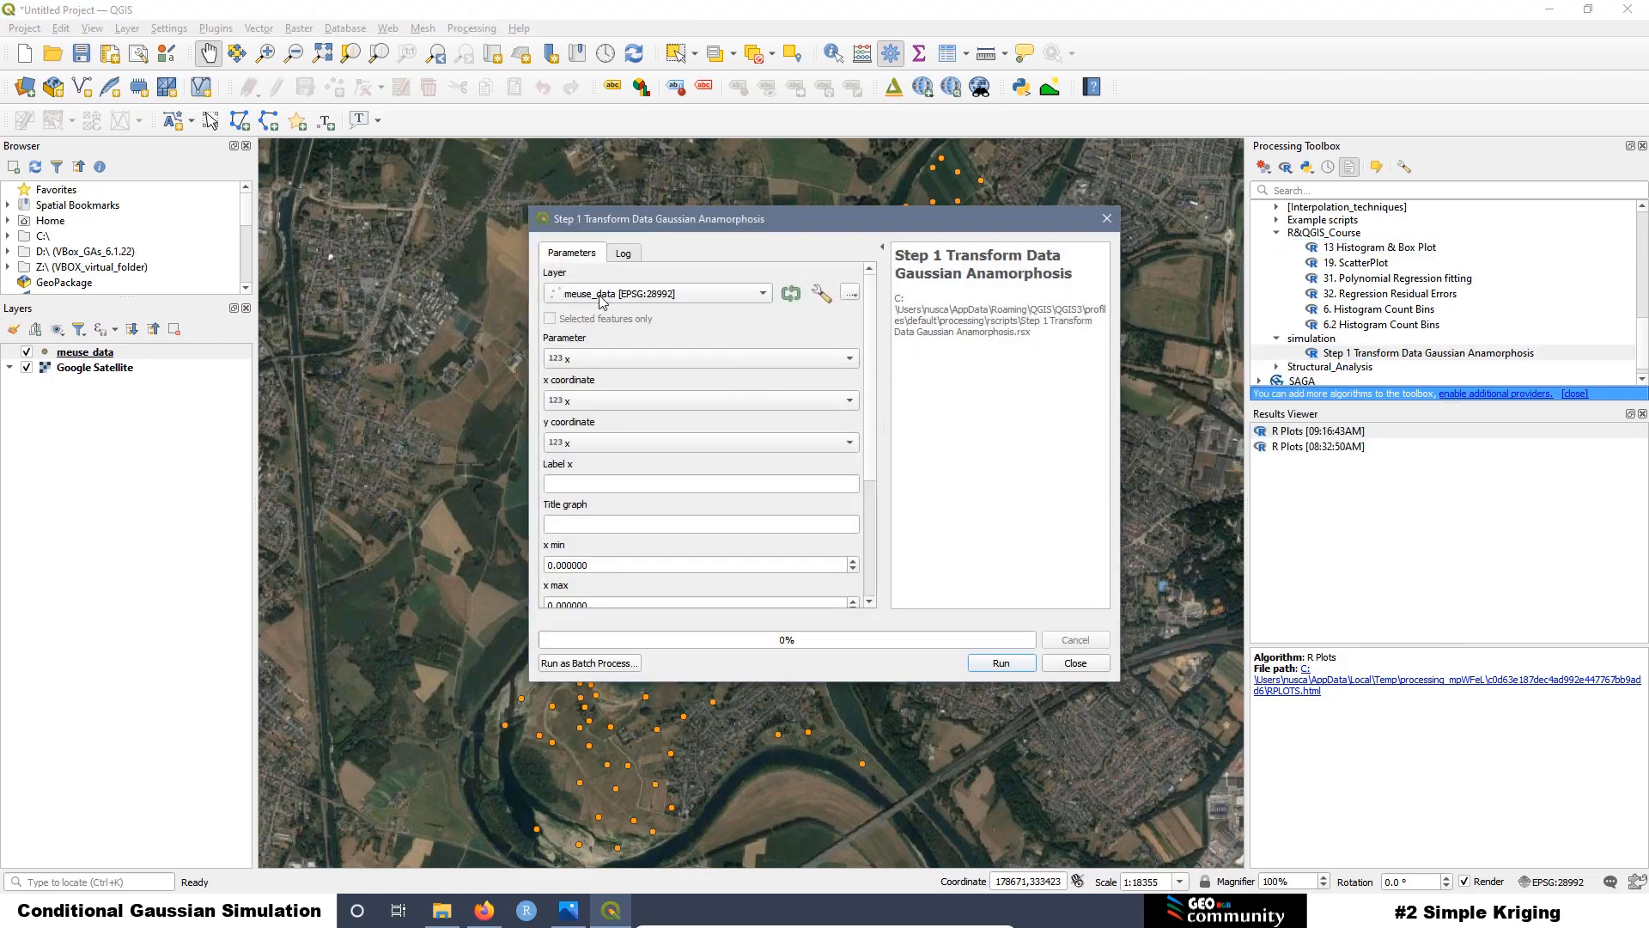
left_click(575, 361)
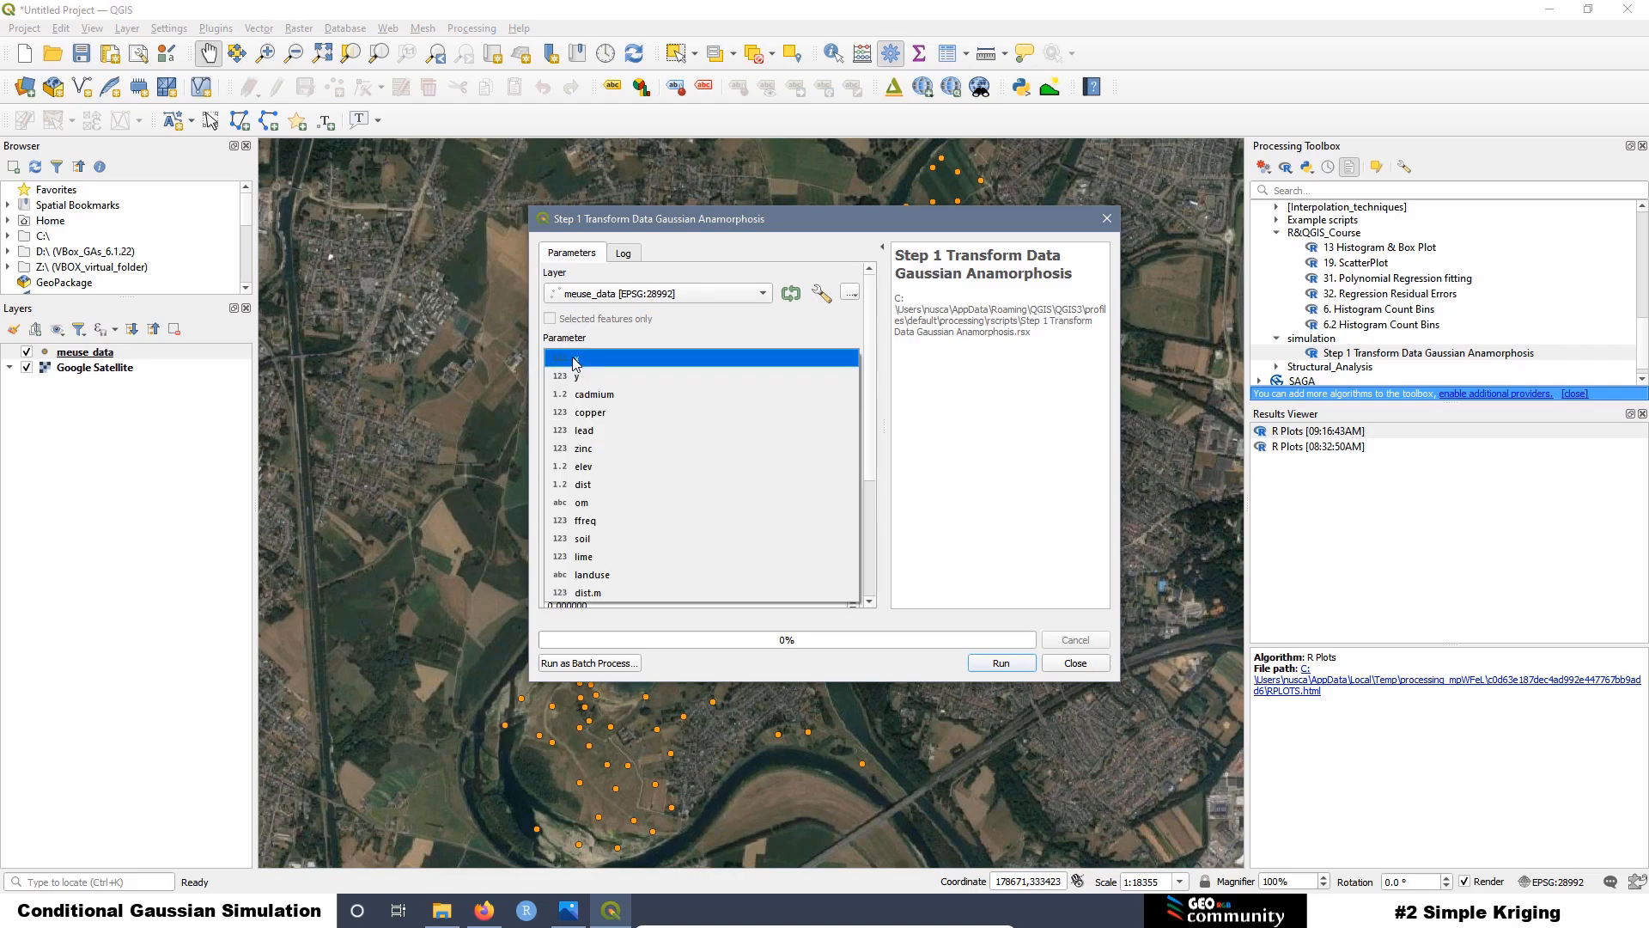
left_click(613, 448)
left_click(580, 404)
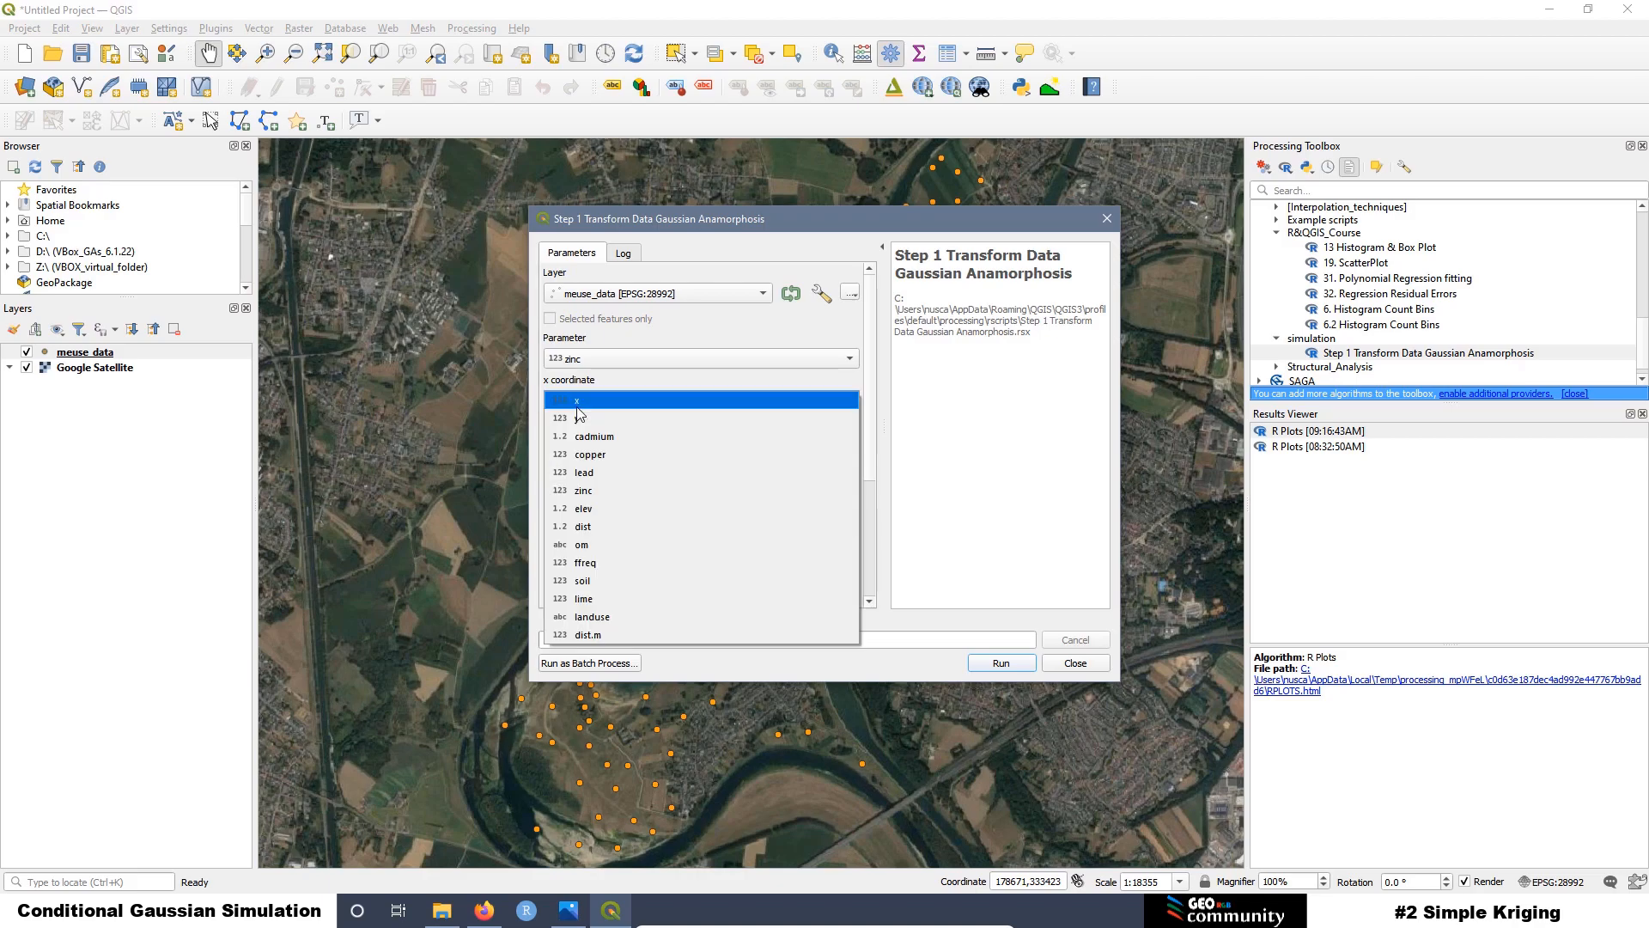
left_click(577, 407)
left_click(593, 443)
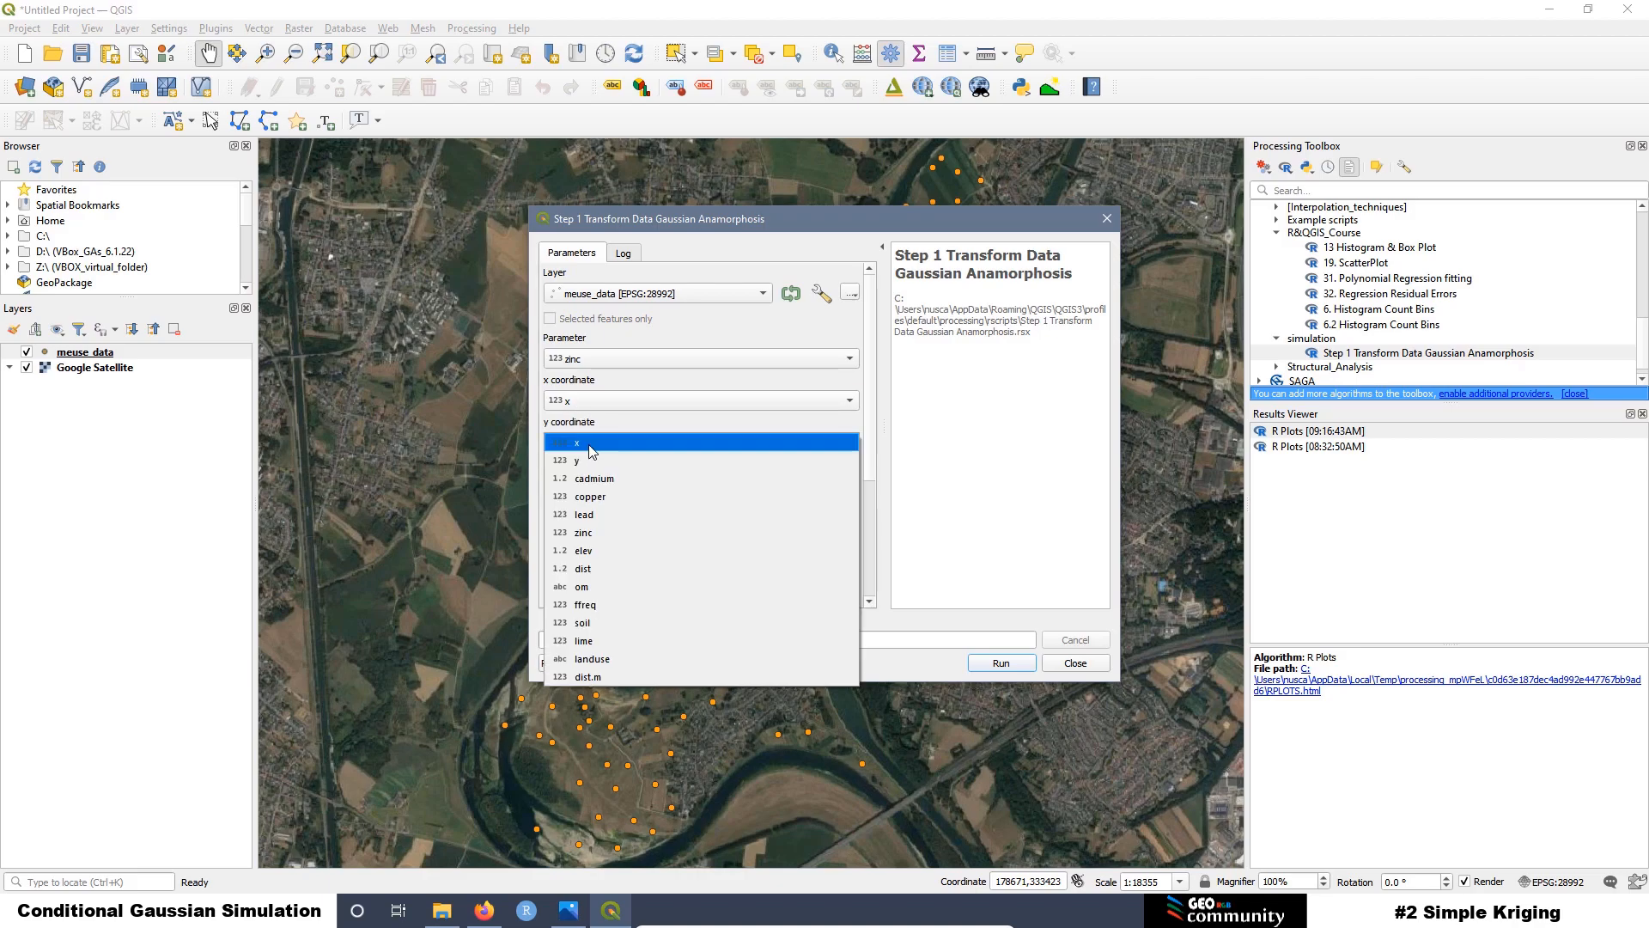
left_click(599, 464)
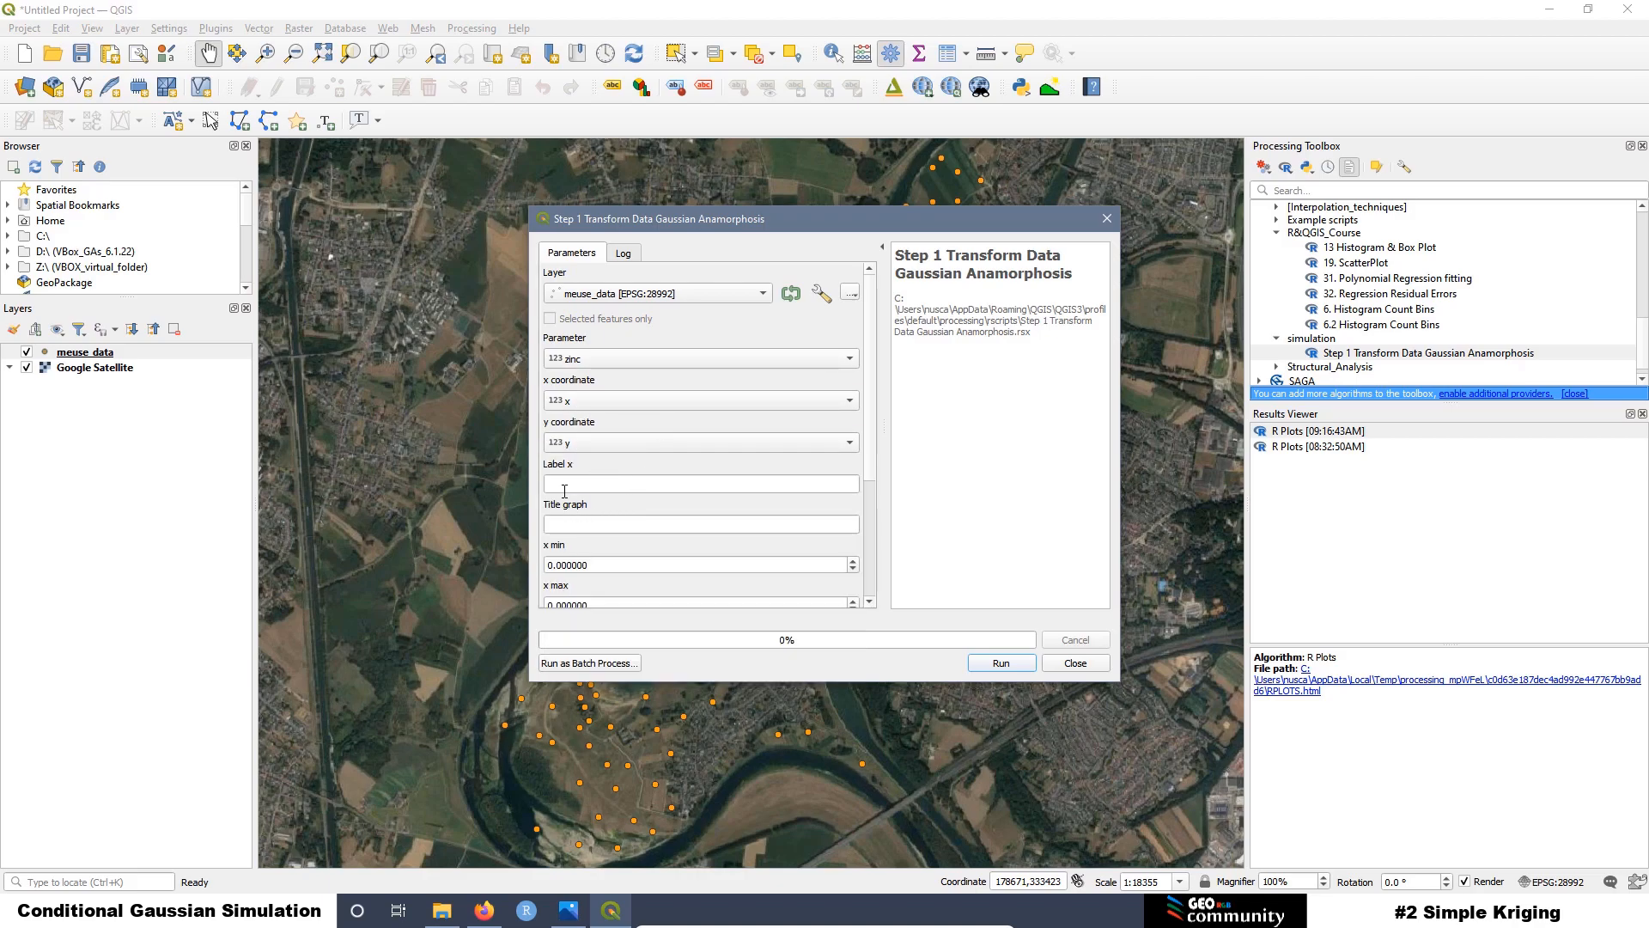
Step: Run the transform with label "Zinc Concentration [ppm]", title "Gaussian Anamorphosis", x min 113, x max 1839, 43 polynomials and 12 bins
left_click(564, 486)
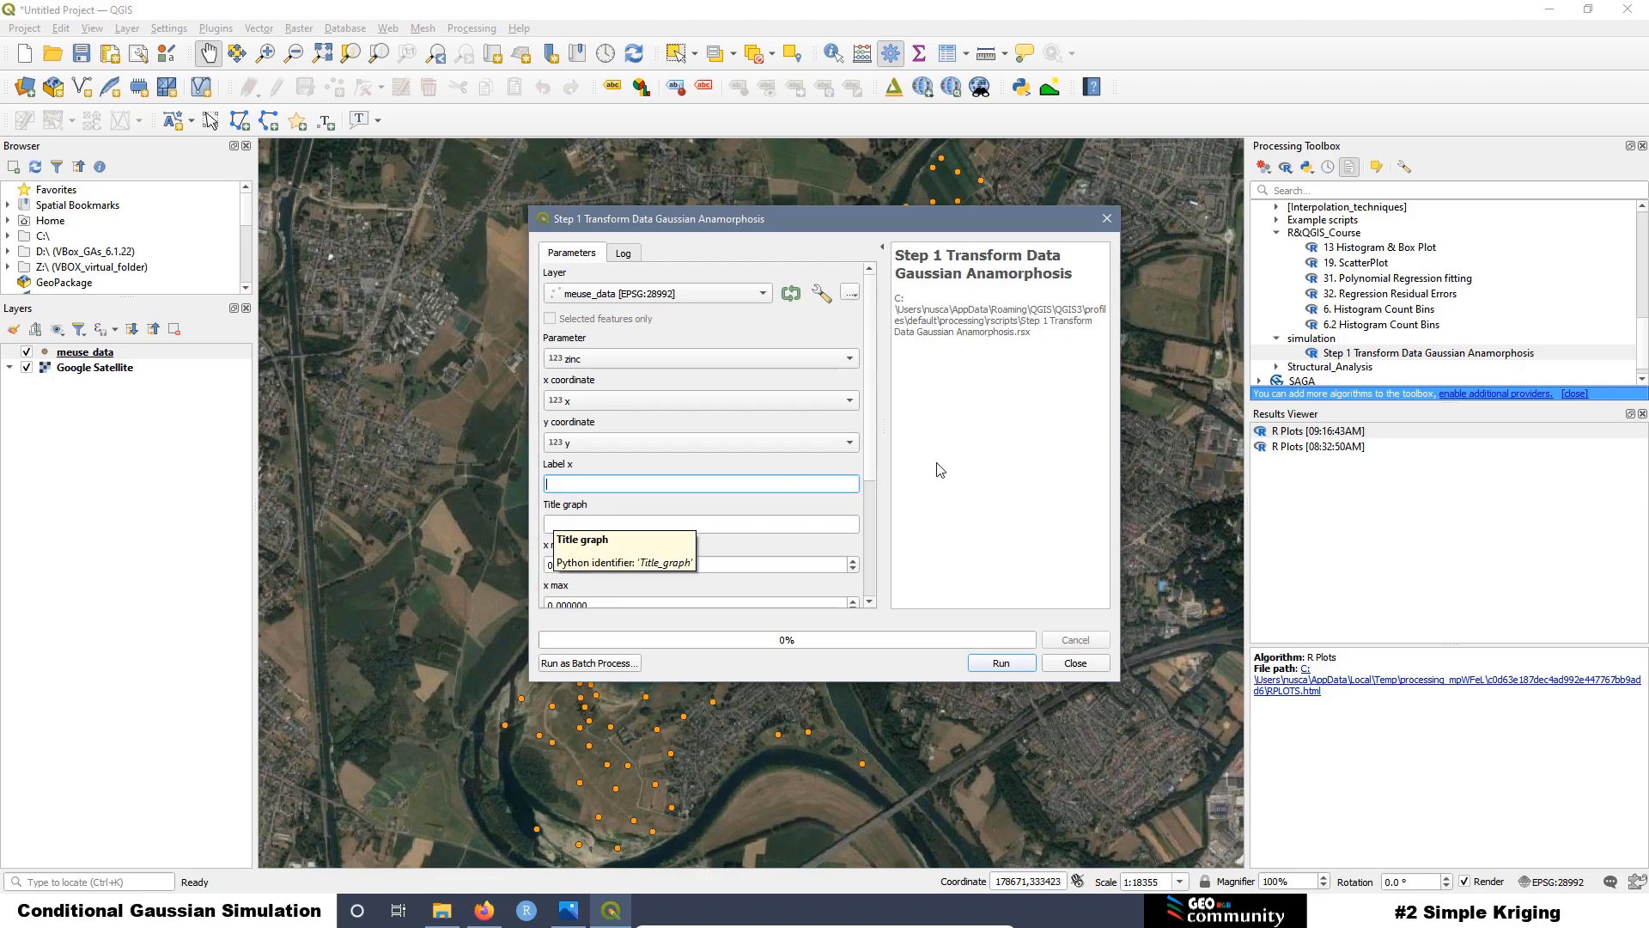
left_click_drag(871, 466, 878, 558)
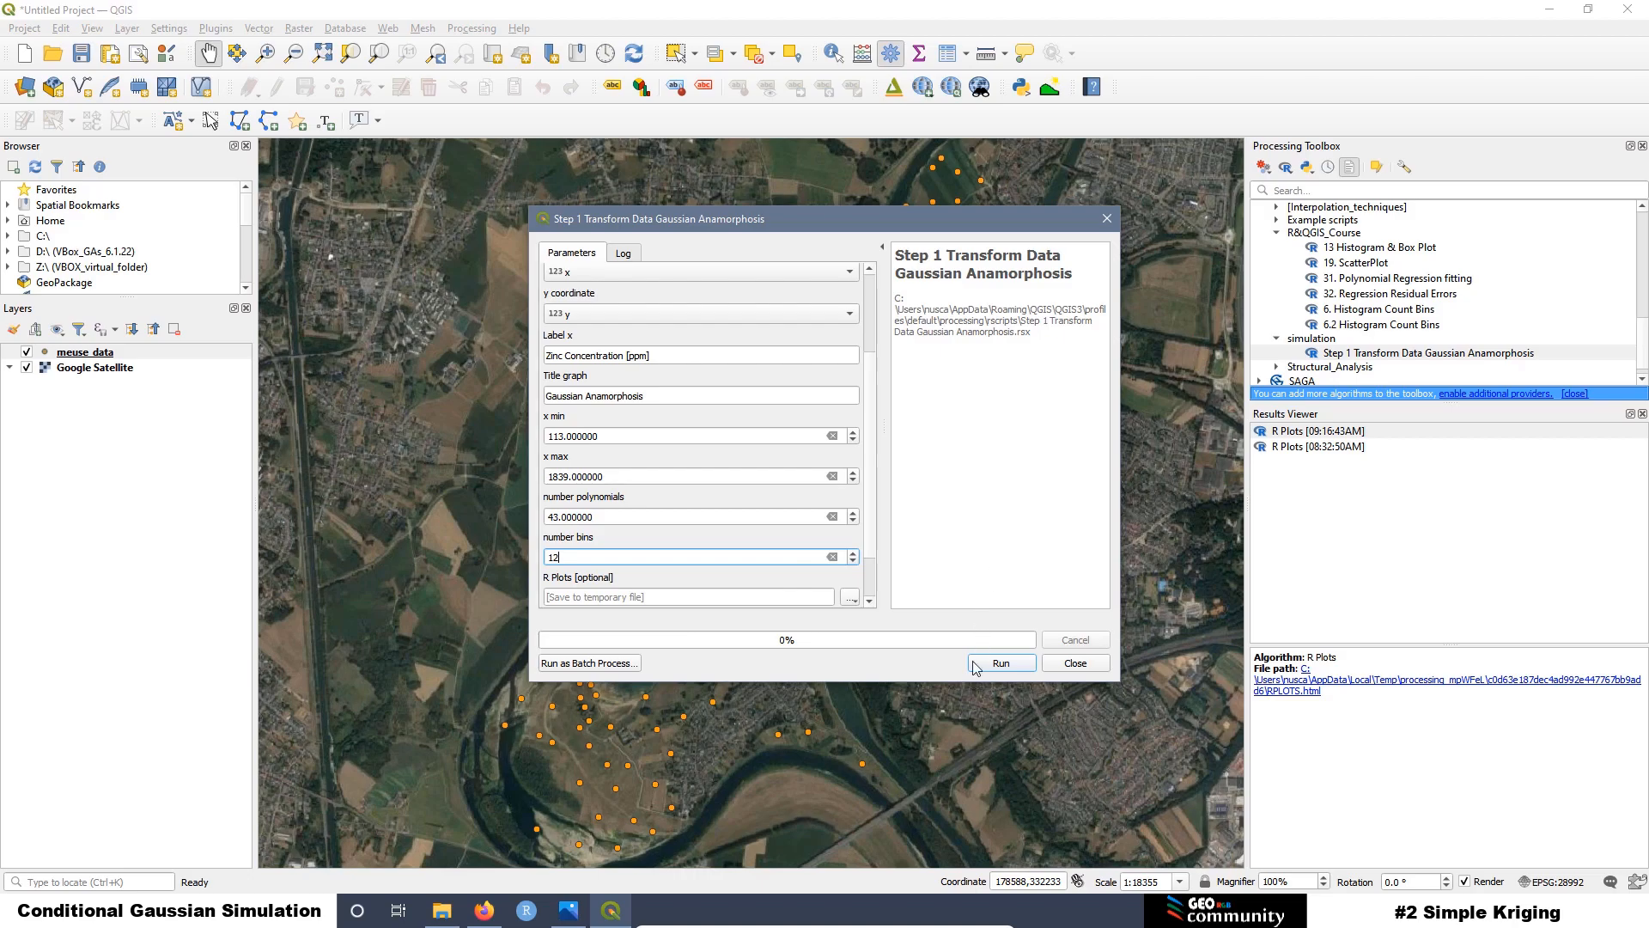
left_click(1001, 668)
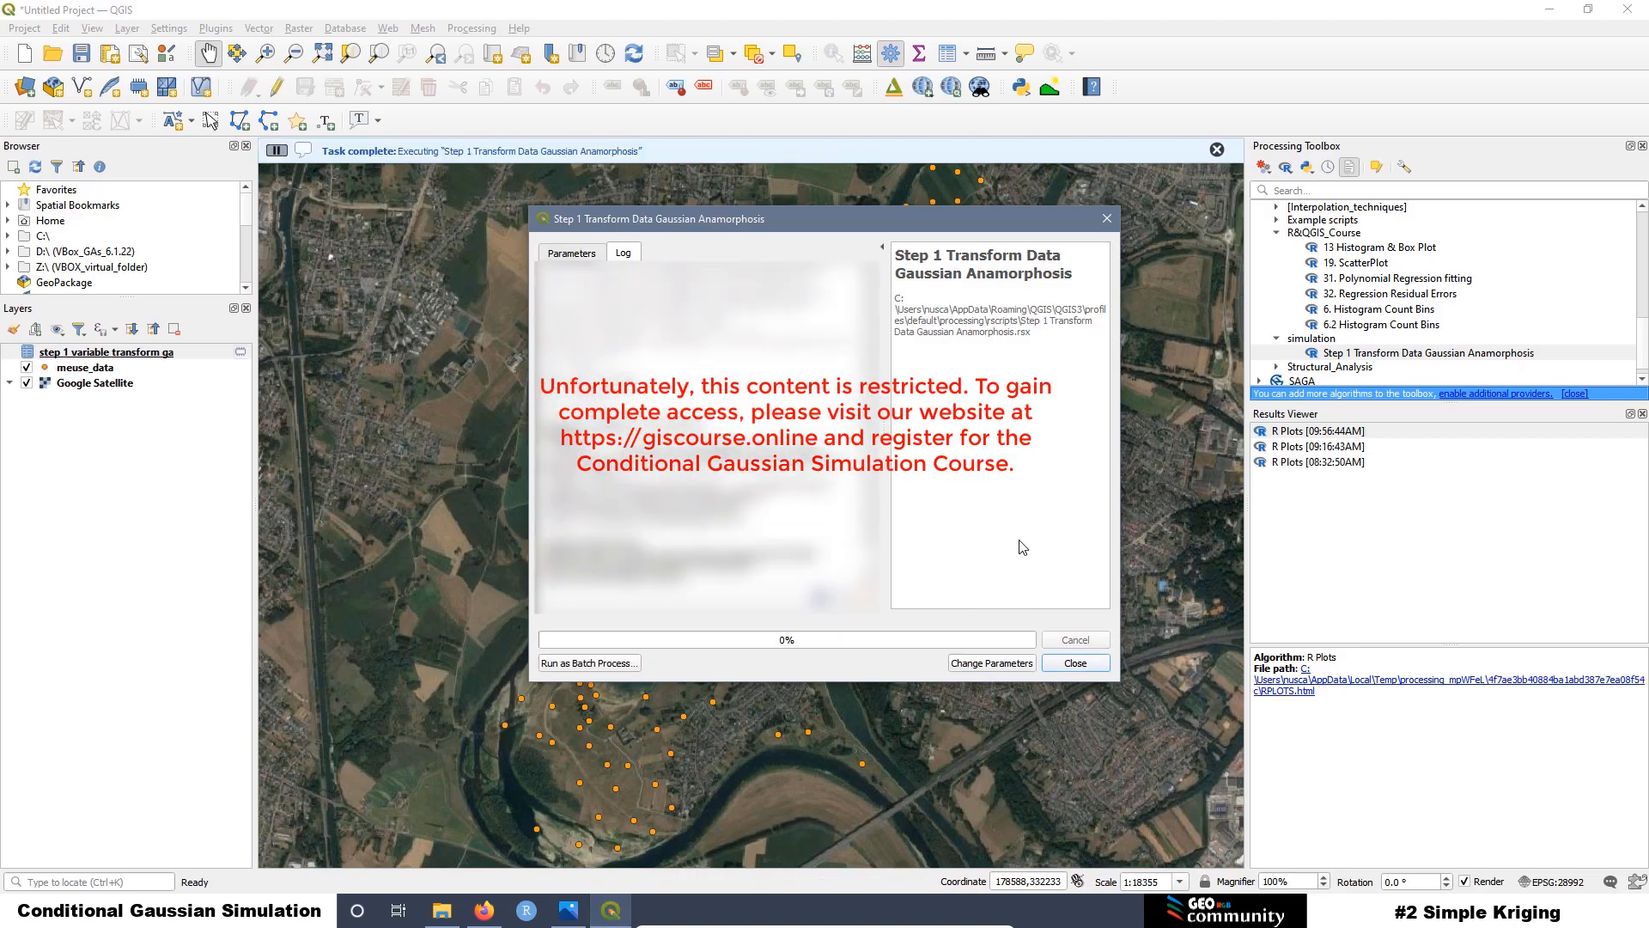
Step: Open the newest R Plots result in the browser and enlarge it to 150% to examine the histograms, density curves and statistics
double_click(1303, 433)
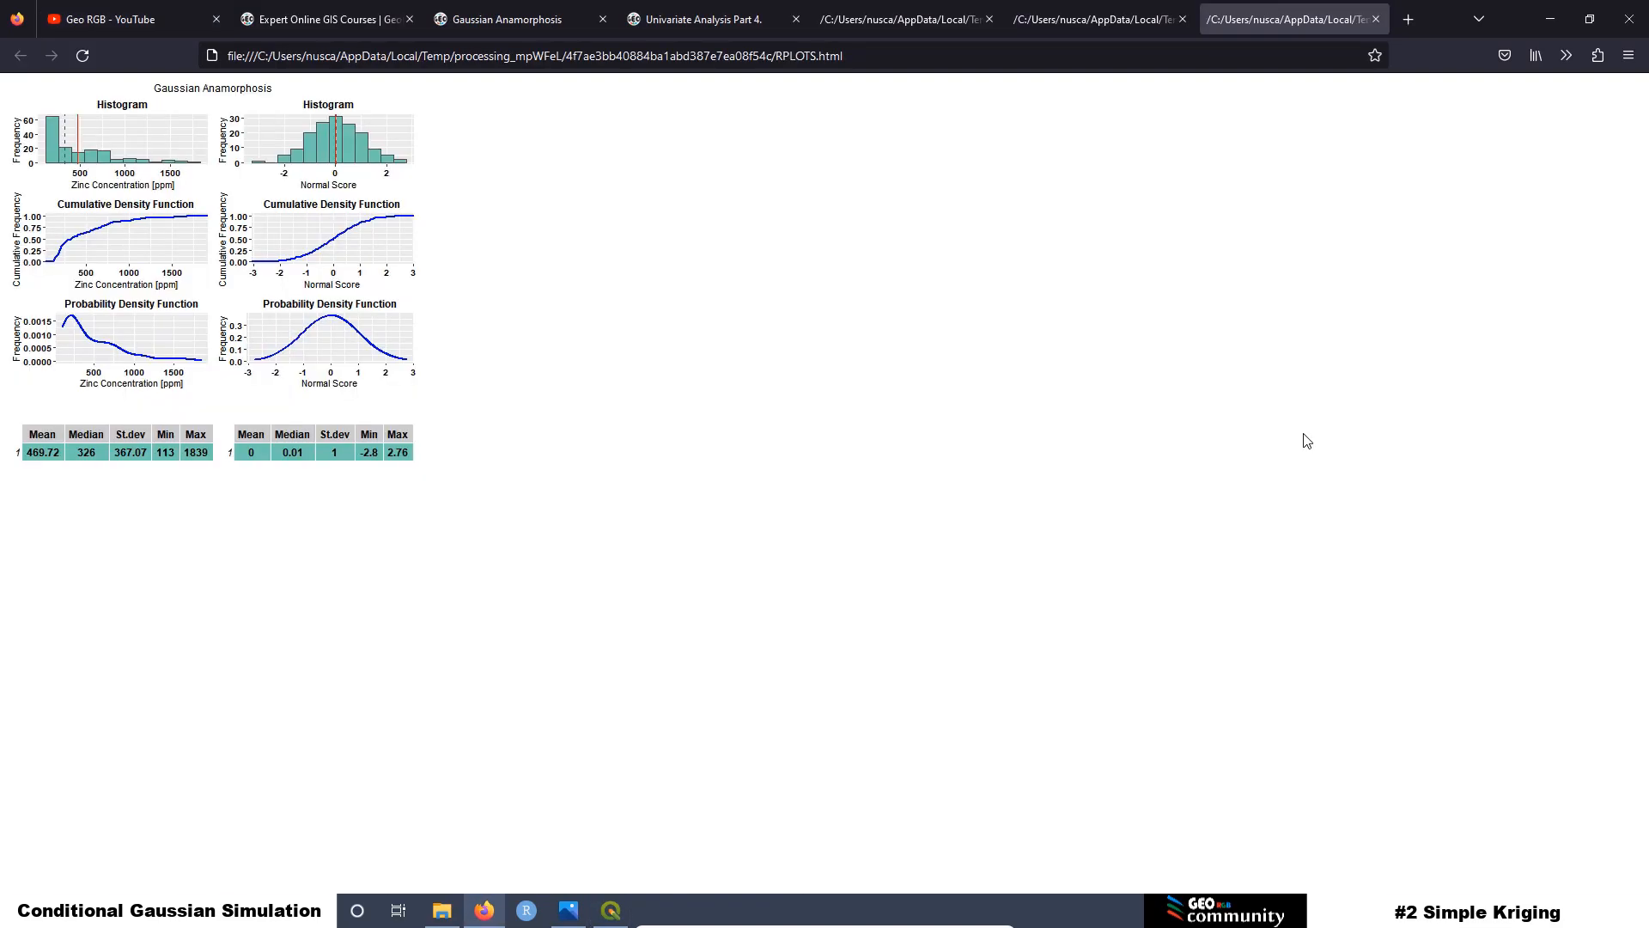
key("ctrl+plus")
key("ctrl+plus")
key("ctrl+plus")
key("ctrl+plus")
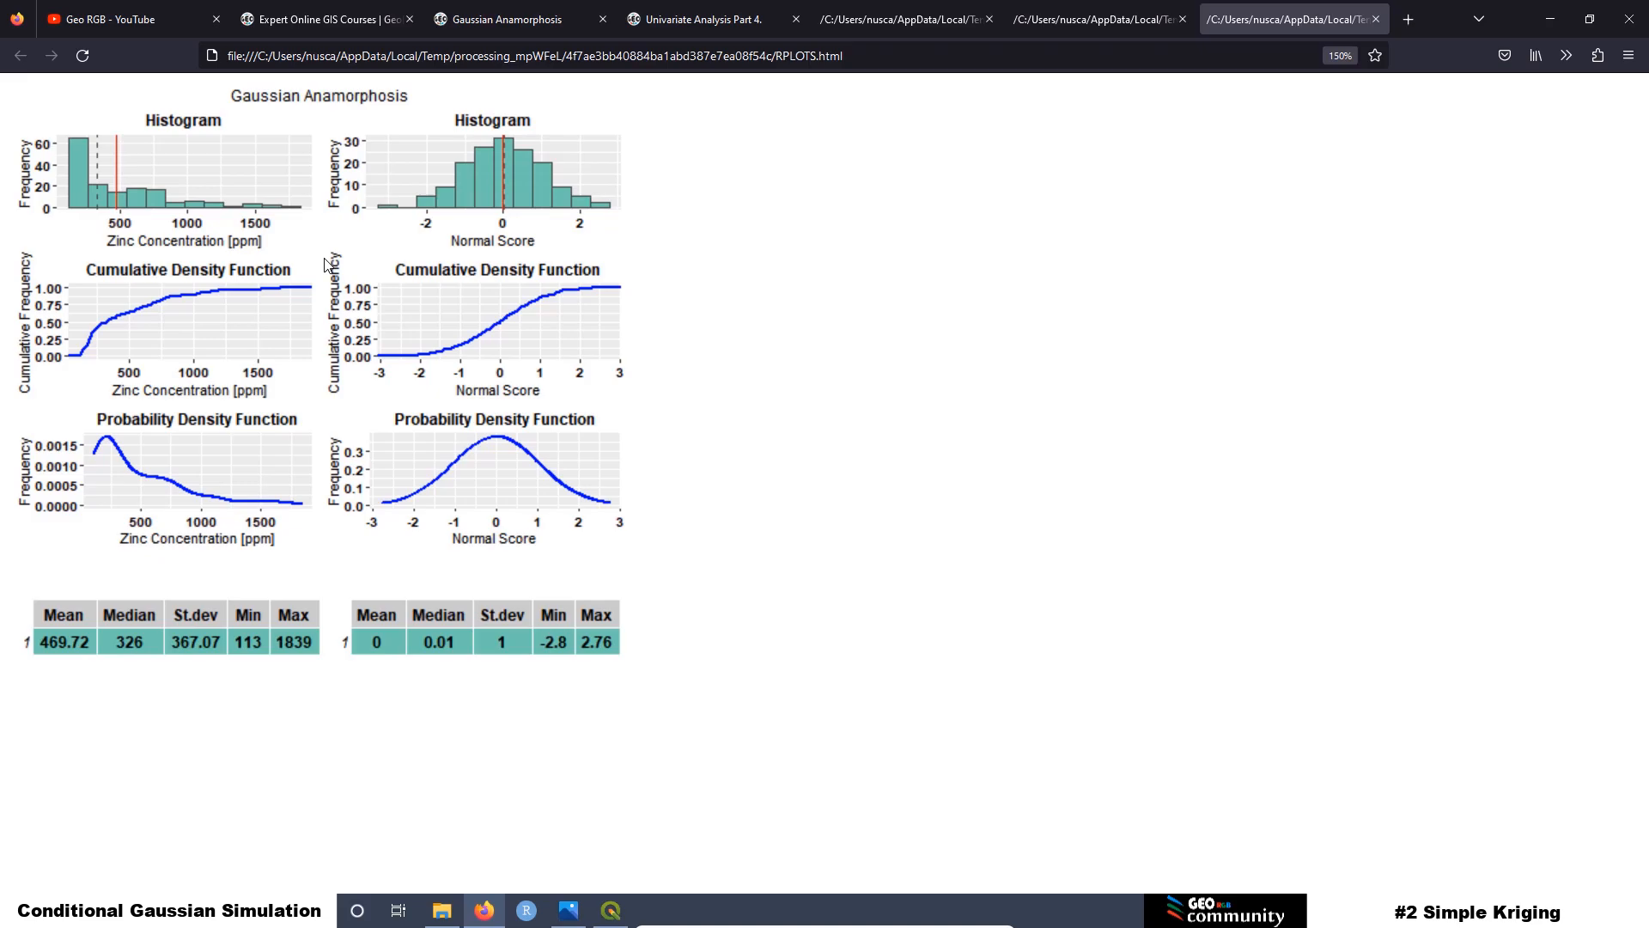
Step: Return to QGIS, keep the step 1 variable transform ga output as a temporary file and close the transform dialog
left_click(615, 914)
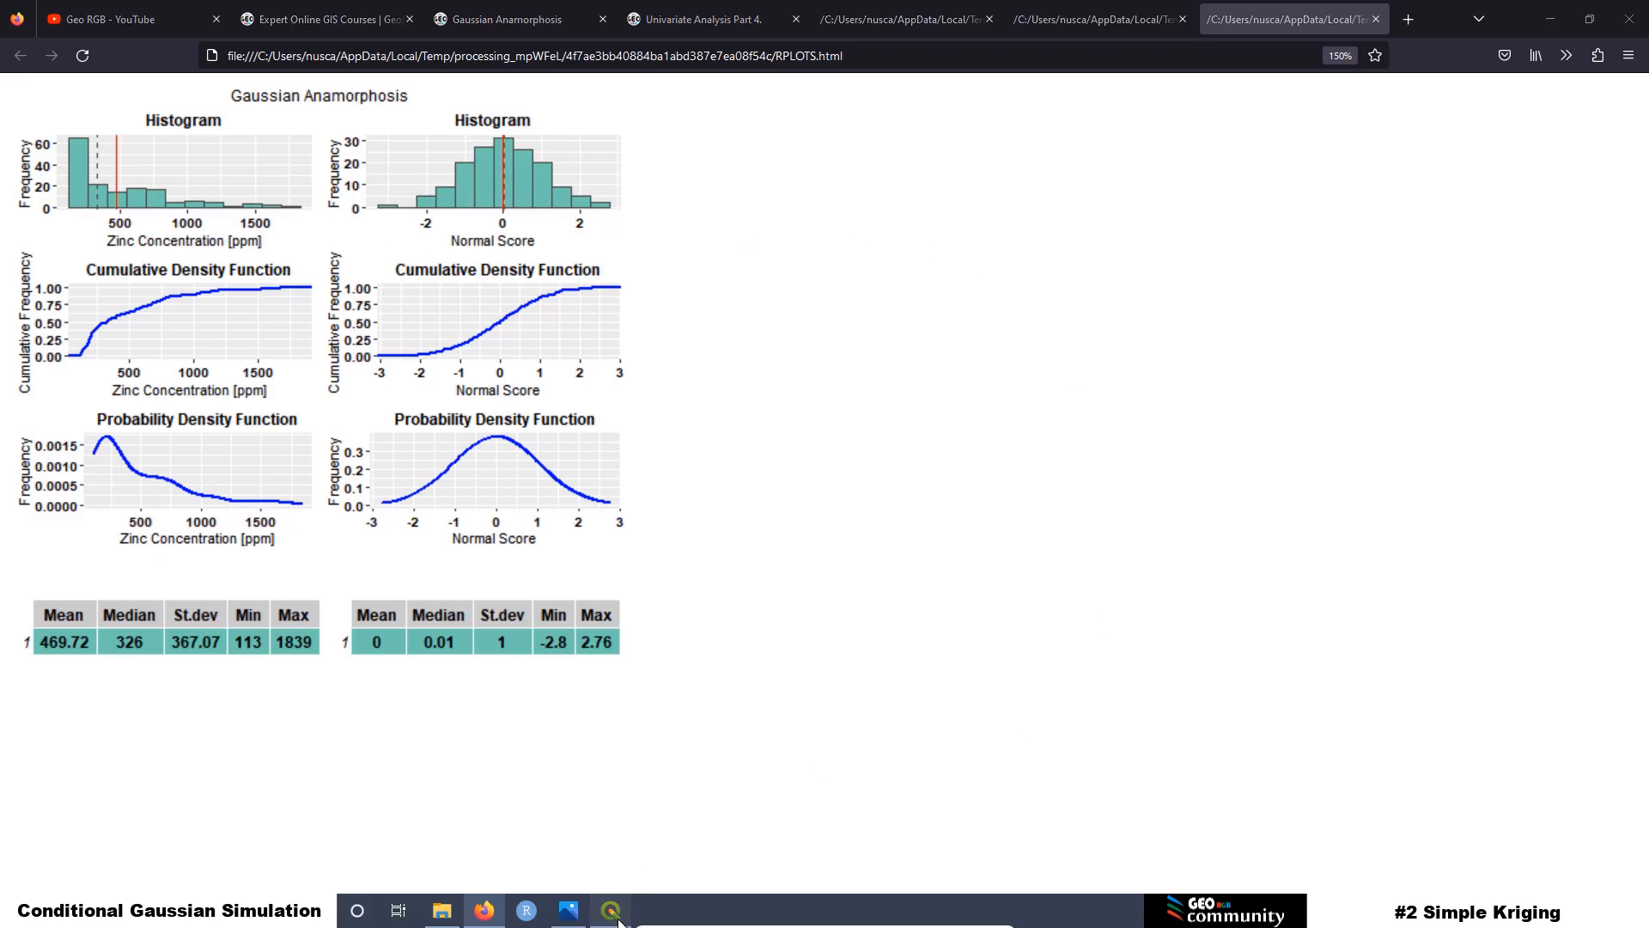
scroll(653, 284, "down", 5)
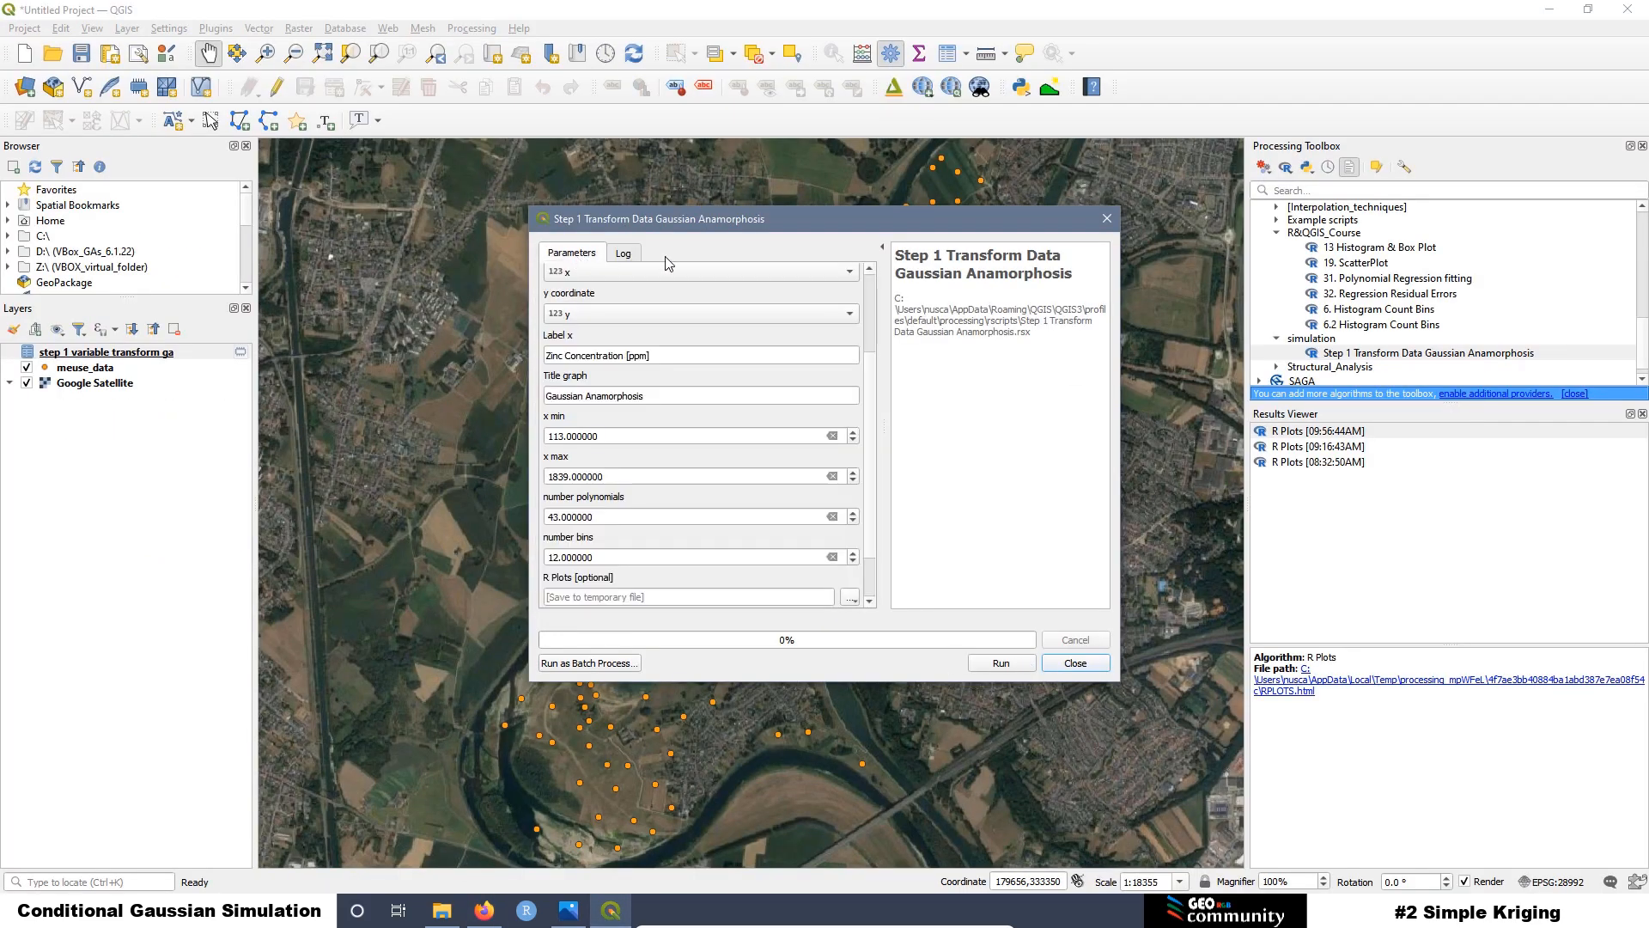
scroll(872, 532, "down", 2)
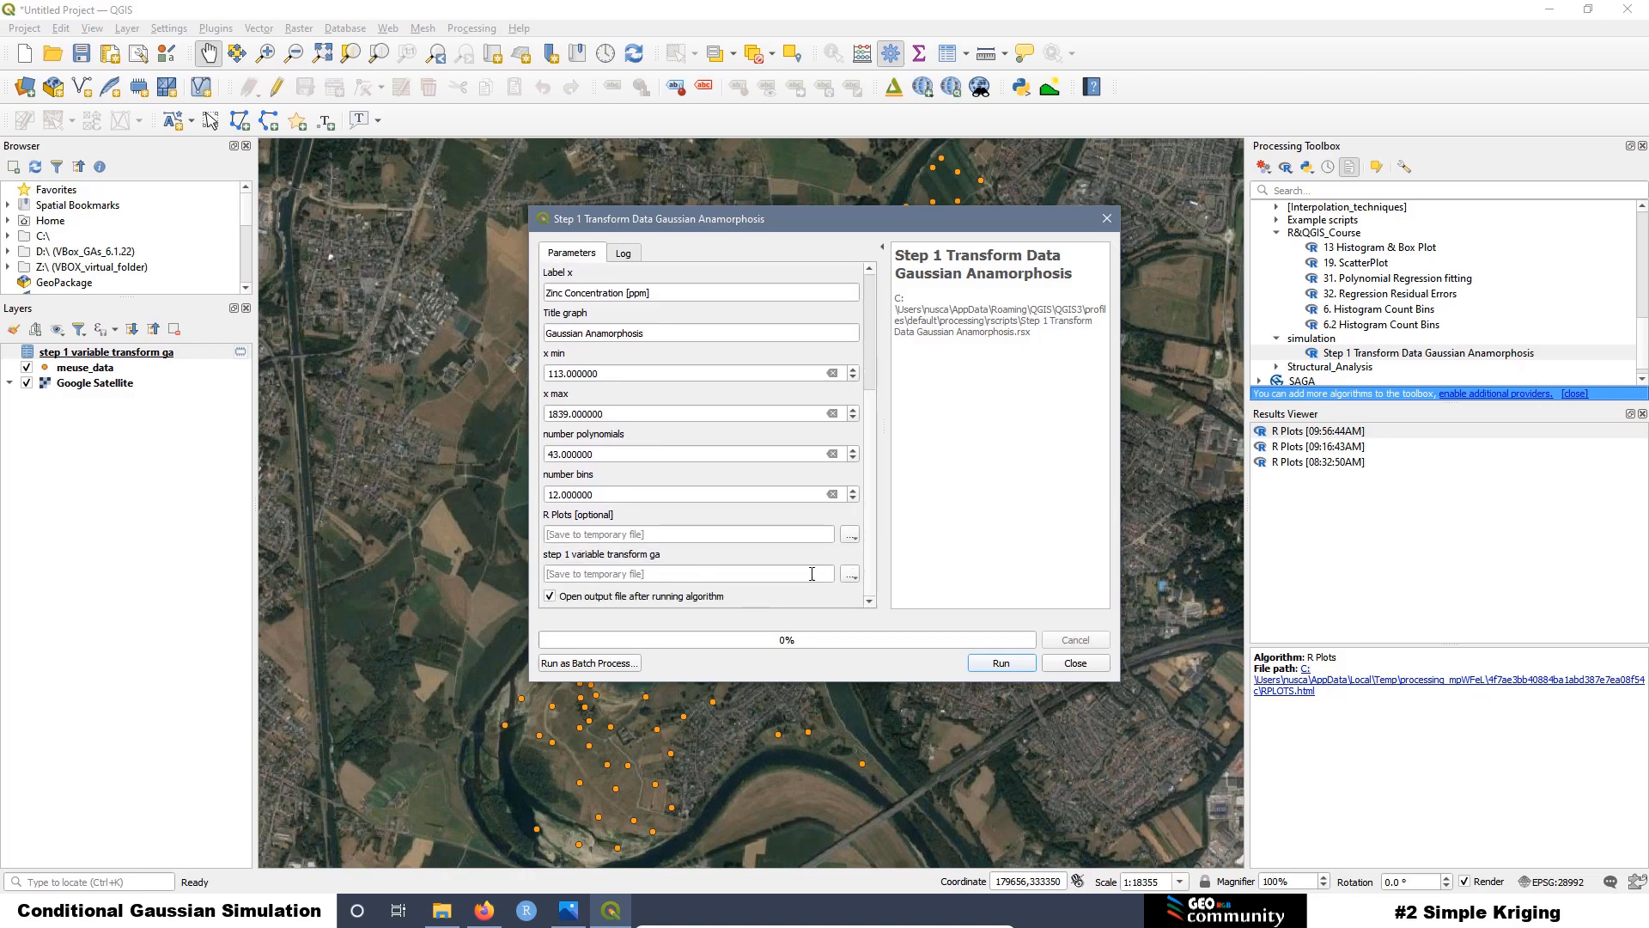
left_click(851, 573)
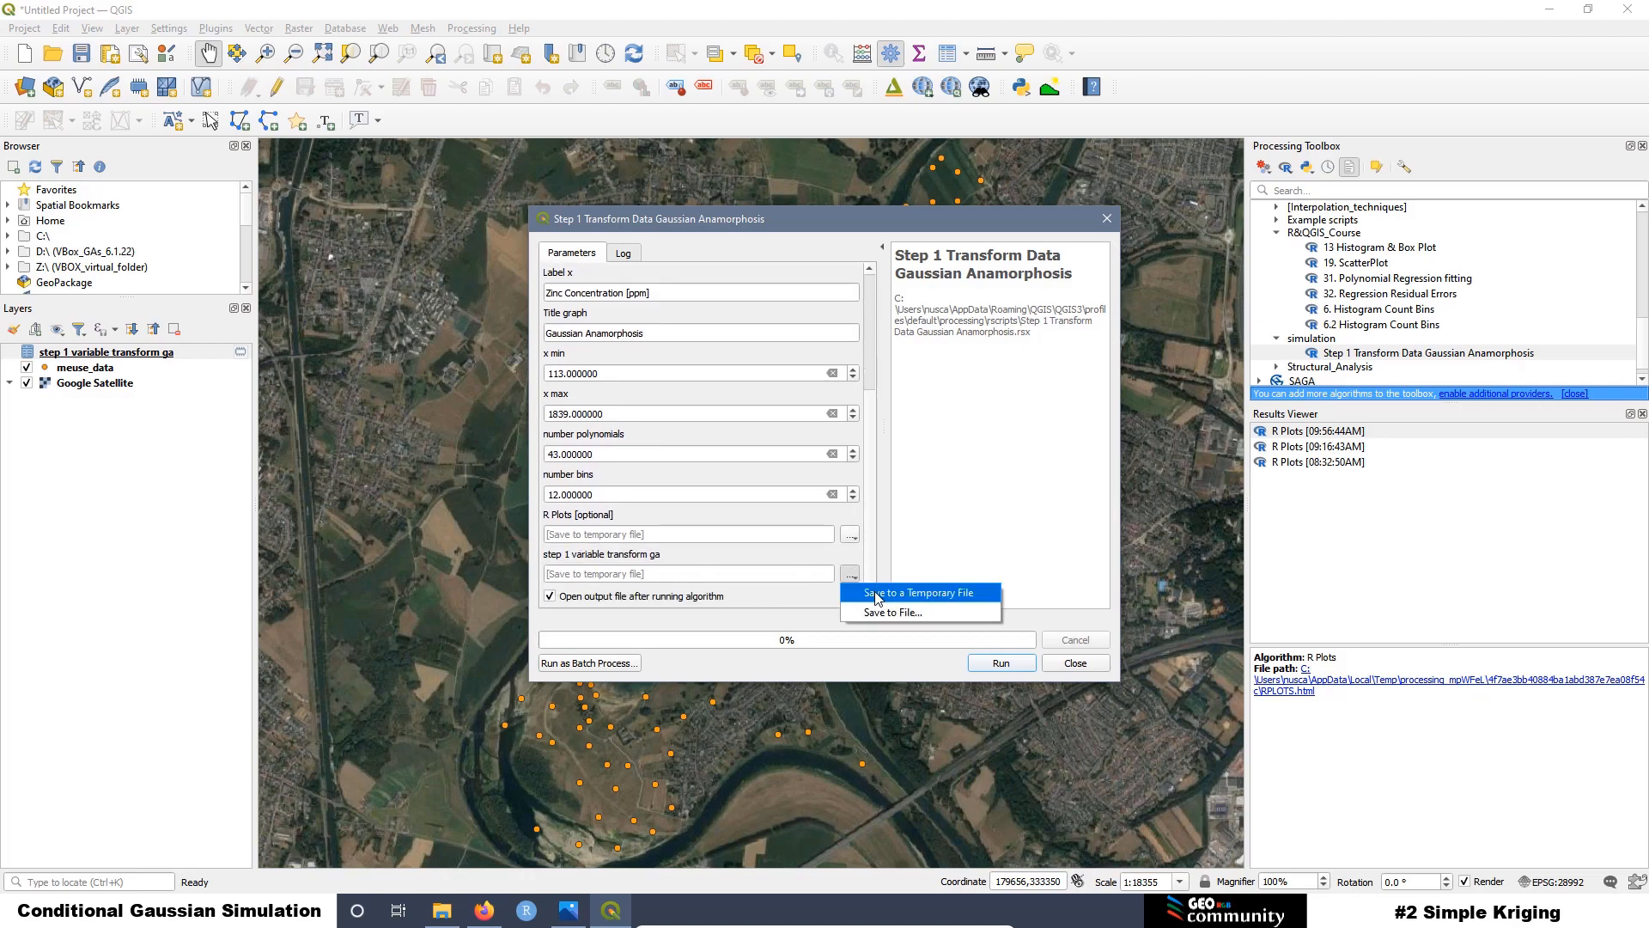
left_click(877, 594)
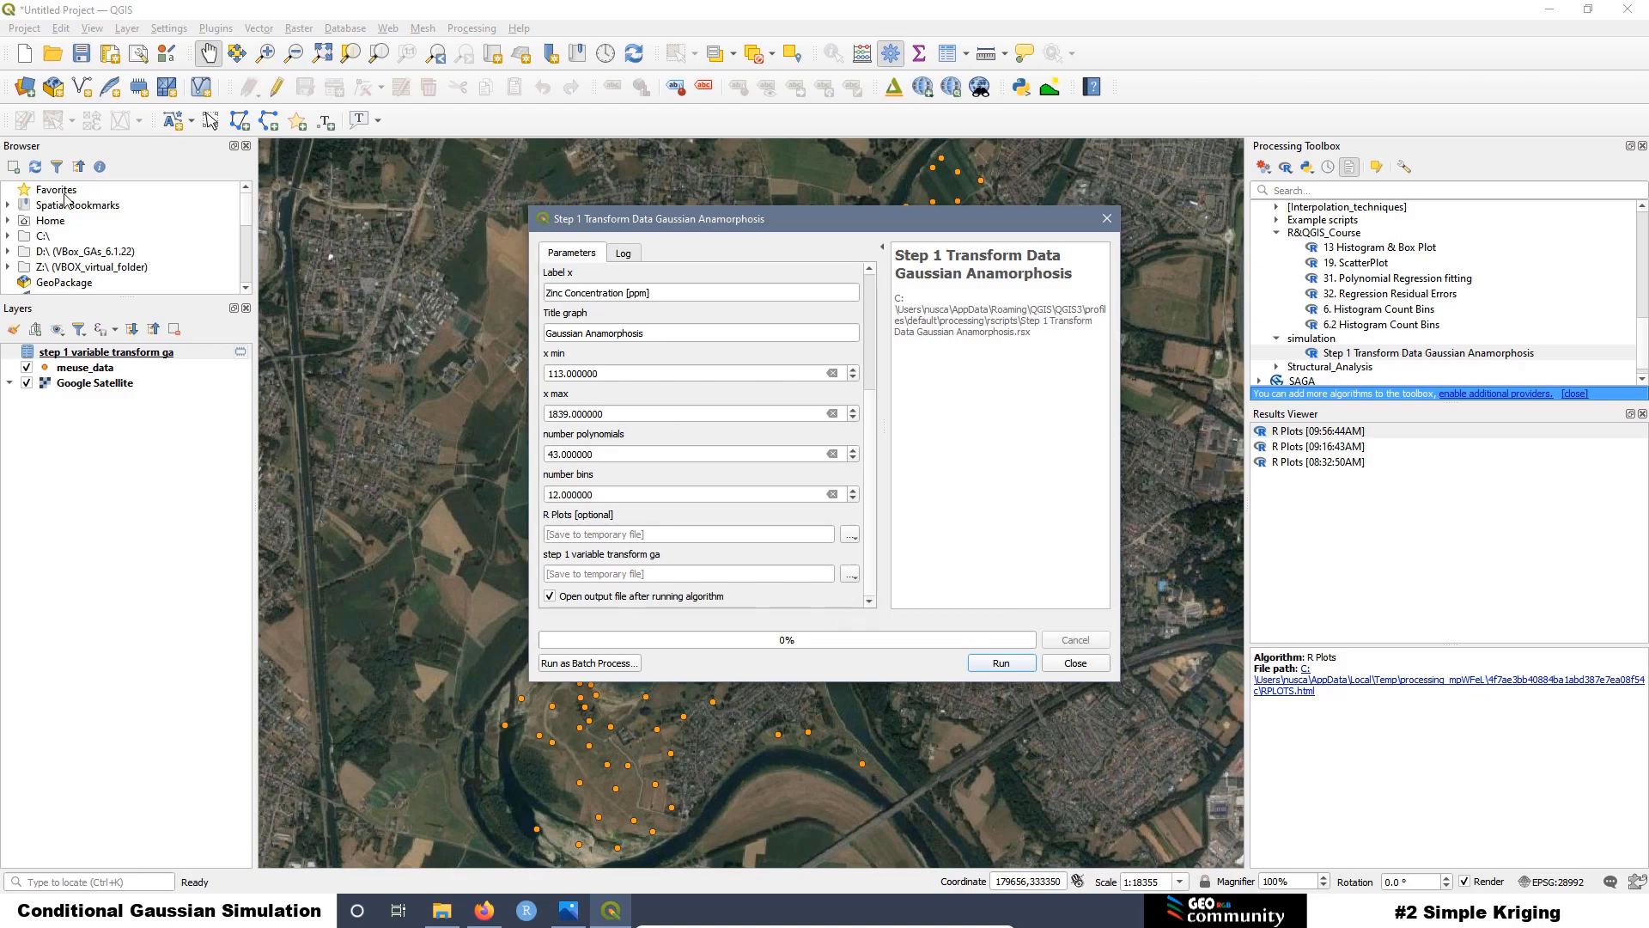
left_click(1107, 219)
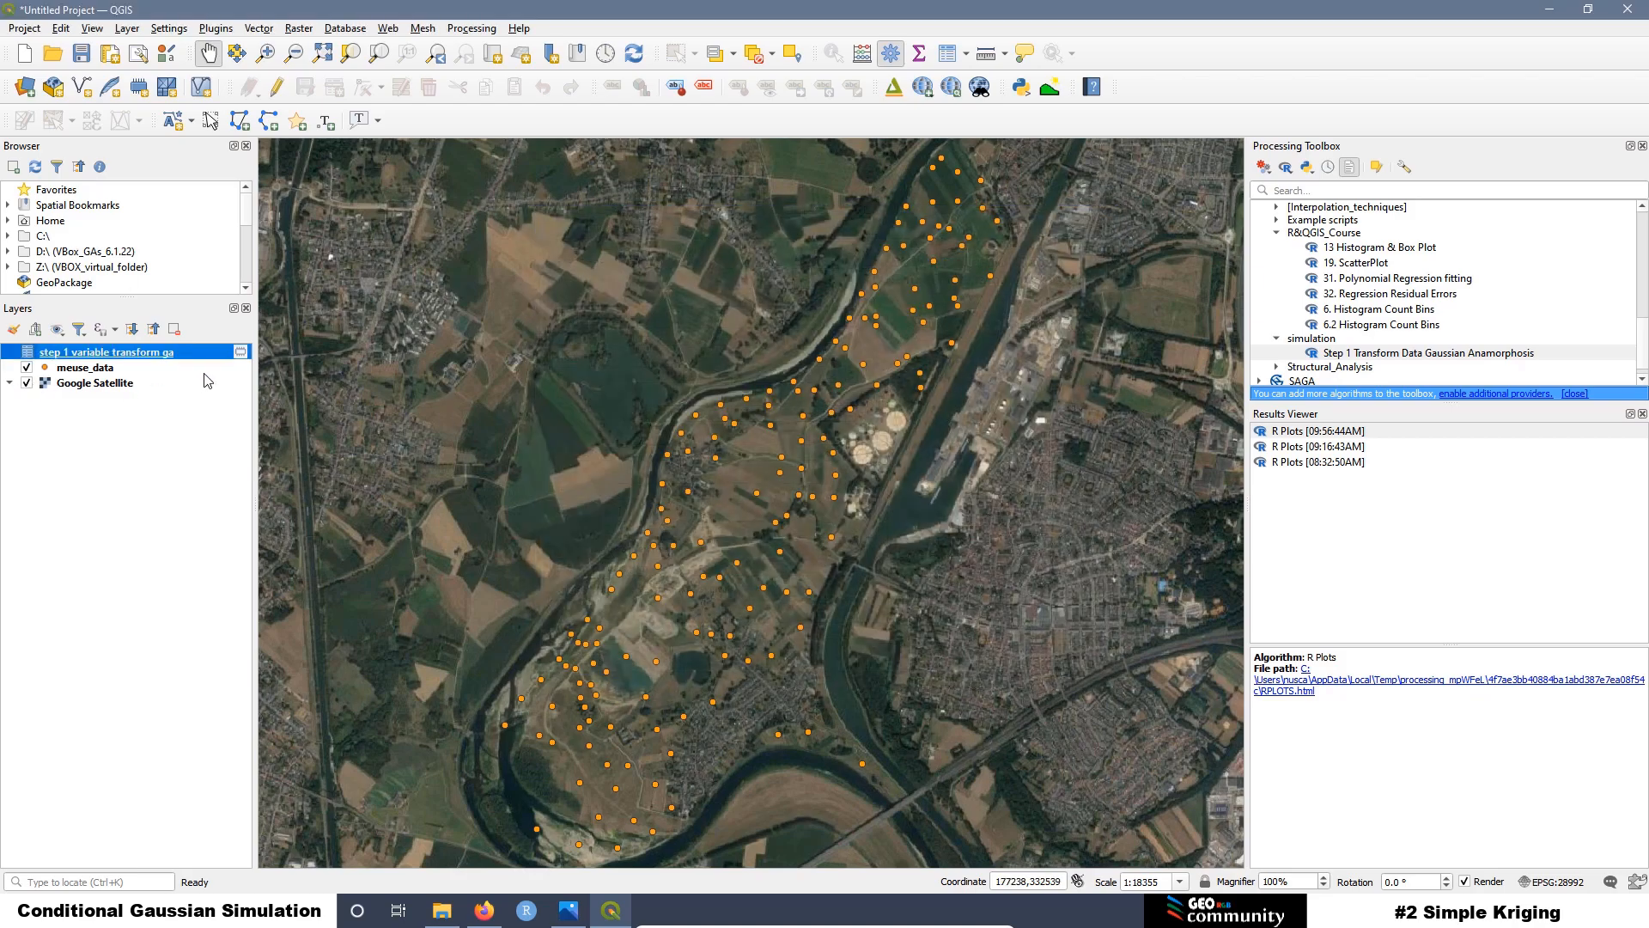
Step: Open the attribute table of the step 1 variable transform ga layer, sort it by zinc and examine the transformed values
right_click(109, 354)
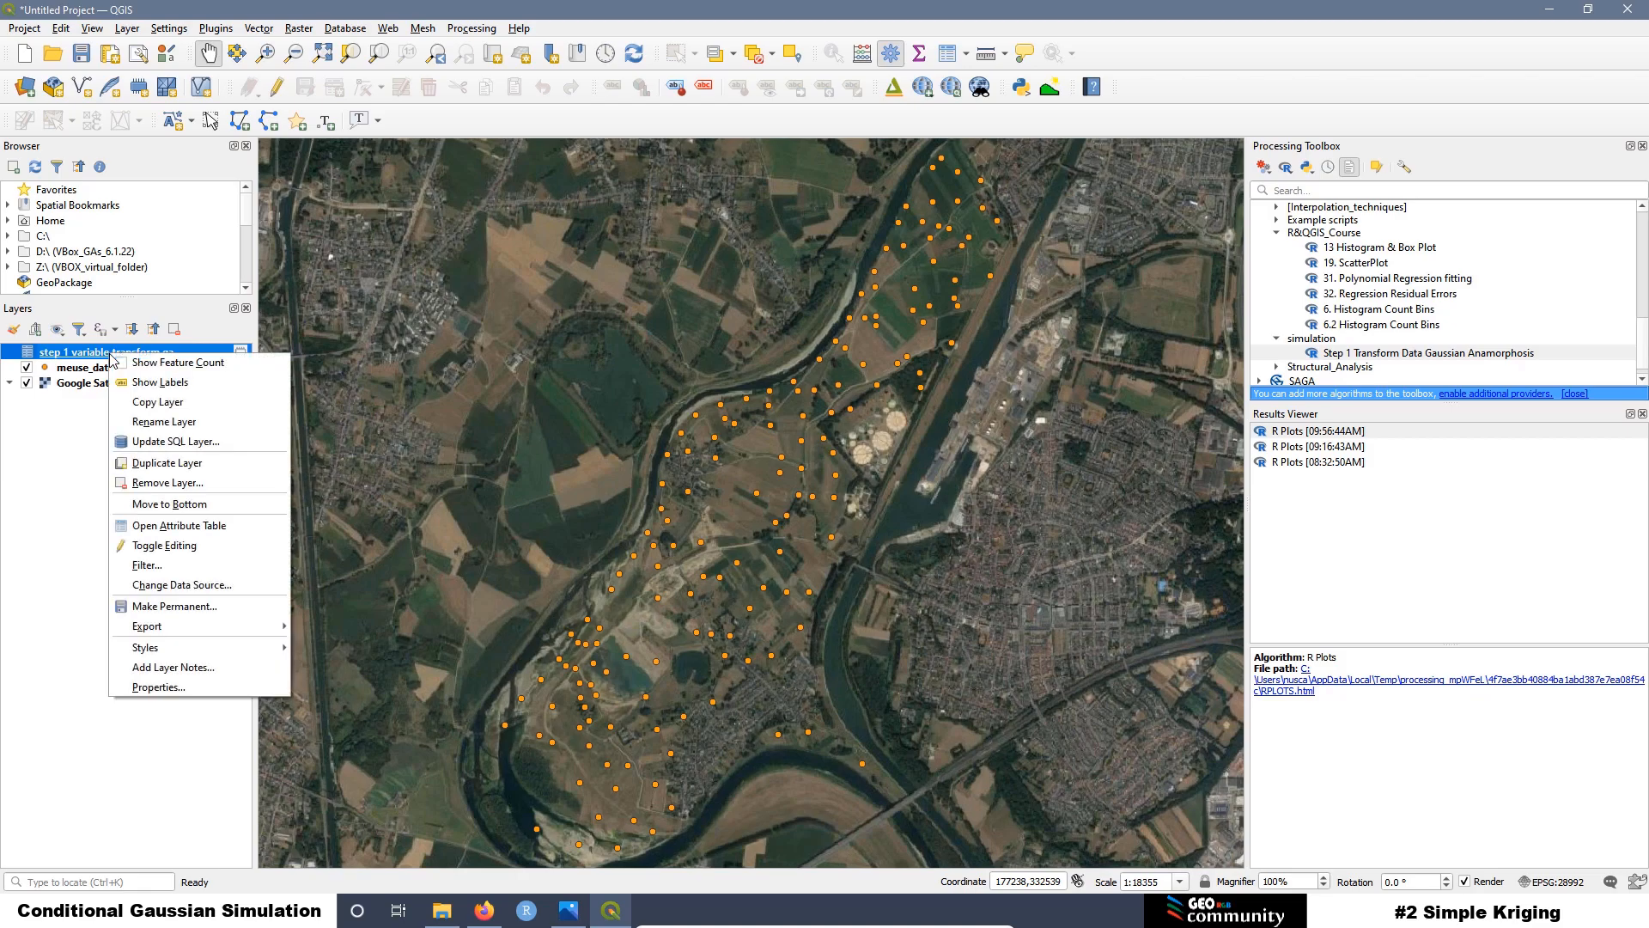
left_click(163, 526)
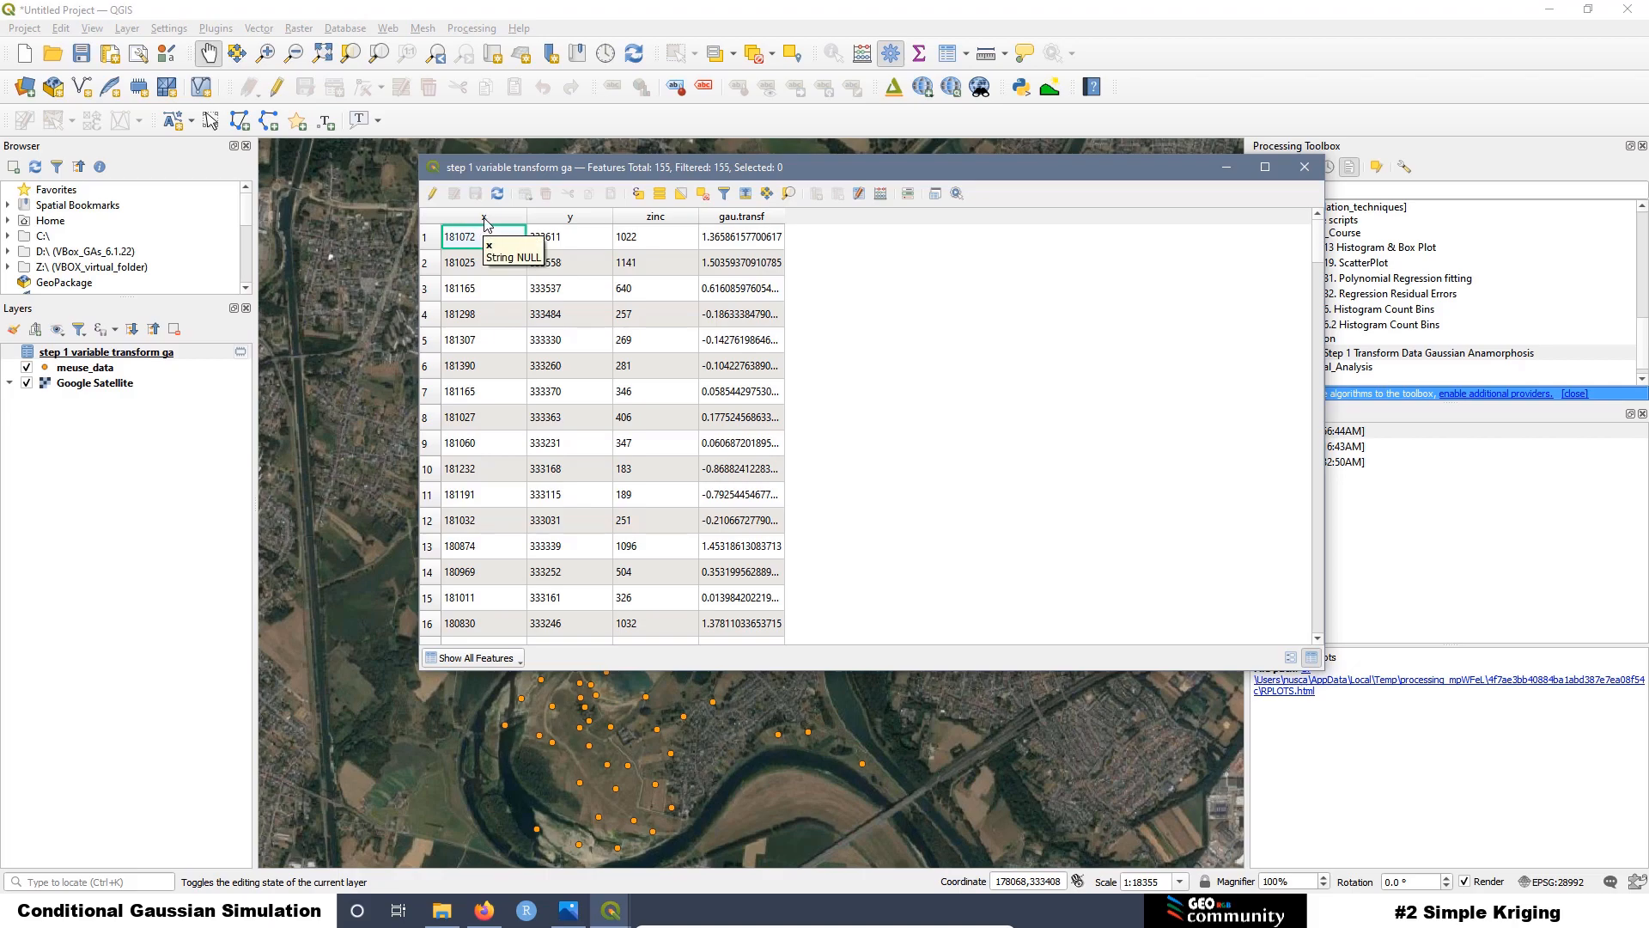
left_click(653, 221)
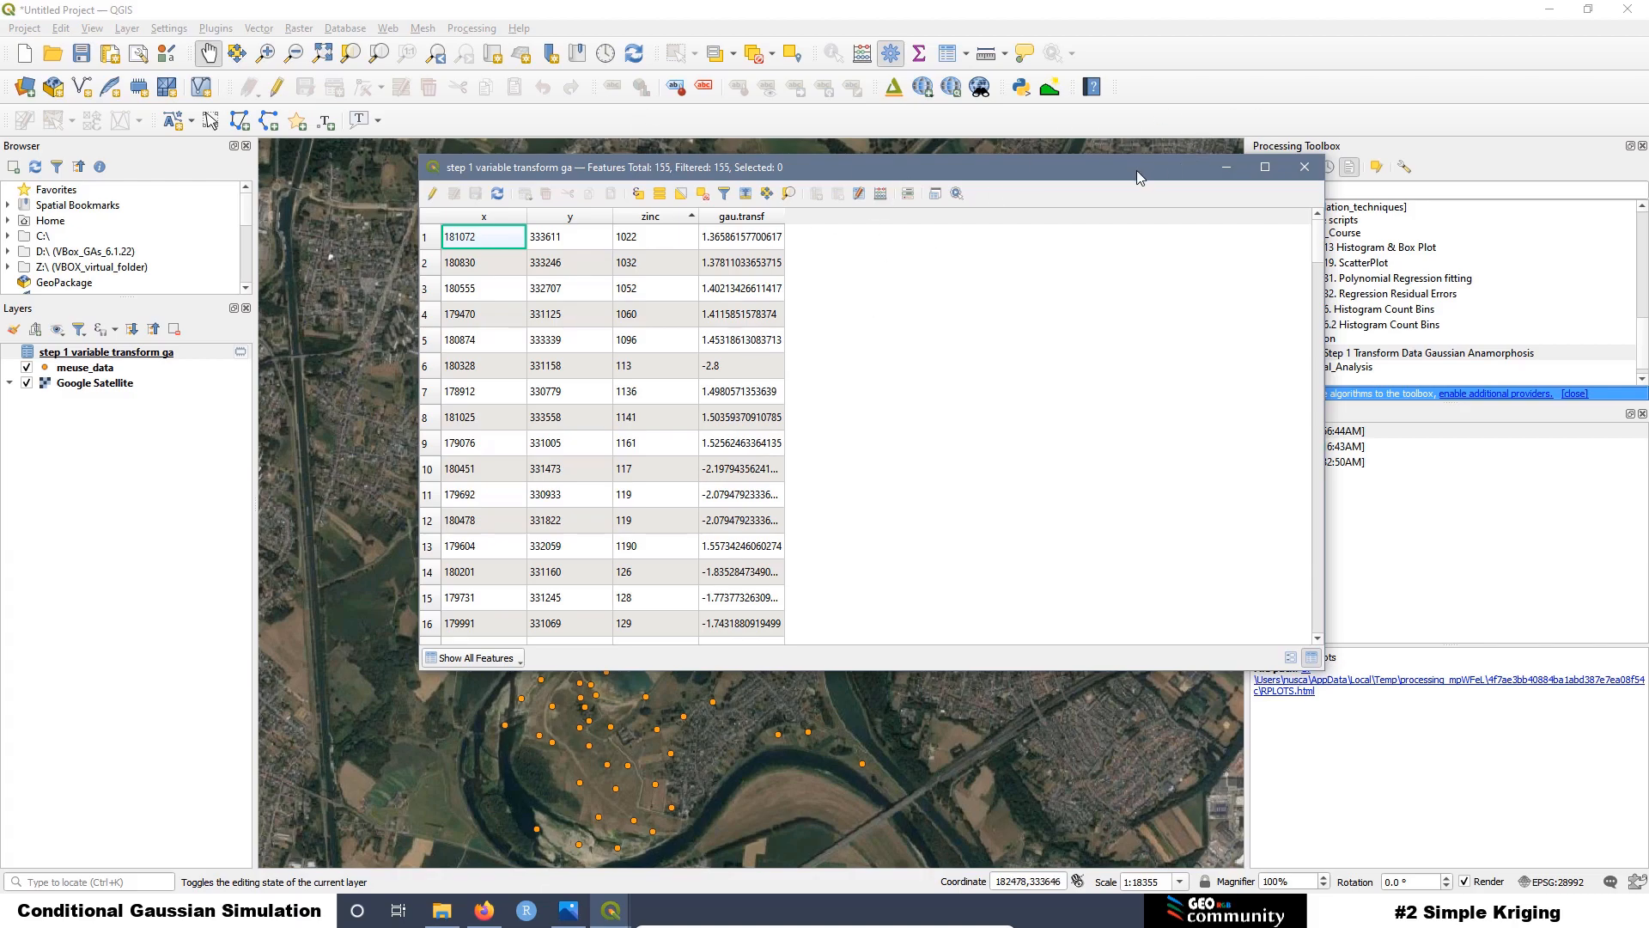
left_click_drag(1137, 170, 870, 135)
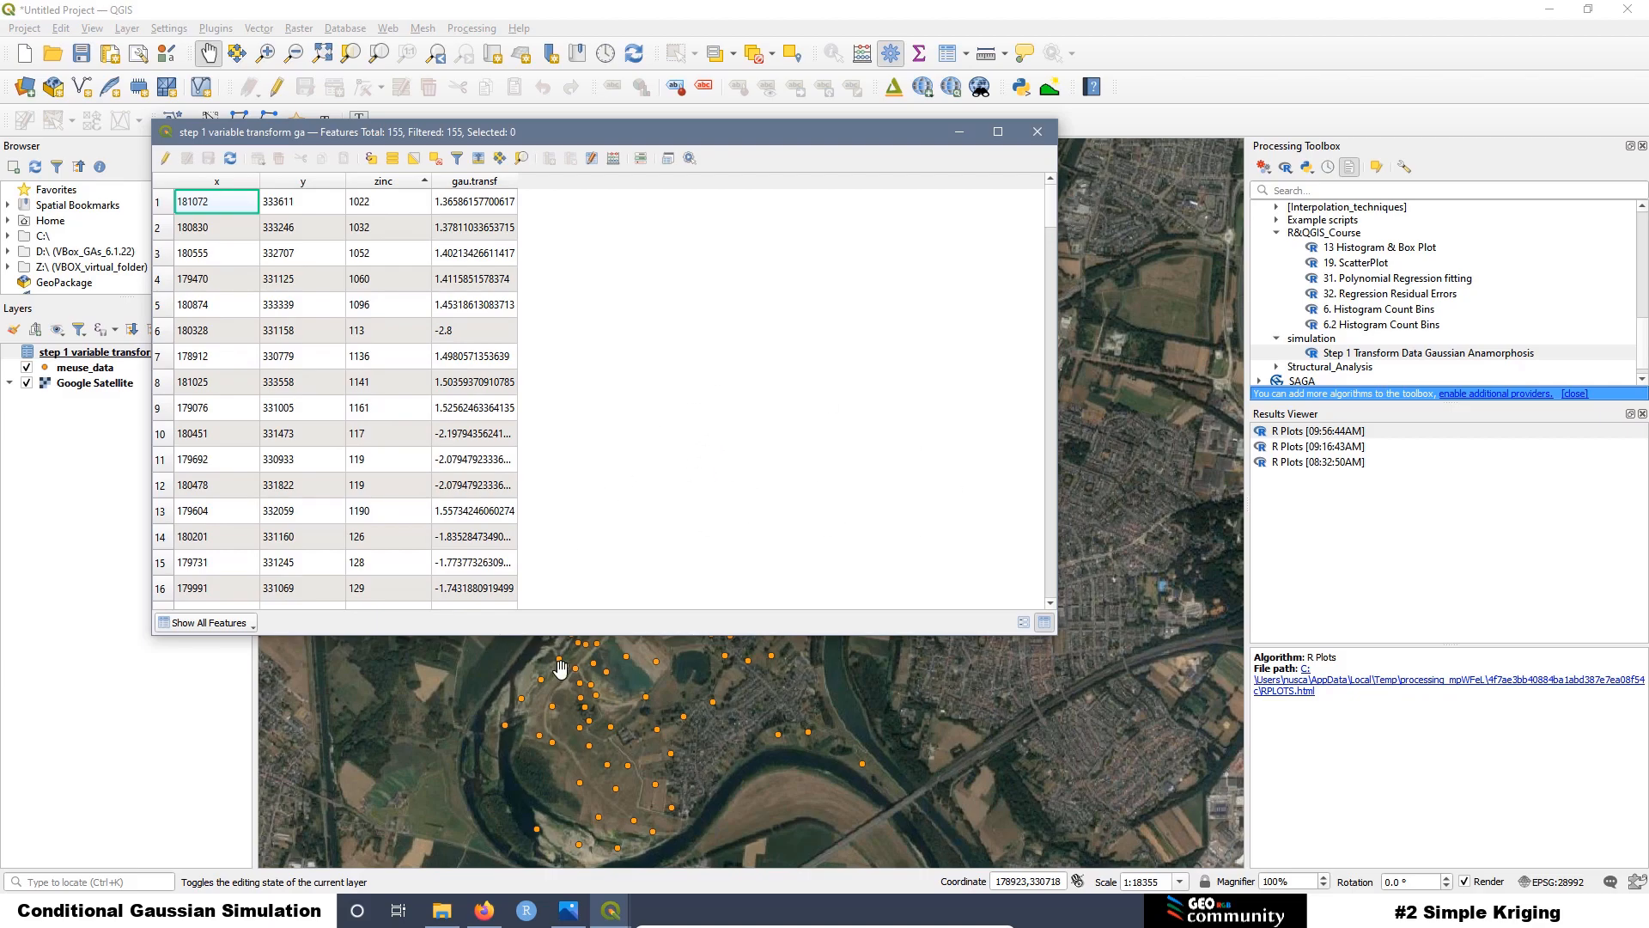
Step: Open Step_1.csv from the Gaussian Anamorphosis folder as comma-separated text in OpenOffice Calc, examine its columns and close the spreadsheet
left_click(445, 917)
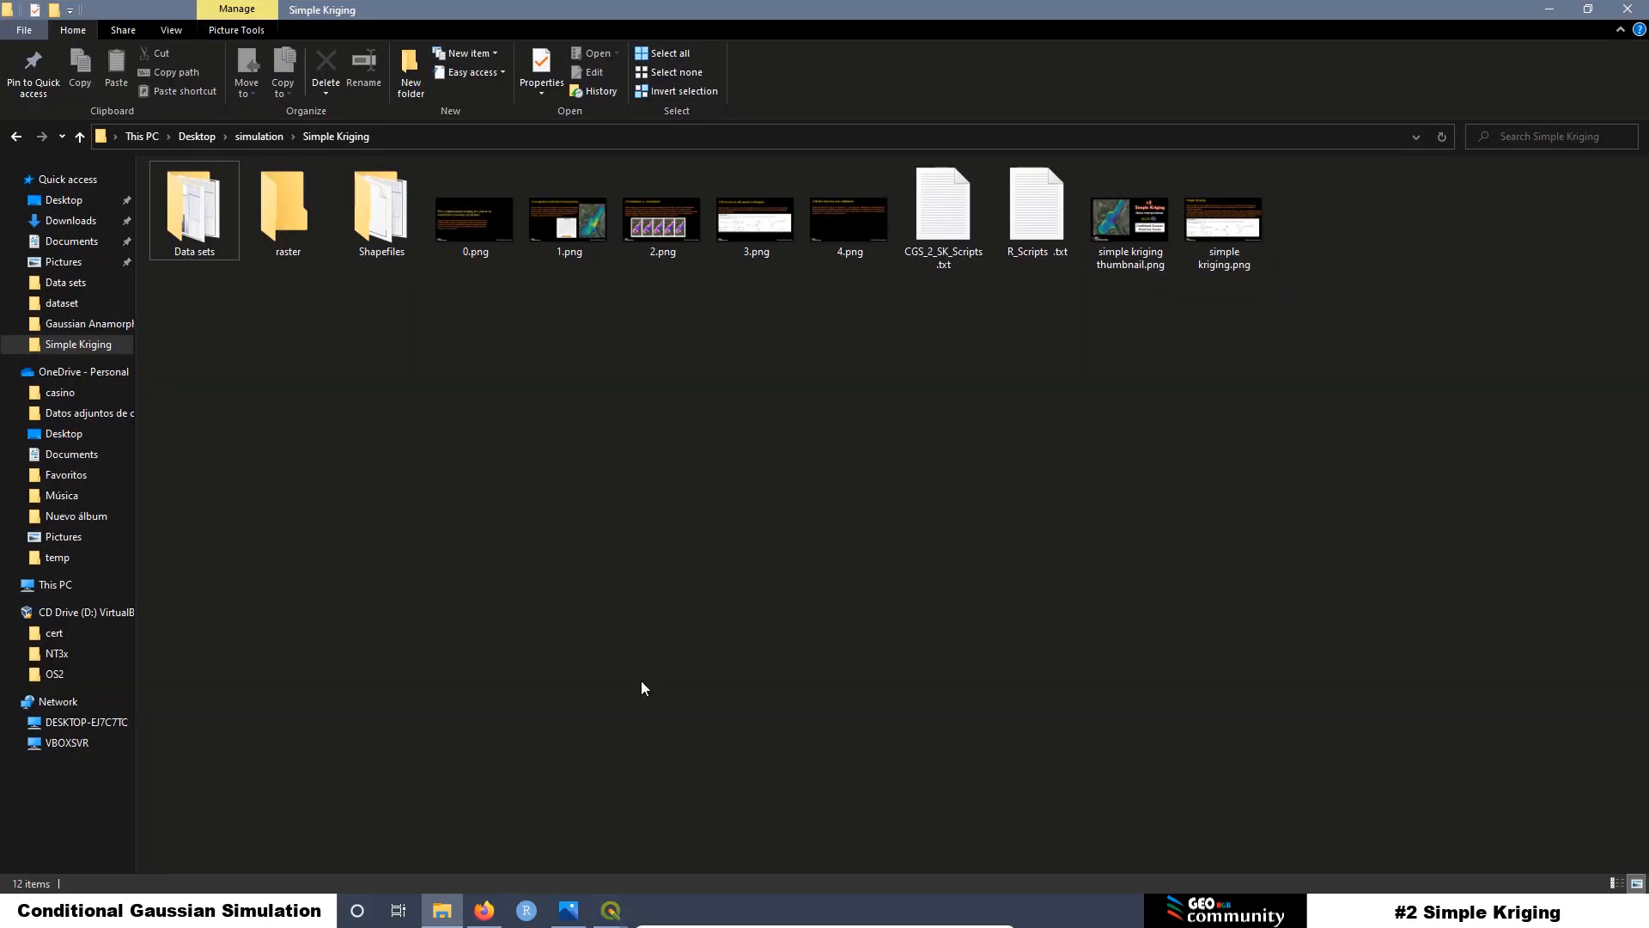
left_click(82, 324)
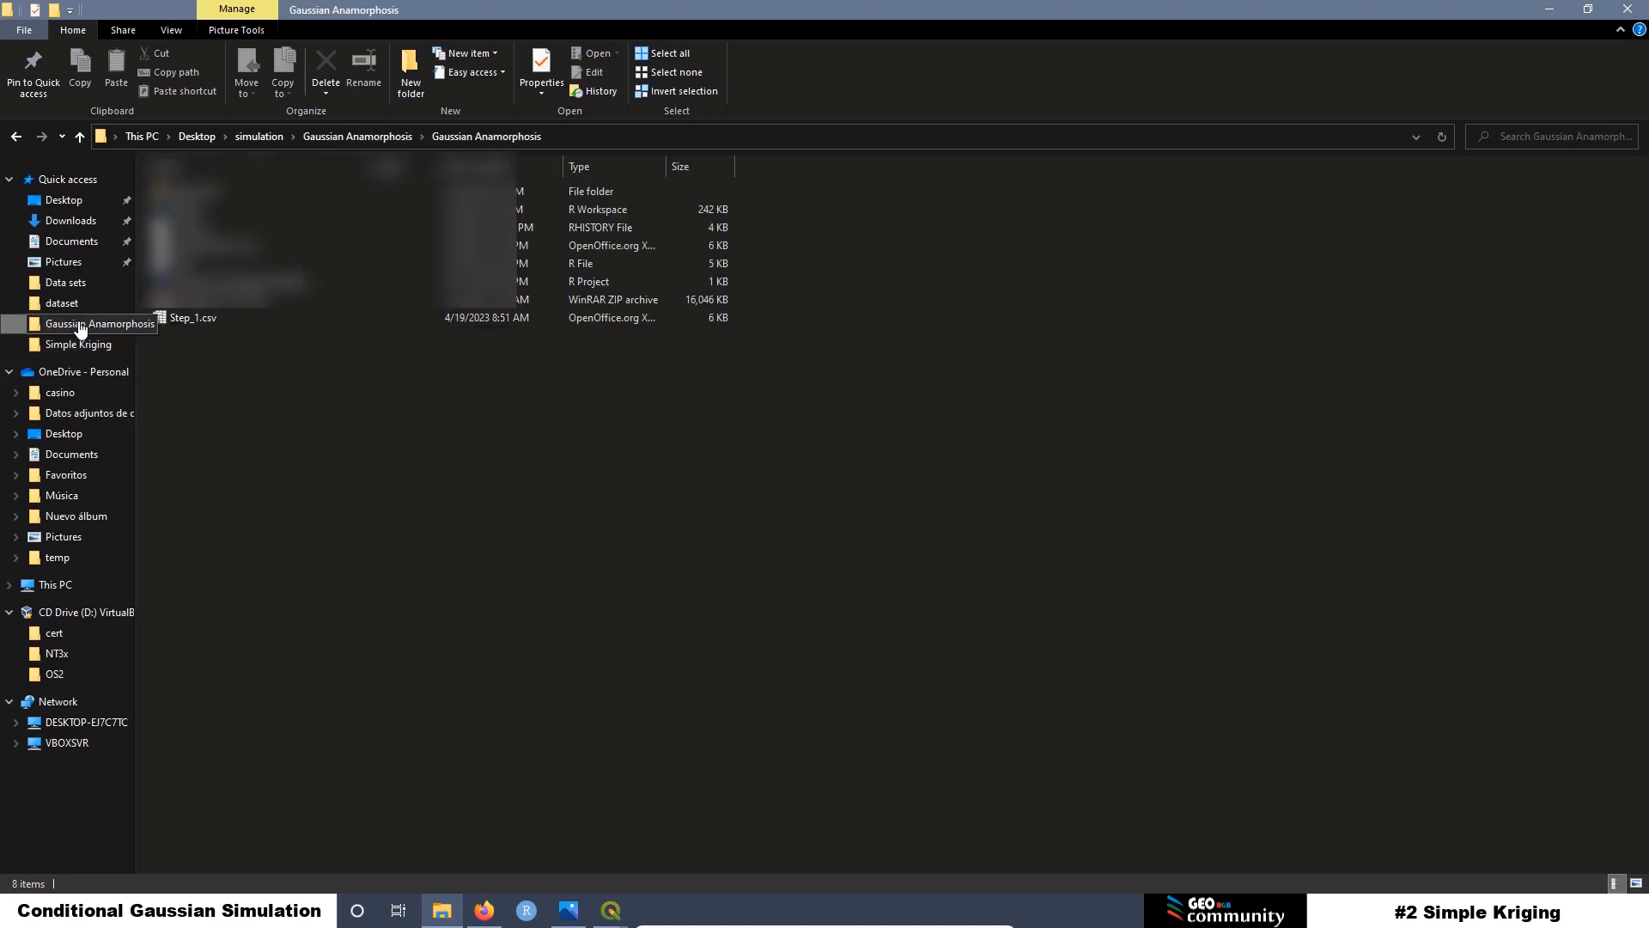
double_click(206, 321)
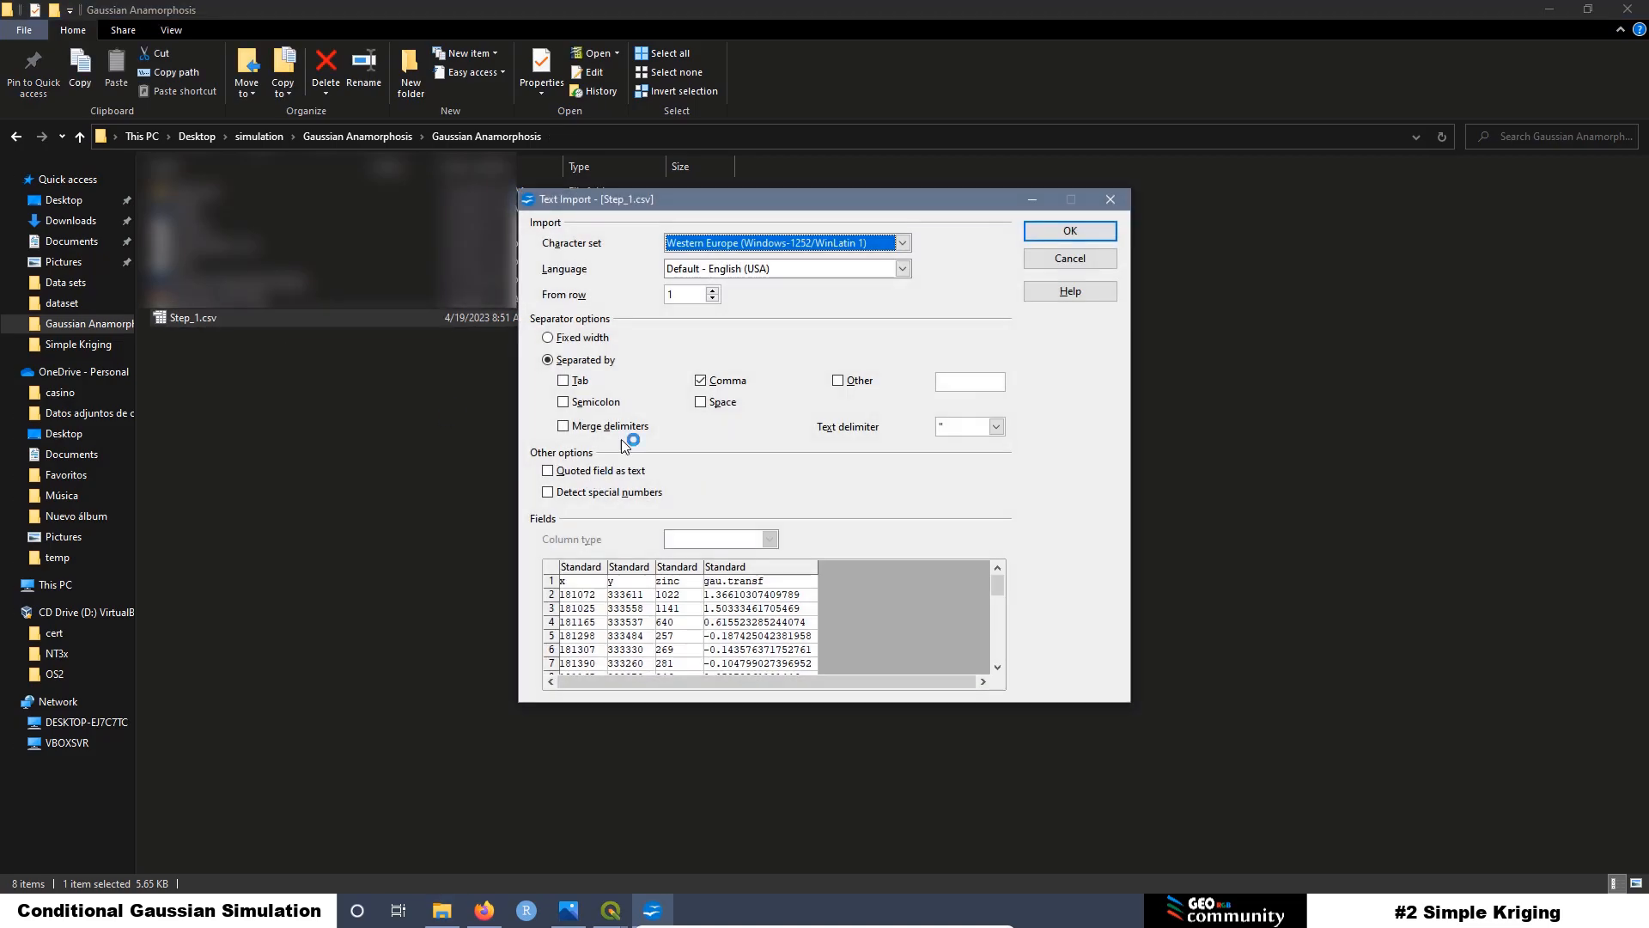
left_click(1082, 238)
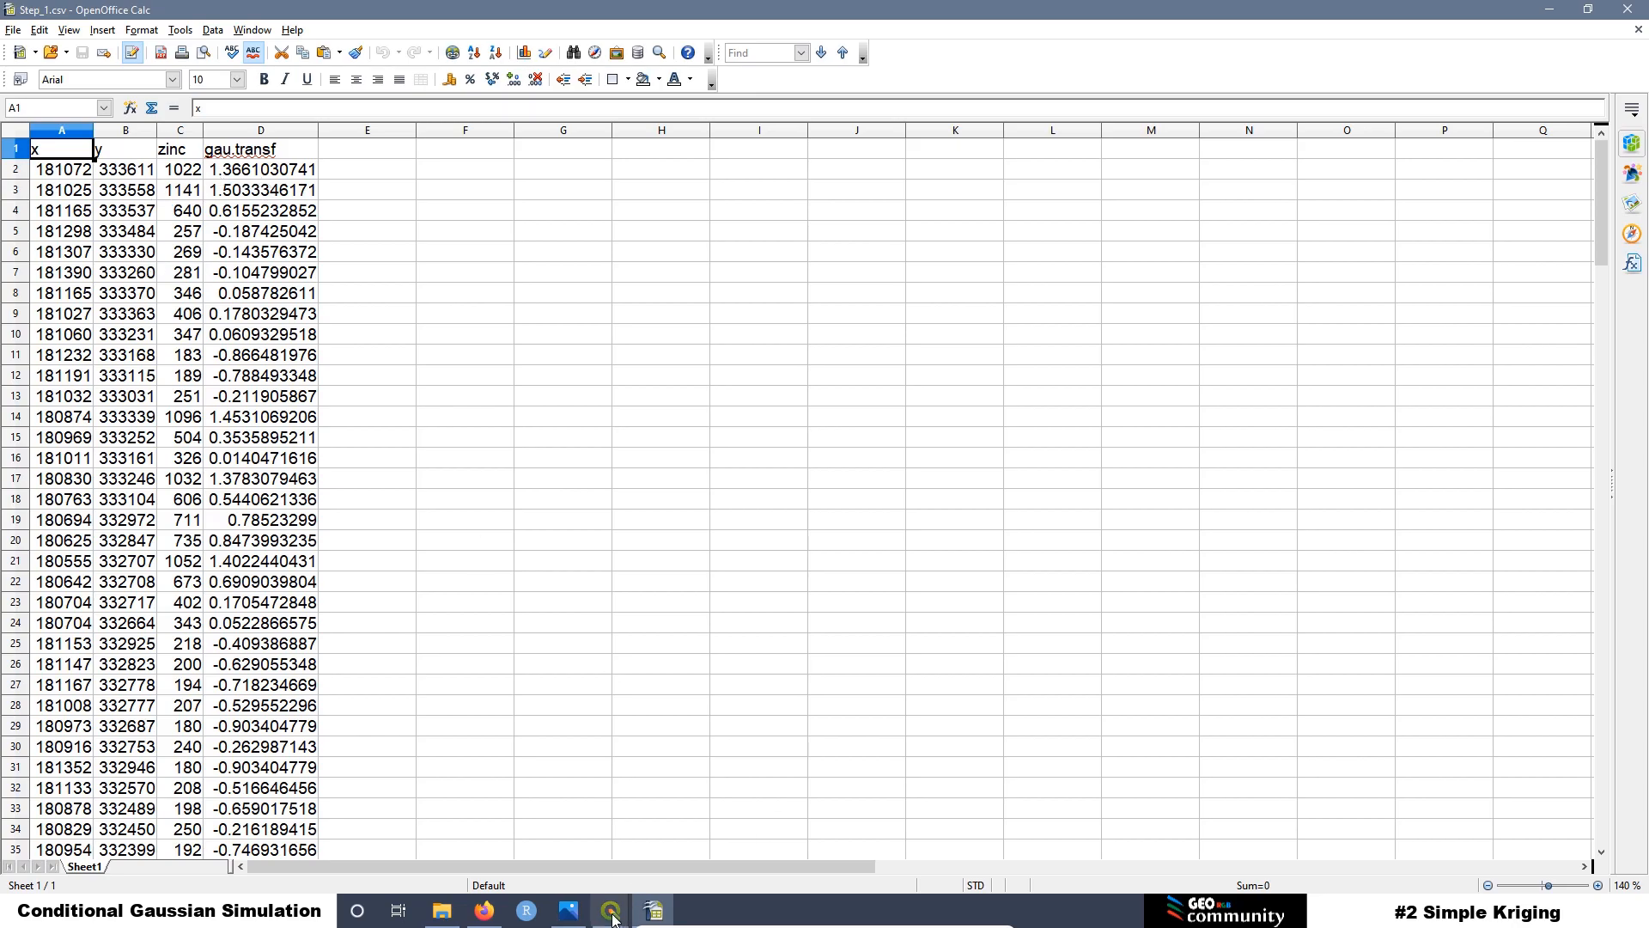
mouse_move(612, 918)
left_click(540, 816)
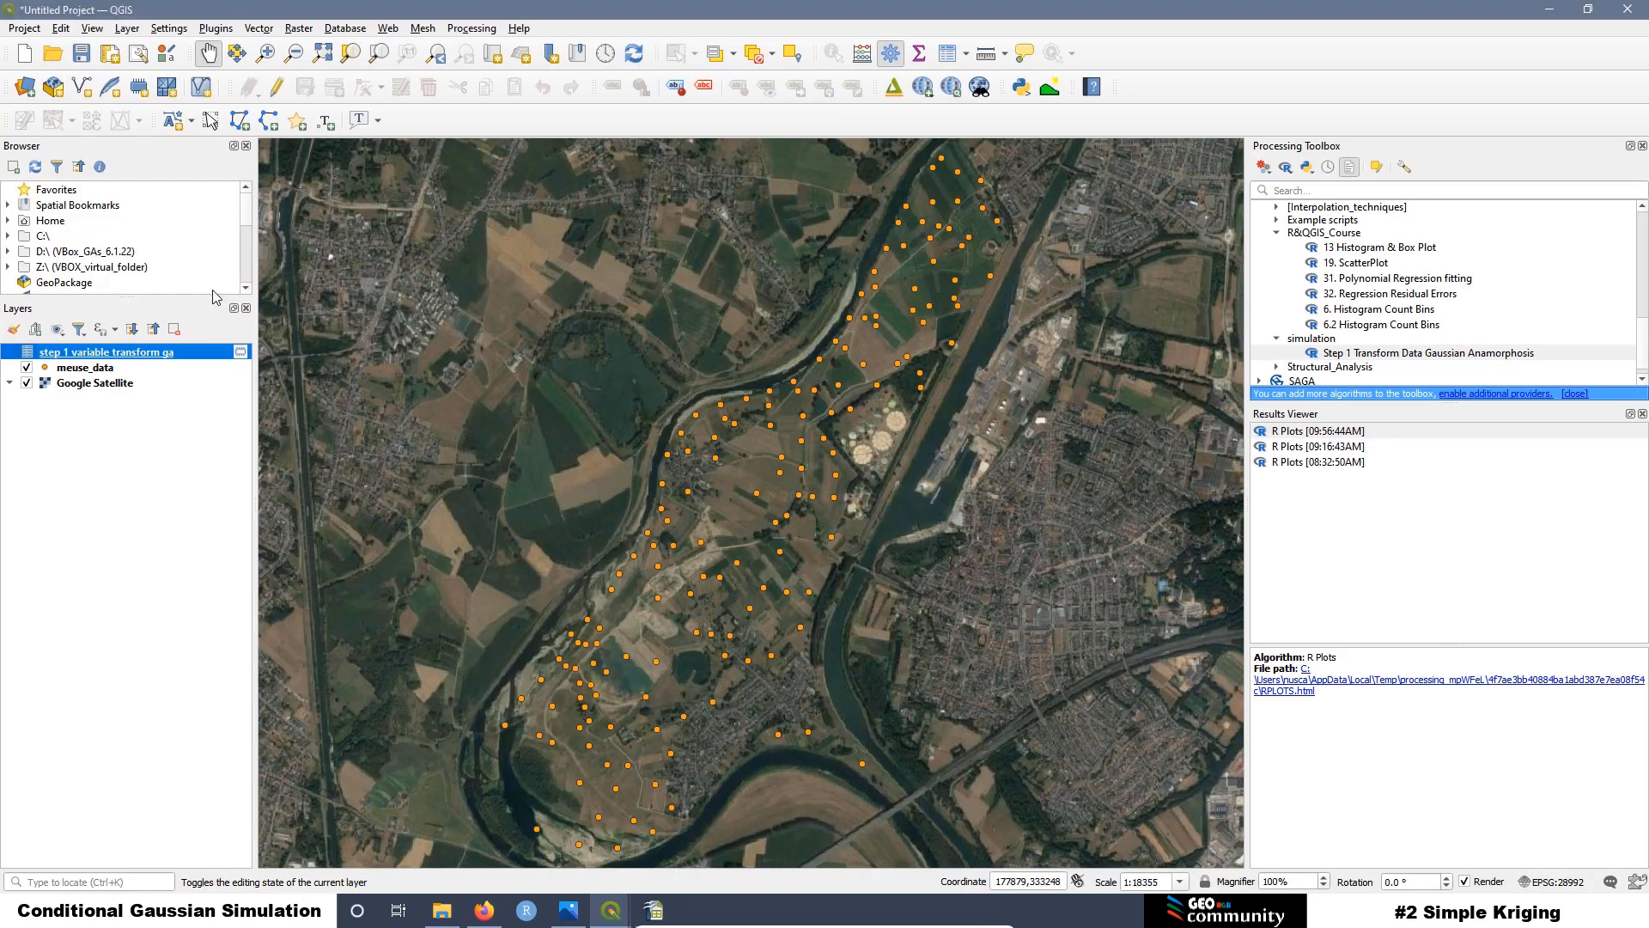
left_click(1549, 13)
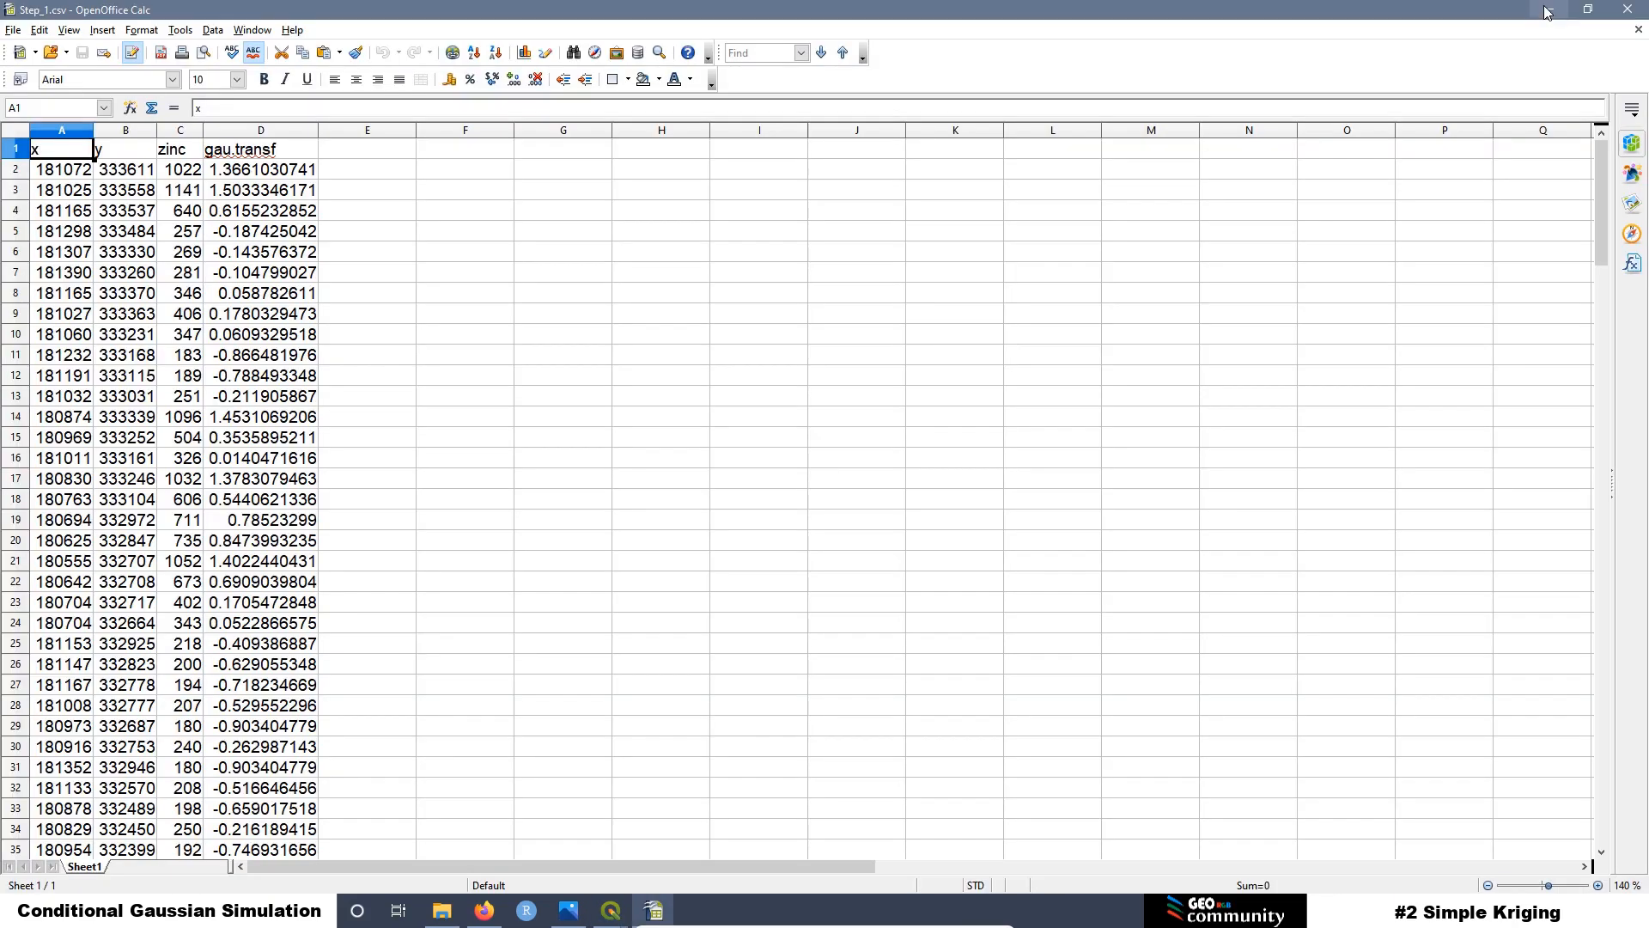
left_click(1626, 10)
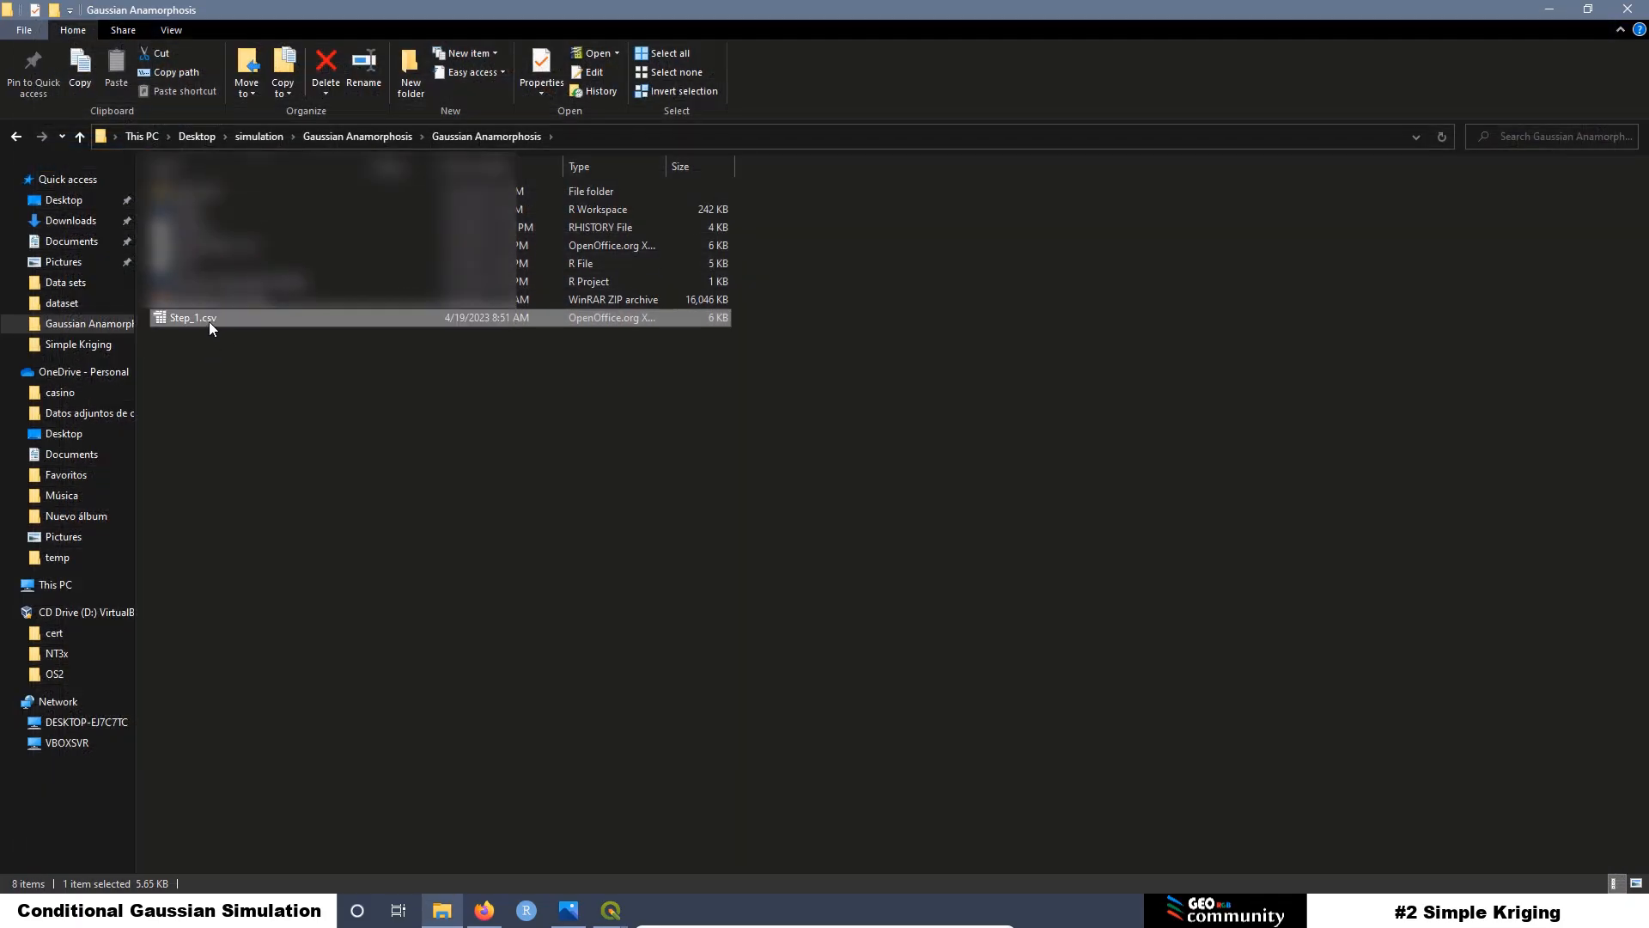
Step: Copy Step_1.csv from the Gaussian Anamorphosis folder into the Data sets folder inside Simple Kriging
right_click(198, 318)
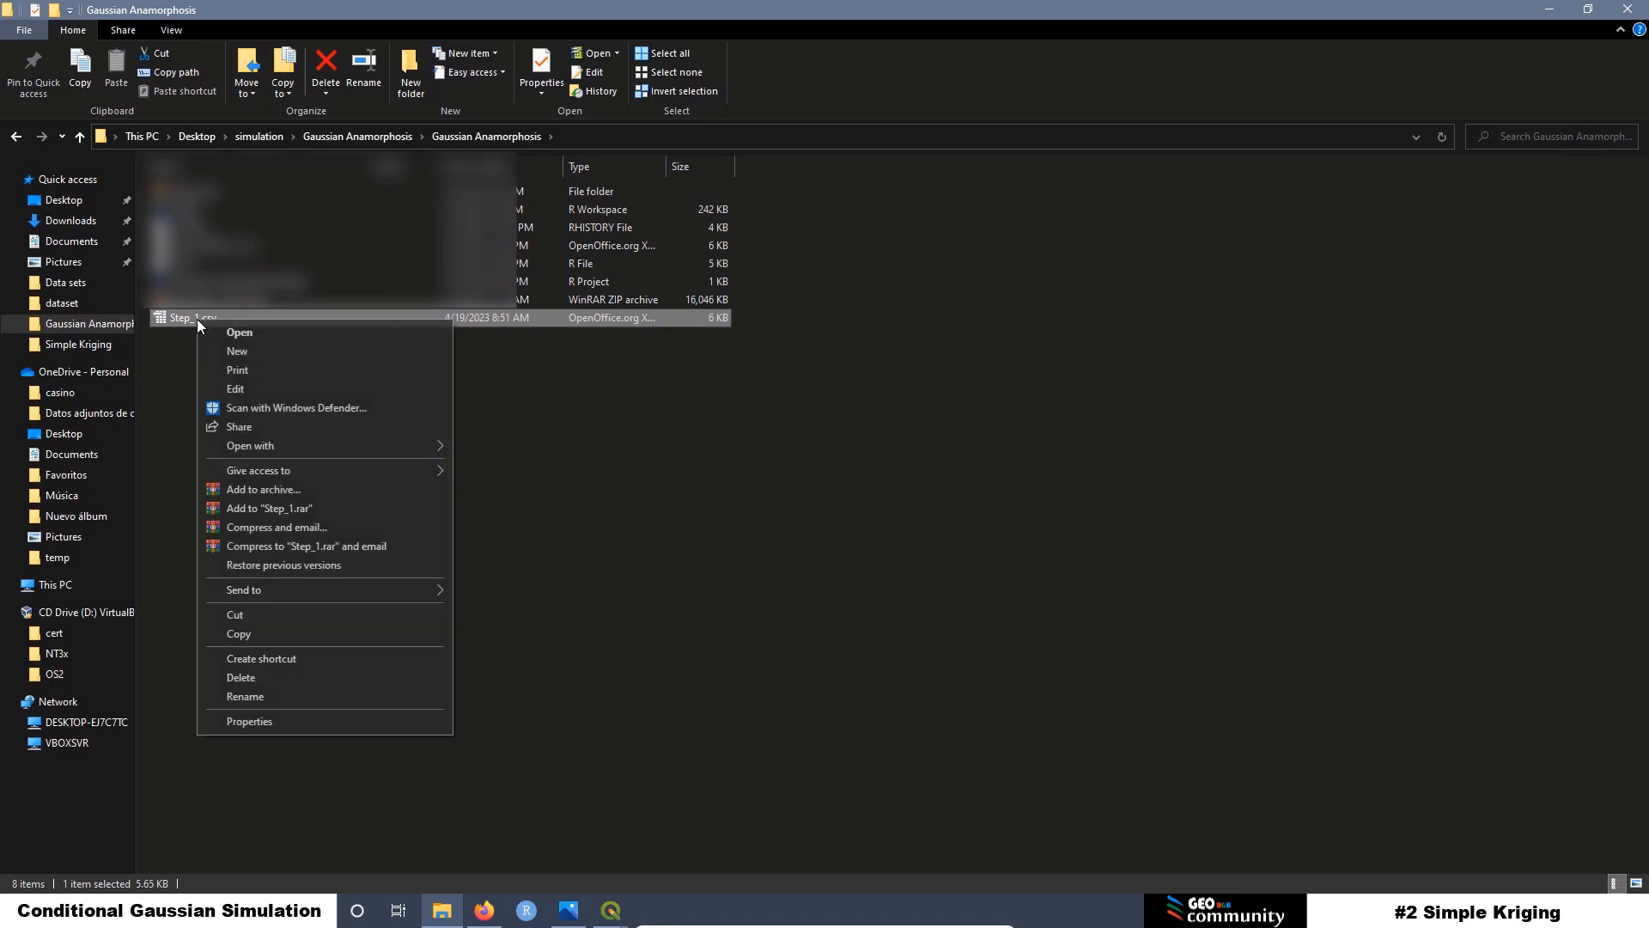
left_click(253, 636)
left_click(86, 343)
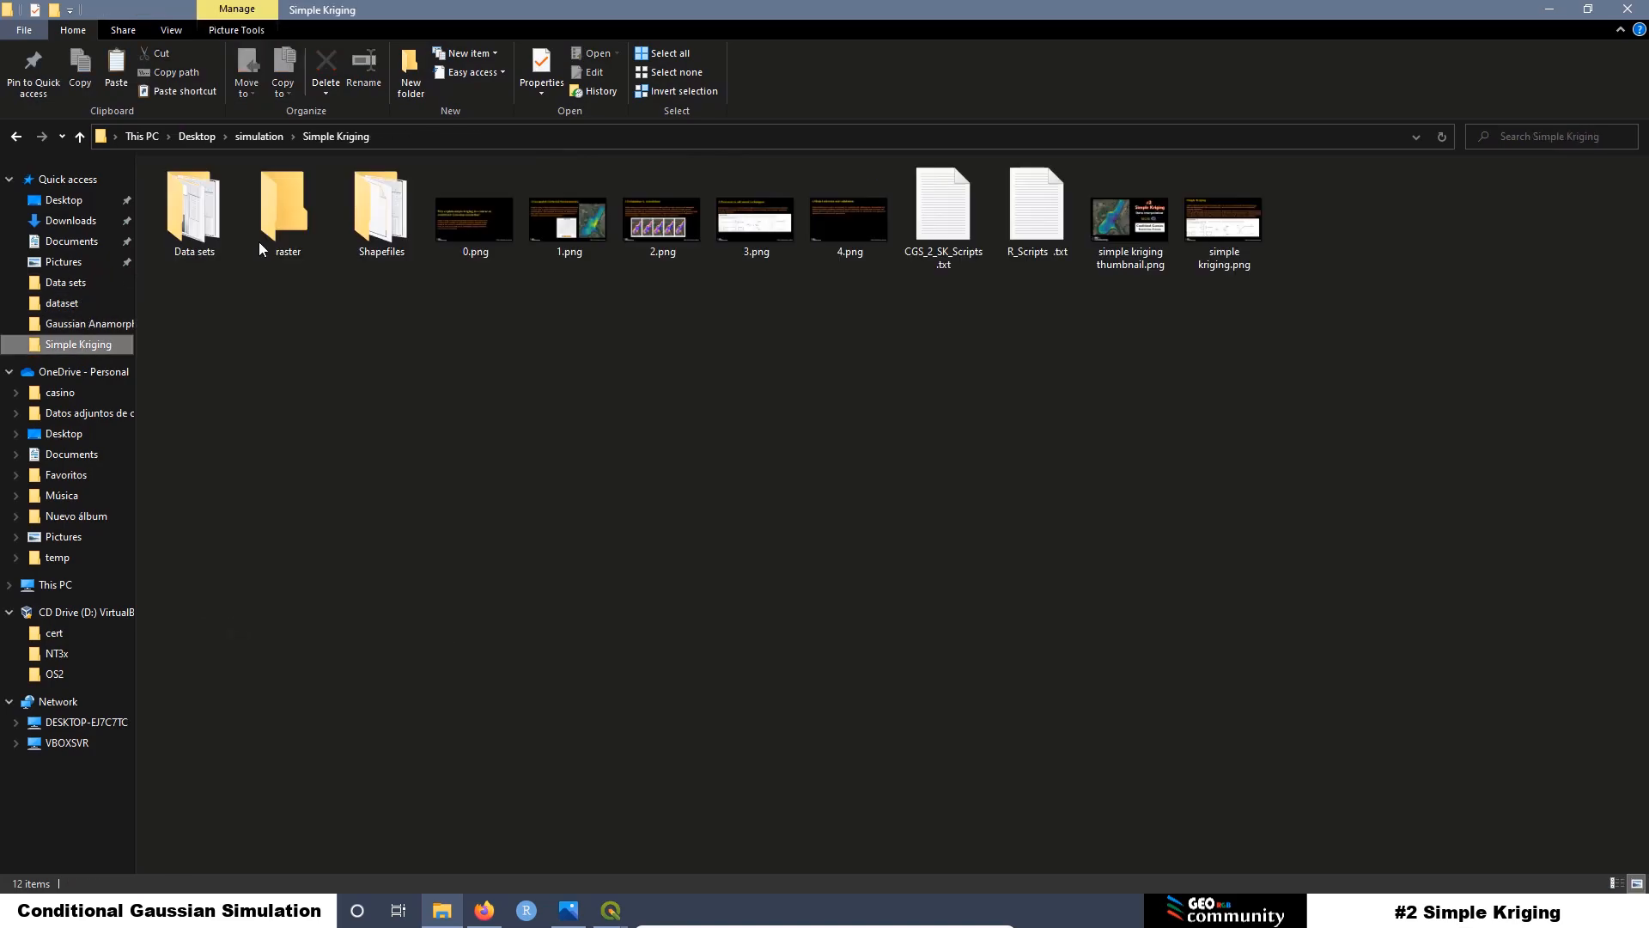
double_click(188, 234)
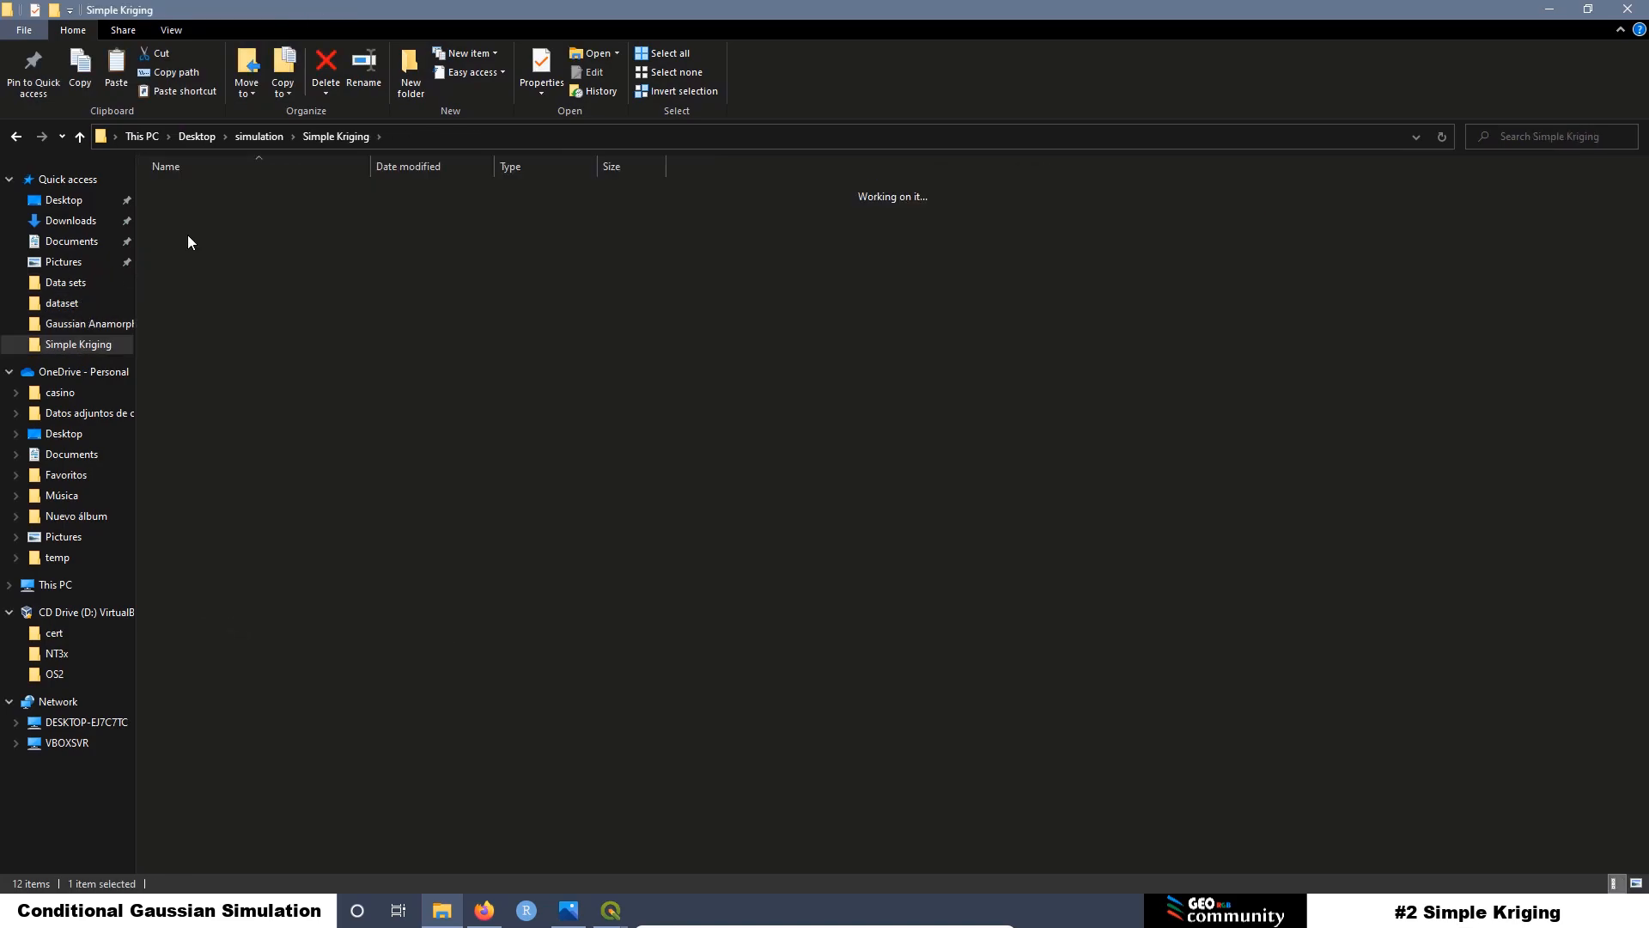
right_click(224, 295)
left_click(265, 406)
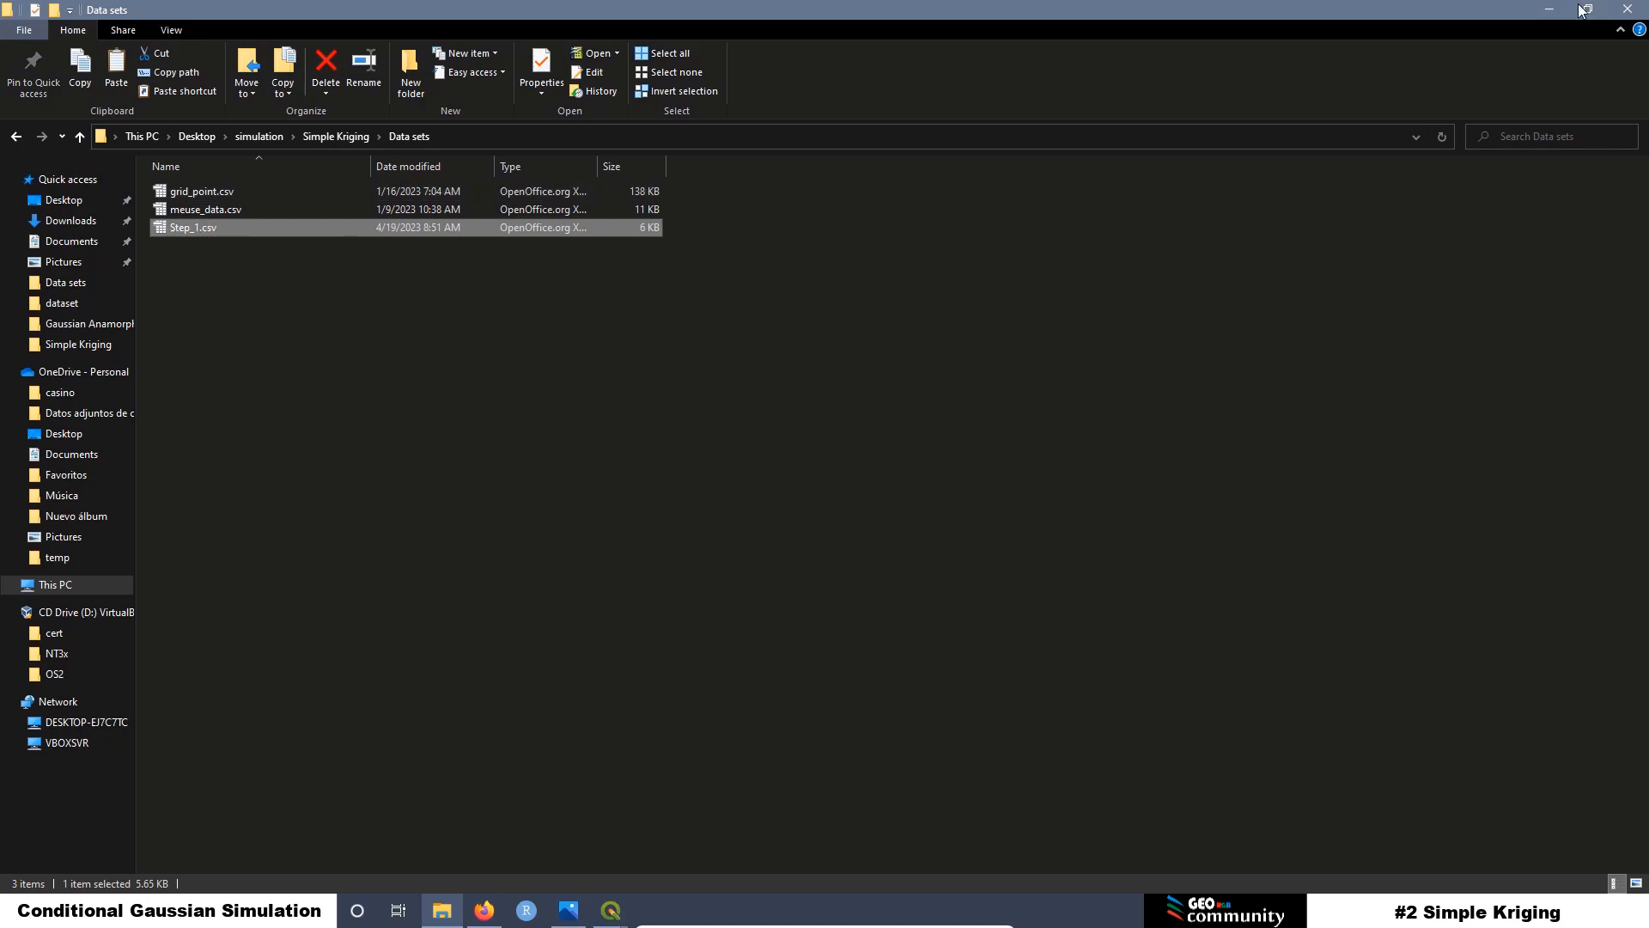
Step: Minimize the file window, close the step 1 variable transform ga attribute table and return to the QGIS project
left_click(1552, 13)
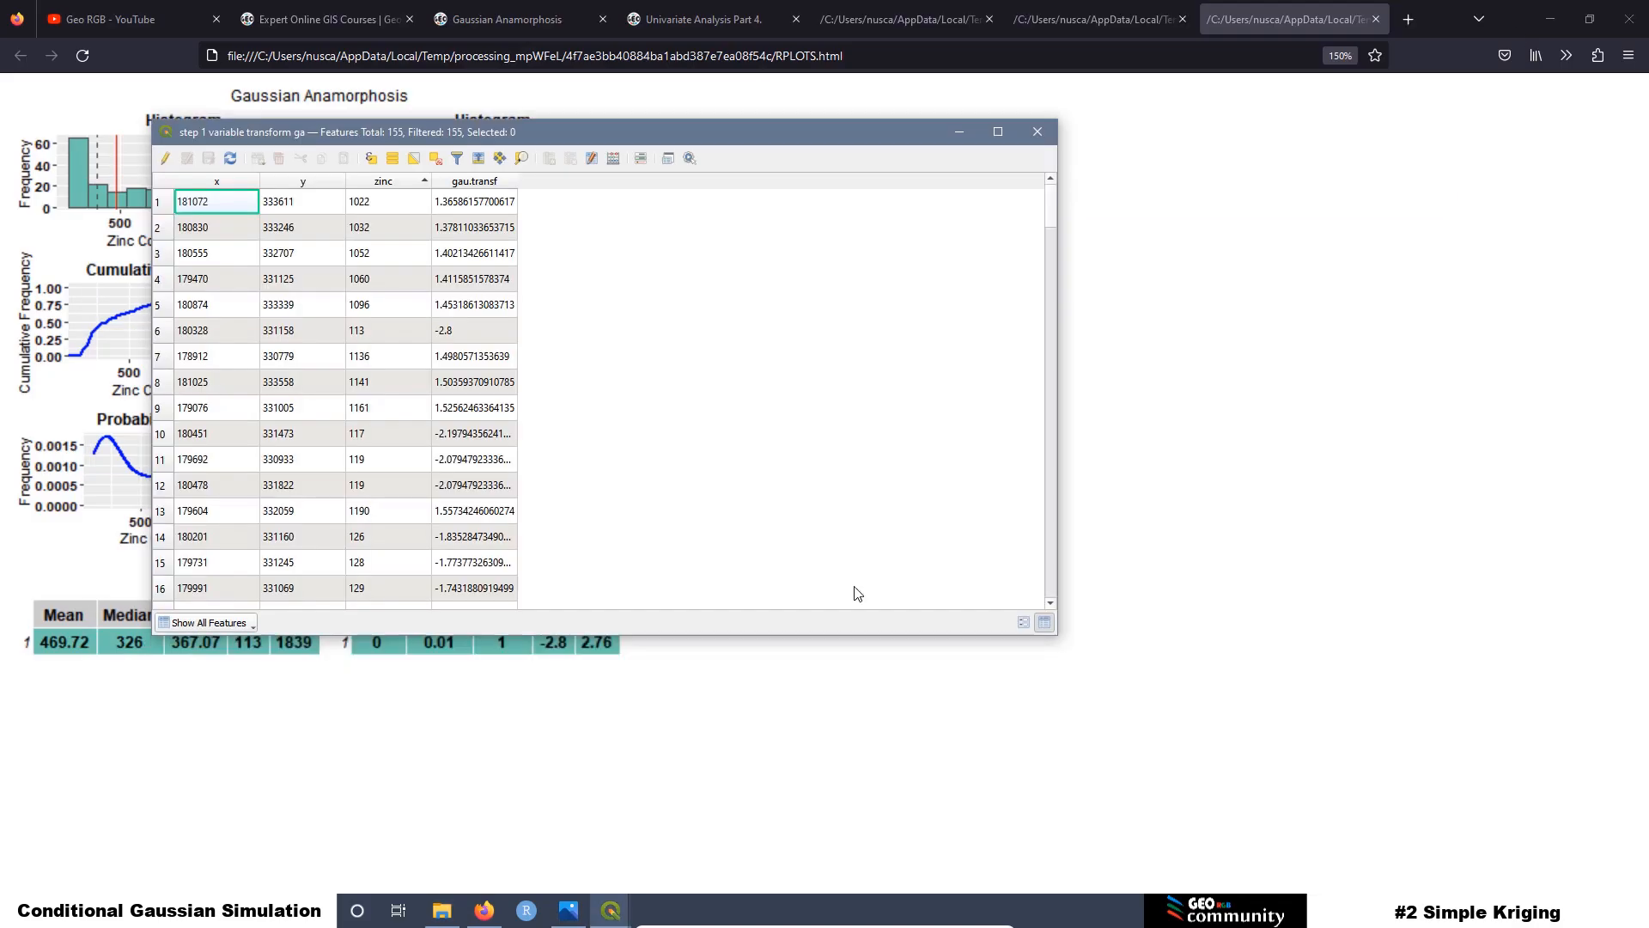
left_click(1039, 132)
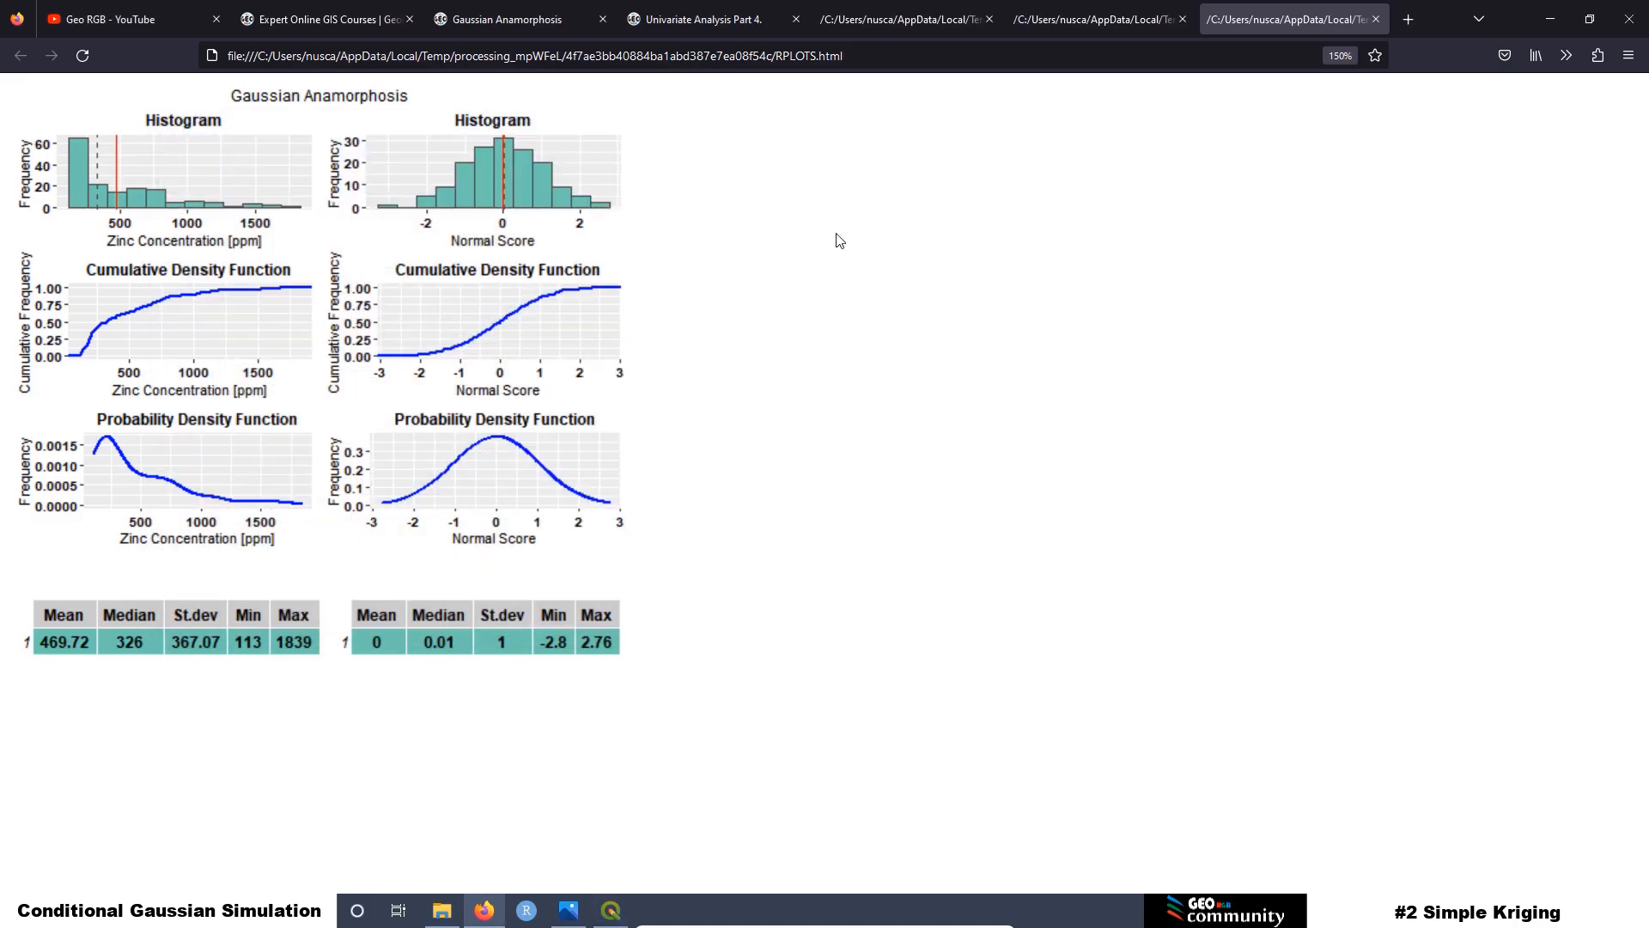
left_click(612, 915)
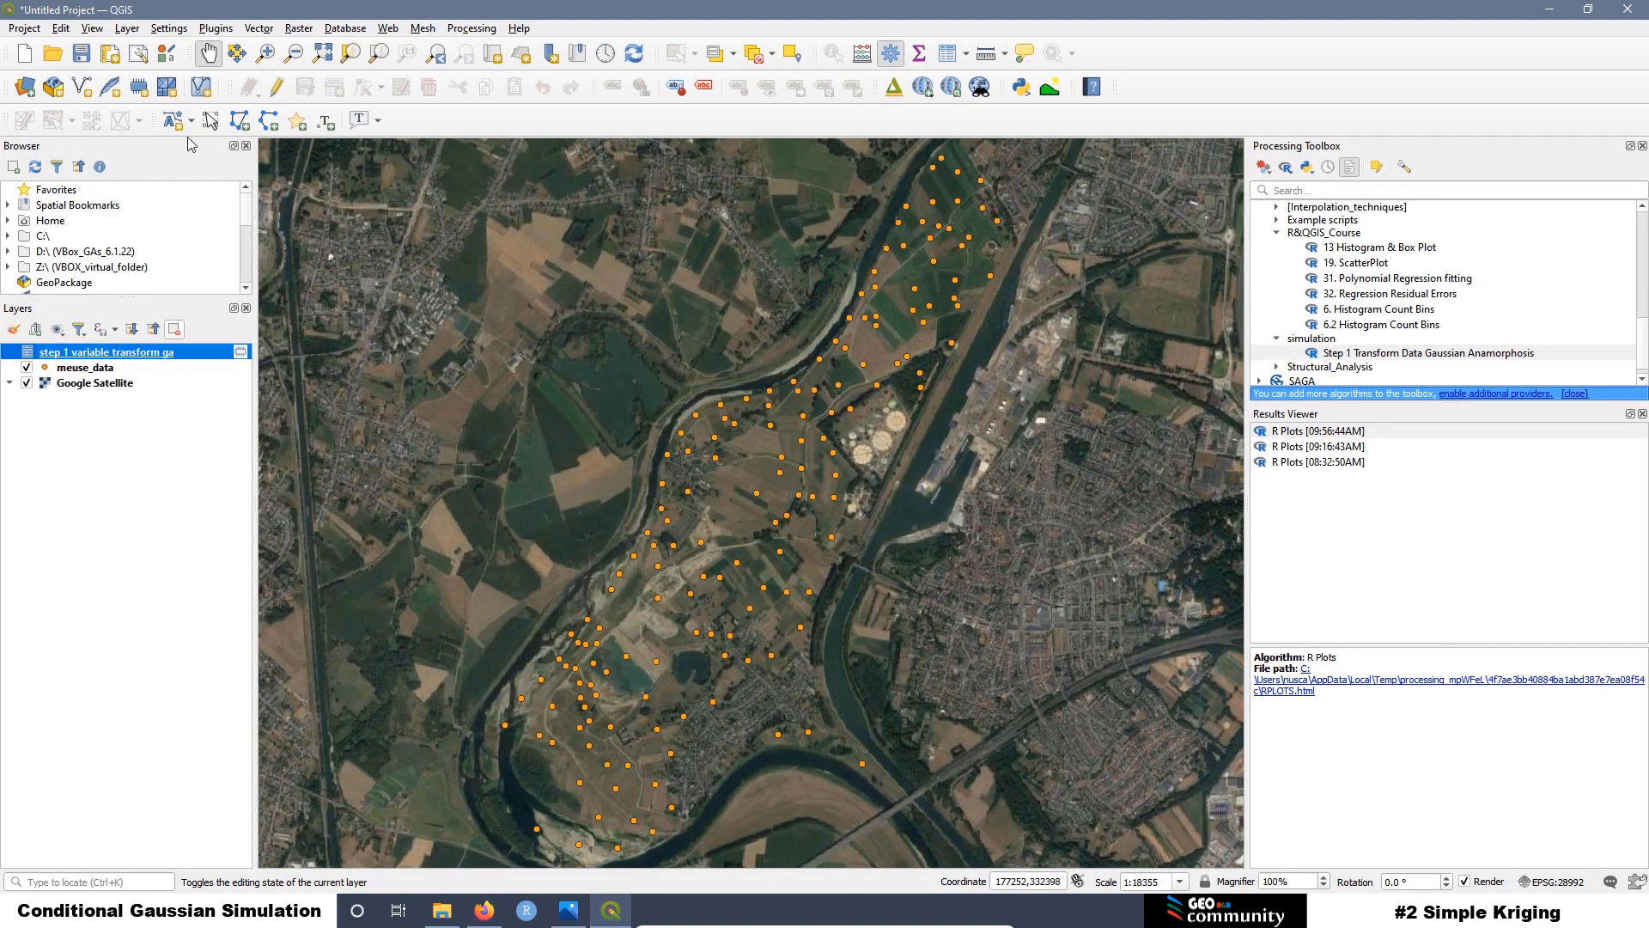
Step: Add Step_1.csv from the Simple Kriging Data sets folder as a delimited text point layer in EPSG:28992 and toggle its visibility to check the points
left_click(43, 90)
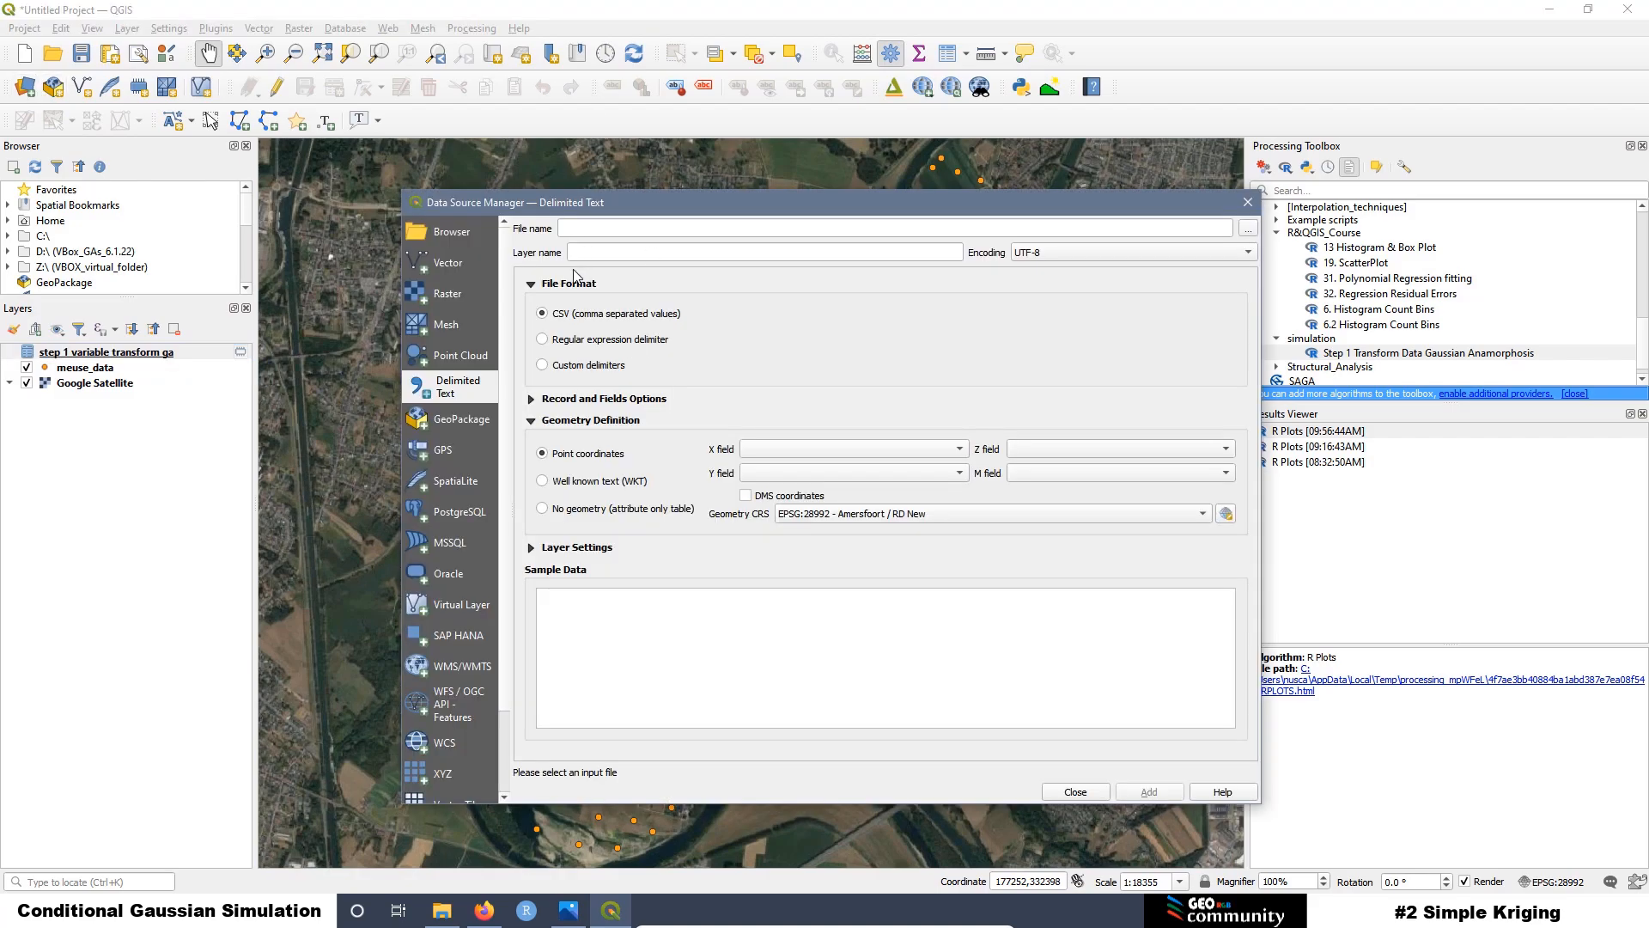
left_click(1247, 229)
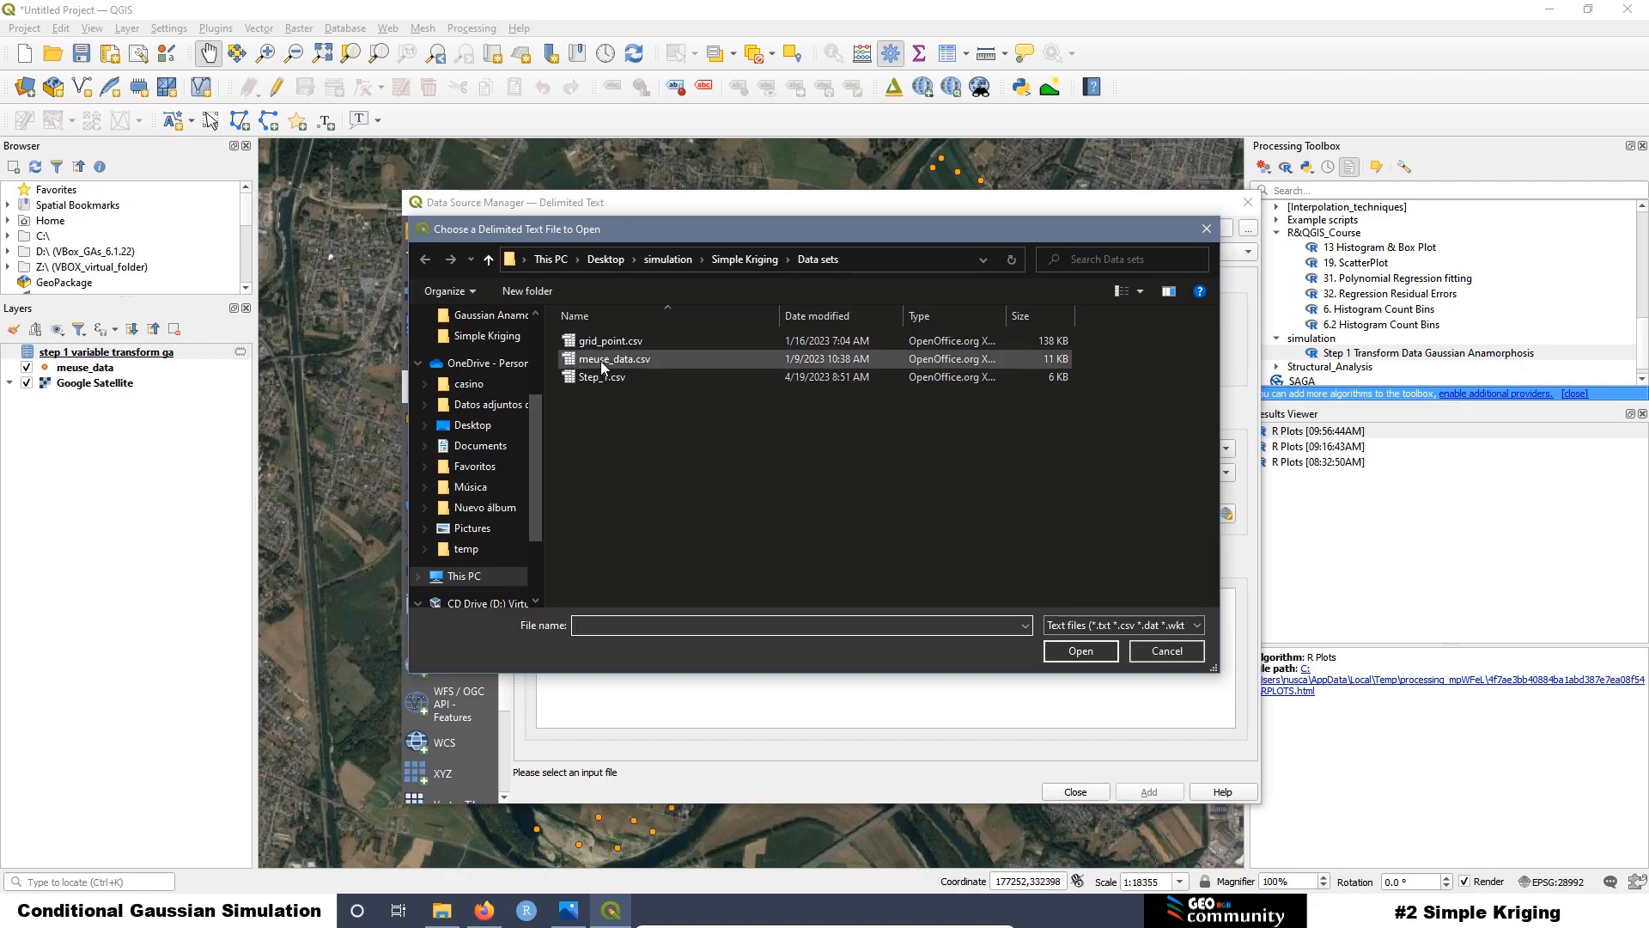
left_click(596, 378)
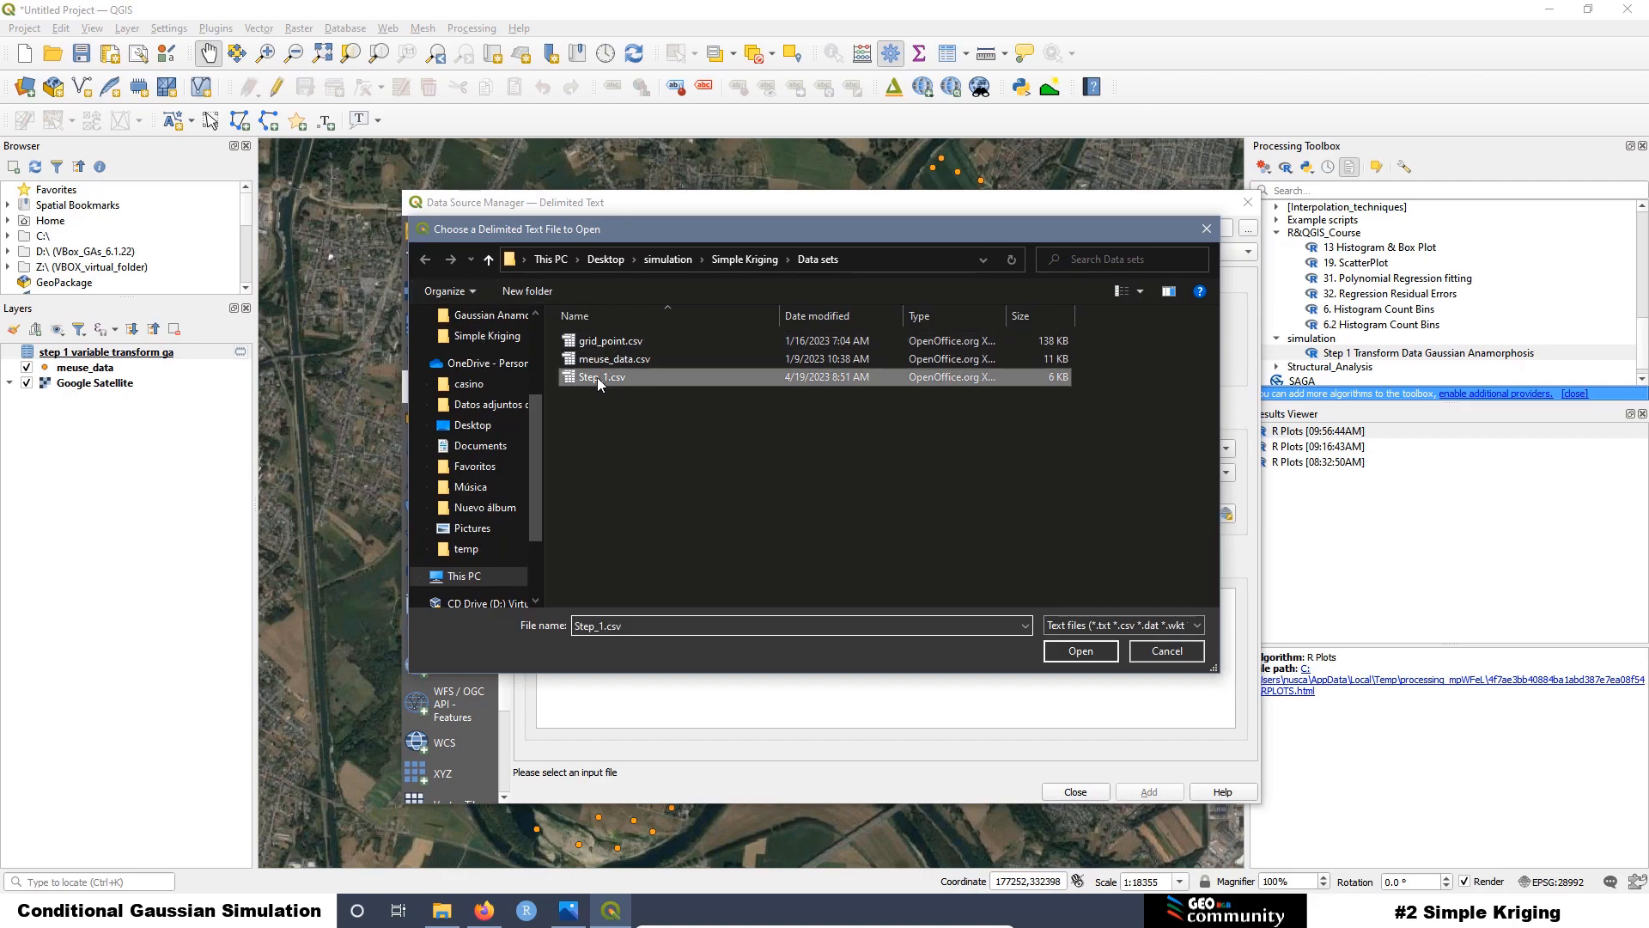
left_click(1079, 652)
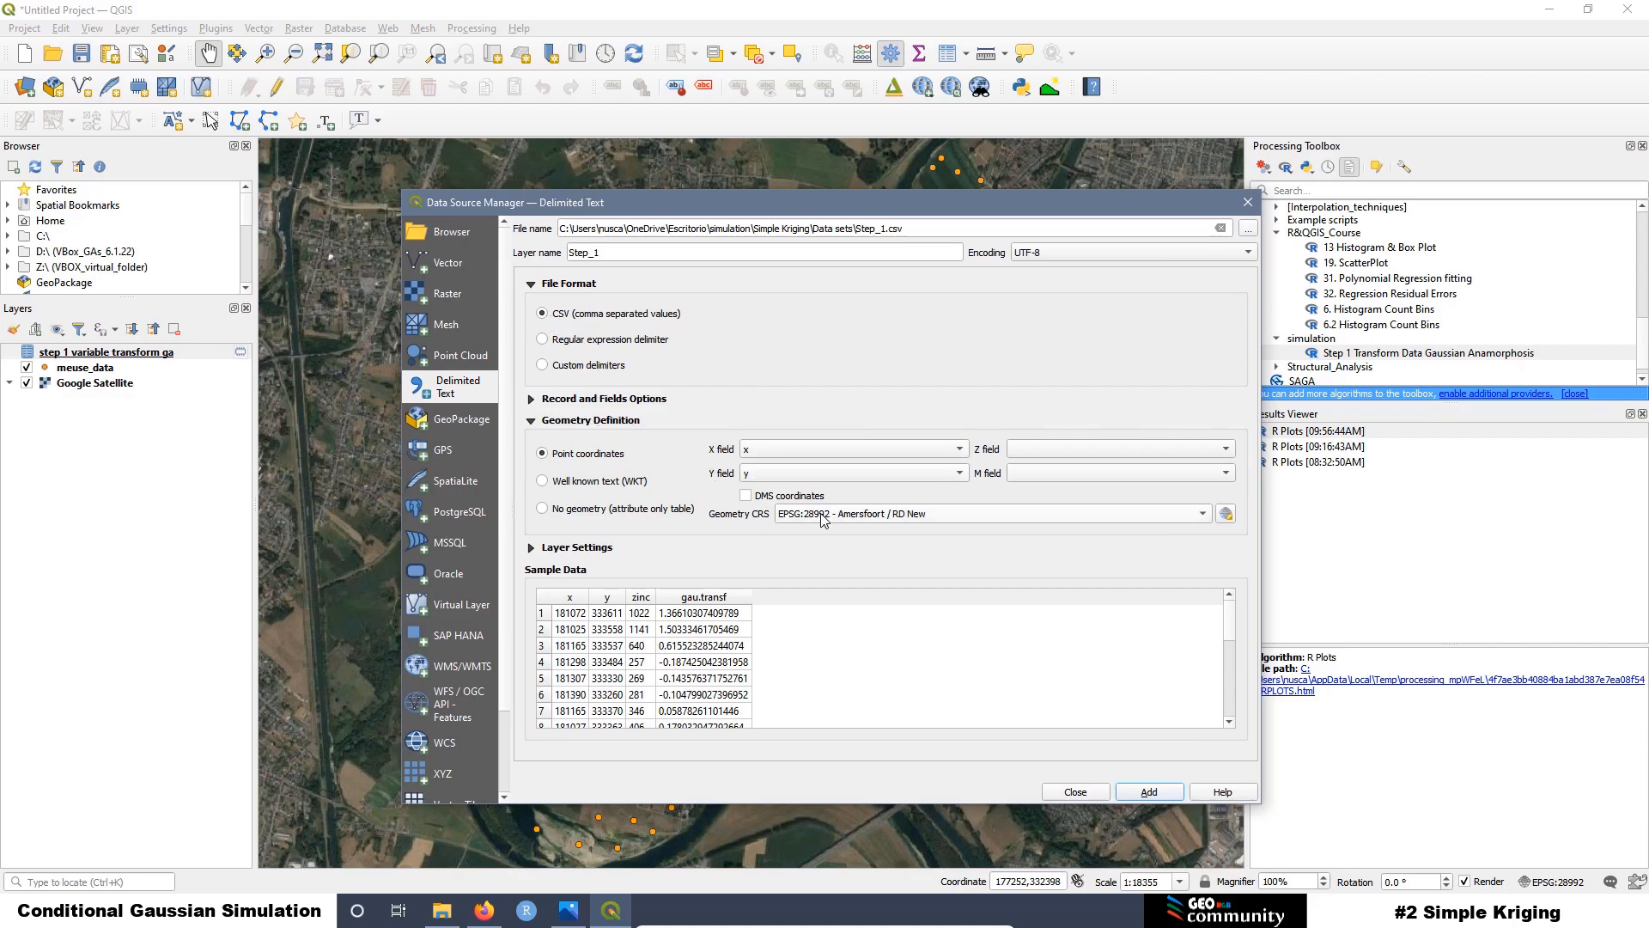
left_click(1151, 792)
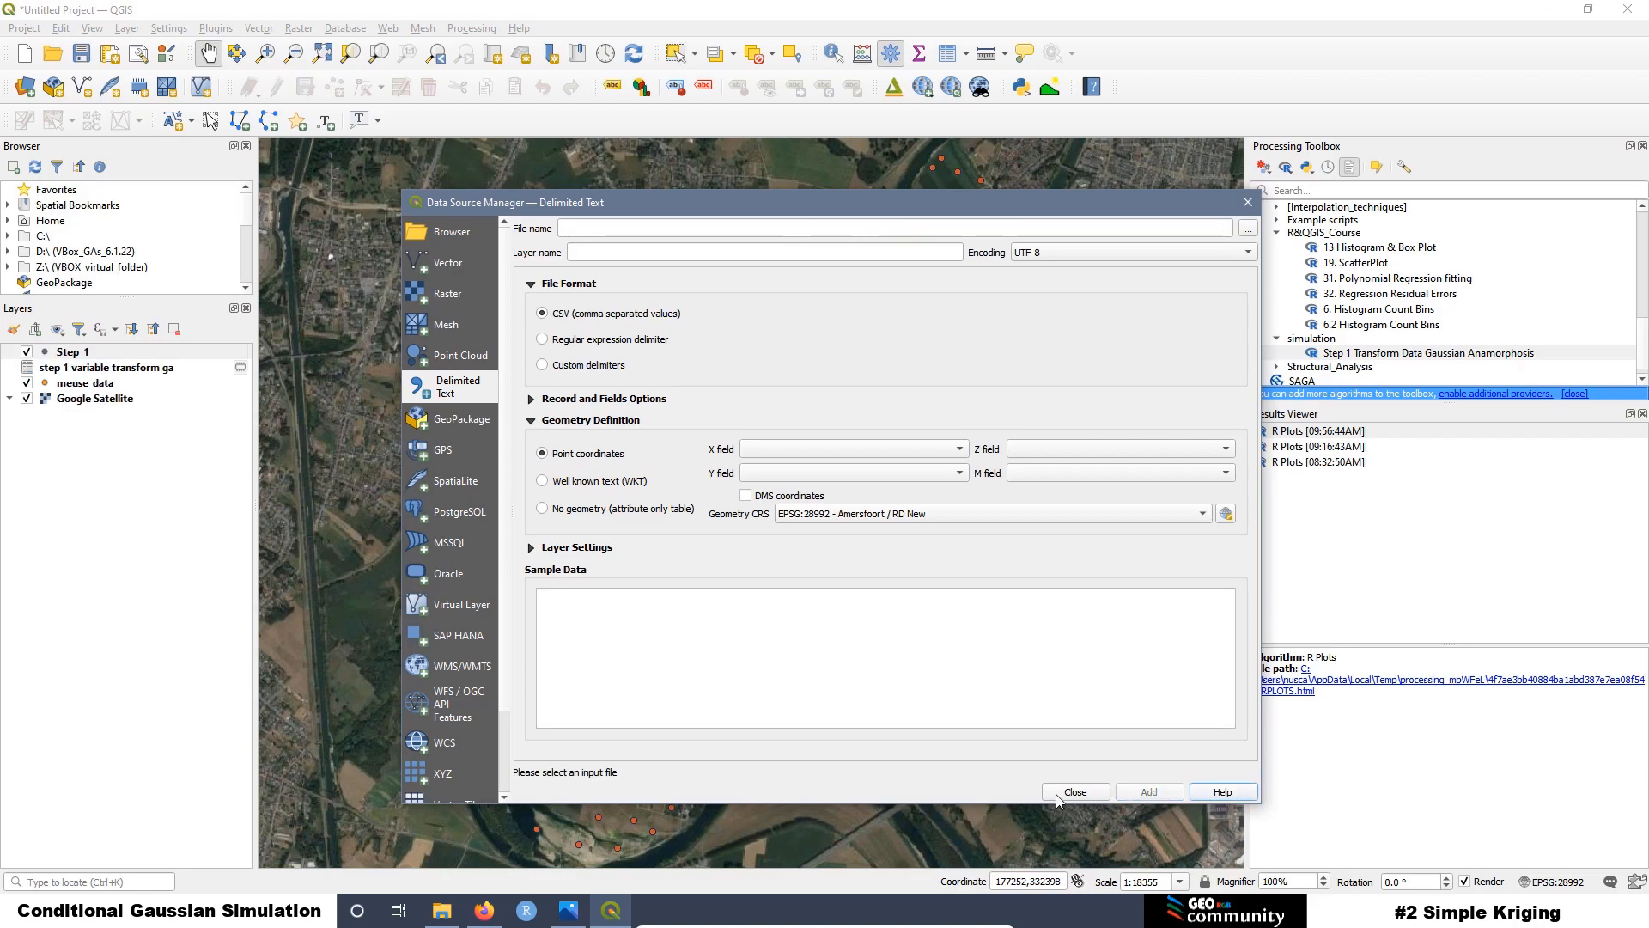
left_click(1072, 794)
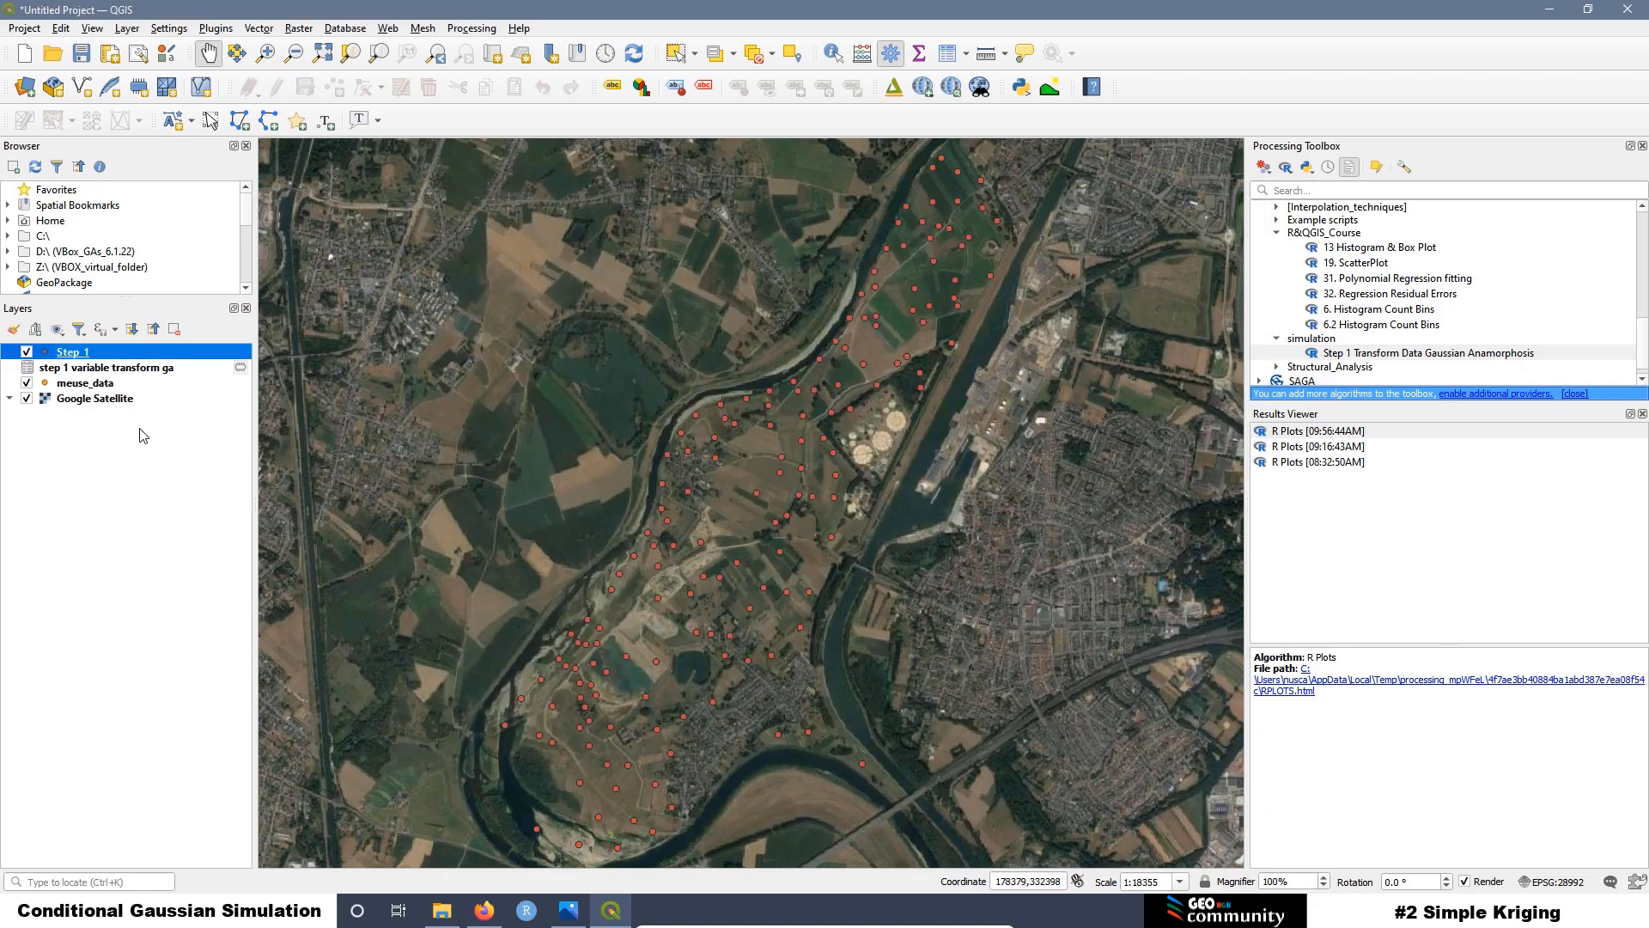
left_click(27, 353)
left_click(27, 353)
Step: Open the 1) Omnidirectional Semivariogram Cloud script from the Structural_Analysis group
left_click(1278, 368)
scroll(1334, 344, "down", 1)
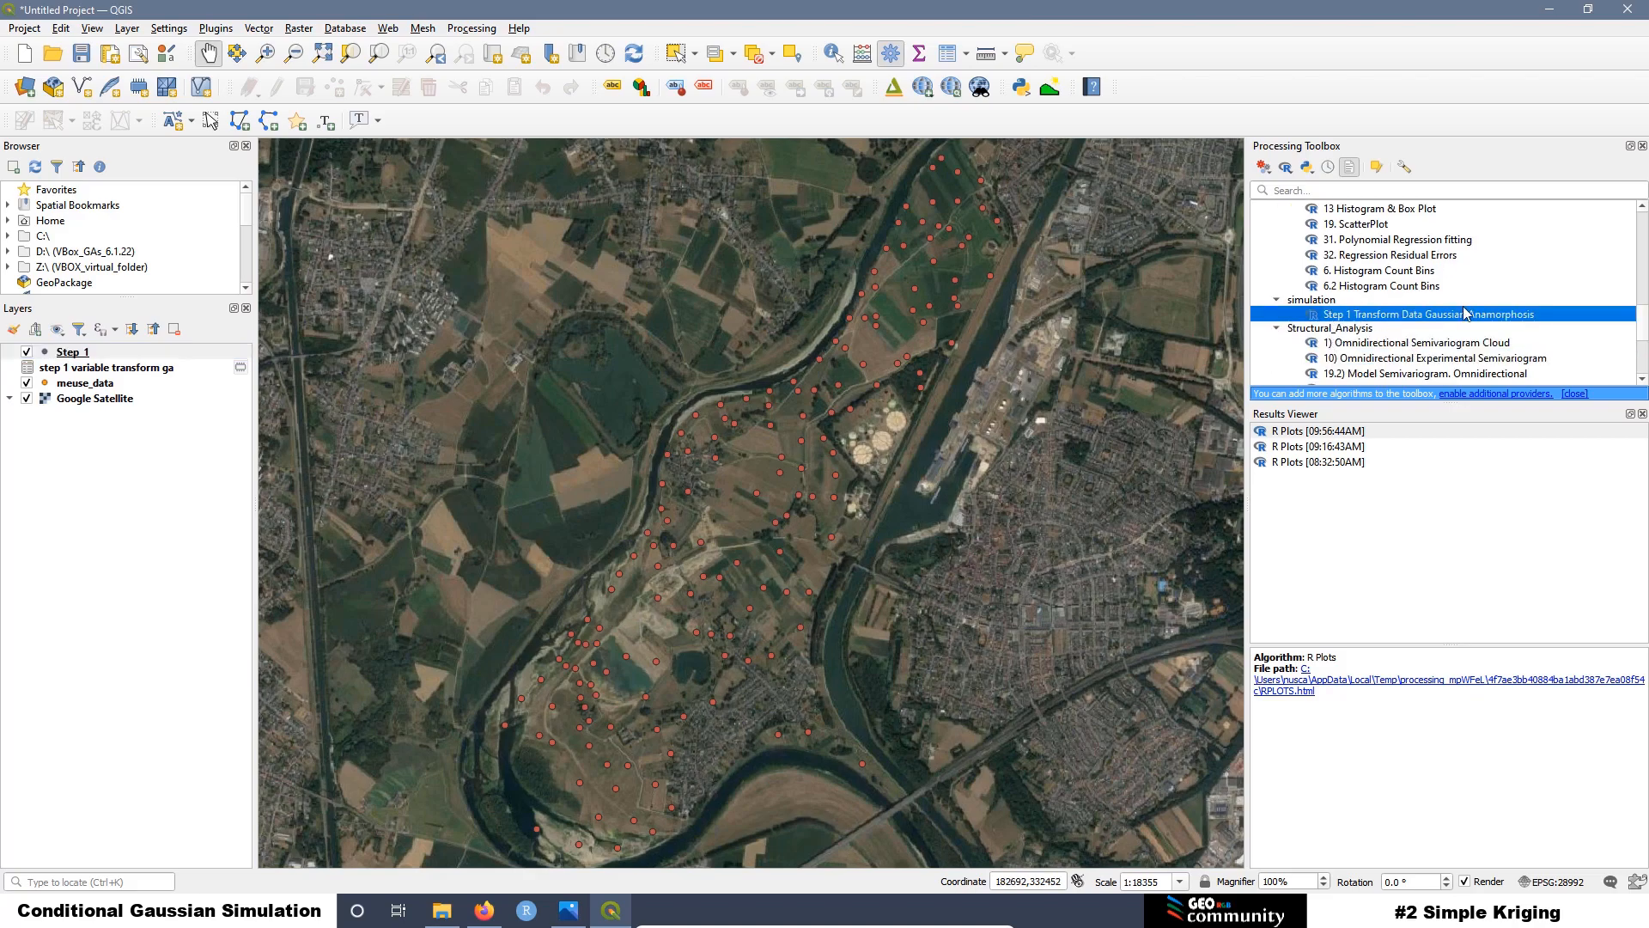
left_click(1375, 345)
double_click(1375, 343)
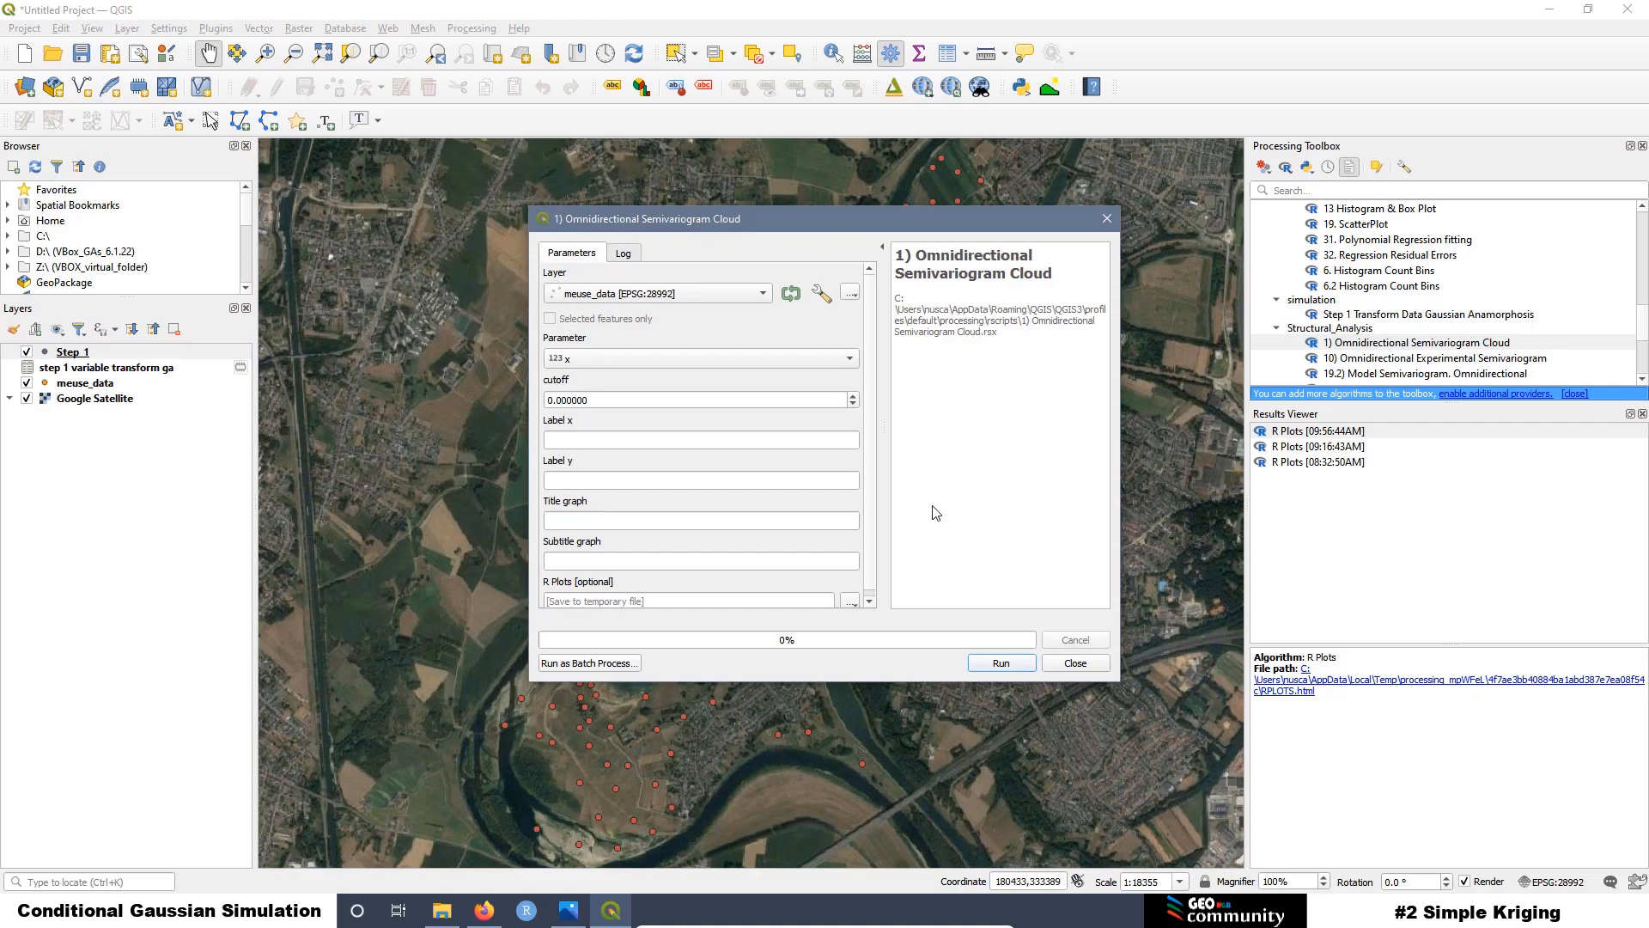
Step: In Firefox, open Lesson 2 of the third geostatistics course on giscourse.online, look at its exercise files and return to QGIS
left_click(484, 912)
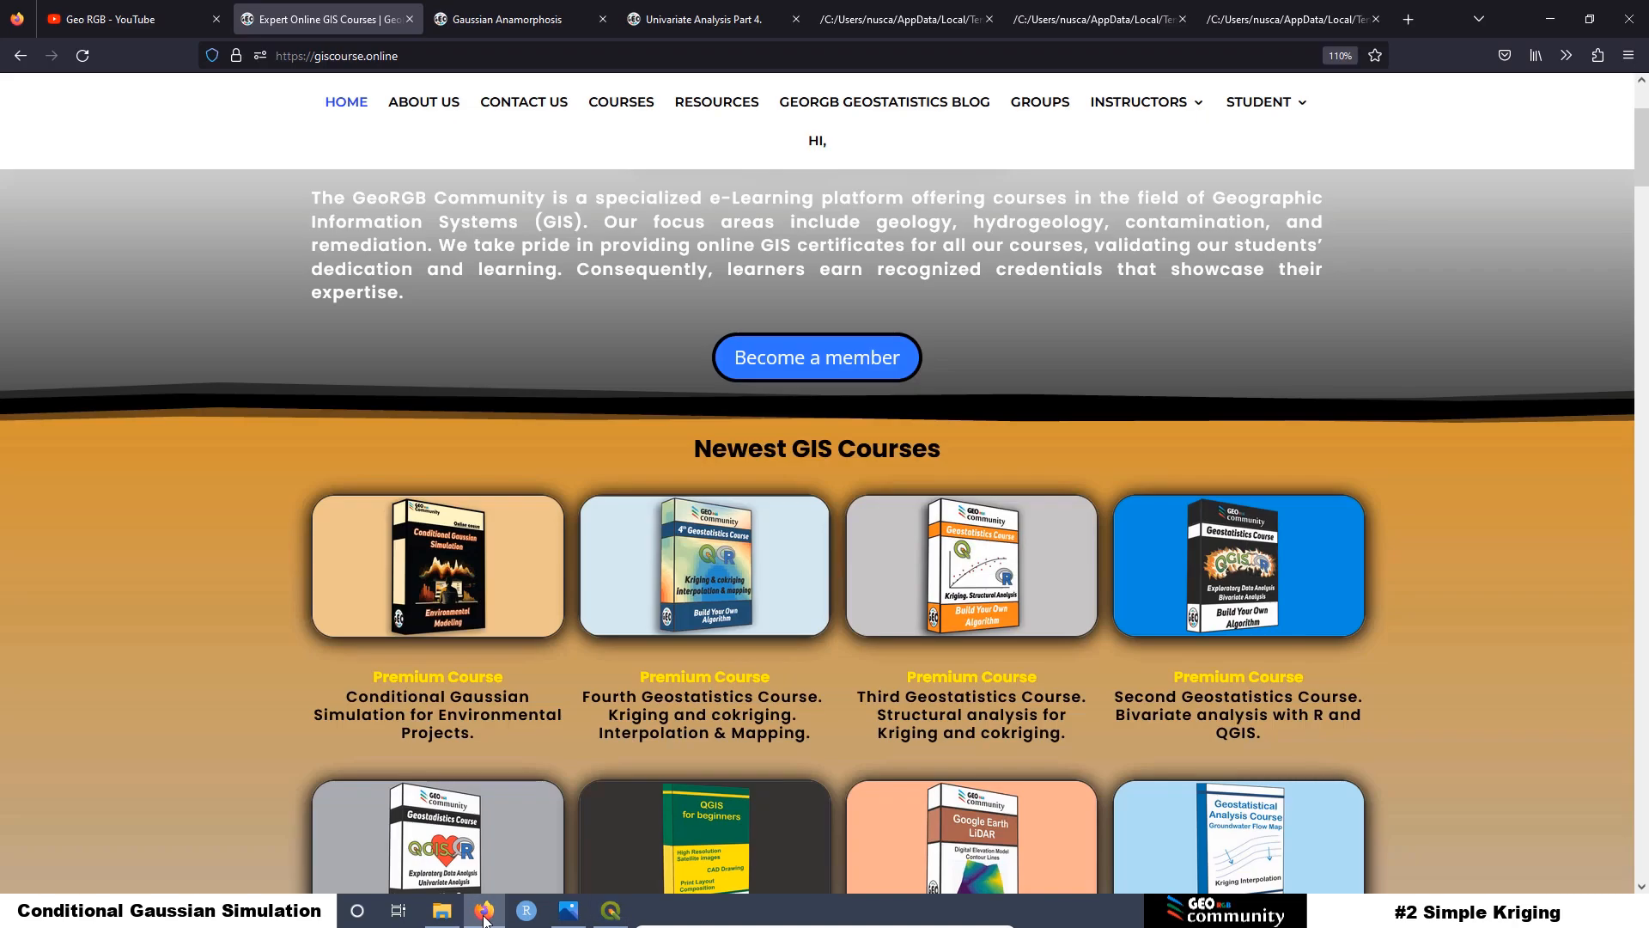
left_click(915, 583)
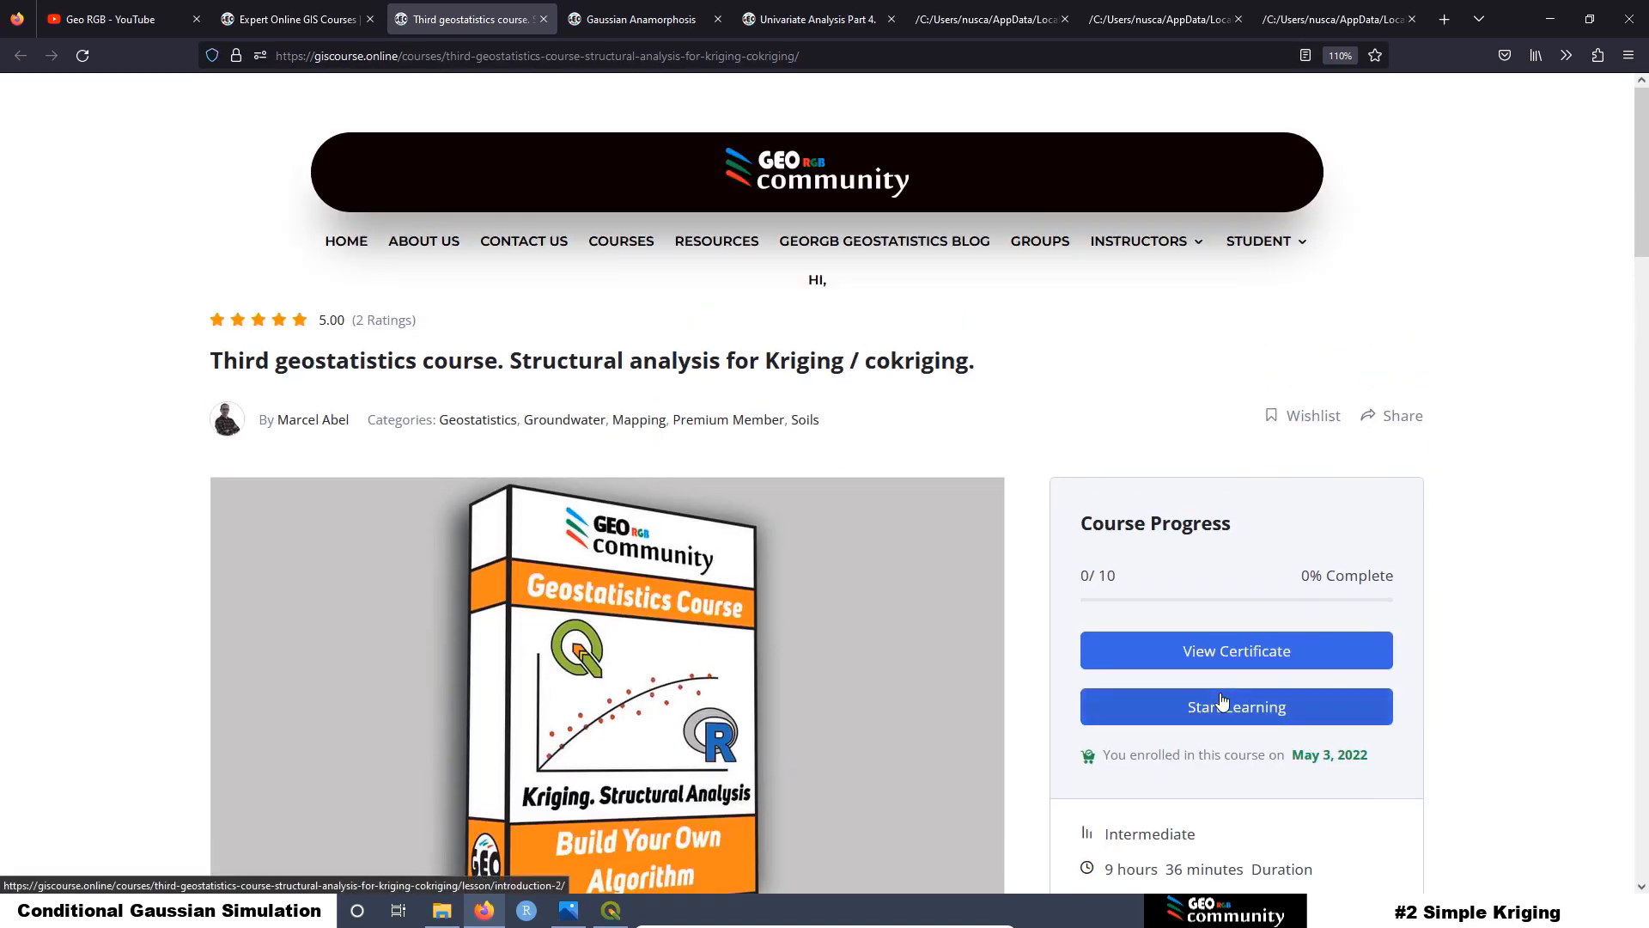
left_click(1223, 700)
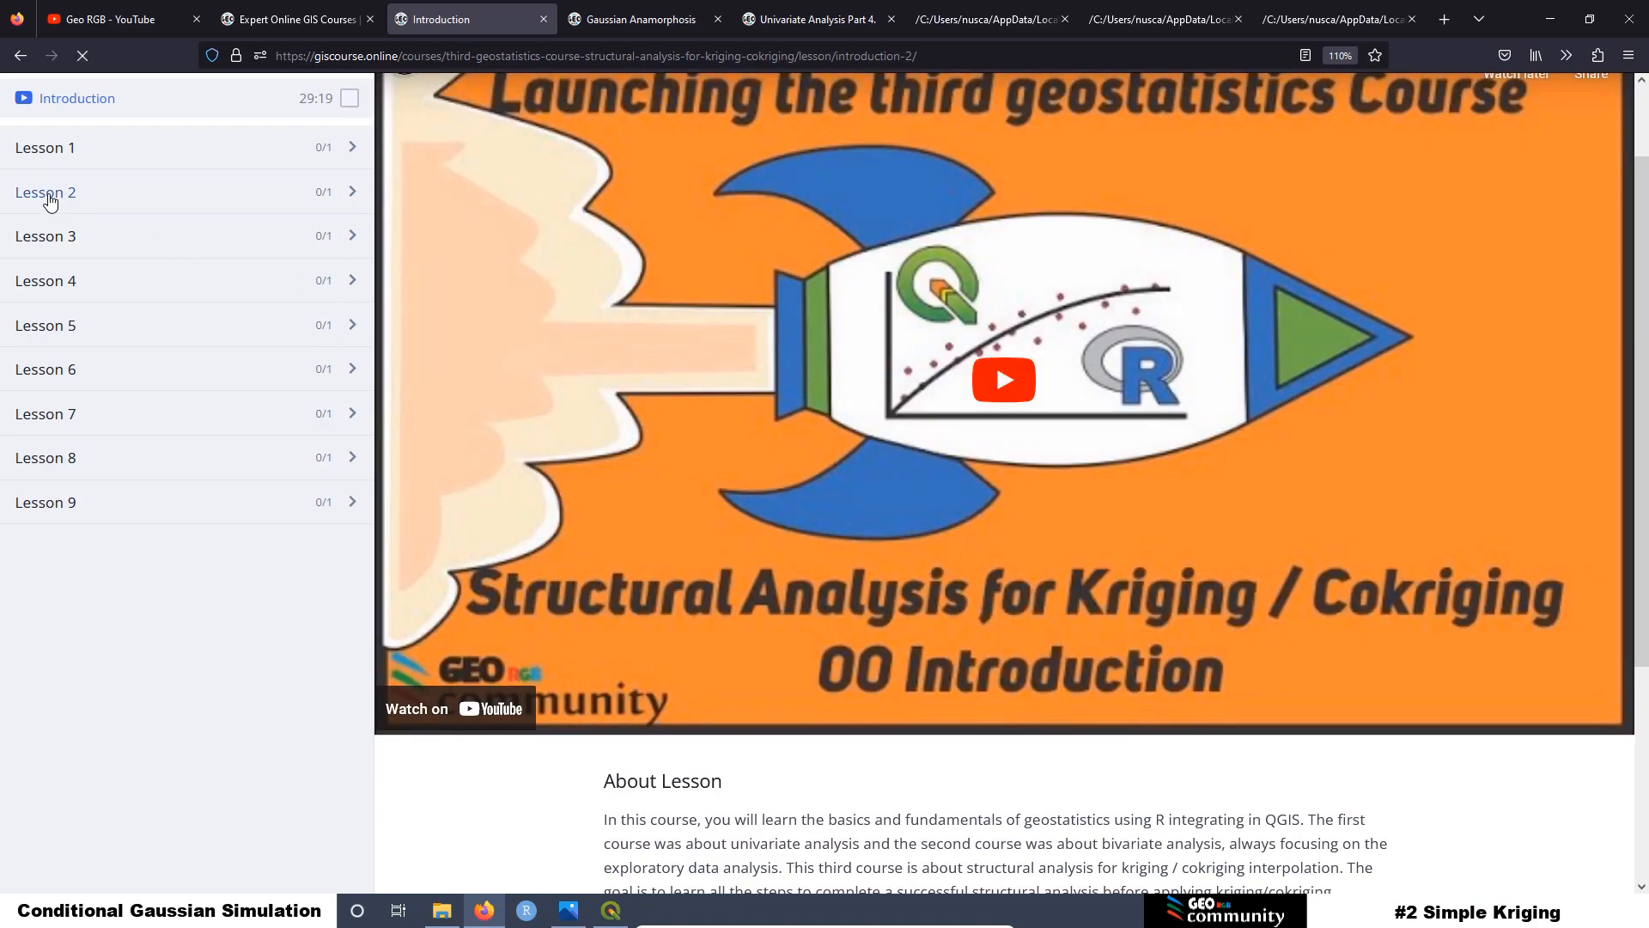
left_click(53, 194)
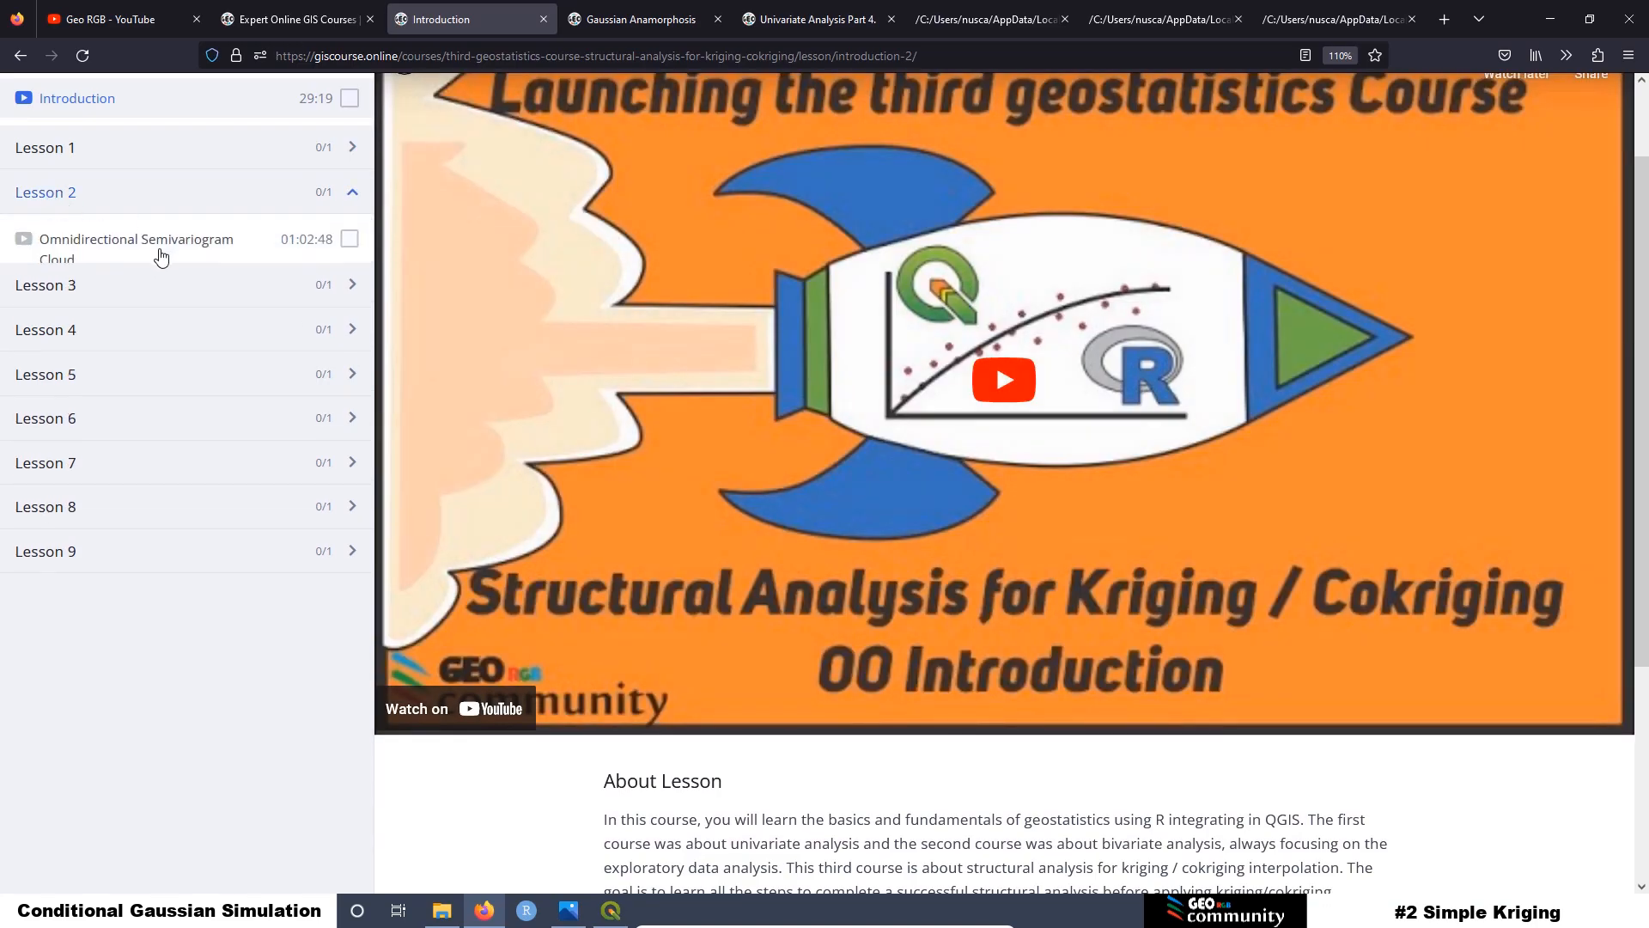
left_click(161, 252)
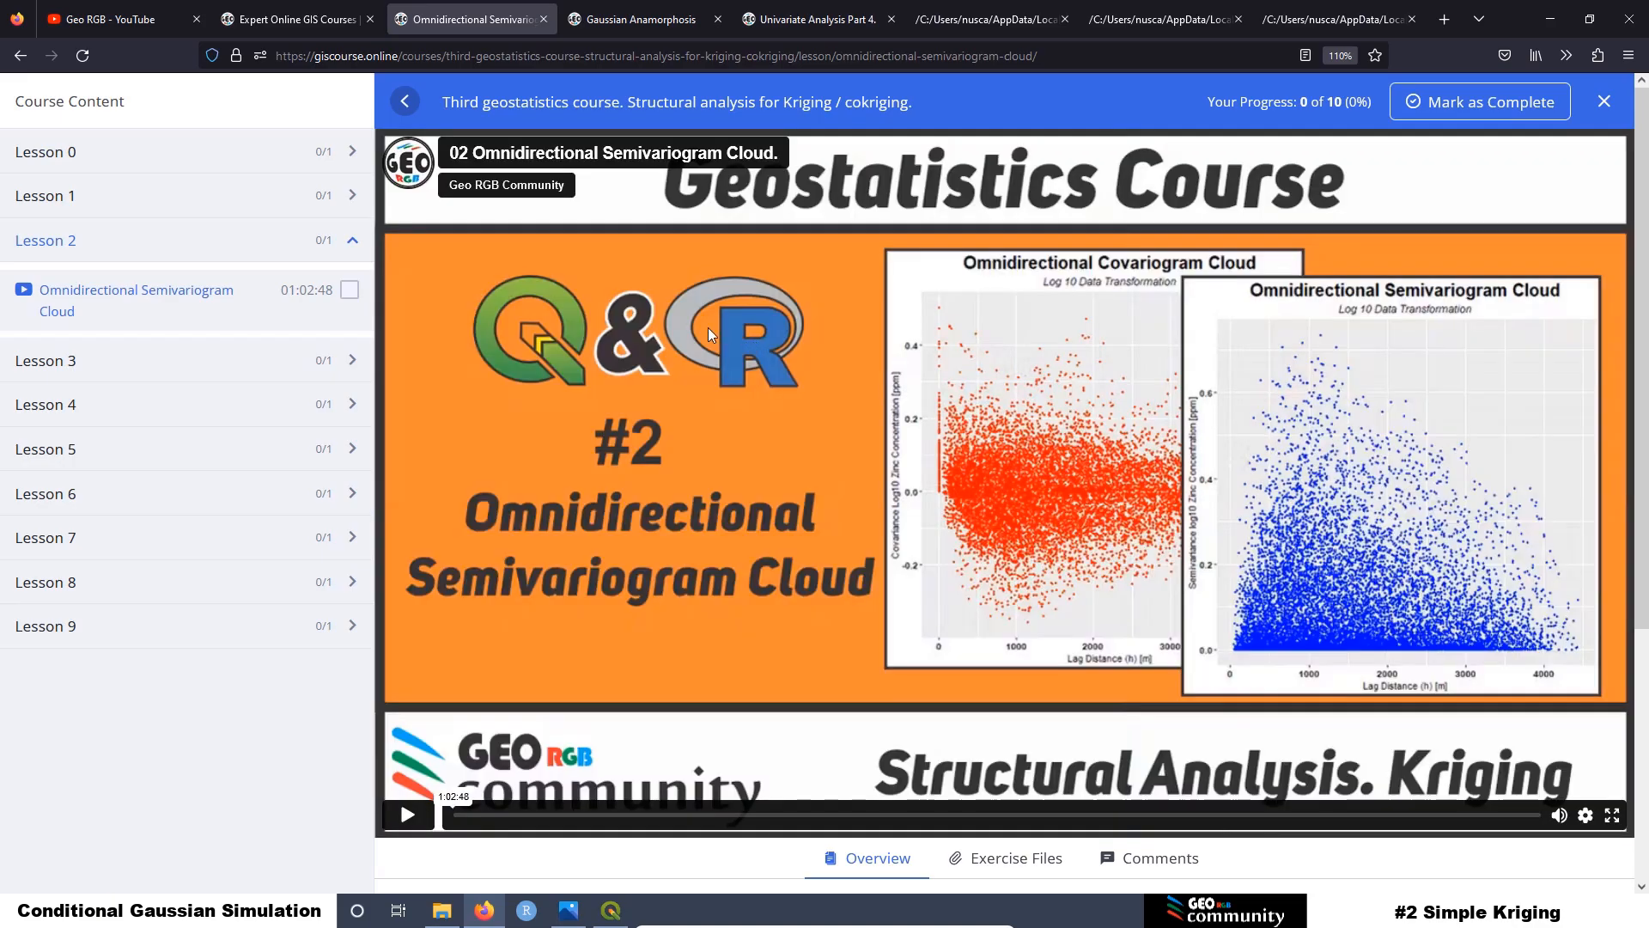
scroll(708, 390, "down", 2)
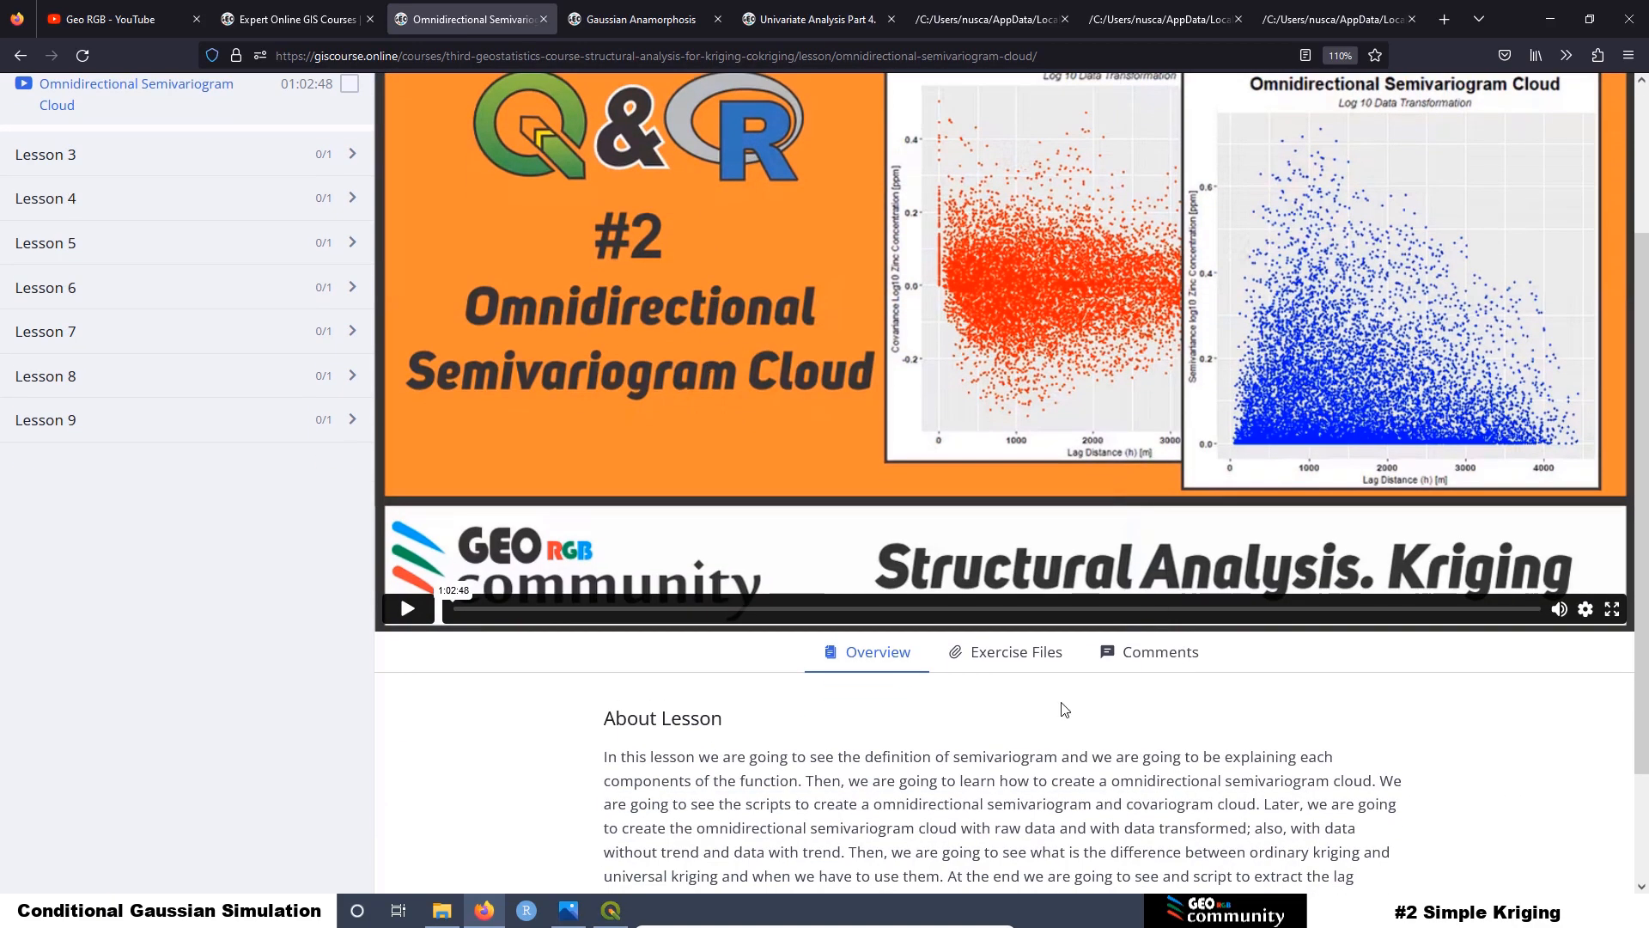
left_click(1021, 668)
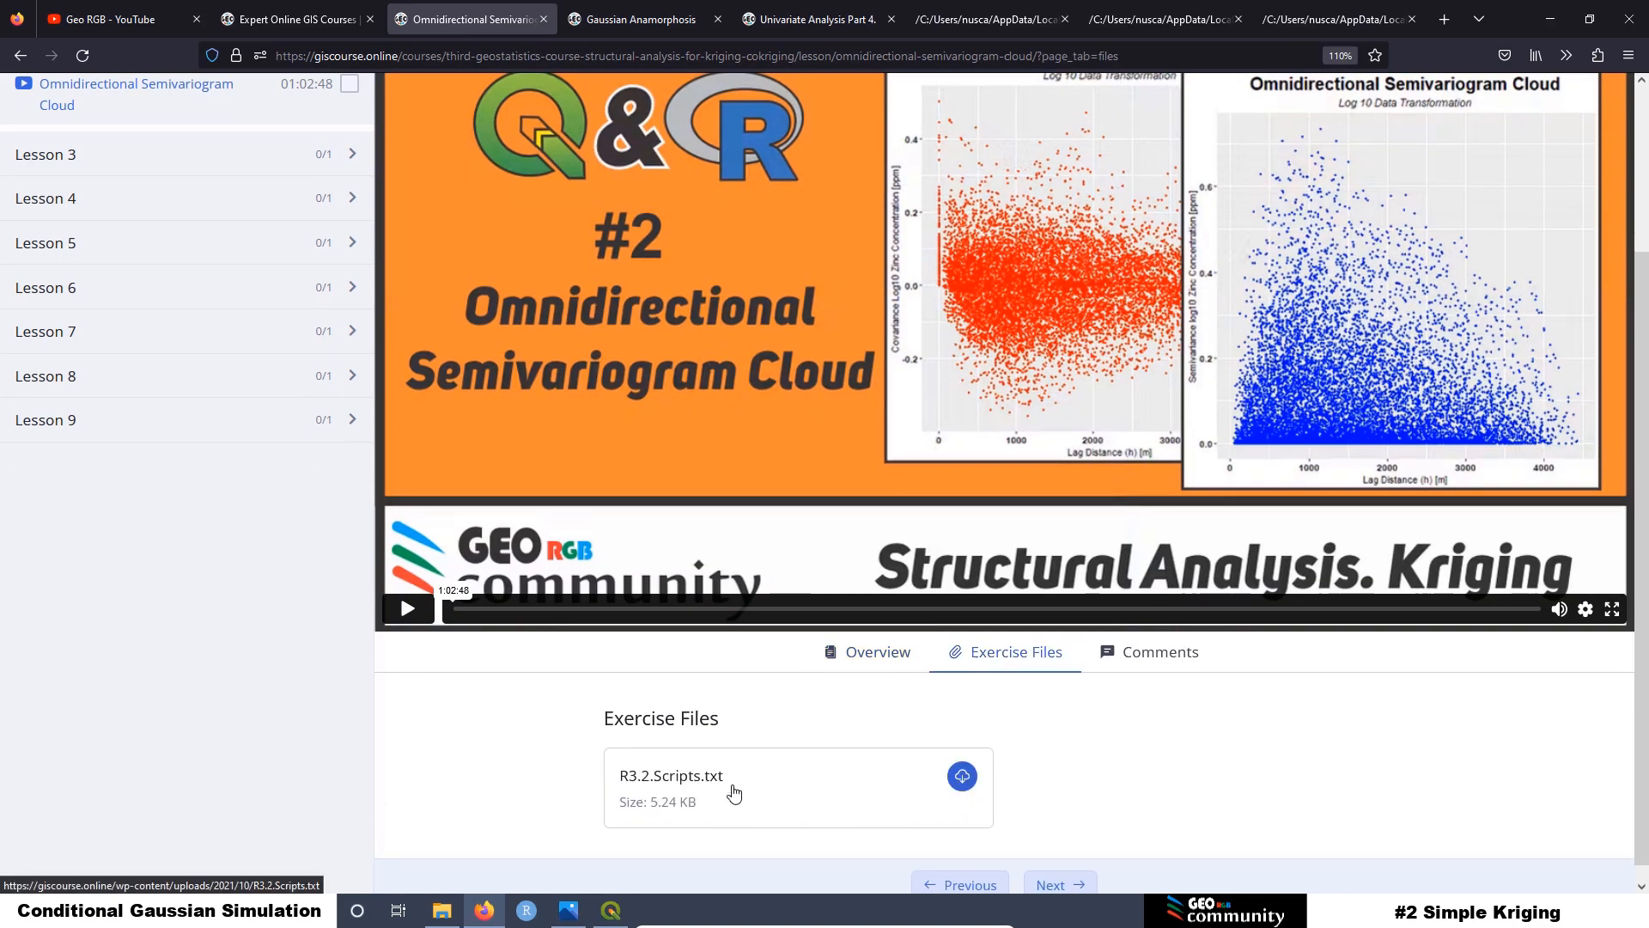
scroll(914, 799, "up", 2)
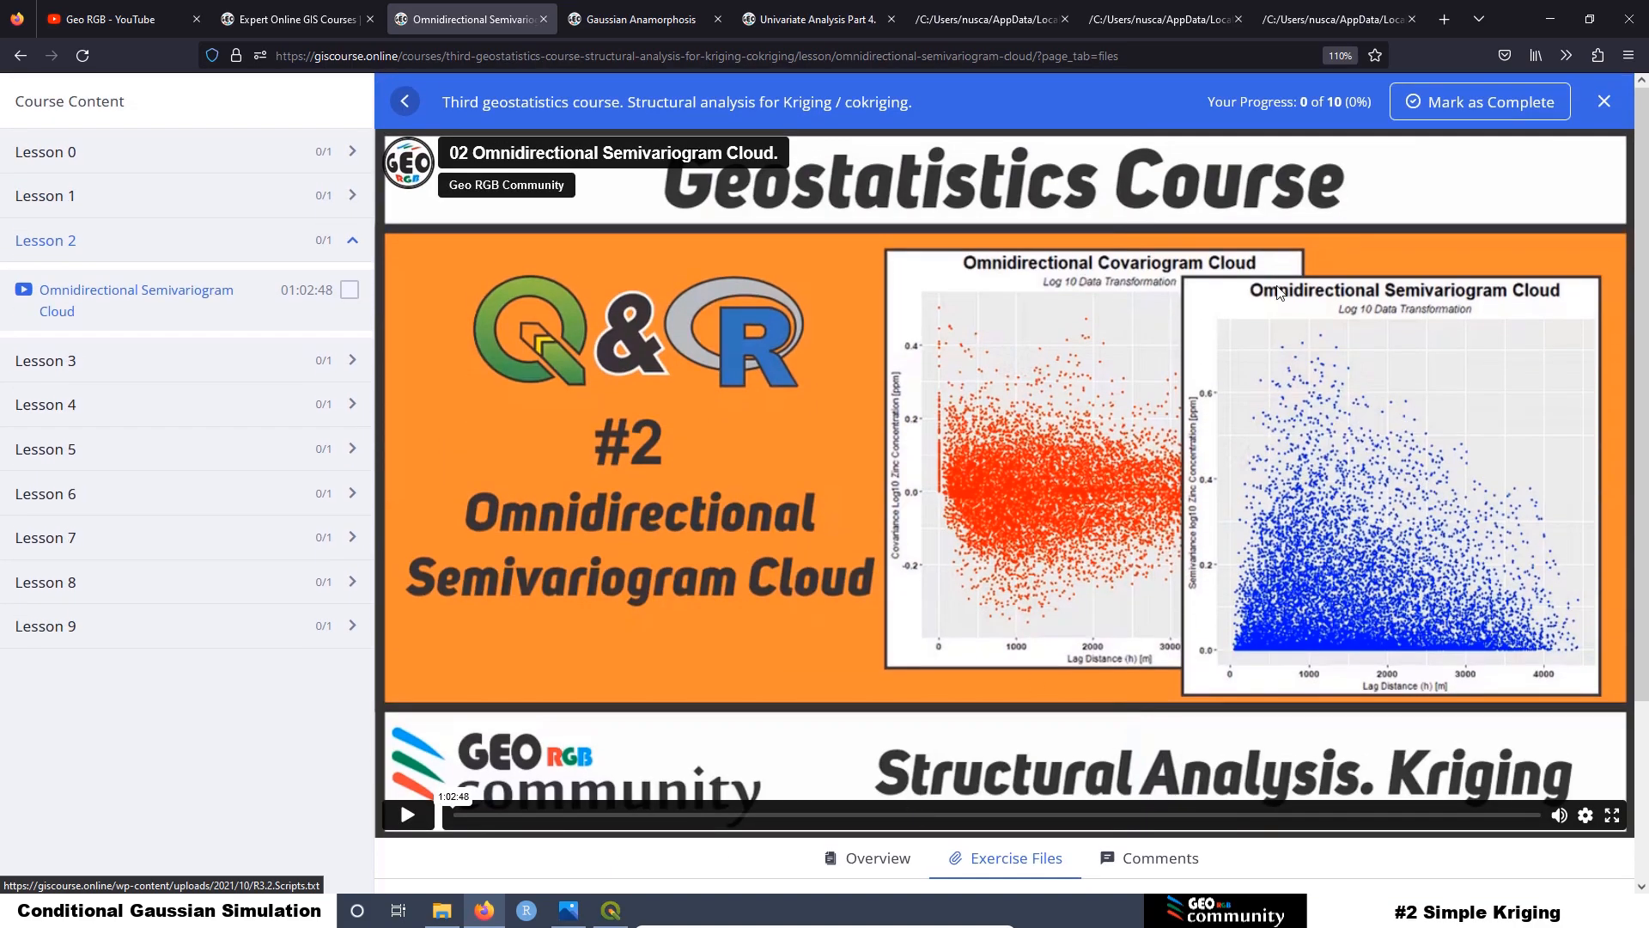
left_click(596, 916)
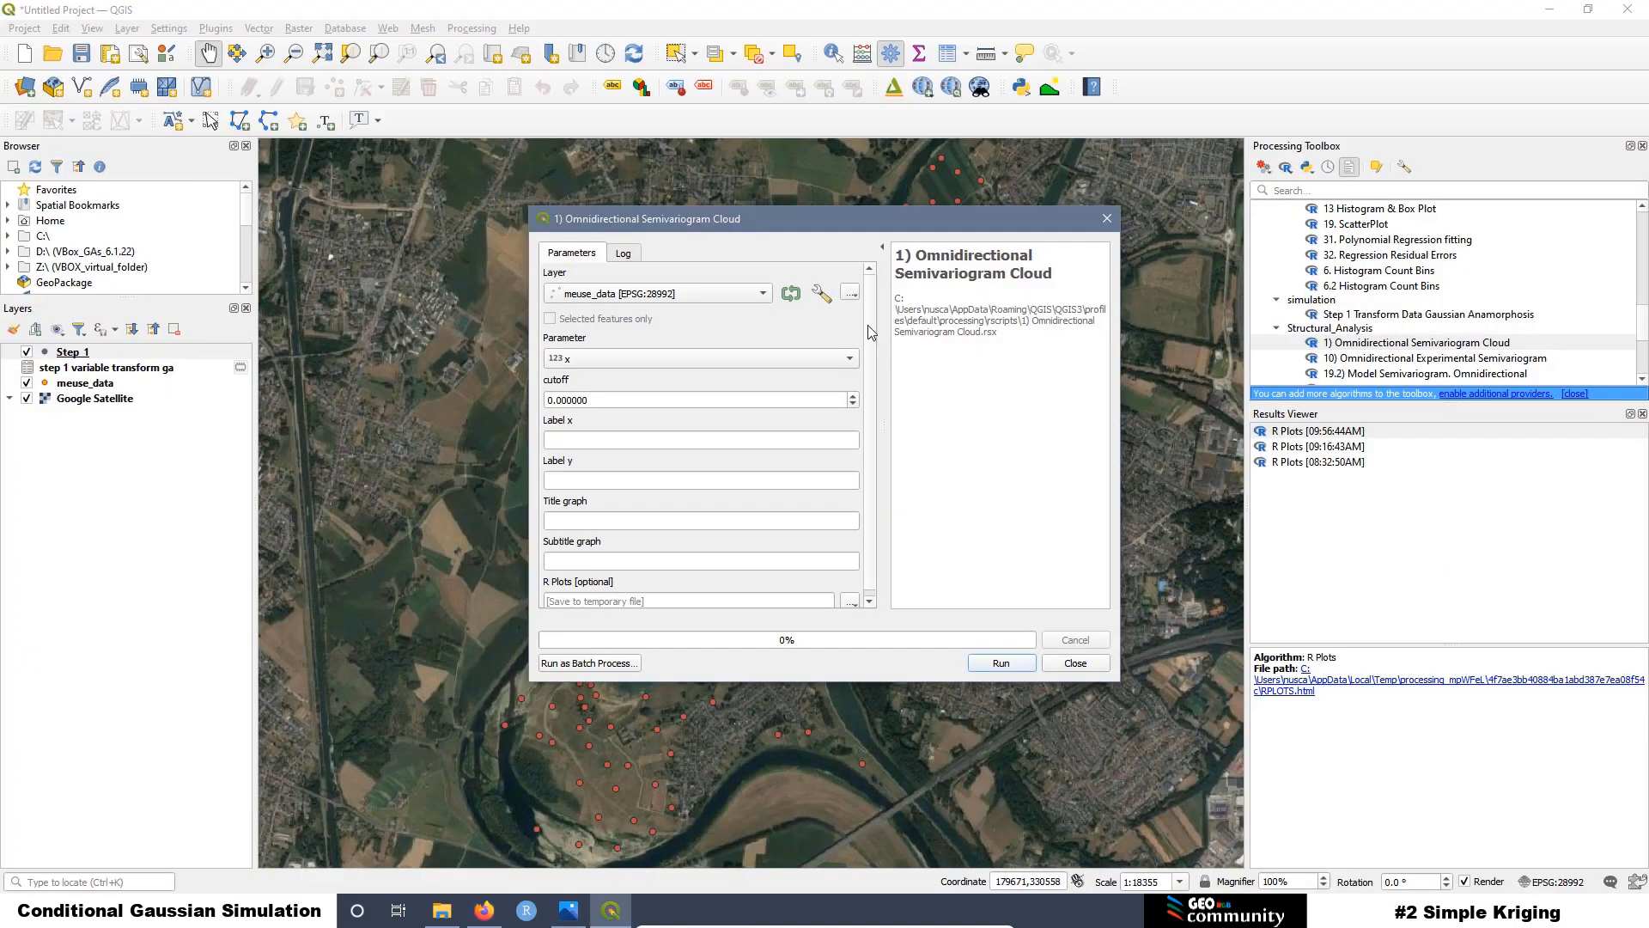
Step: Choose Step_1 as the semivariogram cloud's input layer and gau.transf as its parameter
left_click(587, 296)
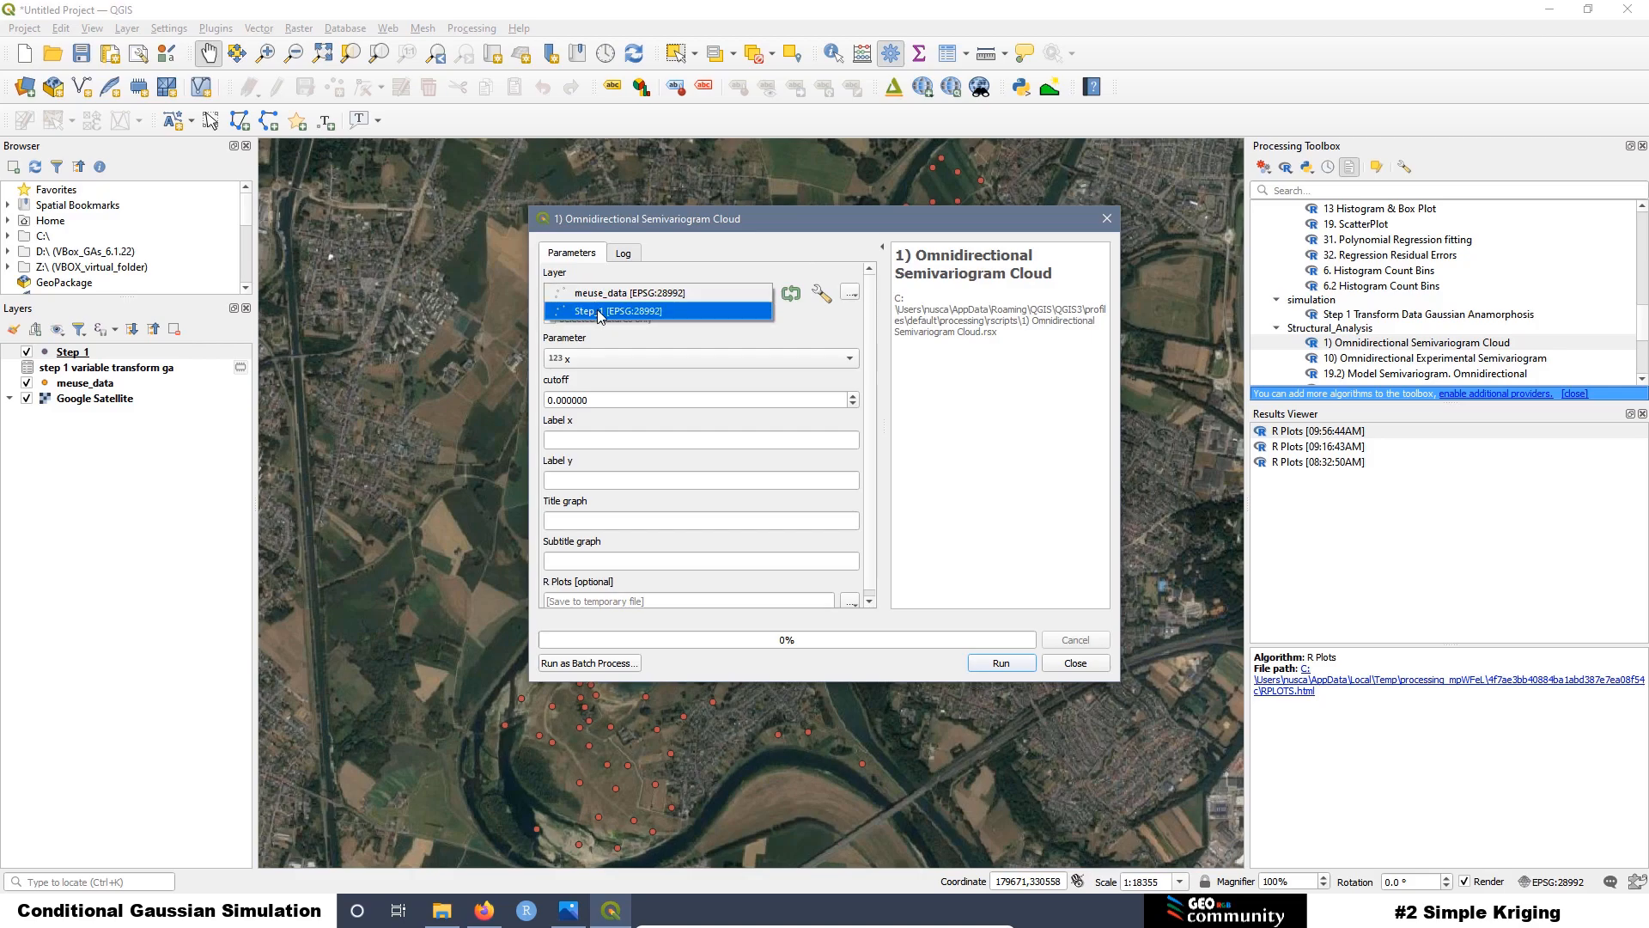
left_click(599, 312)
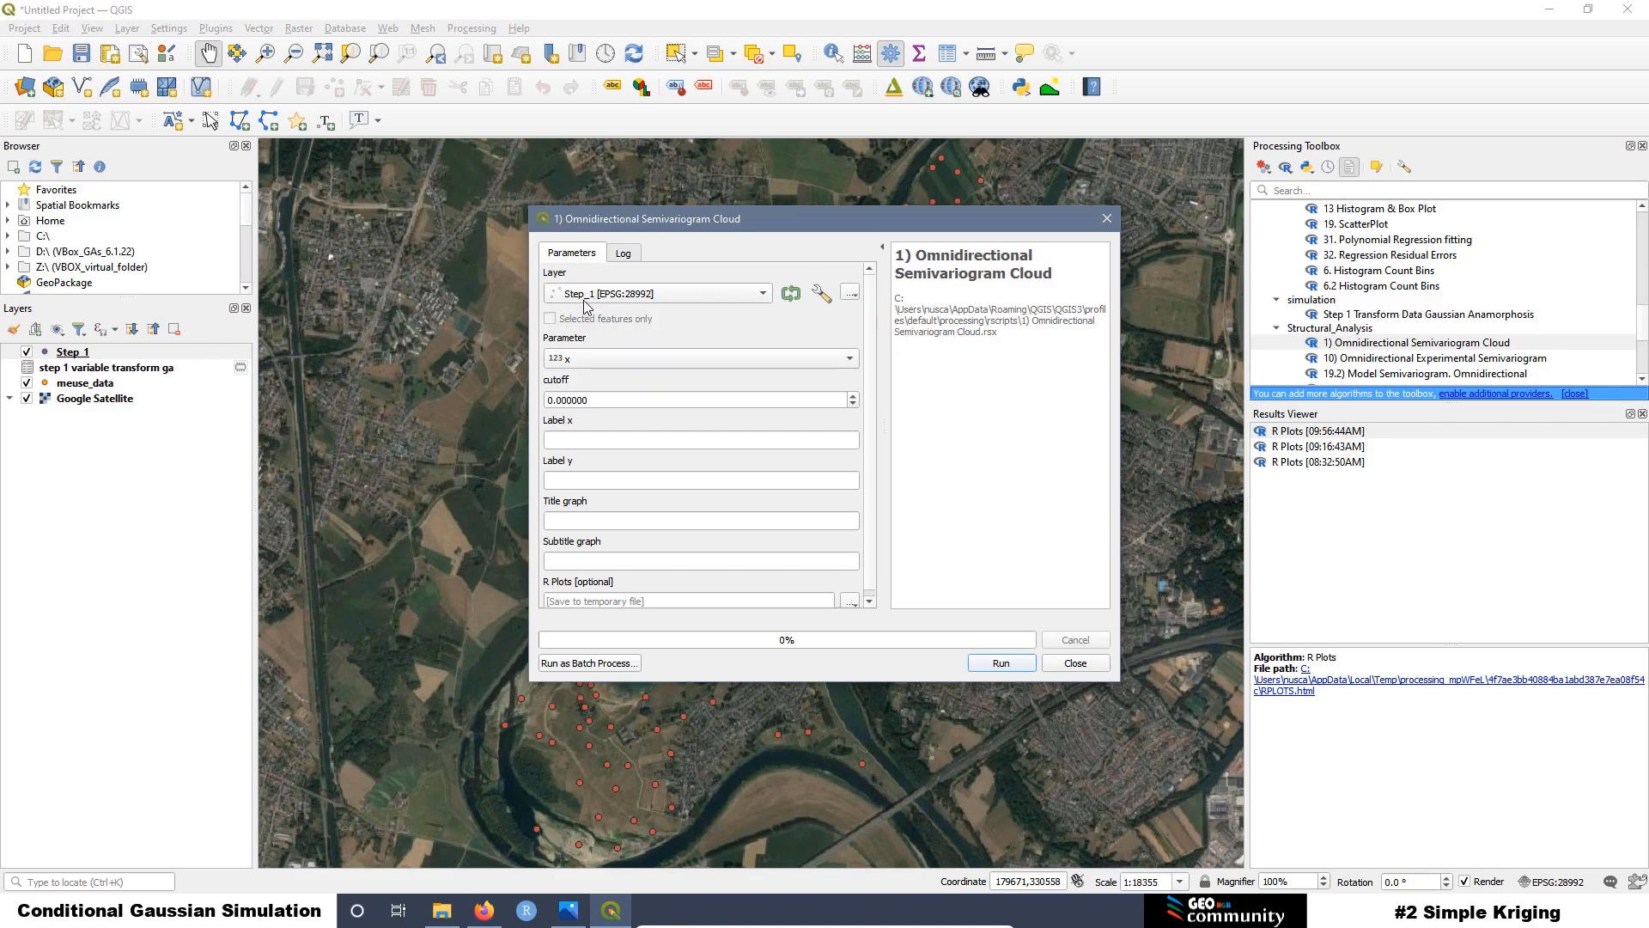
left_click(578, 361)
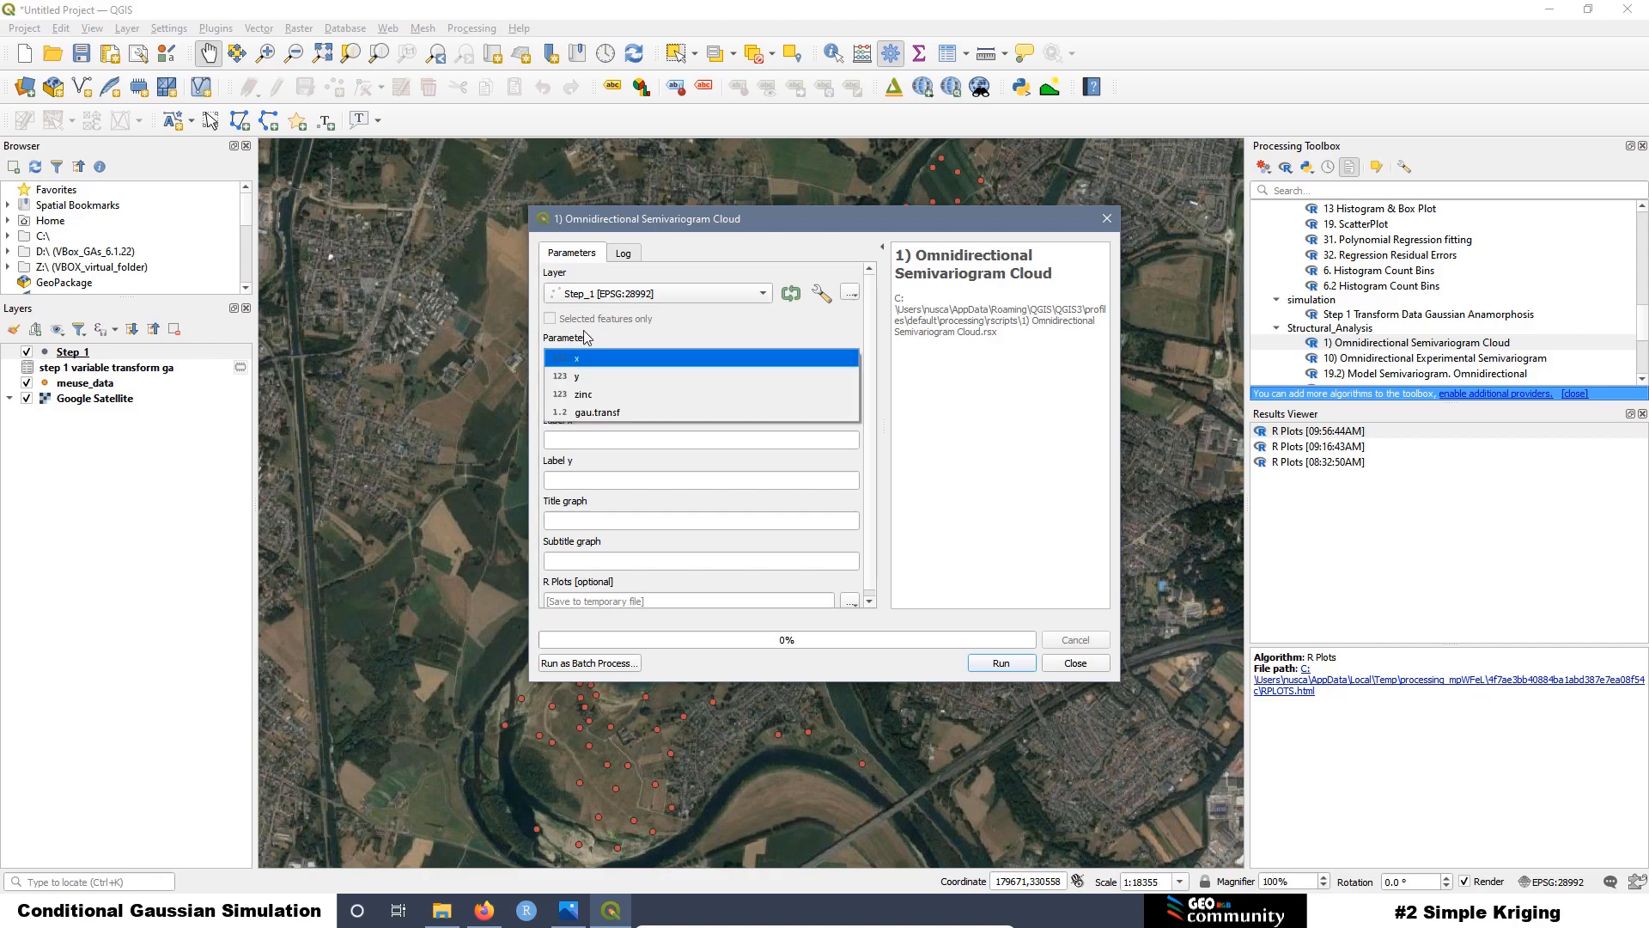
left_click(605, 412)
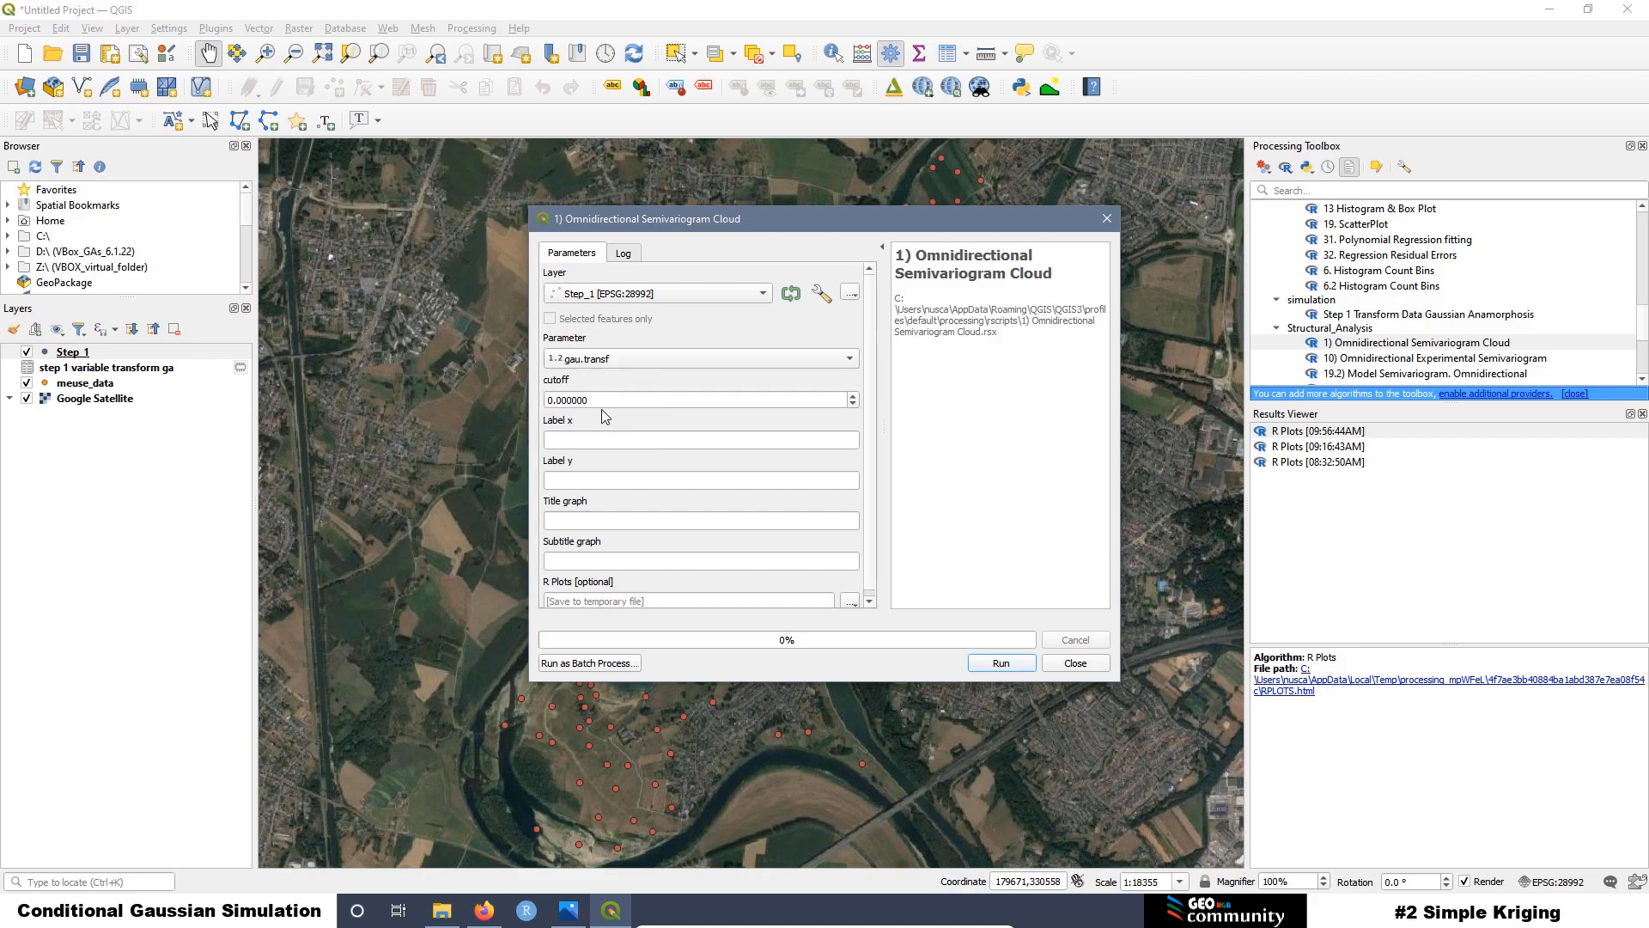
Step: Move the semivariogram dialog aside and measure the distance across the sample points from southwest to northeast
left_click_drag(831, 224, 1338, 373)
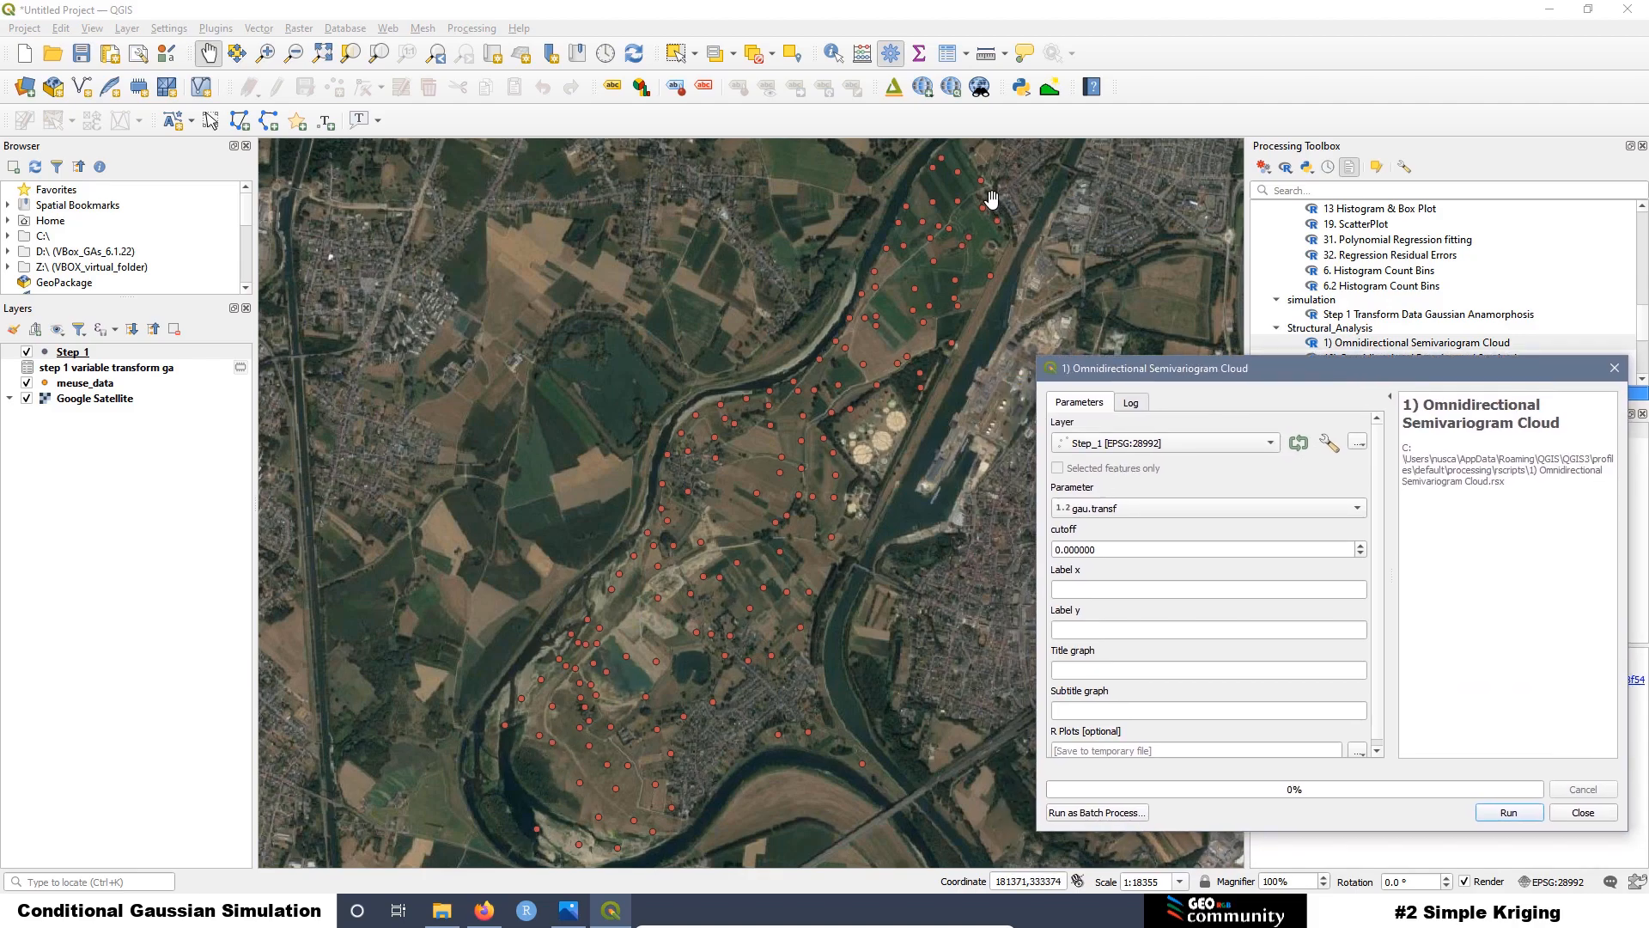
left_click(987, 57)
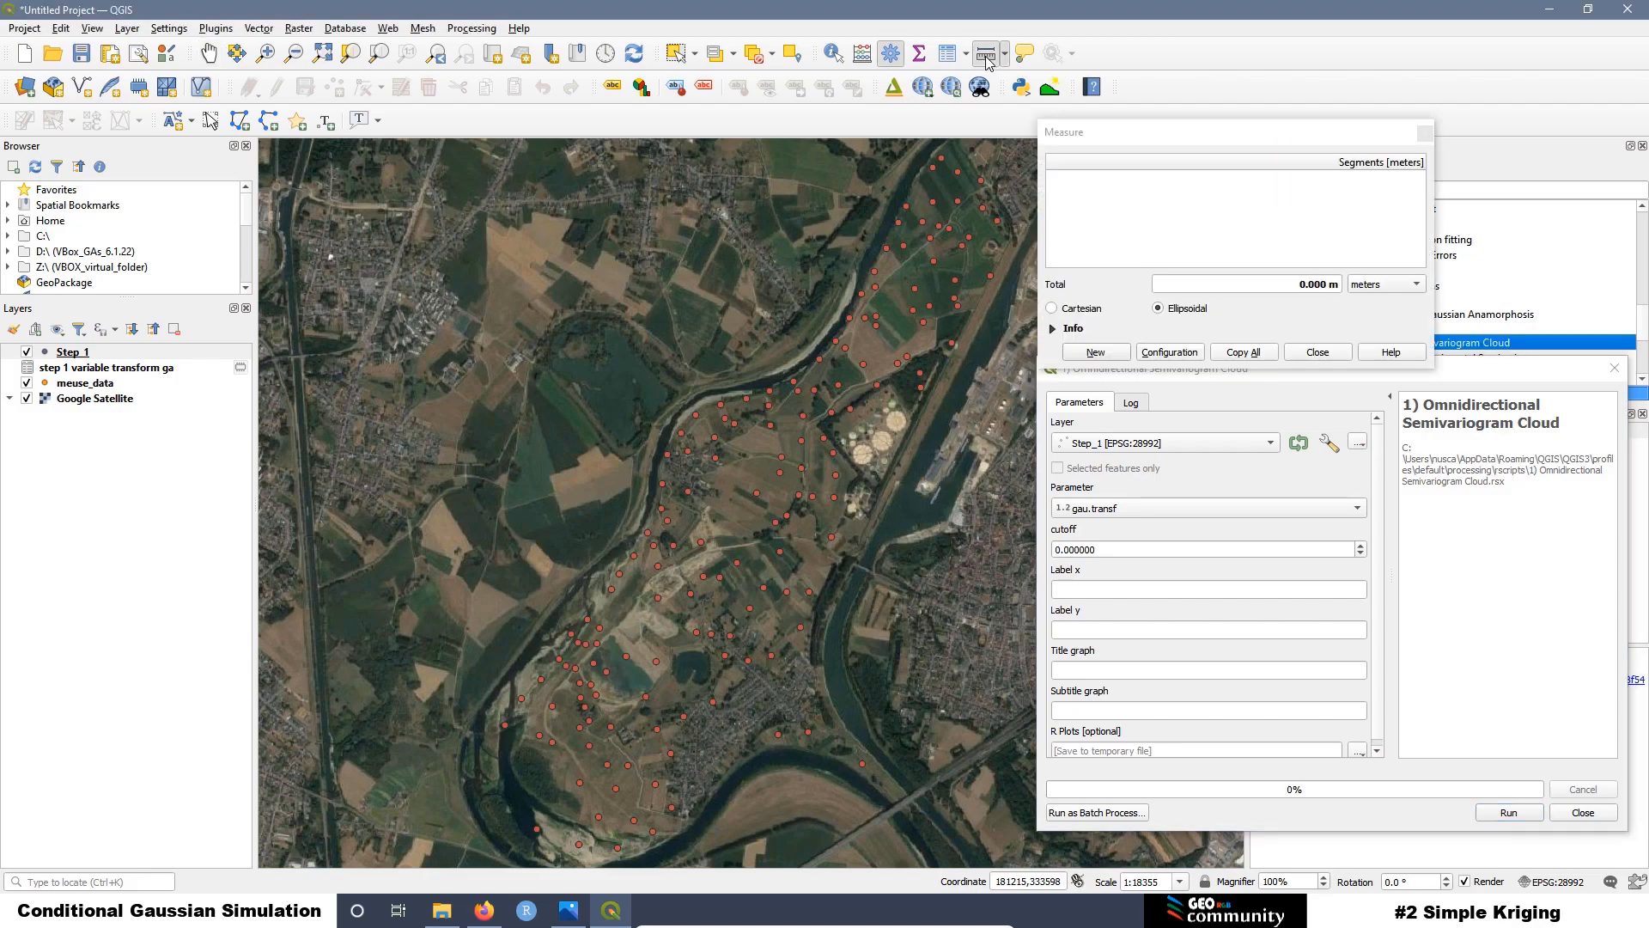
left_click(505, 850)
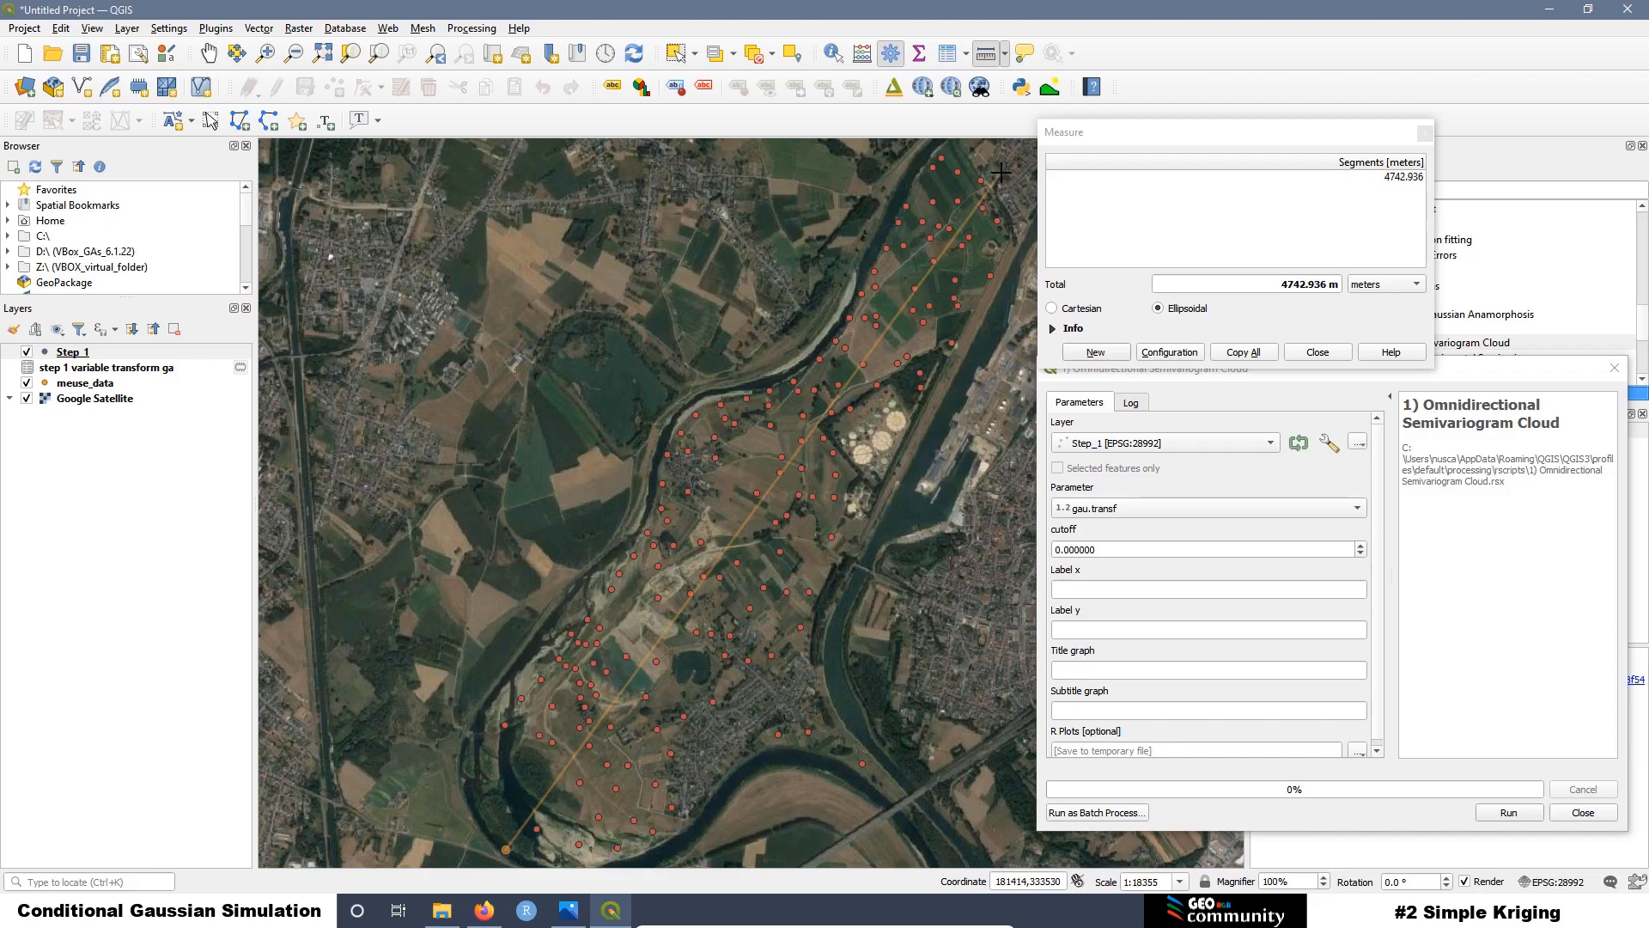
left_click(1425, 132)
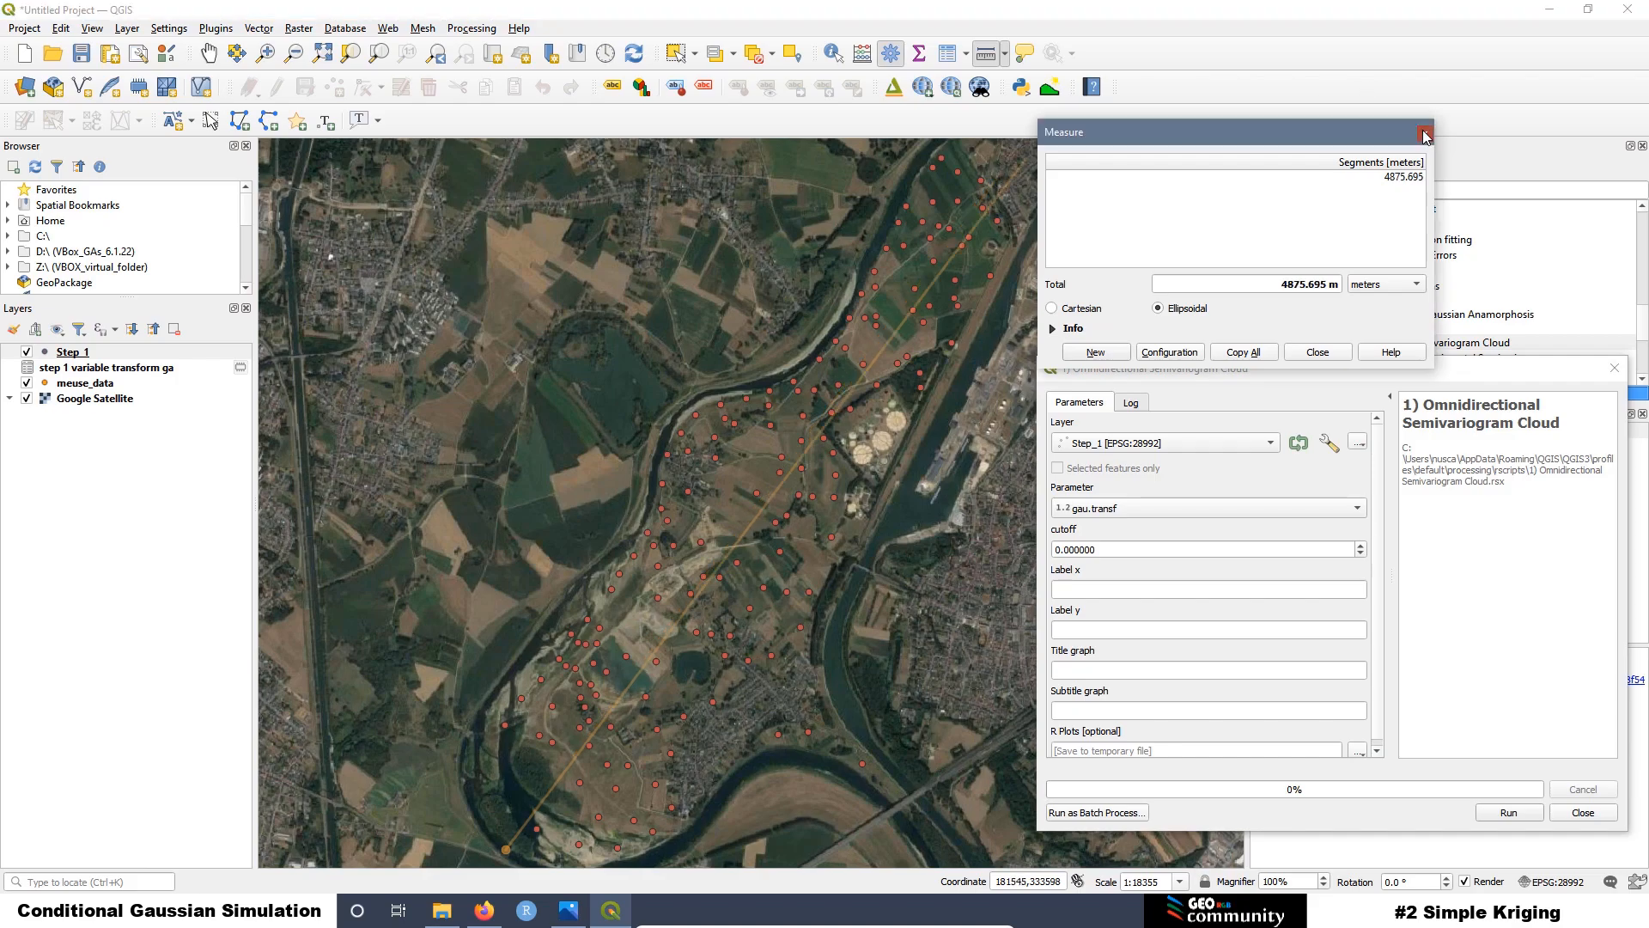
Step: Set cutoff 5000, x label Lag Distance [m], y label Semivariance, title Omnidirectional Semivariogram Cloud Zinc and subtitle Gaussian Anamorphosis Transformation
left_click_drag(1290, 375, 736, 128)
left_click_drag(552, 303, 462, 301)
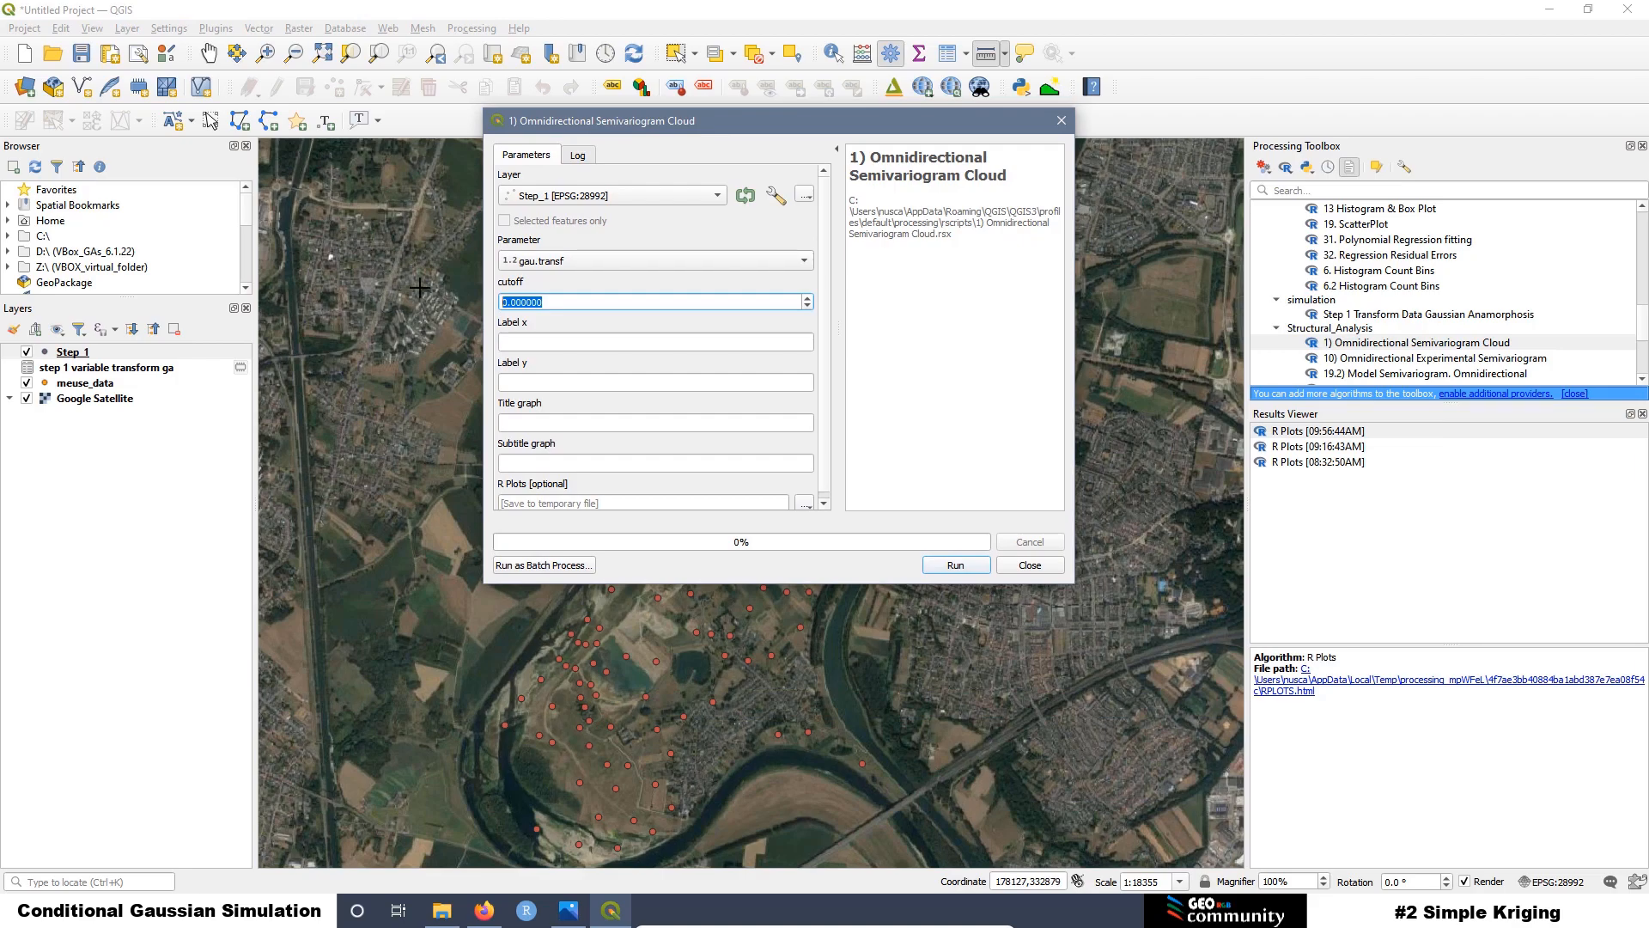
type("5000")
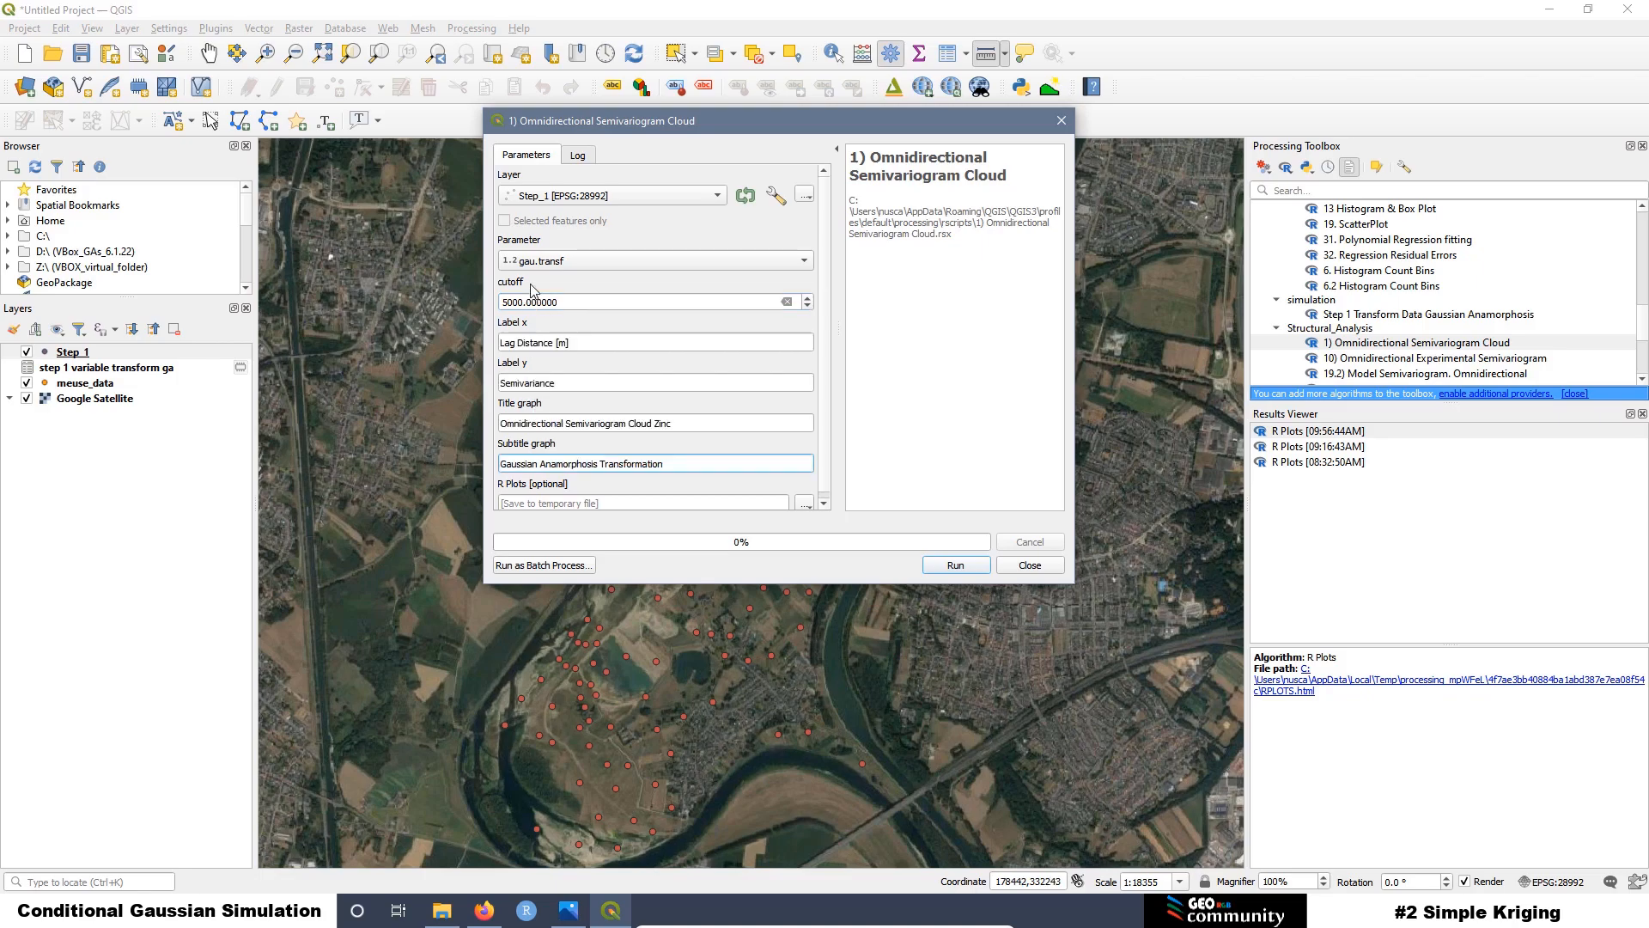
Step: Review the word Omnidirectional in the graph title and run the semivariogram cloud script
left_click(556, 436)
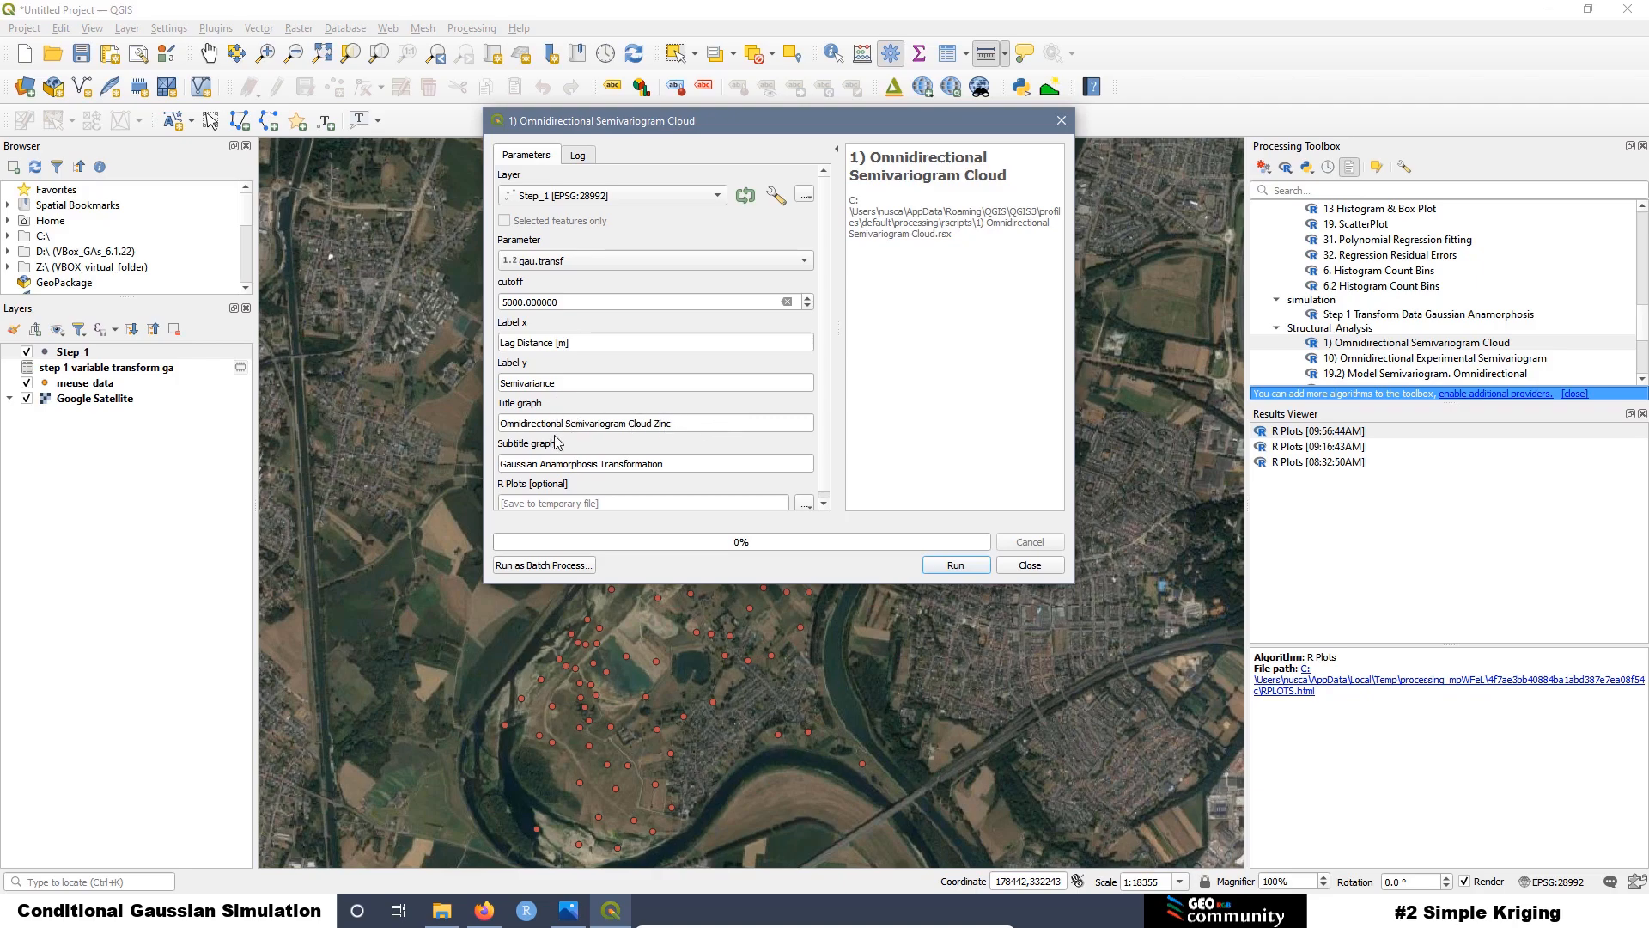
left_click_drag(565, 424, 499, 423)
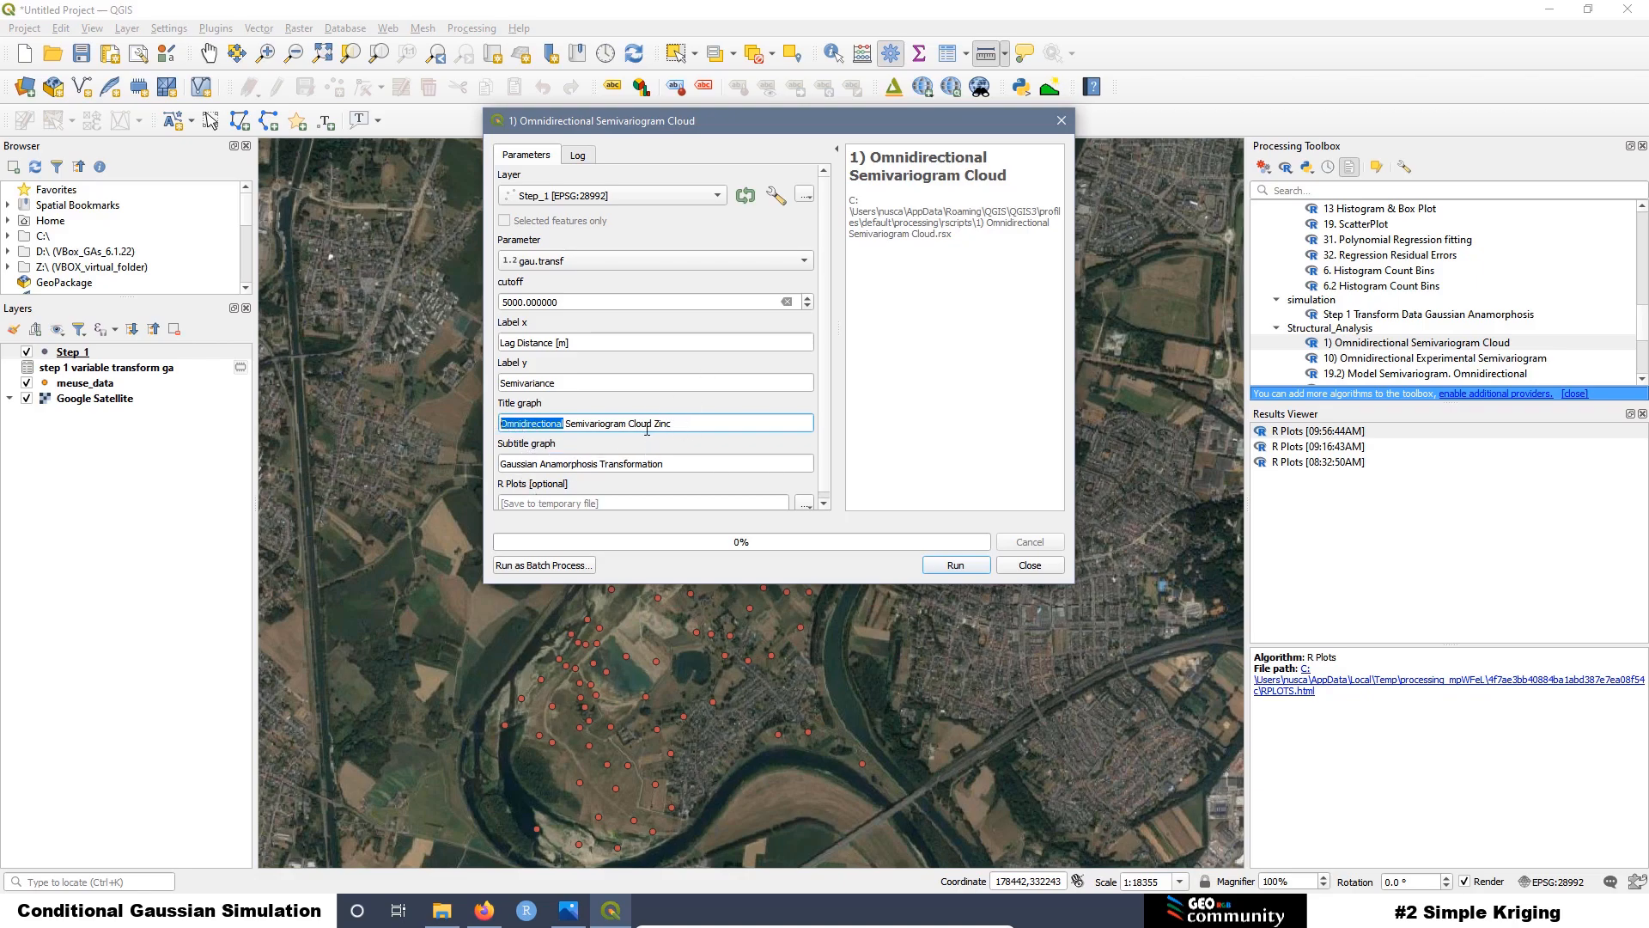
left_click(552, 424)
left_click(952, 569)
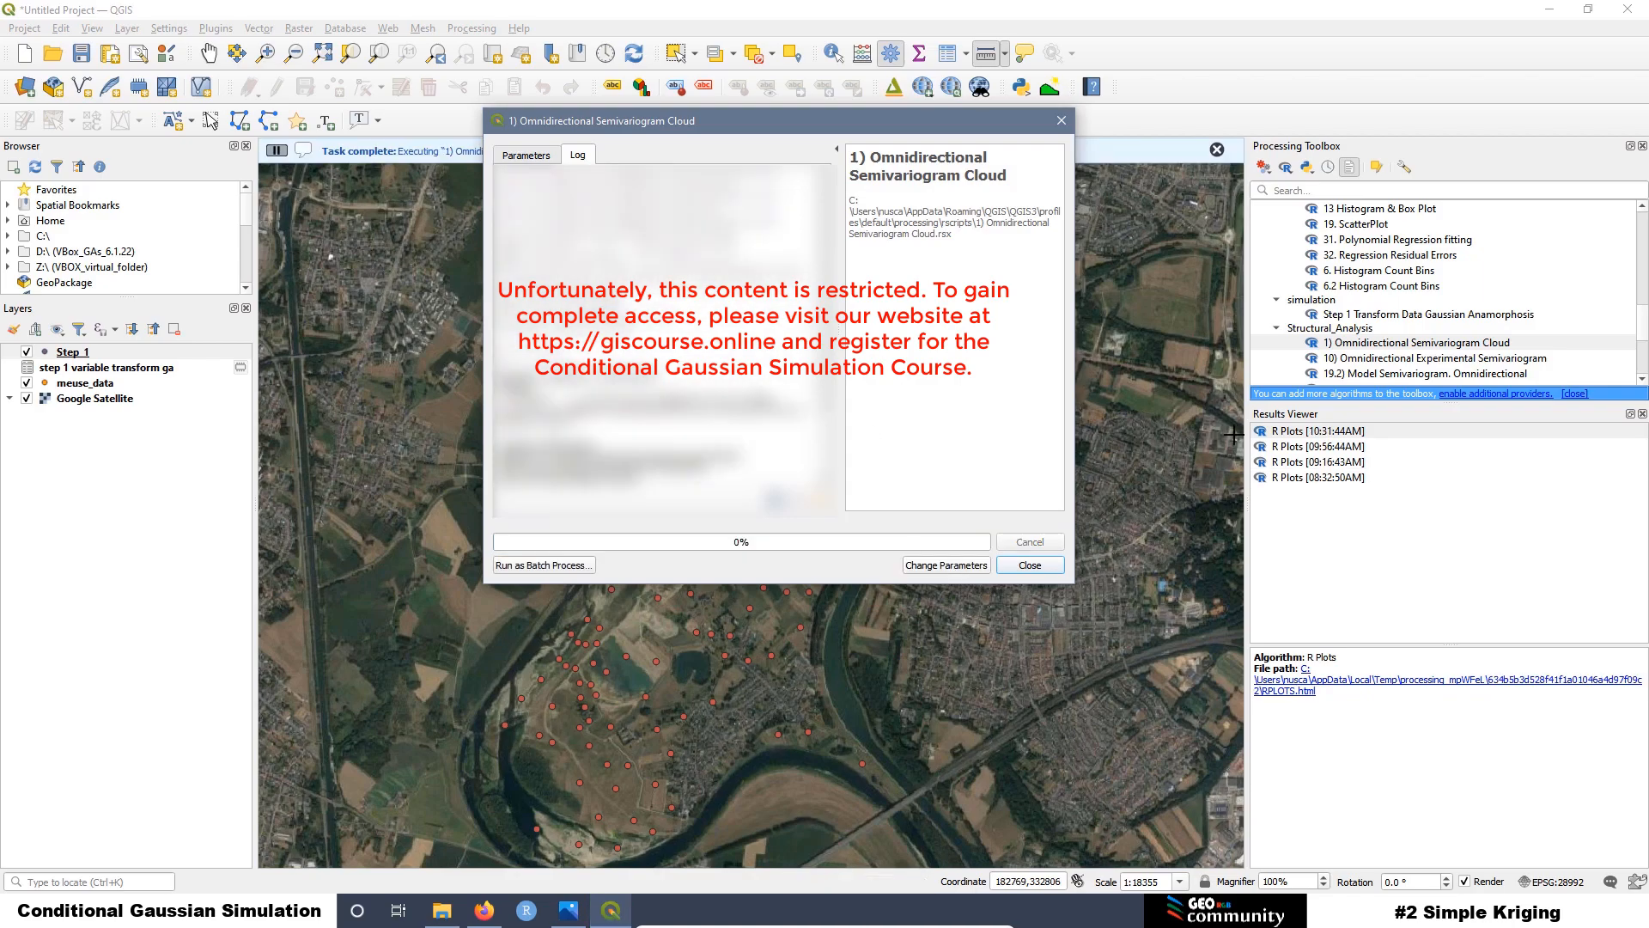
Step: Open the newest R Plots result, enlarge it to 150%, examine the zinc semivariogram cloud and return to QGIS
double_click(1284, 433)
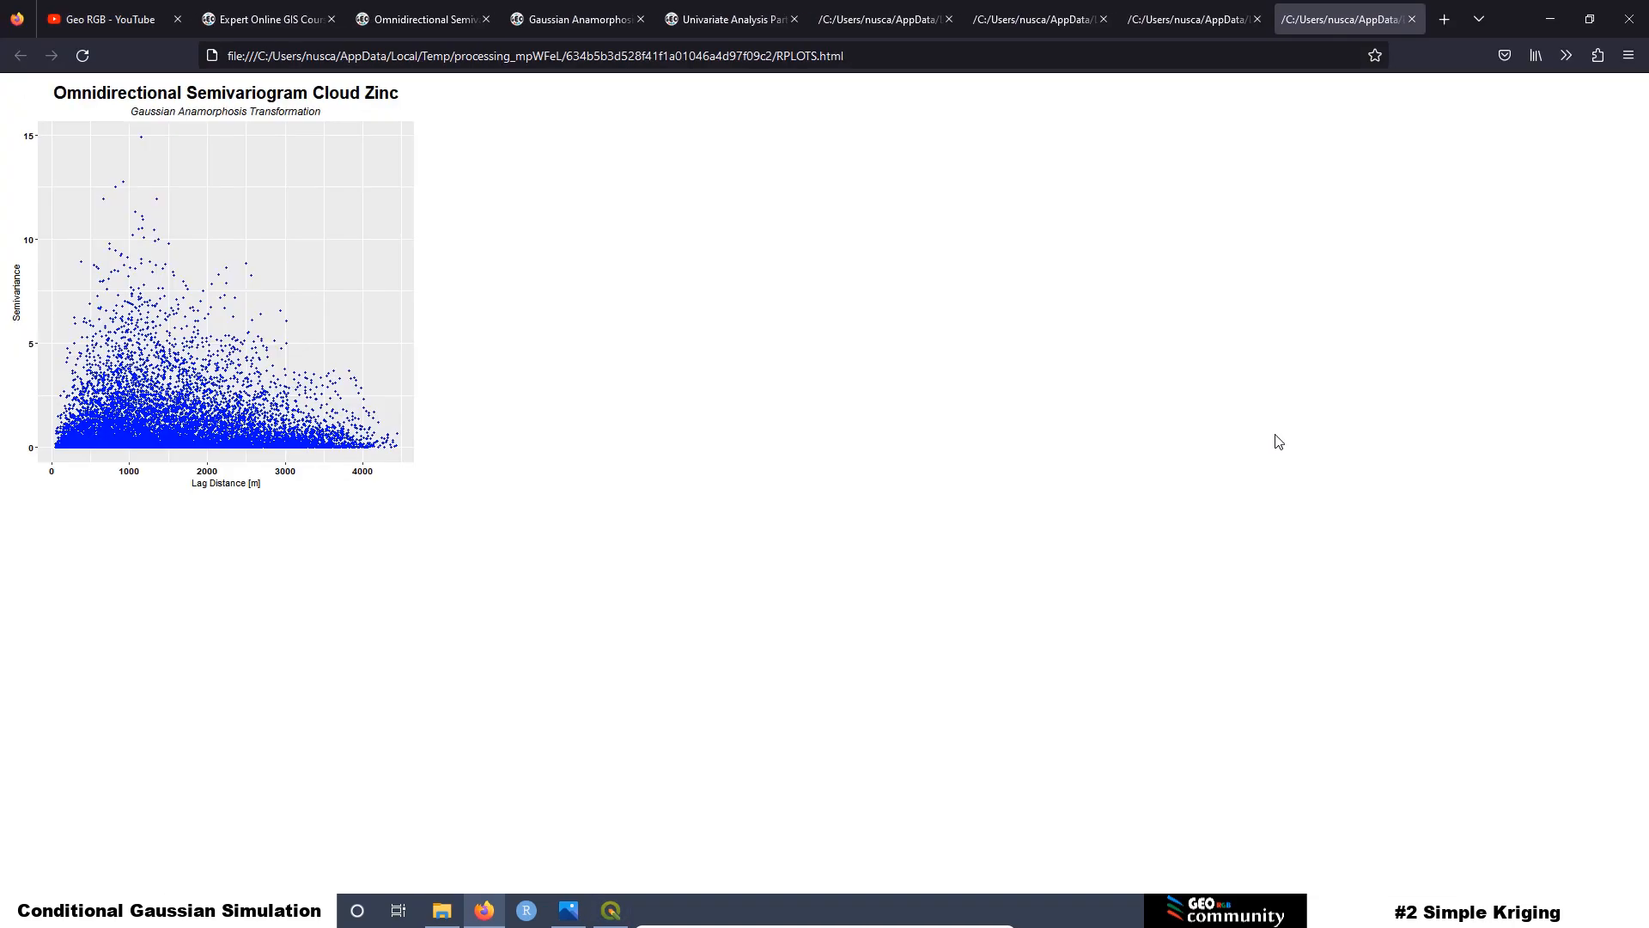
key("ctrl+plus")
key("ctrl+plus")
key("ctrl+plus")
key("ctrl+plus")
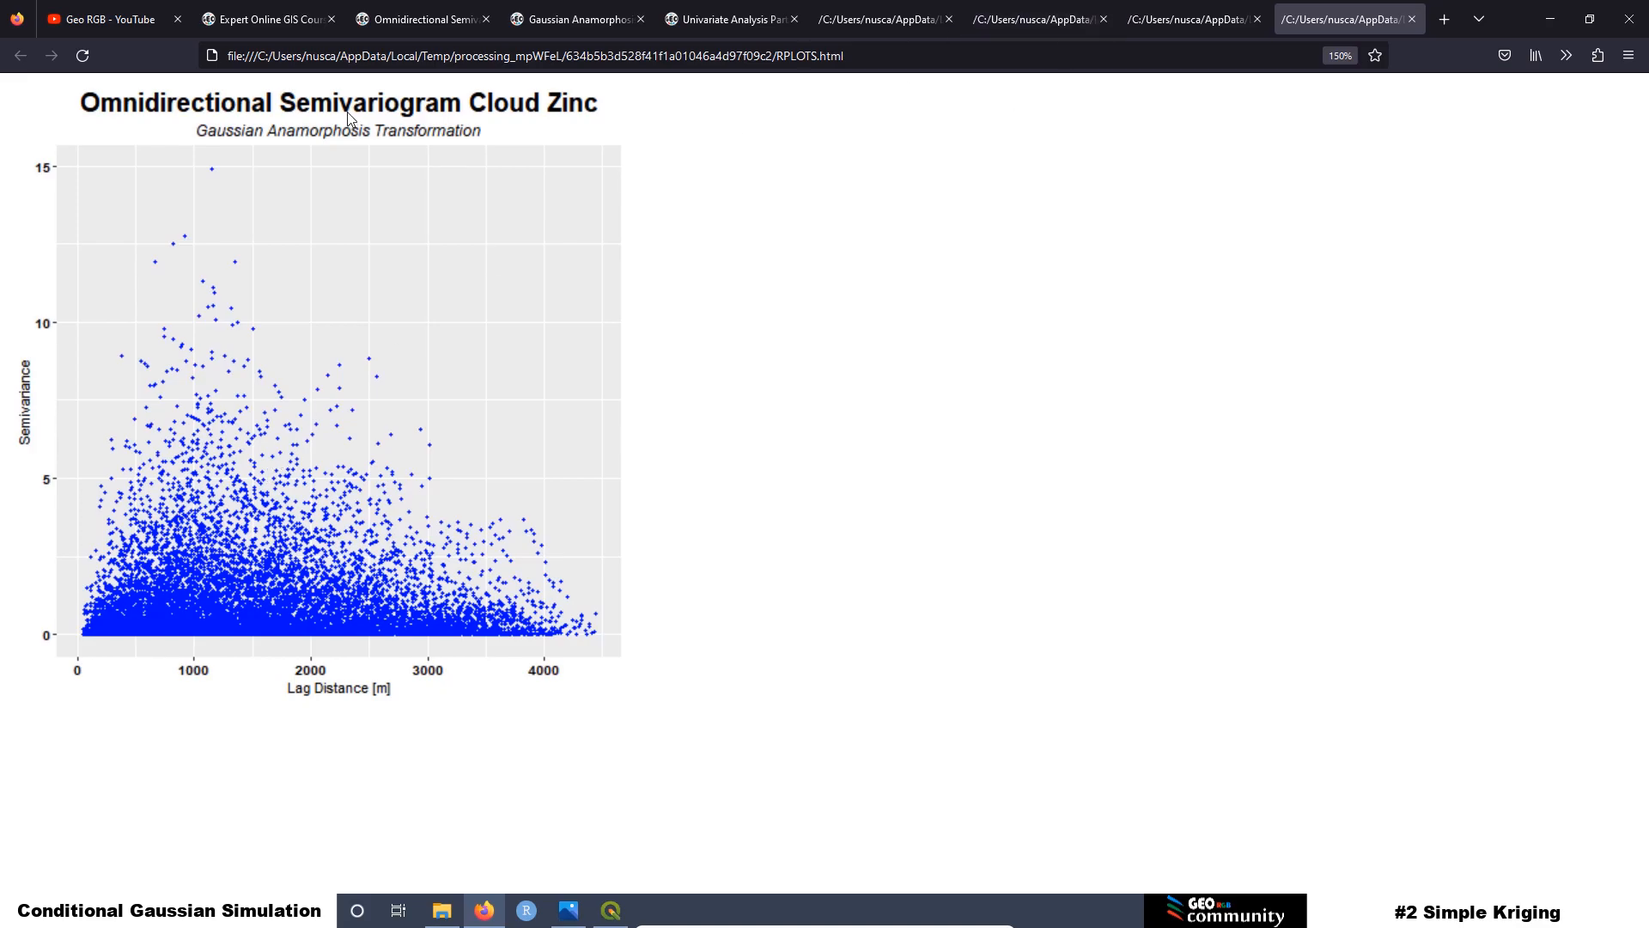
left_click(611, 910)
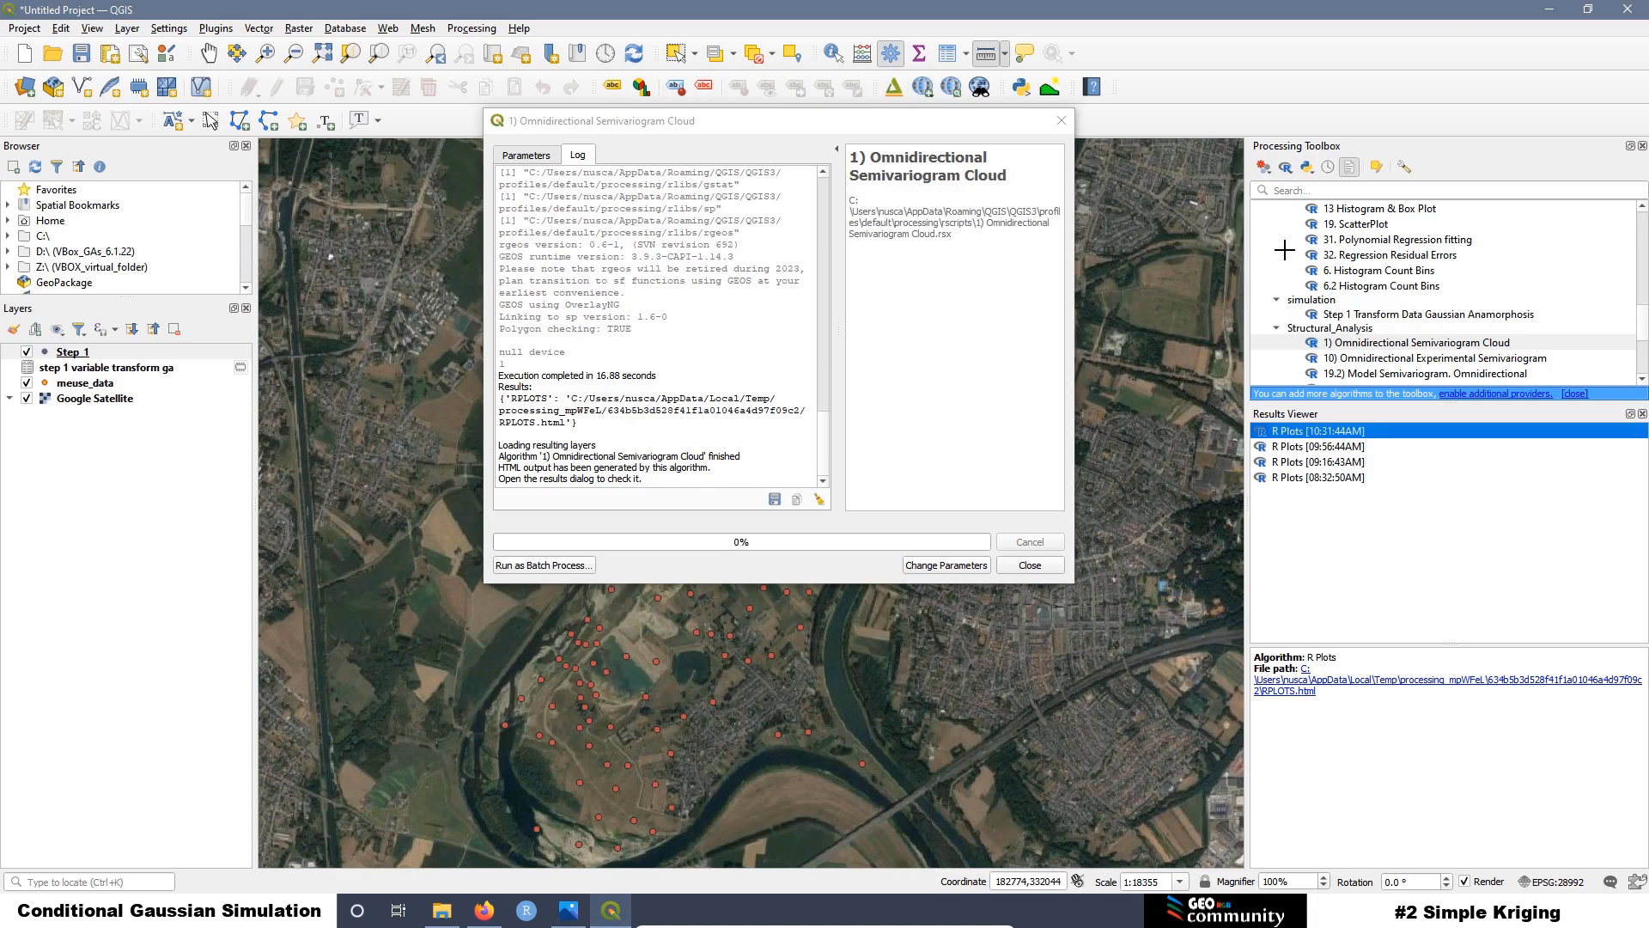
Step: Move the semivariogram cloud dialog aside and open the 10) Omnidirectional Experimental Semivariogram script beside it
left_click_drag(870, 121, 631, 123)
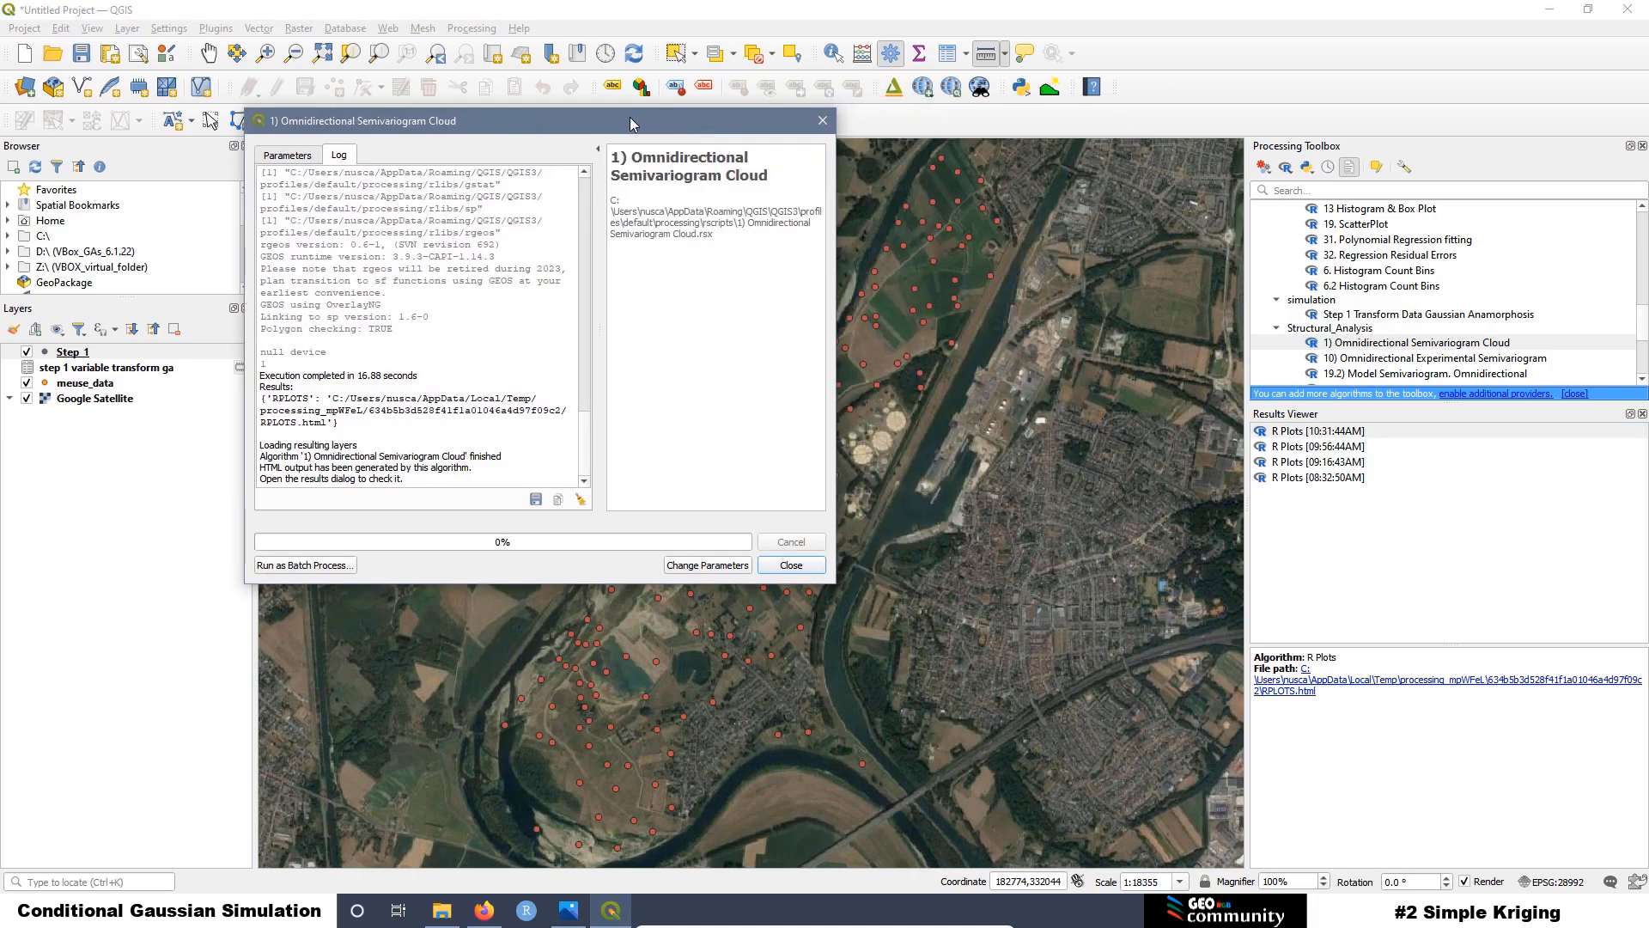
left_click(1366, 361)
double_click(1366, 365)
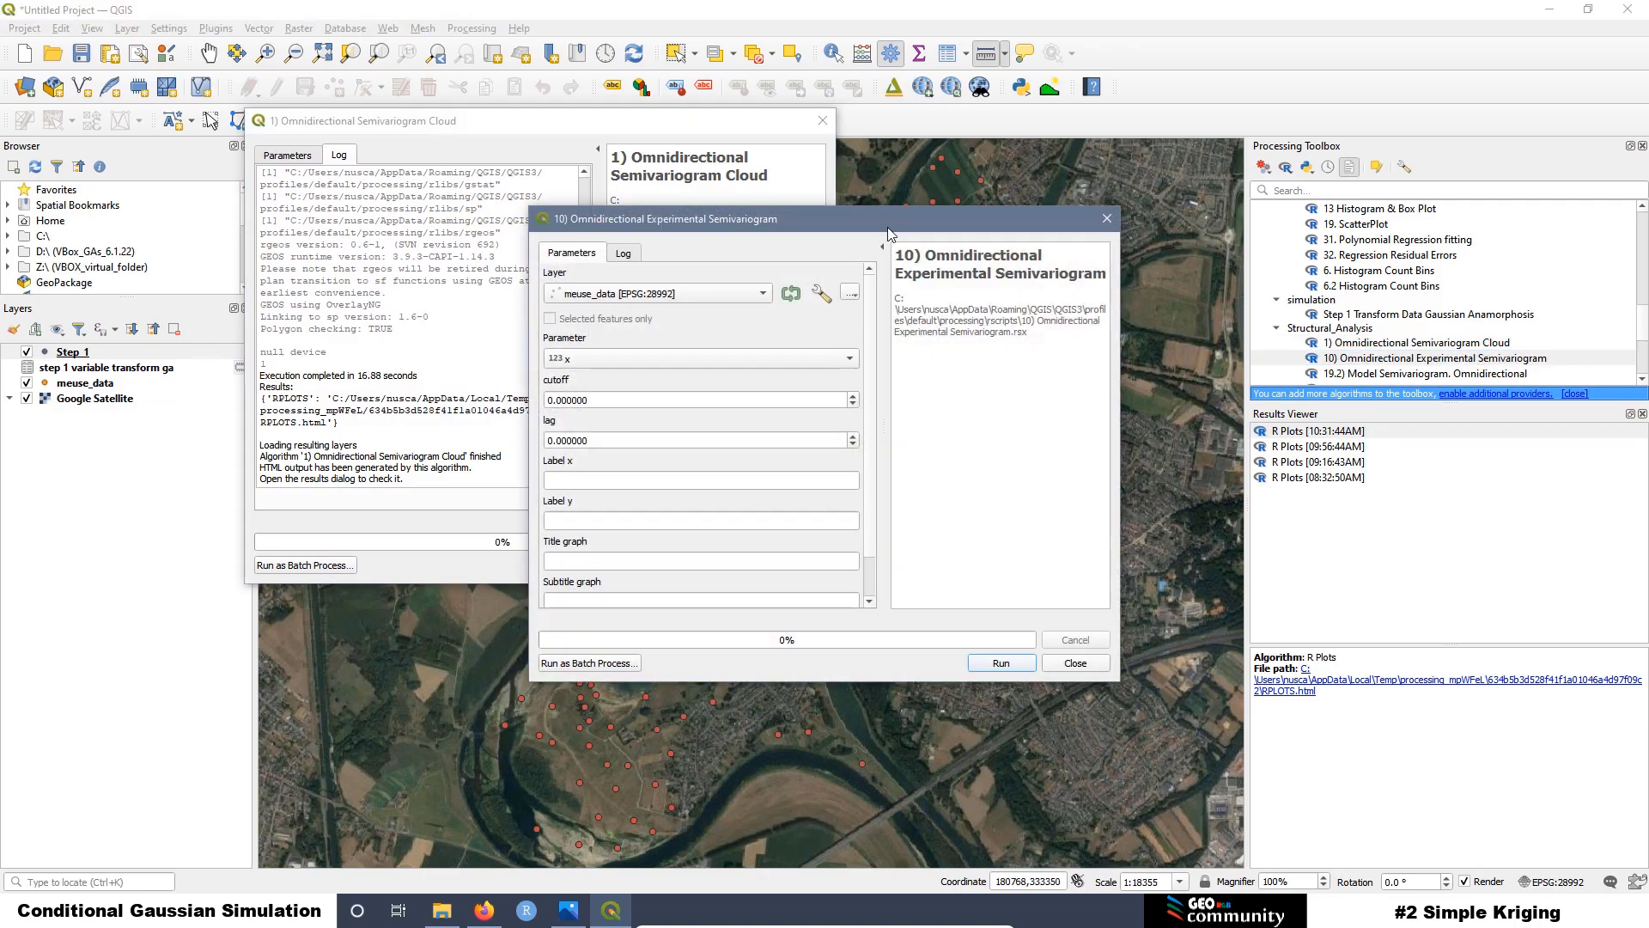
left_click_drag(888, 227, 939, 130)
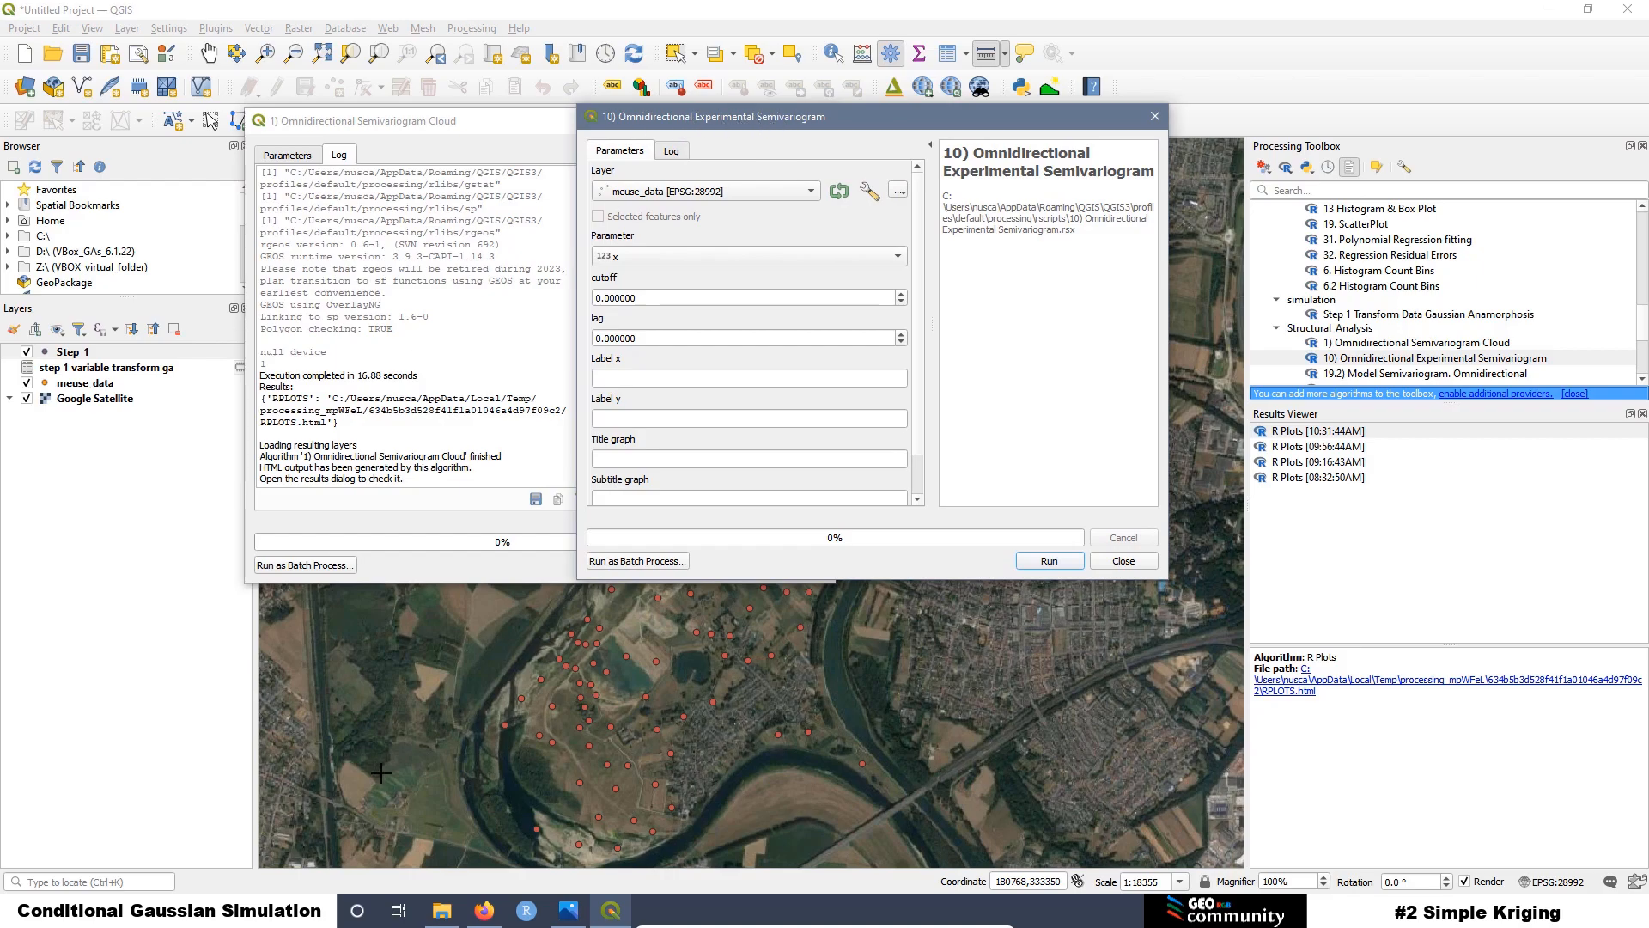
Step: Look up the exercise files of the Lesson 4 Experimental Semivariogram course page in Firefox and return to QGIS
left_click(483, 913)
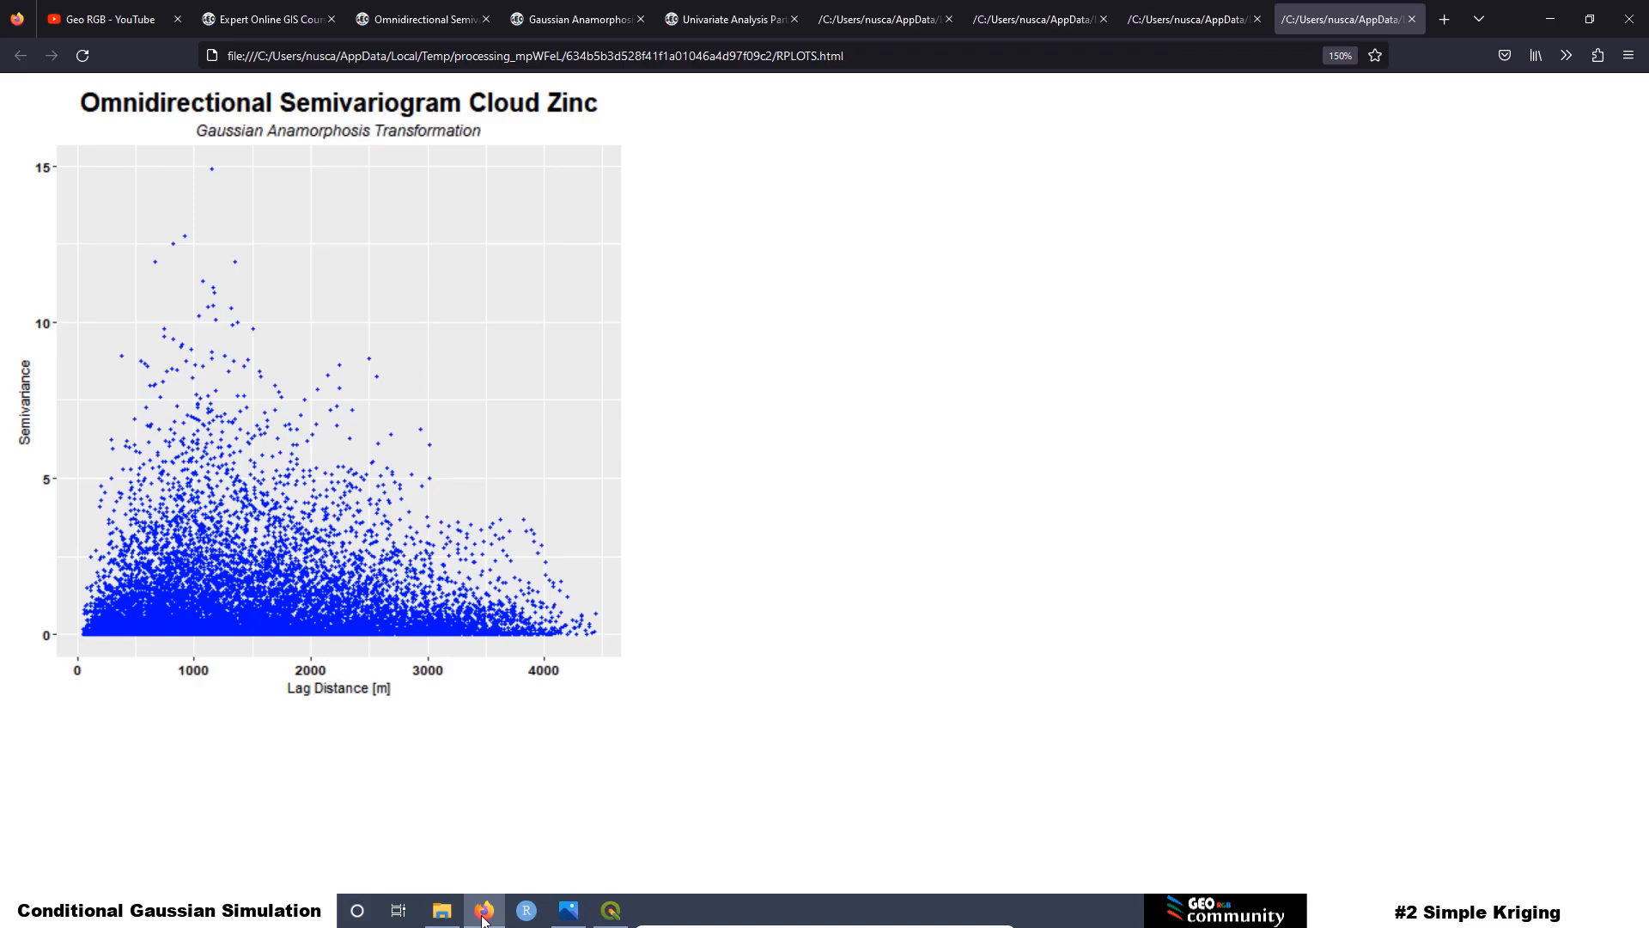
left_click(389, 21)
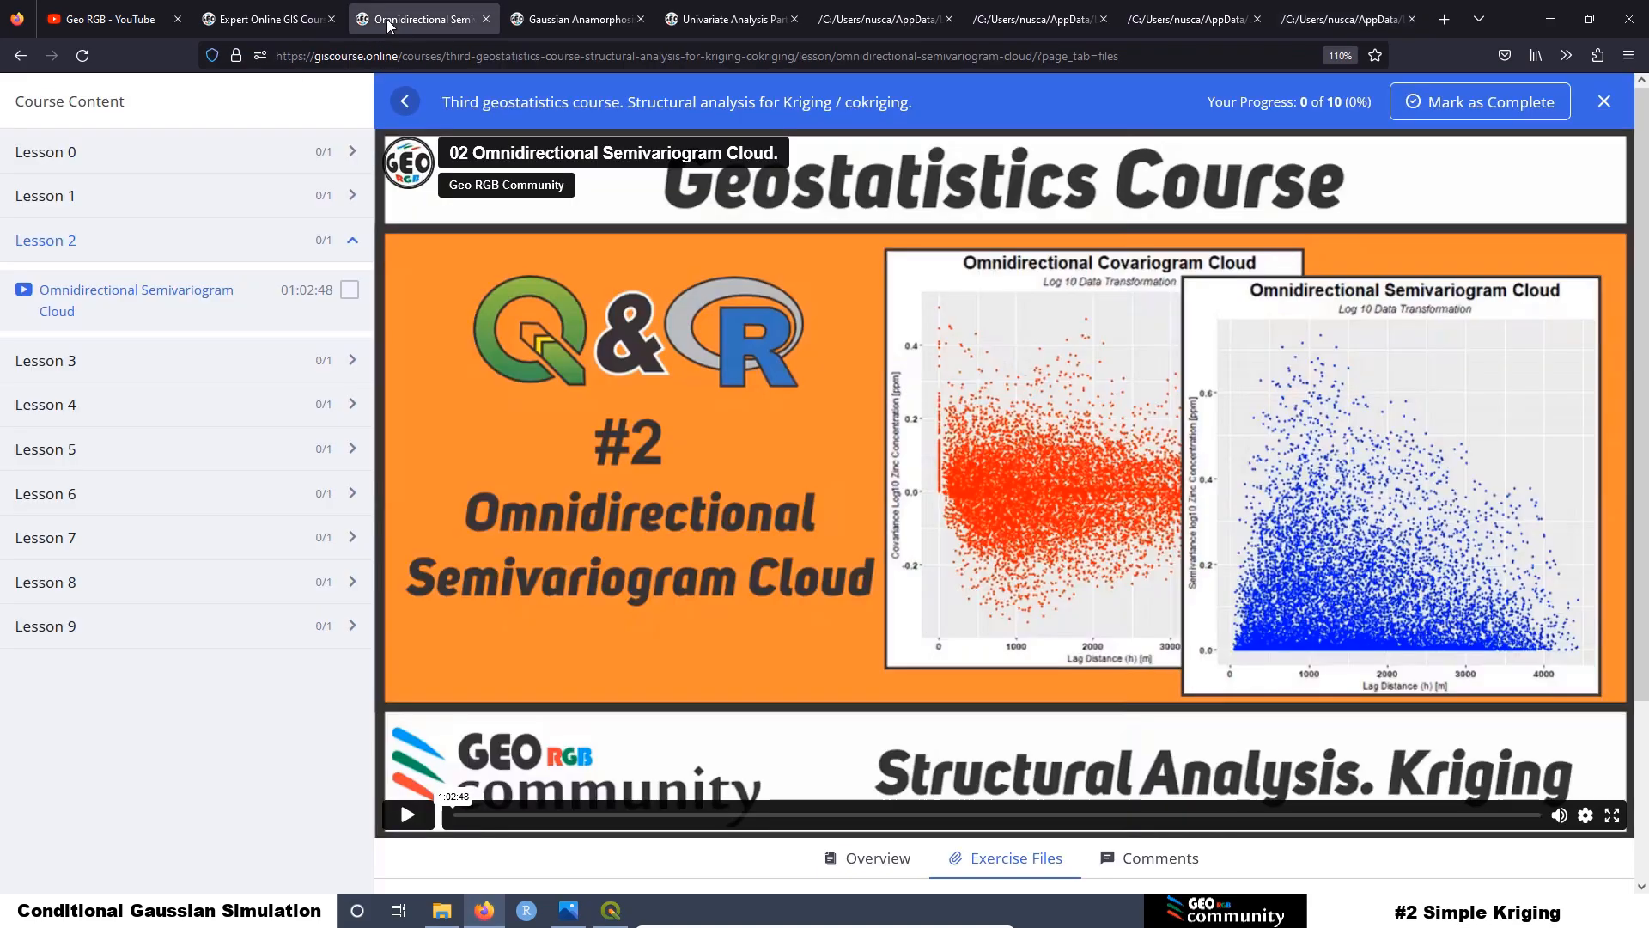
left_click(60, 413)
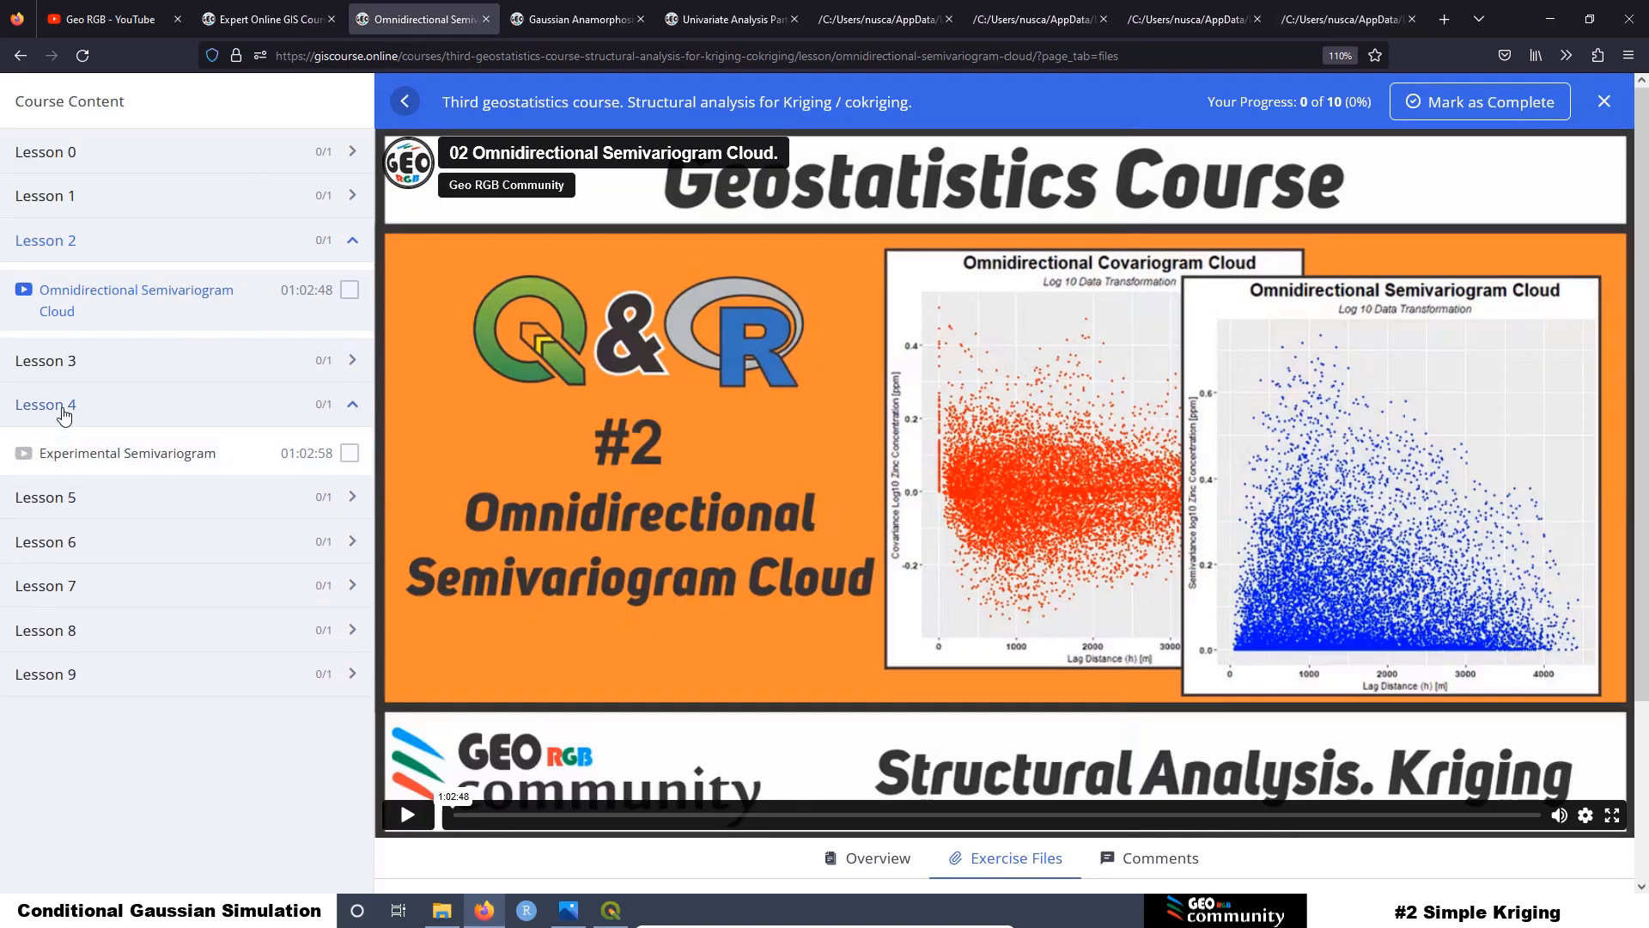
left_click(108, 463)
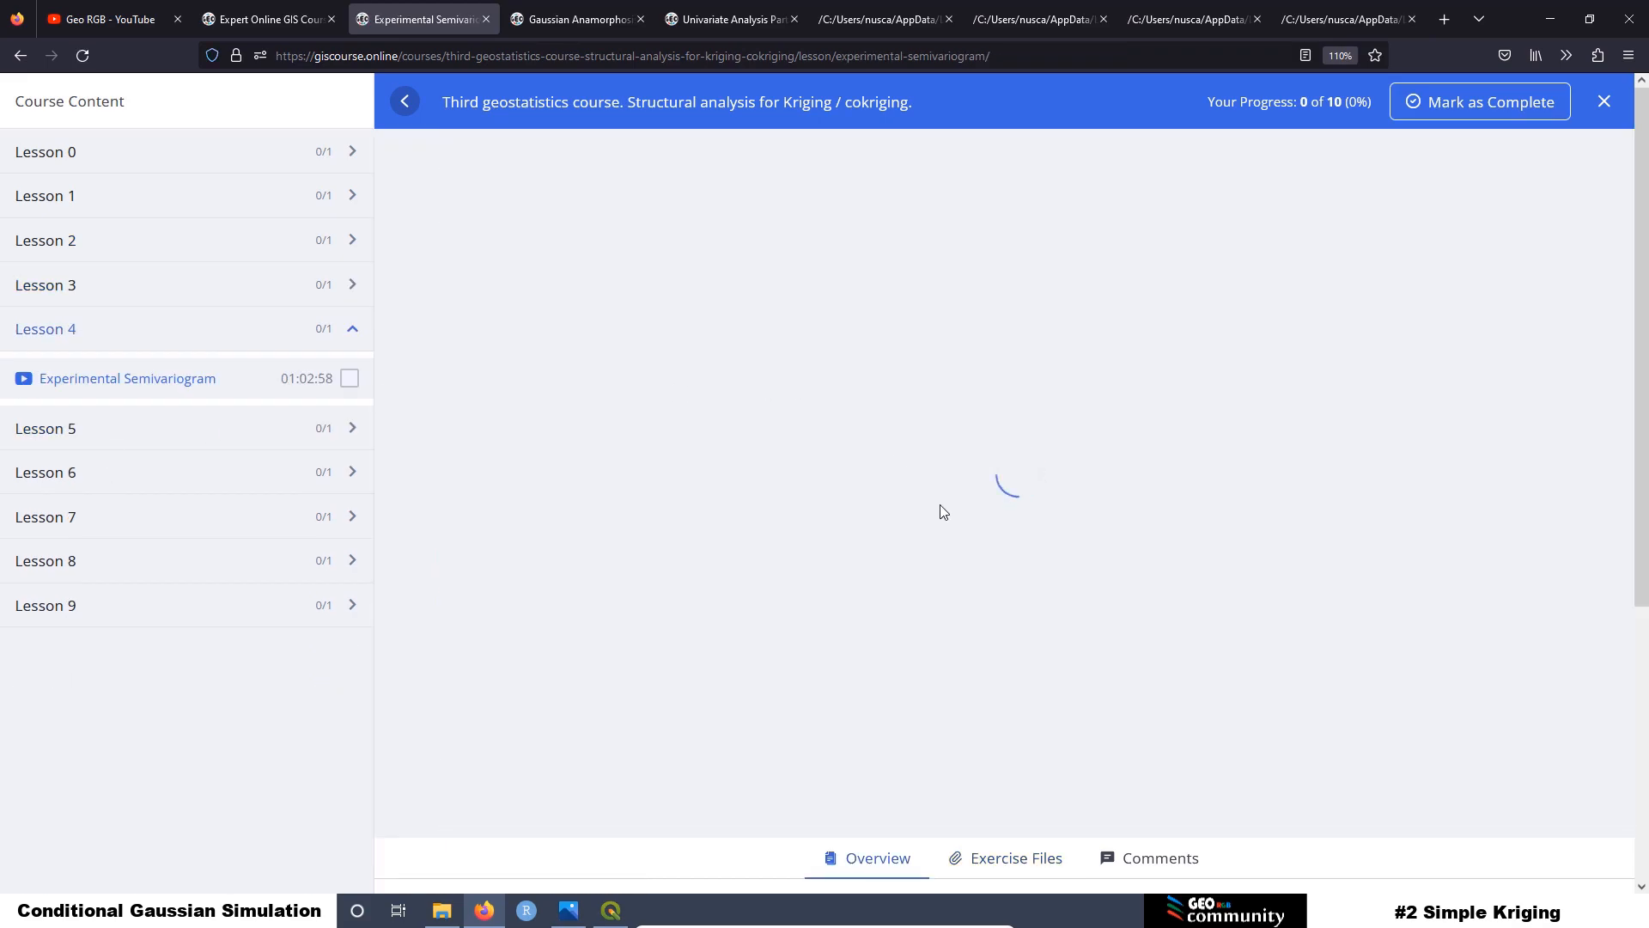
scroll(970, 518, "down", 5)
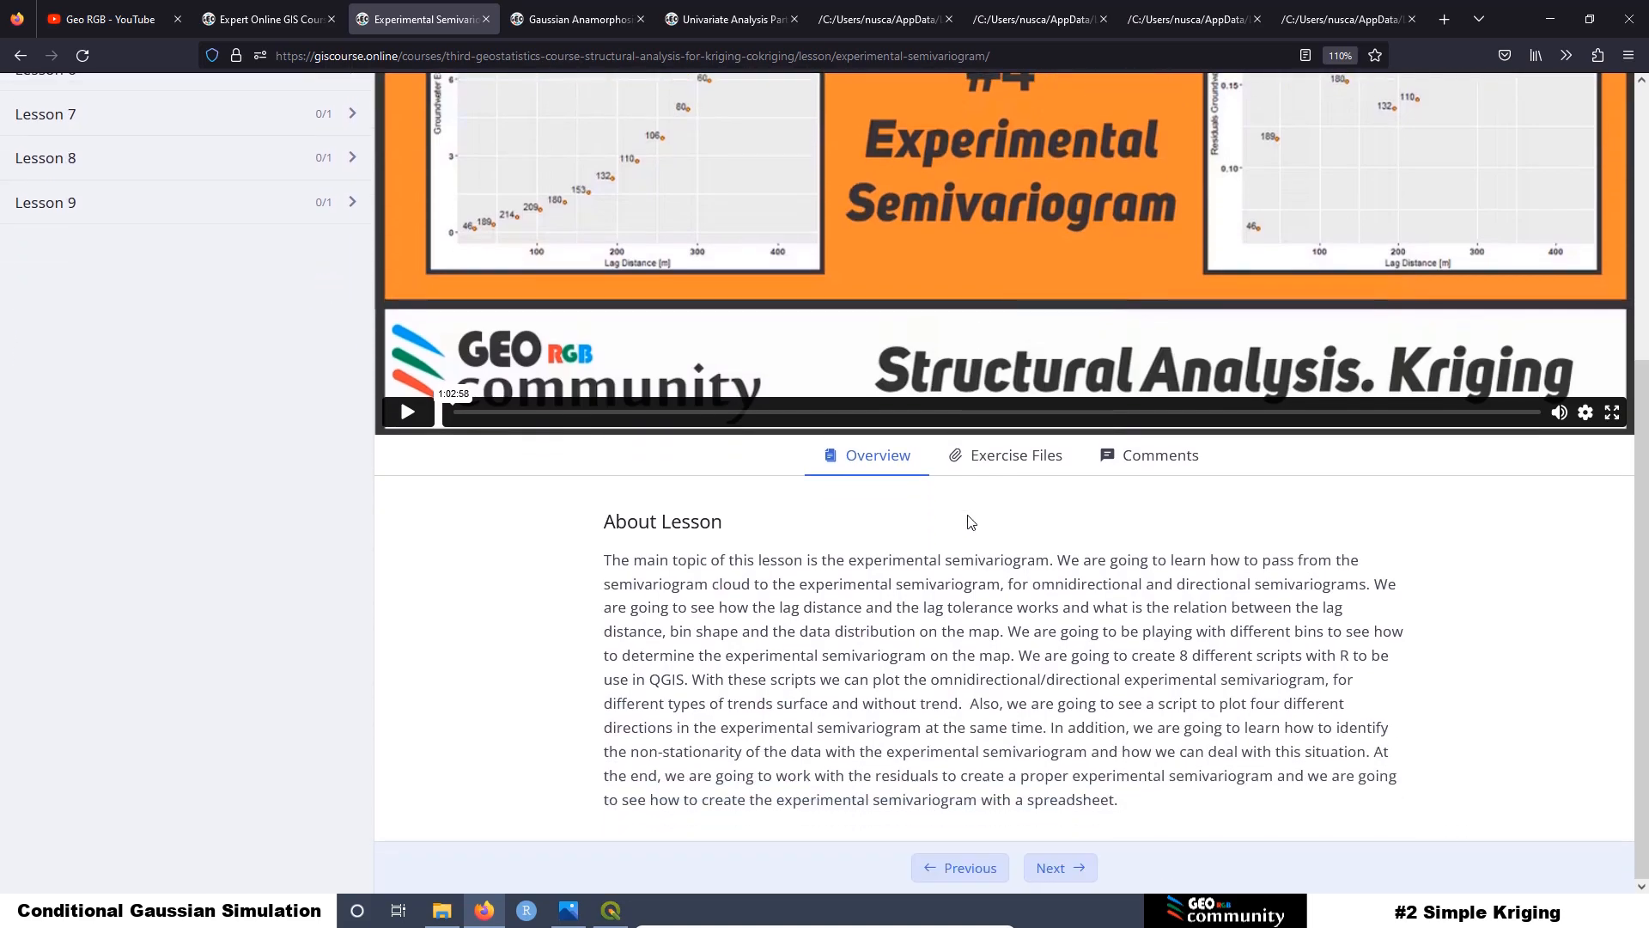
left_click(1001, 457)
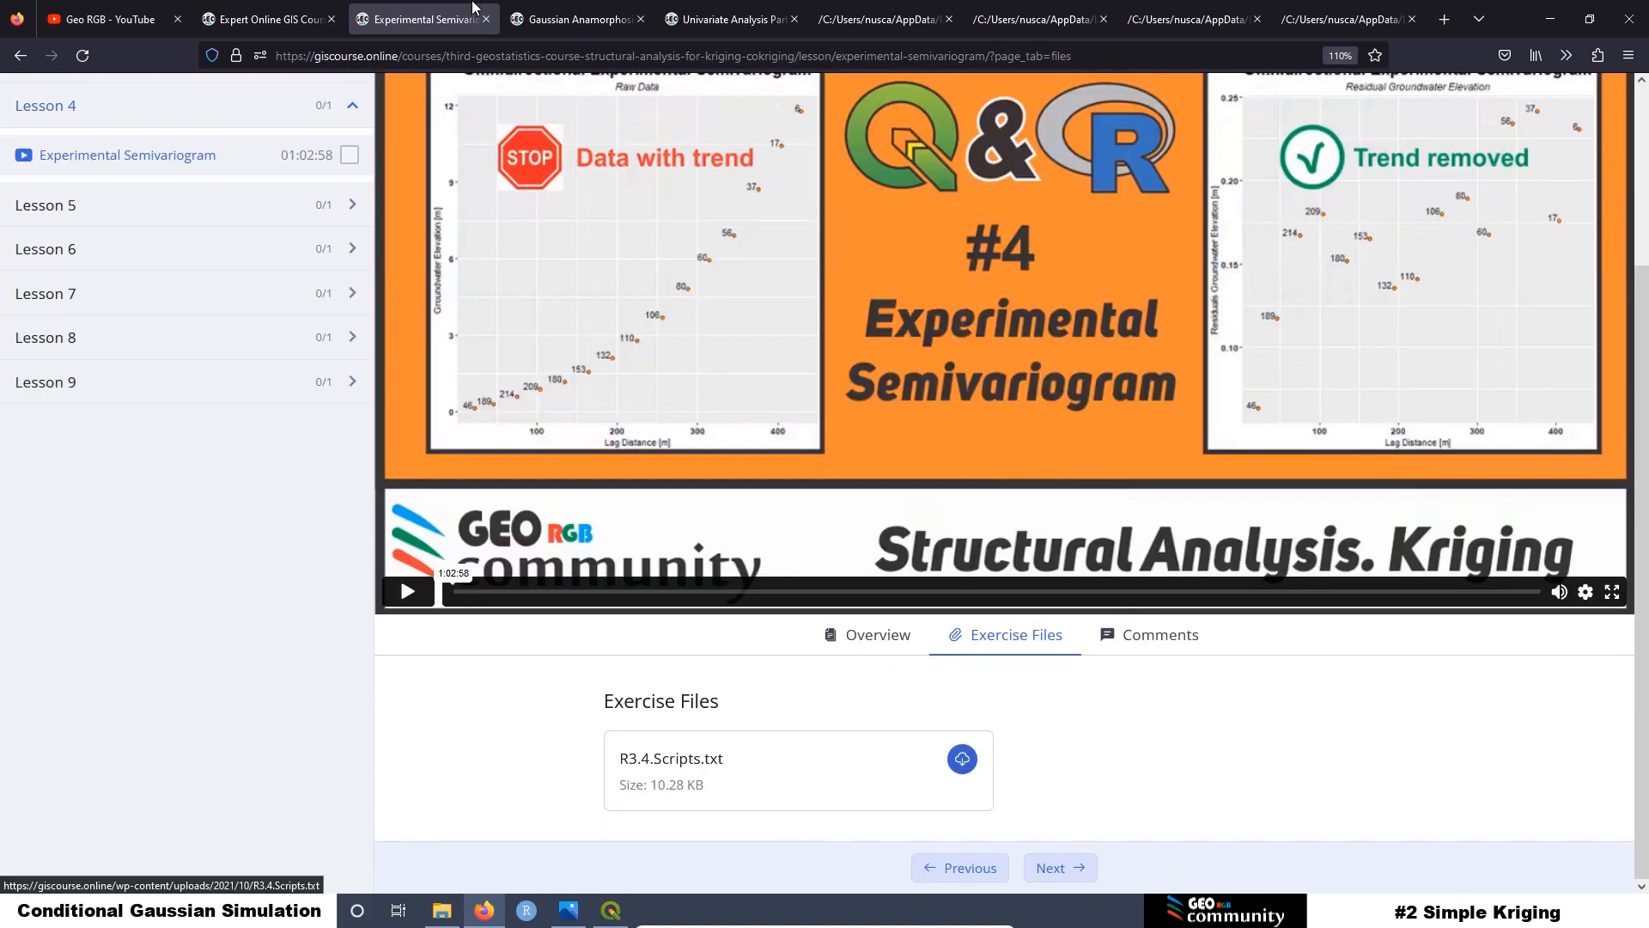
left_click(608, 913)
Step: Choose the Step_1 layer and the gau.transf parameter for the experimental semivariogram
left_click(657, 193)
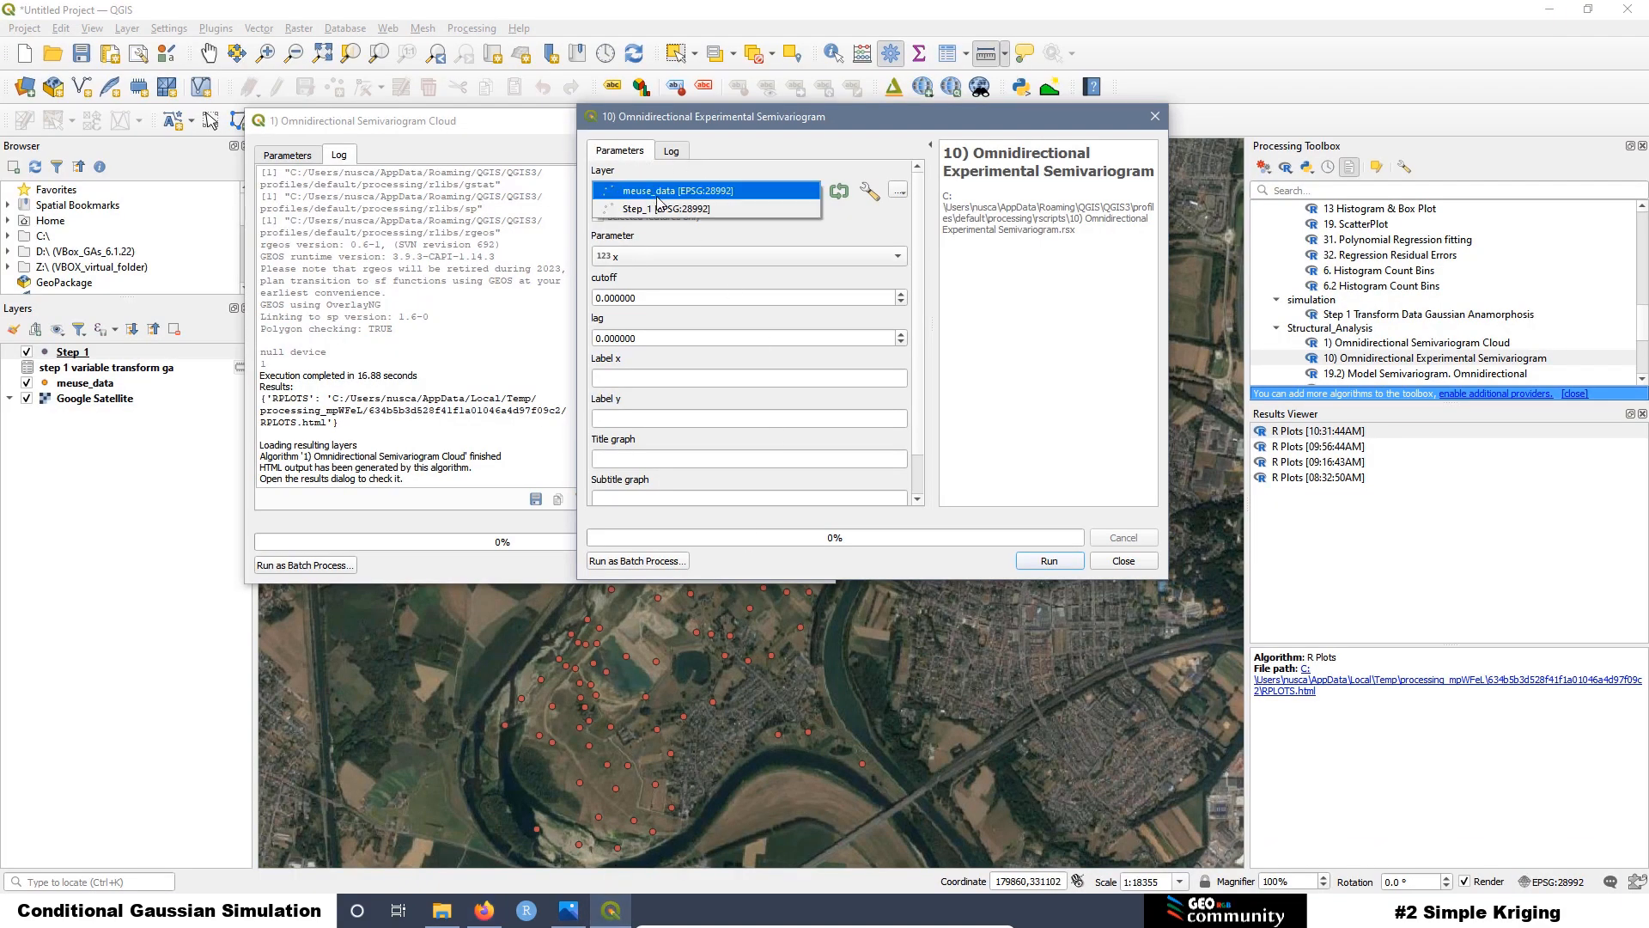
left_click(660, 209)
left_click(633, 257)
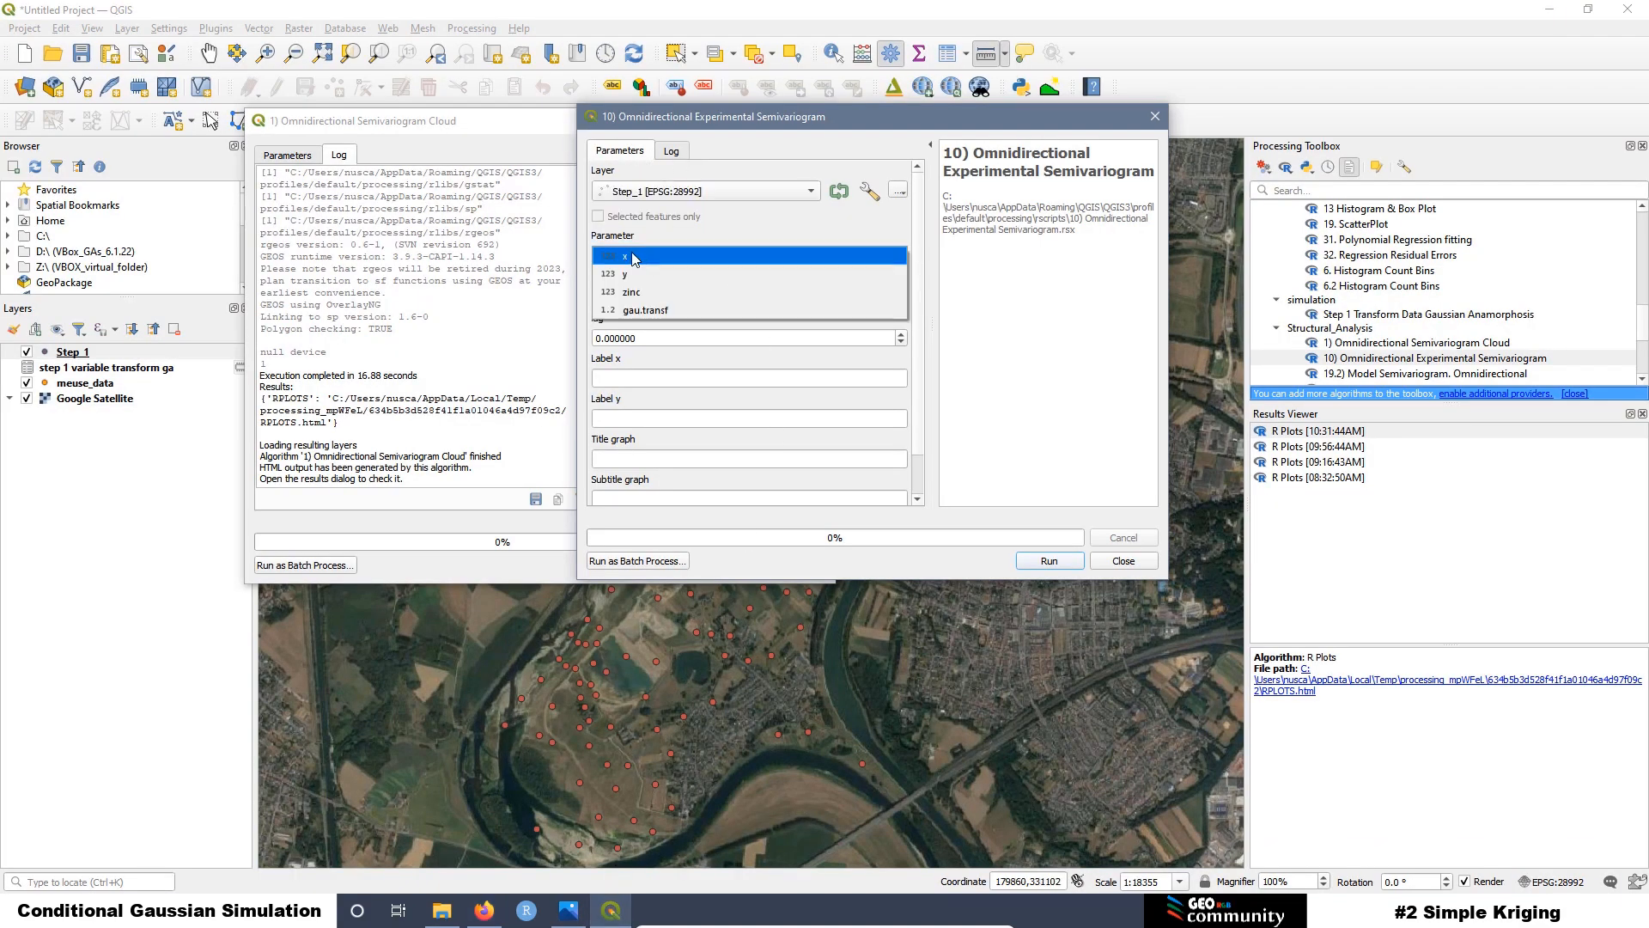
left_click(638, 311)
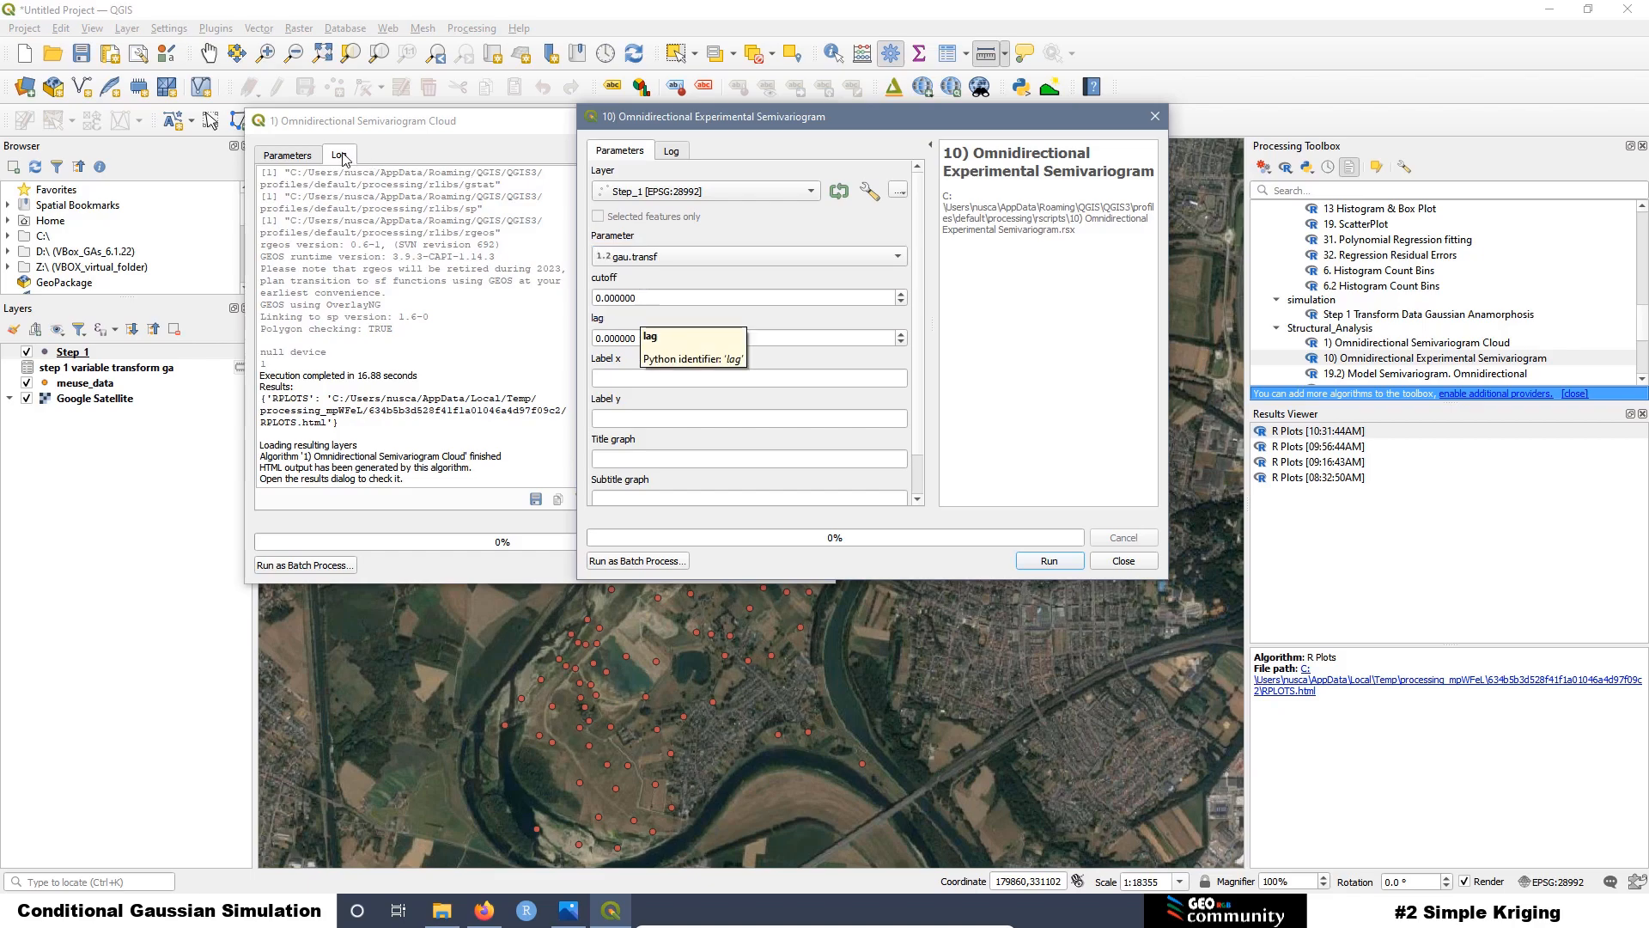
Step: Review the cutoff in the semivariogram cloud parameters and check it against the cloud plot in Firefox
left_click(292, 156)
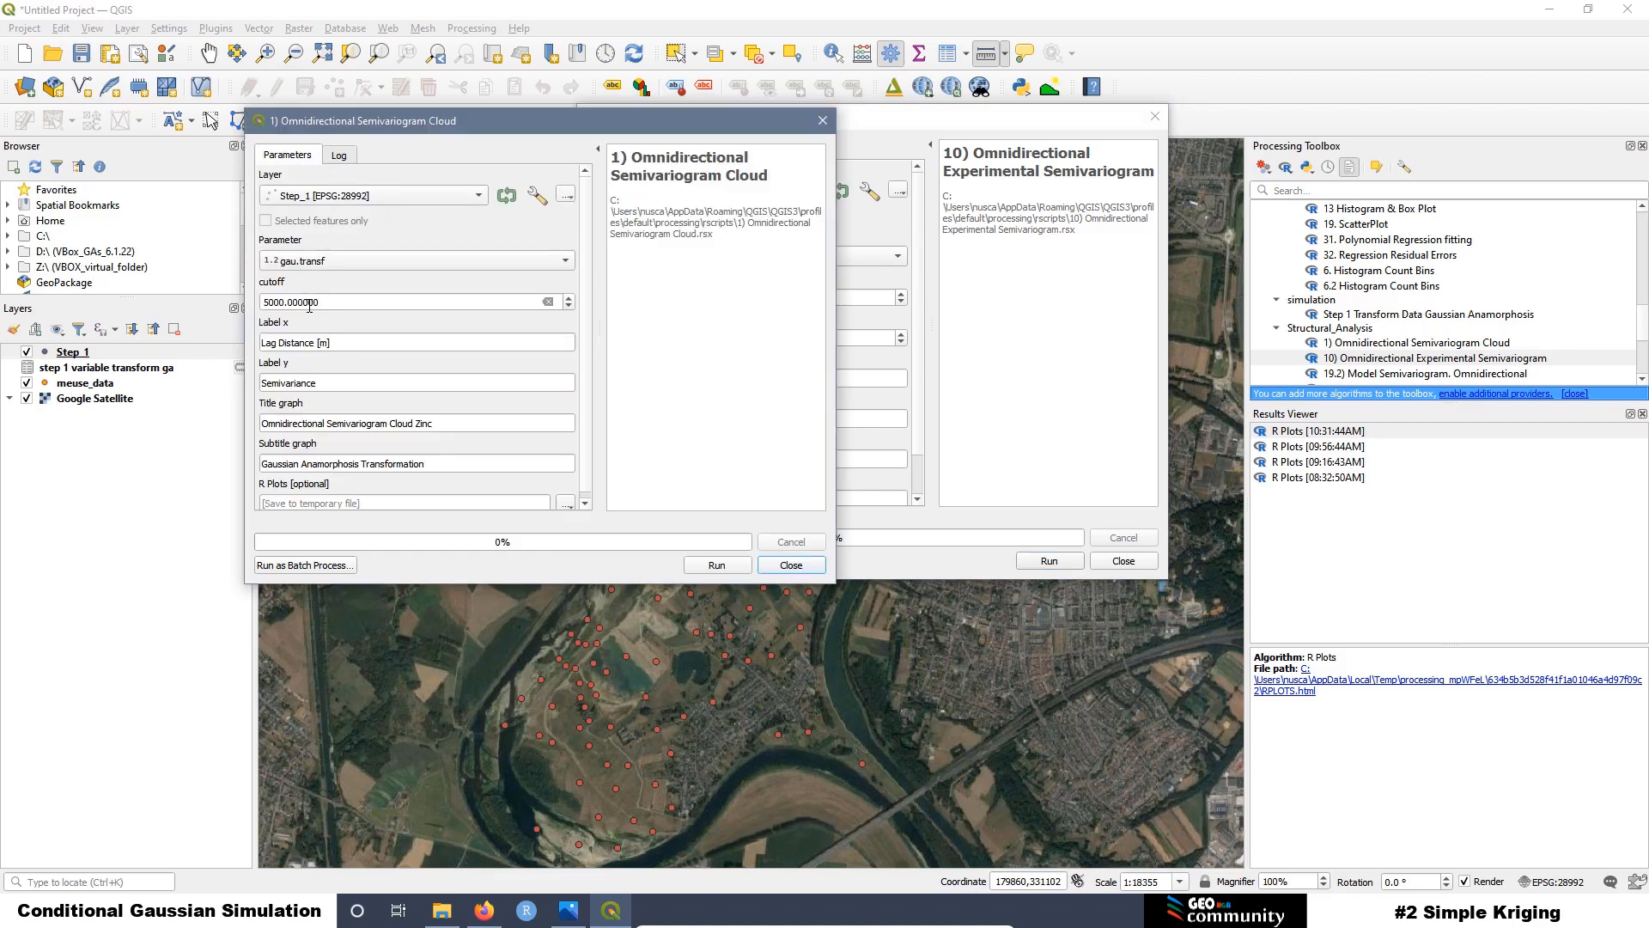
left_click(879, 124)
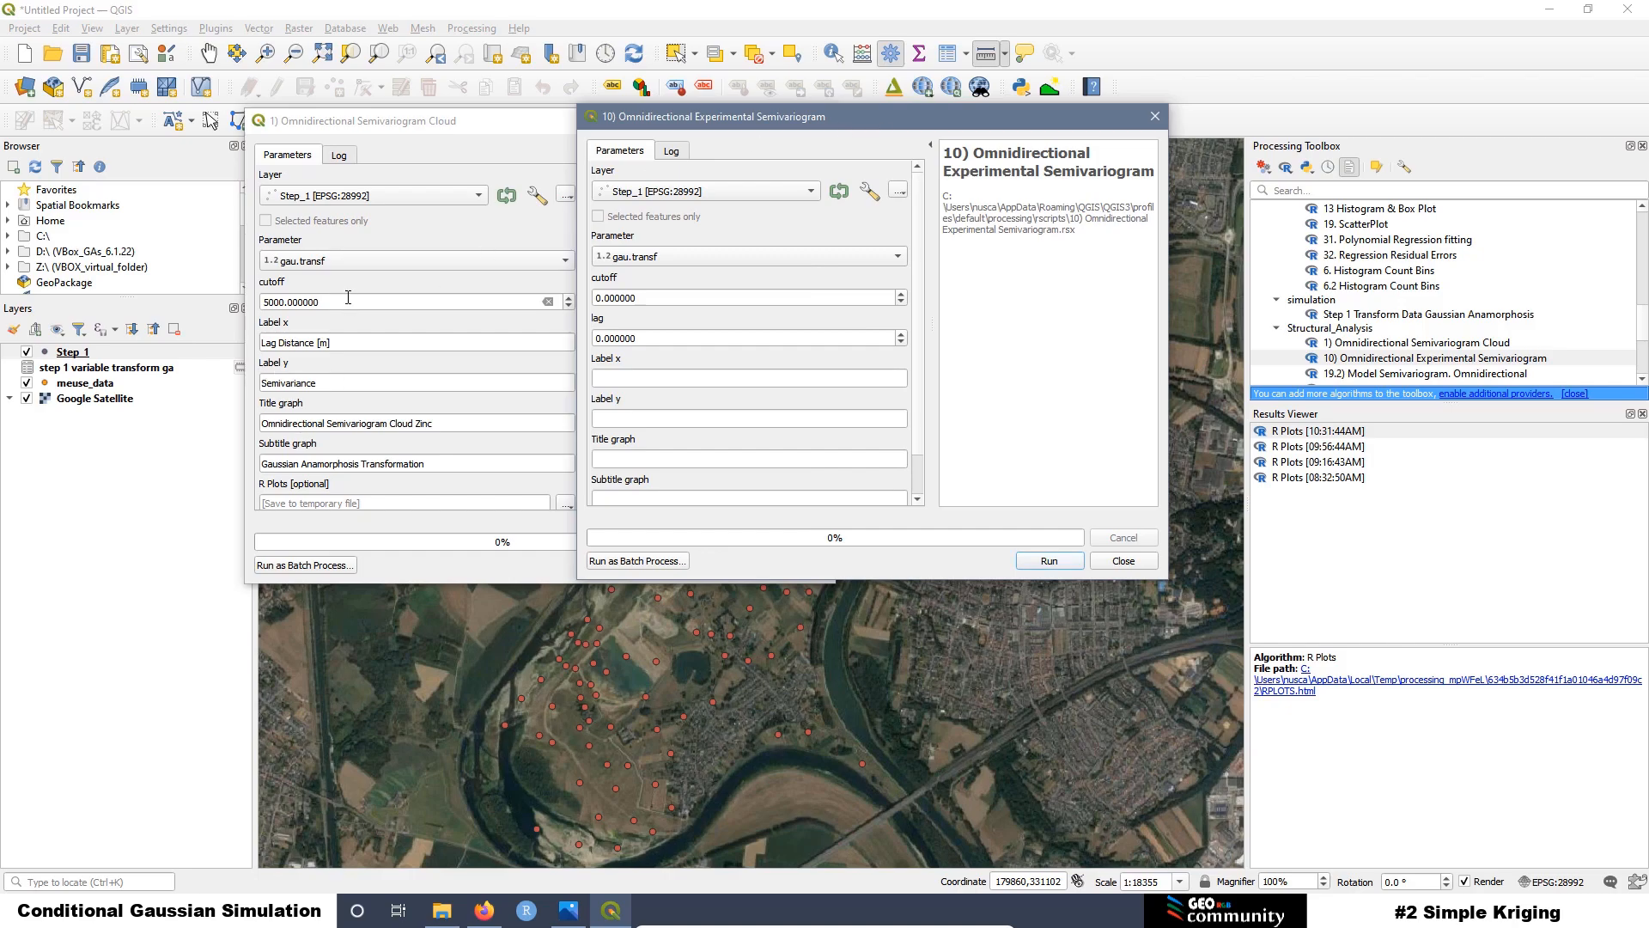
left_click(302, 306)
double_click(259, 303)
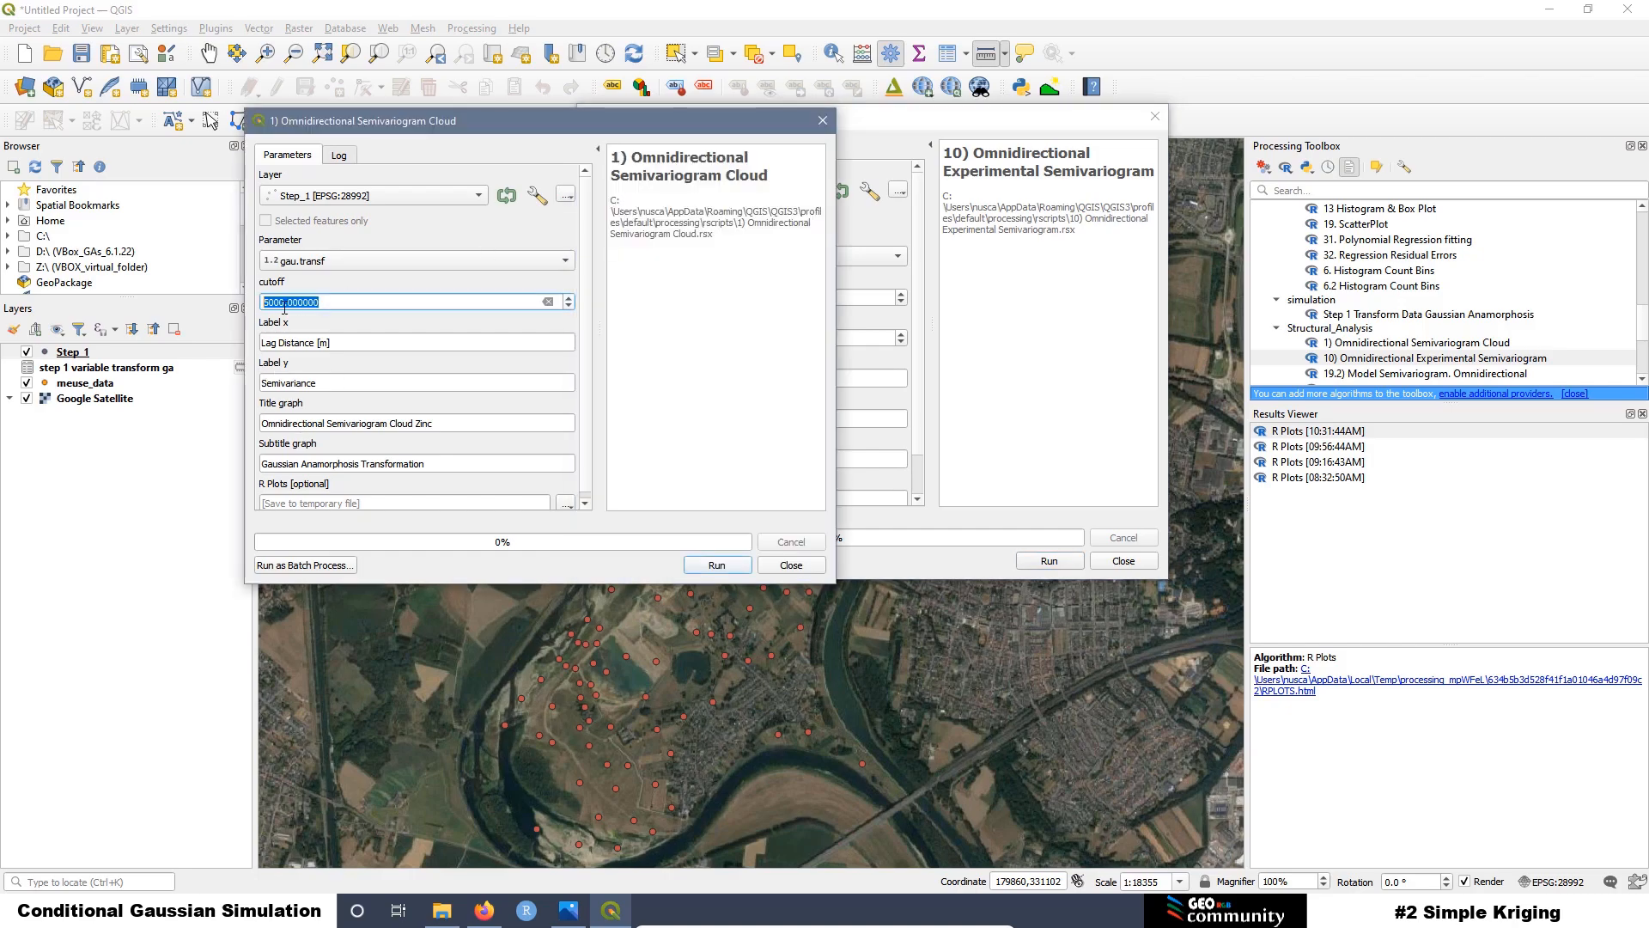
left_click(496, 913)
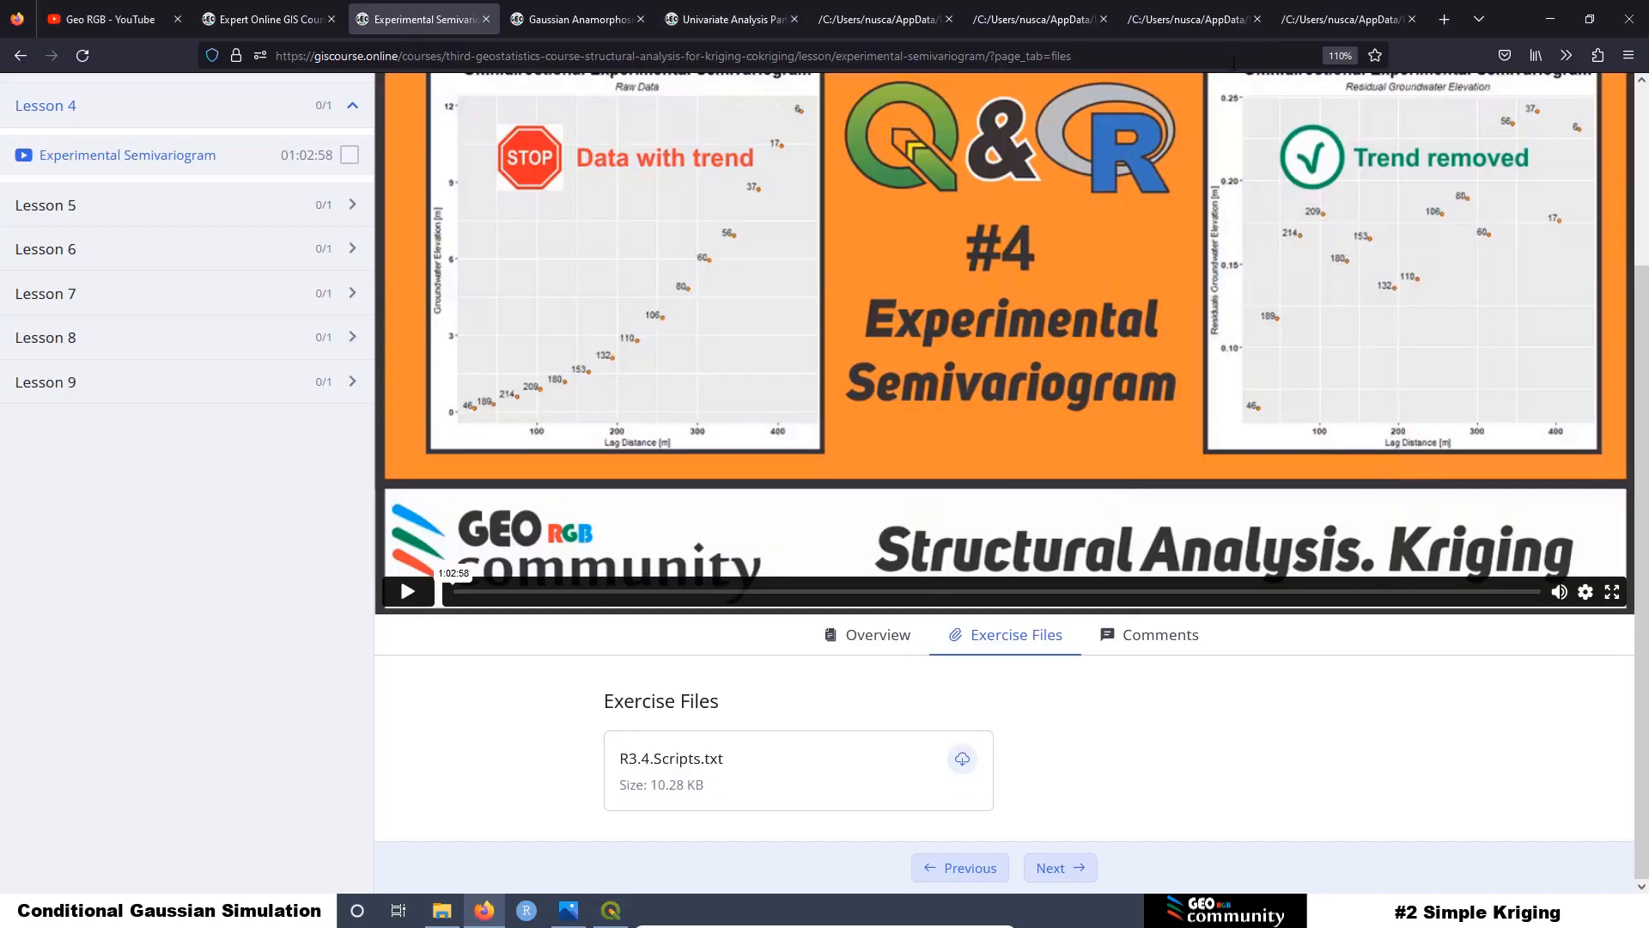
left_click(1323, 22)
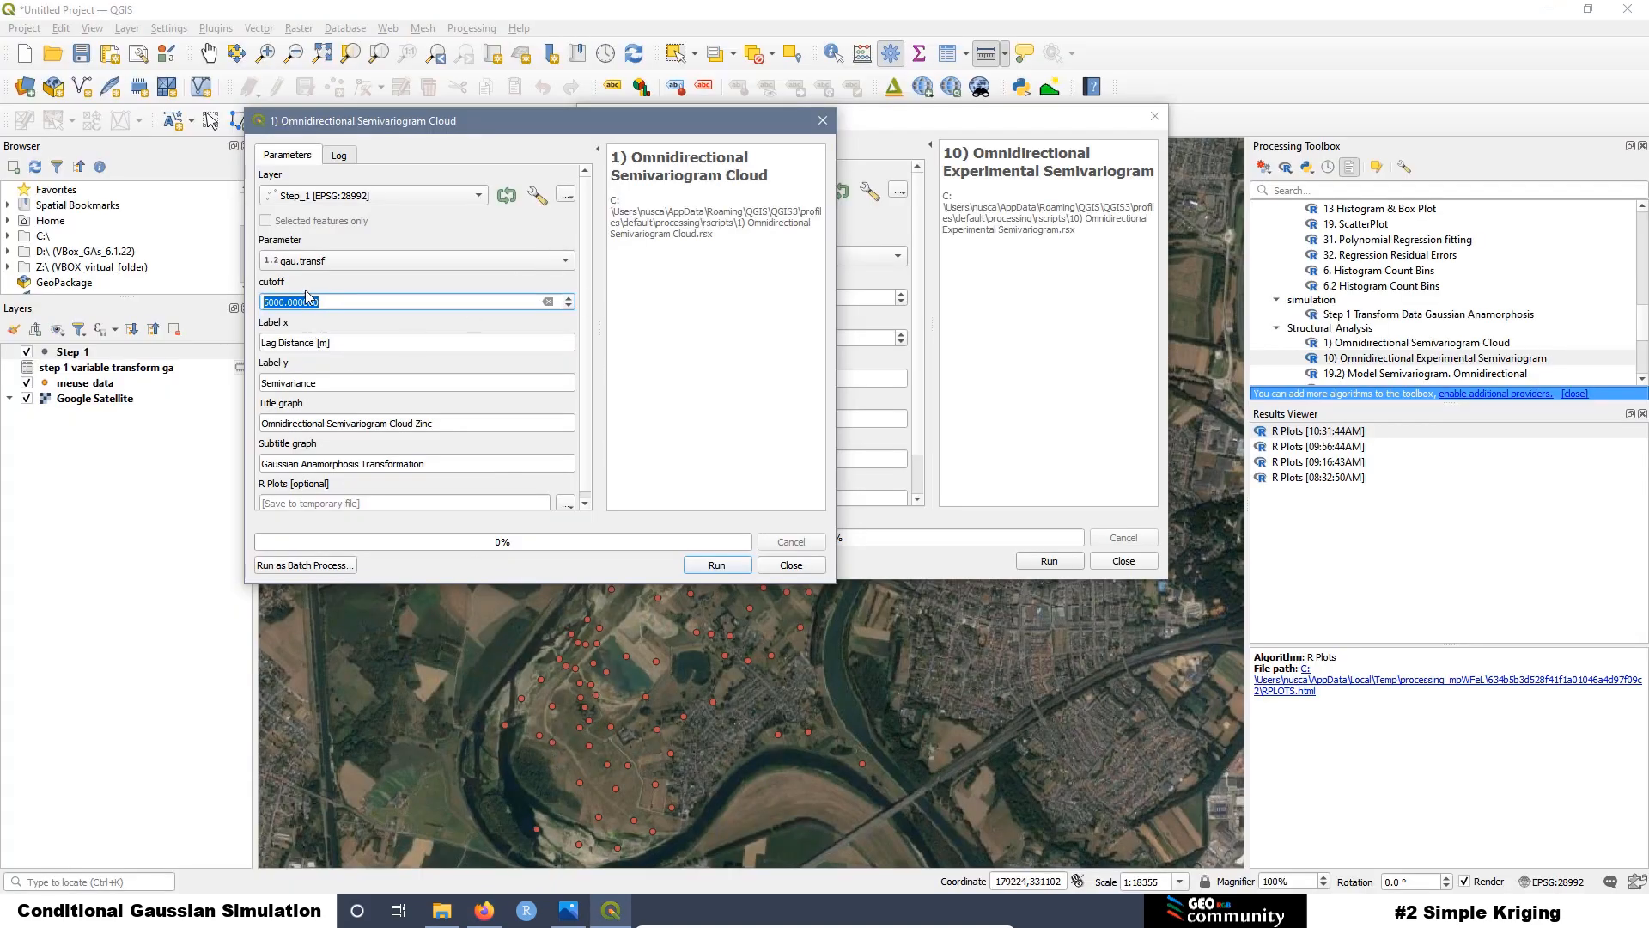
left_click(317, 301)
left_click(1015, 320)
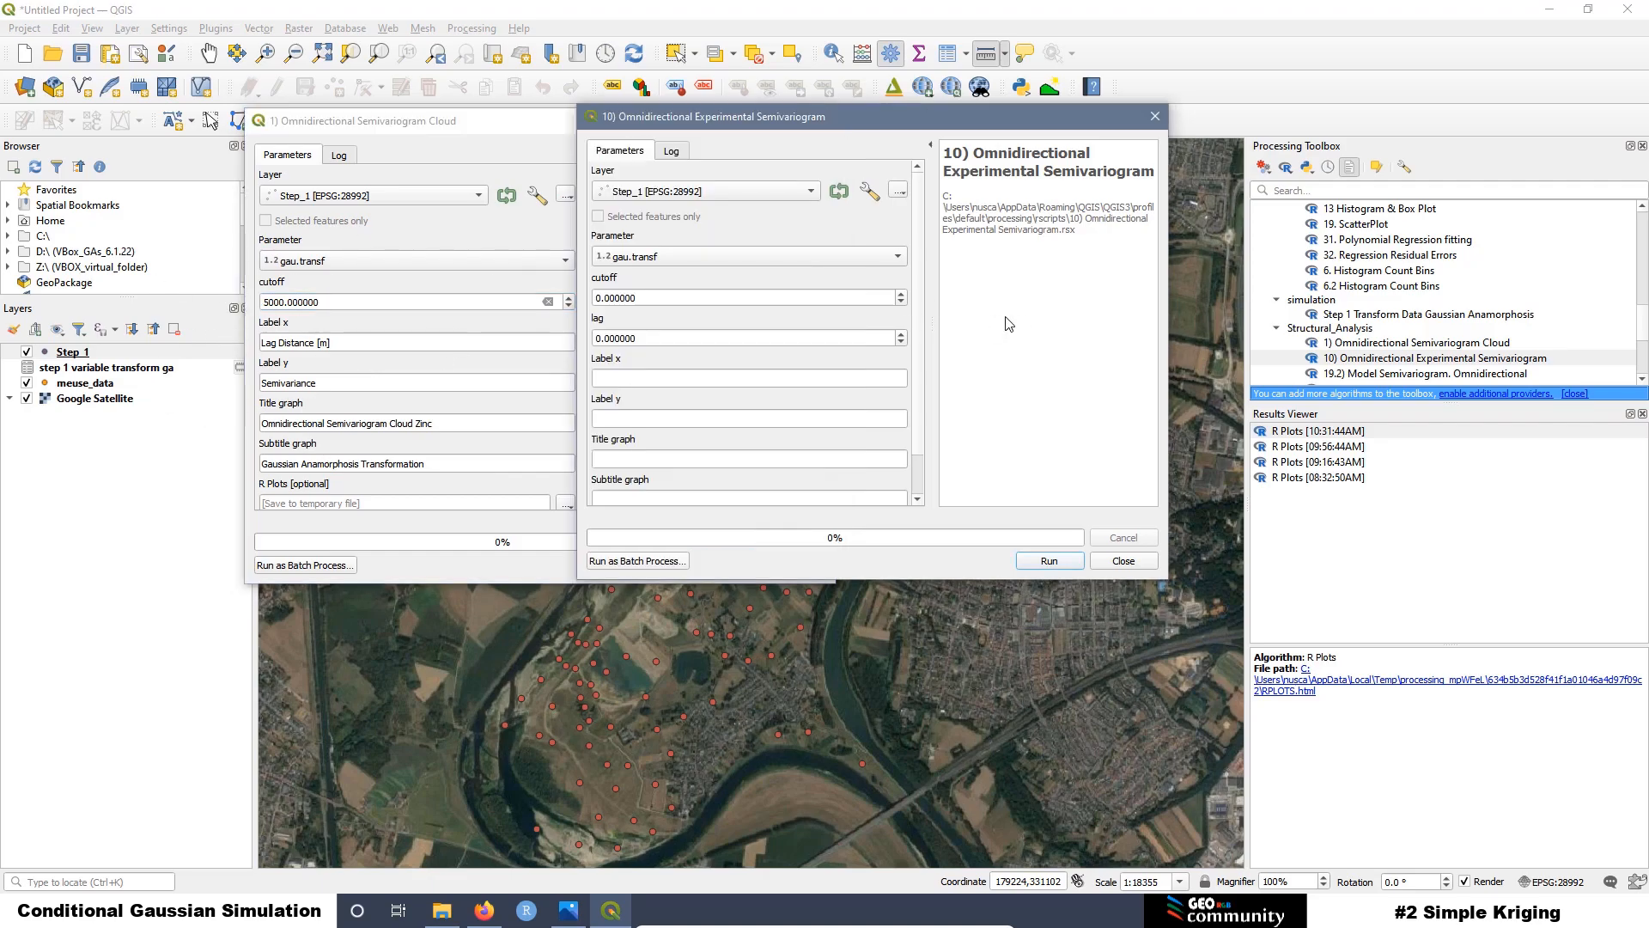
Step: Place the experimental semivariogram dialog beside the cloud dialog and set its cutoff to 5000 and lag to 500
left_click_drag(737, 130, 993, 126)
left_click_drag(925, 305, 813, 294)
type("5000")
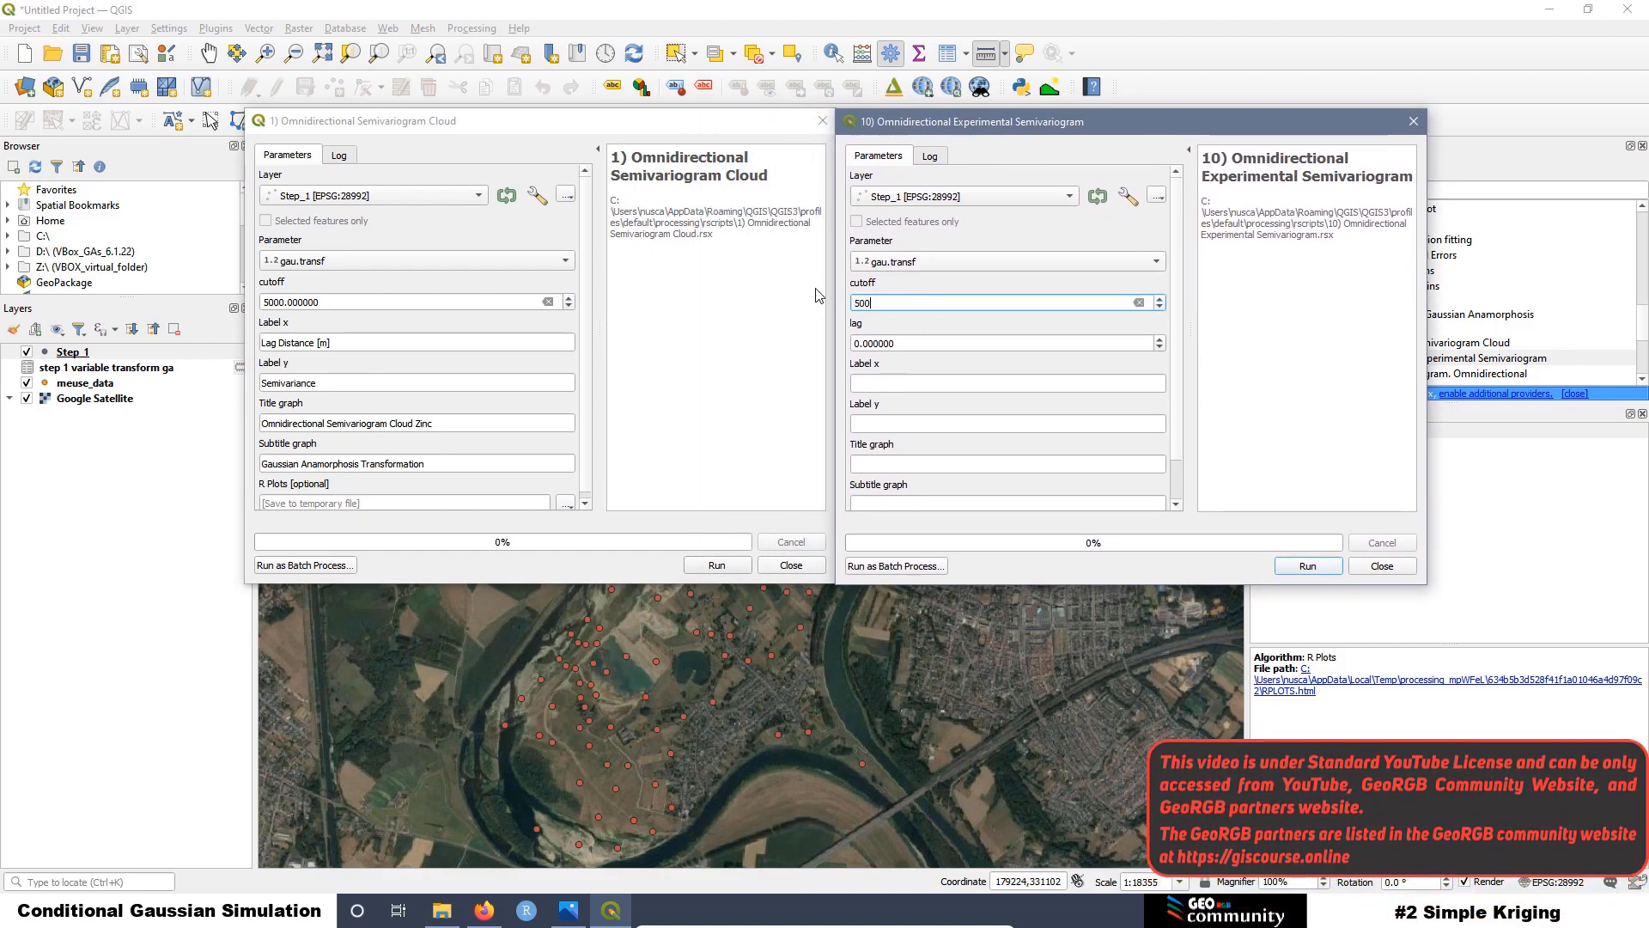
left_click(892, 343)
left_click_drag(892, 344, 853, 348)
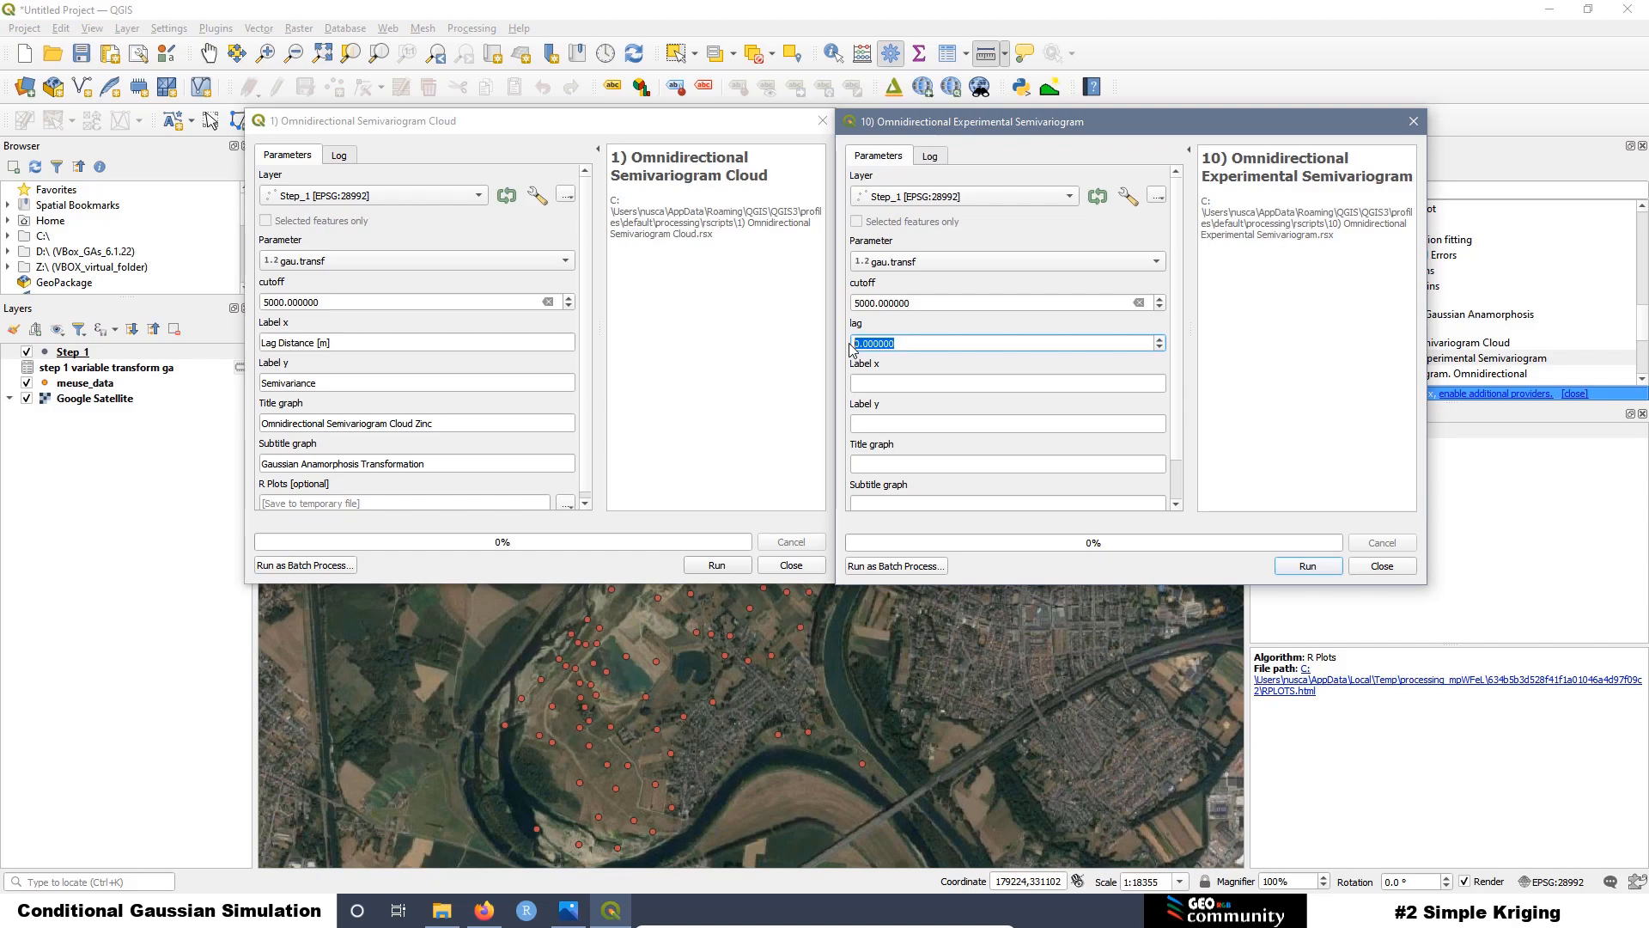
type("5")
Step: Copy the x label Lag Distance [m] from the cloud dialog into the experimental semivariogram's x label
left_click_drag(335, 343, 242, 332)
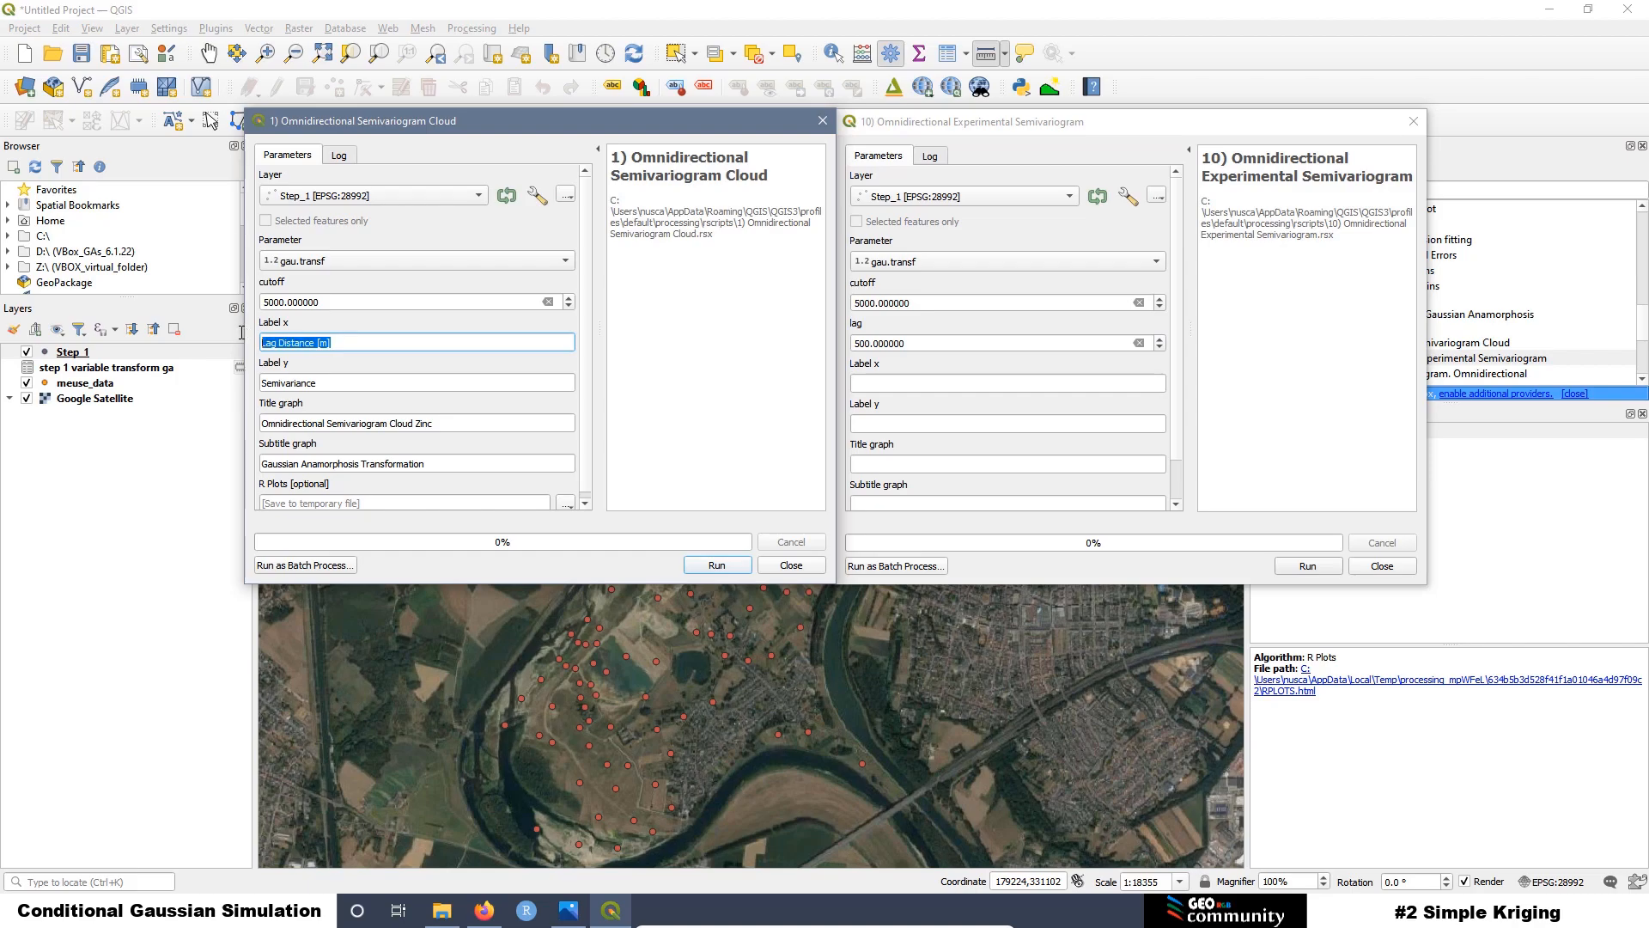
right_click(315, 344)
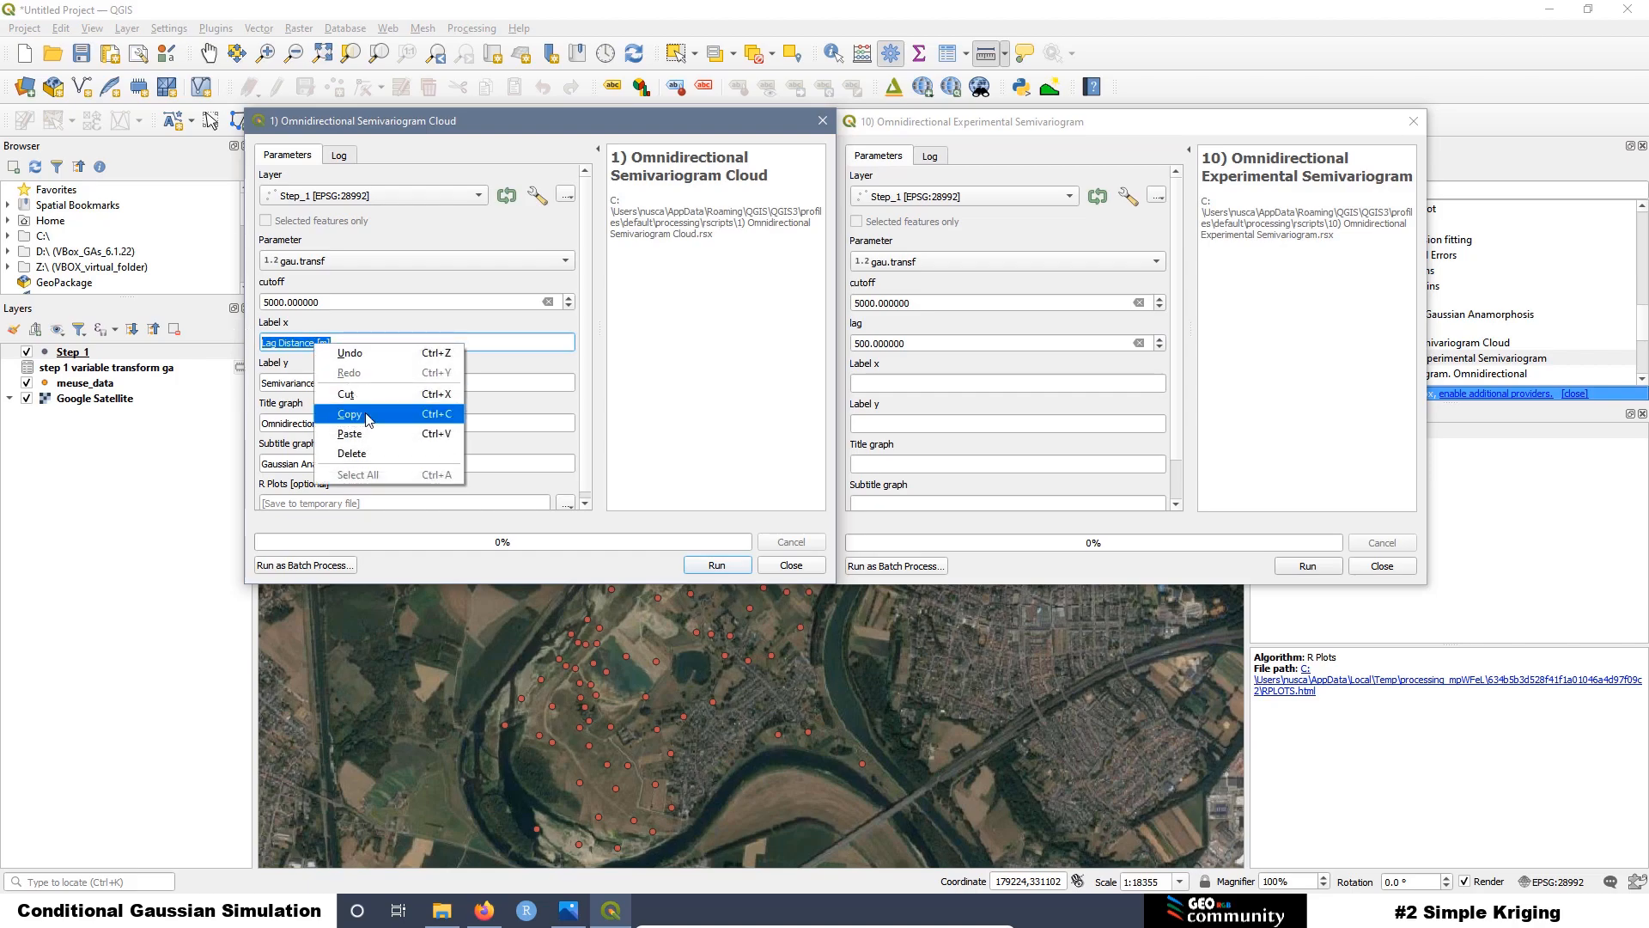
left_click(464, 419)
left_click(885, 383)
right_click(885, 383)
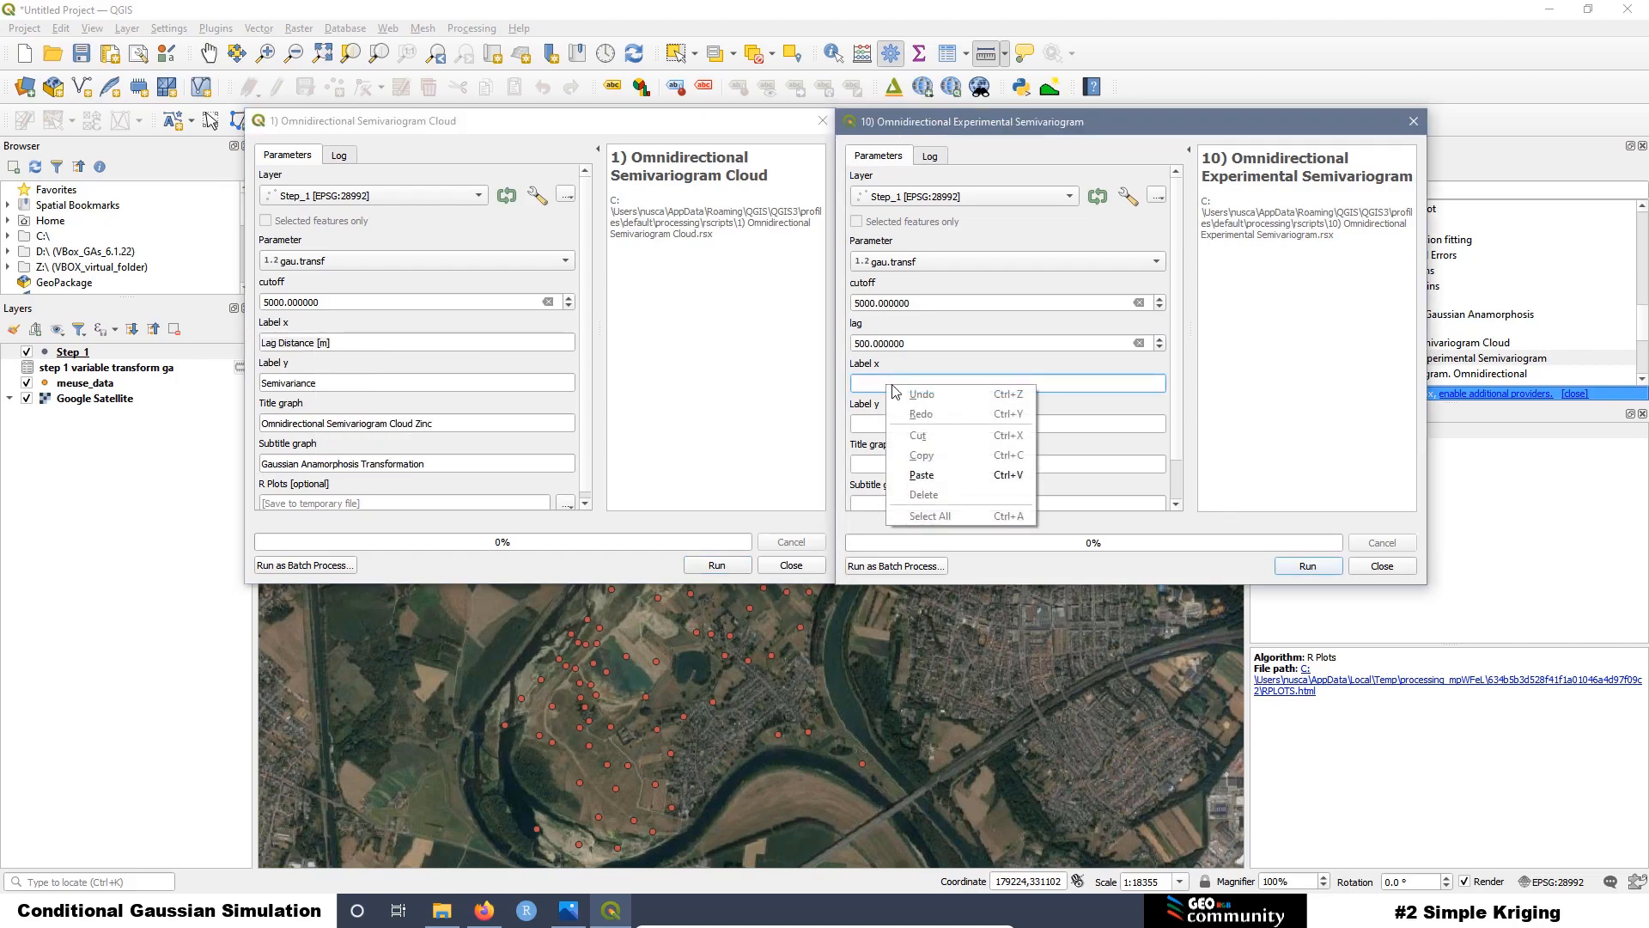
left_click(932, 472)
Step: Copy the y label Semivariance from the cloud dialog into the experimental semivariogram's y label
double_click(318, 383)
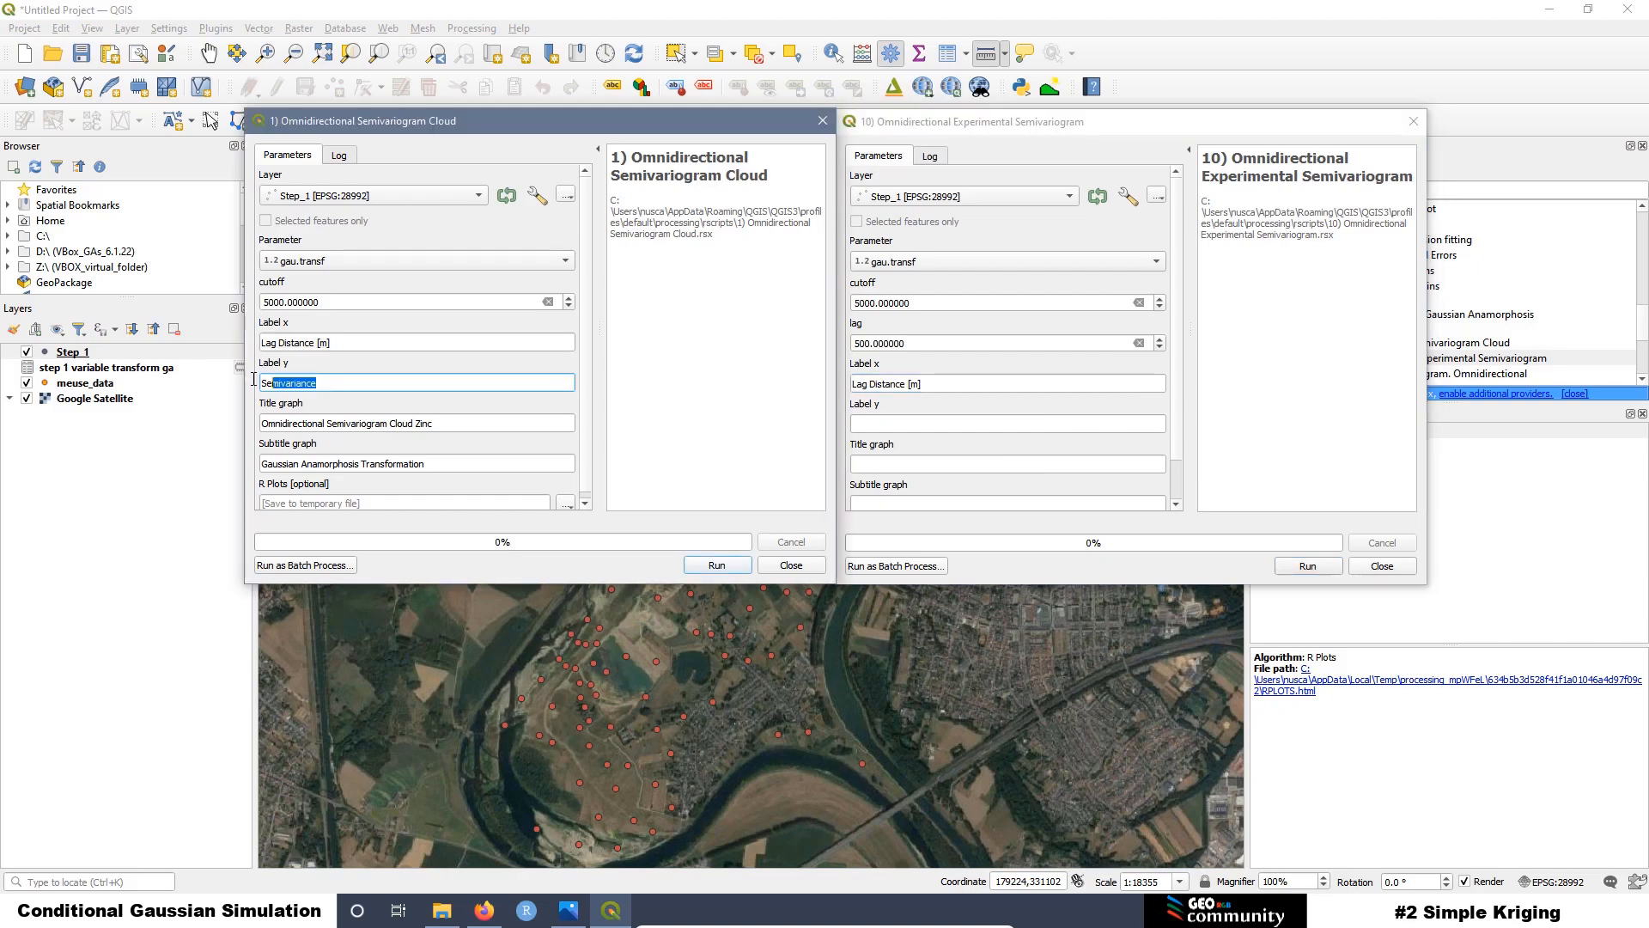
right_click(290, 384)
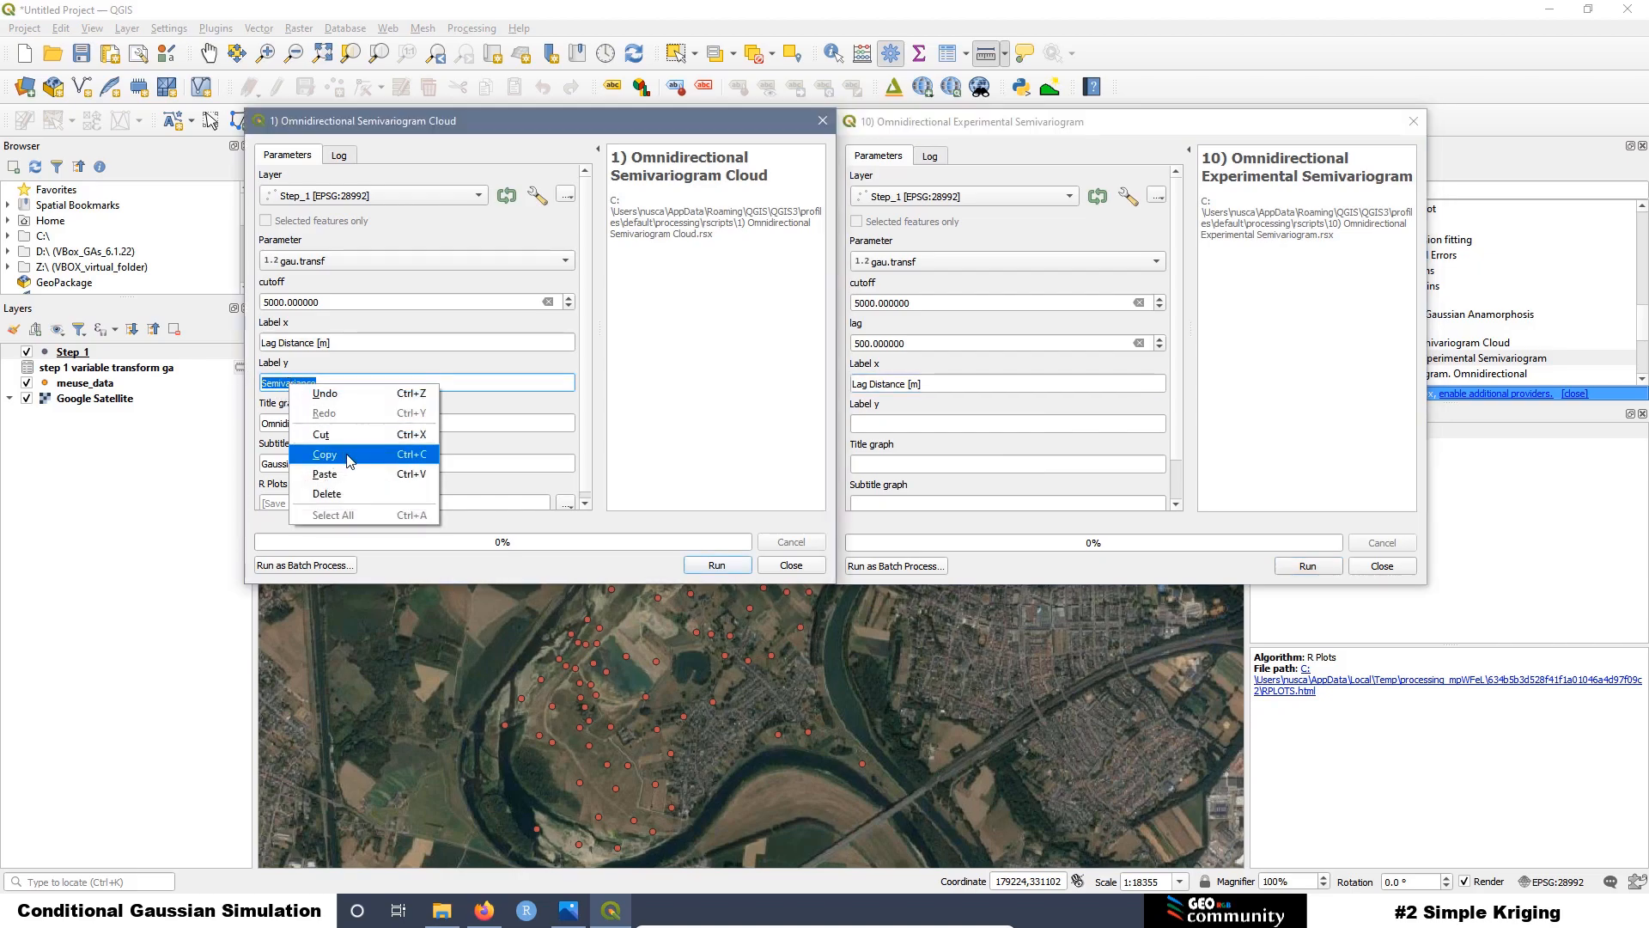
left_click(348, 455)
left_click(872, 424)
right_click(872, 425)
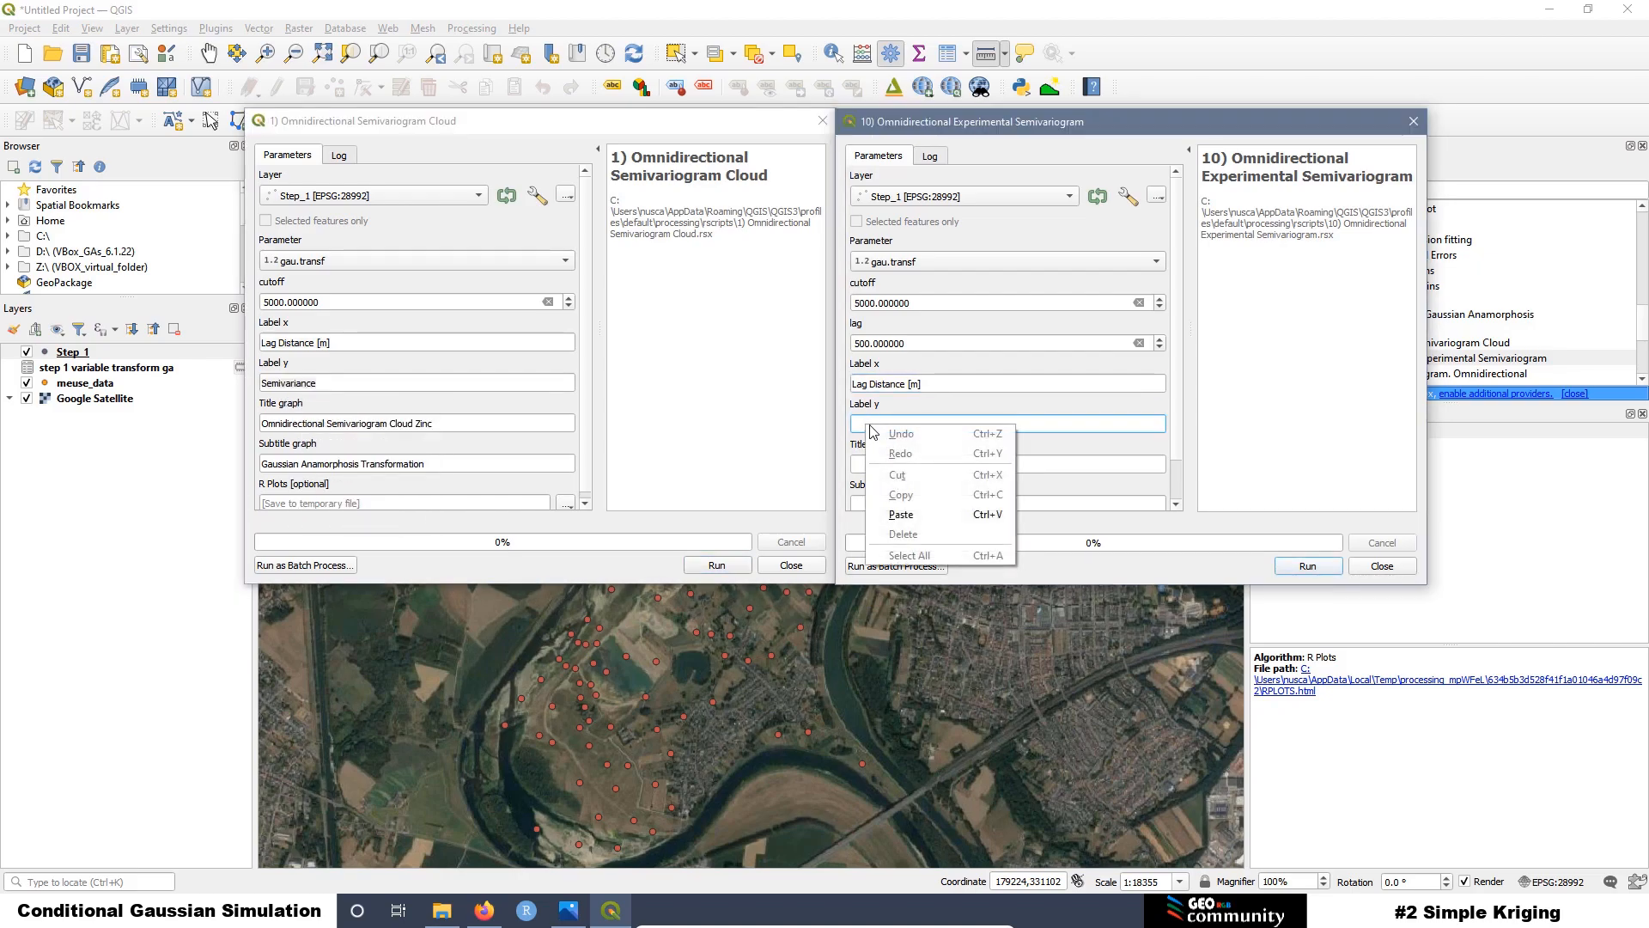
left_click(902, 514)
Step: Copy the cloud graph title into the experimental semivariogram dialog and edit it to Omnidirectional Exp Semivariogram Zinc
left_click_drag(439, 426, 252, 416)
right_click(300, 431)
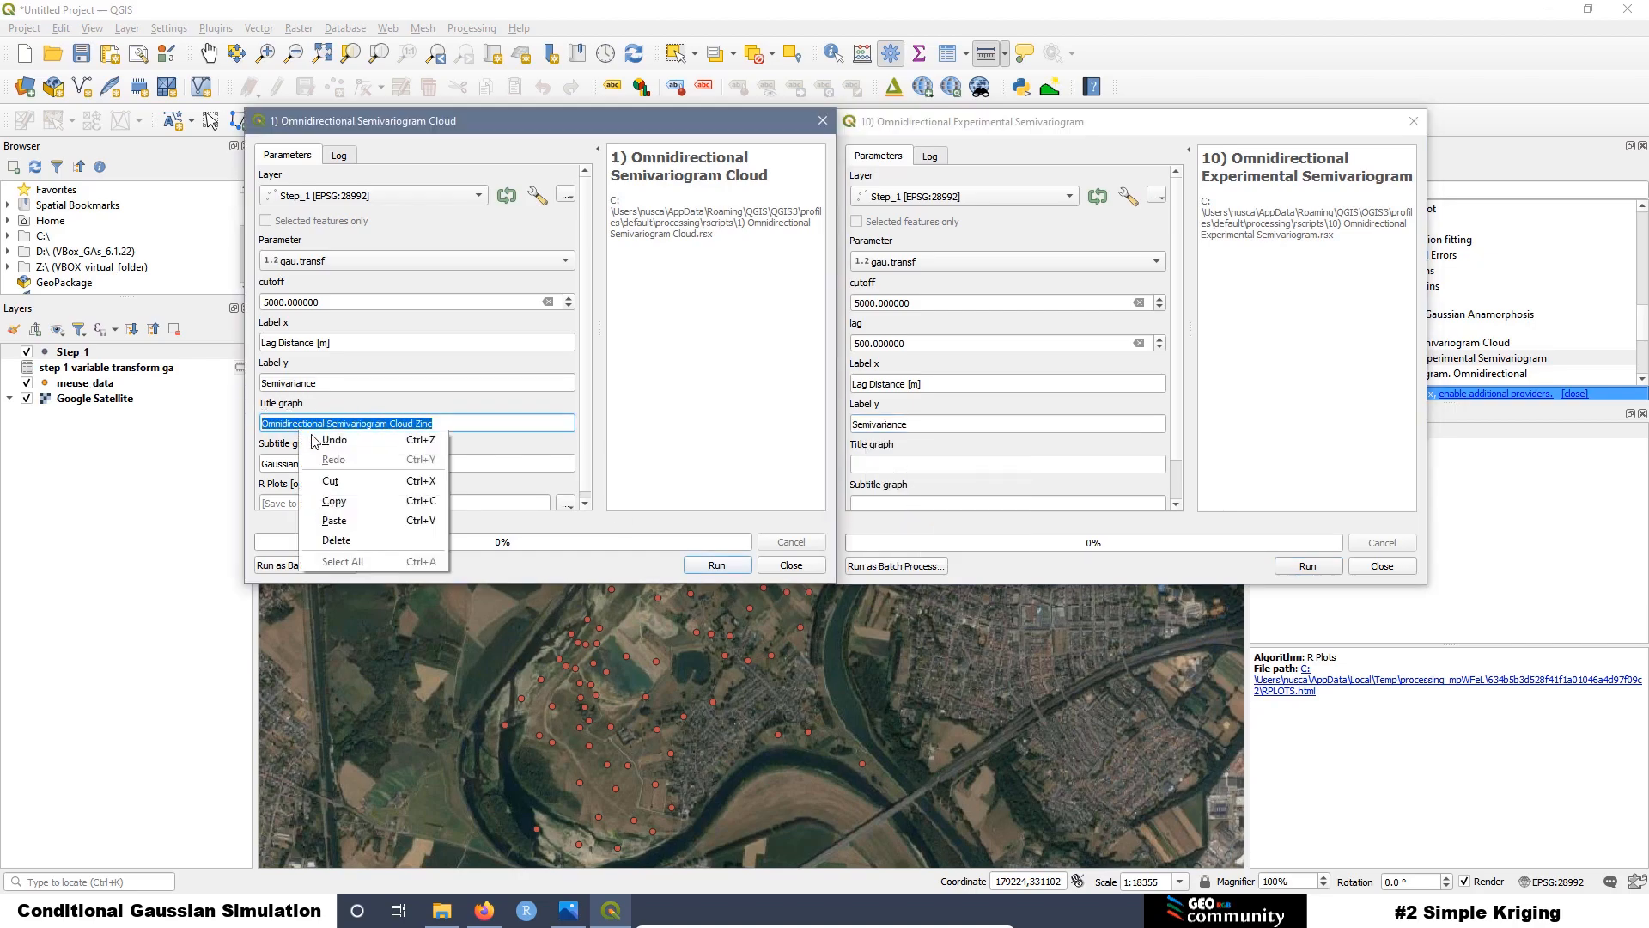
left_click(361, 494)
right_click(862, 467)
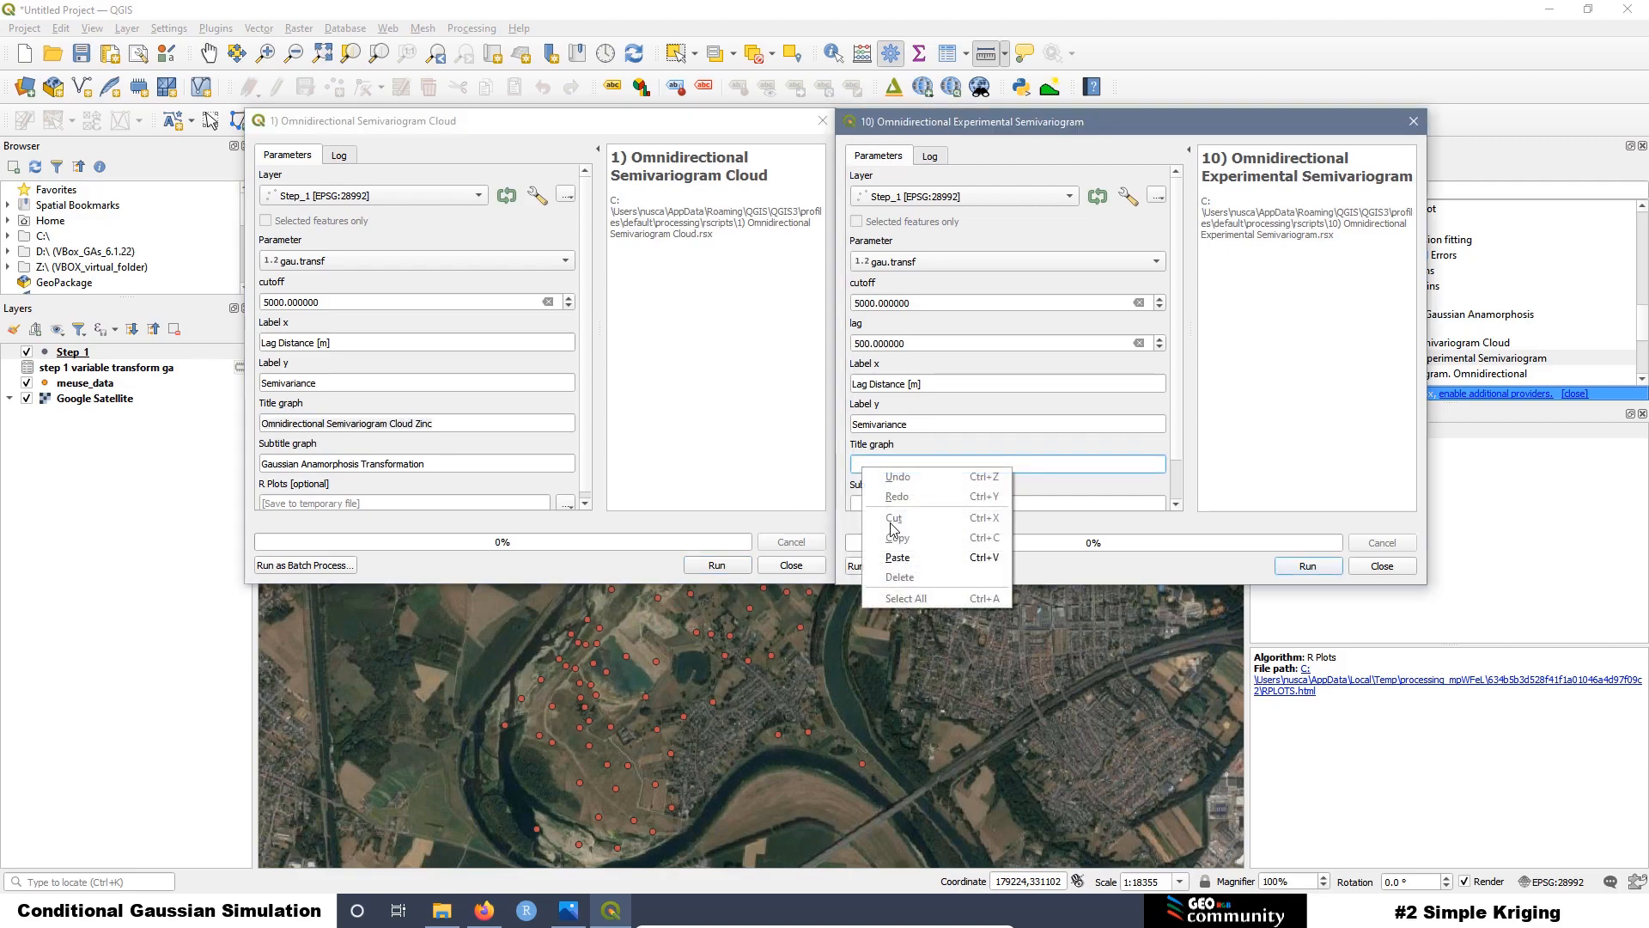
left_click(898, 558)
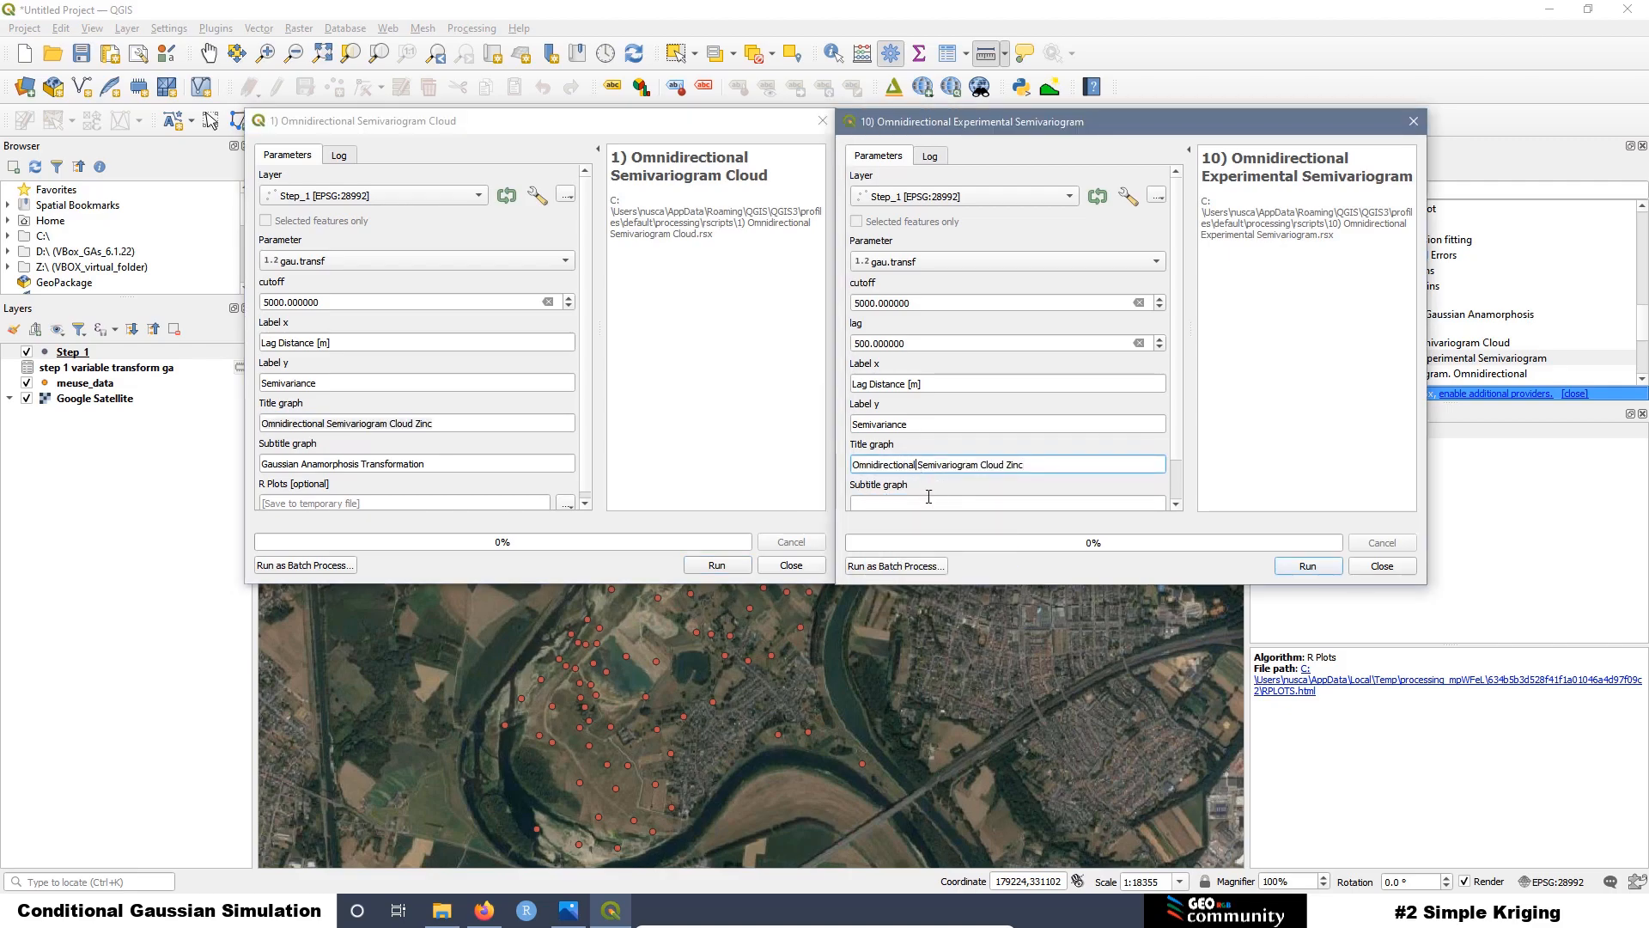
type("Ex")
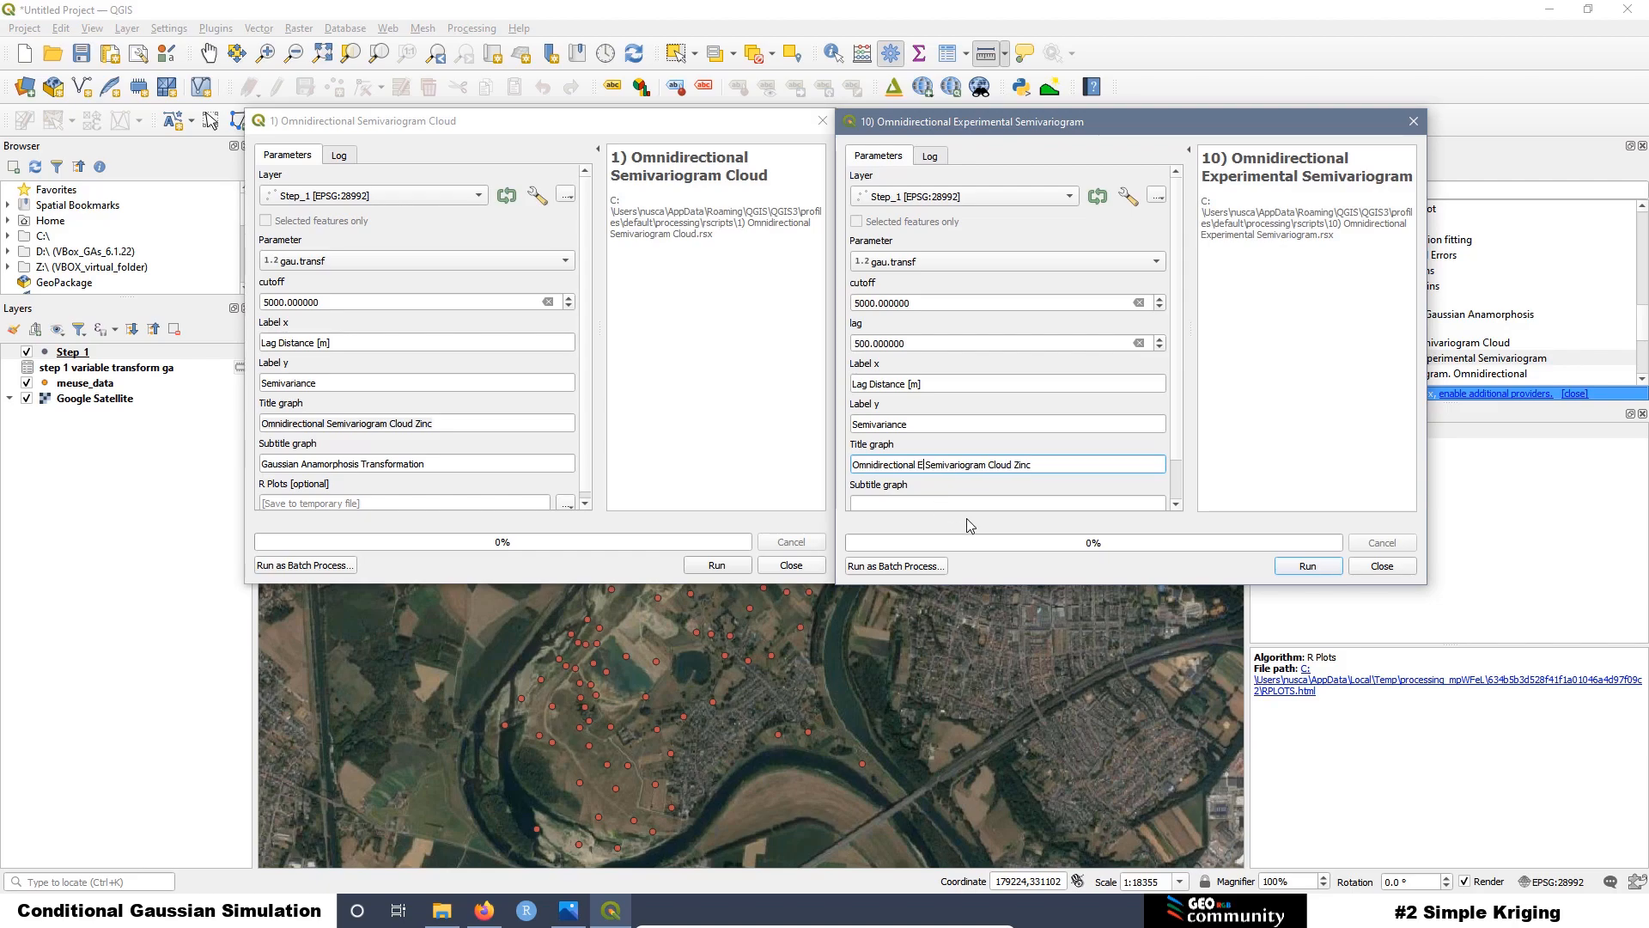
type("p")
left_click_drag(1025, 464, 1002, 462)
key("BackSpace")
scroll(1179, 417, "down", 2)
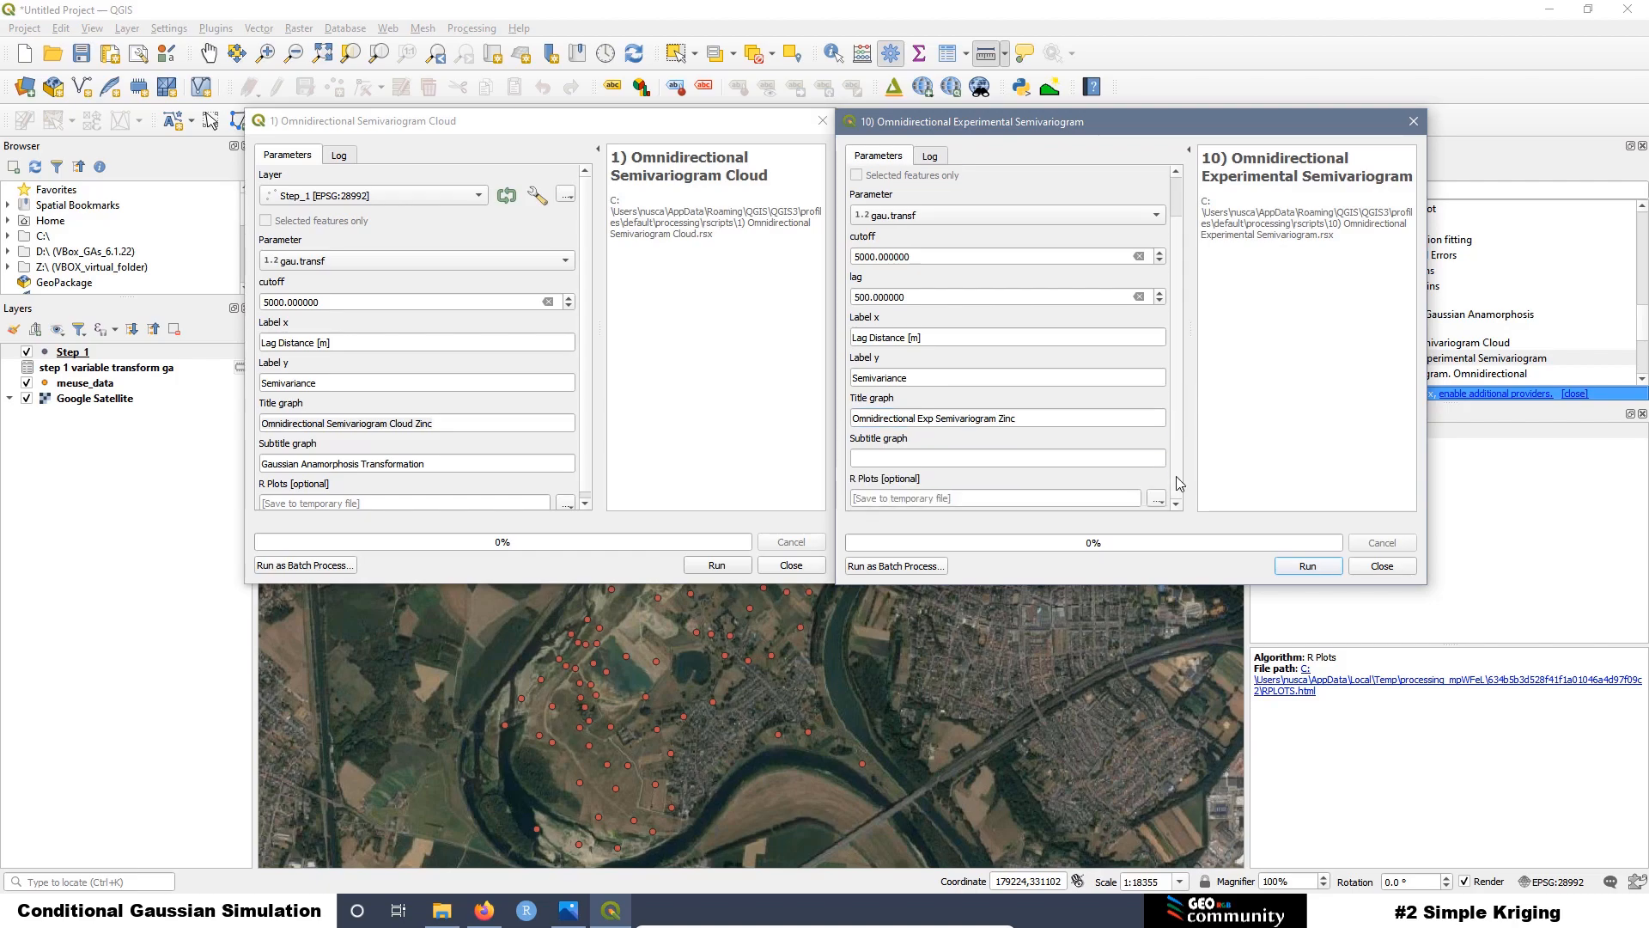
Step: Copy the subtitle Gaussian Anamorphosis Transformation into the experimental semivariogram dialog and run the script
left_click_drag(426, 468, 263, 440)
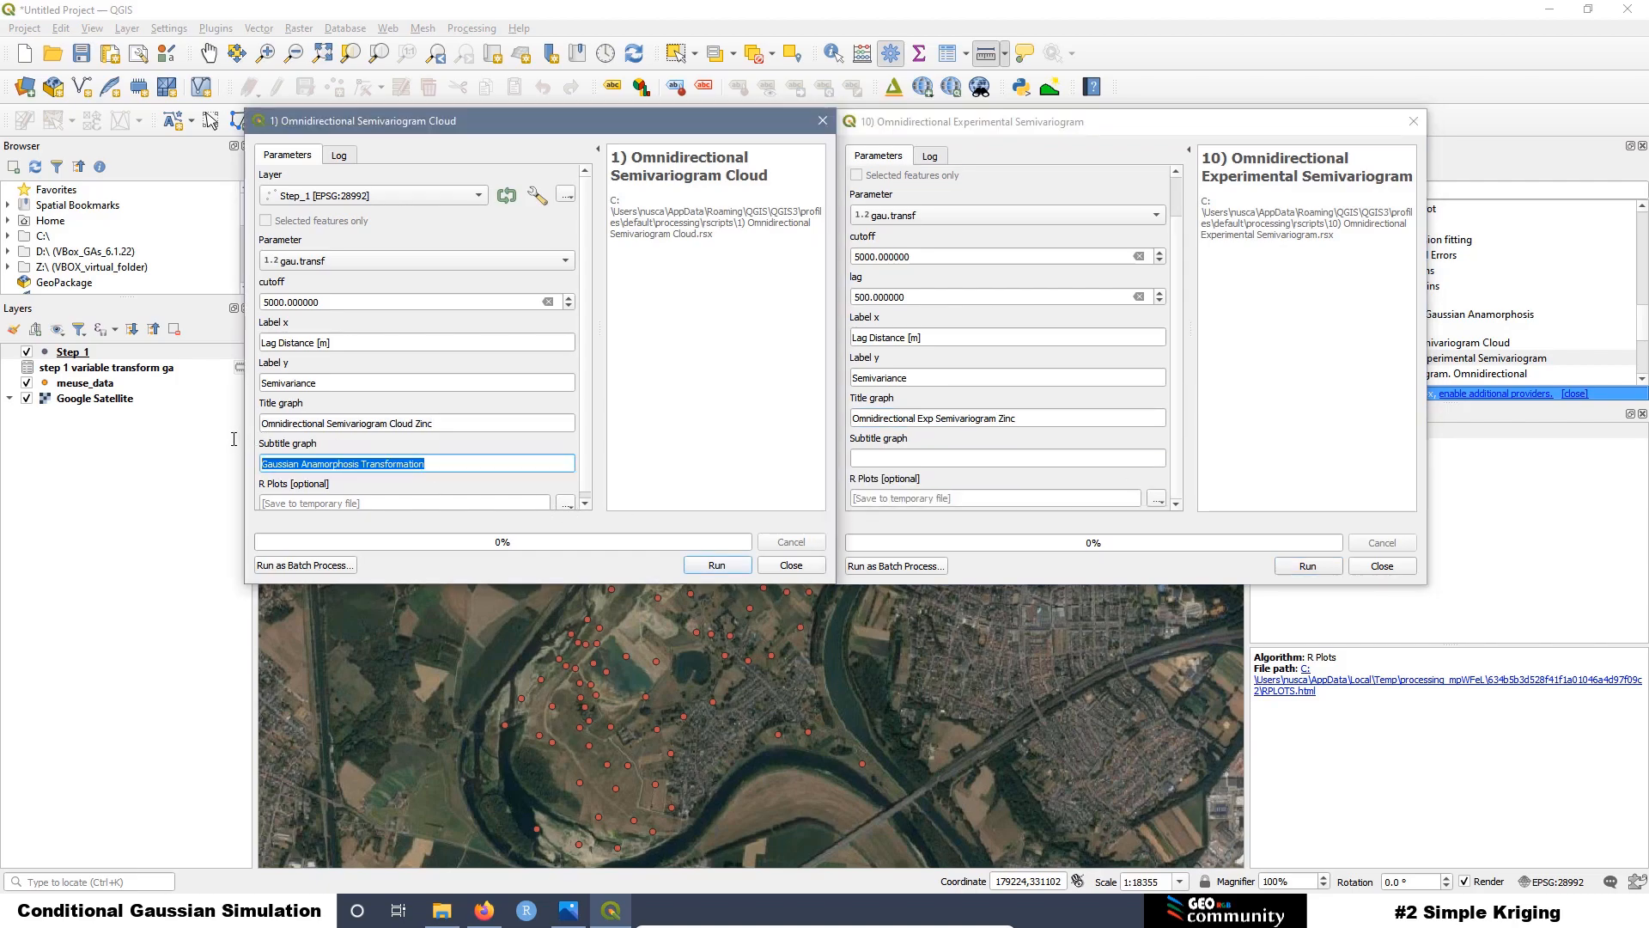
left_click(888, 463)
key("ctrl+v")
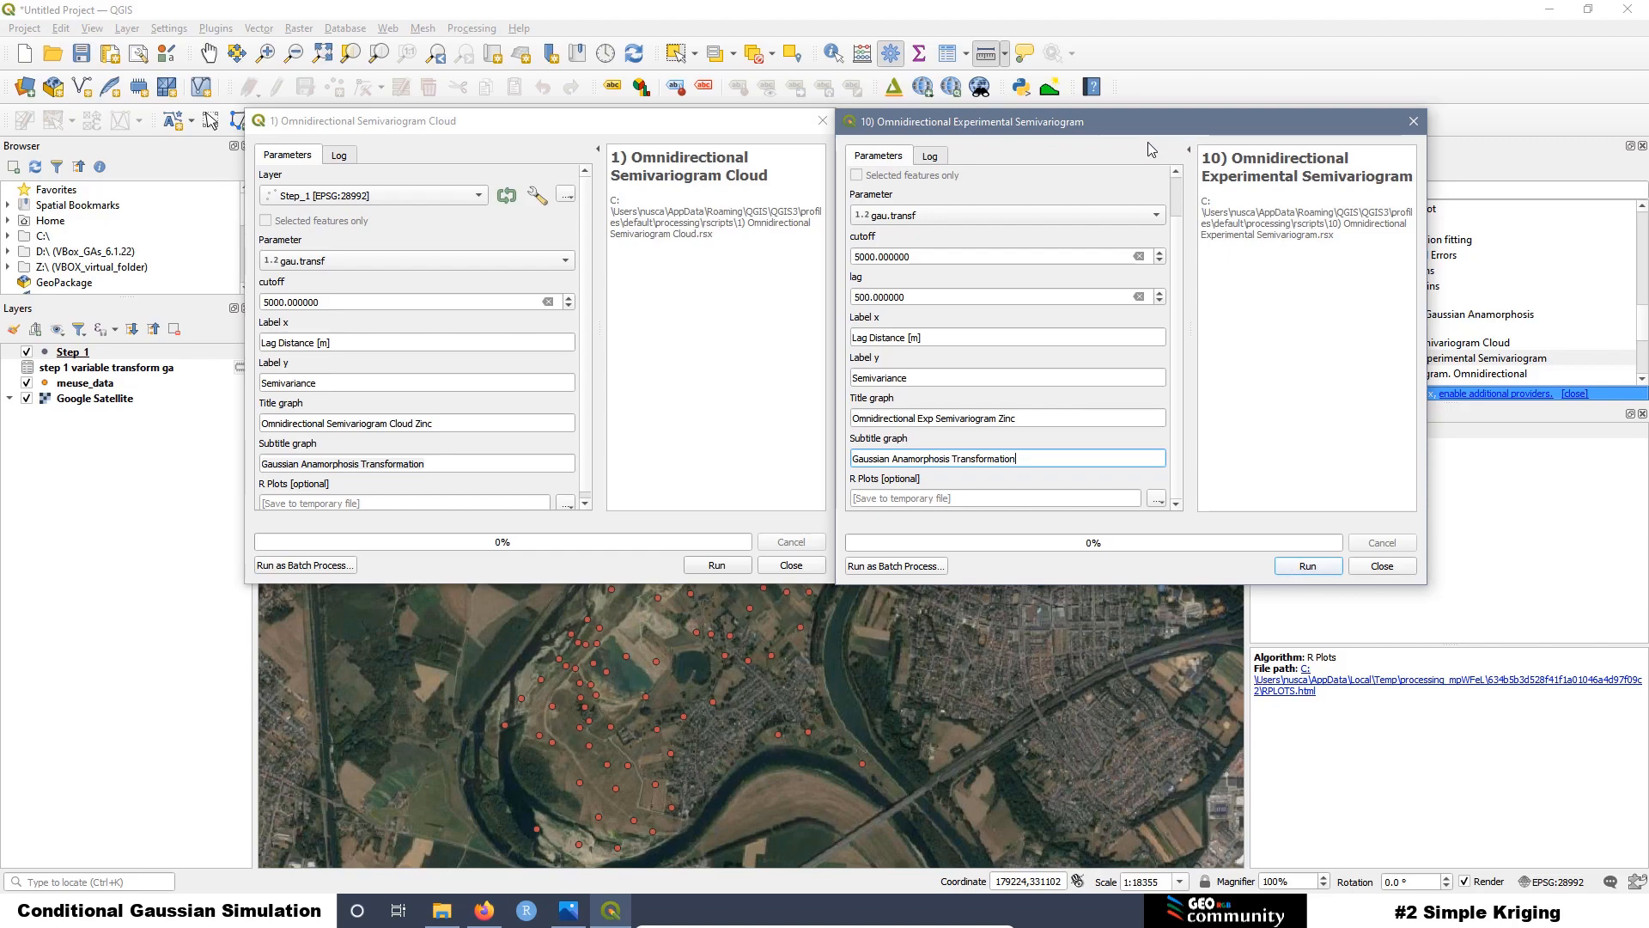
left_click_drag(1135, 126, 543, 125)
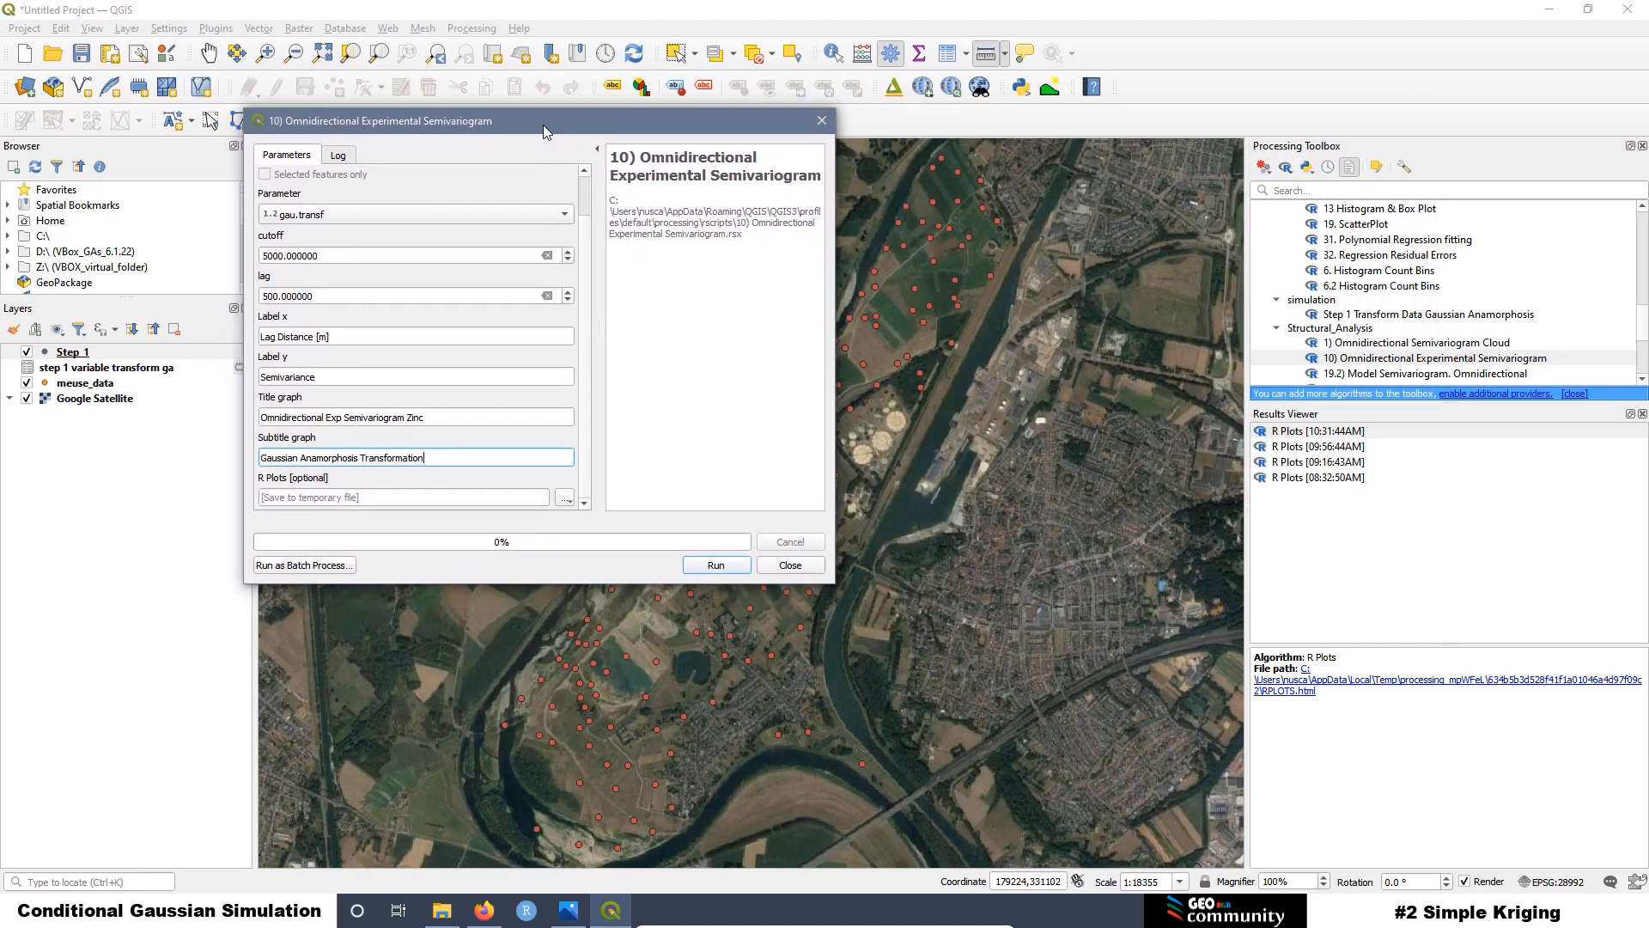
left_click(717, 565)
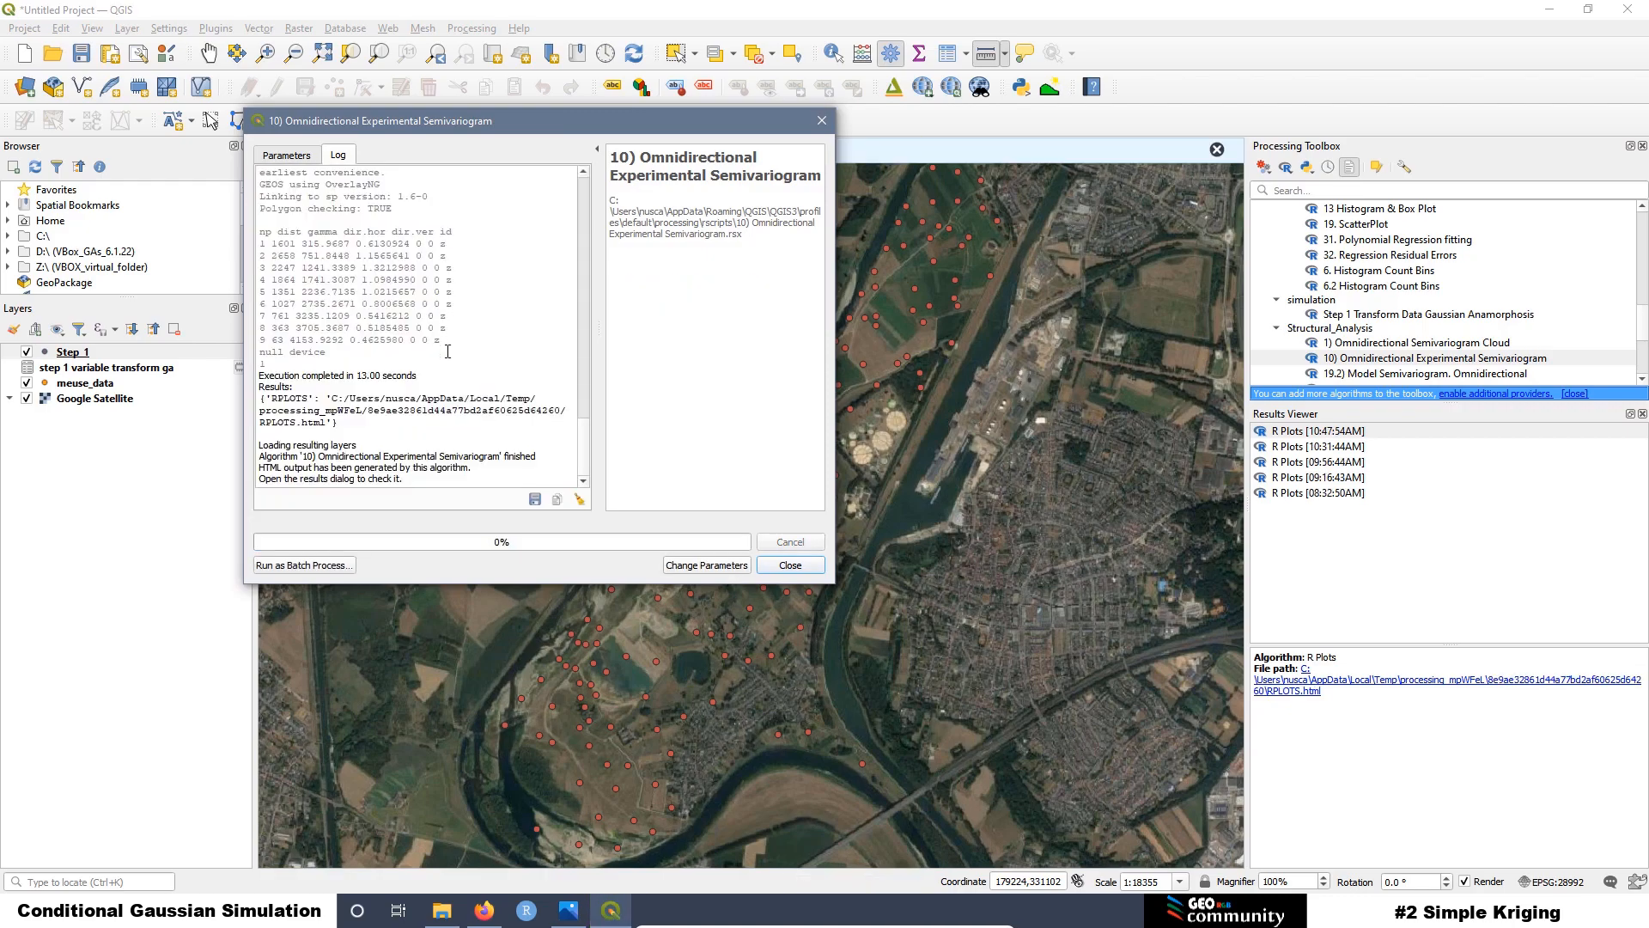
Step: Examine the pair counts, lag distances, semivariances and direction columns in the experimental semivariogram's log output
left_click_drag(447, 351, 259, 230)
left_click(312, 284)
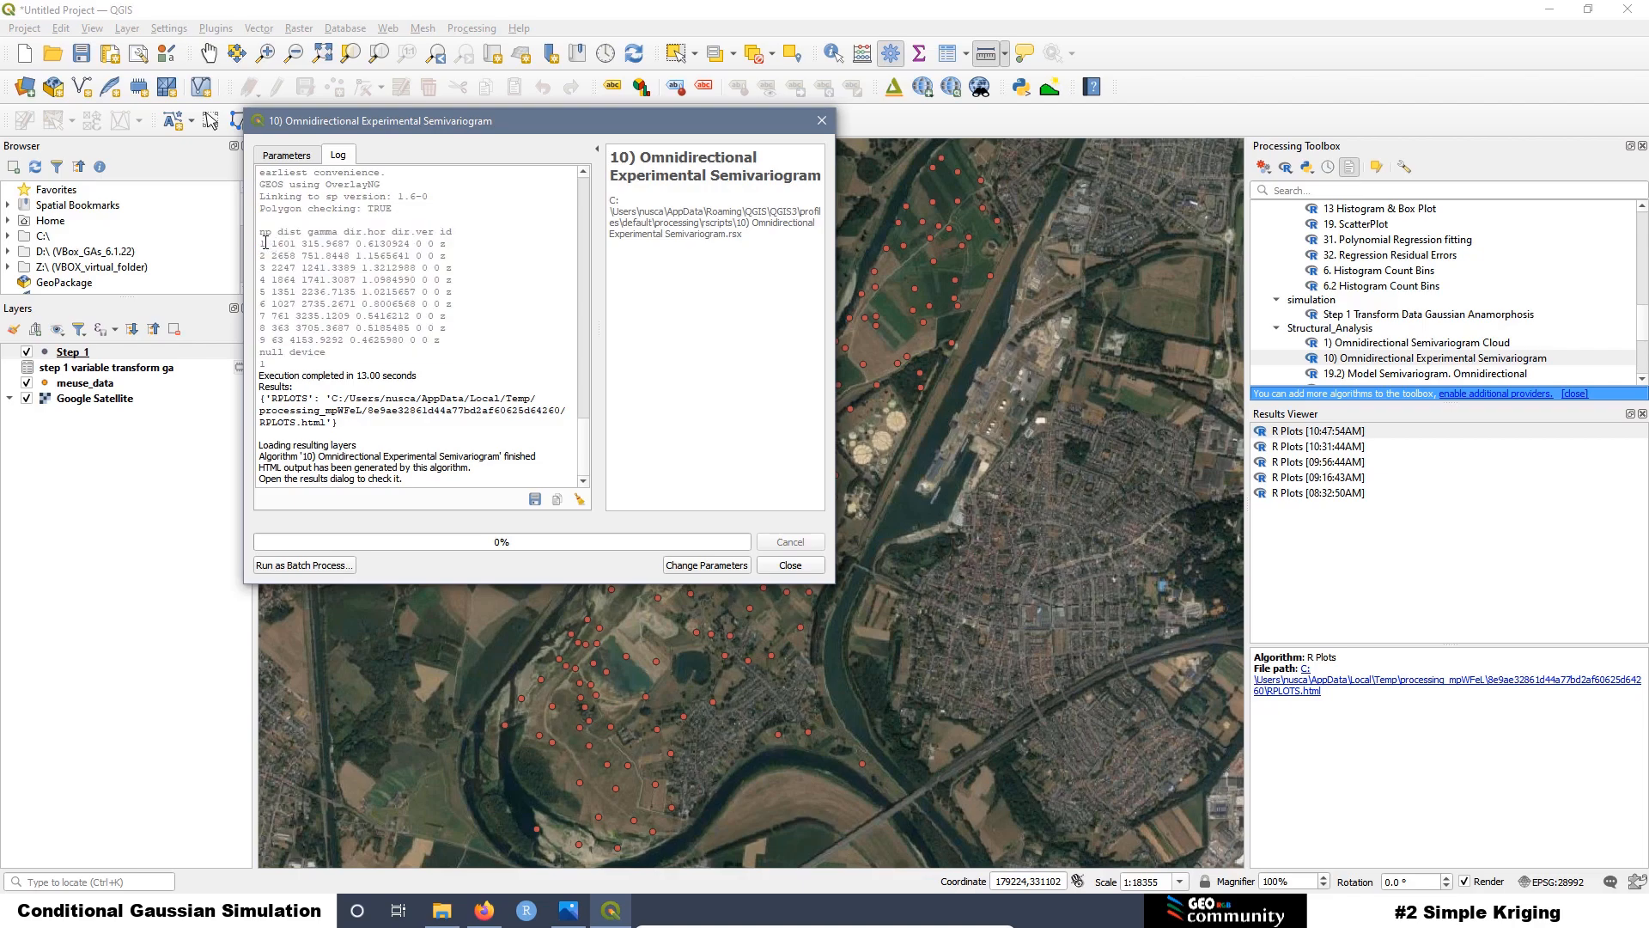
left_click_drag(265, 243, 260, 243)
left_click_drag(265, 339, 259, 340)
left_click(266, 246)
mouse_move(295, 243)
left_mouse_down()
mouse_move(266, 256)
mouse_move(317, 243)
mouse_move(301, 239)
left_mouse_up()
left_click(329, 244)
mouse_move(303, 233)
left_mouse_down()
mouse_move(280, 230)
mouse_move(321, 244)
mouse_move(303, 244)
mouse_move(311, 228)
left_mouse_up()
left_click(316, 249)
left_click_drag(411, 243, 358, 241)
left_click(358, 242)
left_click_drag(437, 244, 429, 244)
left_click(418, 245)
double_click(435, 245)
Step: Open the newest R Plots result in the browser and enlarge the experimental semivariogram to 150%
double_click(1316, 438)
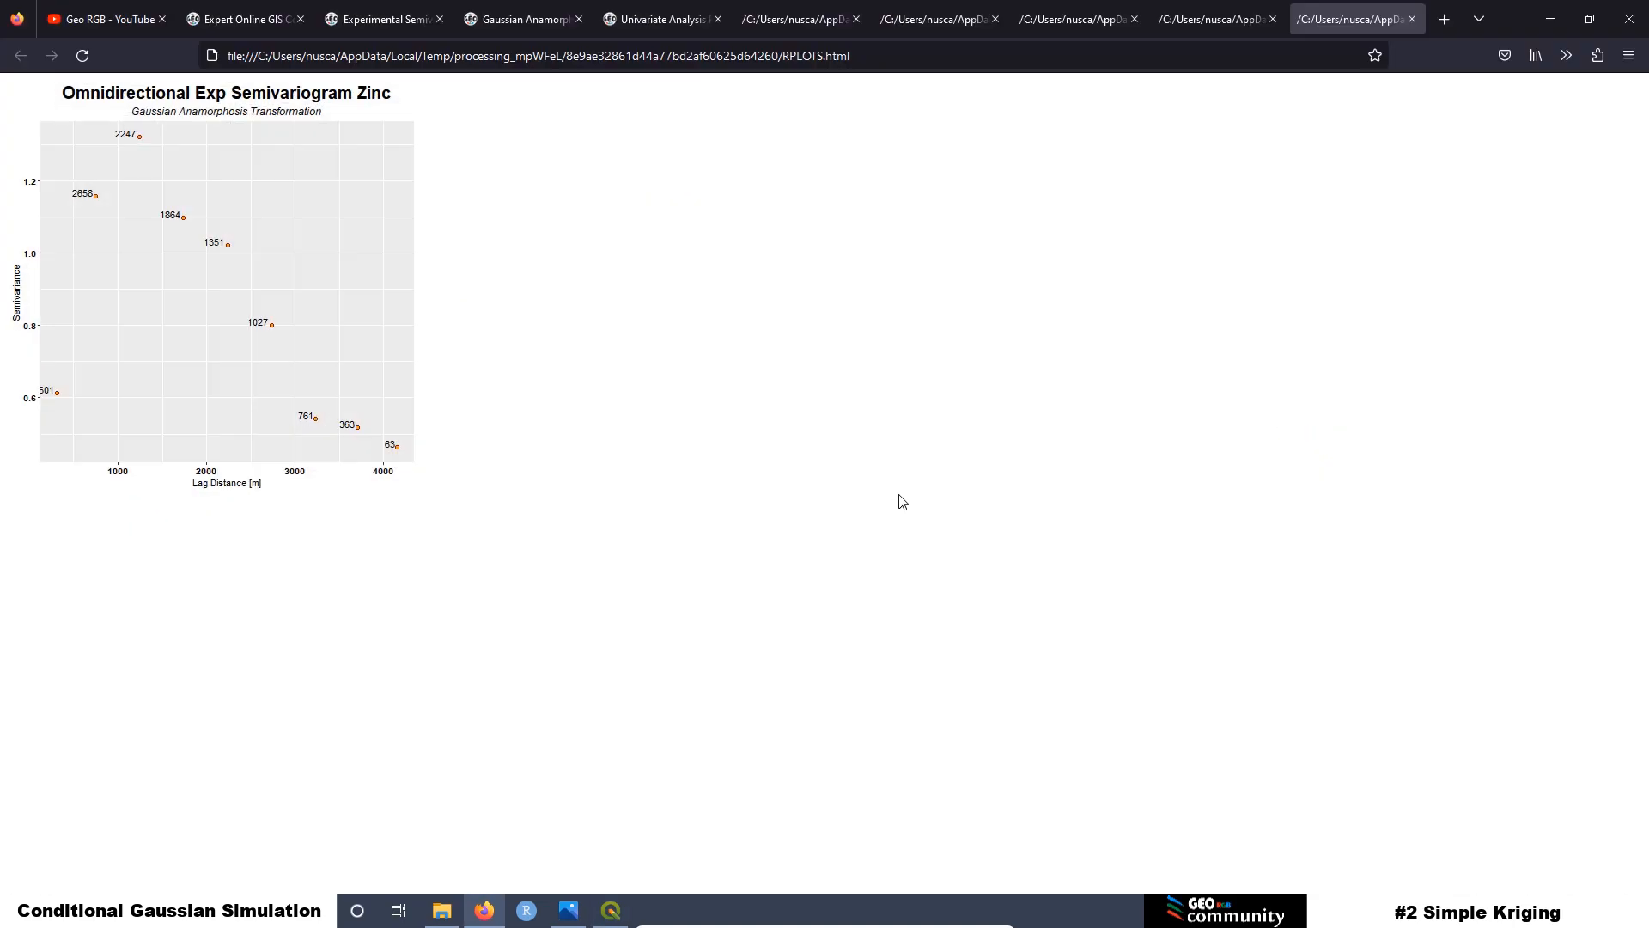
key("ctrl+plus")
key("ctrl+plus")
key("ctrl+plus")
key("ctrl+plus")
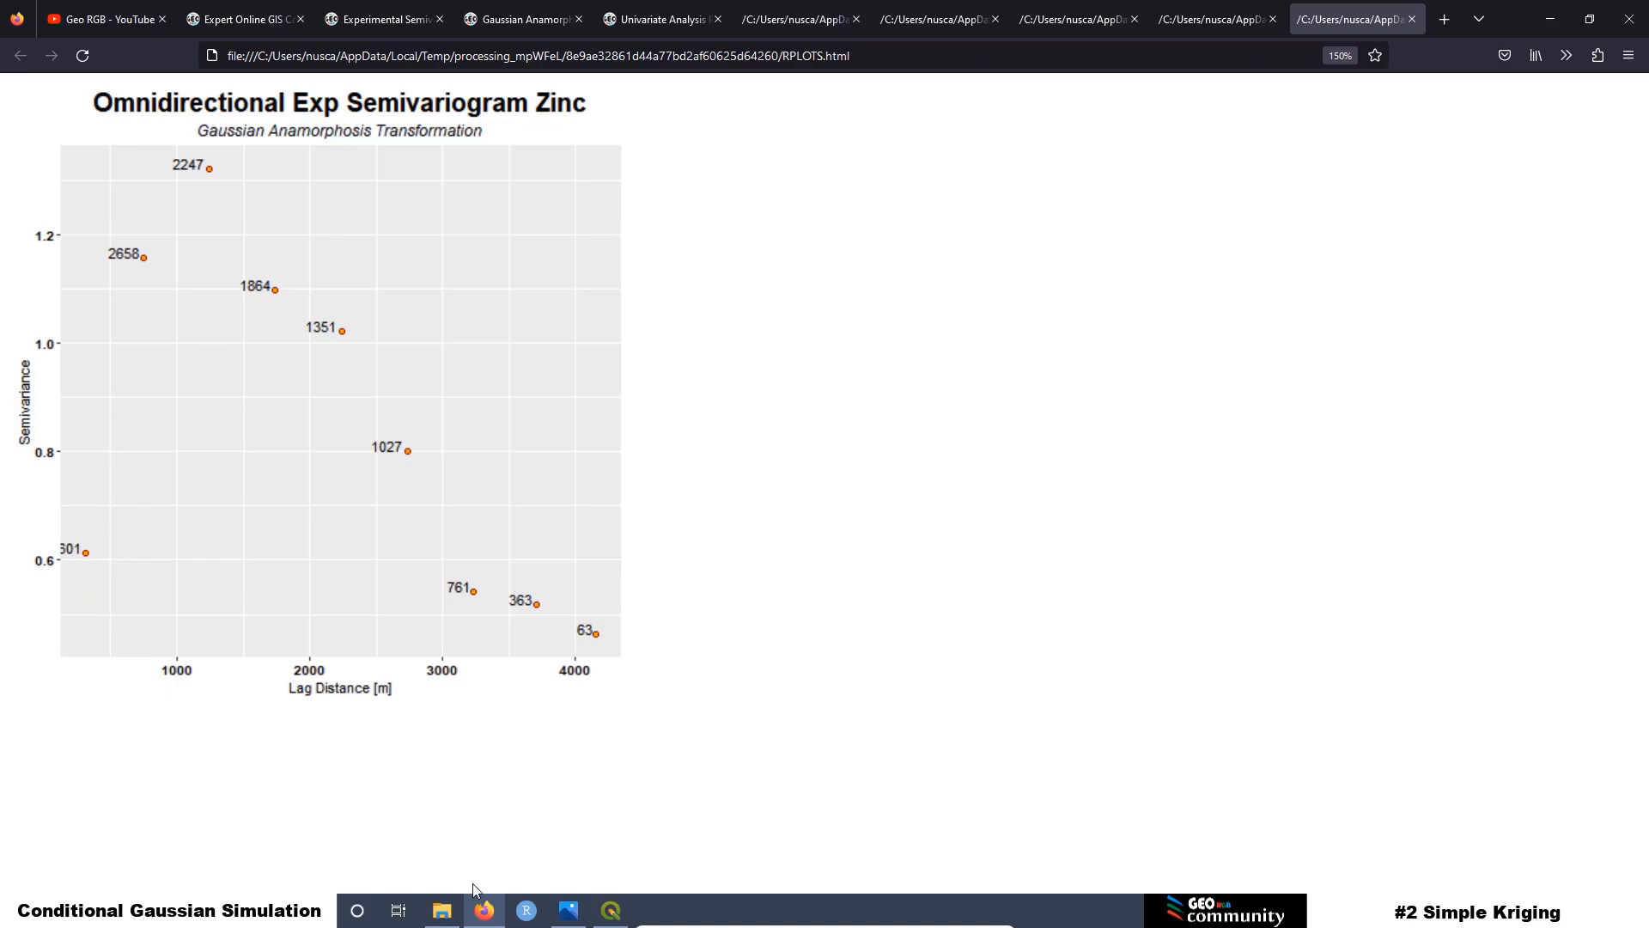
Step: Back in QGIS, rerun the omnidirectional experimental semivariogram with a cutoff of 1500 and a lag of 75
left_click(608, 912)
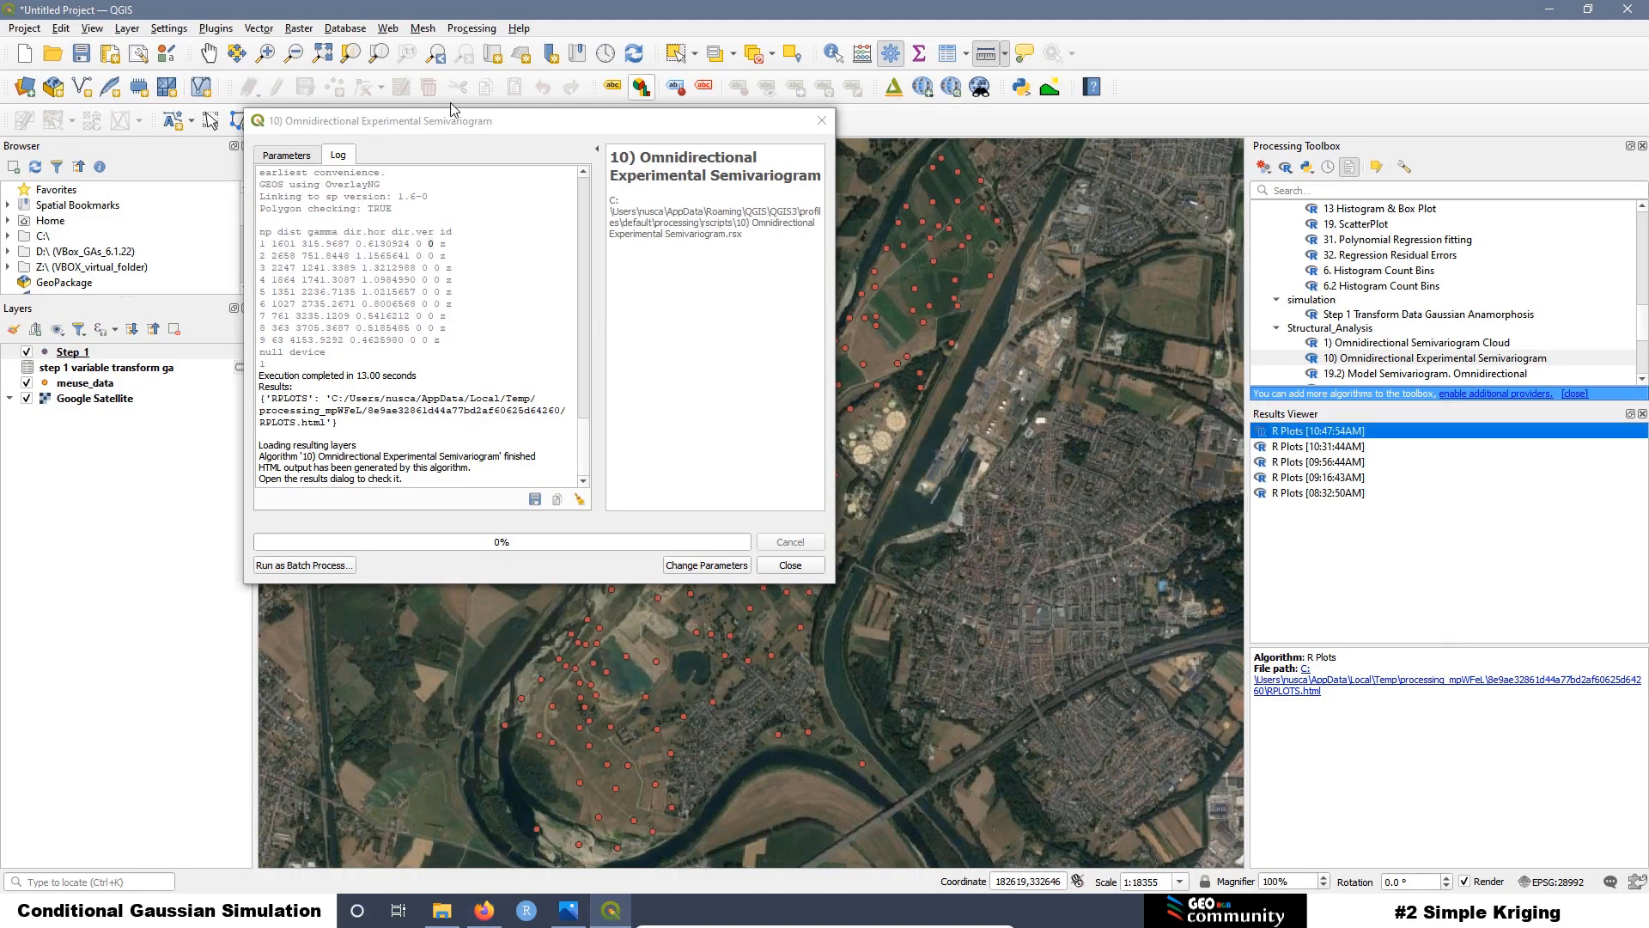
left_click(288, 156)
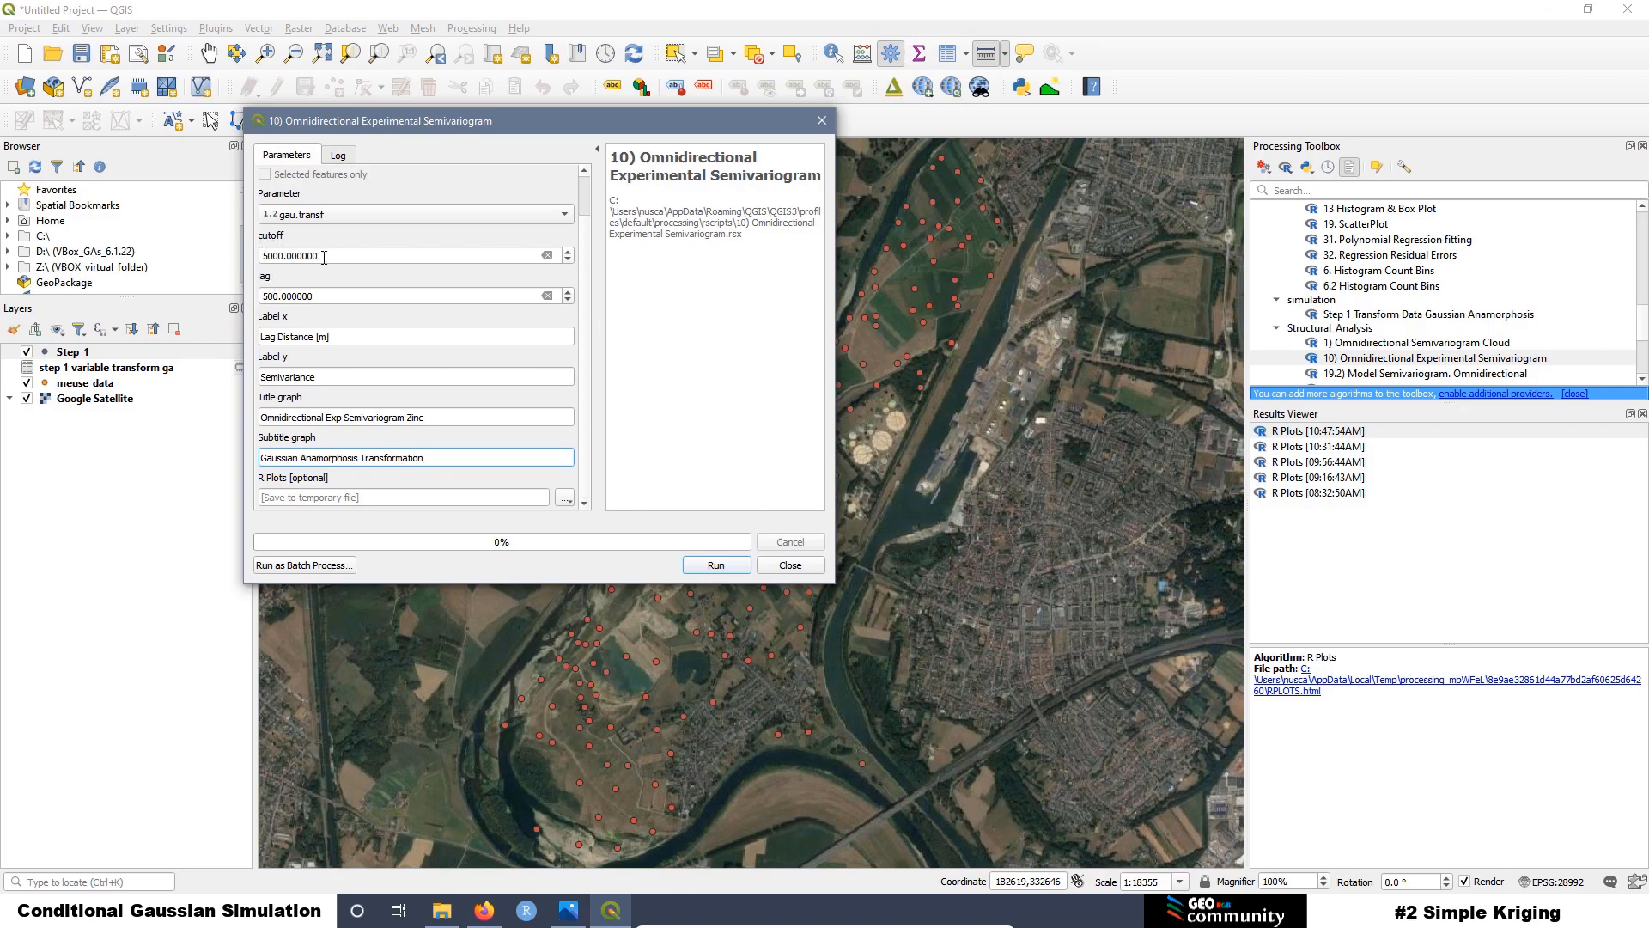
left_click_drag(324, 256, 257, 256)
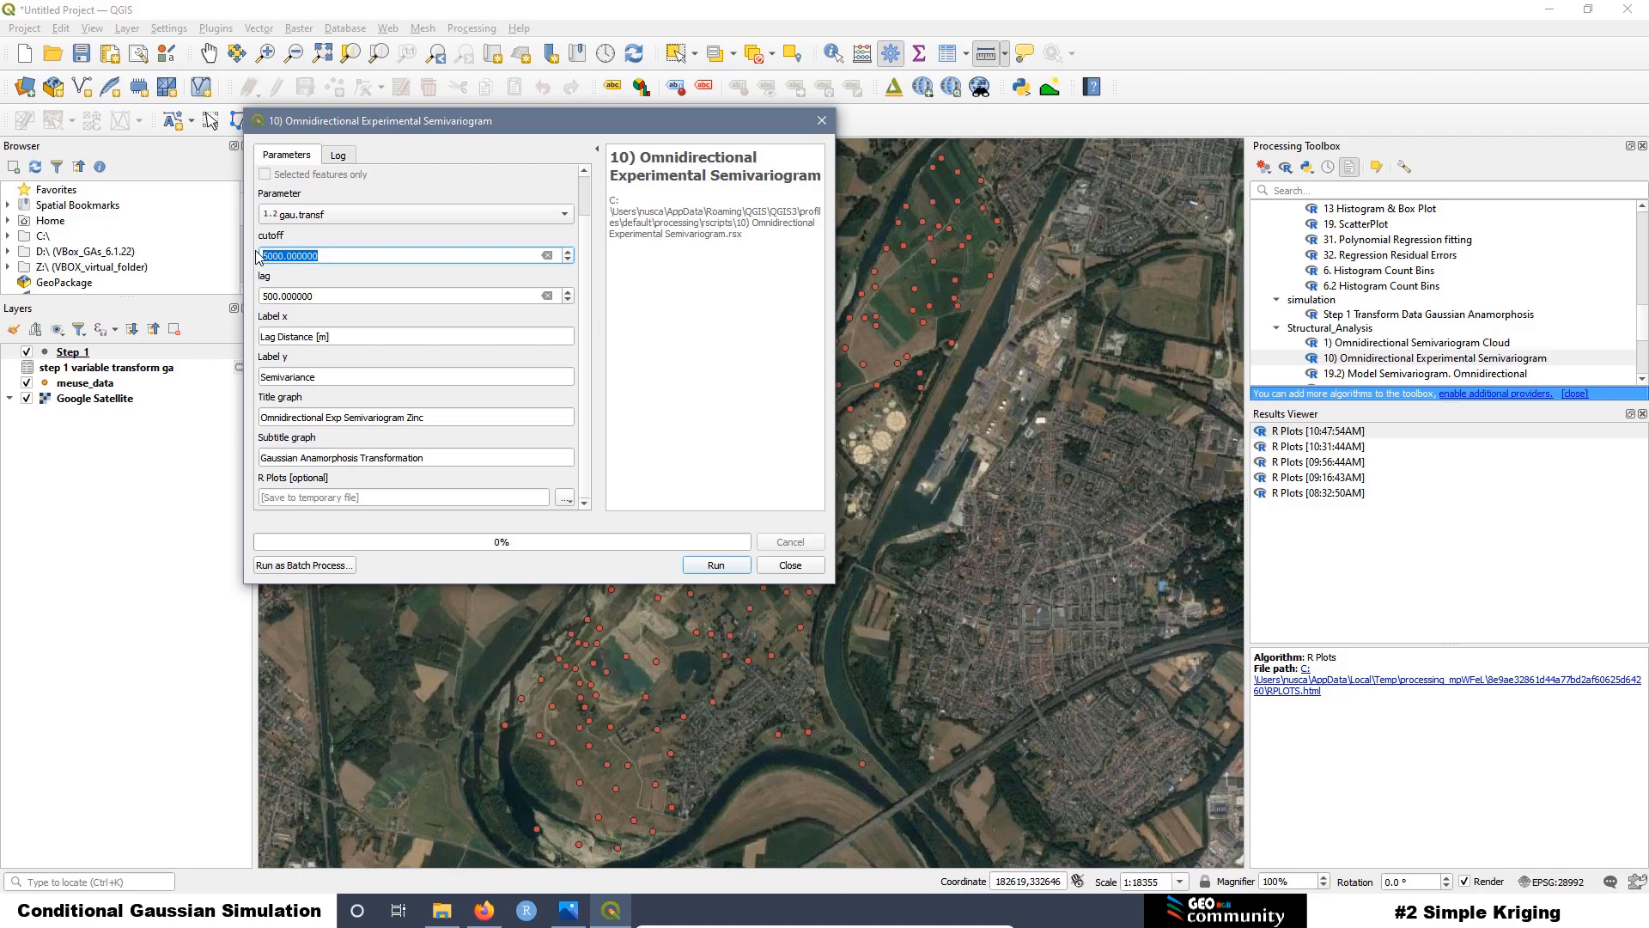
type("1500")
left_click_drag(315, 297, 244, 298)
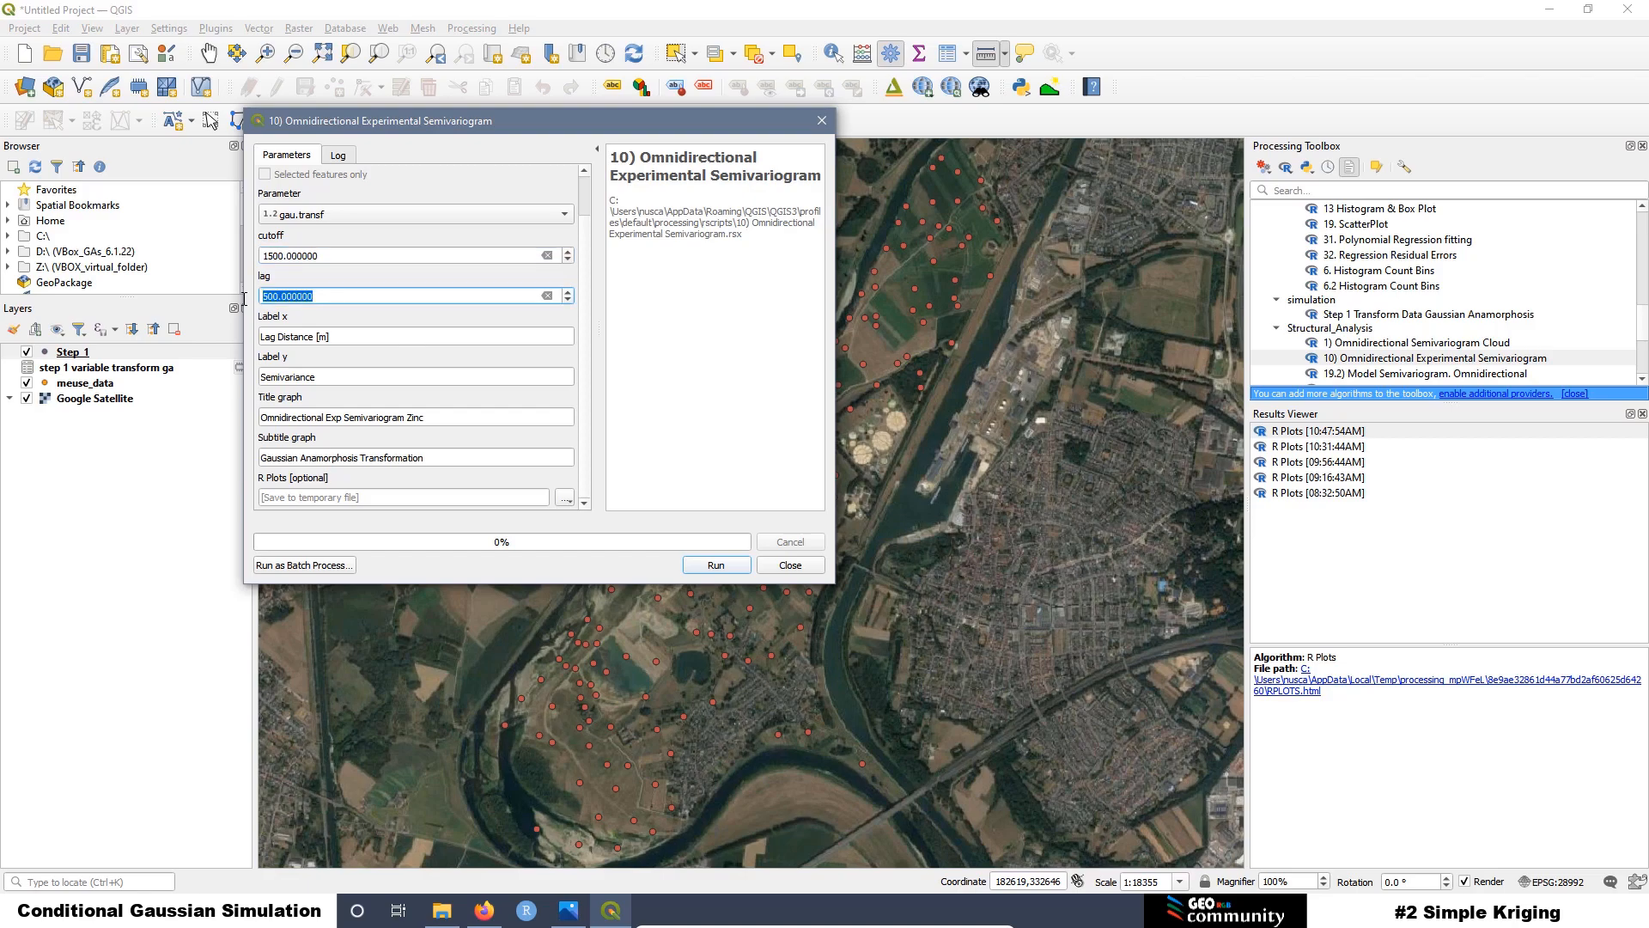
type("75")
left_click(717, 565)
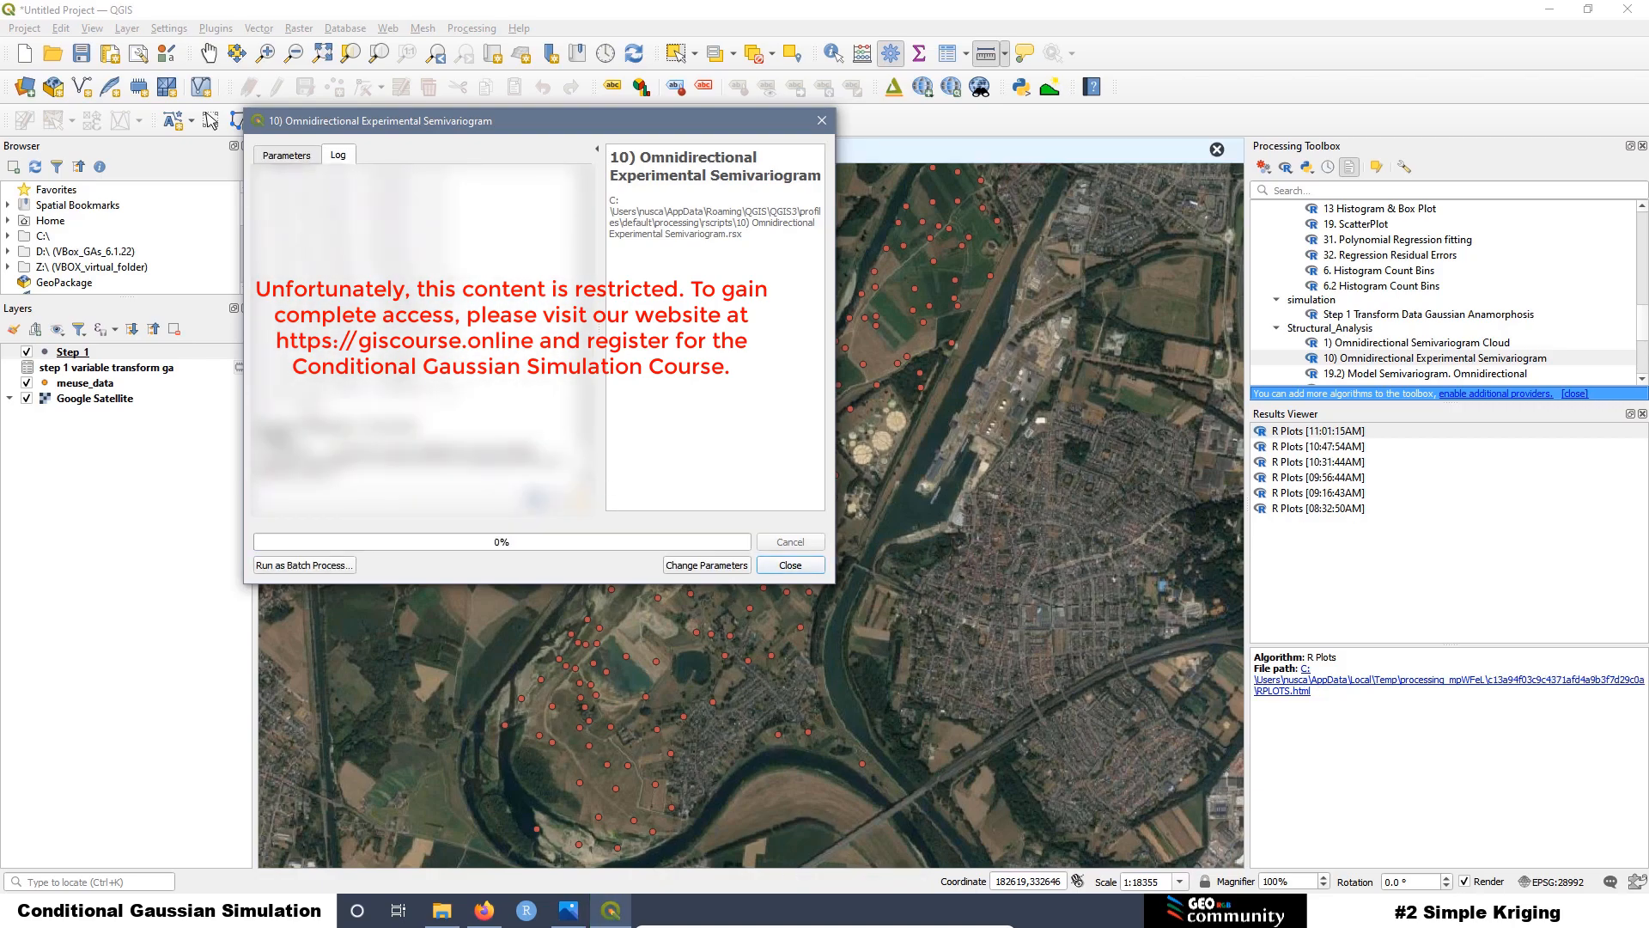
Step: Review the pairs, distance and semivariance of the last lag in the log, and view the newest semivariogram plot at 150%
left_click_drag(271, 391, 255, 391)
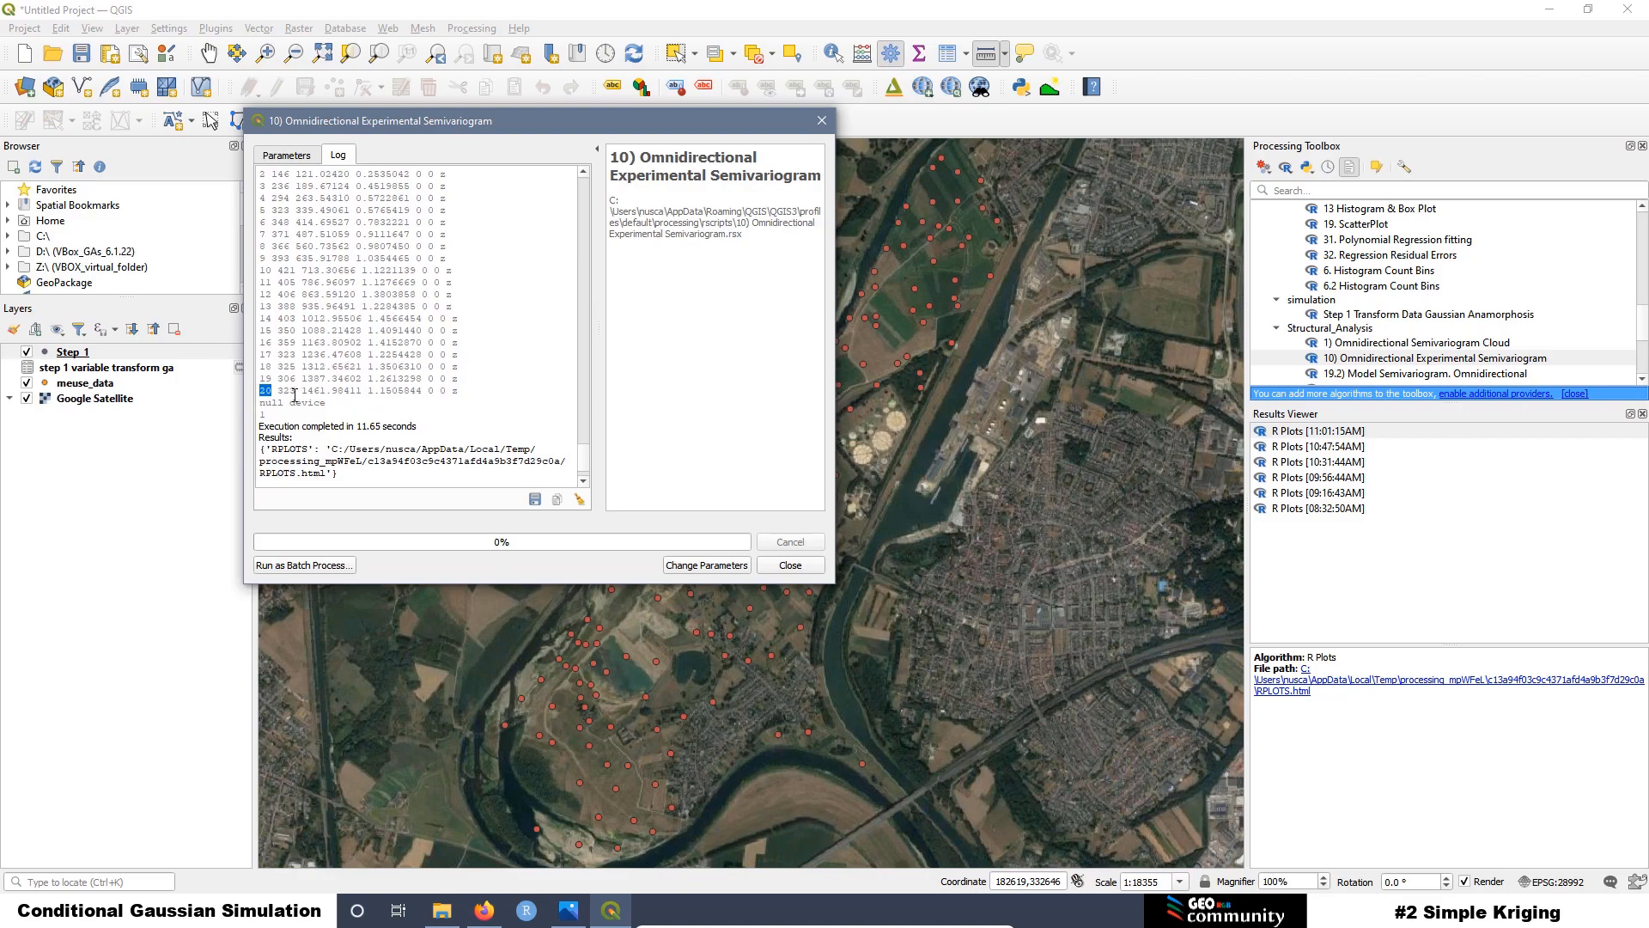
left_click_drag(296, 391, 276, 391)
left_click_drag(363, 391, 302, 392)
left_click_drag(423, 391, 368, 391)
scroll(368, 395, "up", 3)
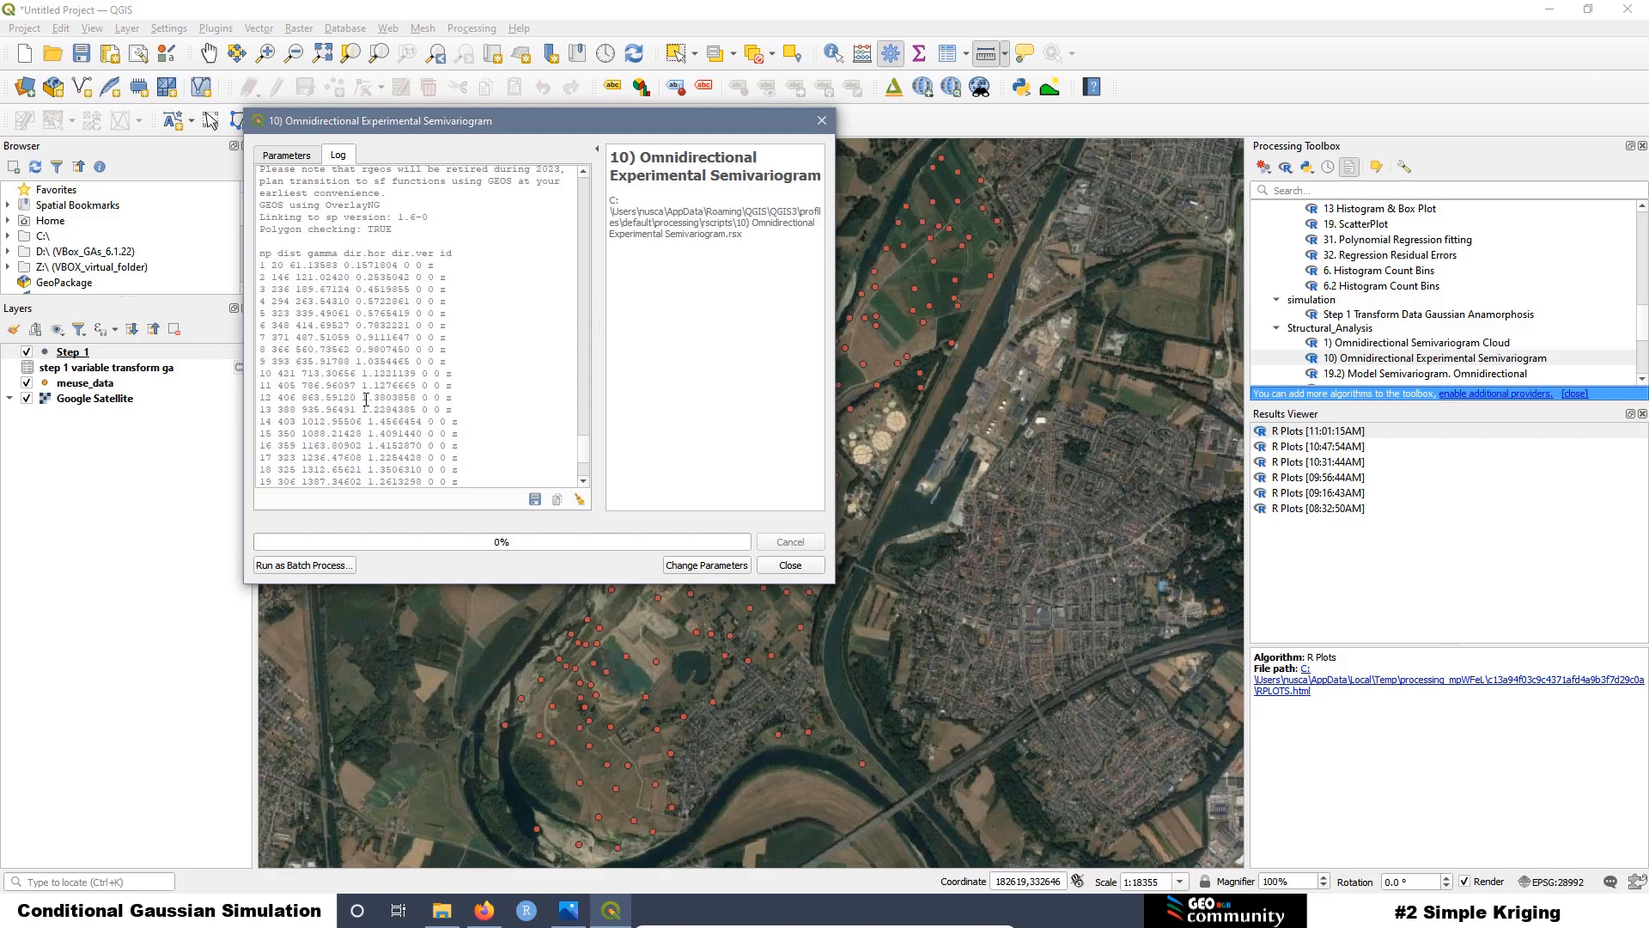
scroll(367, 400, "down", 3)
double_click(1329, 433)
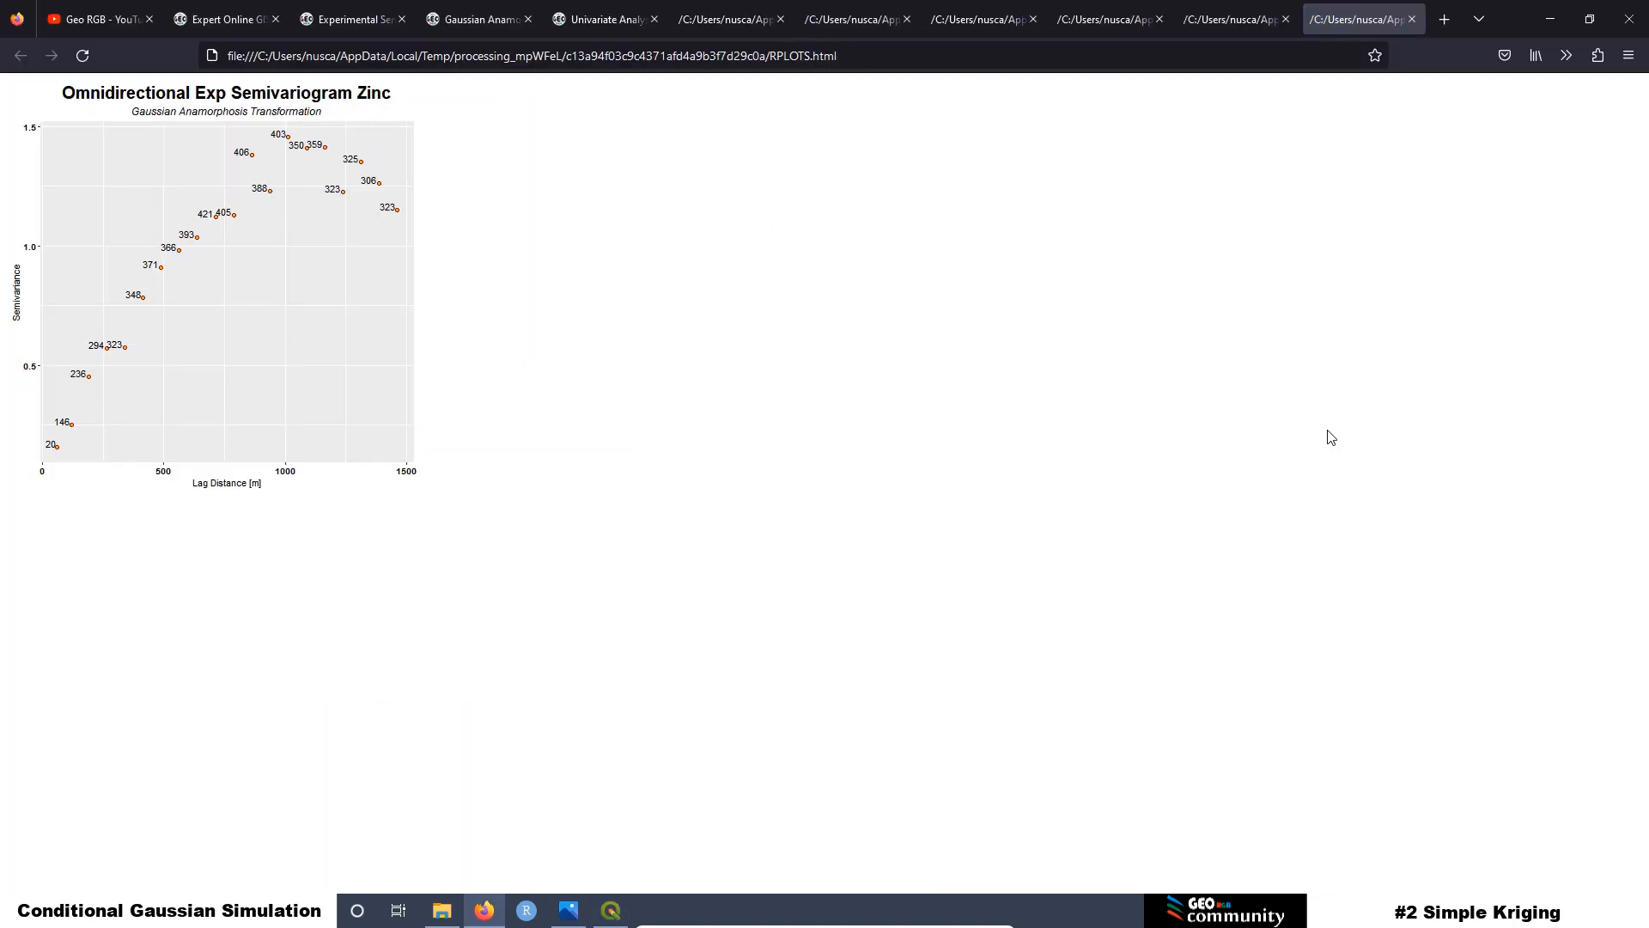
scroll(1329, 435, "up", 4)
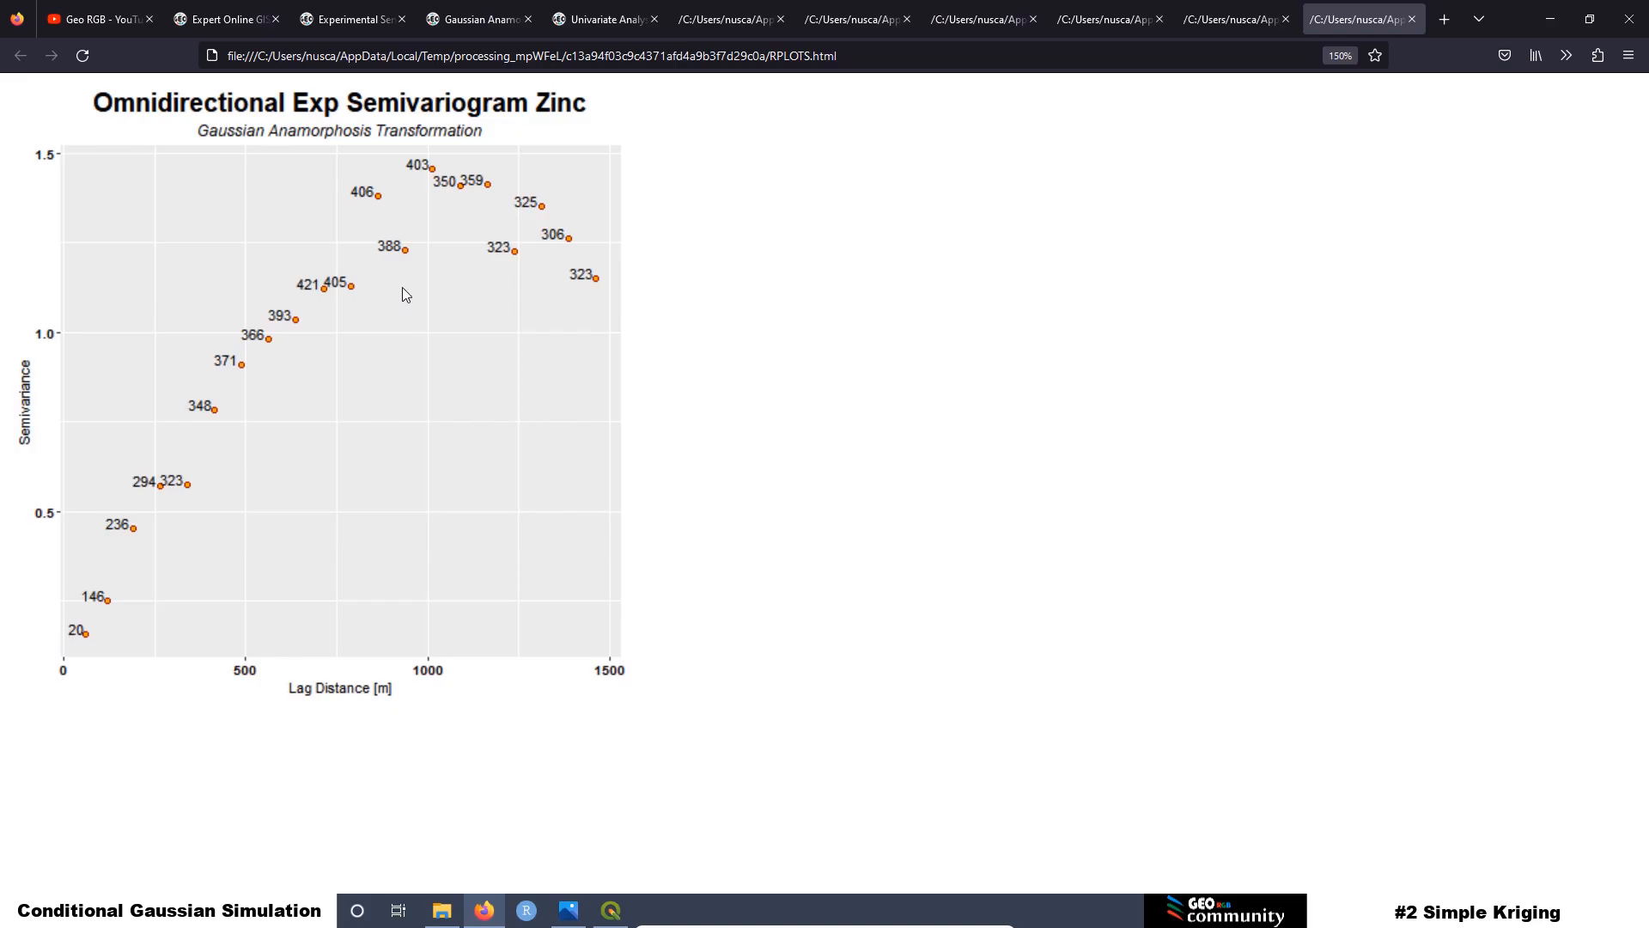
Step: Back in QGIS, rerun the experimental semivariogram with a cutoff of 1250 and a new lag, and view its plot at 150%
left_click(611, 921)
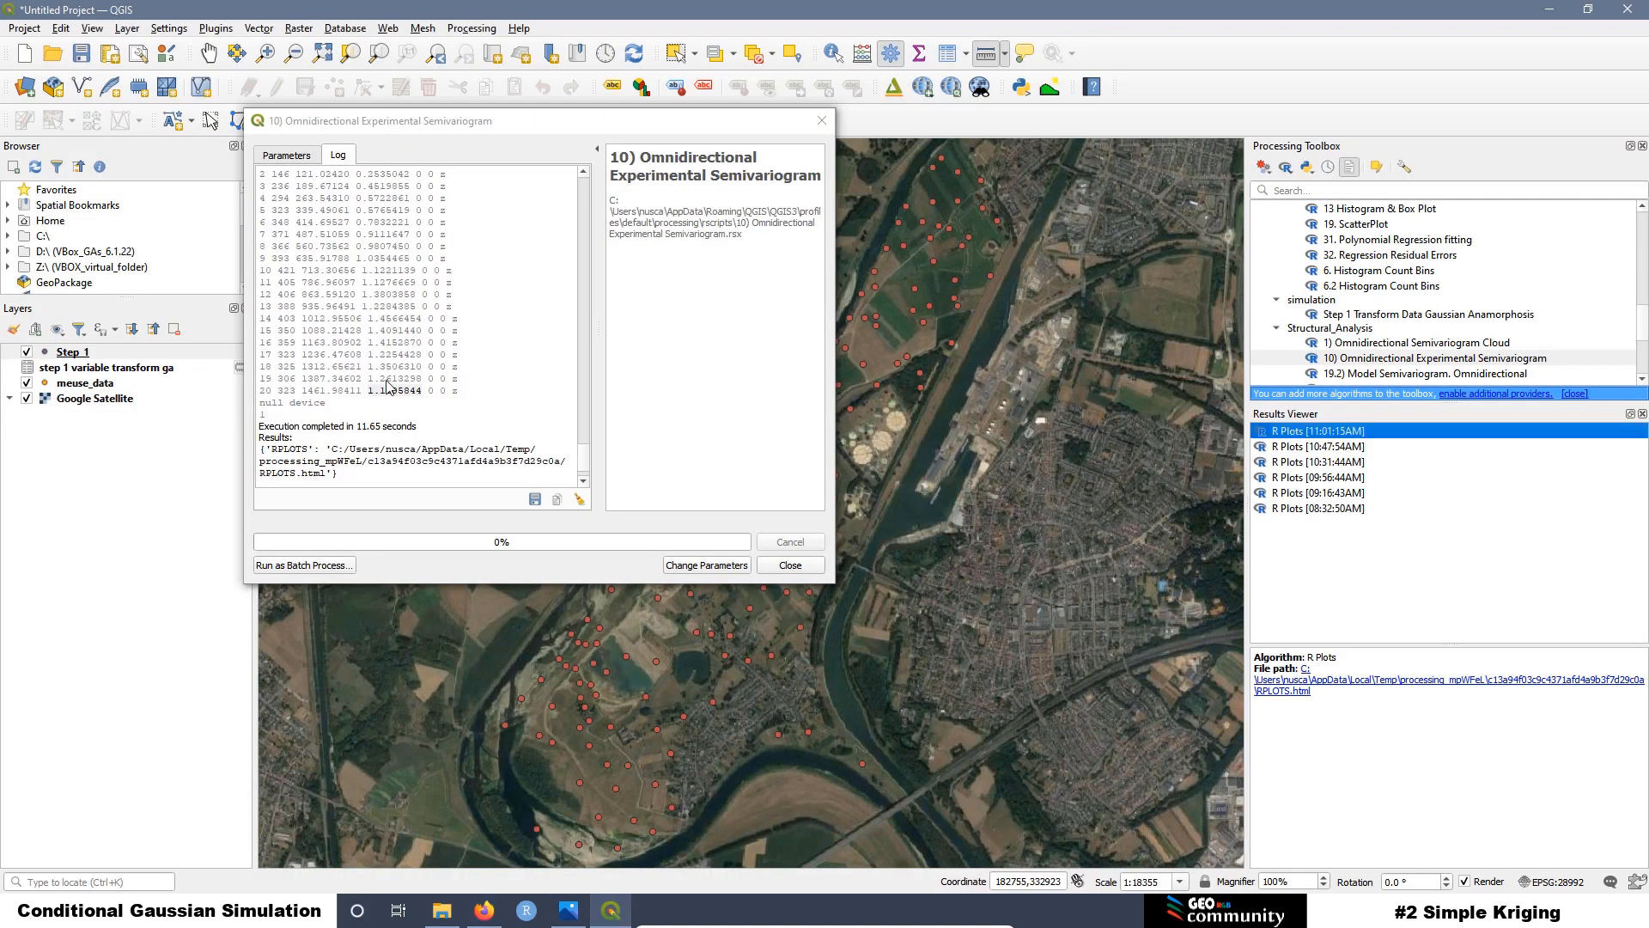
left_click(283, 158)
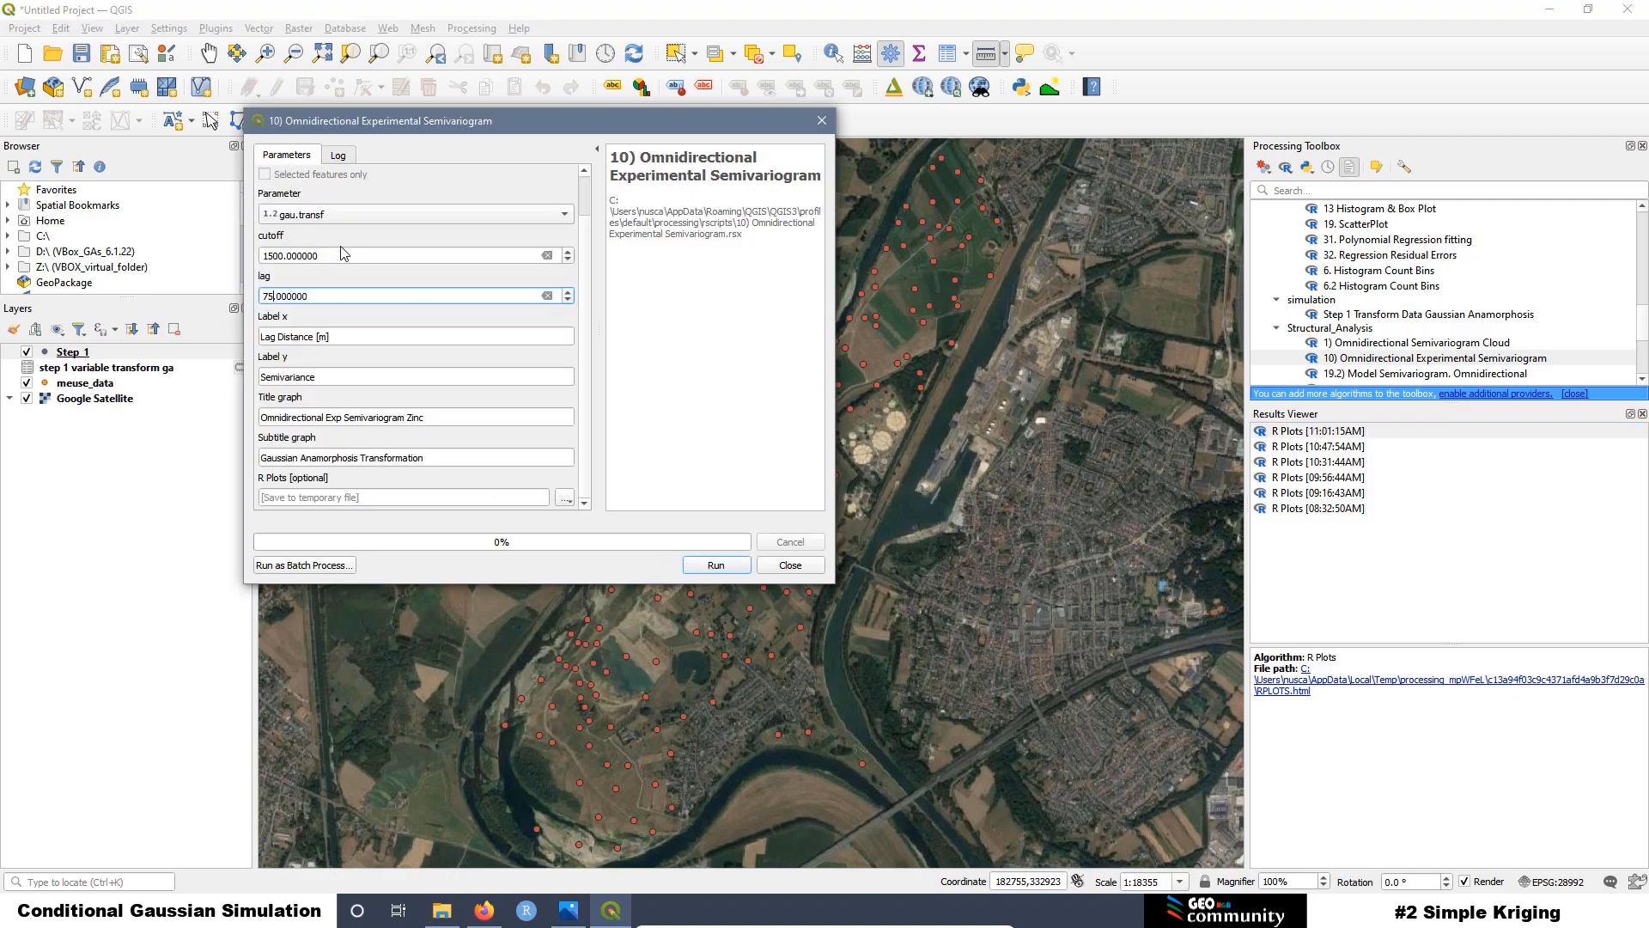
left_click_drag(346, 255, 251, 255)
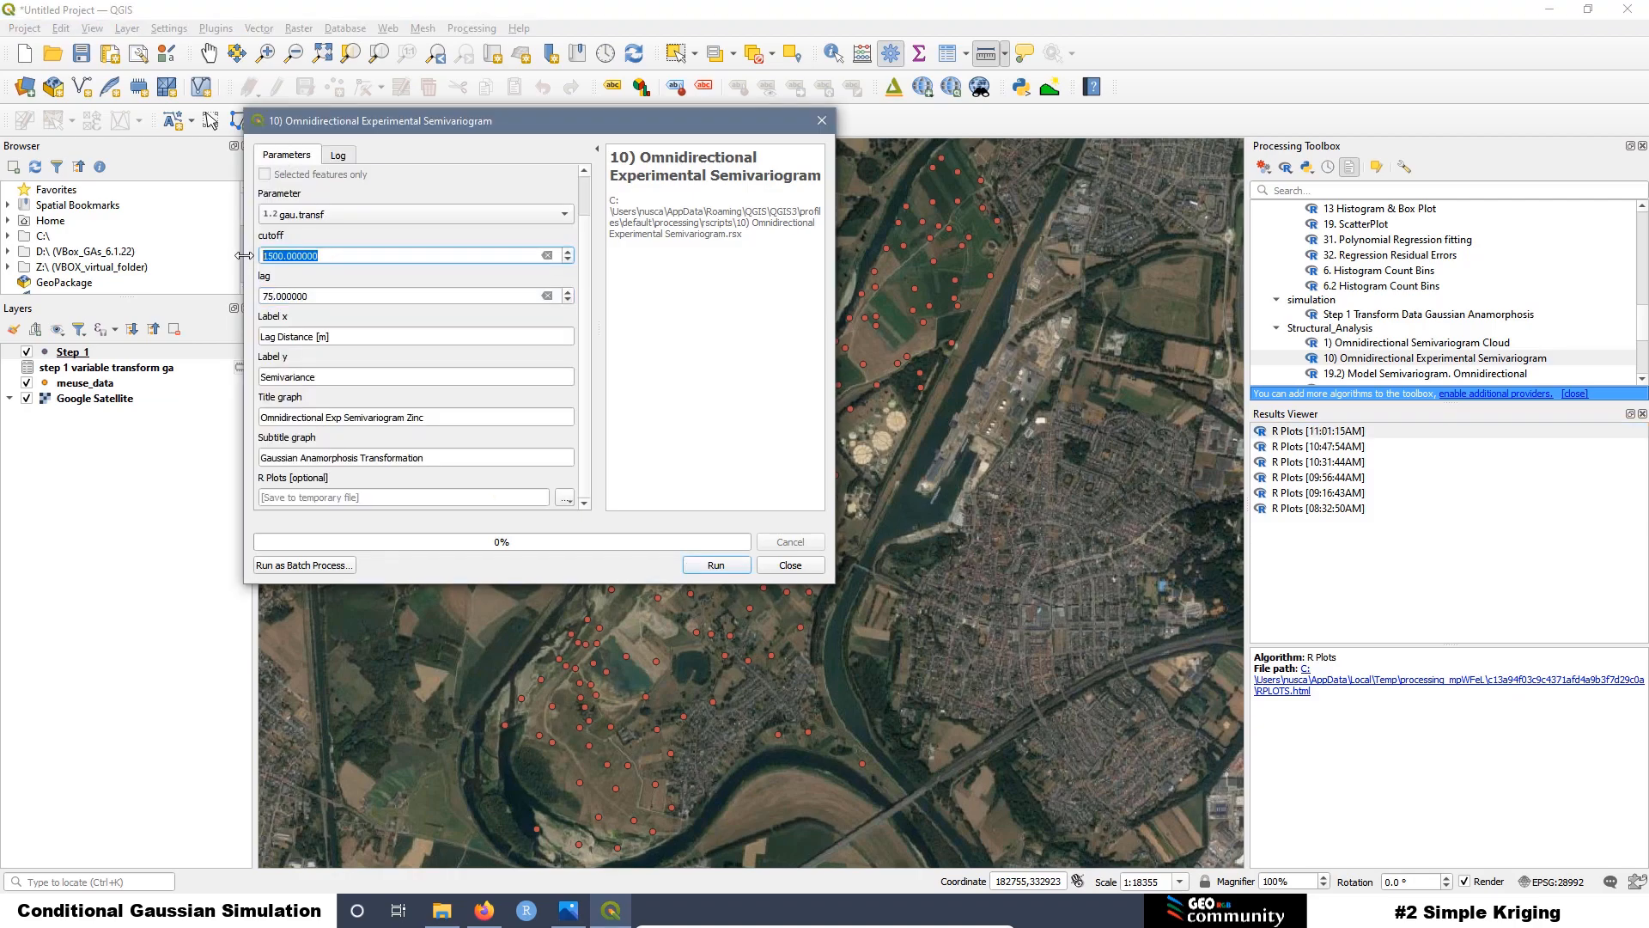
type("1250")
key("Tab")
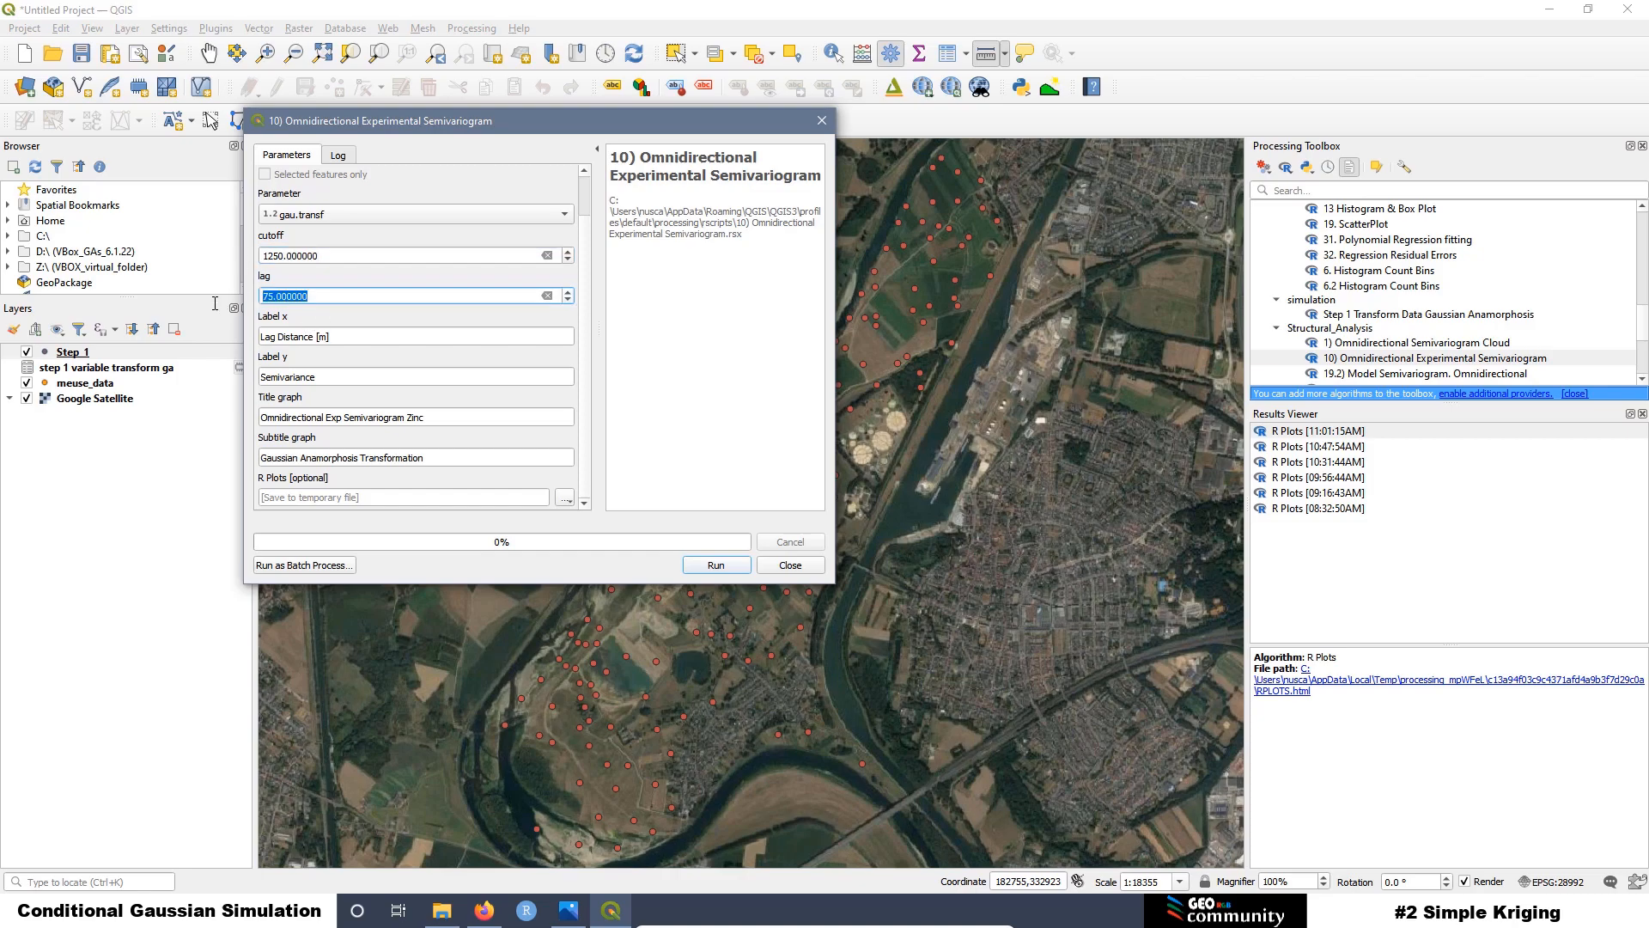
type("1")
left_click(716, 565)
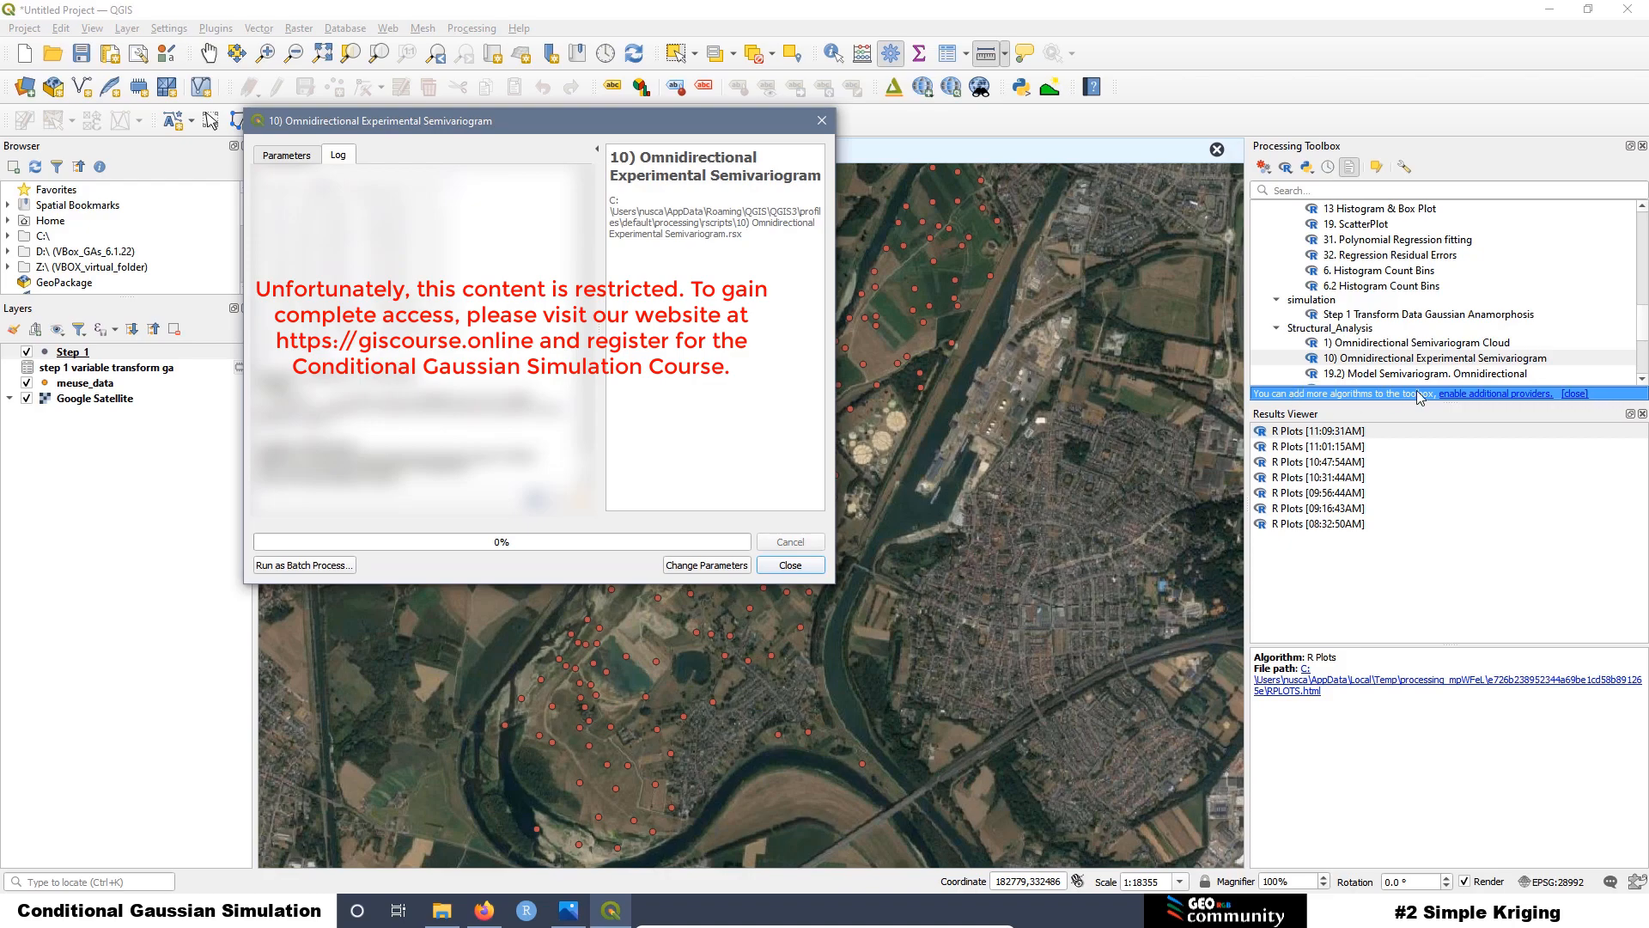
double_click(1329, 438)
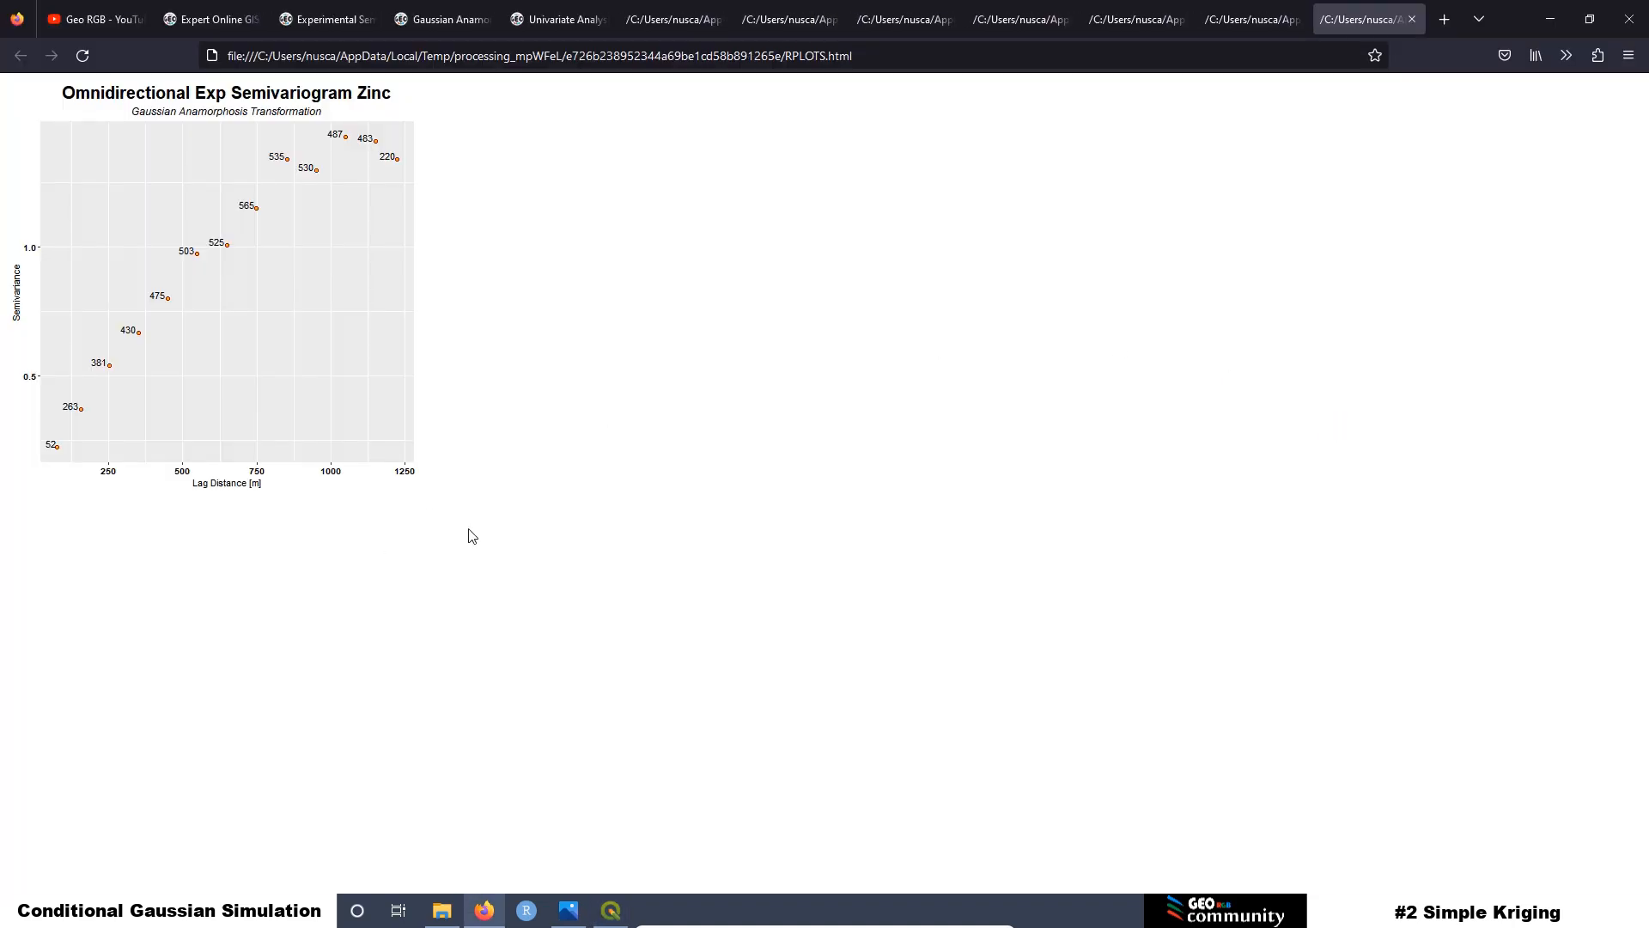
scroll(472, 536, "up", 4)
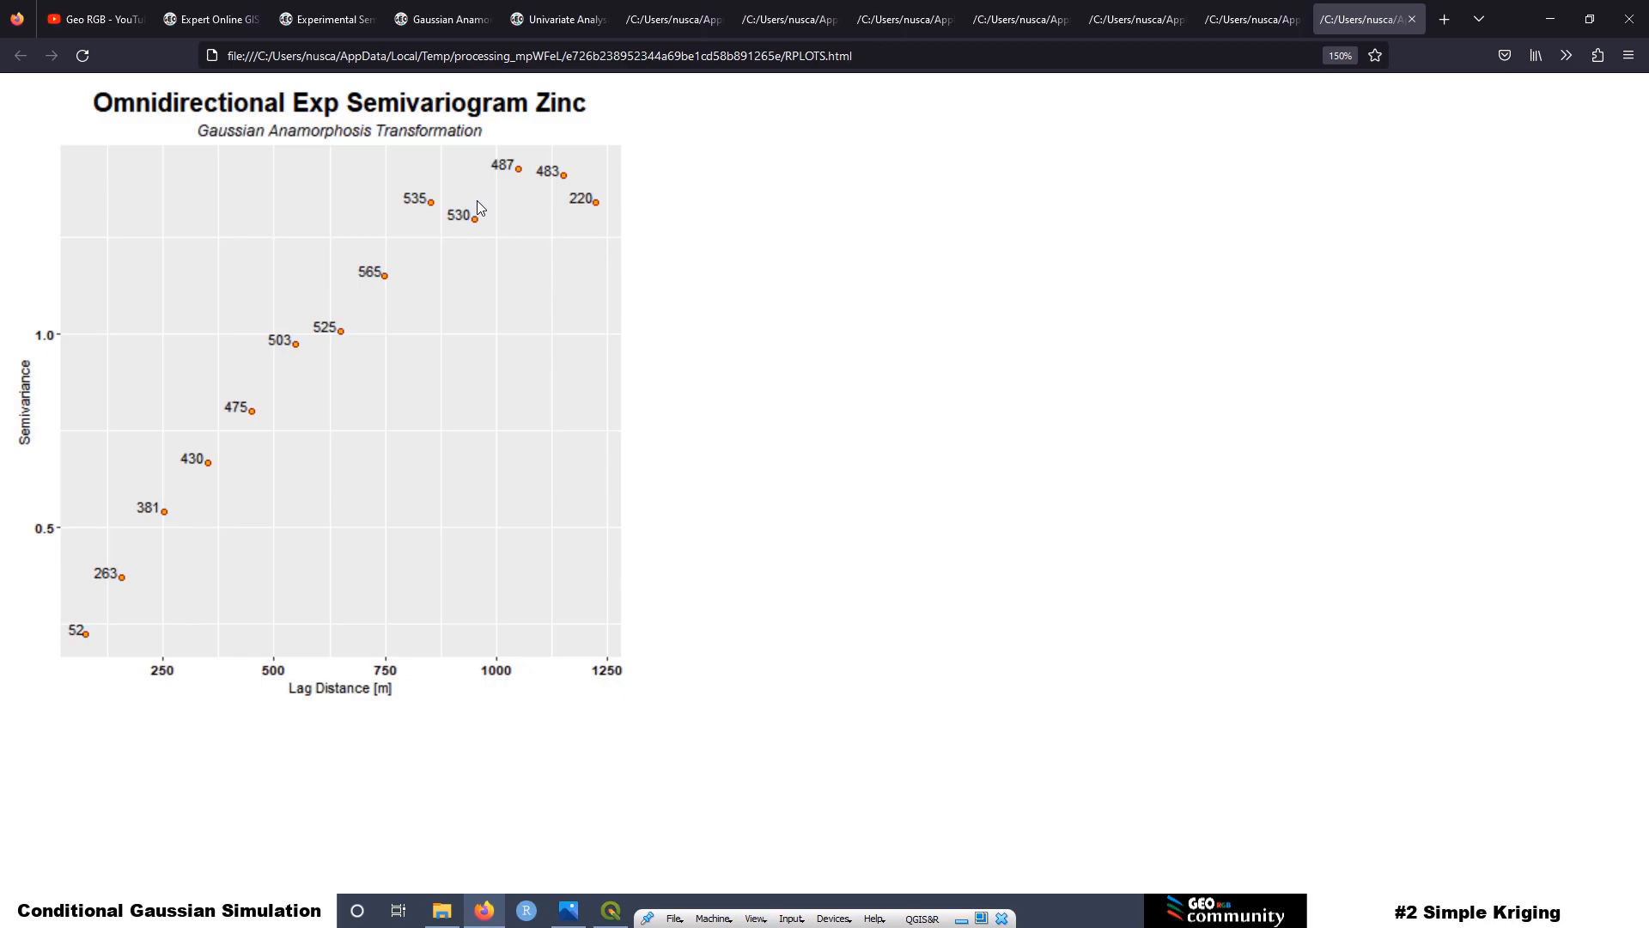
Step: Return to QGIS and open the 19.2) Model Semivariogram. Omnidirectional script, placing its dialog over the experimental semivariogram dialog
left_click(611, 912)
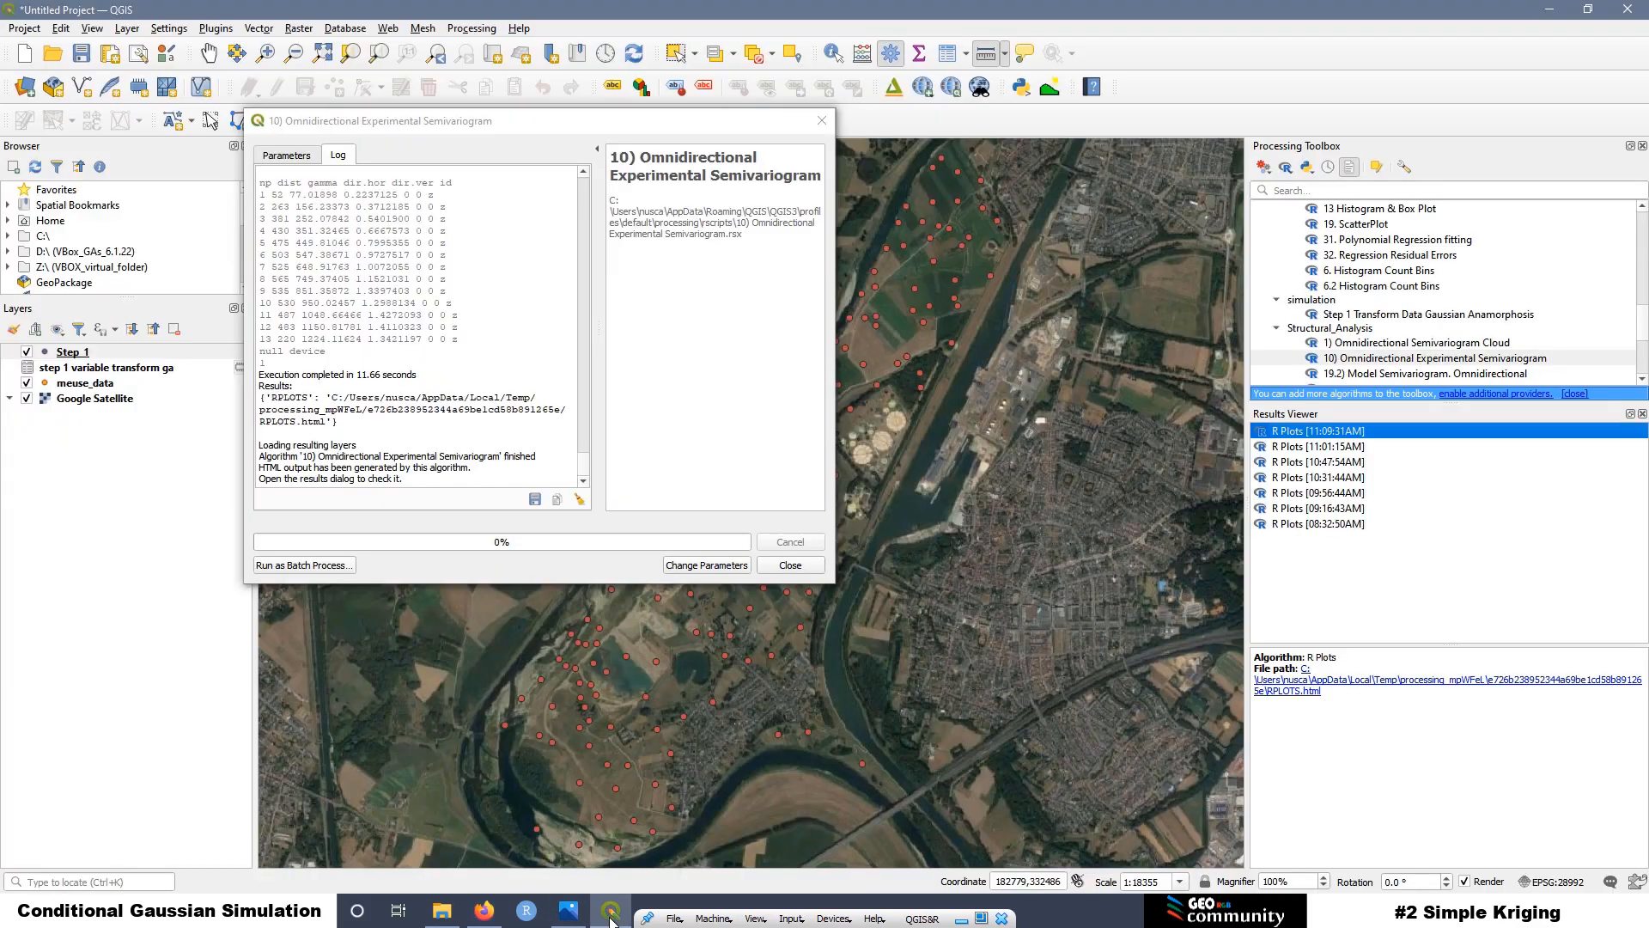
left_click(1359, 378)
double_click(1359, 378)
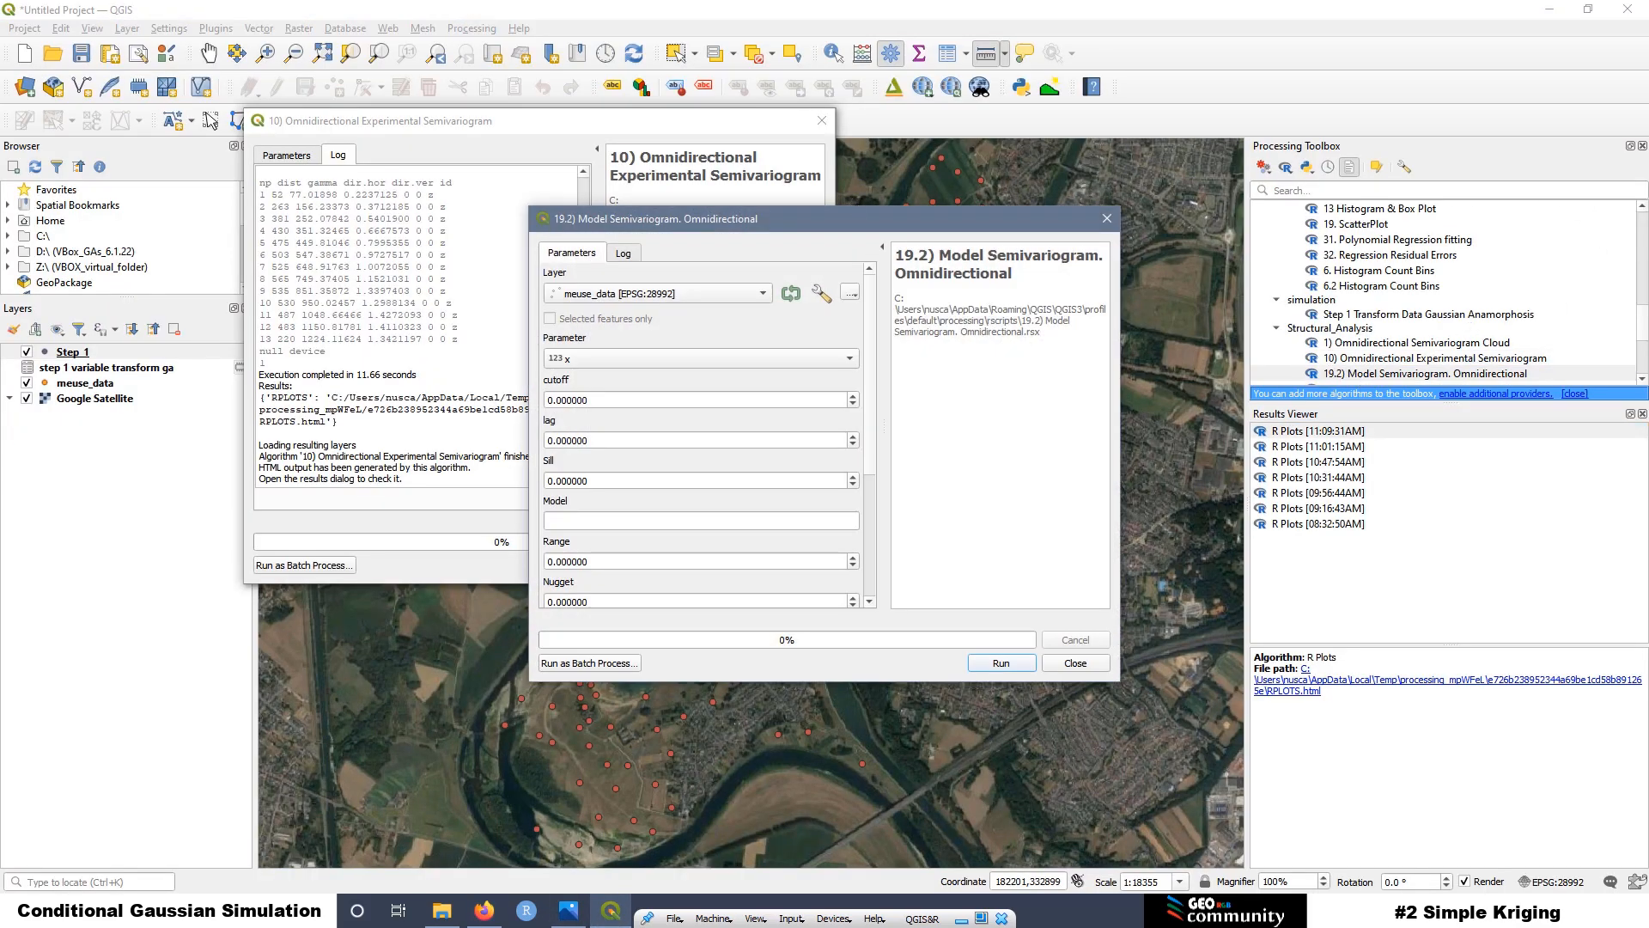
left_click_drag(854, 213, 581, 137)
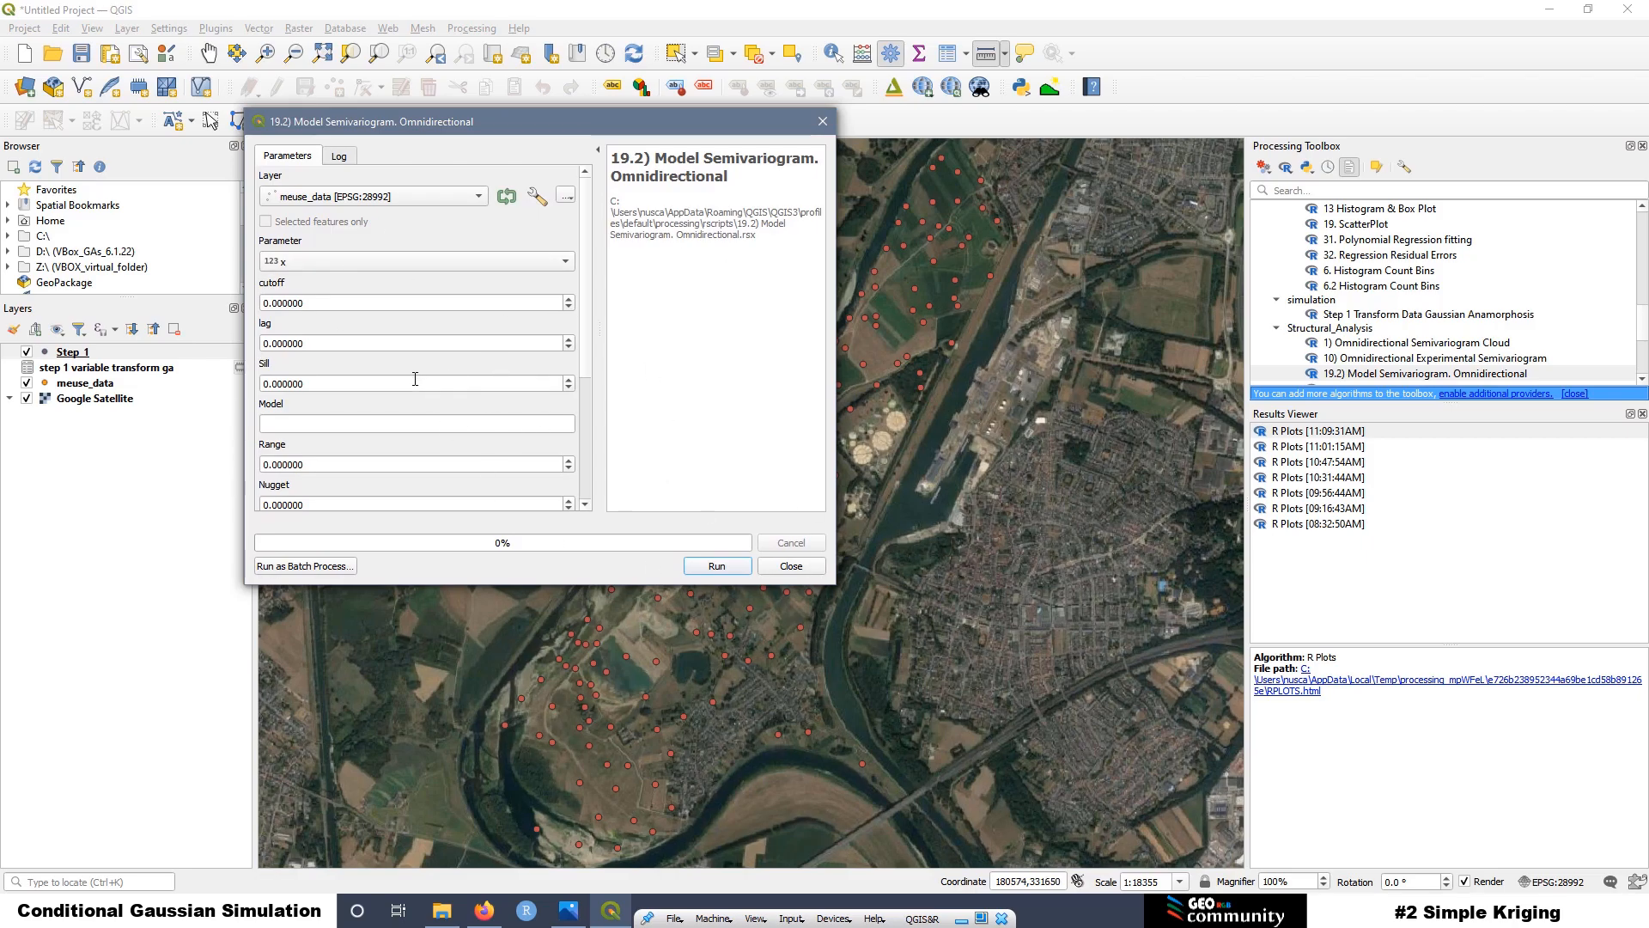
Step: In the browser, look up the exercise files of the Lesson 5 Model Semivariogram course page, and return to QGIS
left_click(485, 914)
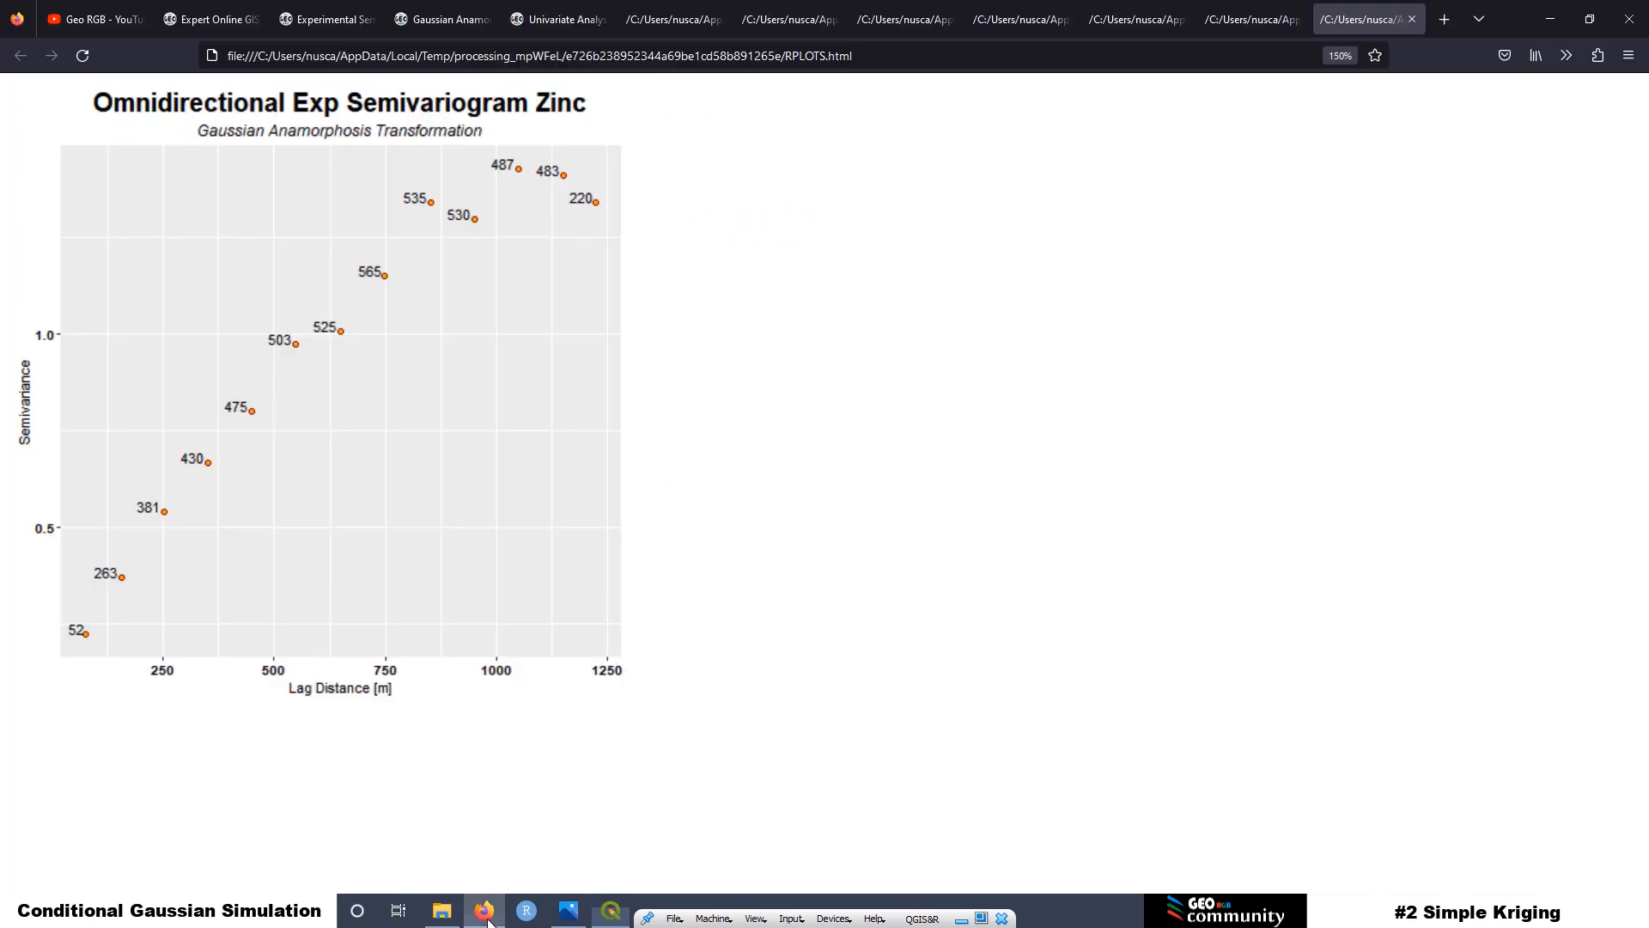
left_click(307, 19)
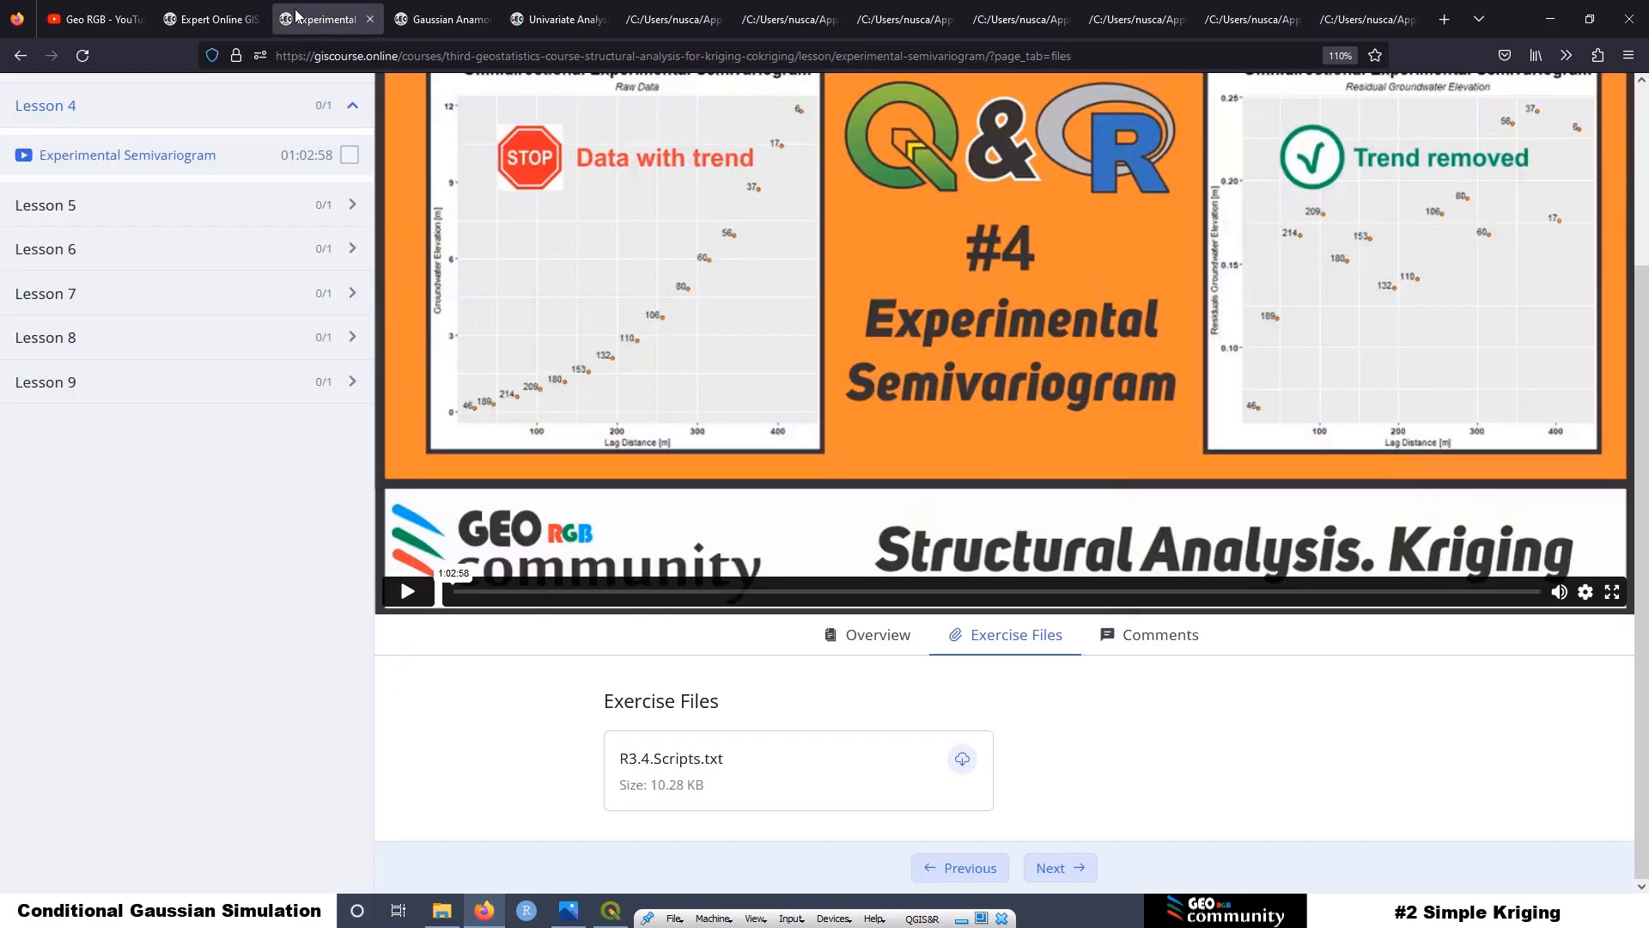
left_click(60, 219)
left_click(83, 258)
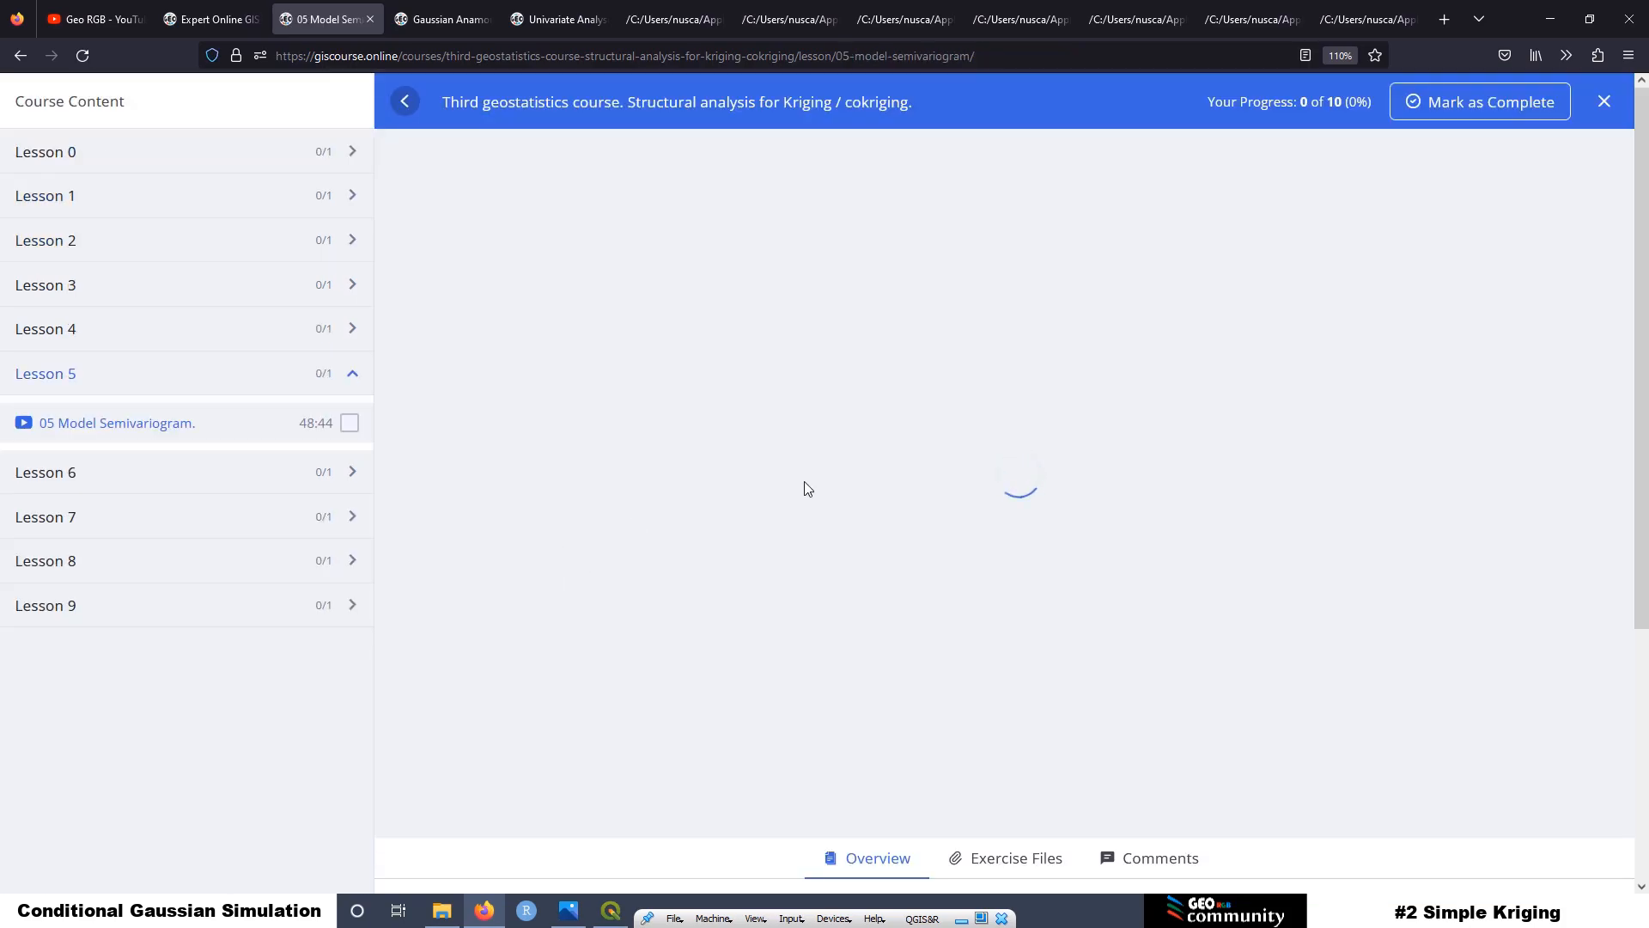
scroll(806, 470, "down", 2)
scroll(806, 465, "down", 2)
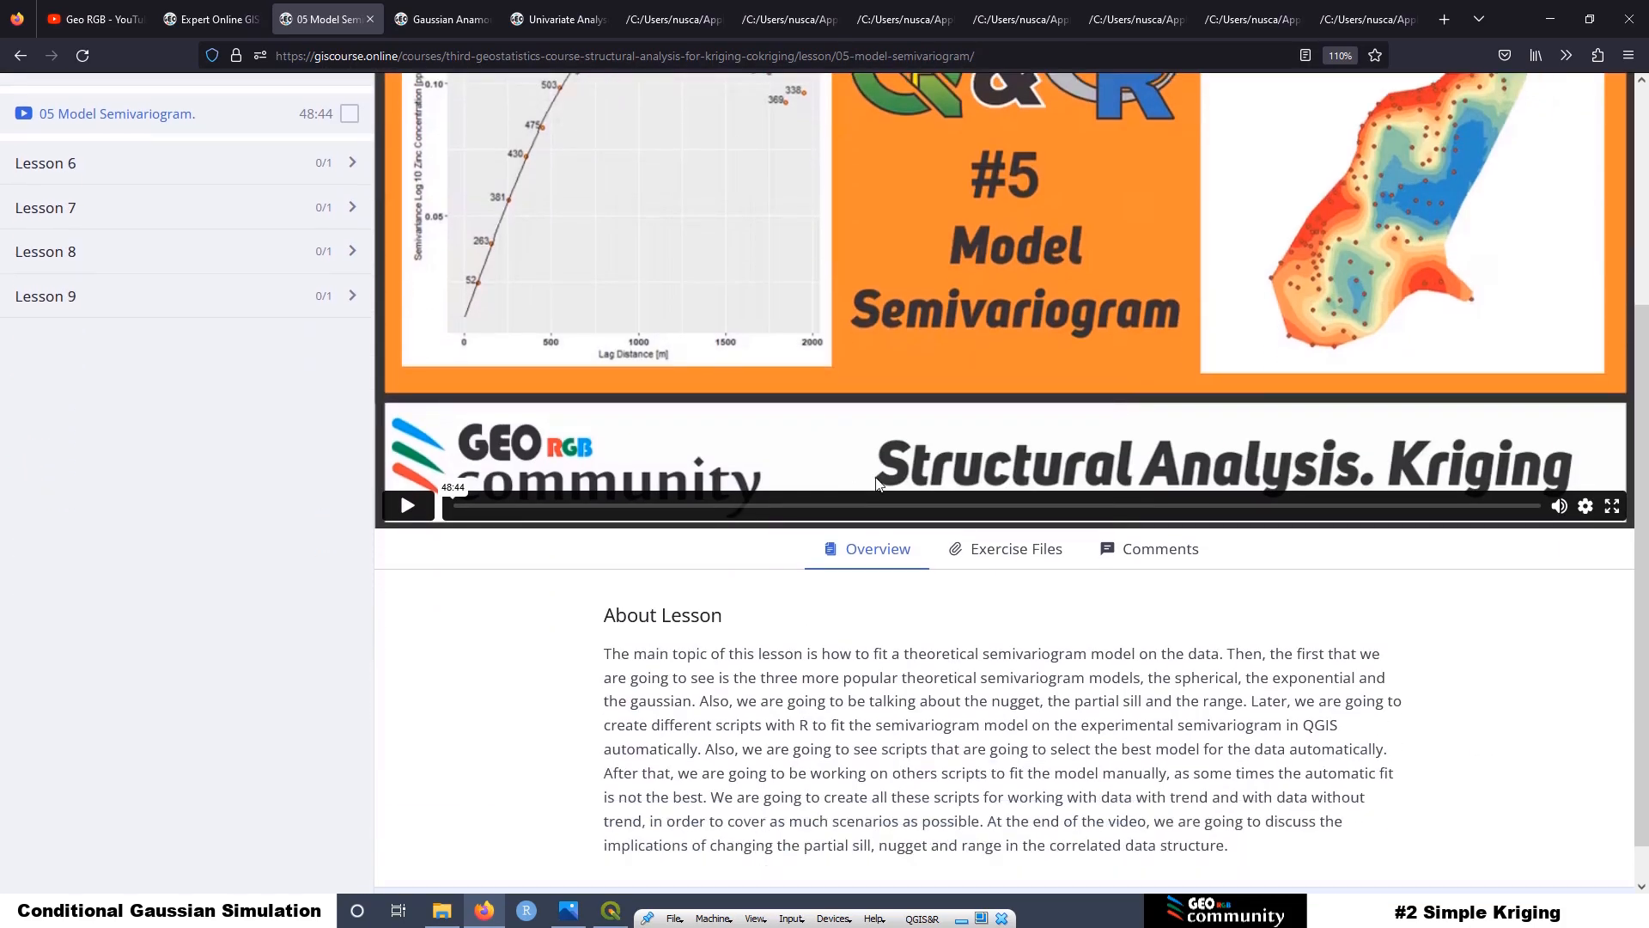
left_click(999, 544)
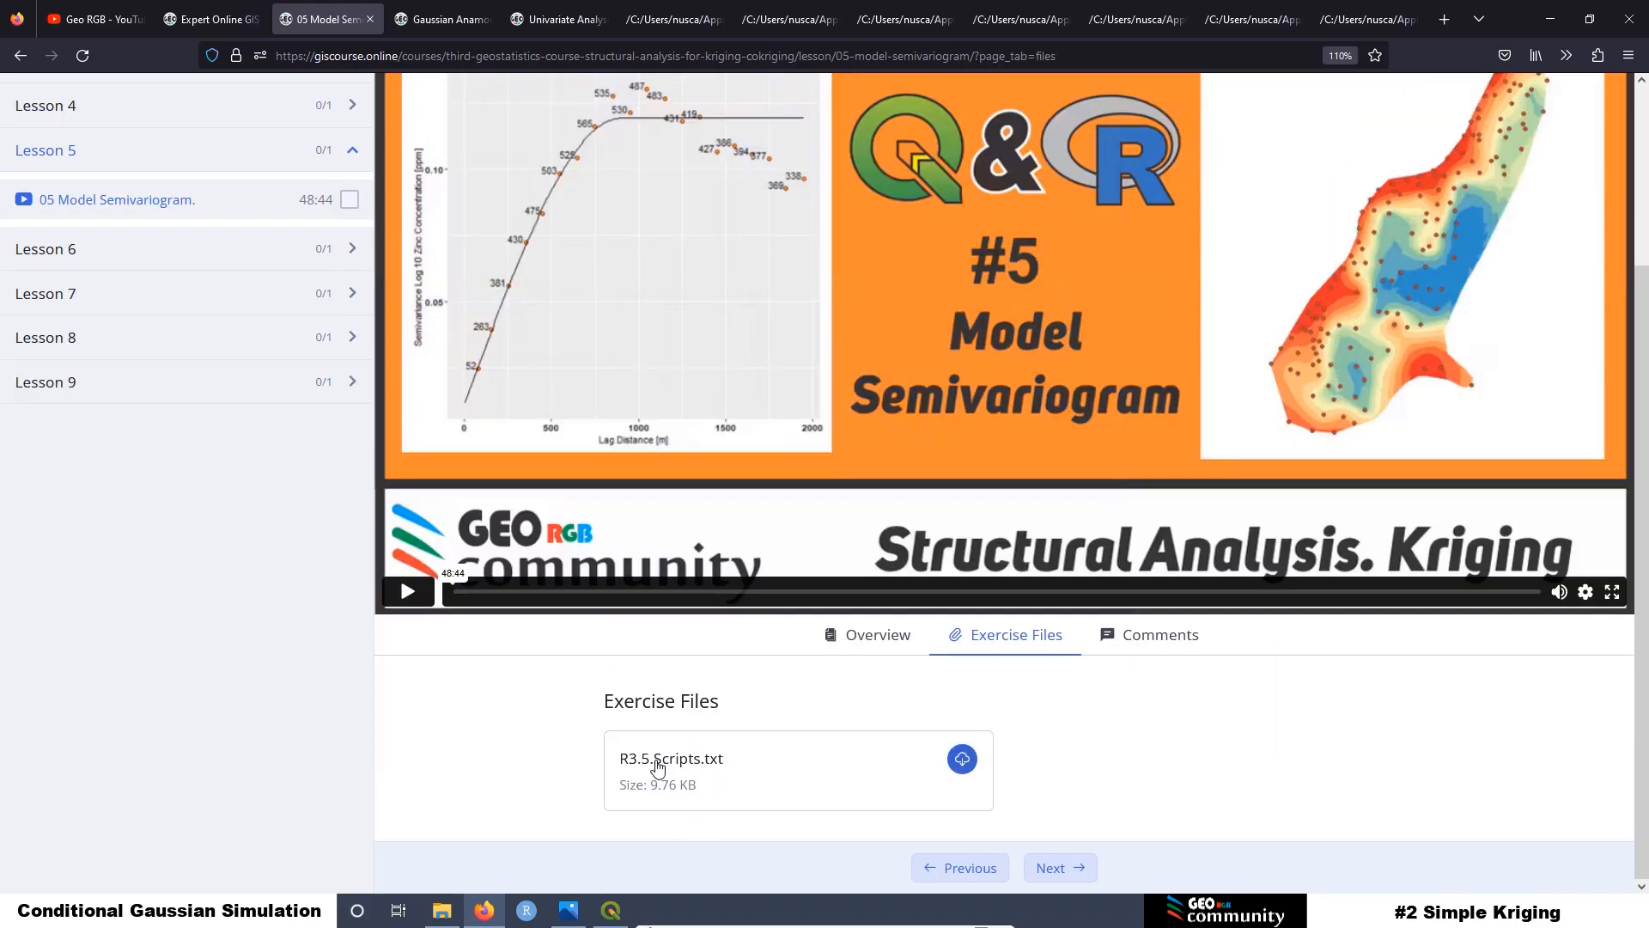
scroll(908, 648, "up", 4)
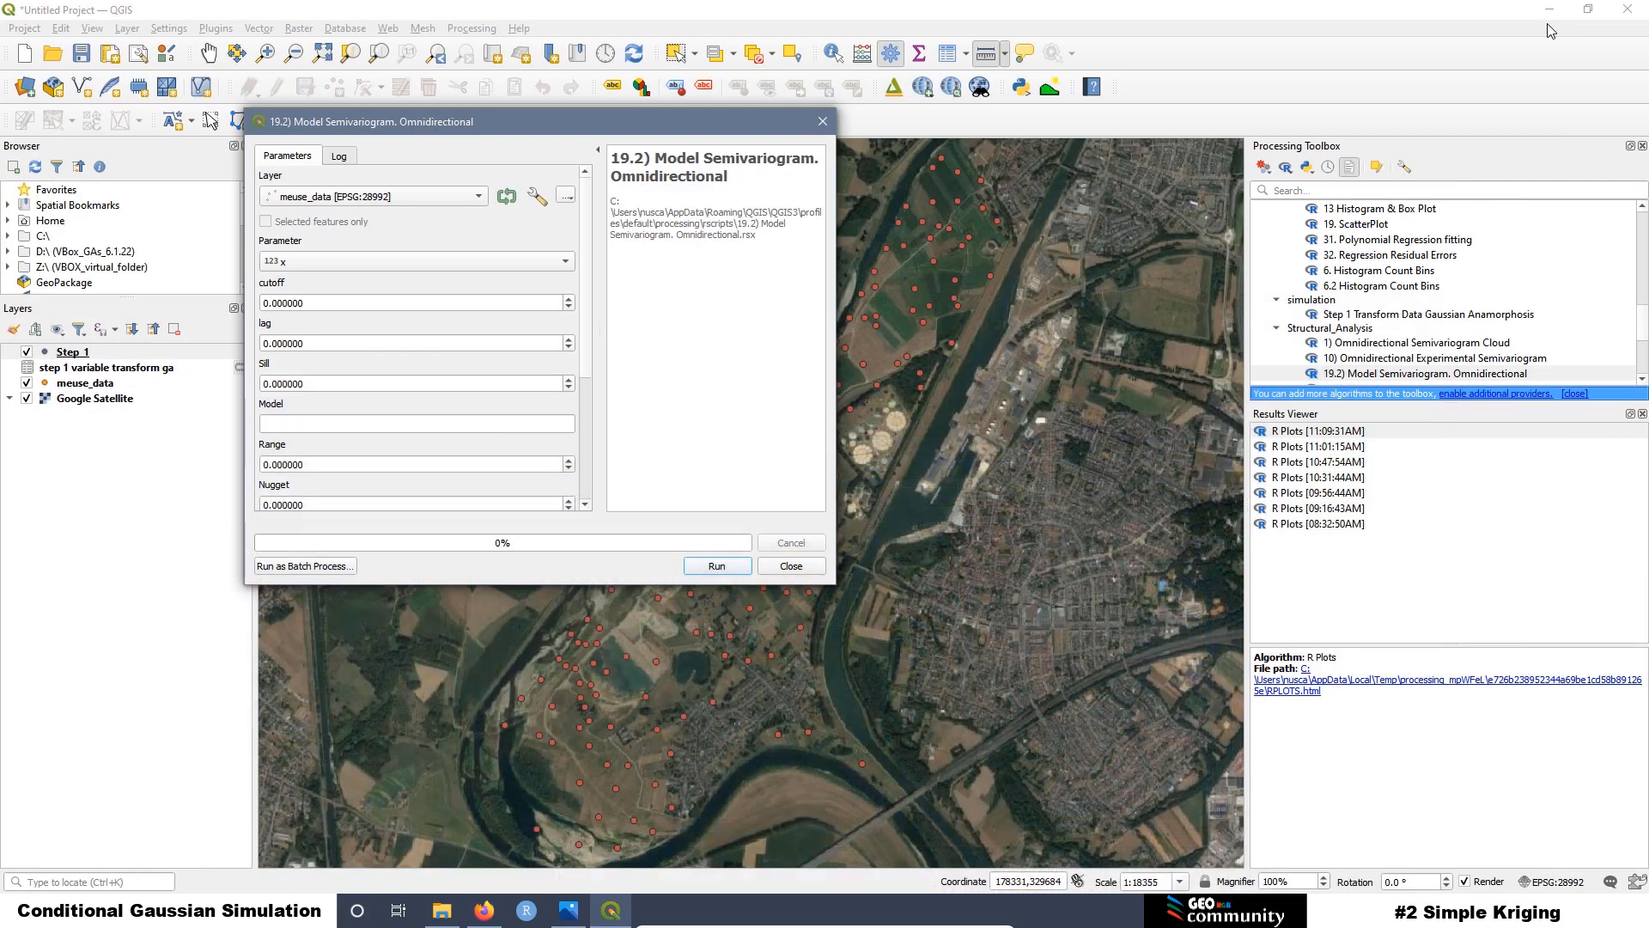
left_click(1552, 21)
Step: Choose the Step_1 layer and the gau.transf parameter for the omnidirectional model semivariogram
left_click(302, 262)
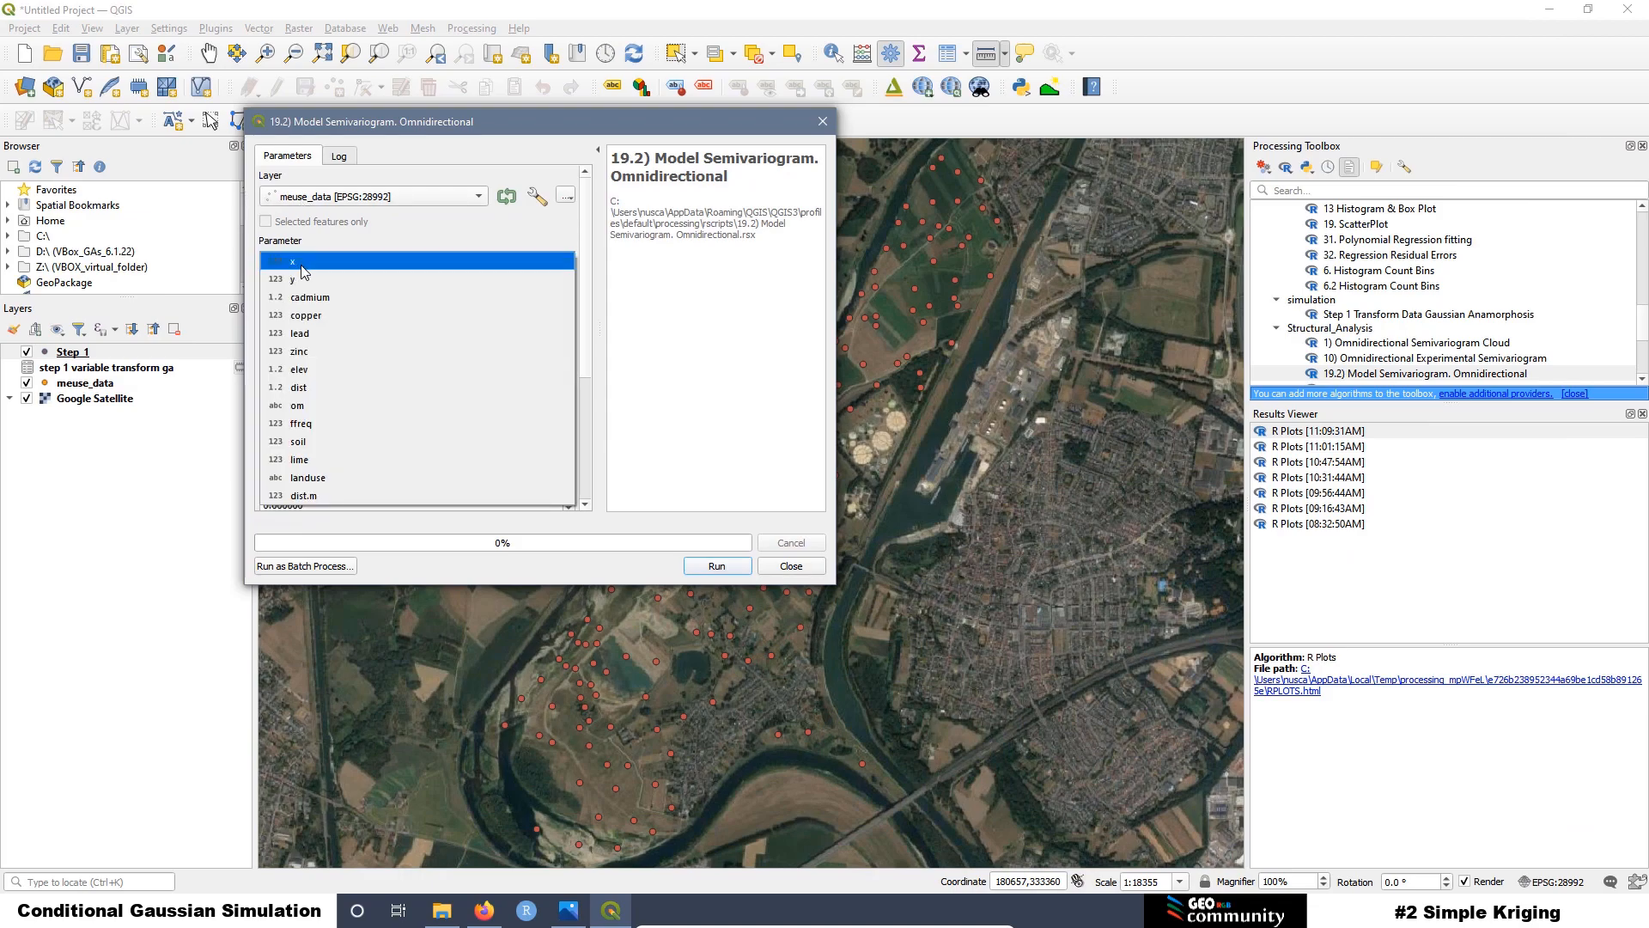
left_click(320, 197)
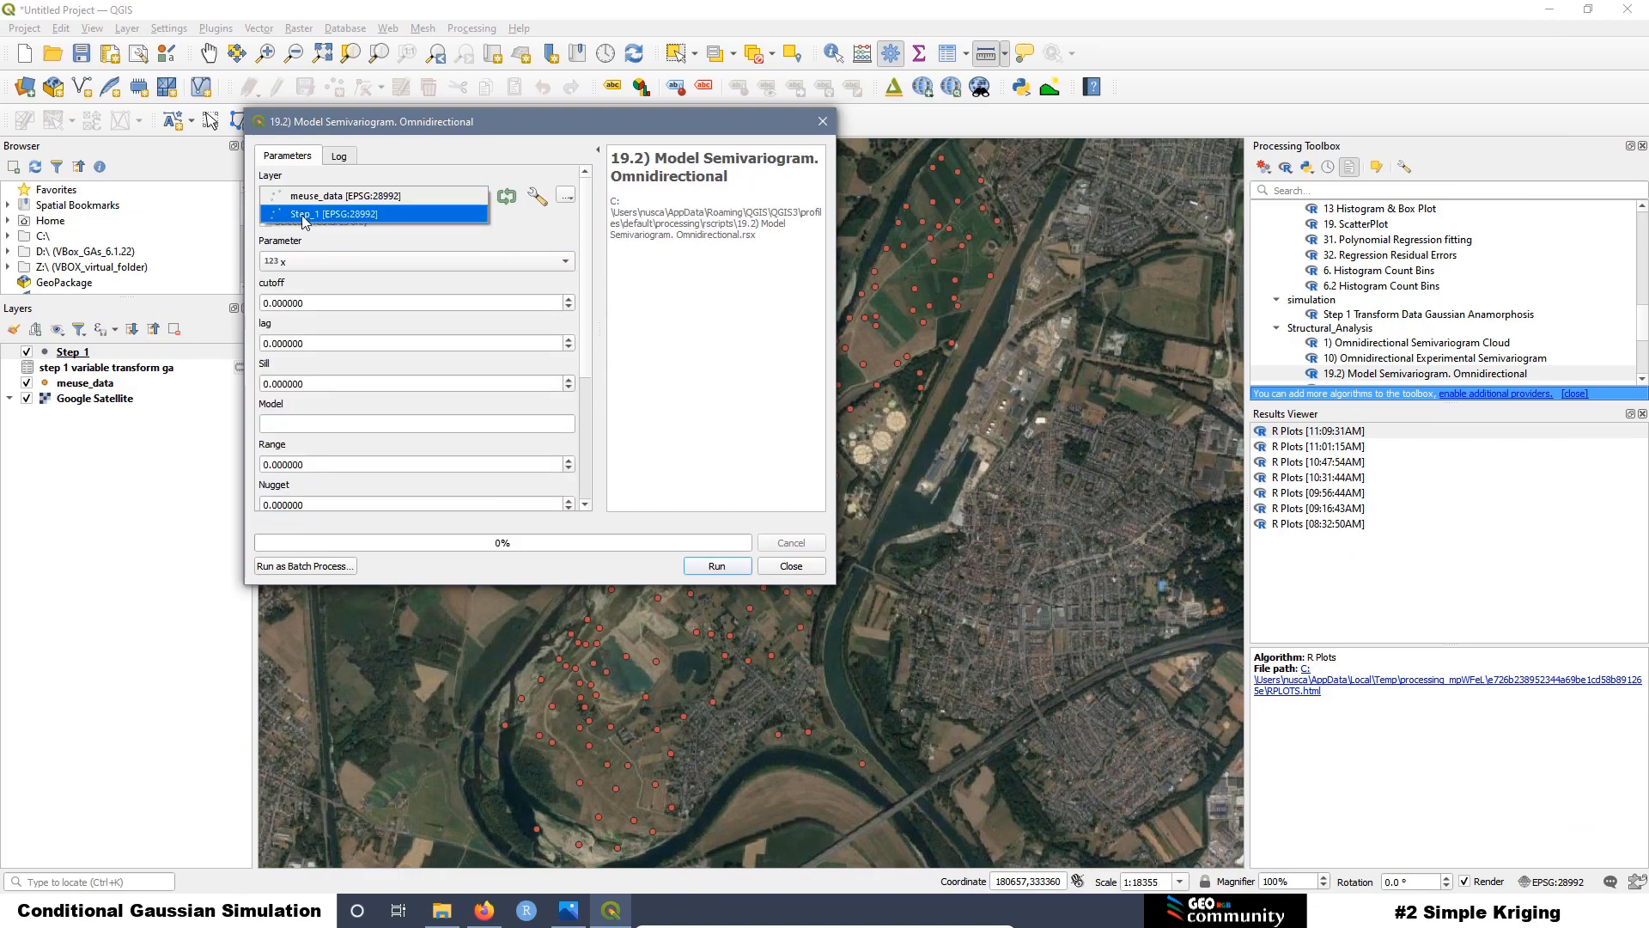
left_click(302, 222)
left_click(297, 260)
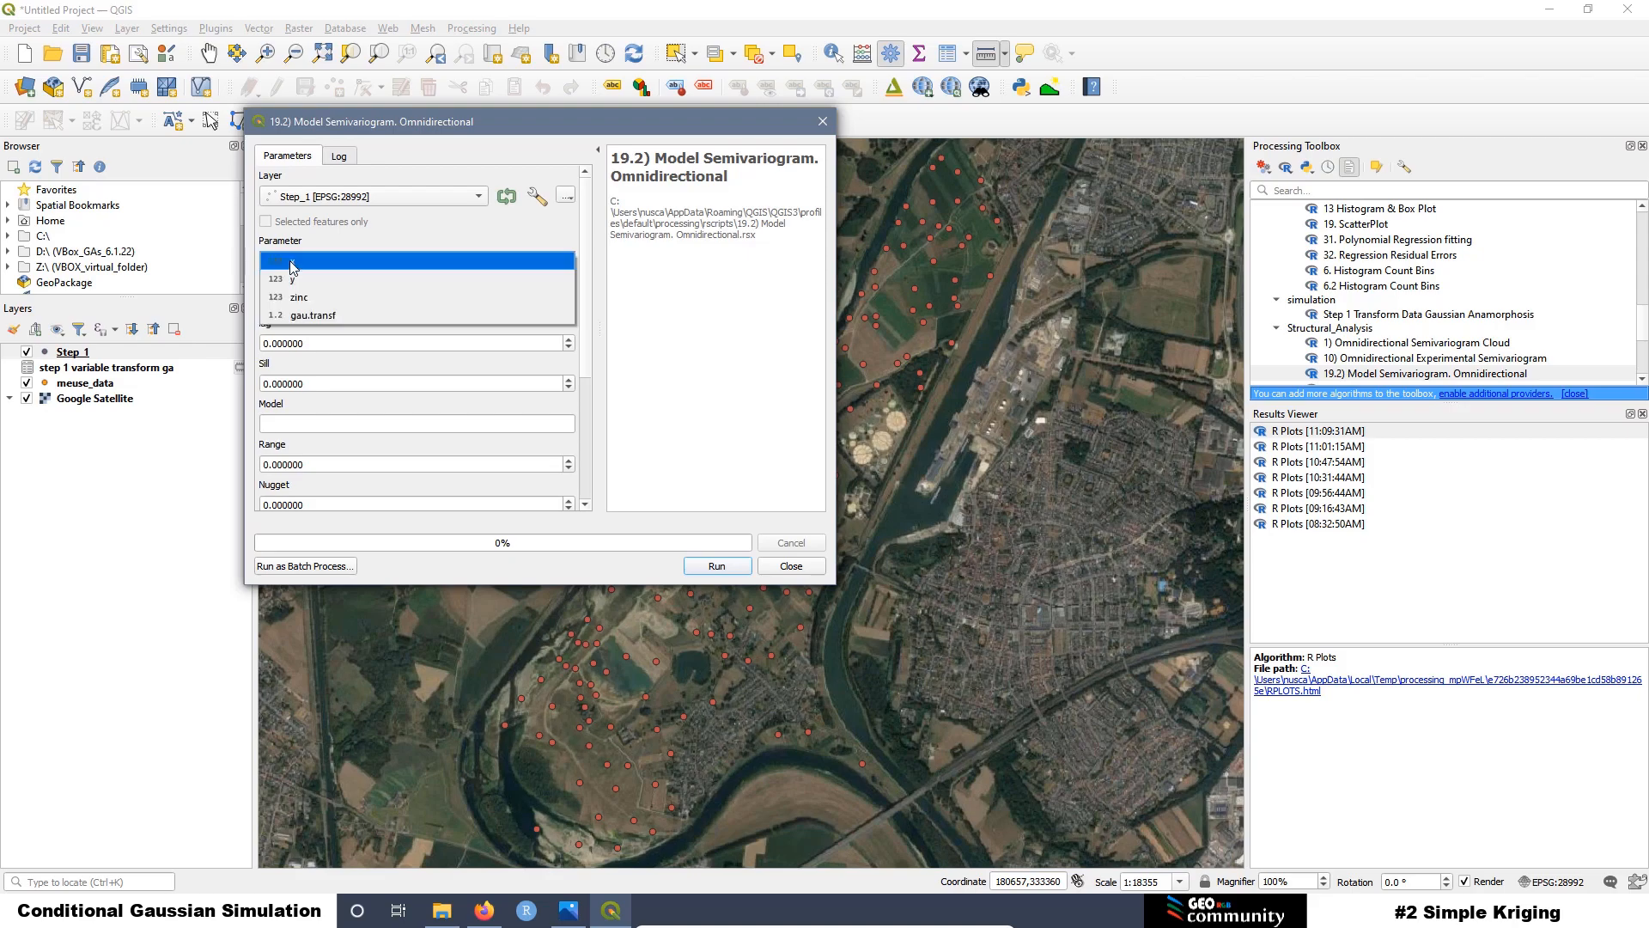
left_click(320, 315)
Step: Set the model semivariogram's cutoff to 1250 and fill in its lag
key("Tab")
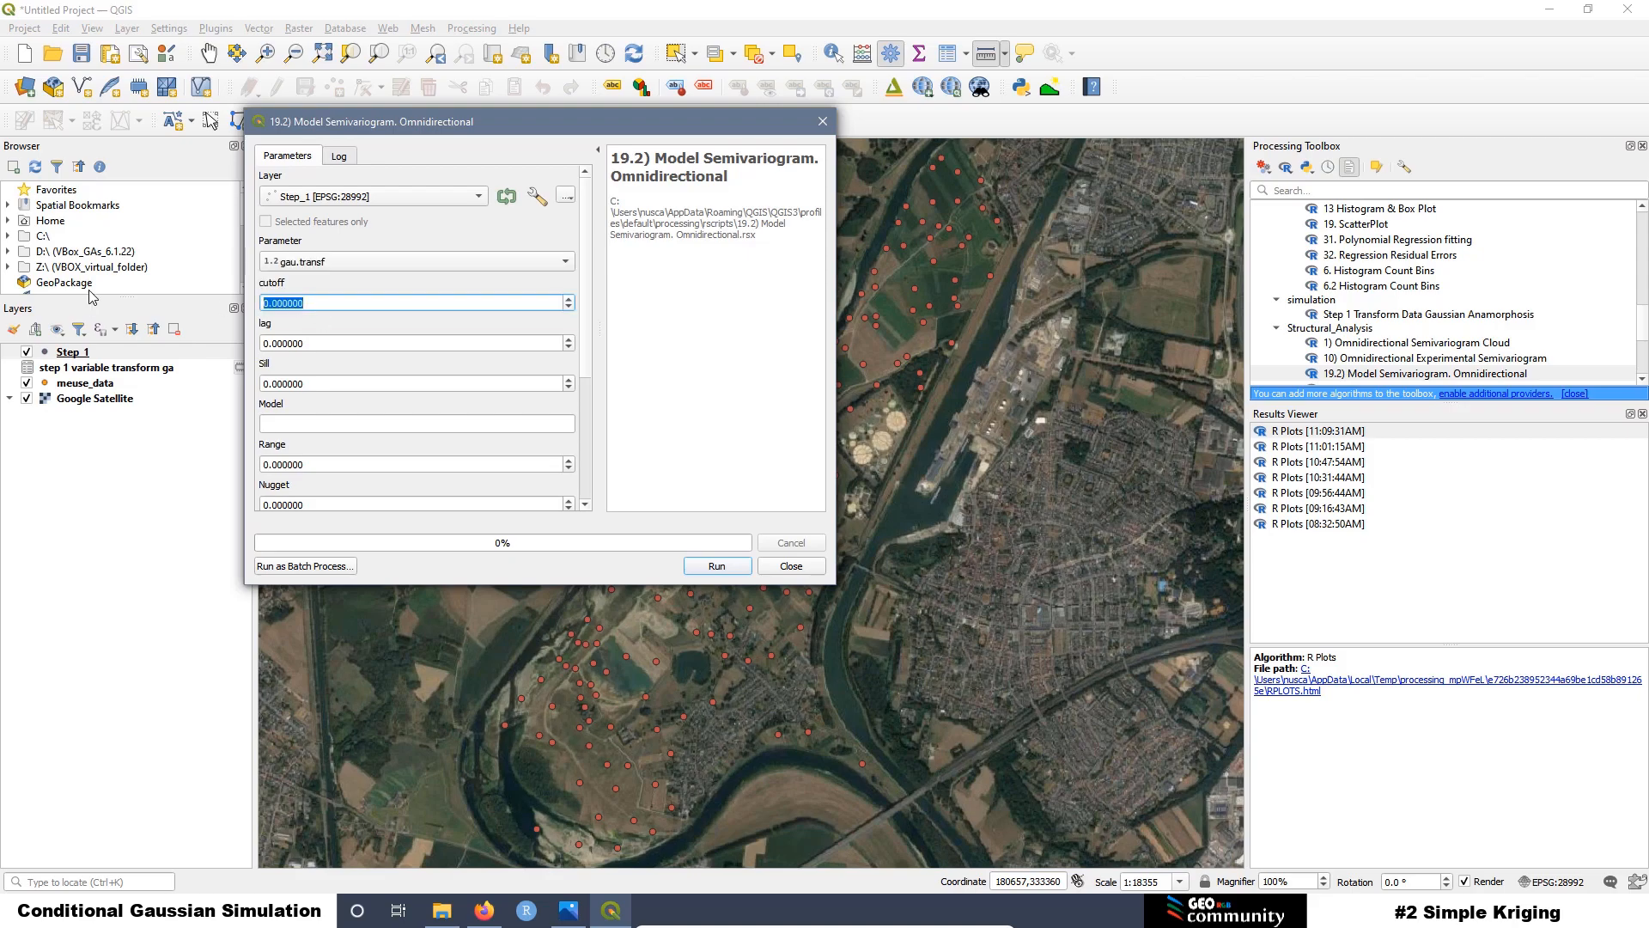
type("1250")
key("Tab")
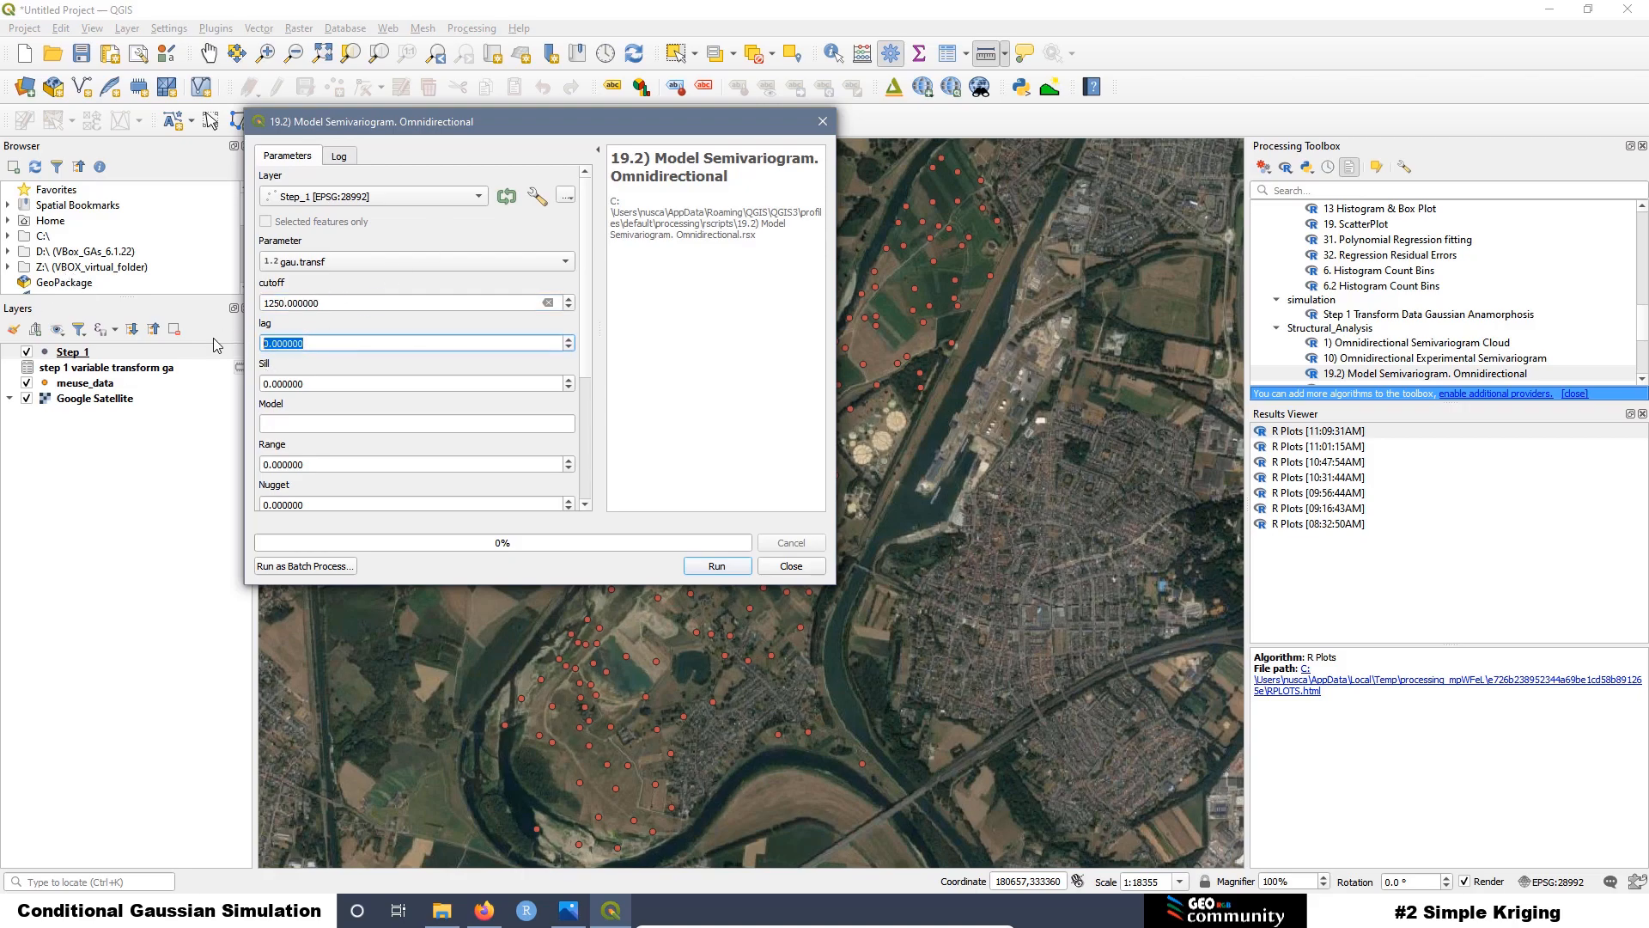
type("1")
Step: Switch to the browser and bring up the plot of the latest omnidirectional experimental semivariogram for zinc
left_click(485, 910)
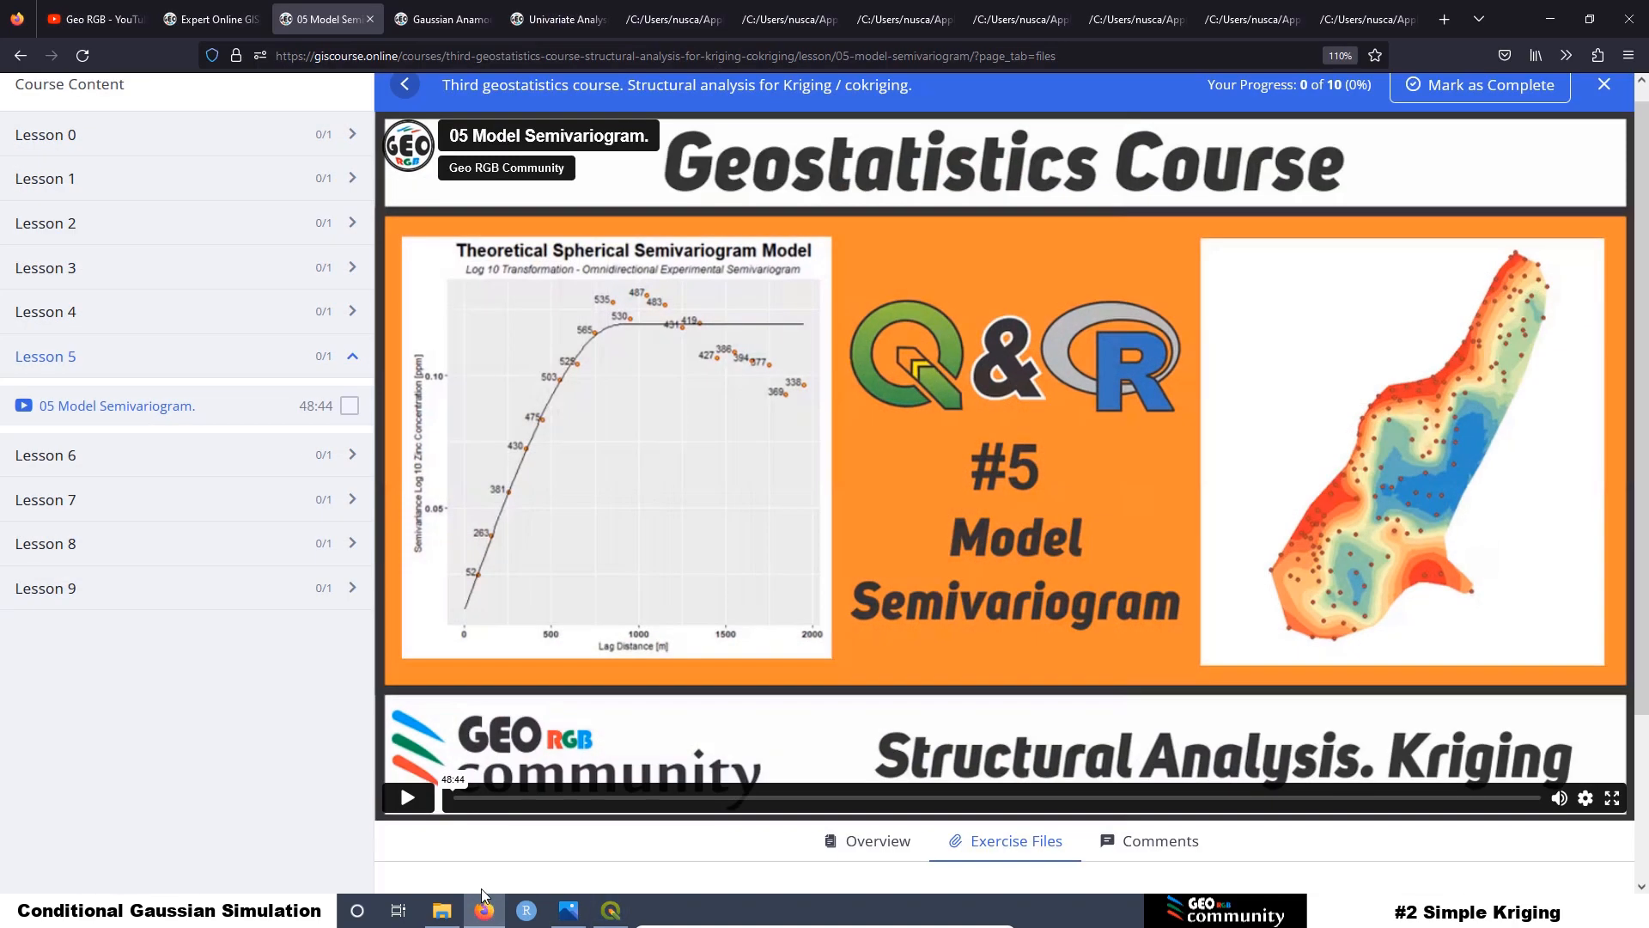
left_click(1364, 24)
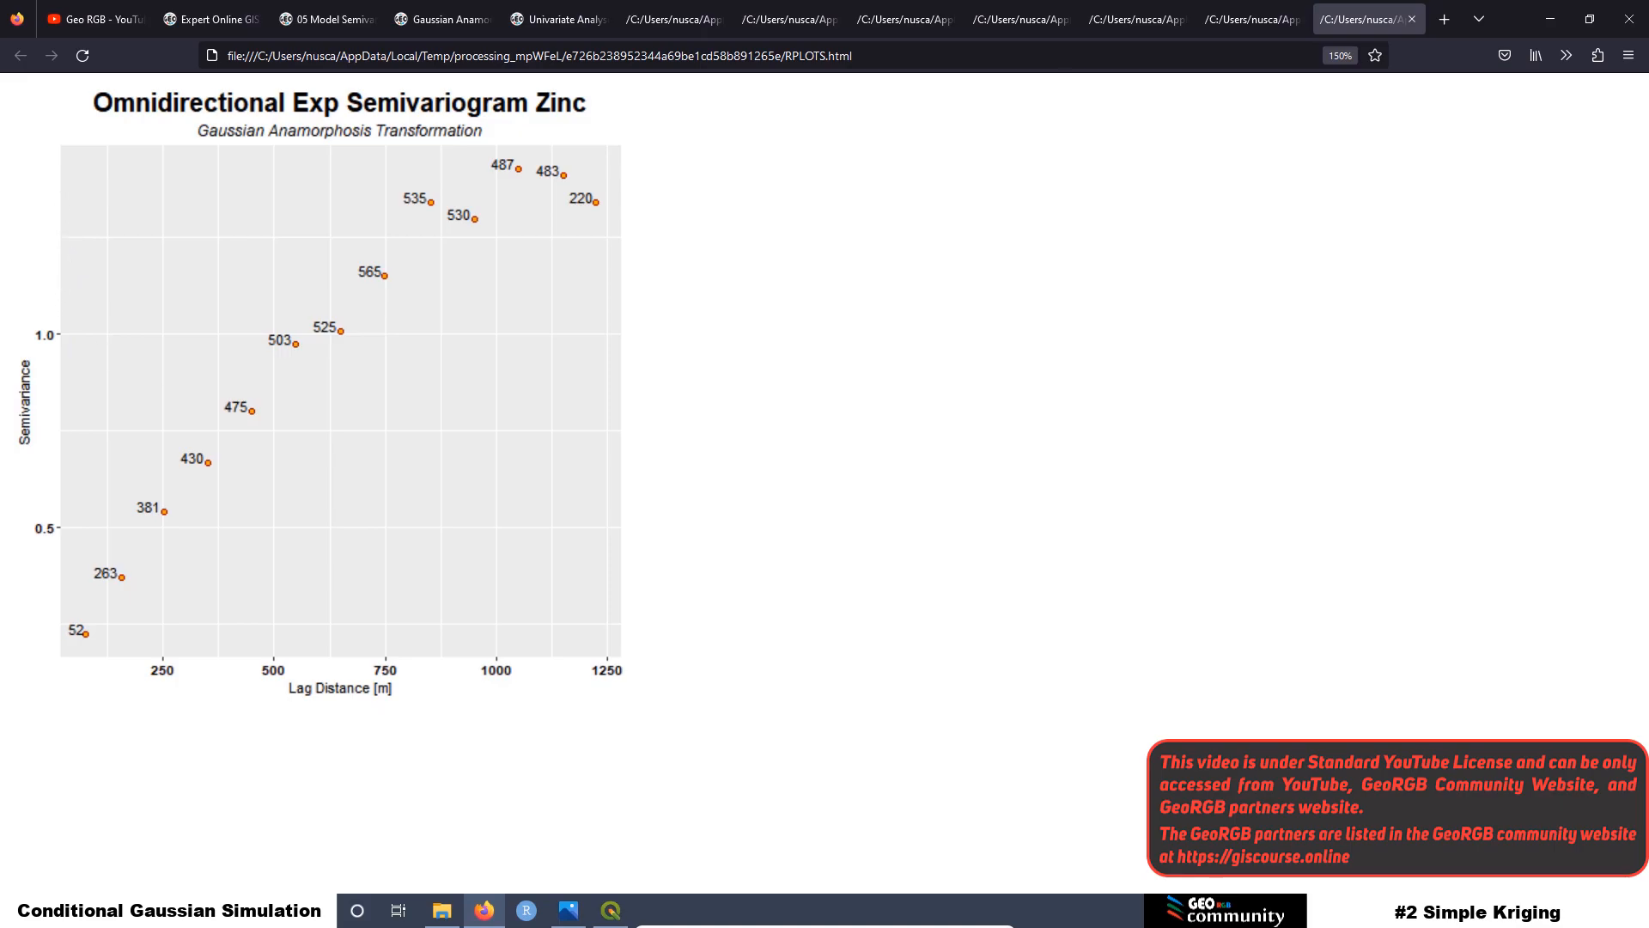
Step: Return to QGIS and set the model semivariogram's sill to 1.5 and its model to Sph
left_click(1550, 23)
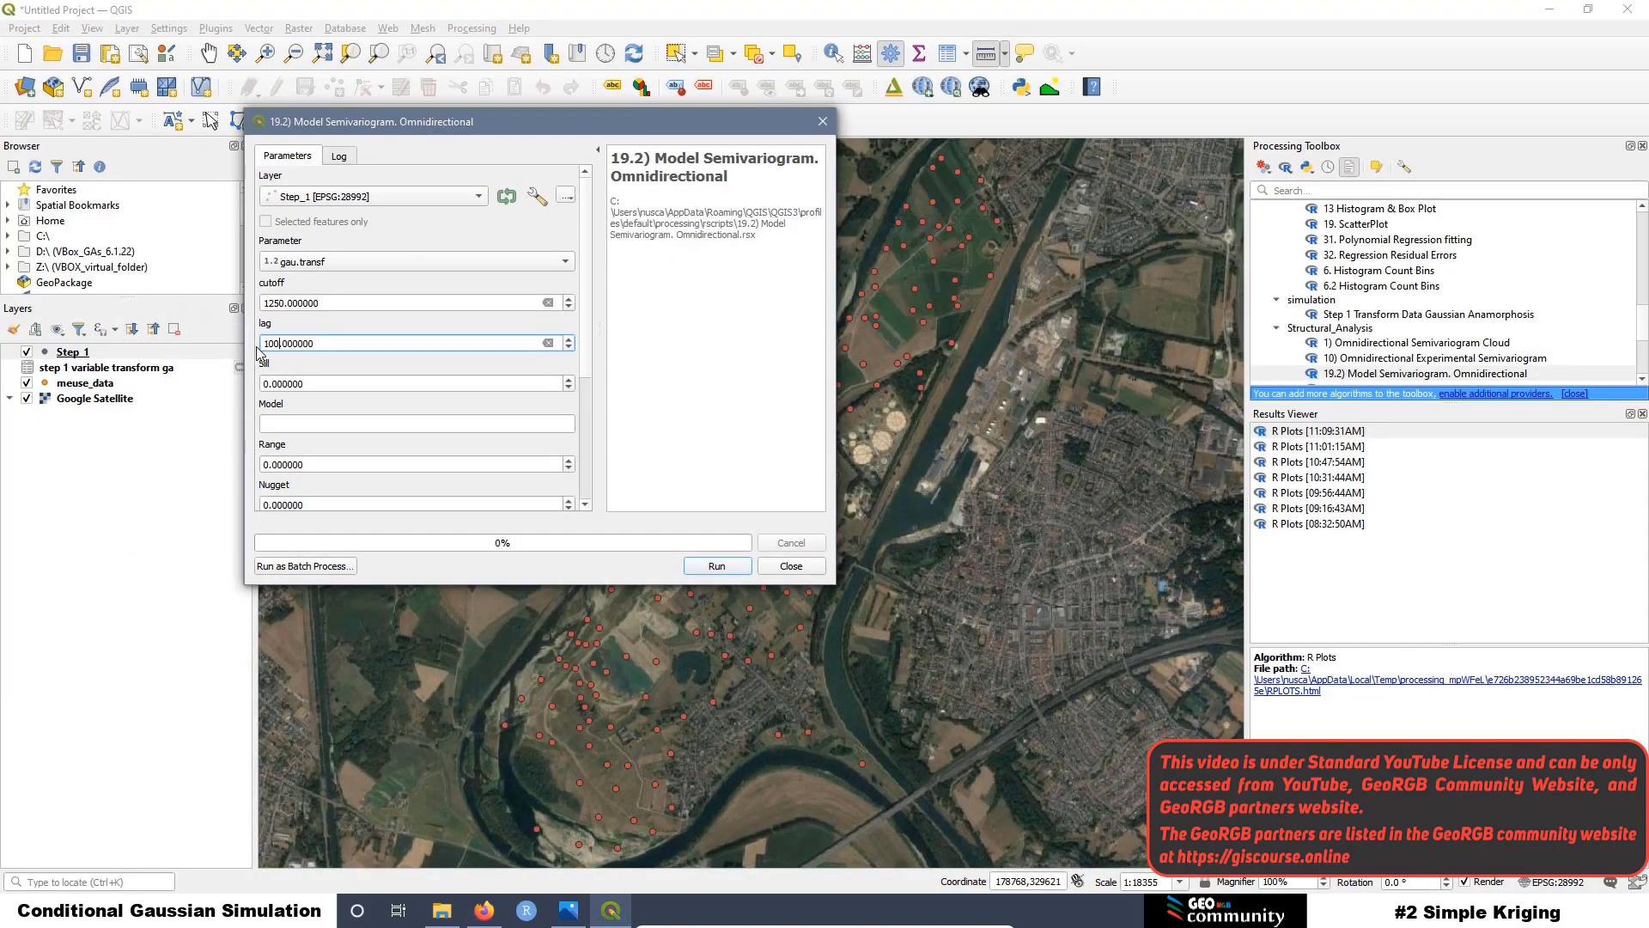
key("Tab")
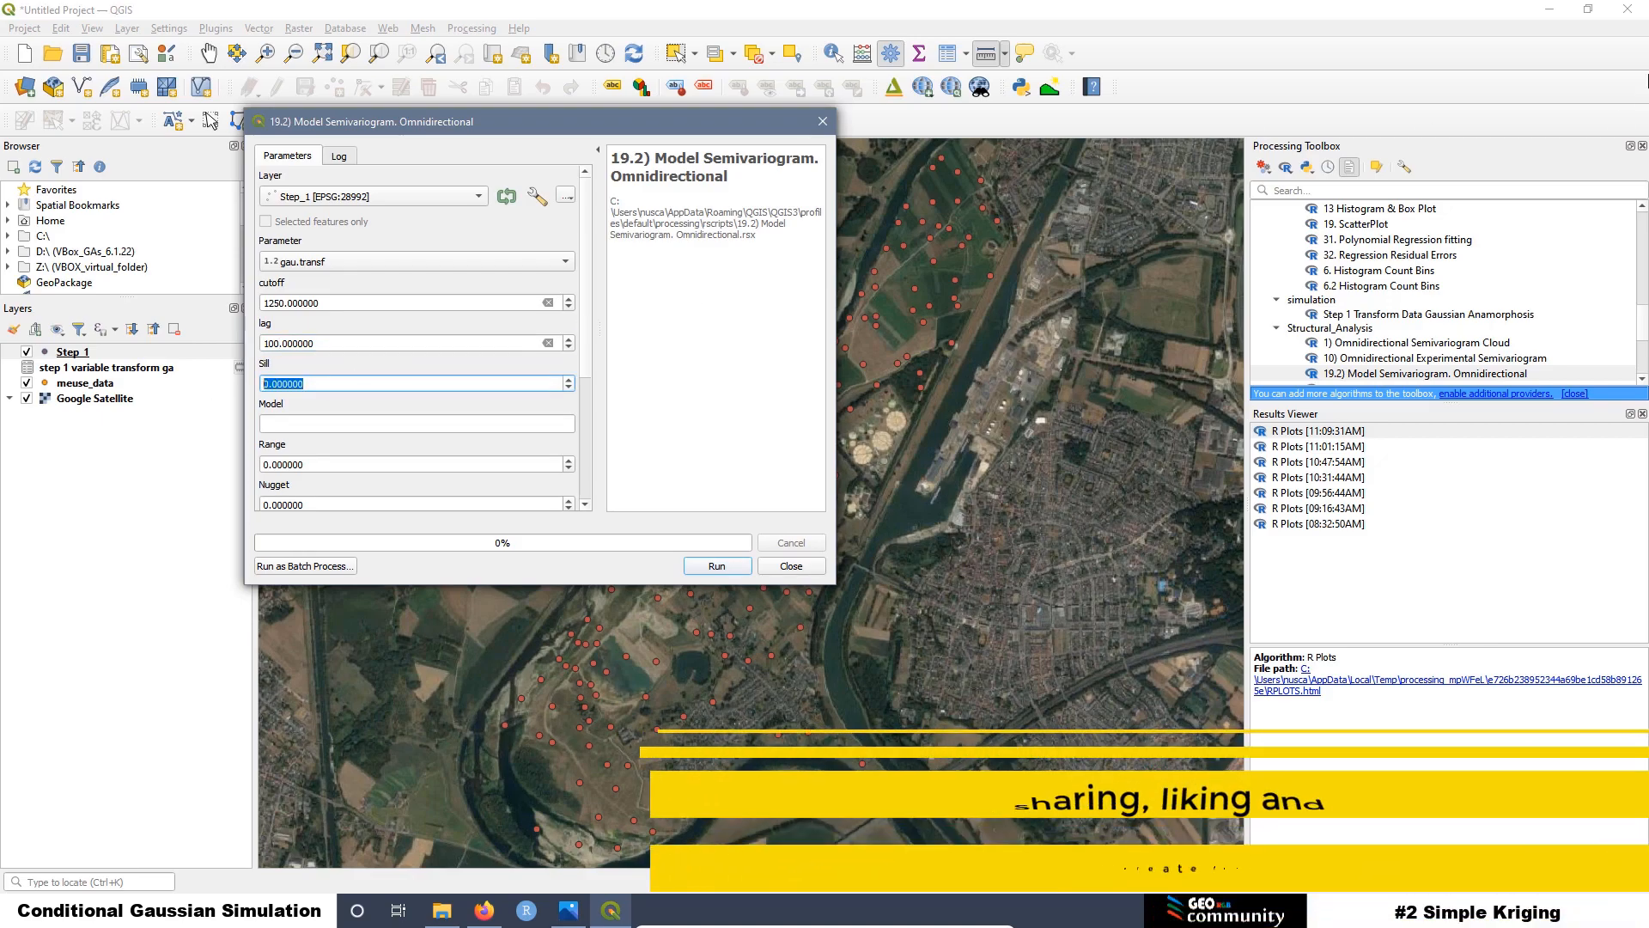
type("1.5")
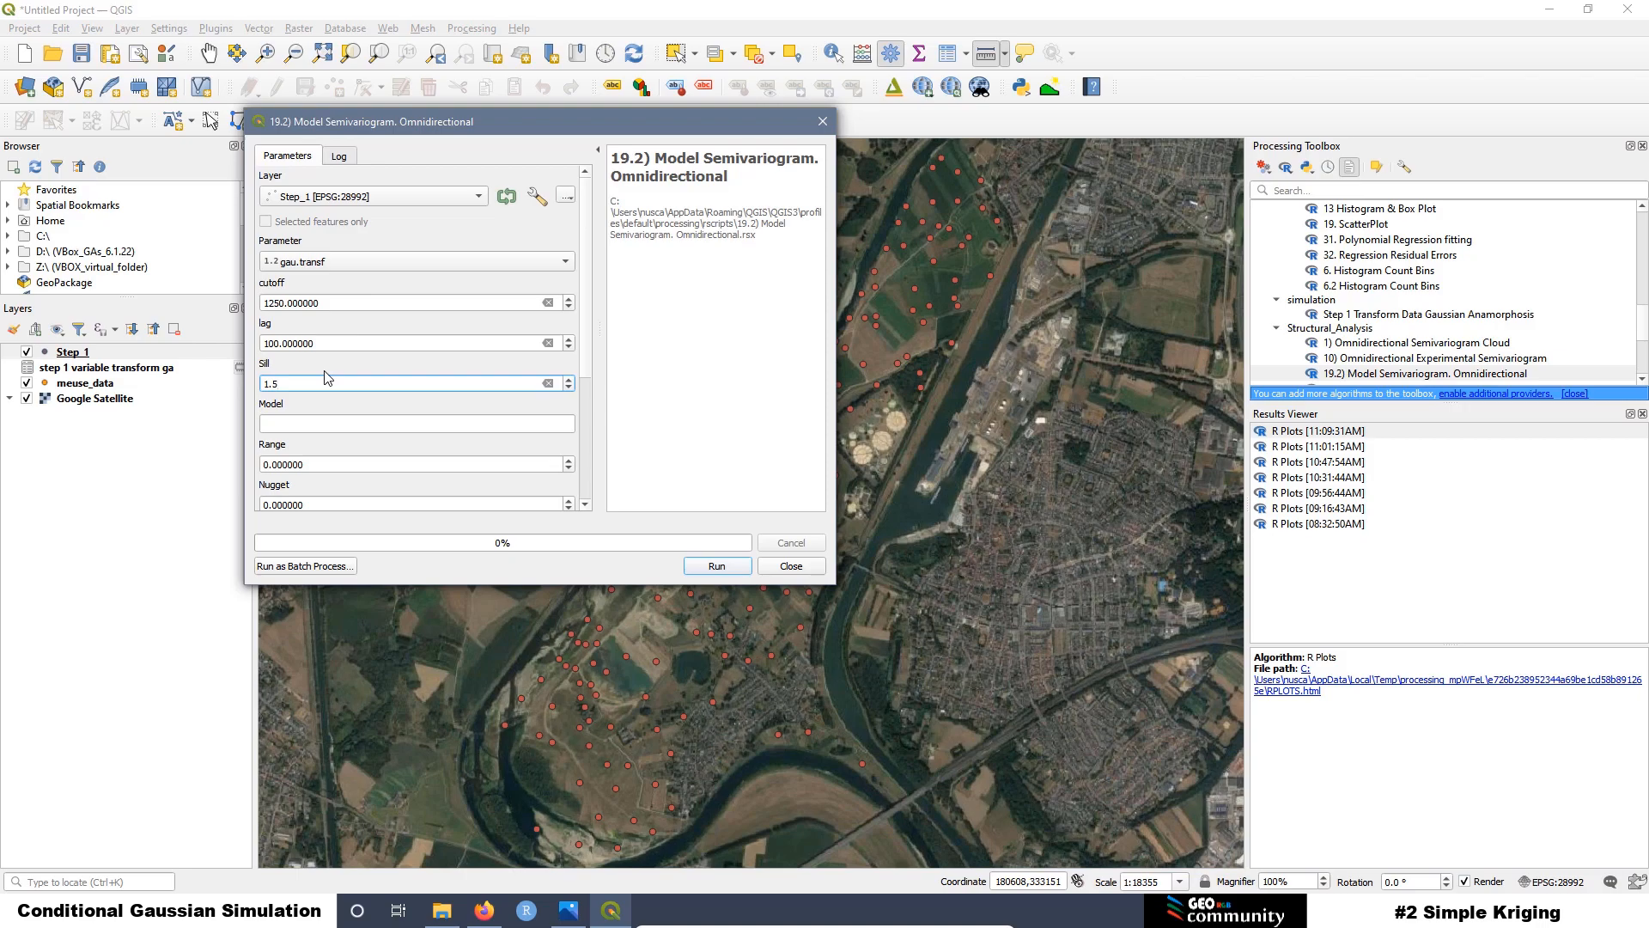
left_click(305, 418)
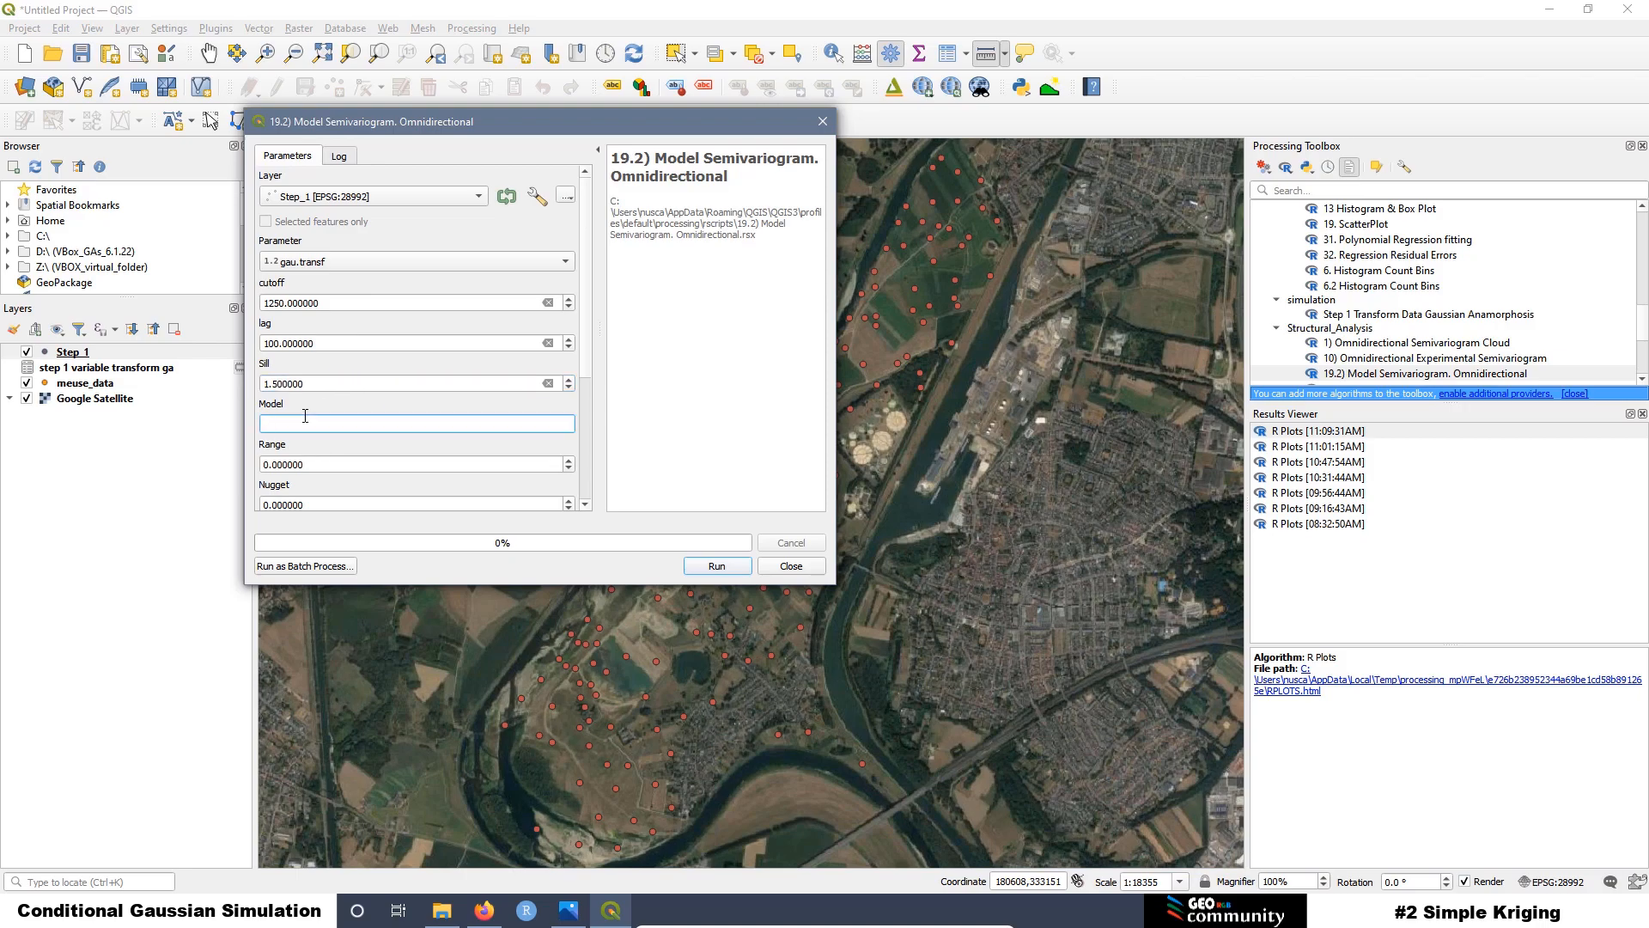
type("Sph")
key("Tab")
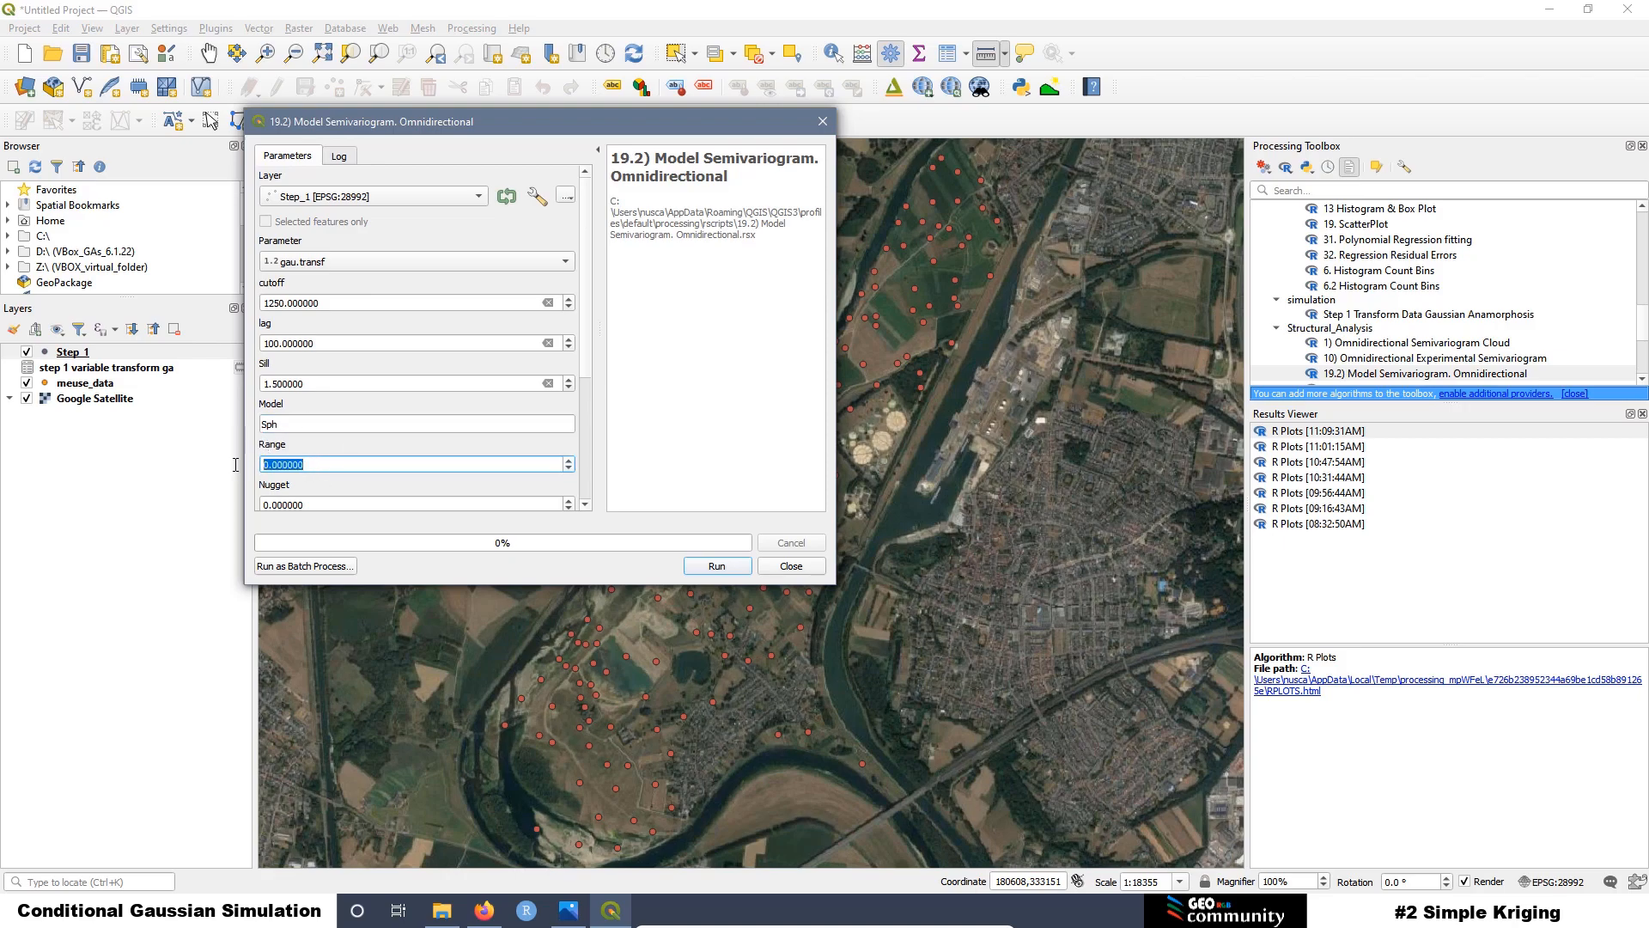
Step: Set the model semivariogram's range to 1250 and its nugget to 0.1
type("1250")
left_click(586, 507)
left_click(585, 507)
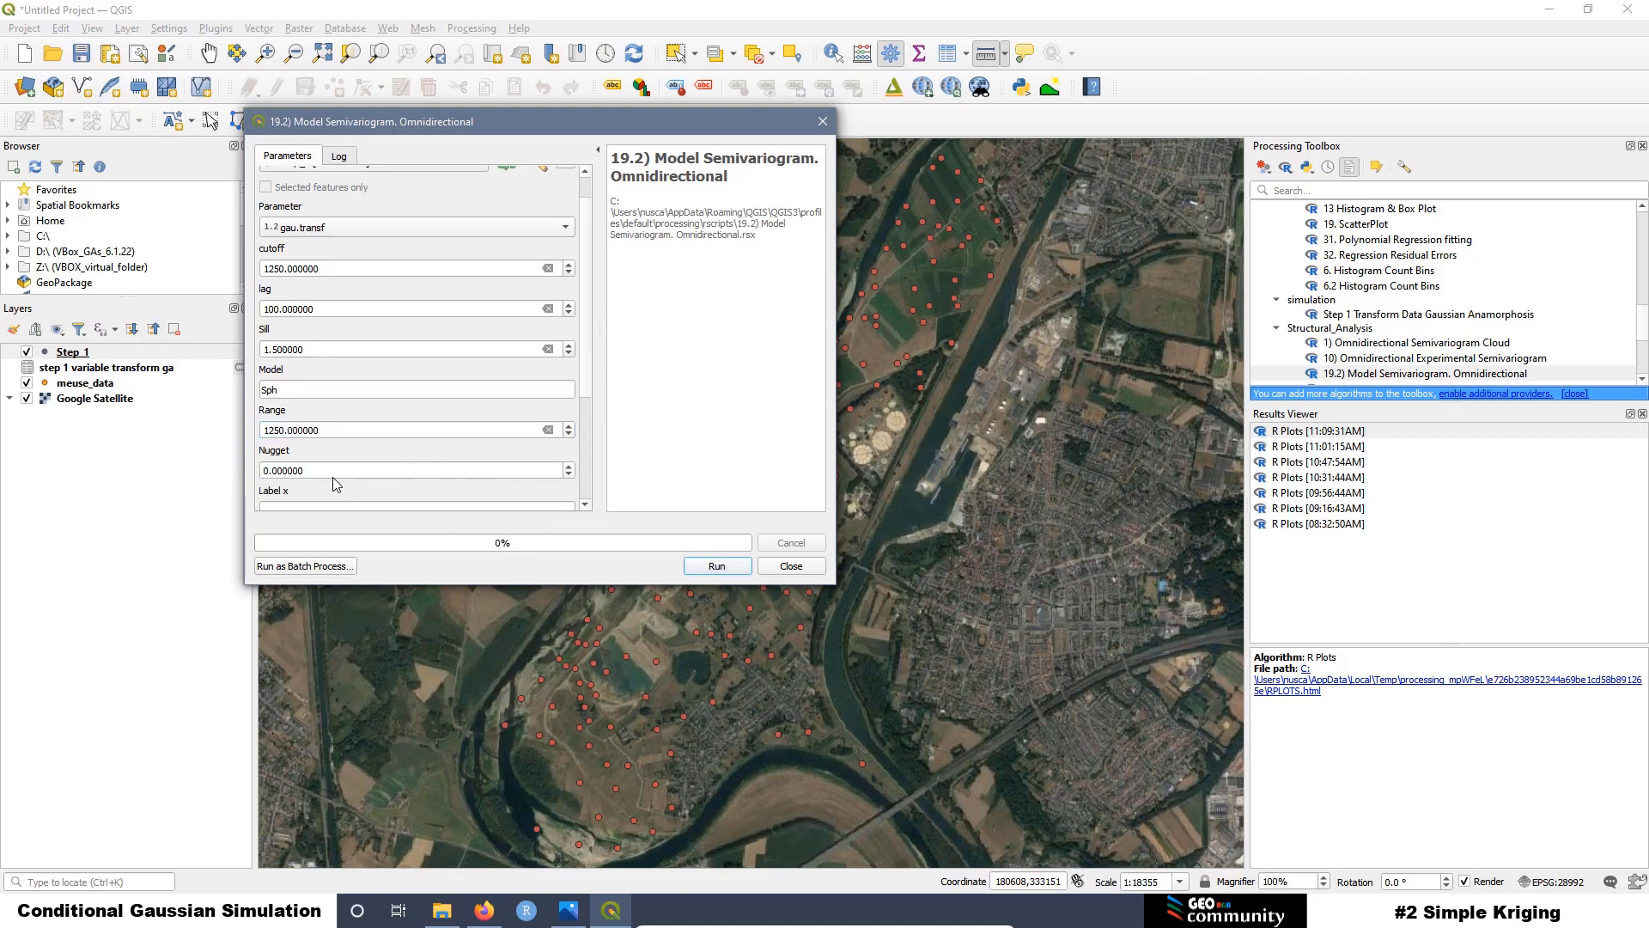
left_click_drag(332, 477, 192, 464)
type("0")
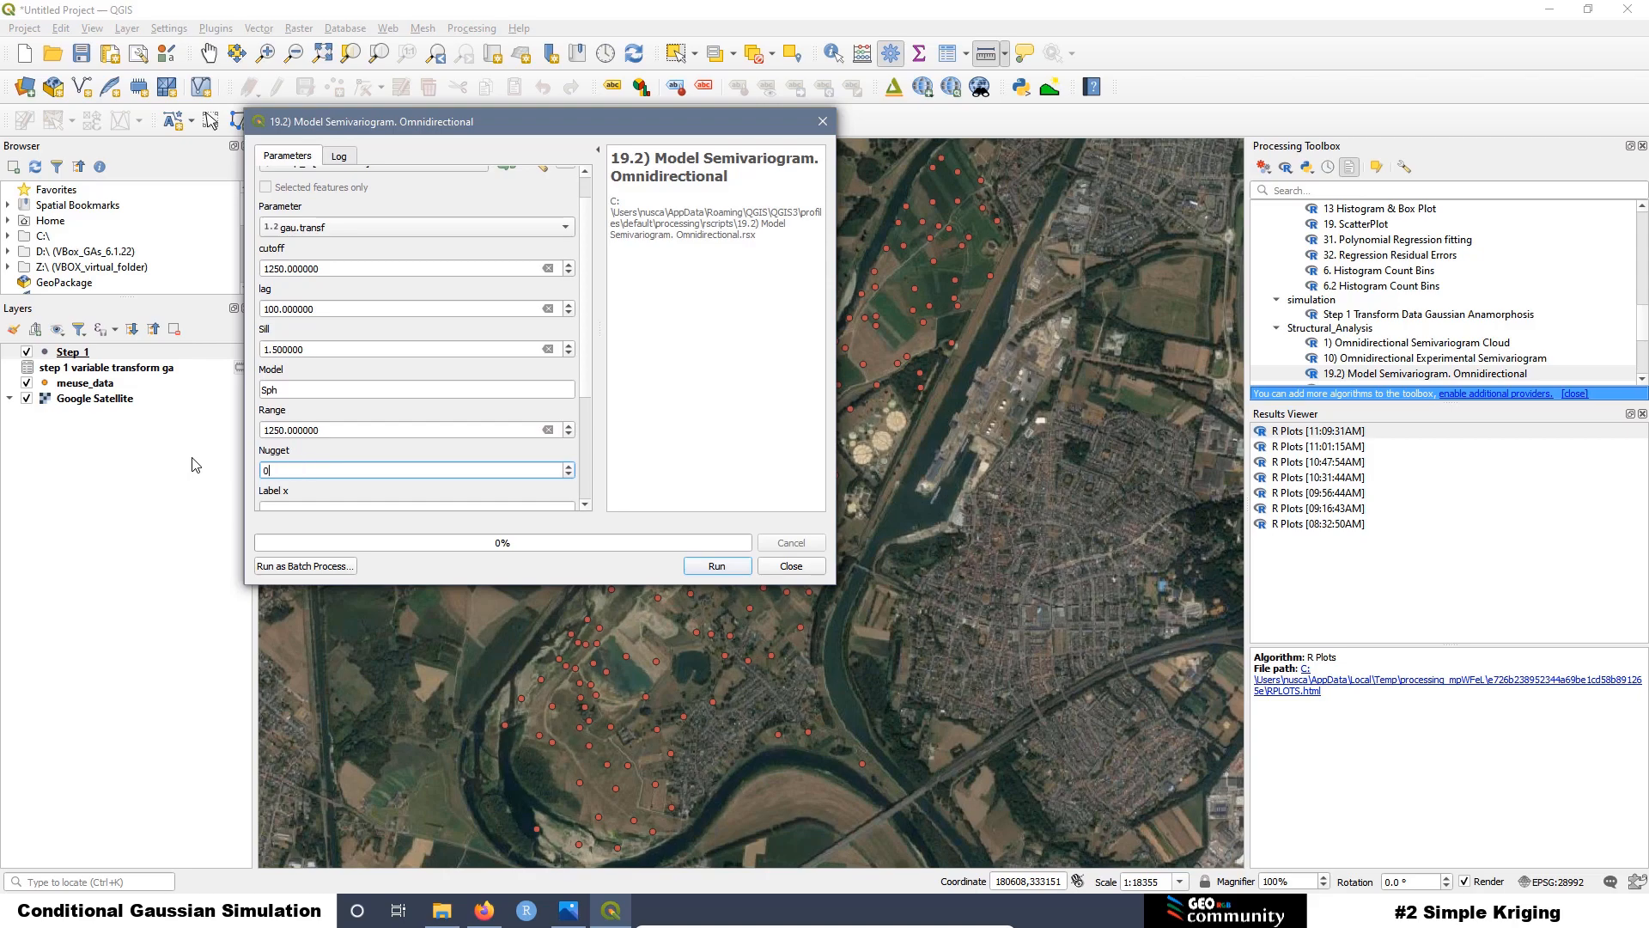
type(".1")
Step: Label the axes Lag Distance [m] and Semivariance, title the graph Spherical Model Zinc with subtitle Gaussian Anamorphosis Transformation, and run the model
left_click_drag(586, 376, 586, 494)
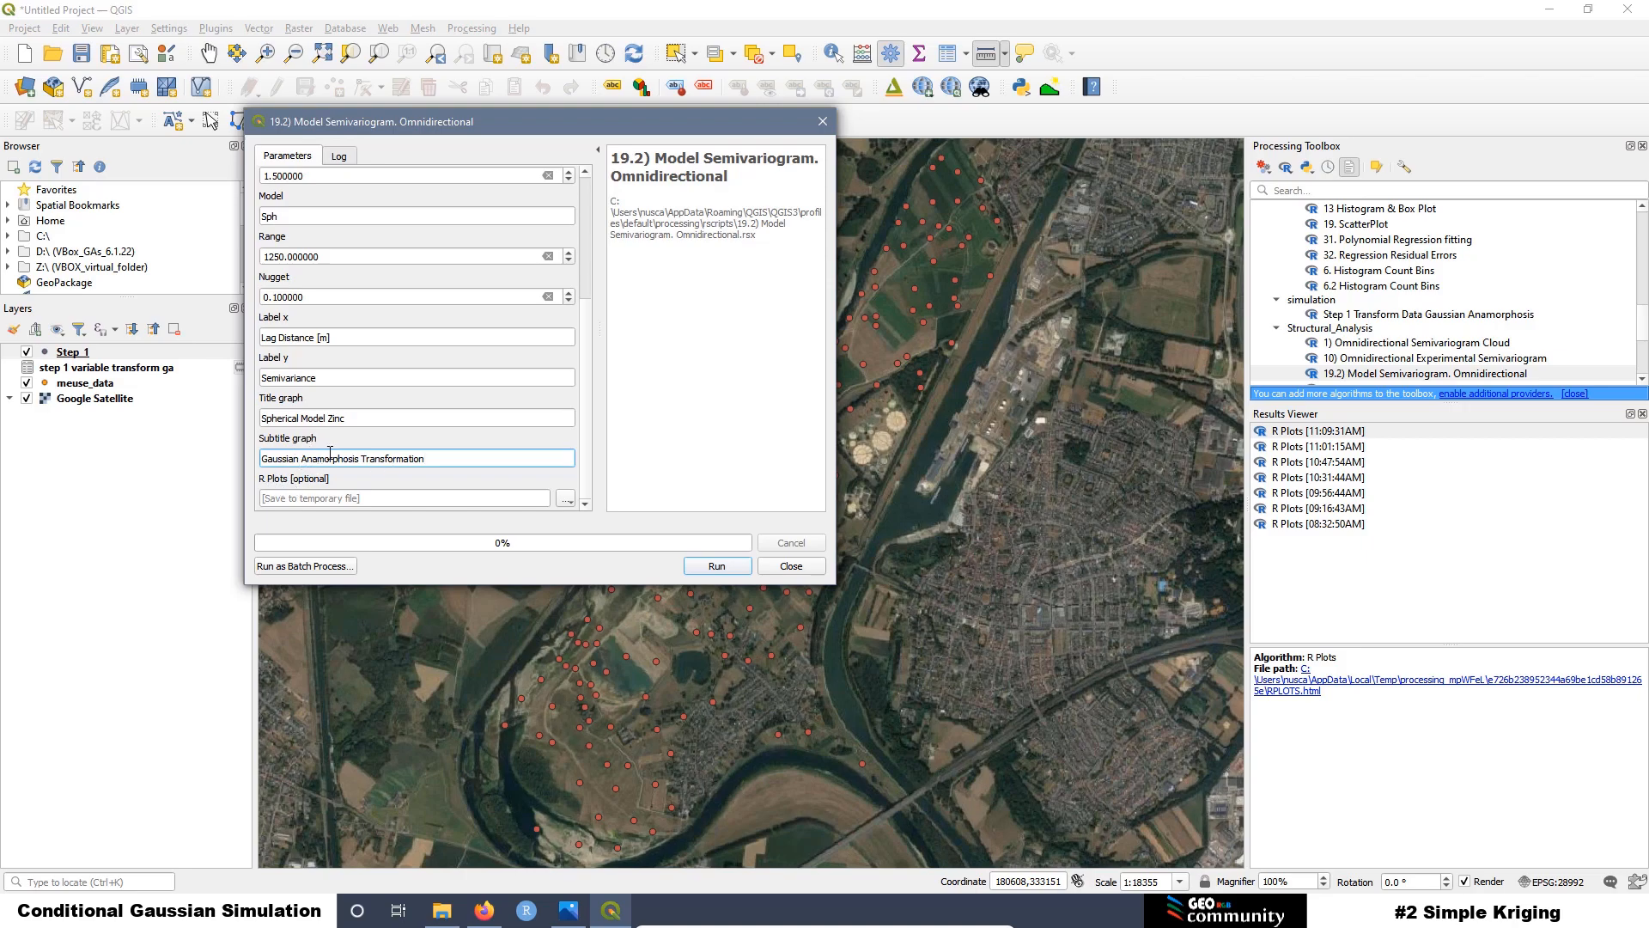
left_click(585, 504)
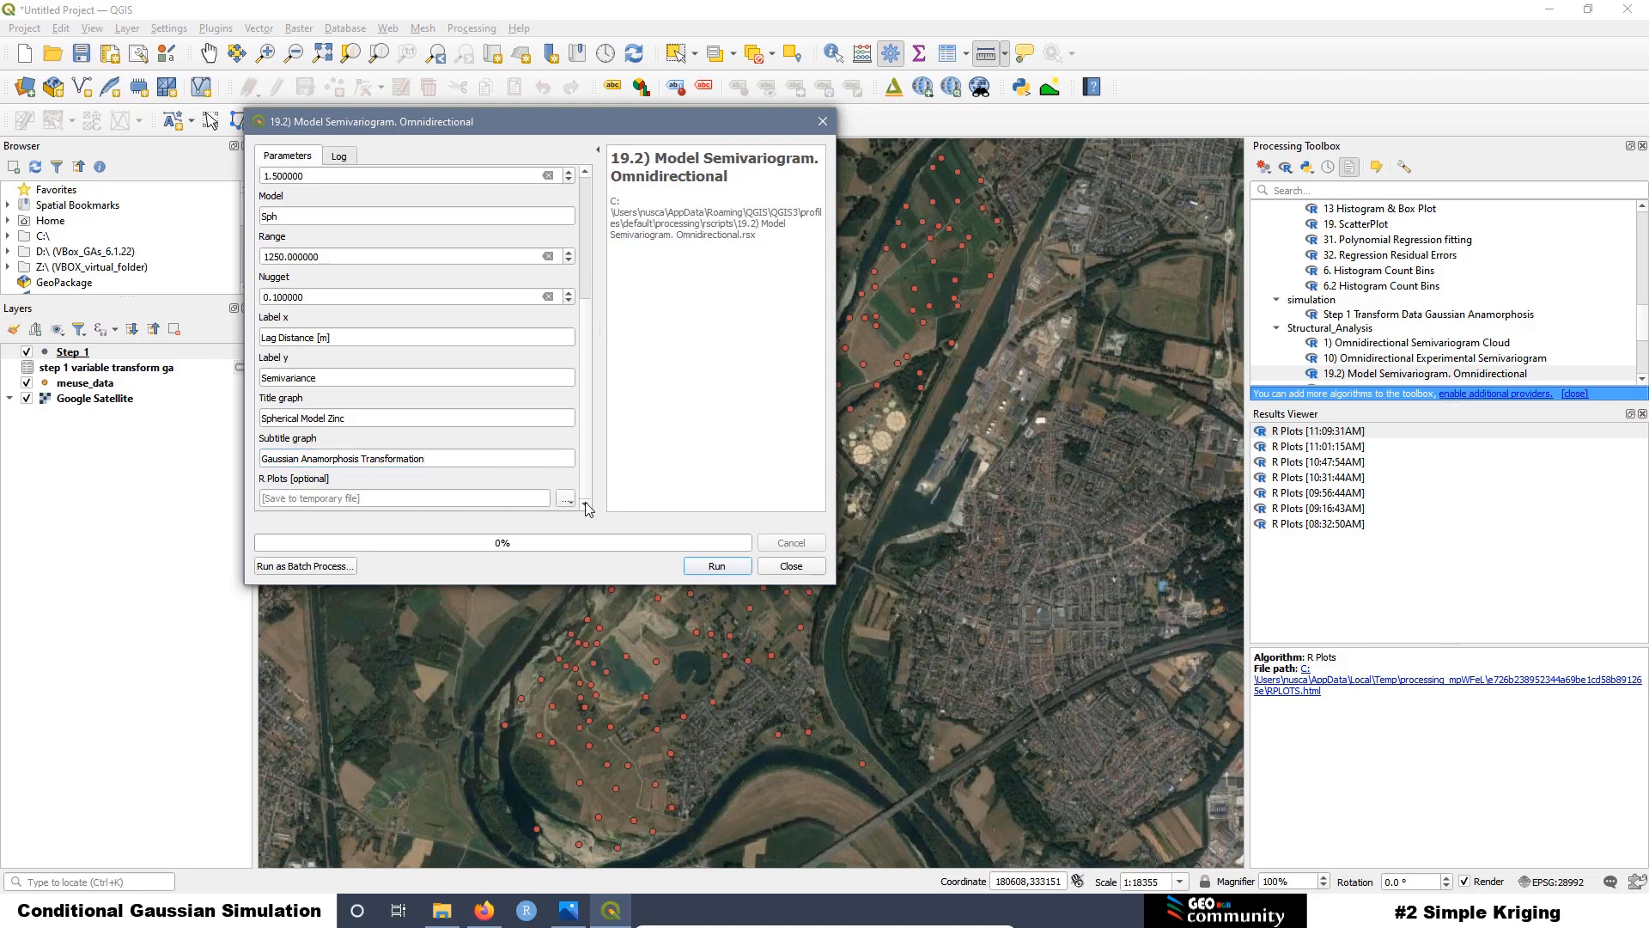
left_click(730, 567)
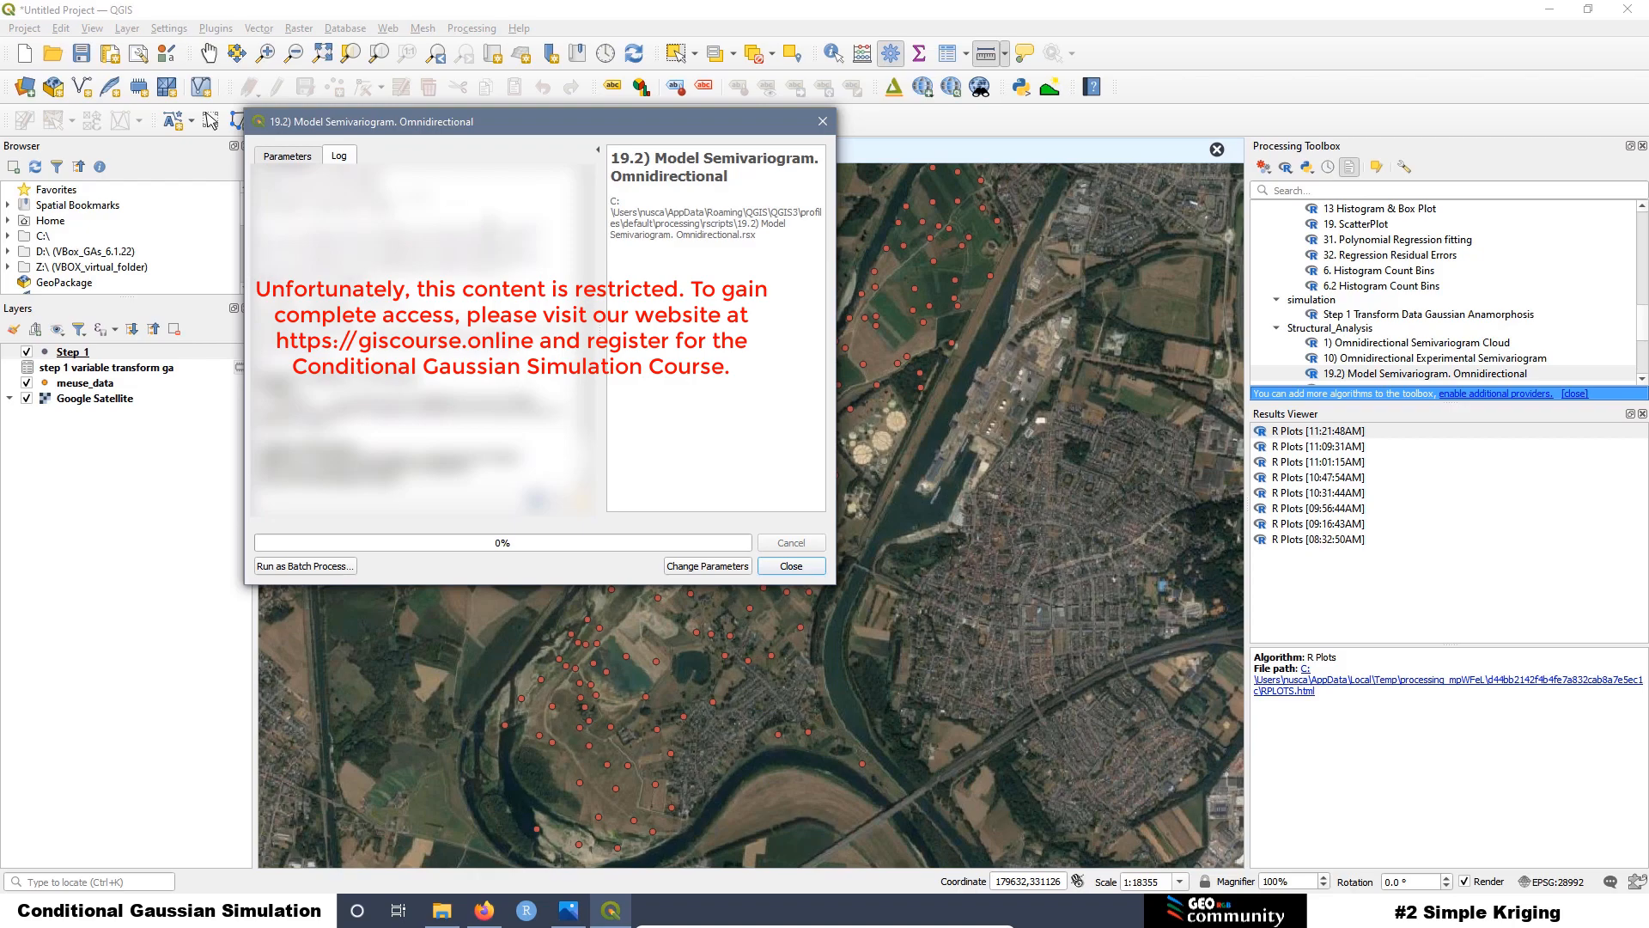
Step: Examine the fitted nugget, partial sill and range of the spherical model in the run's log
left_click_drag(404, 305, 253, 283)
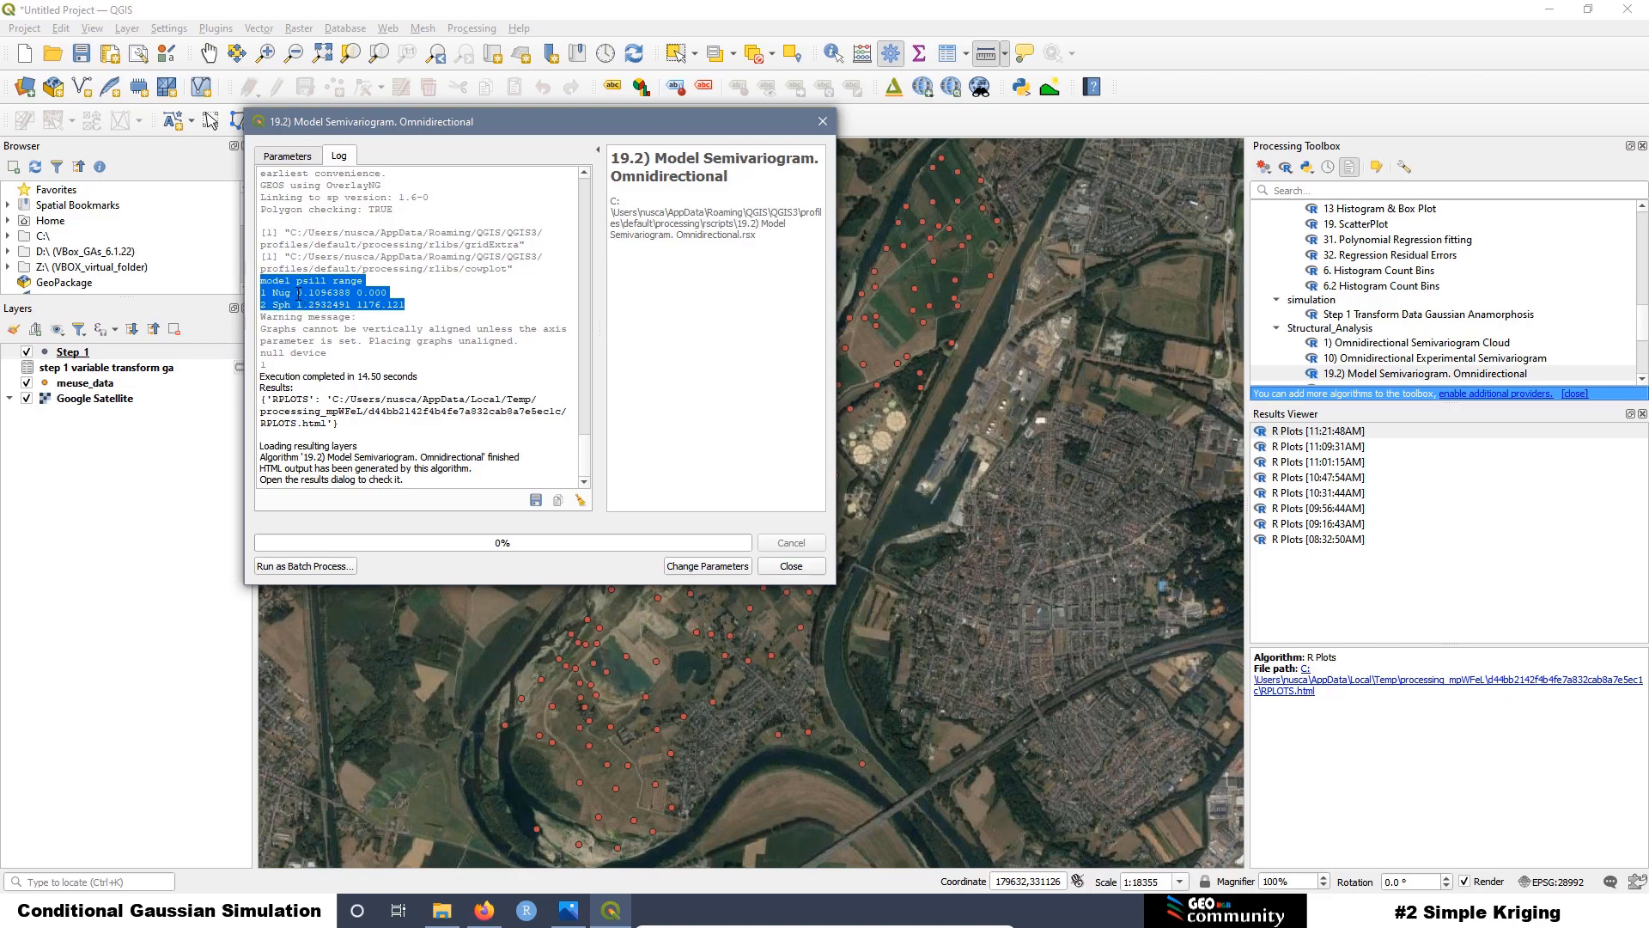
left_click_drag(297, 293, 420, 305)
left_click(376, 305)
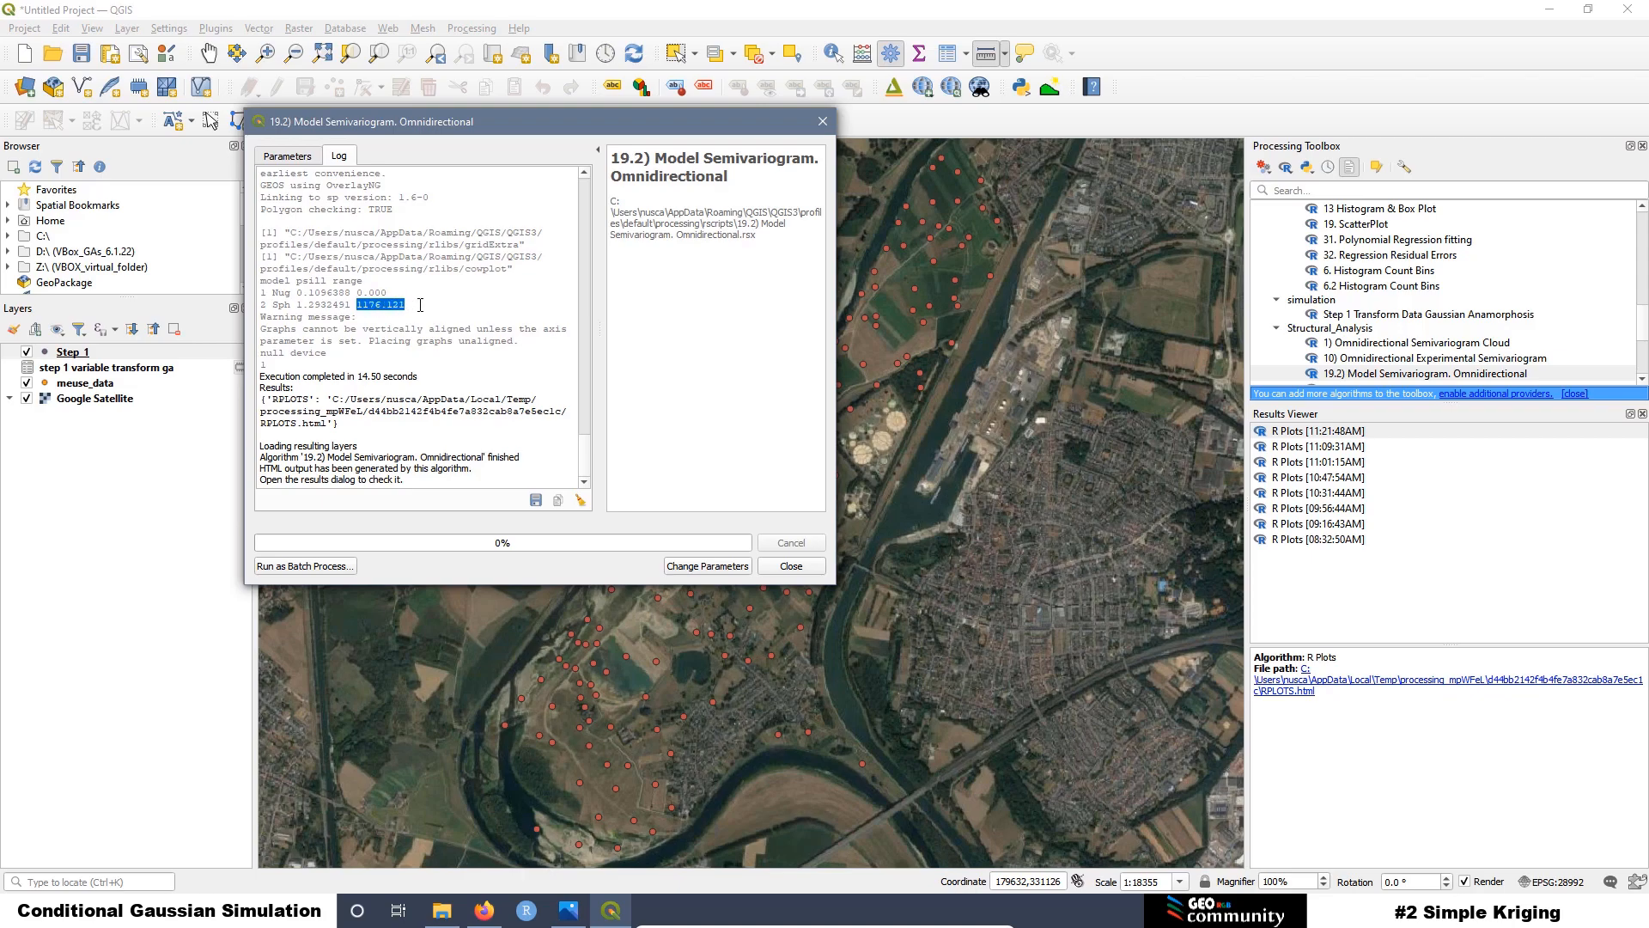
Step: Open the newest R plot result in the browser and enlarge it to 150% to inspect the fitted spherical model
left_click(1346, 432)
double_click(1346, 432)
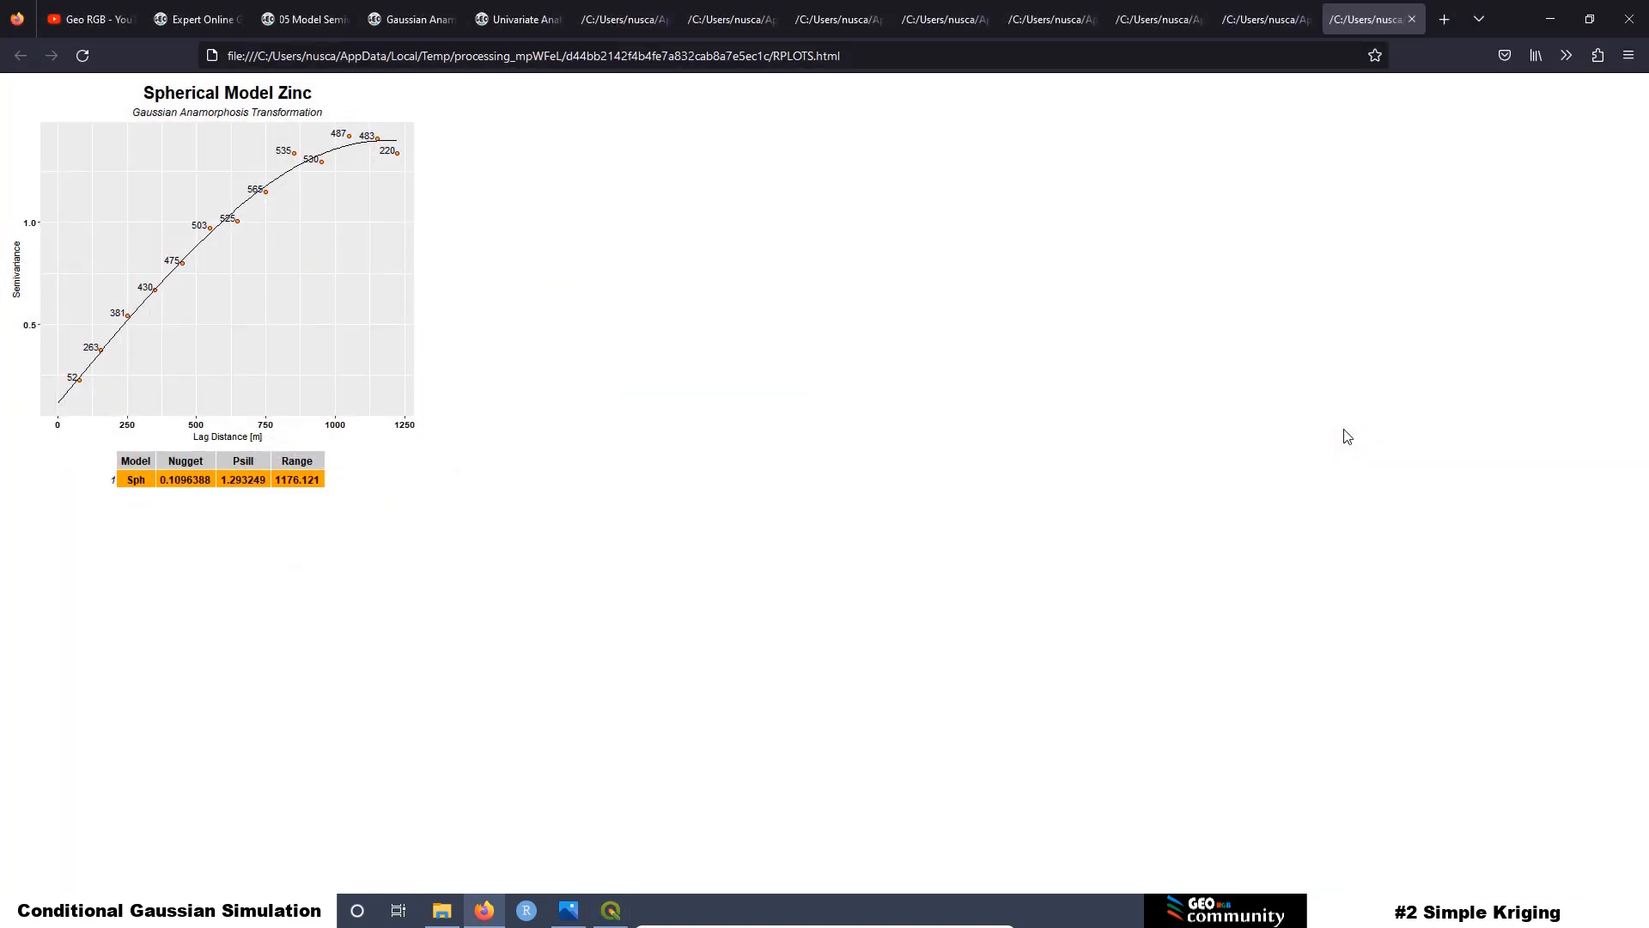
key("ctrl+plus")
key("ctrl+plus")
key("ctrl+plus")
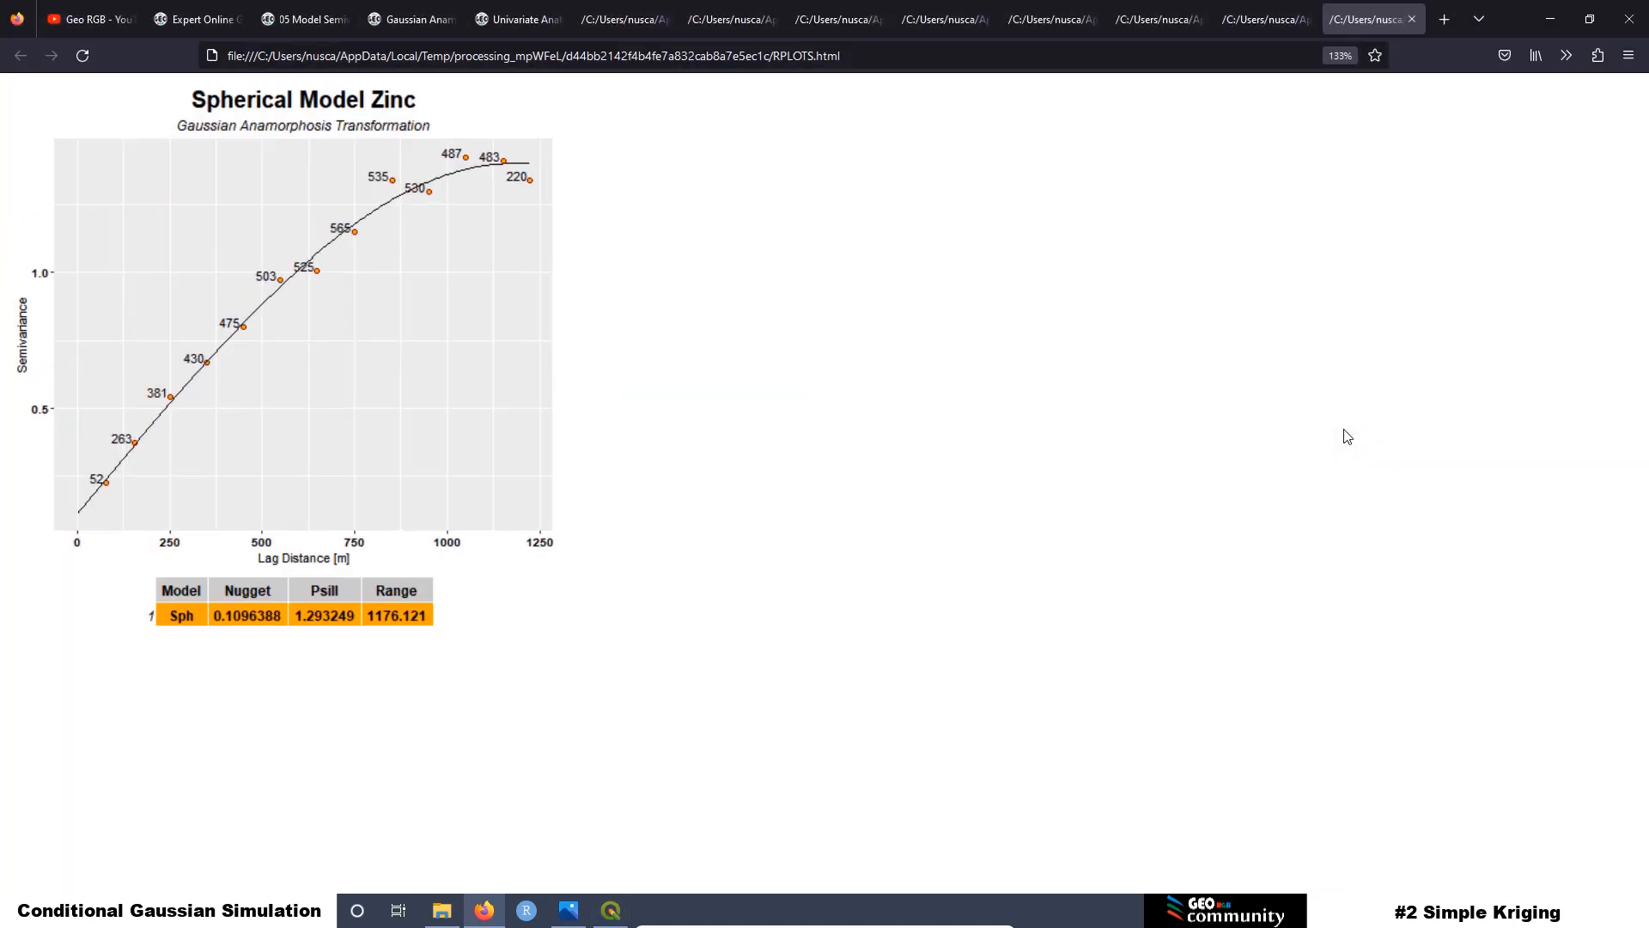
key("ctrl+plus")
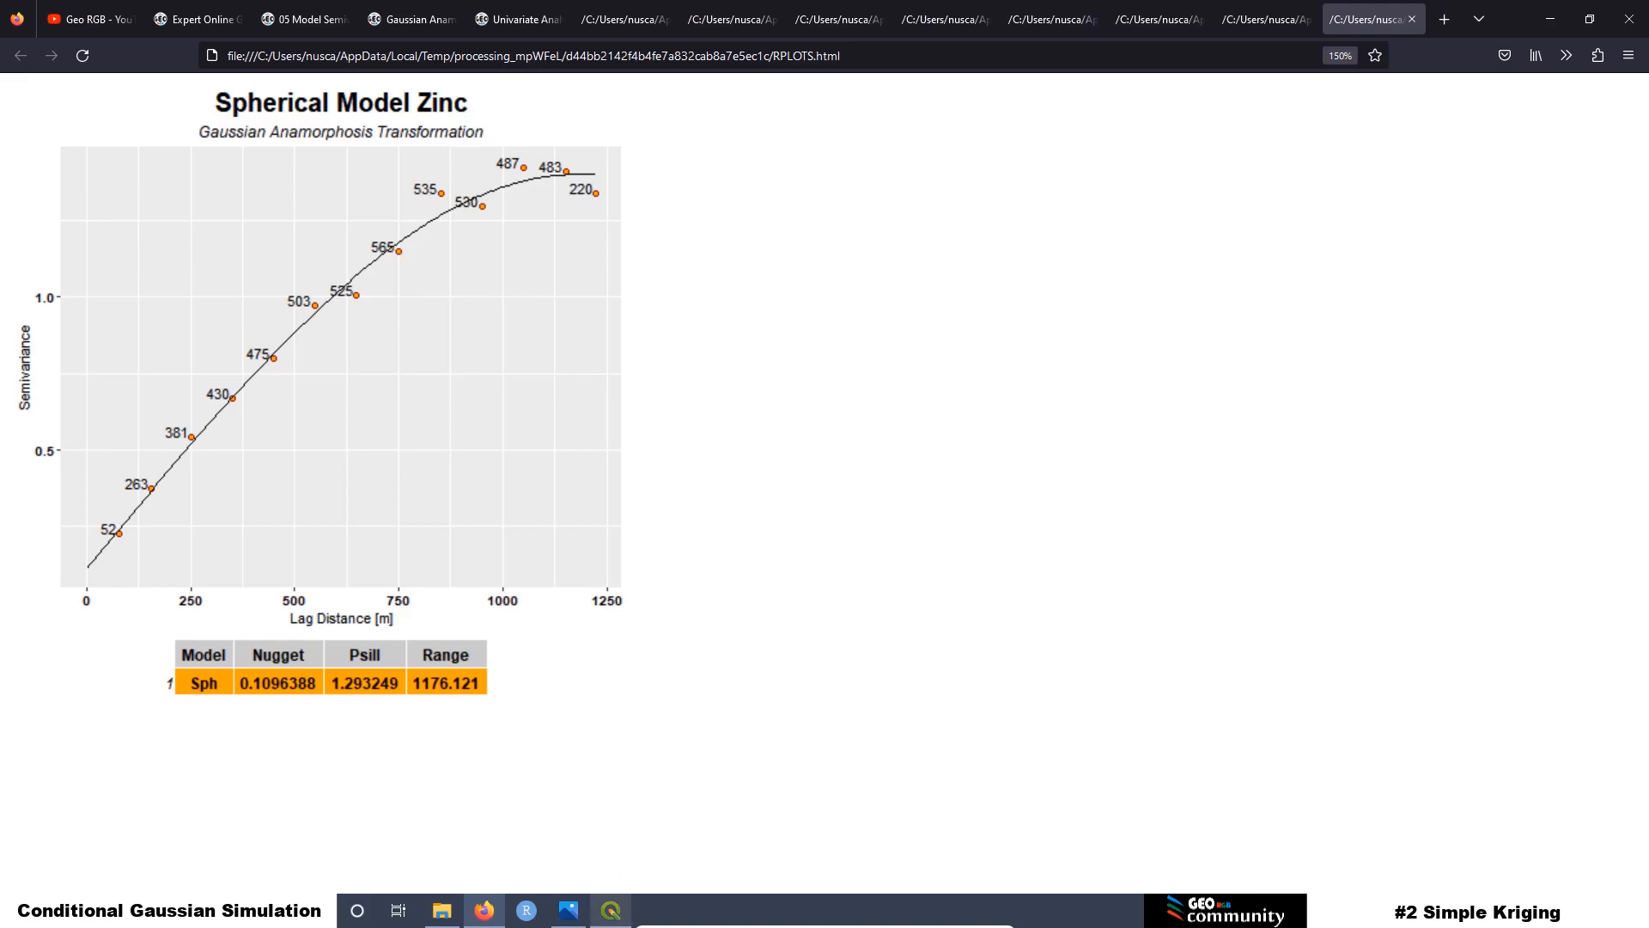
Step: Return to QGIS and close all the open semivariogram tool dialogs
left_click(612, 912)
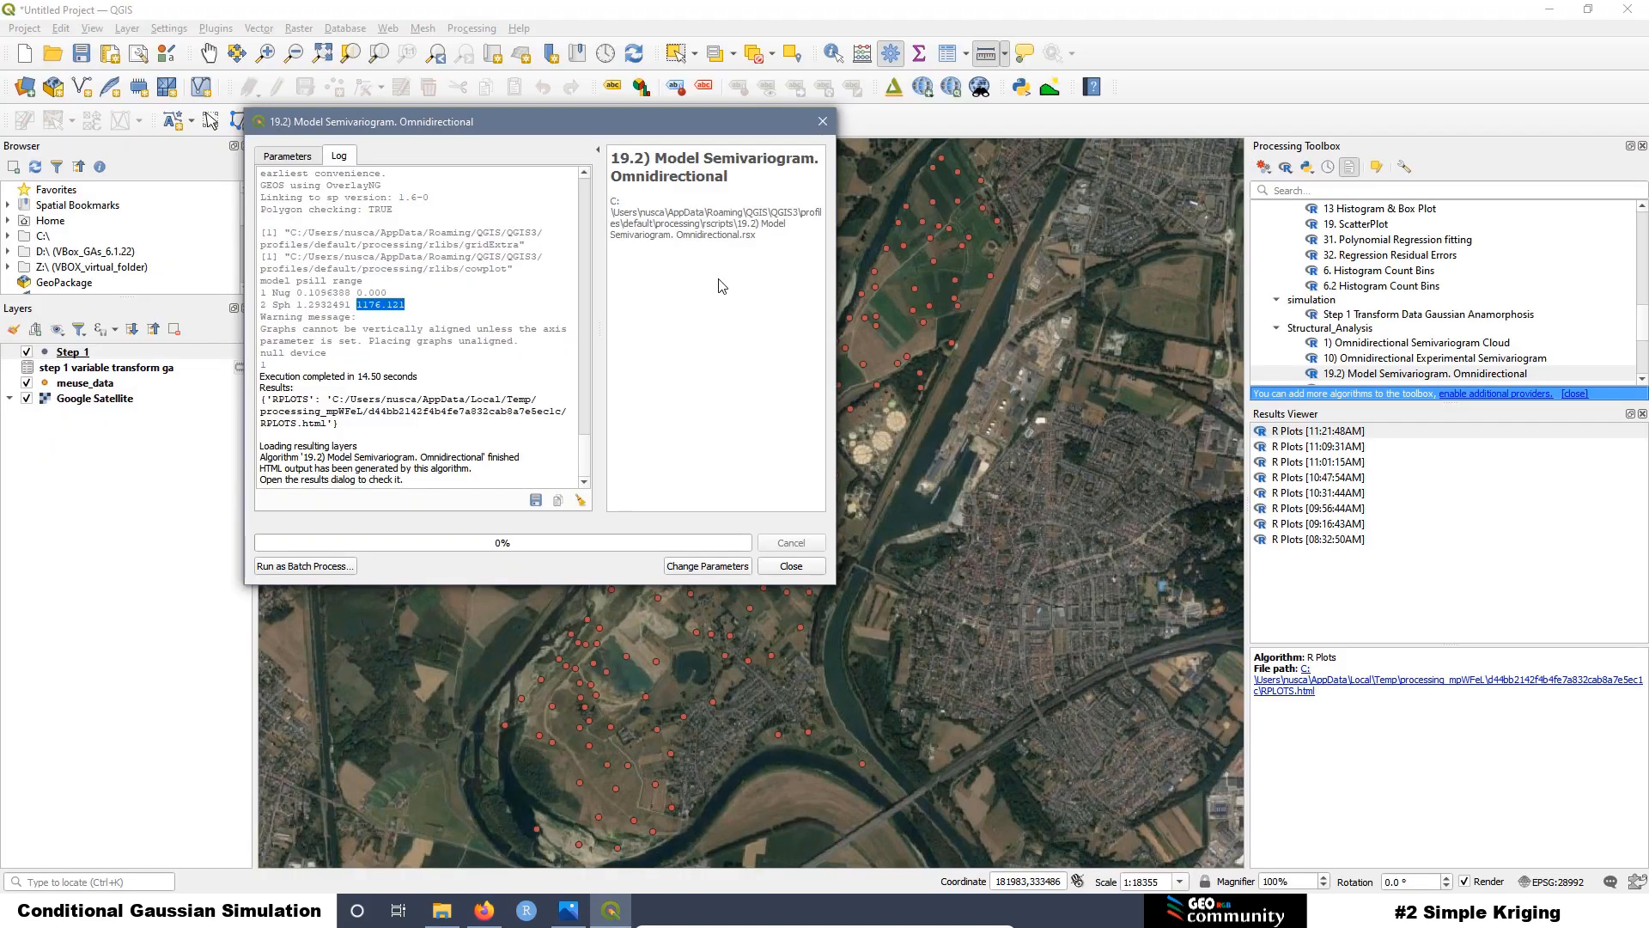
left_click(823, 120)
left_click(823, 121)
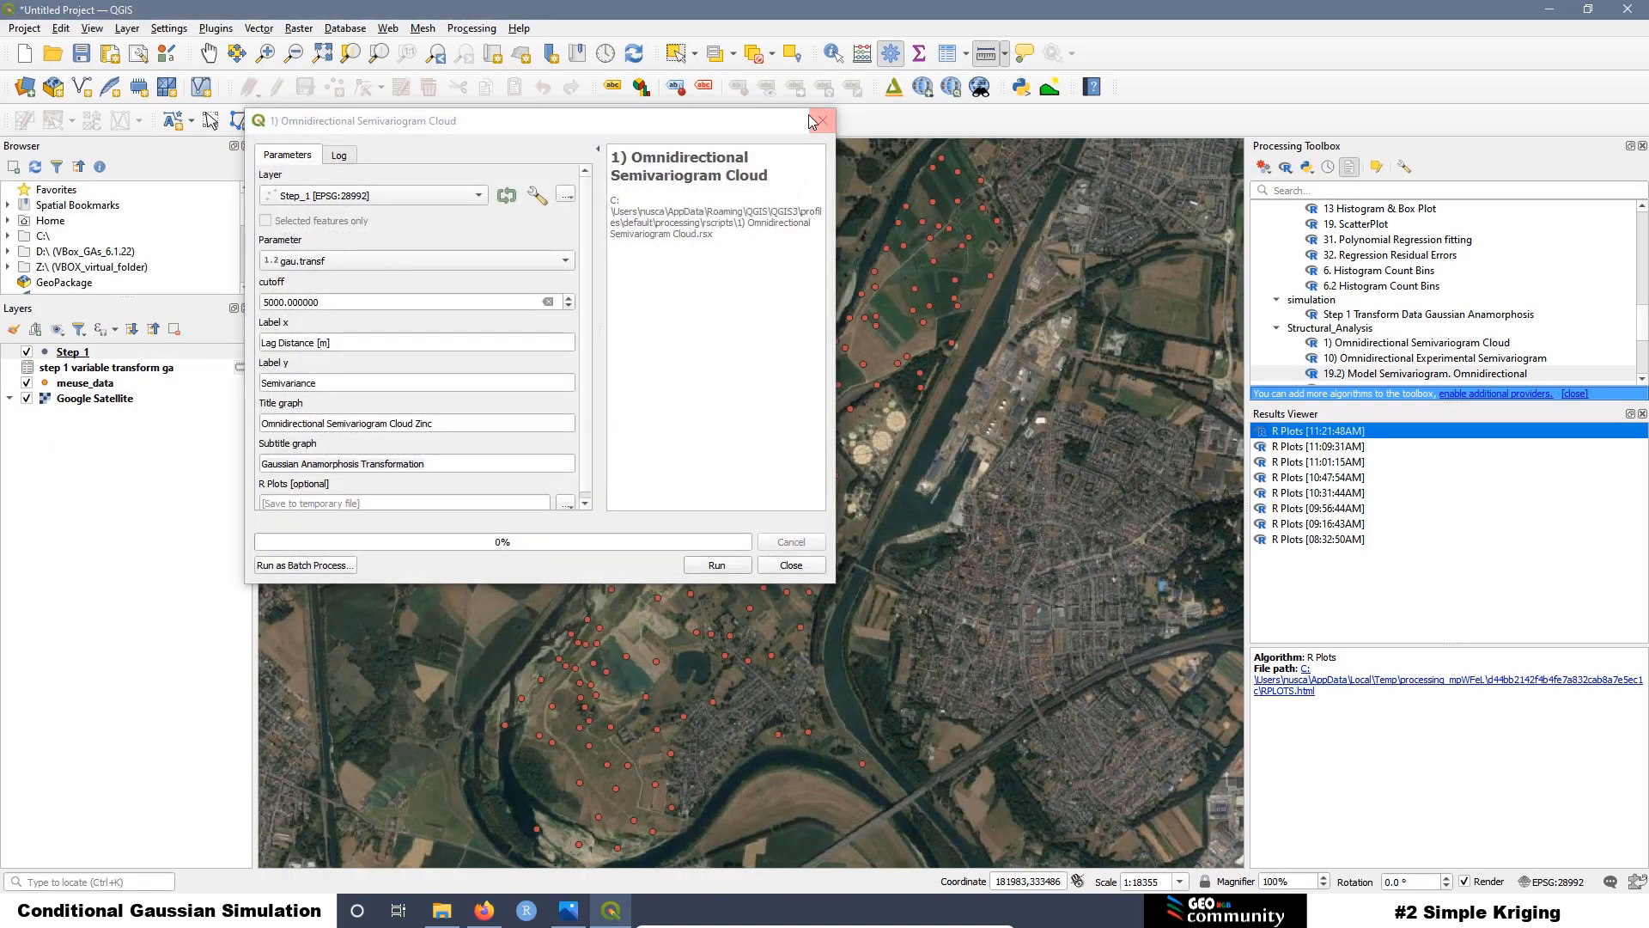
left_click(821, 120)
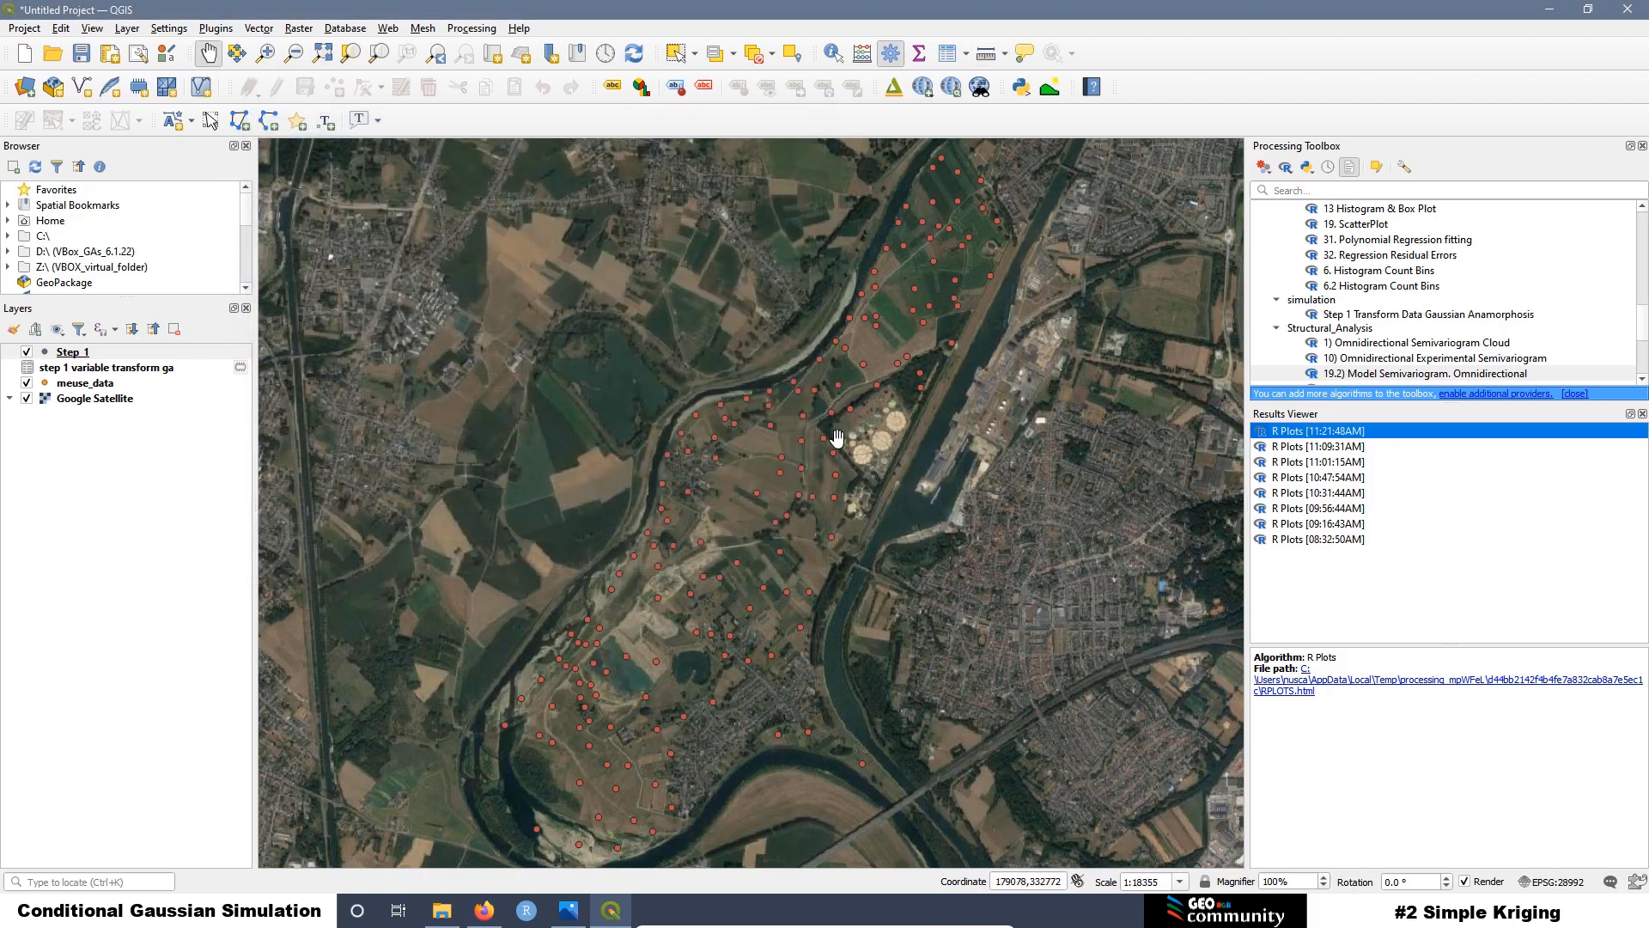
Step: Search the processing algorithms for "matri" and open the Distance matrix tool
left_click(1295, 192)
type("matri")
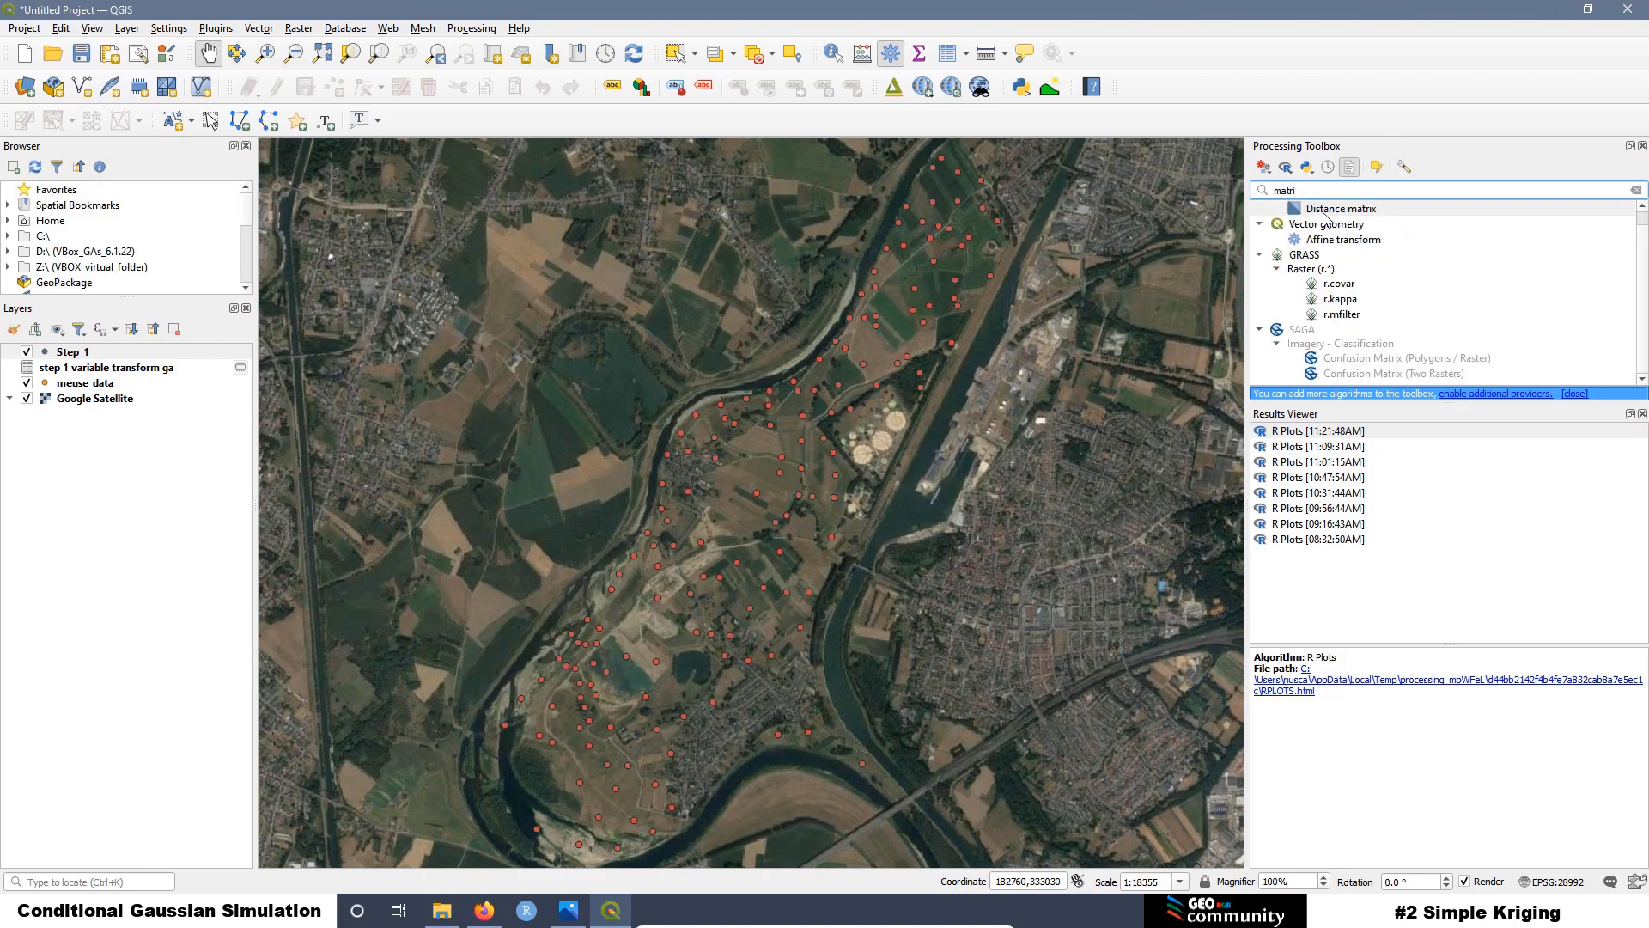
left_click(1319, 213)
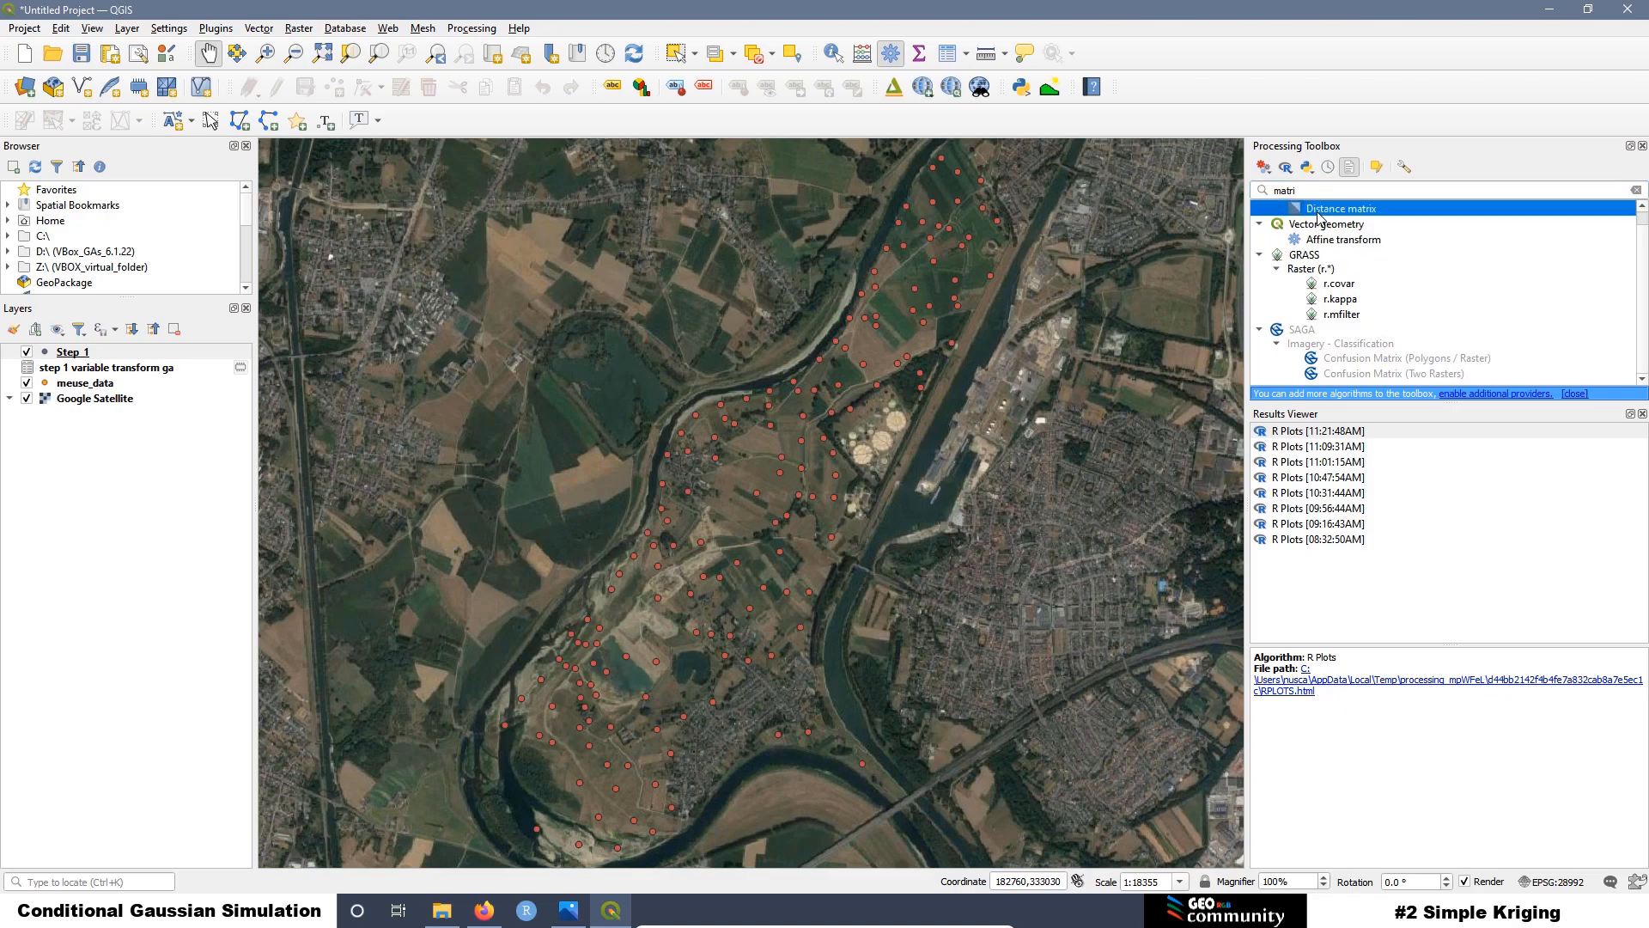
double_click(1321, 214)
Step: Choose Step_1 as the distance matrix's input point layer and gau.transf as its unique ID field
left_click(344, 197)
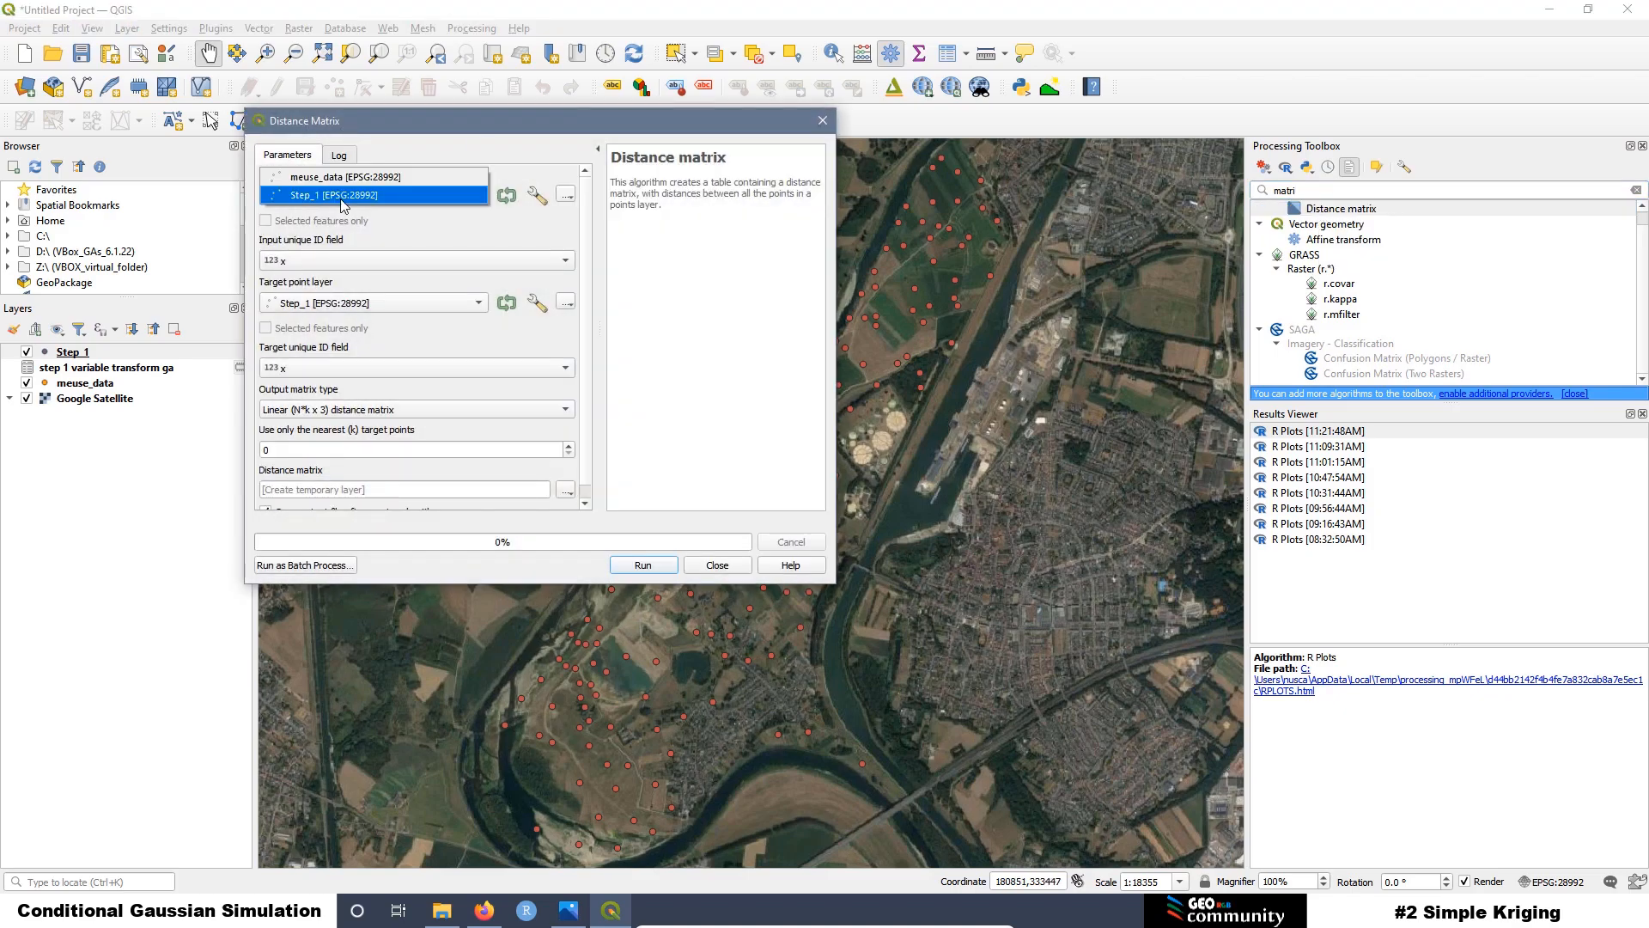
left_click(332, 177)
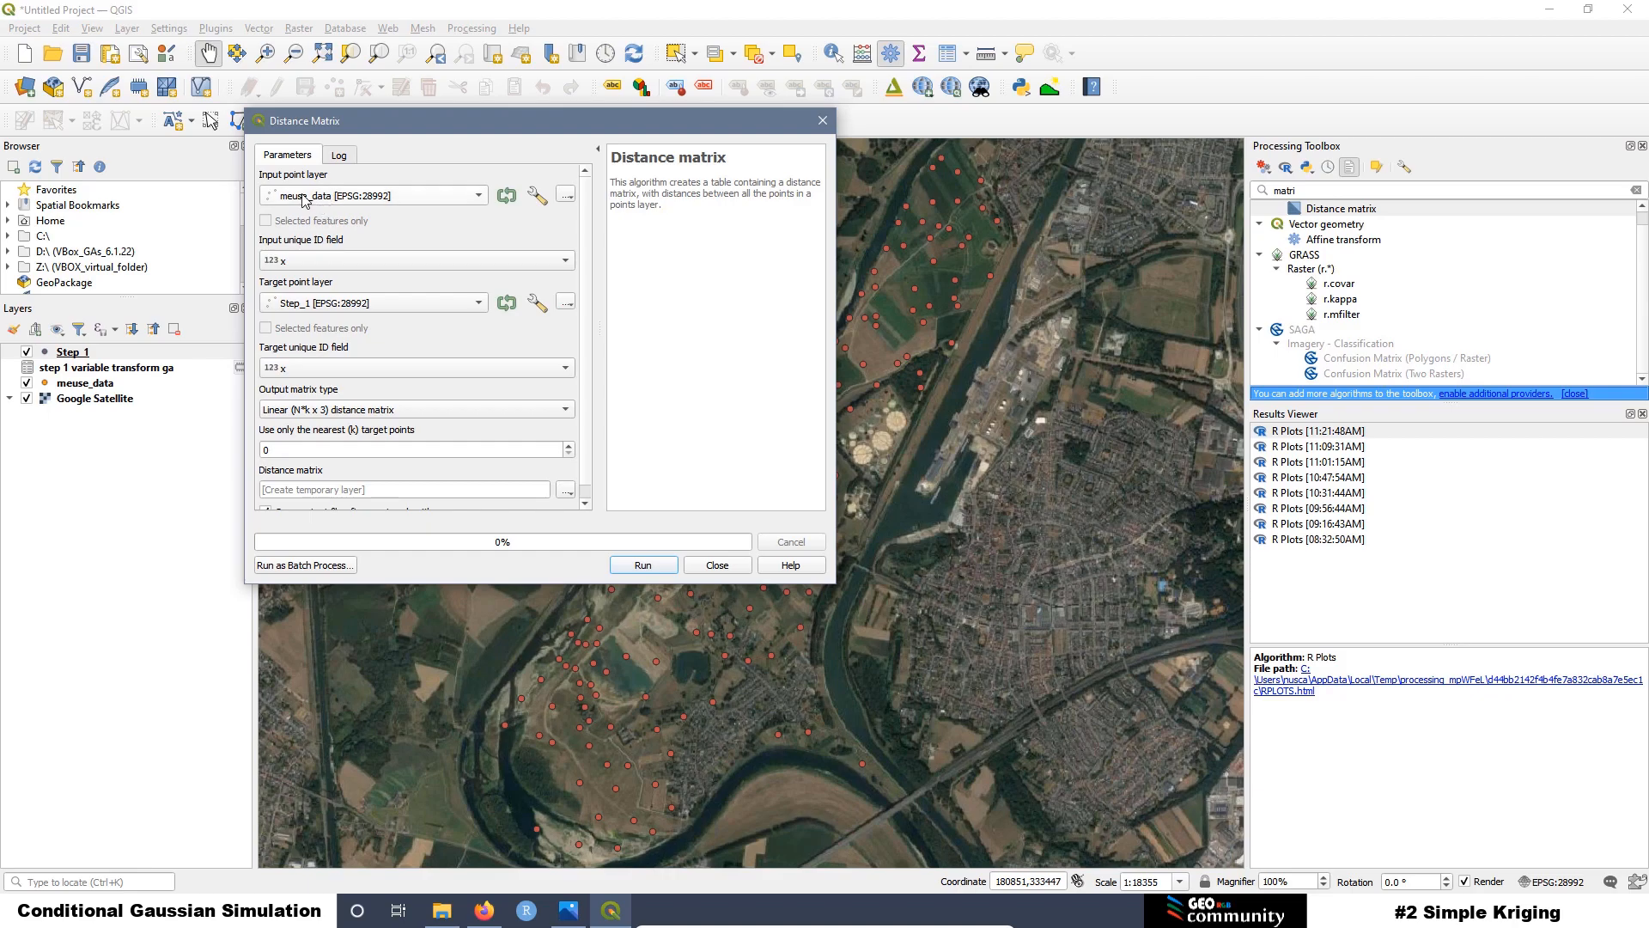
left_click(303, 197)
left_click(326, 213)
left_click(324, 197)
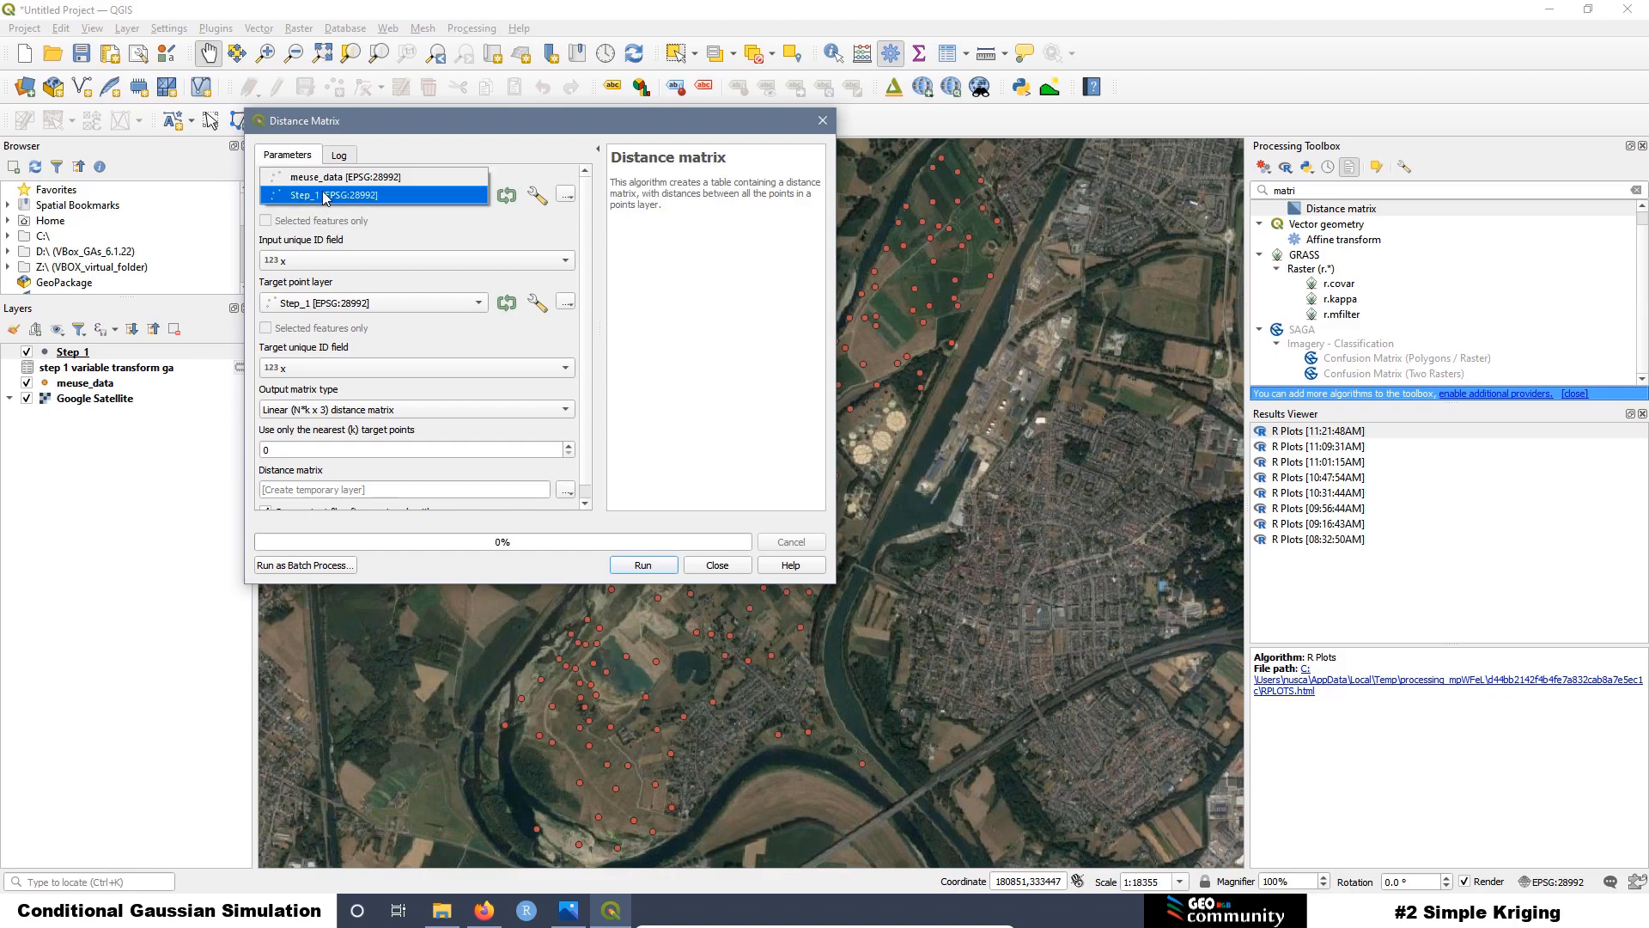
left_click(326, 177)
left_click(327, 202)
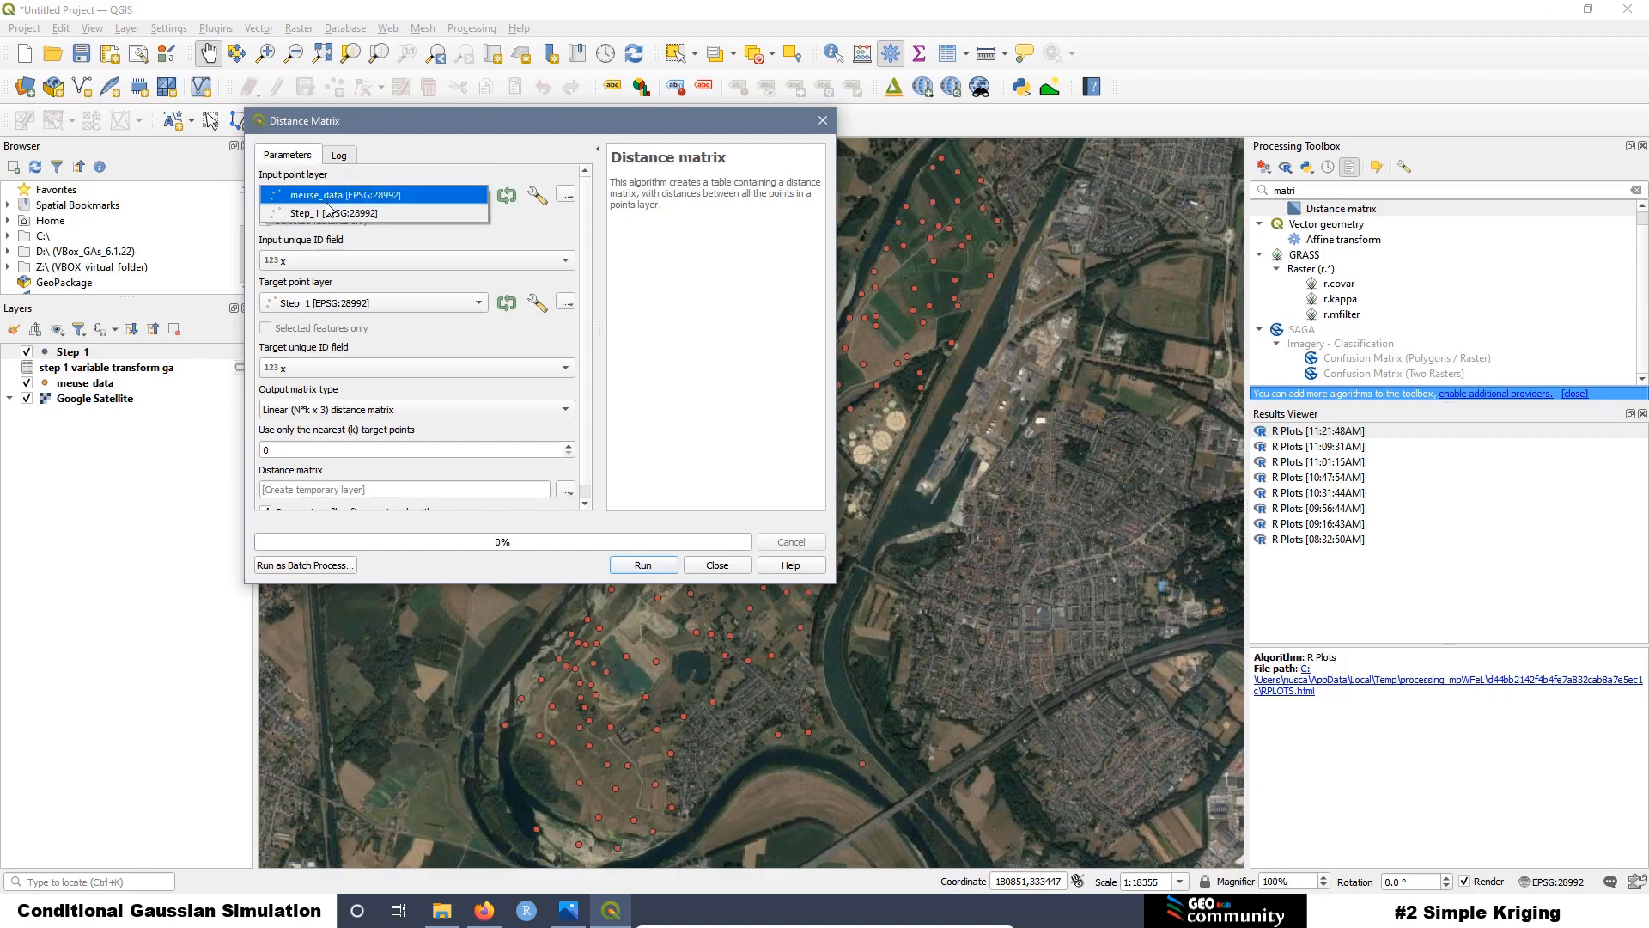
left_click(327, 212)
left_click(335, 261)
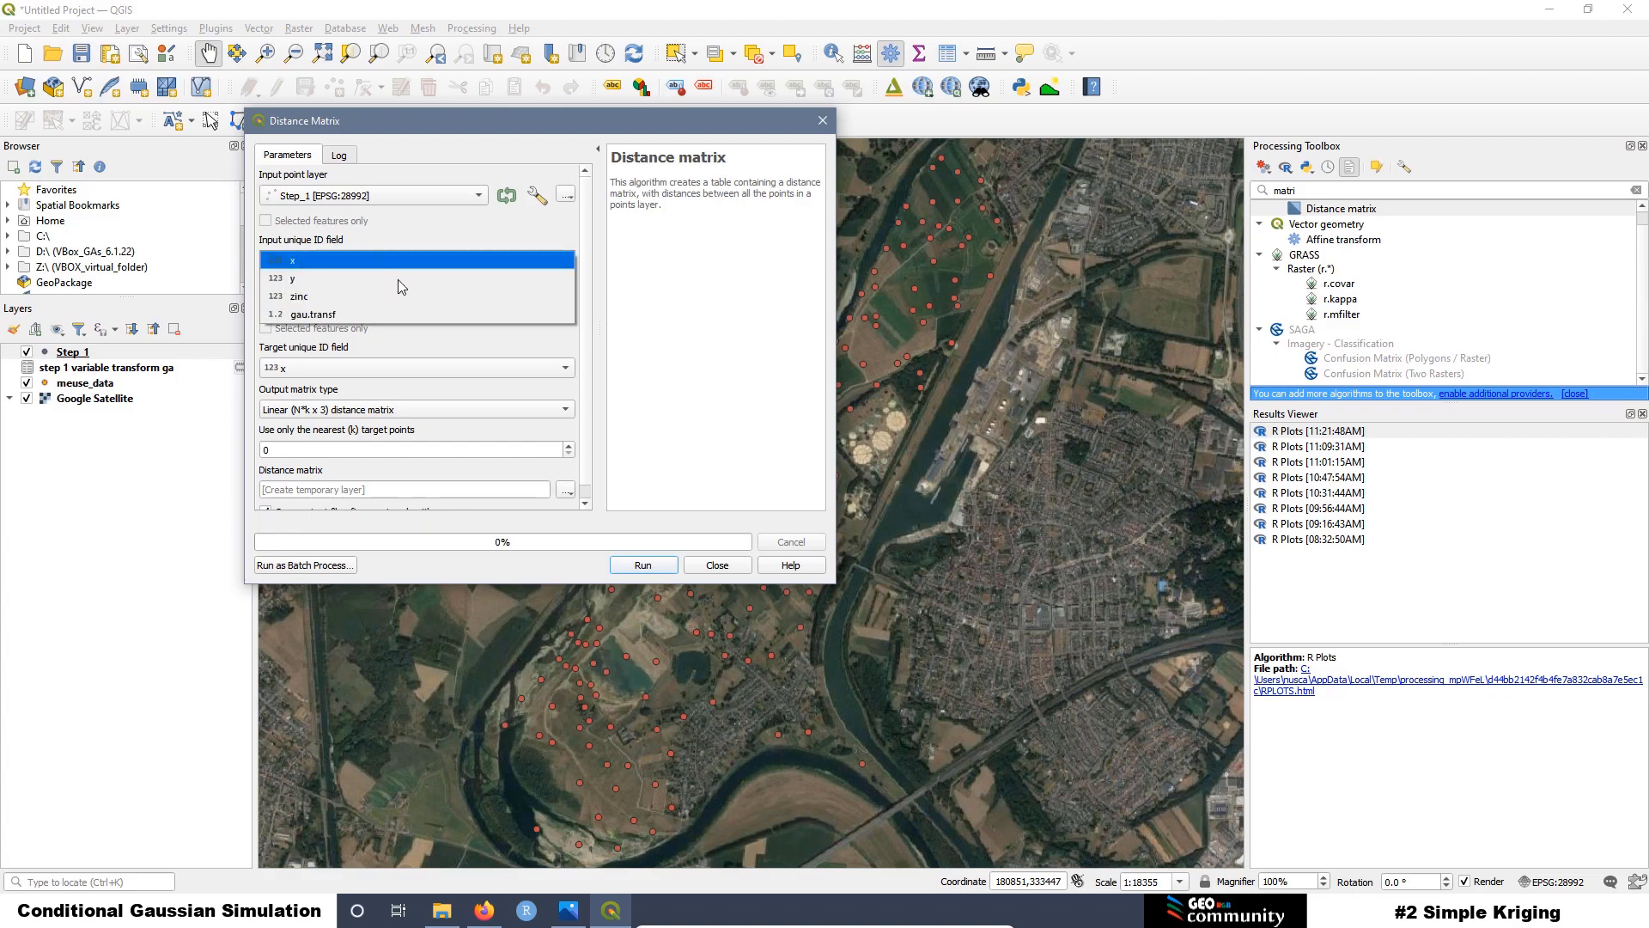
left_click(312, 315)
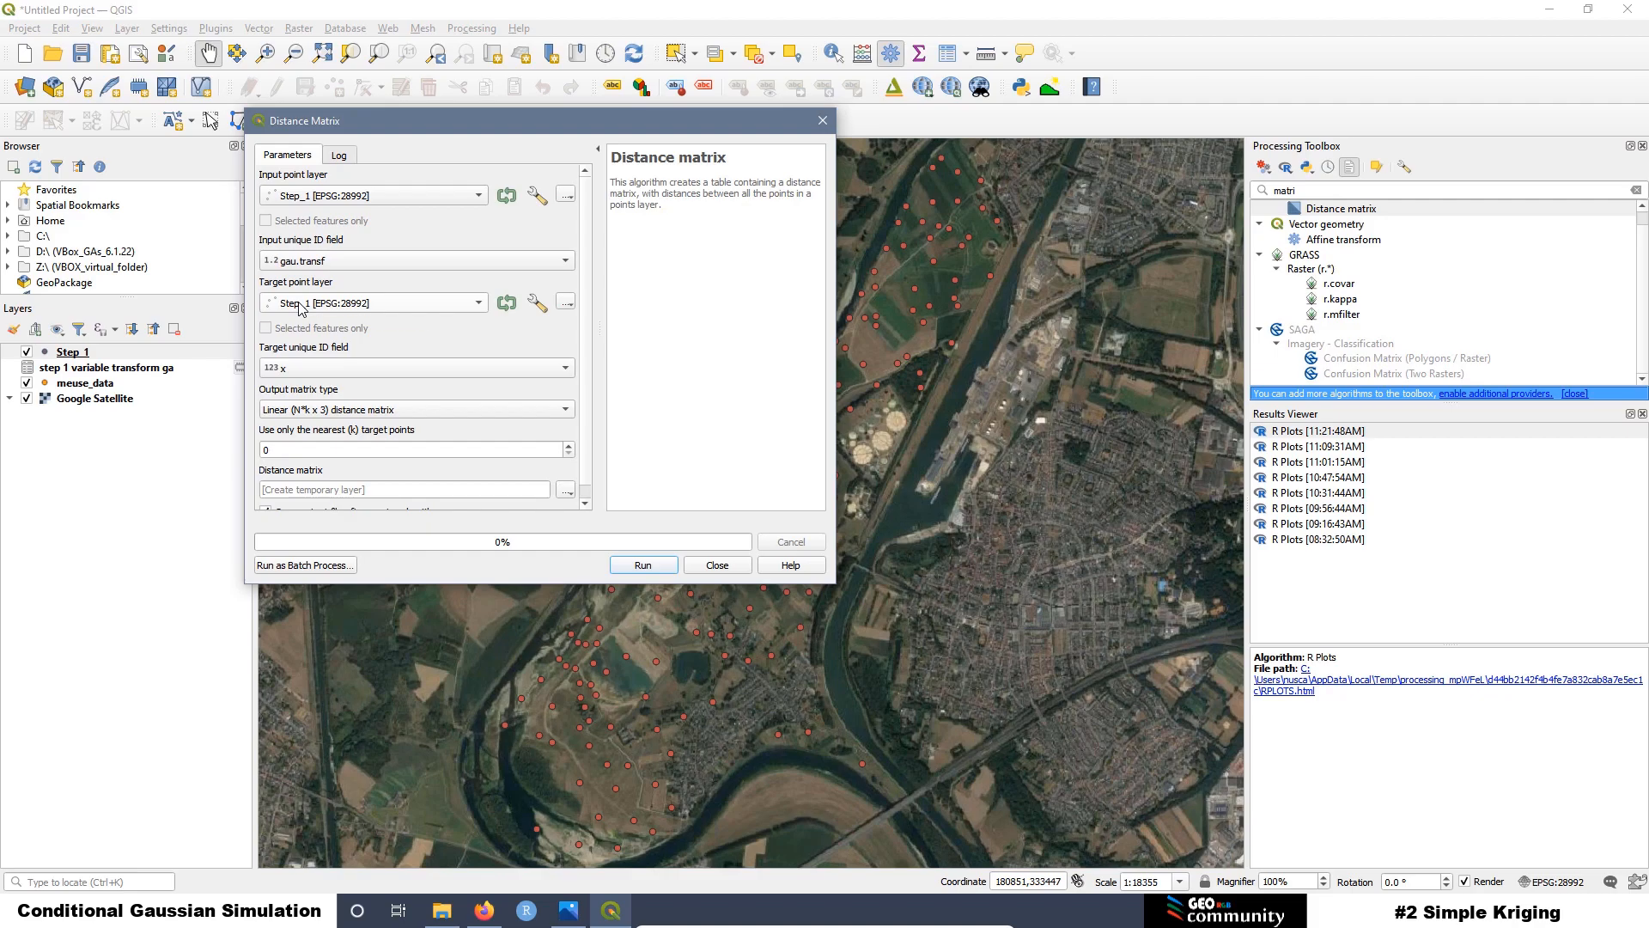
Step: Set the target unique ID field to gau.transf, run the distance matrix as a temporary layer and close the tool
left_click(310, 367)
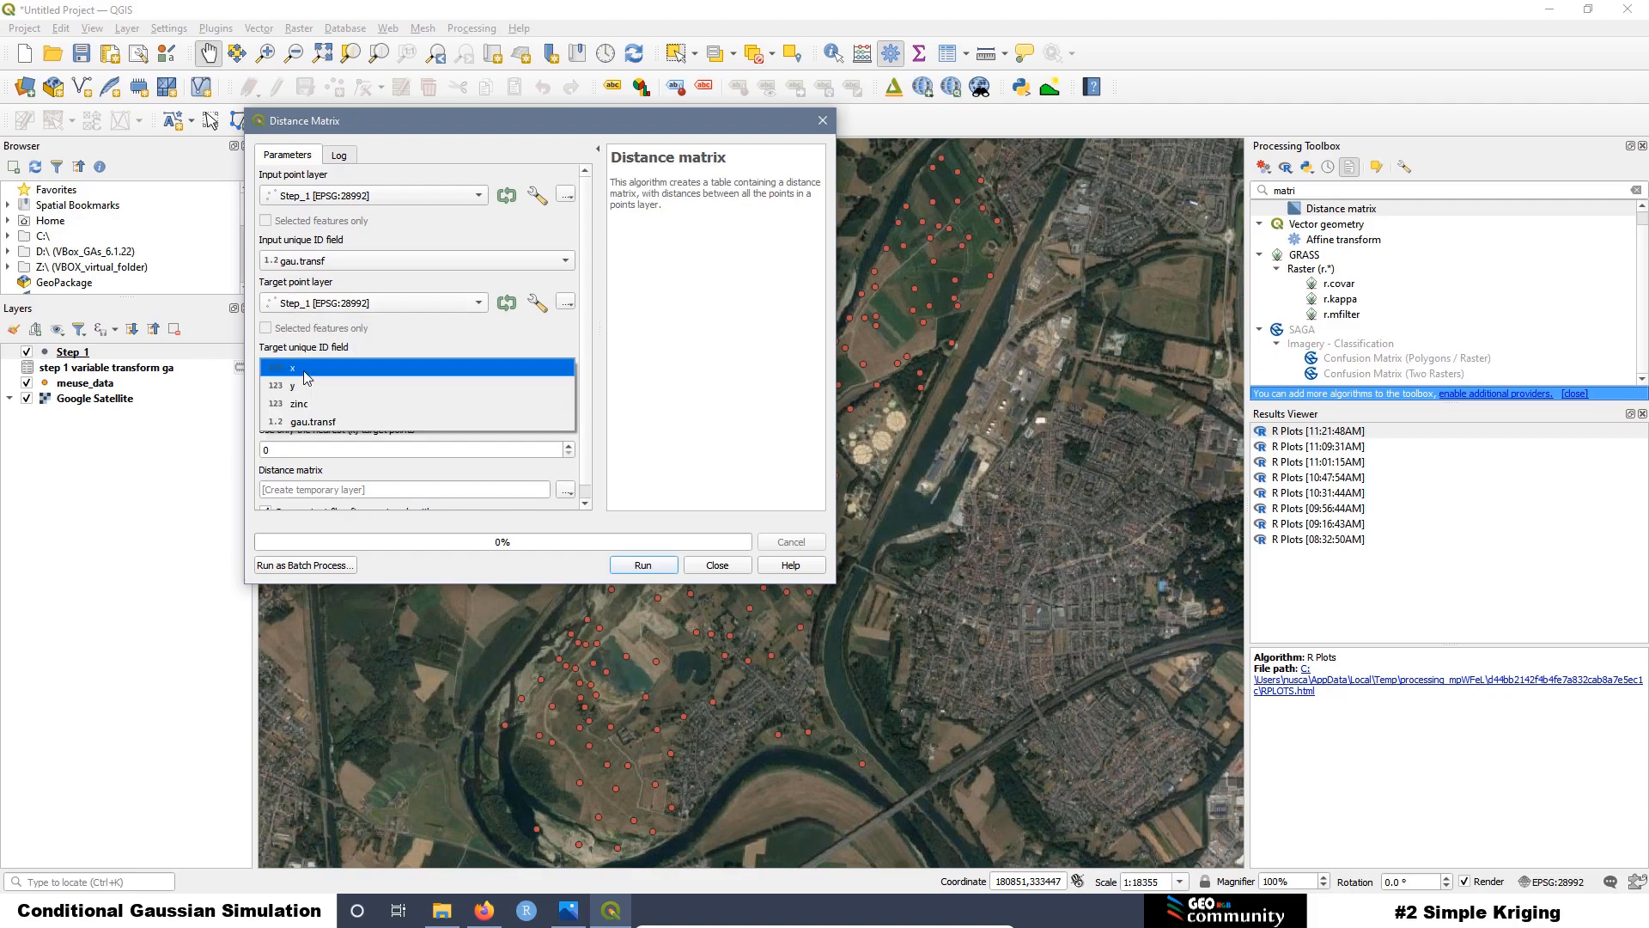
left_click(311, 421)
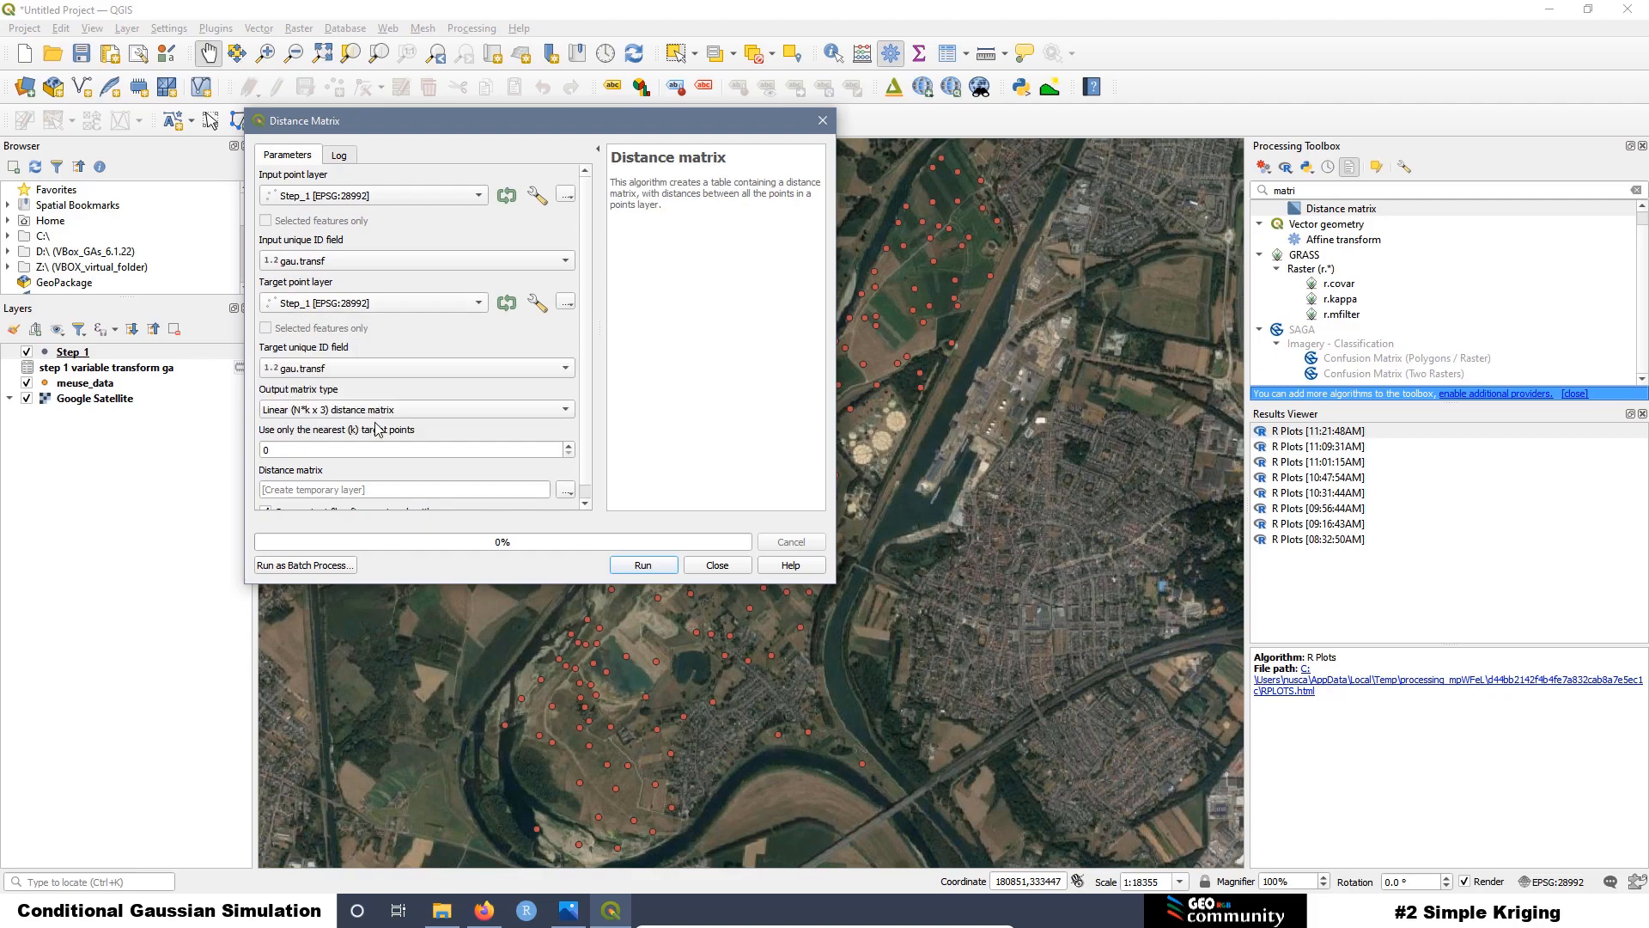
left_click(642, 565)
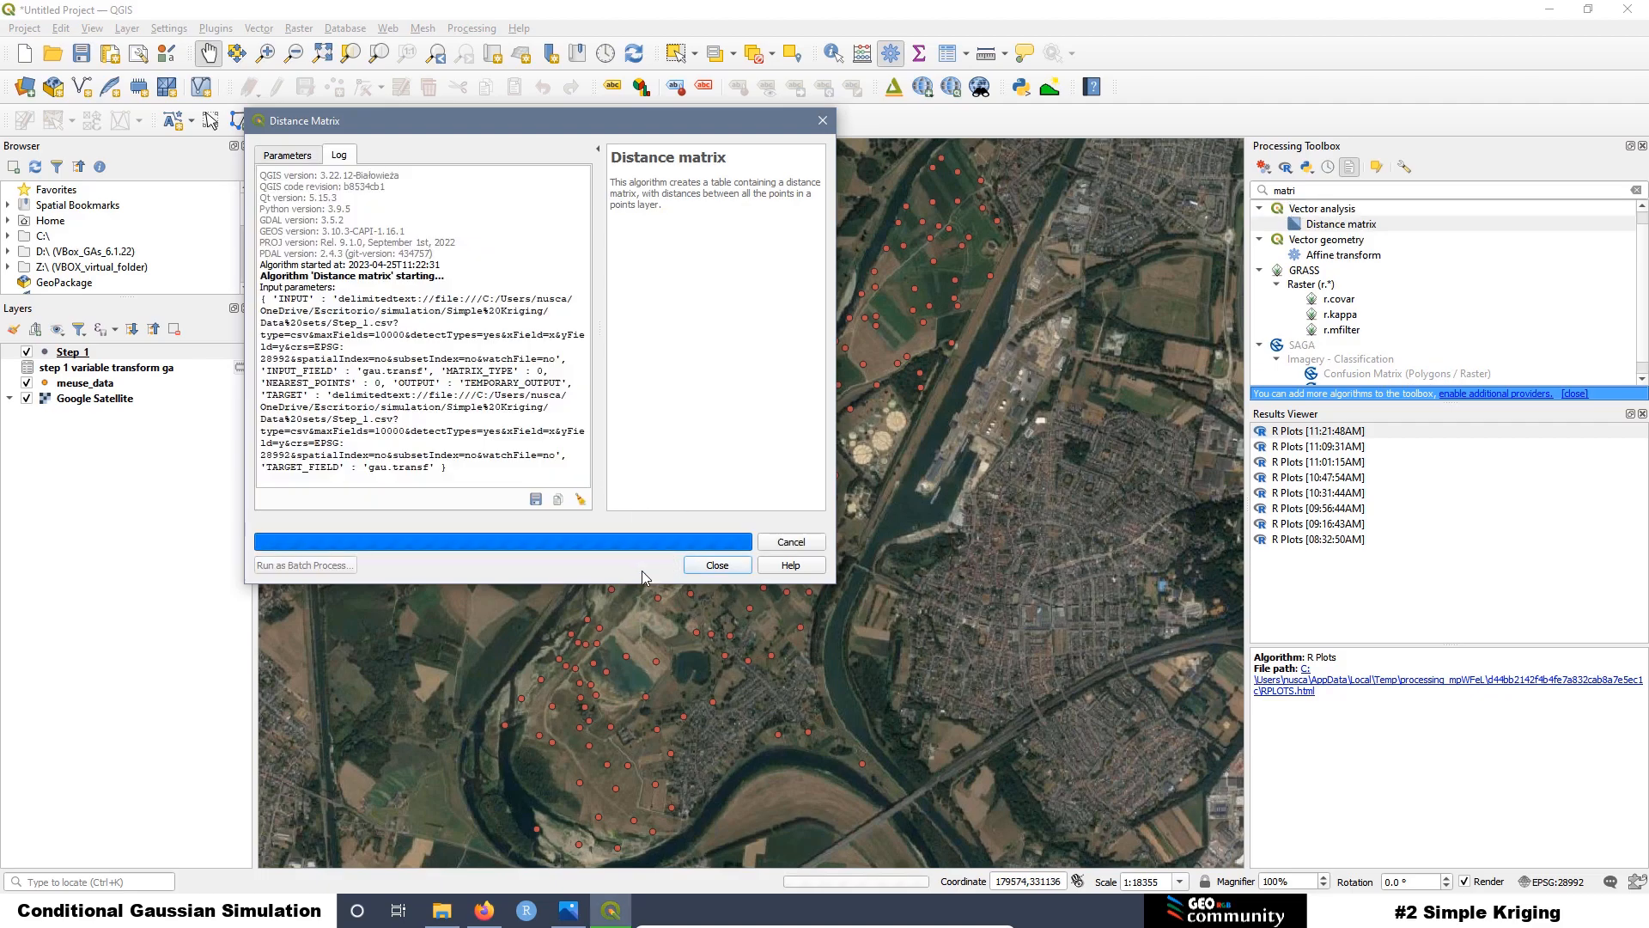
left_click(823, 120)
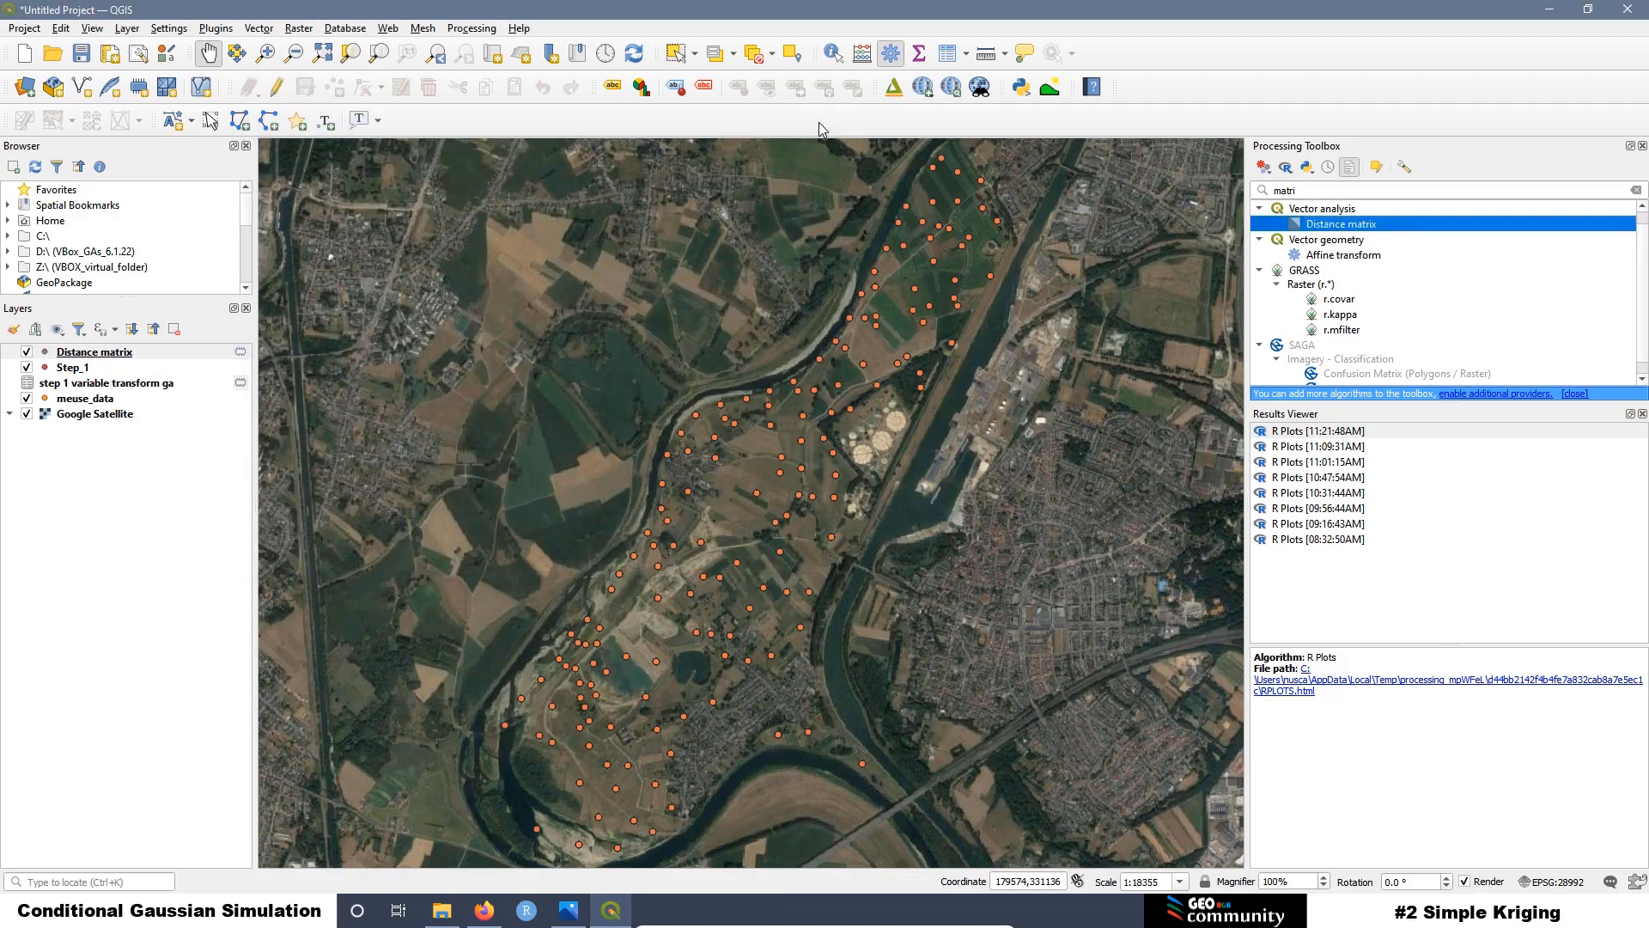
left_click(103, 353)
double_click(103, 355)
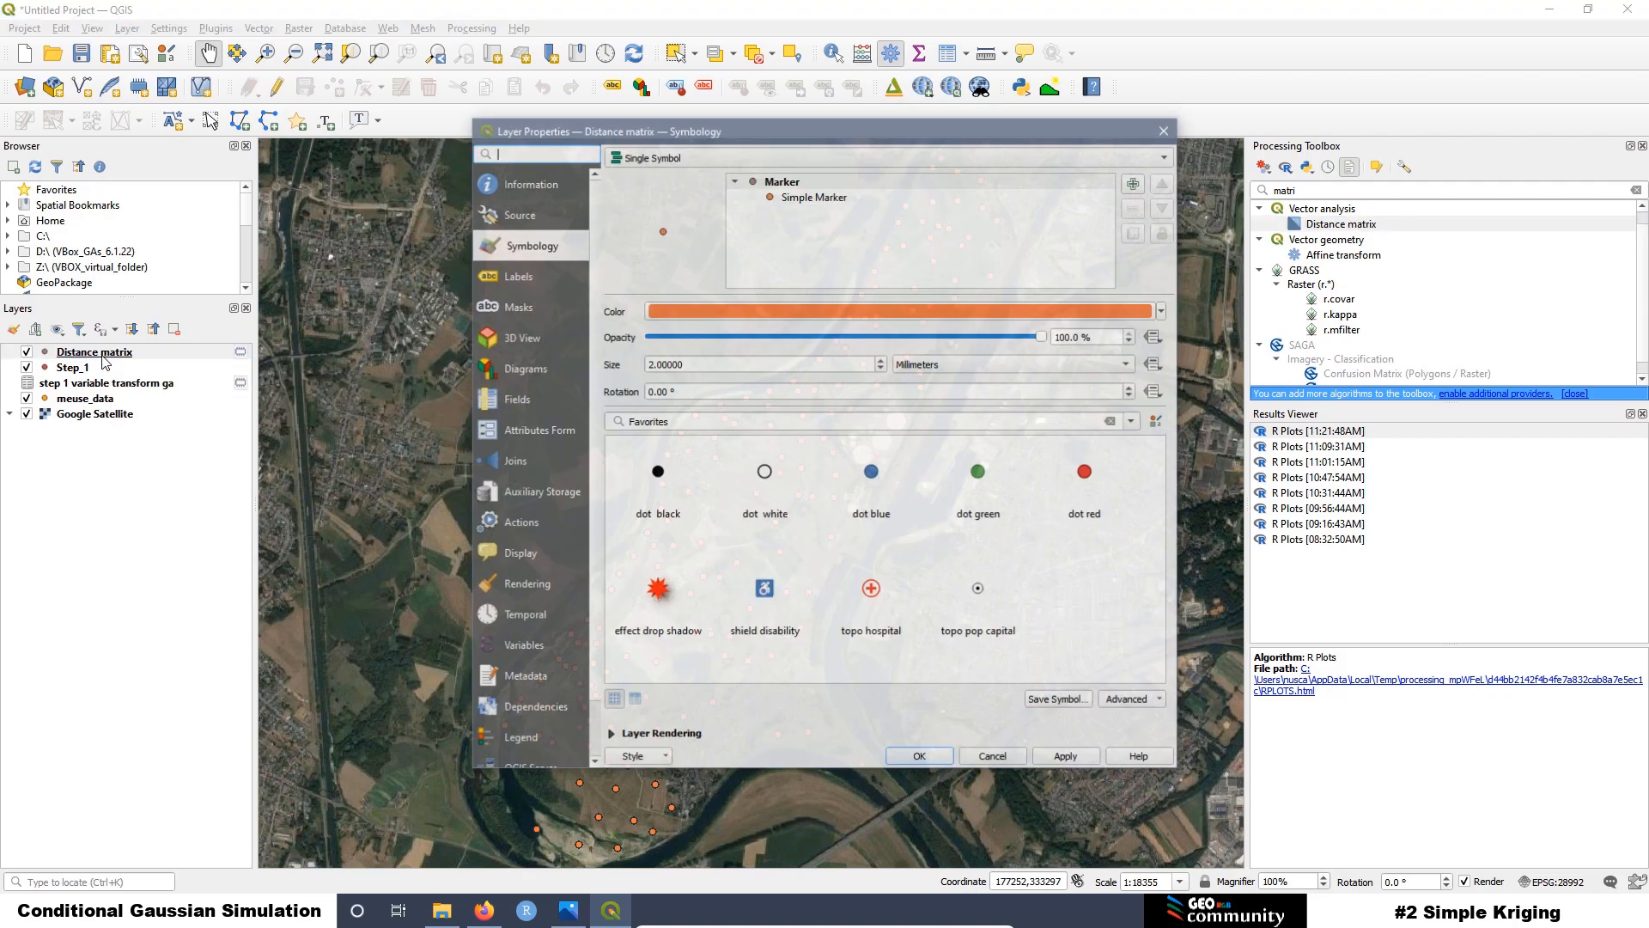
left_click(1166, 131)
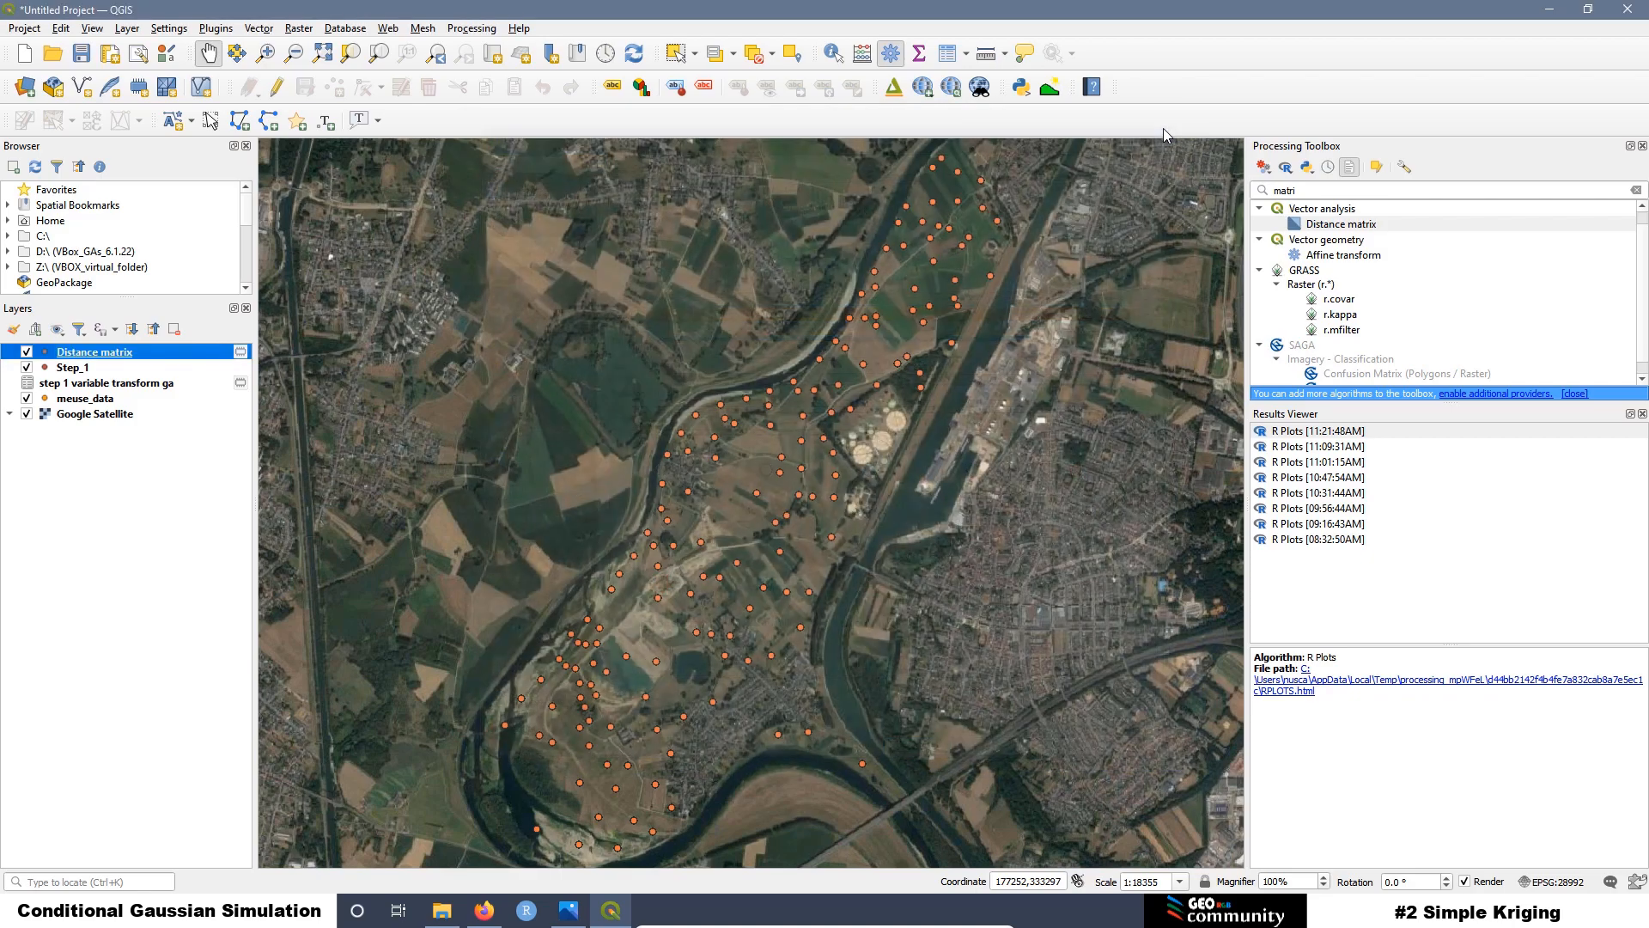
Step: Open the Distance matrix layer's attribute table and sort it by Distance in ascending order
right_click(66, 352)
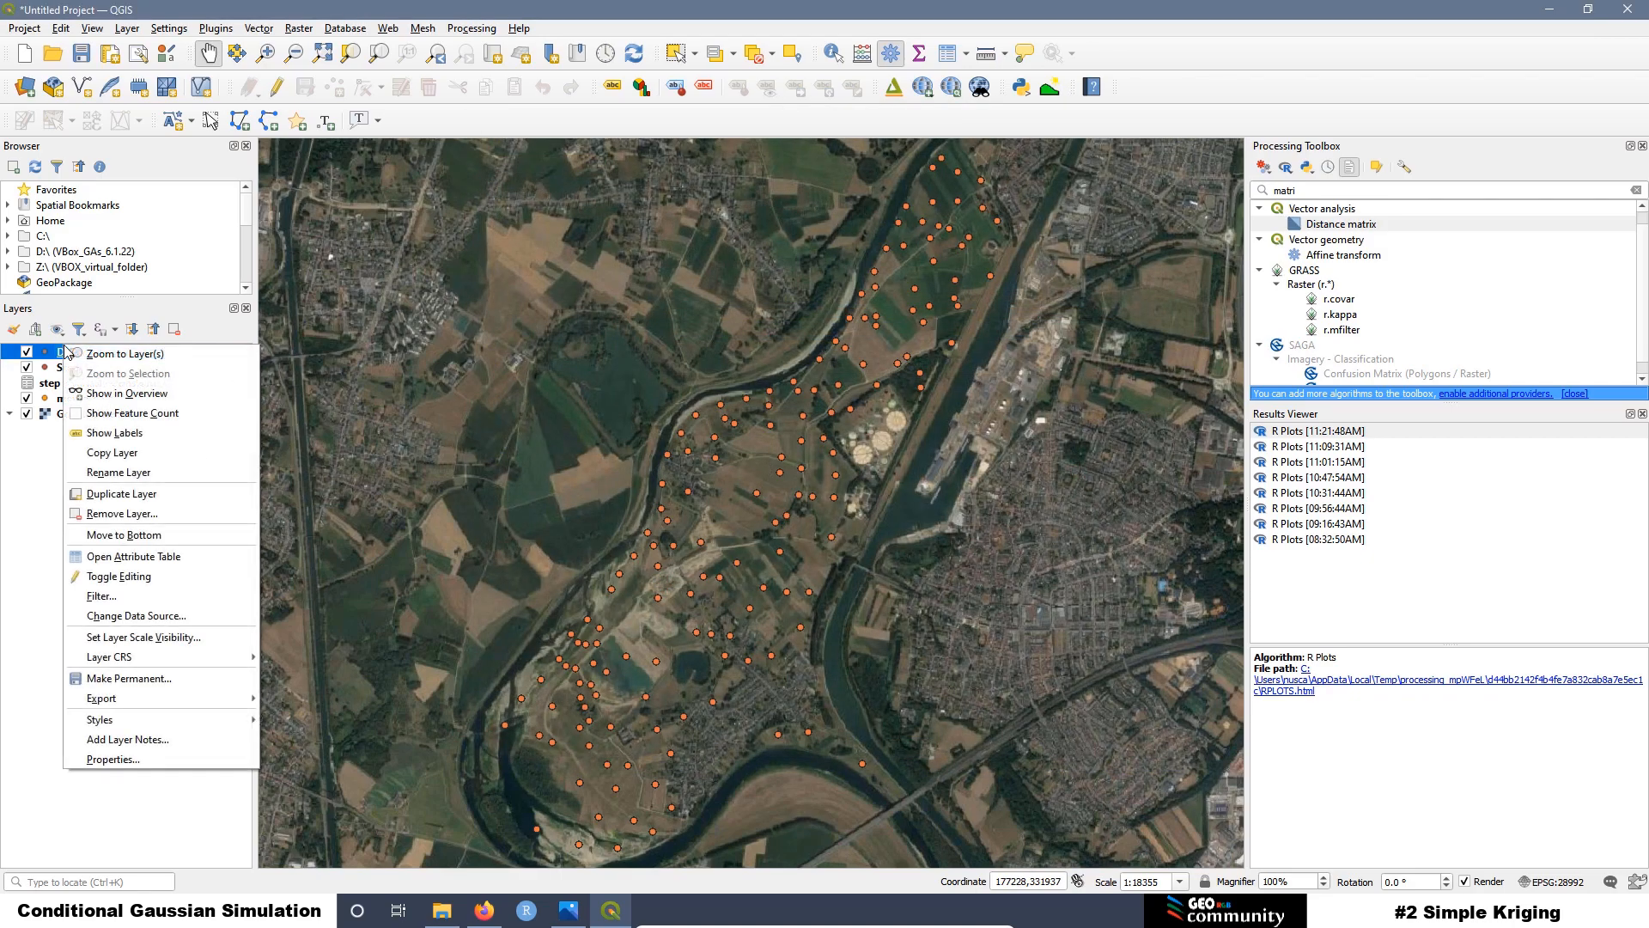
left_click(136, 558)
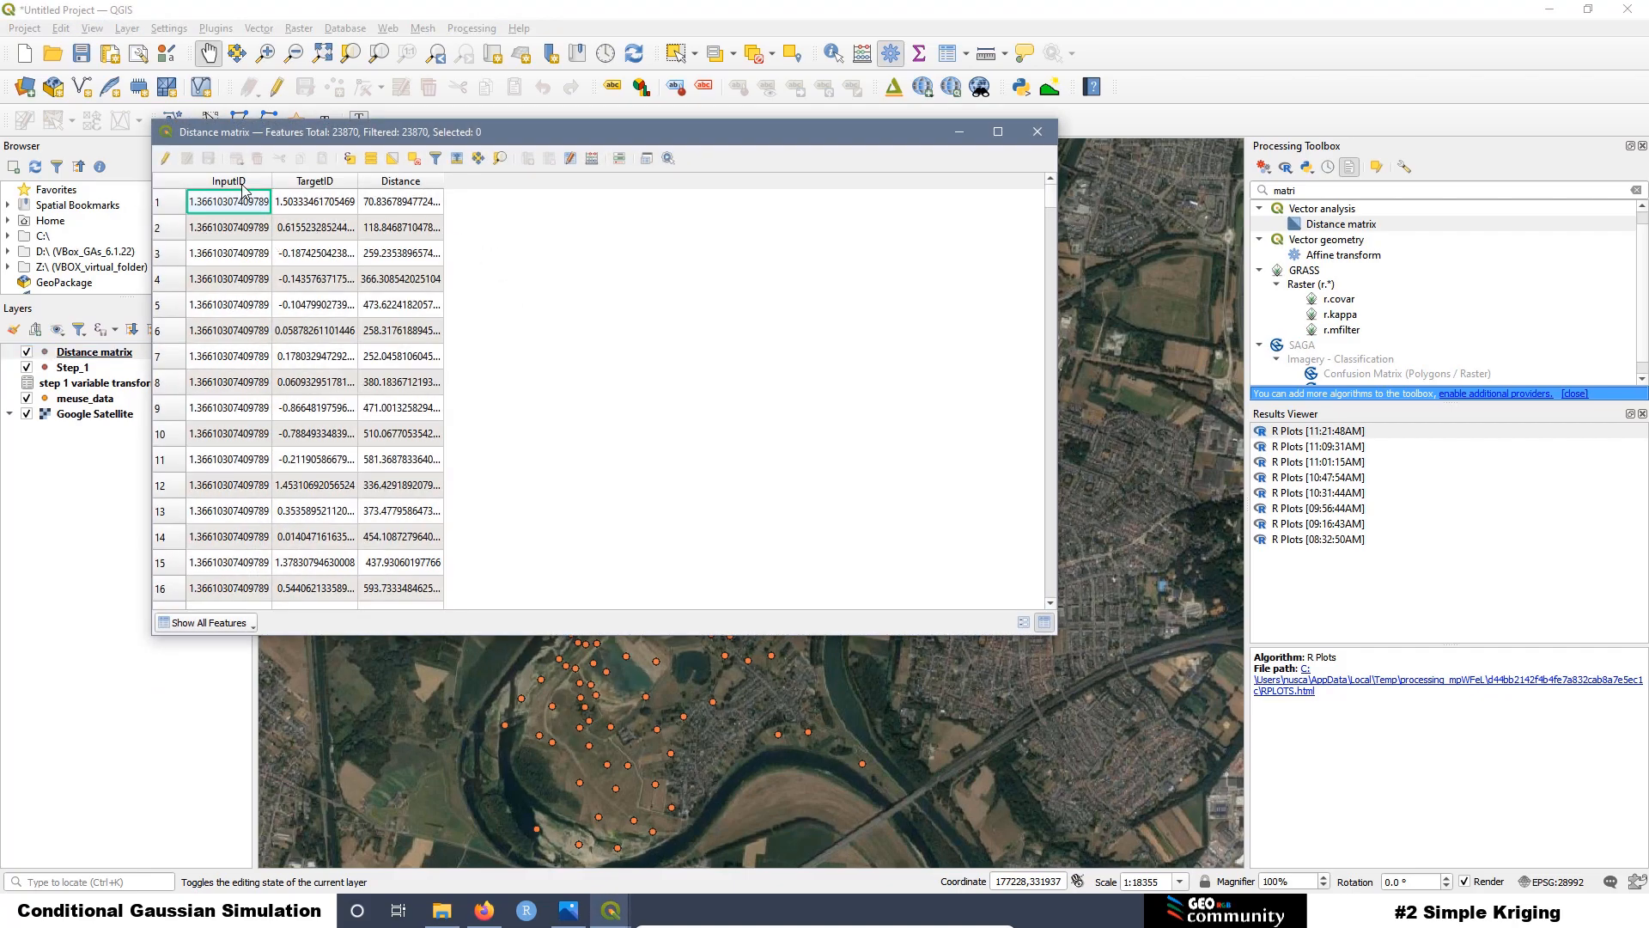
left_click(415, 190)
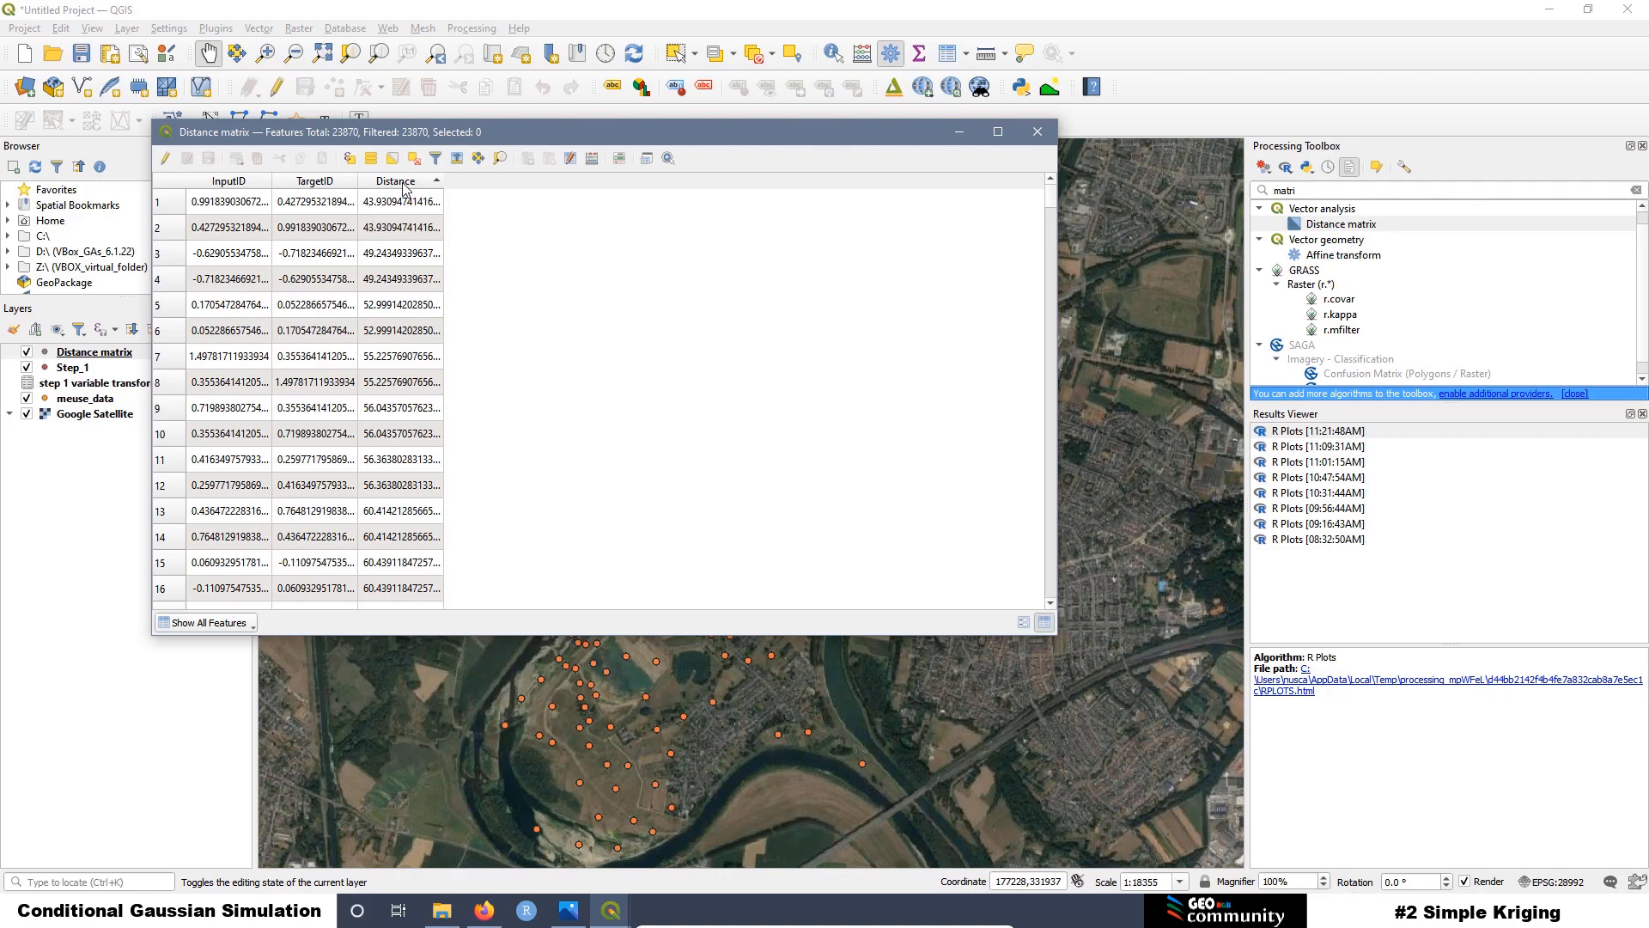
Step: Sort the Distance matrix table by Distance in descending order, restore ascending order, and close the table
left_click(404, 182)
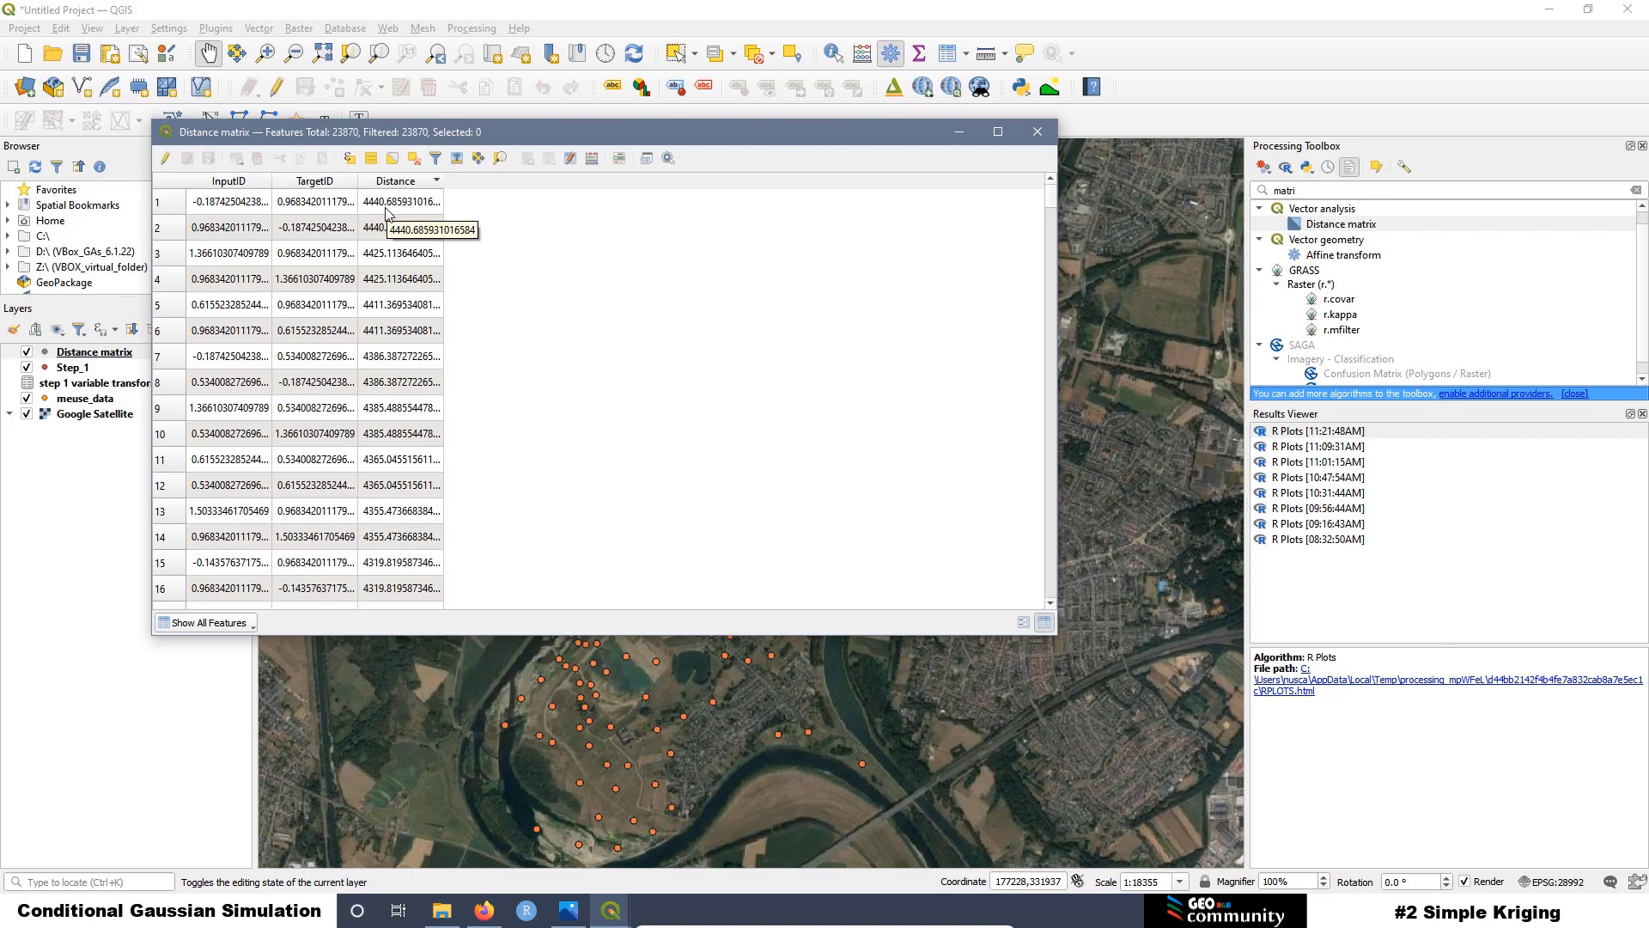
left_click(402, 182)
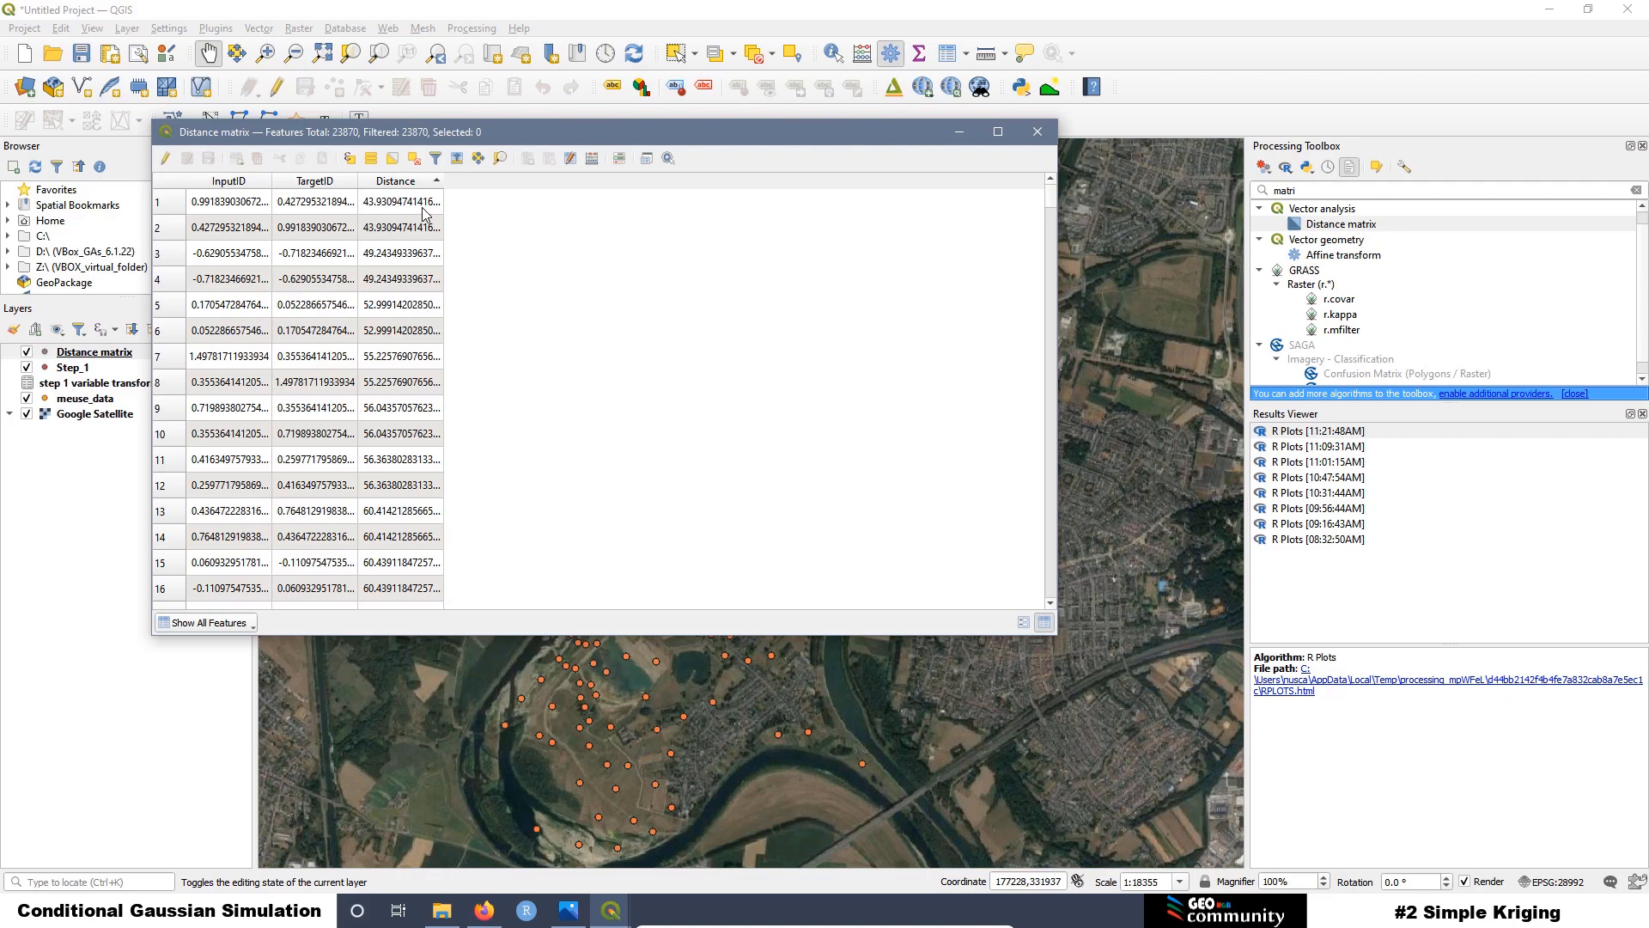
left_click(1037, 131)
Step: Remove the Distance matrix layer from the project
right_click(135, 354)
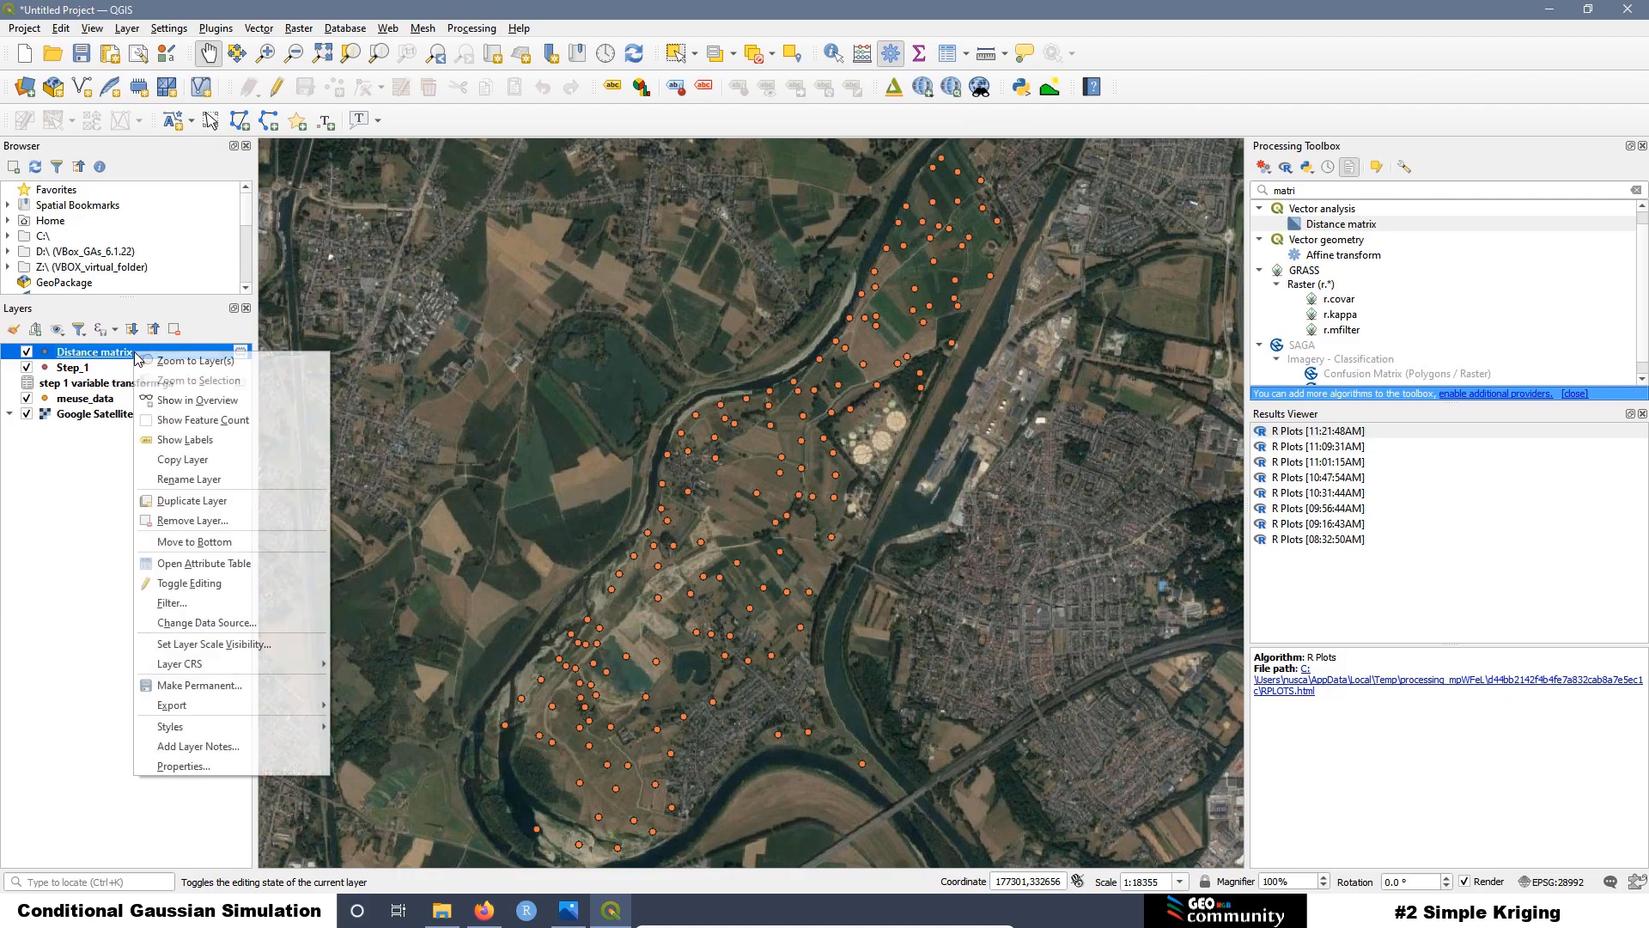
left_click(224, 520)
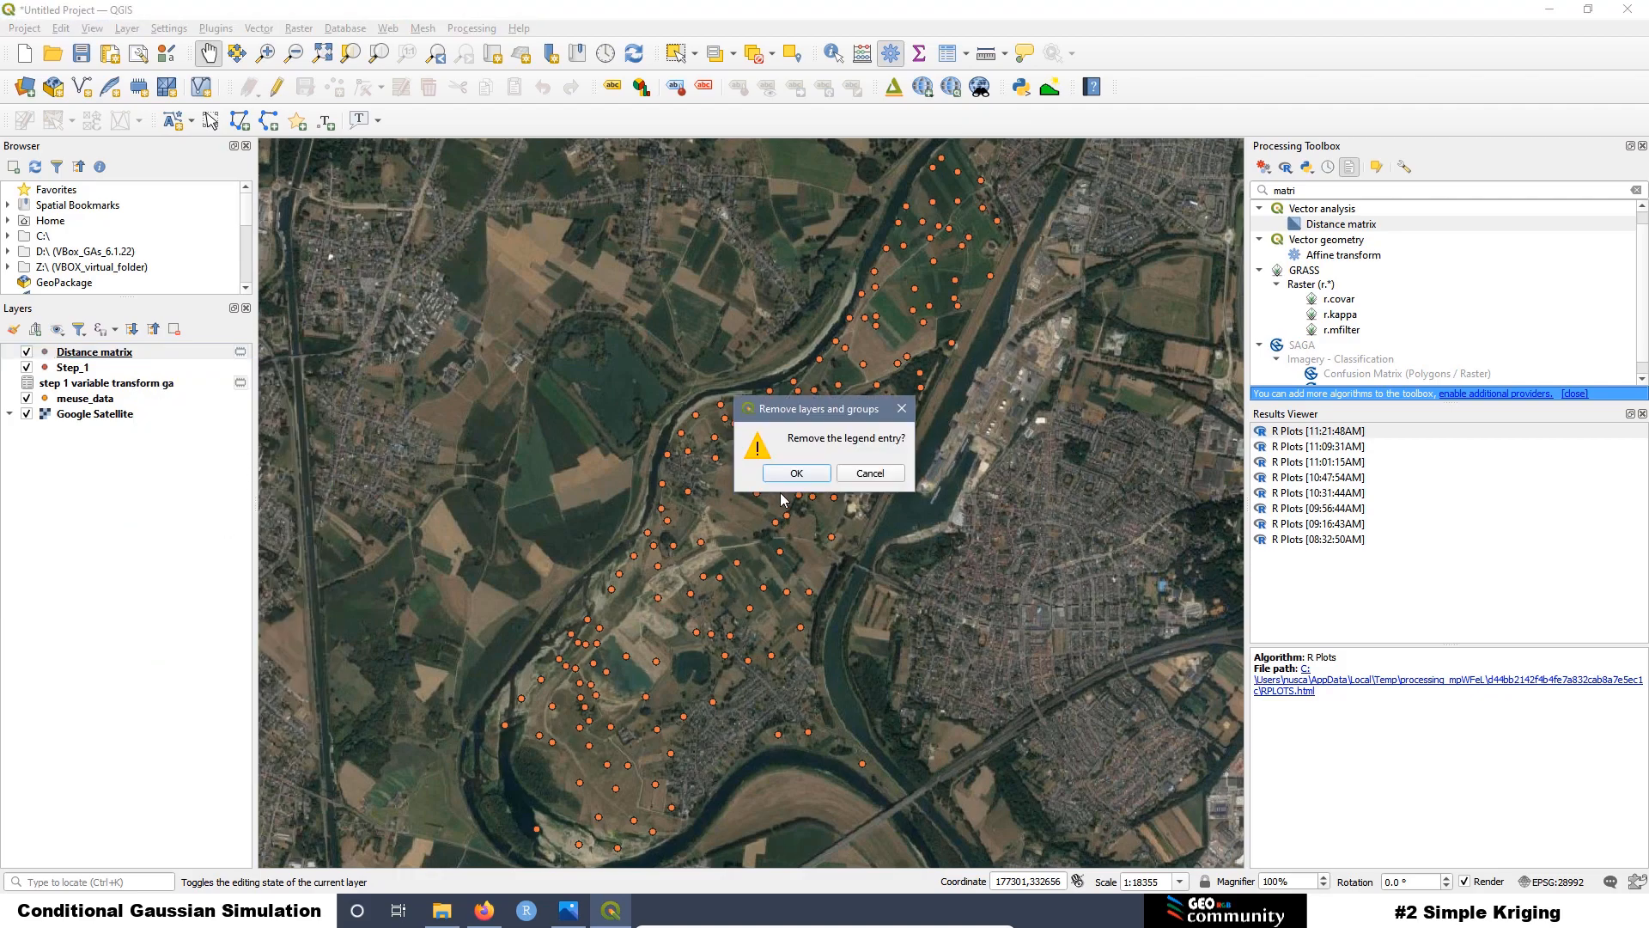
left_click(794, 474)
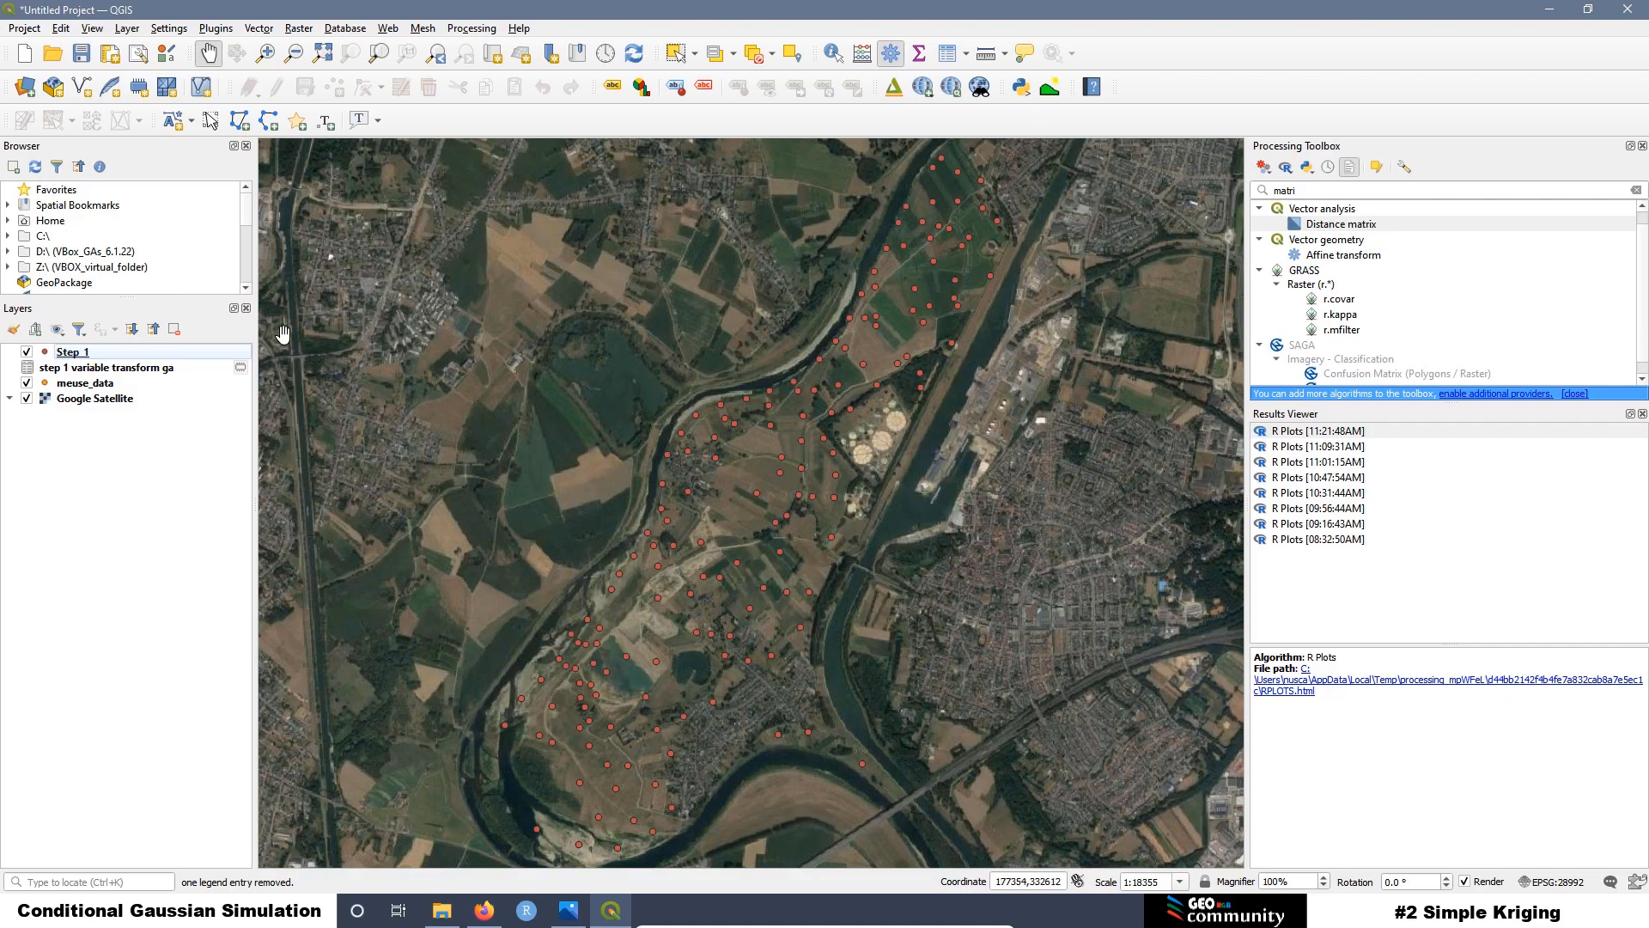
Step: Add Perimeter.shp from the Simple Kriging project's Shapefiles folder as a vector layer
left_click(24, 89)
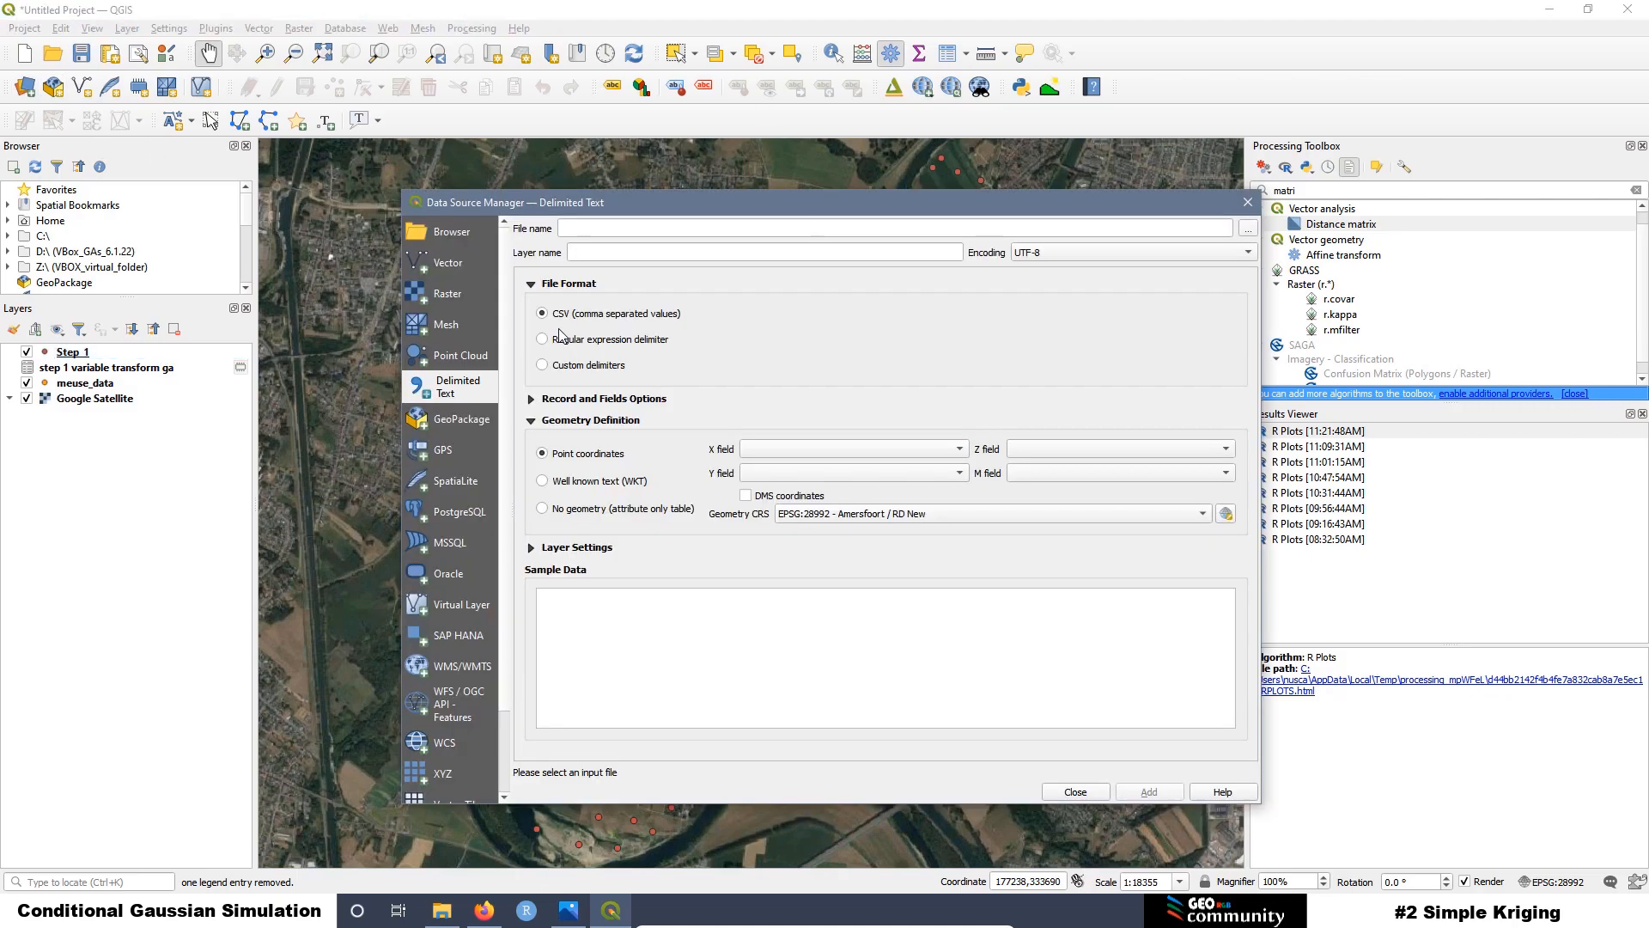
left_click(439, 268)
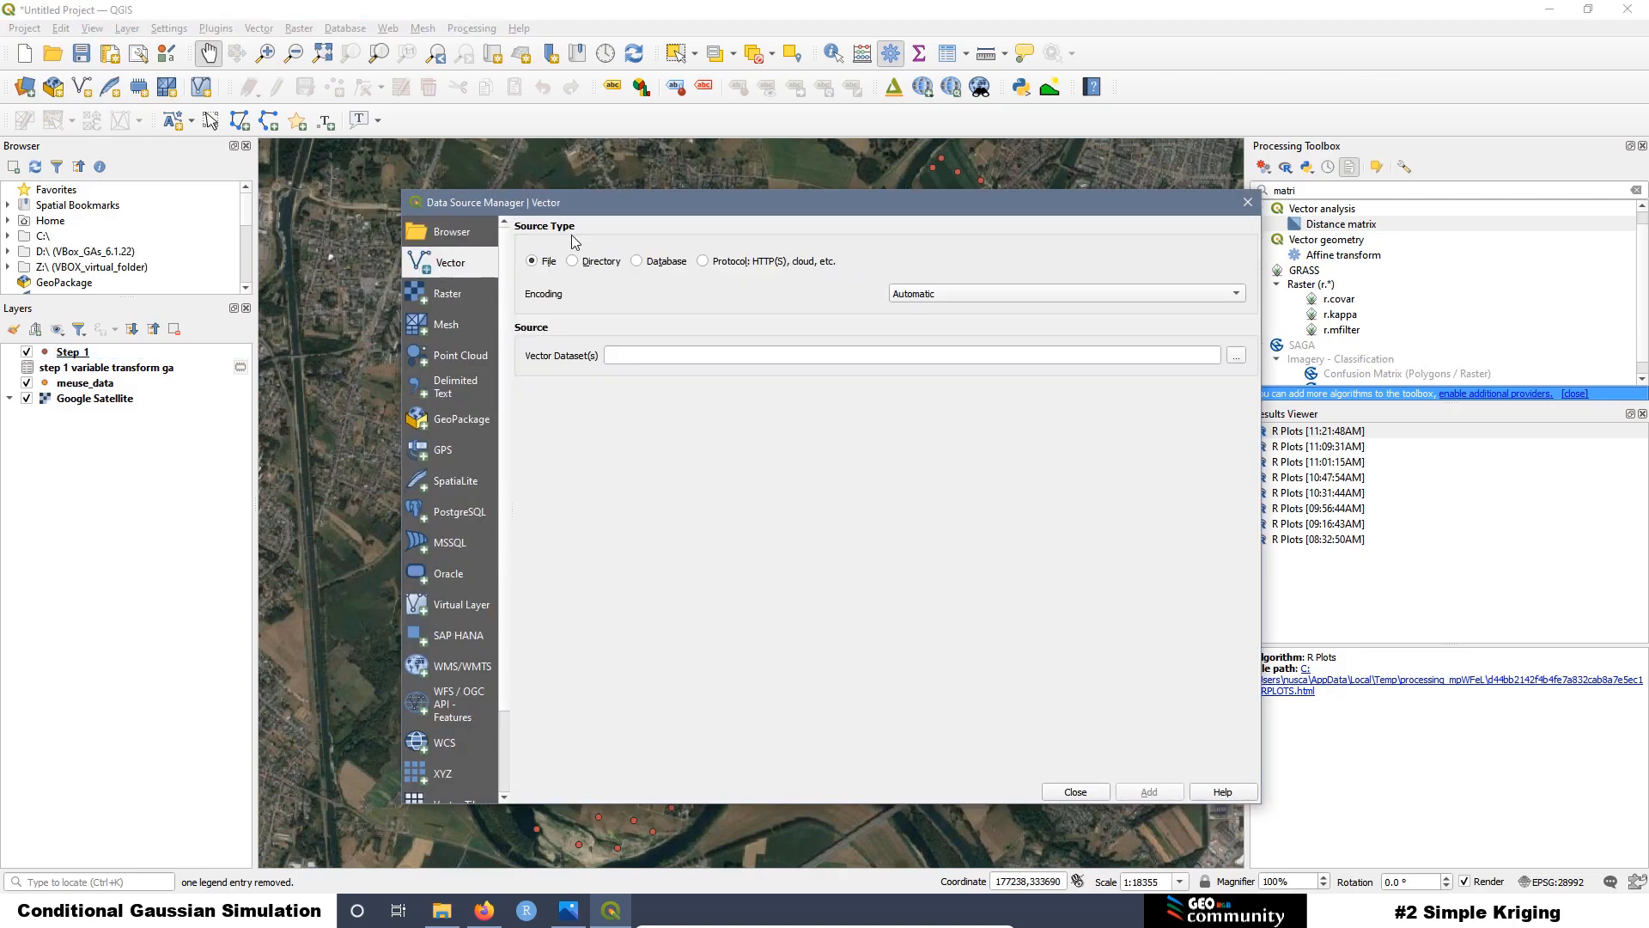
left_click(1235, 356)
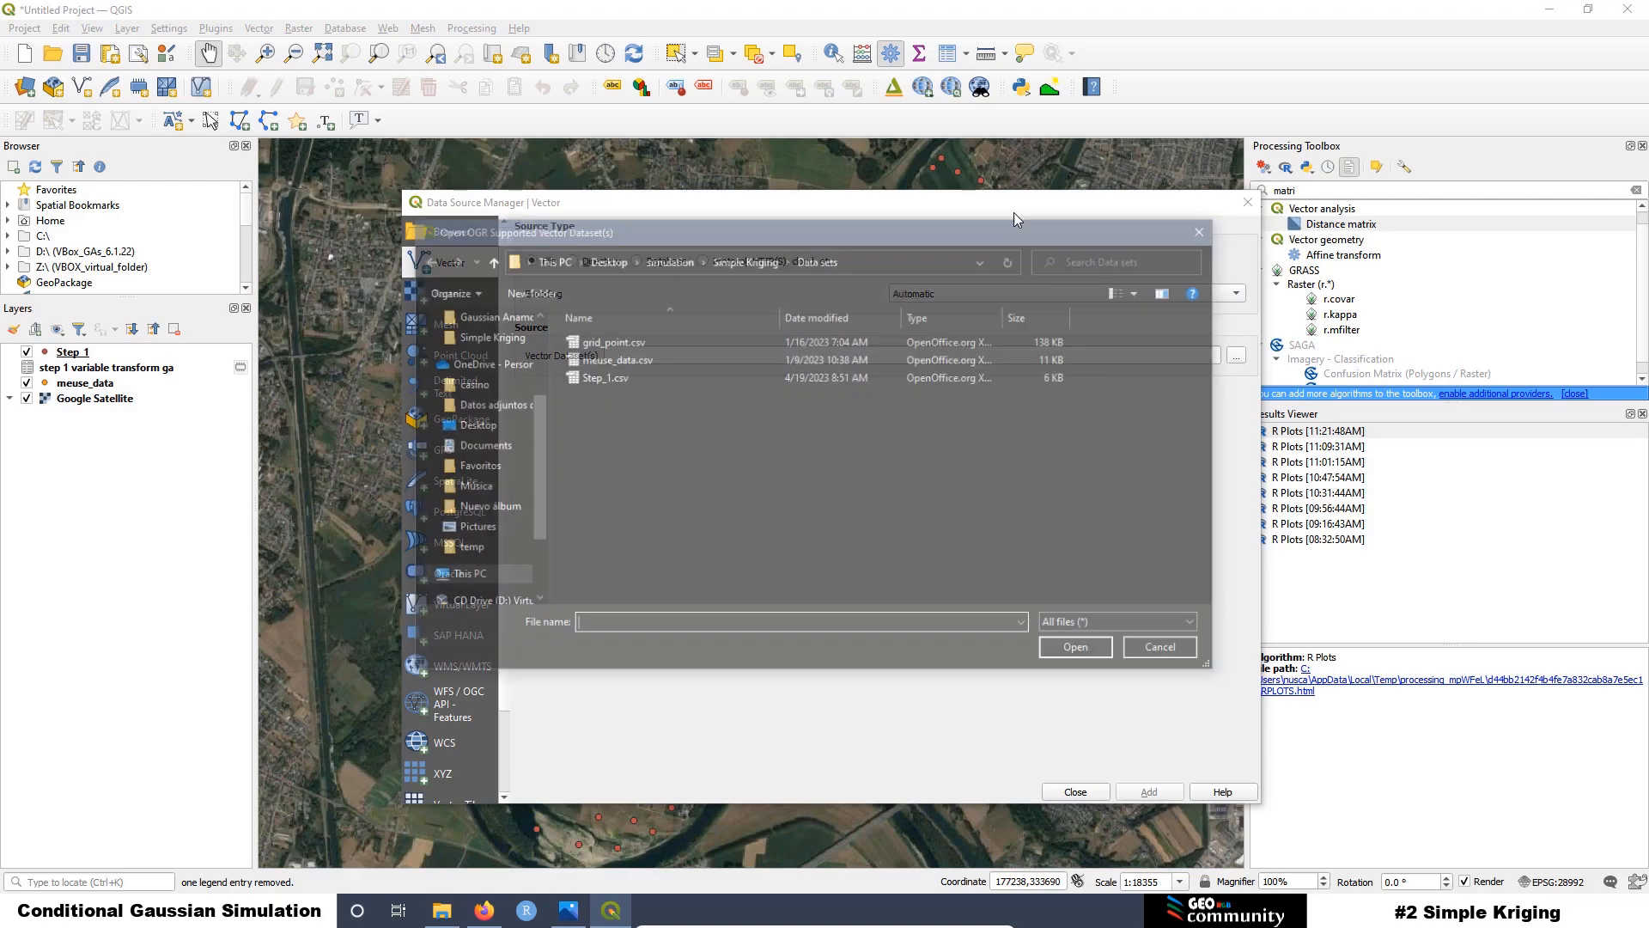
left_click(752, 259)
double_click(790, 367)
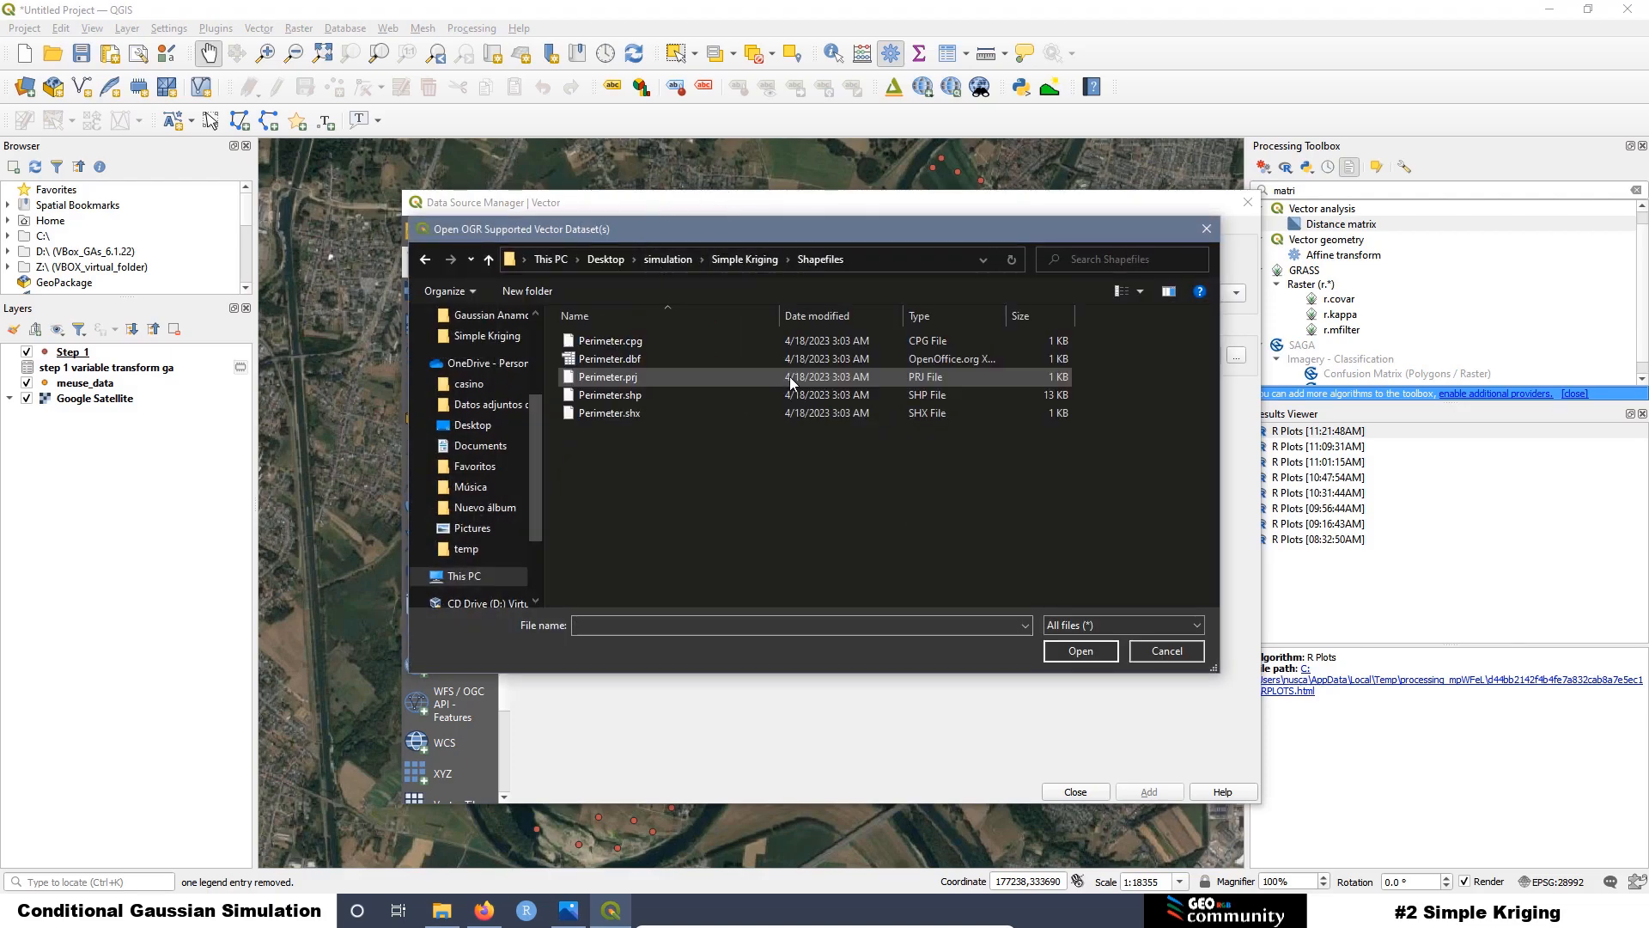
left_click(610, 397)
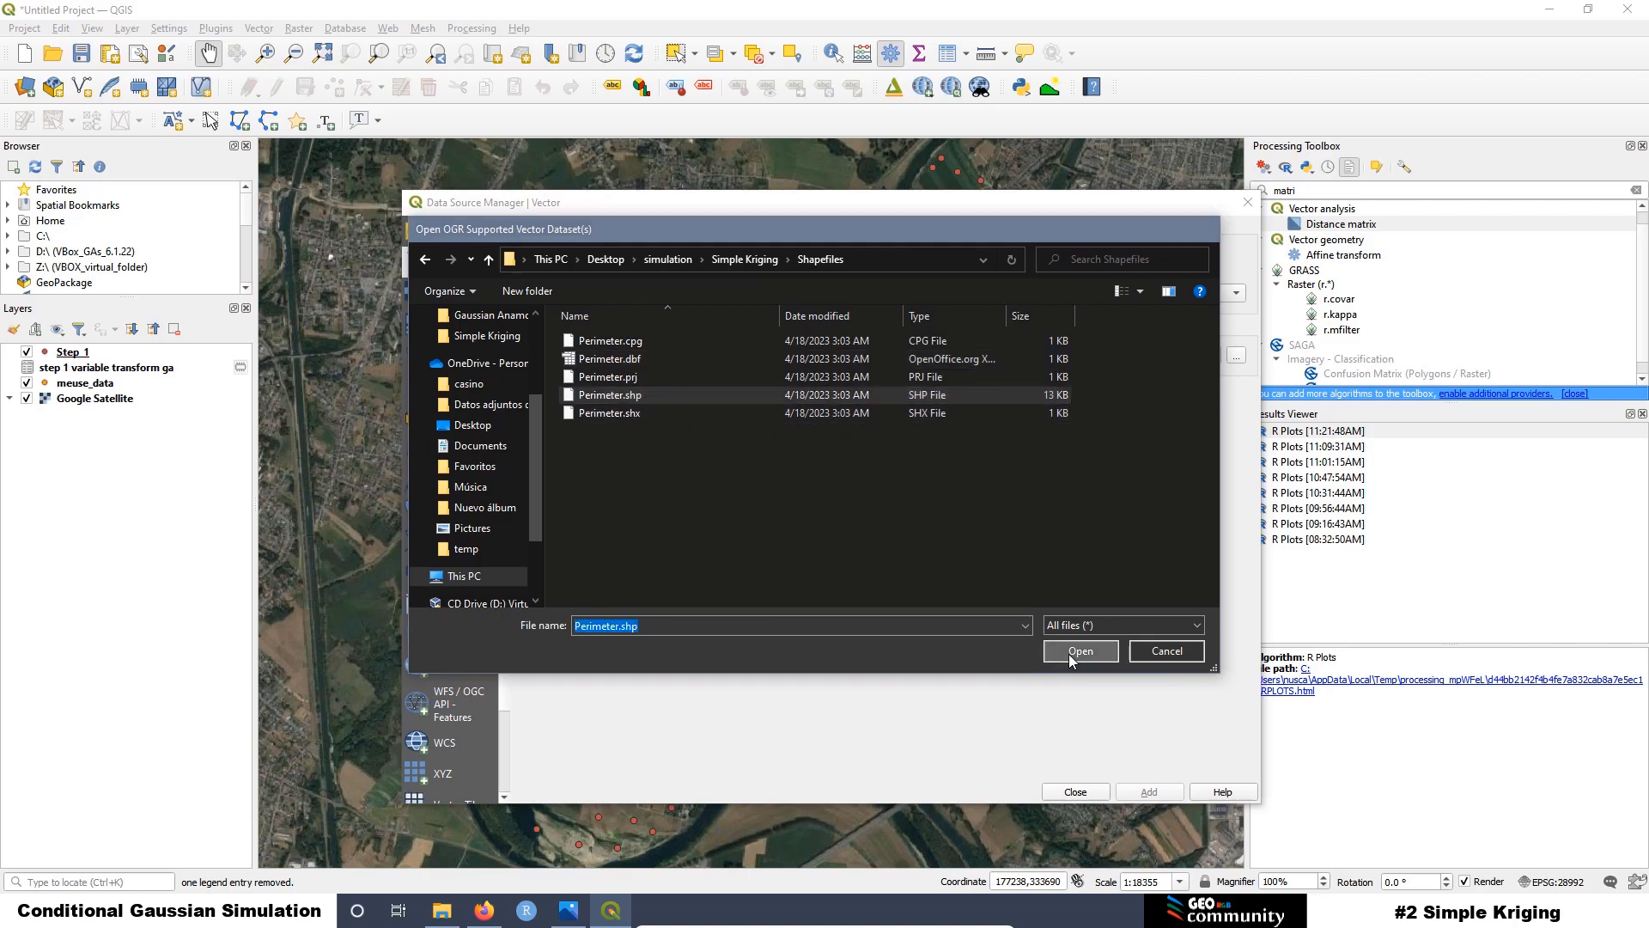
left_click(1069, 653)
left_click(1158, 797)
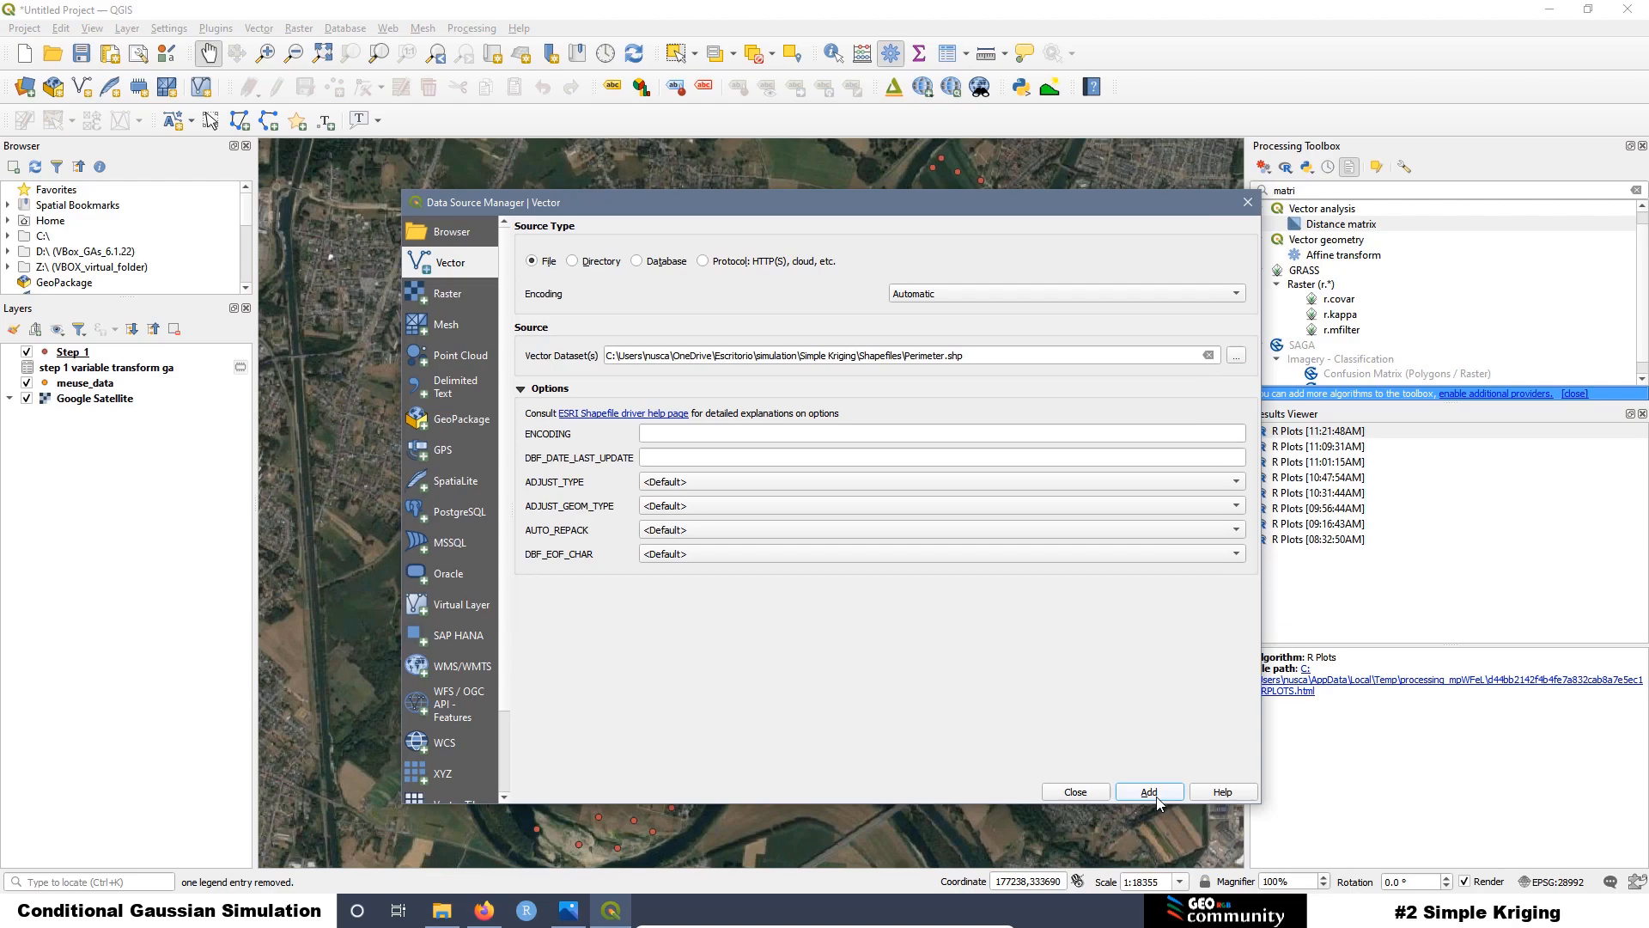
left_click(1076, 791)
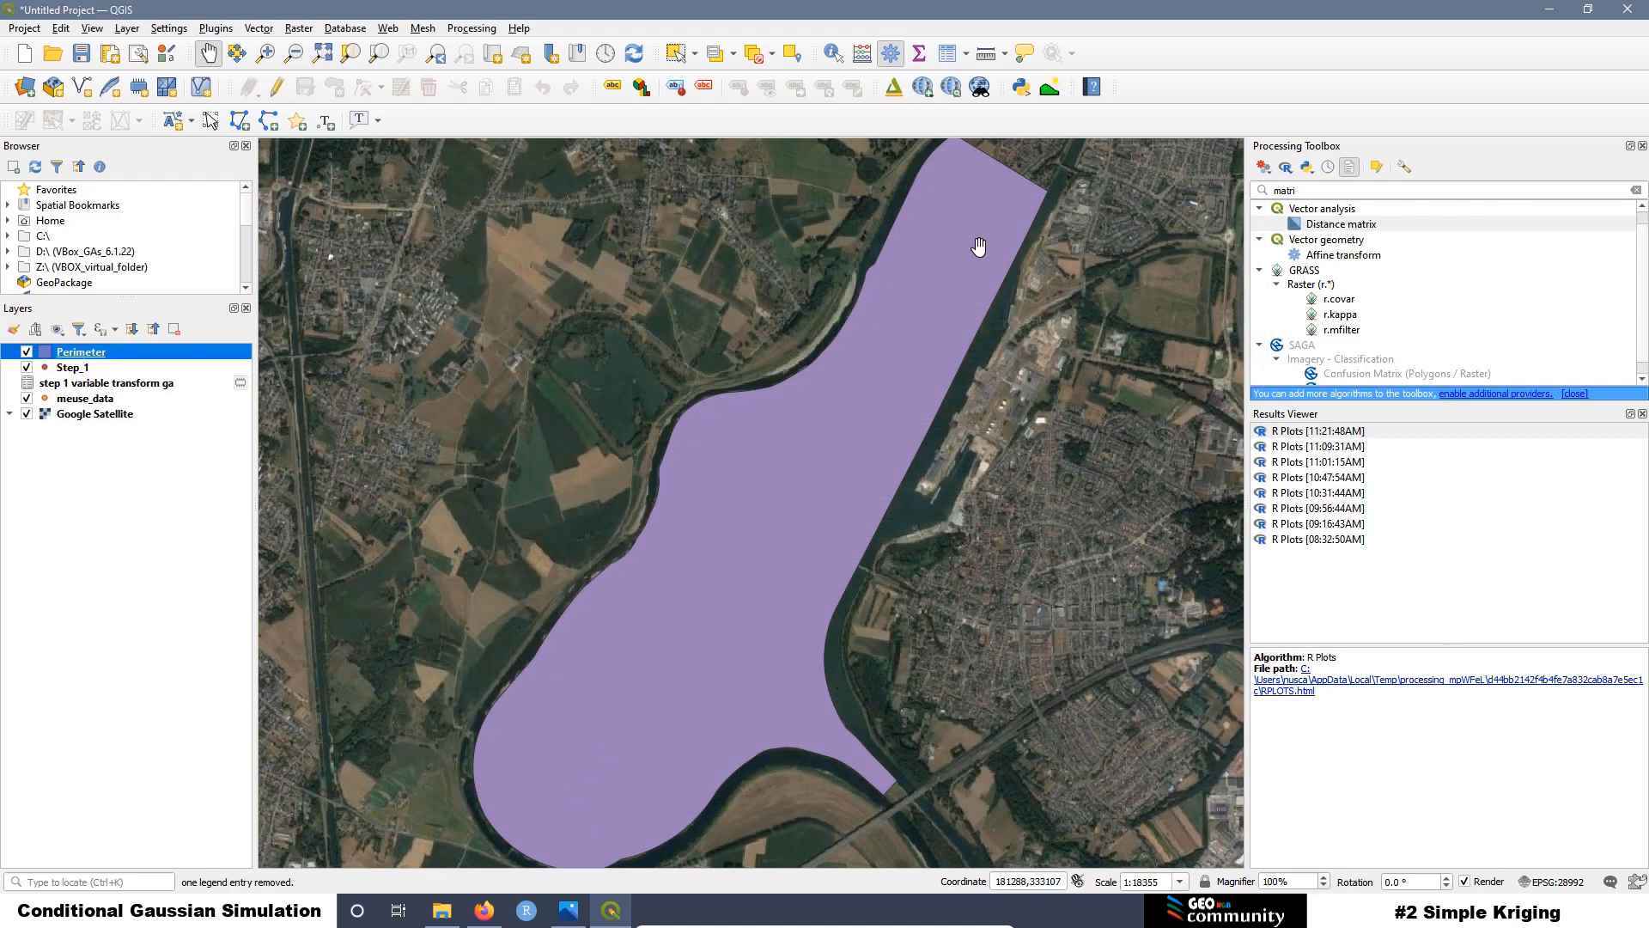
left_click(125, 33)
mouse_move(150, 67)
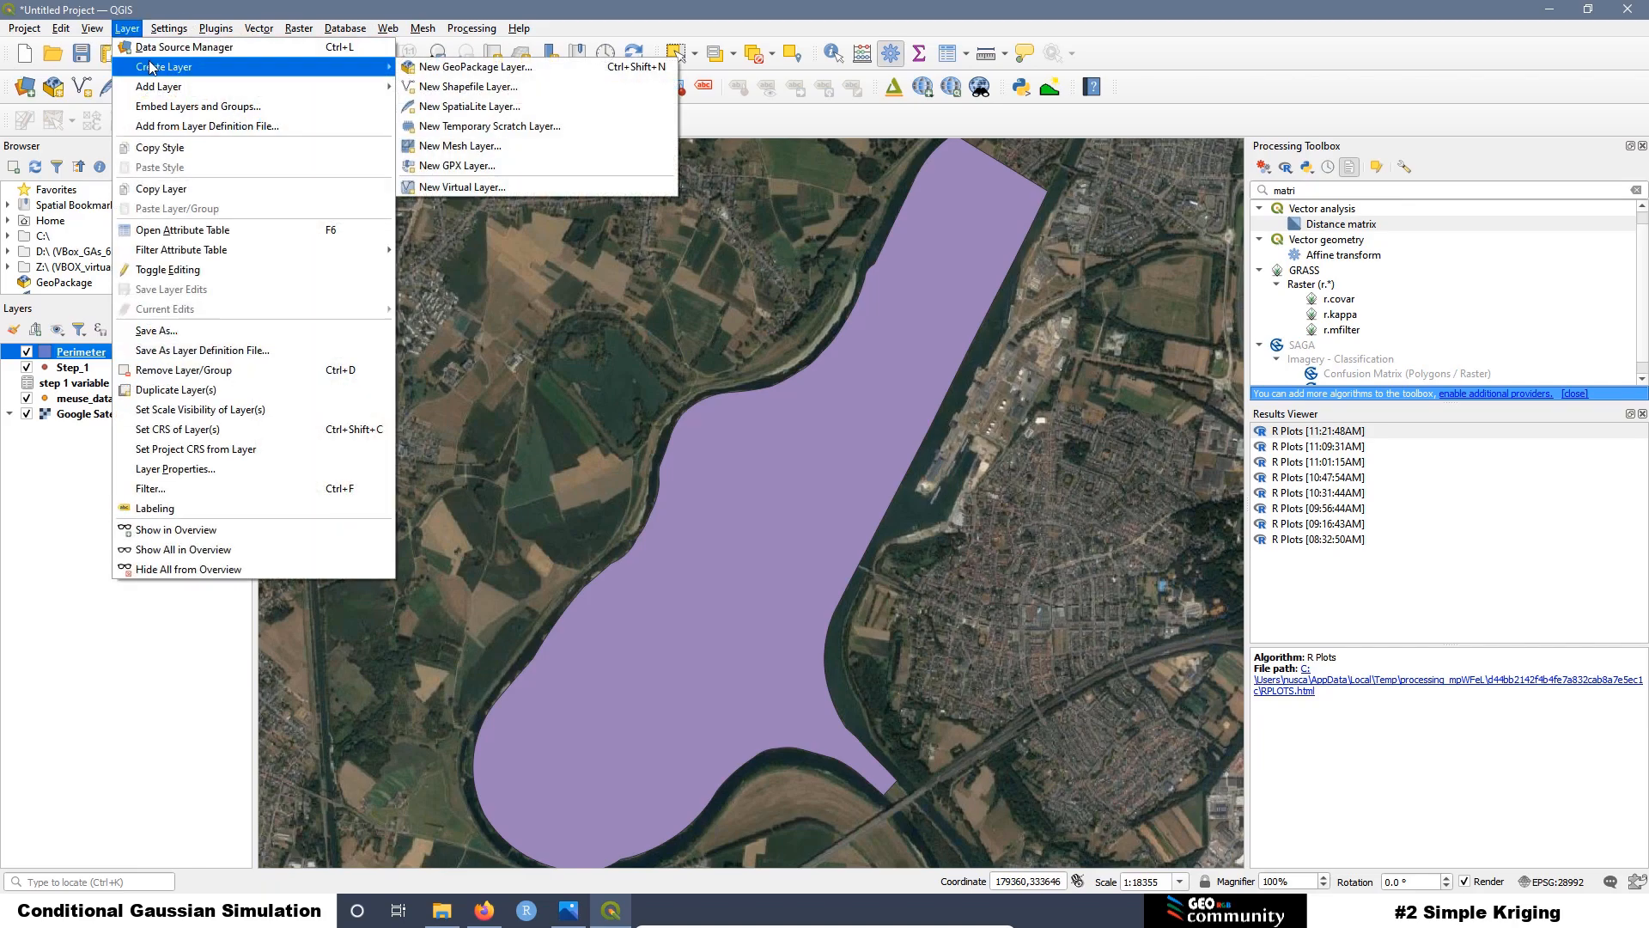
left_click(483, 88)
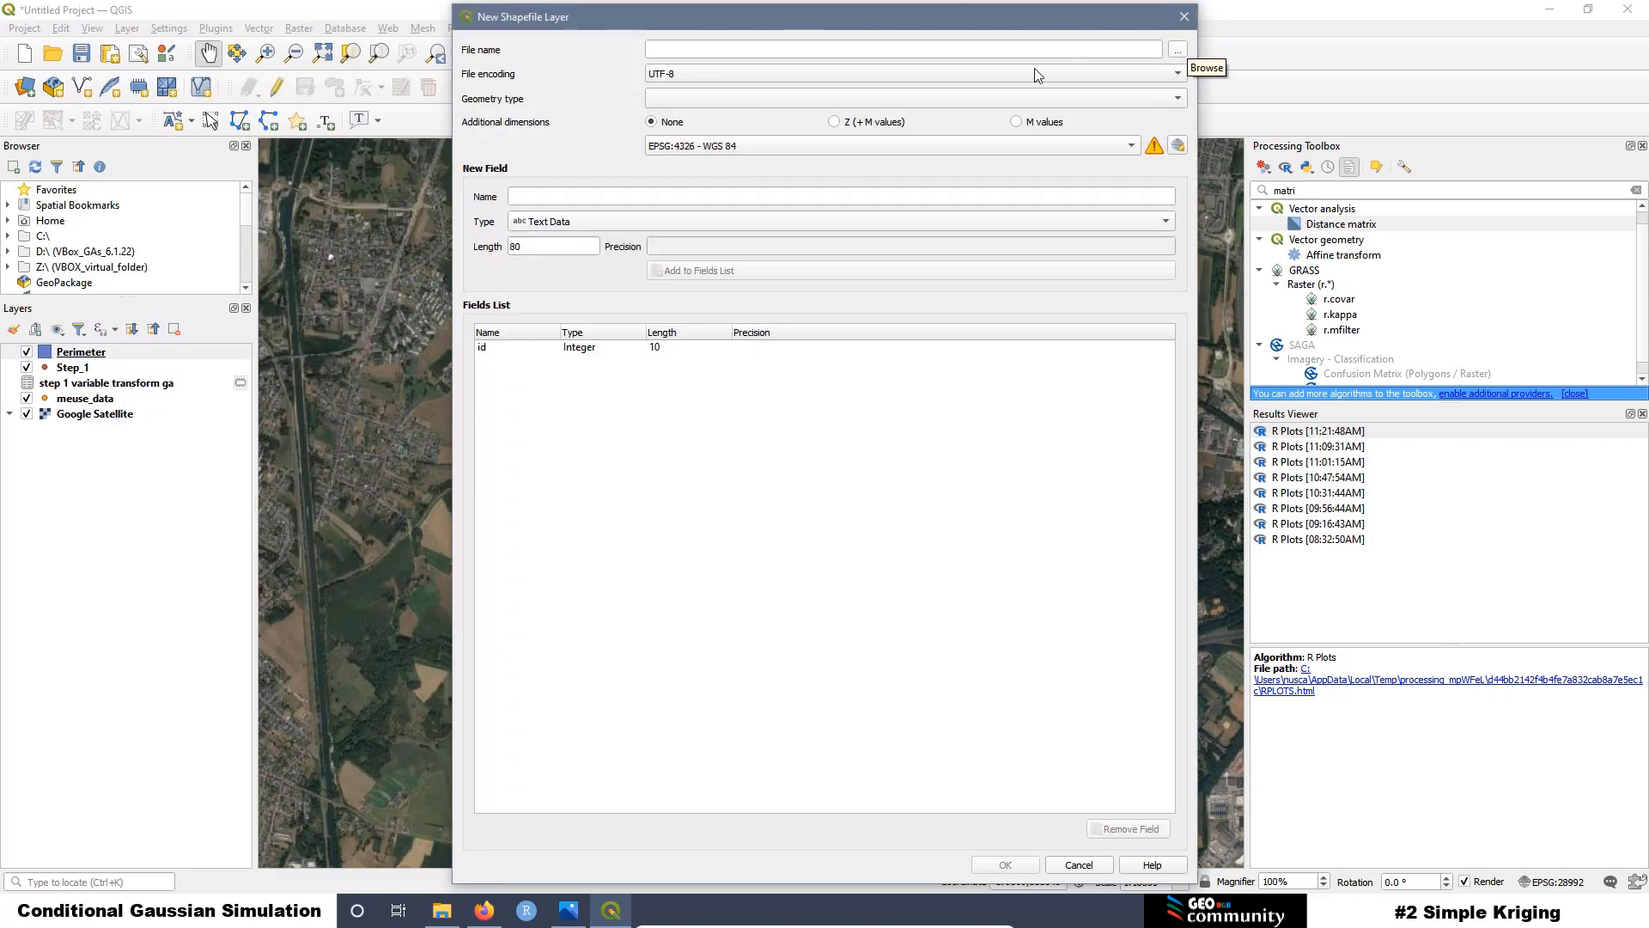
left_click(673, 100)
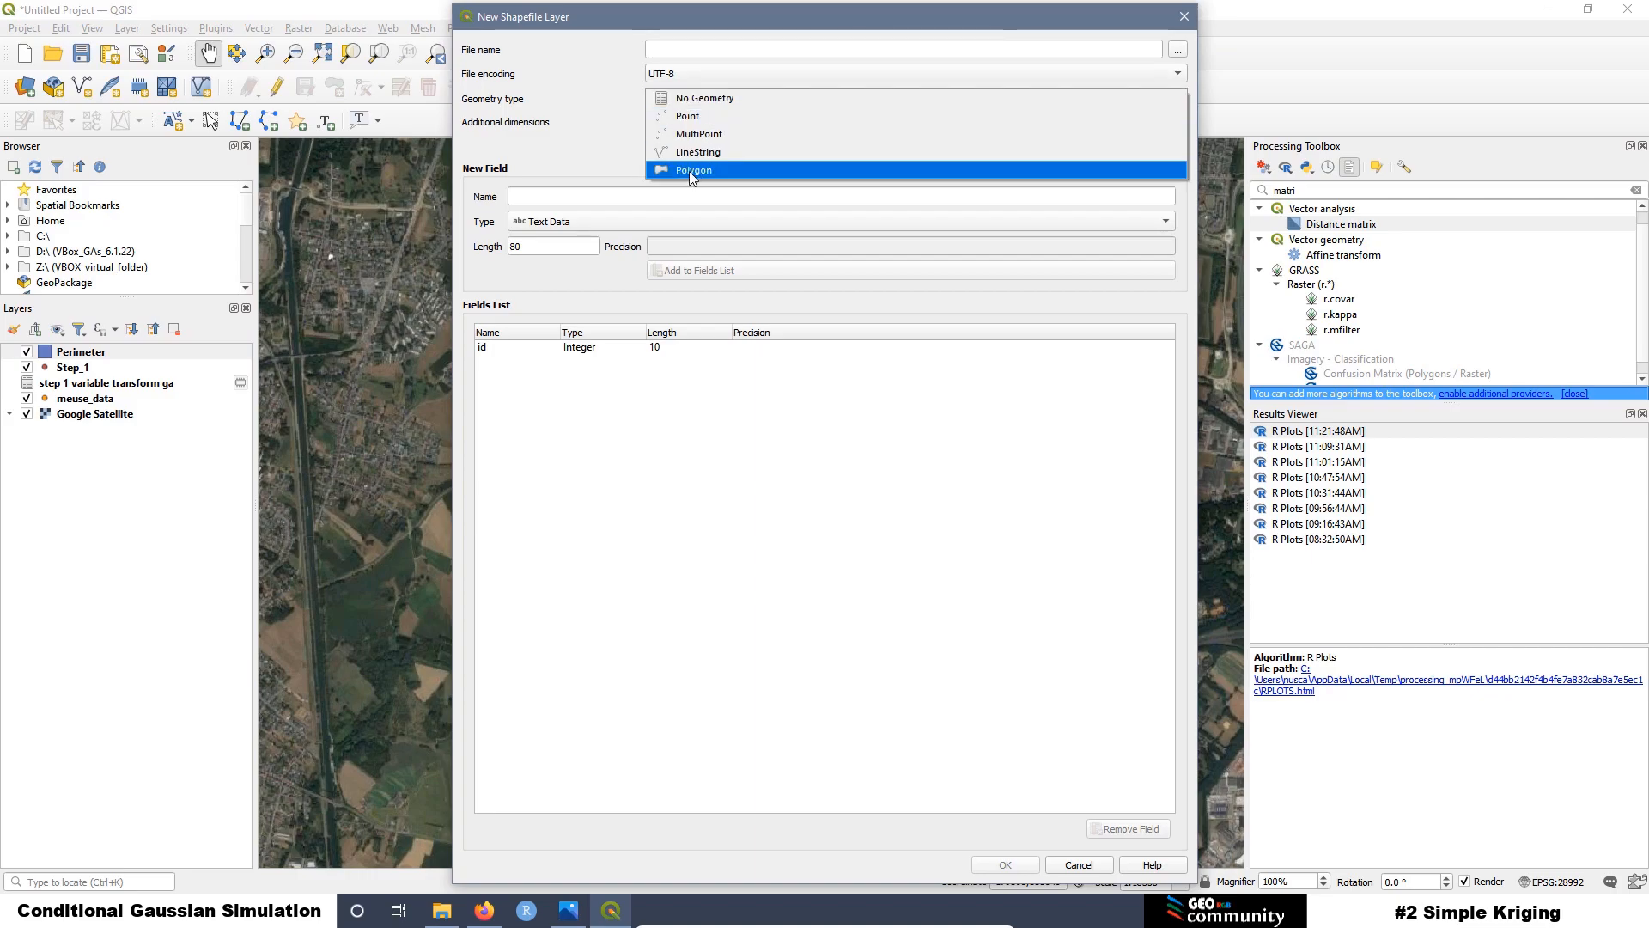
left_click(797, 553)
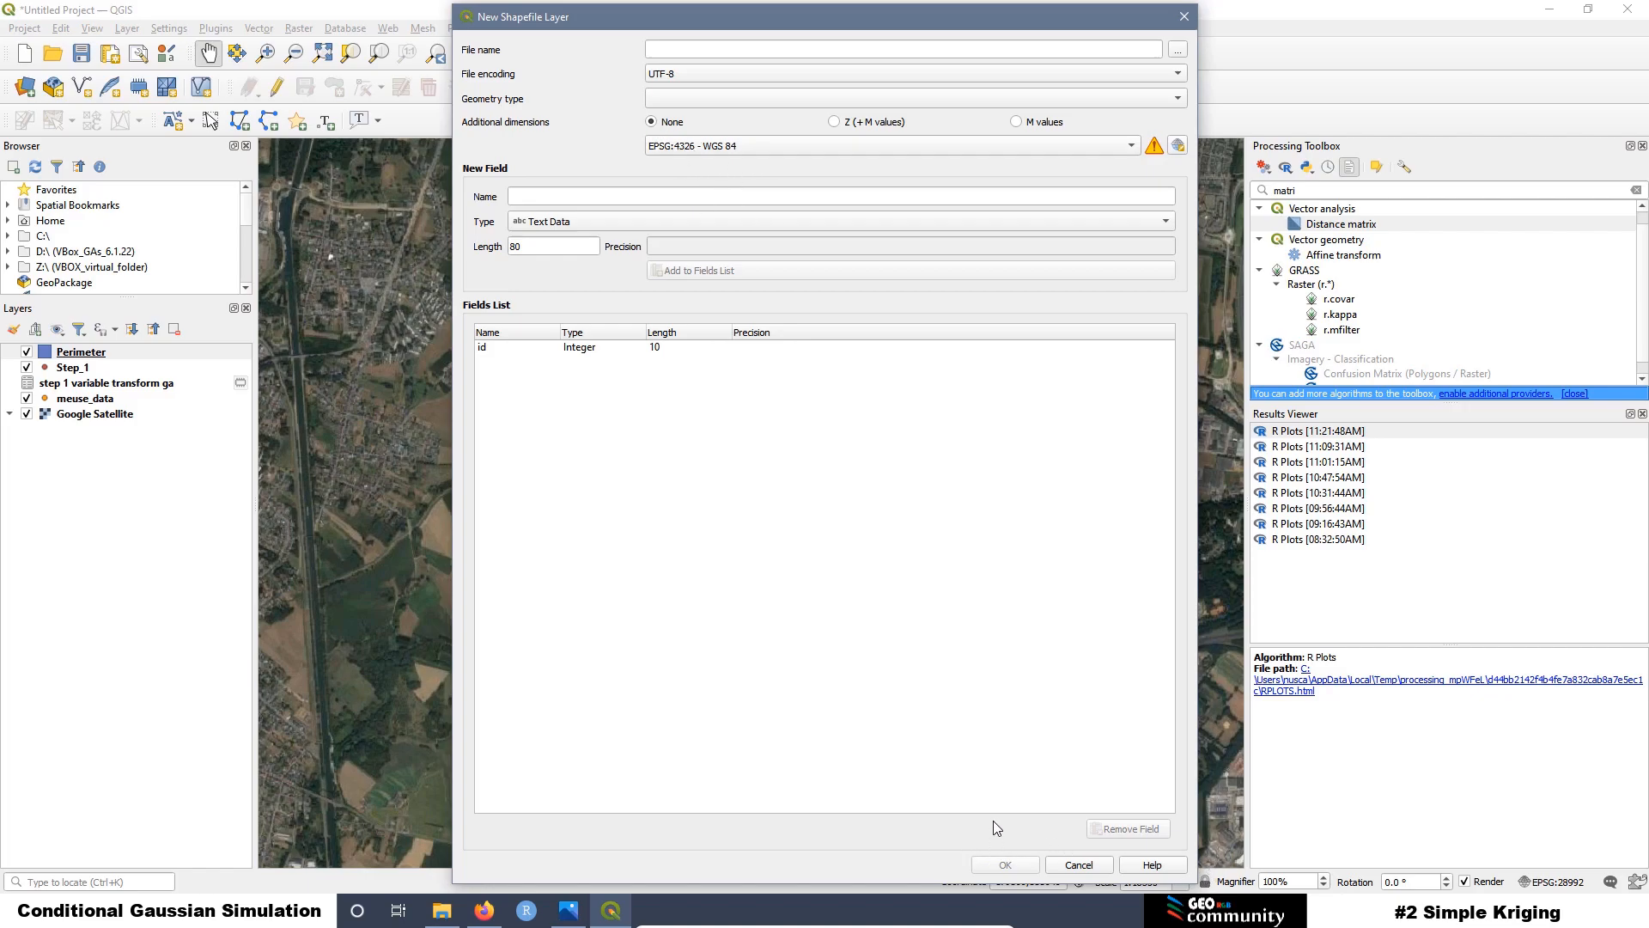
left_click(1183, 17)
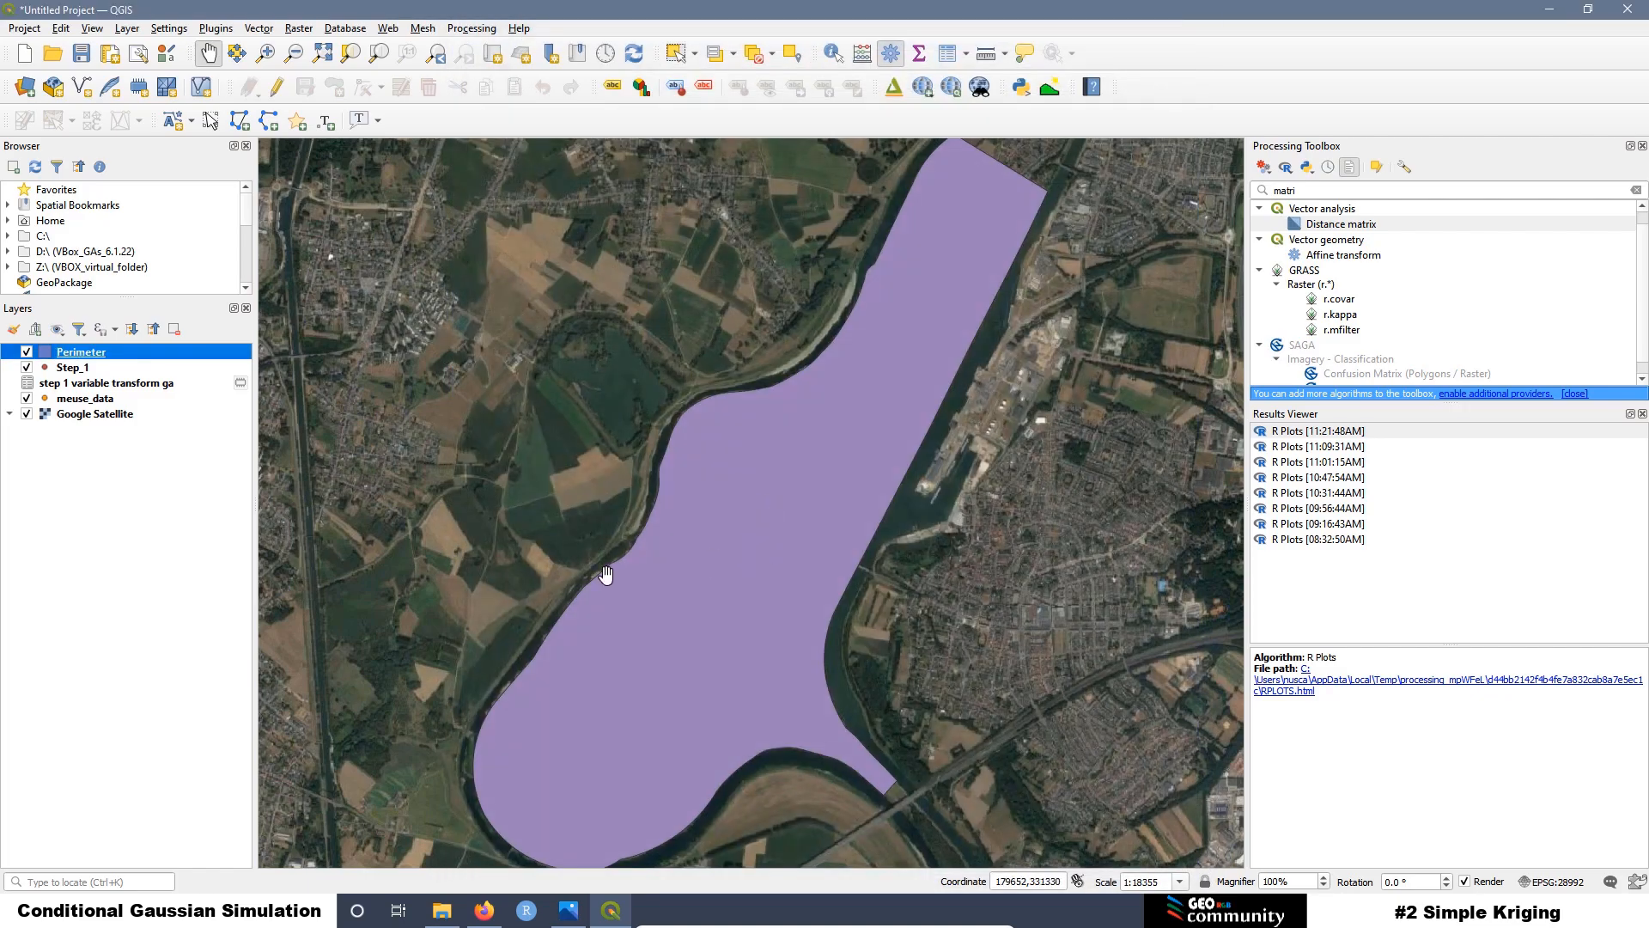
Step: Open the Perimeter layer's symbology and make its simple fill transparent
right_click(73, 352)
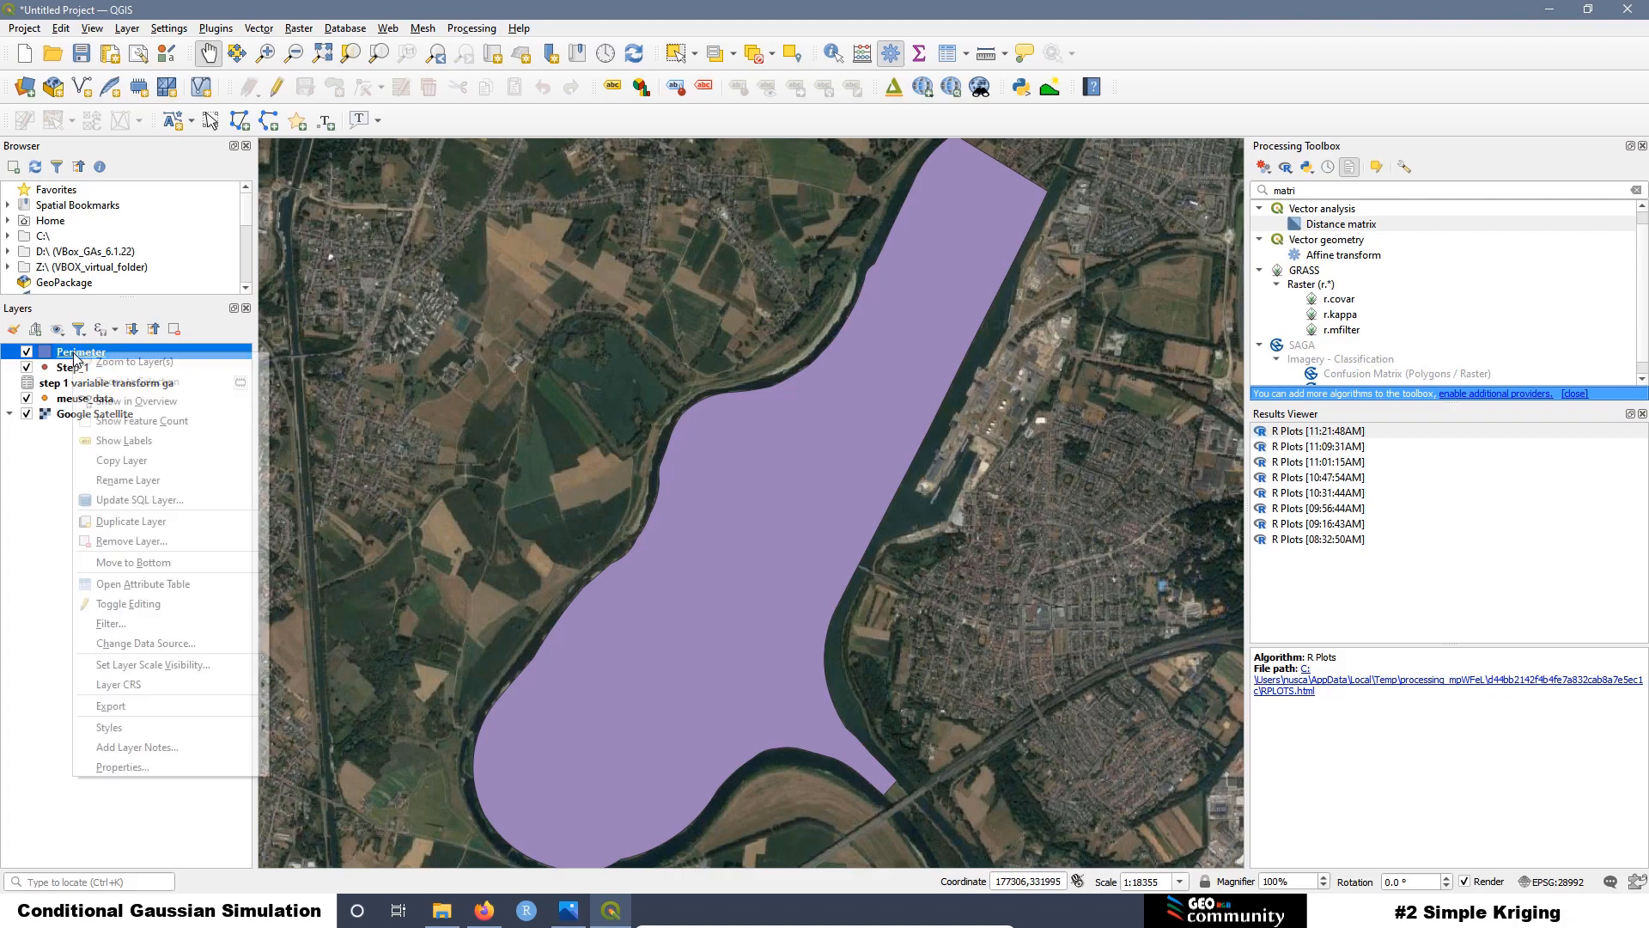
left_click(152, 766)
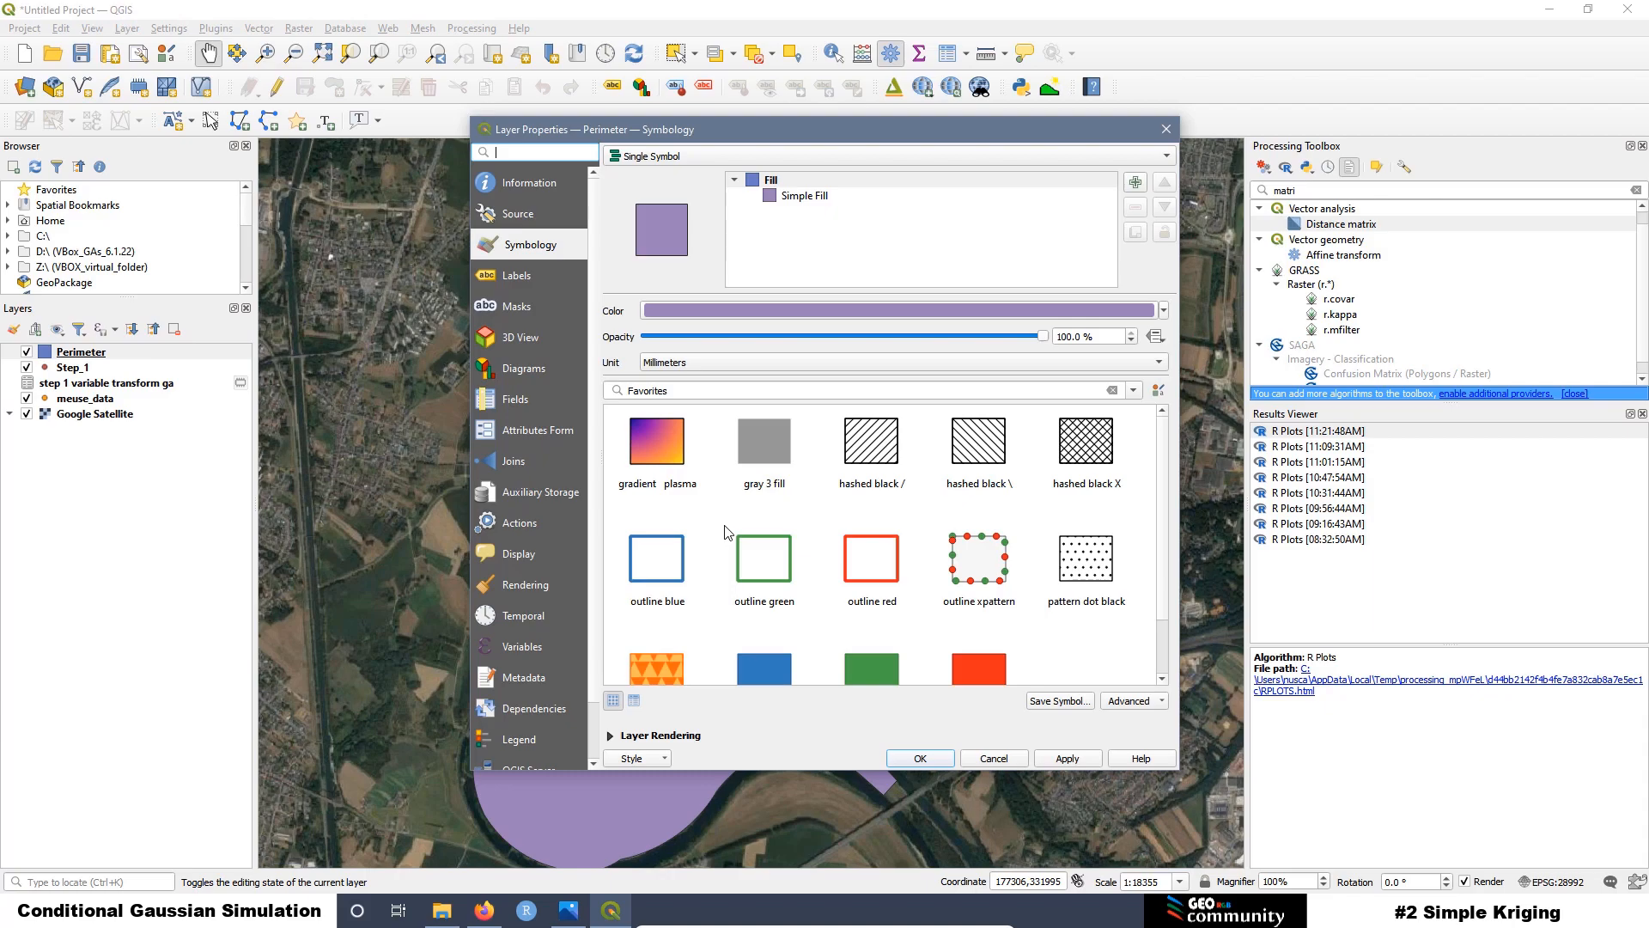
left_click(800, 200)
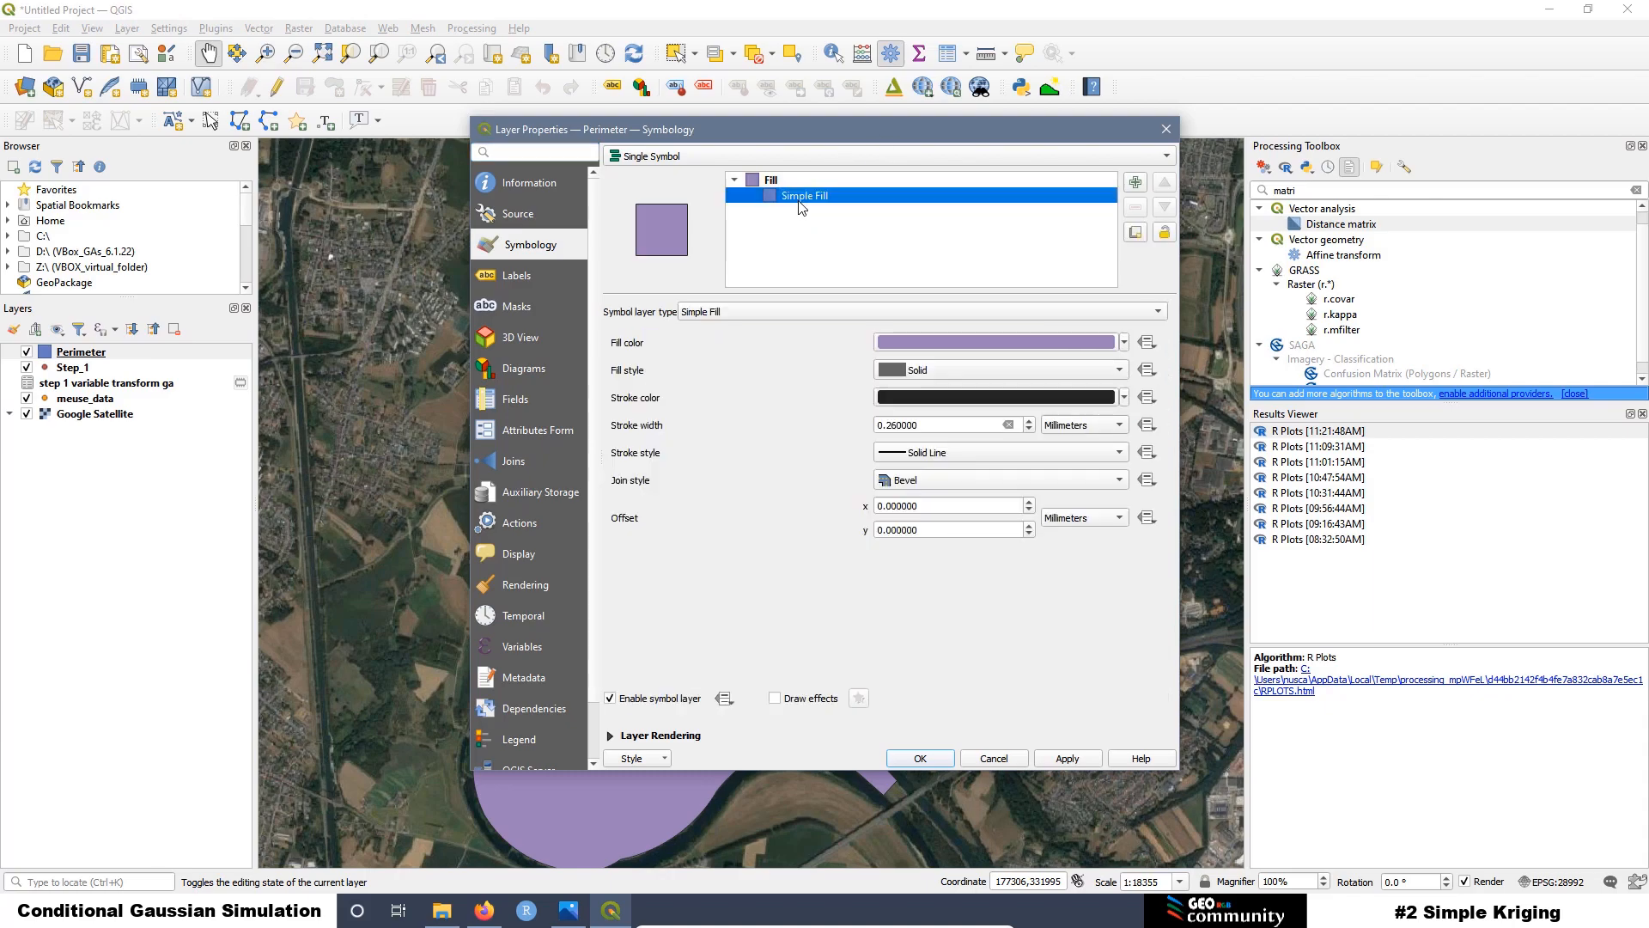
left_click(1124, 343)
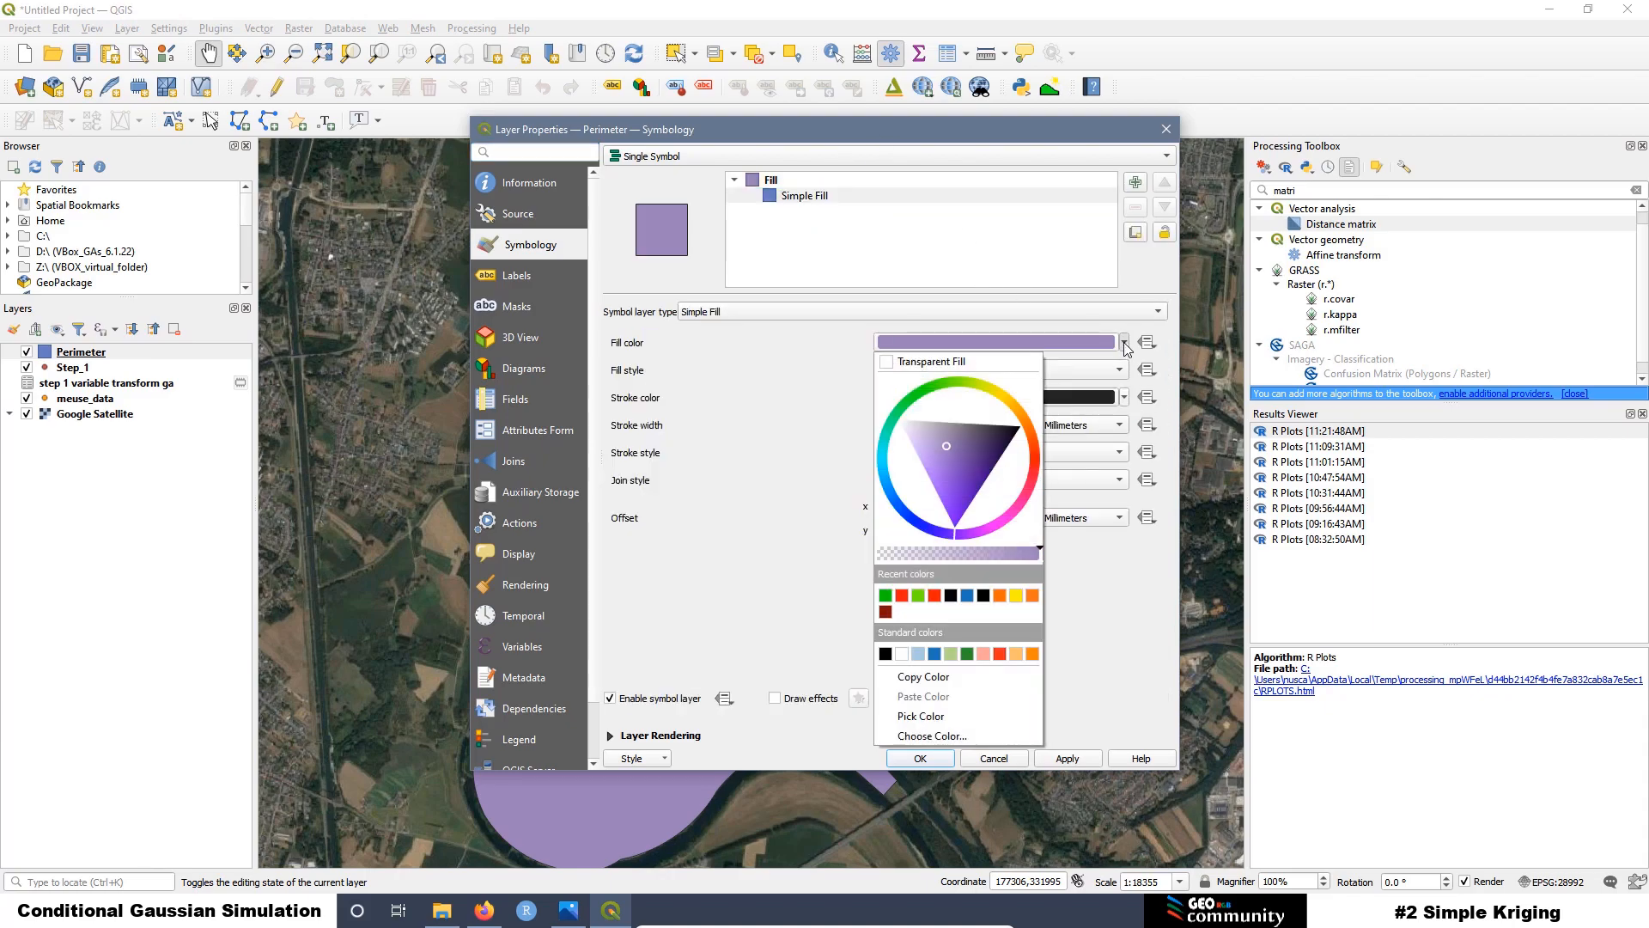
left_click(946, 360)
Step: Set the Perimeter outline to a 0.3 mm stroke width and red stroke color, and apply the style
left_click(922, 431)
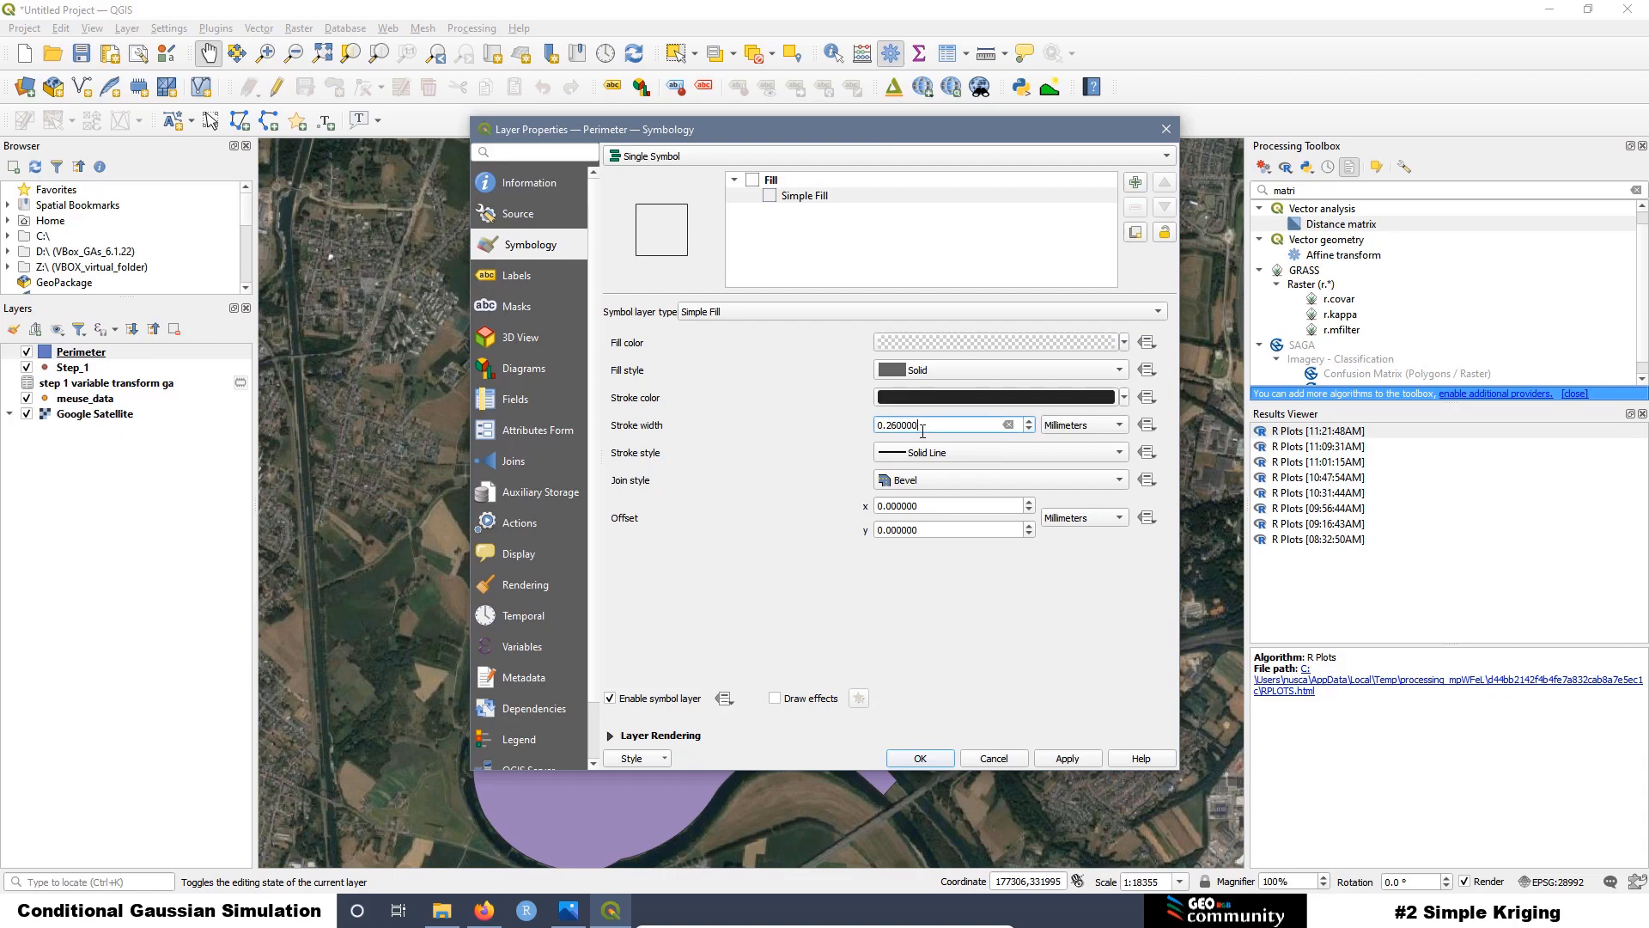
left_click_drag(921, 423, 897, 424)
type("3")
left_click(1124, 397)
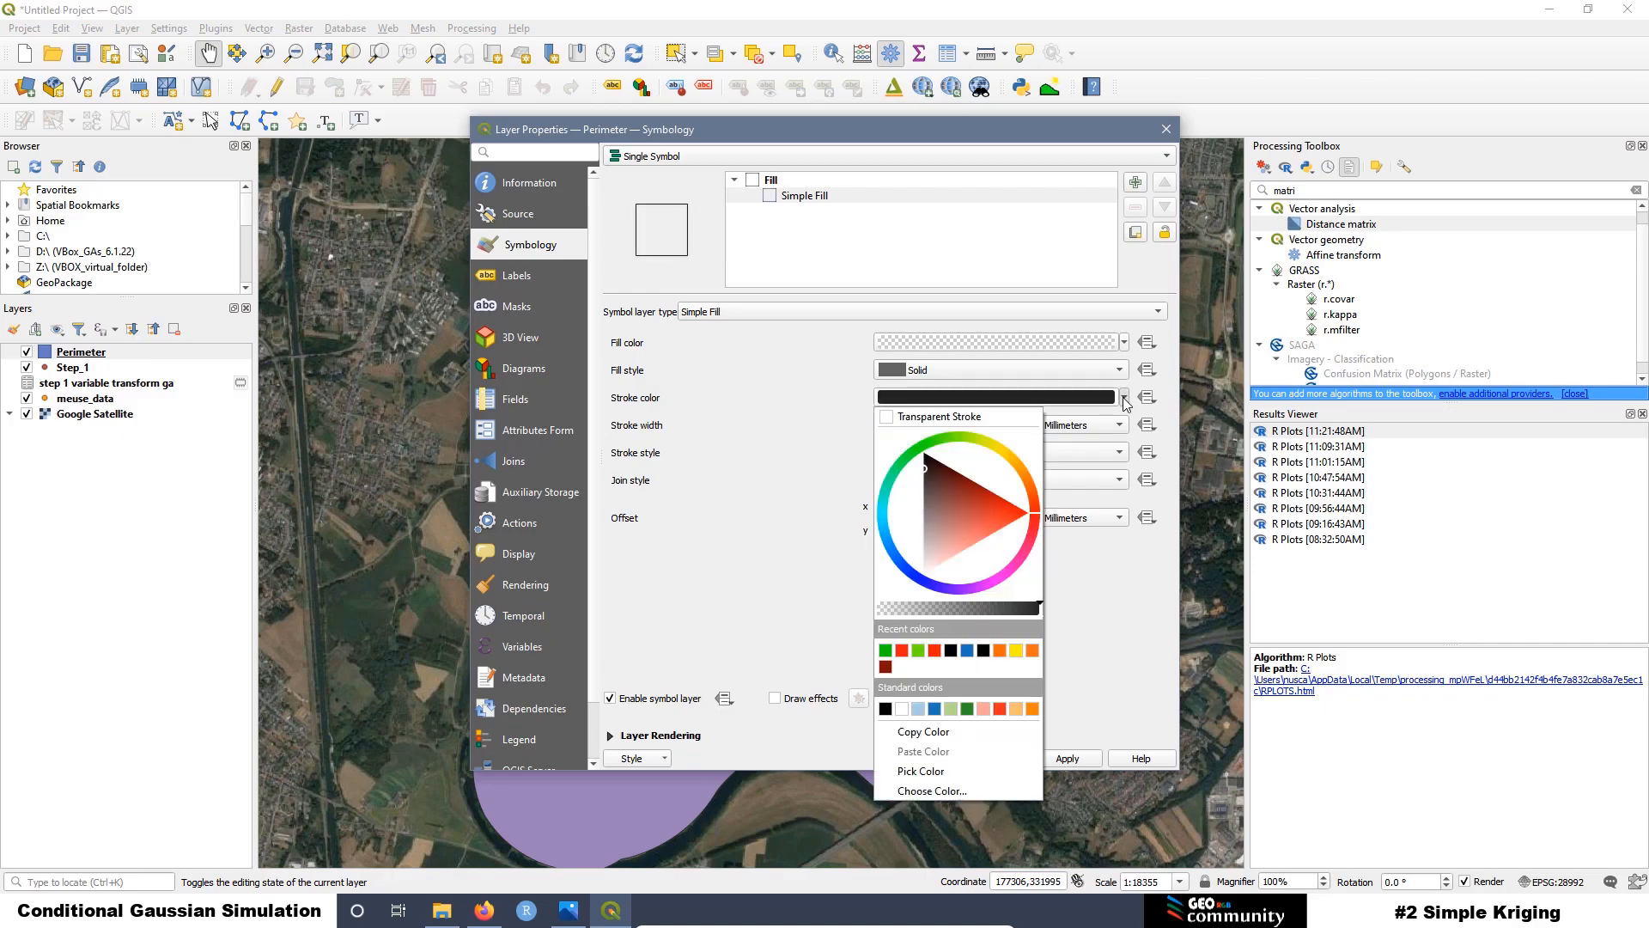
left_click(903, 650)
left_click(1073, 762)
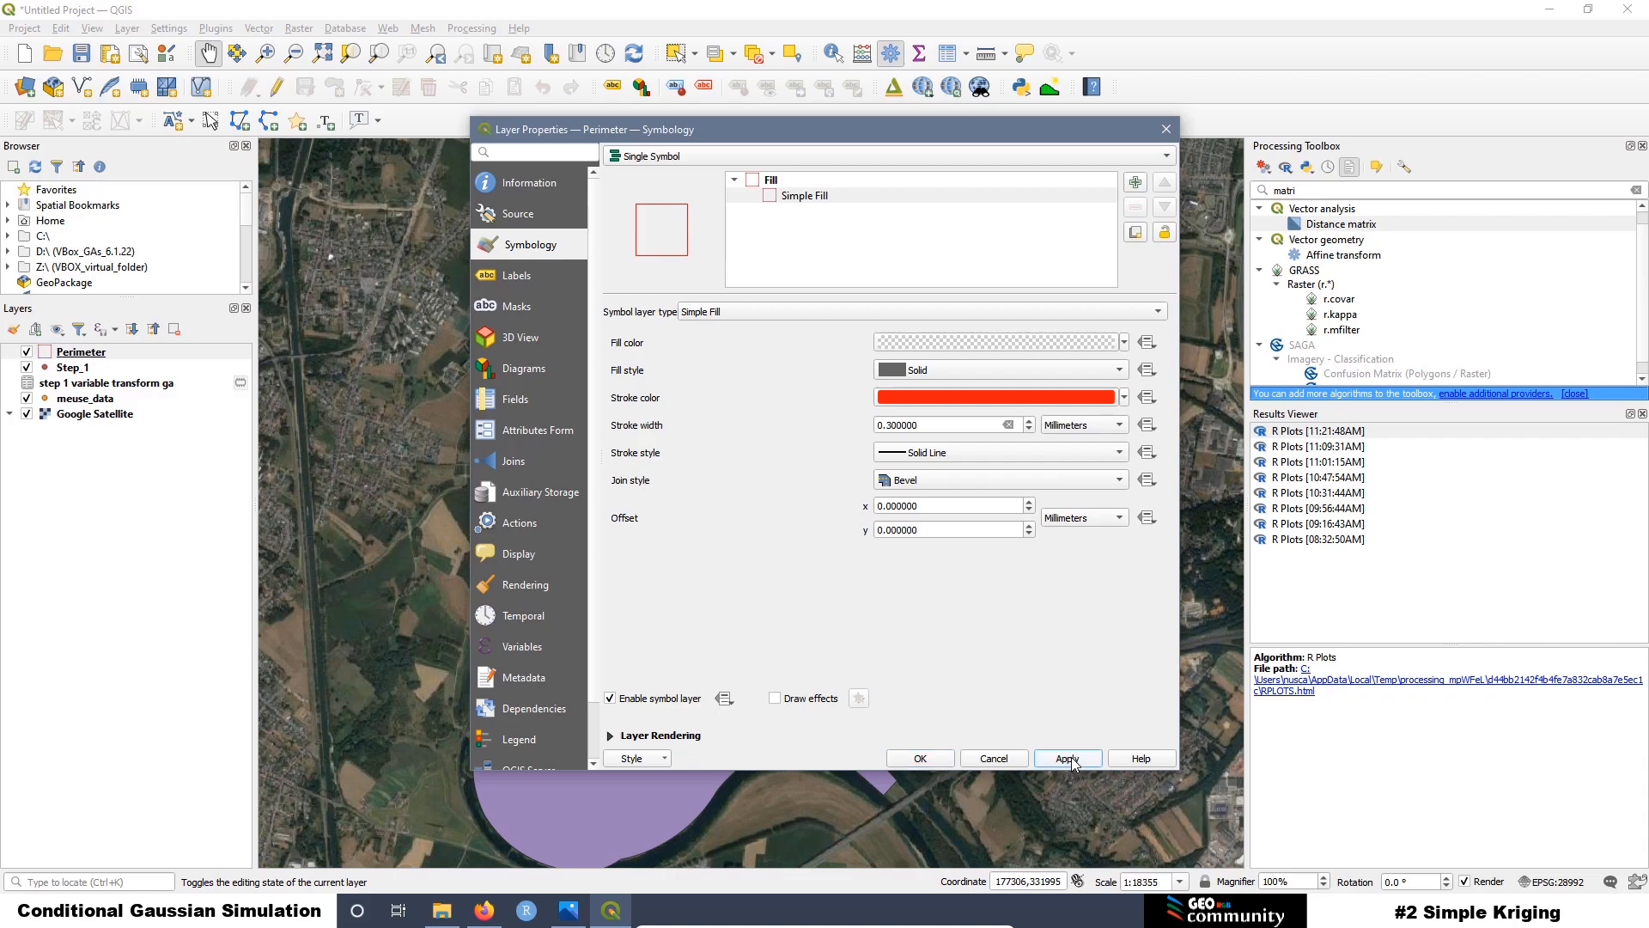
left_click(920, 758)
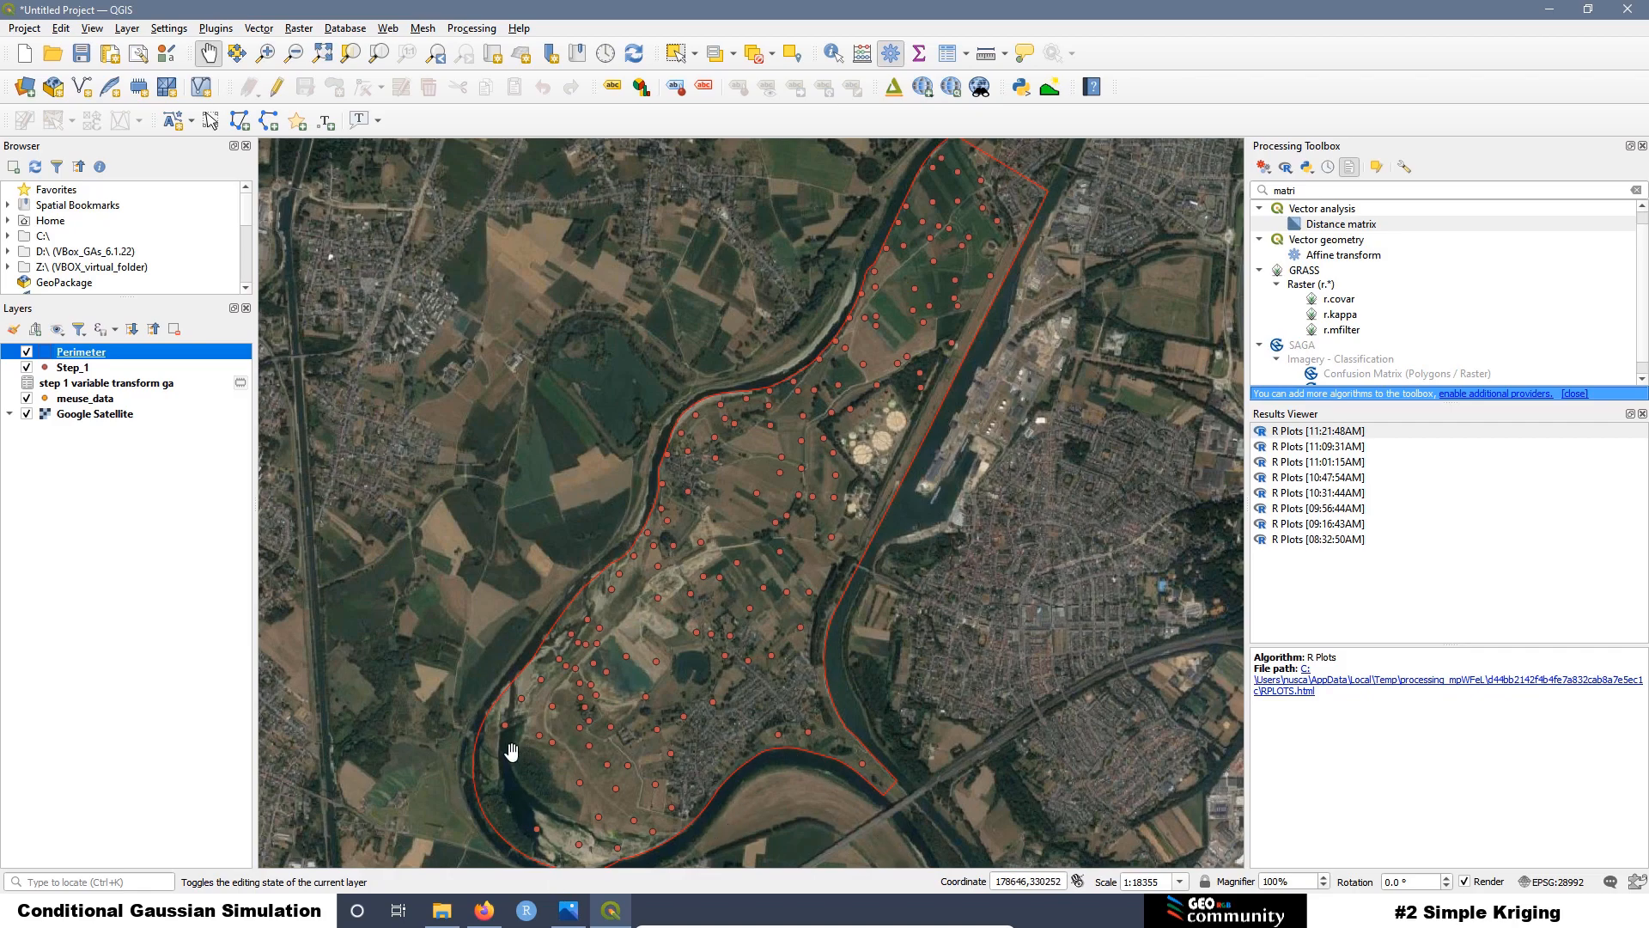
Step: Open the Create Grid tool and set the grid type to Rectangle (Polygon)
left_click(260, 30)
mouse_move(303, 110)
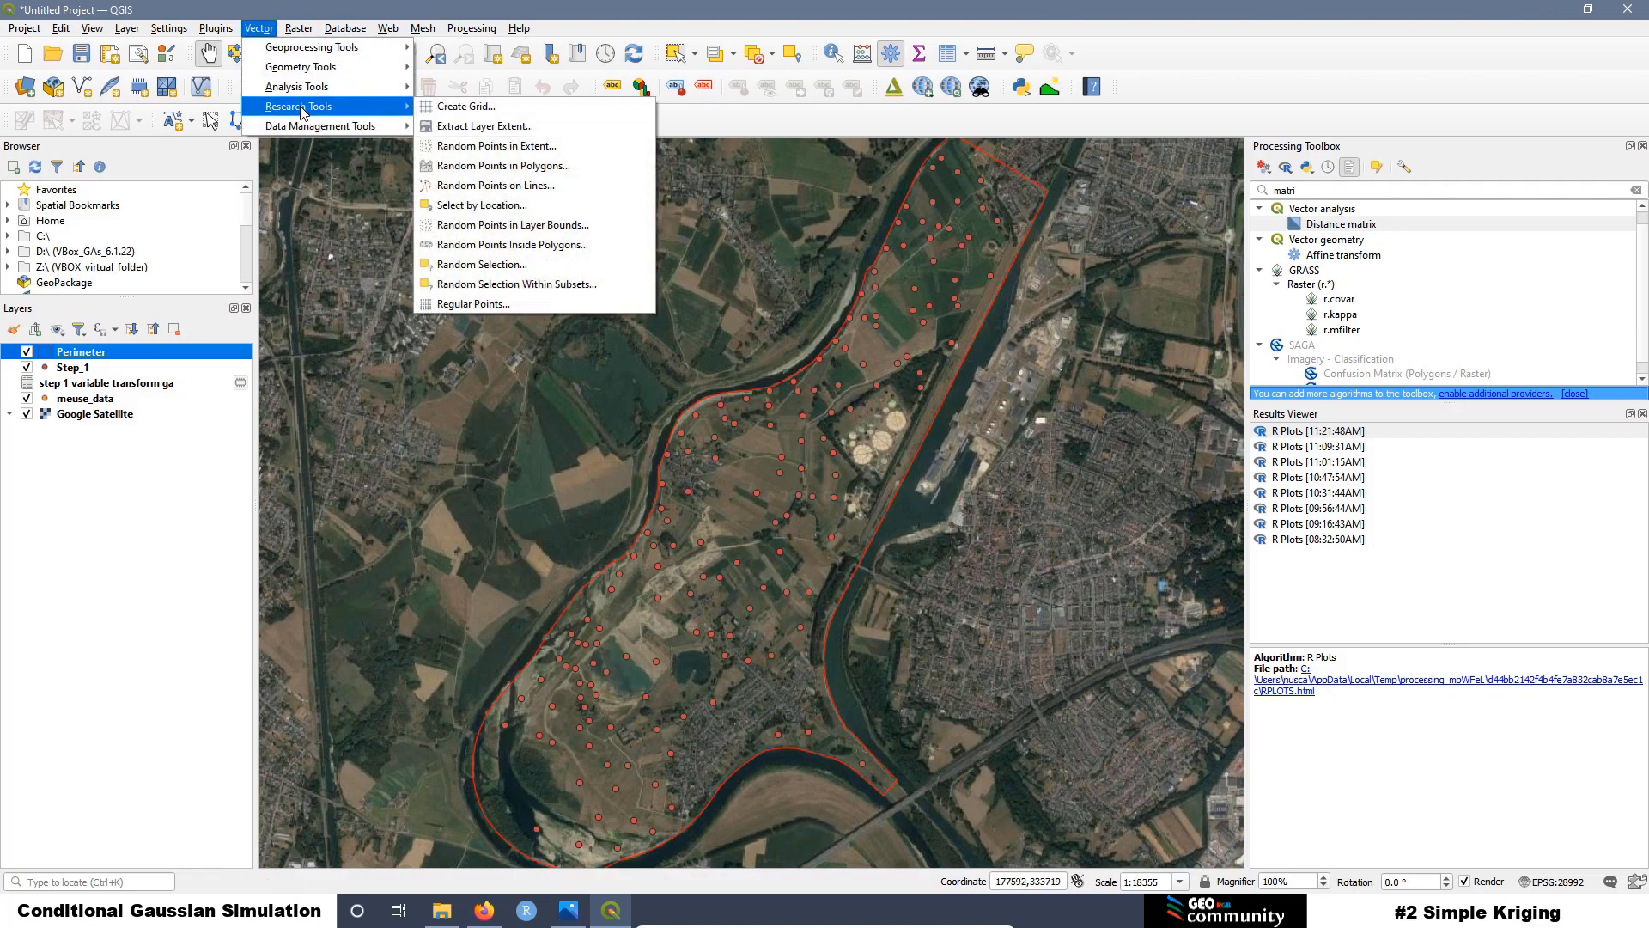
left_click(460, 110)
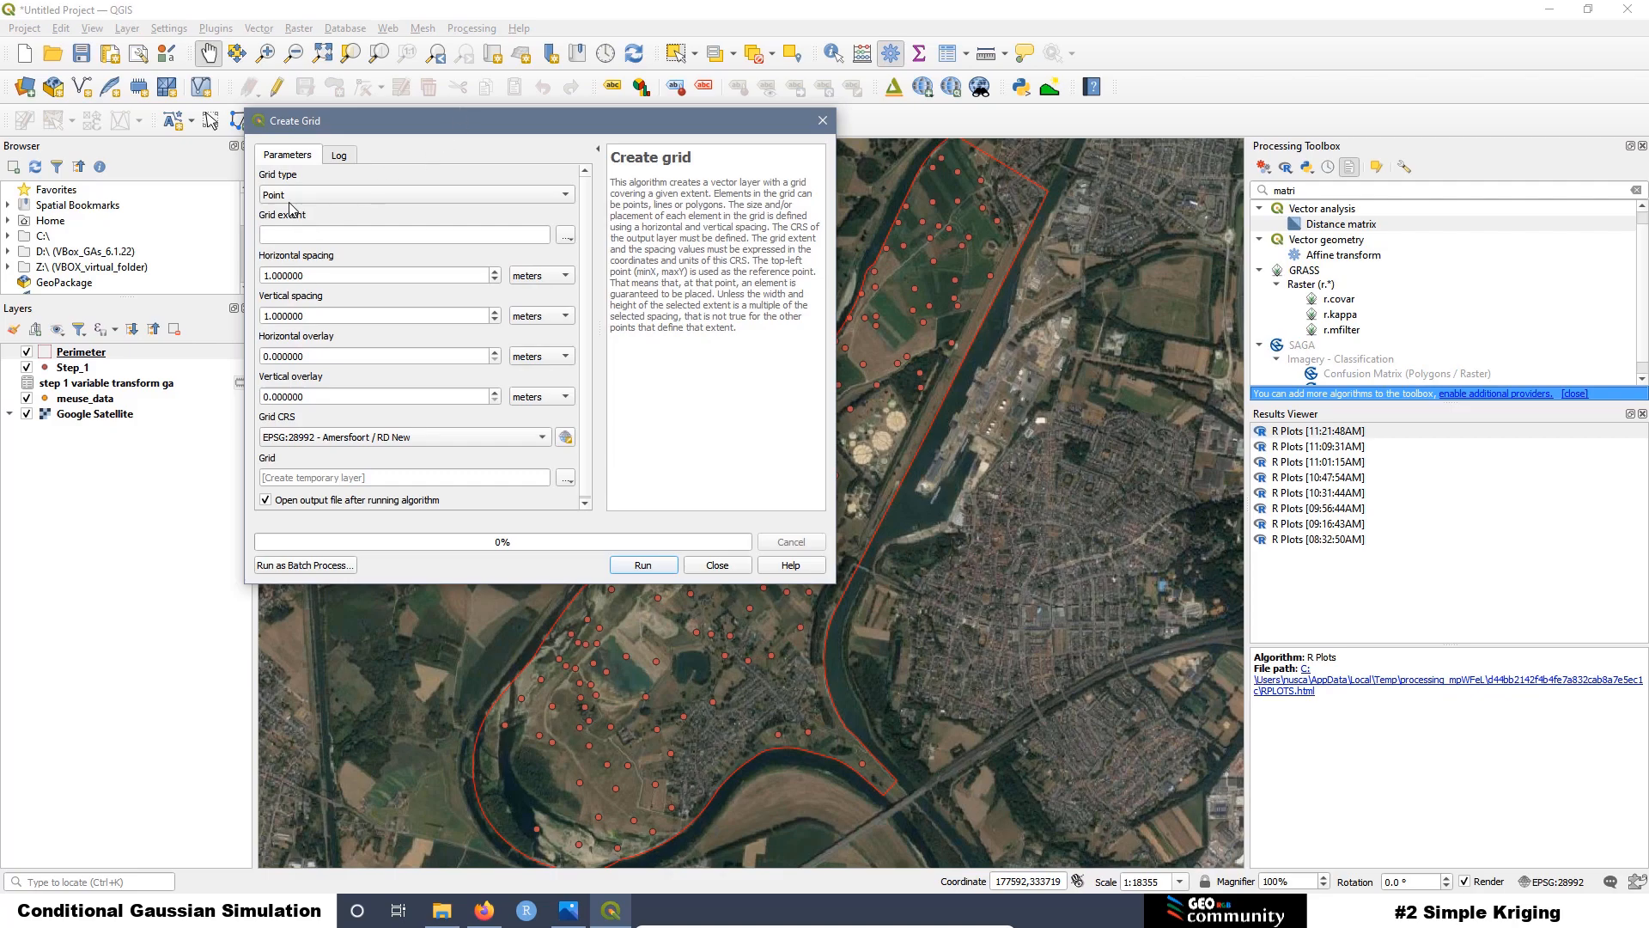
left_click(291, 201)
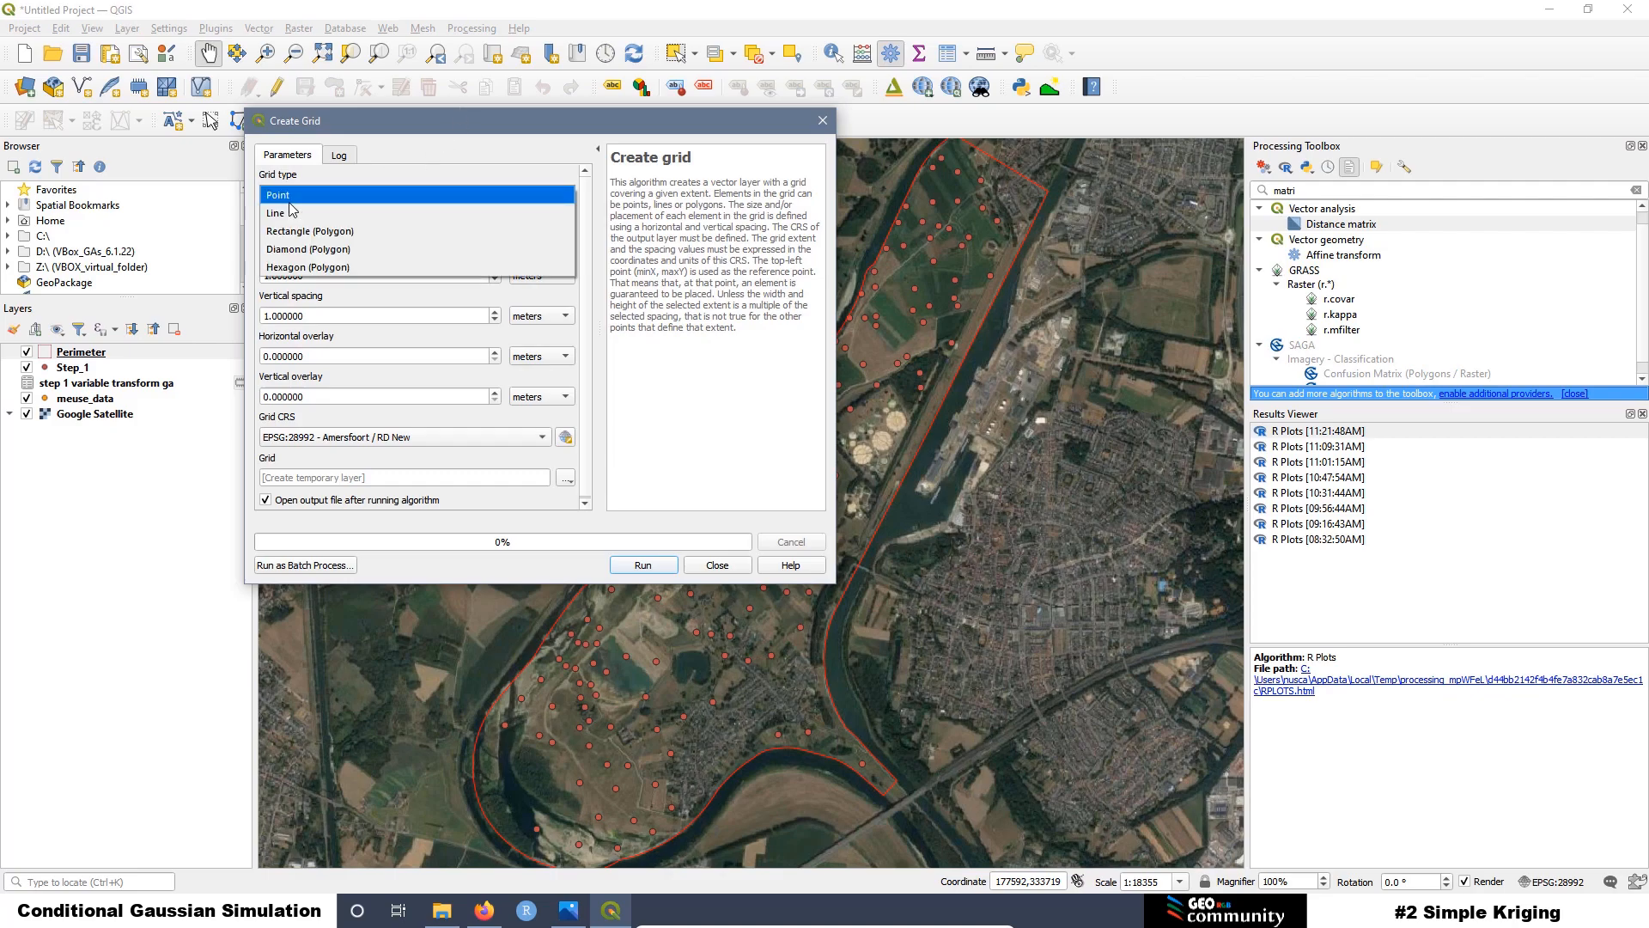
left_click(310, 245)
left_click(295, 197)
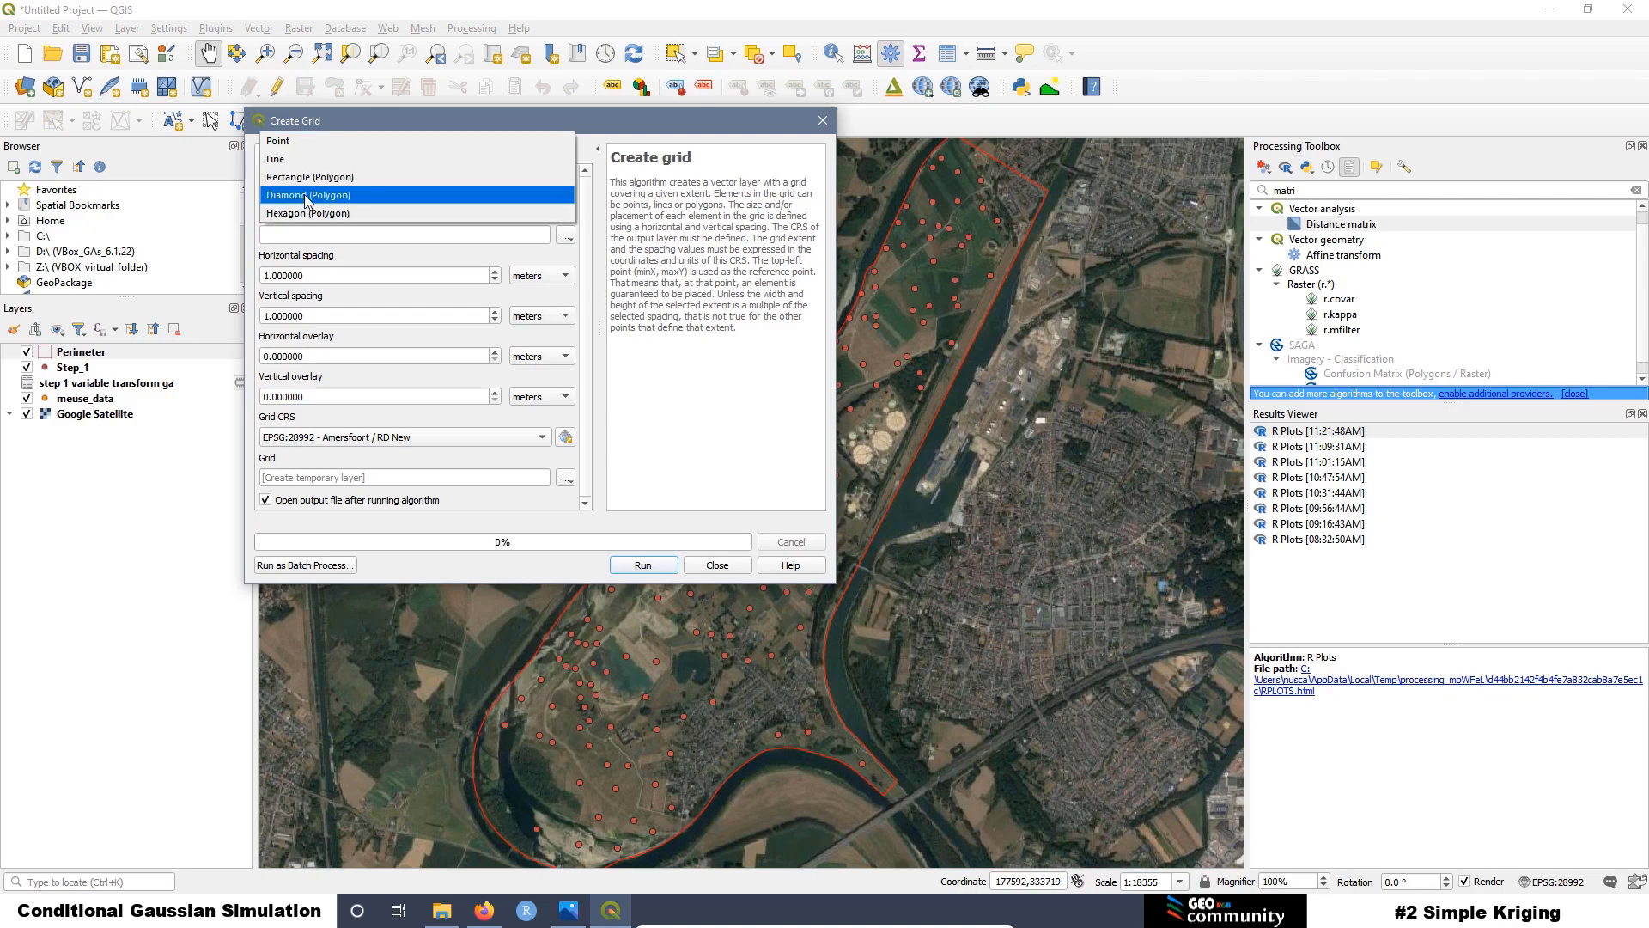
left_click(311, 178)
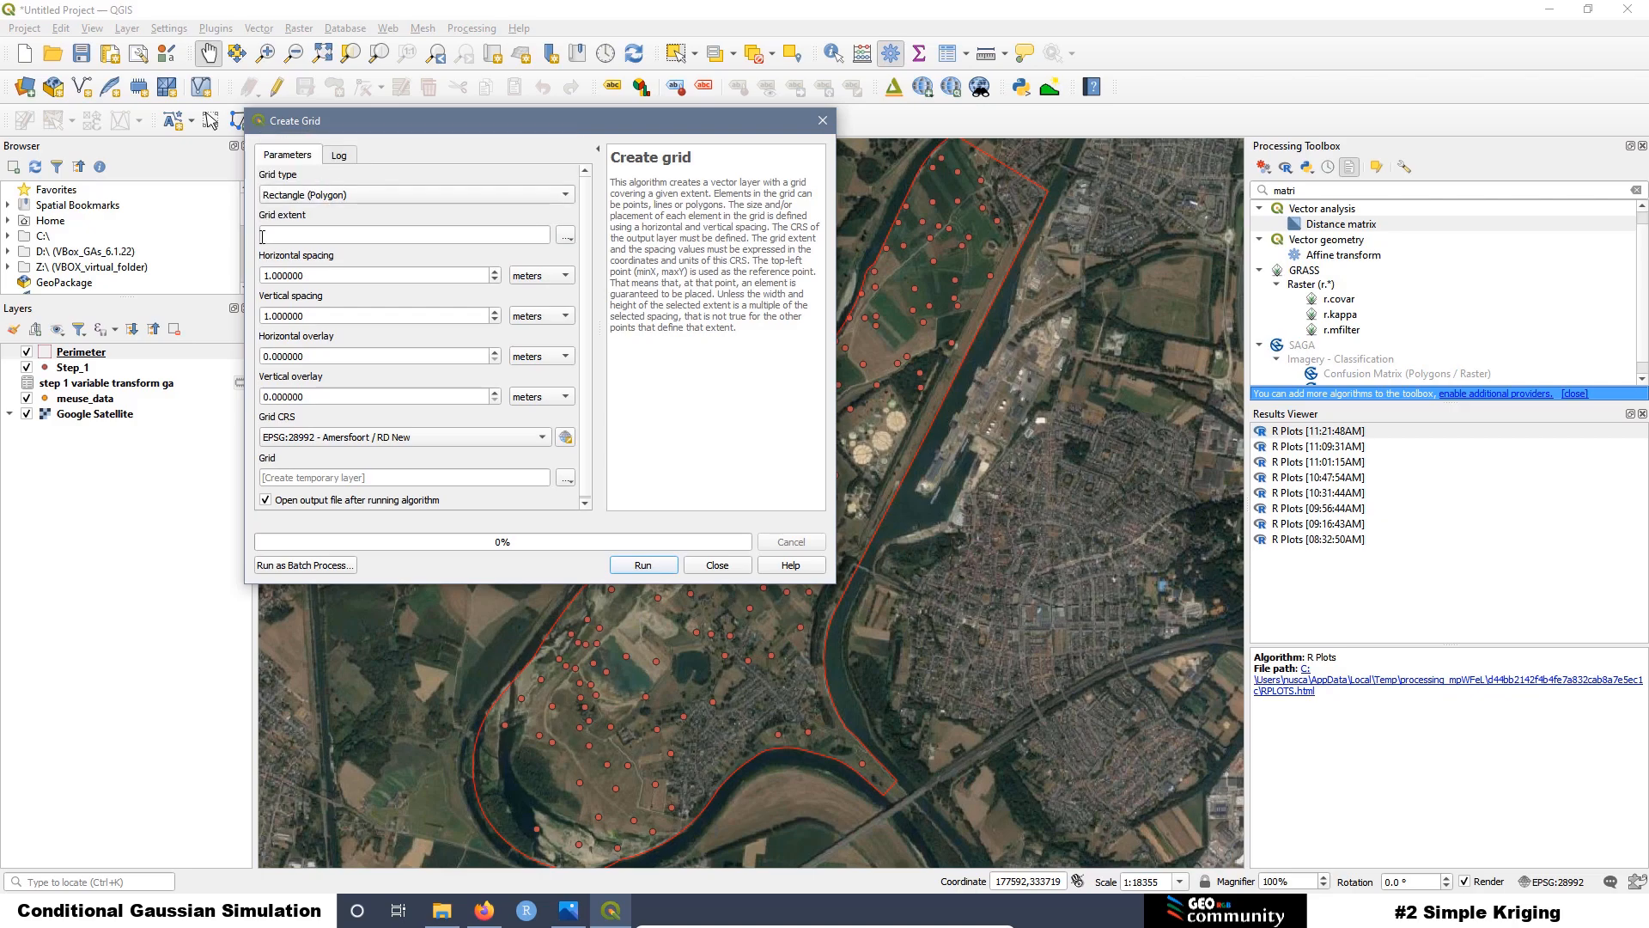
Step: Calculate the grid extent from the Perimeter layer and set the horizontal spacing to 40 meters
left_click(566, 236)
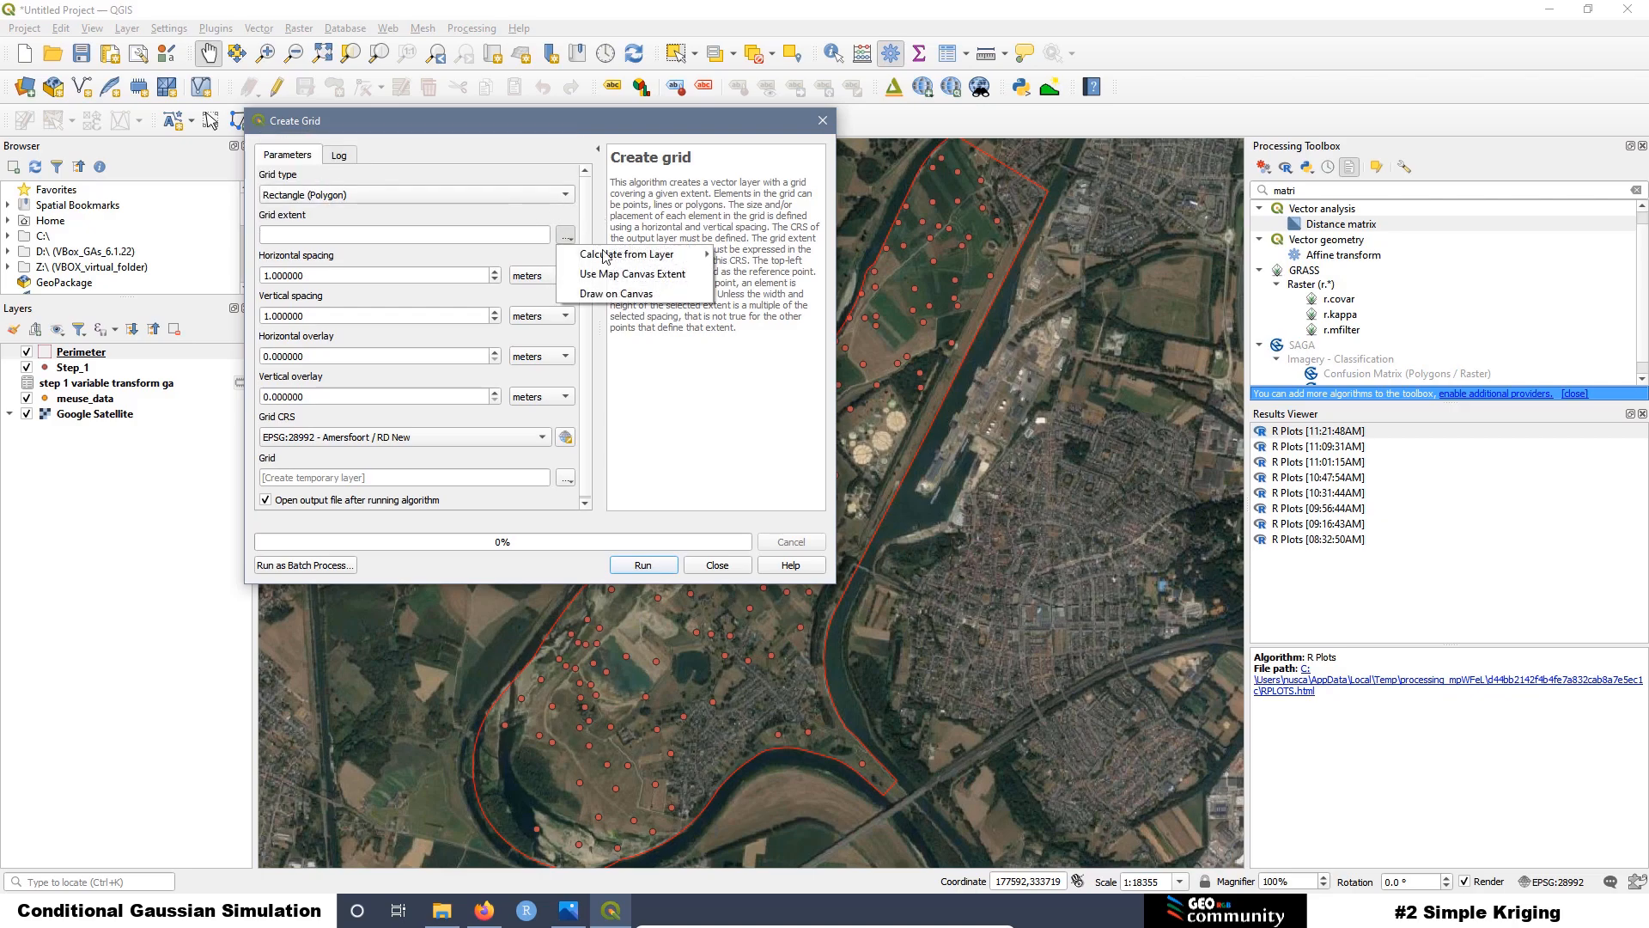
mouse_move(613, 260)
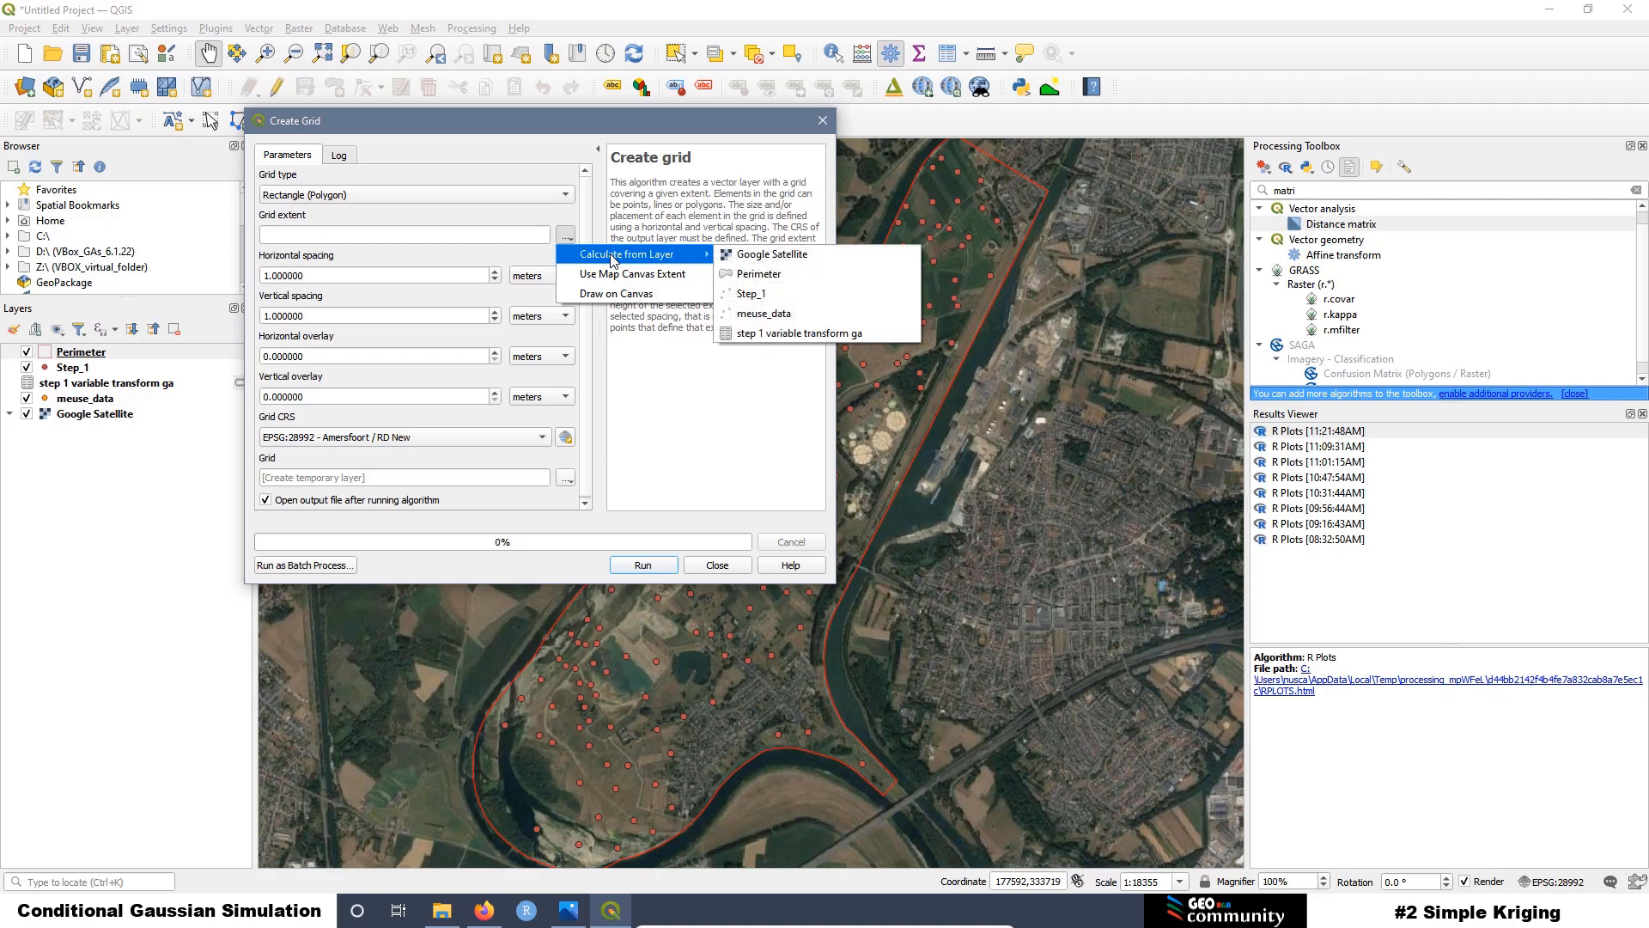
left_click(796, 275)
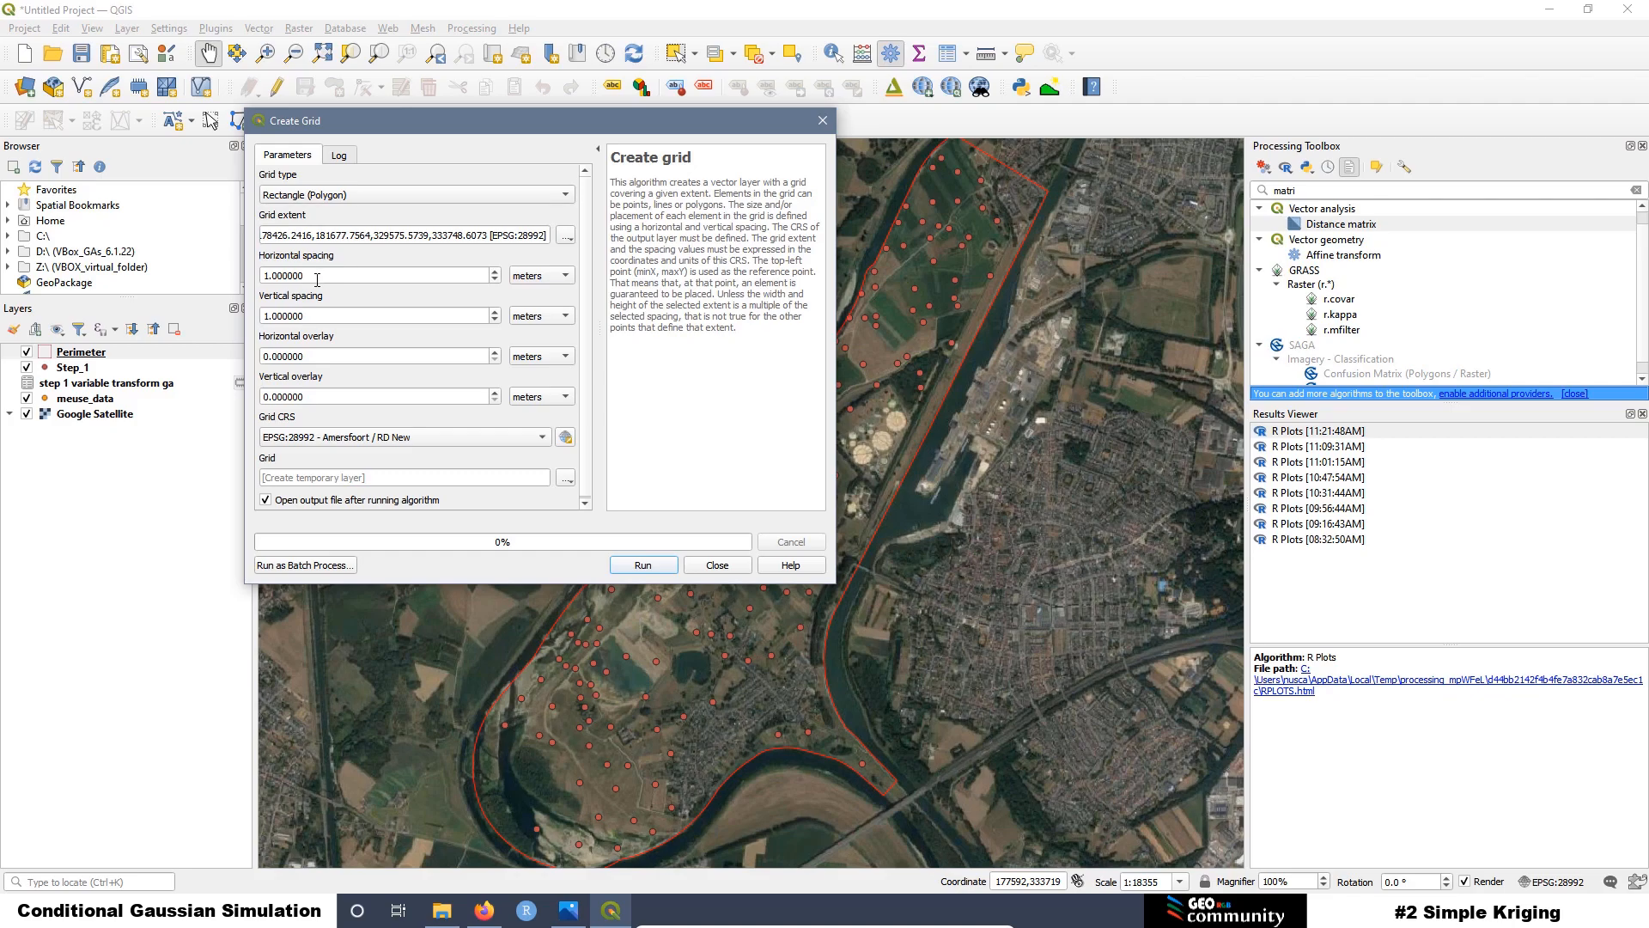
left_click_drag(317, 277, 277, 276)
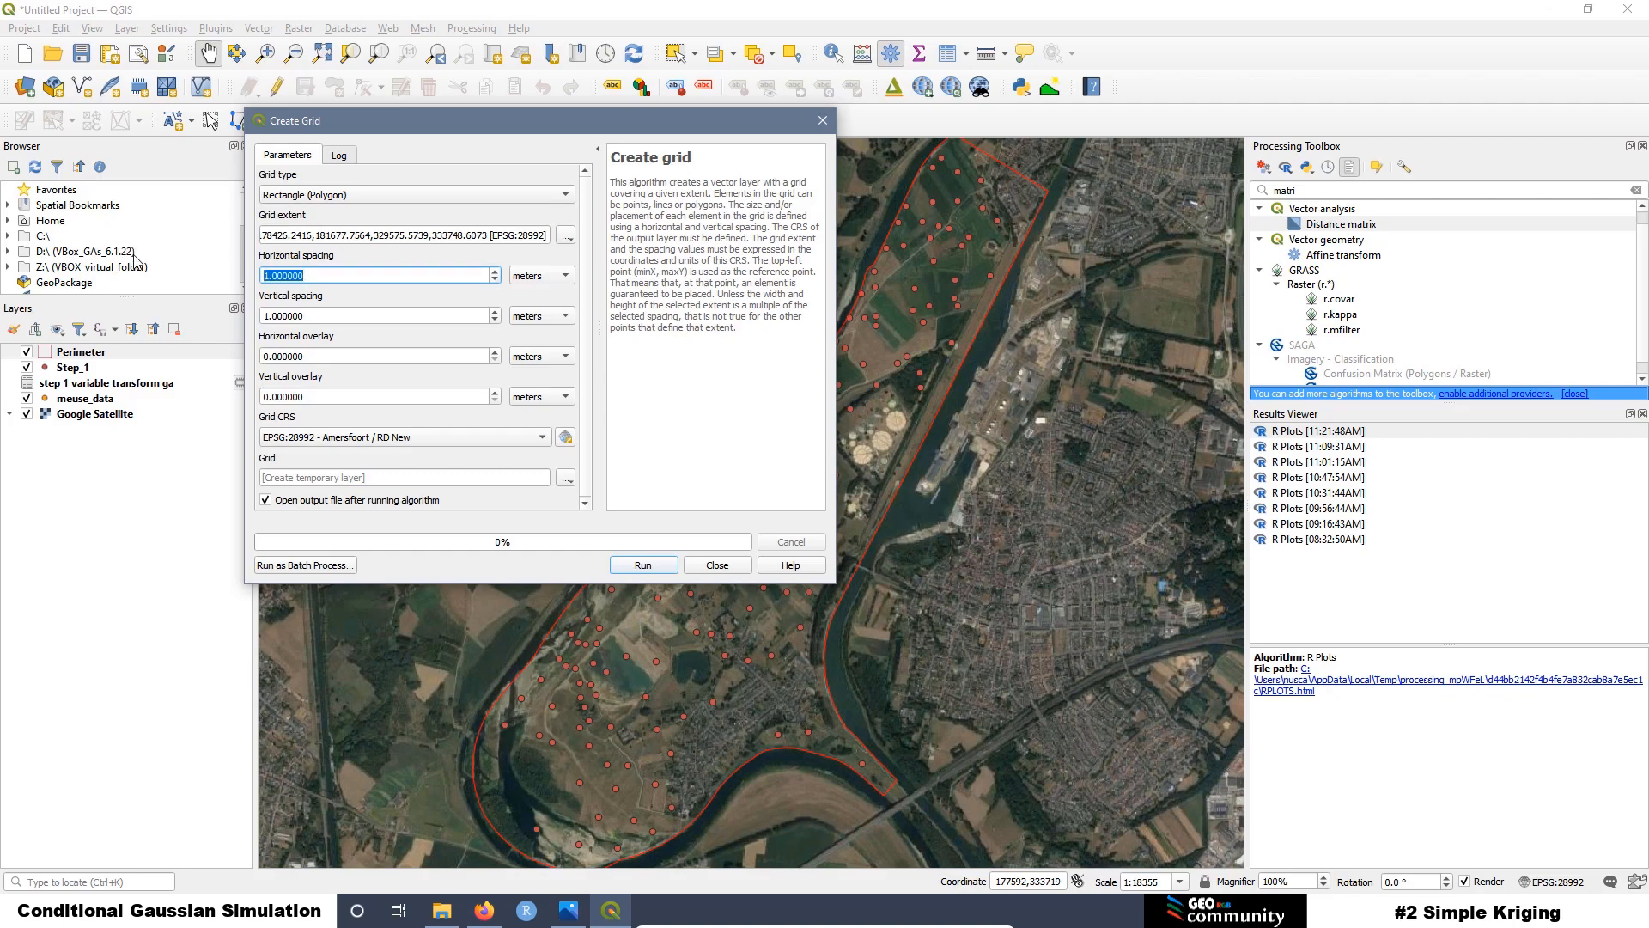
type("40")
key("Tab")
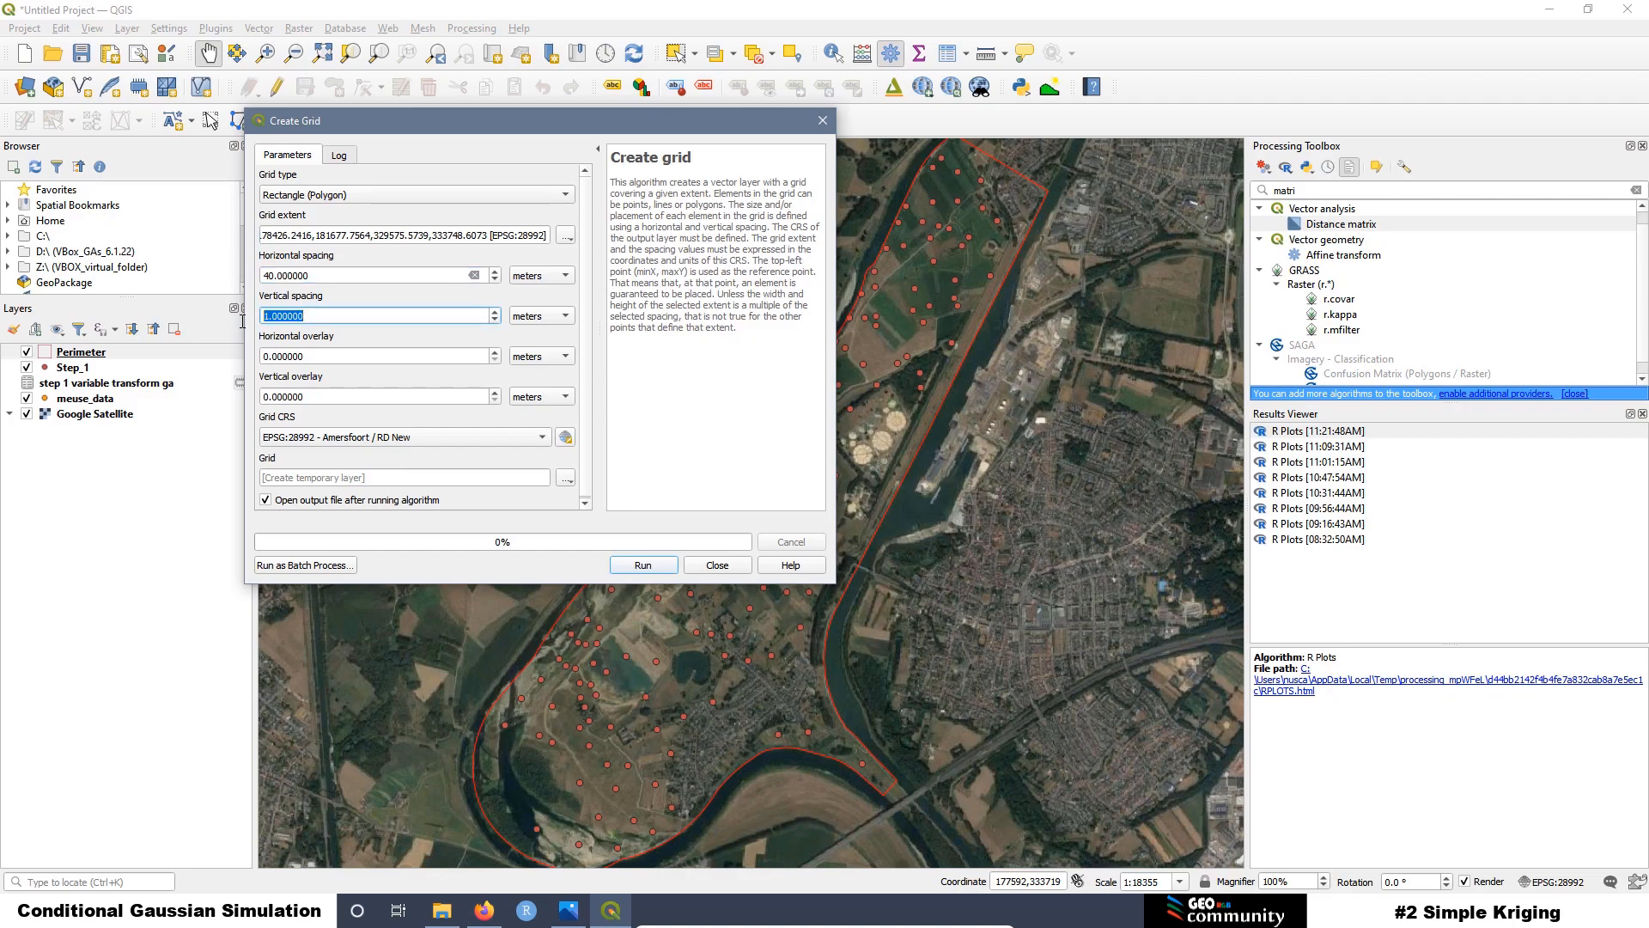
Step: Set the grid's vertical spacing to 40 meters, create the grid as a temporary layer, and close the tool
type("40")
left_click(643, 566)
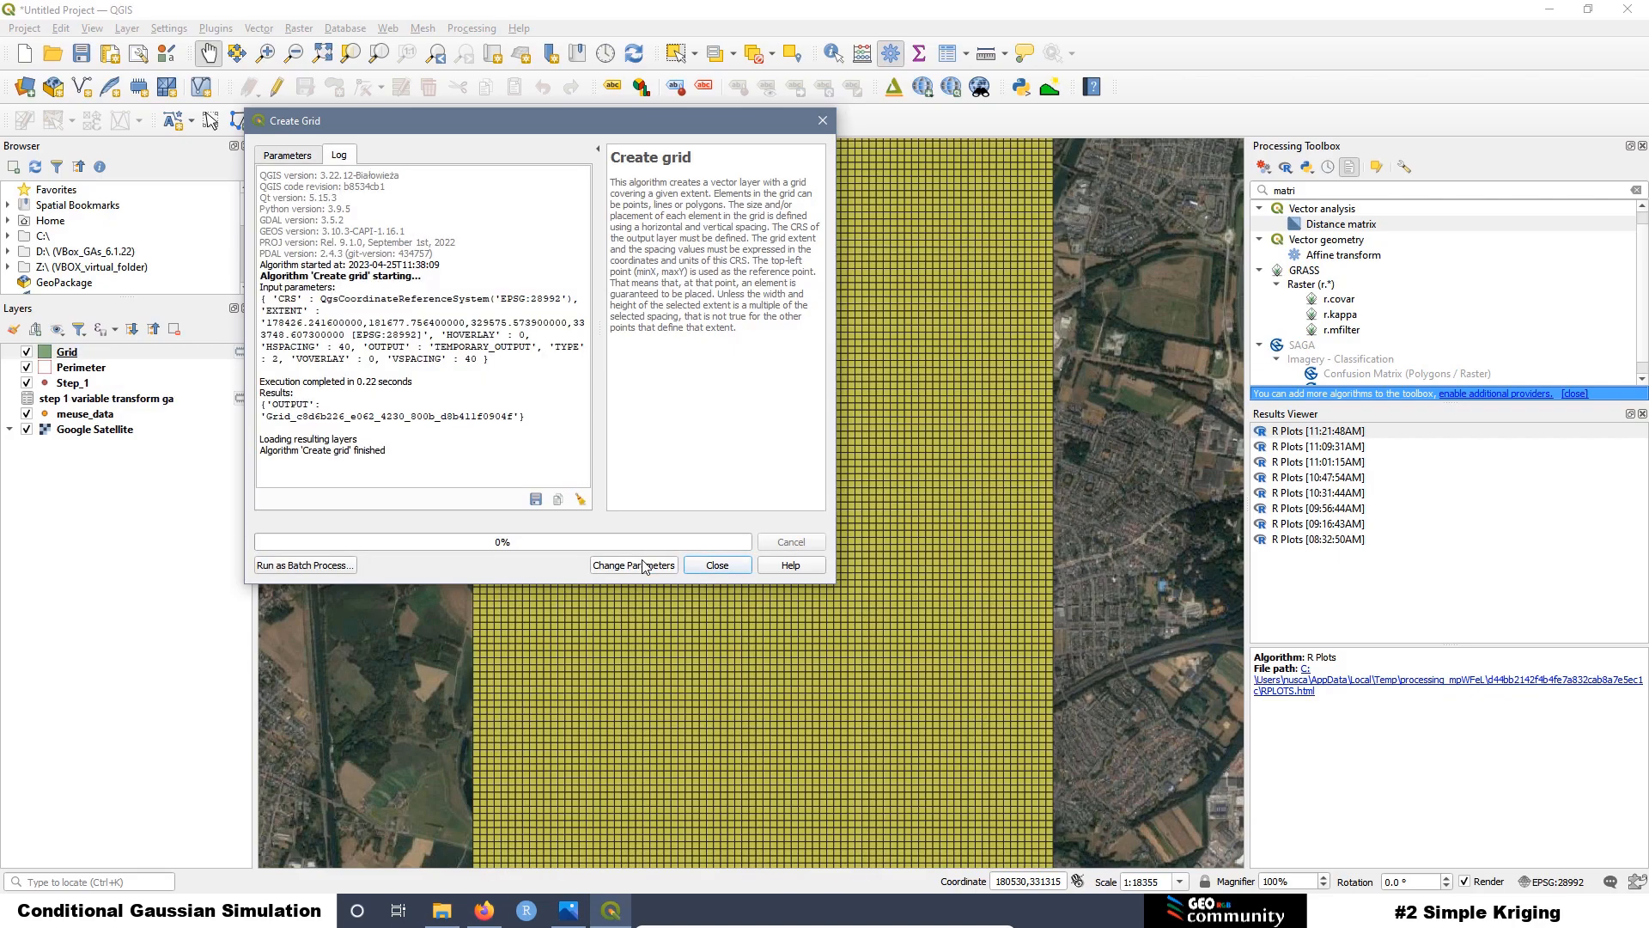
left_click(717, 566)
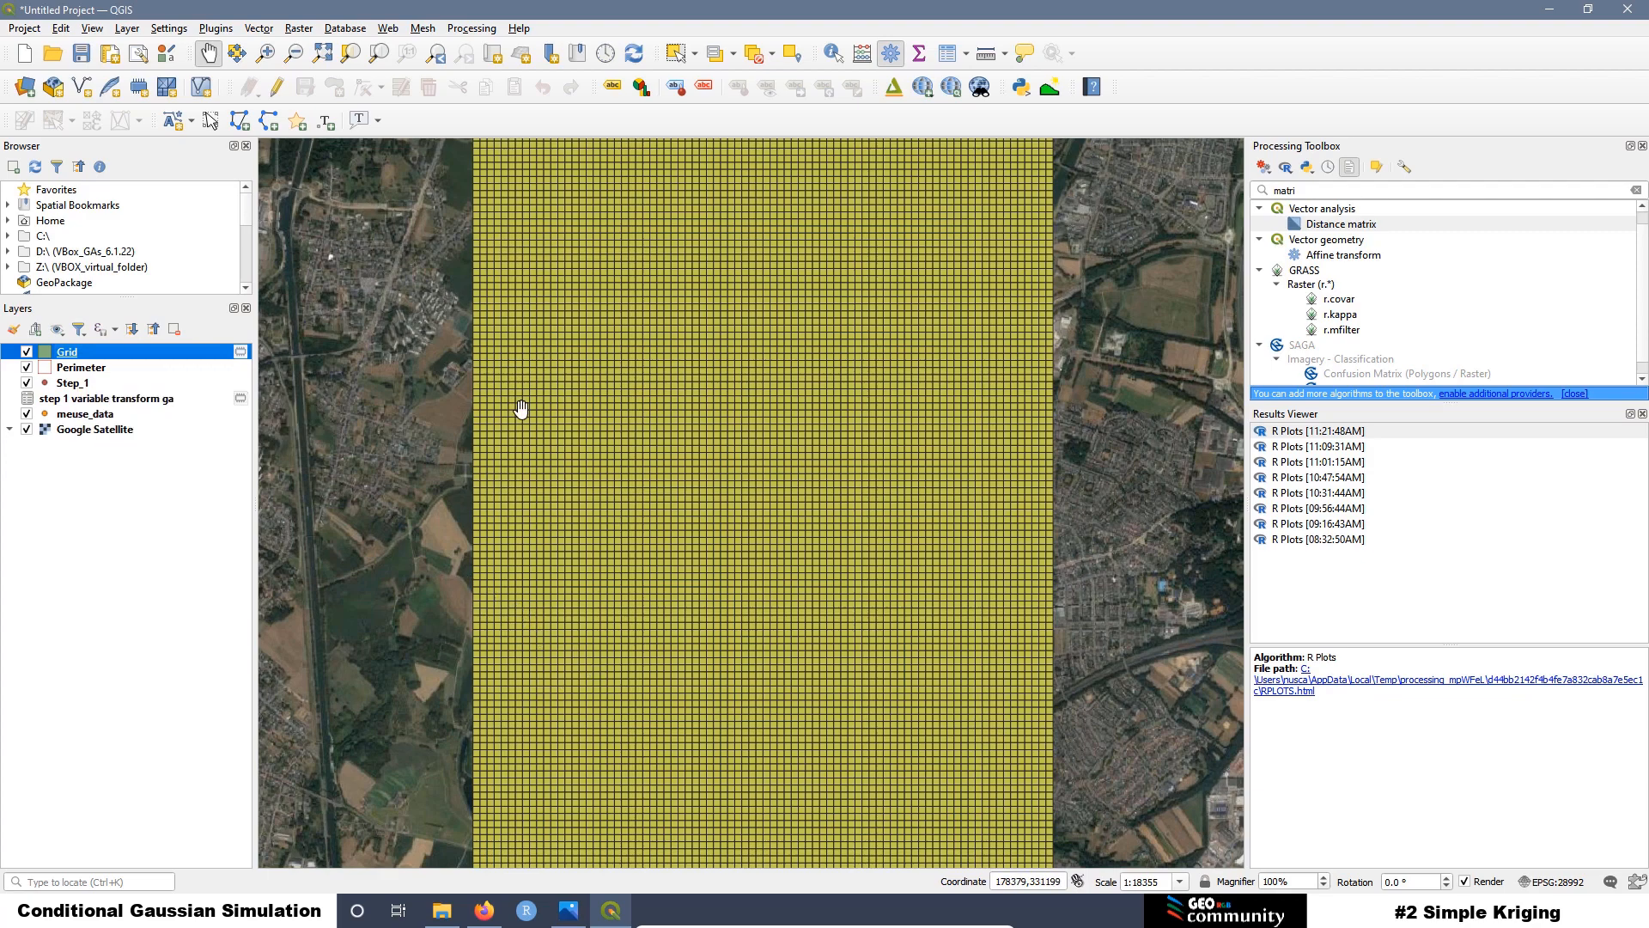
Step: Open the geoprocessing Clip tool with Grid as the input layer and set Perimeter as the overlay layer
left_click(257, 31)
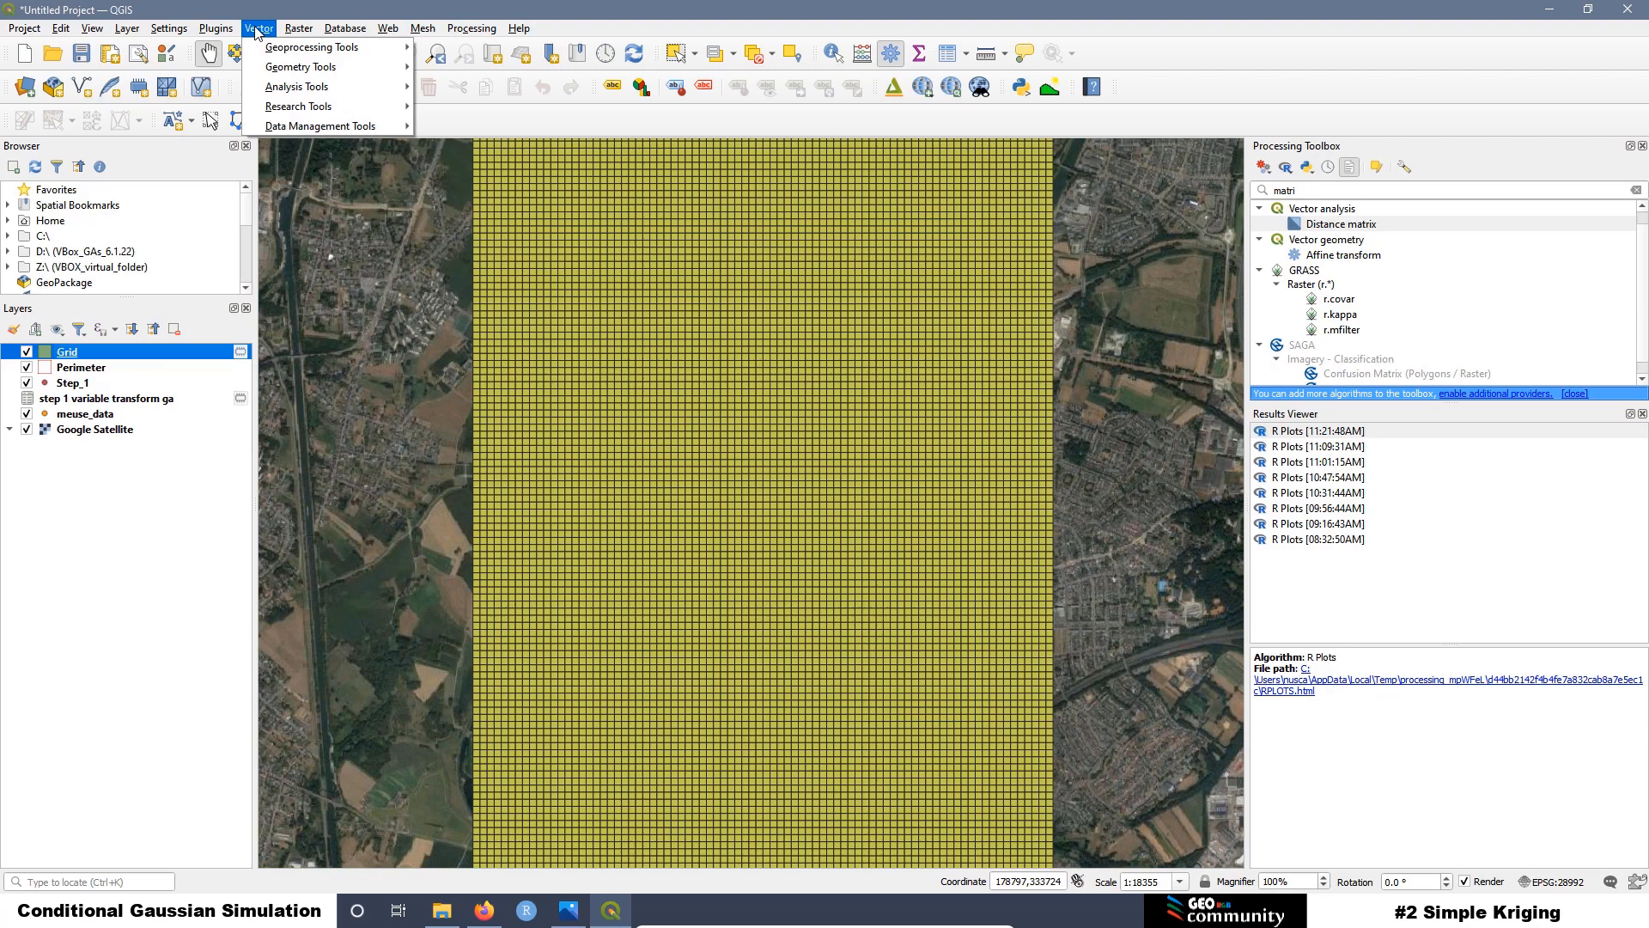
mouse_move(276, 55)
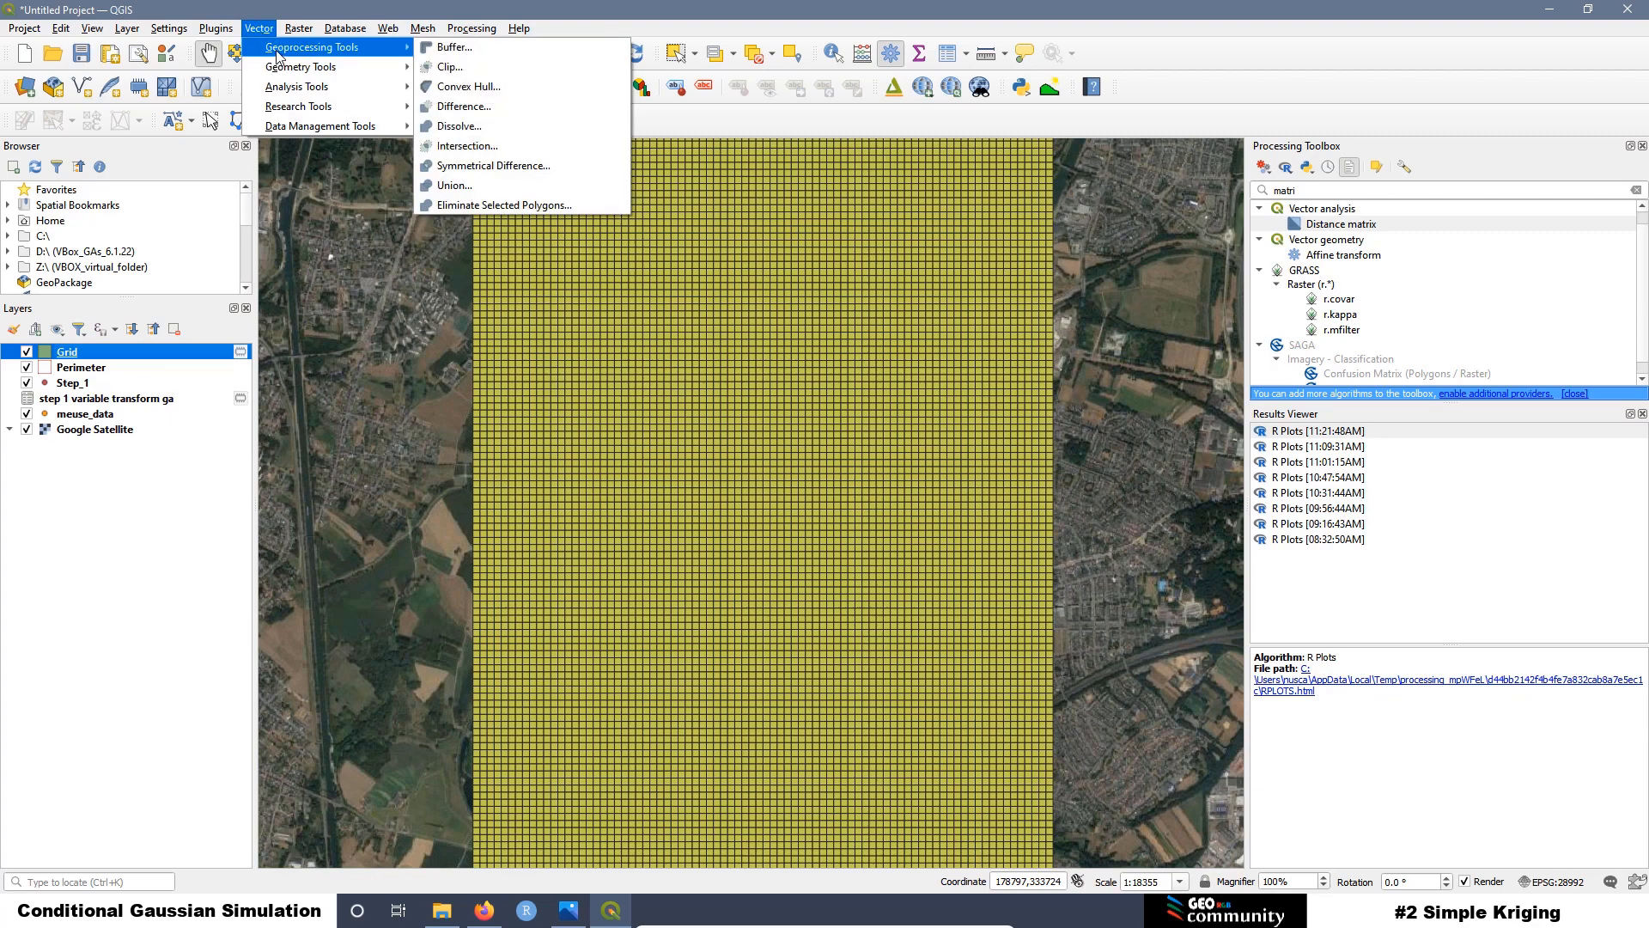
left_click(468, 68)
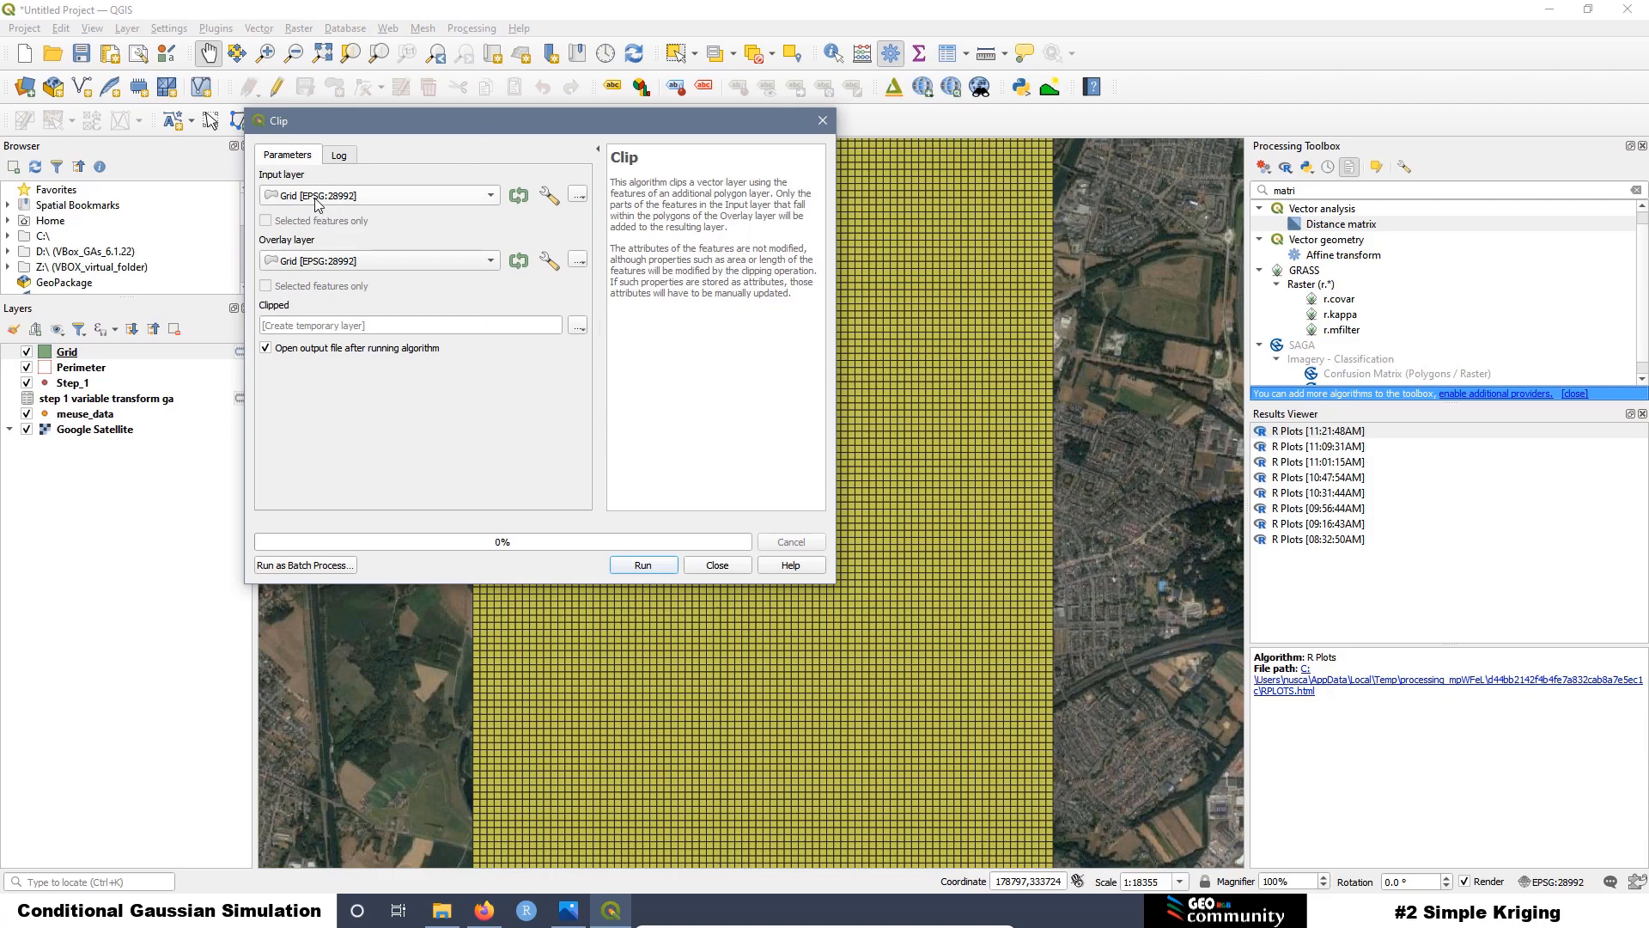
left_click(303, 266)
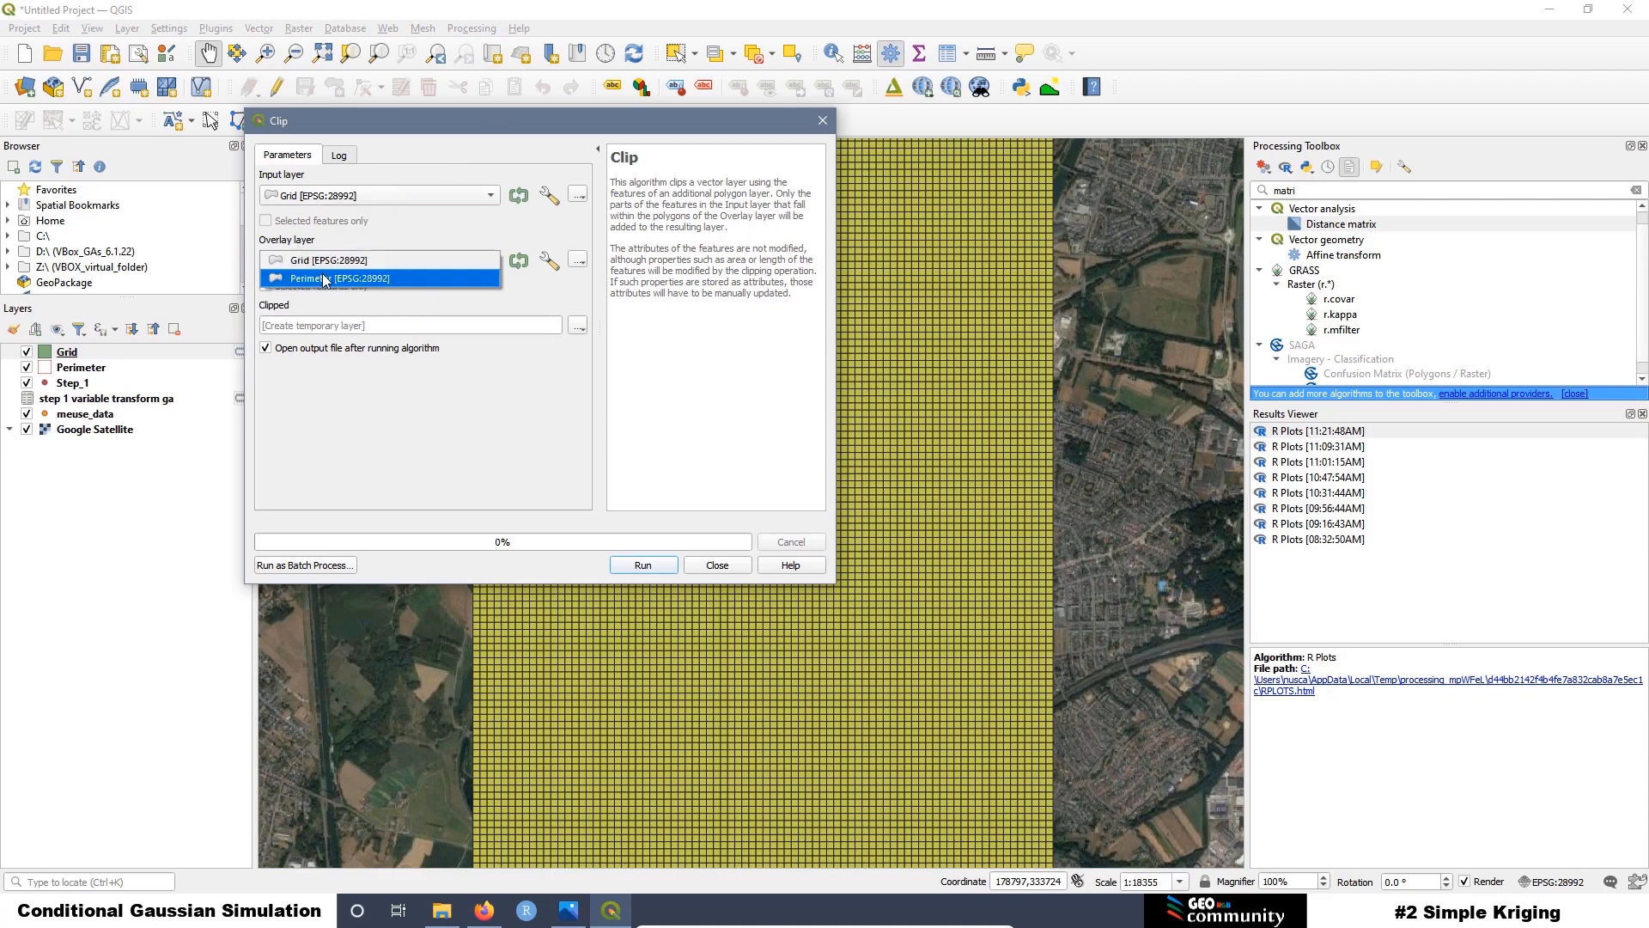
left_click(323, 273)
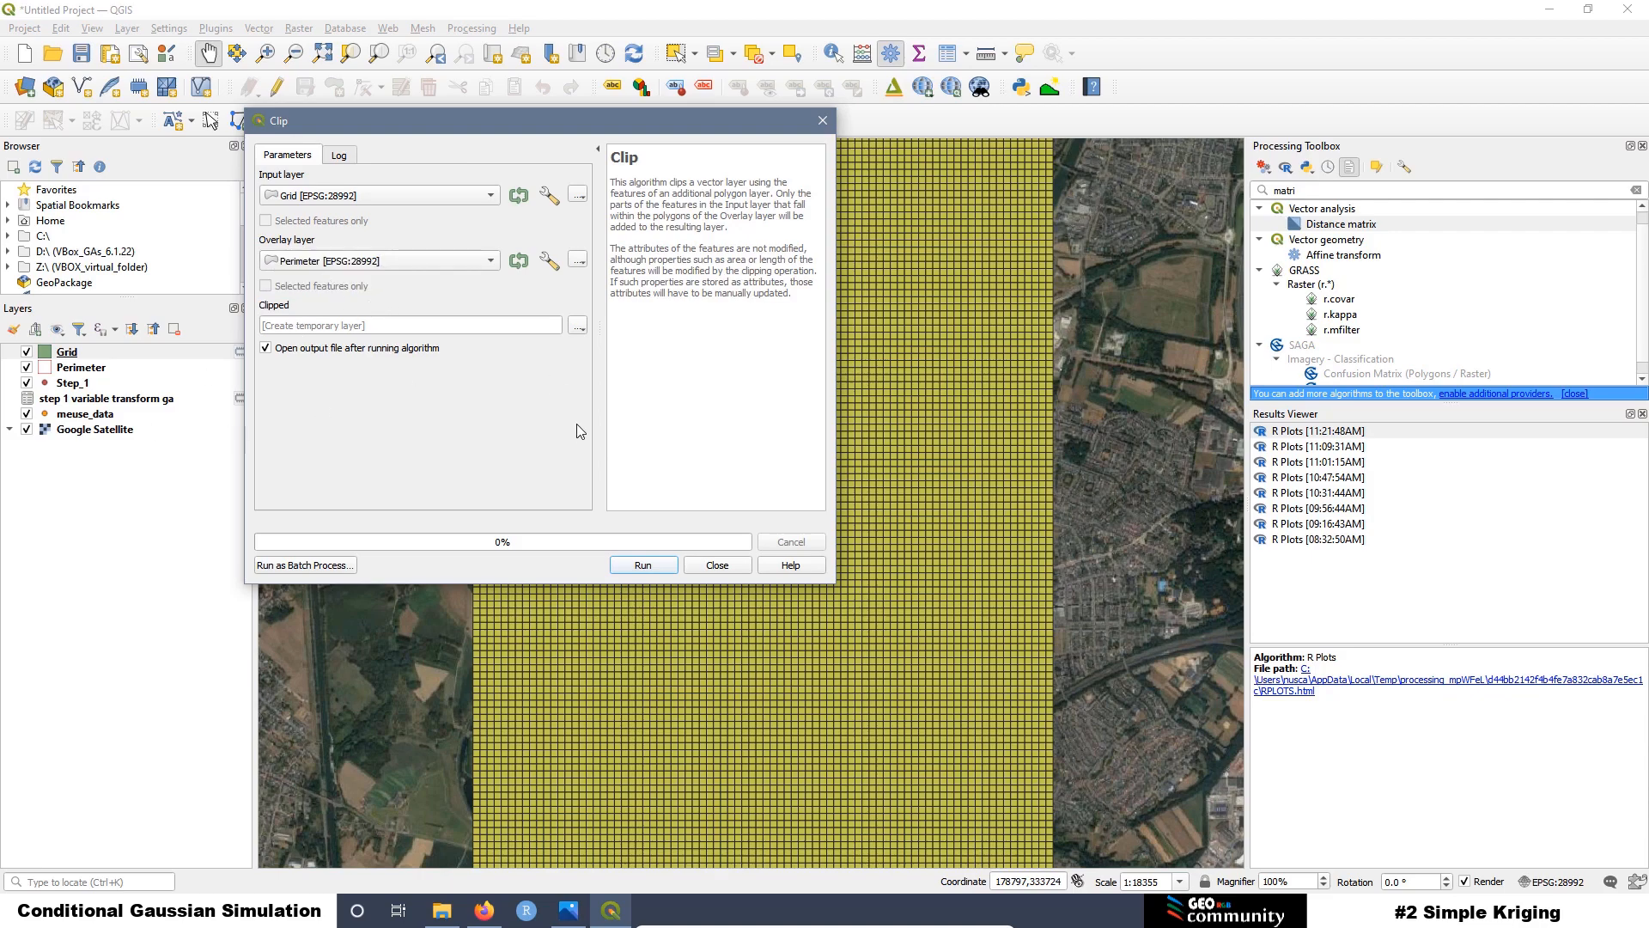
Step: Set the clipped output to Grid_40x40.csv in the Simple Kriging project's Shapefiles folder and run the clip
left_click(580, 335)
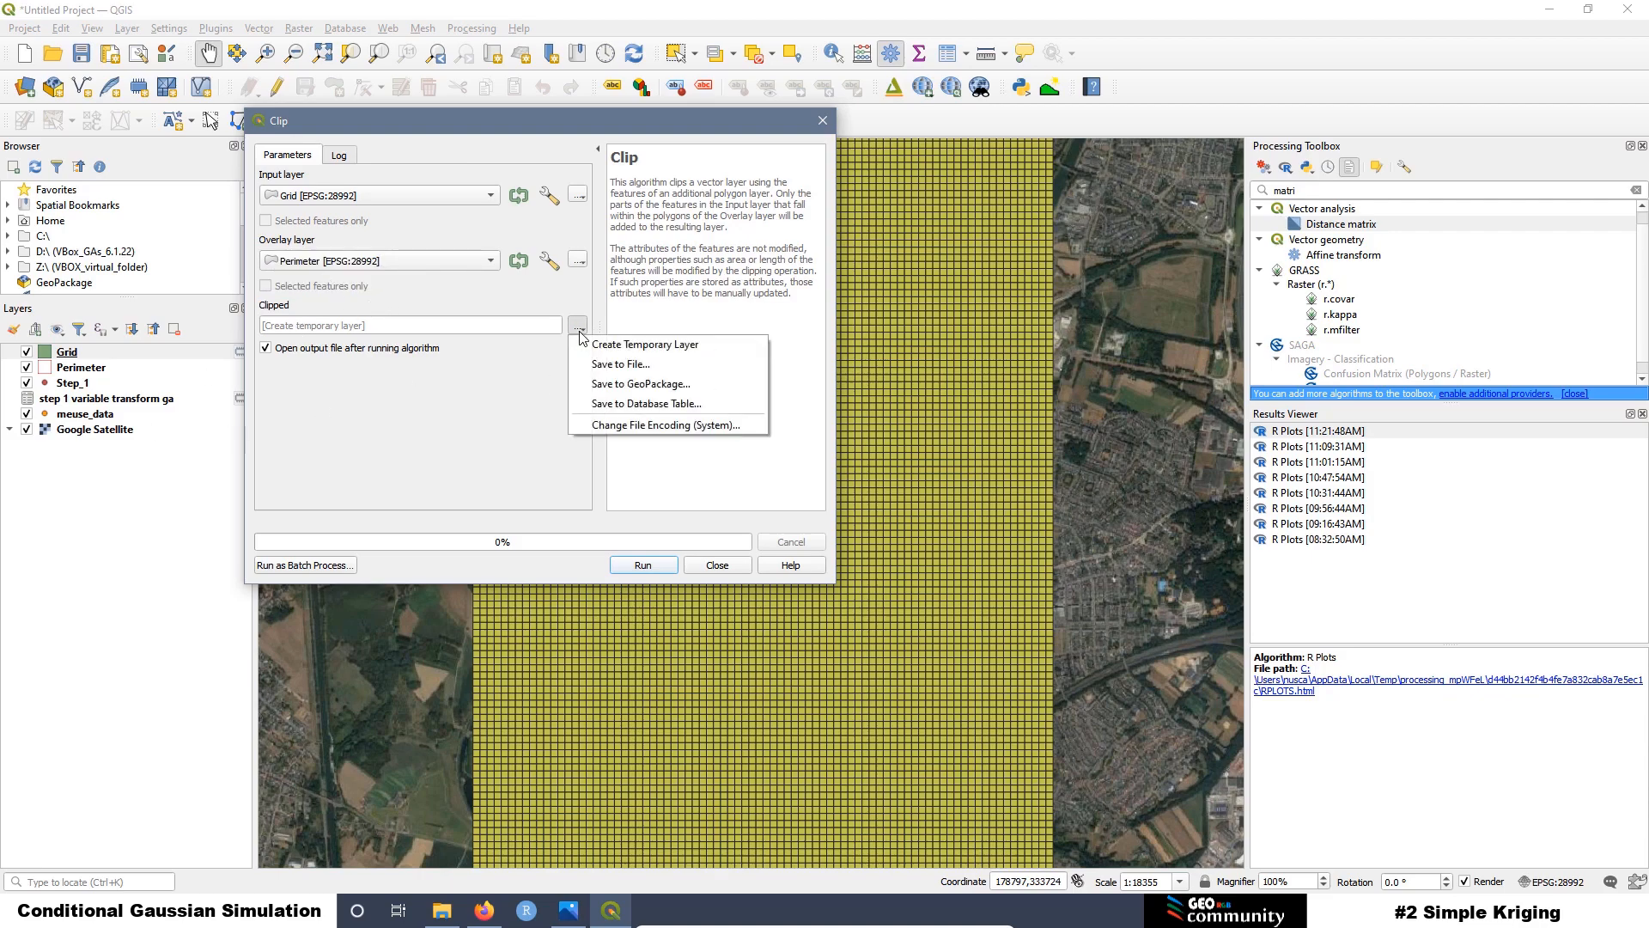
left_click(636, 371)
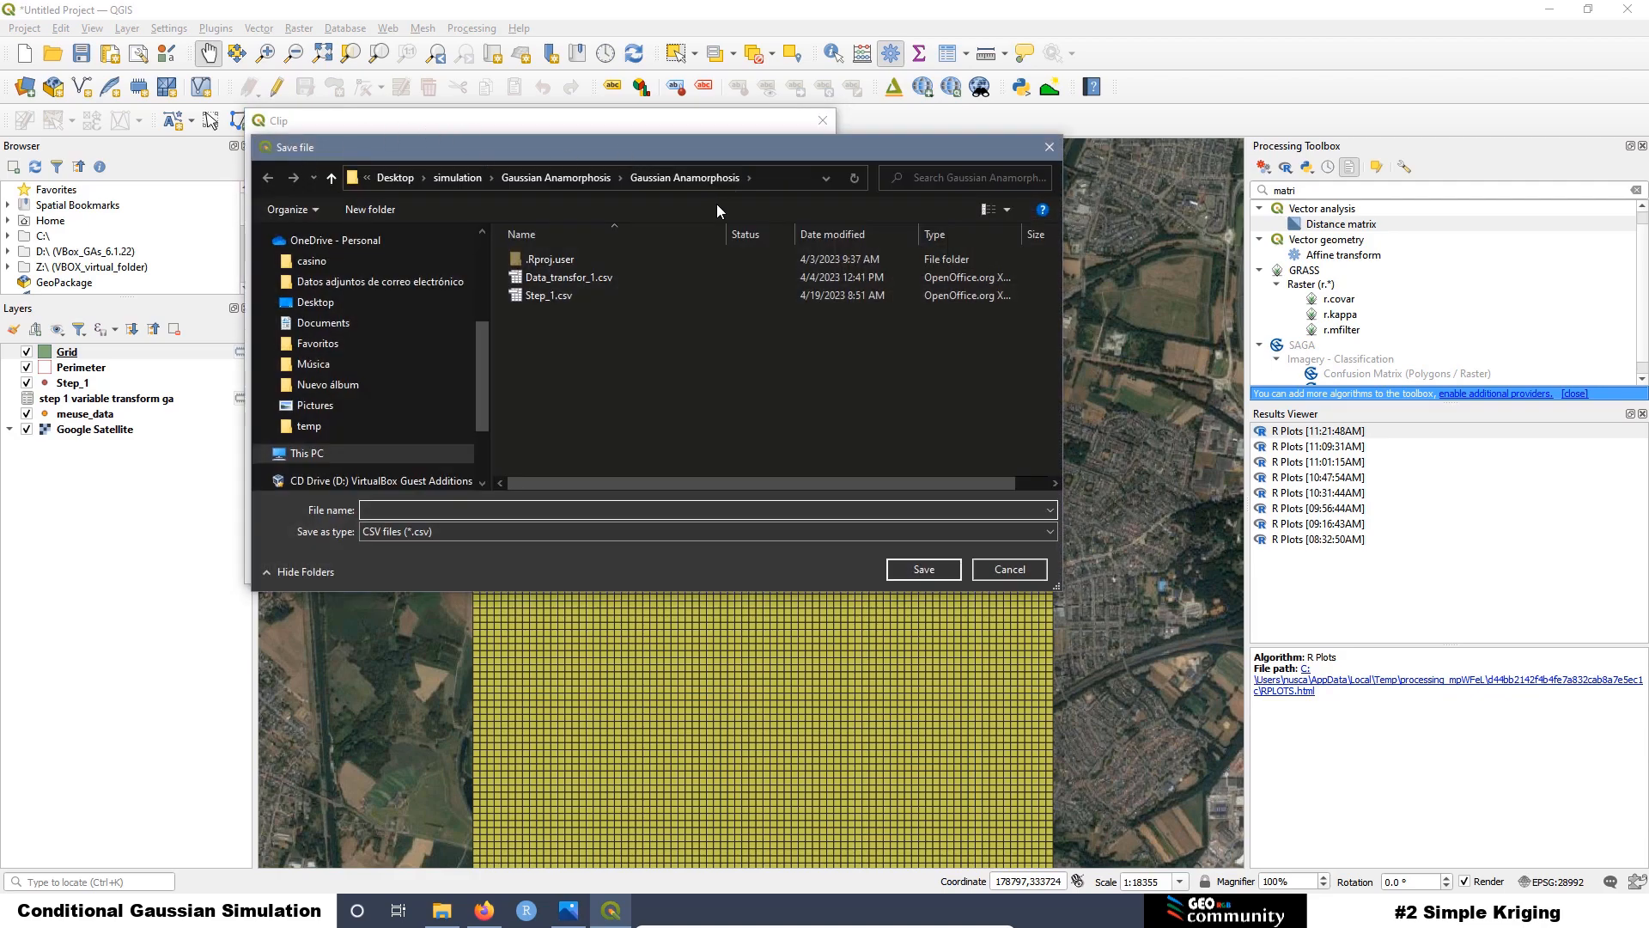
left_click(455, 177)
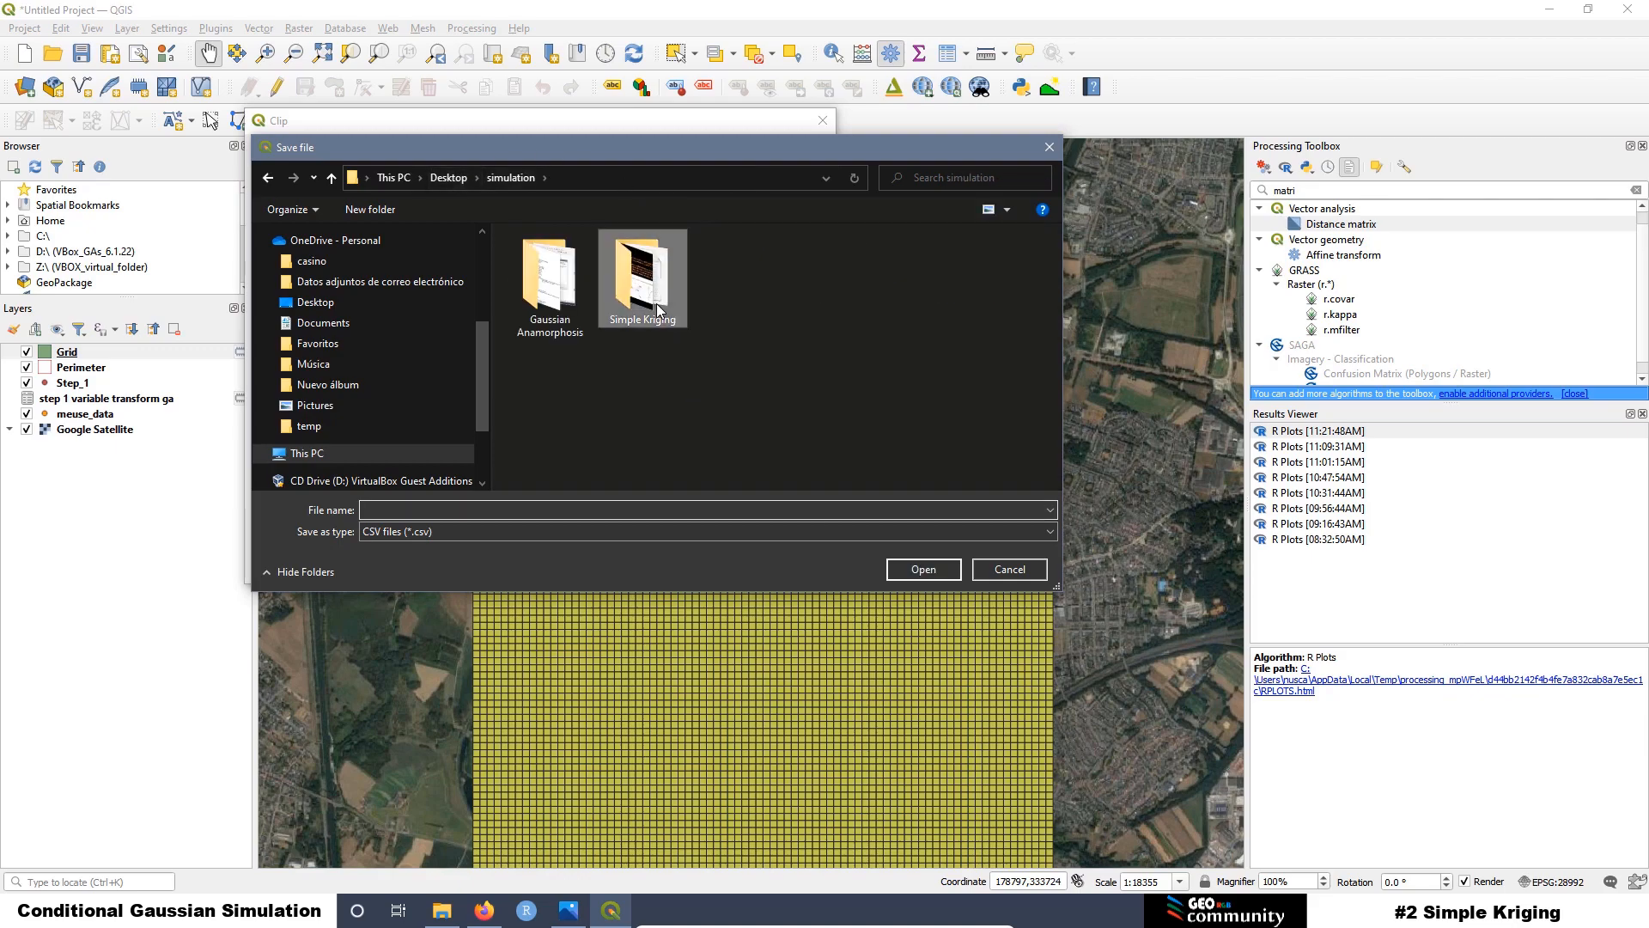
double_click(635, 283)
double_click(735, 280)
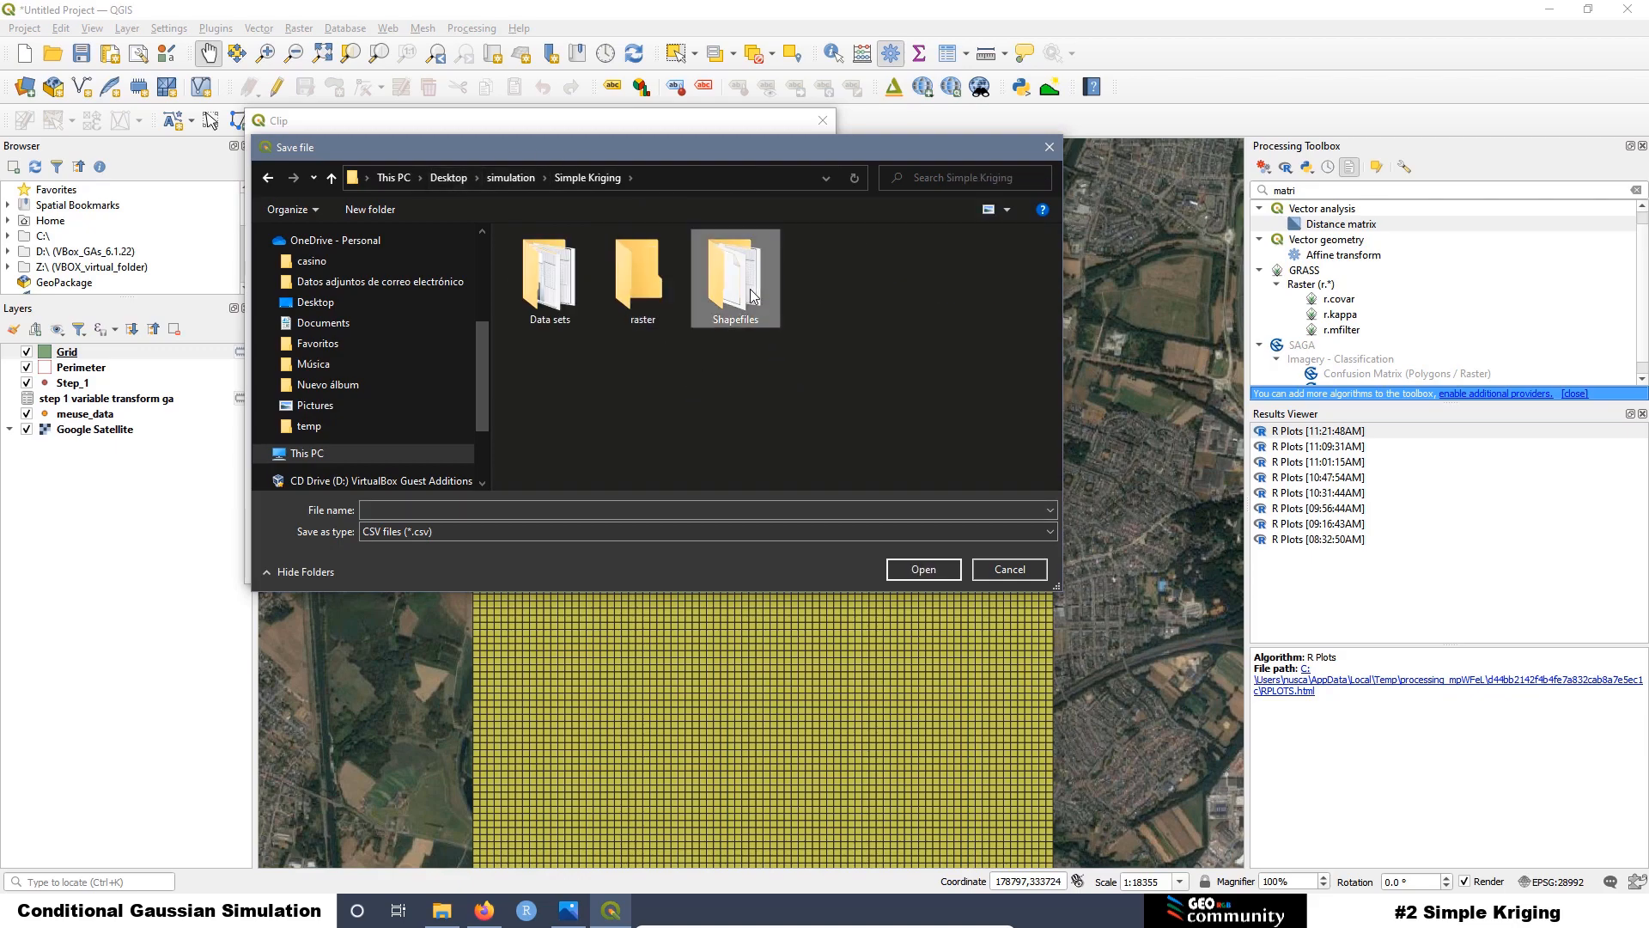
left_click(400, 508)
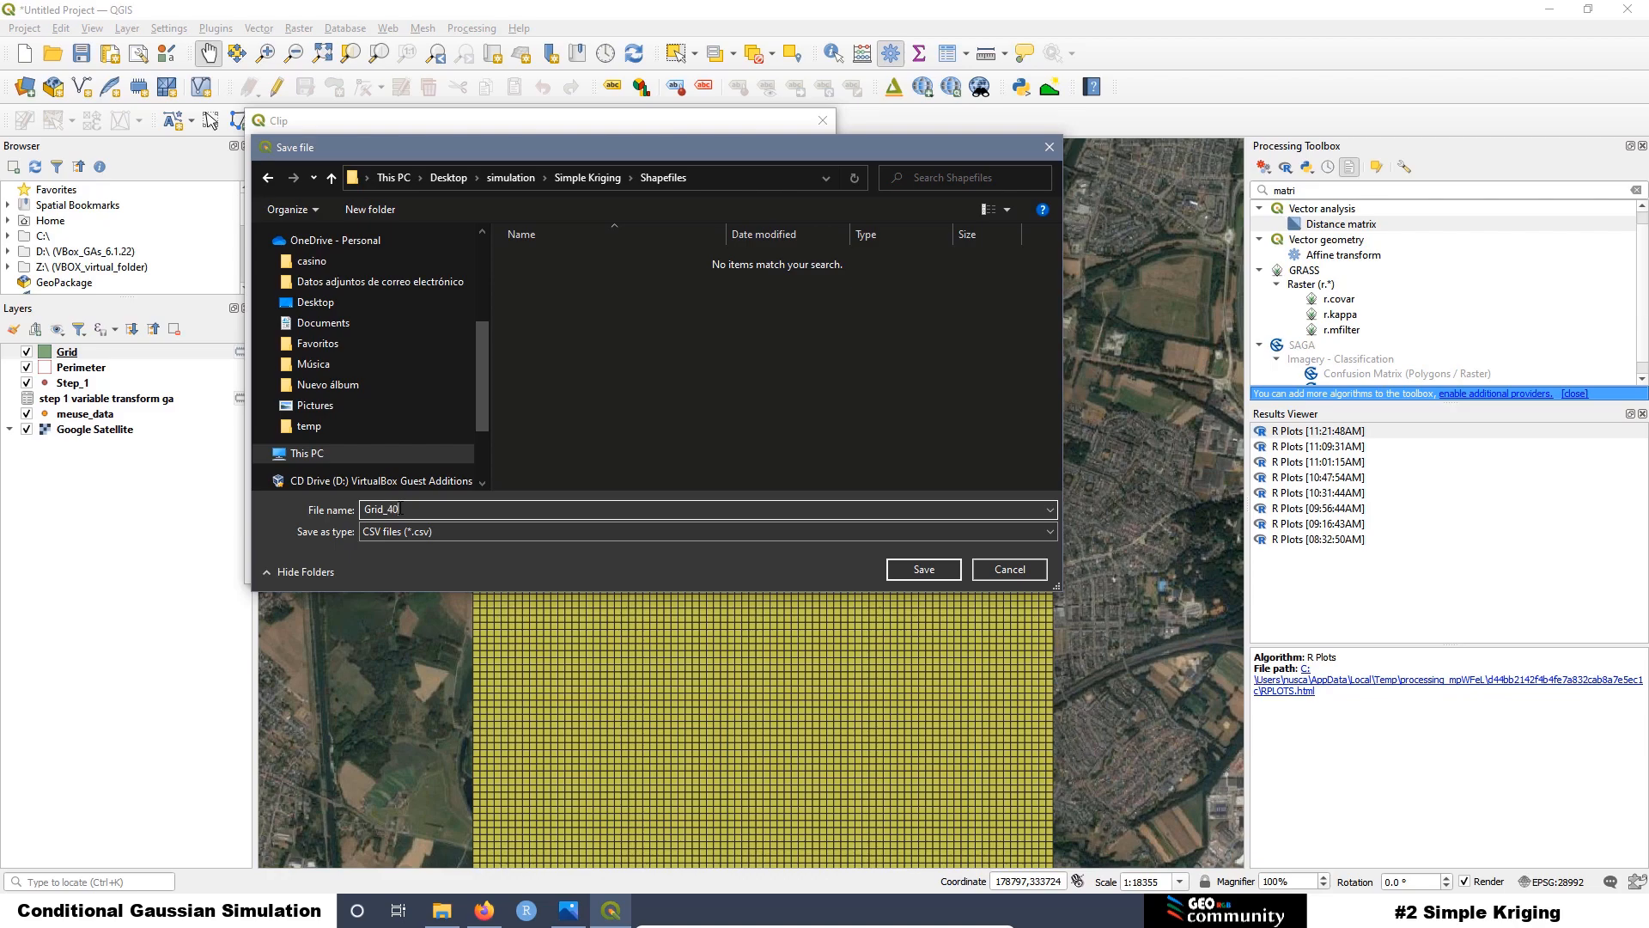
type(".")
left_click(916, 571)
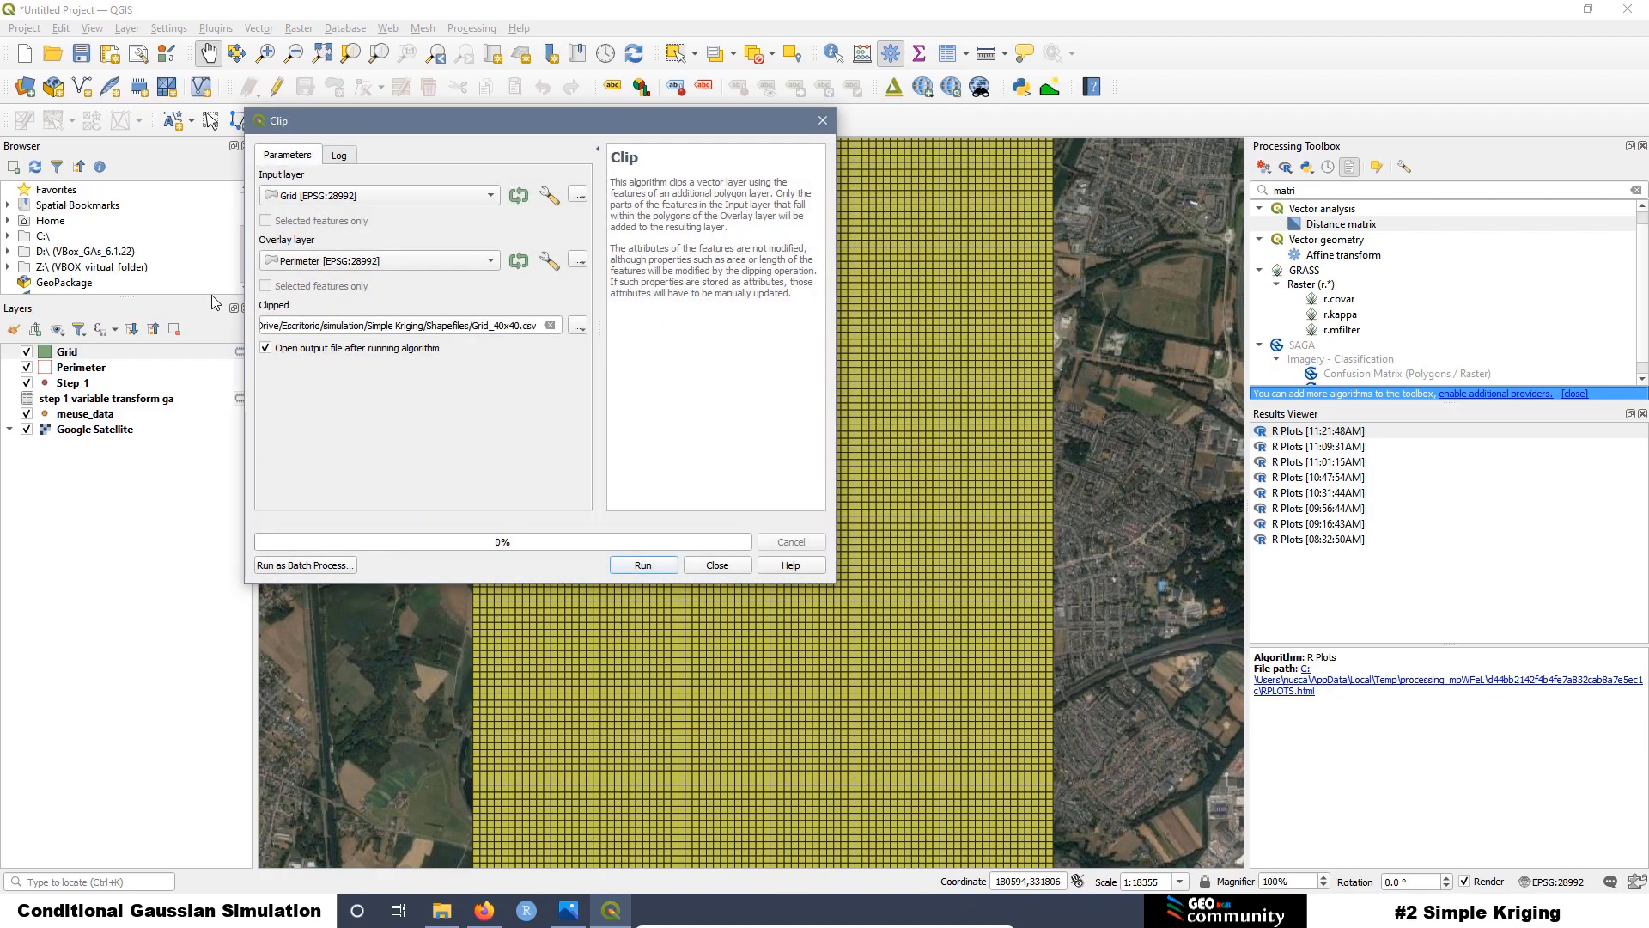
left_click(651, 570)
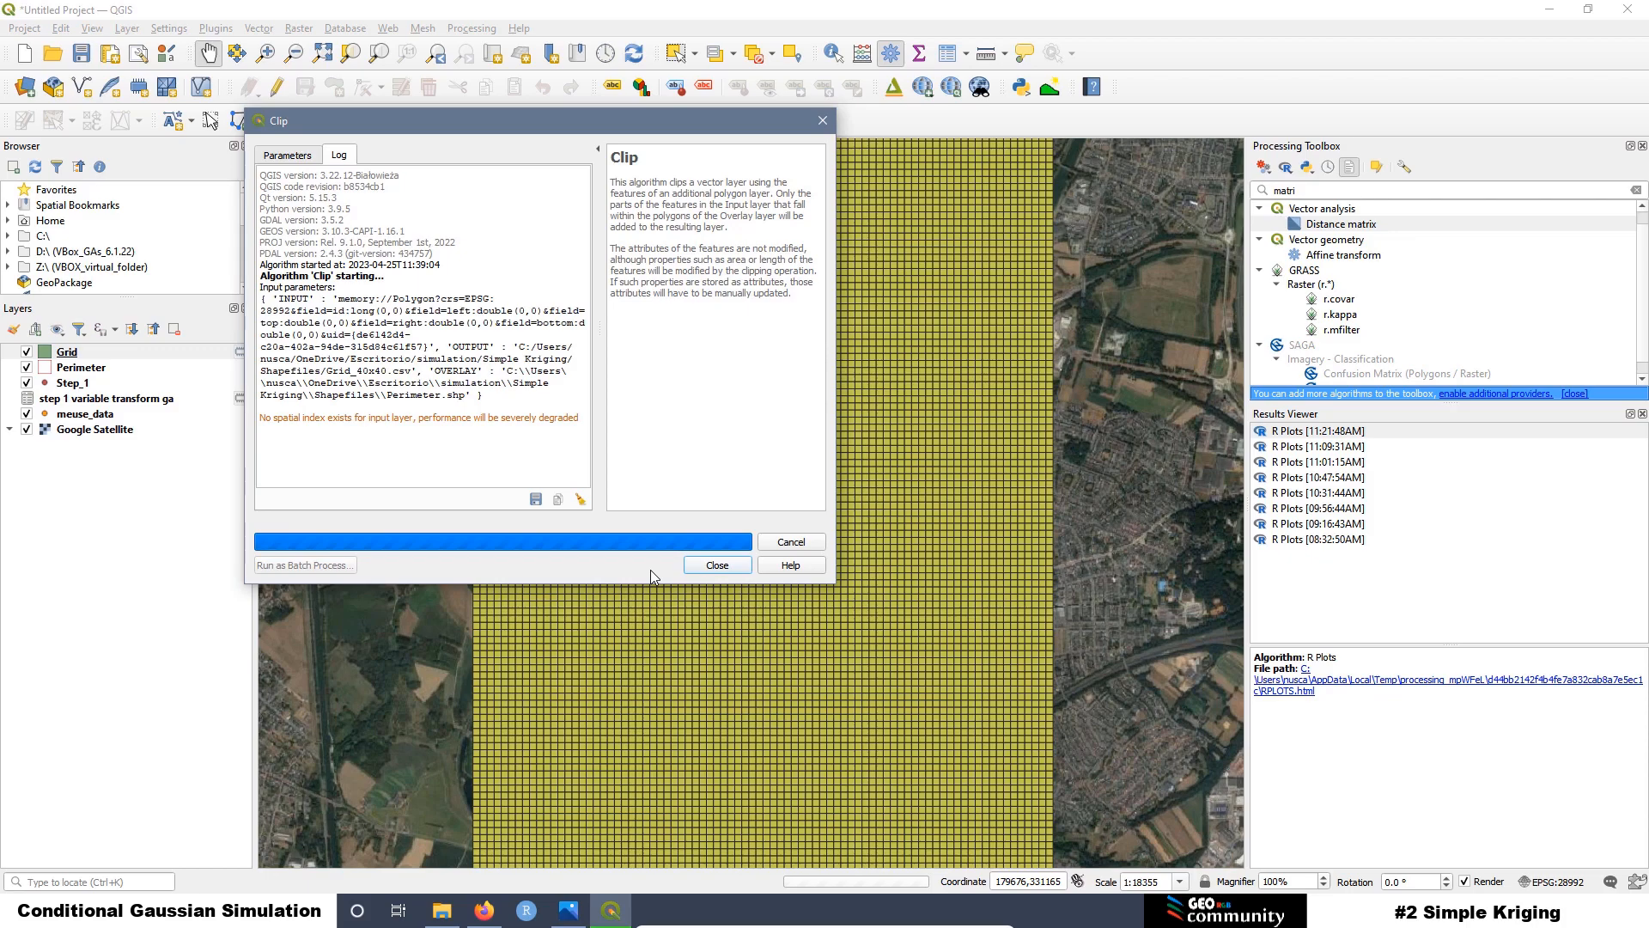
left_click(708, 564)
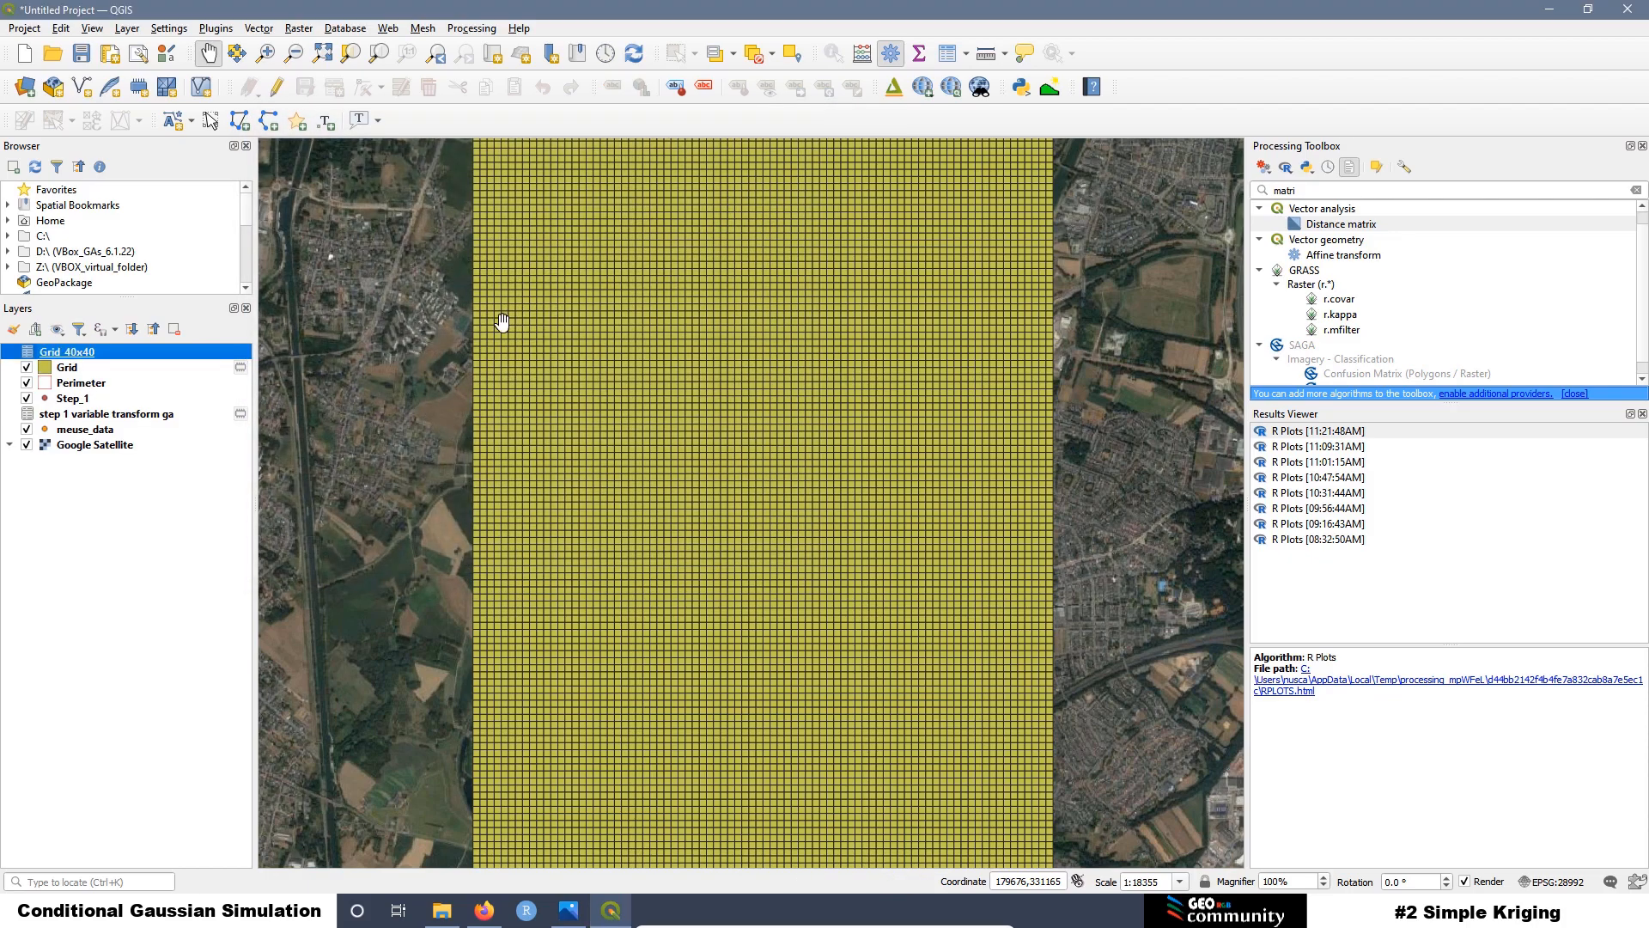
Step: Remove the Grid_40x40 CSV layer from the project
right_click(123, 354)
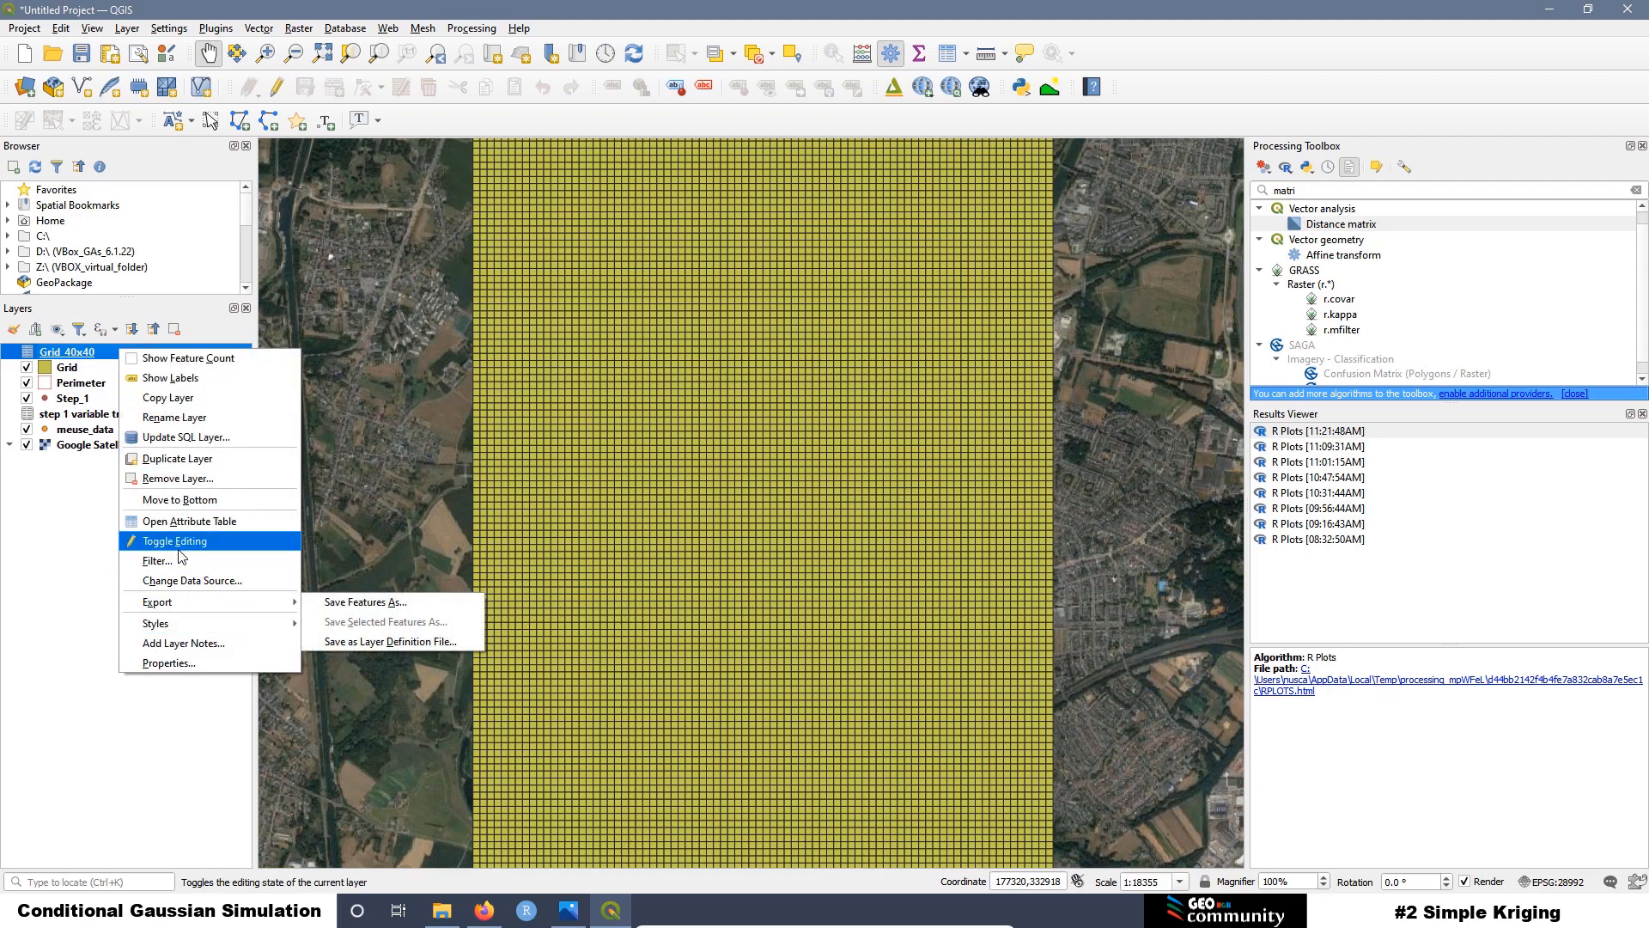
left_click(191, 479)
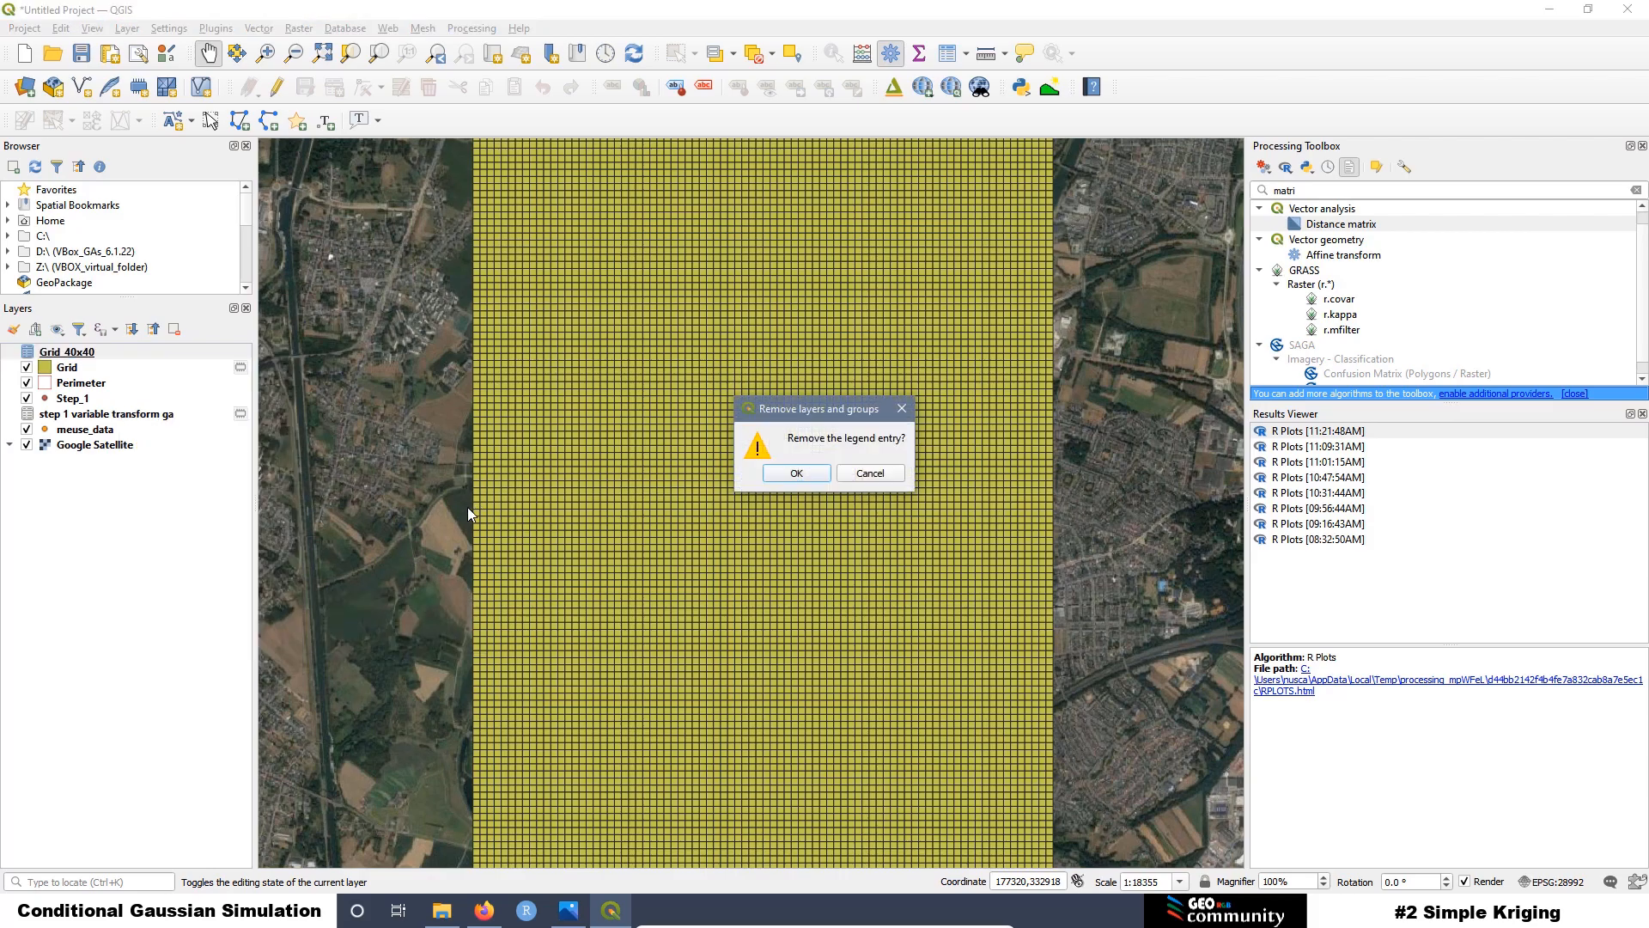
left_click(794, 474)
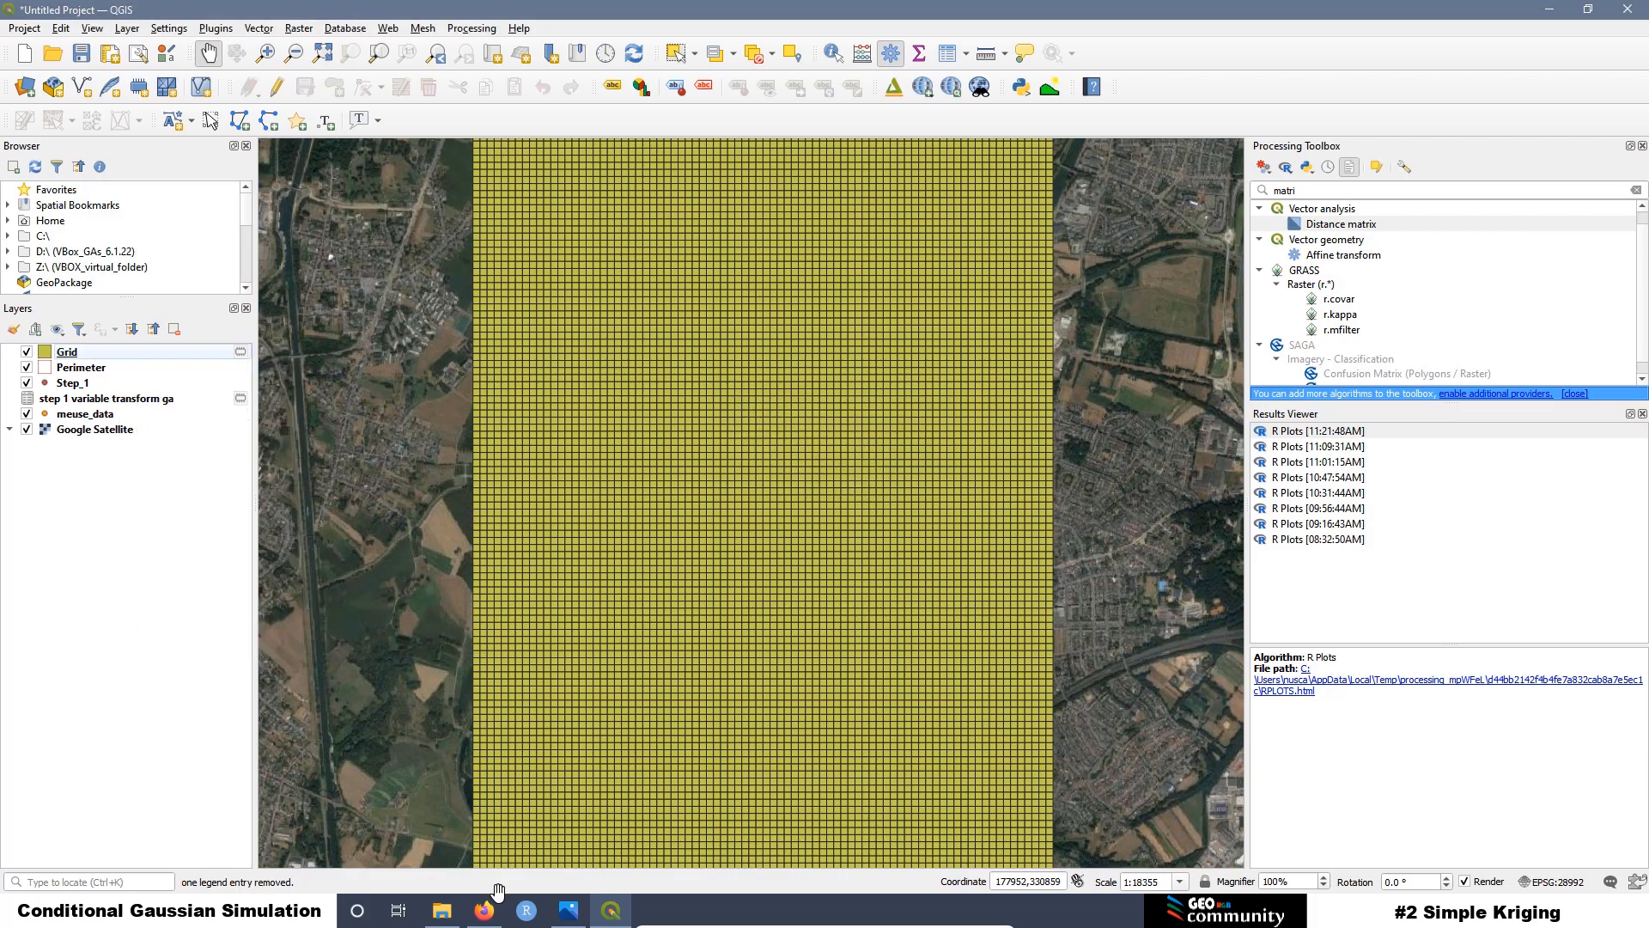
Step: Switch to File Explorer, delete Grid_40x40.csv from the Shapefiles folder, and return to QGIS
left_click(443, 913)
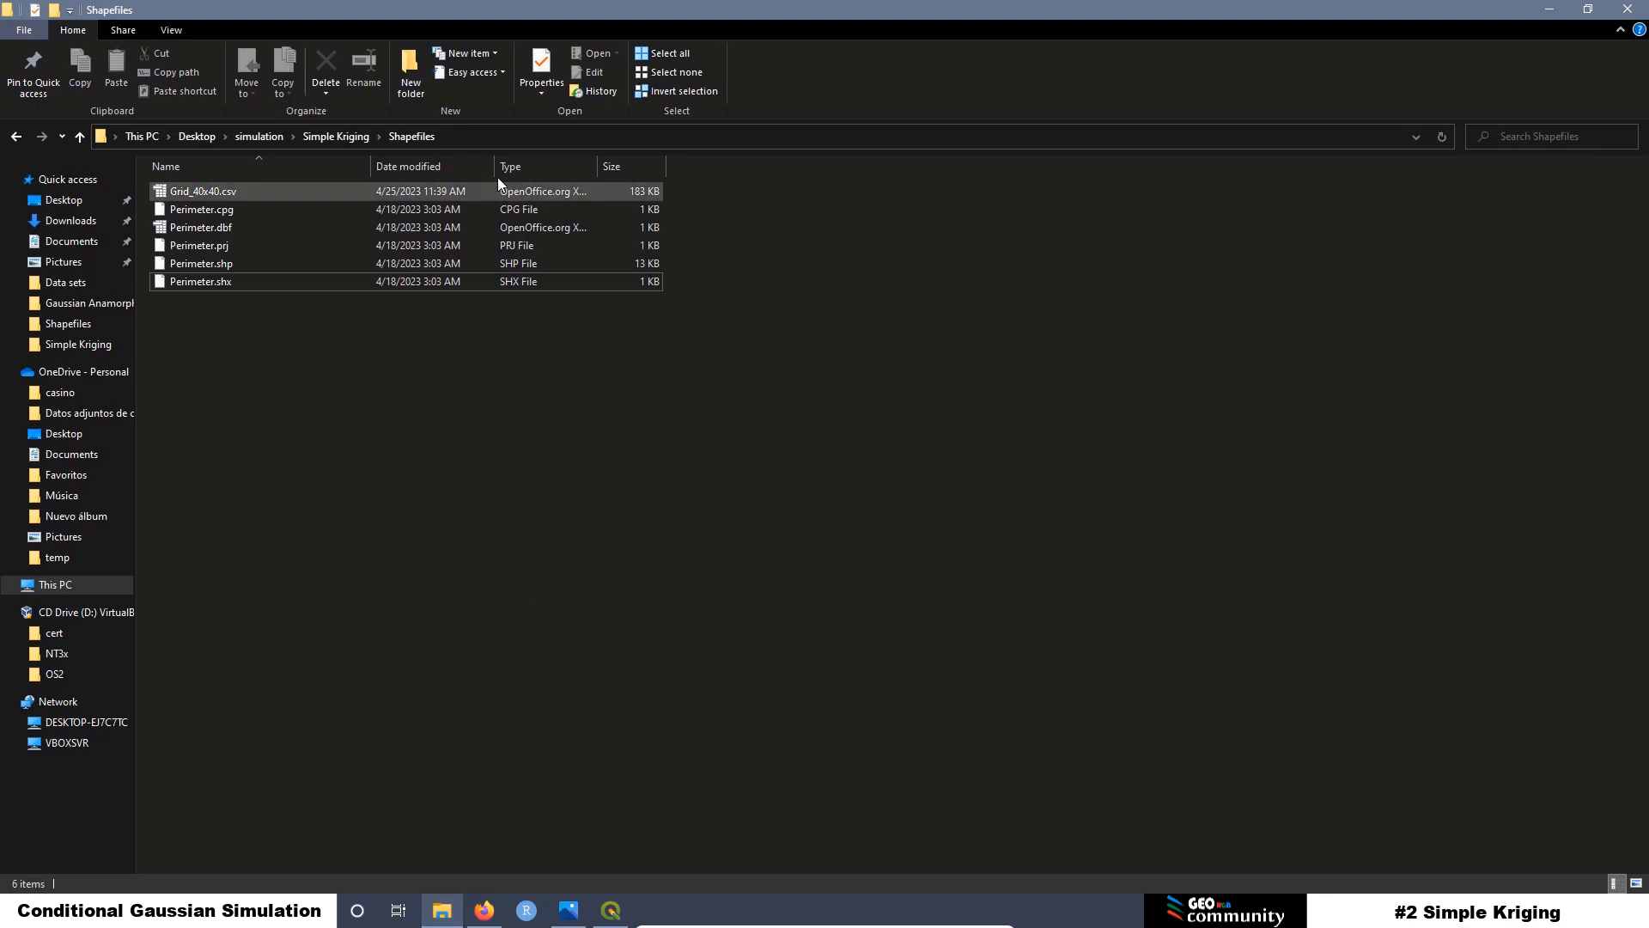
left_click(239, 191)
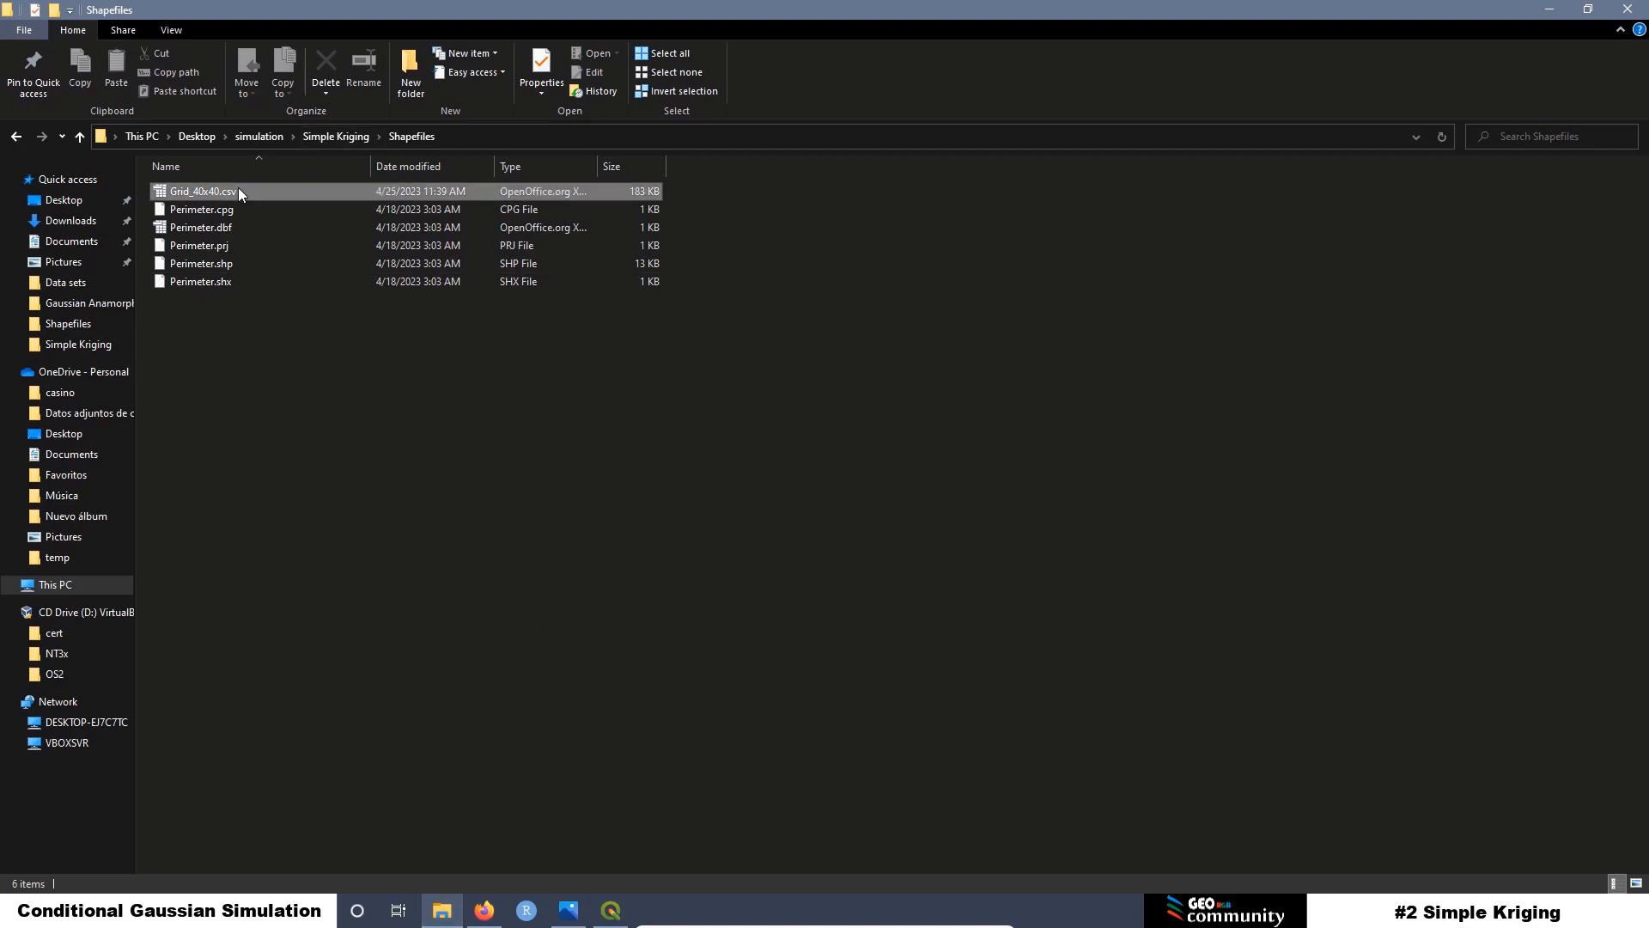
key("Delete")
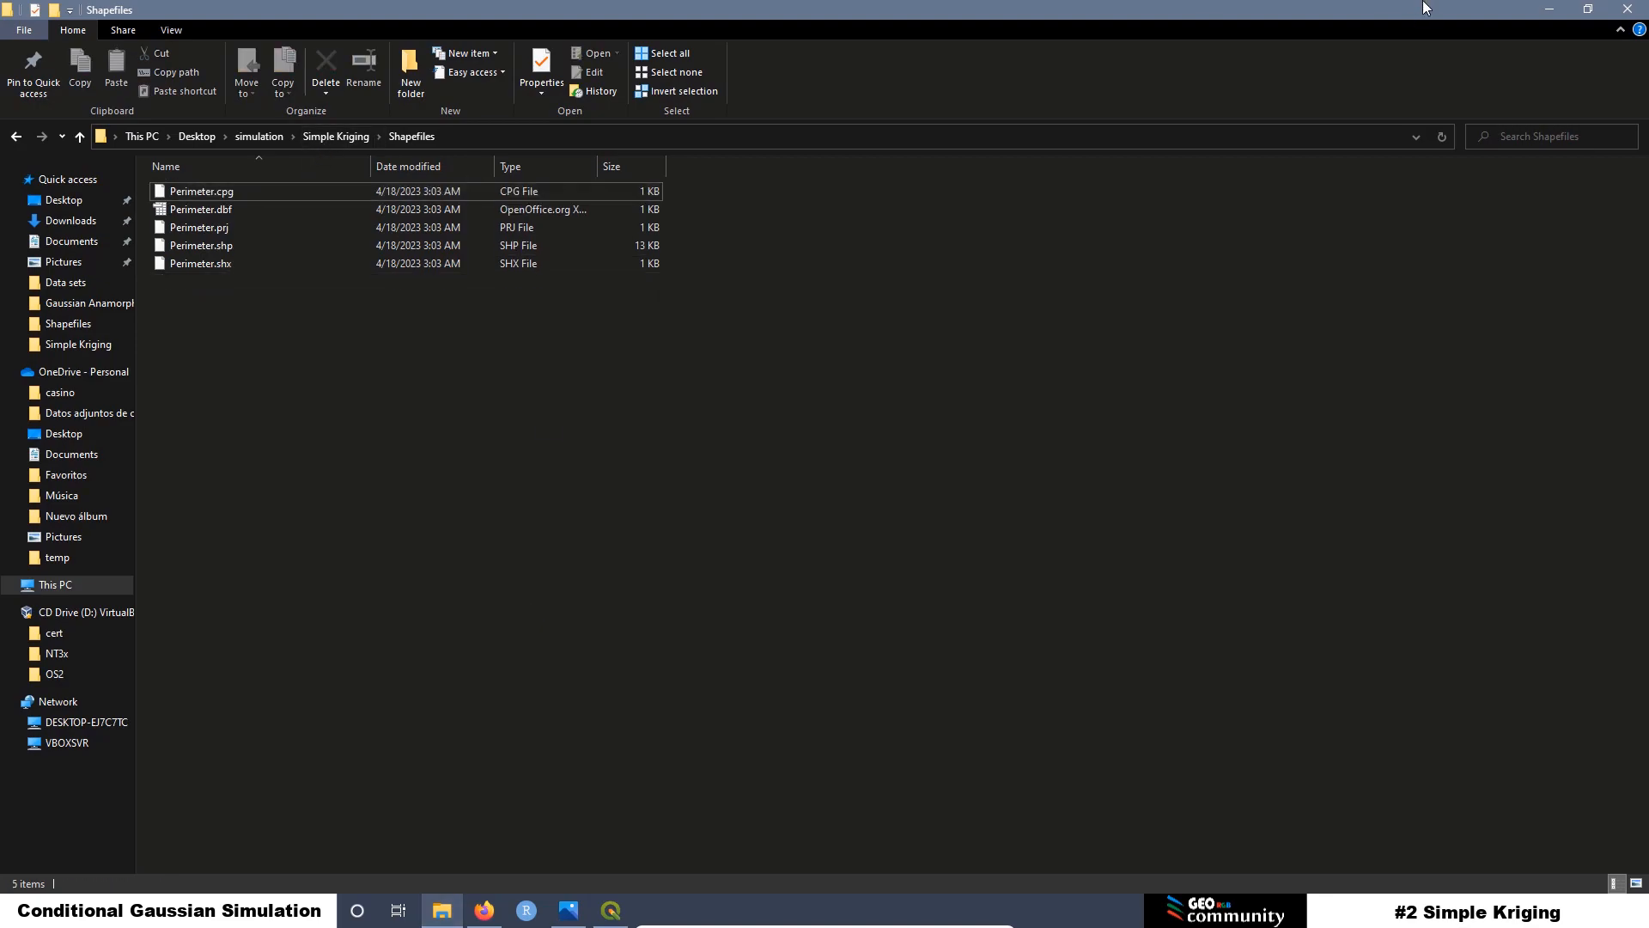
left_click(1542, 10)
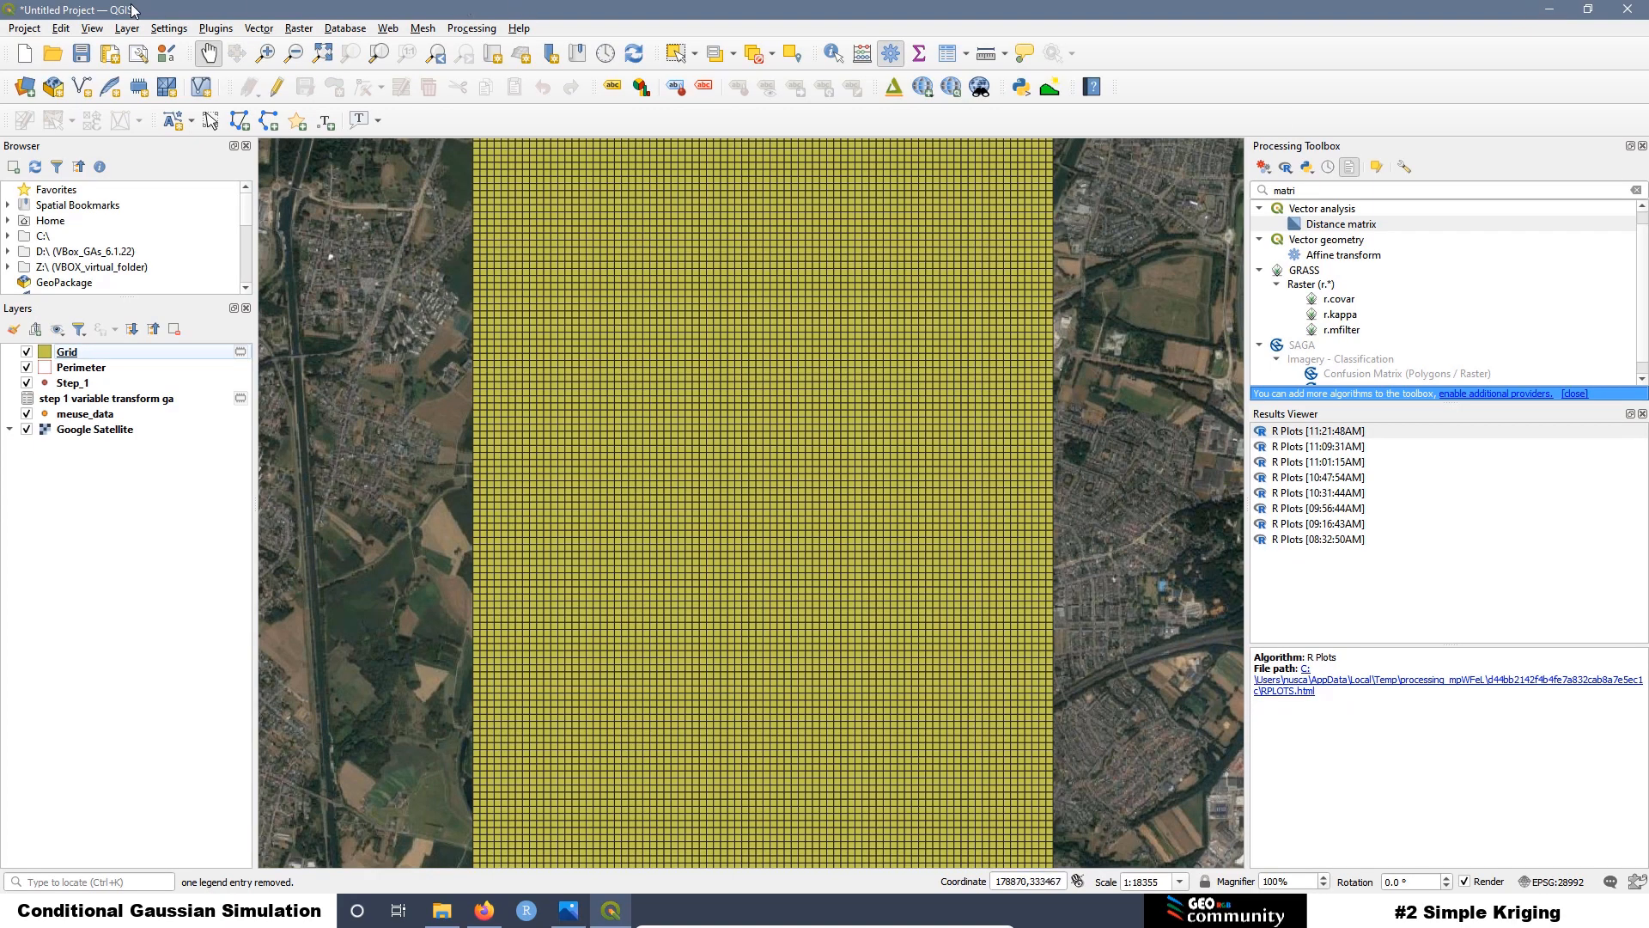
Step: Start a new Clip of the Grid layer using Perimeter as the overlay layer
left_click(260, 29)
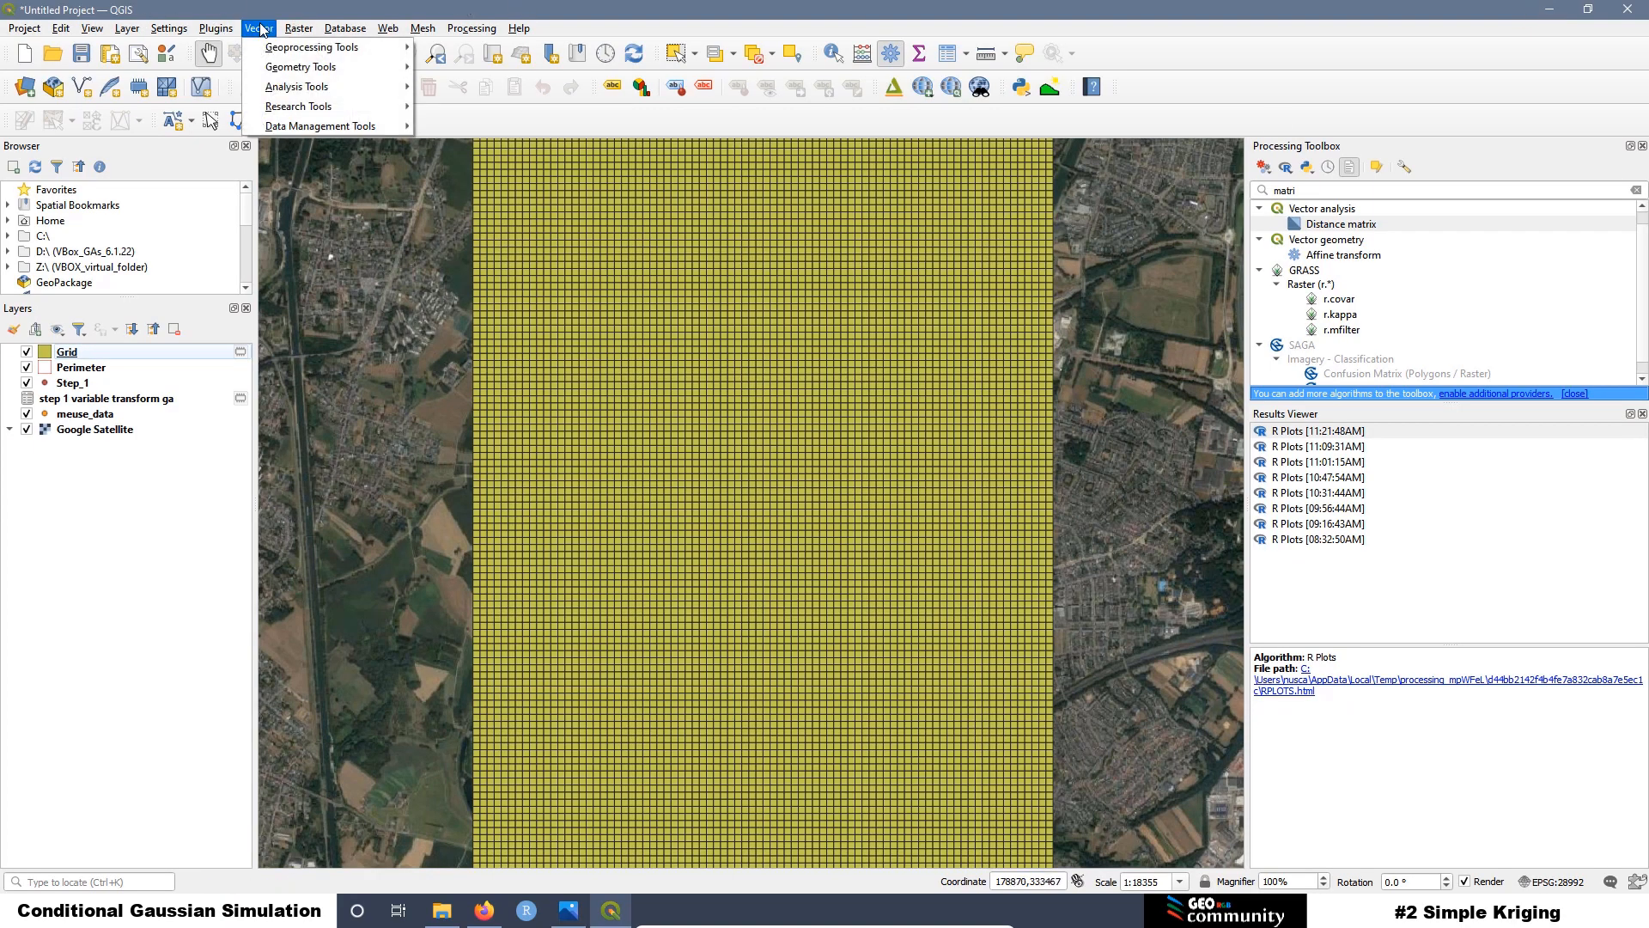
mouse_move(335, 48)
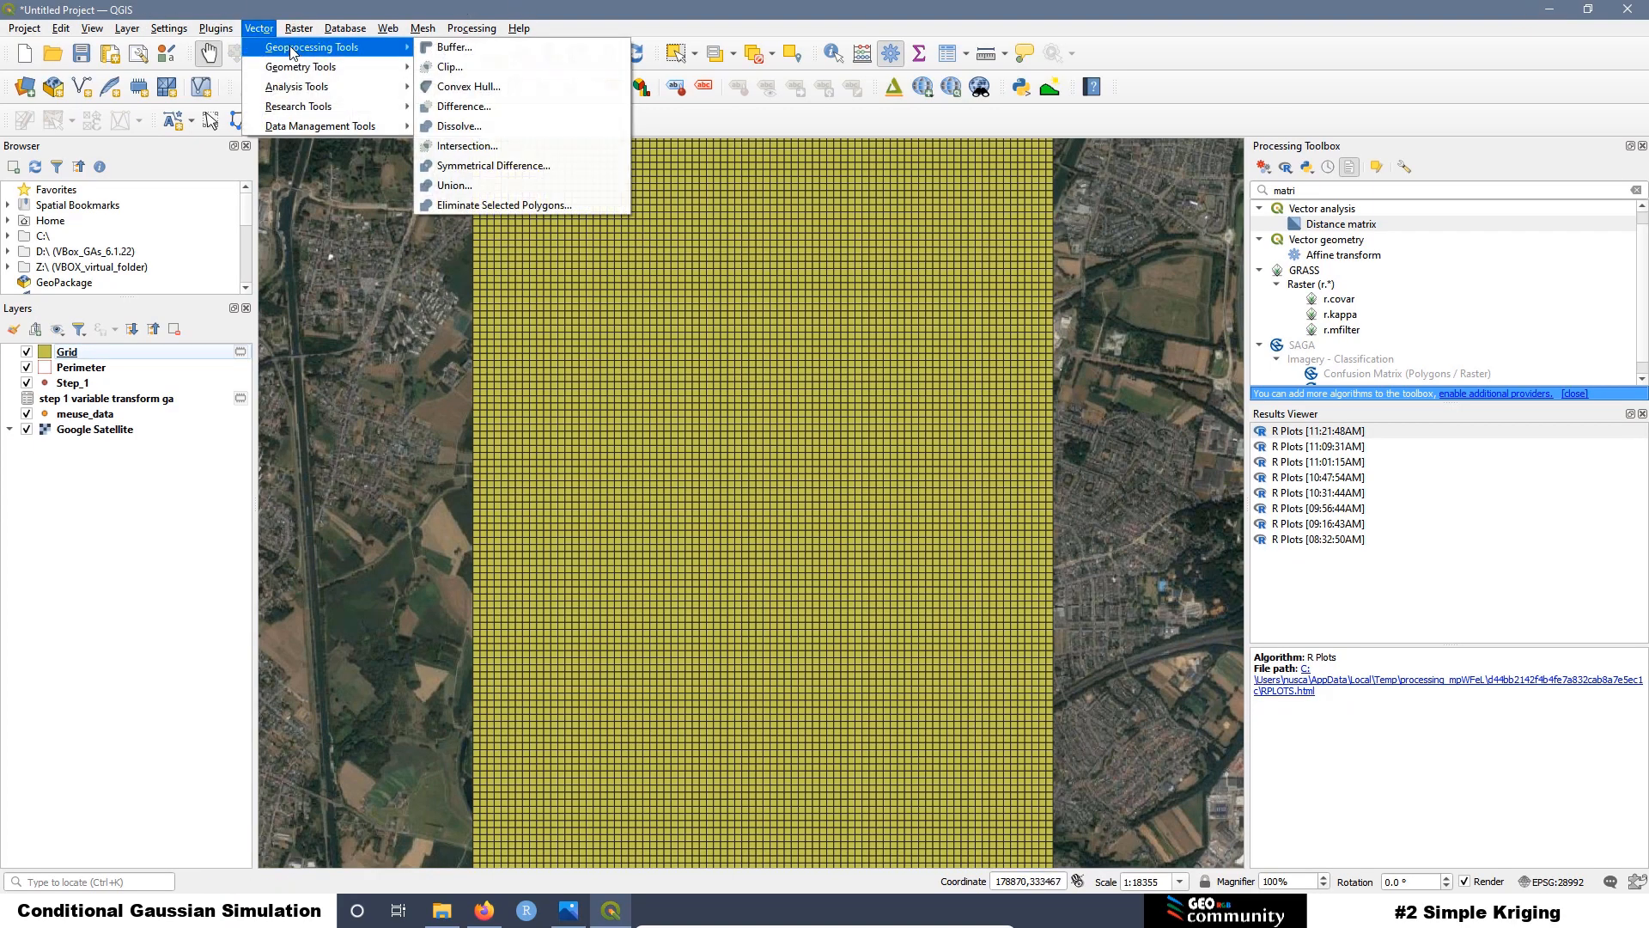
left_click(465, 69)
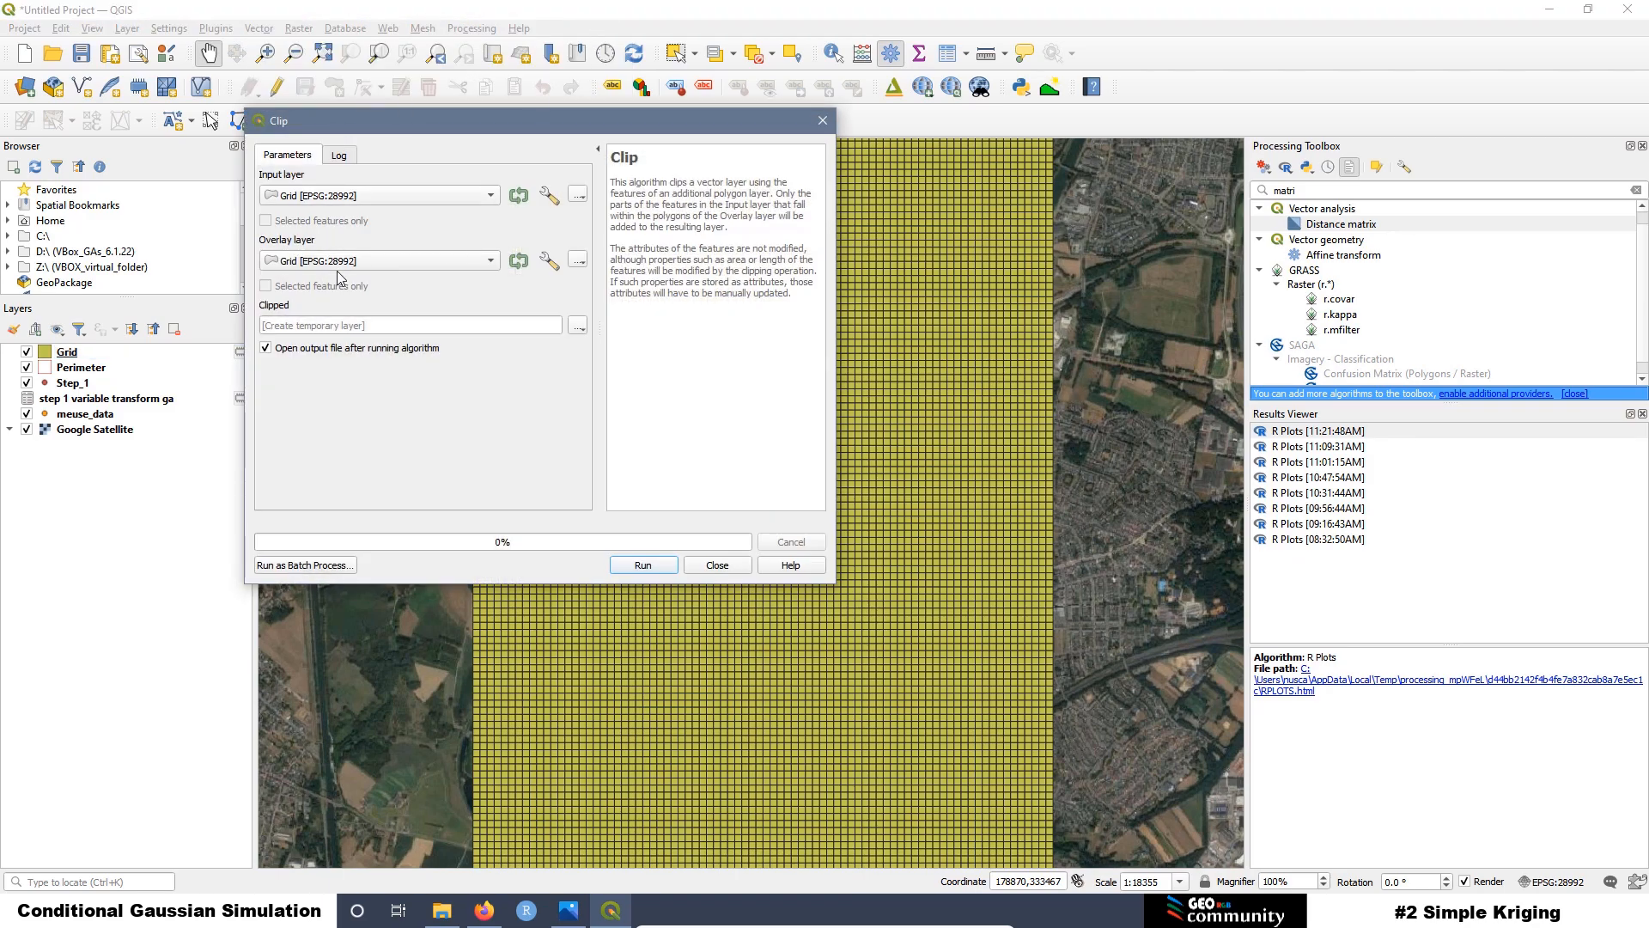
left_click(327, 263)
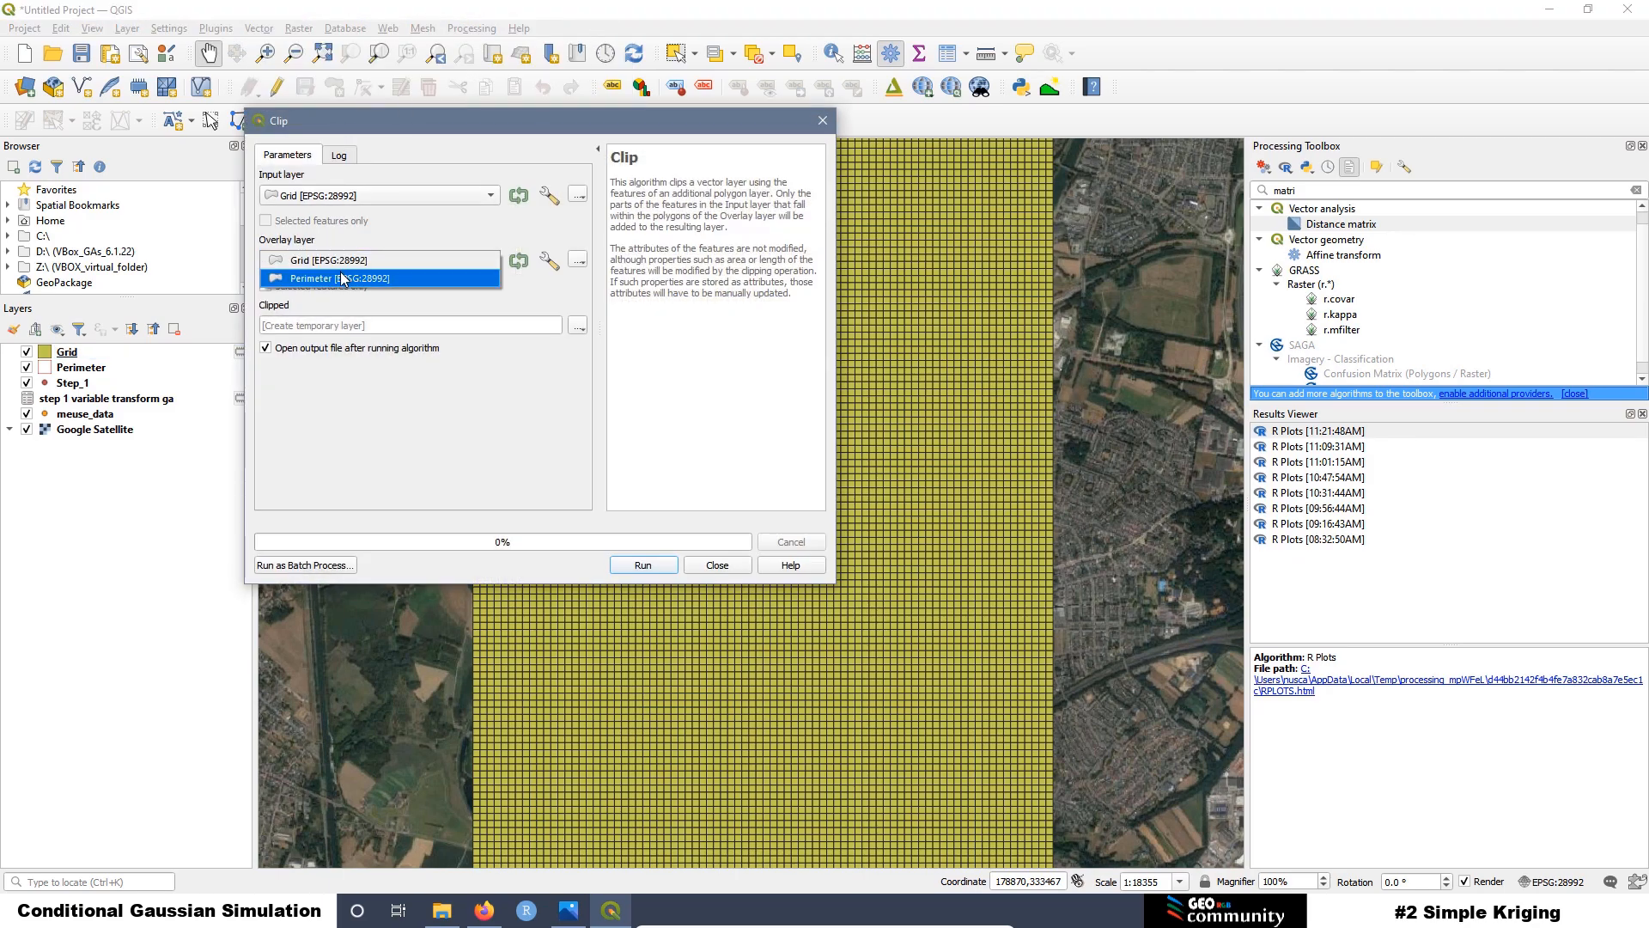
left_click(344, 278)
Step: Set the clipped output to an SHP file named Grid_40x40 in the Shapefiles folder, run the clip, and close the tool
left_click(577, 326)
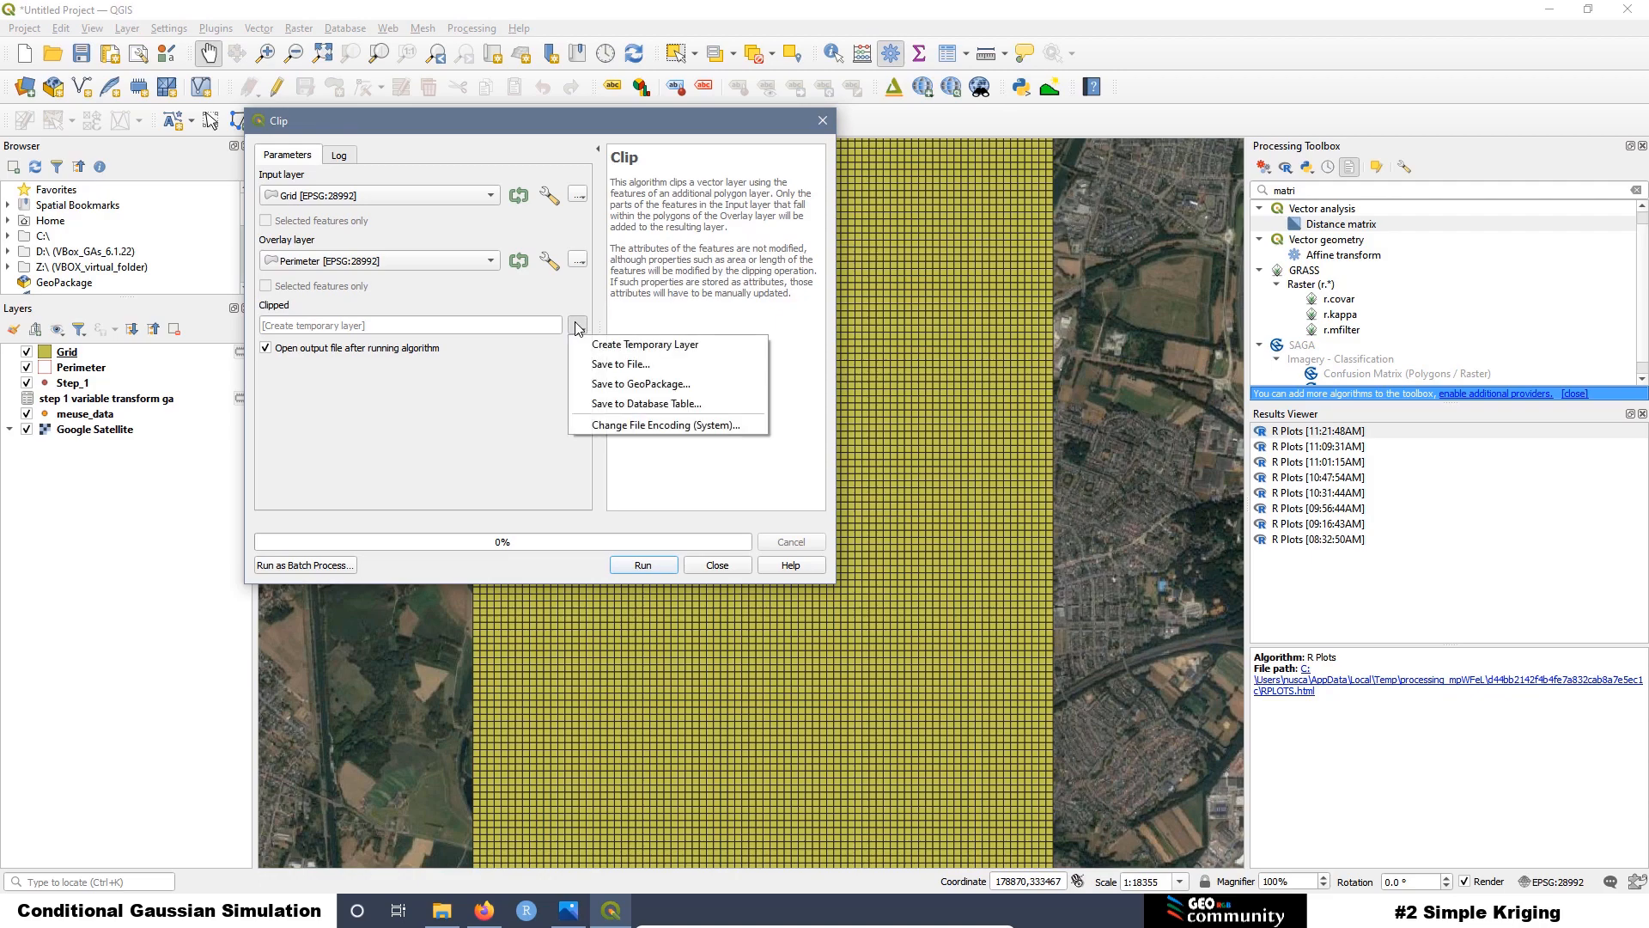
left_click(623, 365)
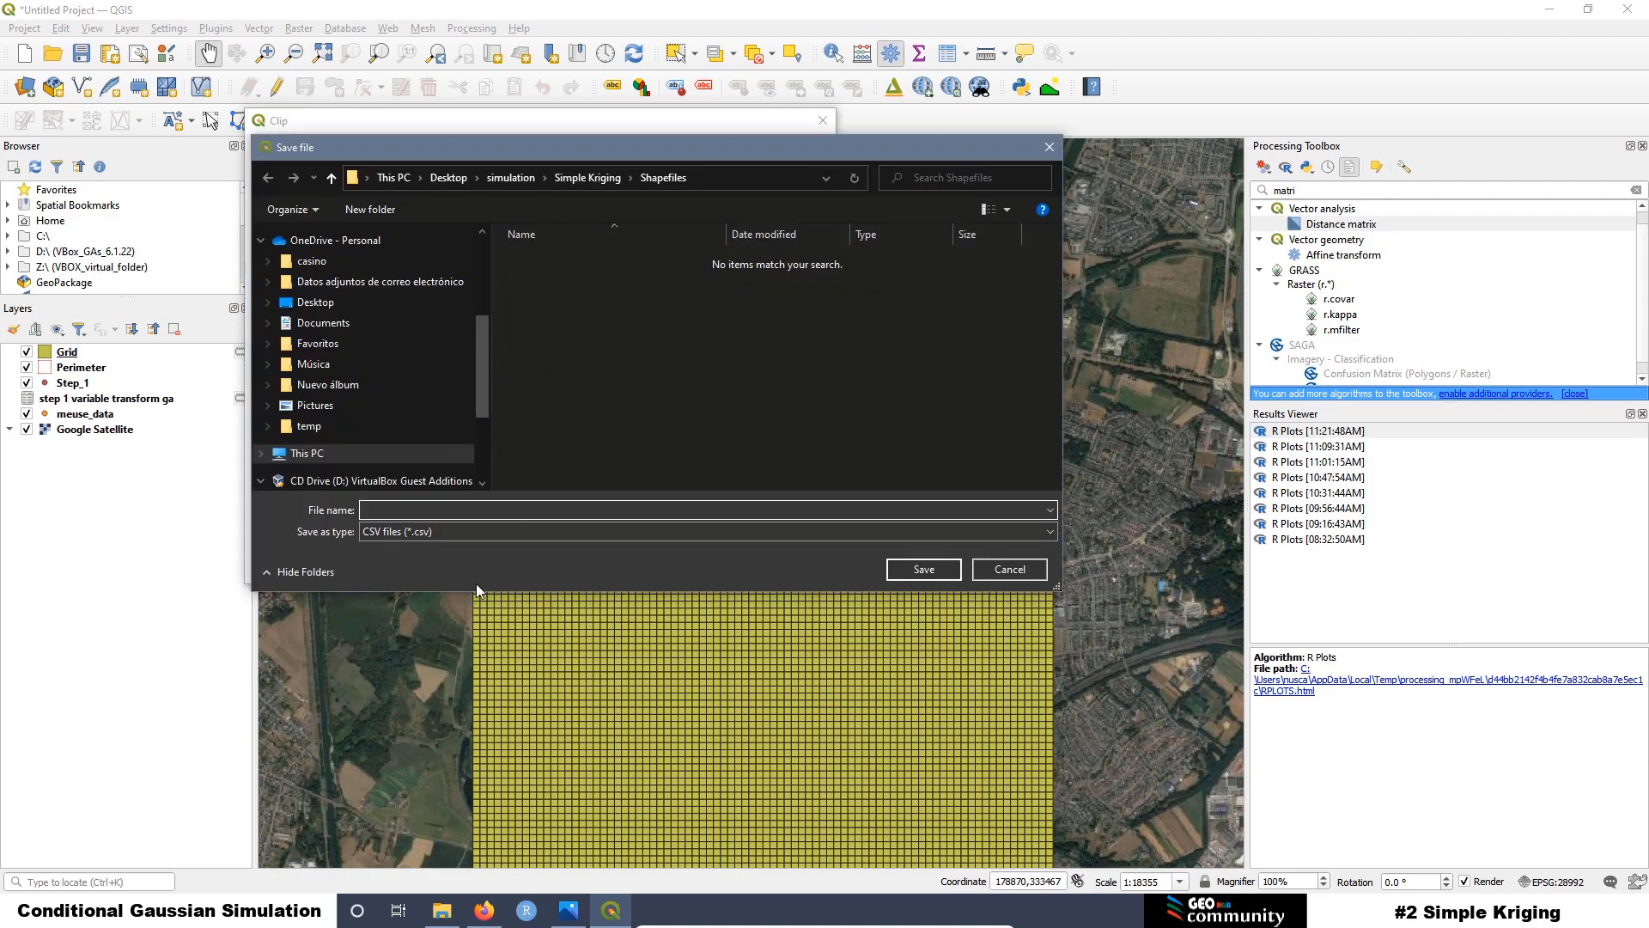
left_click(399, 533)
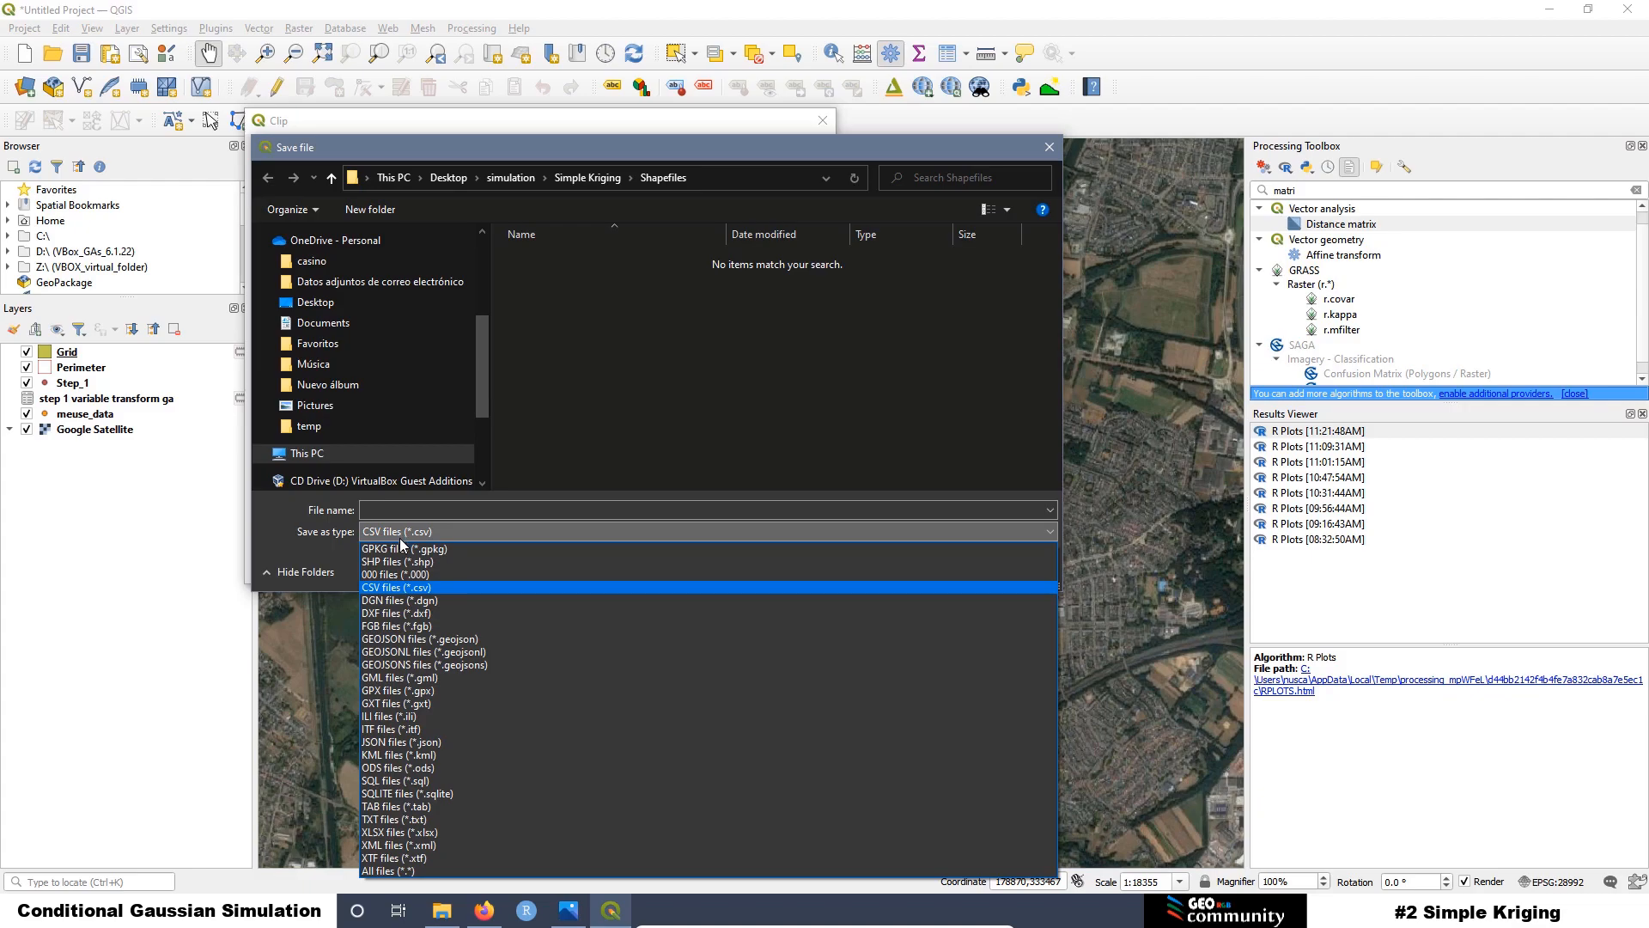
left_click(395, 564)
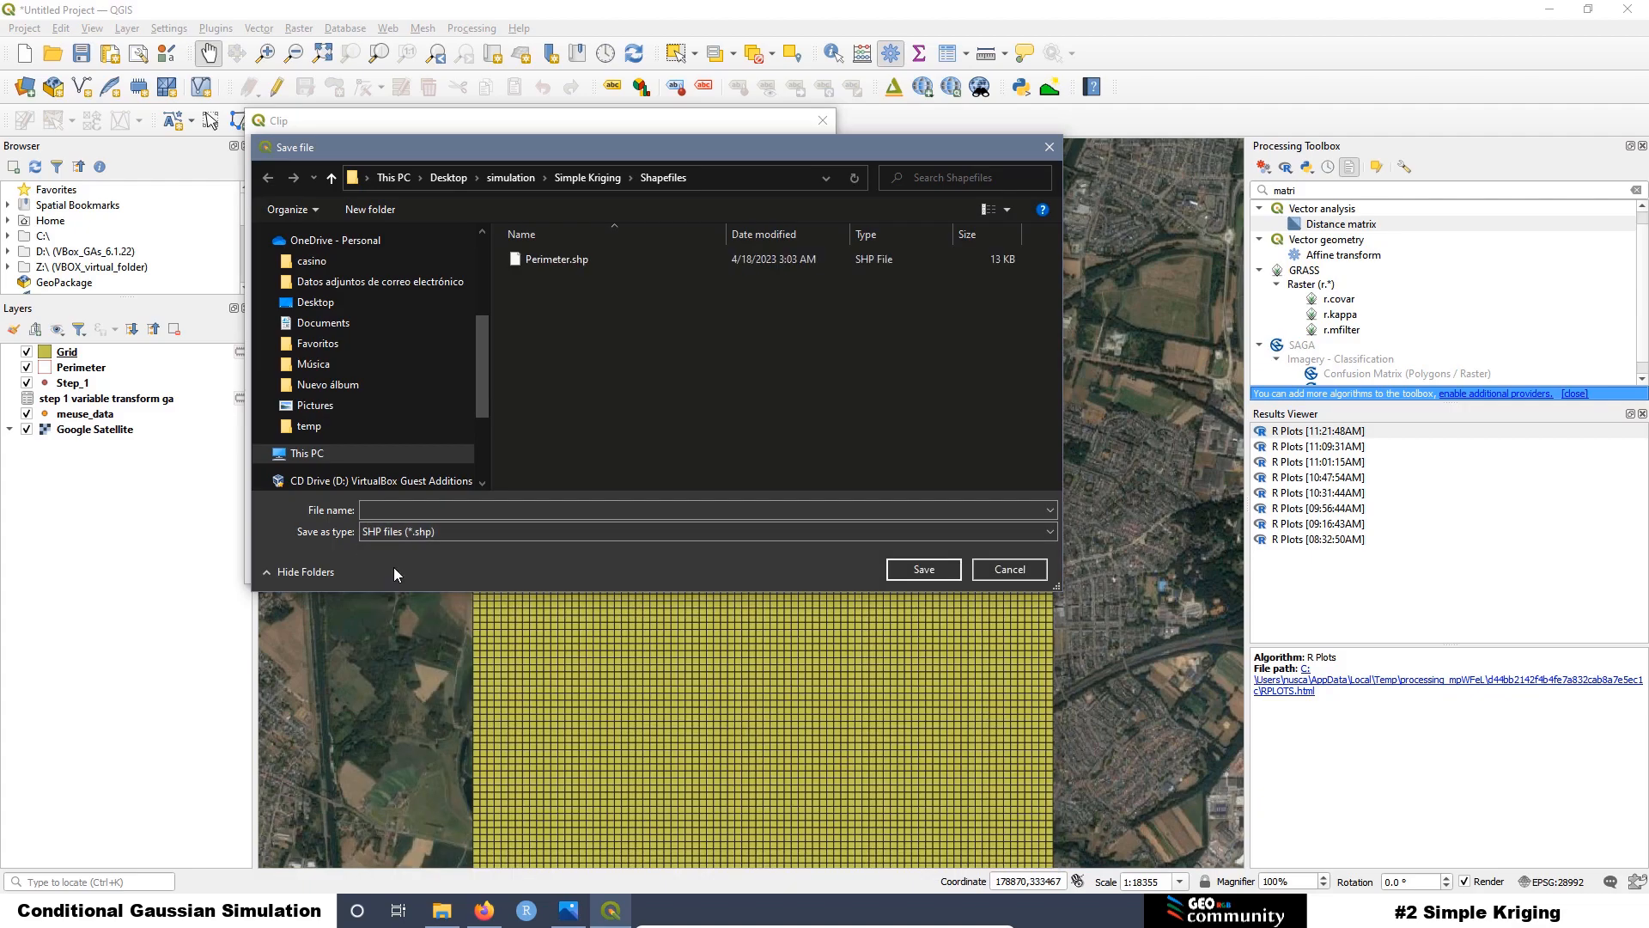
left_click(417, 509)
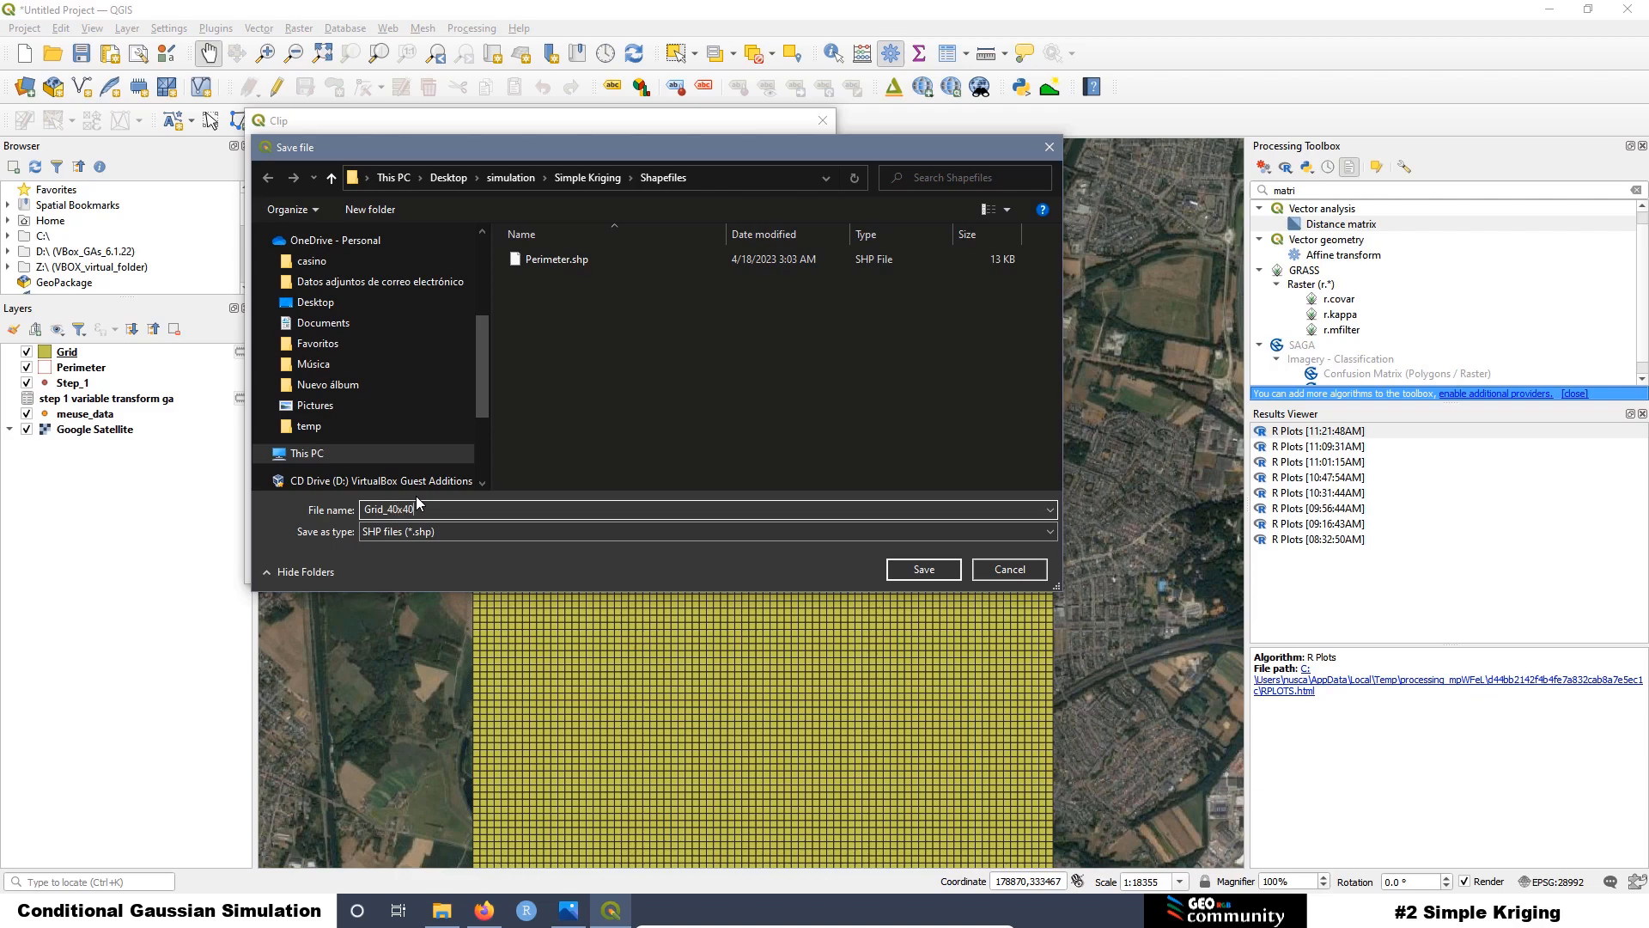
left_click(951, 570)
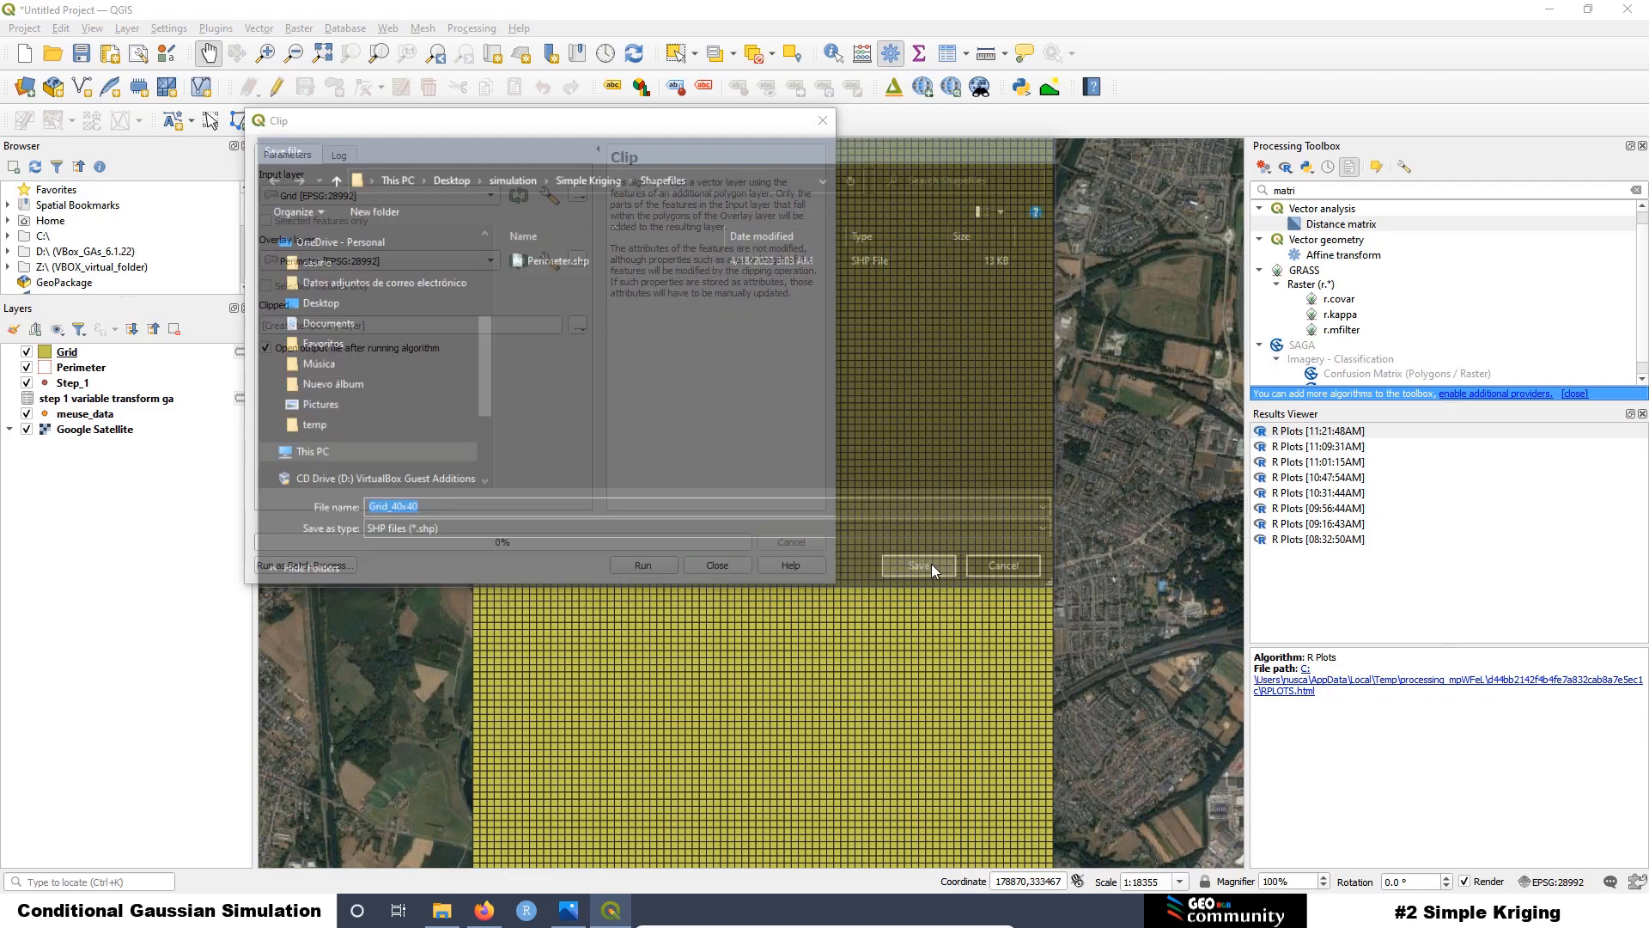
left_click(641, 569)
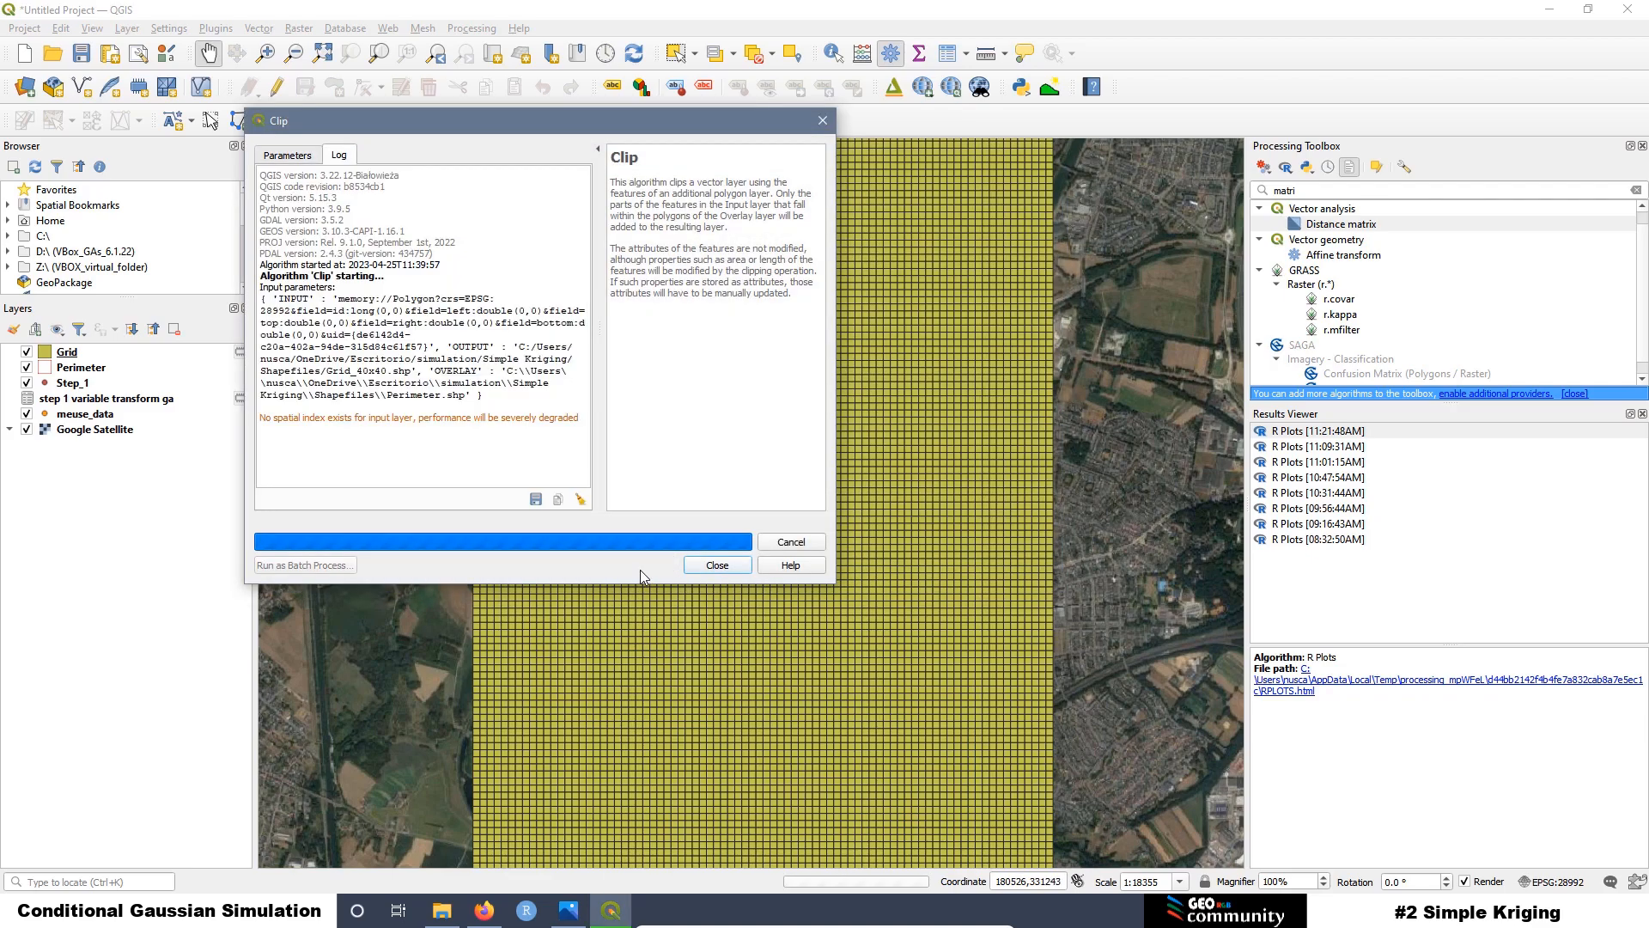
left_click(714, 565)
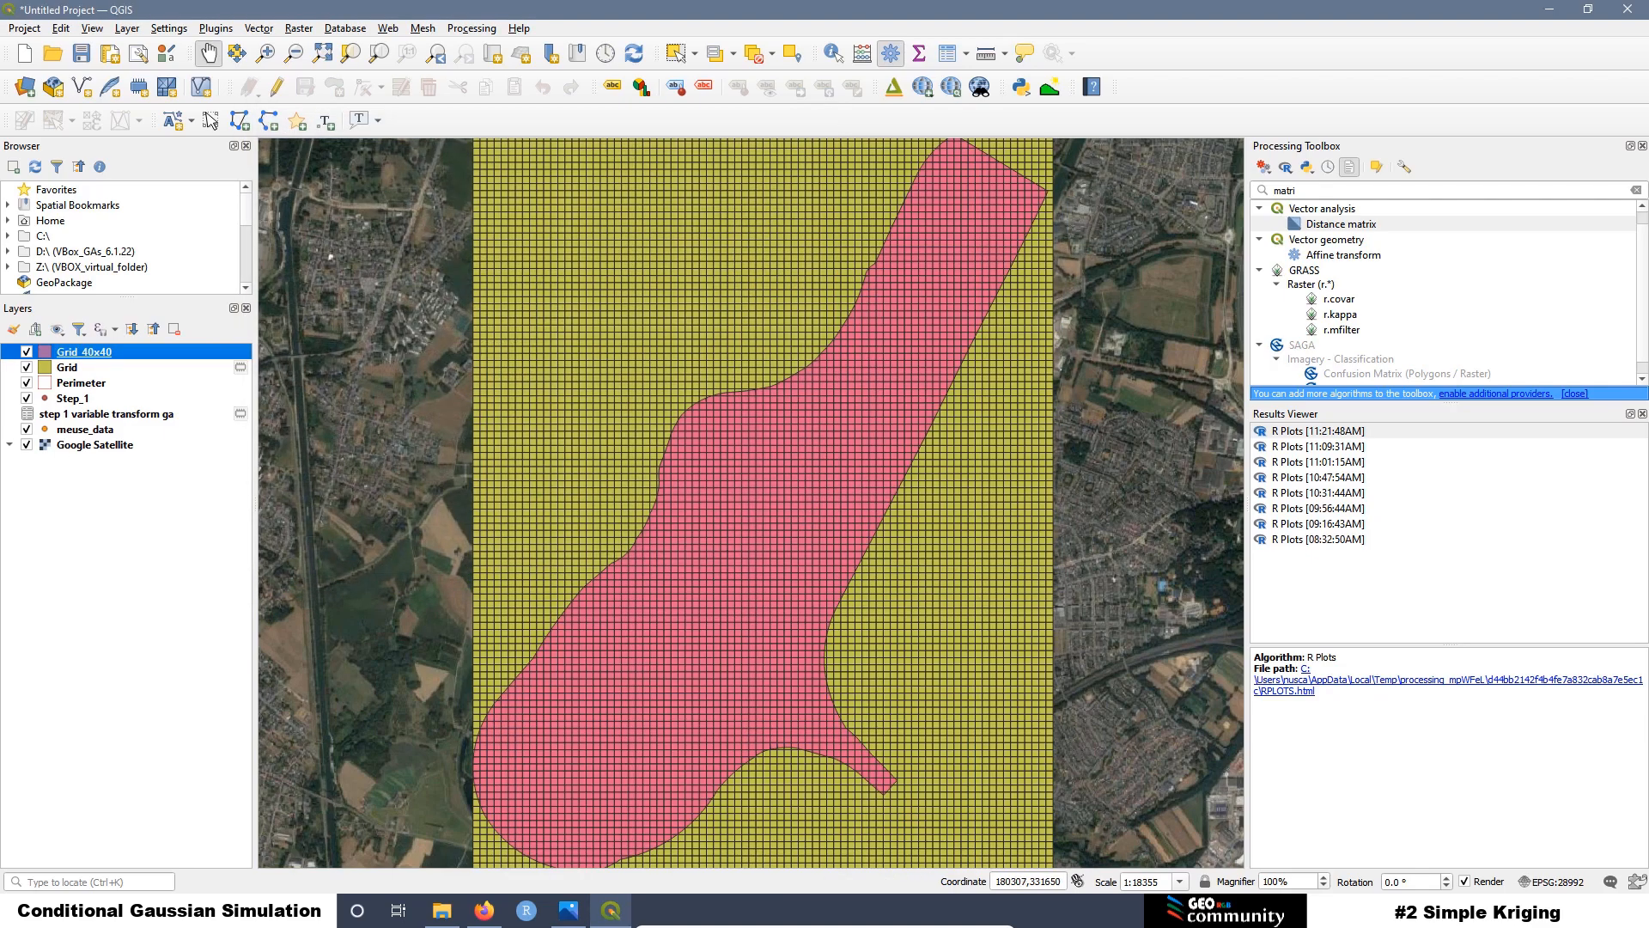
Step: Remove the temporary unclipped Grid layer from the project
right_click(71, 371)
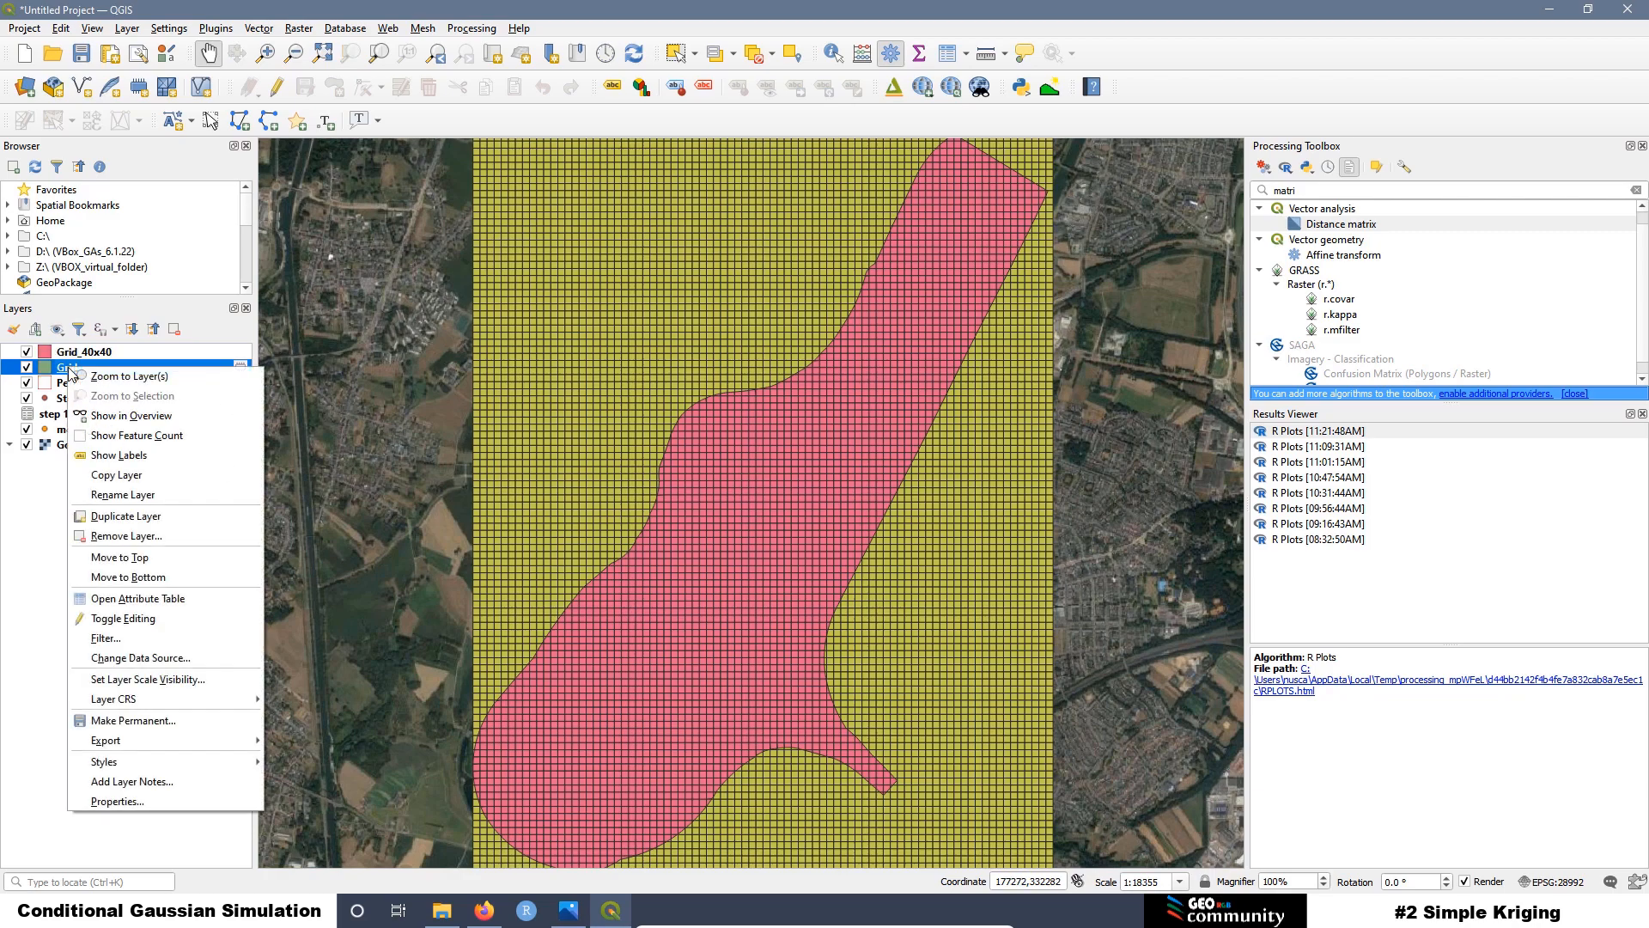
left_click(138, 538)
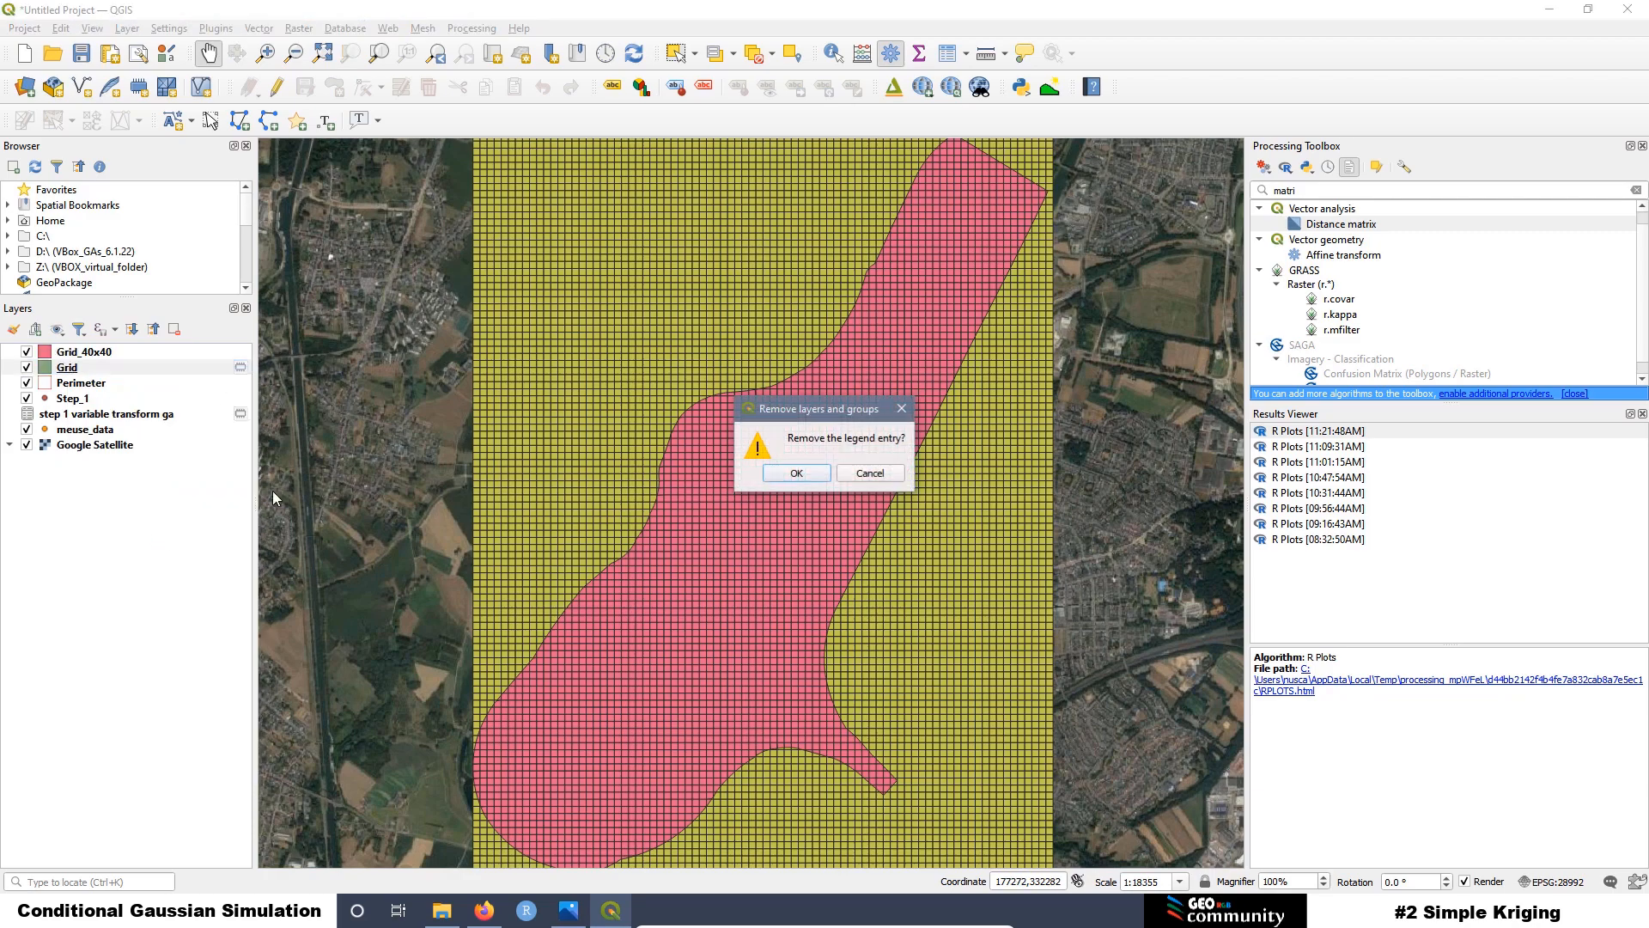
left_click(796, 475)
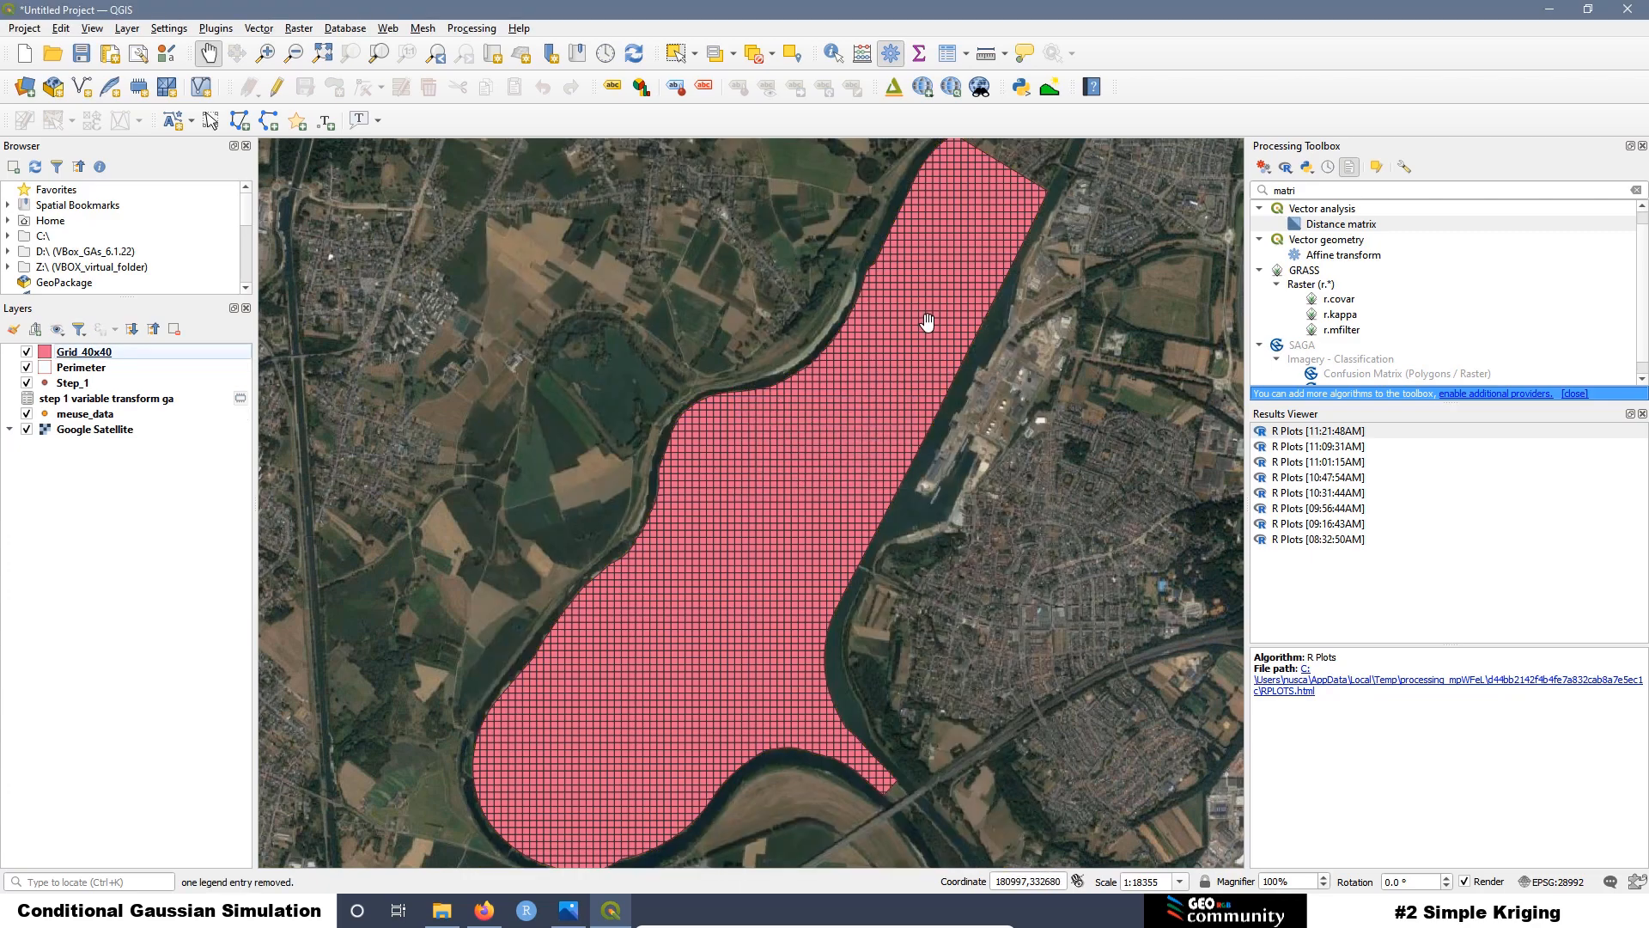
Step: Find and open the Regular points algorithm, and calculate its input extent from the Perimeter layer
double_click(1267, 190)
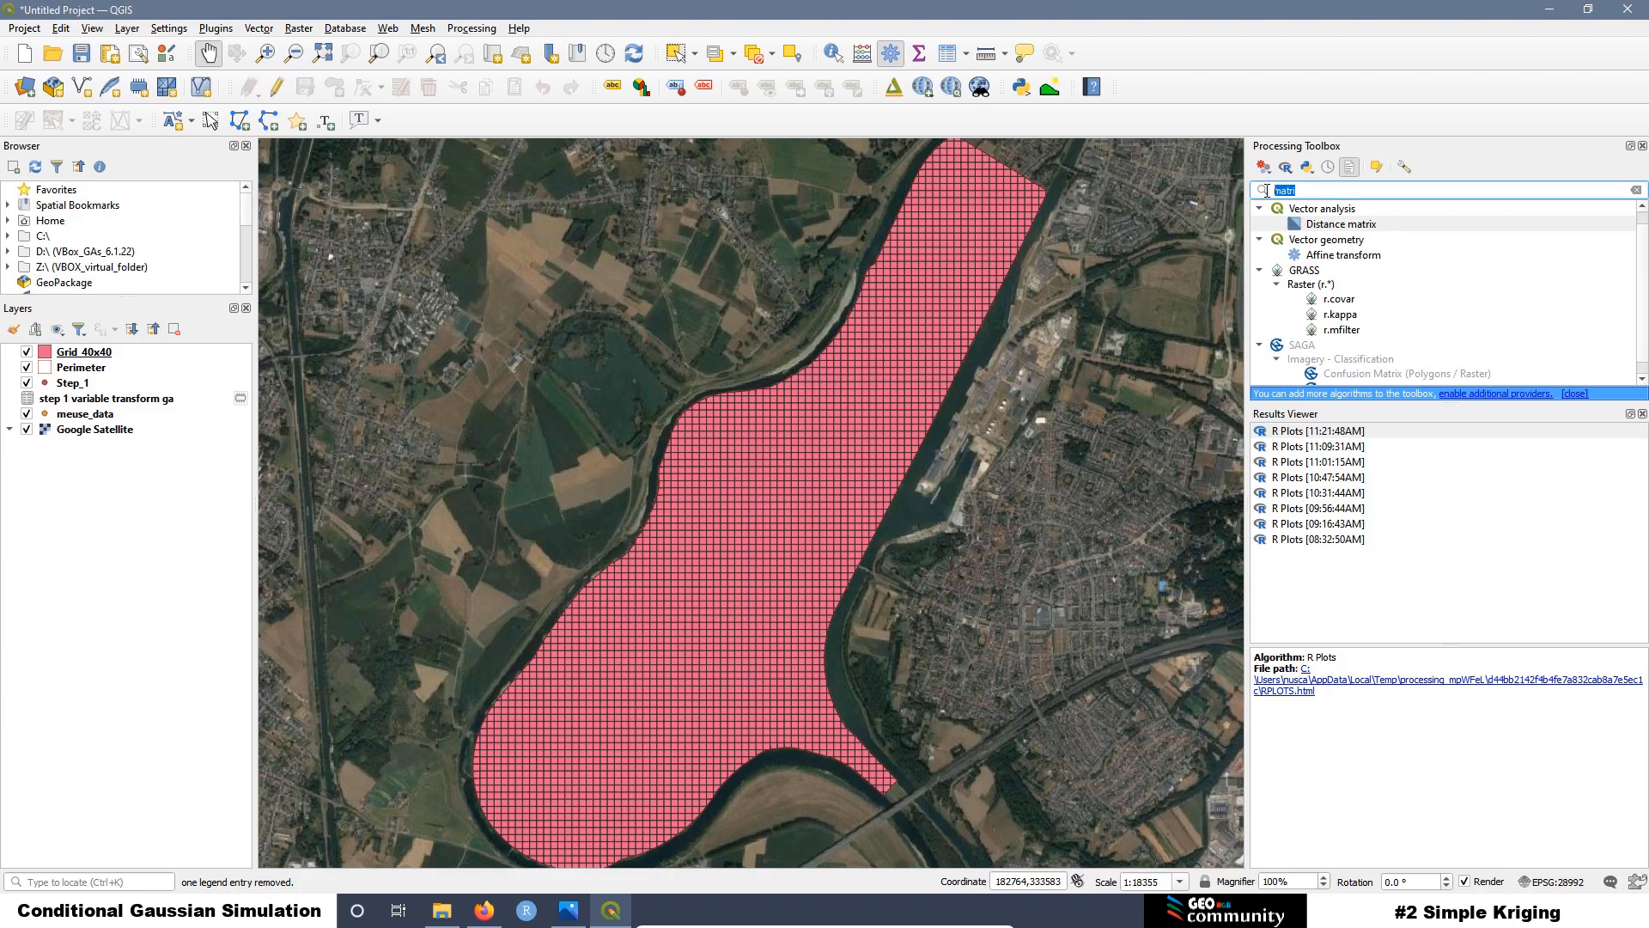
type("reg")
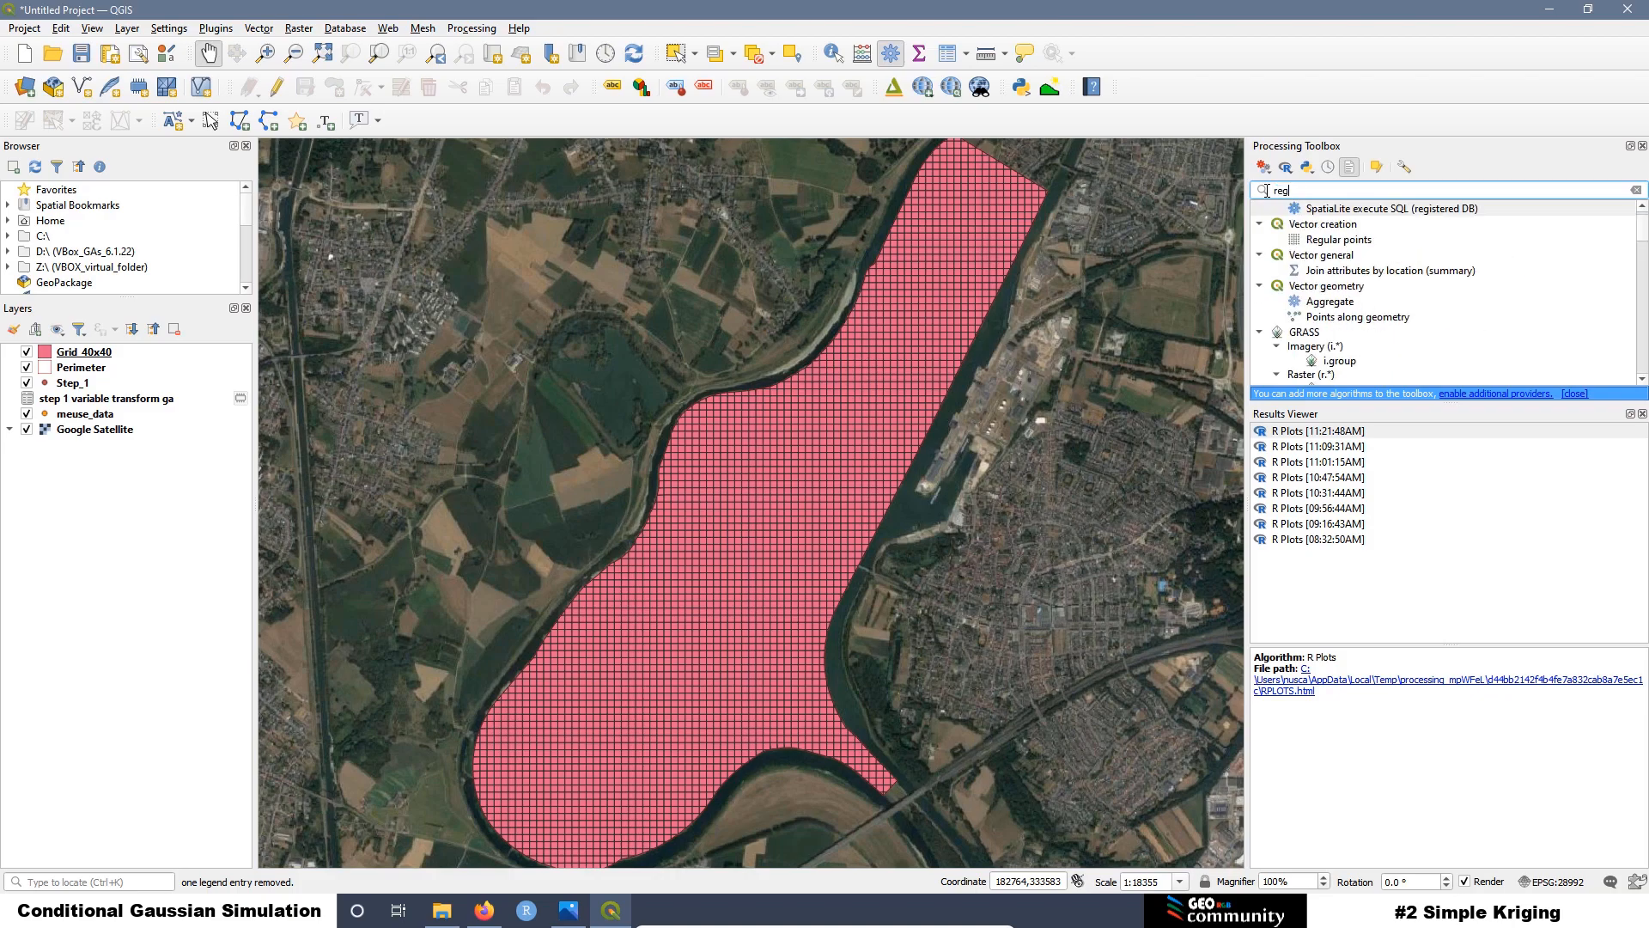
type("ular p")
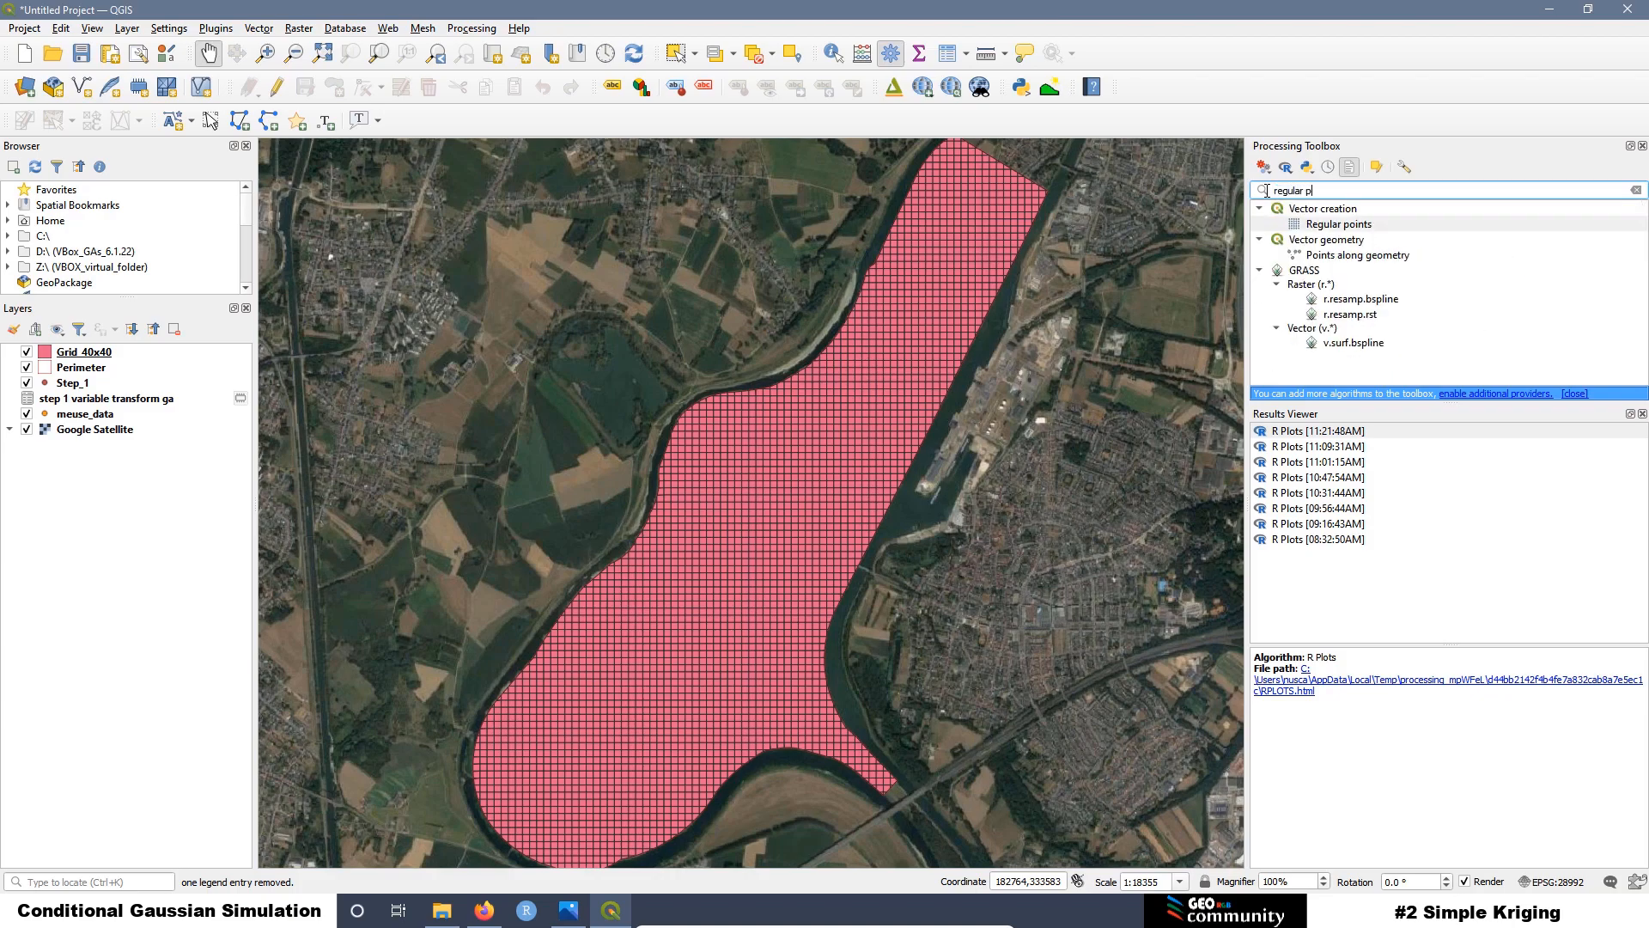
type("oints")
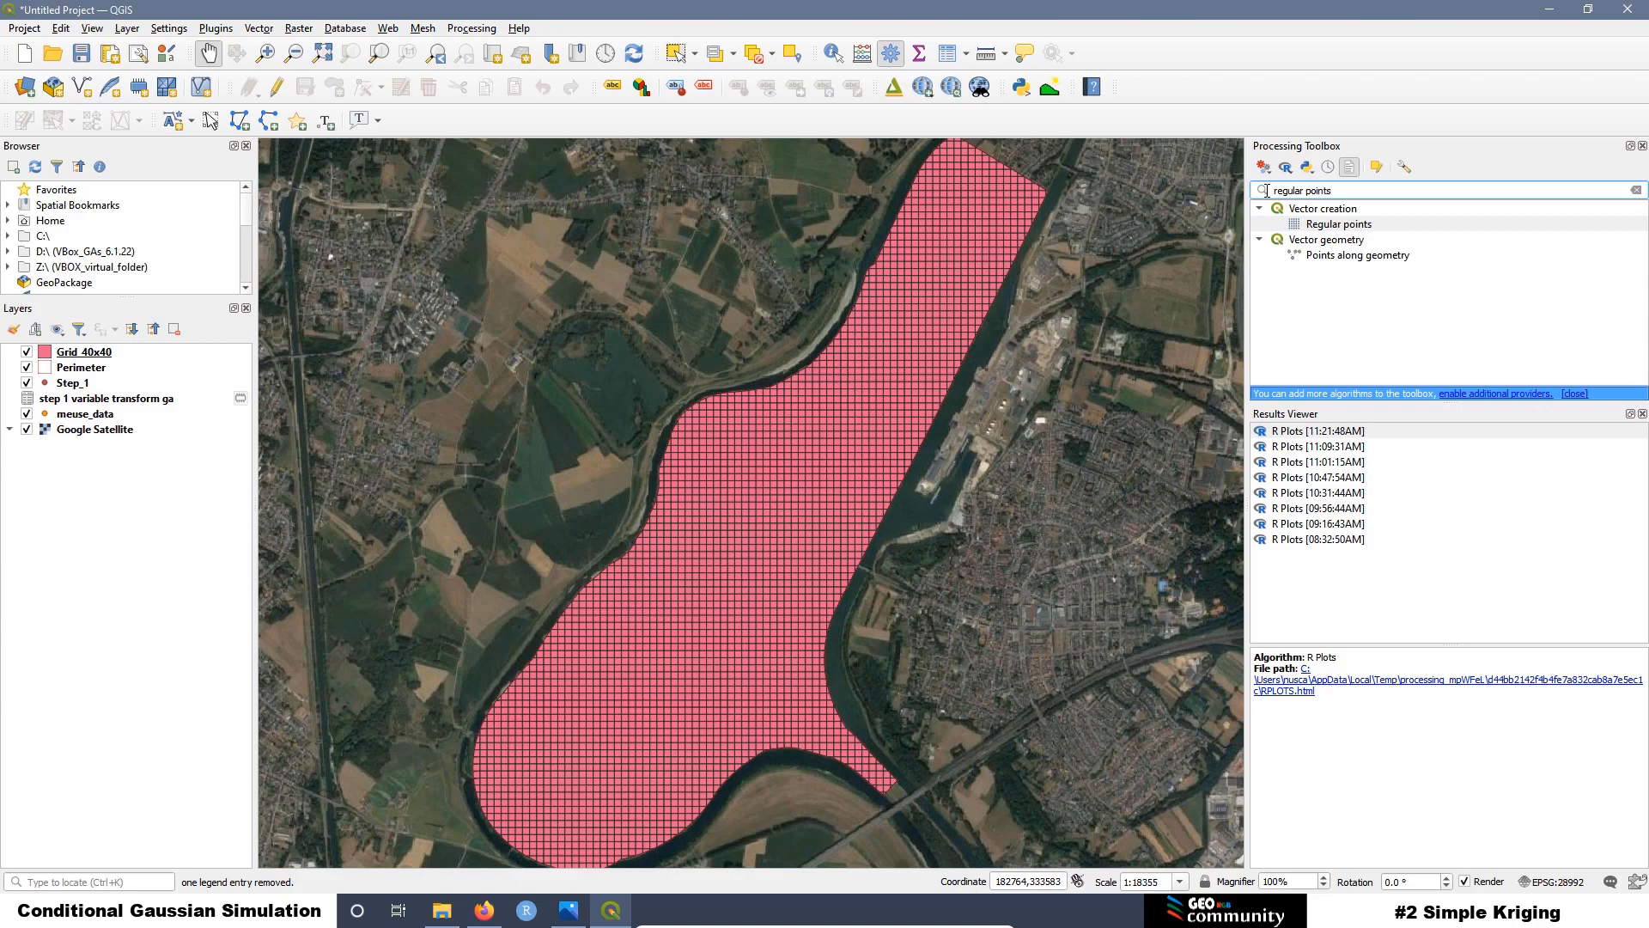
double_click(1343, 227)
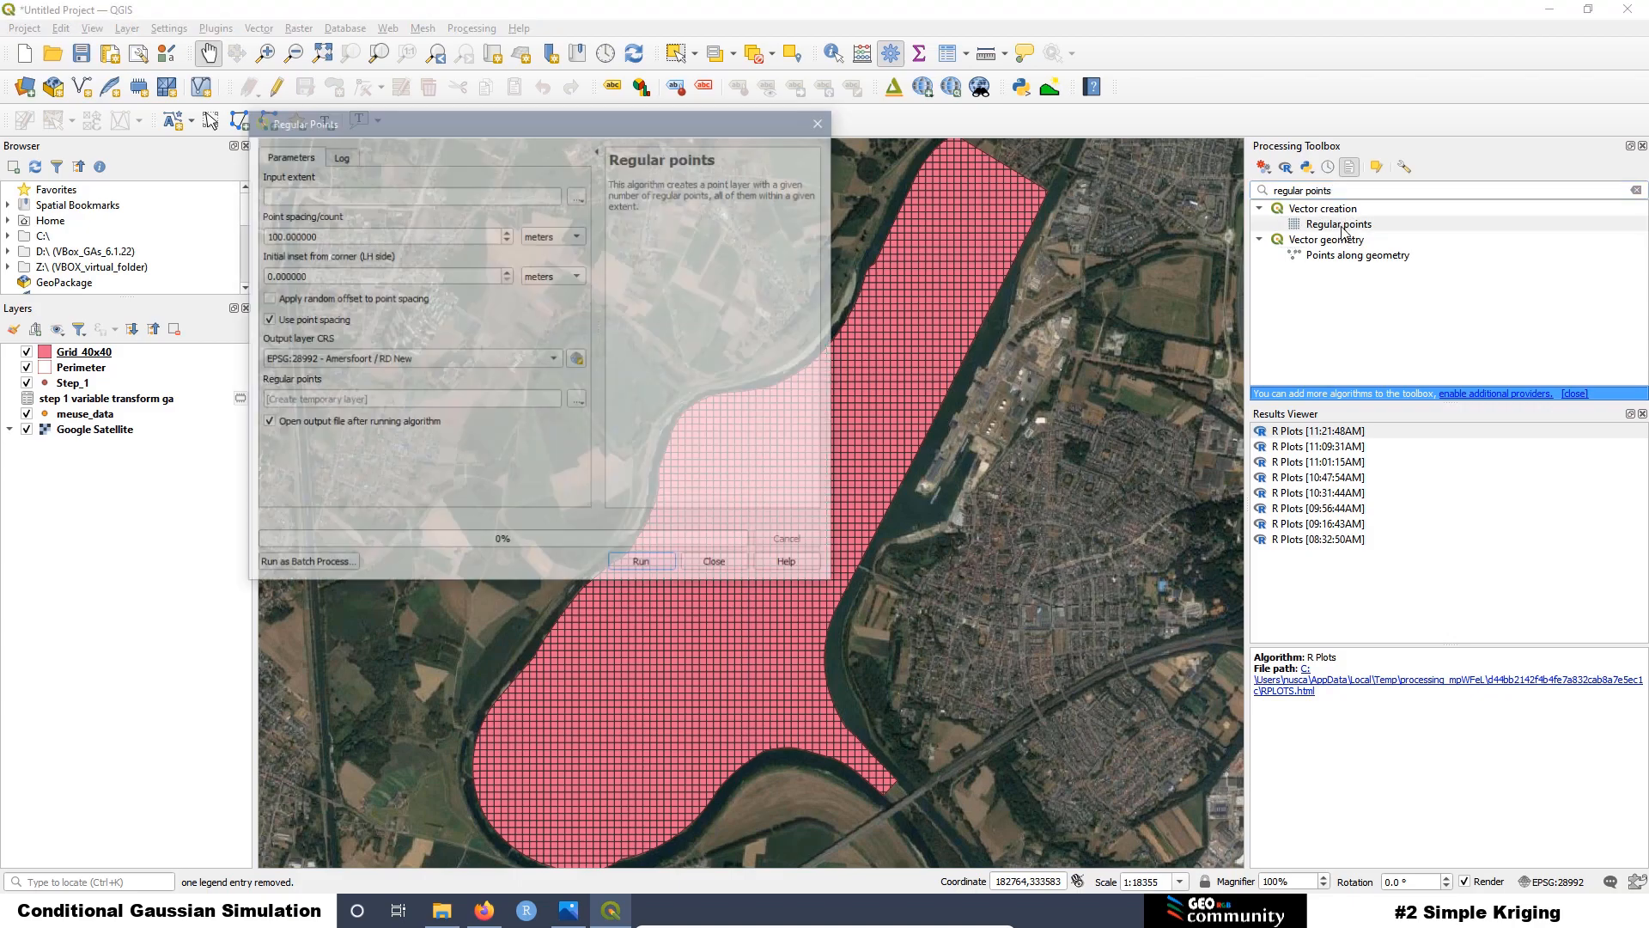
left_click(578, 195)
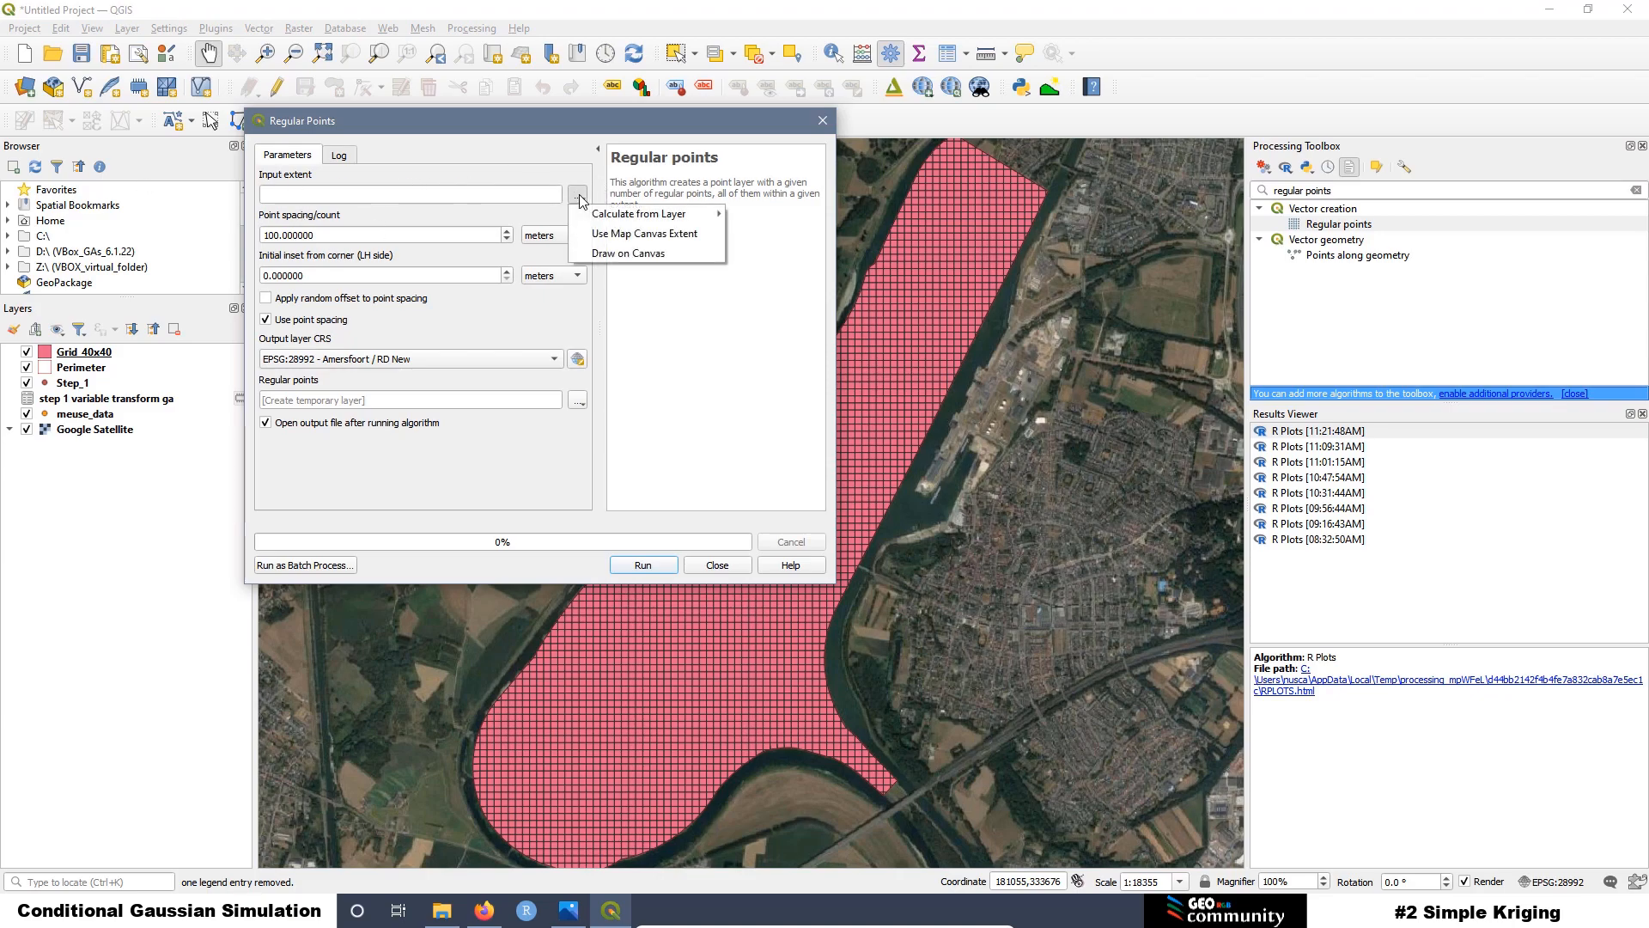
mouse_move(607, 218)
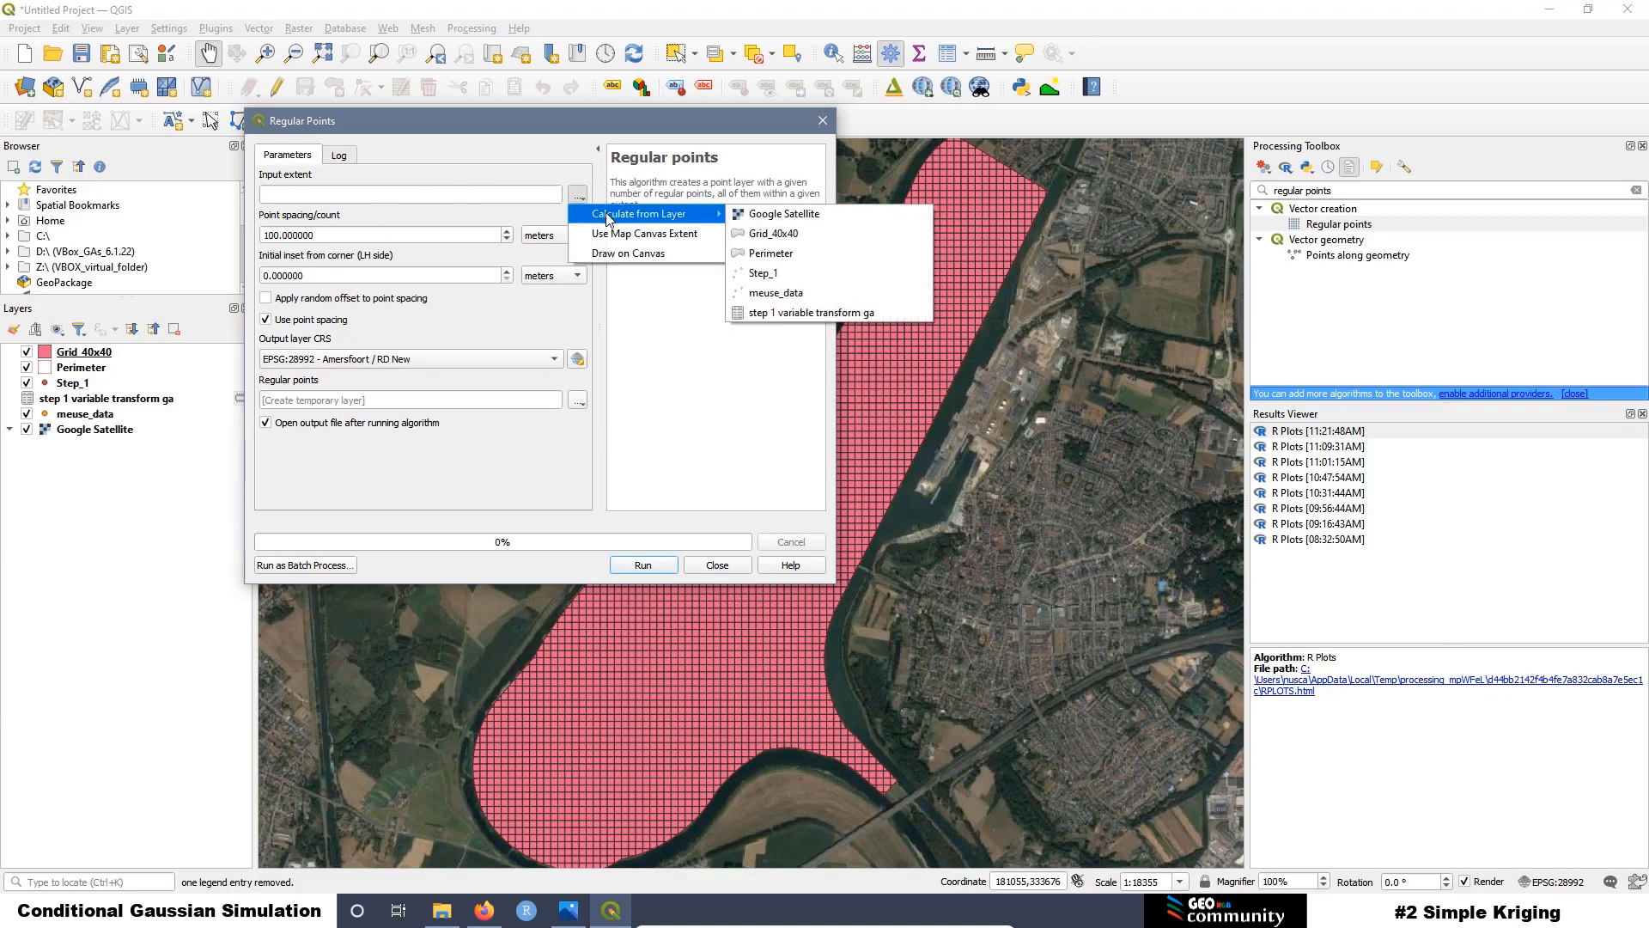
left_click(771, 254)
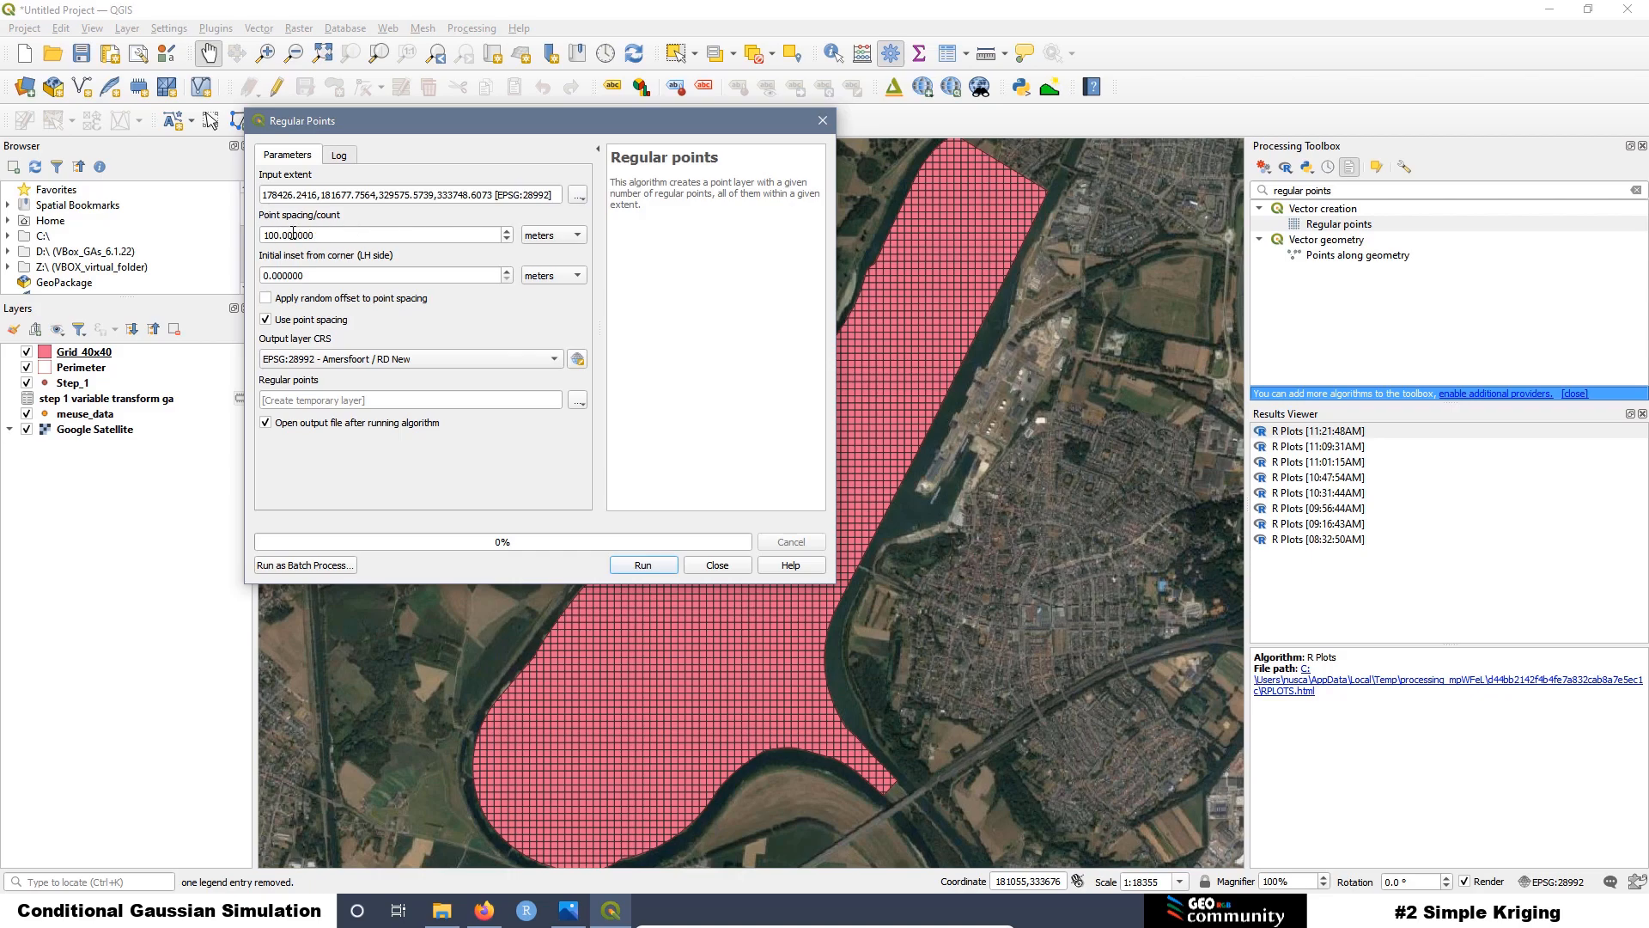
Step: Set the point spacing to 40 meters and the initial inset to 20 meters, generate the regular points, and close the tool
double_click(331, 234)
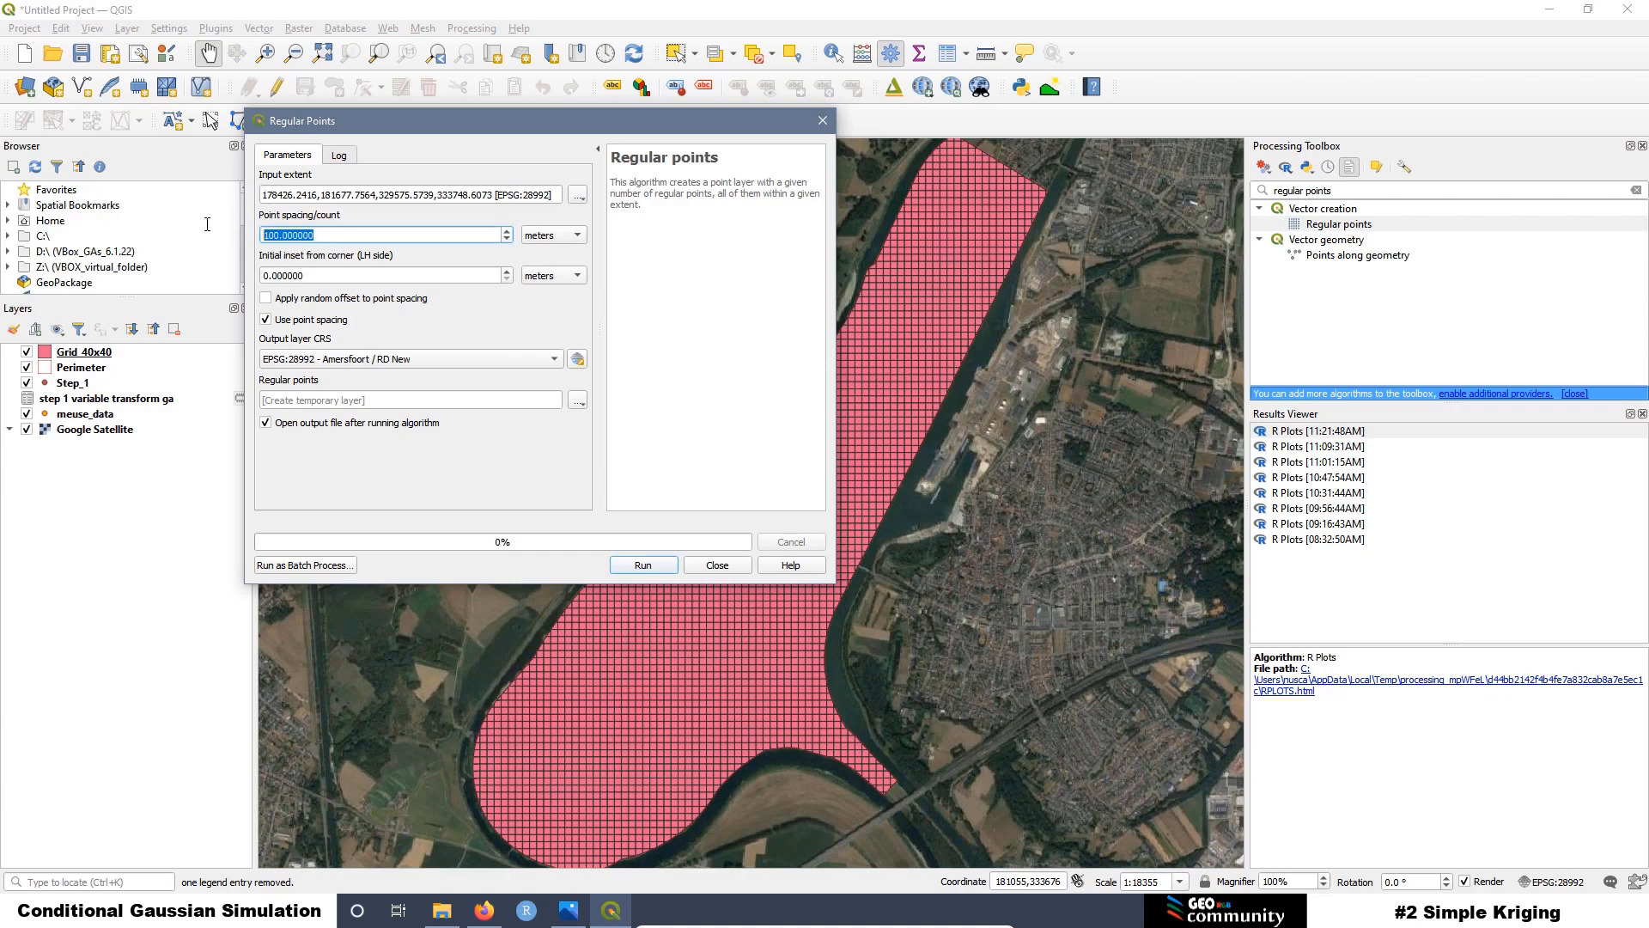
type("40")
key("Tab")
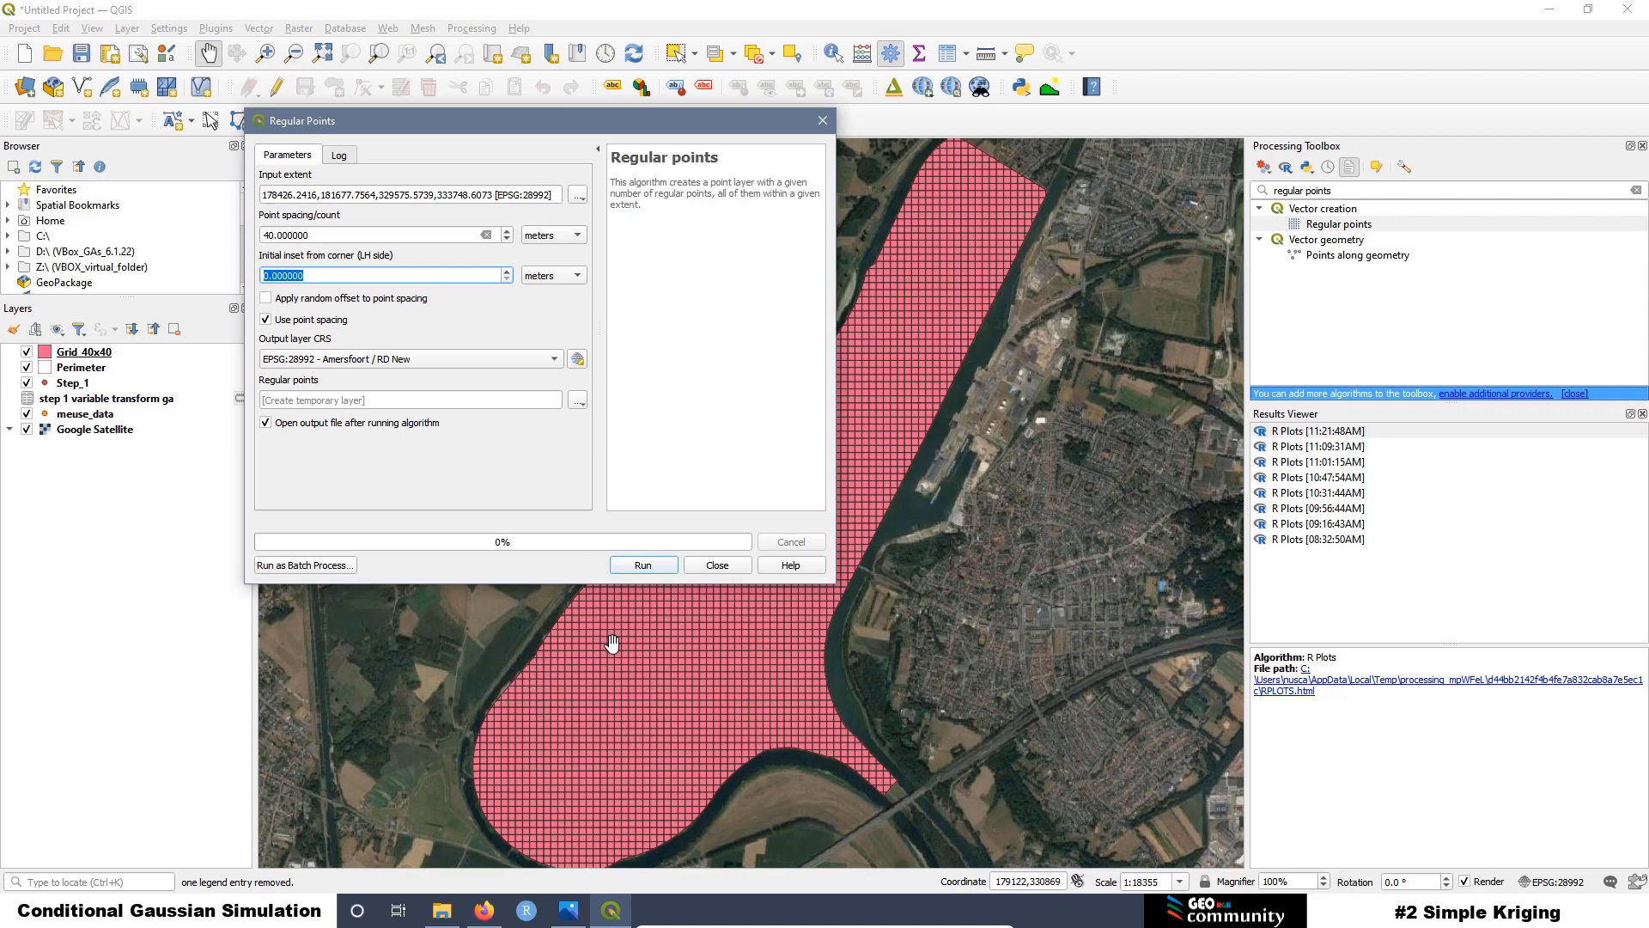
left_click_drag(313, 273, 261, 273)
type("20")
left_click(643, 566)
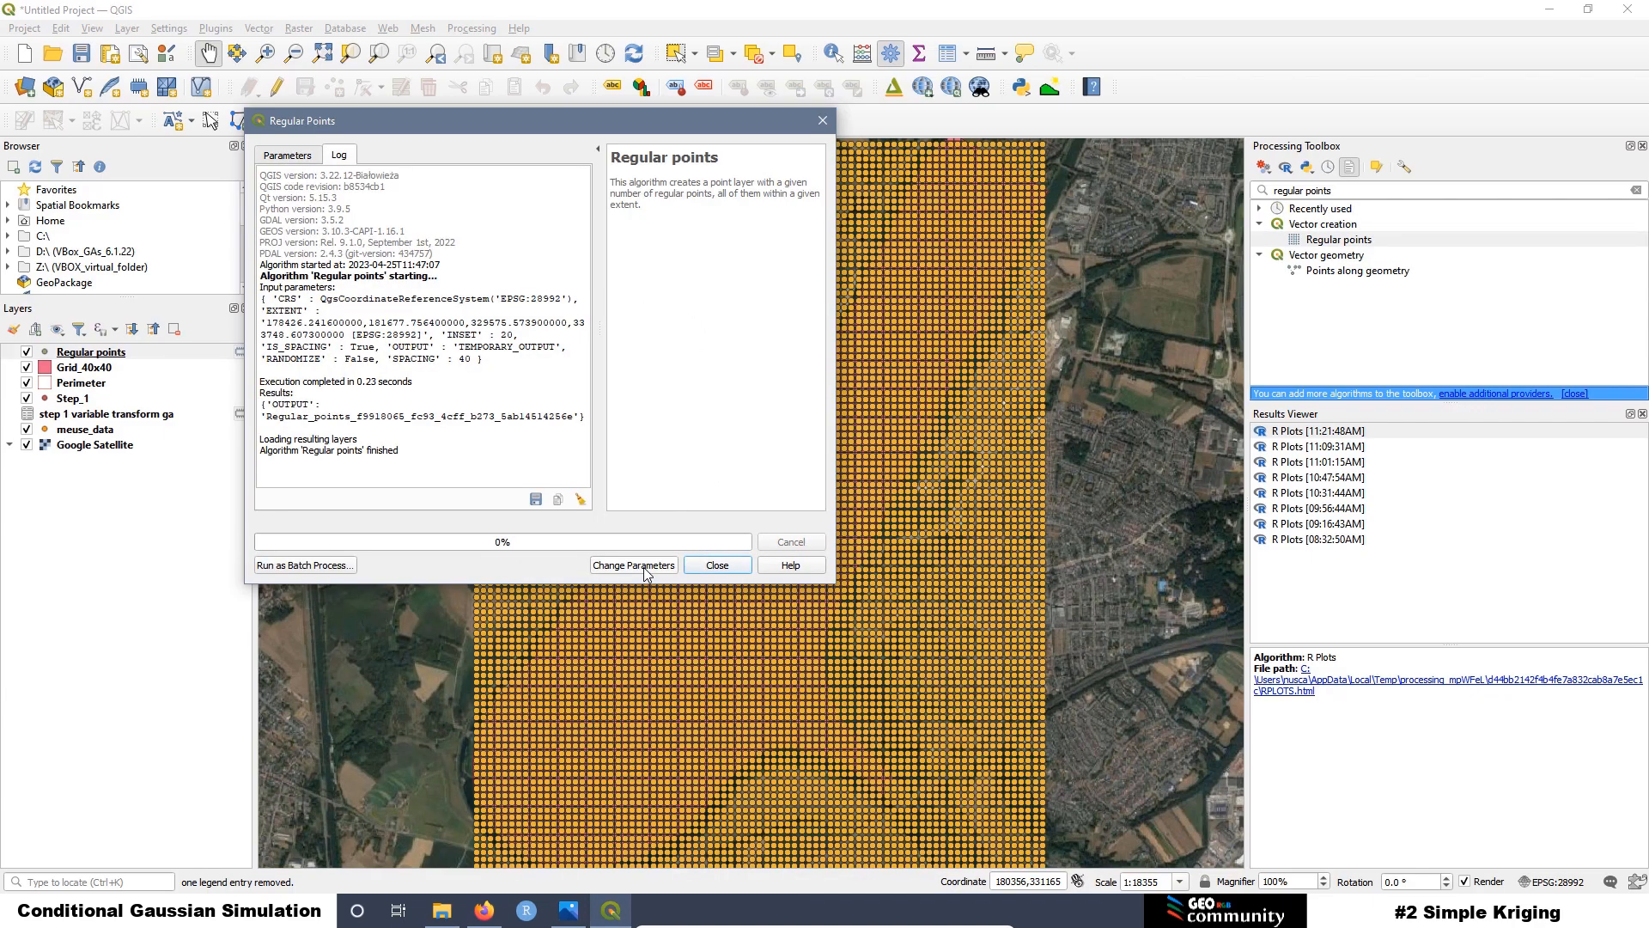
left_click(710, 569)
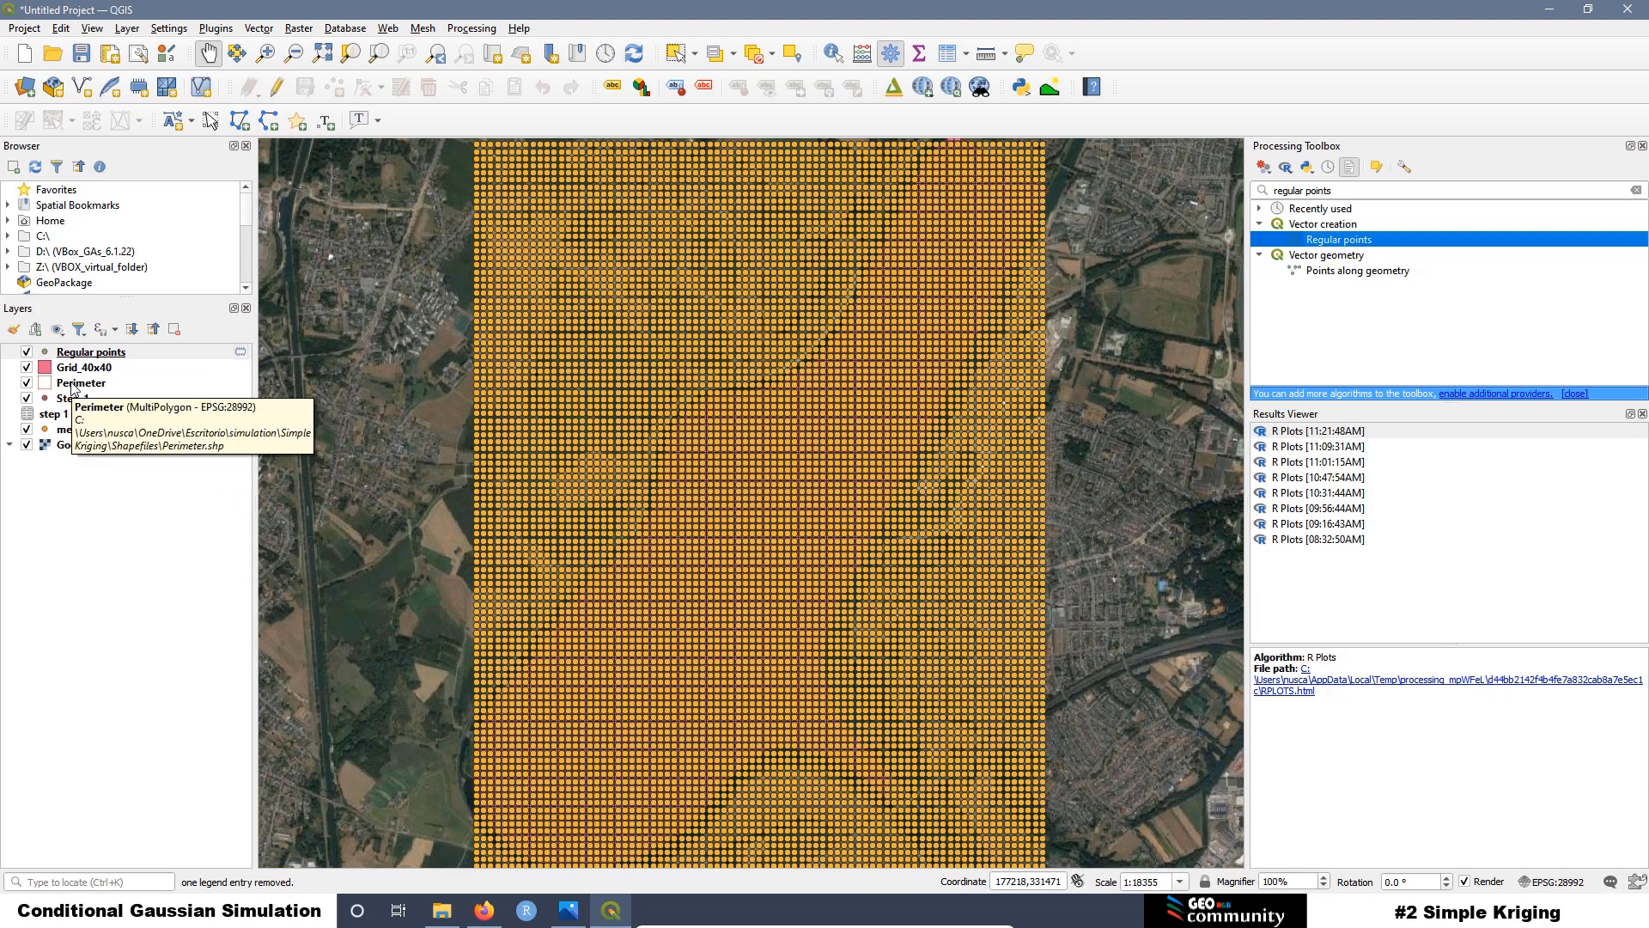
Step: Open the Clip geoprocessing tool with Regular points as the input layer
left_click(259, 29)
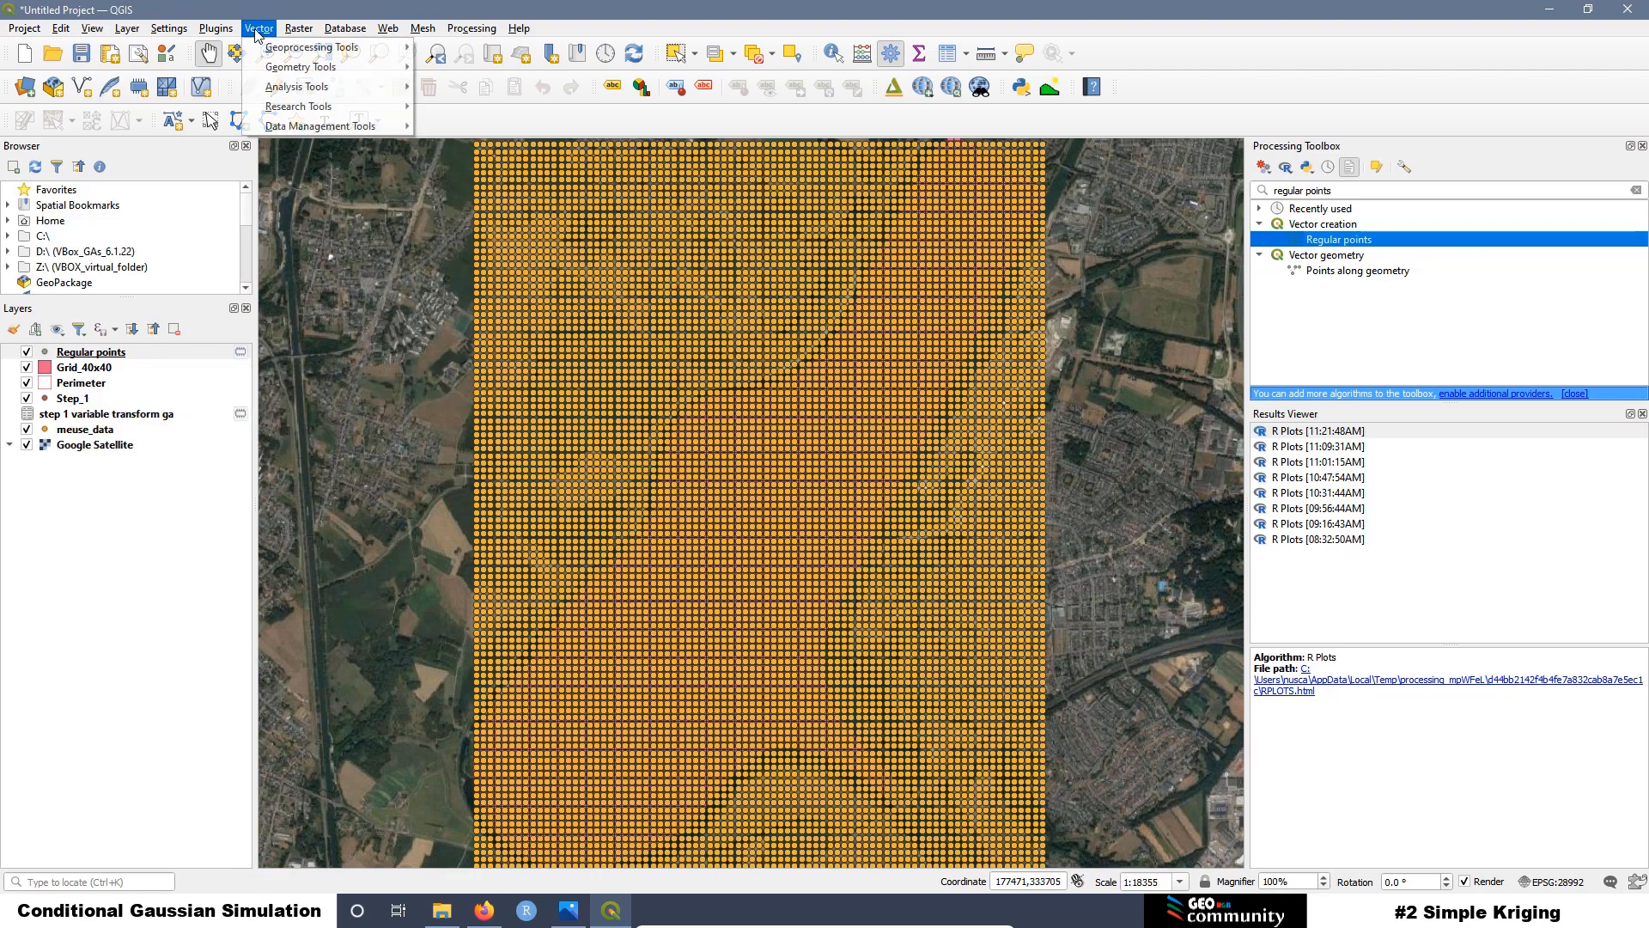
mouse_move(273, 49)
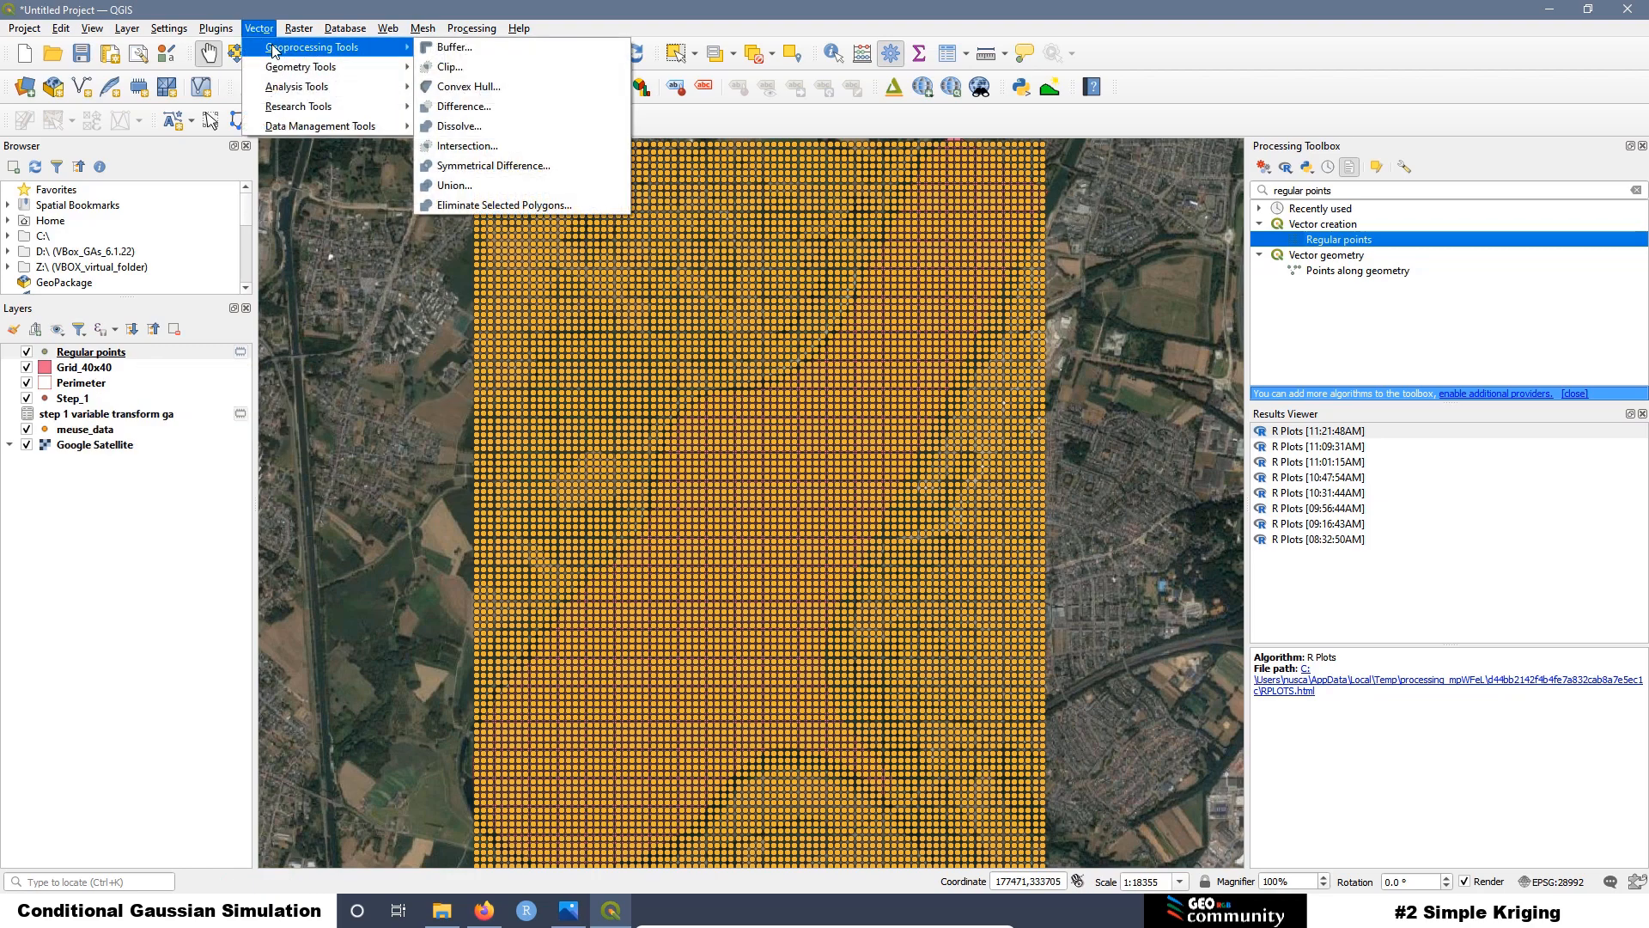
left_click(450, 68)
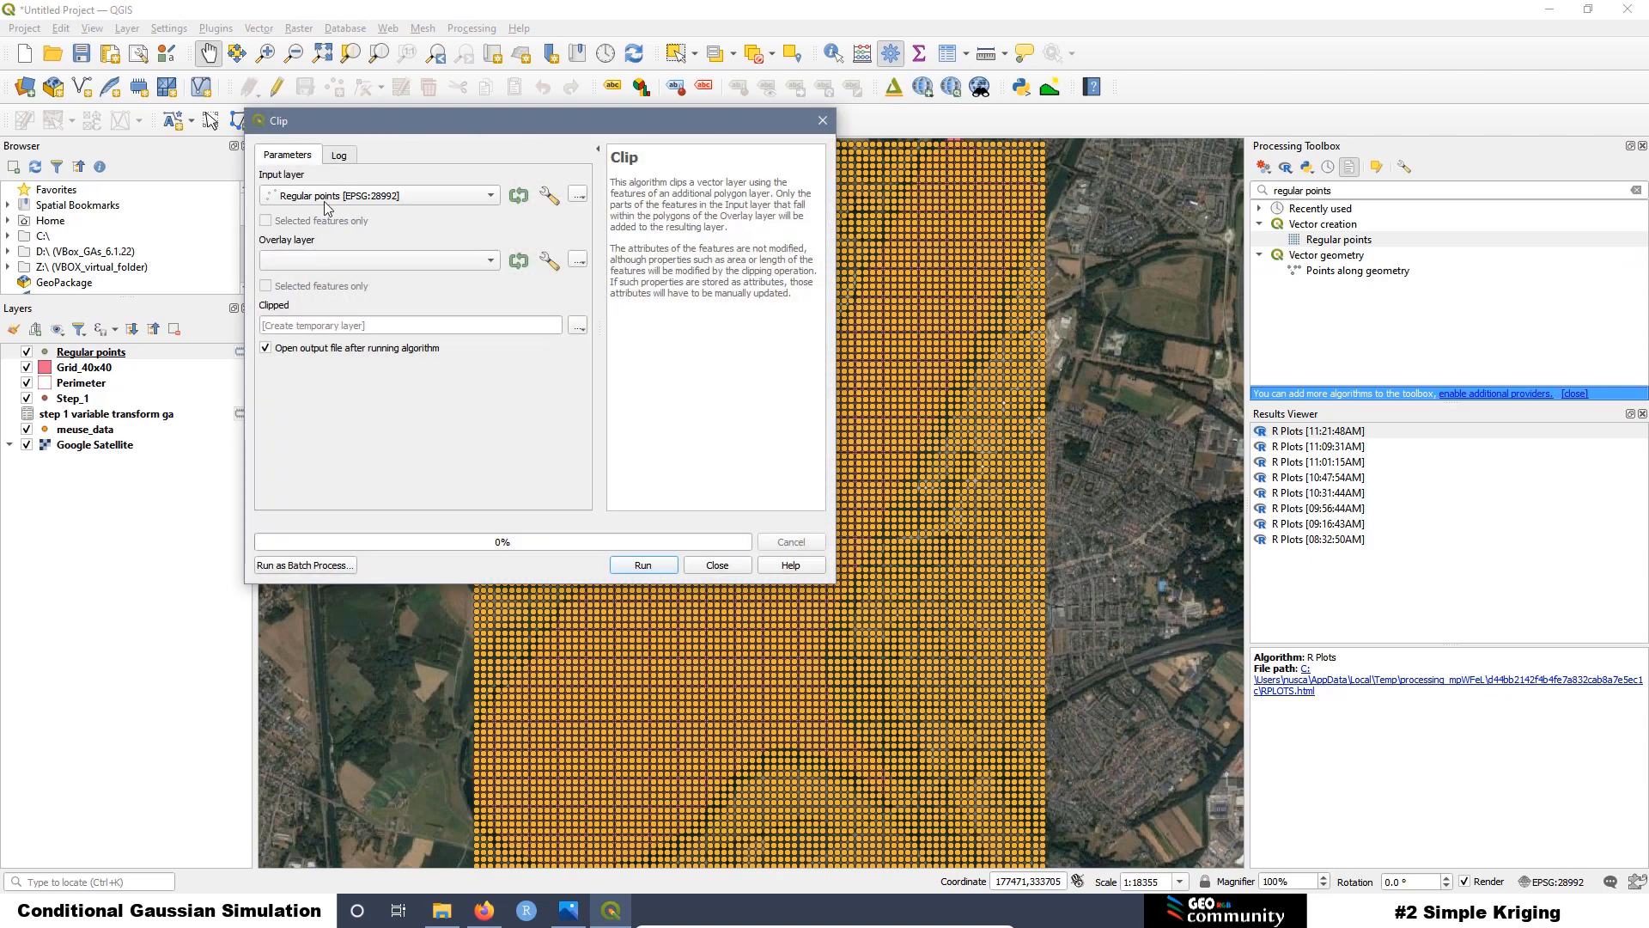
Step: Clip the Regular points layer using Perimeter as the overlay, output to a temporary layer
left_click(490, 261)
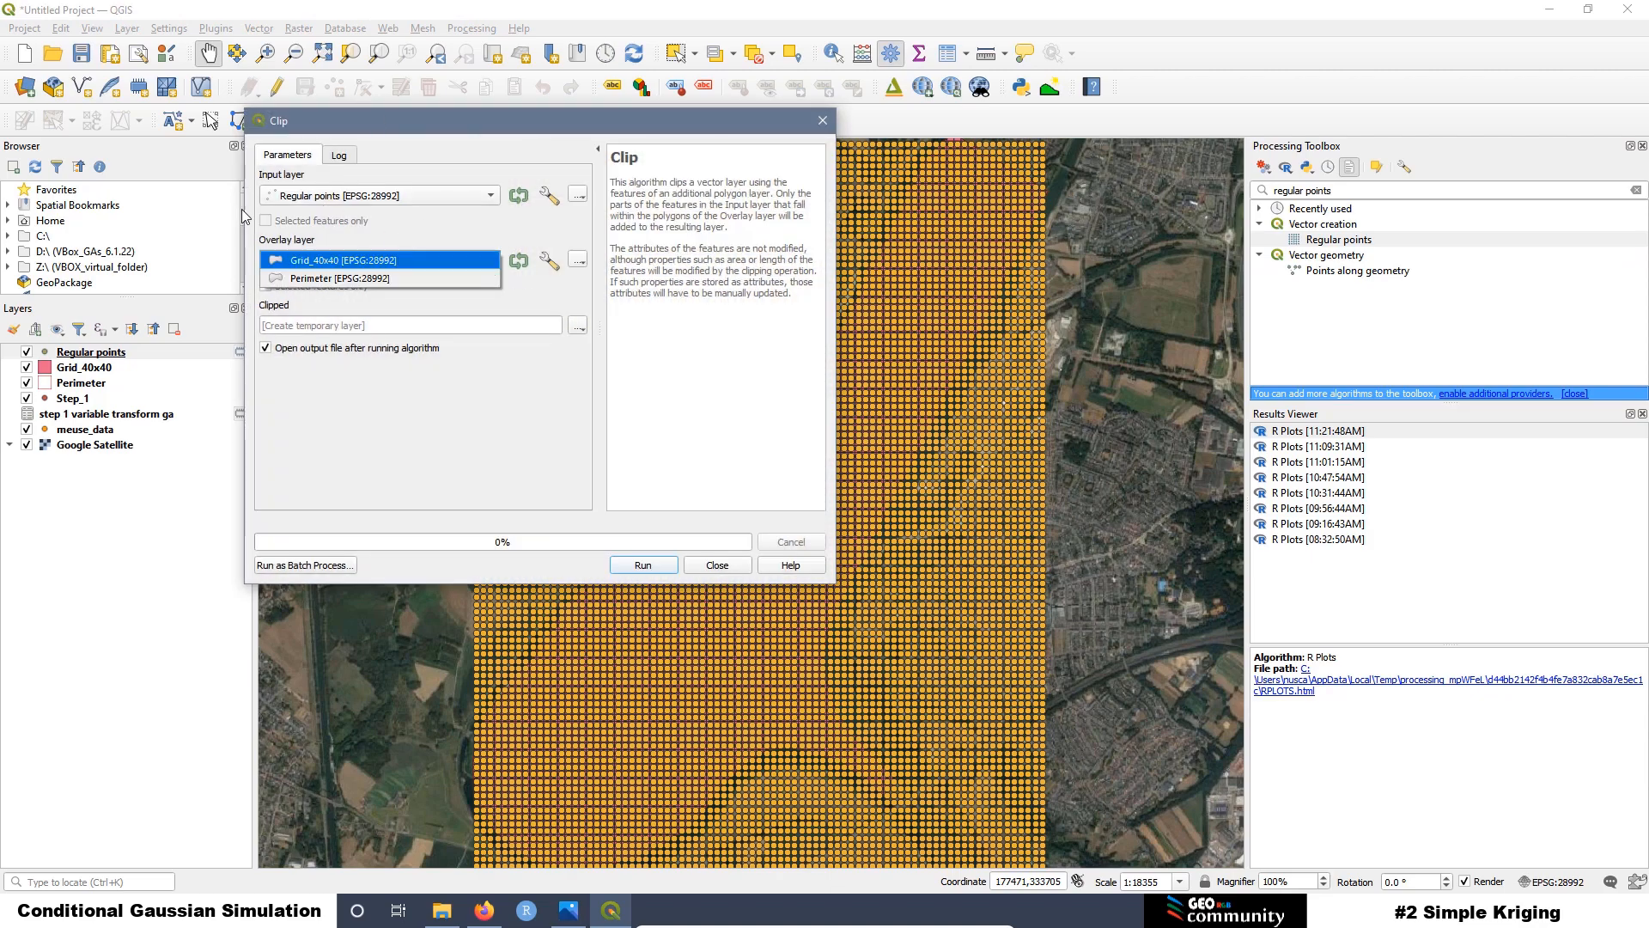
left_click(311, 279)
left_click(640, 566)
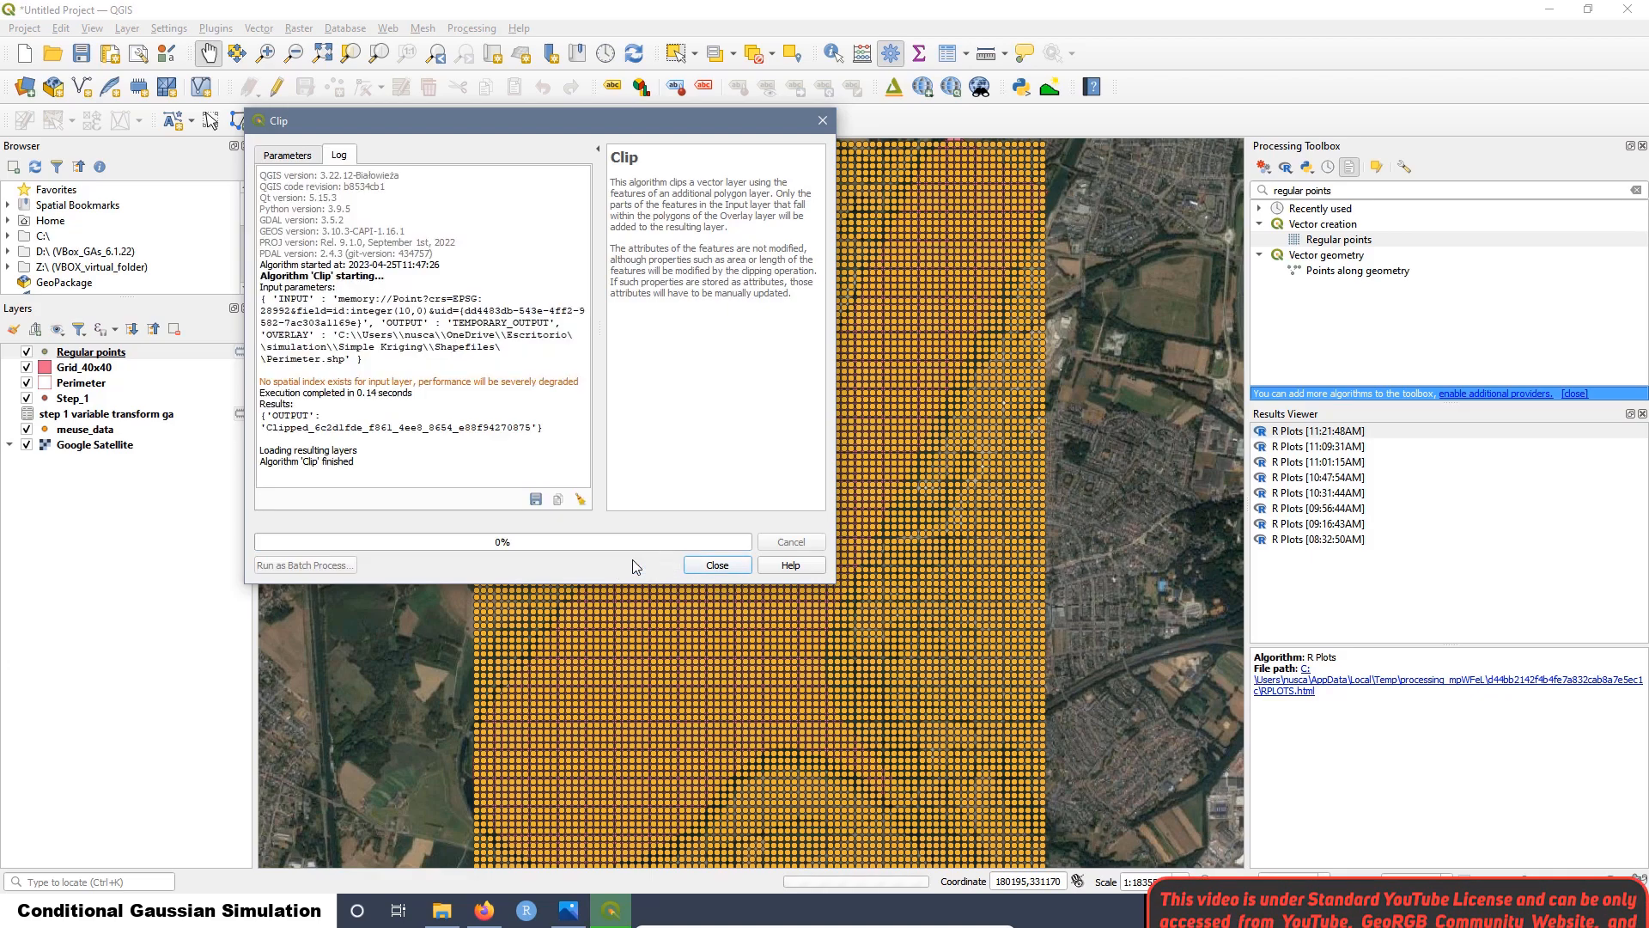
left_click(714, 569)
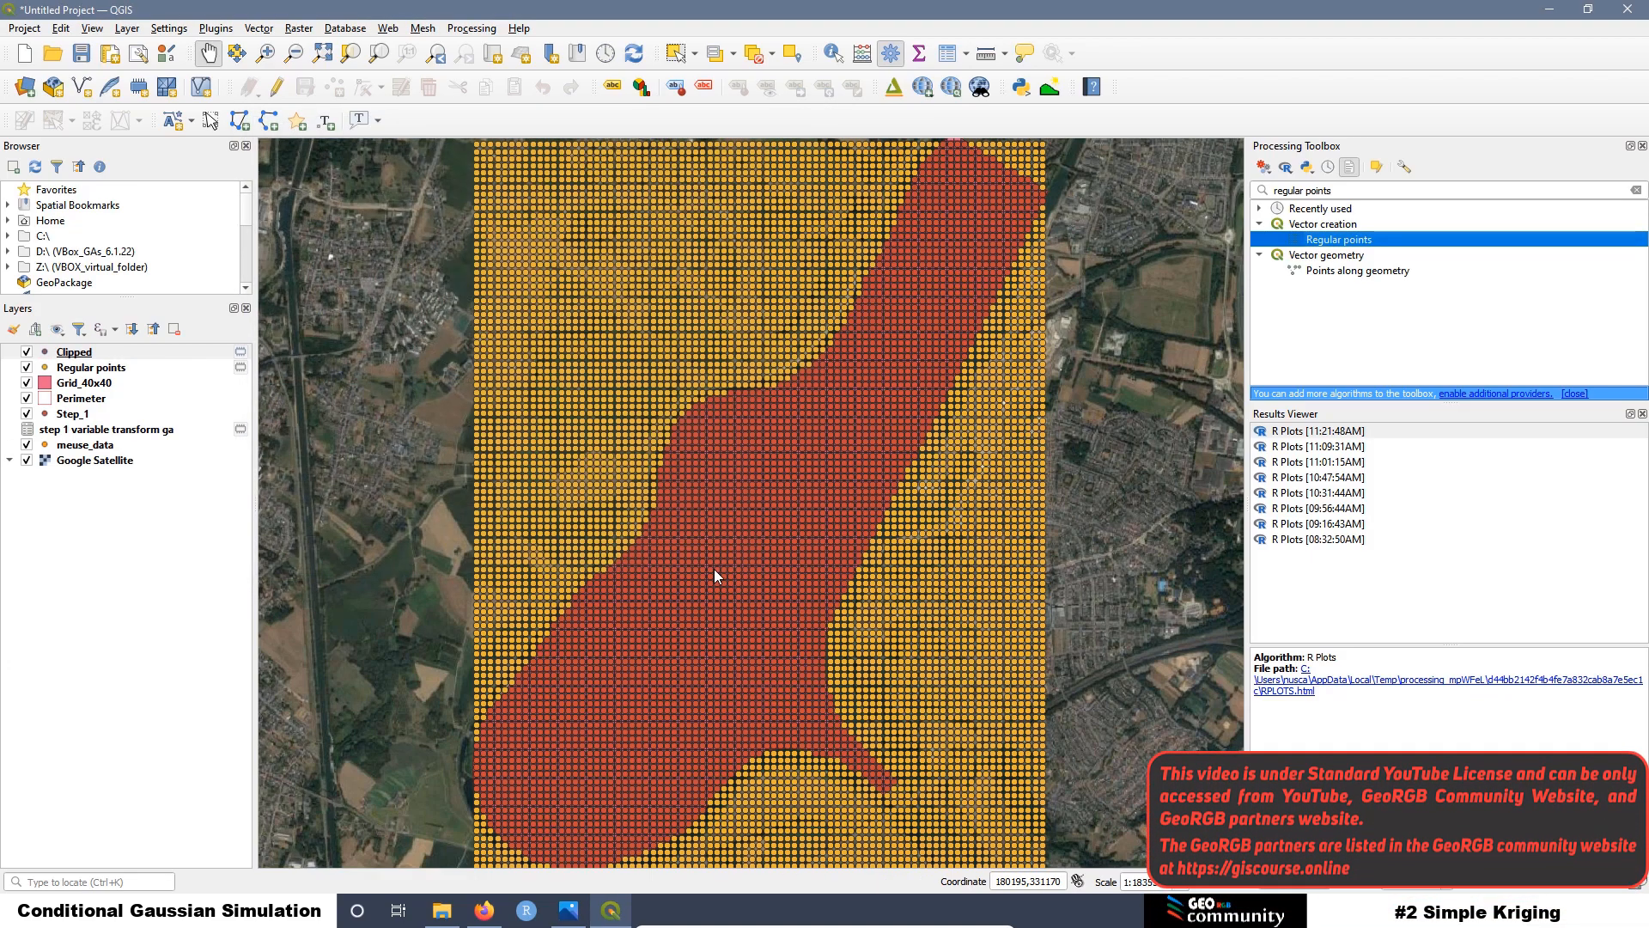
Step: Remove the unclipped Regular points layer from the project
right_click(103, 370)
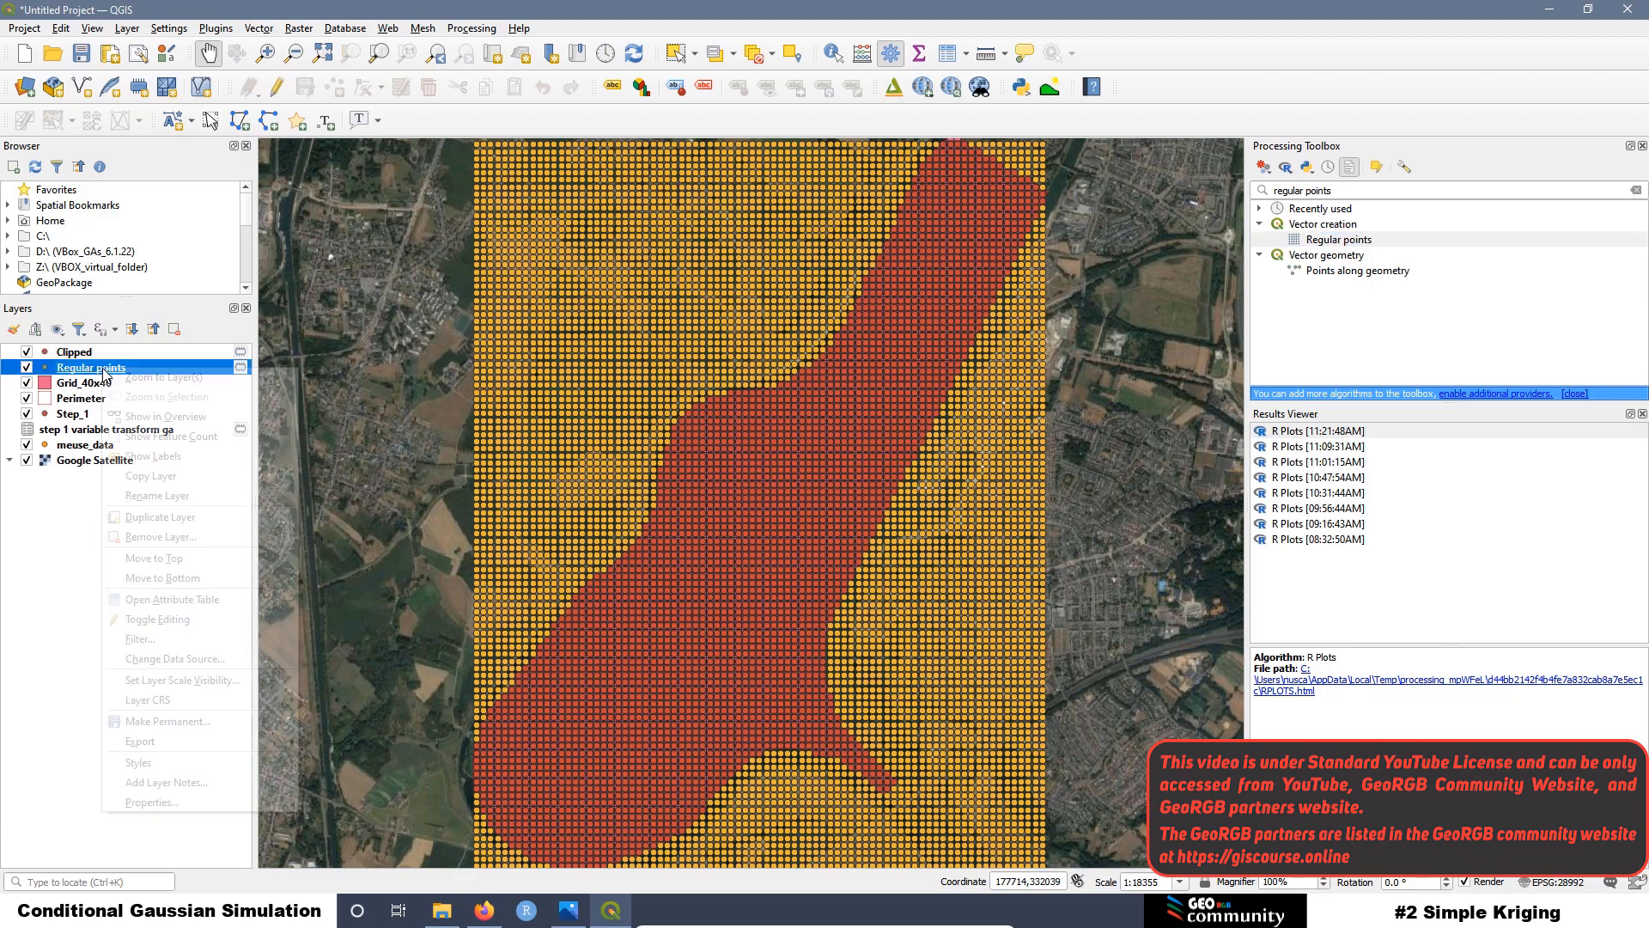
left_click(163, 536)
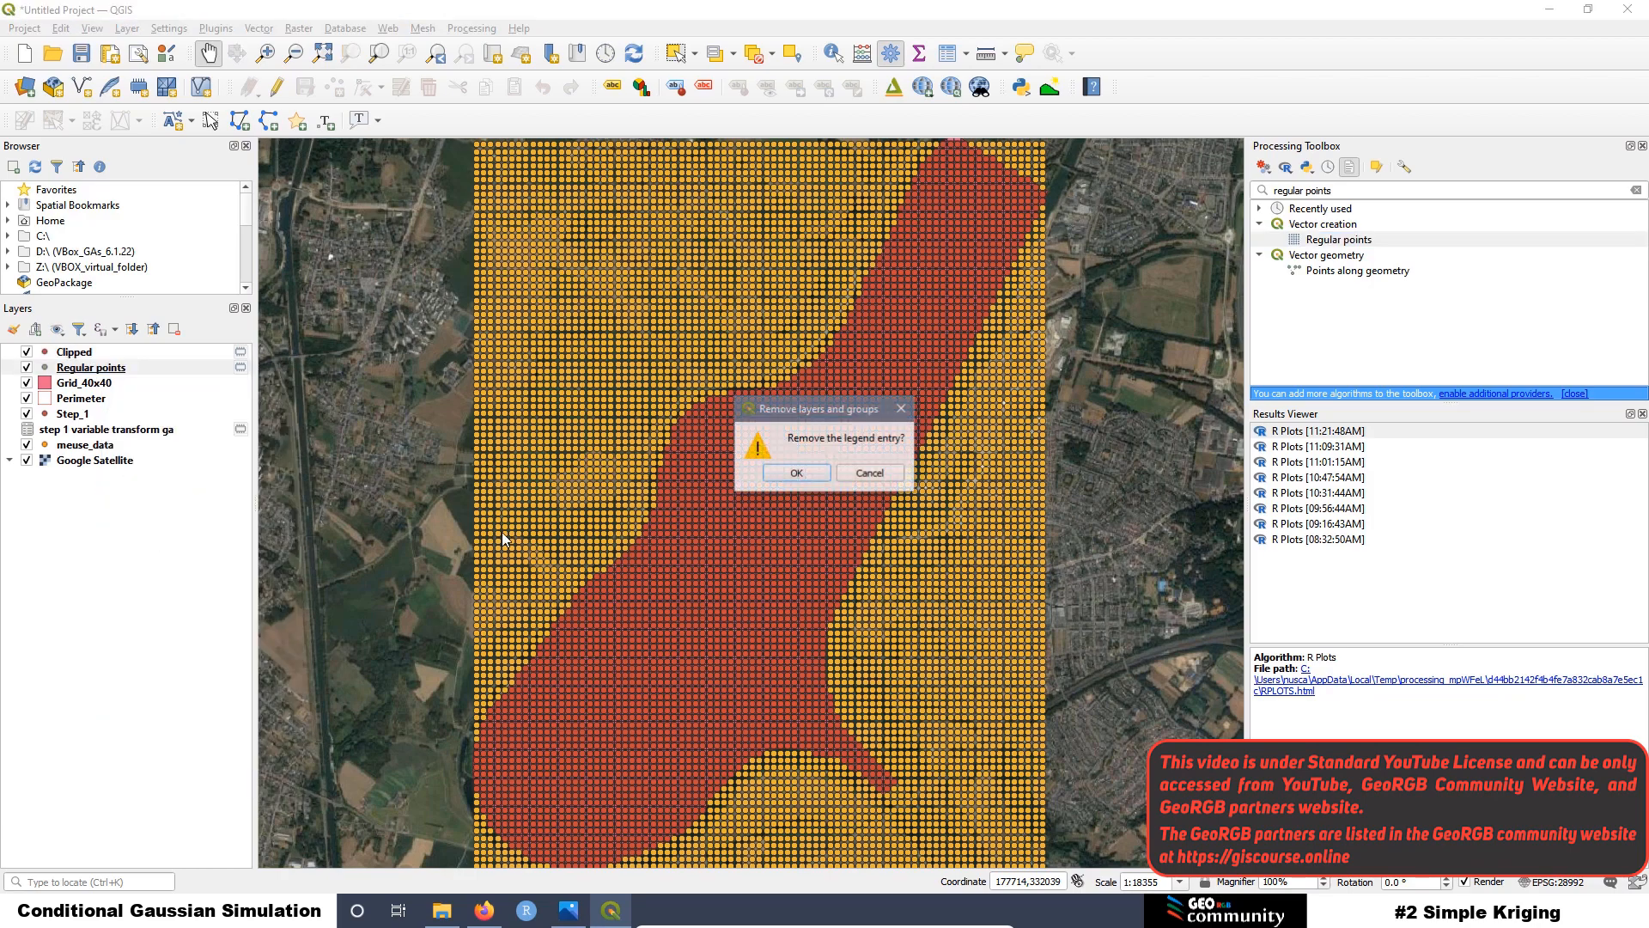
left_click(794, 473)
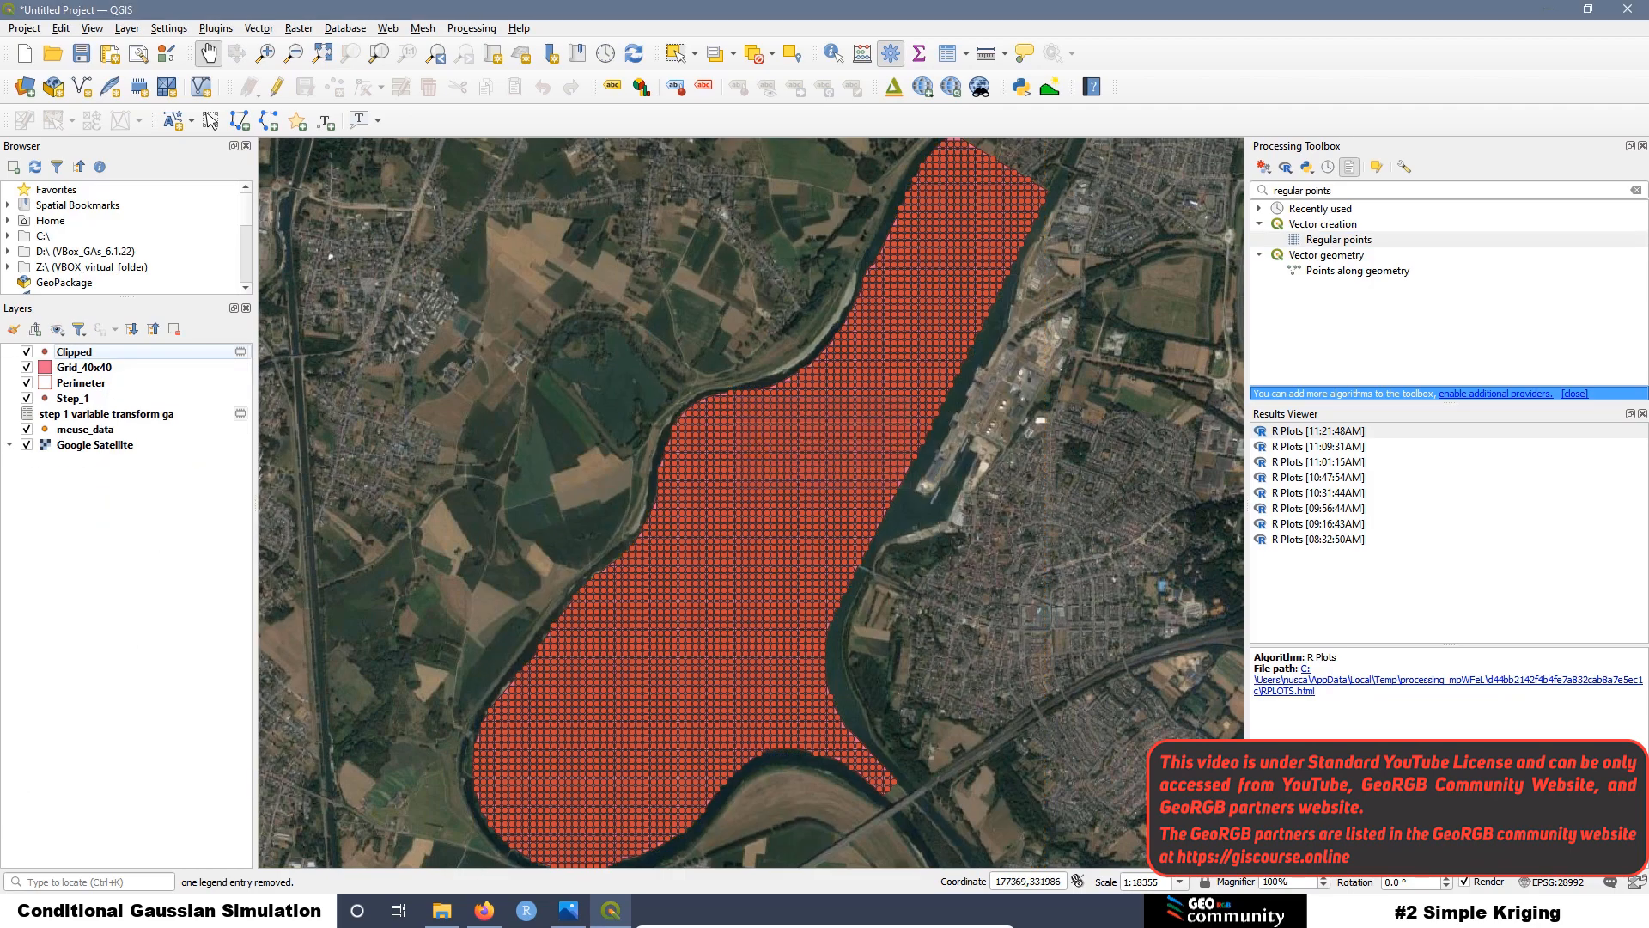
Step: Examine how the clipped points sit in the grid cells and browse the ids in the Clipped layer's attribute table
scroll(721, 421, "up", 4)
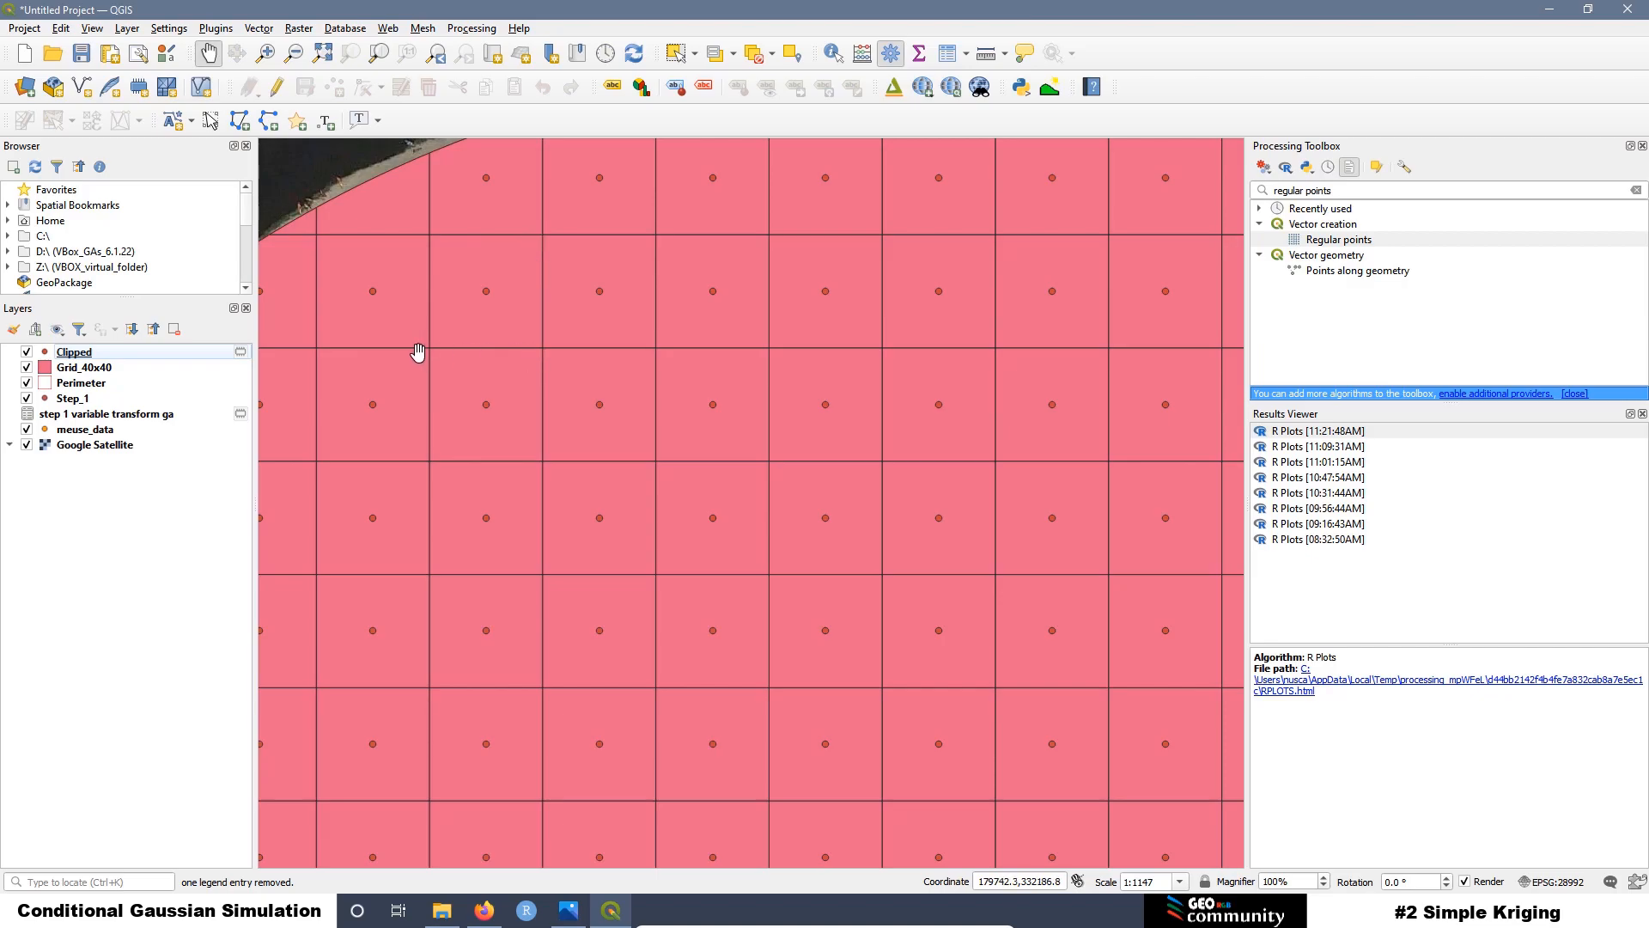
scroll(451, 438, "down", 3)
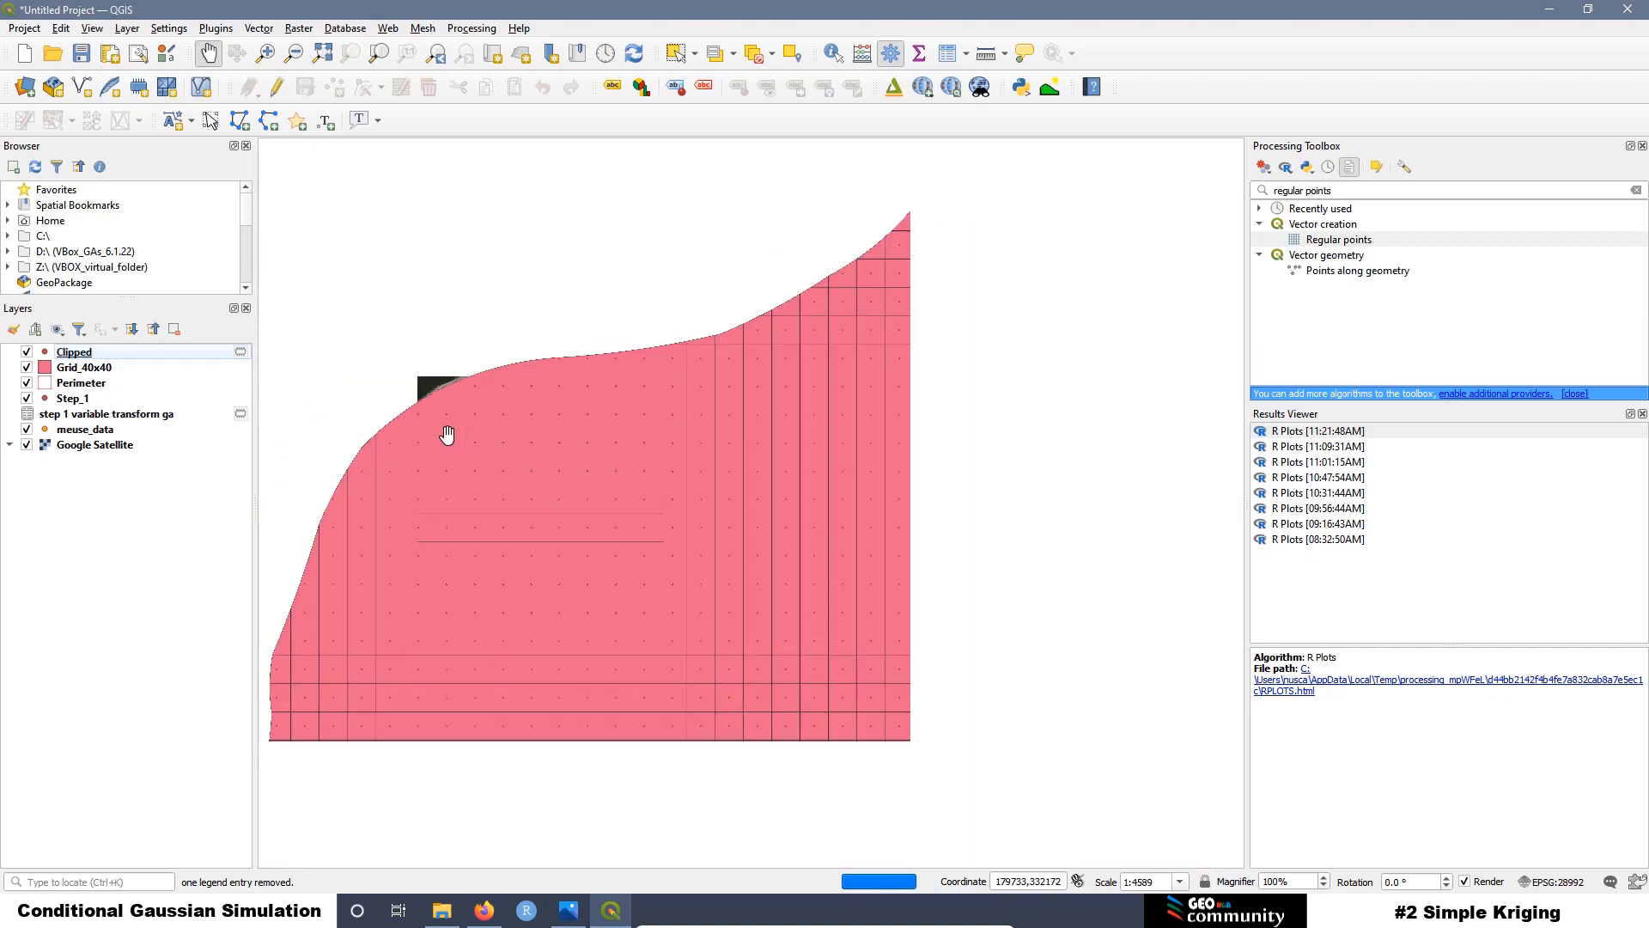
scroll(460, 421, "up", 1)
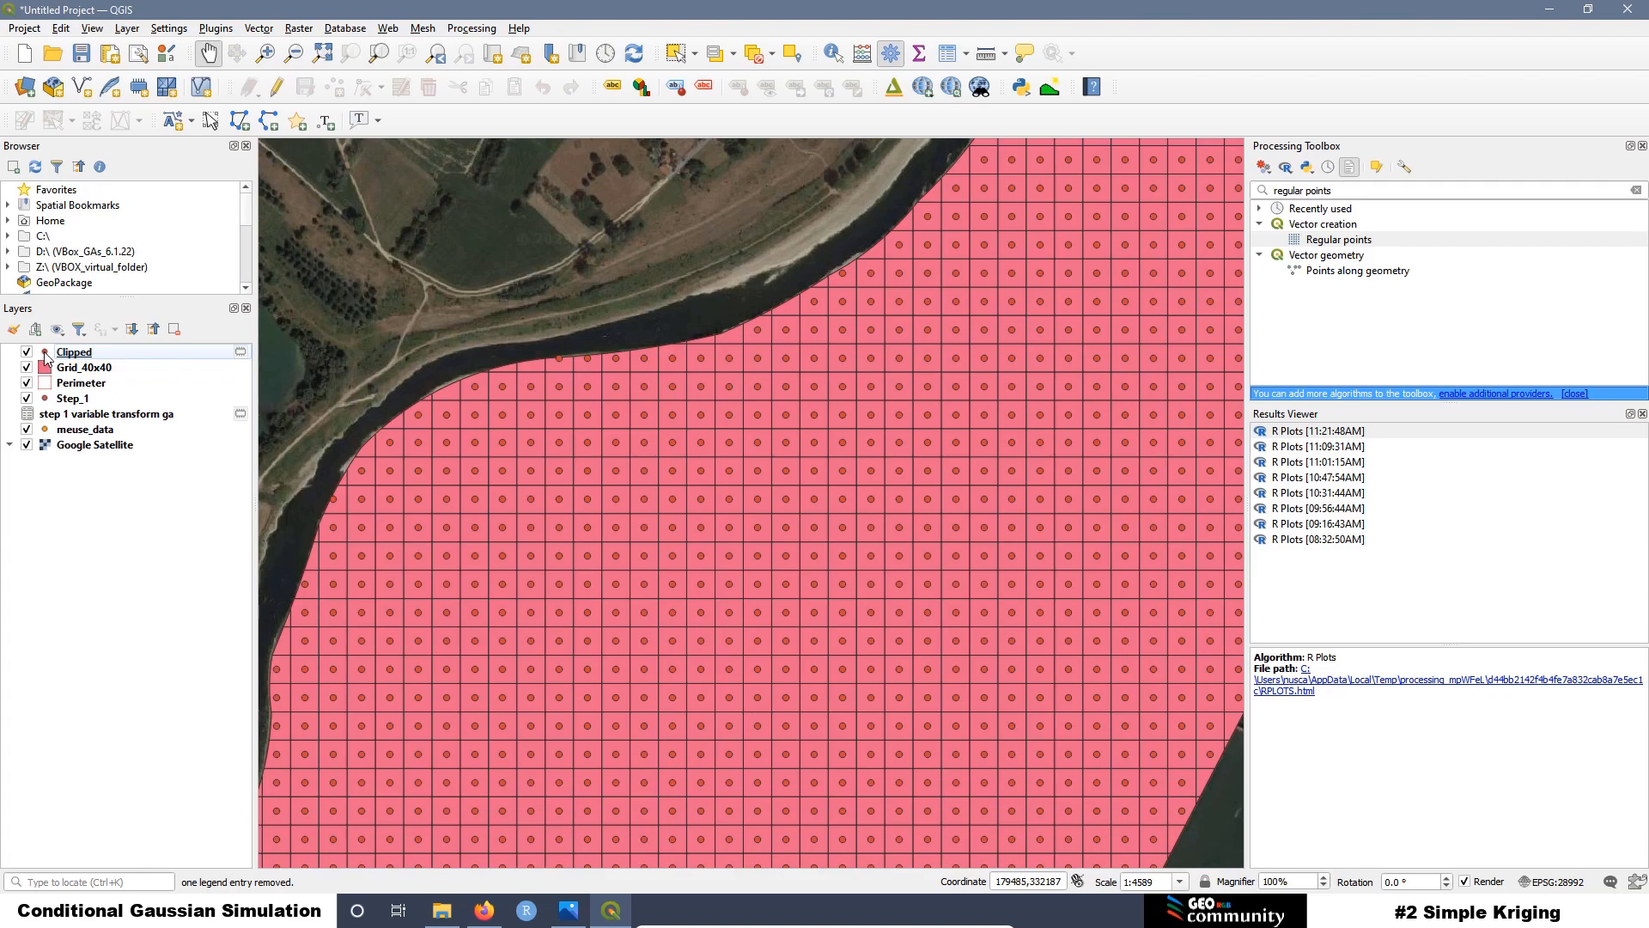
right_click(73, 354)
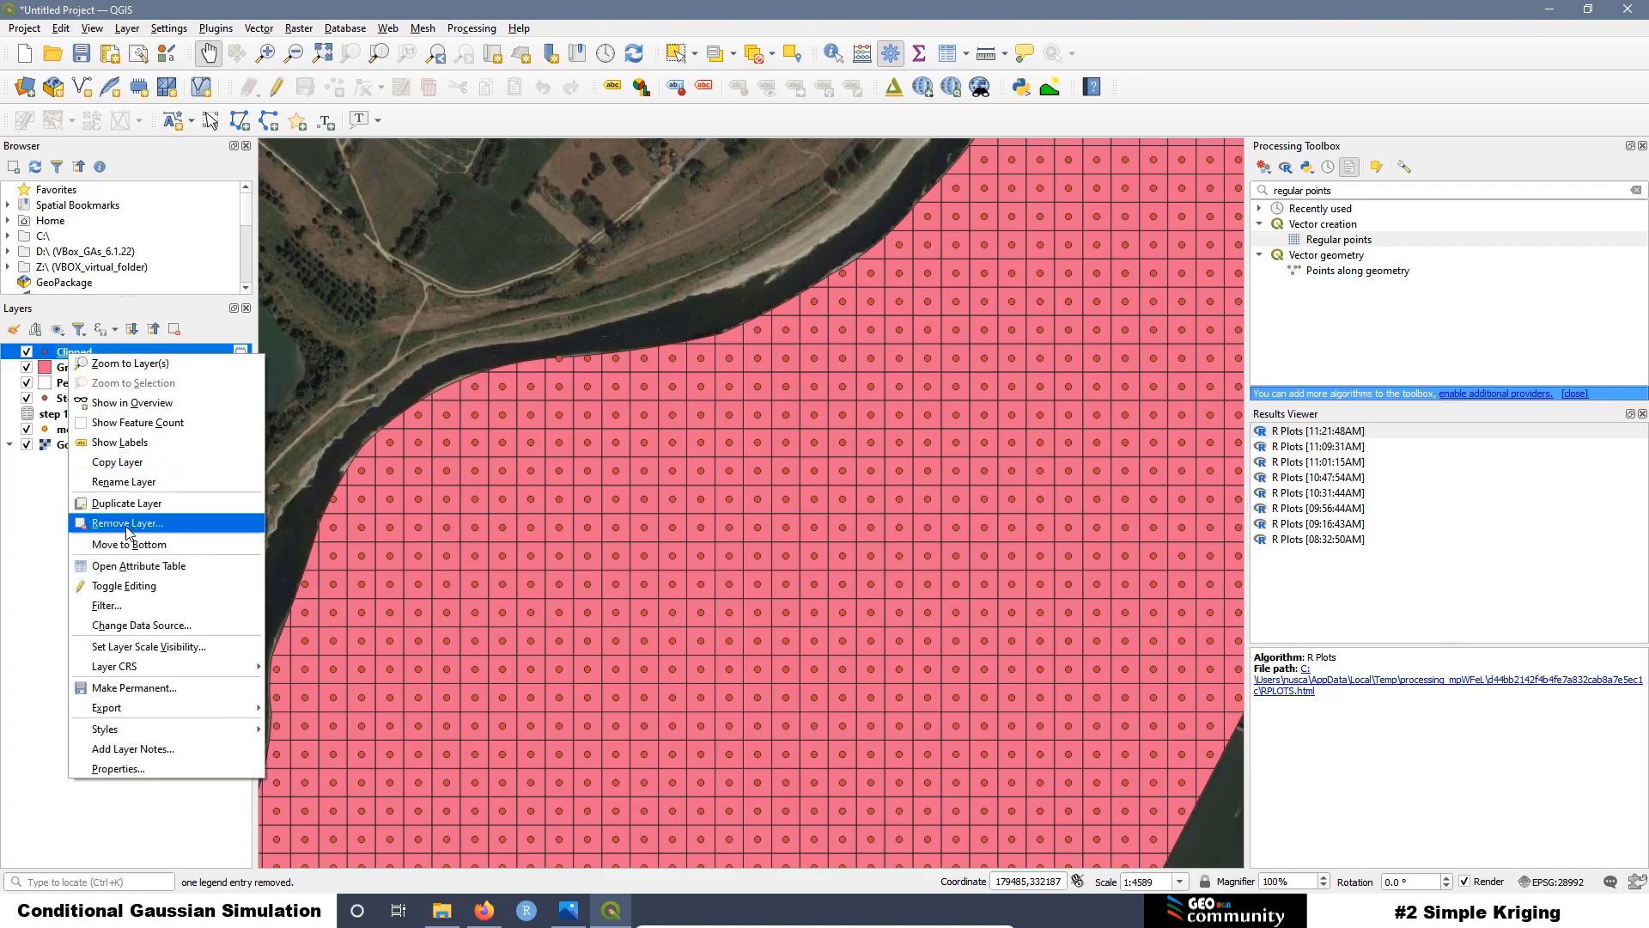
left_click(140, 567)
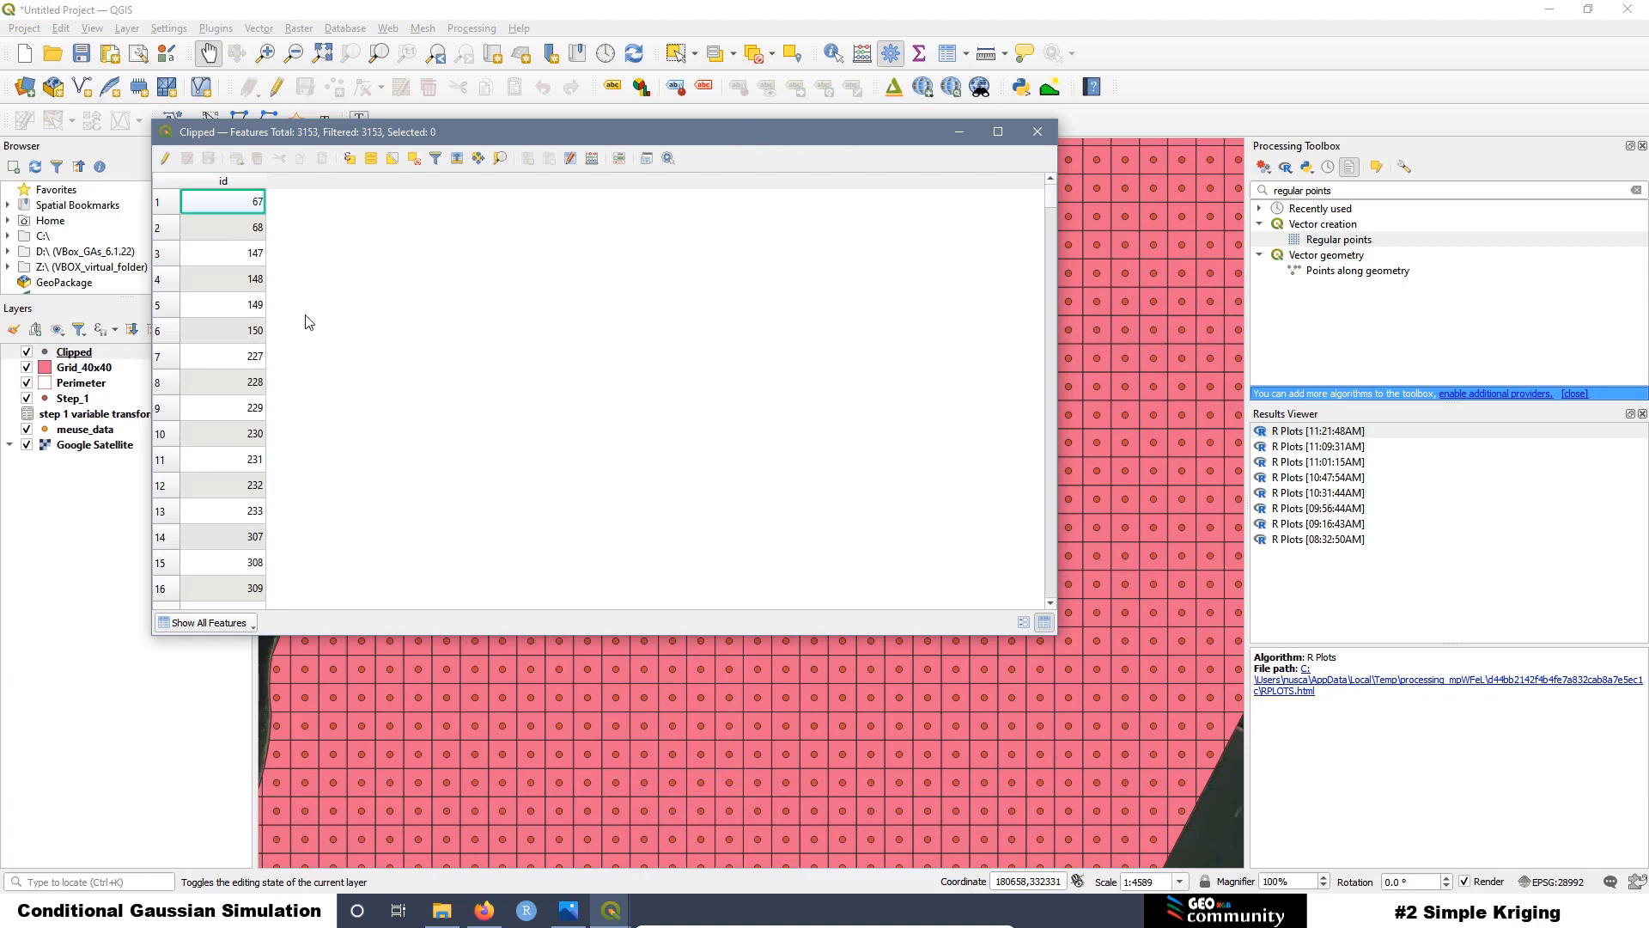
scroll(306, 321, "down", 20)
scroll(279, 343, "down", 14)
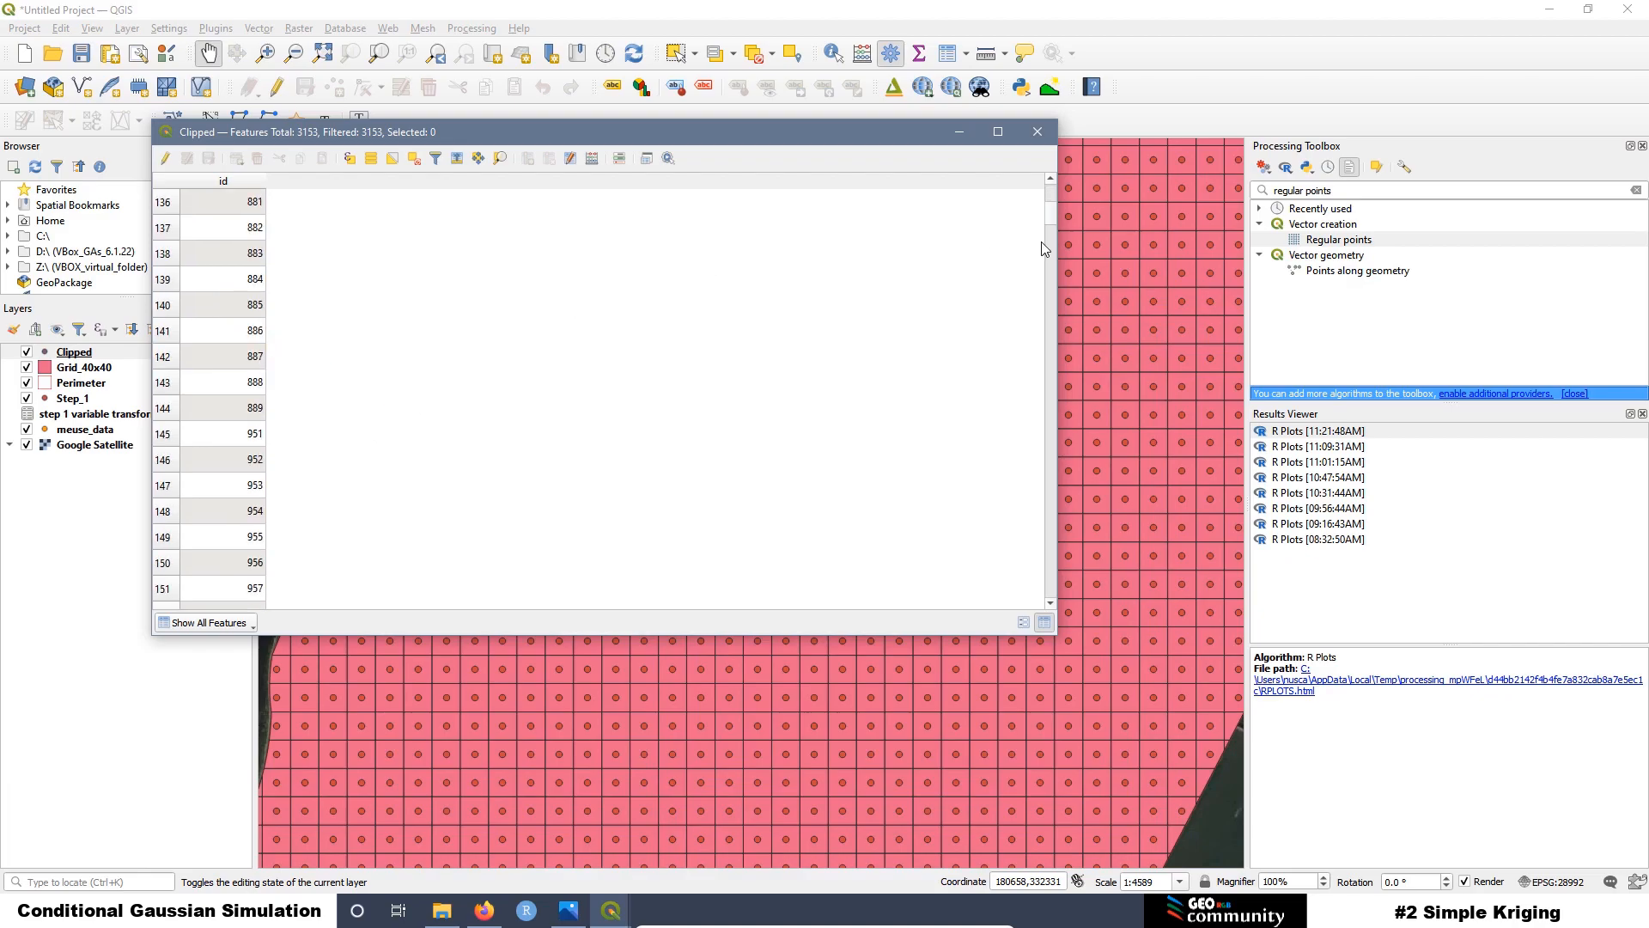
left_click_drag(1053, 216, 1045, 619)
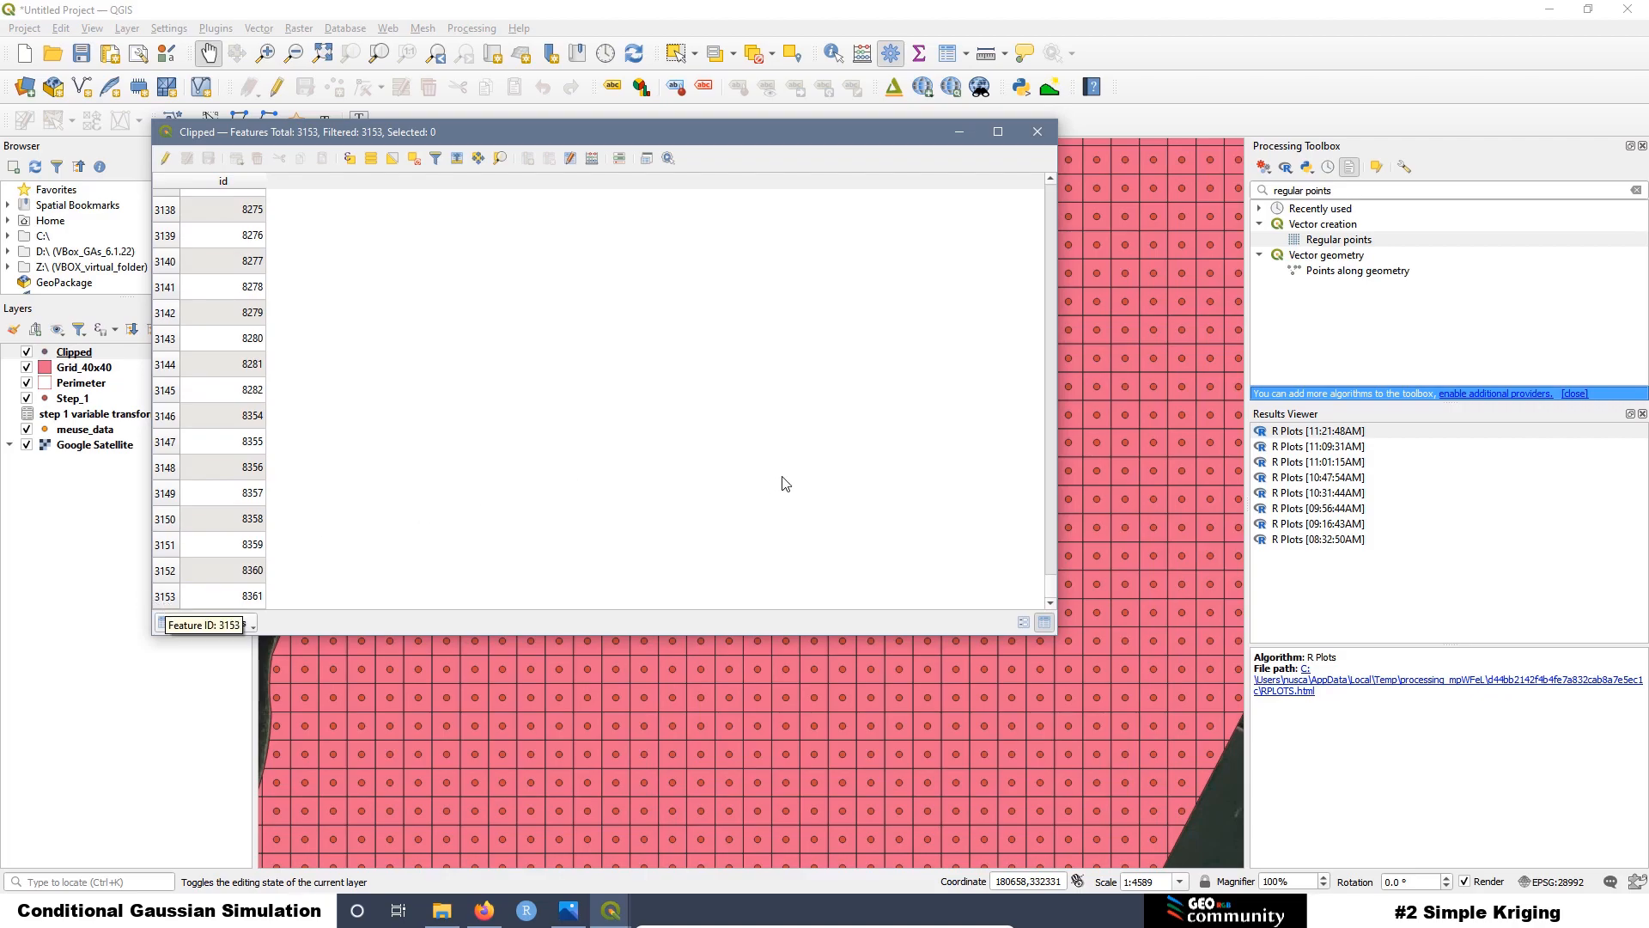
scroll(799, 475, "up", 12)
left_click_drag(1054, 590, 1051, 183)
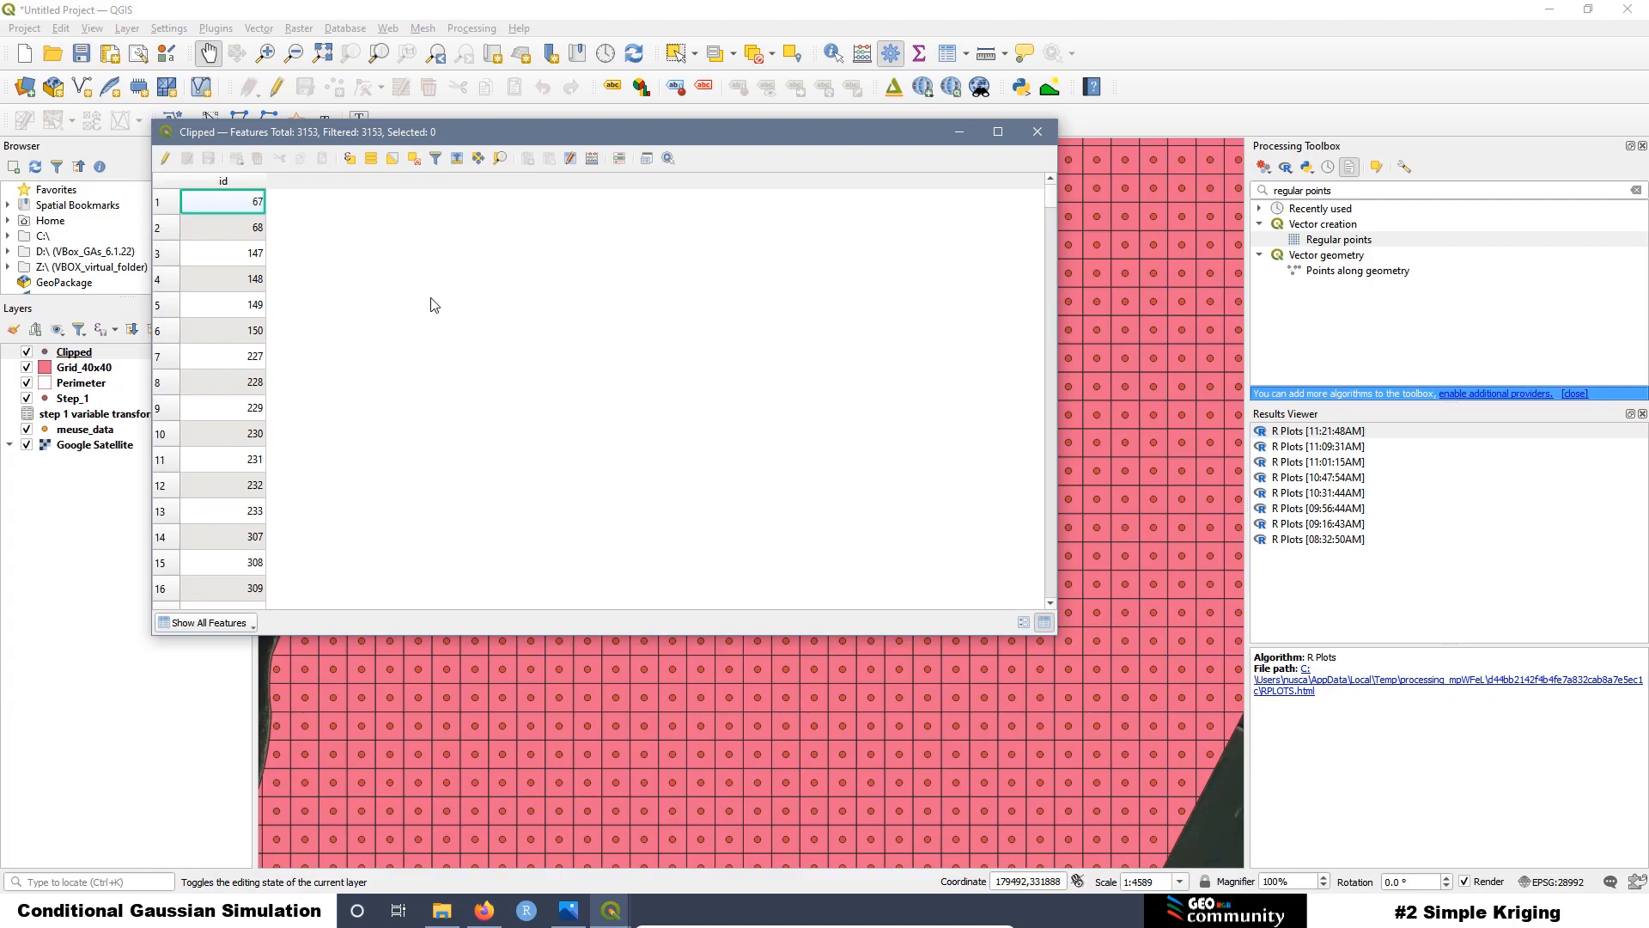
Step: Enable editing on the Clipped layer and set up a new calculated field named x of type Decimal number (real)
left_click(167, 163)
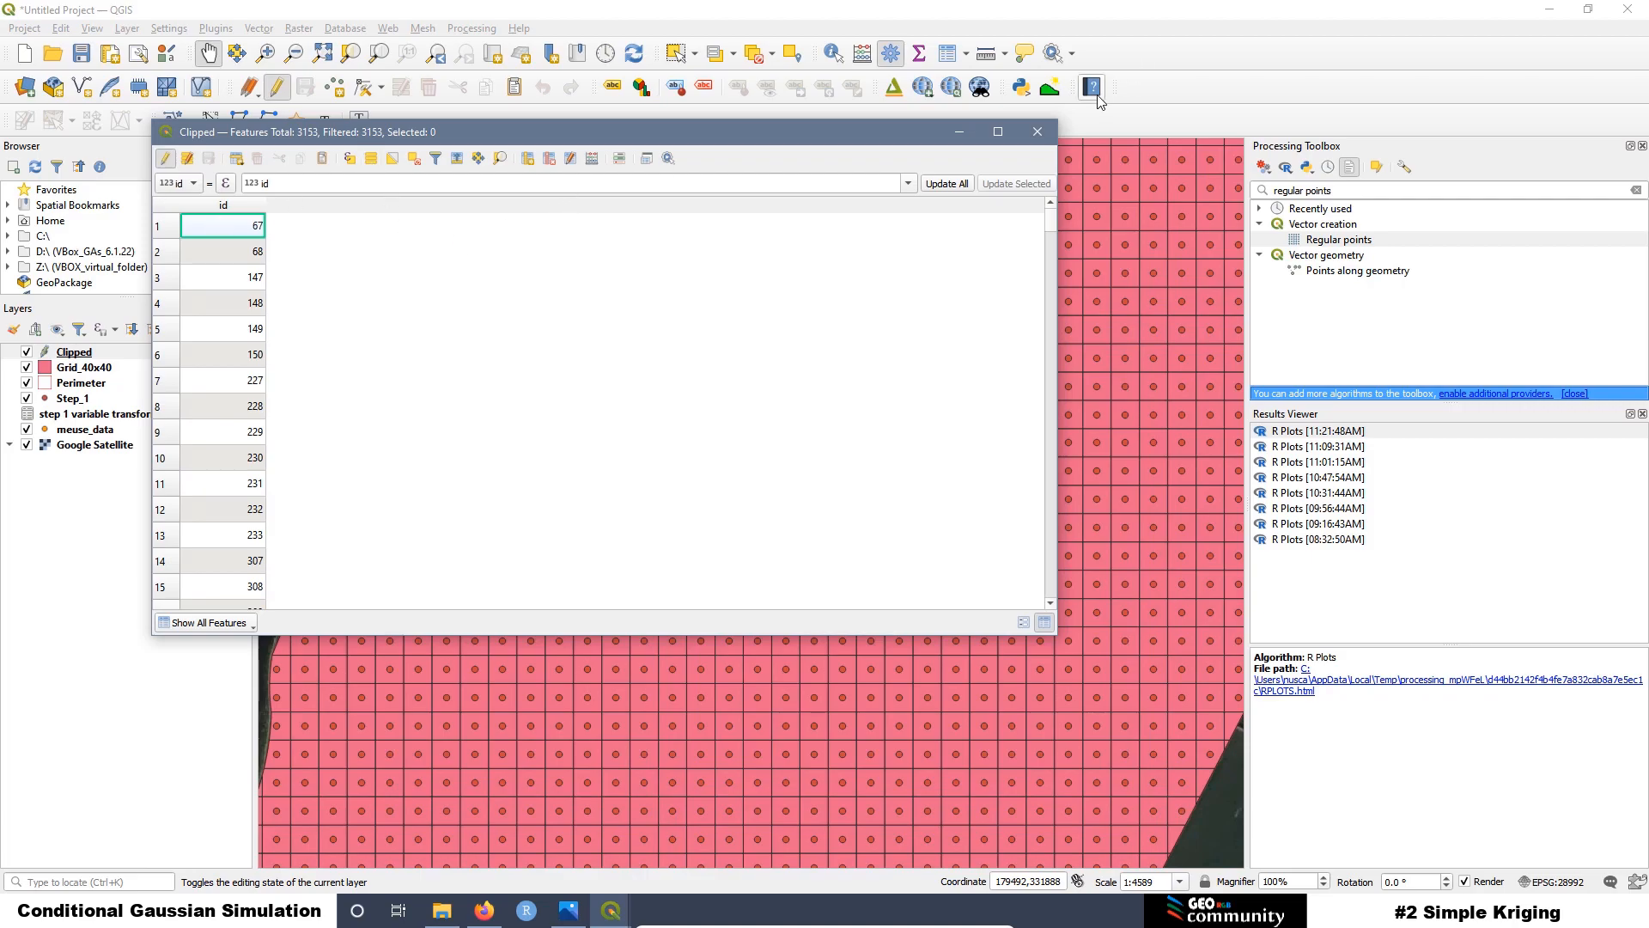
left_click(999, 132)
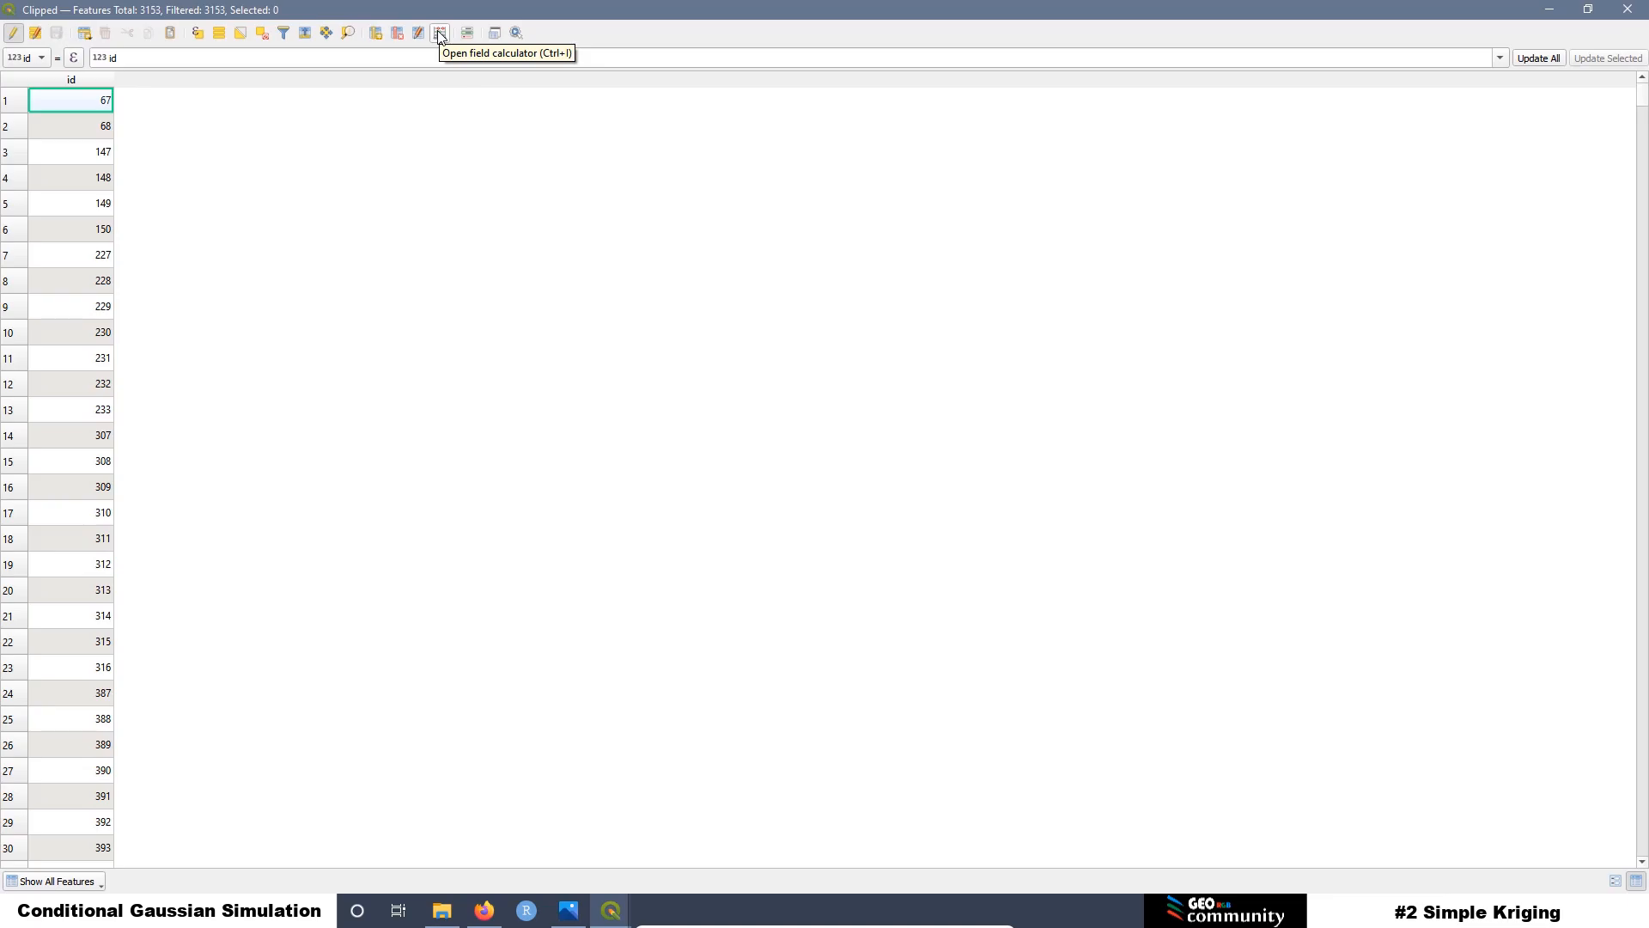
left_click(440, 34)
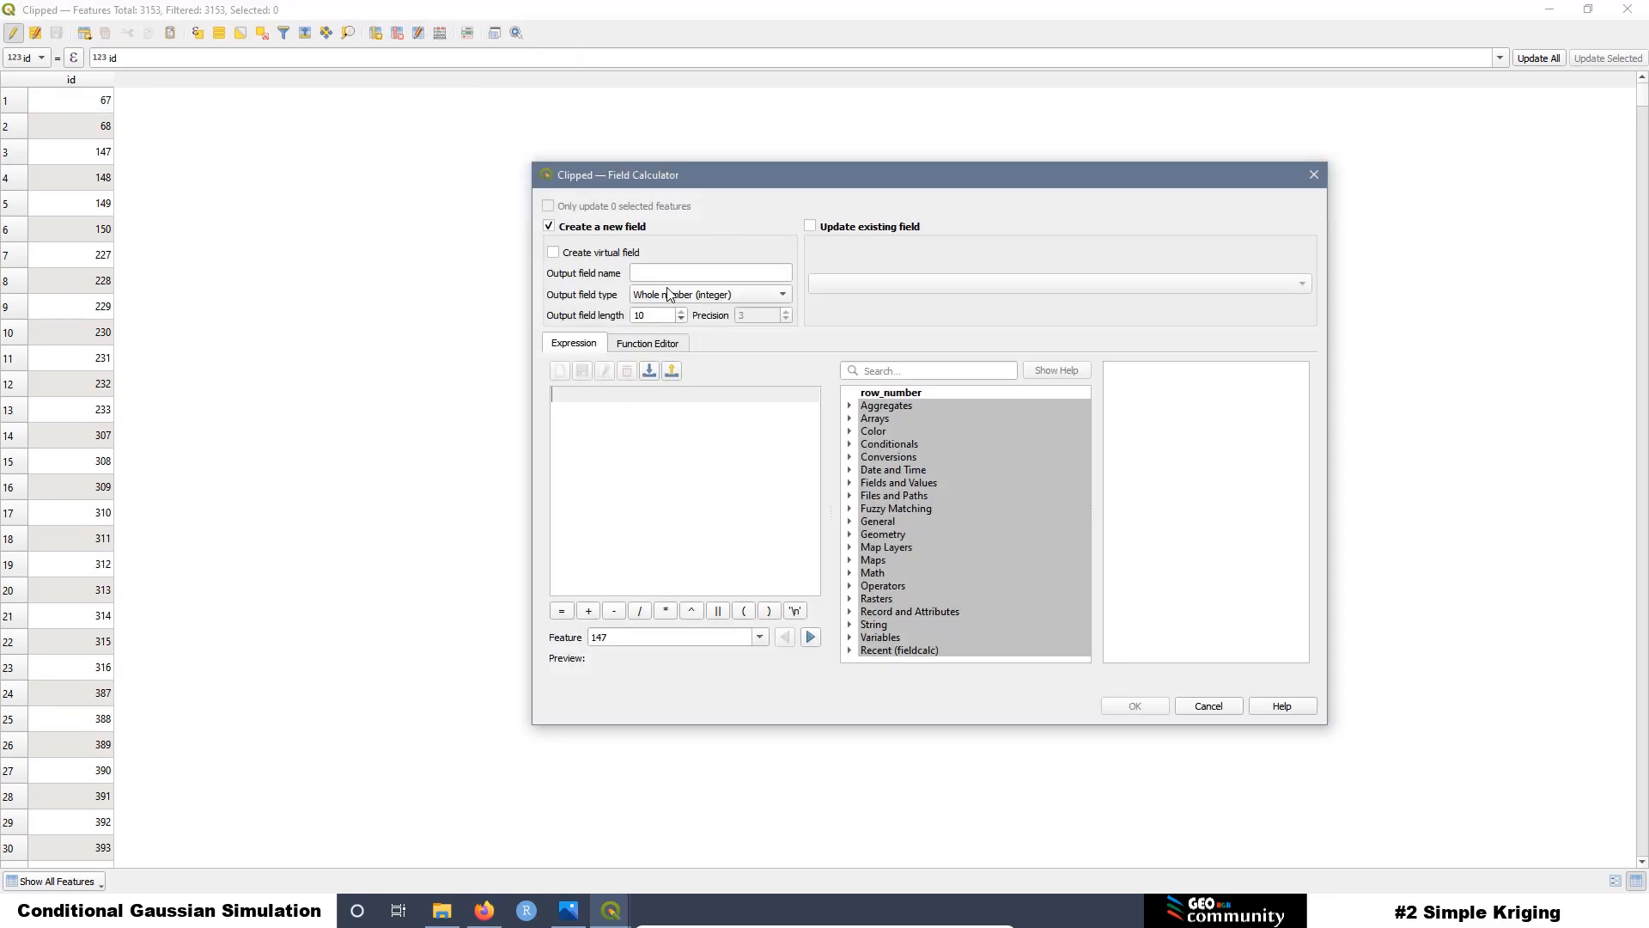
left_click(656, 275)
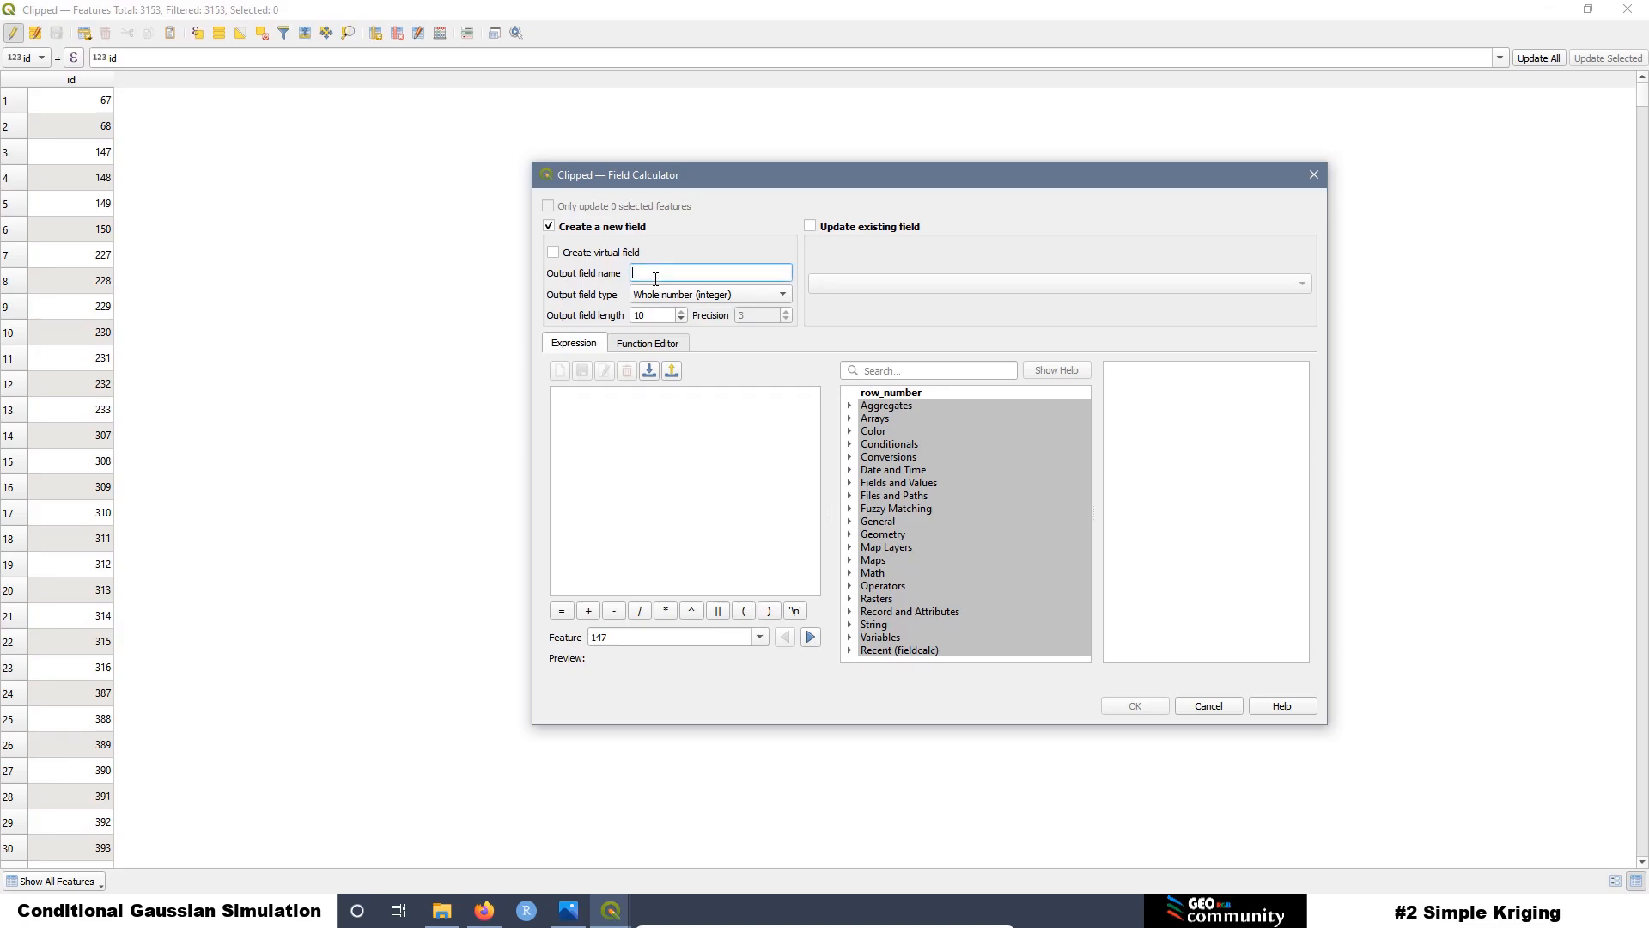
left_click(671, 297)
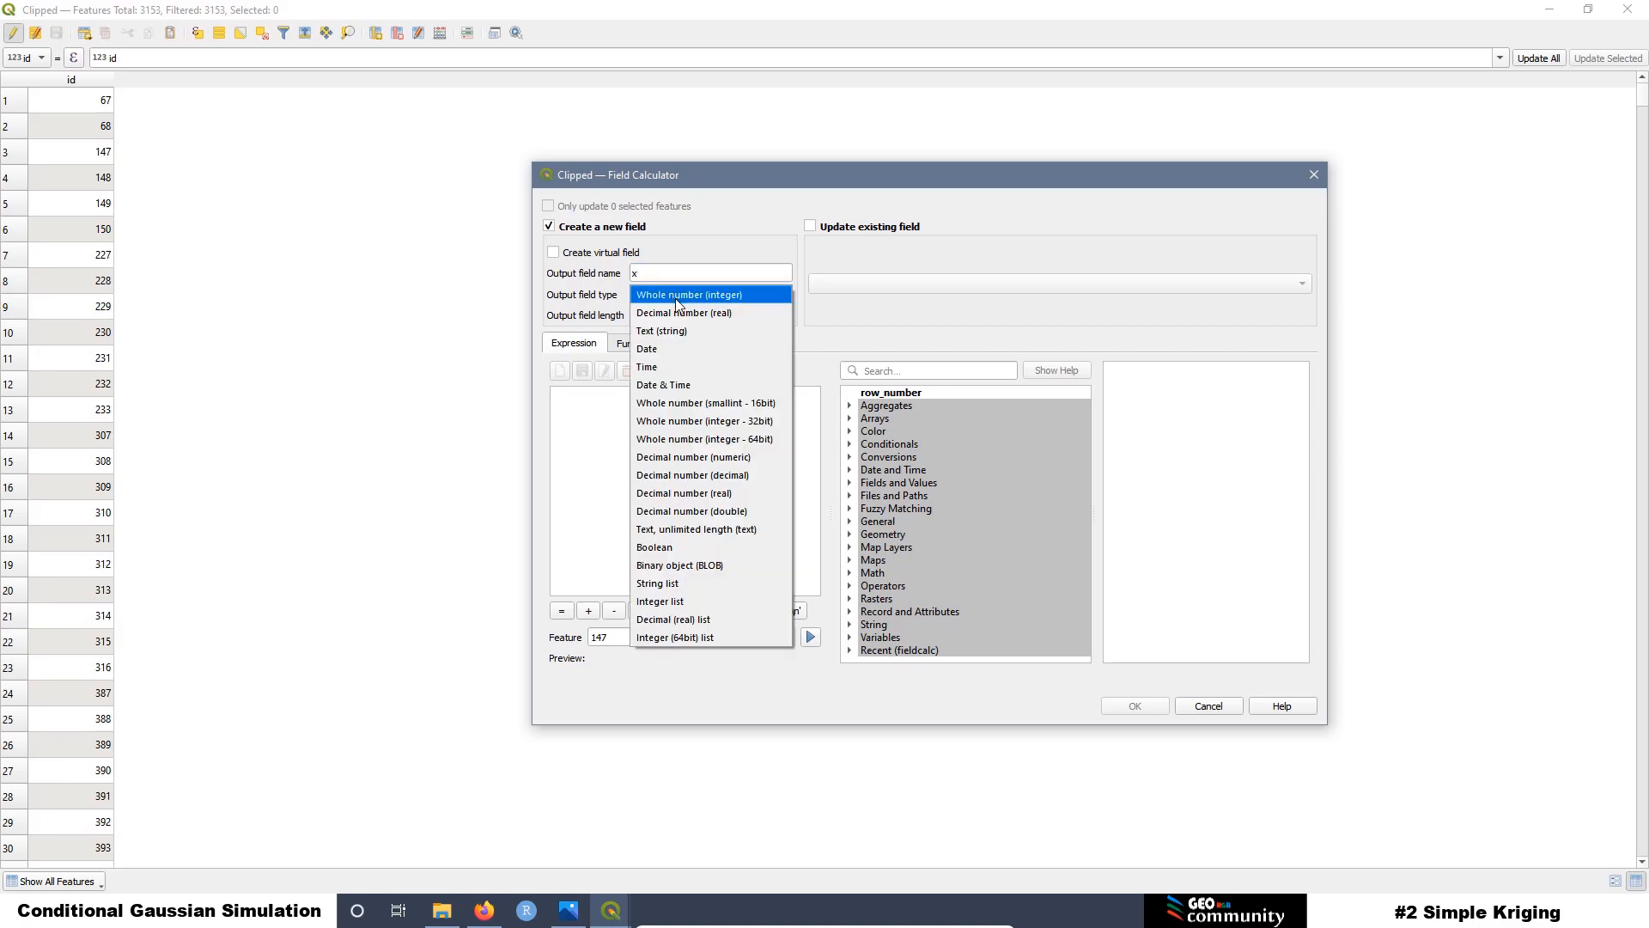
left_click(688, 309)
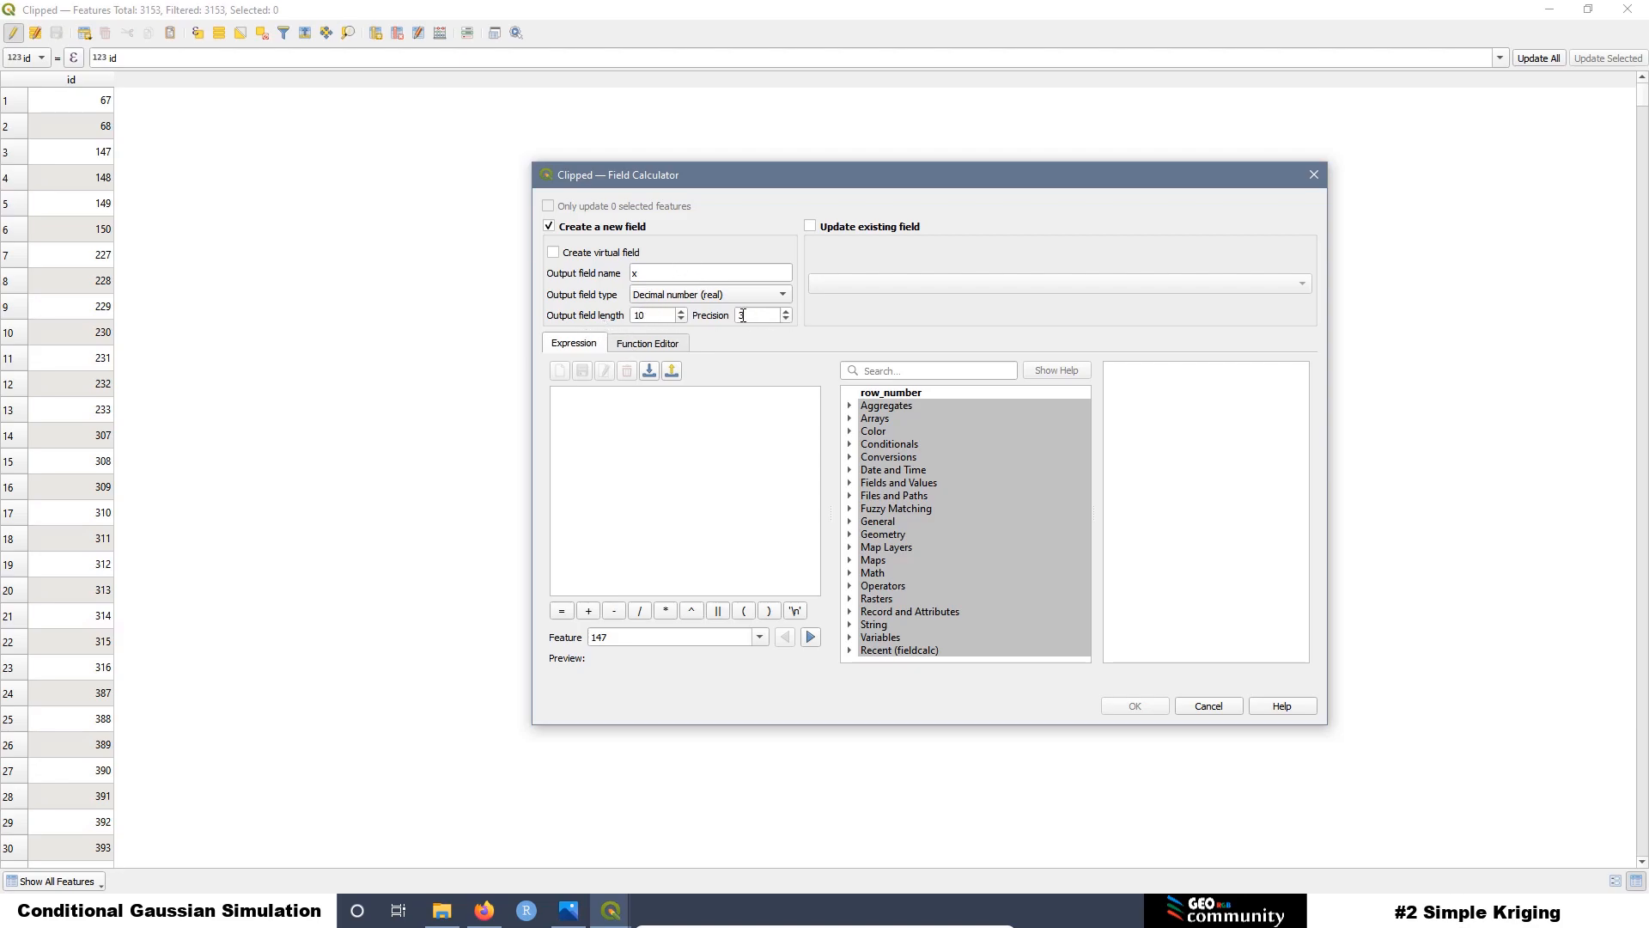
Step: Fill the new x field with the points' x coordinates using the $x expression
left_click(884, 372)
type("$")
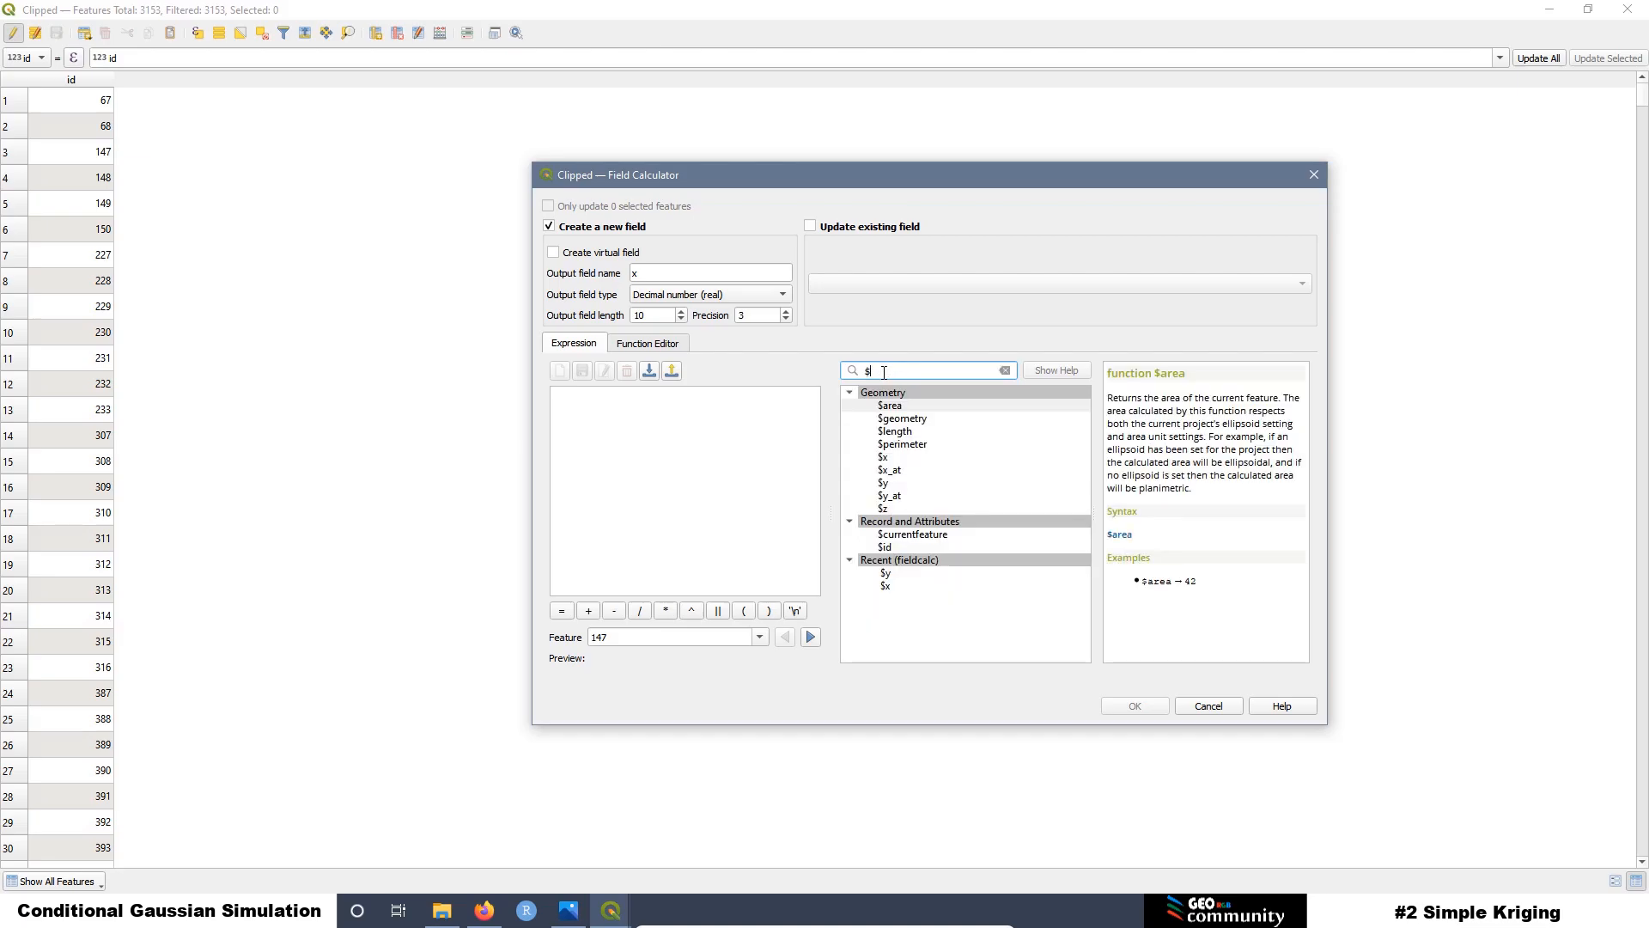
type("x")
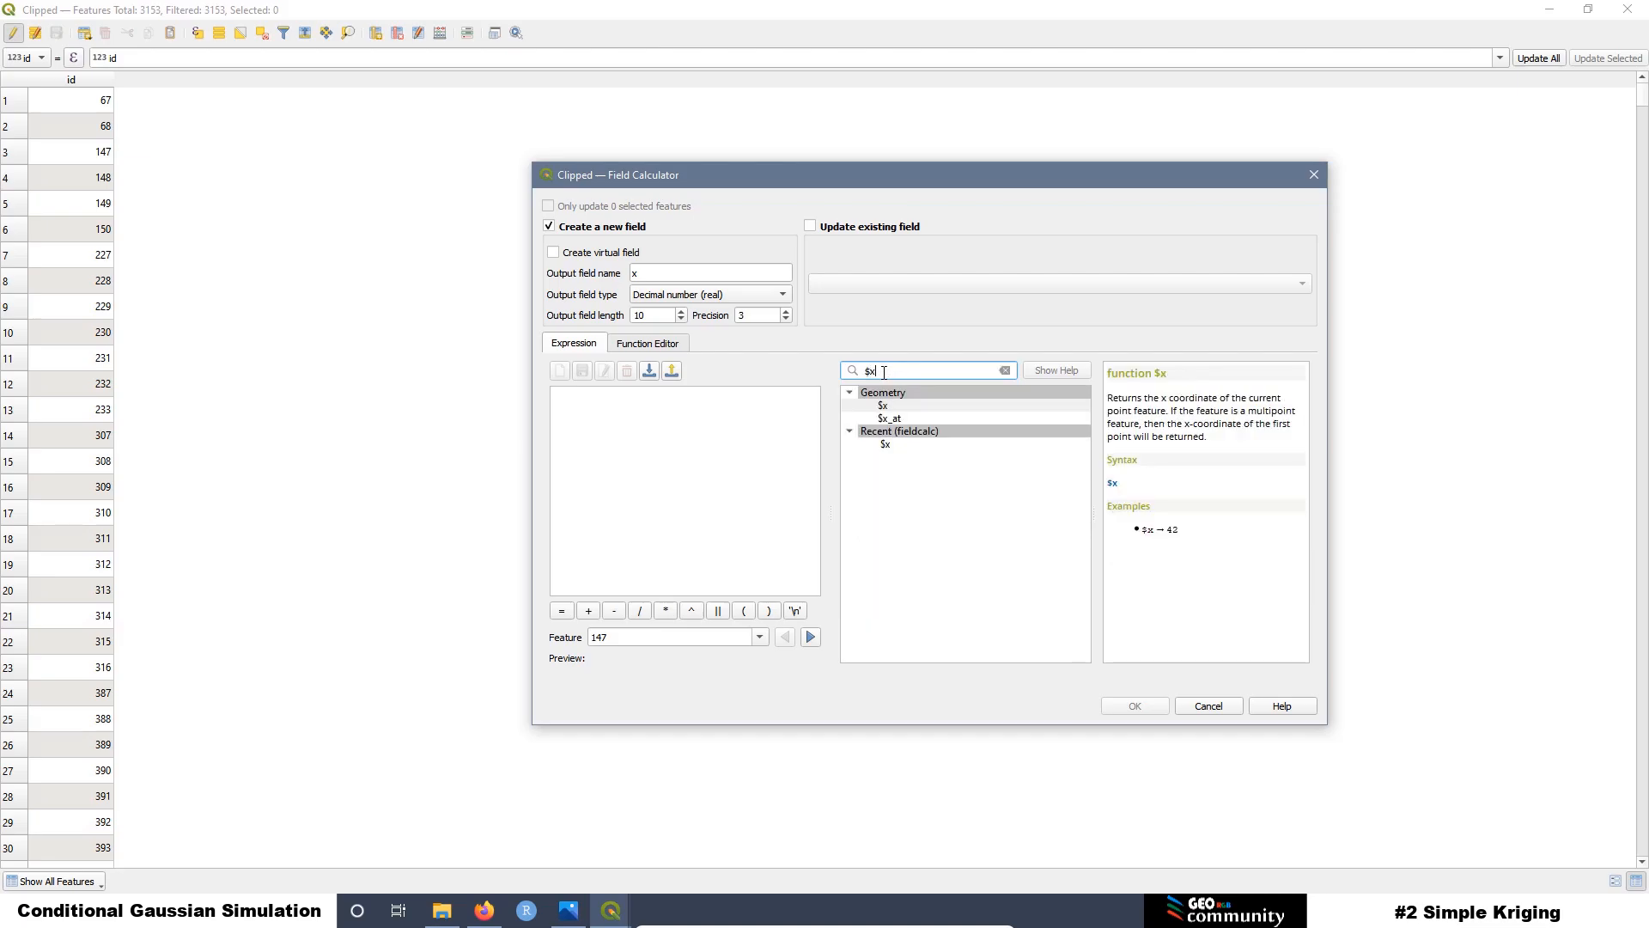
left_click(885, 407)
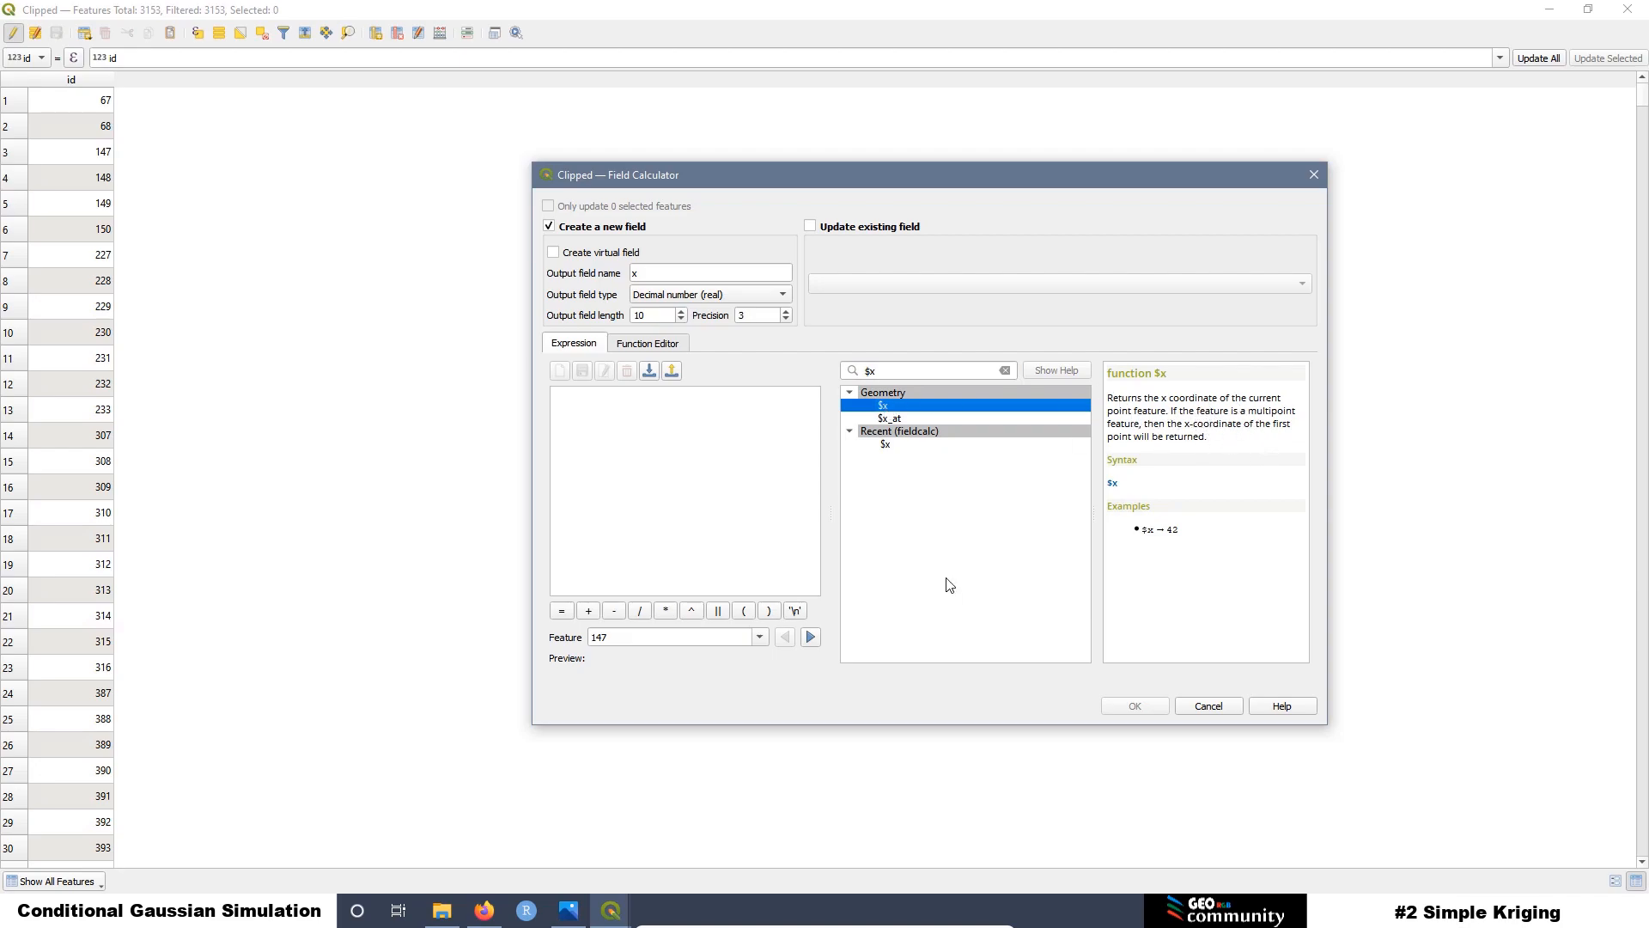
double_click(892, 408)
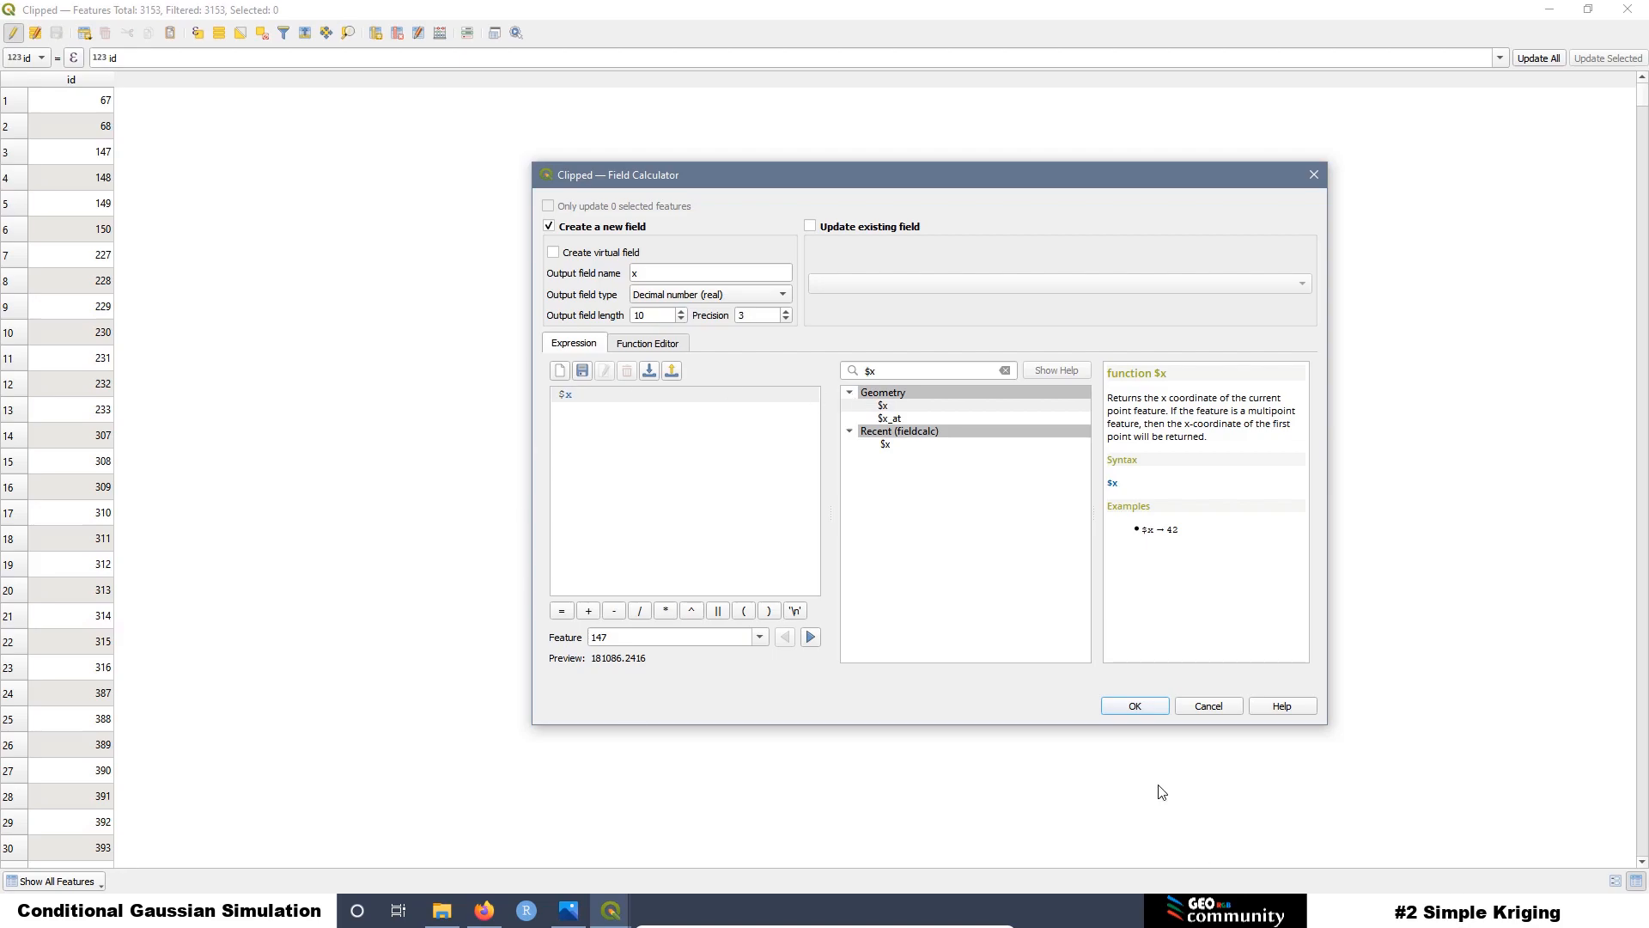
left_click(1135, 705)
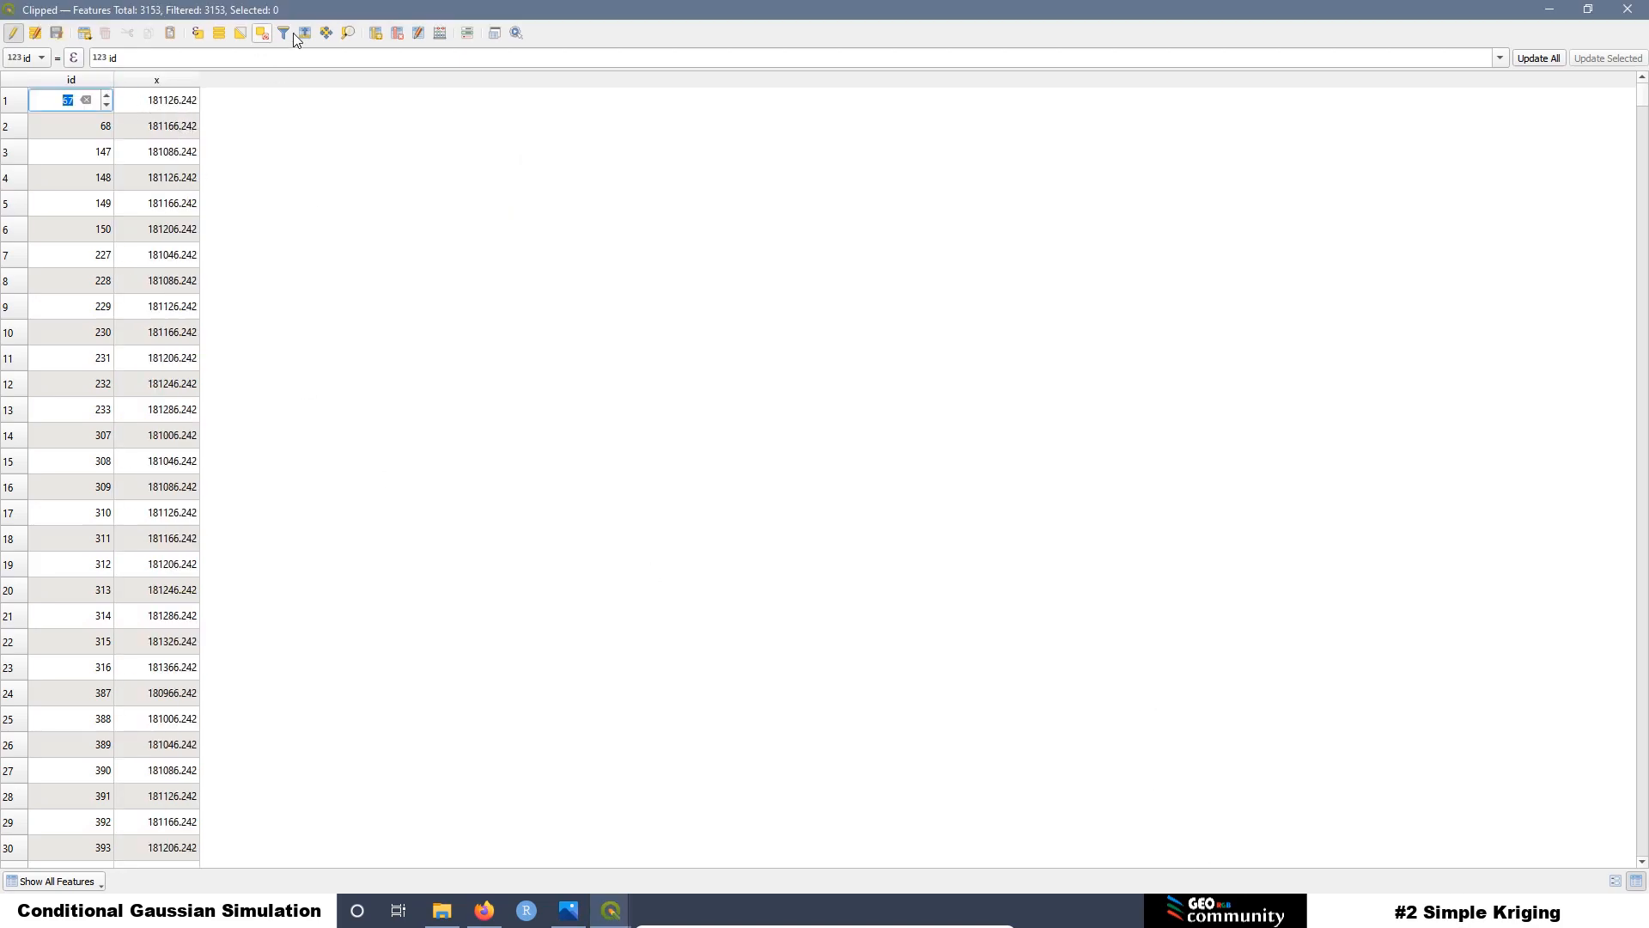
Step: Add a Decimal number (real) field named y calculated from the $y expression
left_click(441, 34)
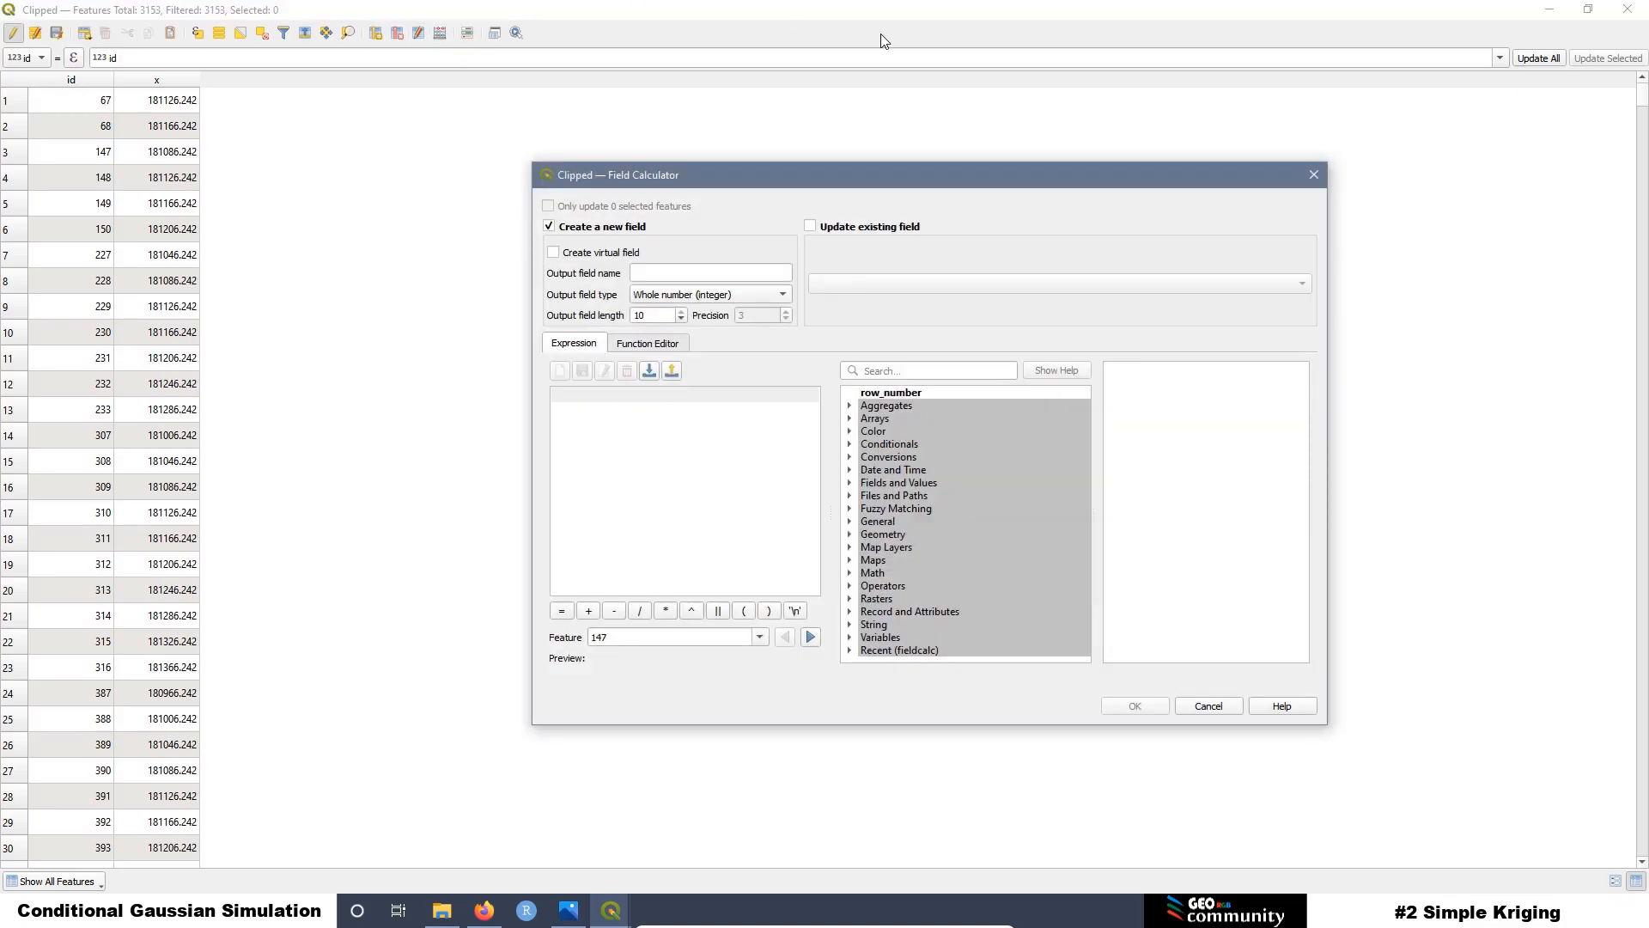
left_click(675, 294)
left_click(674, 315)
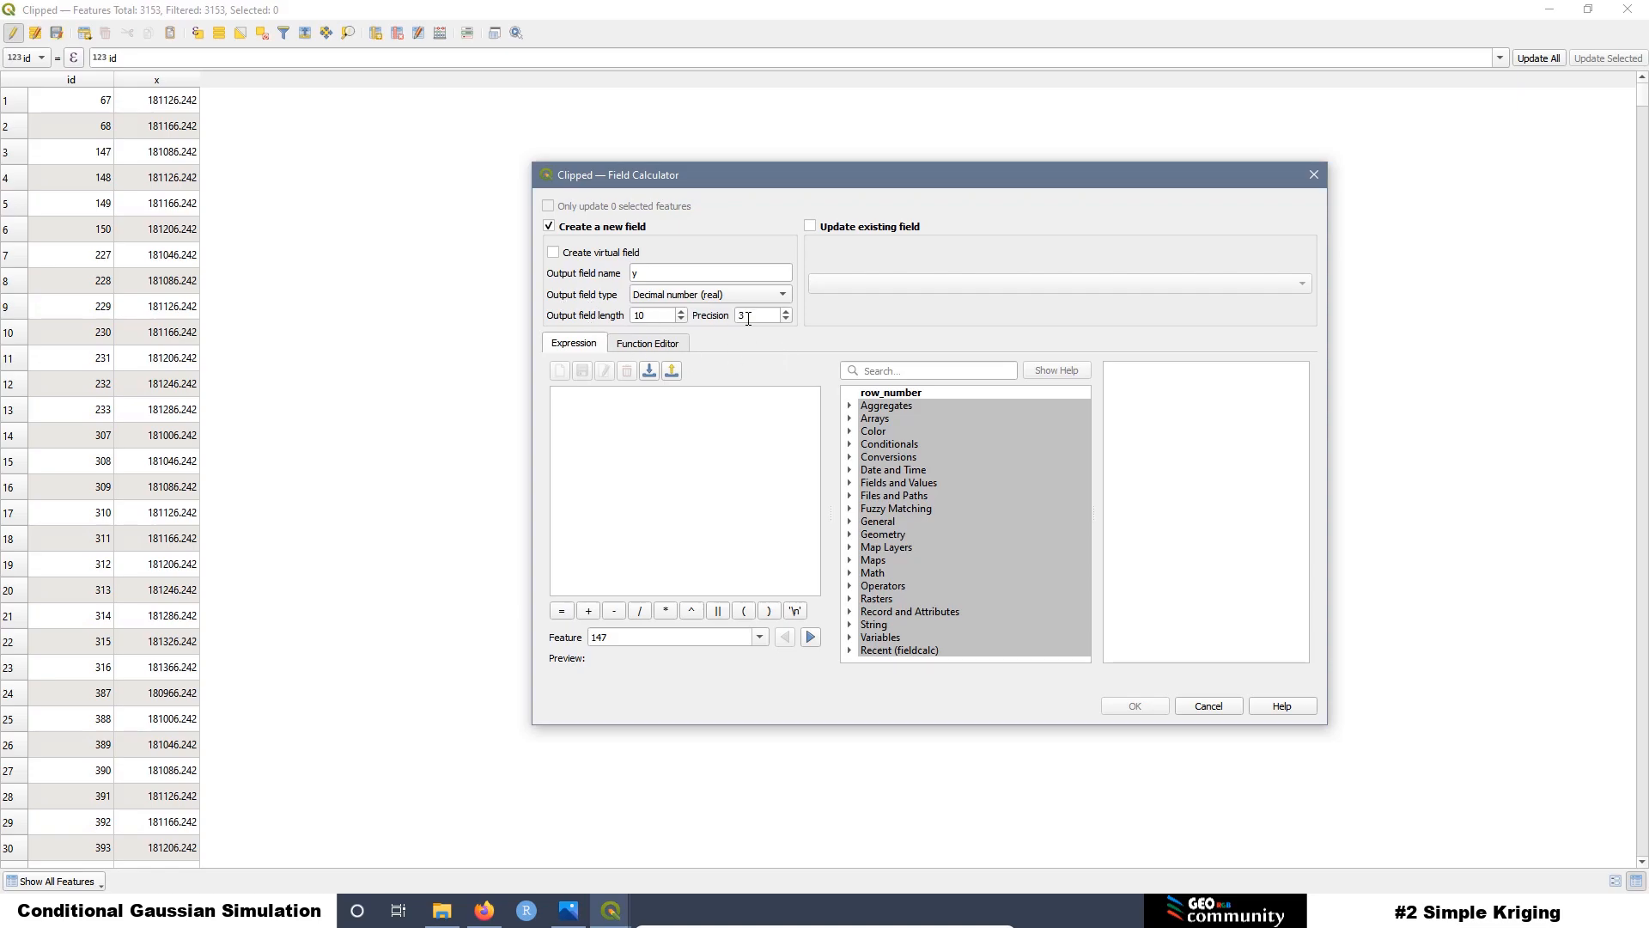
left_click(887, 370)
type("$")
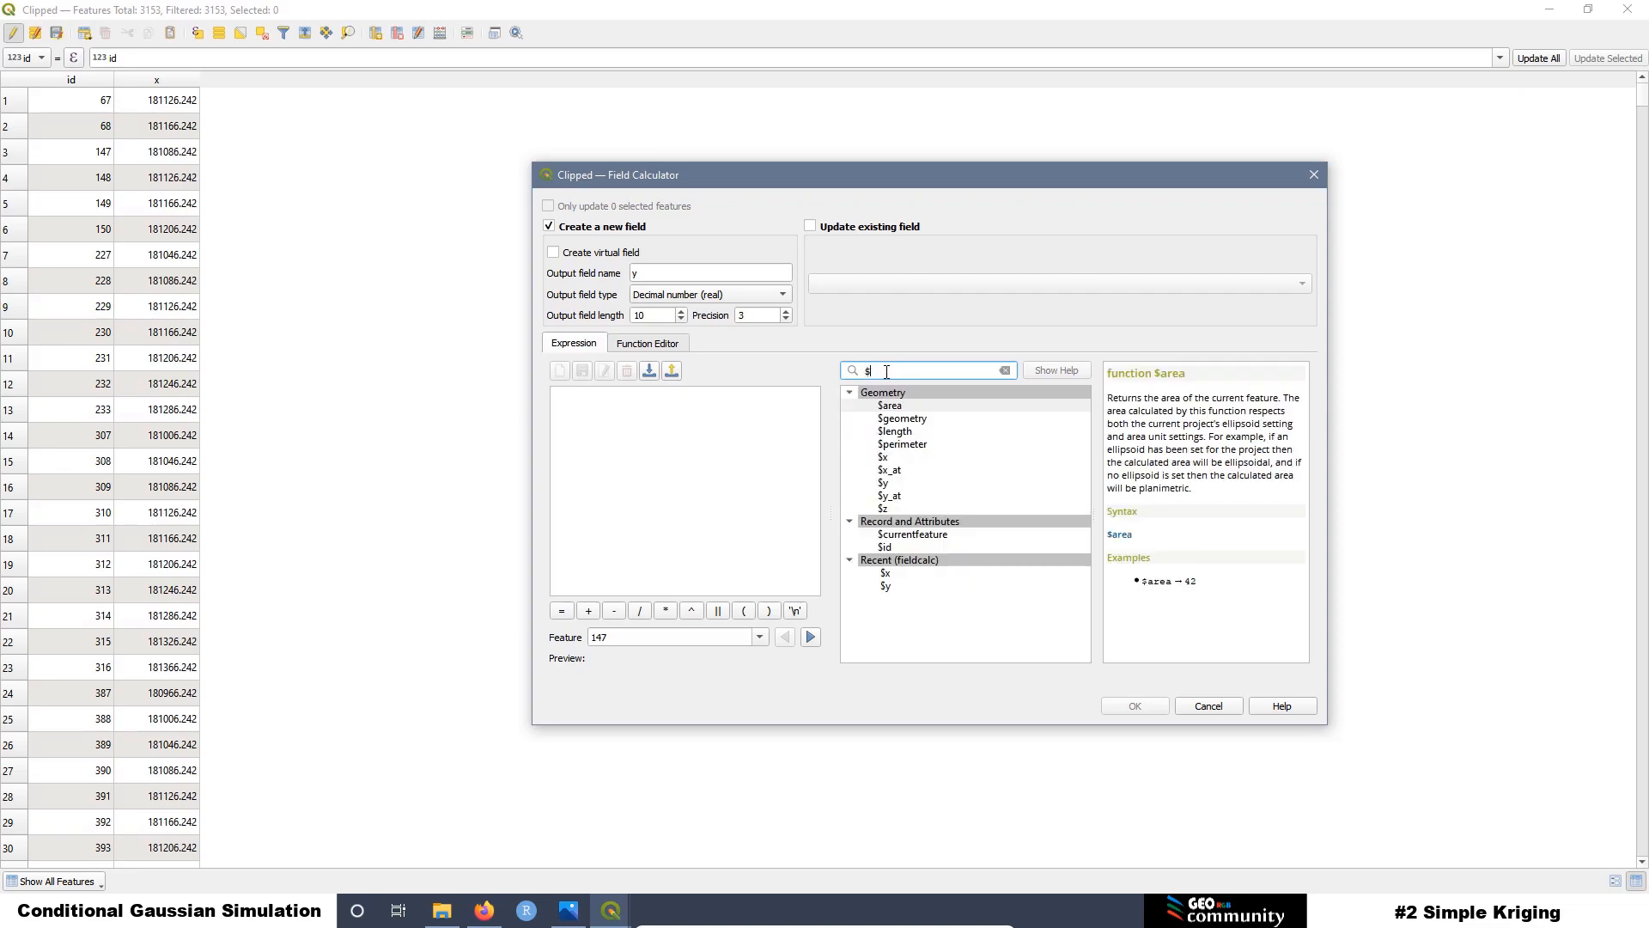
type("y")
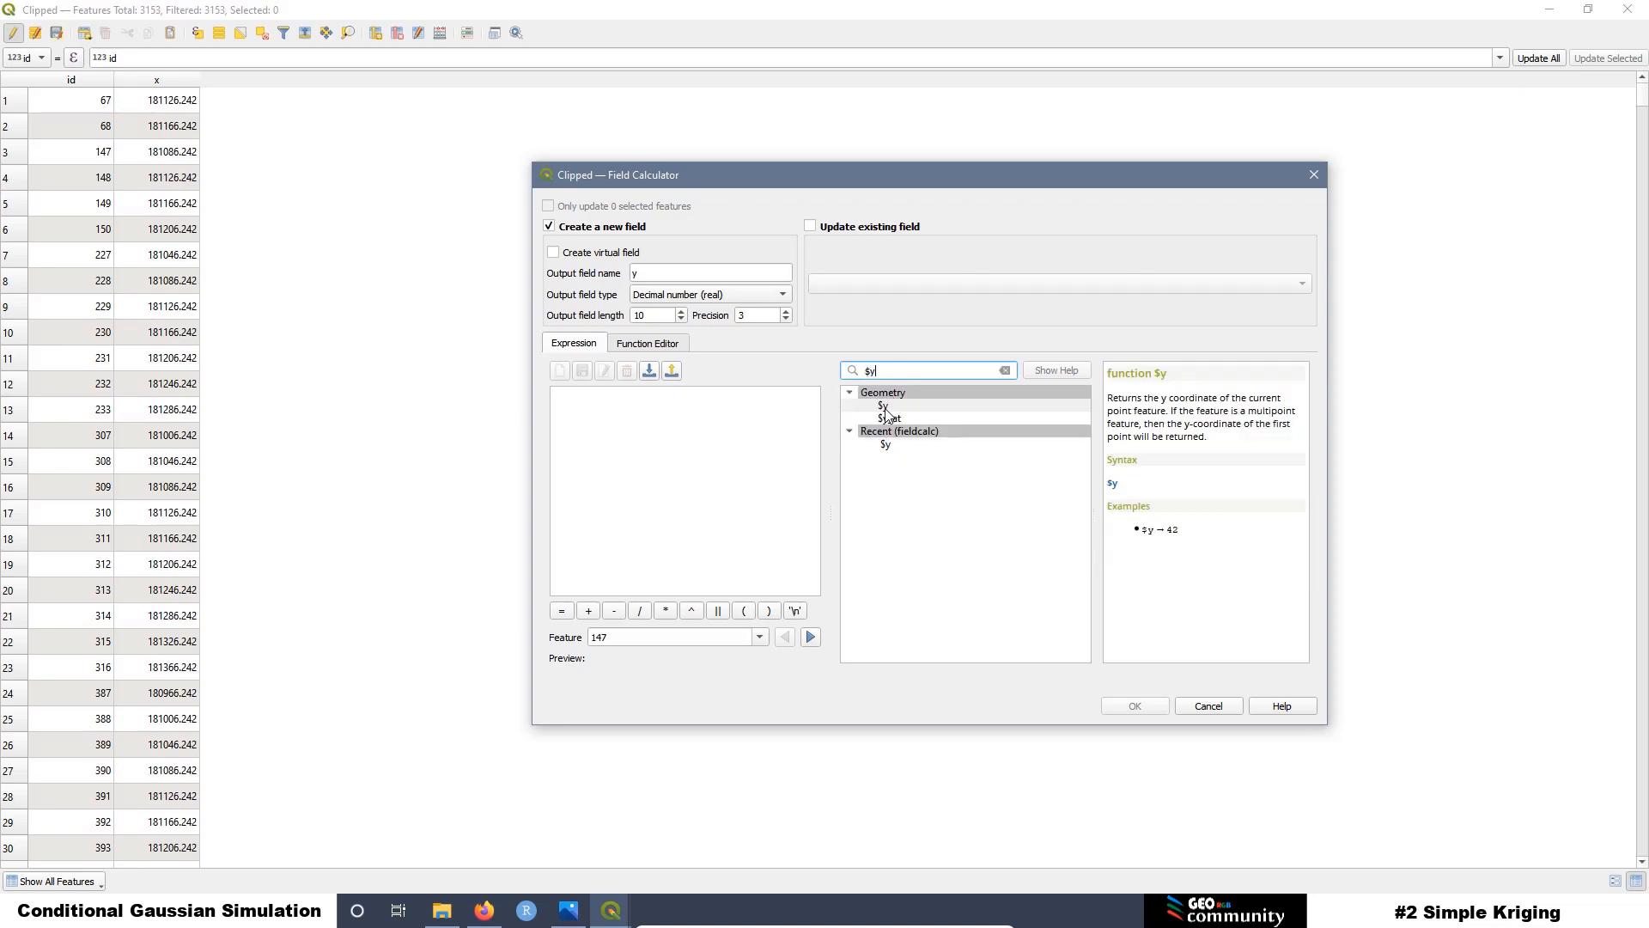
double_click(885, 408)
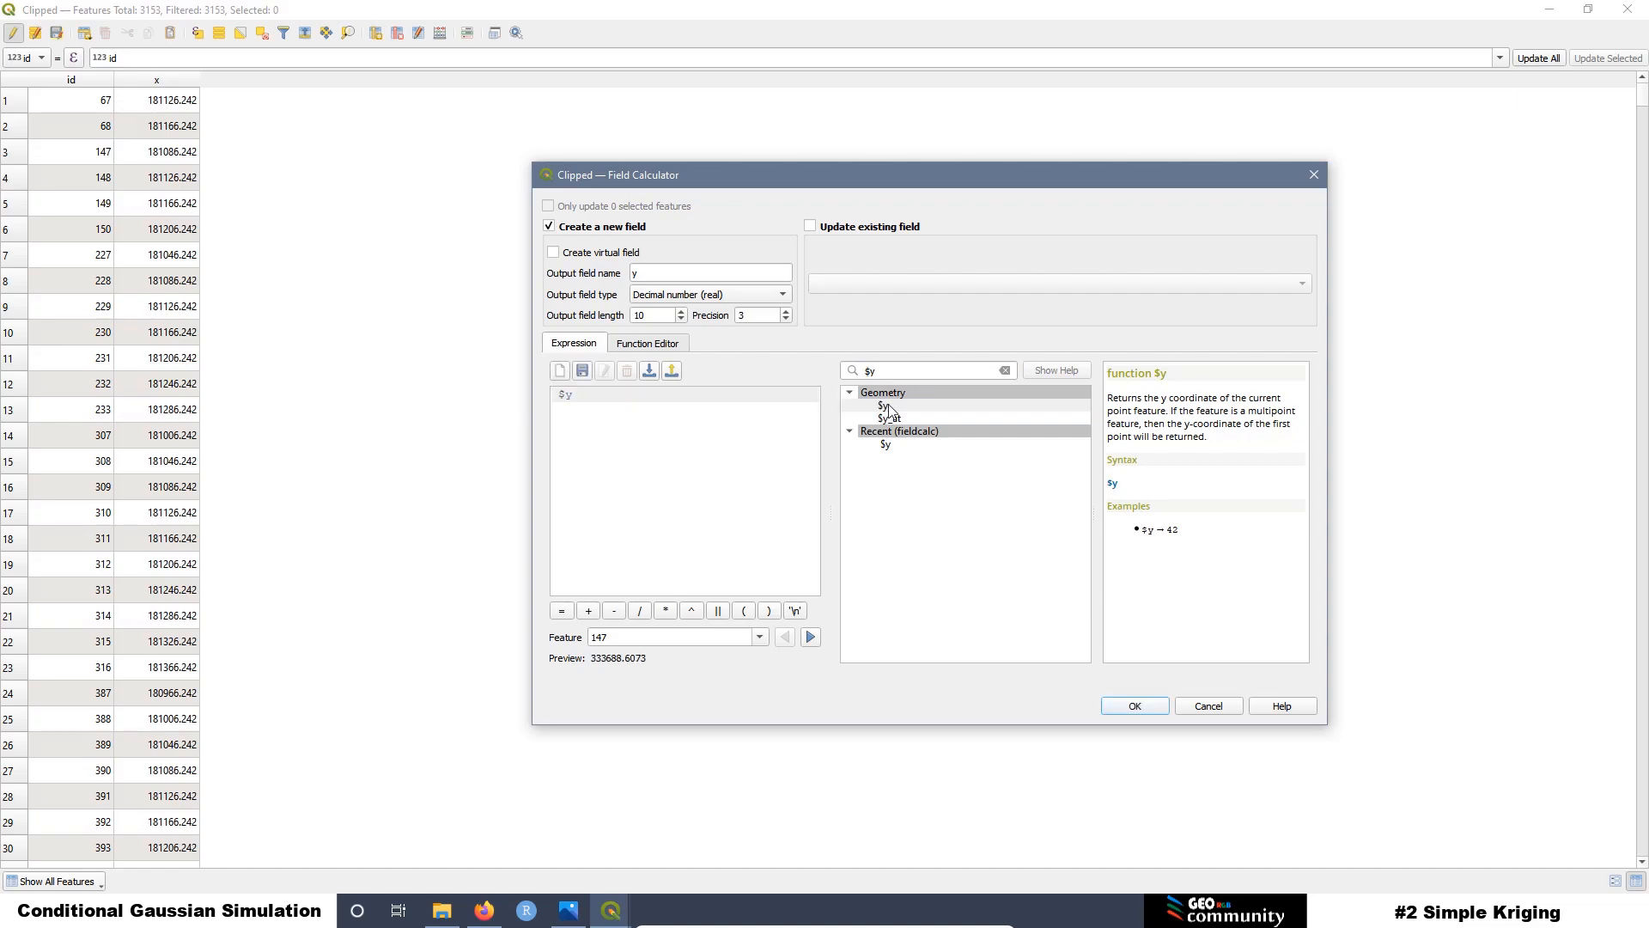
left_click(1136, 706)
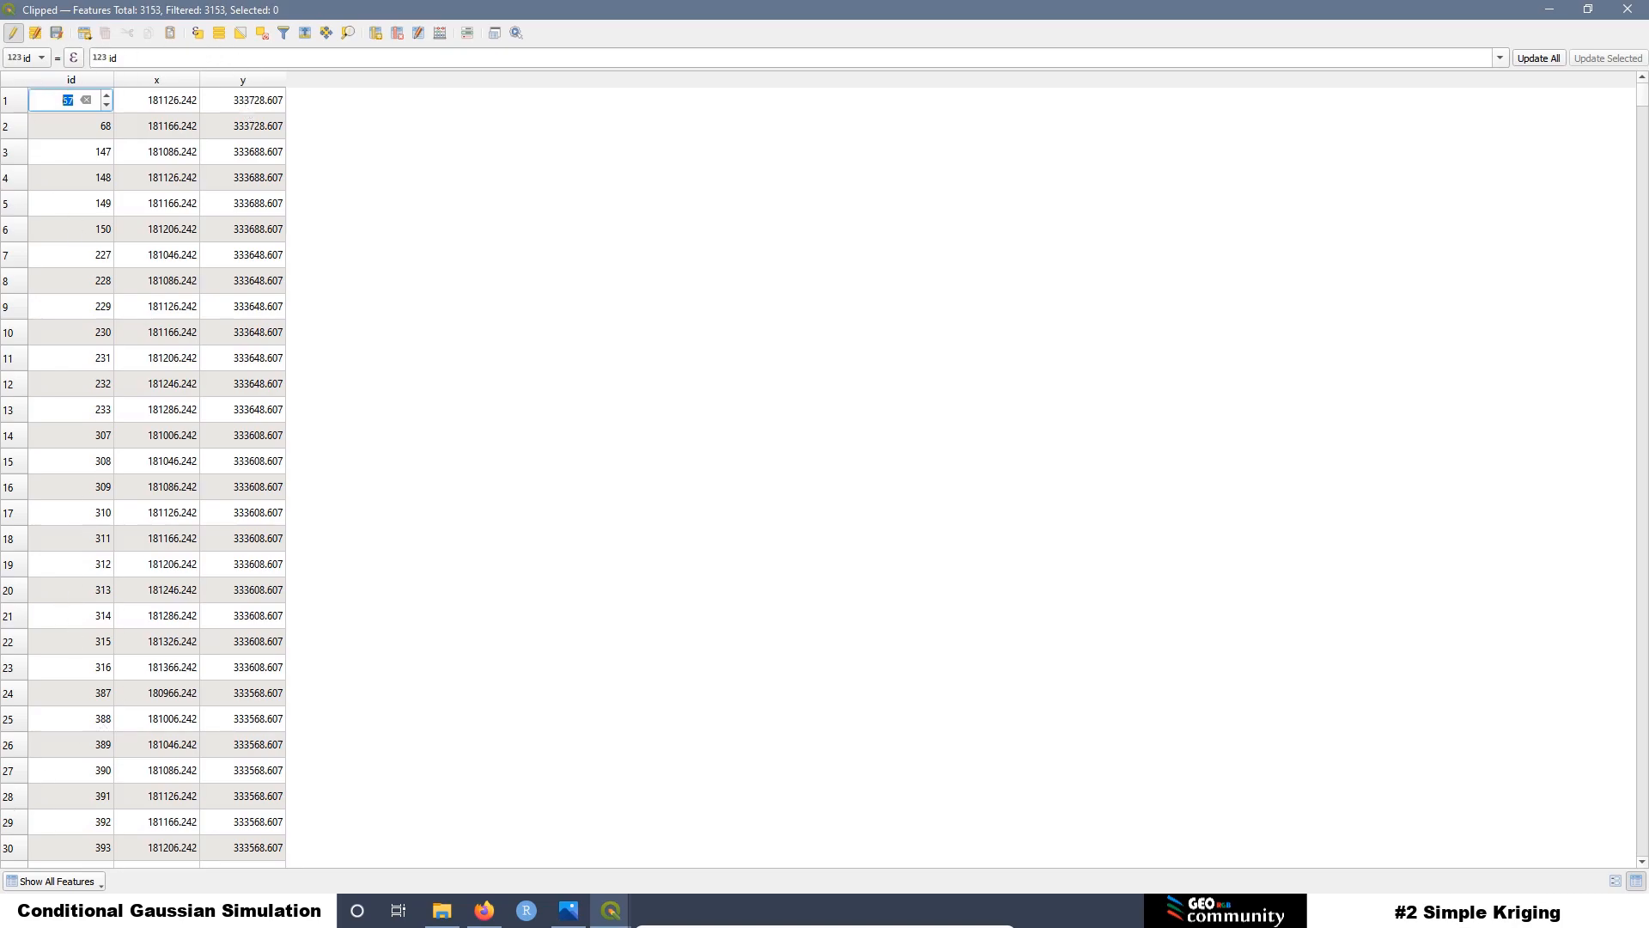
Step: Stop editing the Clipped layer, save its changes and close the attribute table
left_click(13, 32)
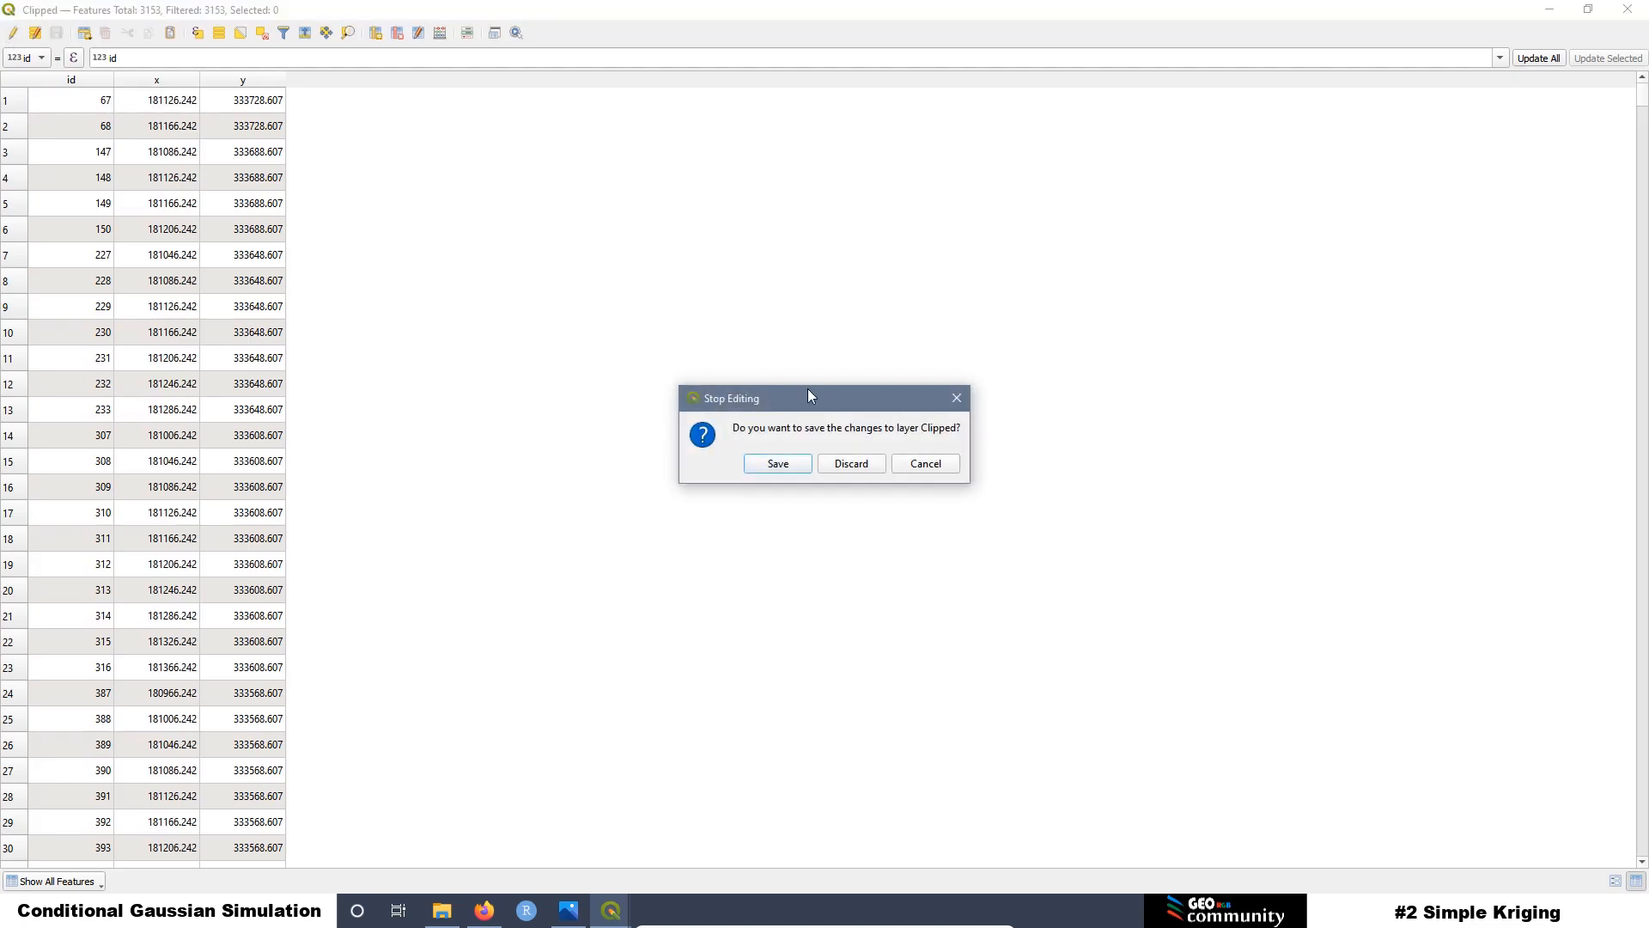
left_click(778, 465)
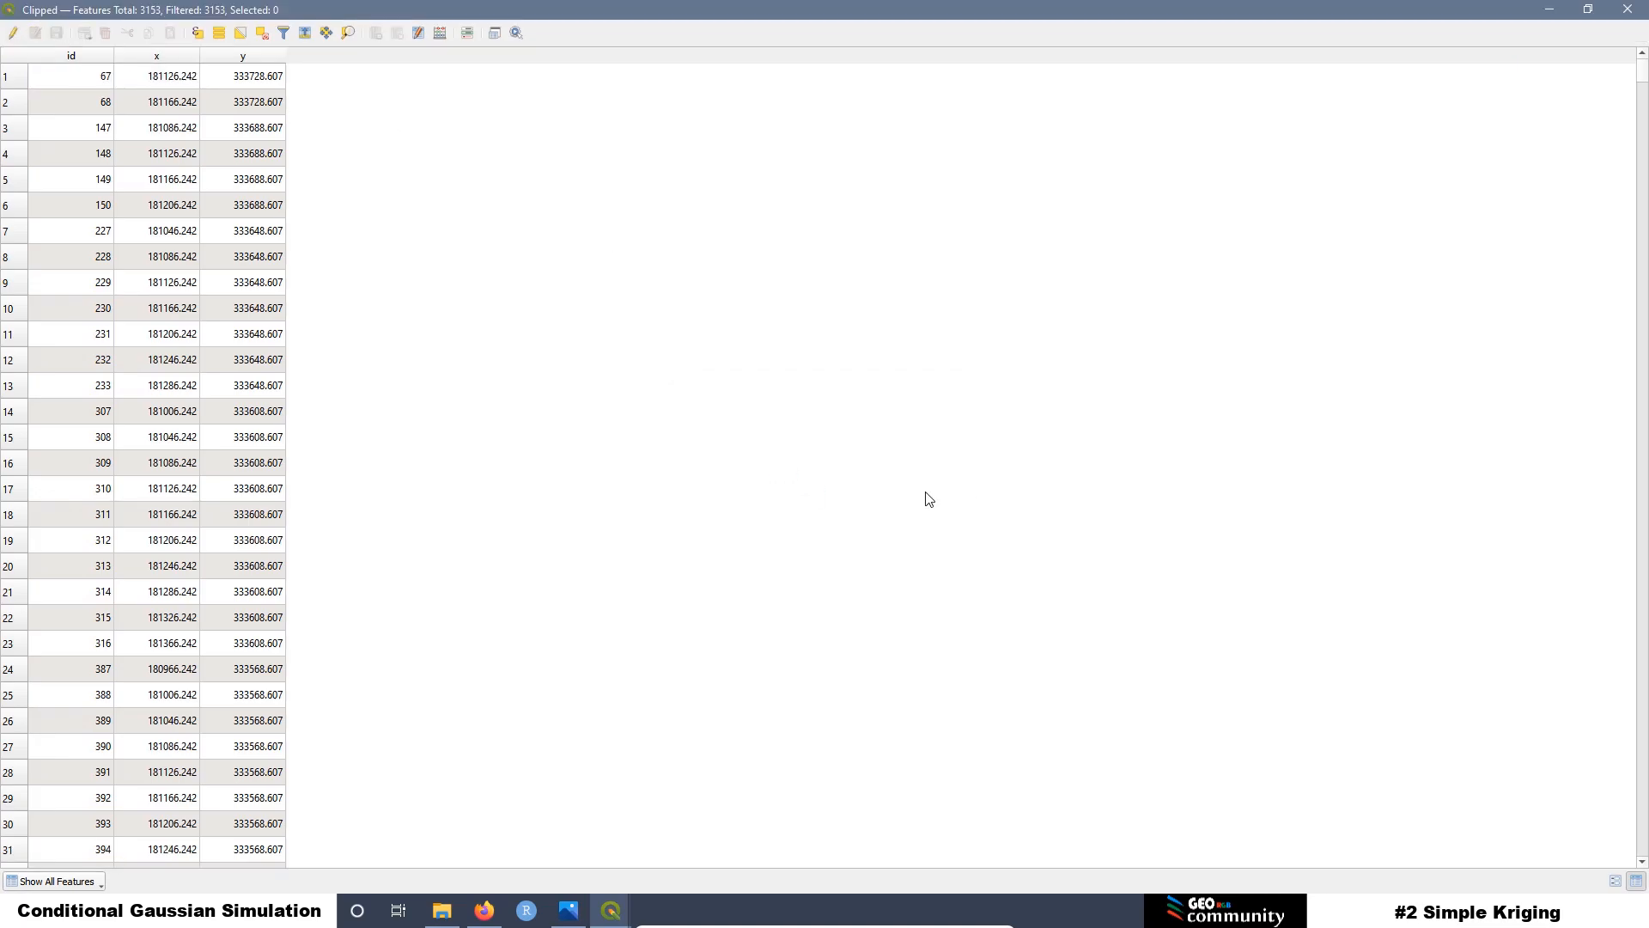
left_click(1627, 10)
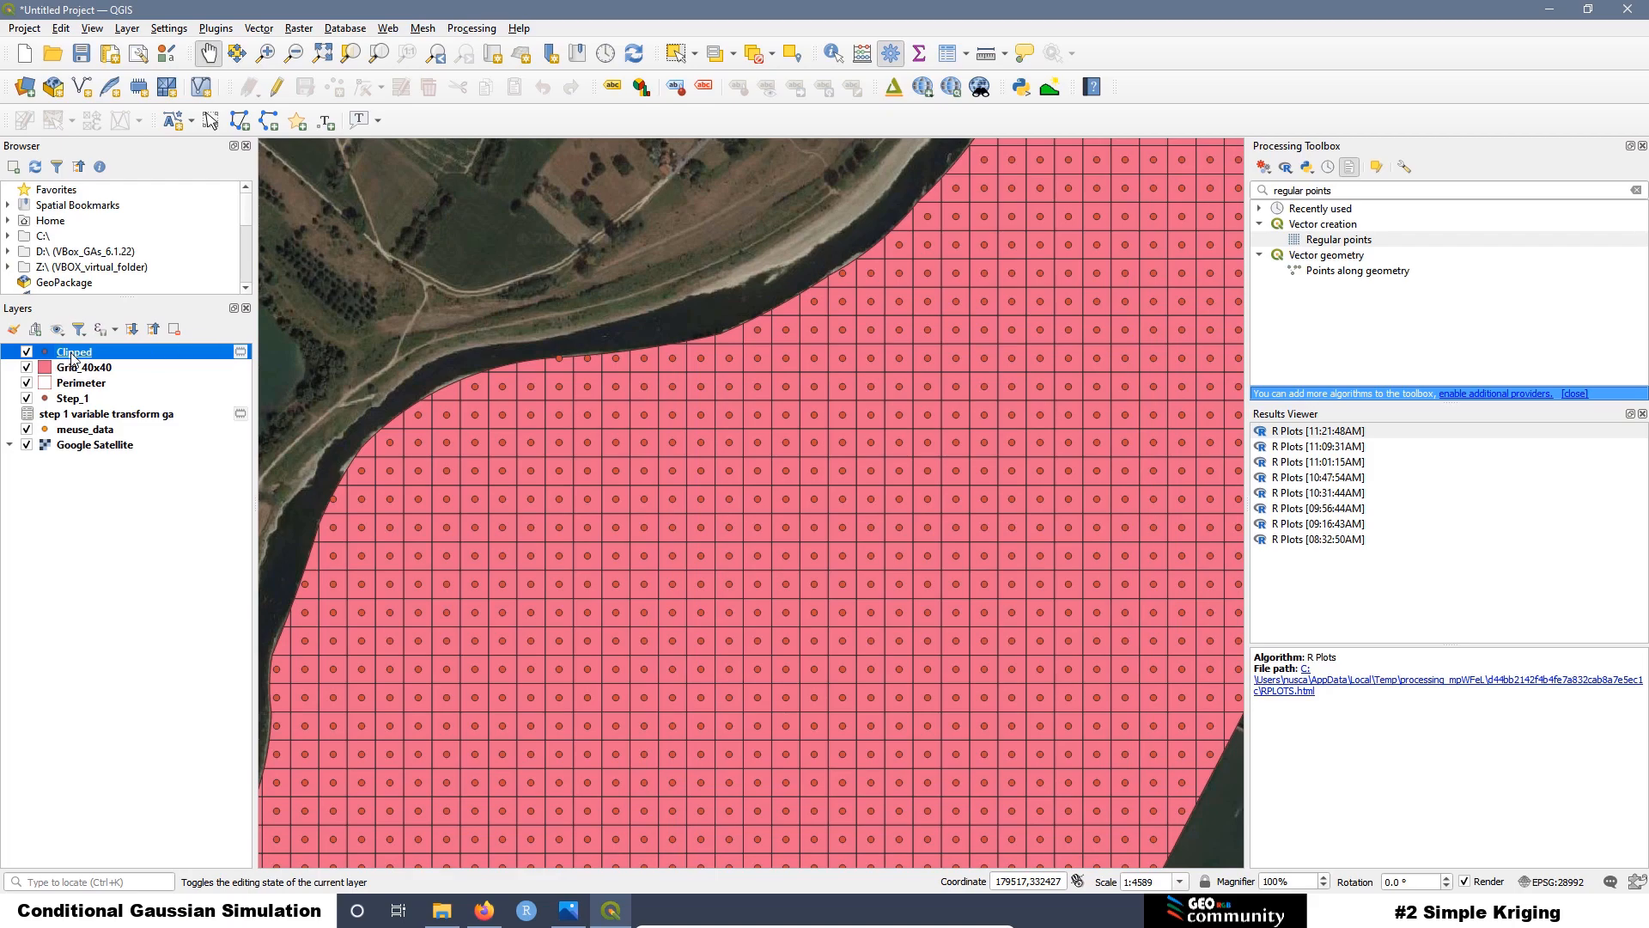
Step: Hide the Grid_40x40, Perimeter and Step_1 layers on the map
left_click(27, 367)
left_click(26, 383)
left_click(26, 397)
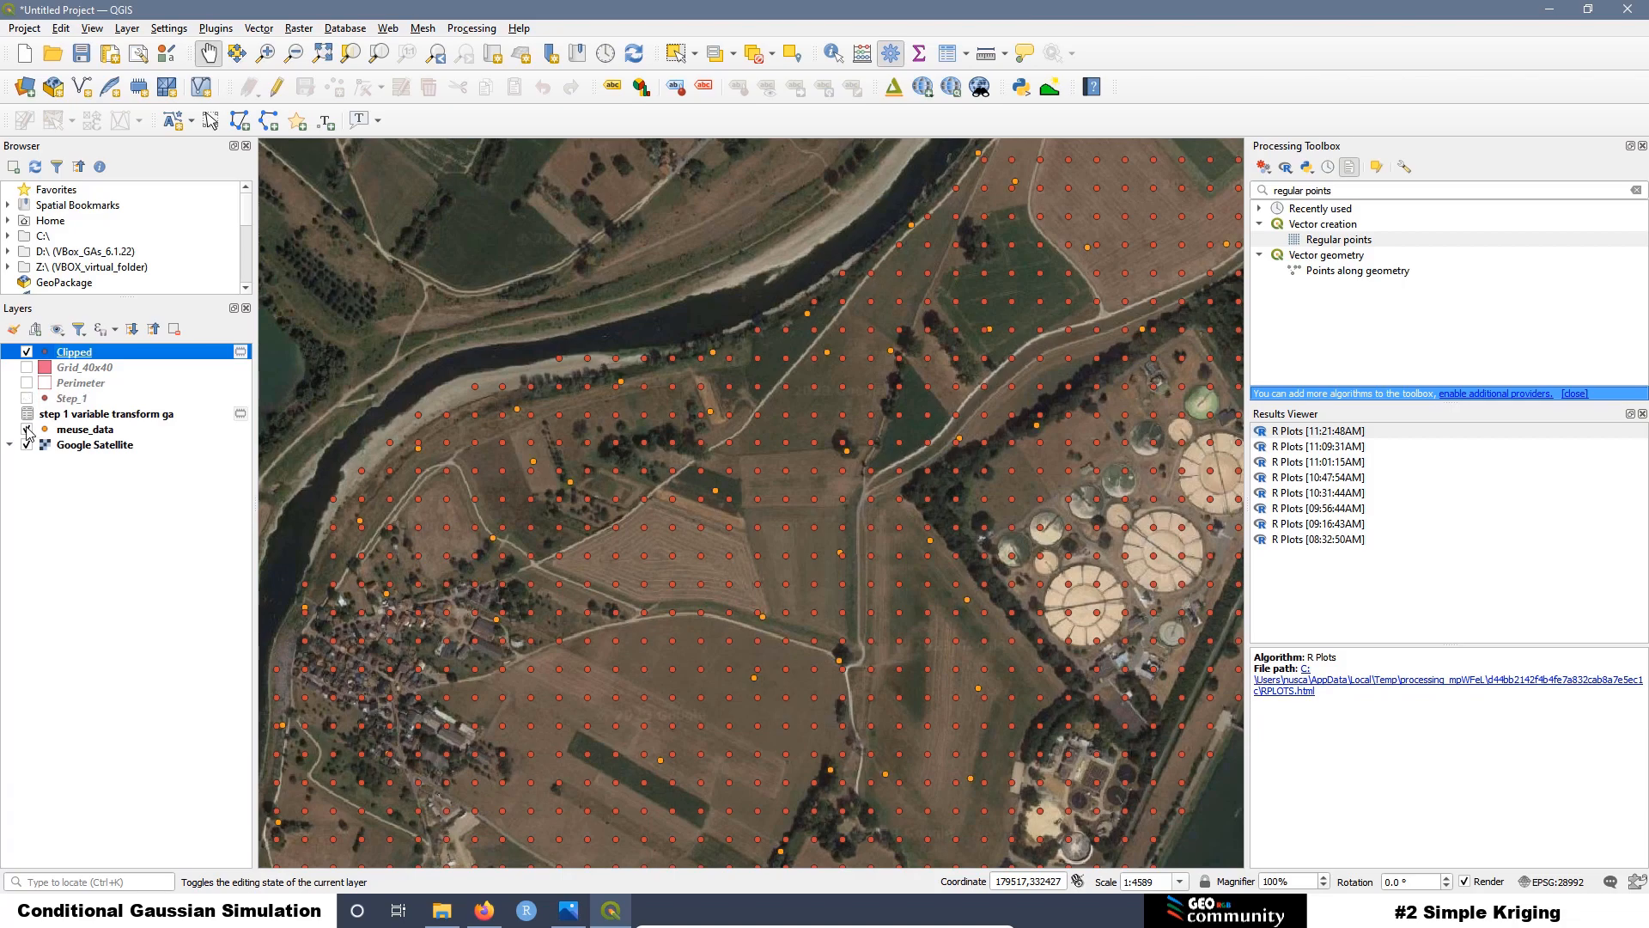
Step: Hide the meuse_data and Google Satellite layers so that only the Clipped points remain displayed
left_click(26, 430)
left_click(27, 444)
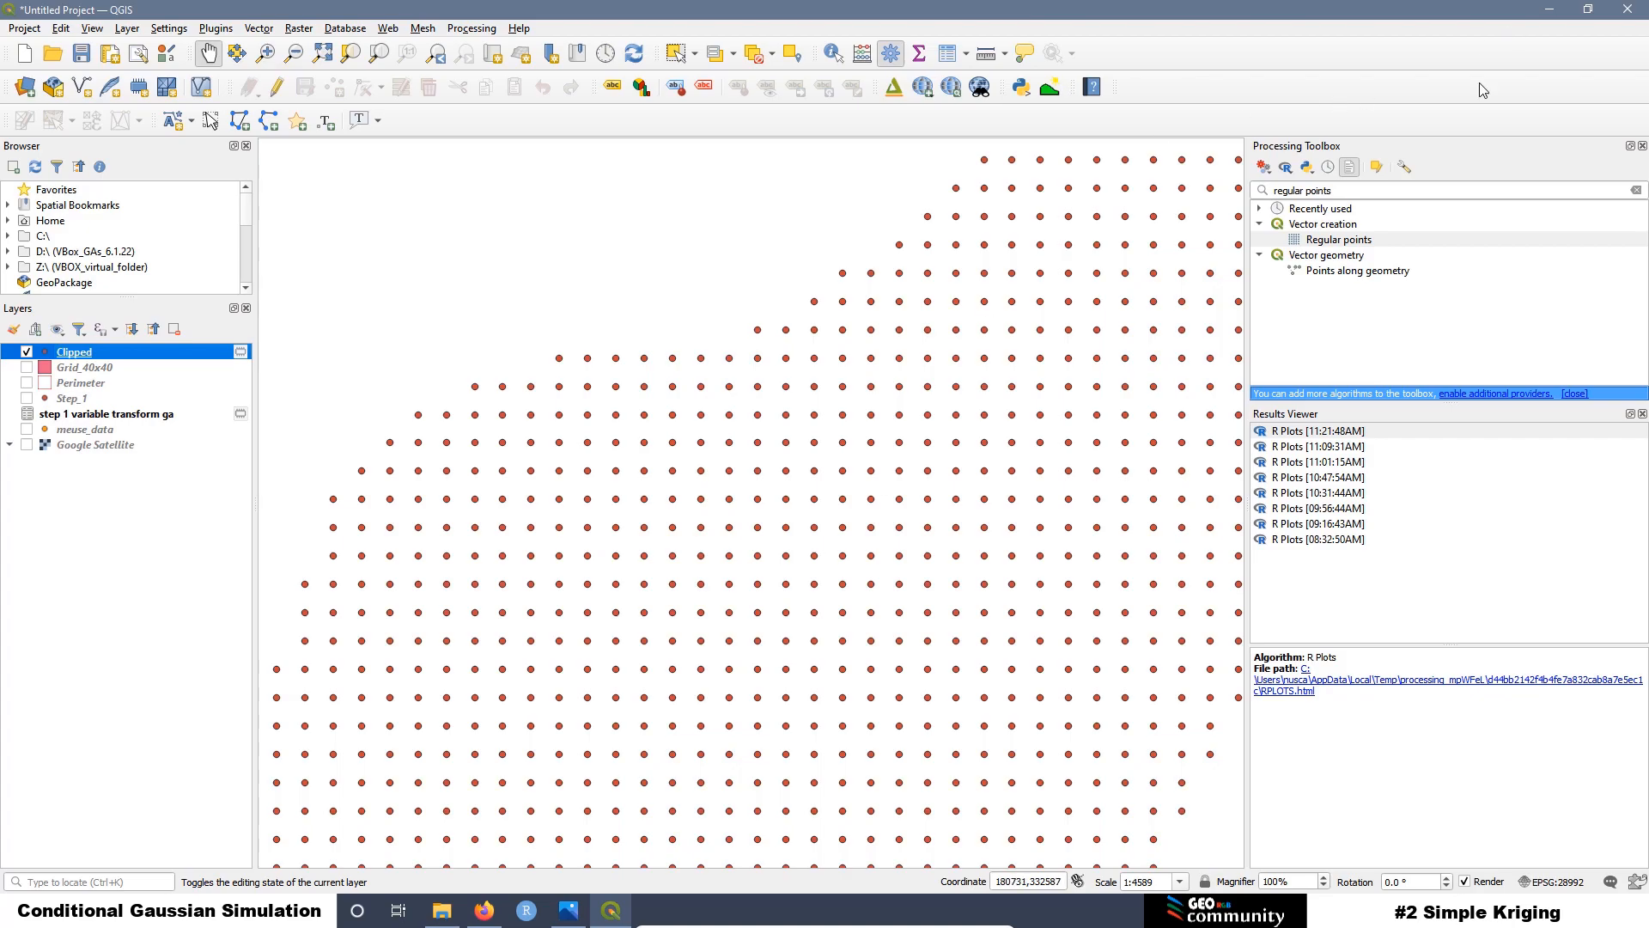
Step: Run Multipart to singleparts on the Clipped layer, saving the output as shp_grid_points.shp in the Simple Kriging project's Shapefiles folder
left_click(1346, 187)
left_click_drag(1343, 190, 1263, 193)
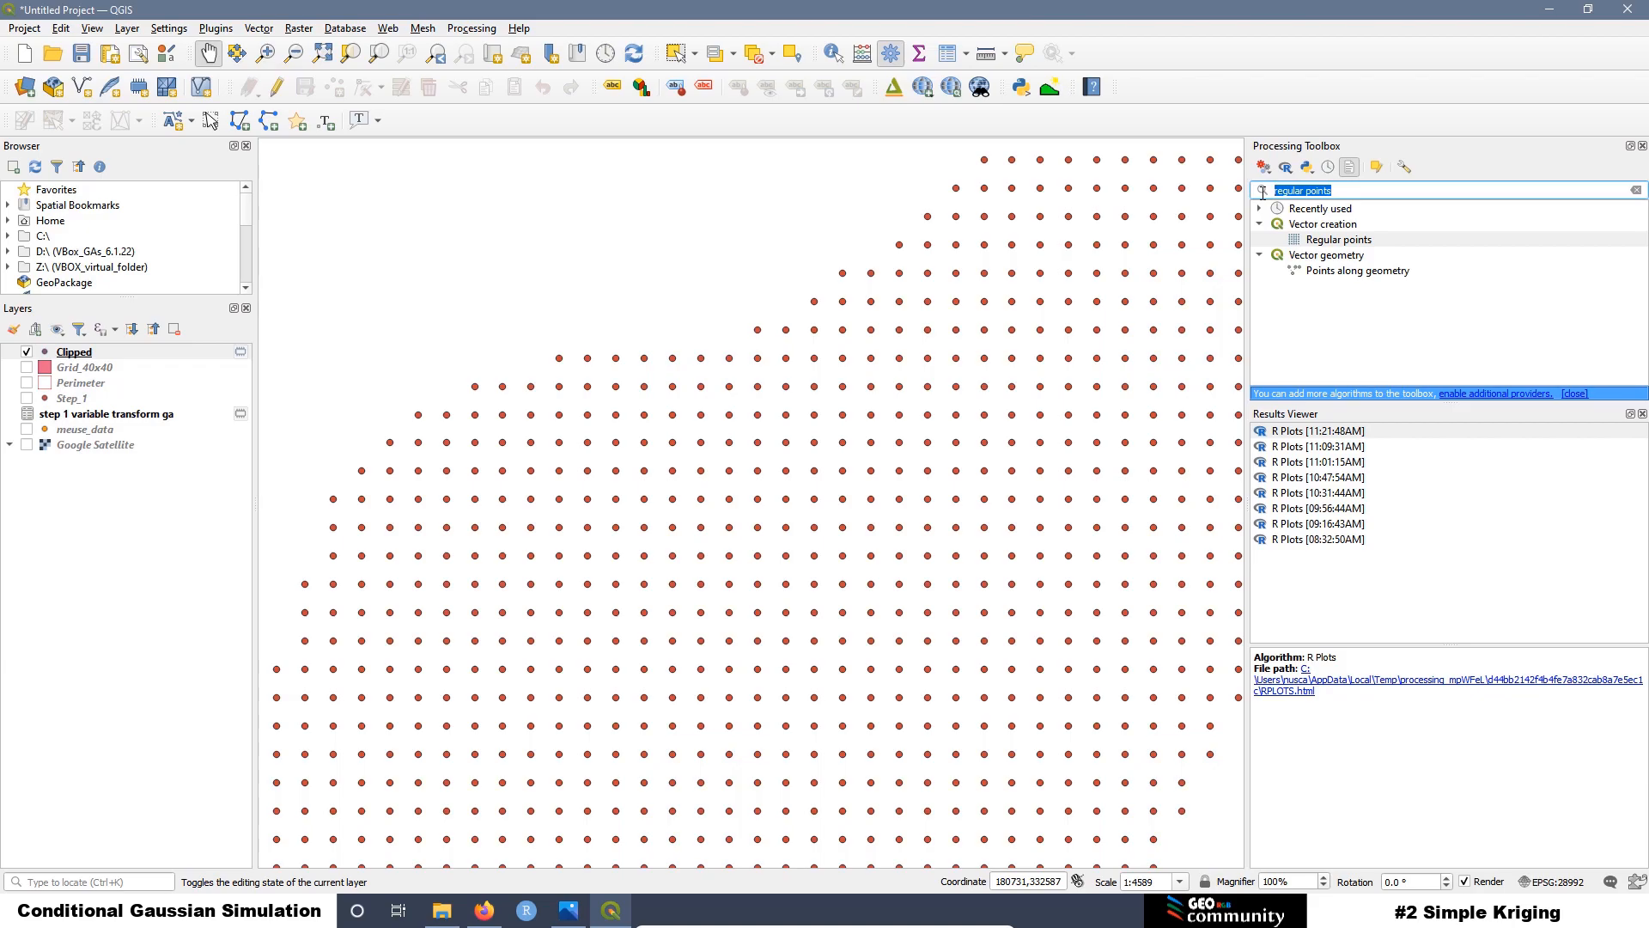
type("multiparts")
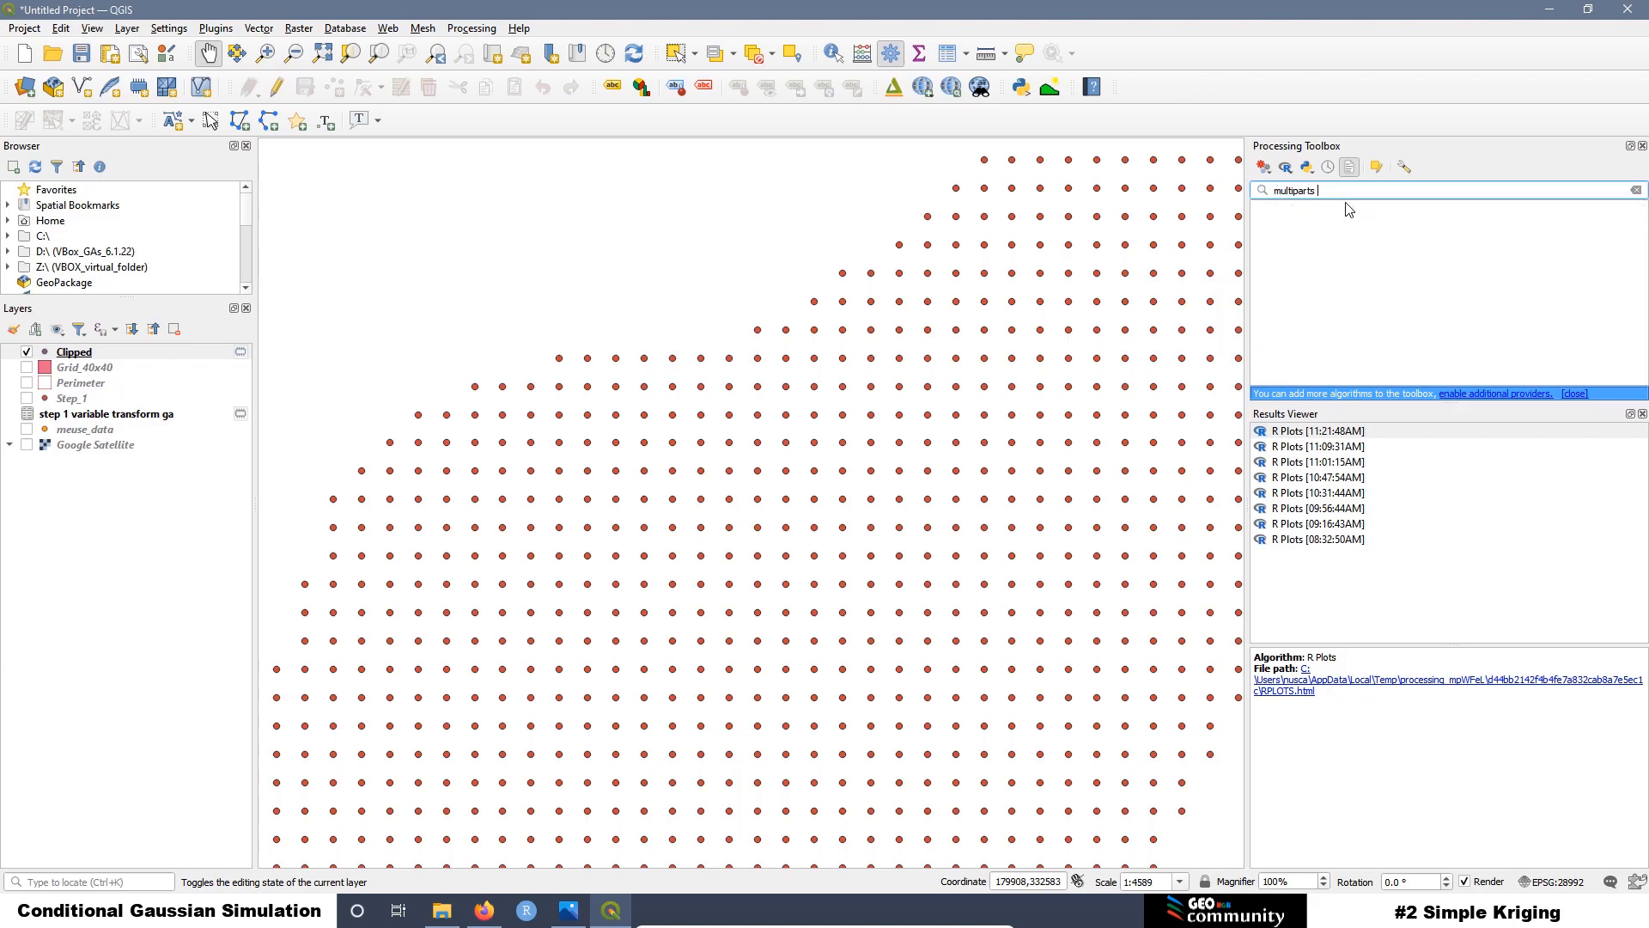
key("BackSpace")
key("BackSpace")
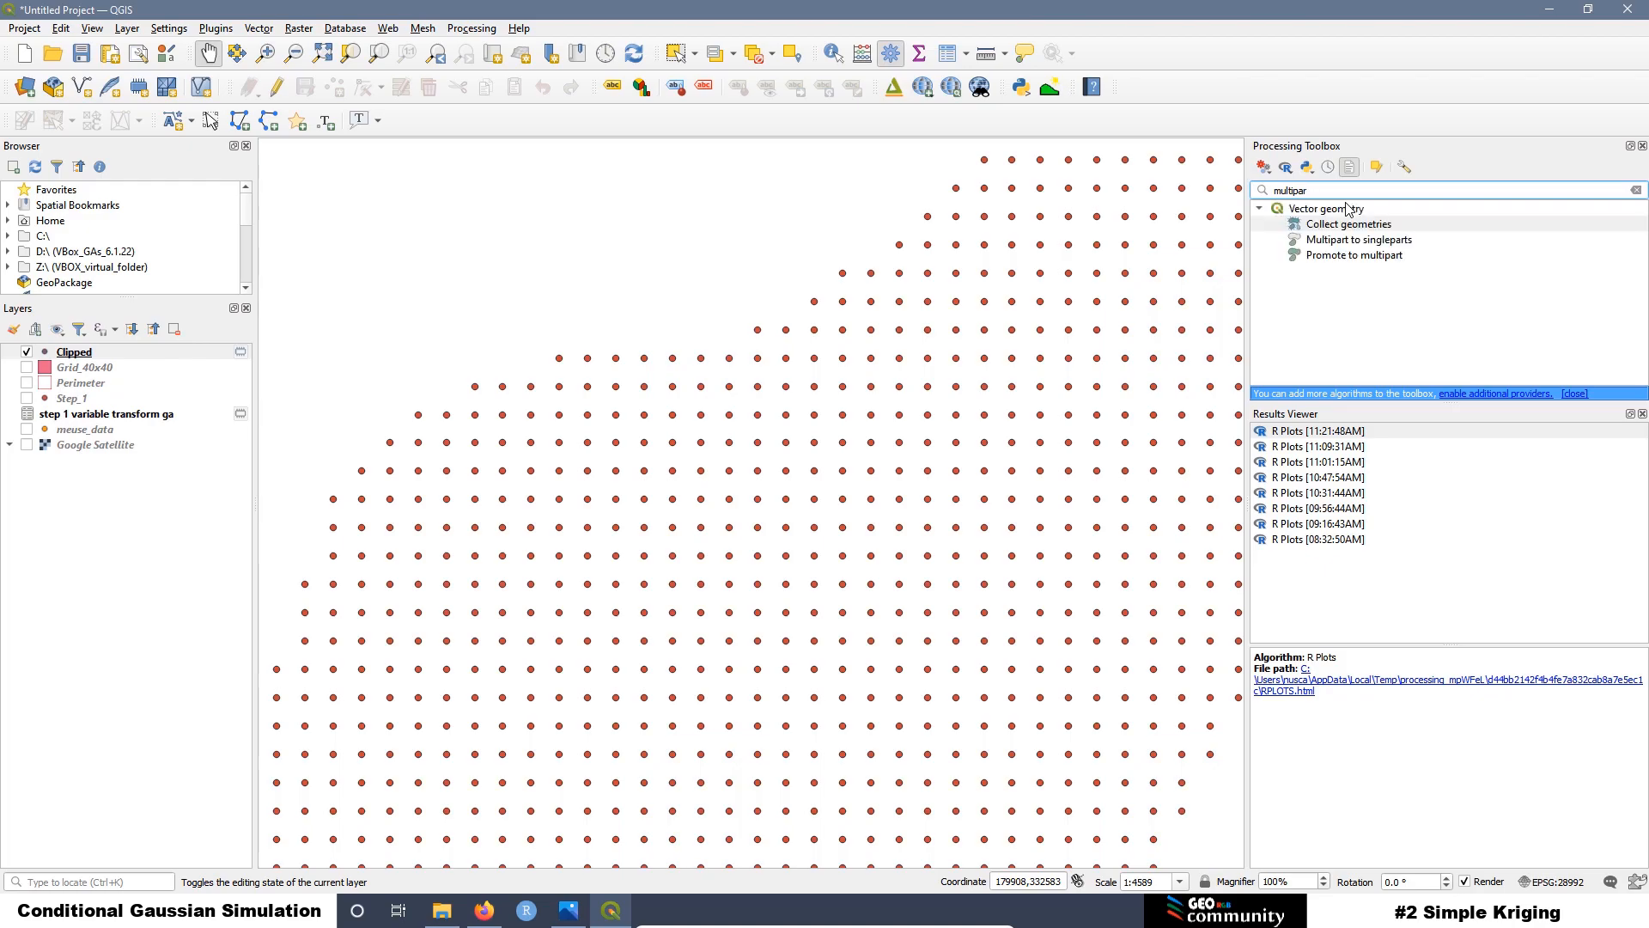
double_click(1332, 244)
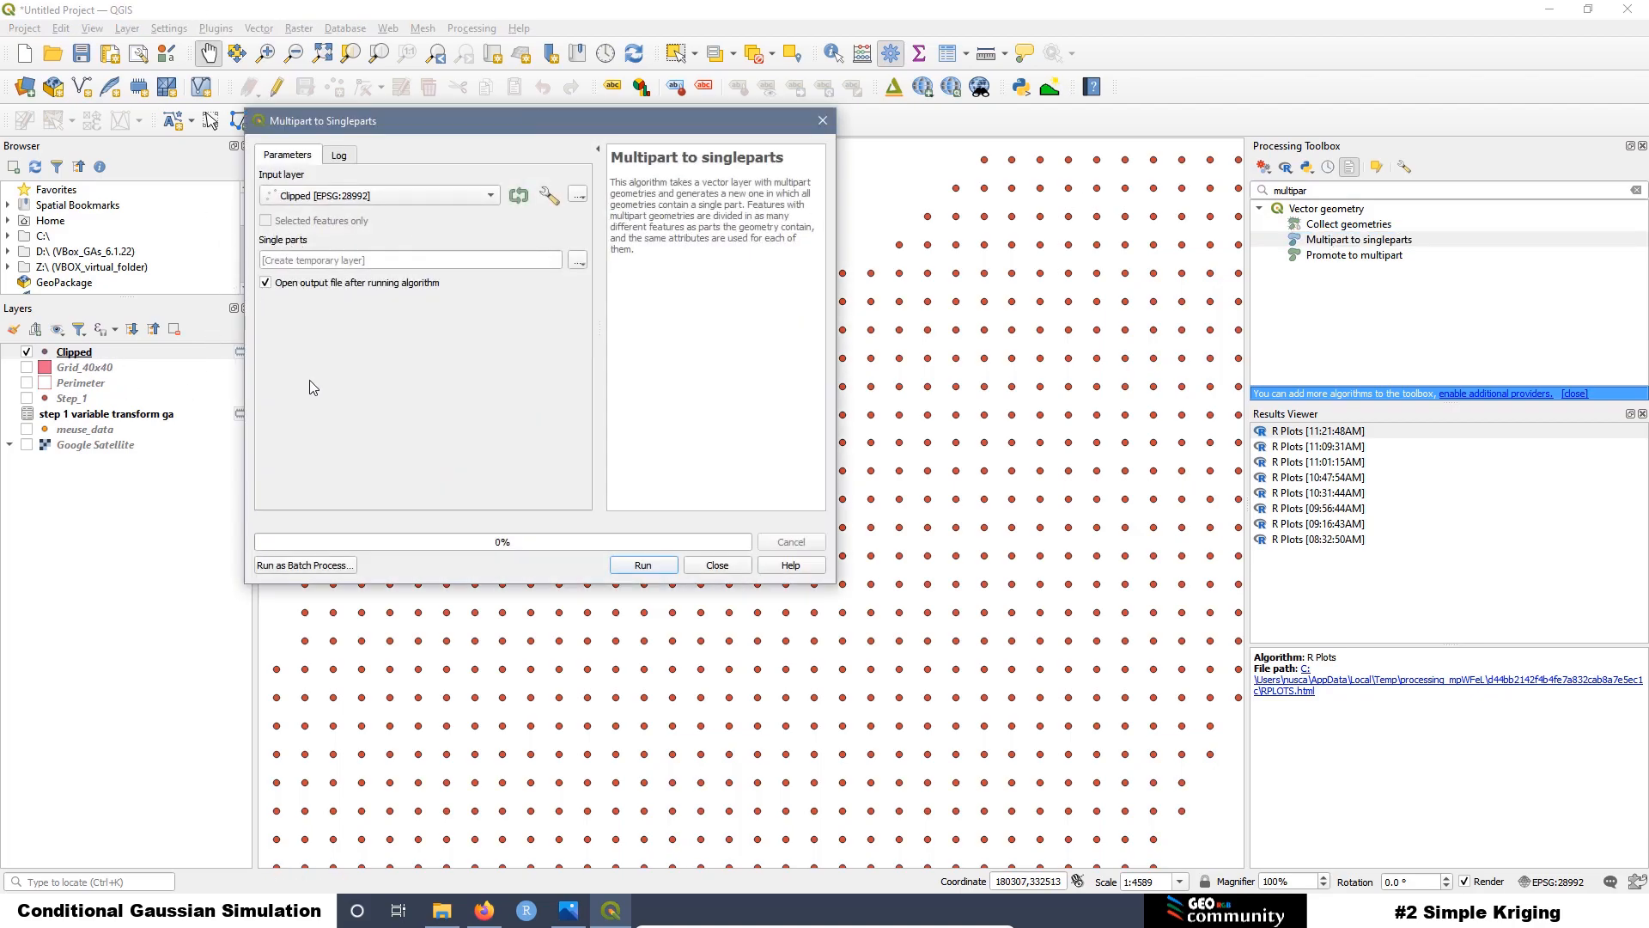
left_click(578, 263)
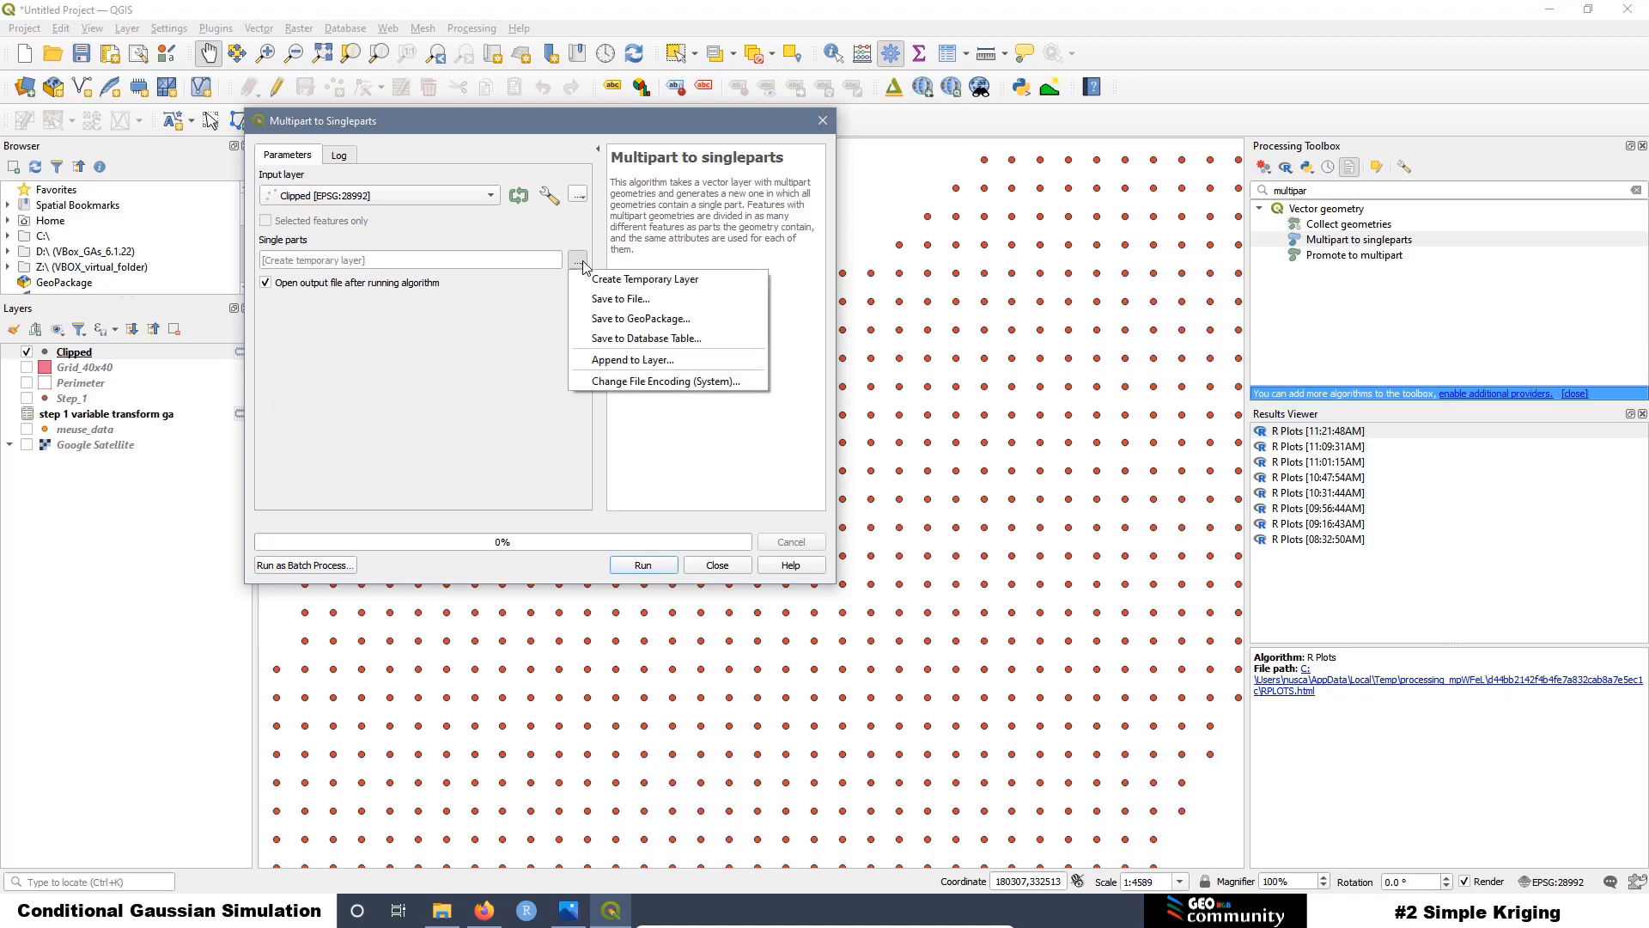
left_click(605, 308)
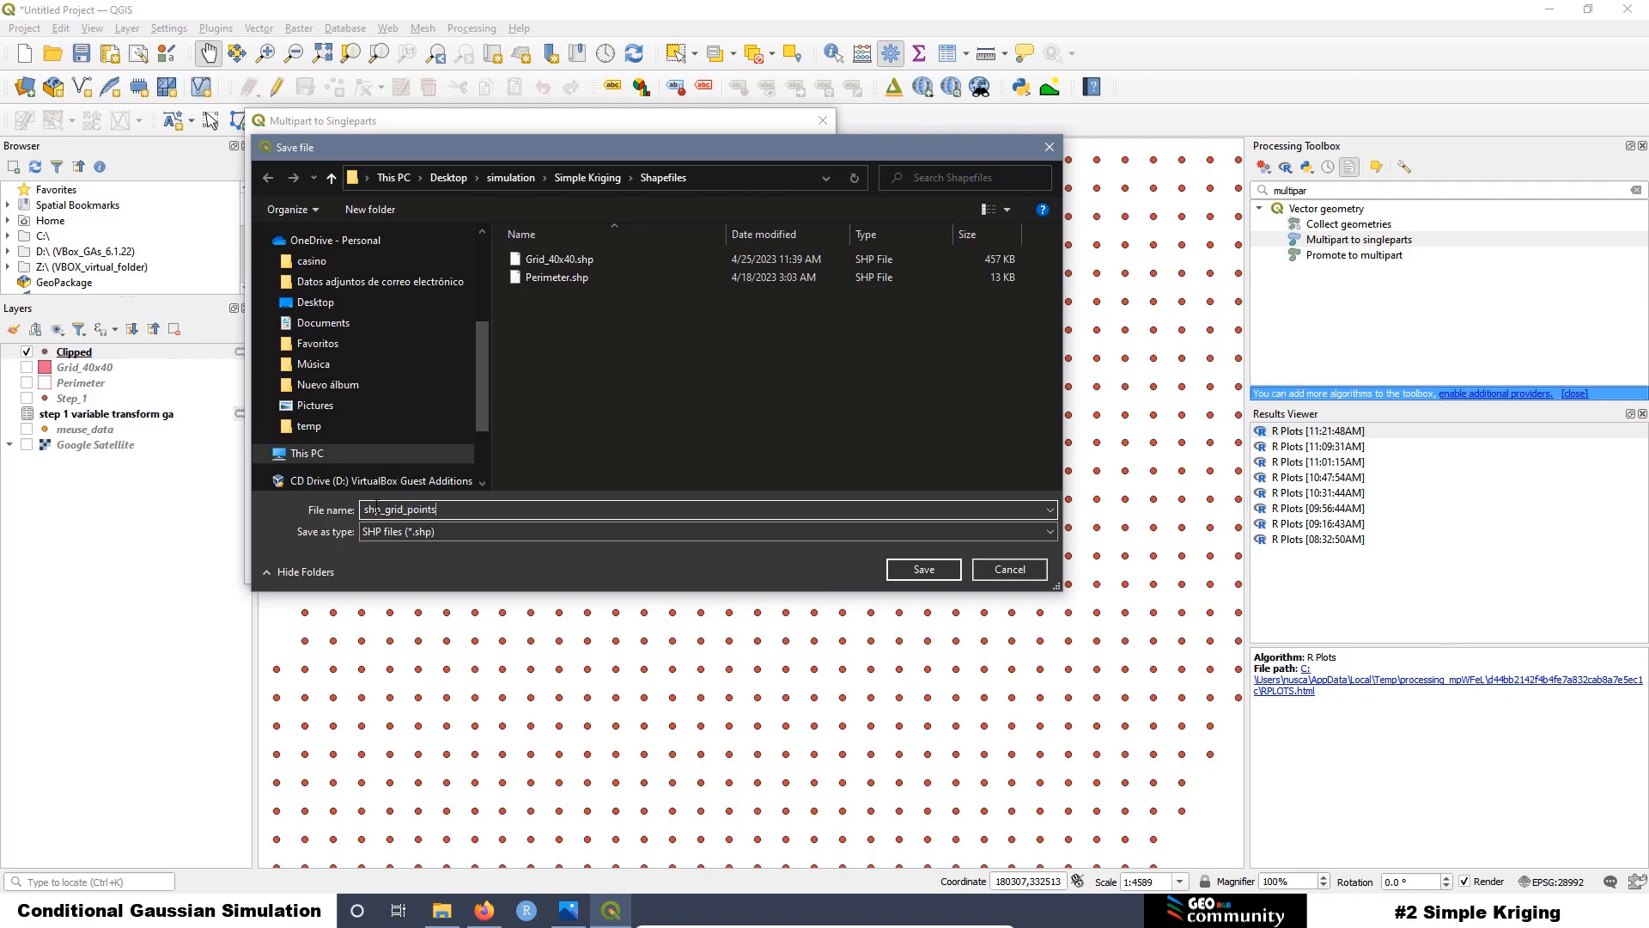
left_click(924, 569)
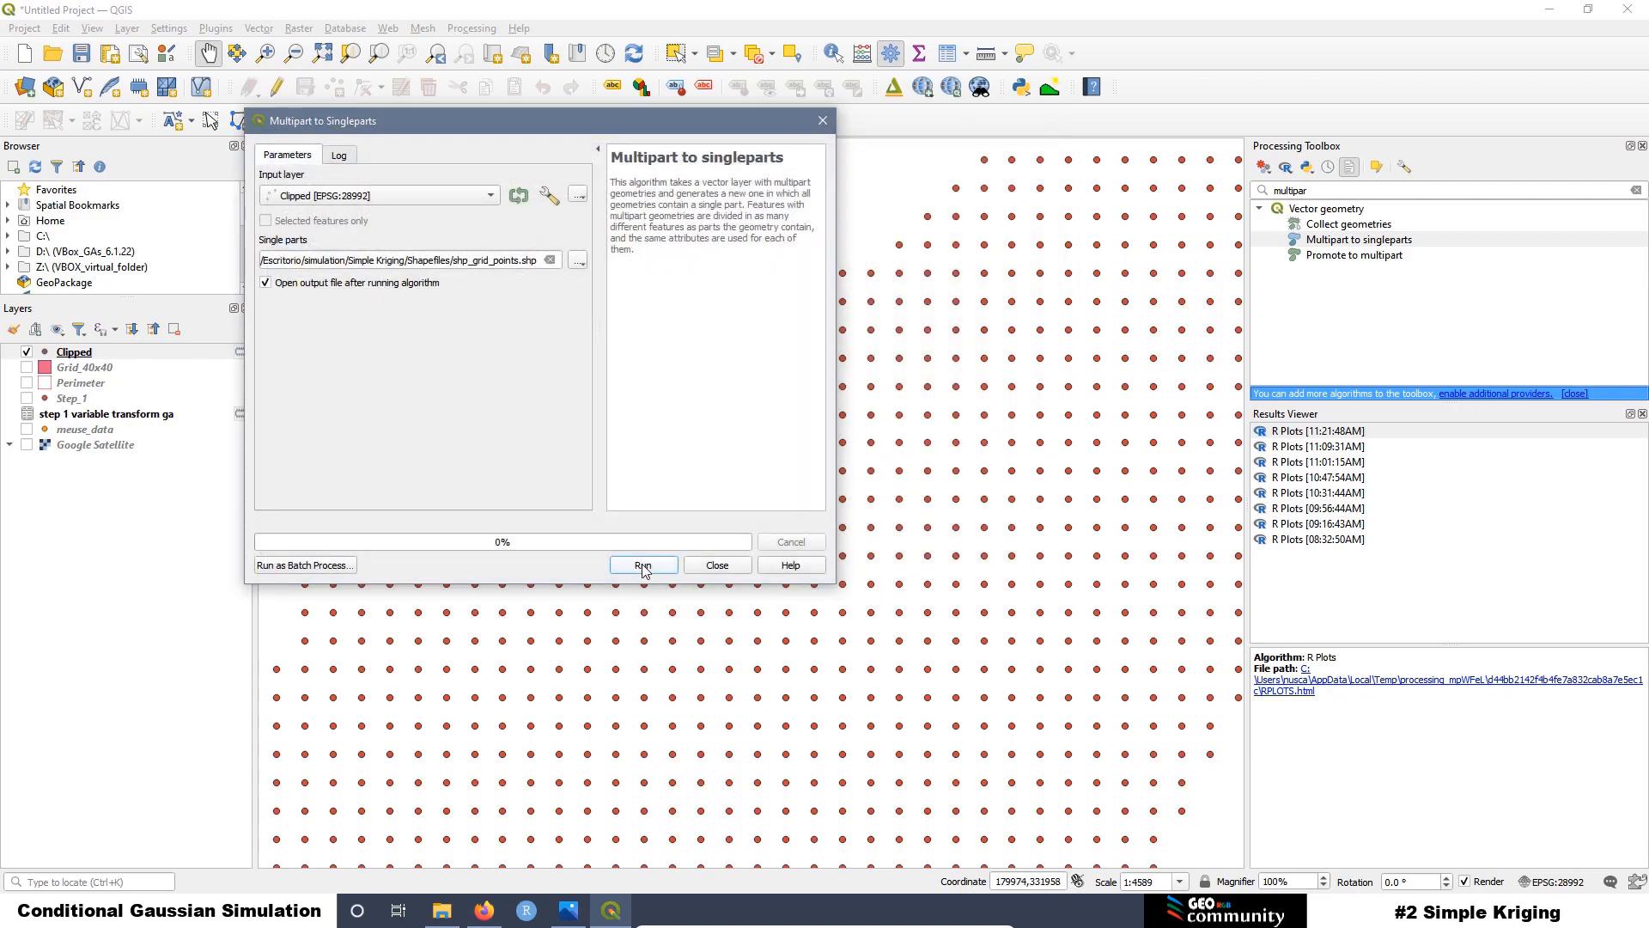
left_click(643, 567)
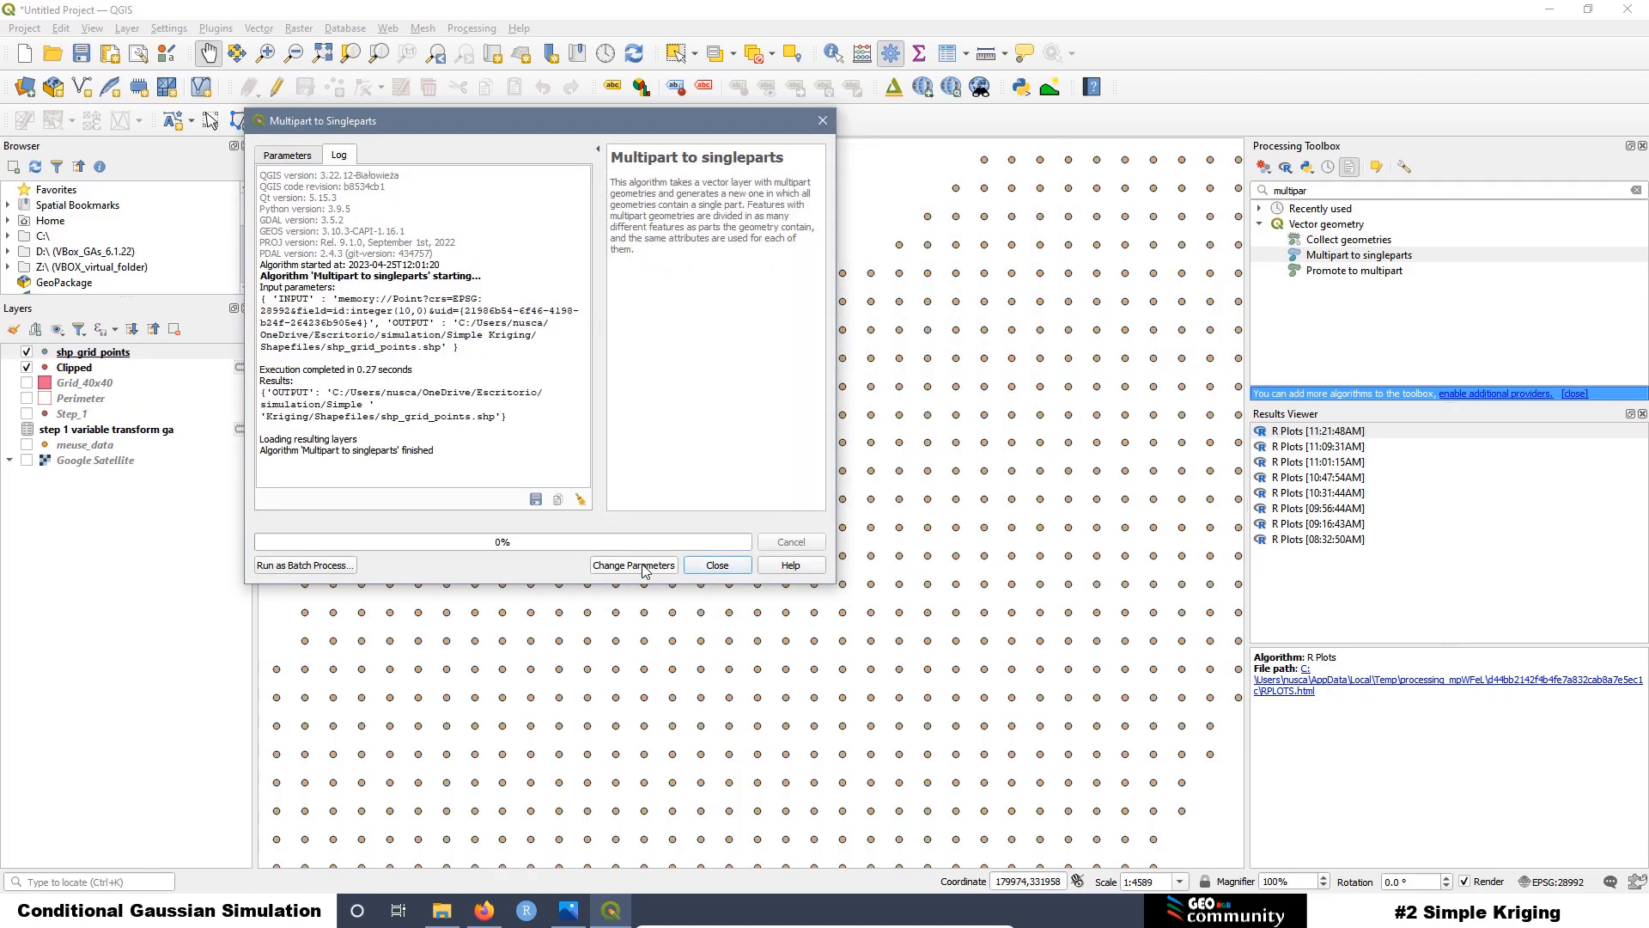
left_click(718, 565)
Step: Remove the temporary Clipped layer from the project
left_click(76, 371)
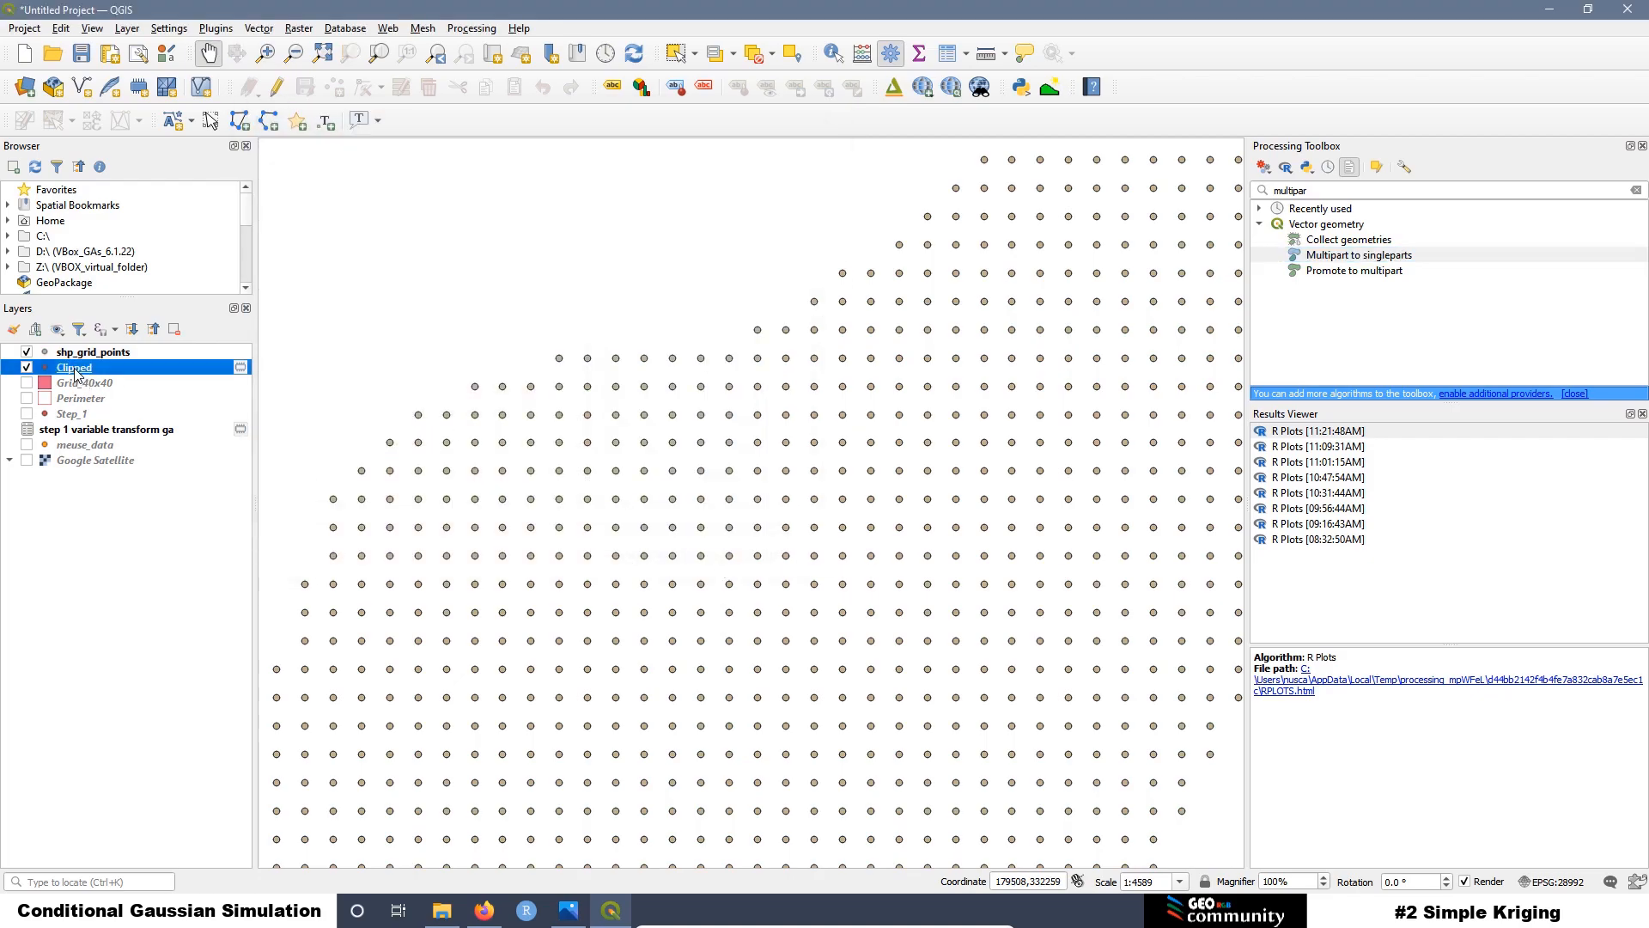
right_click(76, 375)
left_click(139, 548)
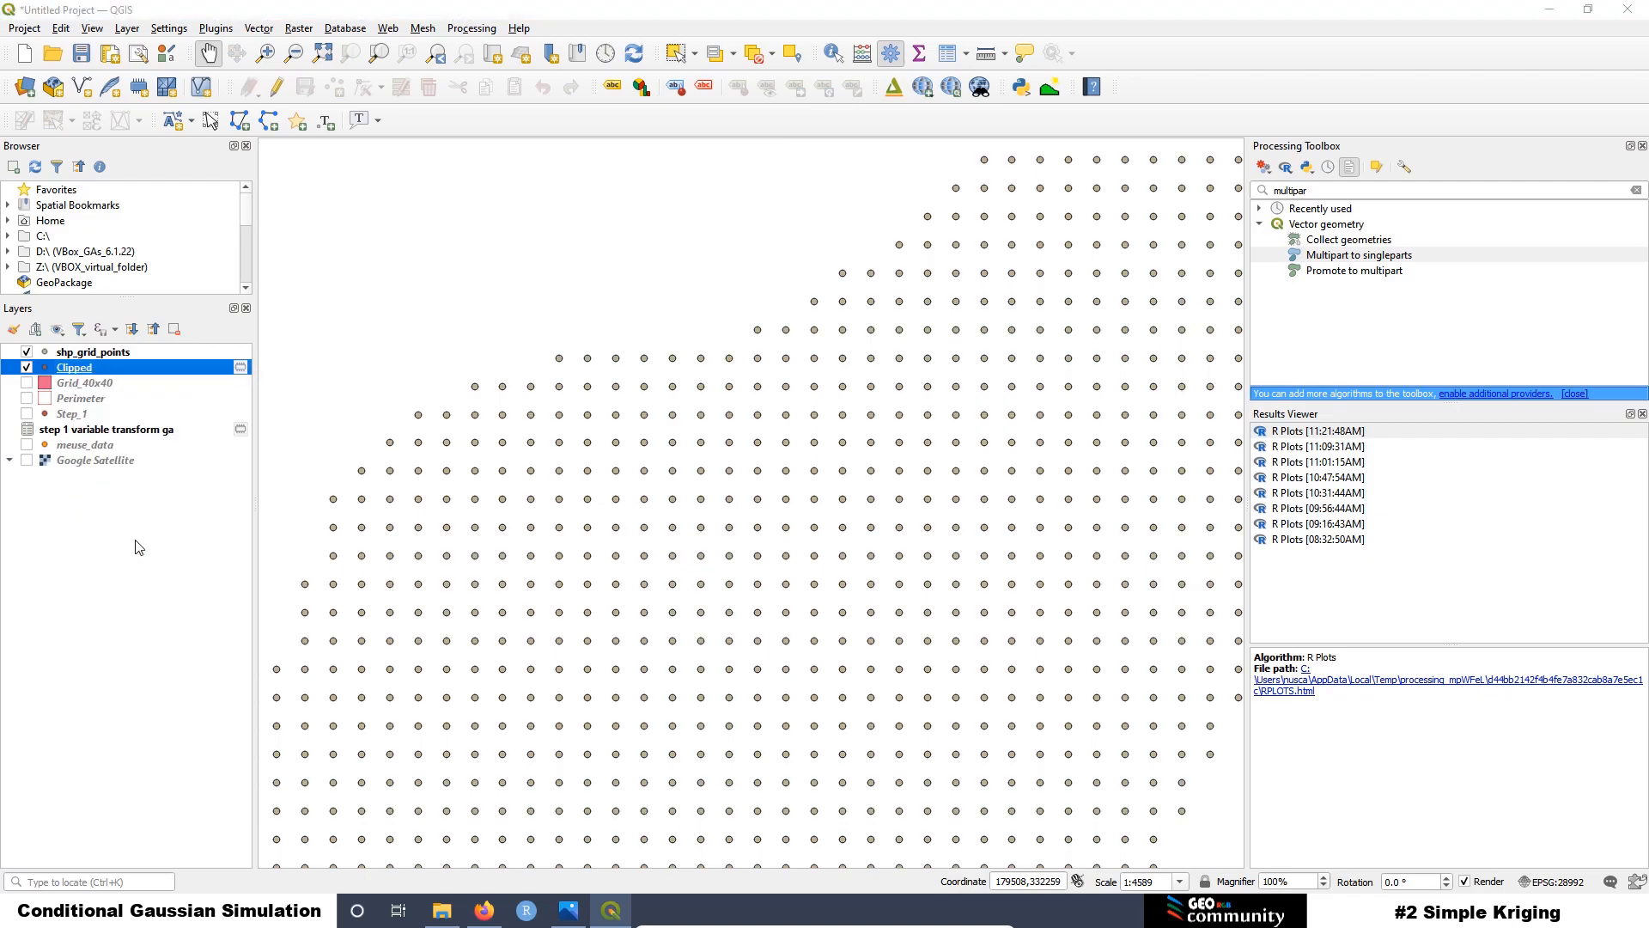
left_click(792, 474)
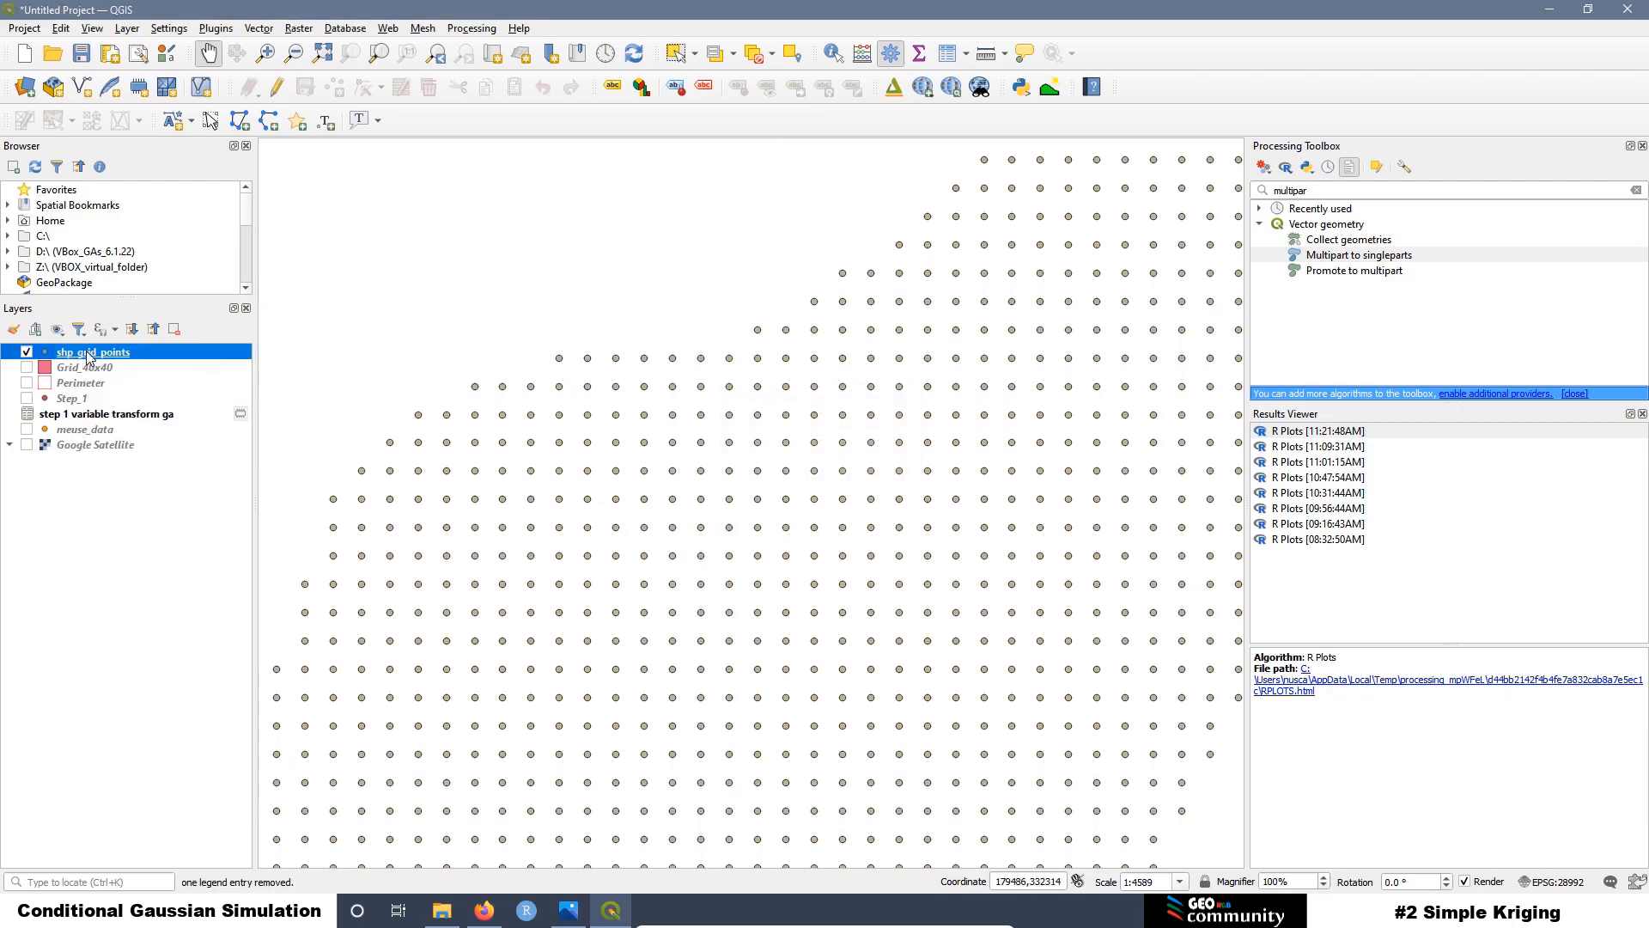
Step: Start exporting the shp_grid_points layer's features in Comma Separated Value [CSV] format
scroll(533, 419, "down", 2)
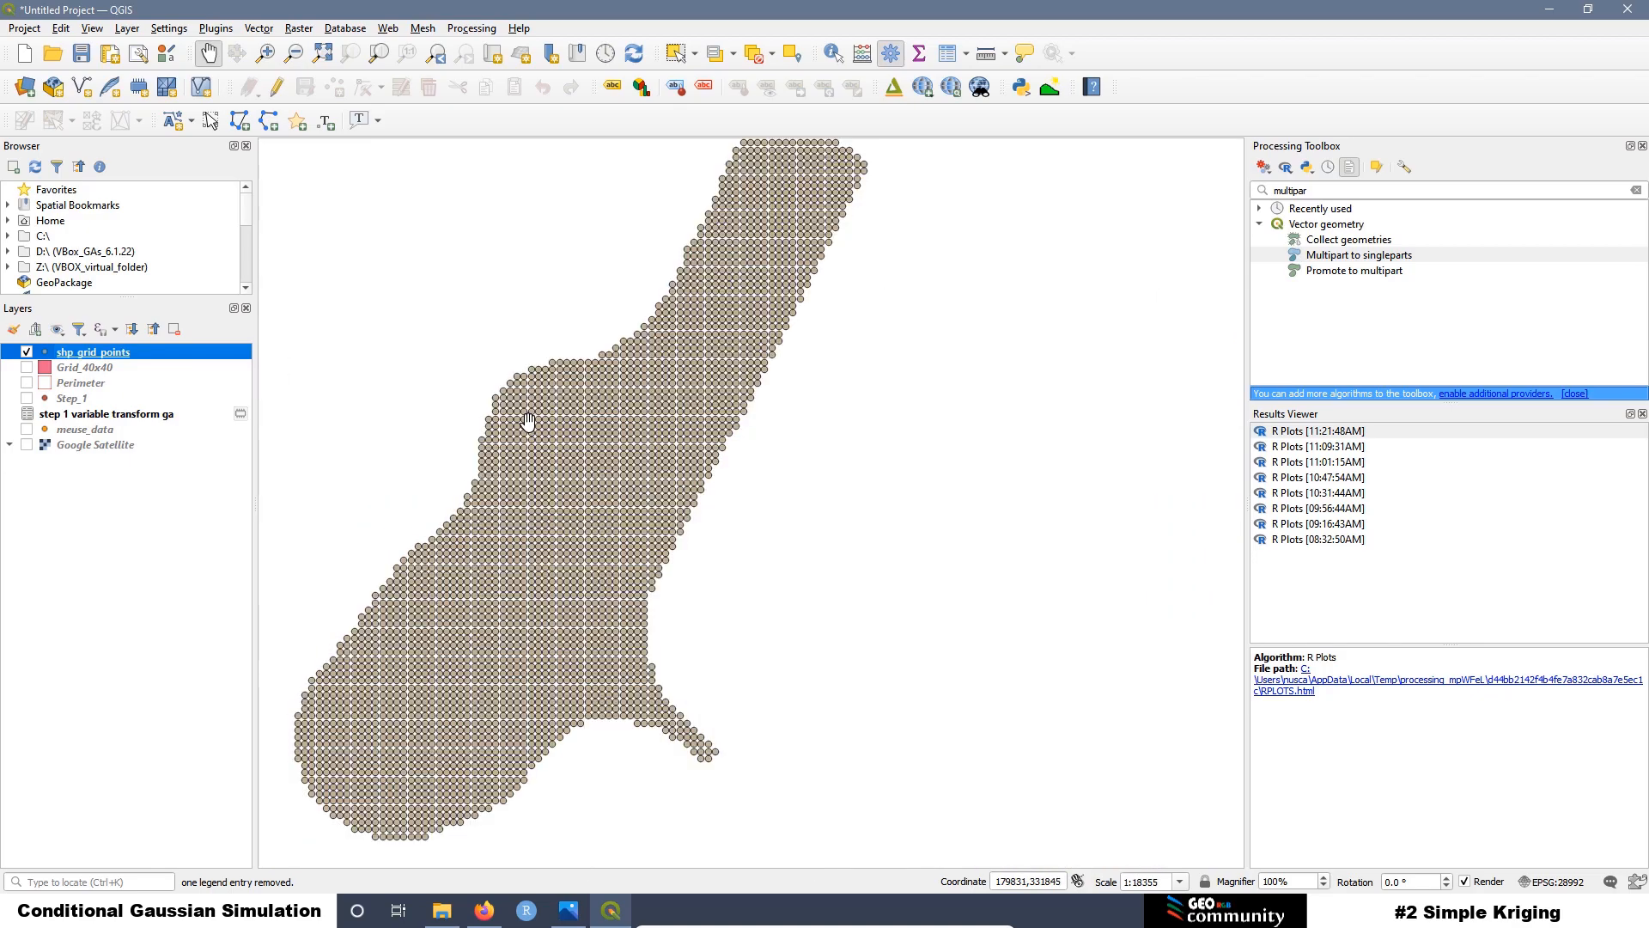
left_click_drag(529, 421, 557, 417)
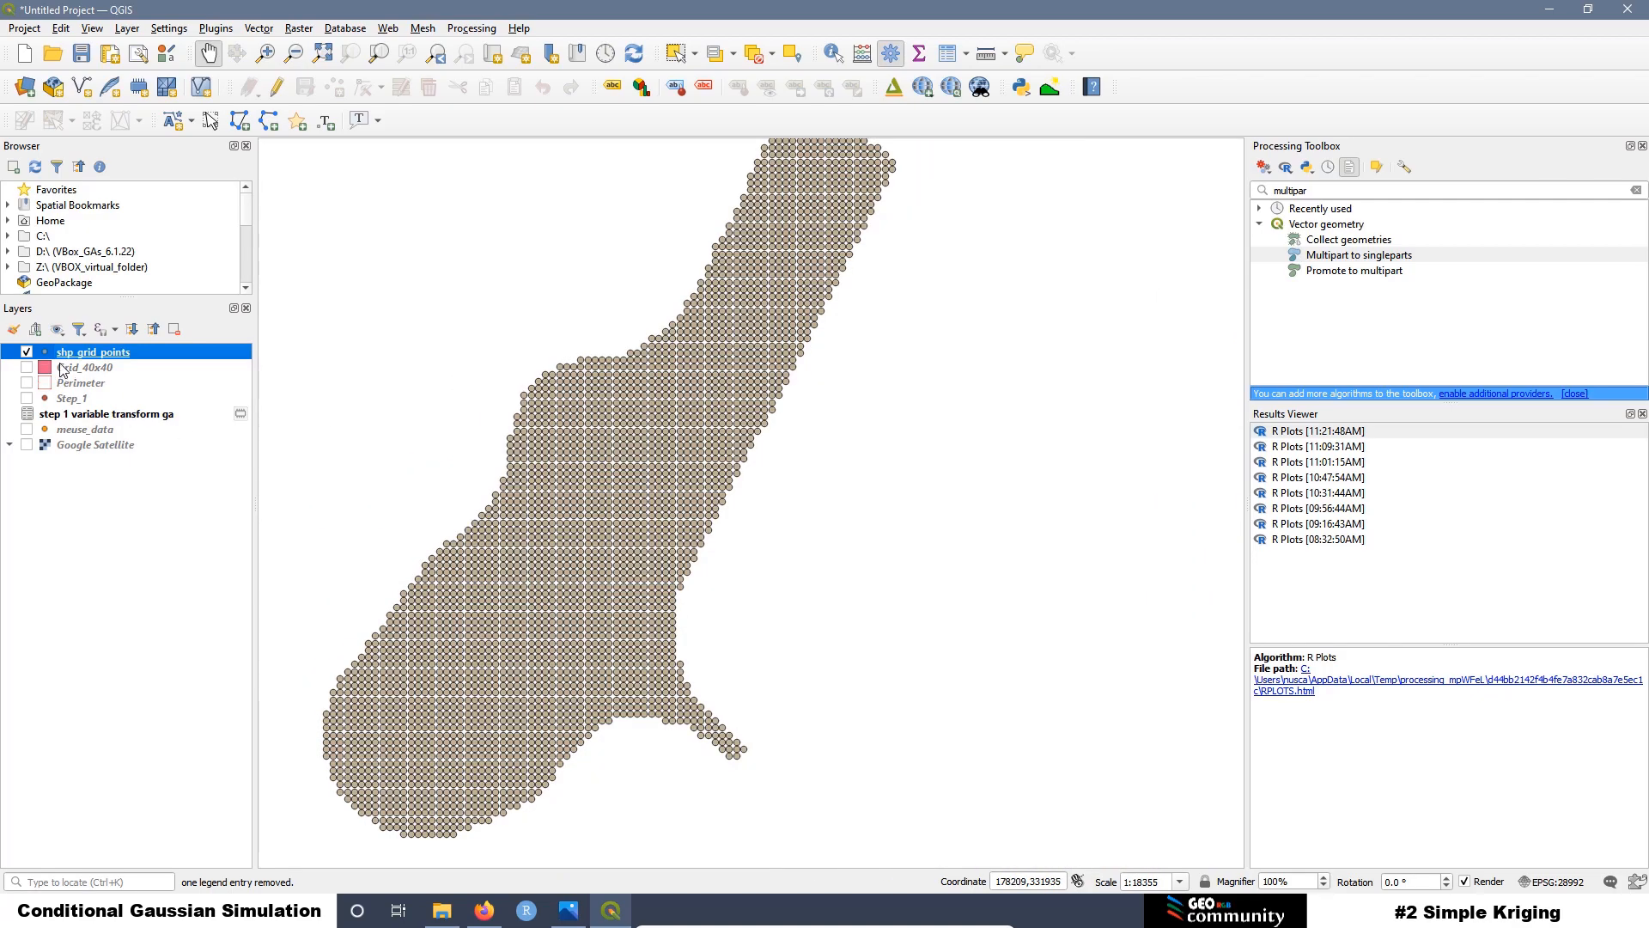
right_click(123, 355)
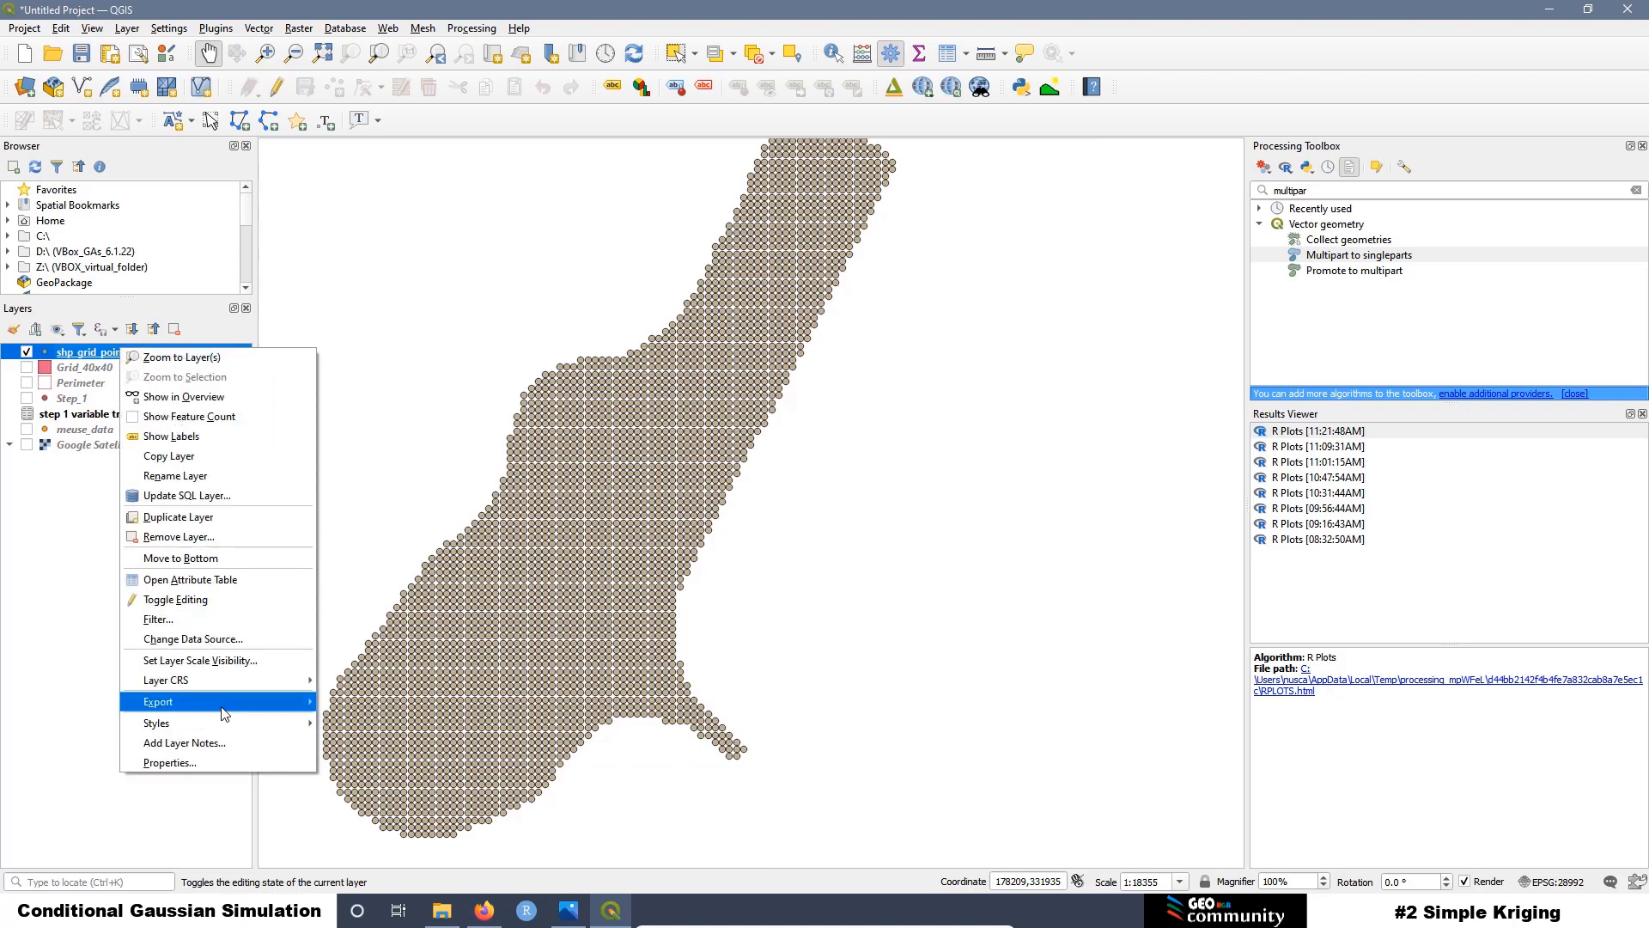
mouse_move(220, 711)
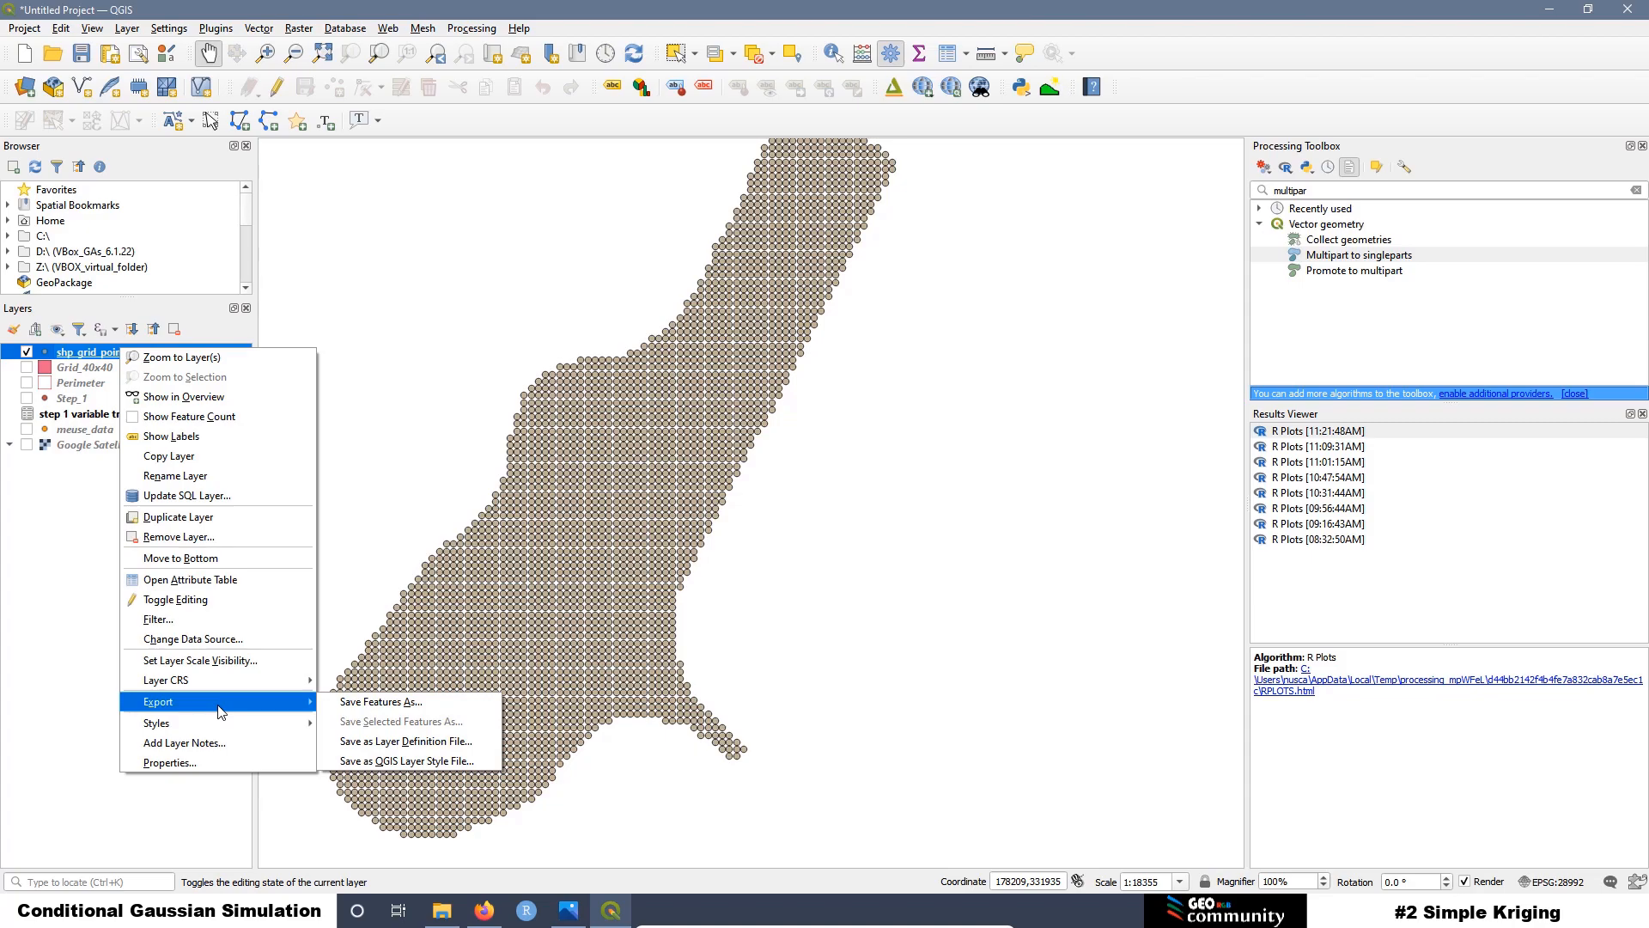
left_click(376, 703)
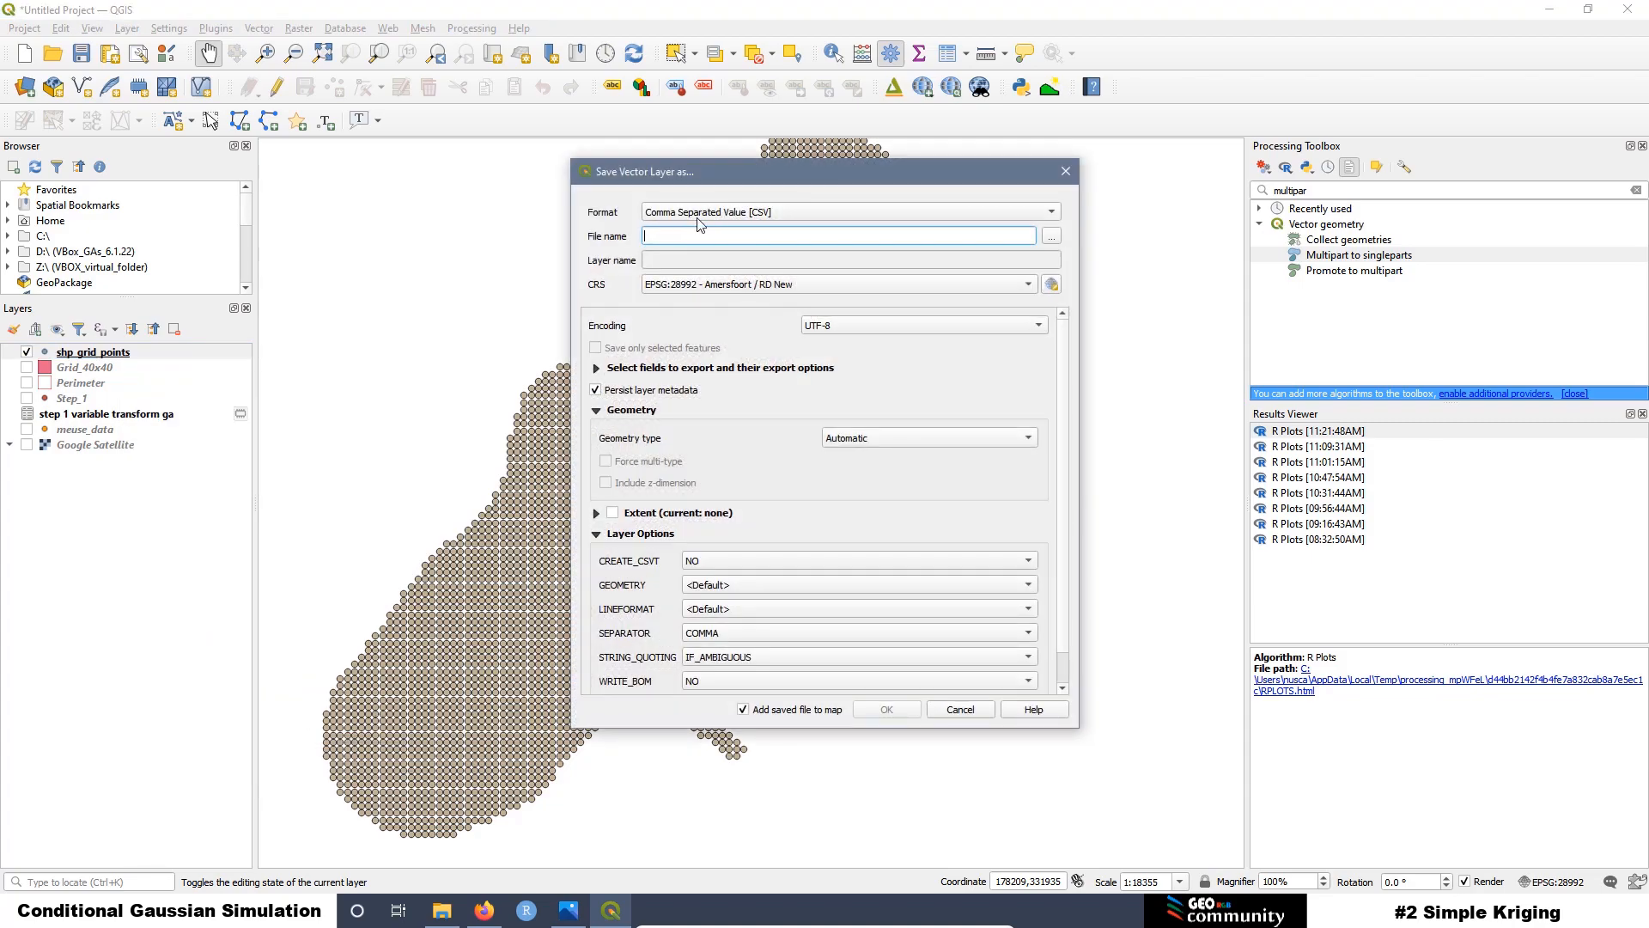
left_click(799, 214)
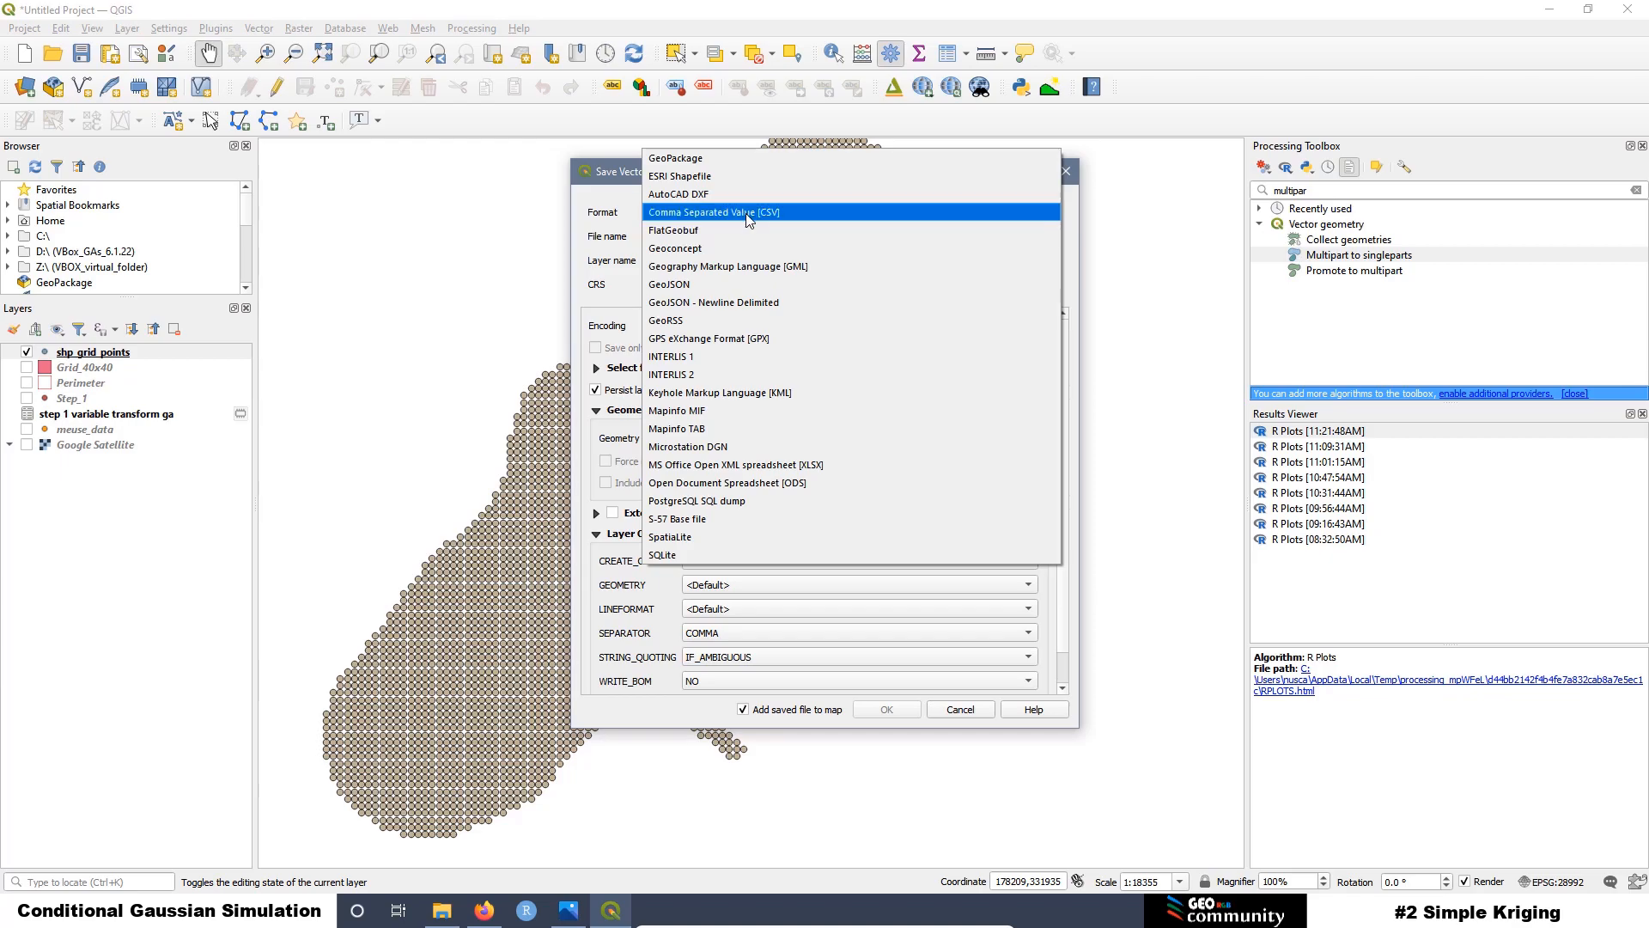
left_click(765, 216)
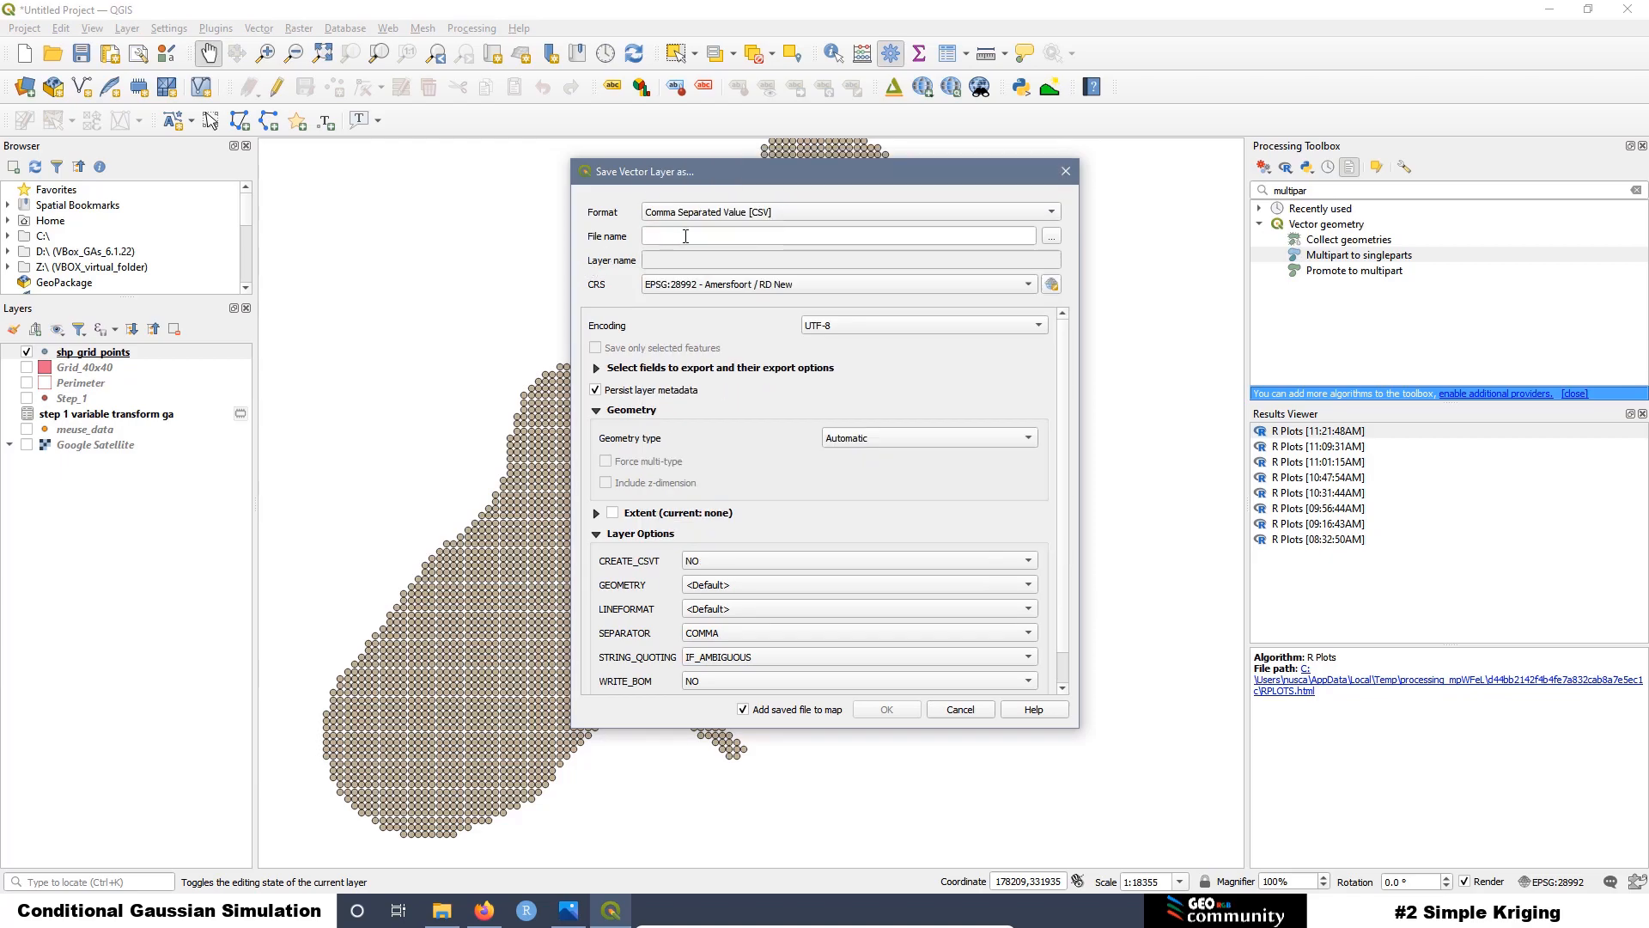
Step: Export the layer as grid_points.csv into the Data sets folder of Simple Kriging, keeping the default layer options
left_click(1055, 235)
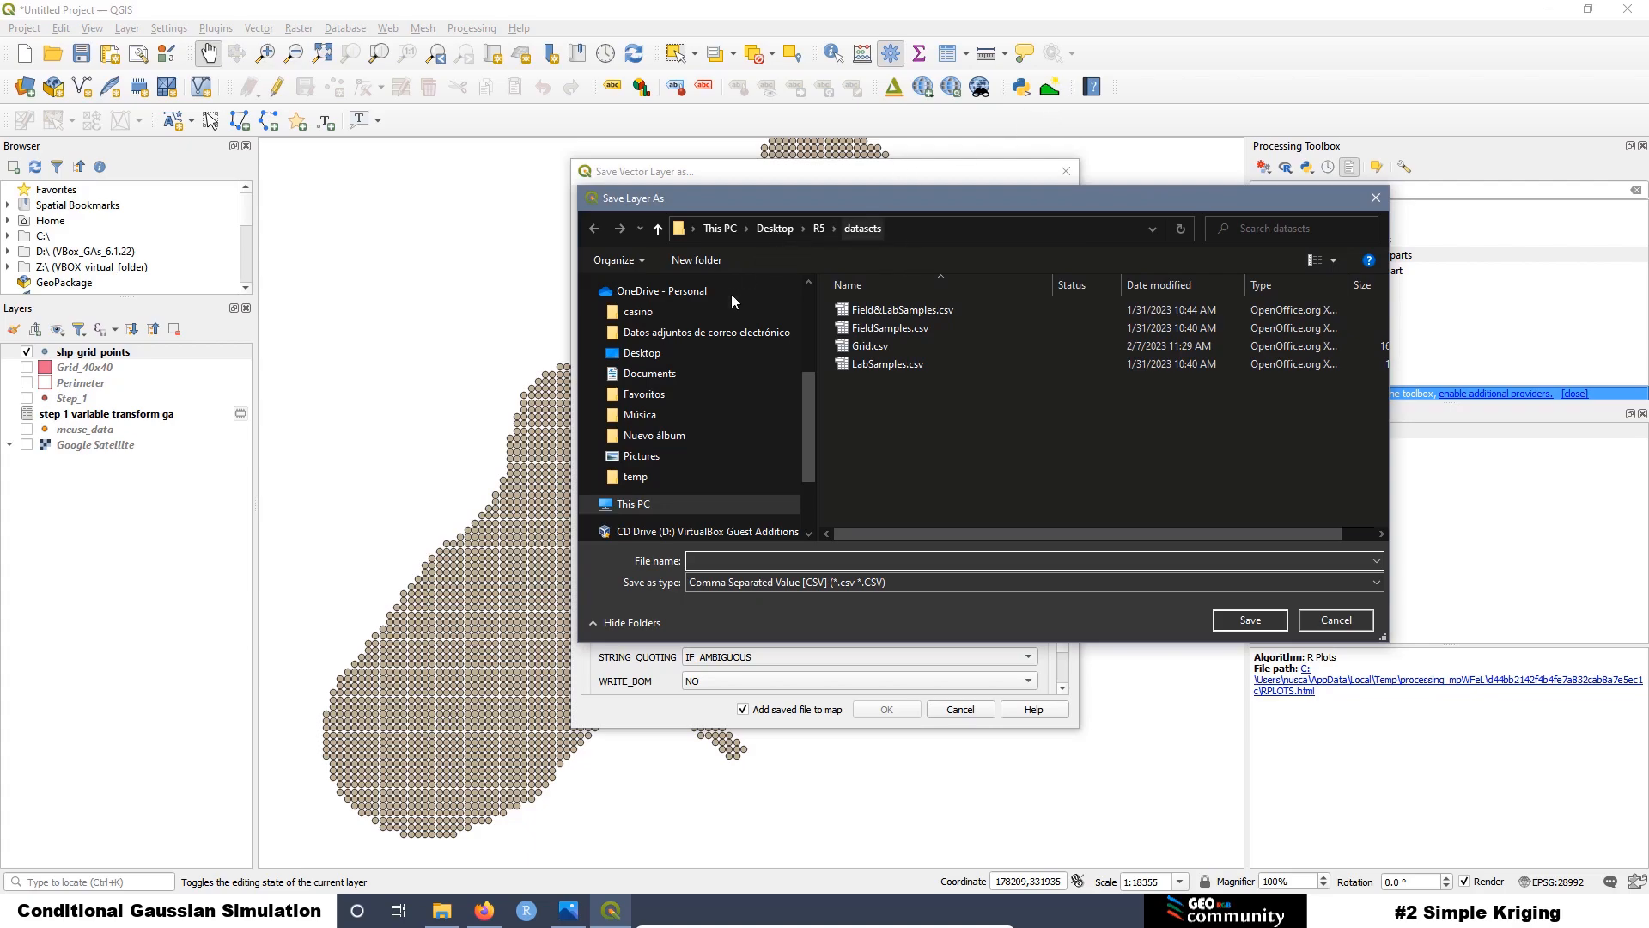
scroll(689, 420, "up", 1)
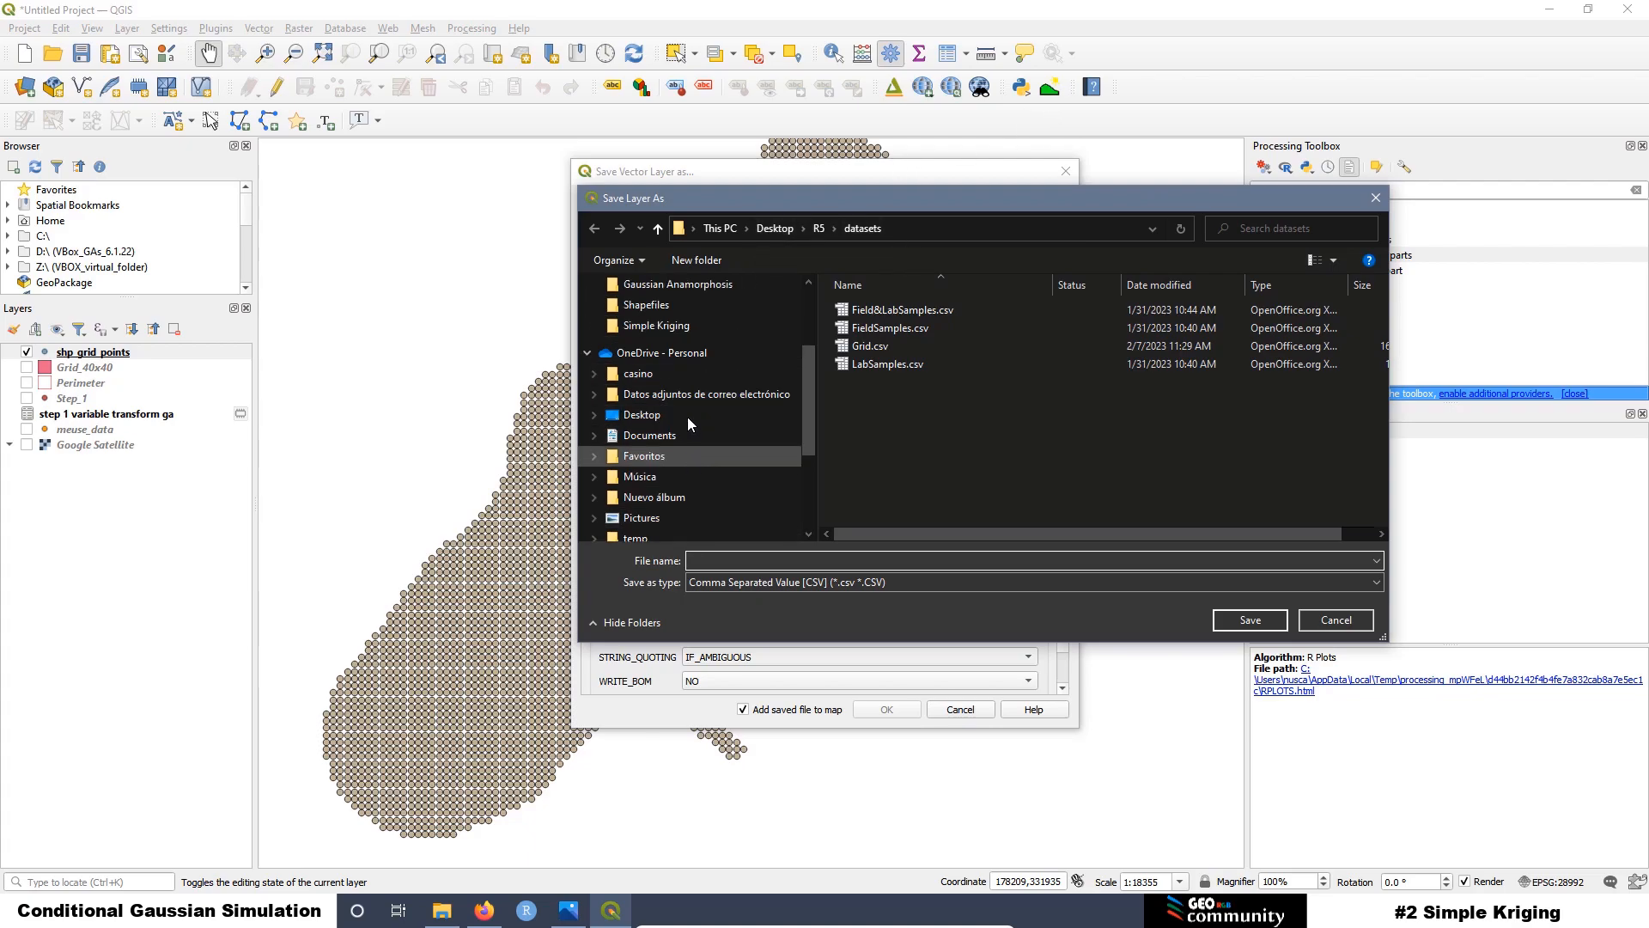
left_click(657, 331)
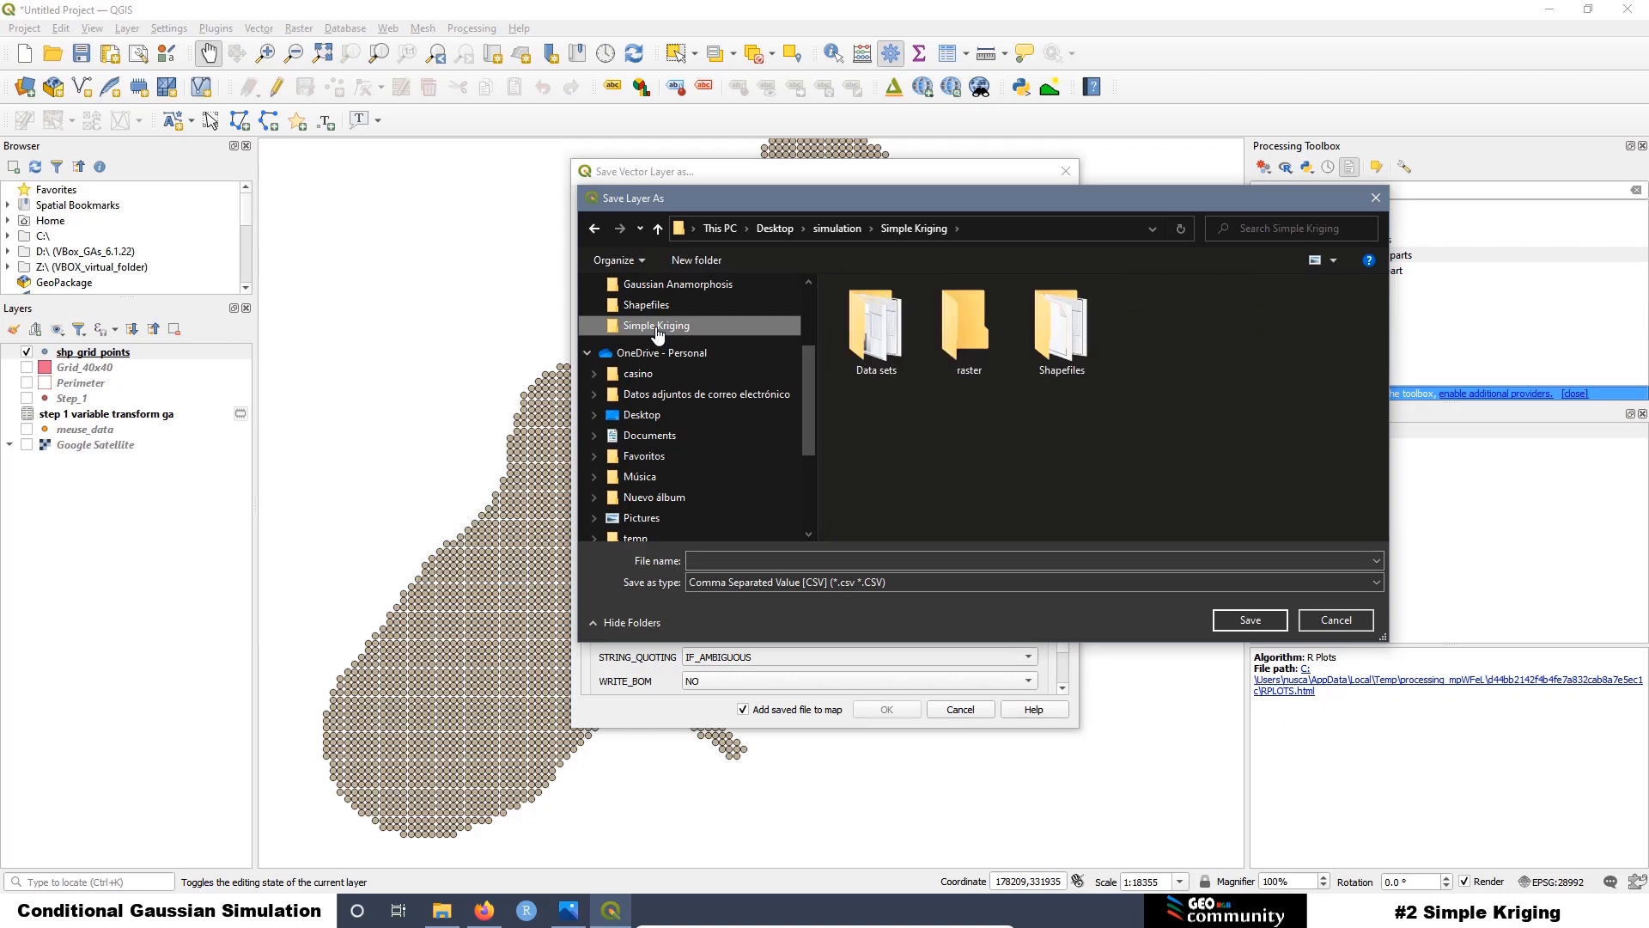
double_click(883, 330)
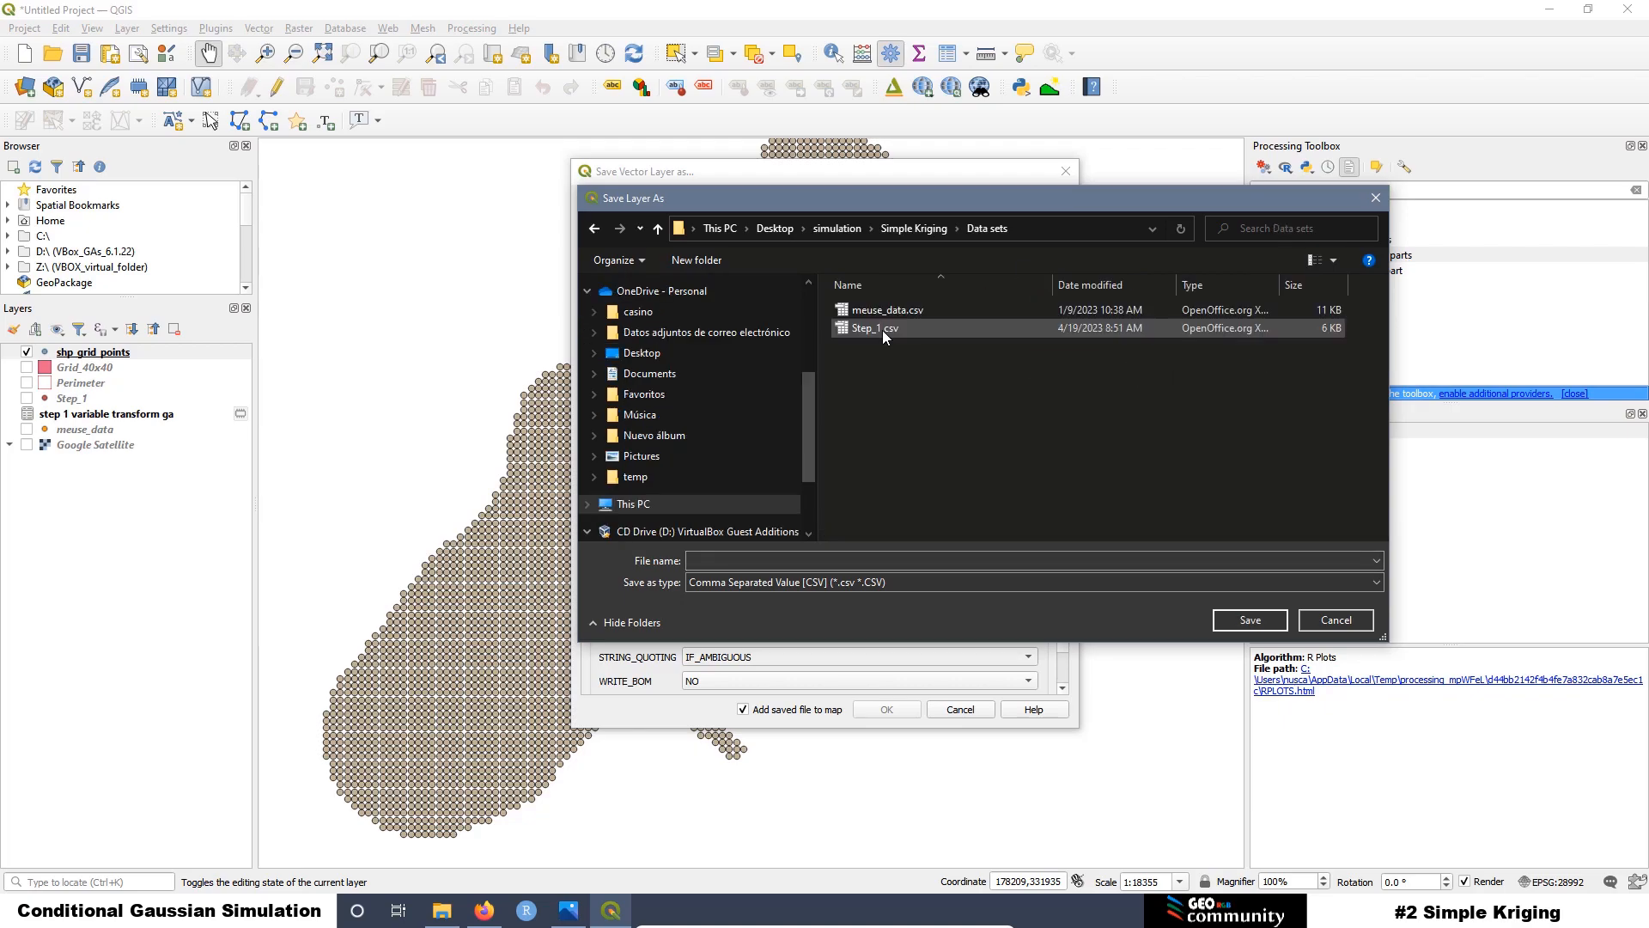
left_click(718, 561)
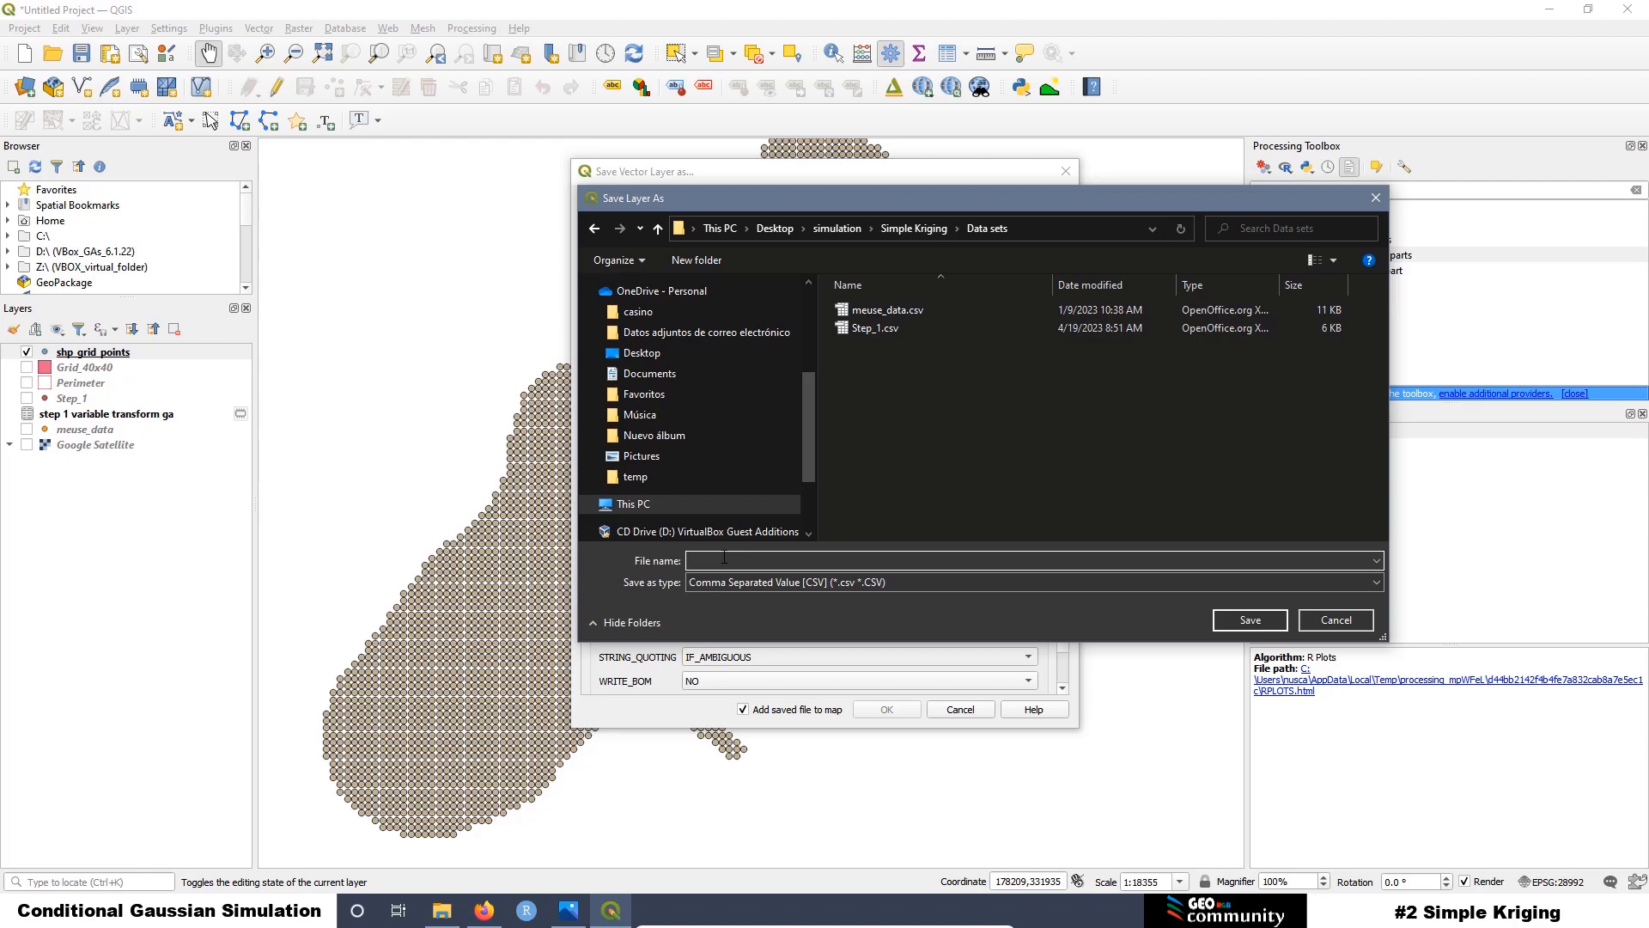
type("grid_points")
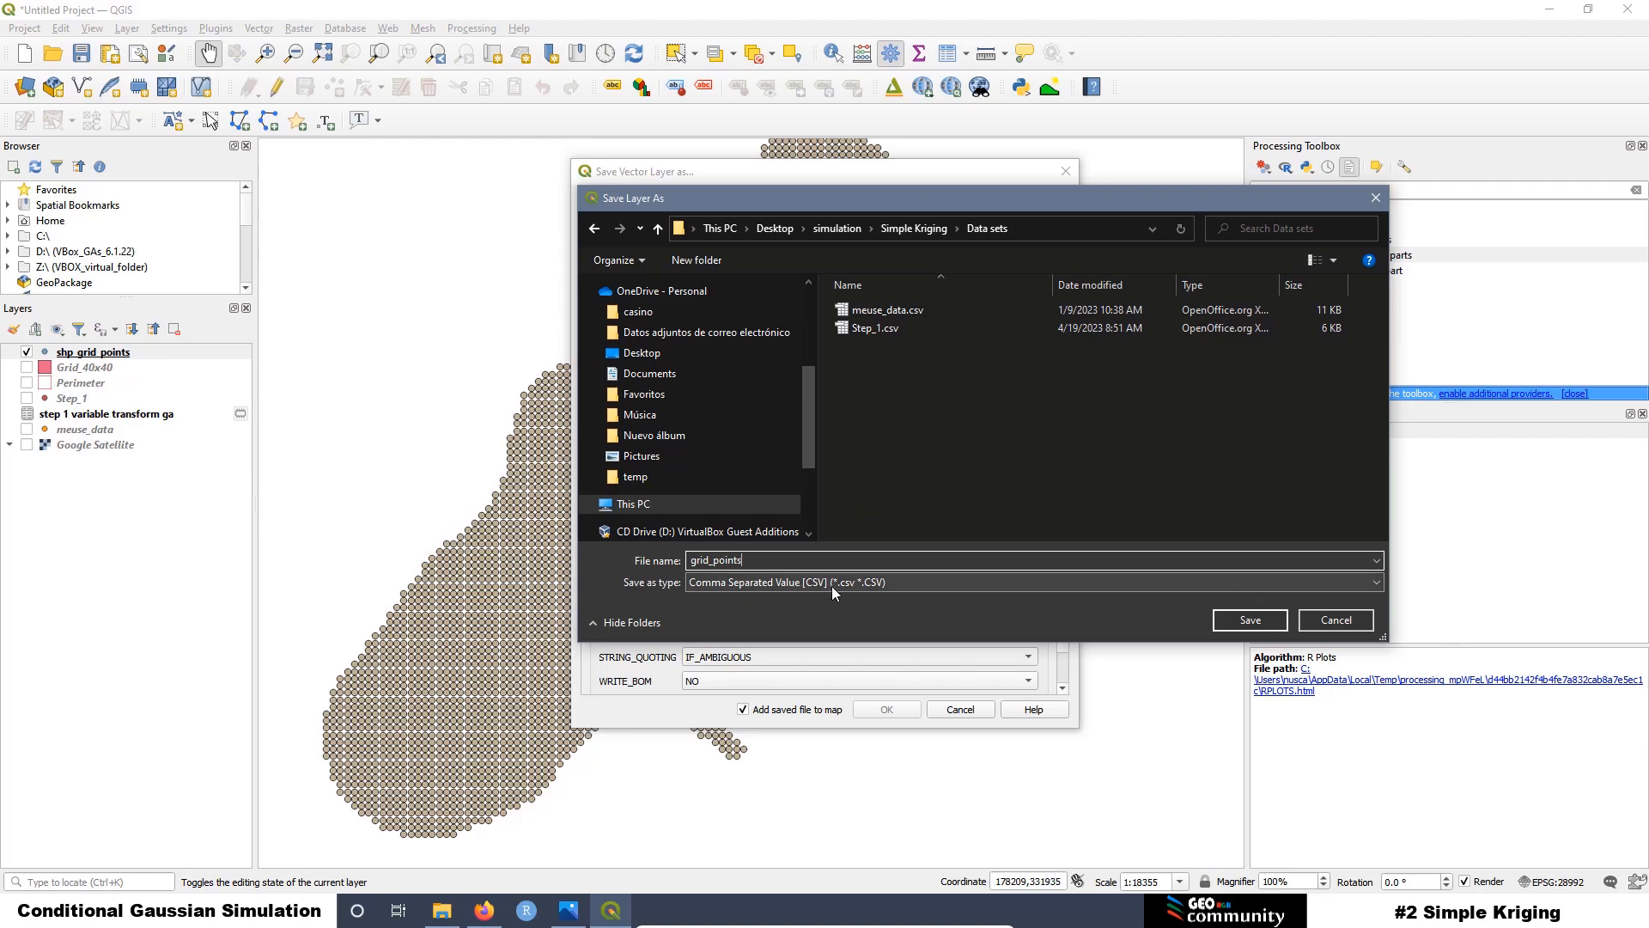
left_click(1245, 620)
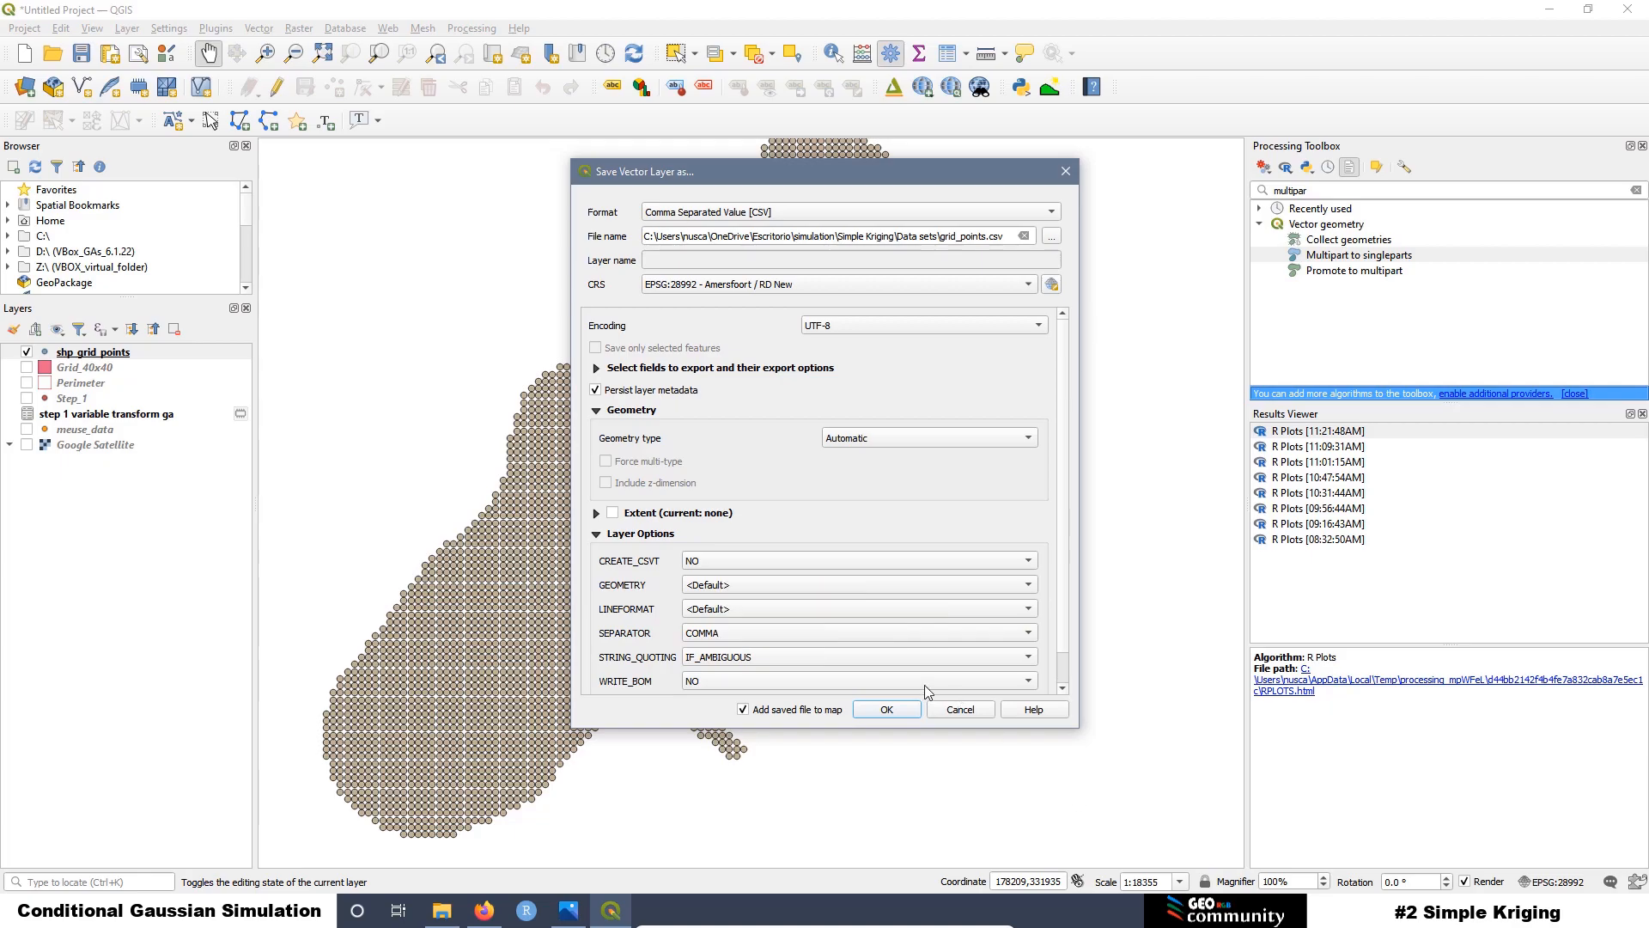
left_click(884, 713)
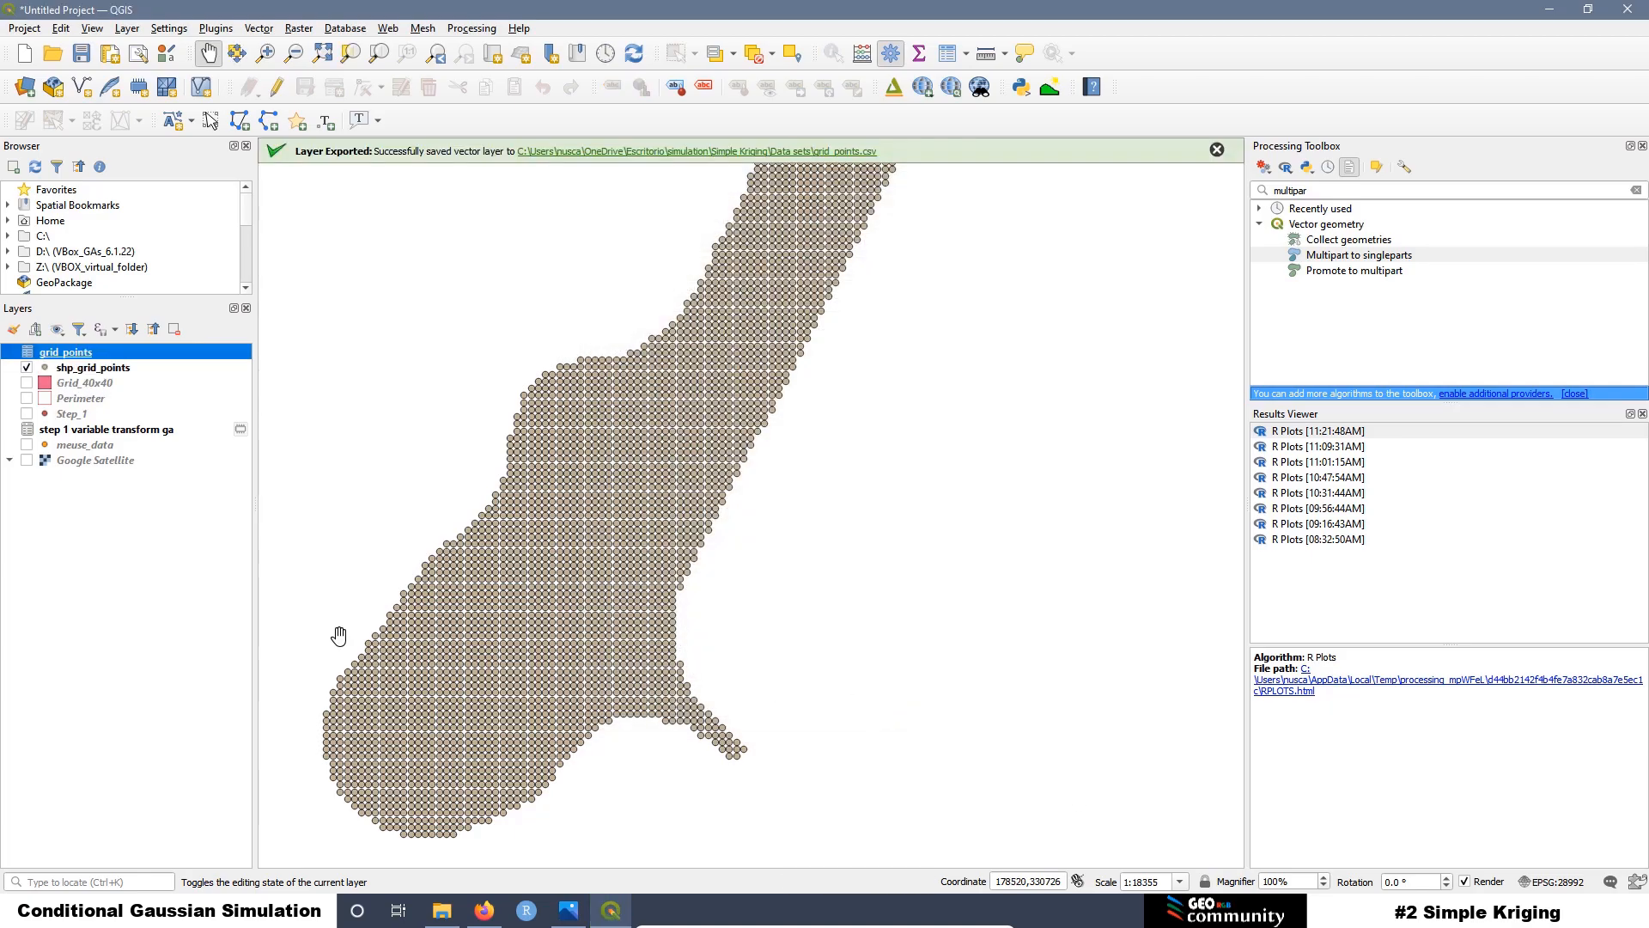
Step: Switch to File Explorer and open the Data sets folder inside Simple Kriging
left_click(438, 914)
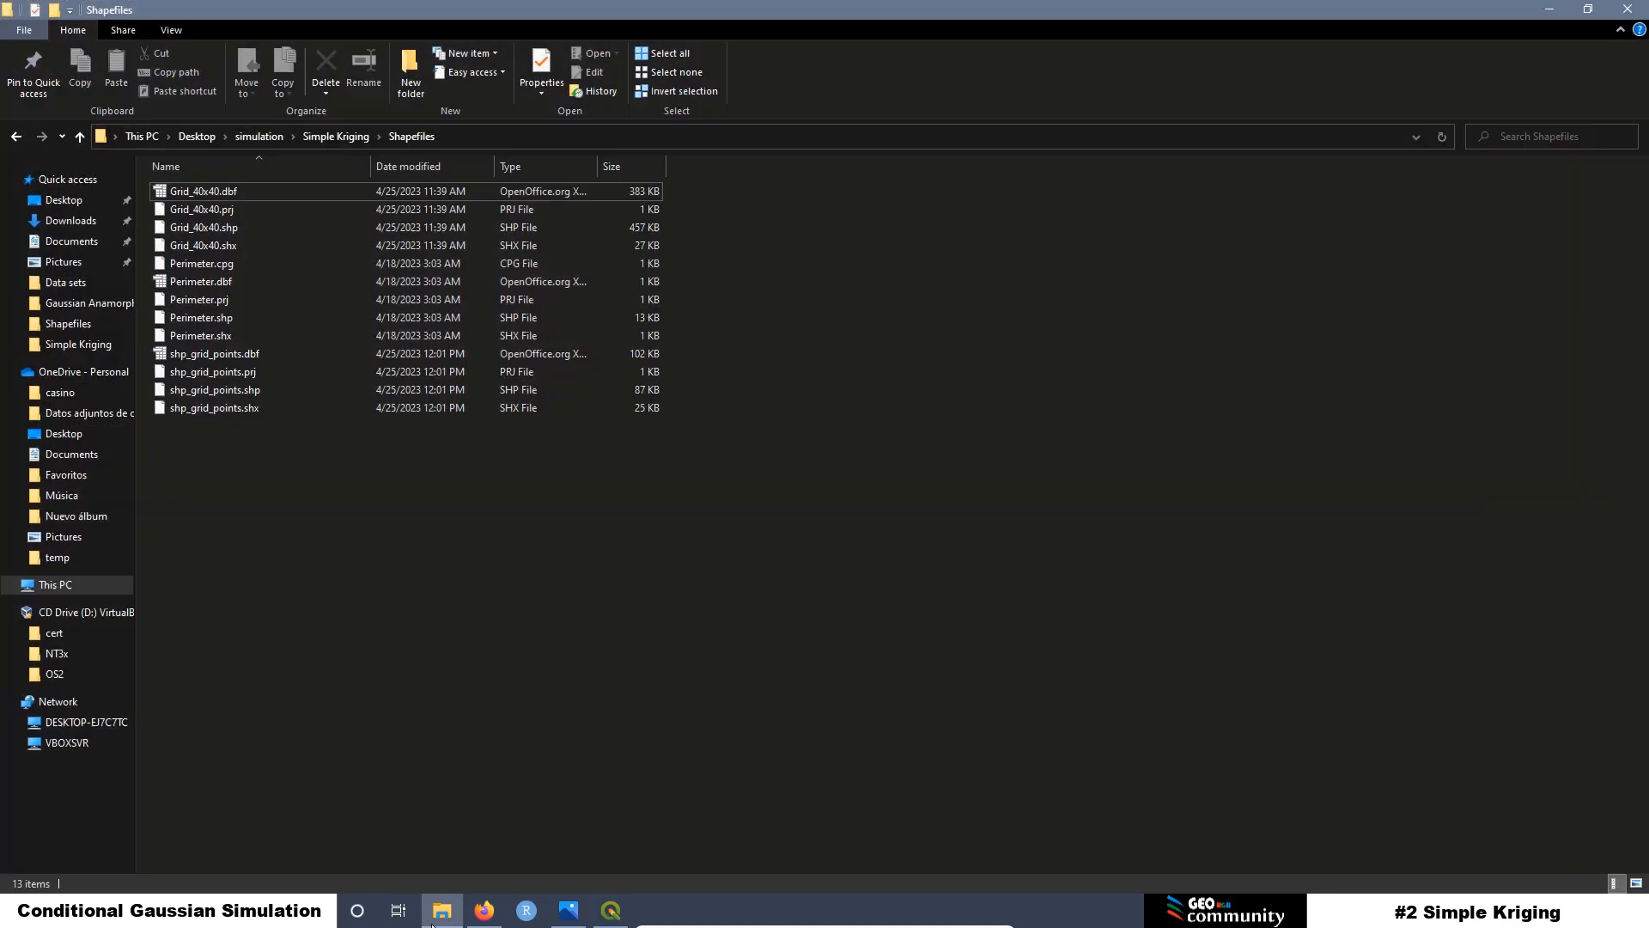
left_click(330, 138)
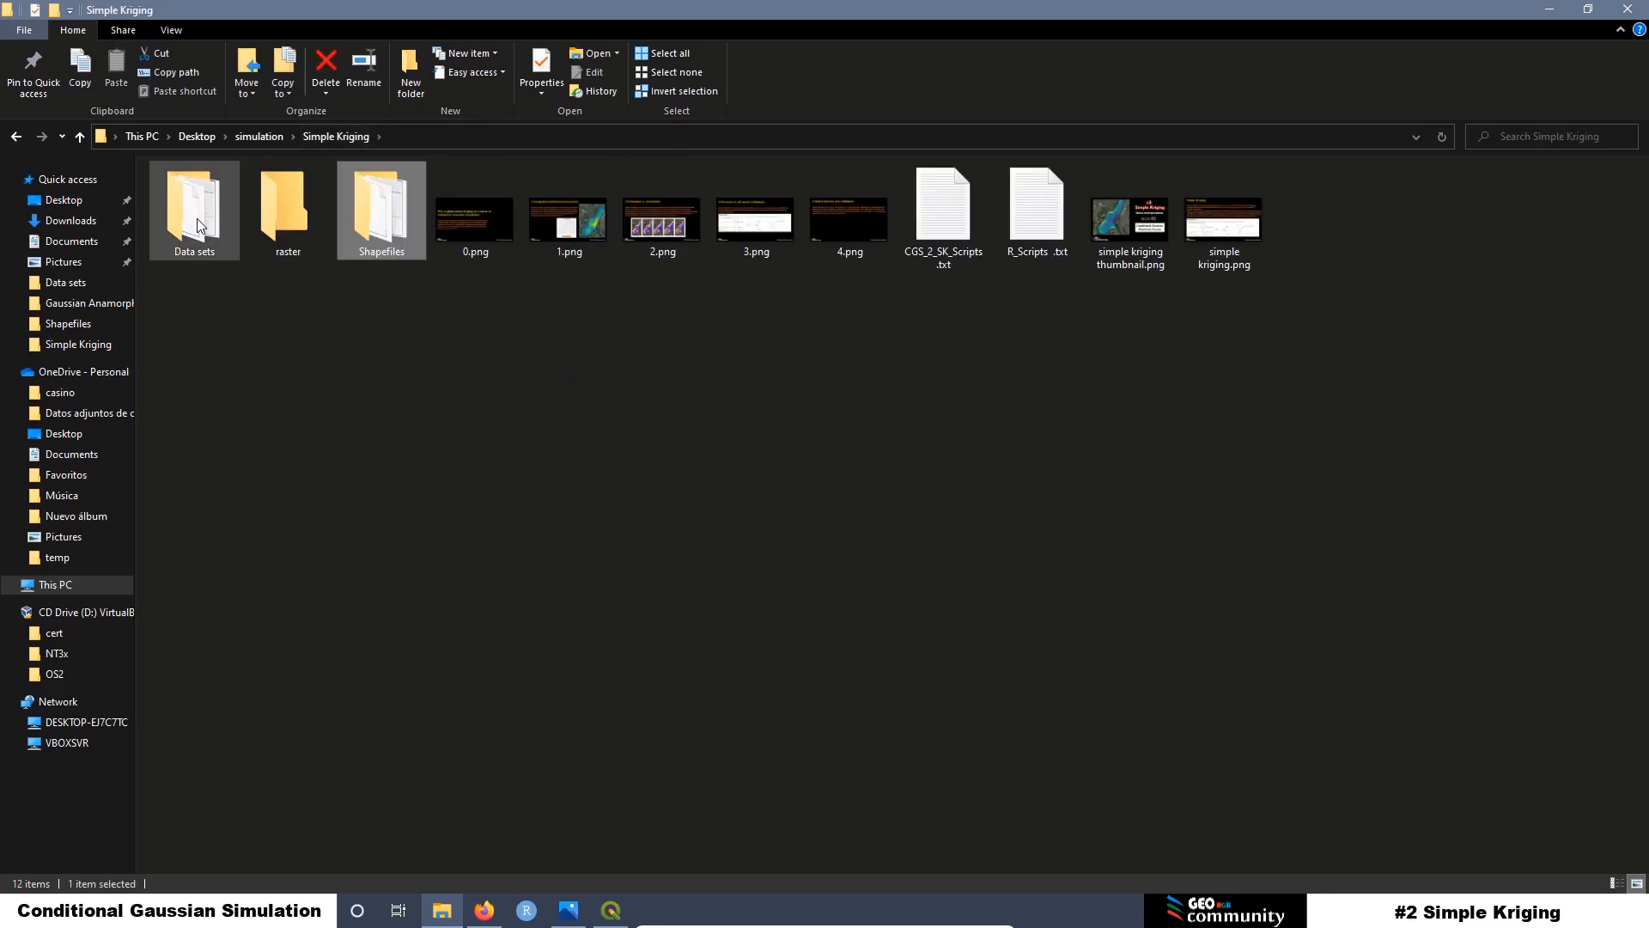
double_click(198, 225)
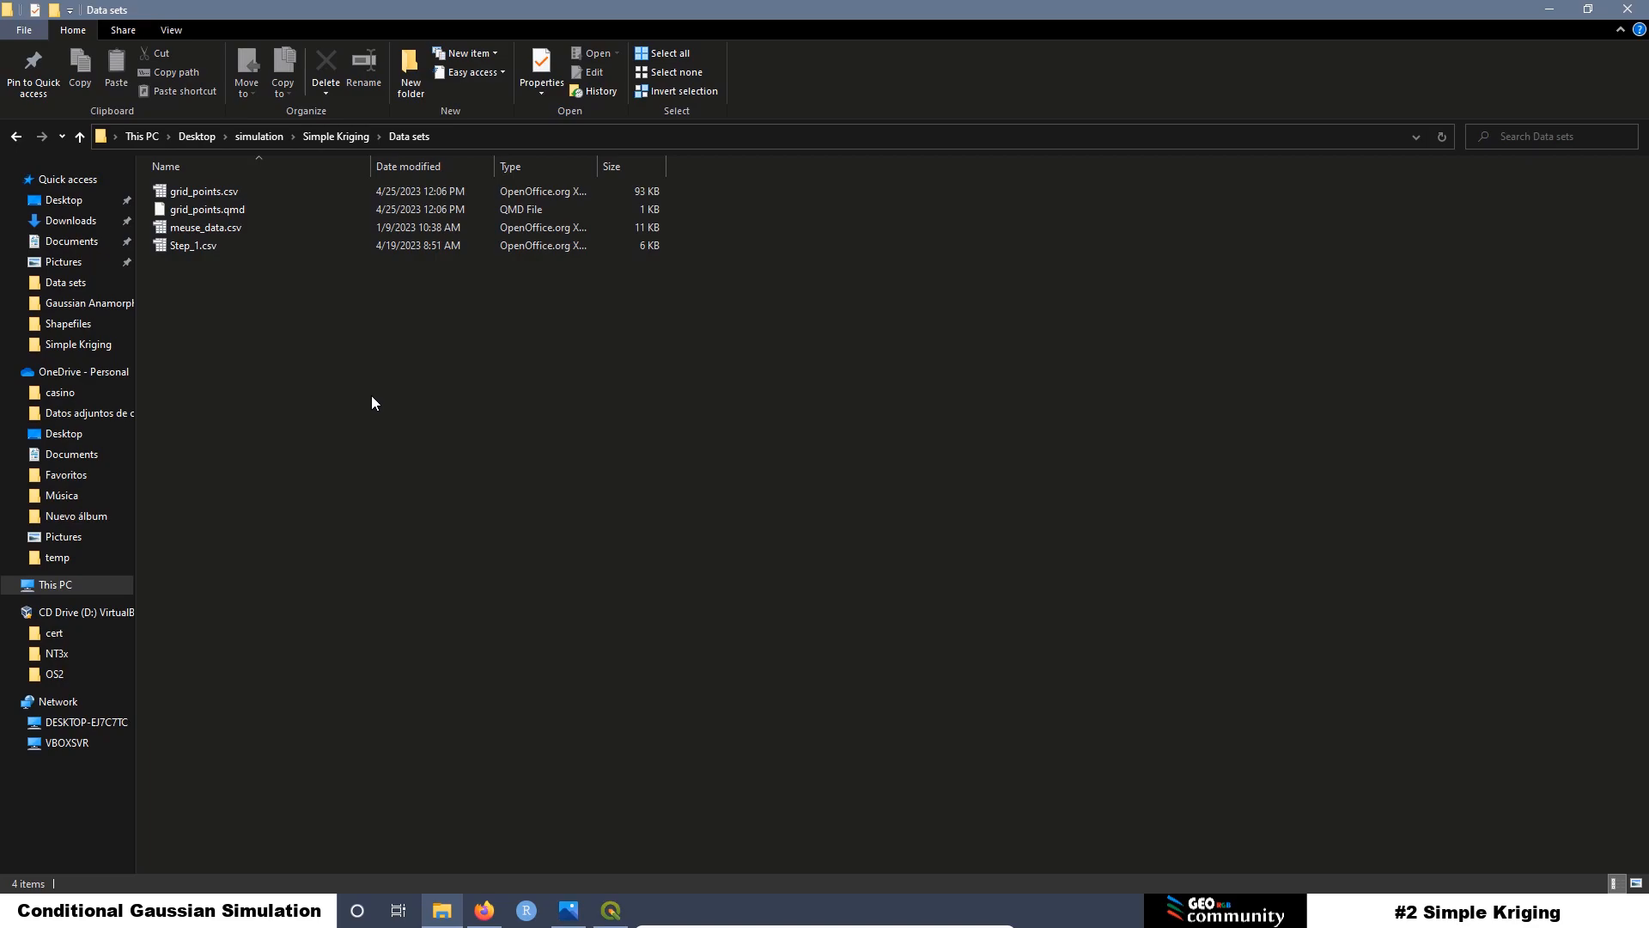
Step: Open a copy of grid_points.csv in OpenOffice Calc with comma separation, check its id, x and y columns, and close it
right_click(215, 190)
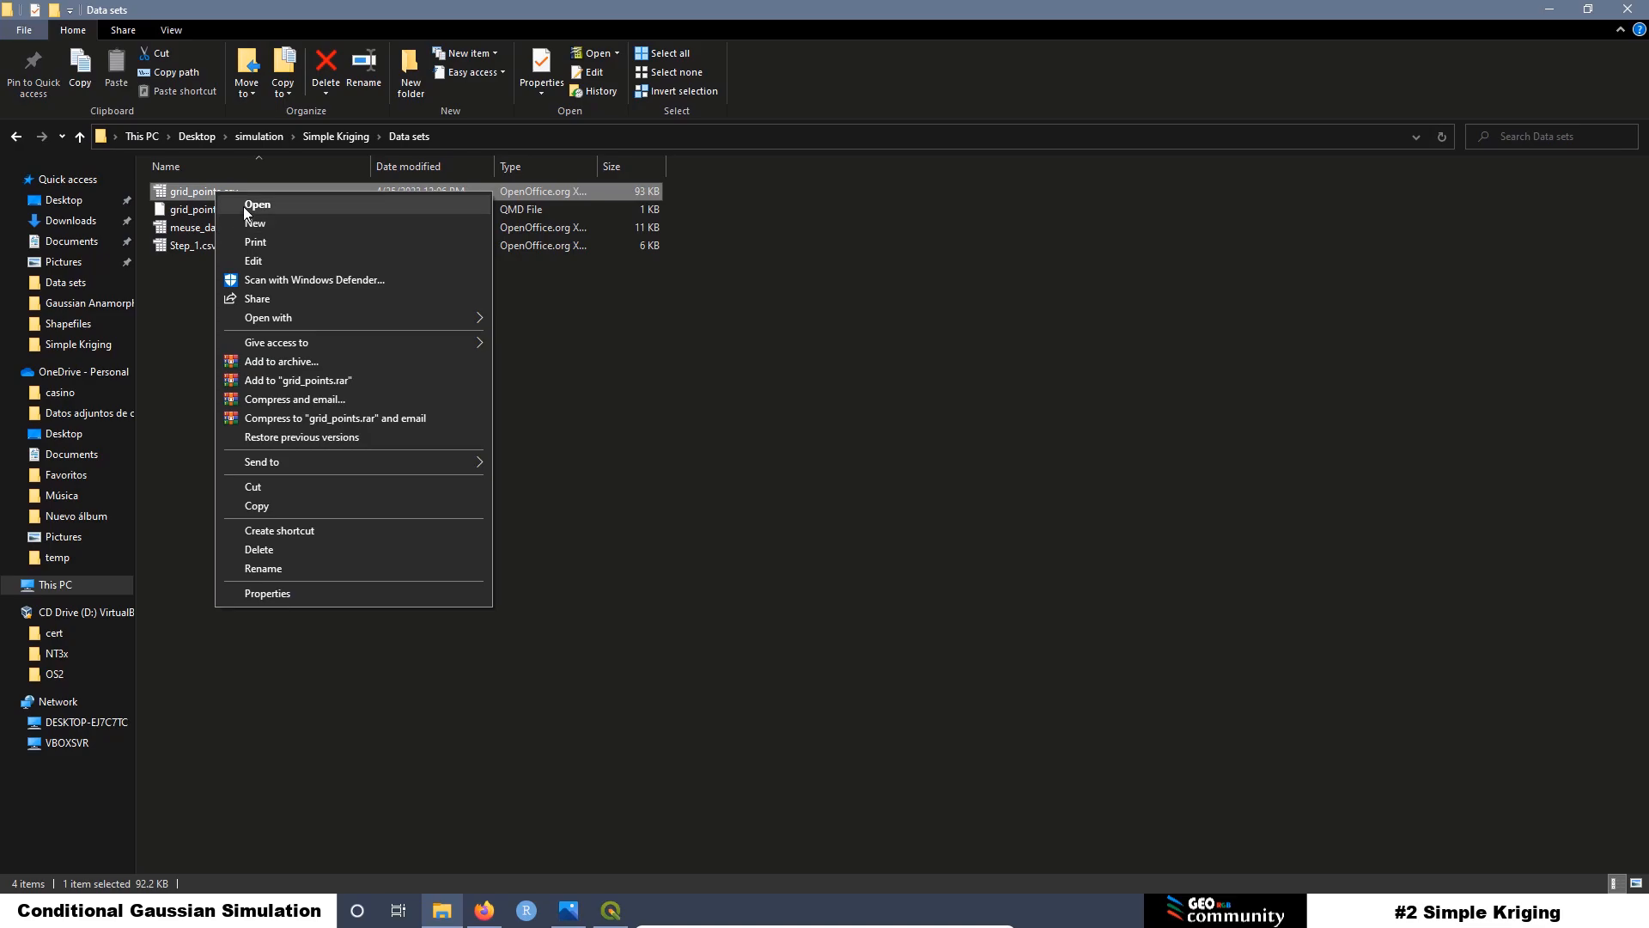
left_click(244, 206)
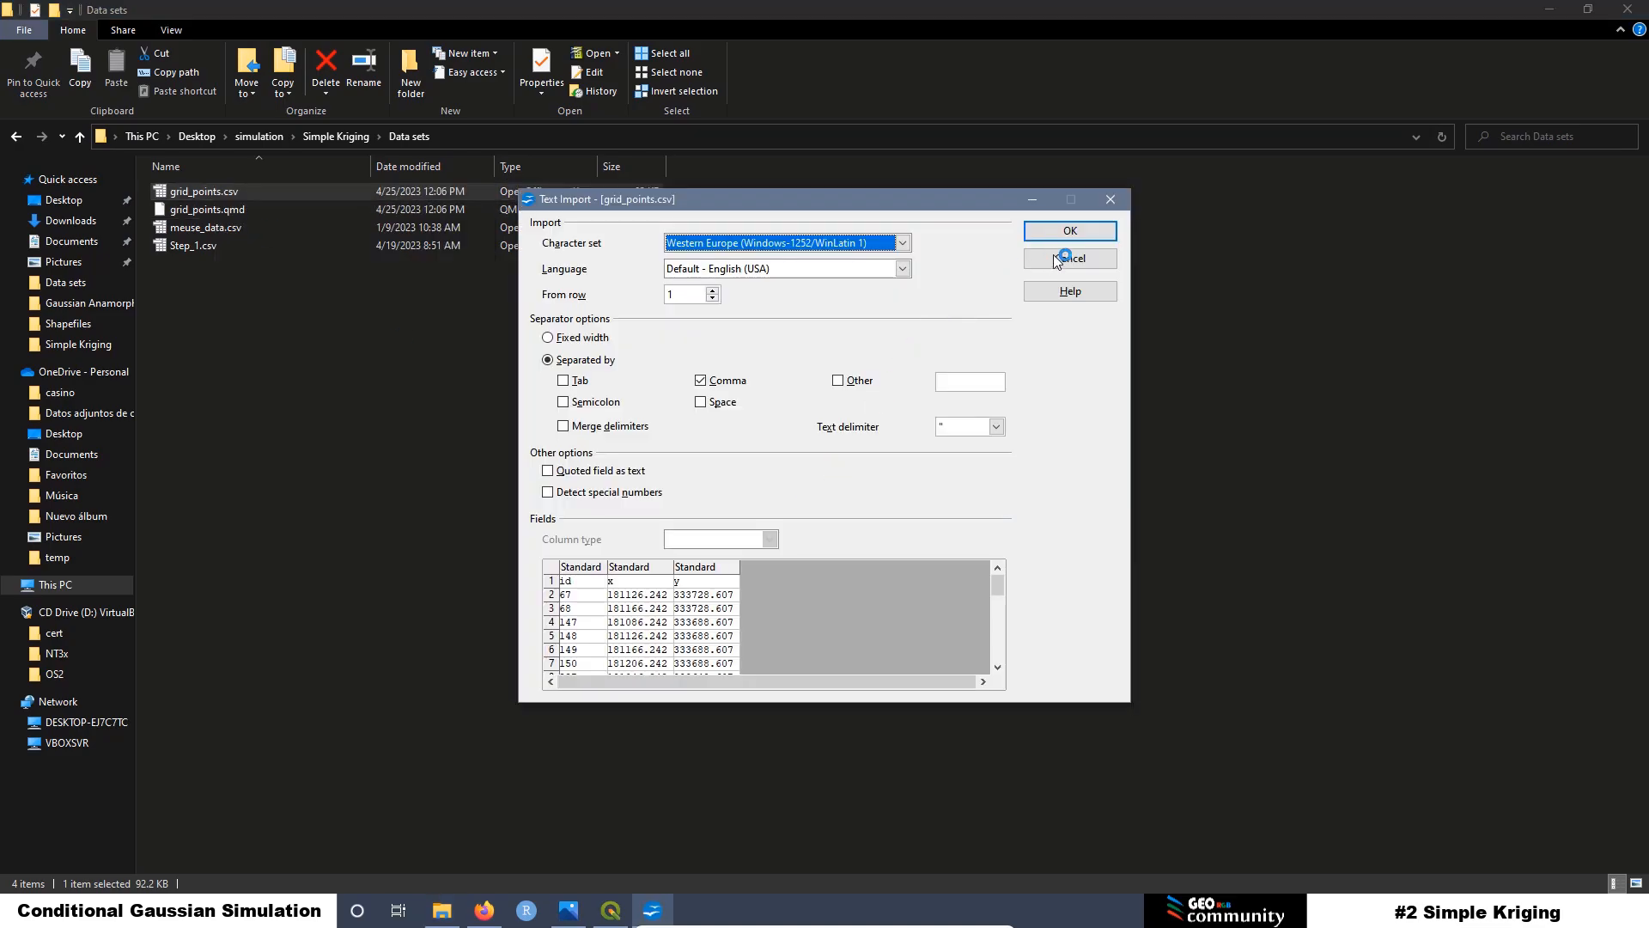
left_click(1077, 232)
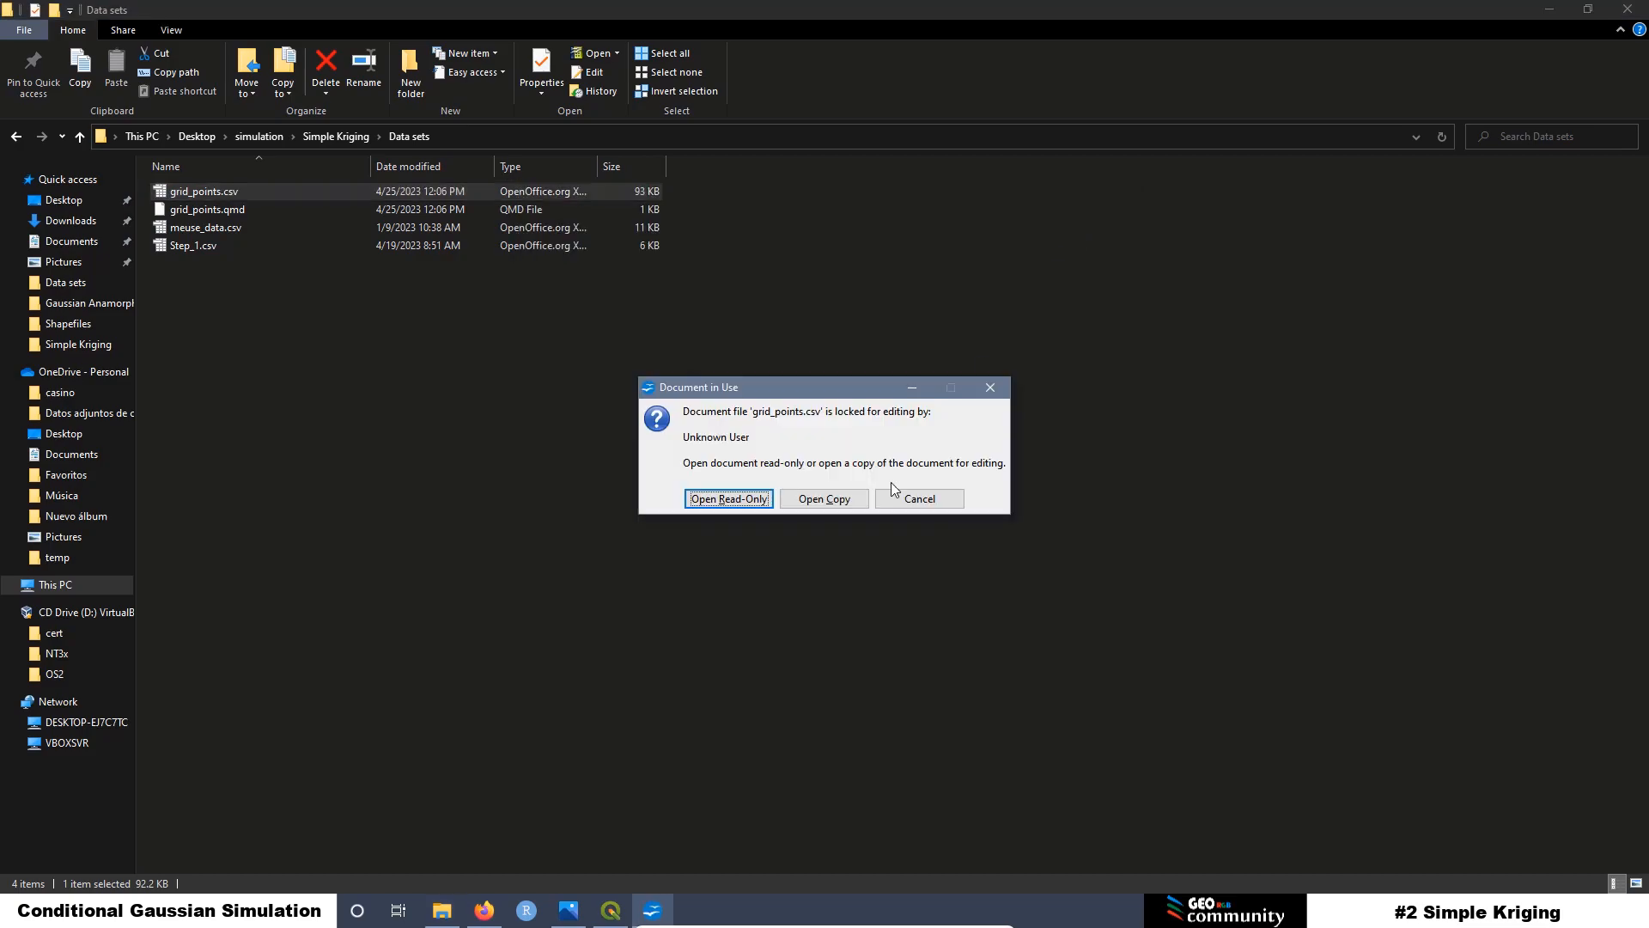
left_click(832, 500)
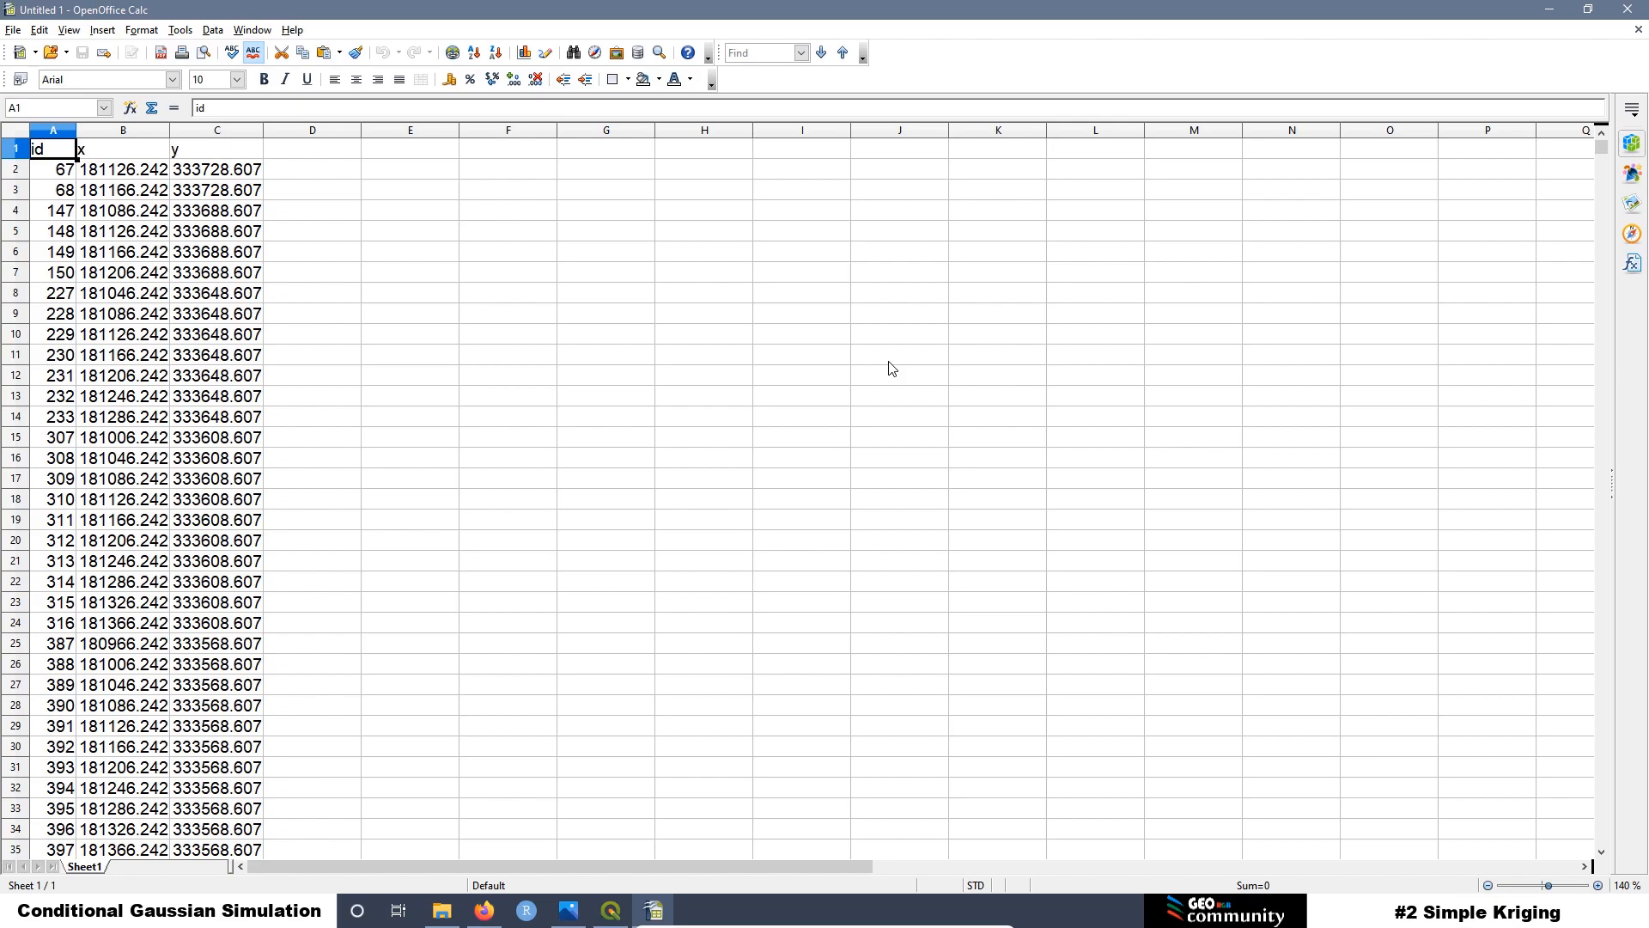
left_click(1630, 9)
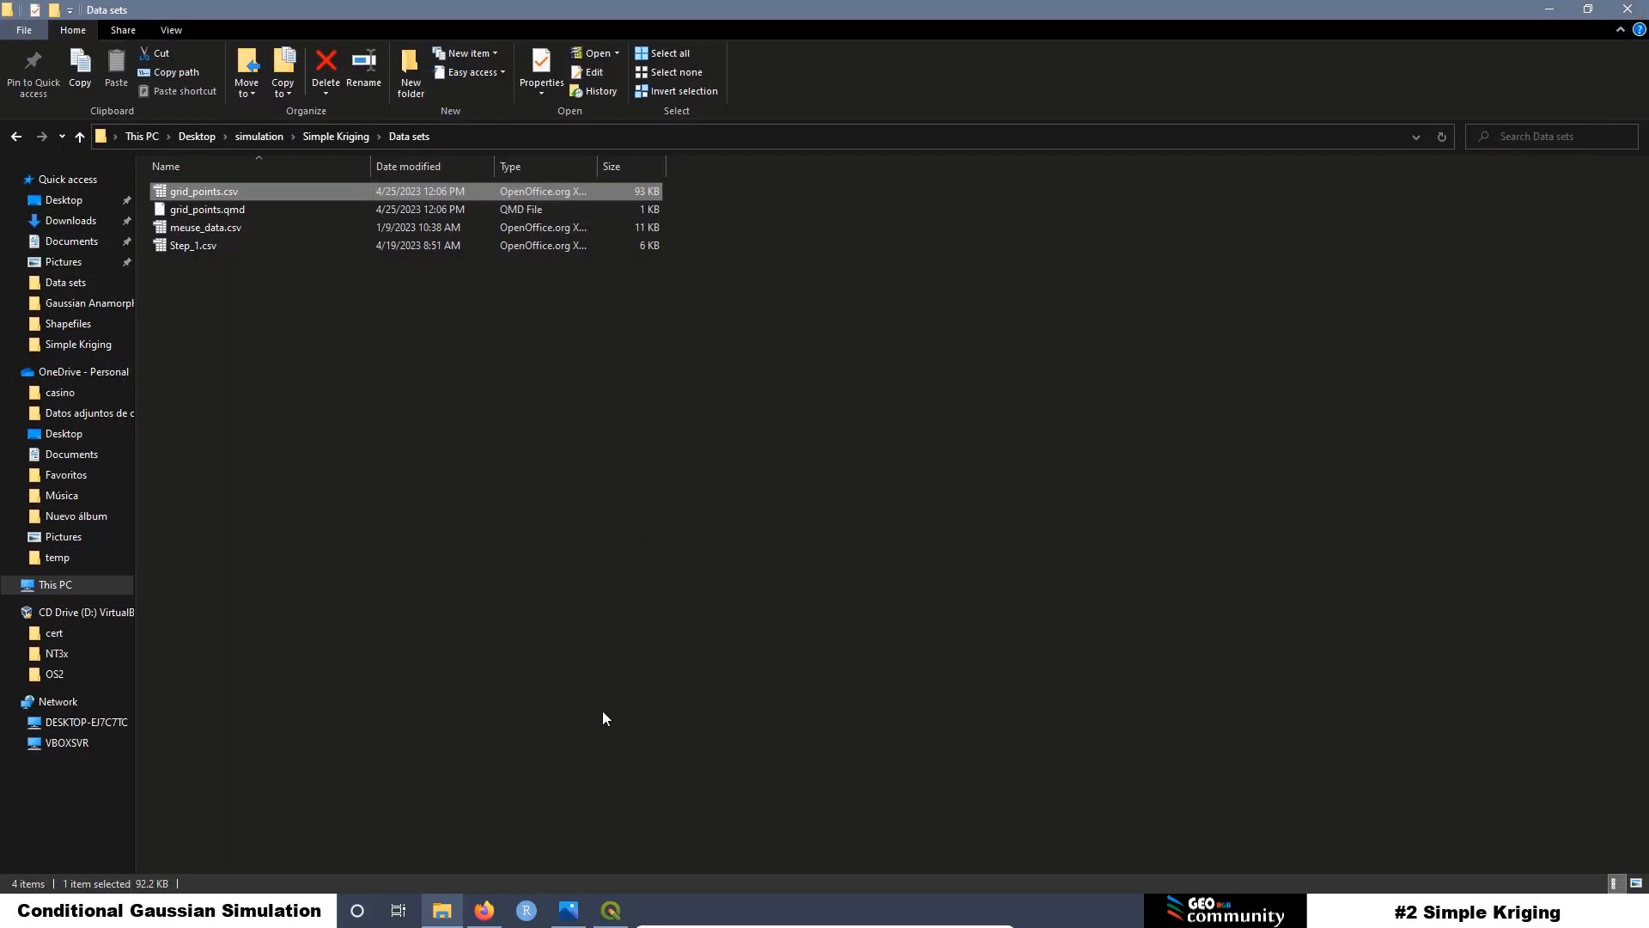
Step: Switch to QGIS and open the Step 2 Simple Kriging script from the simulation group of the R algorithms
left_click(618, 910)
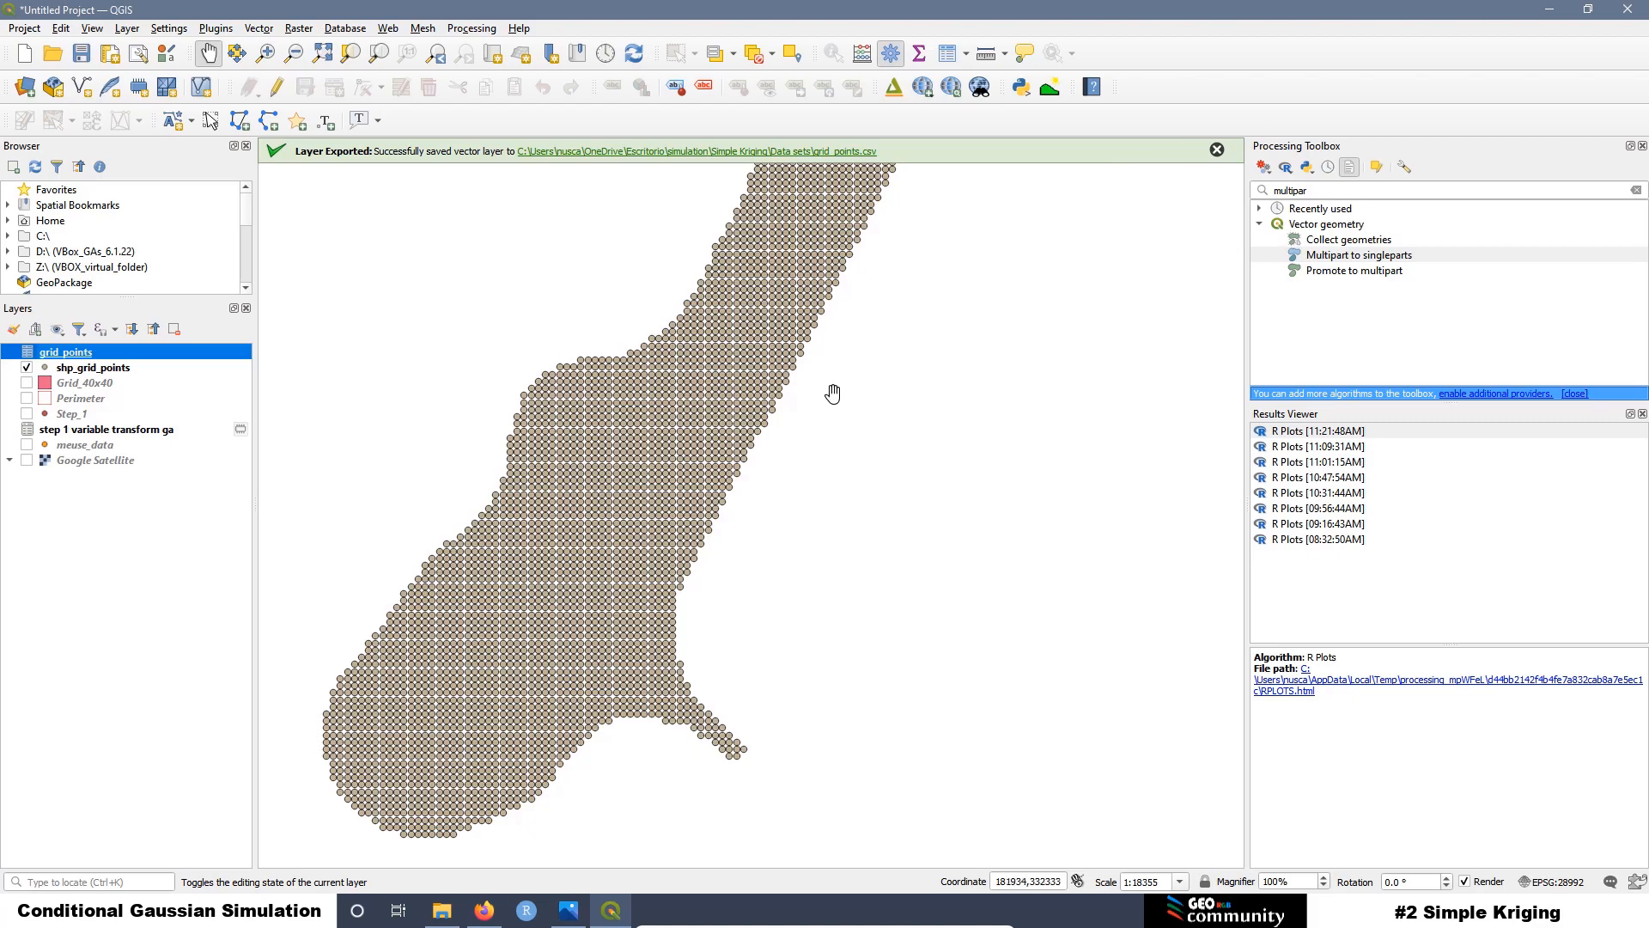
left_click(1292, 174)
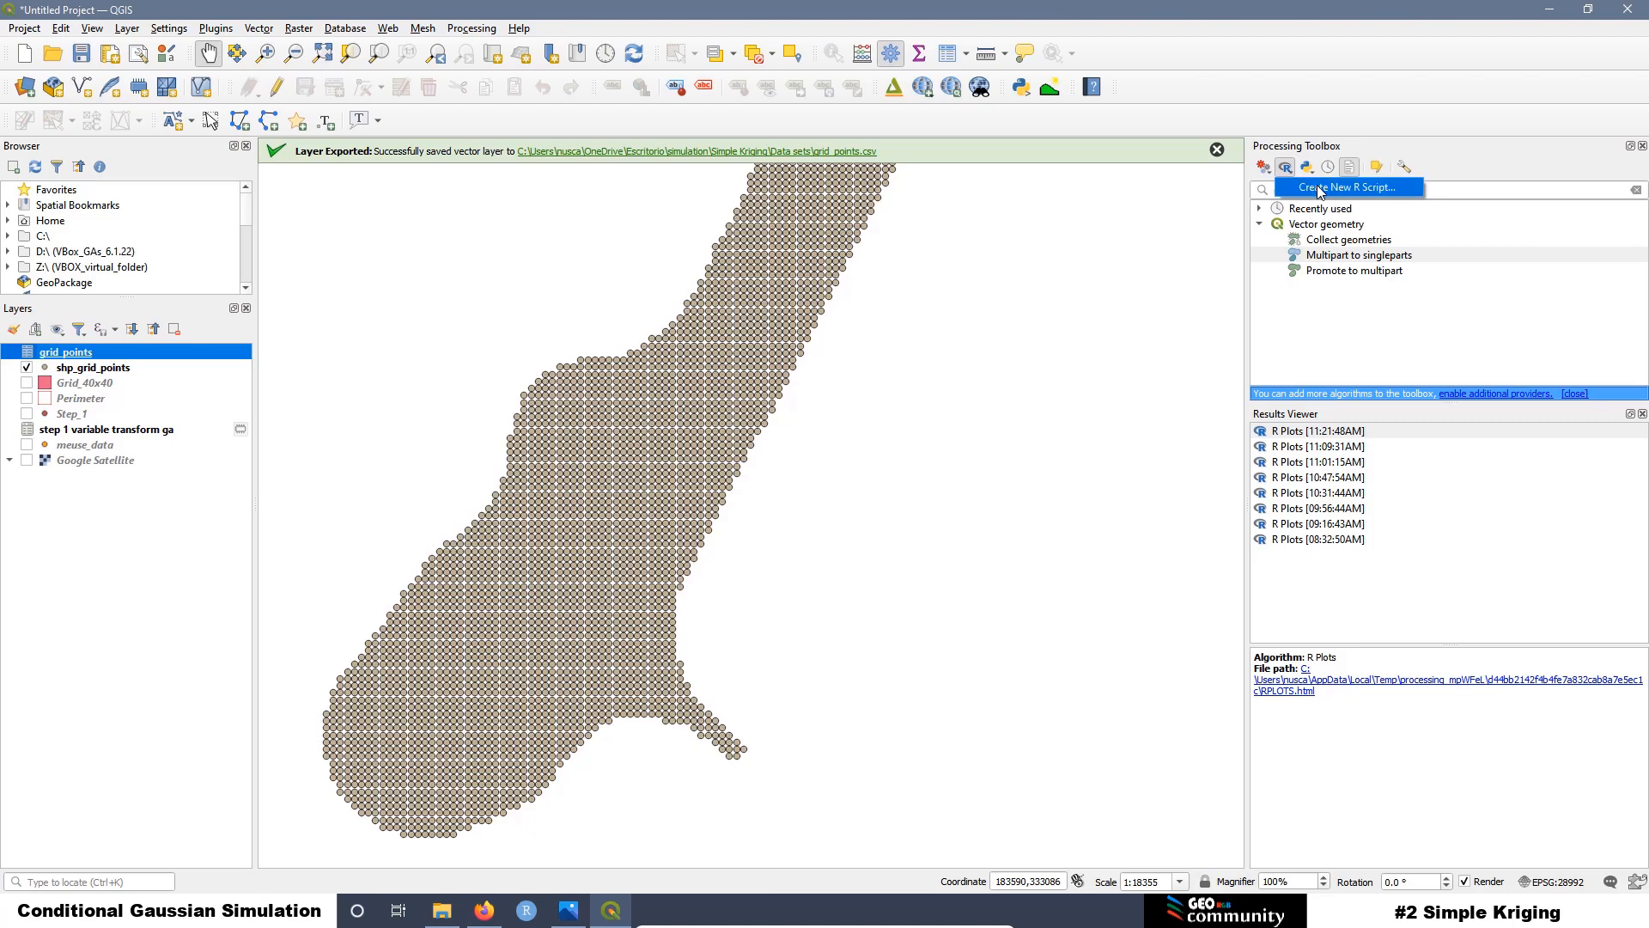
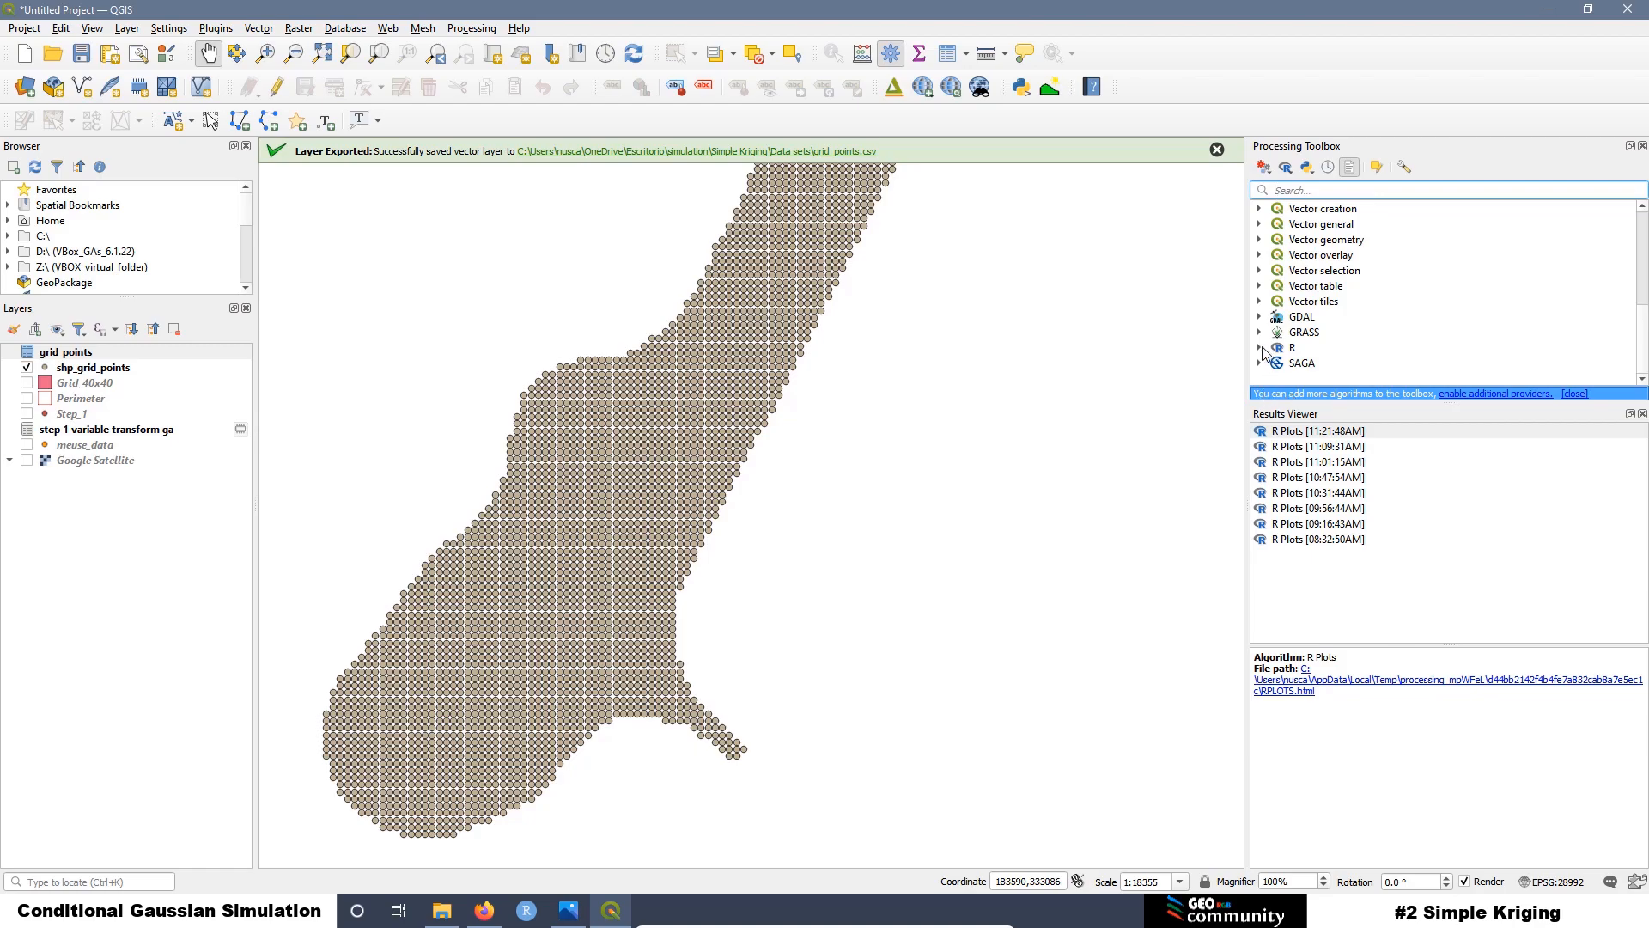
scroll(1336, 311, "down", 2)
left_click(1277, 338)
scroll(1433, 279, "down", 1)
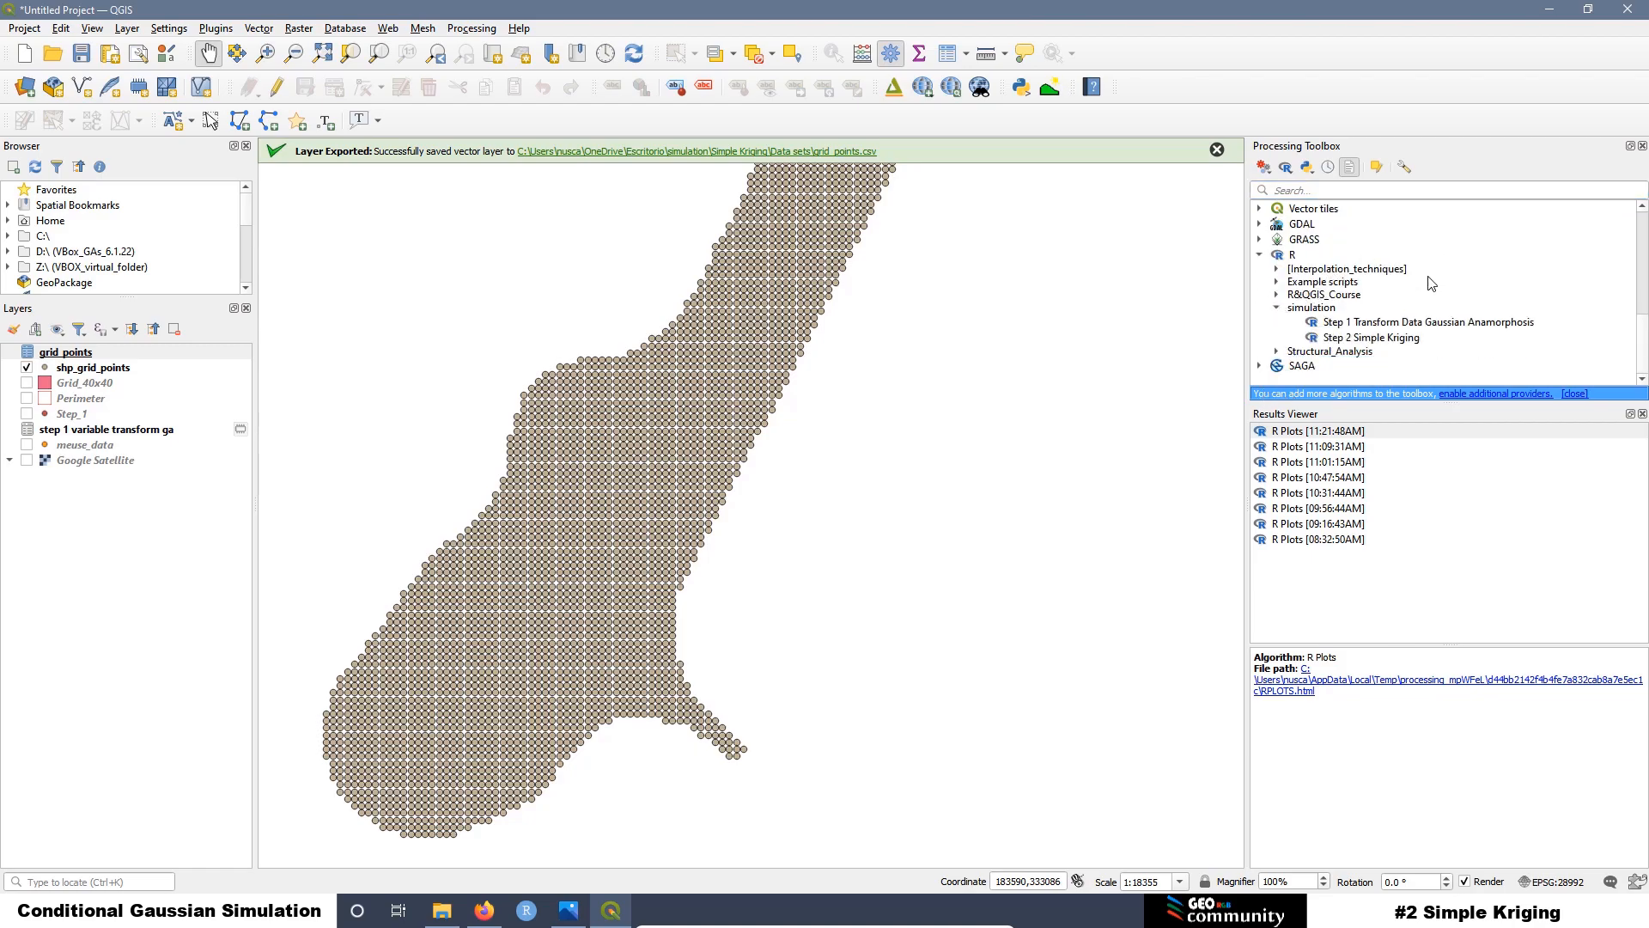
double_click(1380, 341)
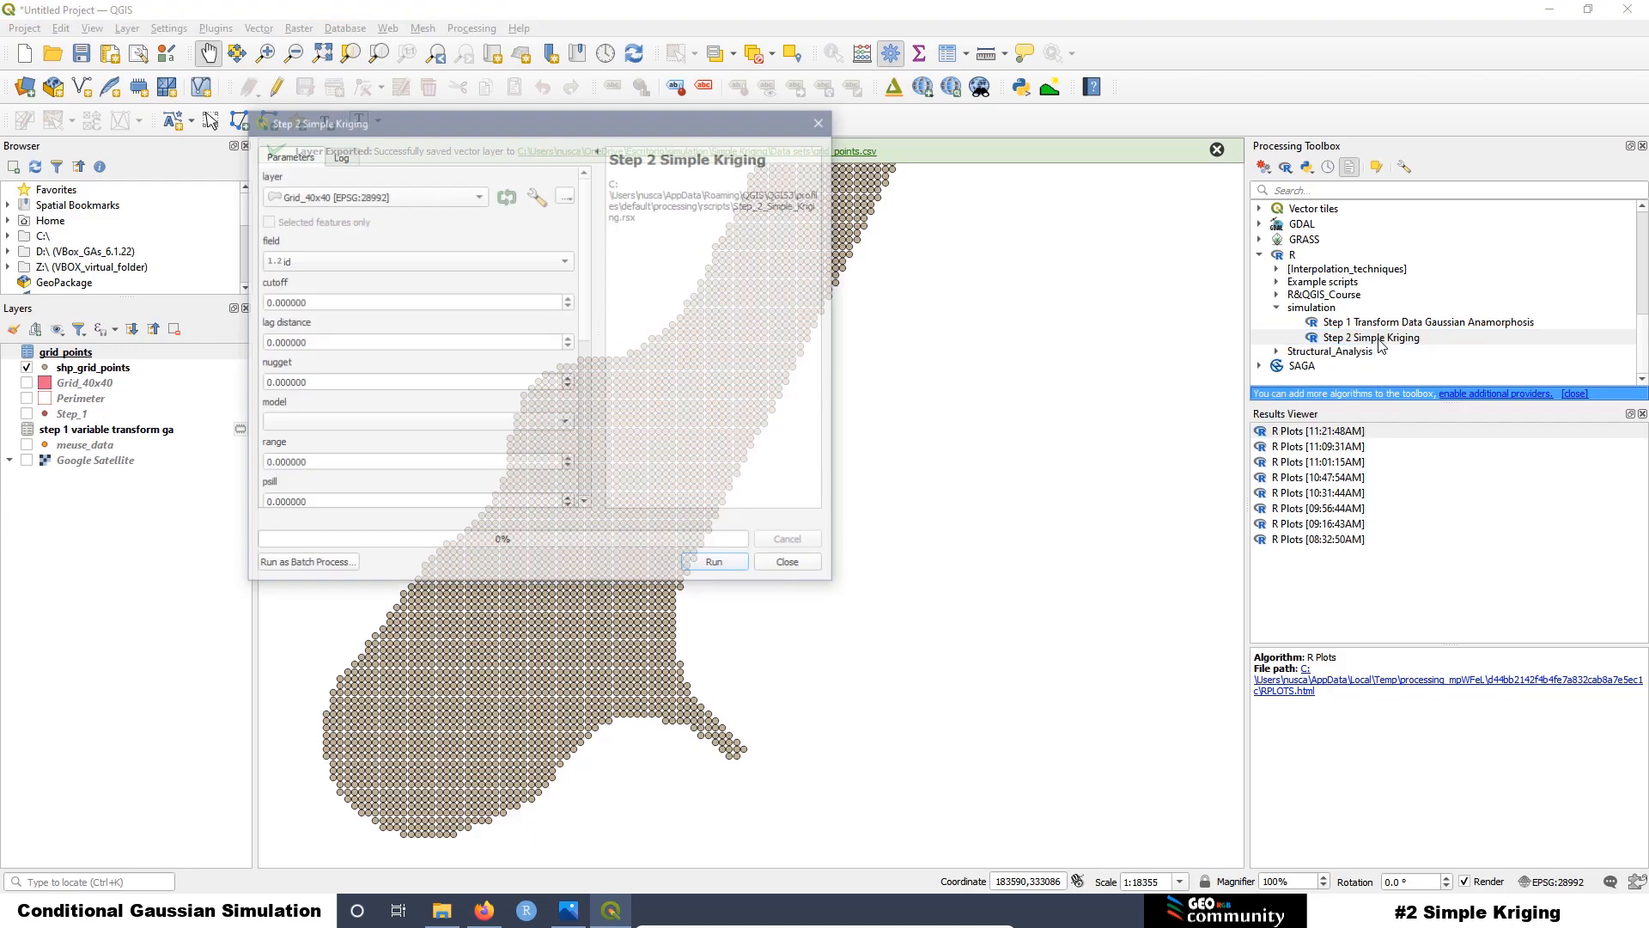
left_click_drag(461, 115, 625, 133)
Step: Choose Step_1 as the kriging input layer and gau.transf as its field
left_click(475, 220)
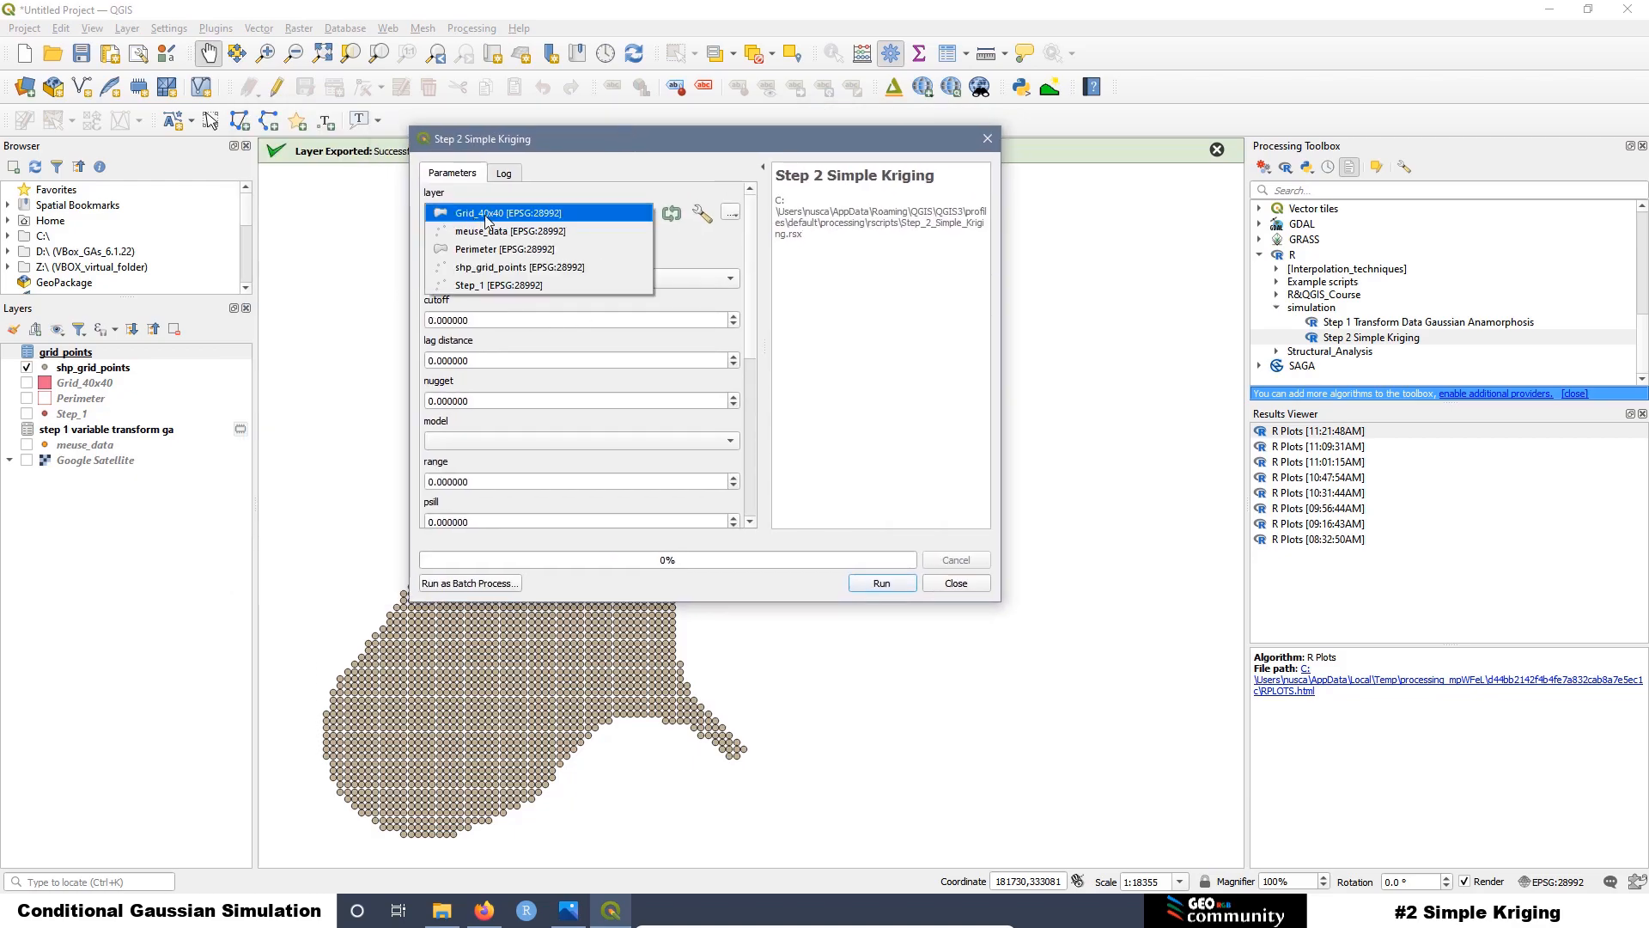
left_click(471, 291)
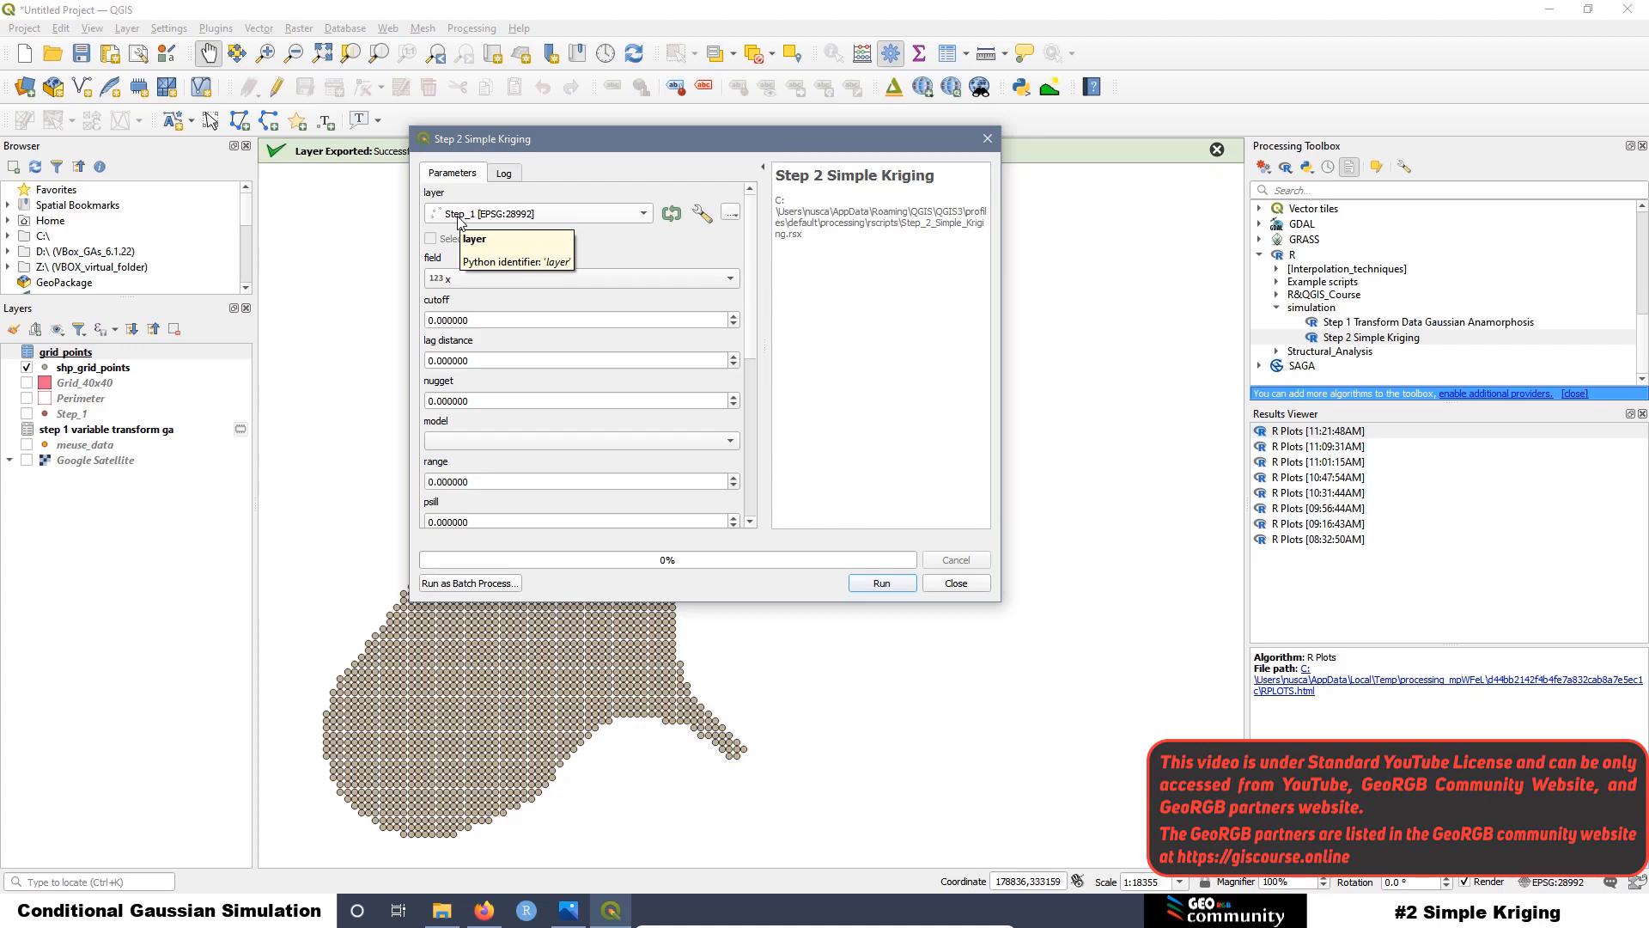
left_click(453, 280)
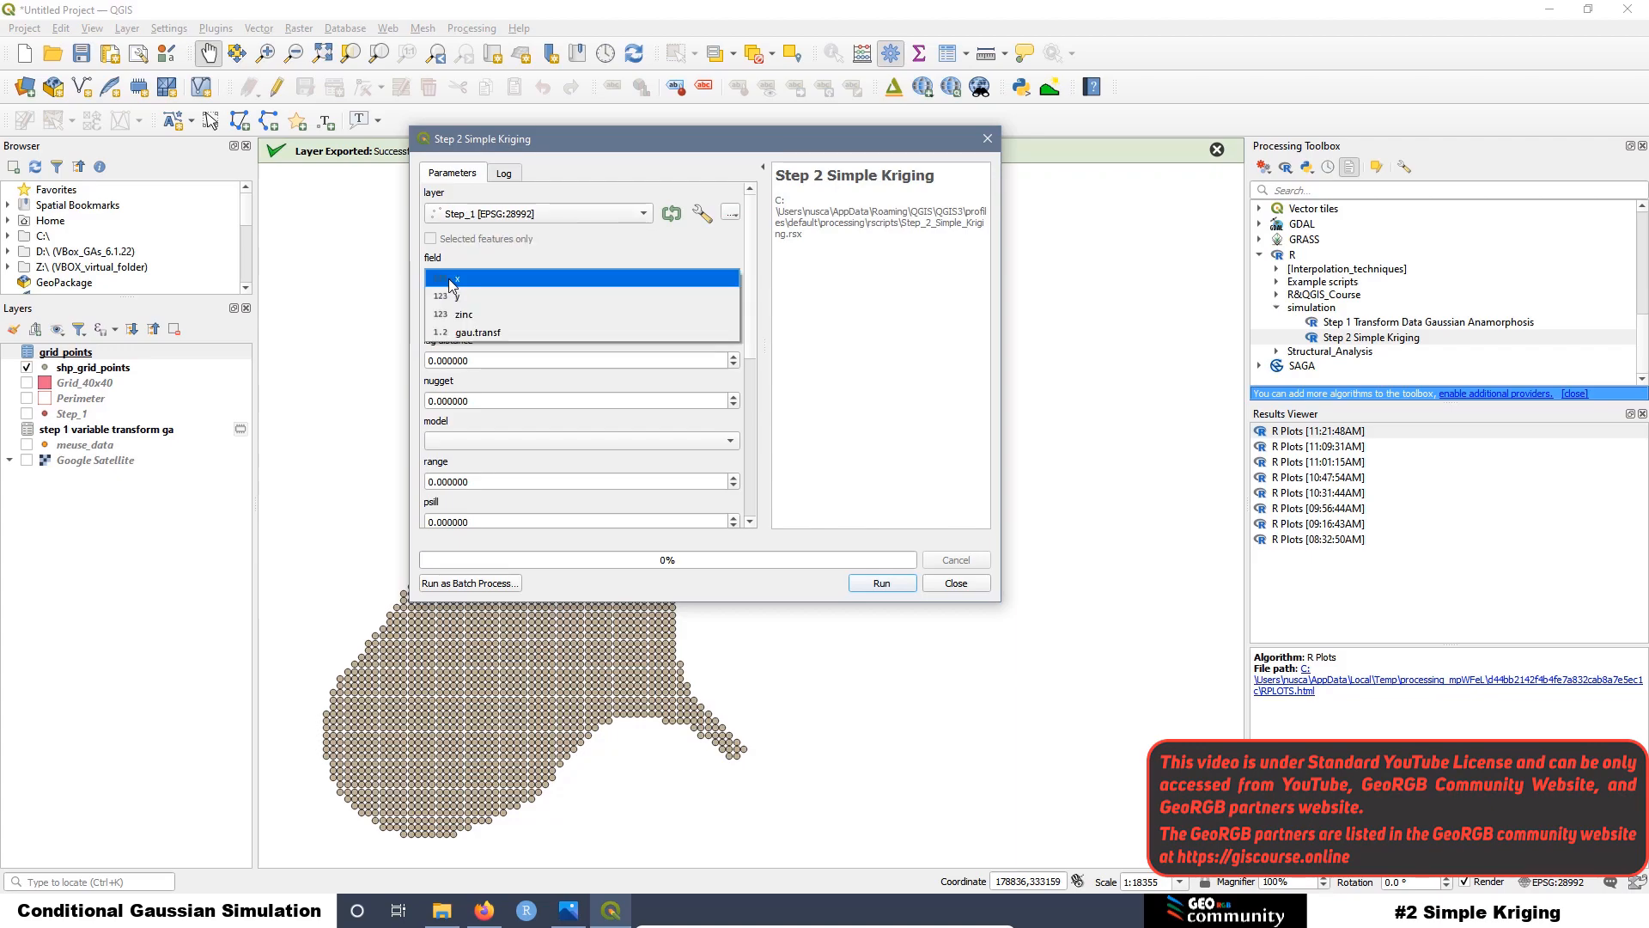
left_click(467, 335)
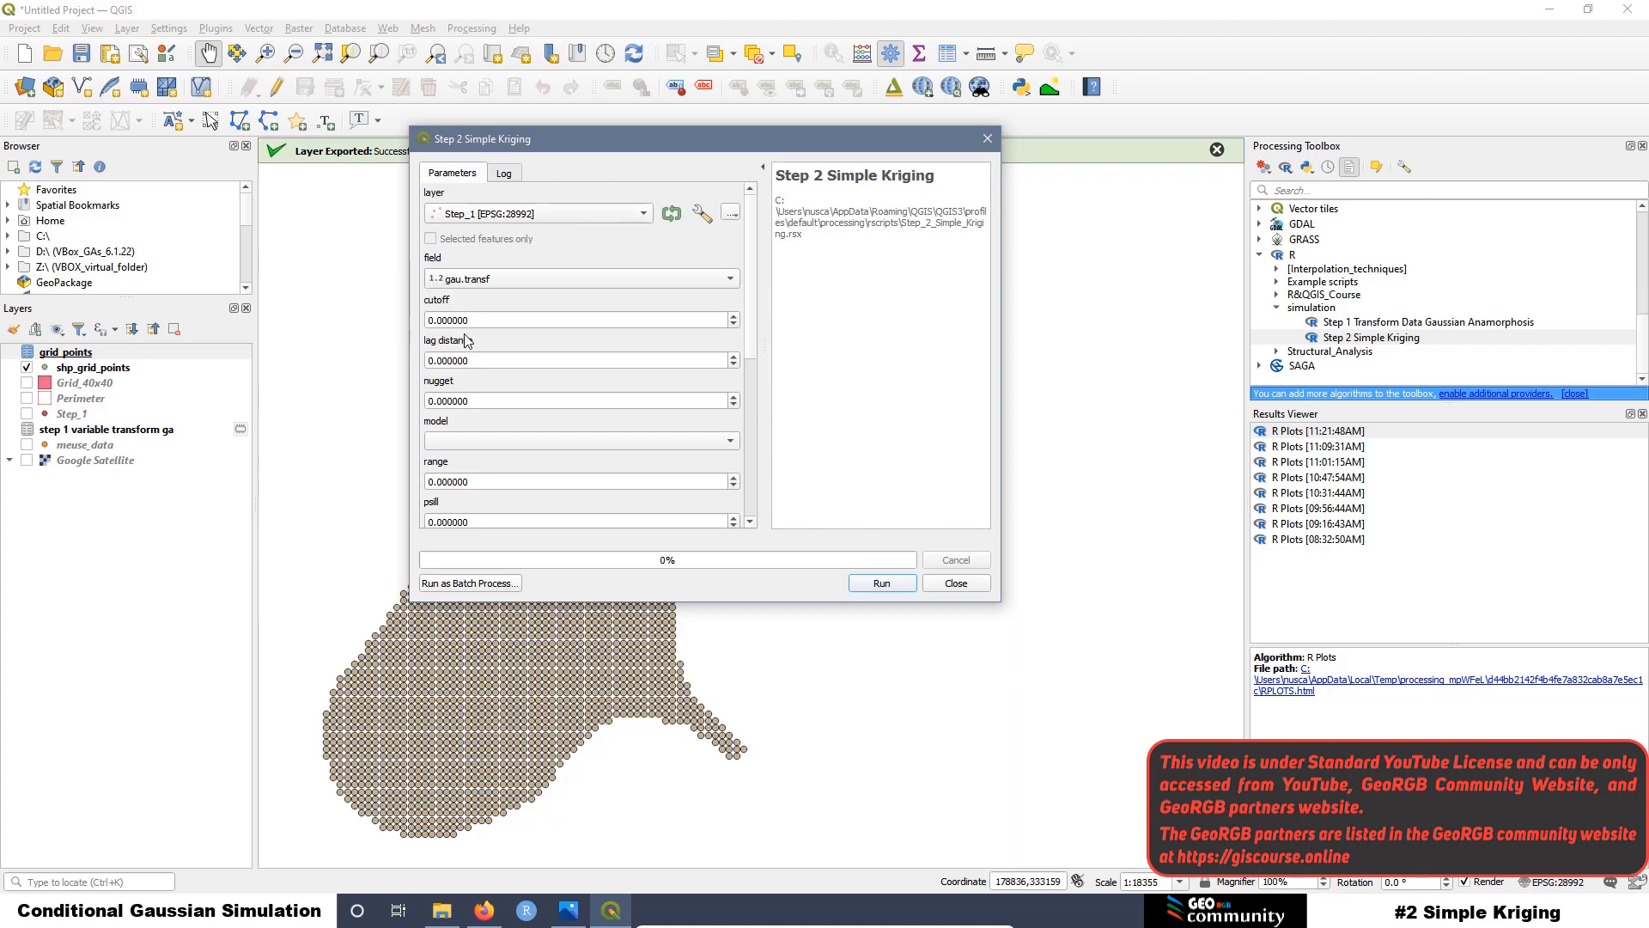
Step: Set the cutoff to 1250 and the lag distance to 100
left_click_drag(501, 327, 347, 308)
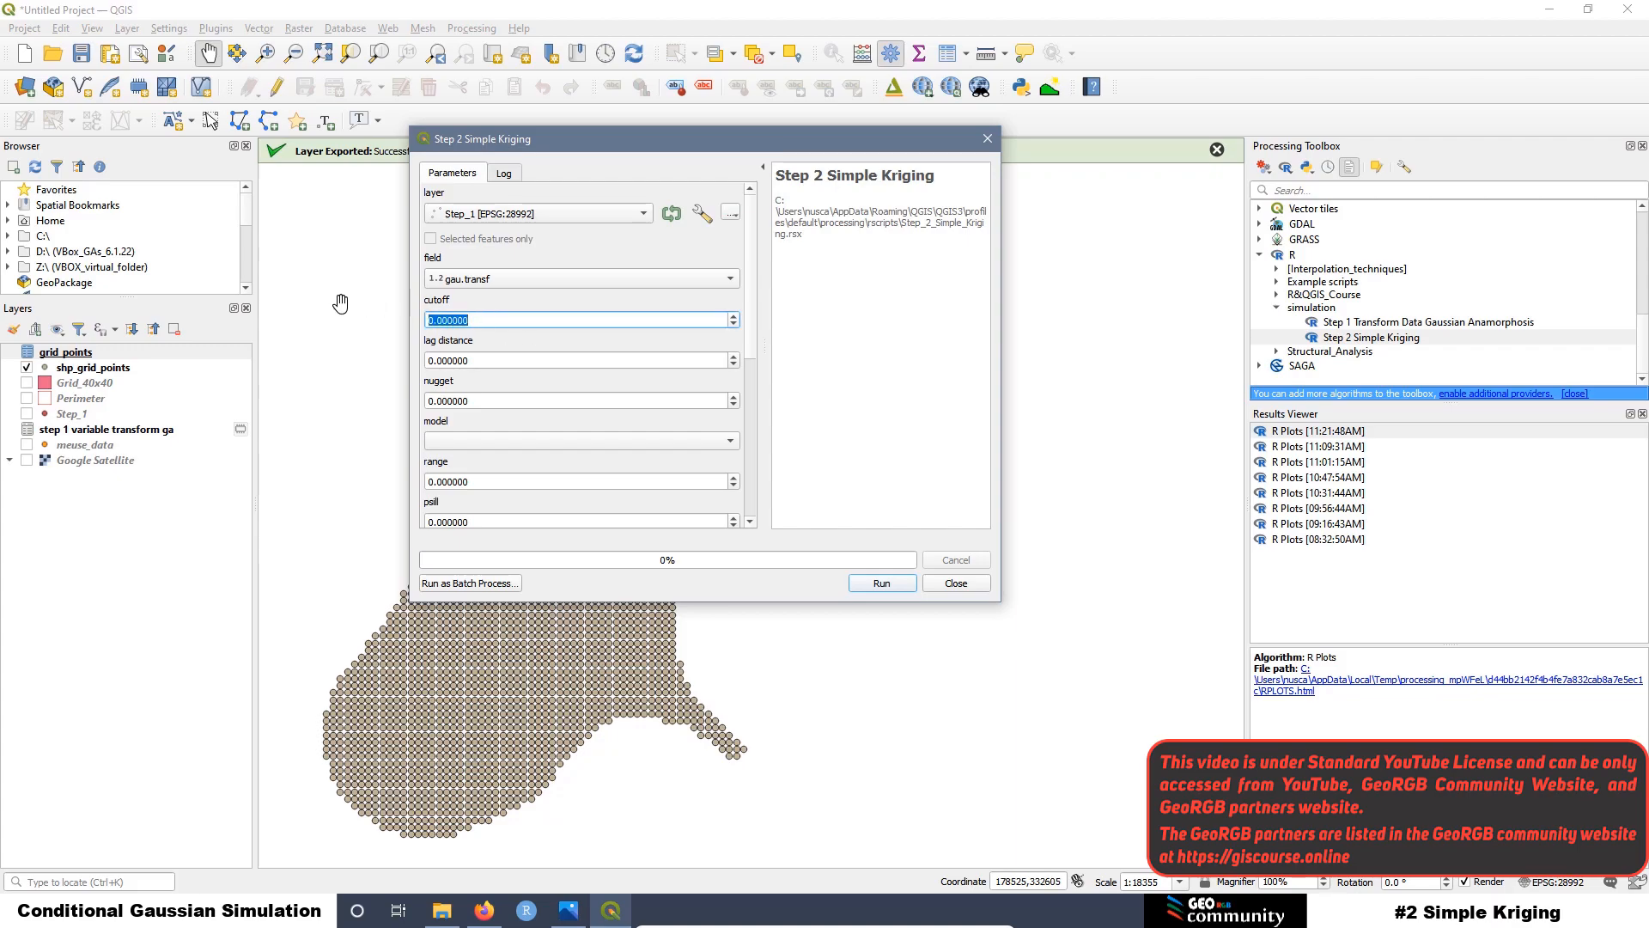
type("1250")
left_click_drag(477, 360, 401, 354)
type("100")
left_click(448, 348)
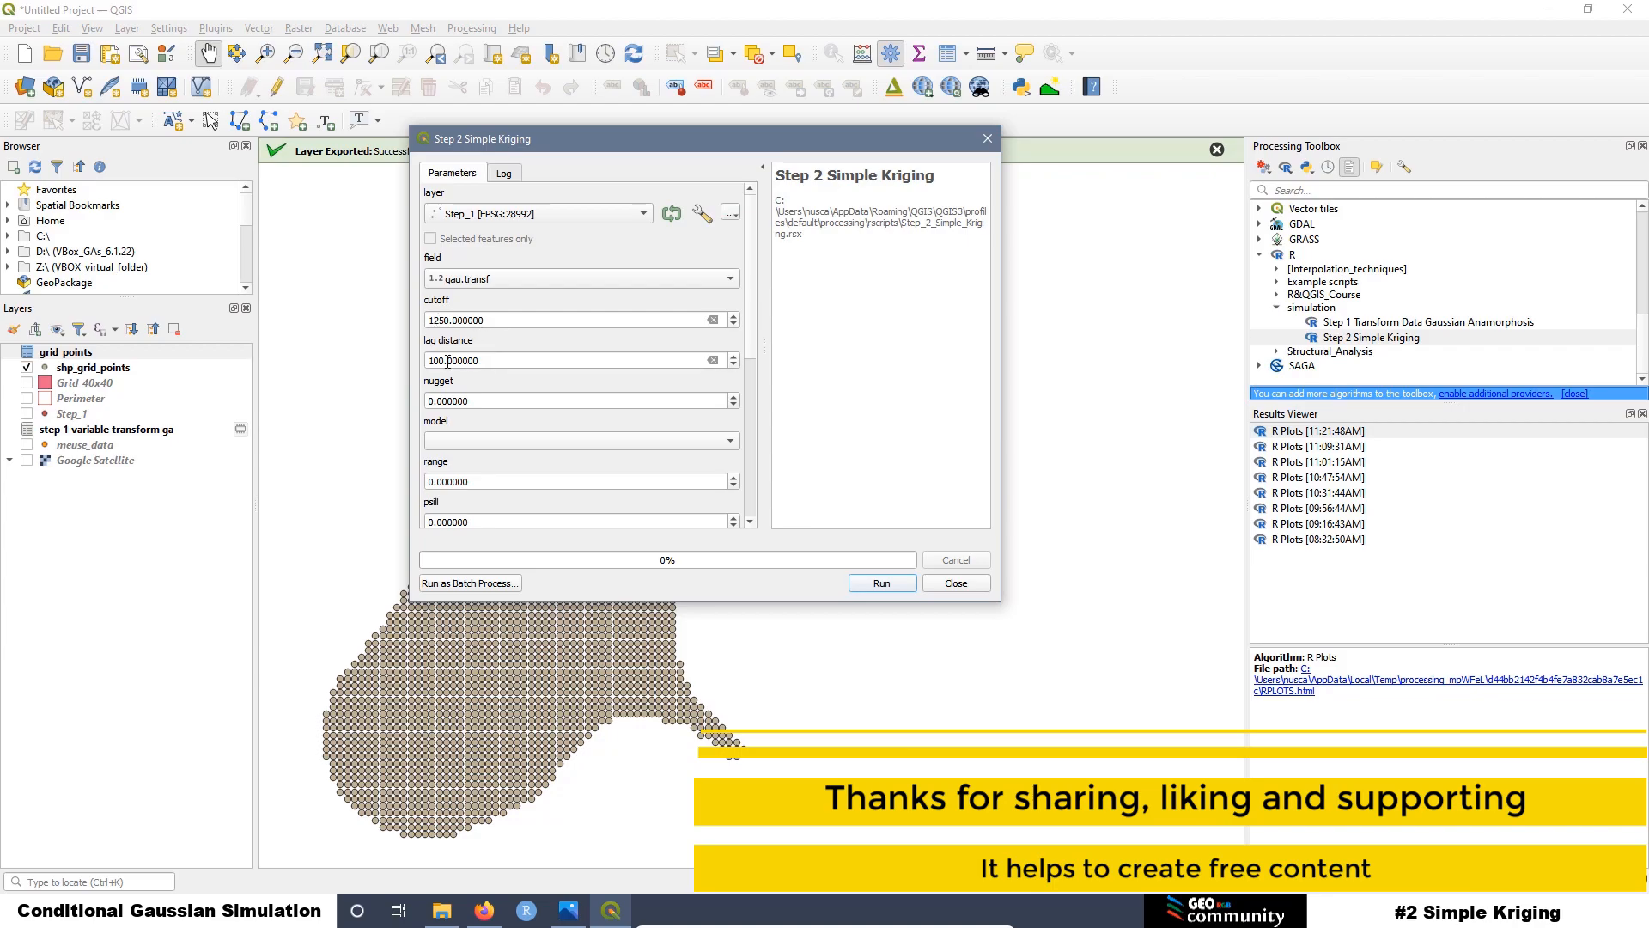
Step: Switch to Firefox and review the zinc experimental semivariograms and the fitted spherical model's nugget, psill and range
left_click(489, 916)
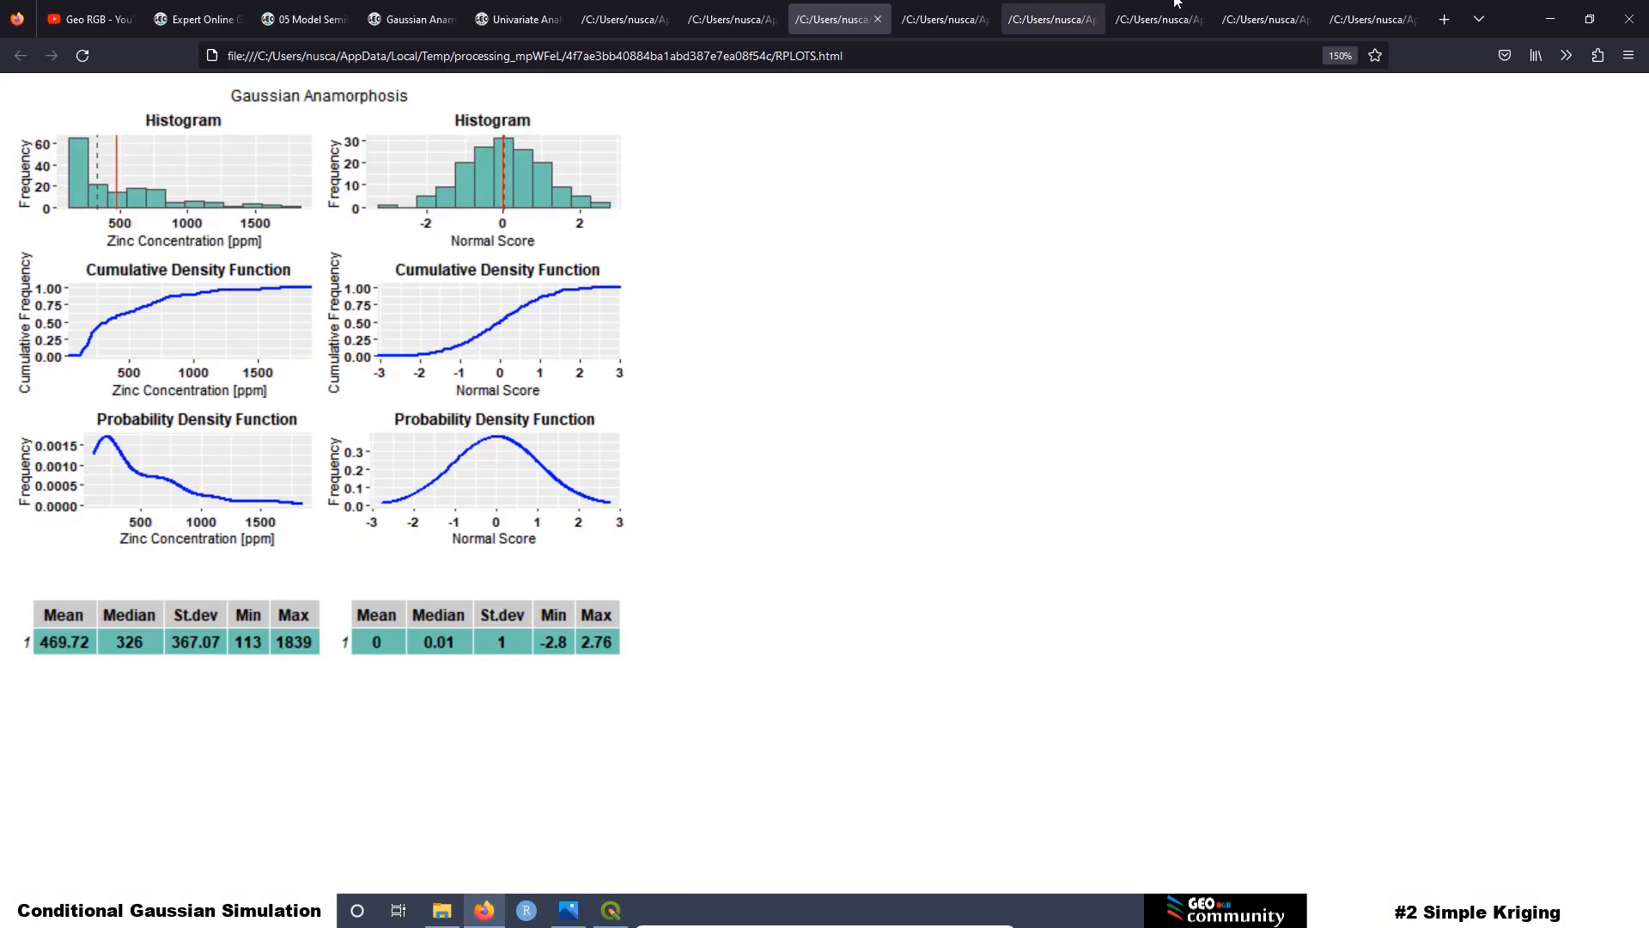
left_click(1177, 20)
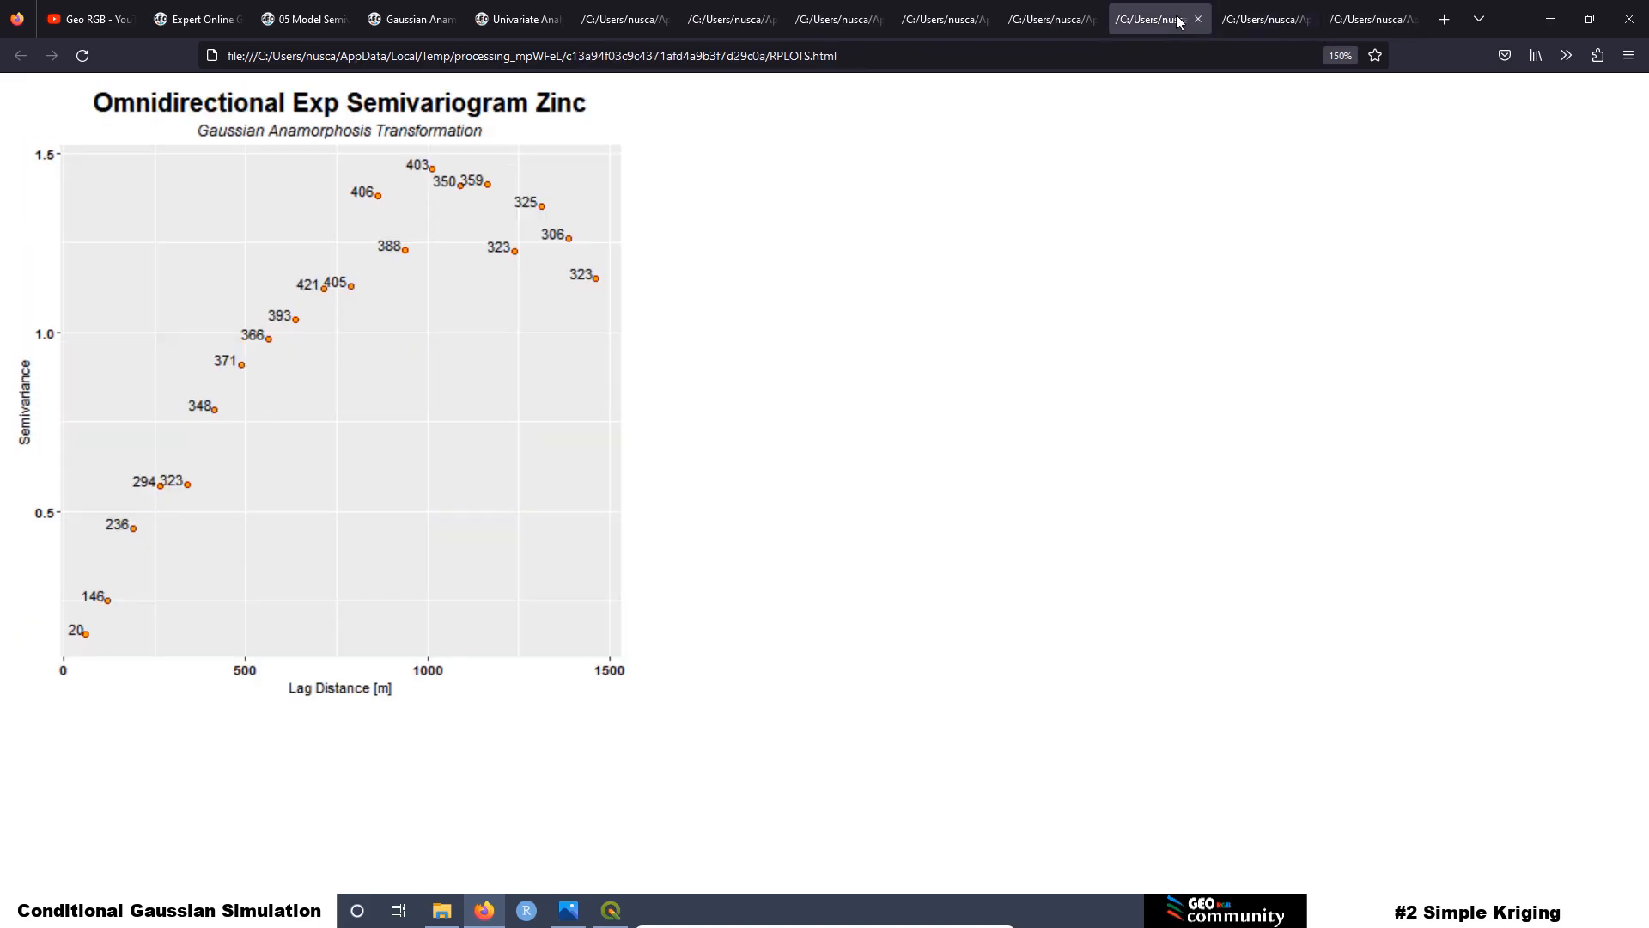
left_click(1274, 21)
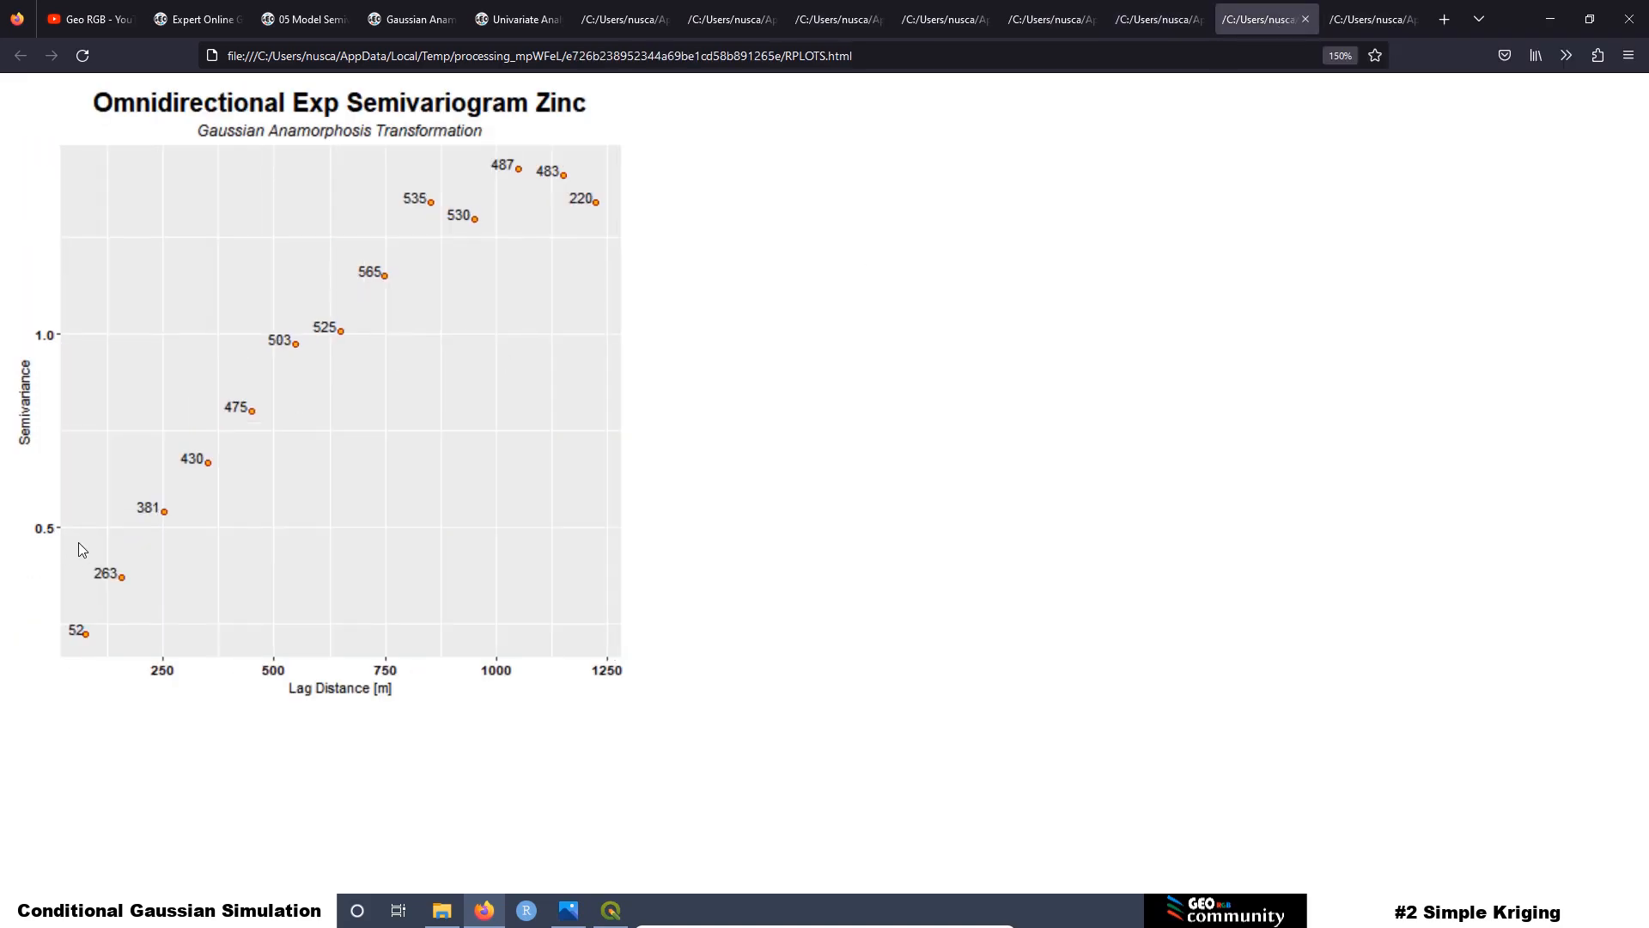
left_click(1374, 21)
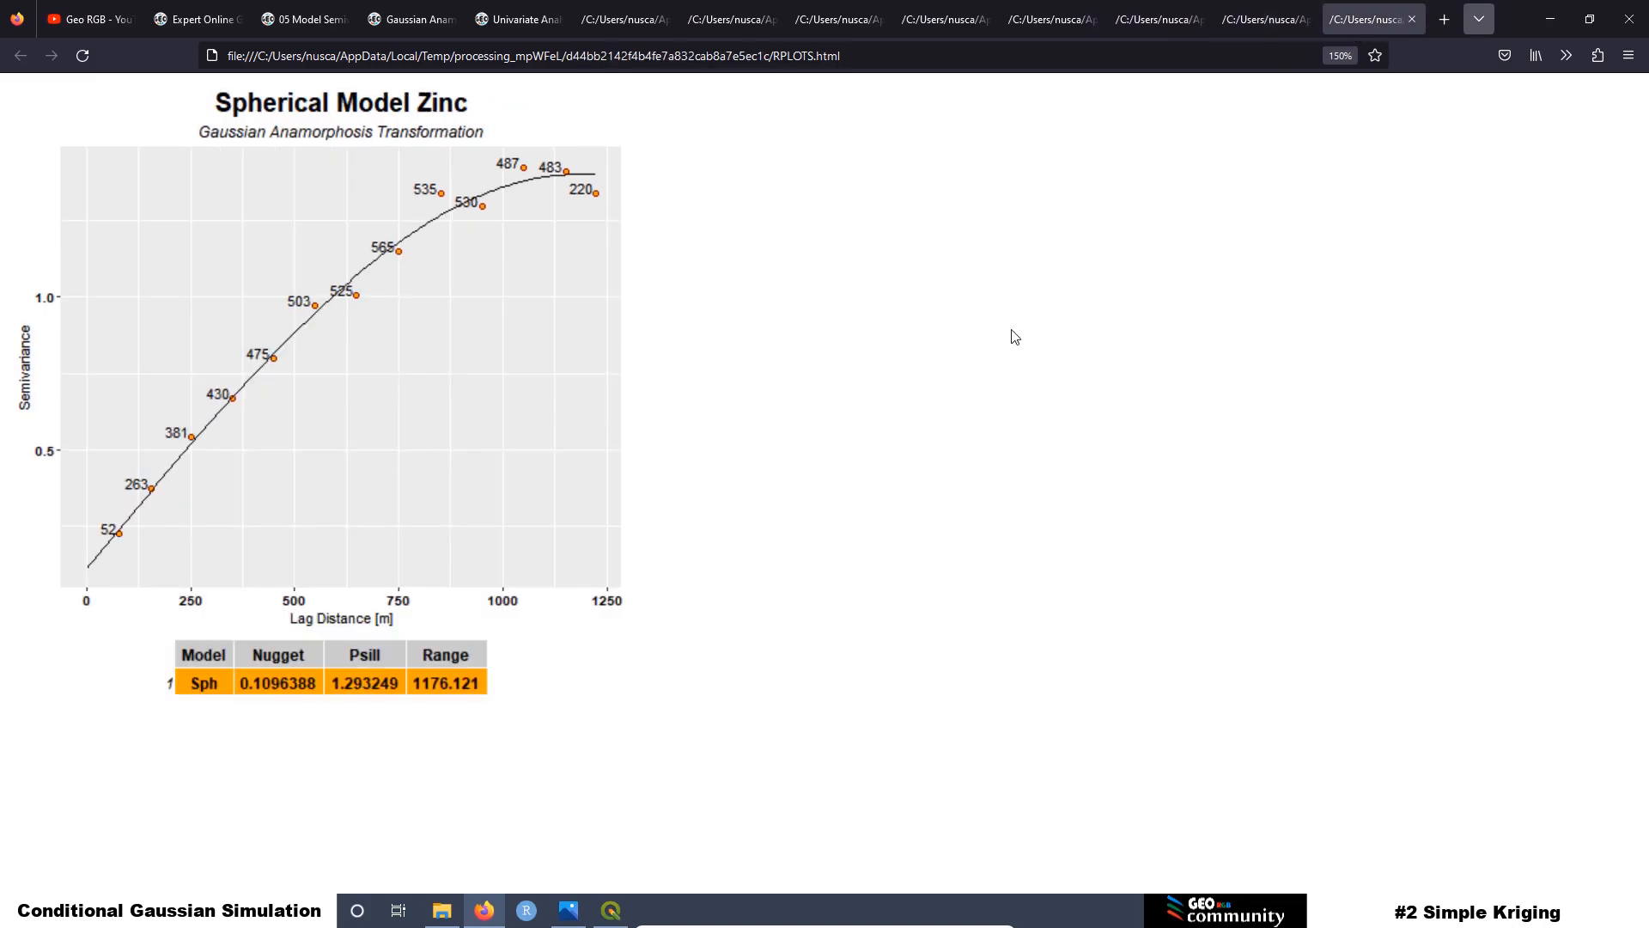
Step: Return to QGIS and set the nugget to 0.1, the model to Sph, the range to 1200 and the psill to 1.5
left_click(611, 910)
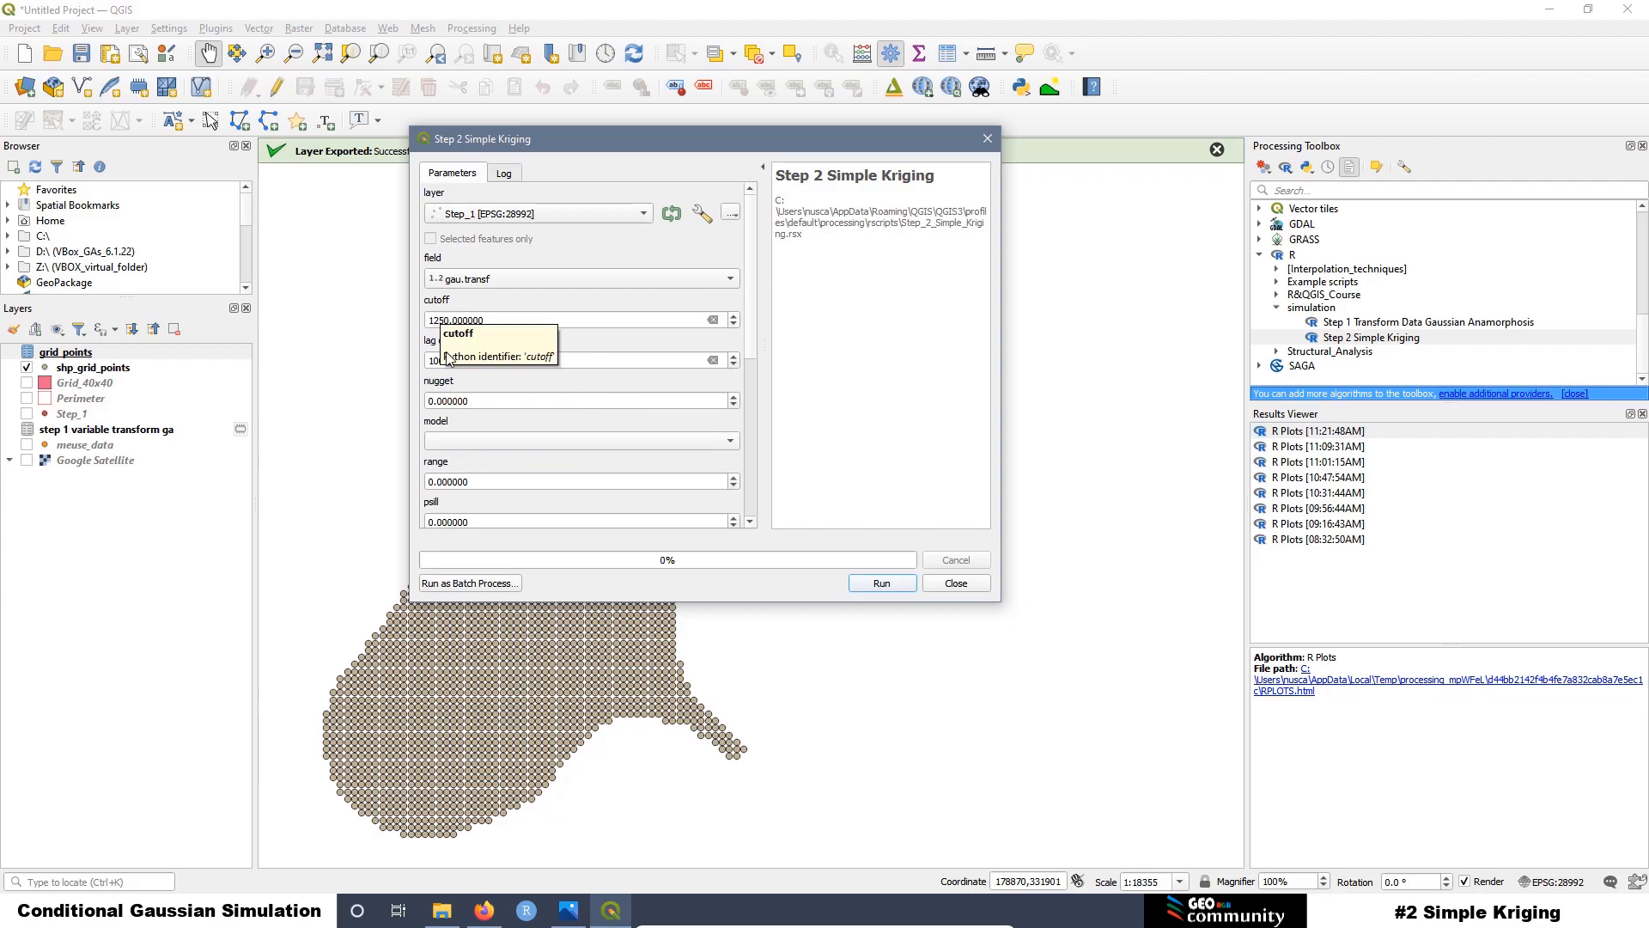
left_click(460, 400)
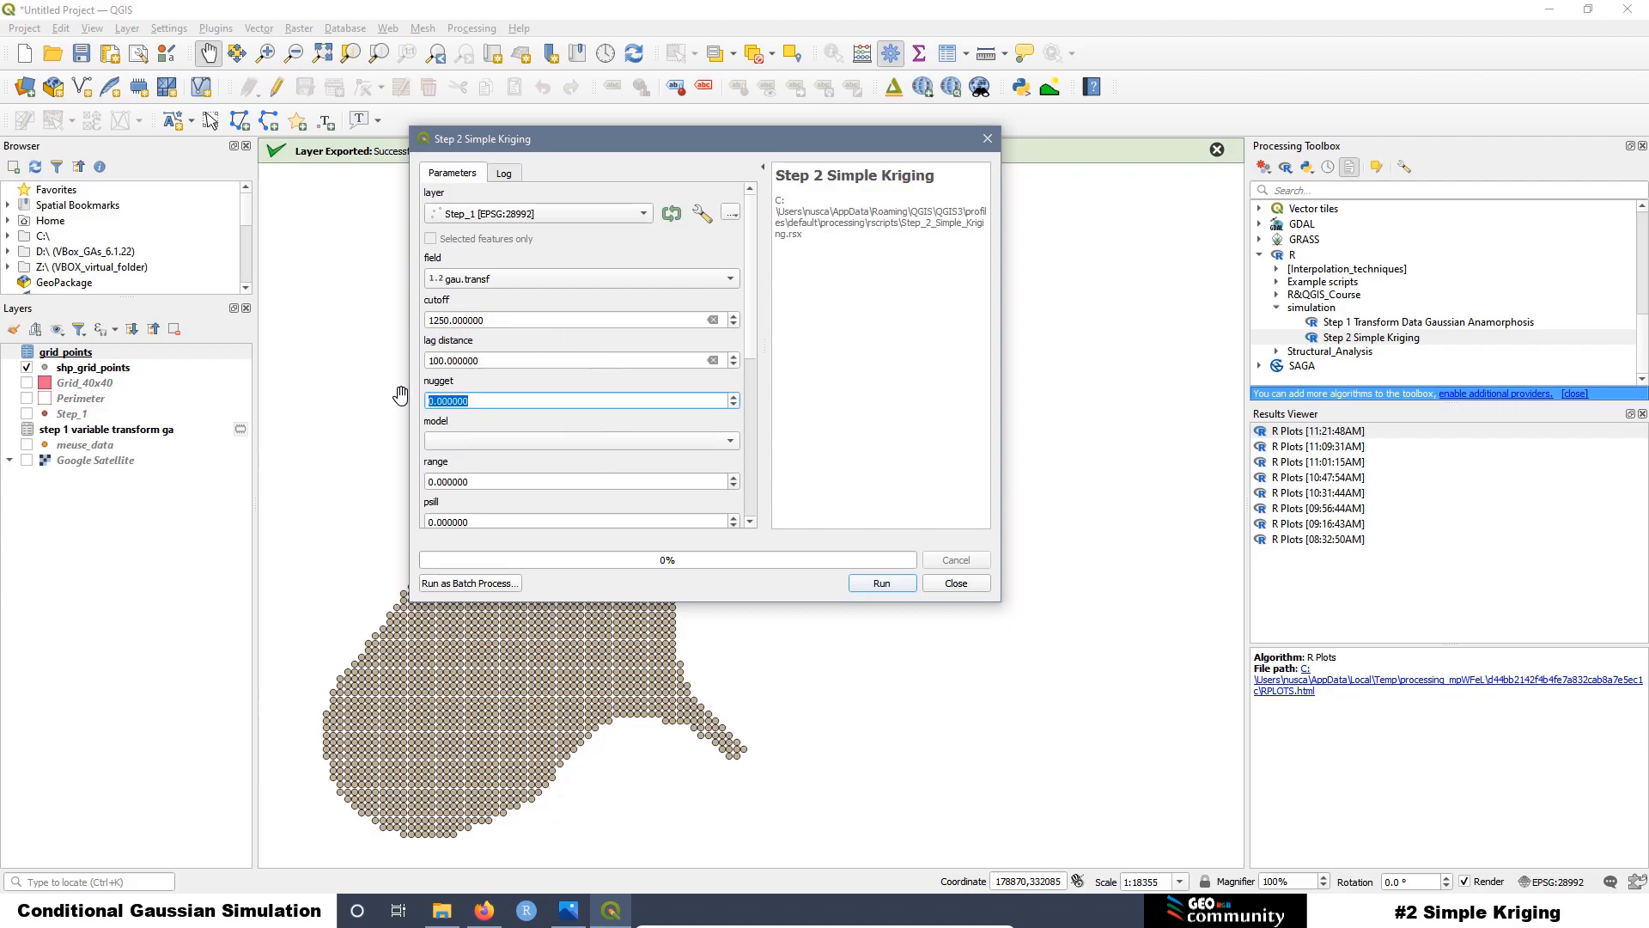
type("0.1")
left_click(467, 442)
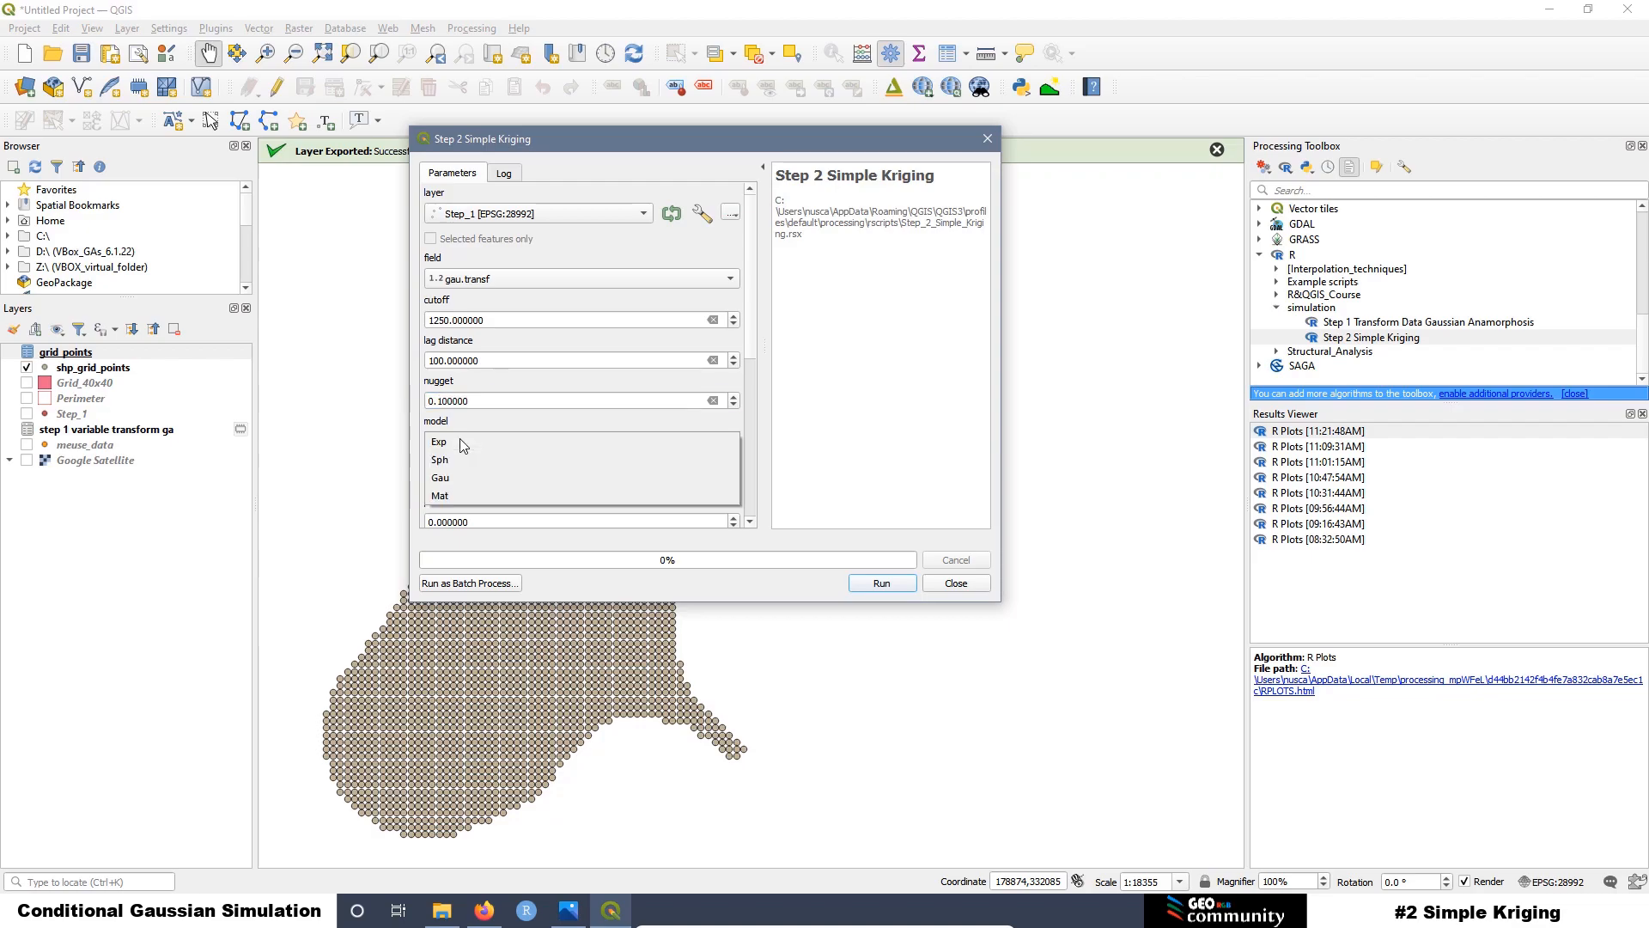
left_click(457, 466)
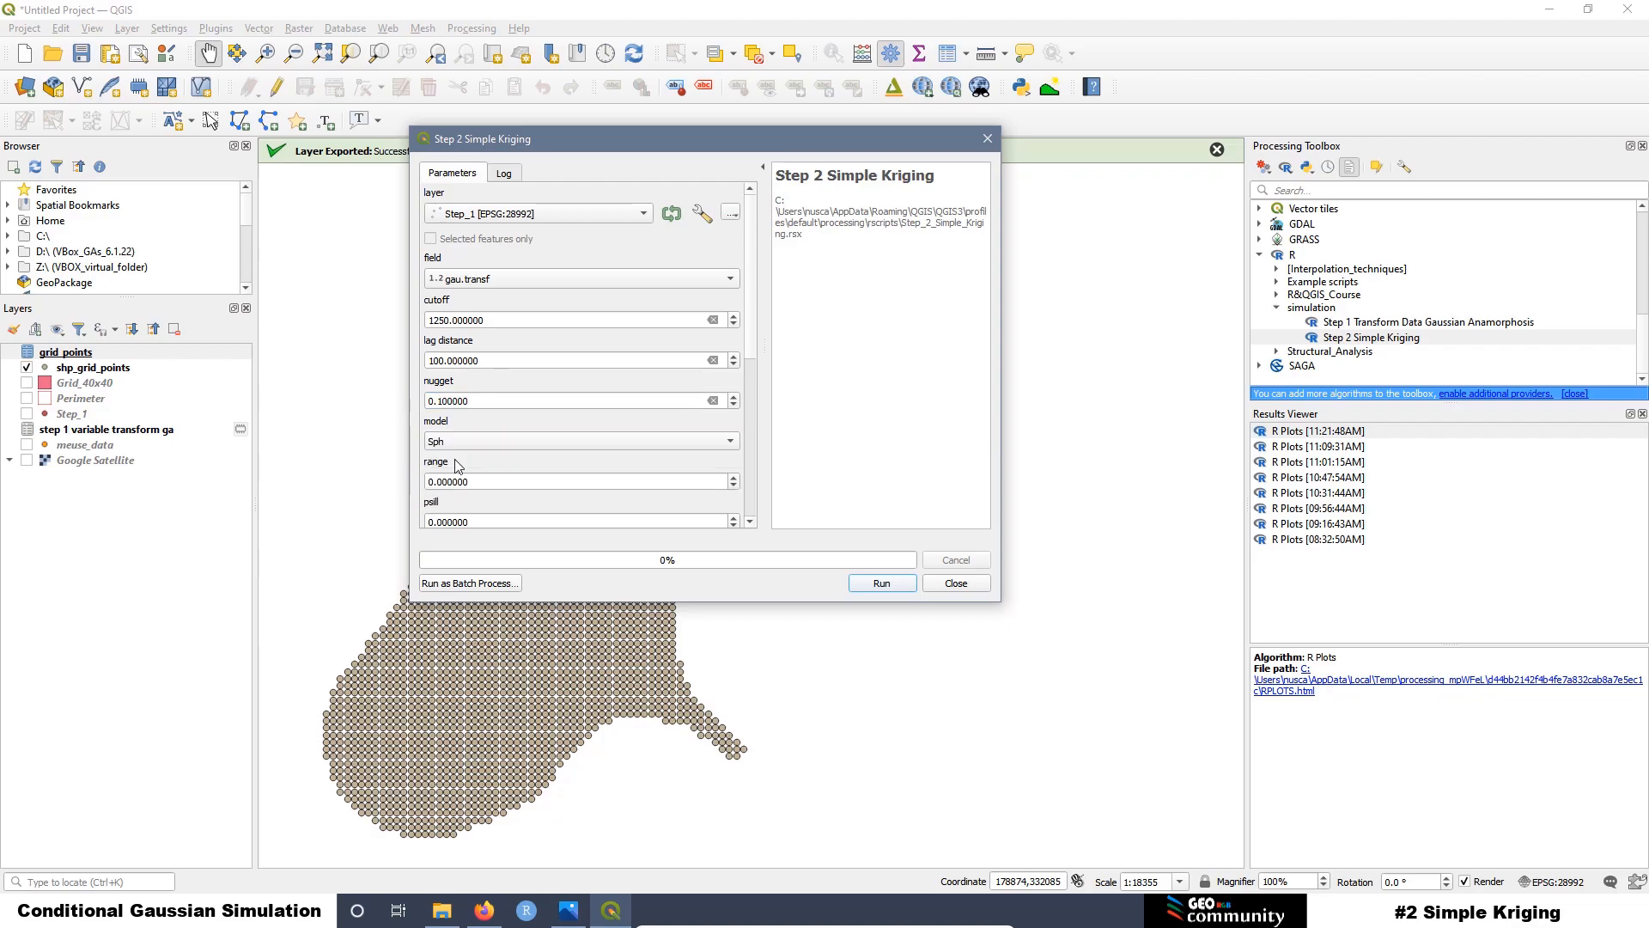
double_click(474, 482)
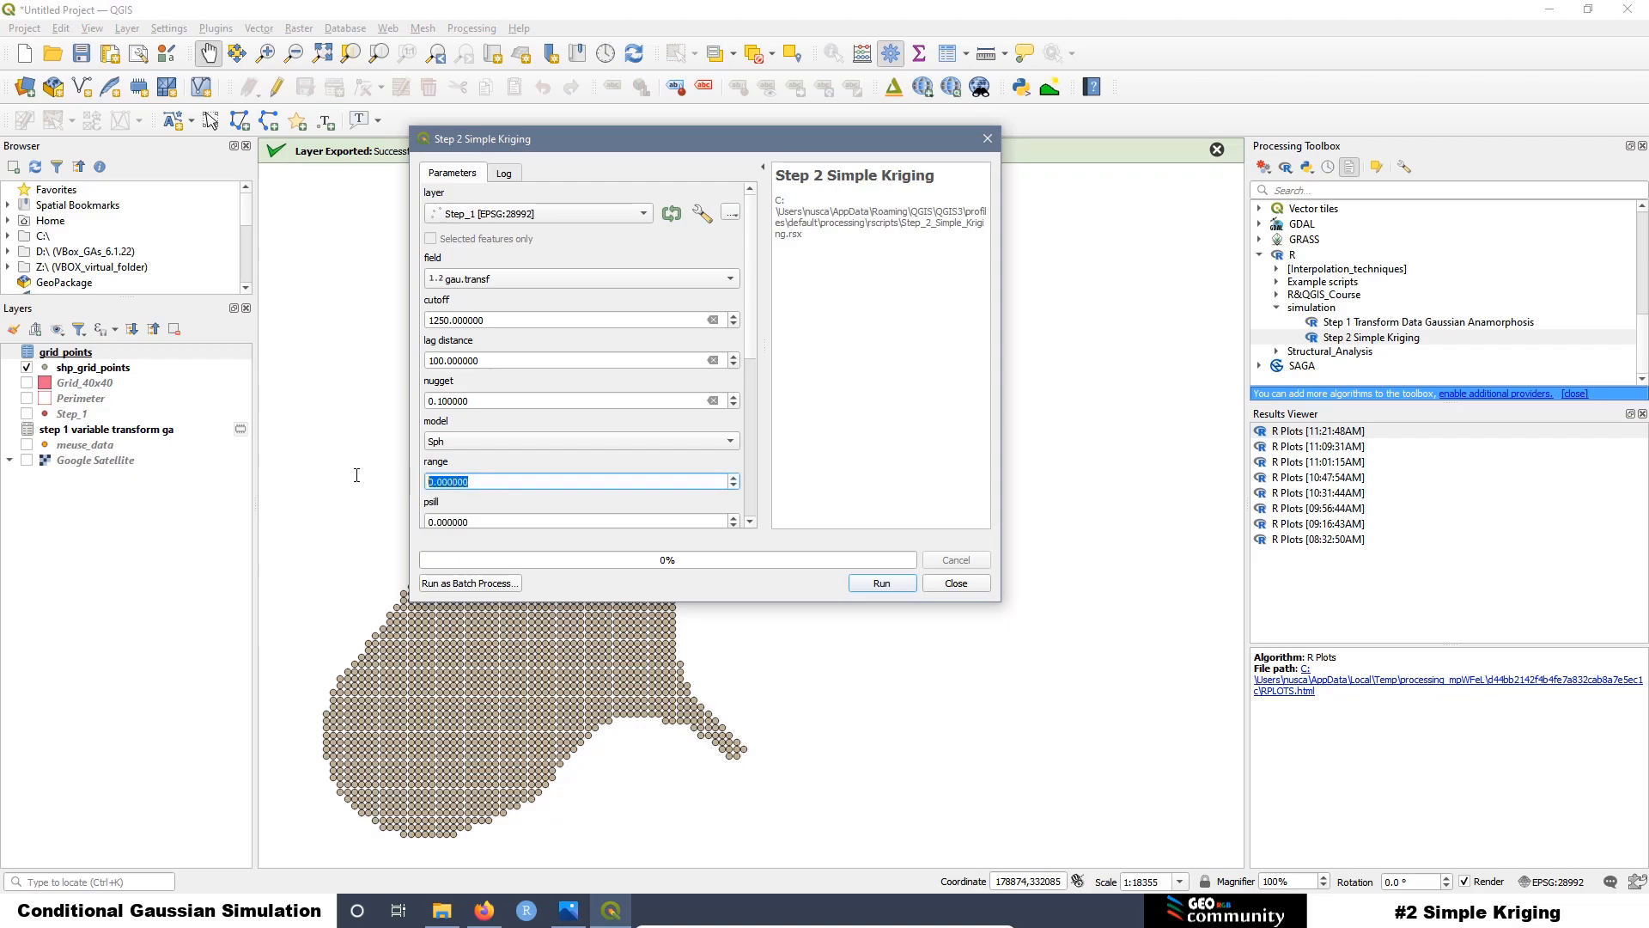
type("12")
left_click_drag(479, 523, 417, 525)
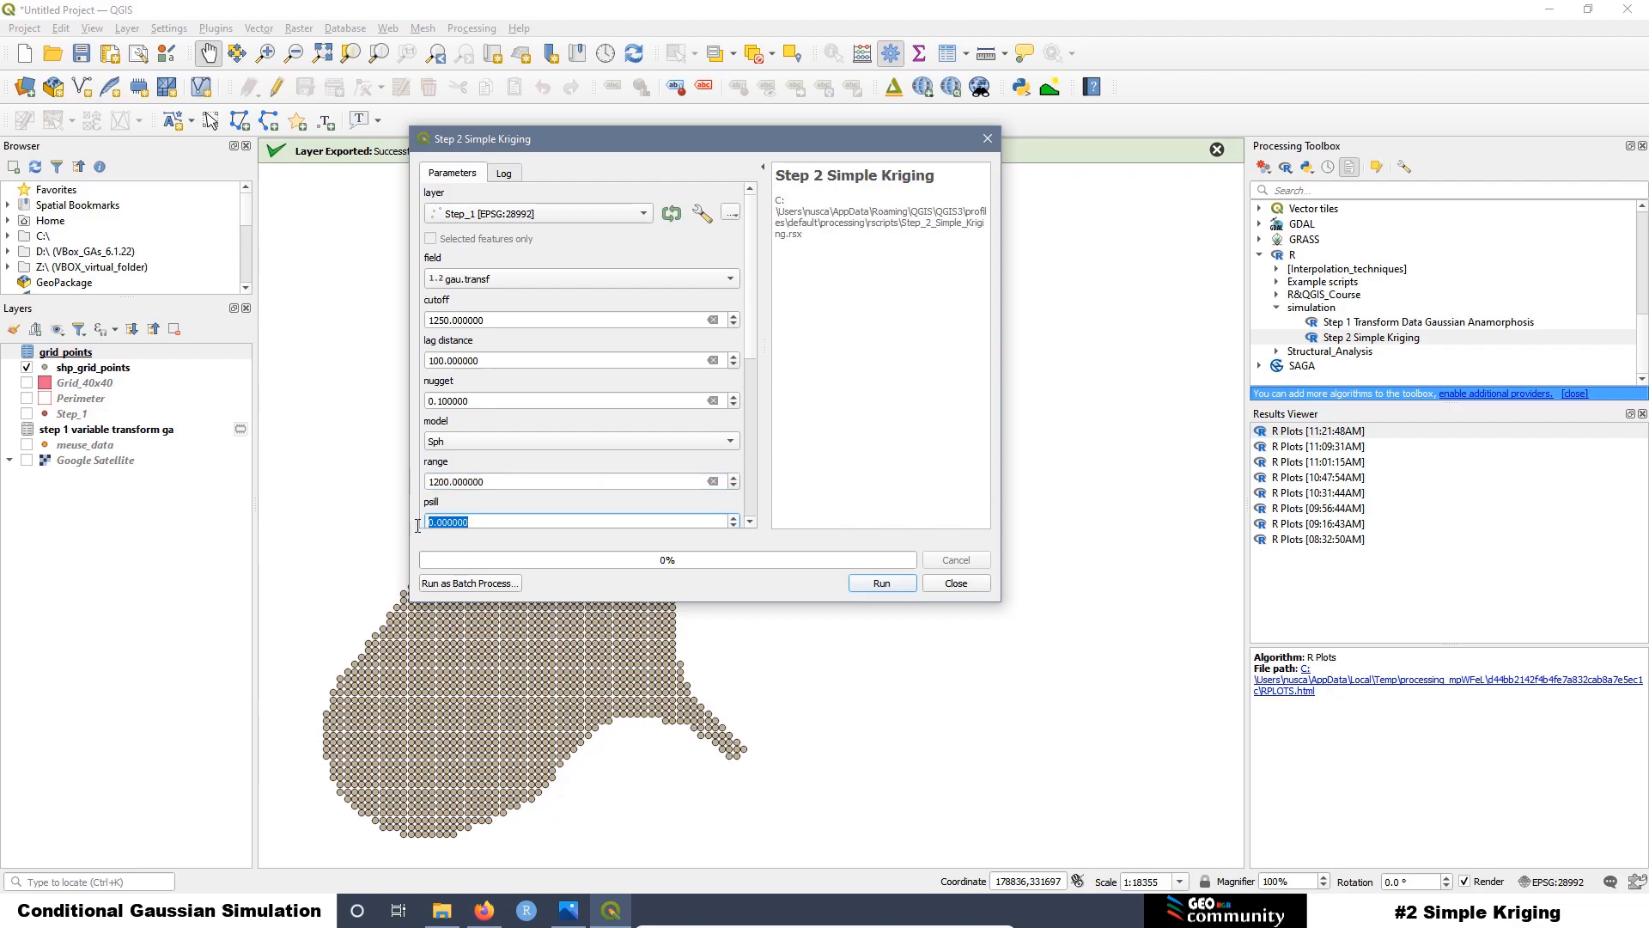
type("1")
Step: Set the grid location to grid_points.csv from the Data sets folder of Simple Kriging
left_click_drag(751, 330, 752, 404)
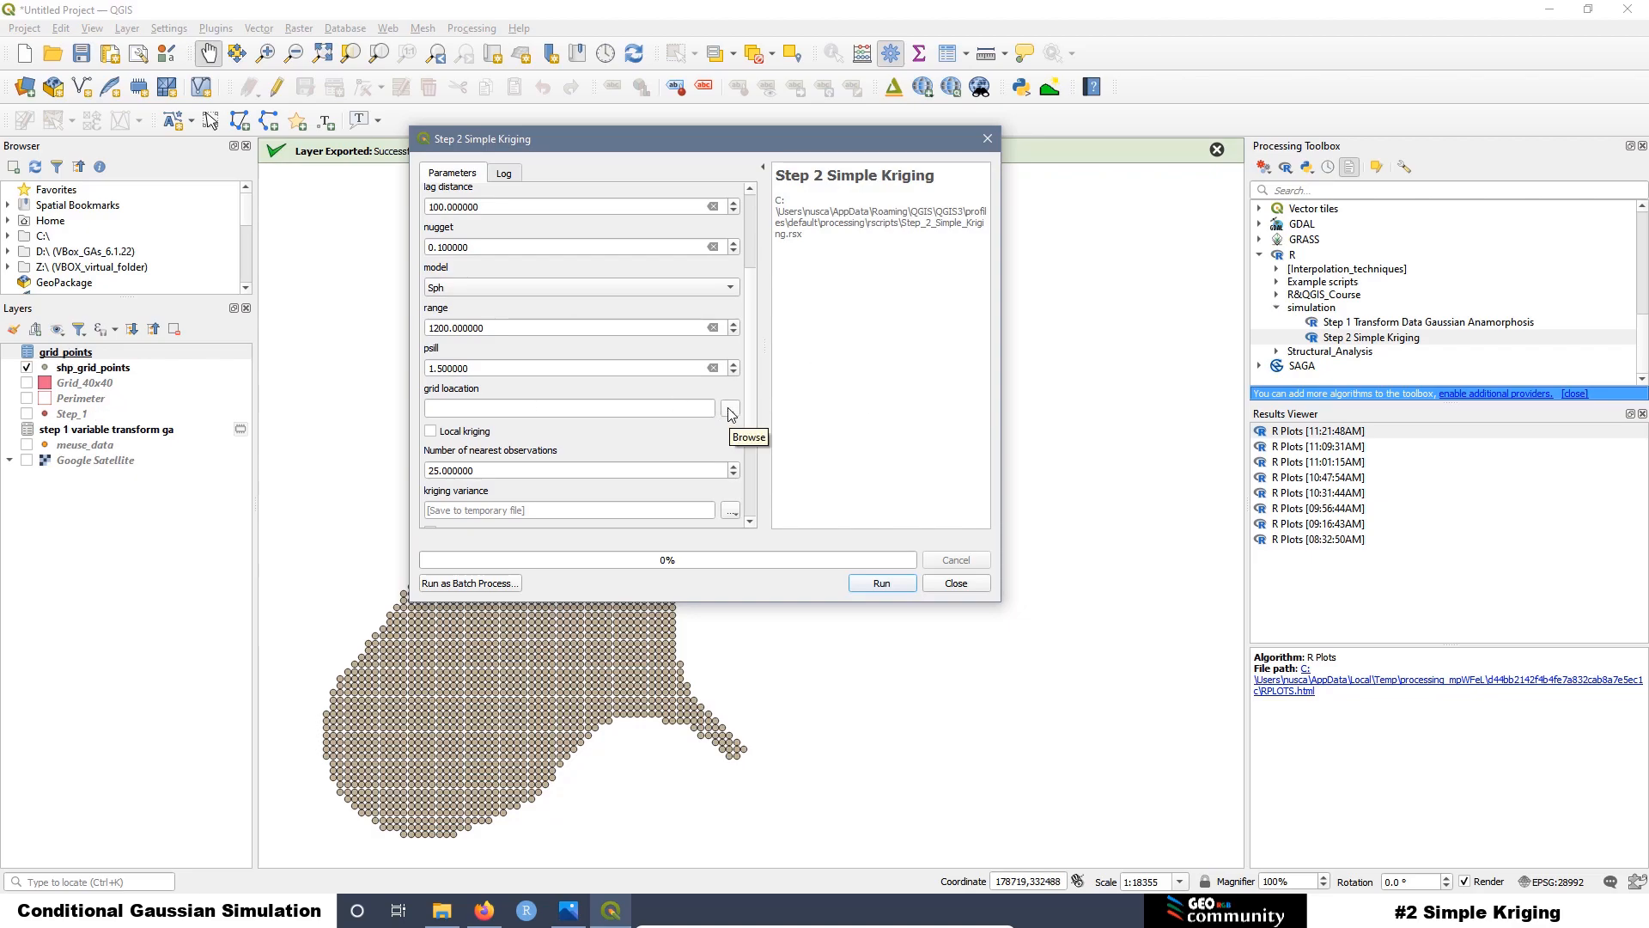
left_click(731, 412)
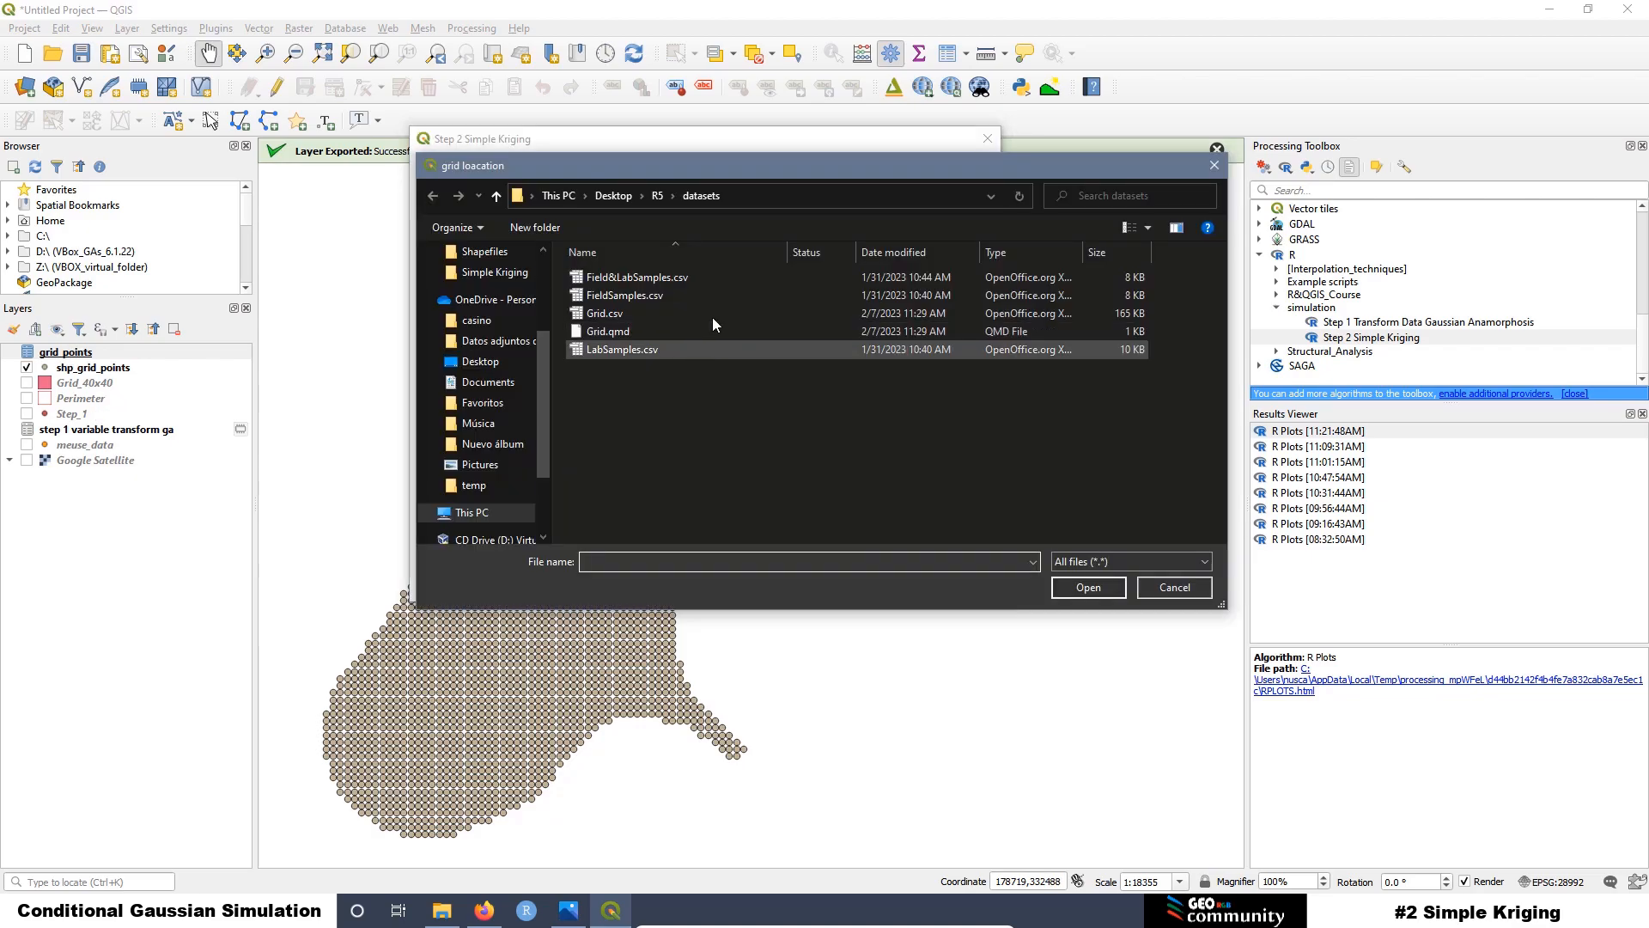
left_click(492, 275)
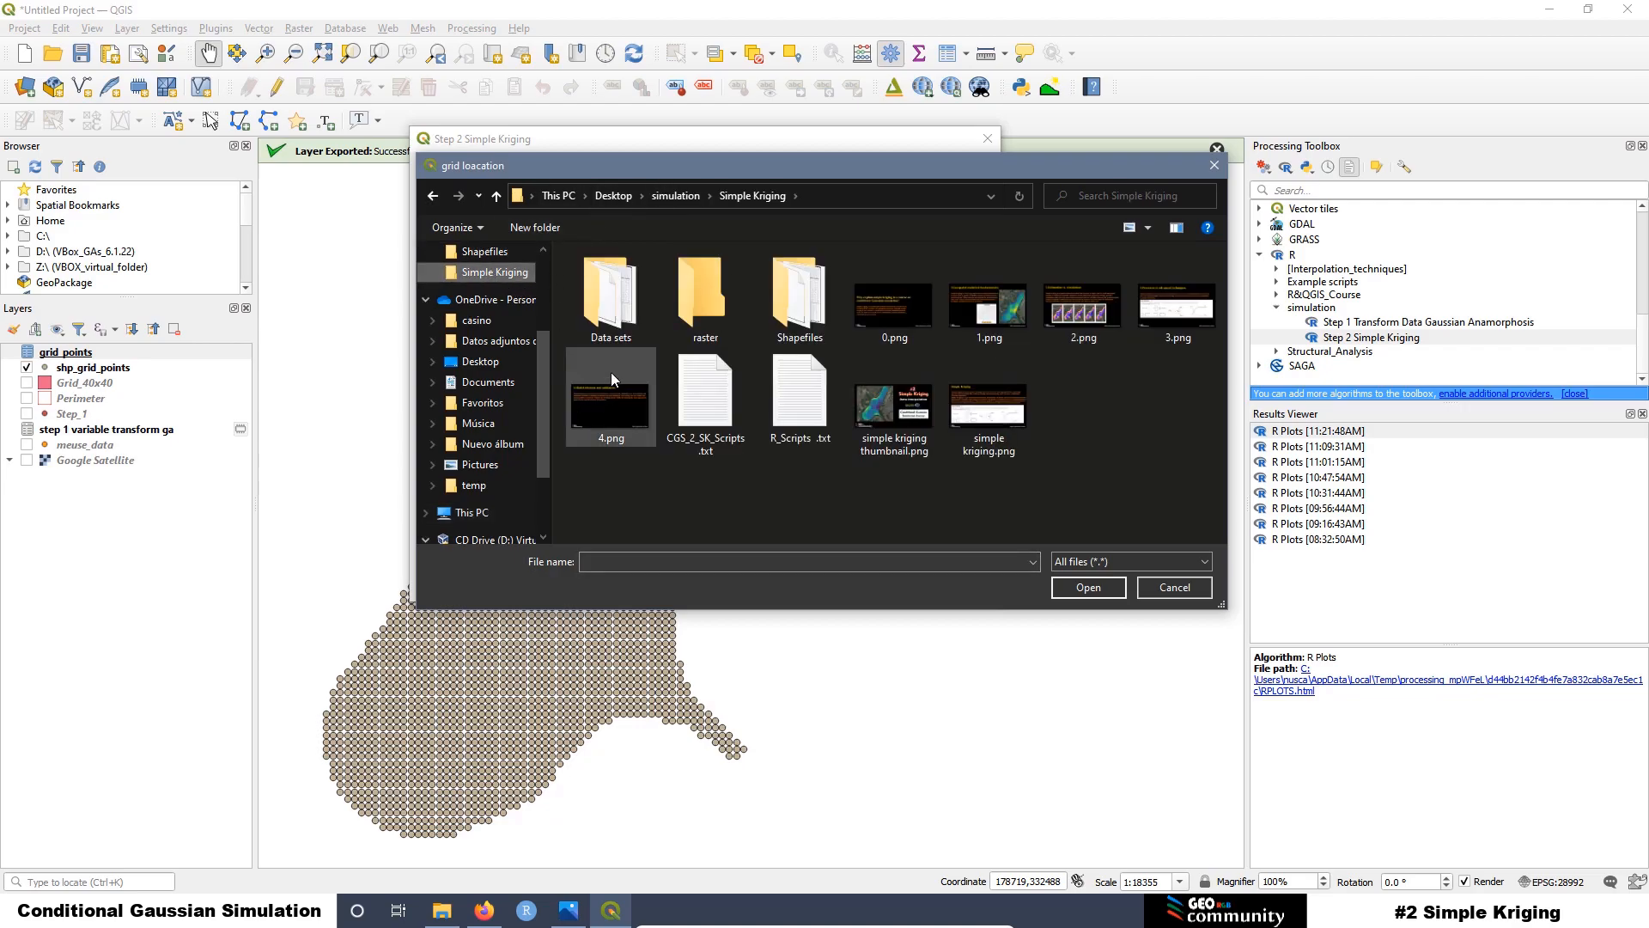
double_click(609, 297)
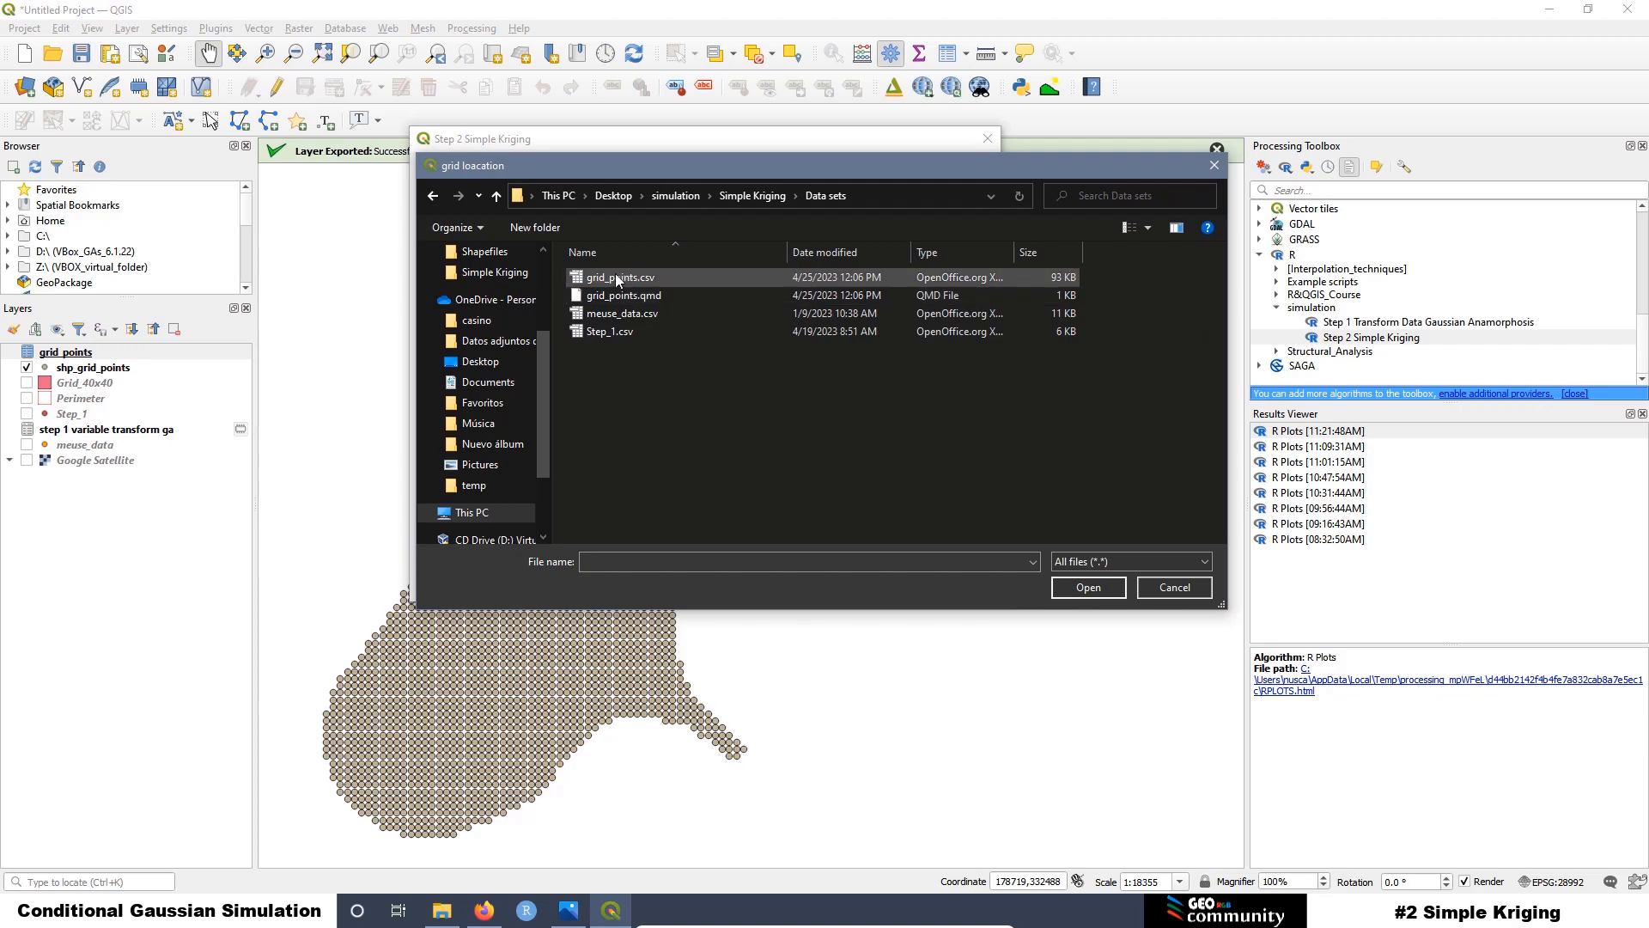
left_click(605, 277)
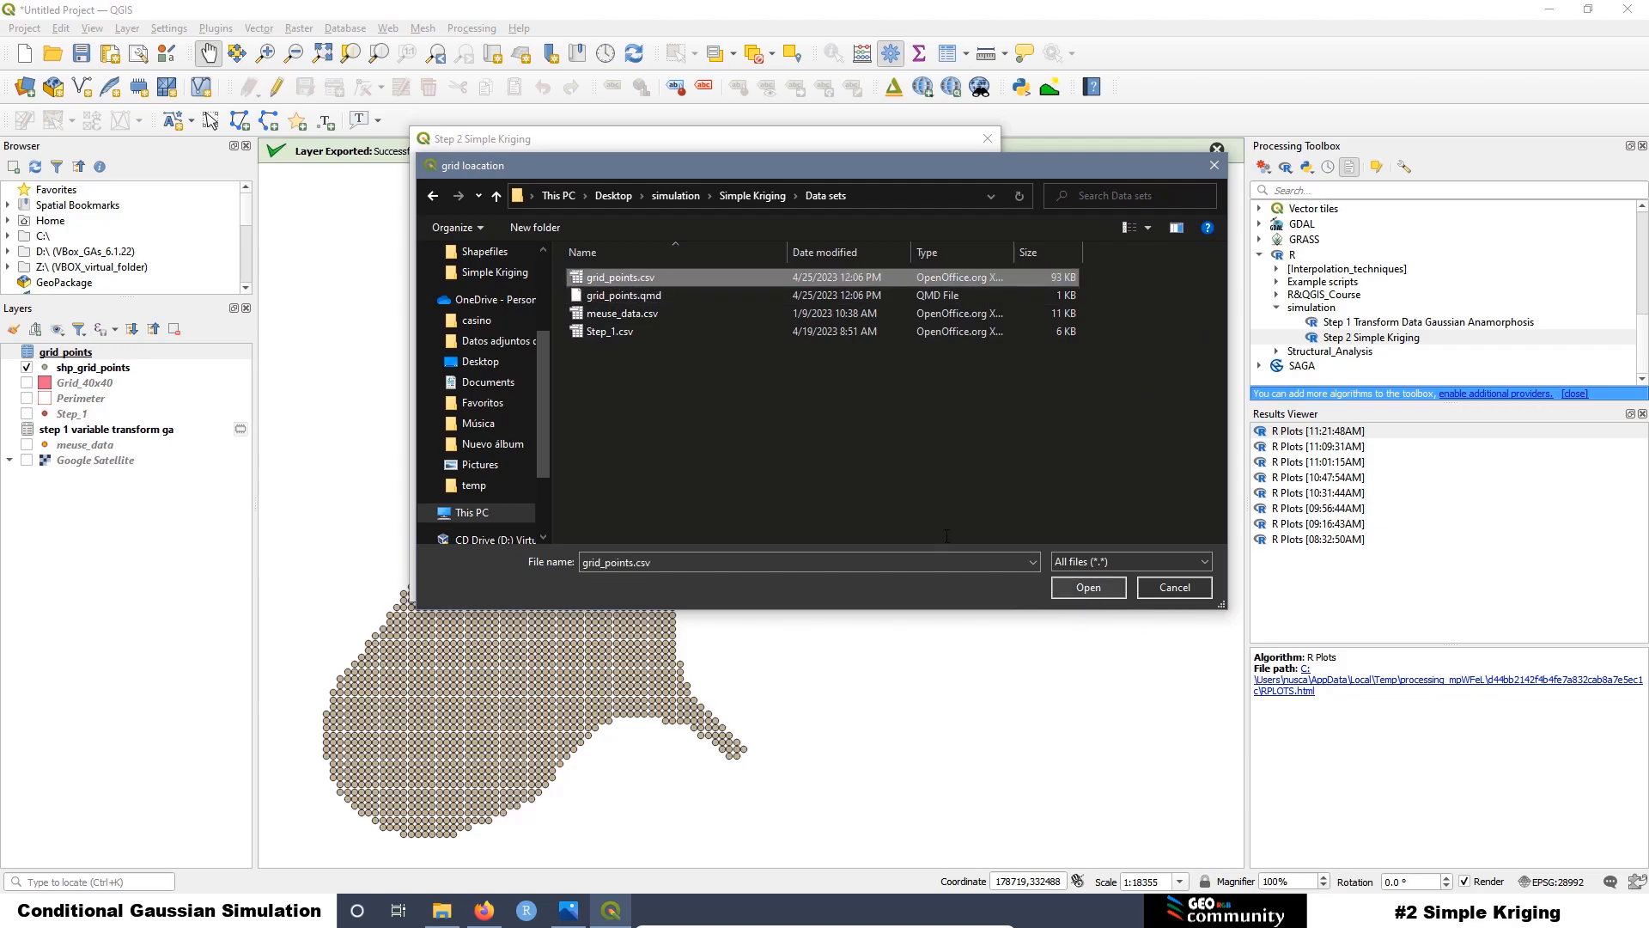
left_click(1089, 588)
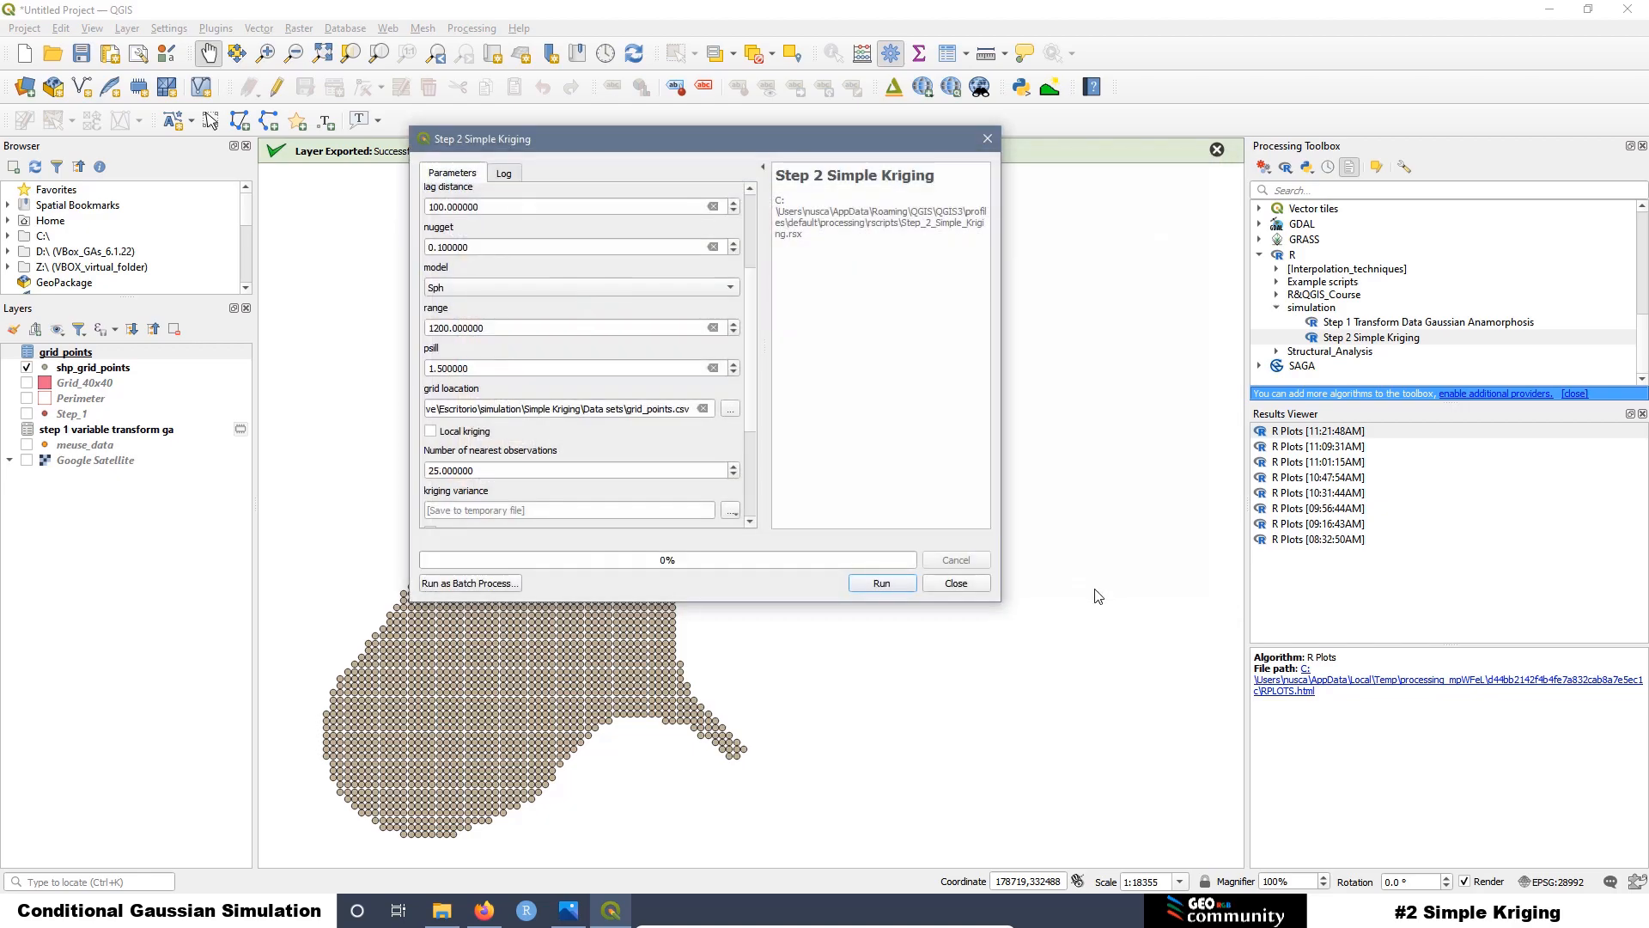
Step: Set the kriging variance output to map_var_Gau.tif in the raster folder of Simple Kriging
scroll(753, 415, "down", 3)
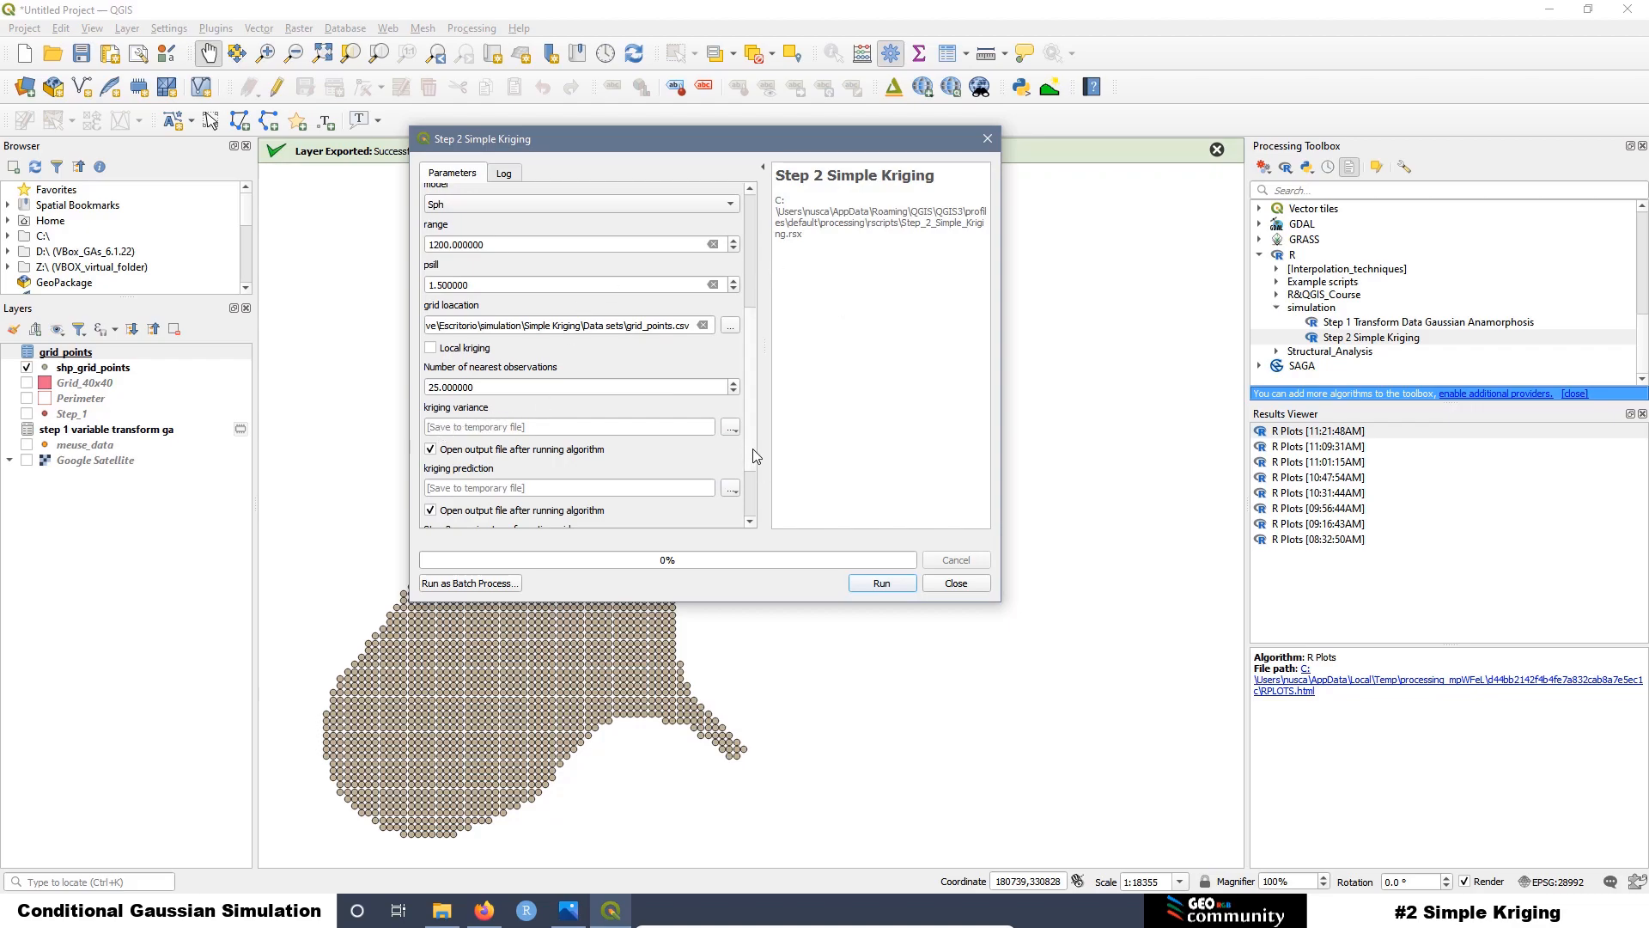
scroll(751, 478, "down", 3)
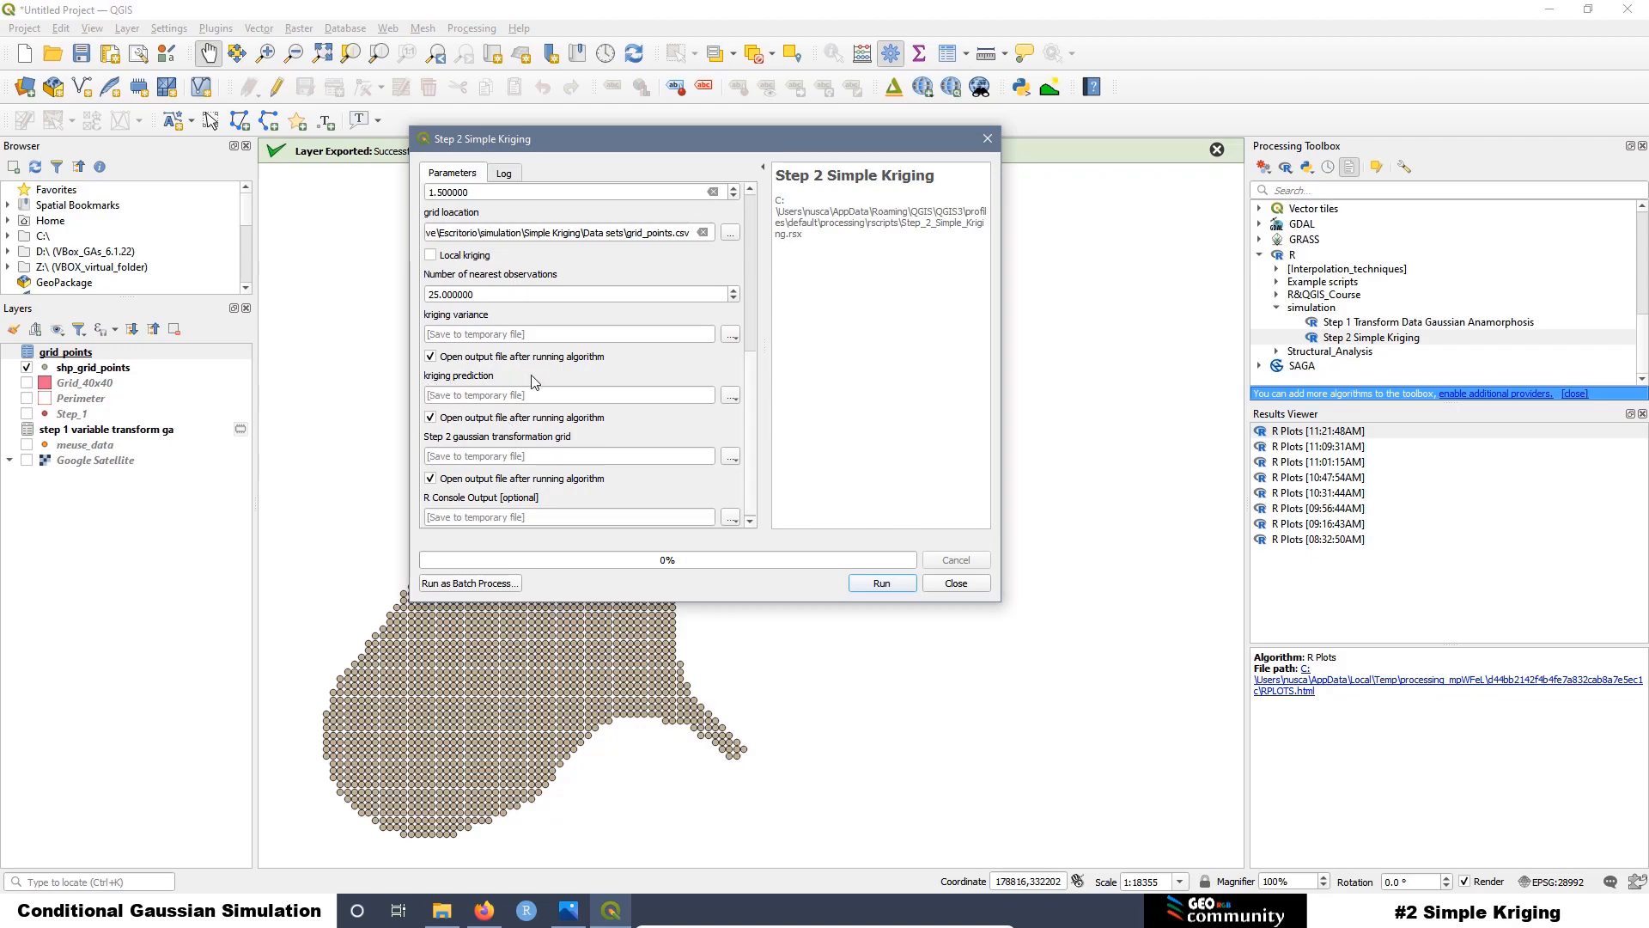
left_click(730, 336)
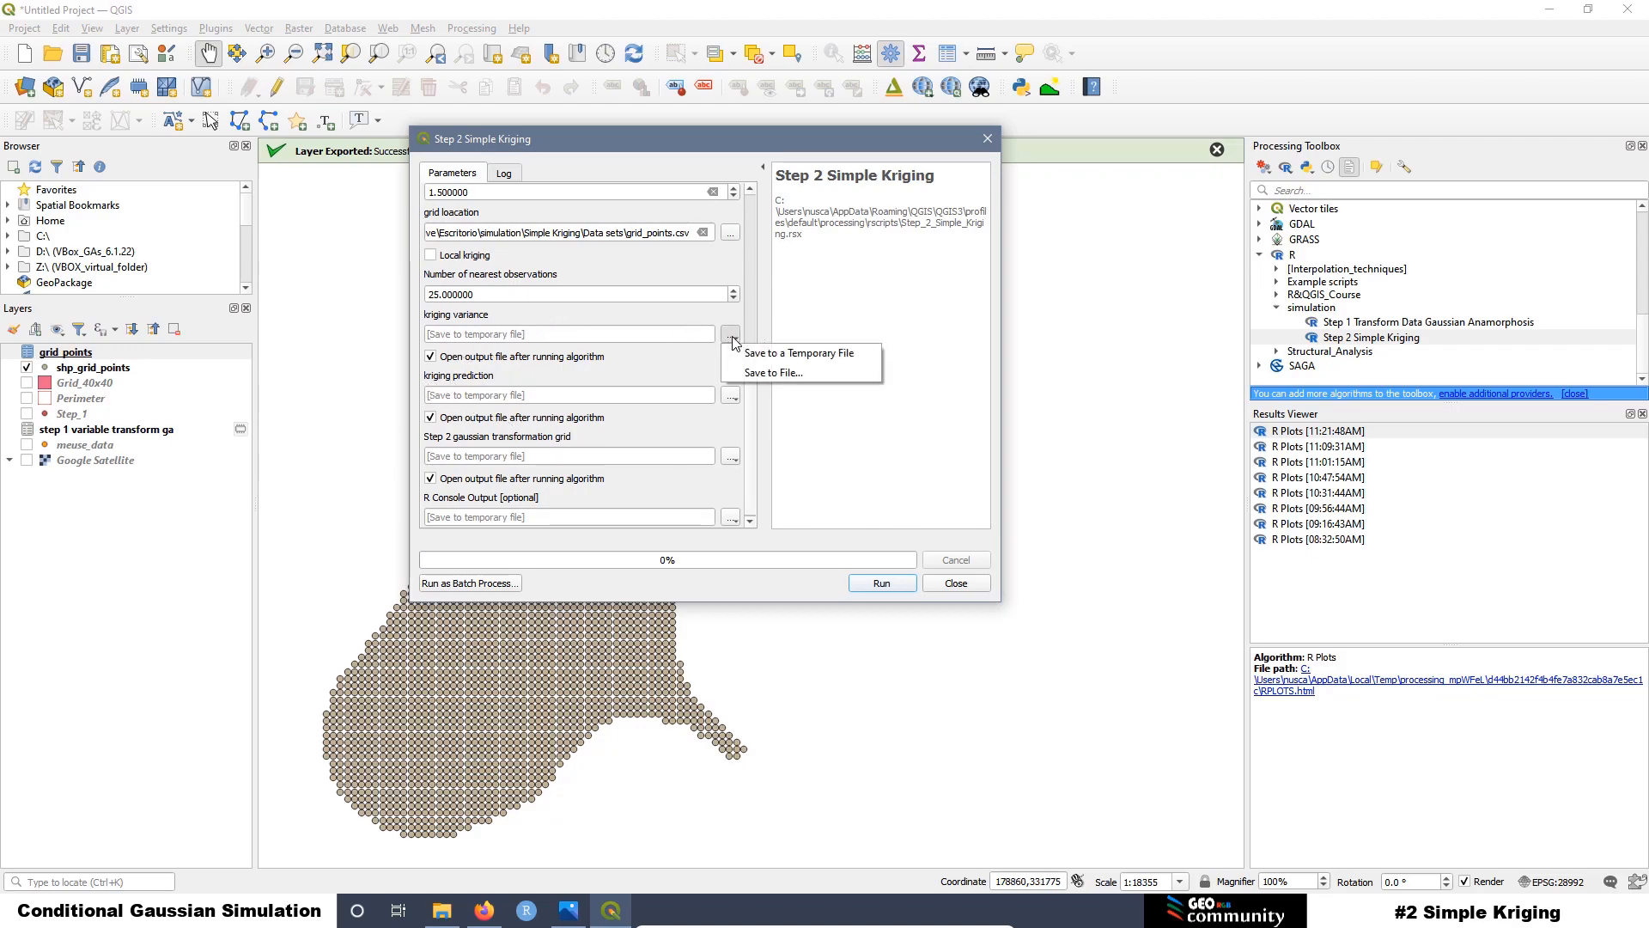
left_click(778, 373)
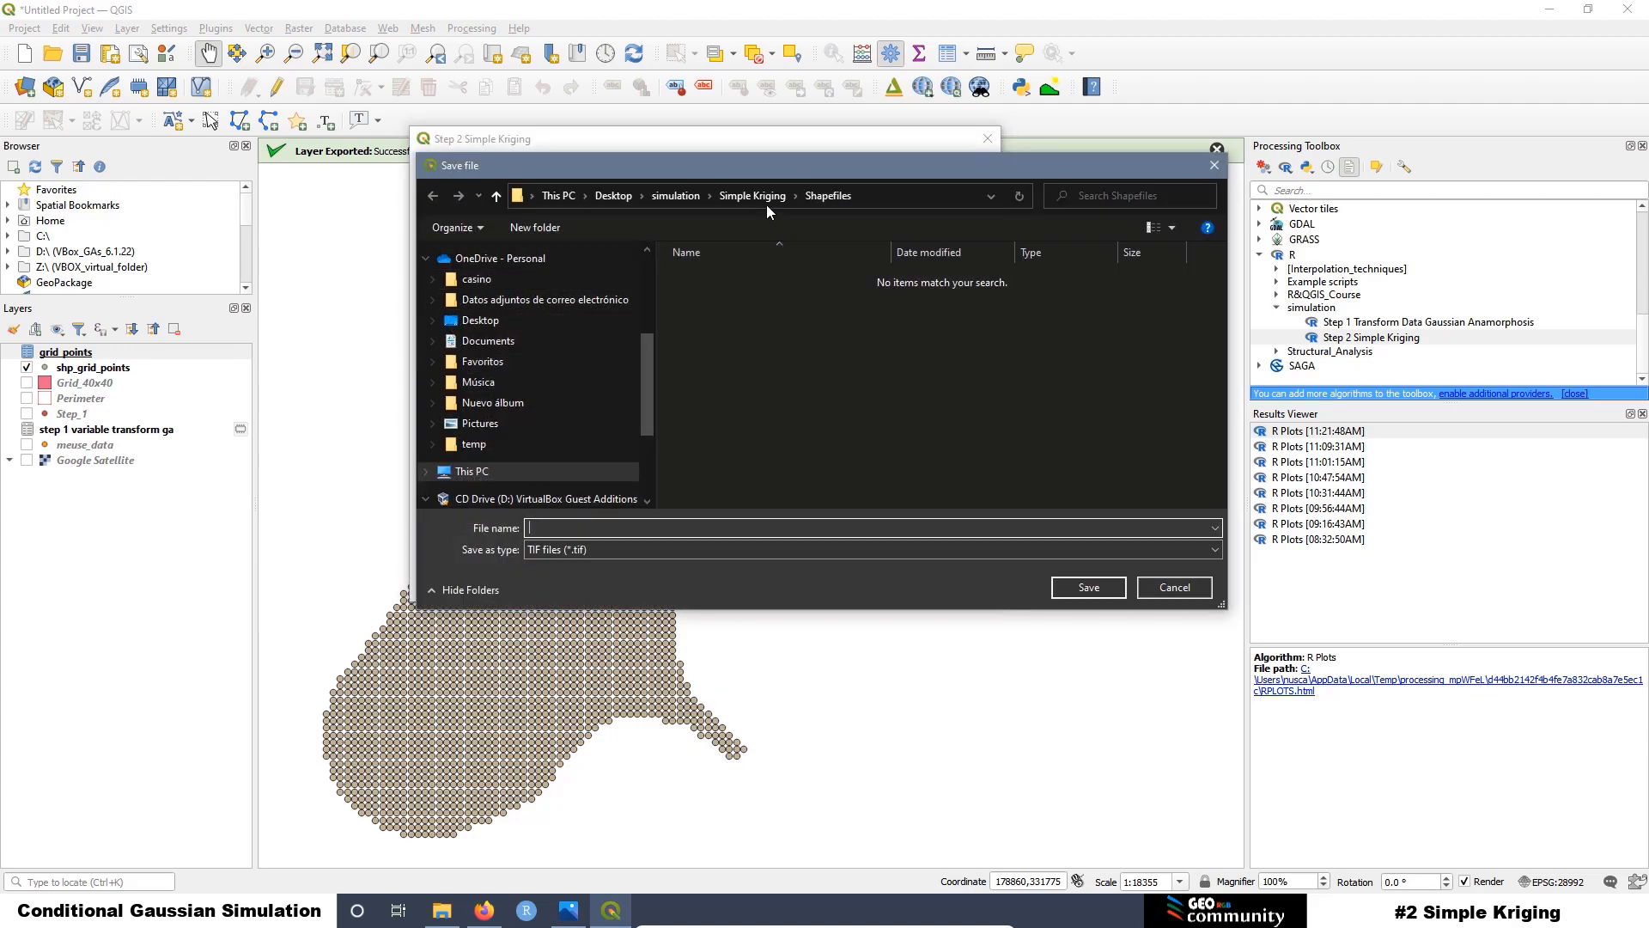
left_click(761, 197)
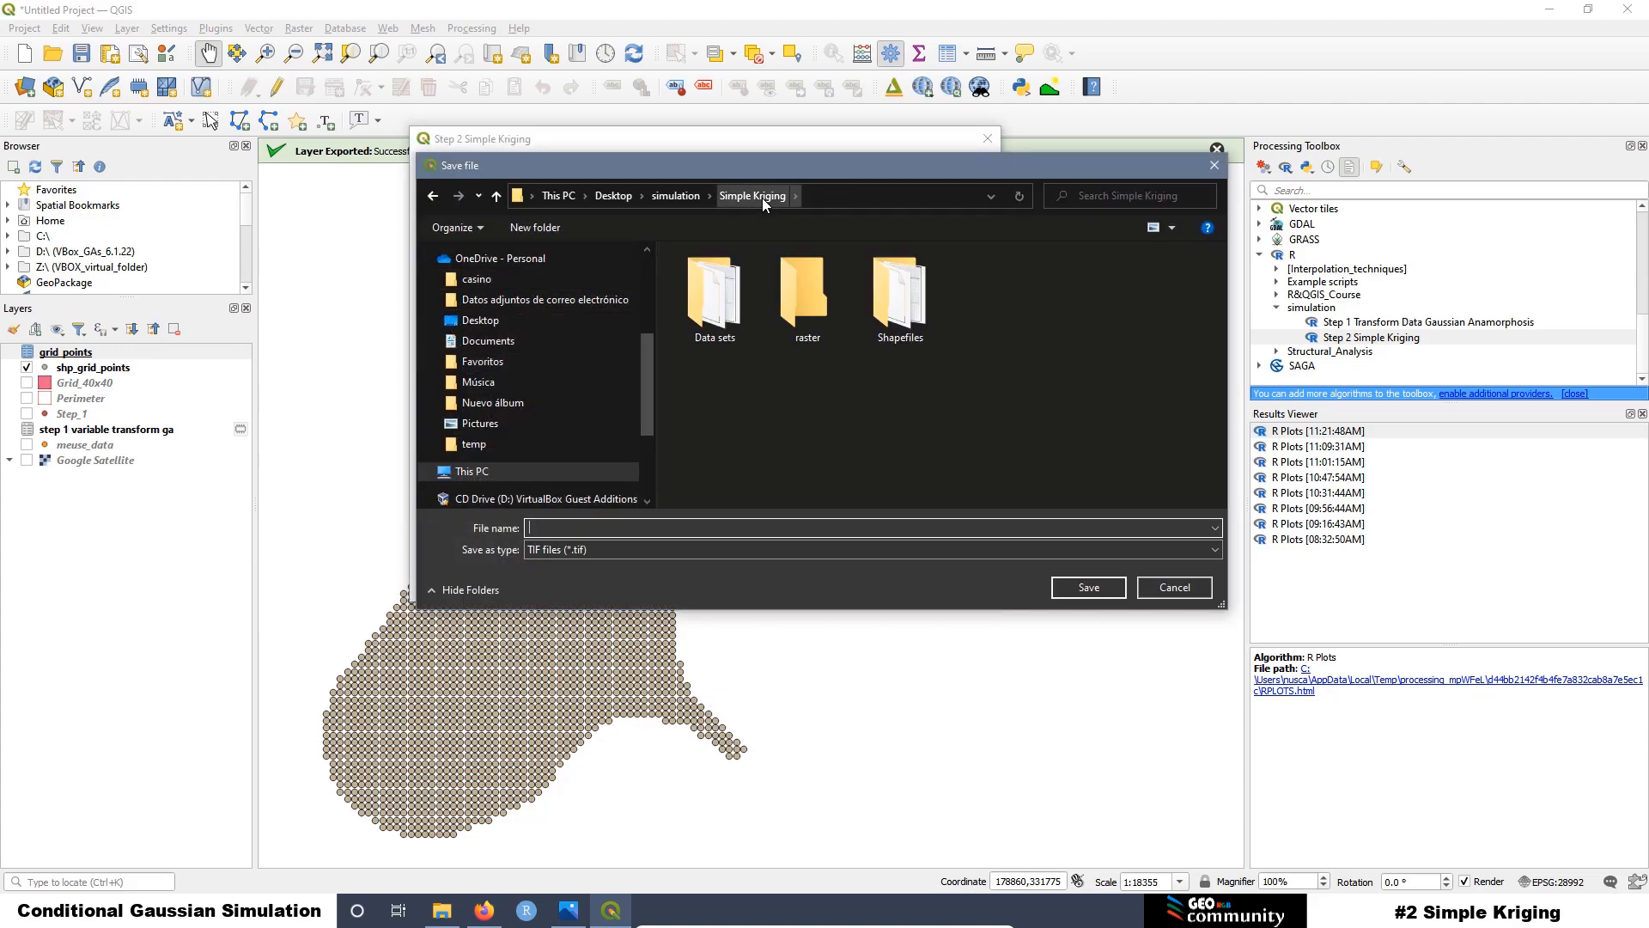
double_click(796, 304)
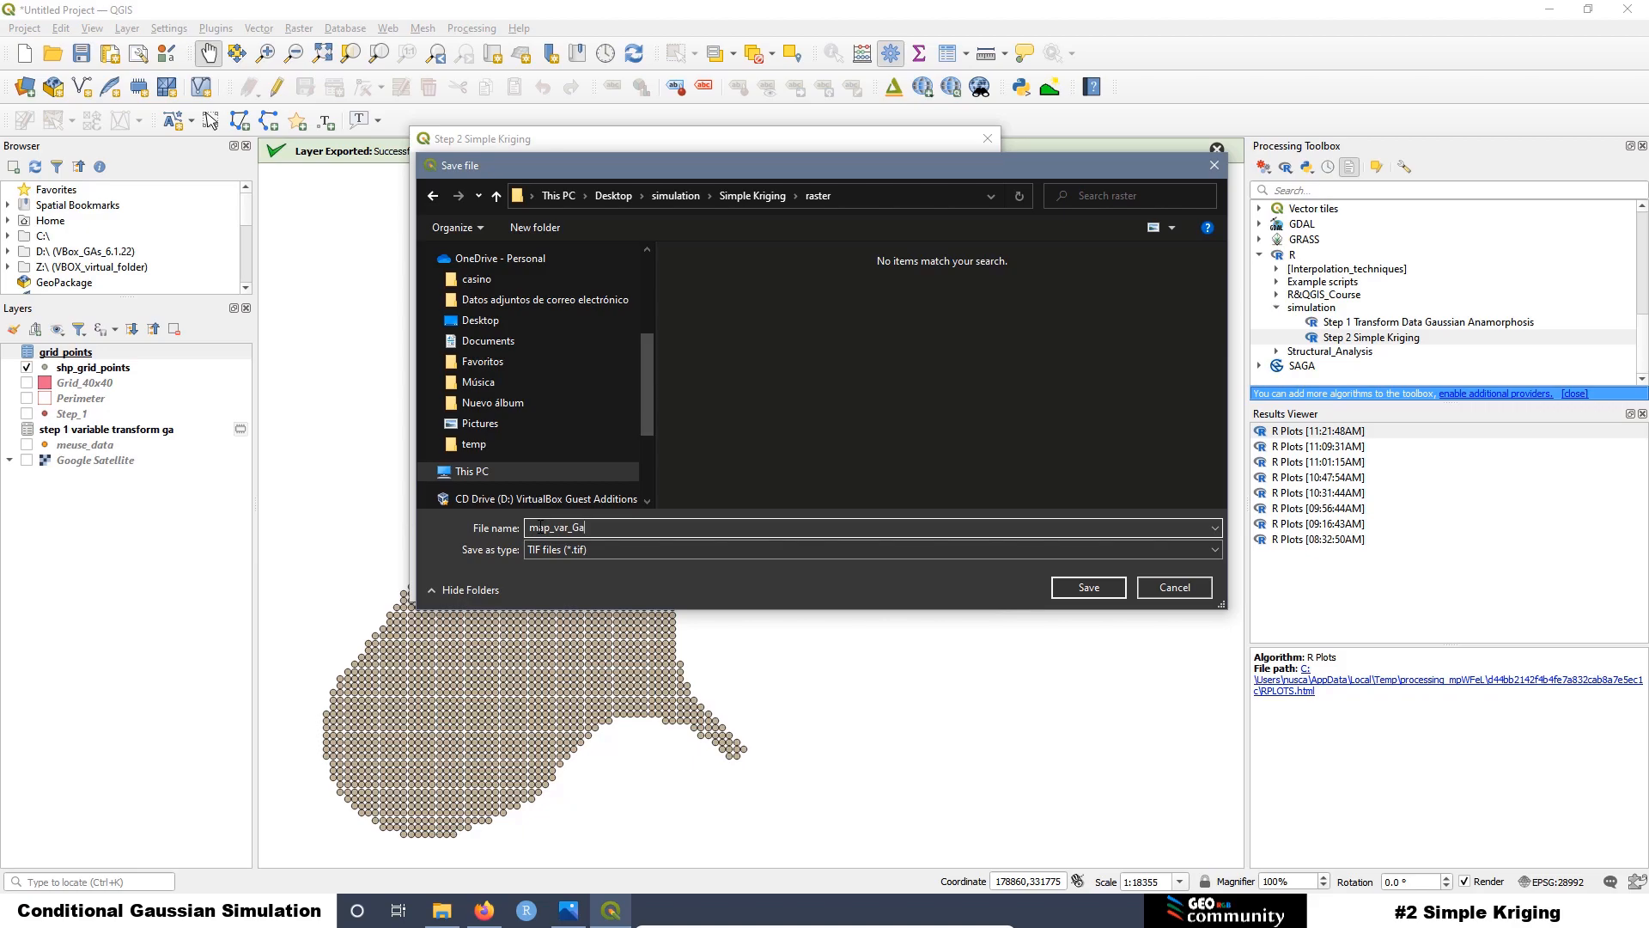
left_click(1089, 586)
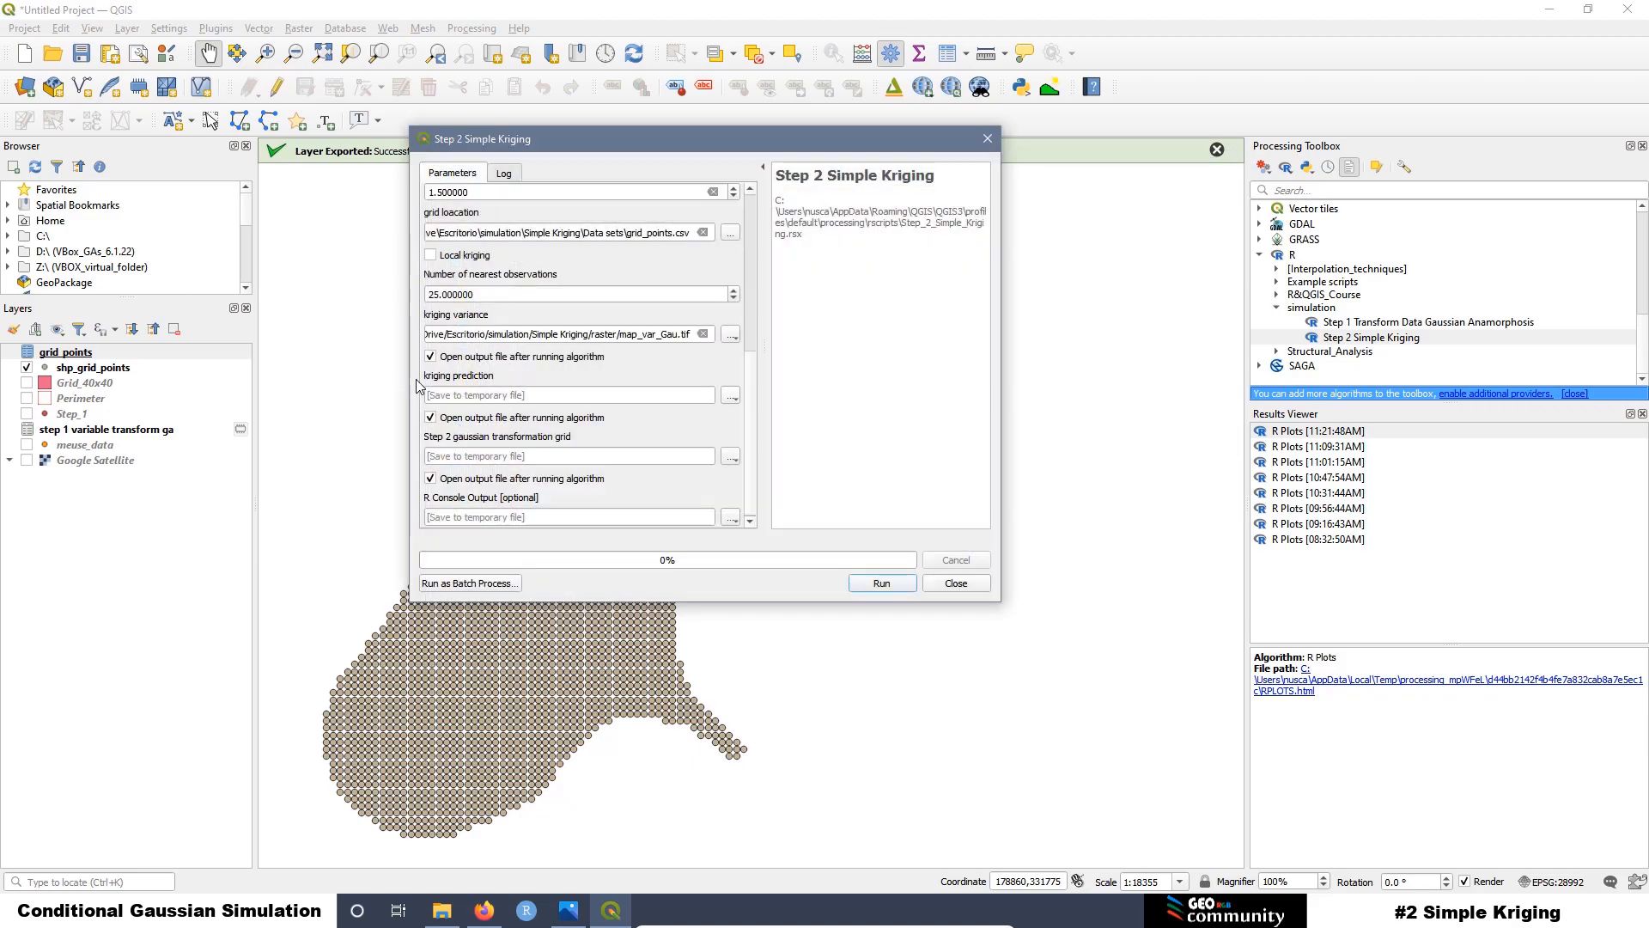
Step: Set the kriging prediction output to map_pred_gau.tif in the raster folder of Simple Kriging
left_click(727, 398)
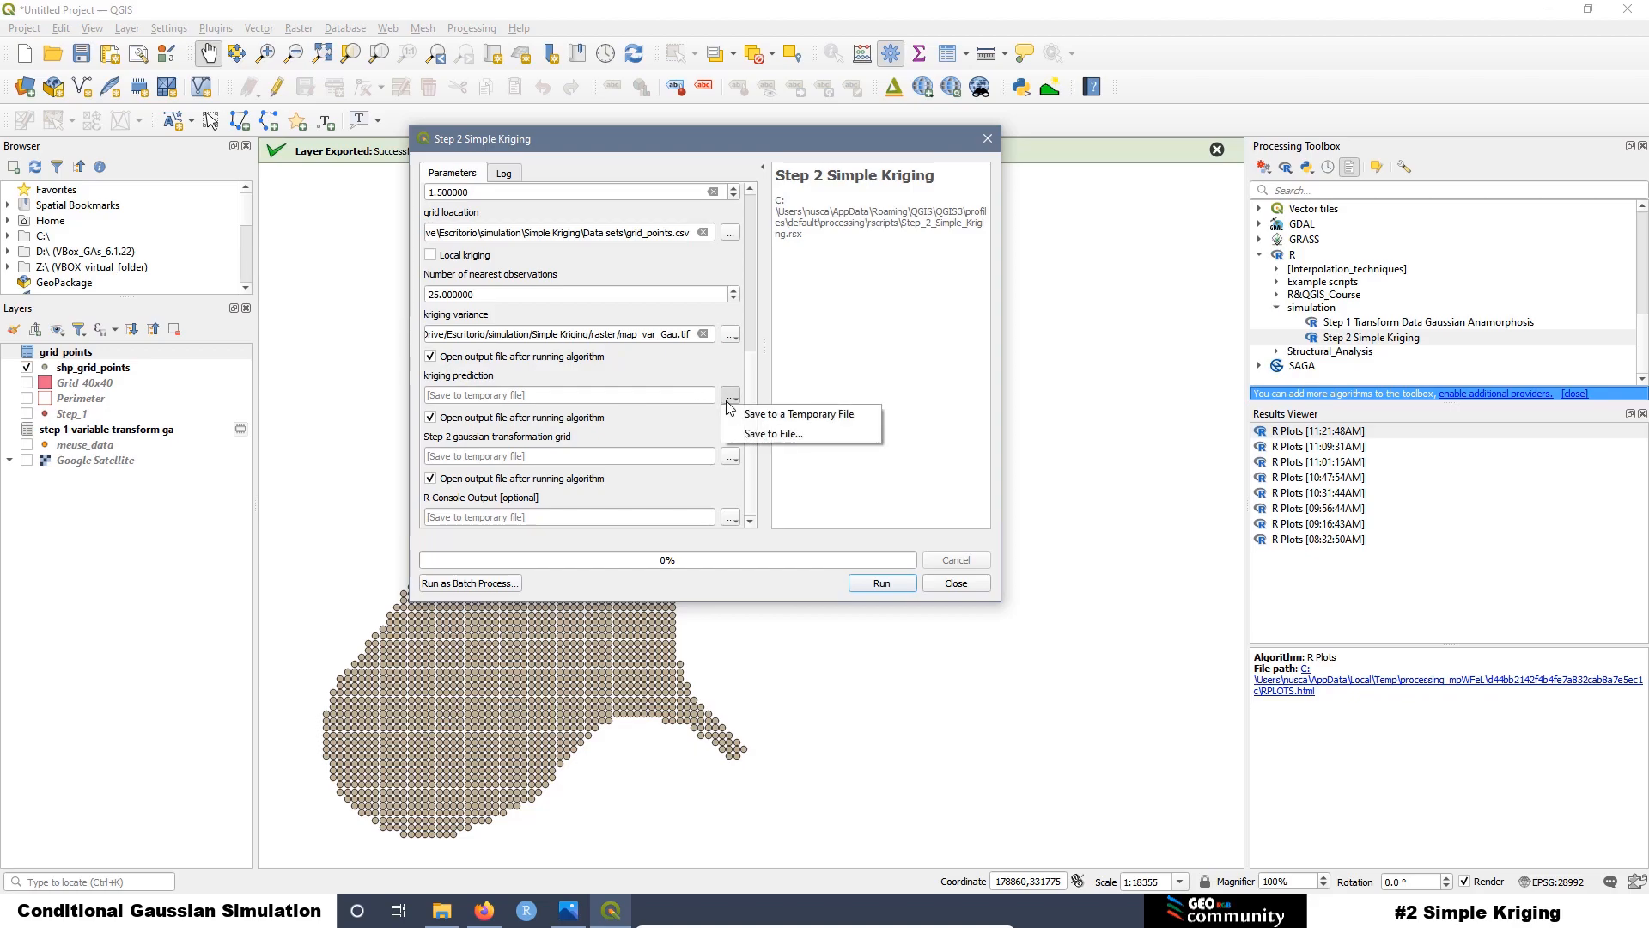
left_click(764, 433)
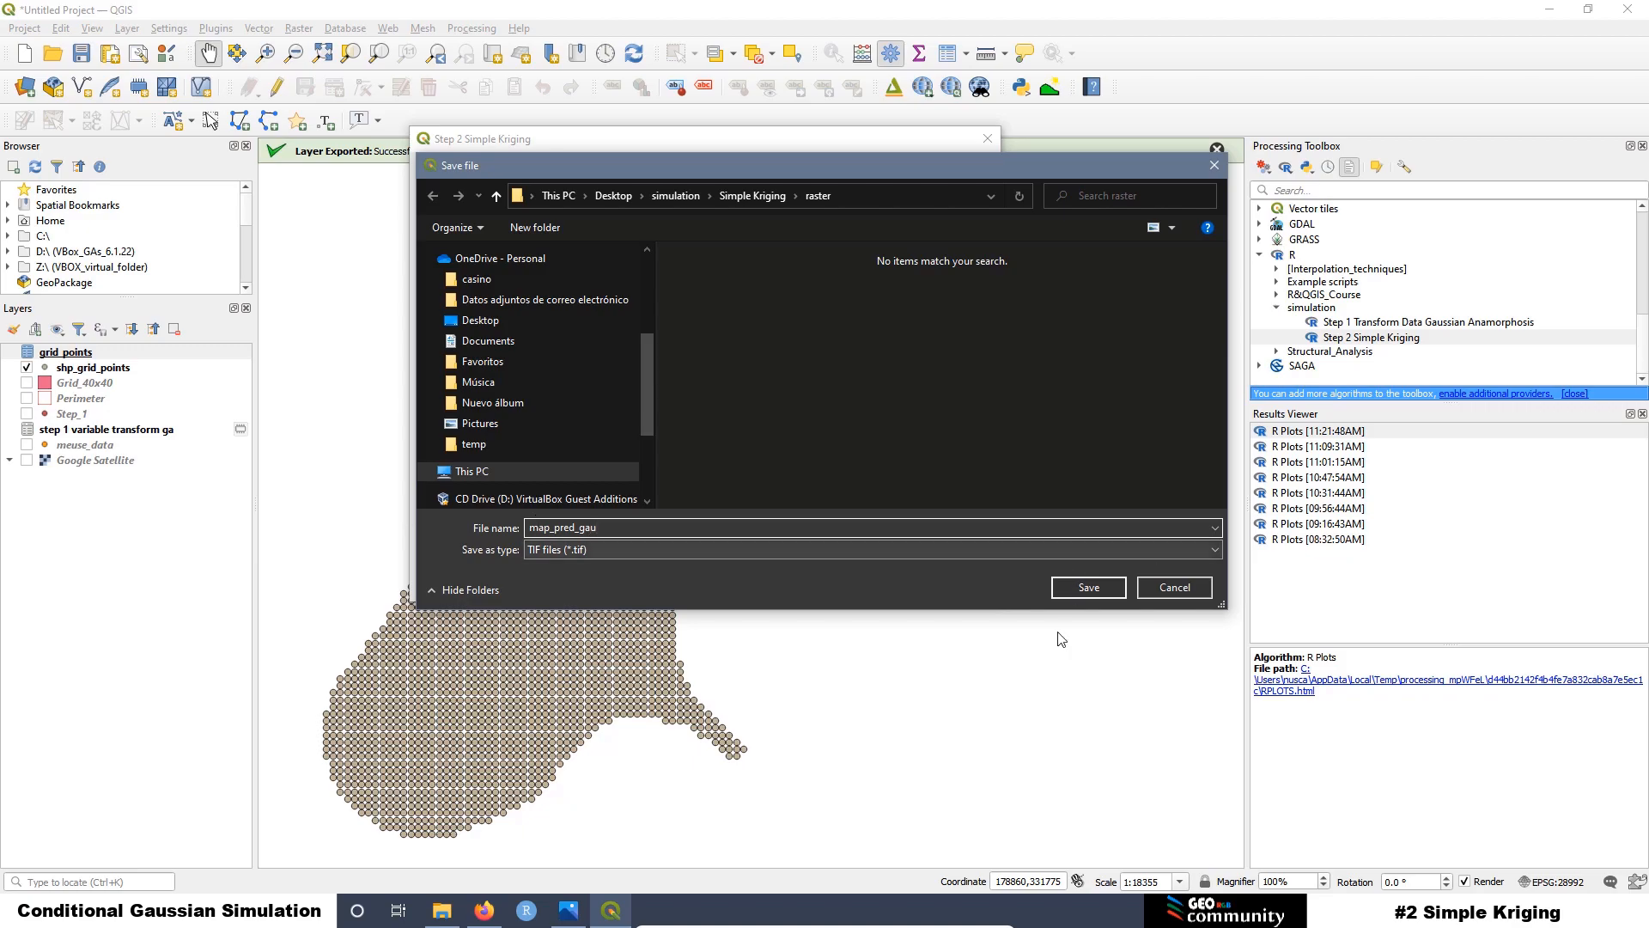
left_click(1089, 589)
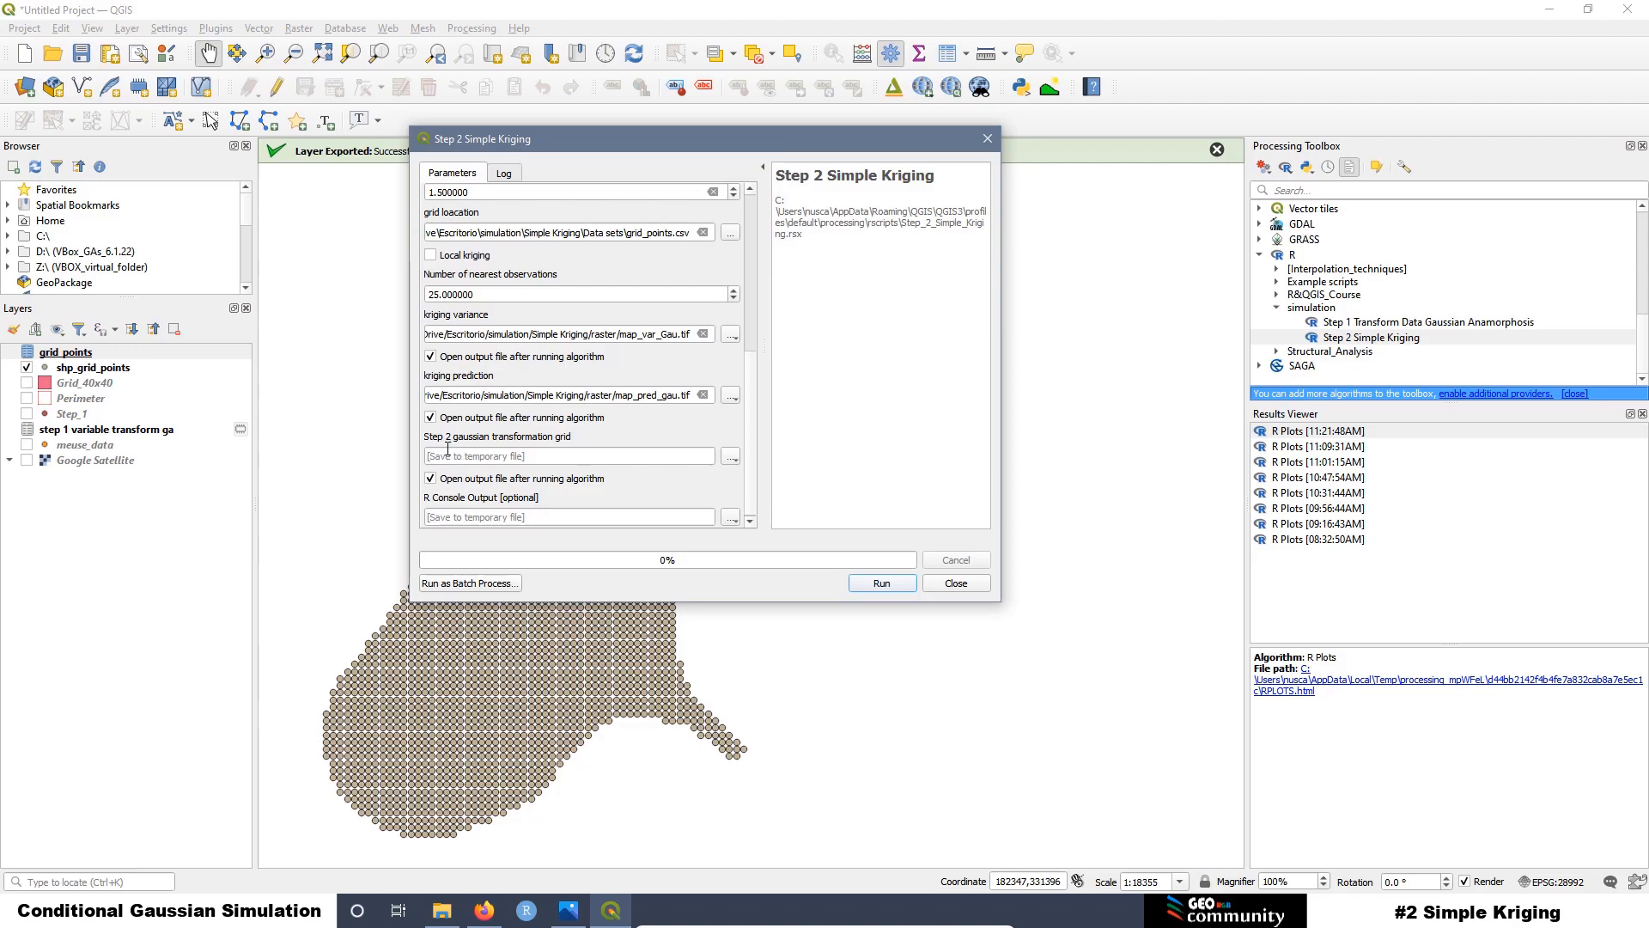
Step: Set the Step 2 Gaussian transformation grid output to Step_2.csv in the Data sets folder and run the simple kriging
left_click(730, 456)
left_click(778, 502)
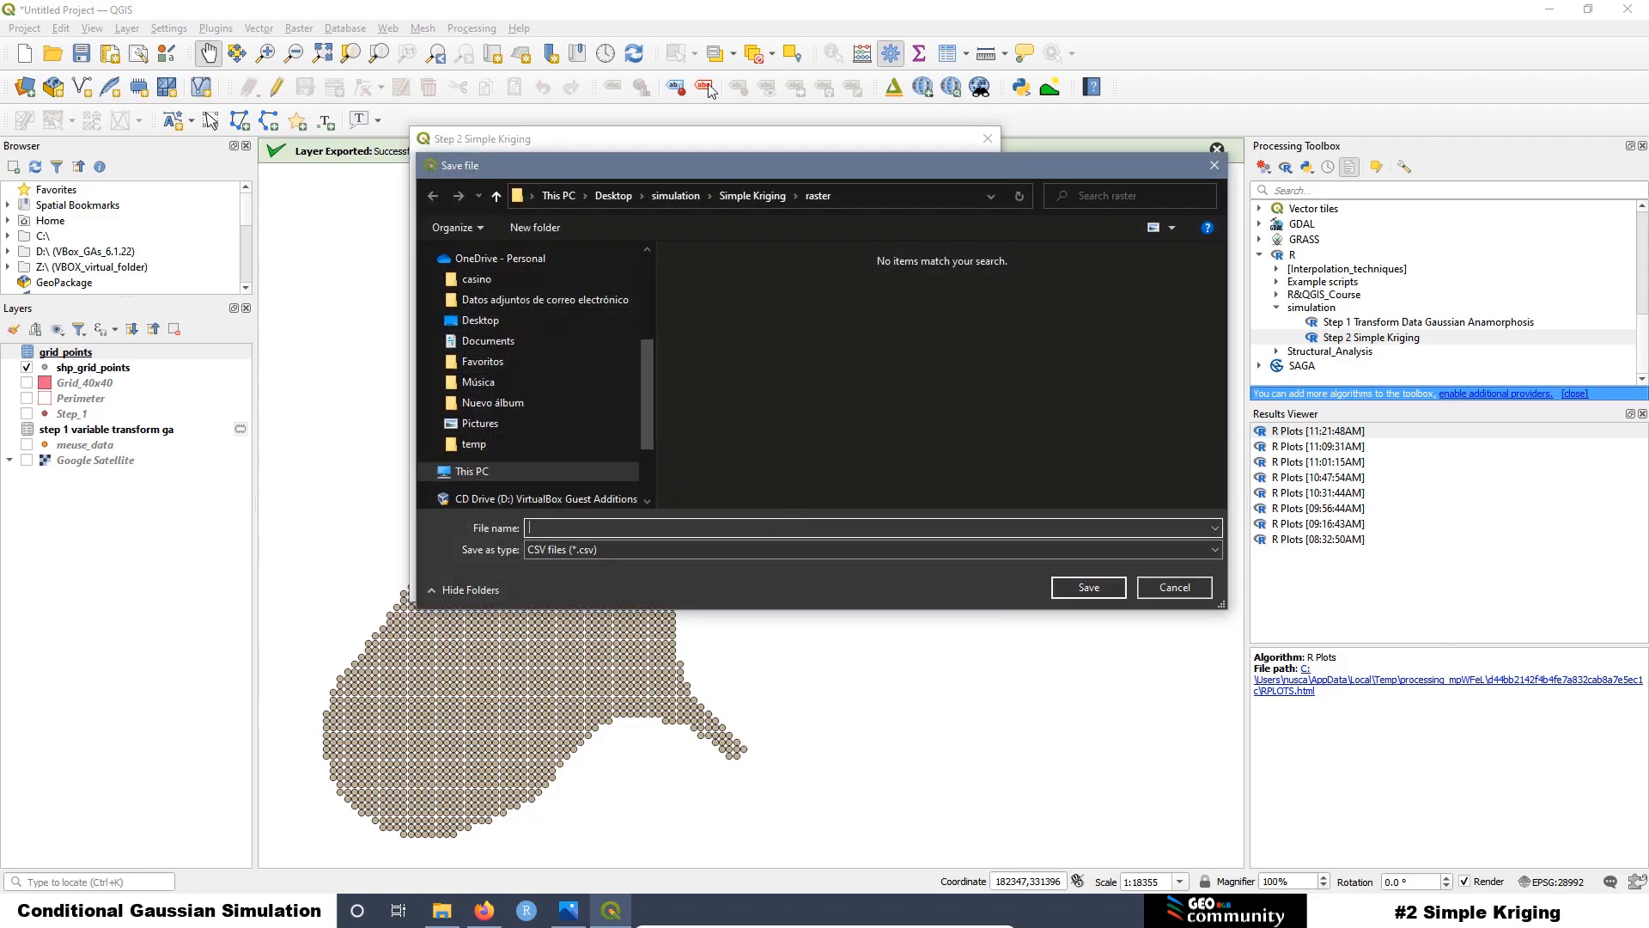
left_click(756, 196)
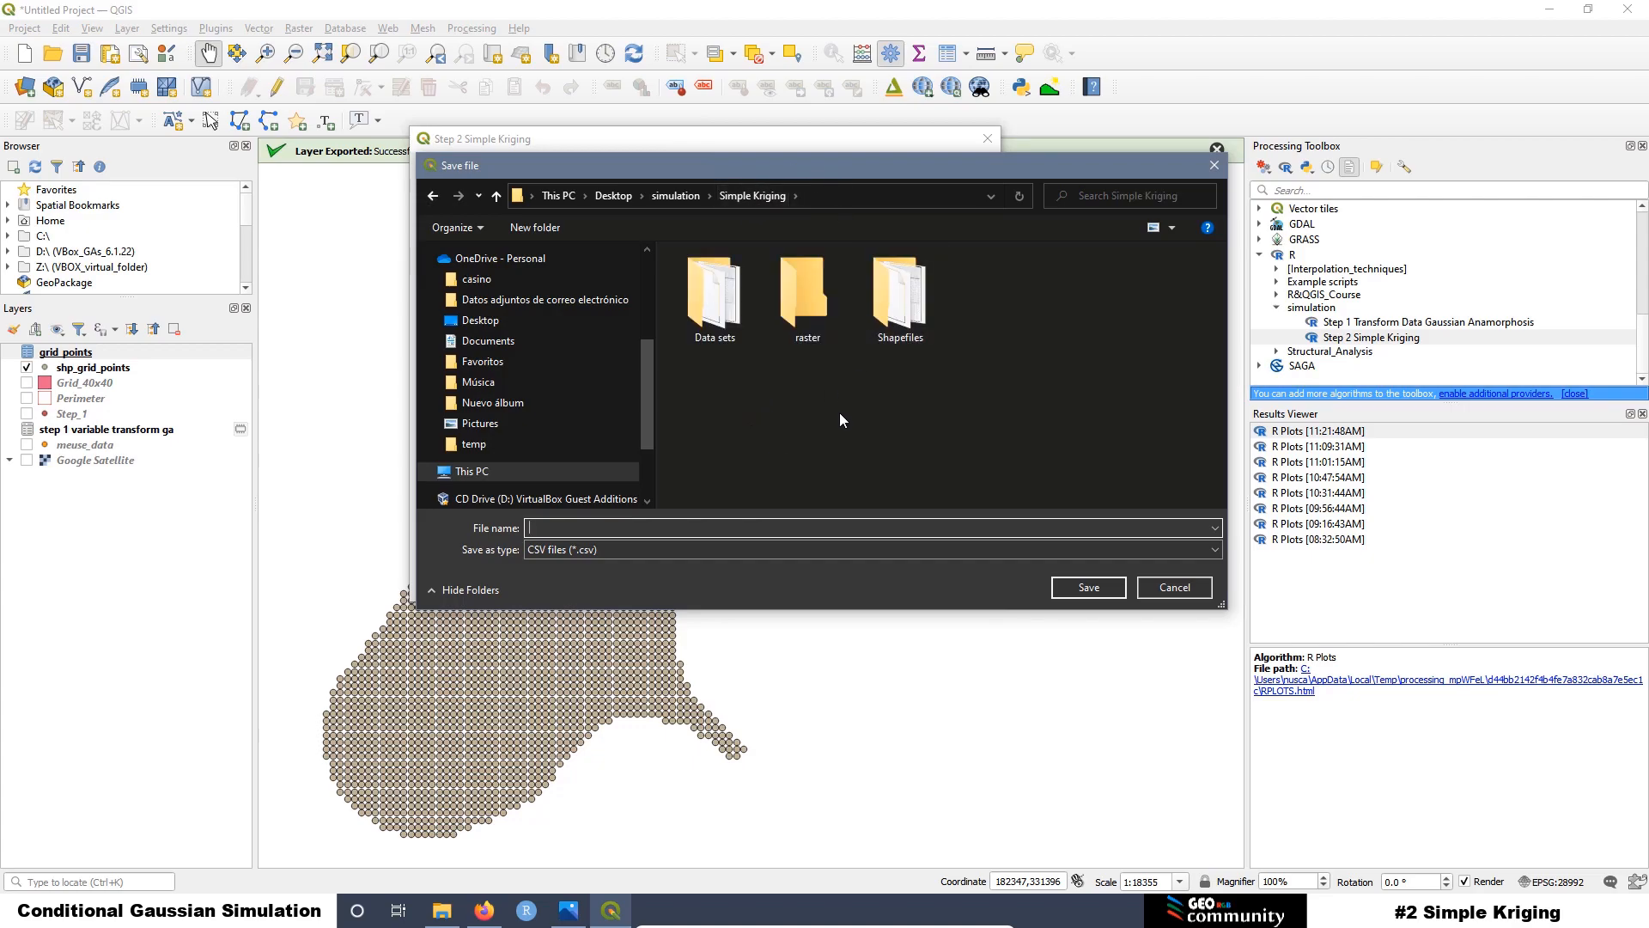
double_click(714, 288)
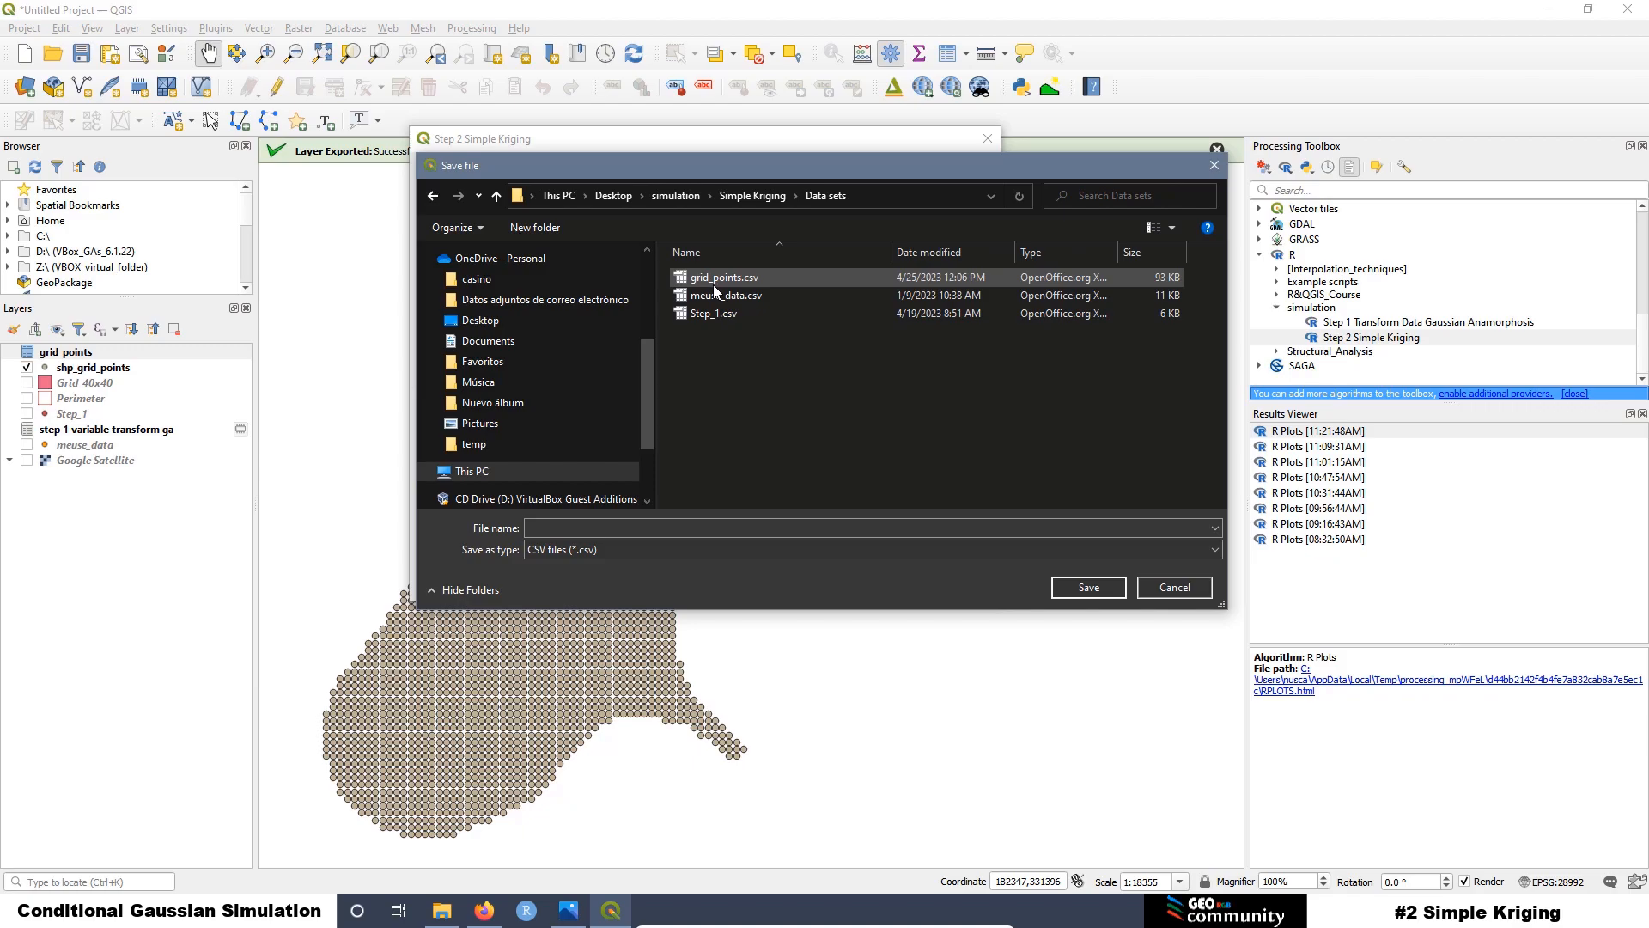
left_click(713, 313)
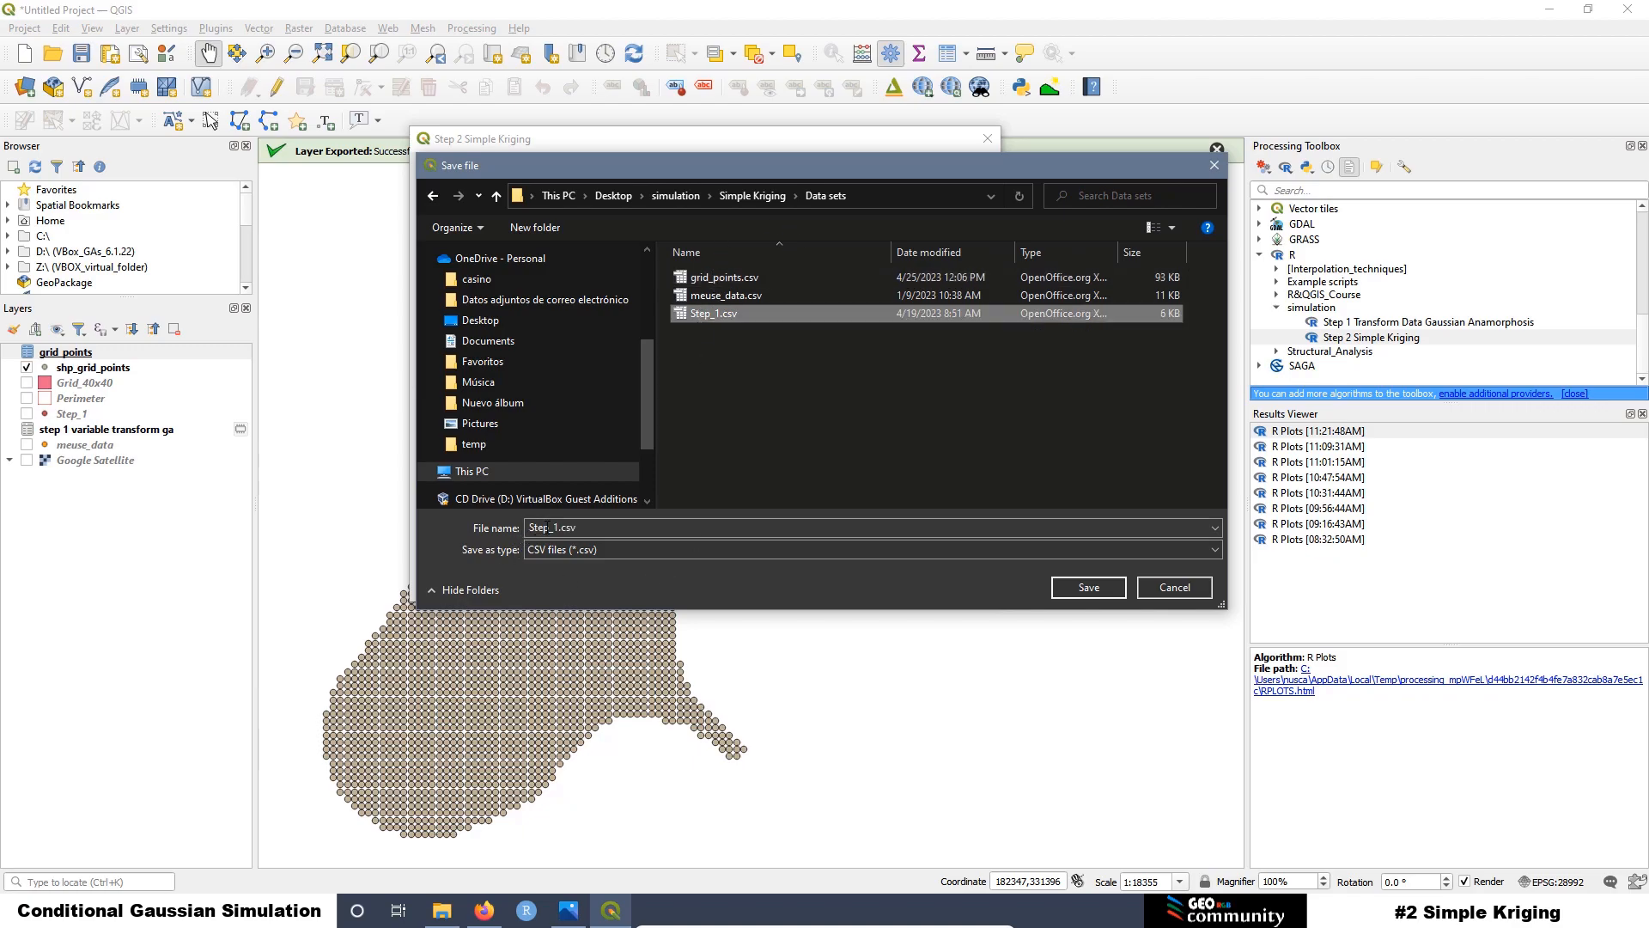
left_click(549, 528)
left_click(560, 527)
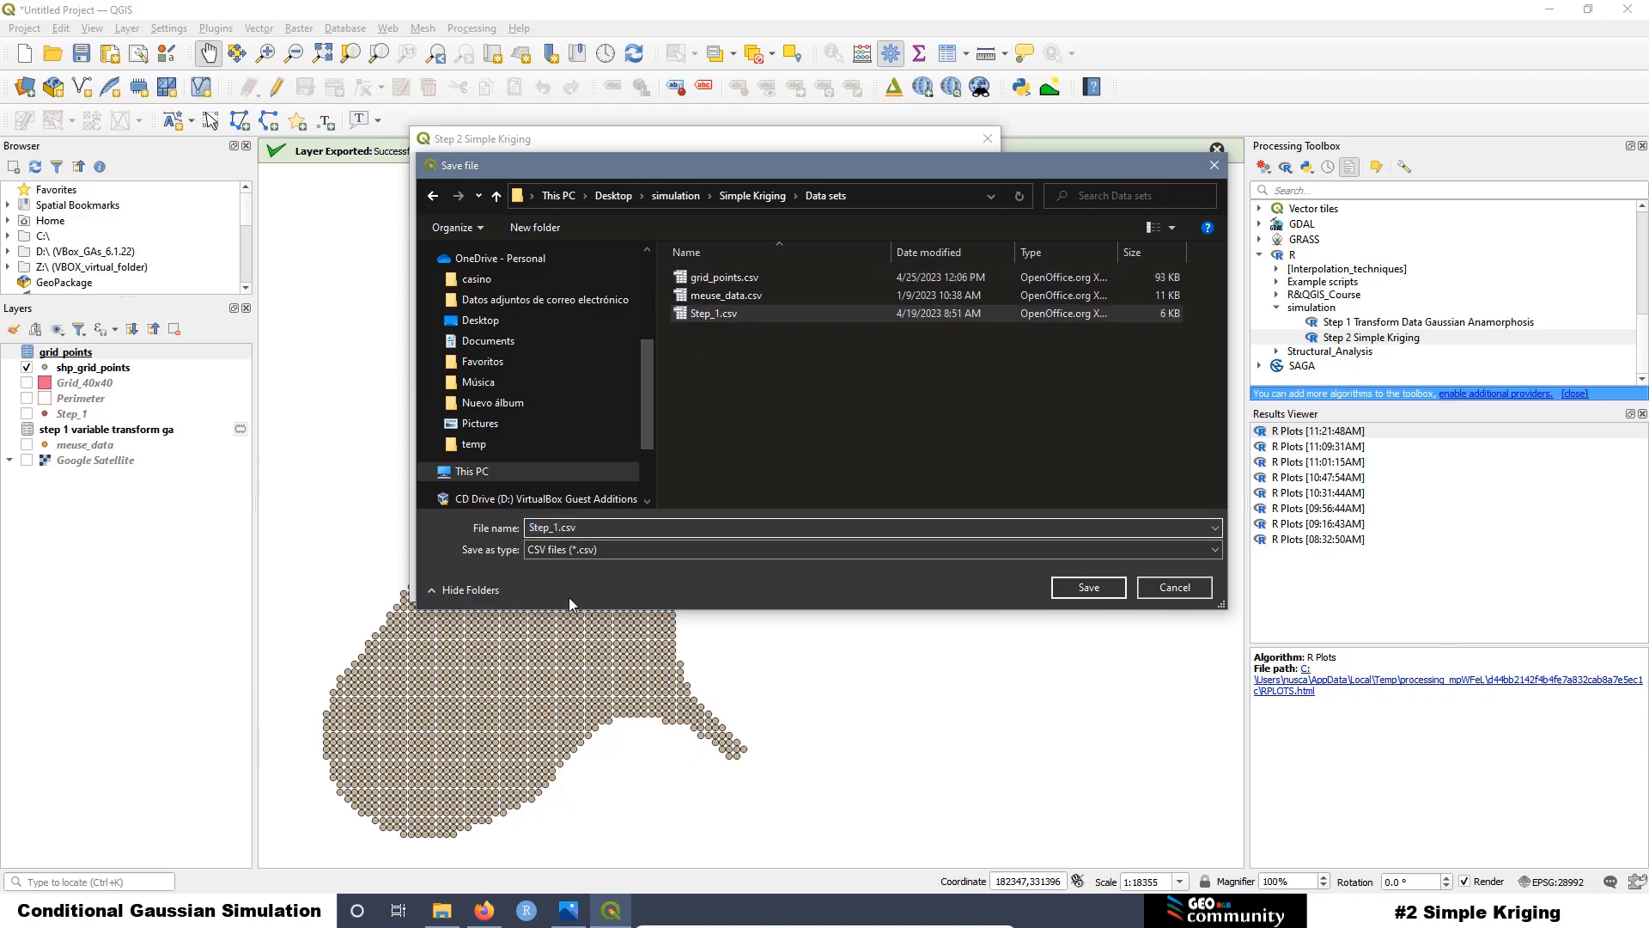
key("BackSpace")
type("2")
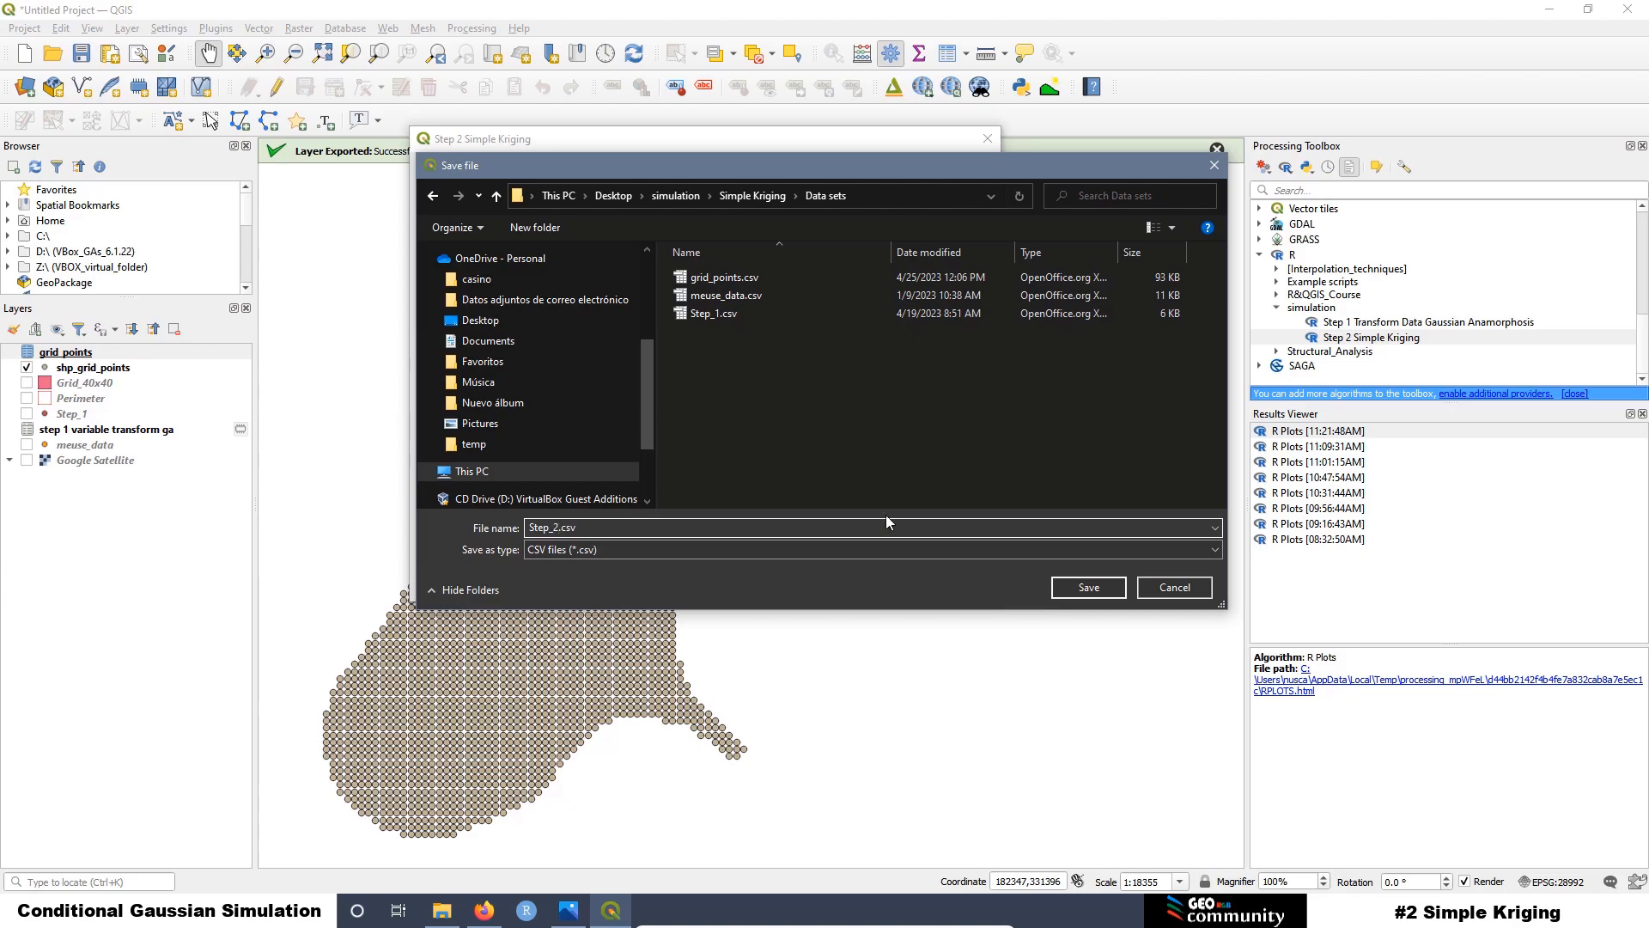
left_click(1088, 589)
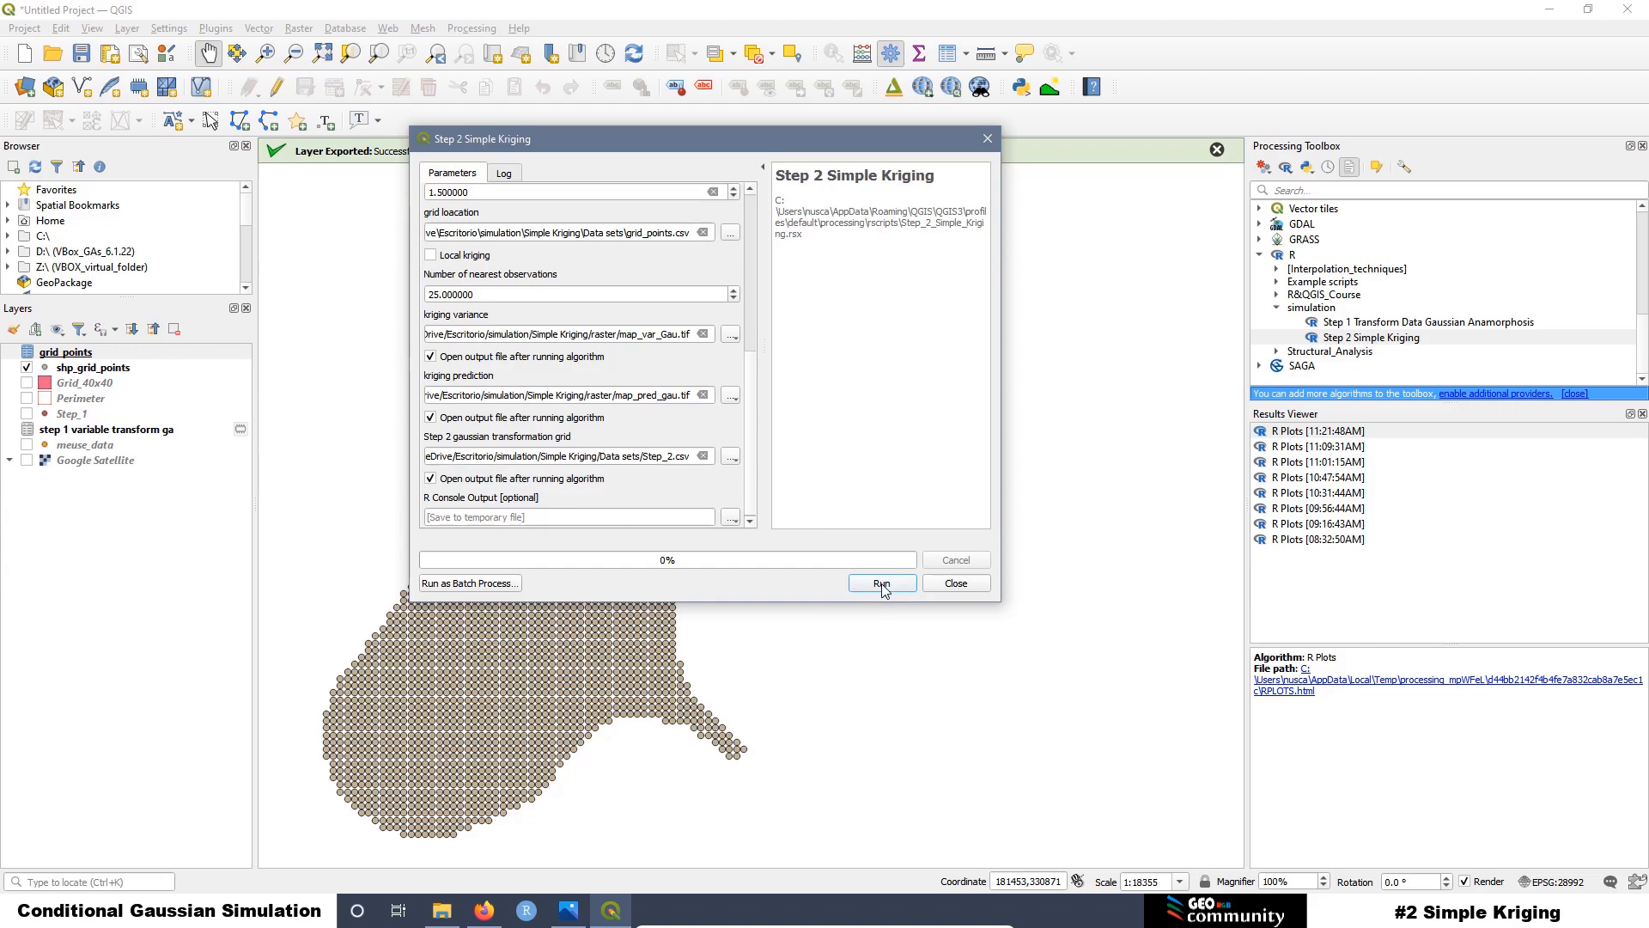
left_click(882, 585)
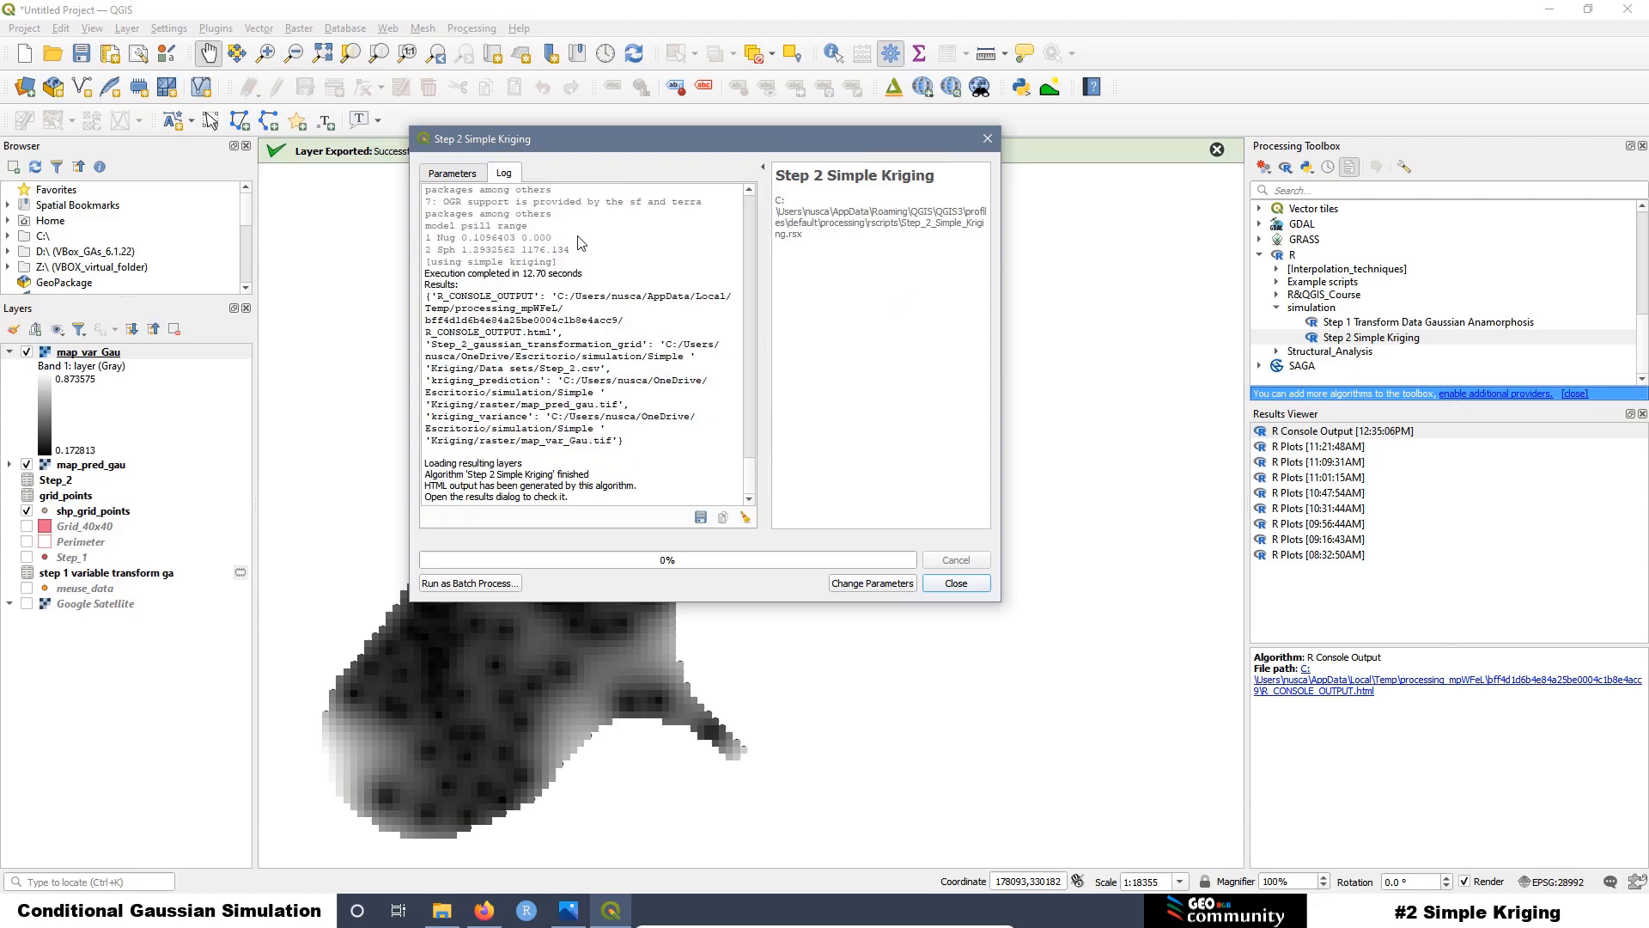
Step: Compare the fitted nugget, psill and range in the kriging log with the spherical zinc model shown in Firefox
left_click_drag(552, 261, 423, 264)
left_click_drag(576, 250, 418, 230)
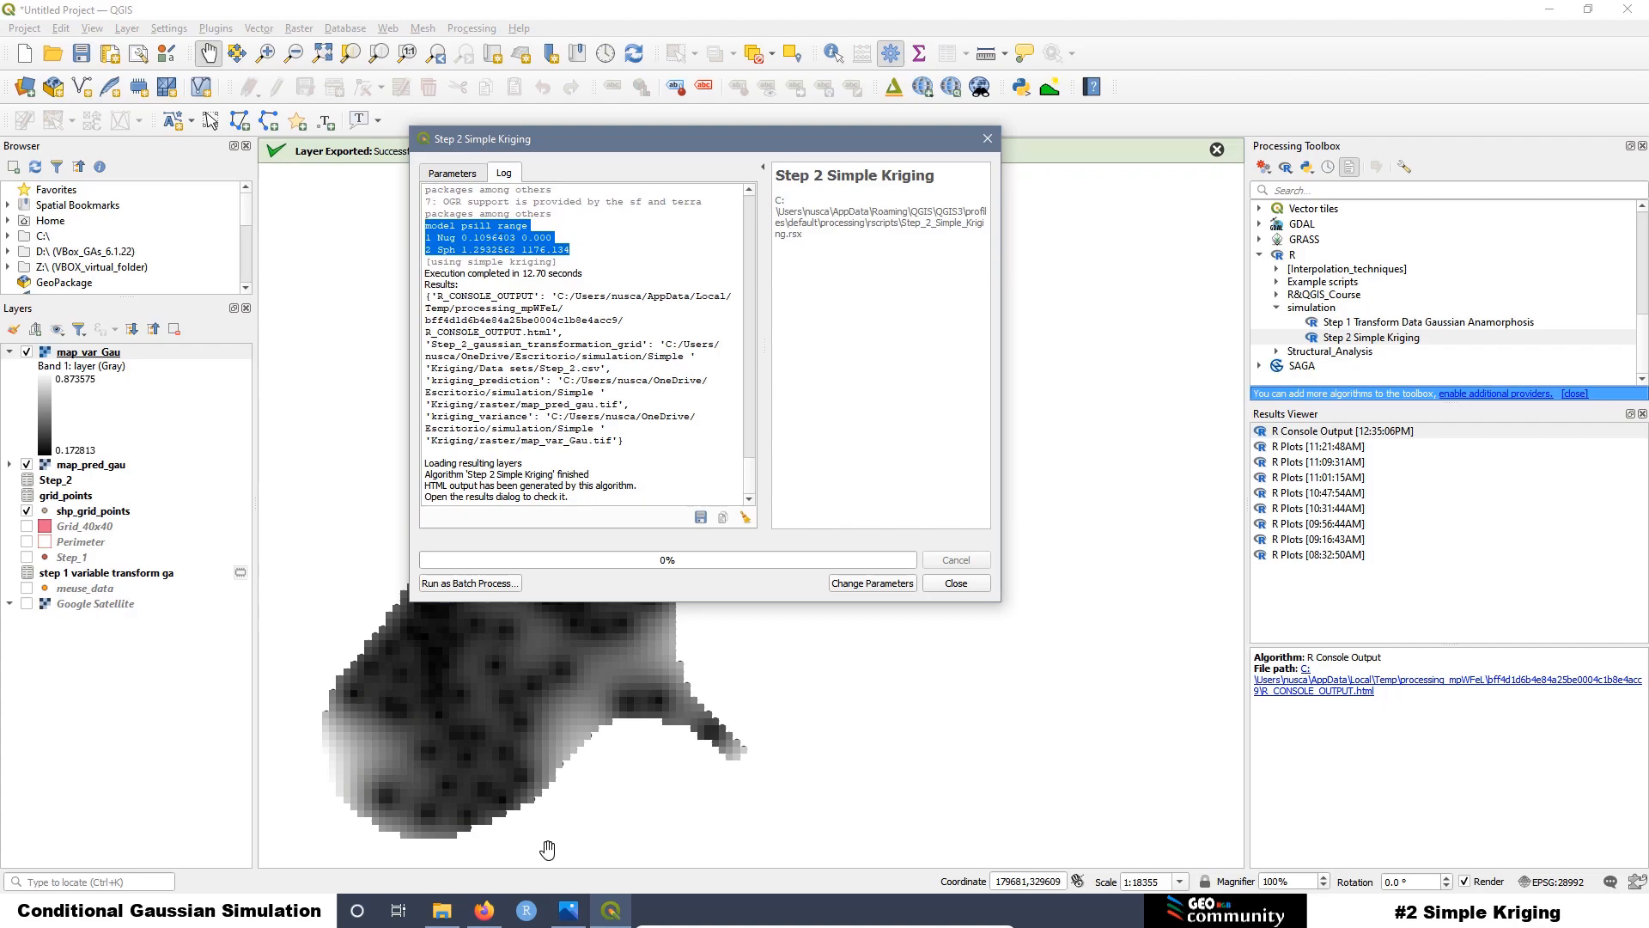
left_click(484, 916)
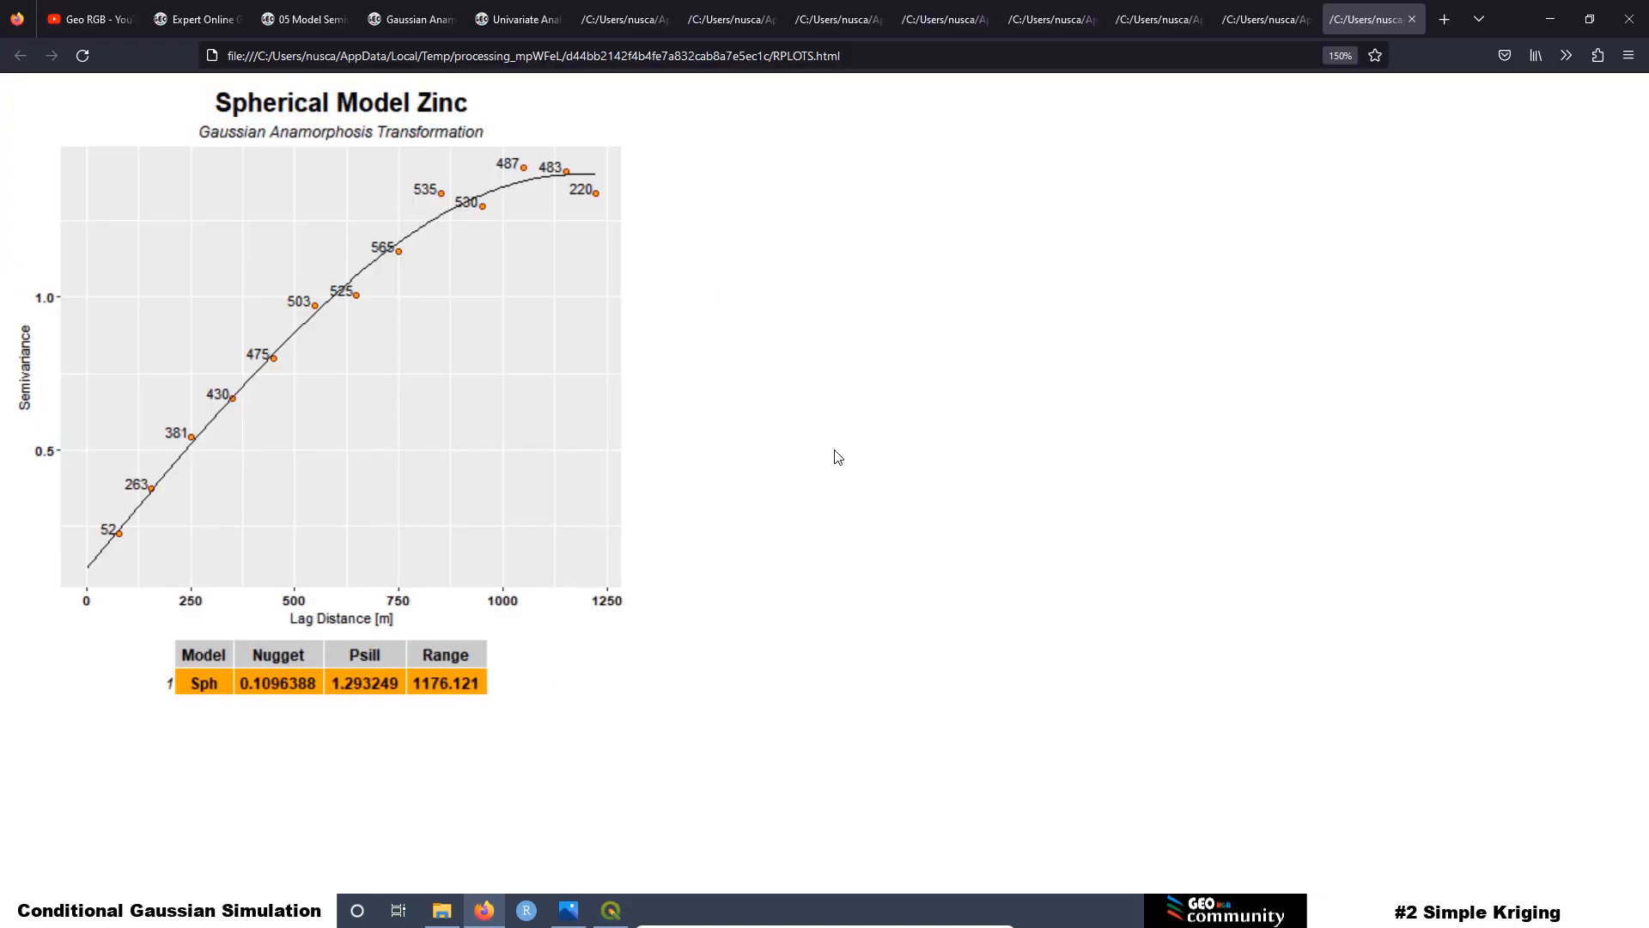
left_click(1550, 19)
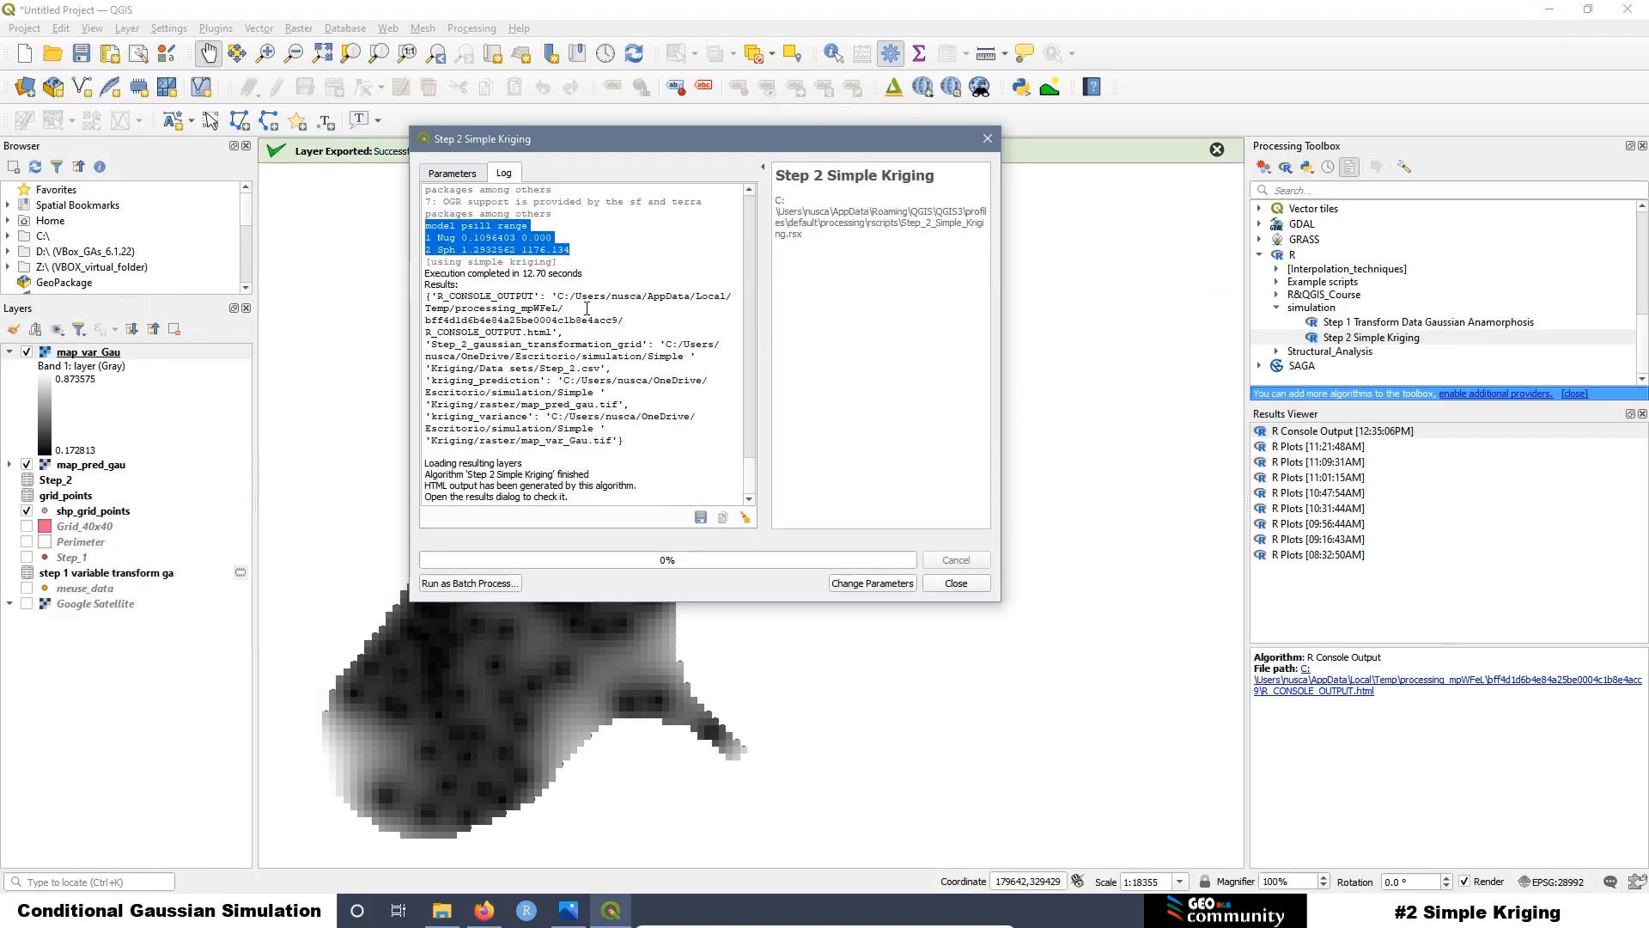
left_click(513, 233)
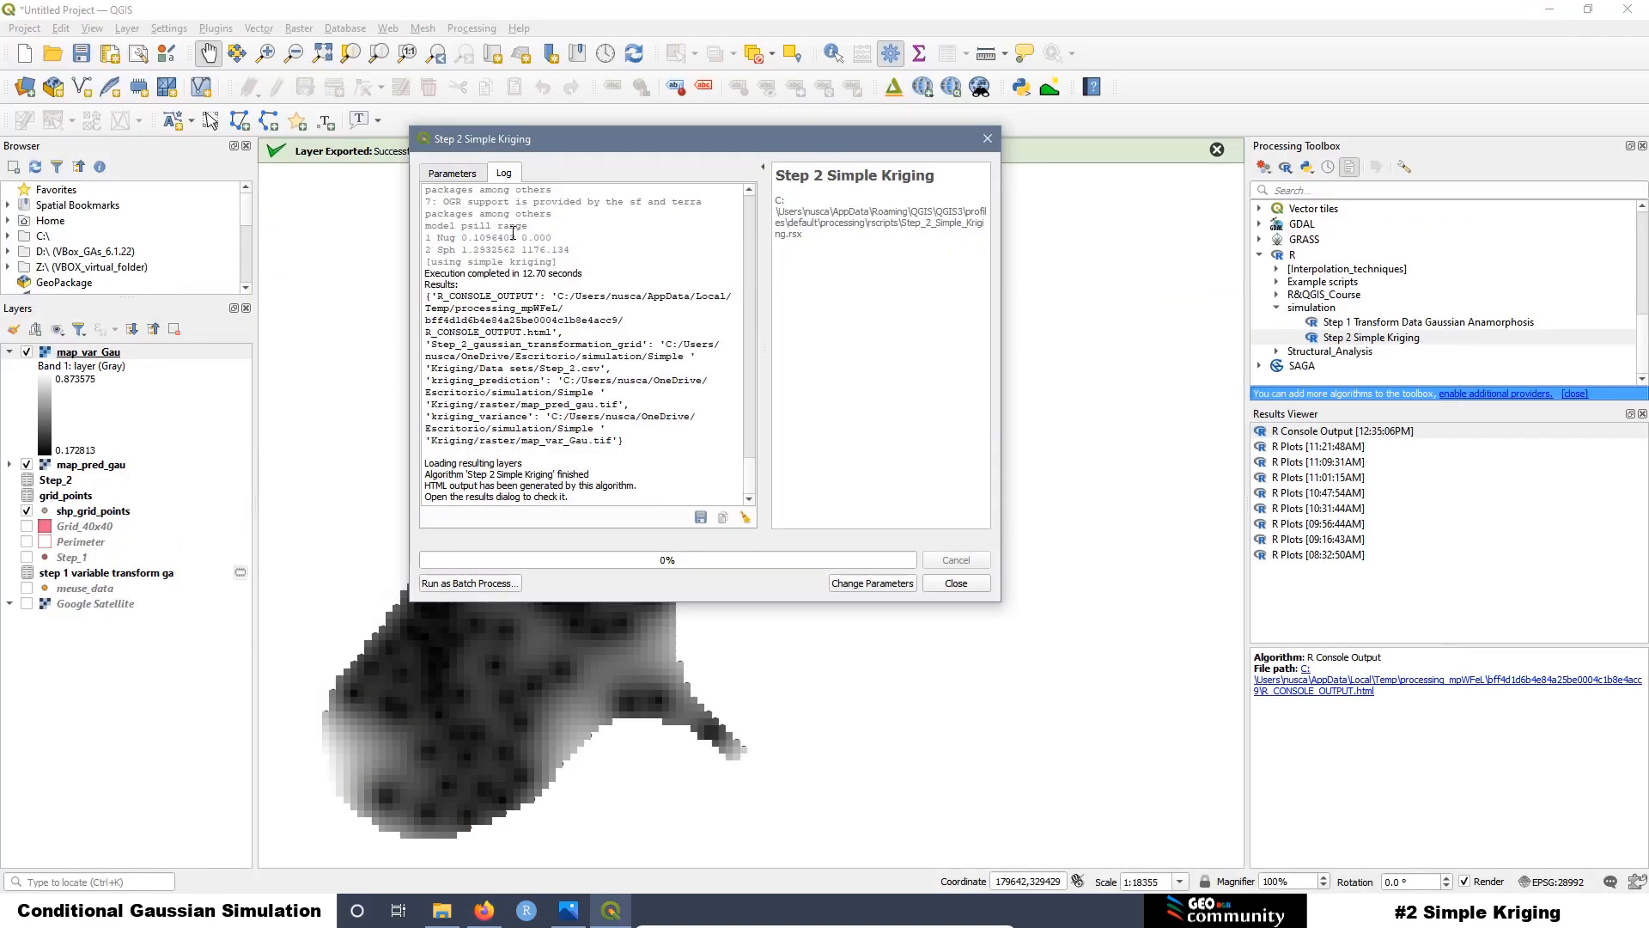
left_click_drag(571, 249, 528, 249)
Step: Review the cutoff, lag distance, nugget, range and psill used for the kriging, and close the Step 2 Simple Kriging dialog
left_click(451, 174)
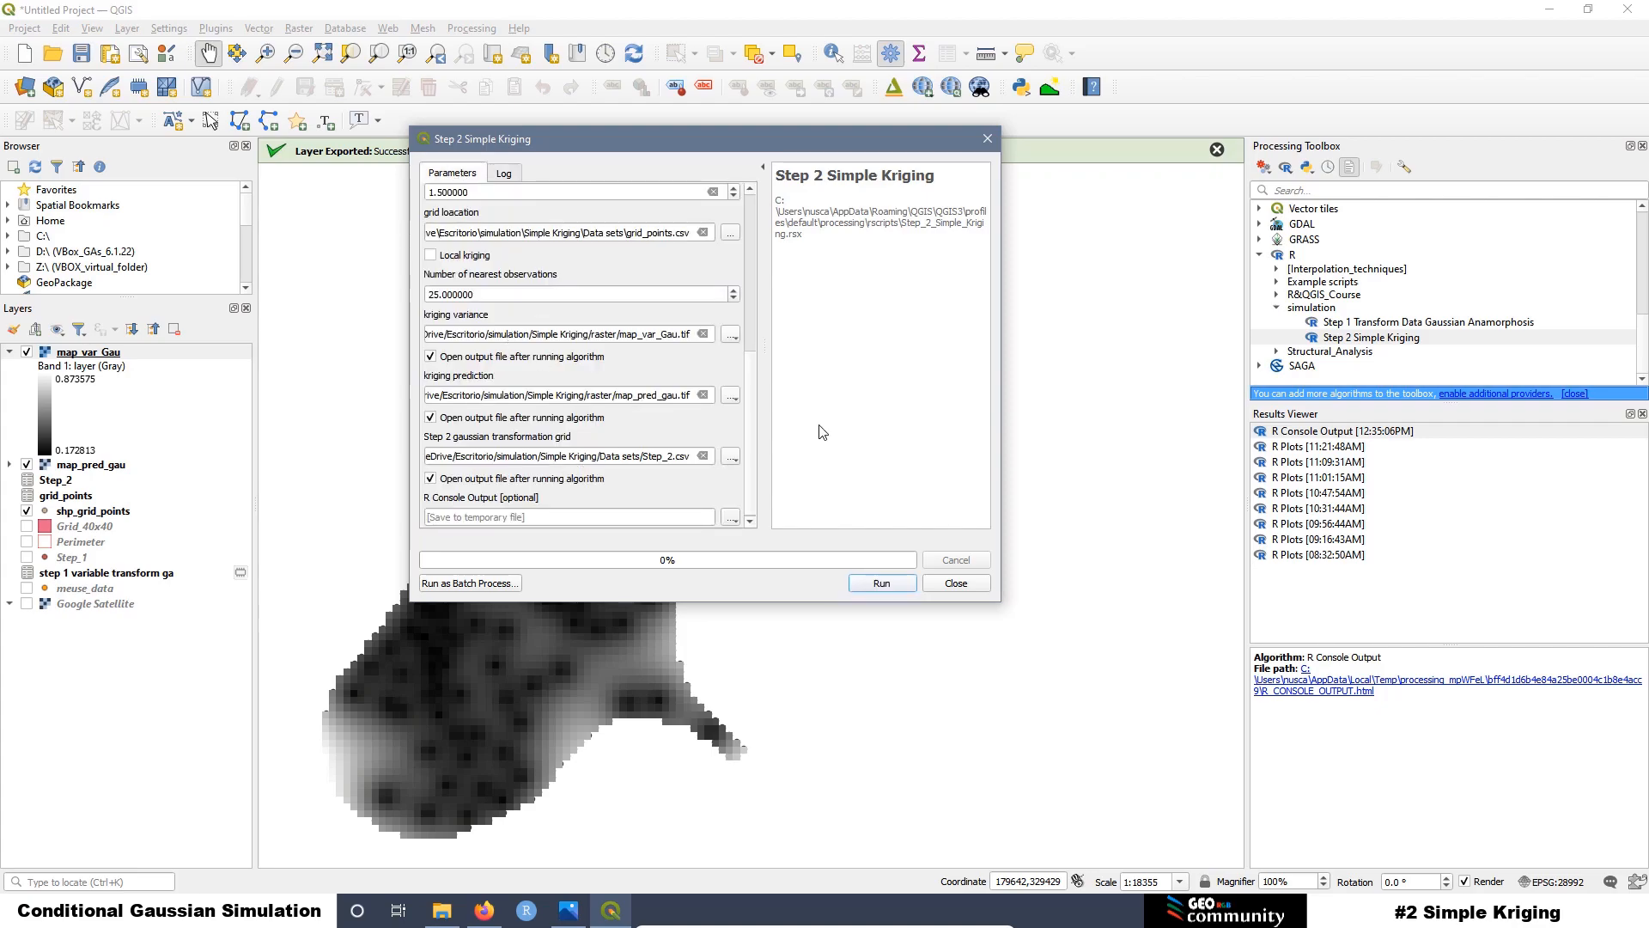
left_click_drag(753, 404, 753, 281)
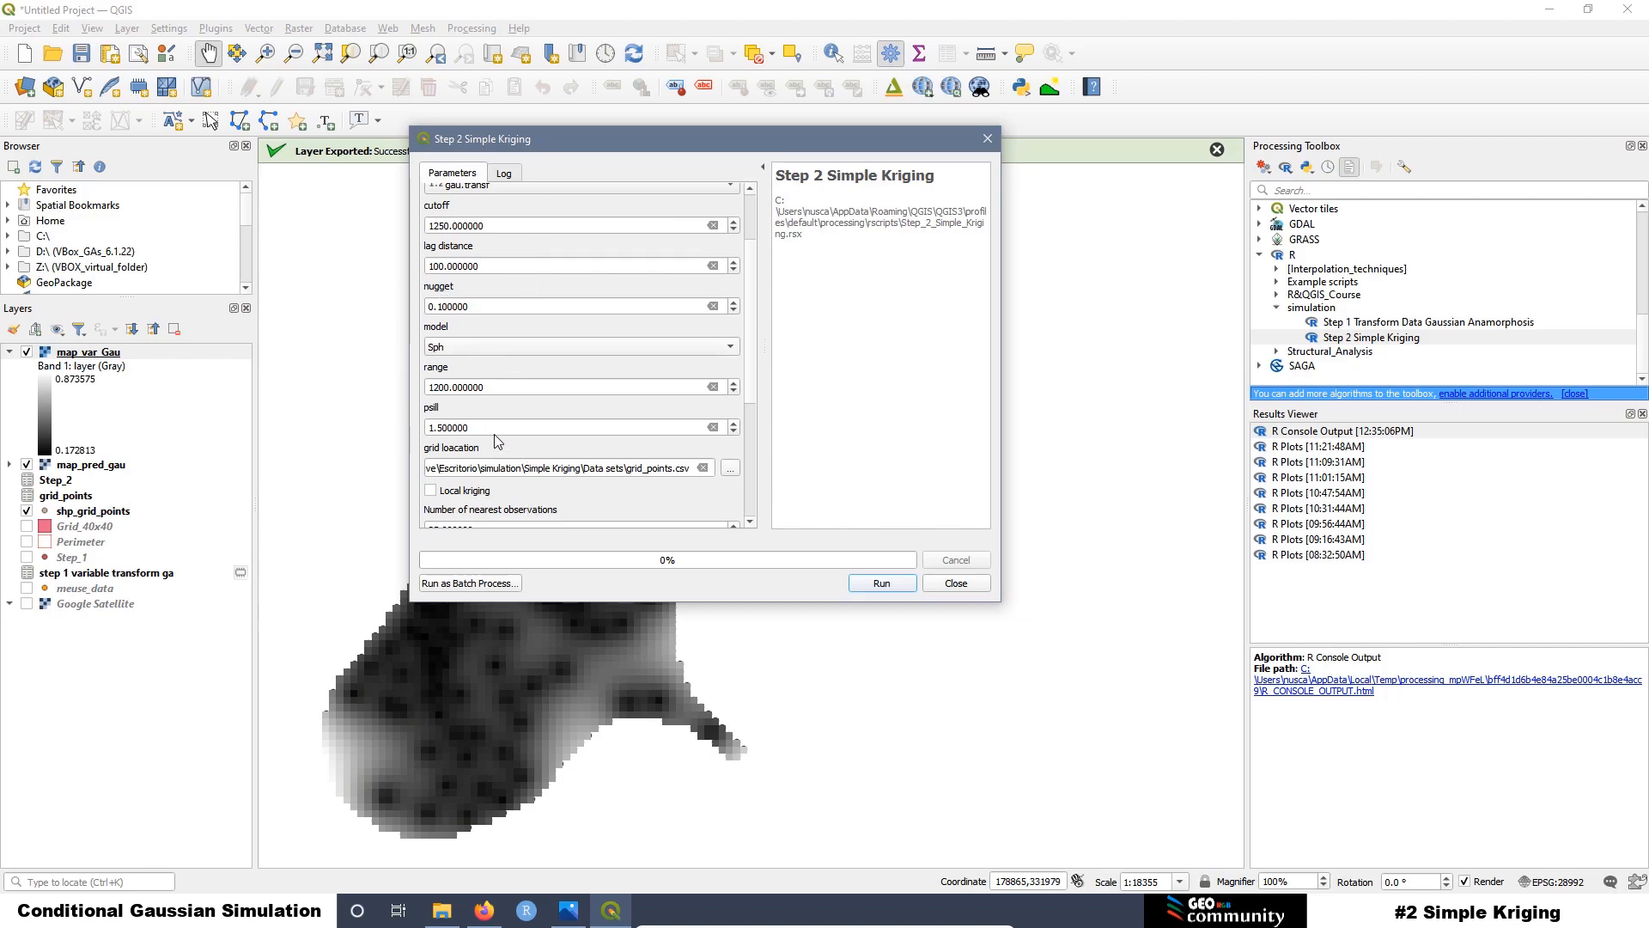
left_click_drag(487, 312, 425, 309)
left_click_drag(487, 387, 425, 427)
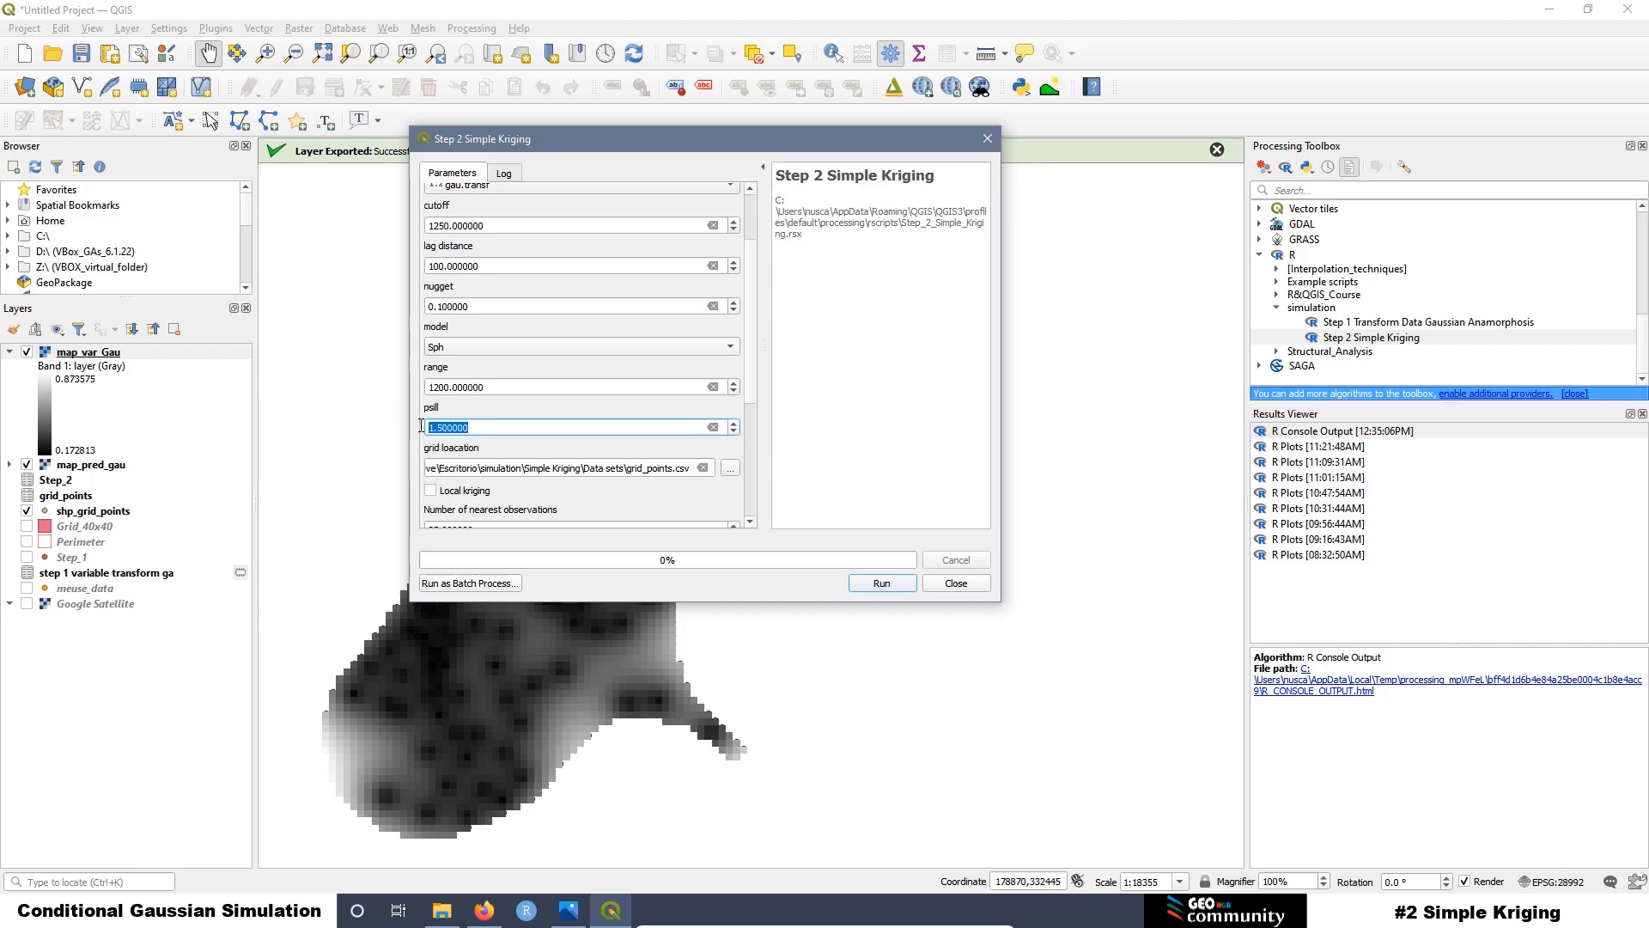
left_click_drag(487, 266, 415, 265)
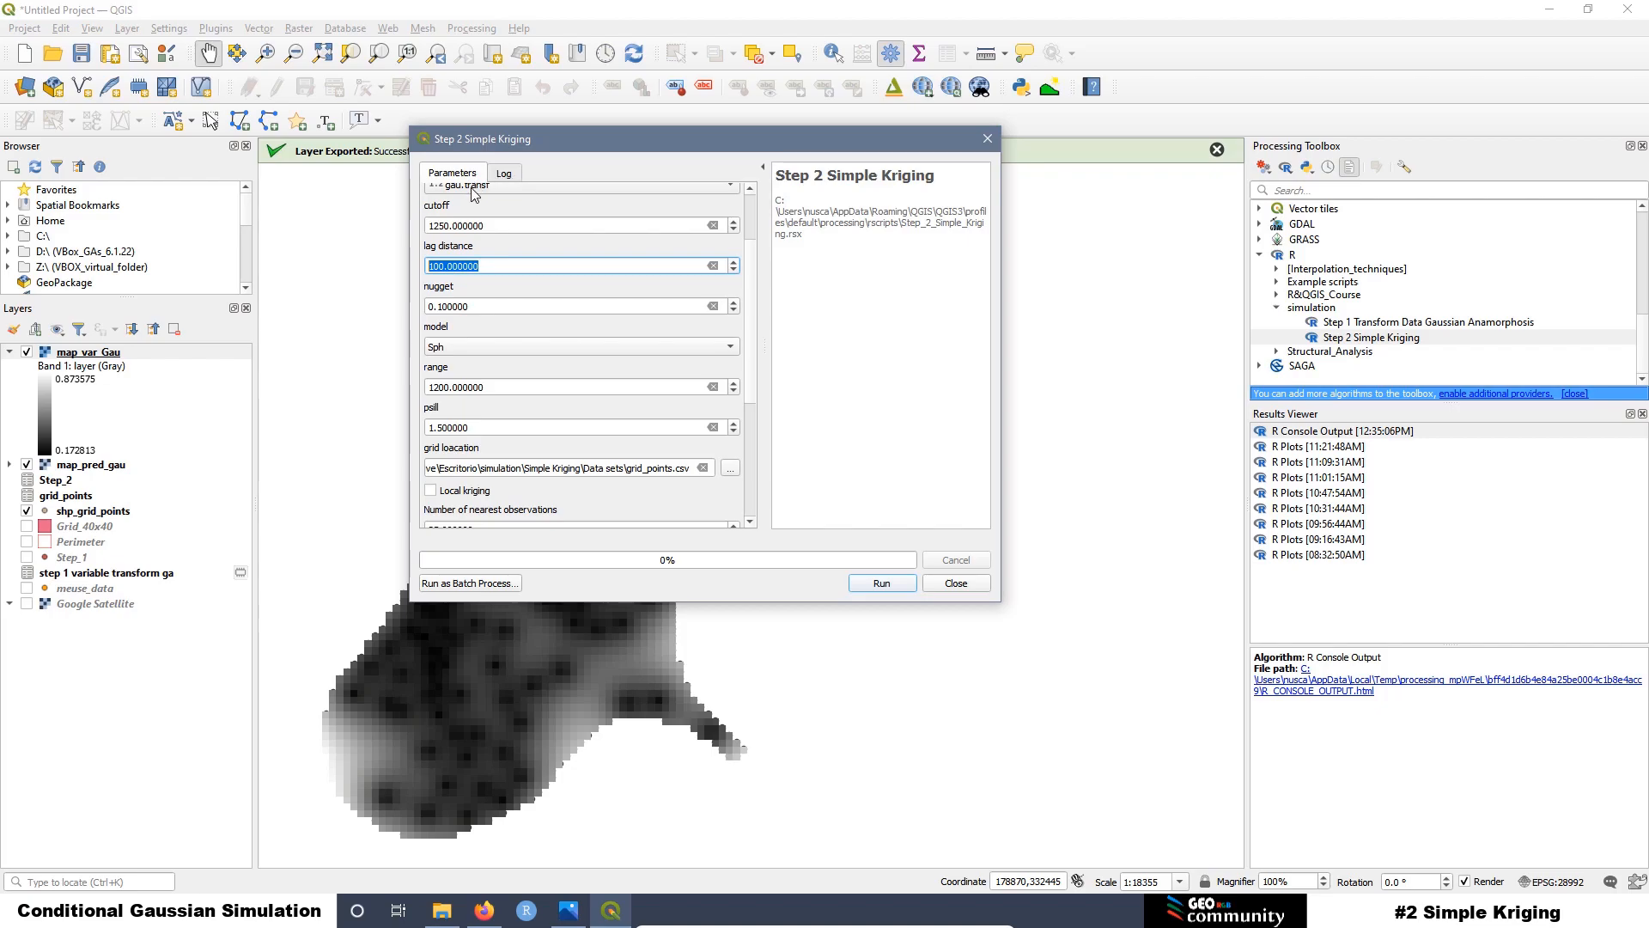
left_click_drag(490, 224, 422, 267)
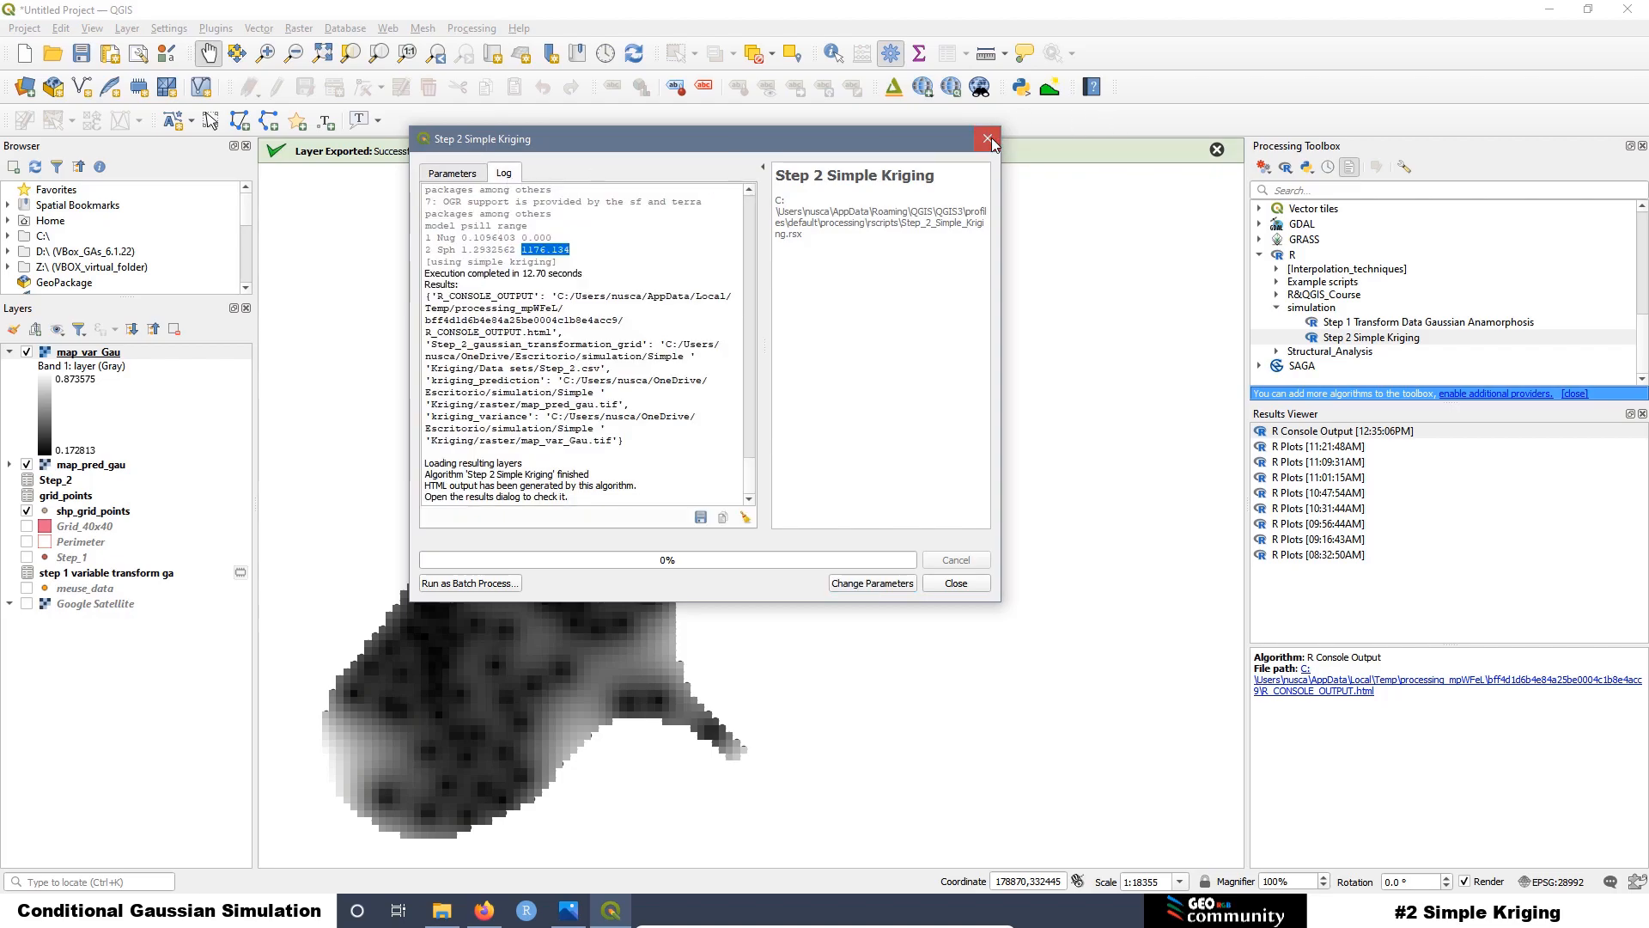
left_click(988, 139)
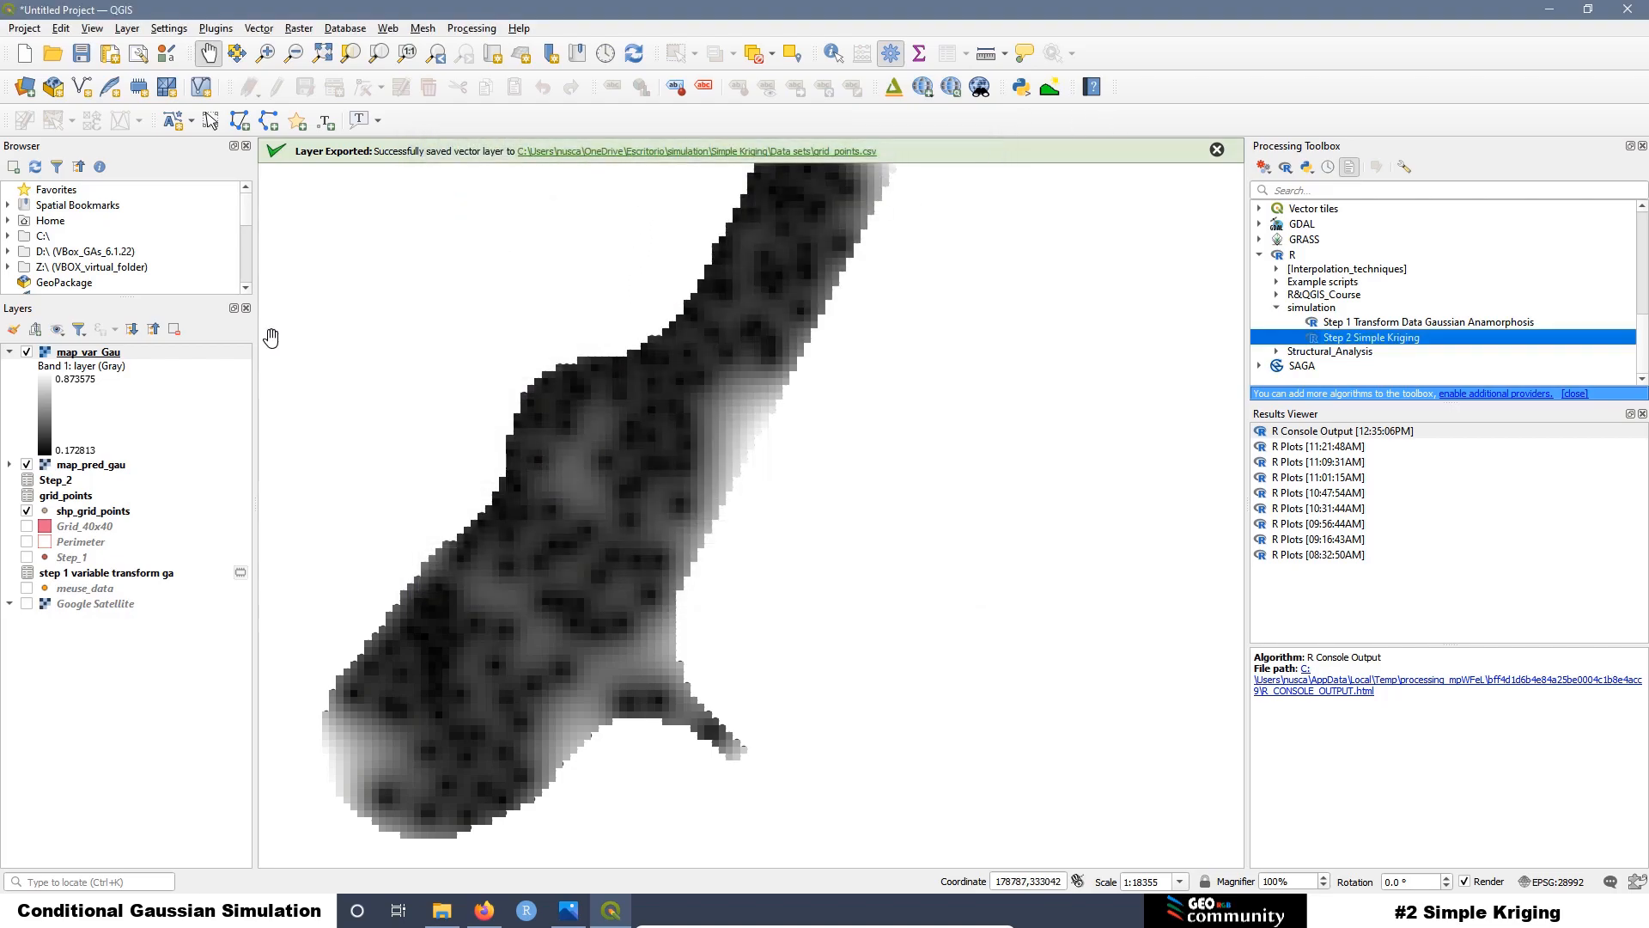
Step: Examine the attribute table of the Step_2 layer from its first to its last row and close it
left_click(53, 481)
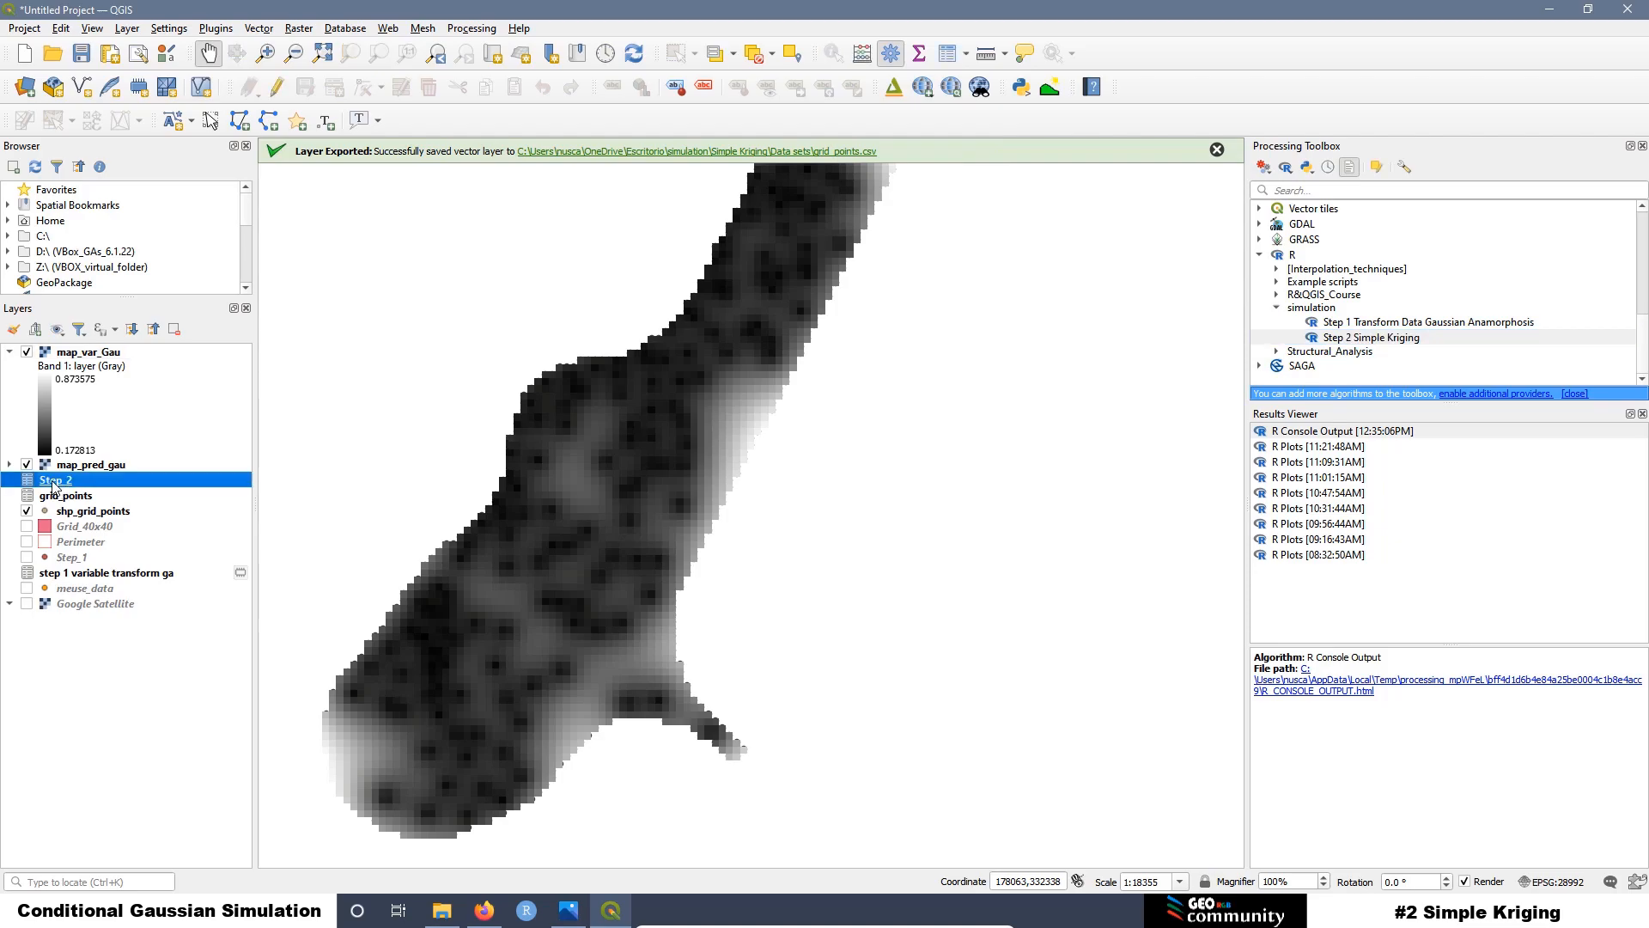
right_click(53, 486)
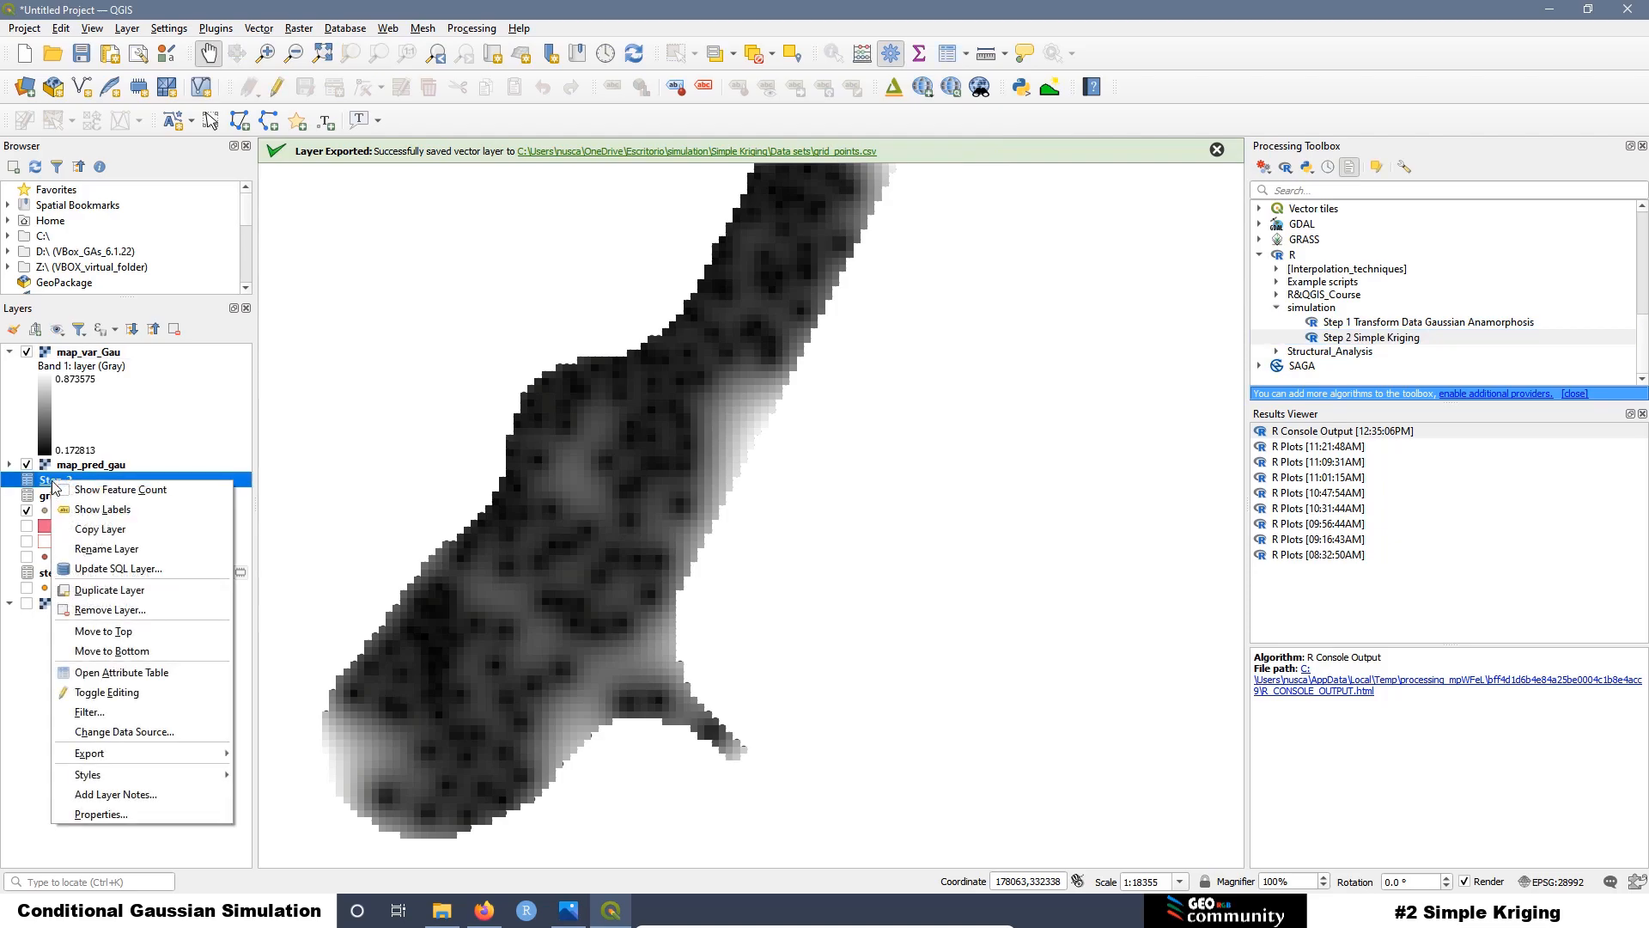
left_click(134, 680)
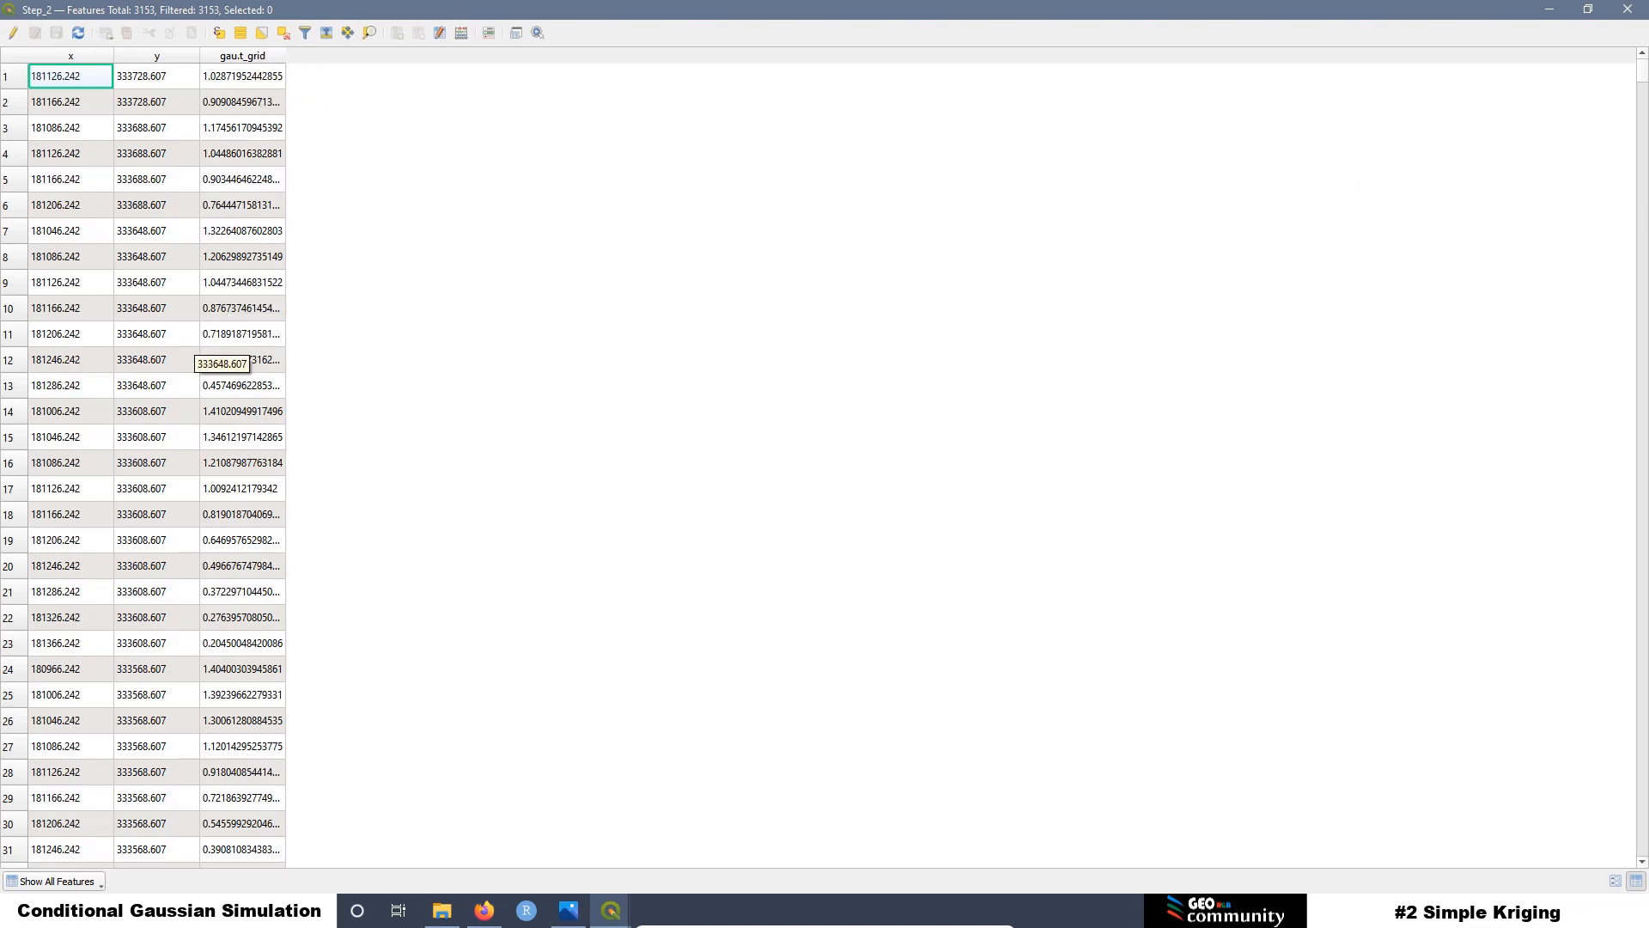
left_click_drag(1643, 73, 1646, 875)
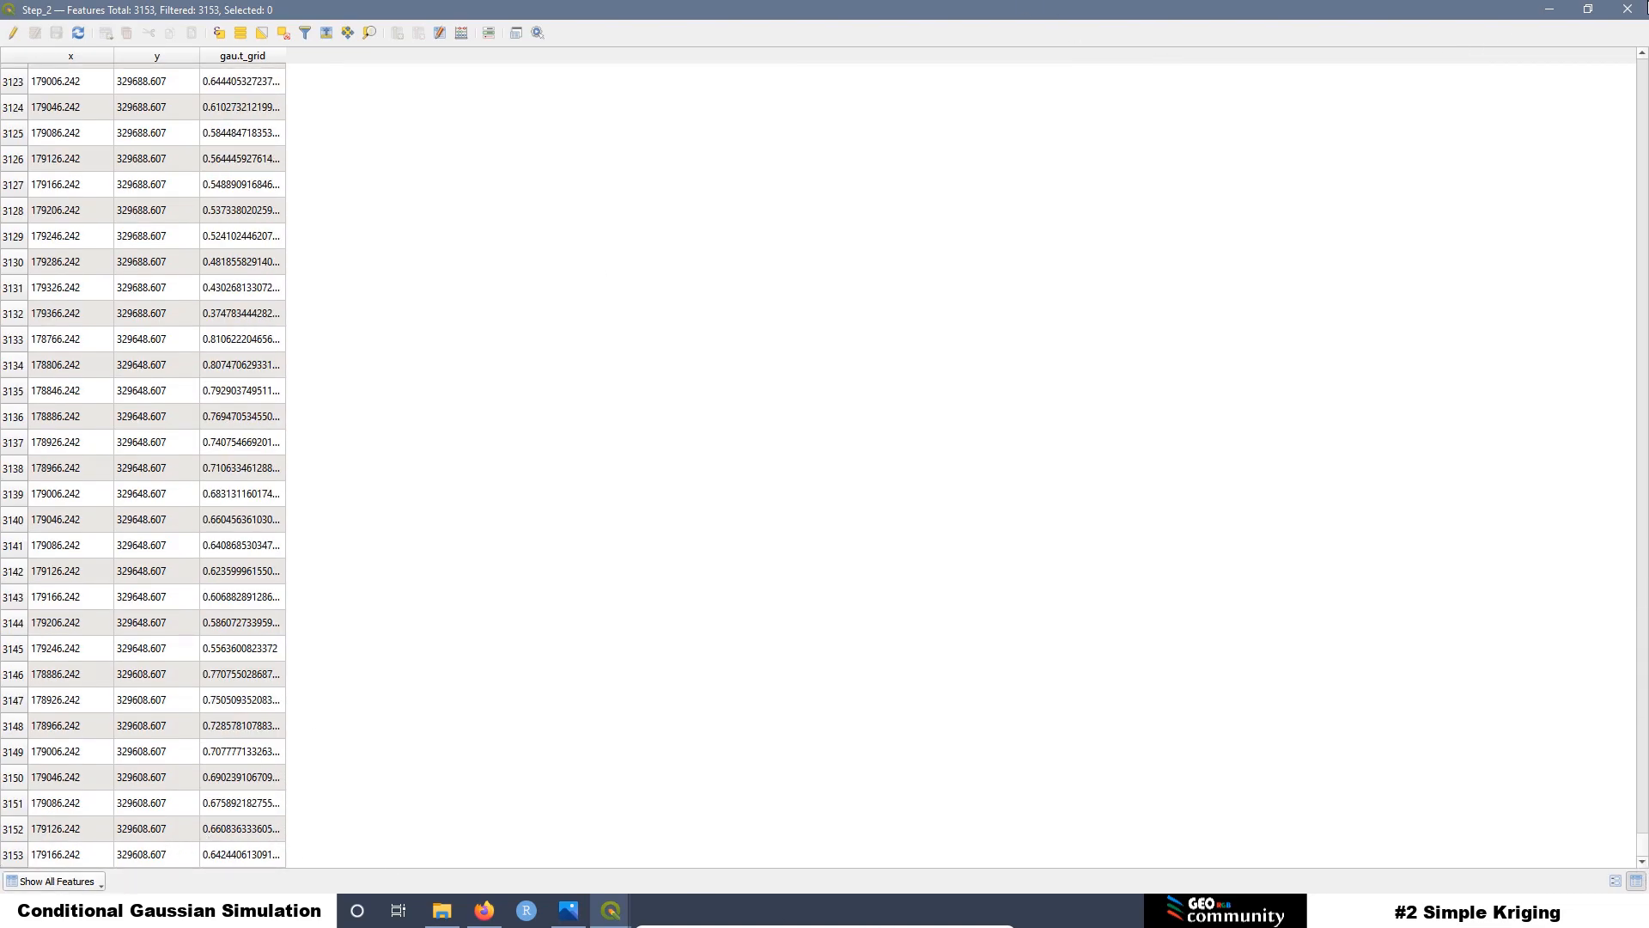
left_click(1629, 11)
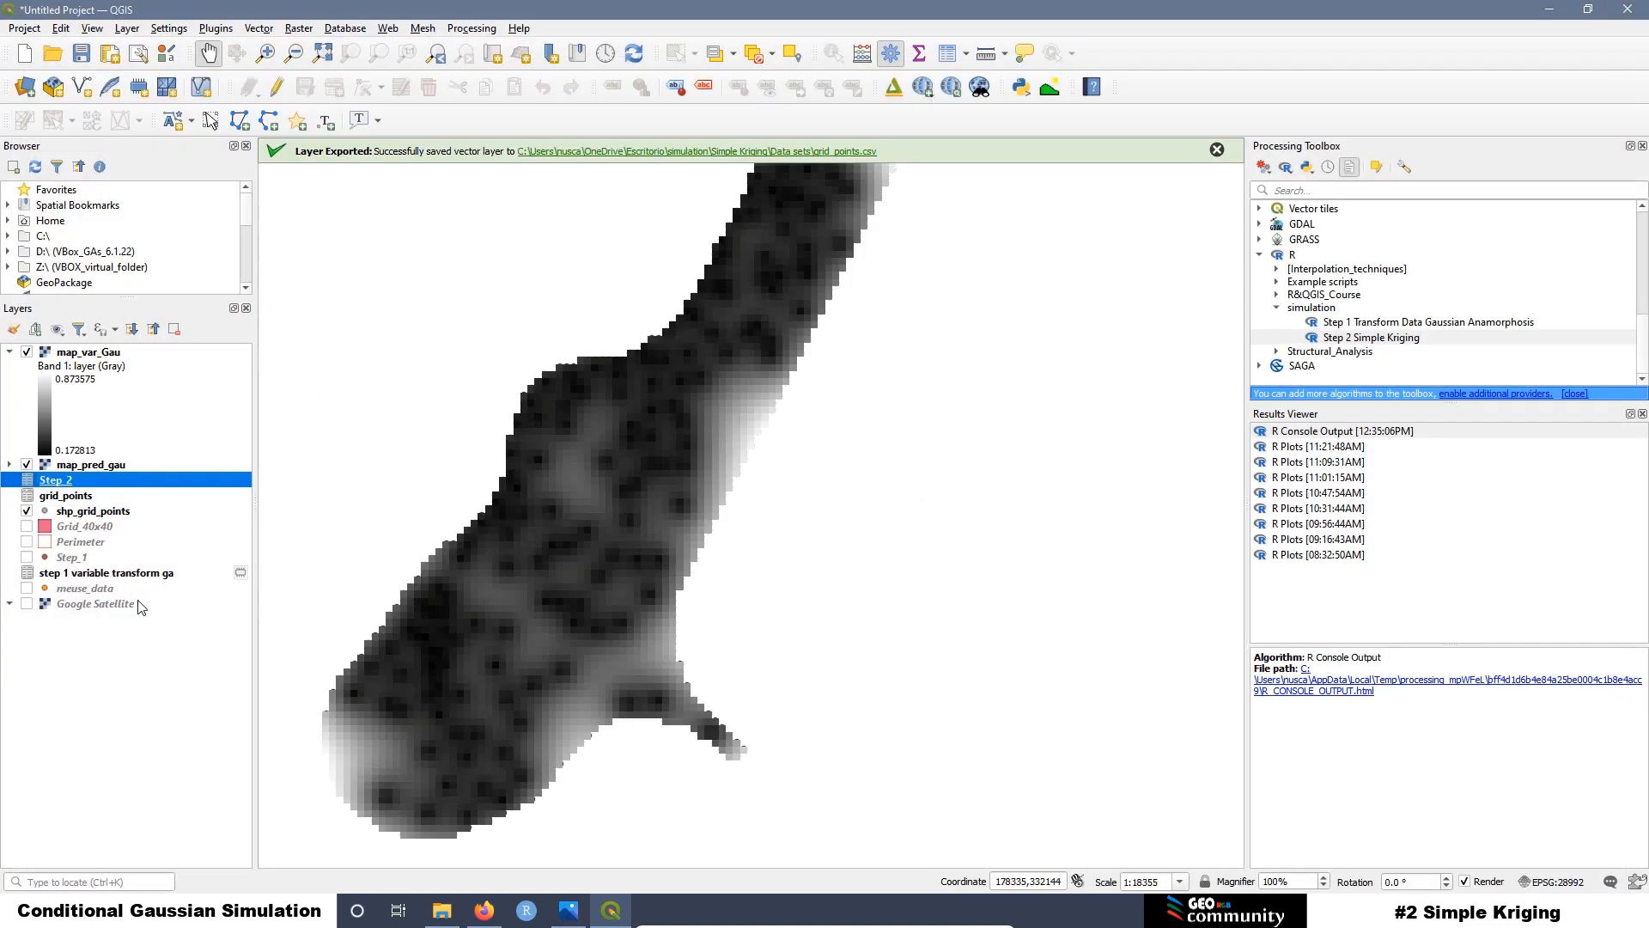
Step: Hide the map_pred_gau and map_var_Gau rasters and check the coordinate columns in the attribute table of shp_grid_points
left_click(27, 464)
left_click(26, 352)
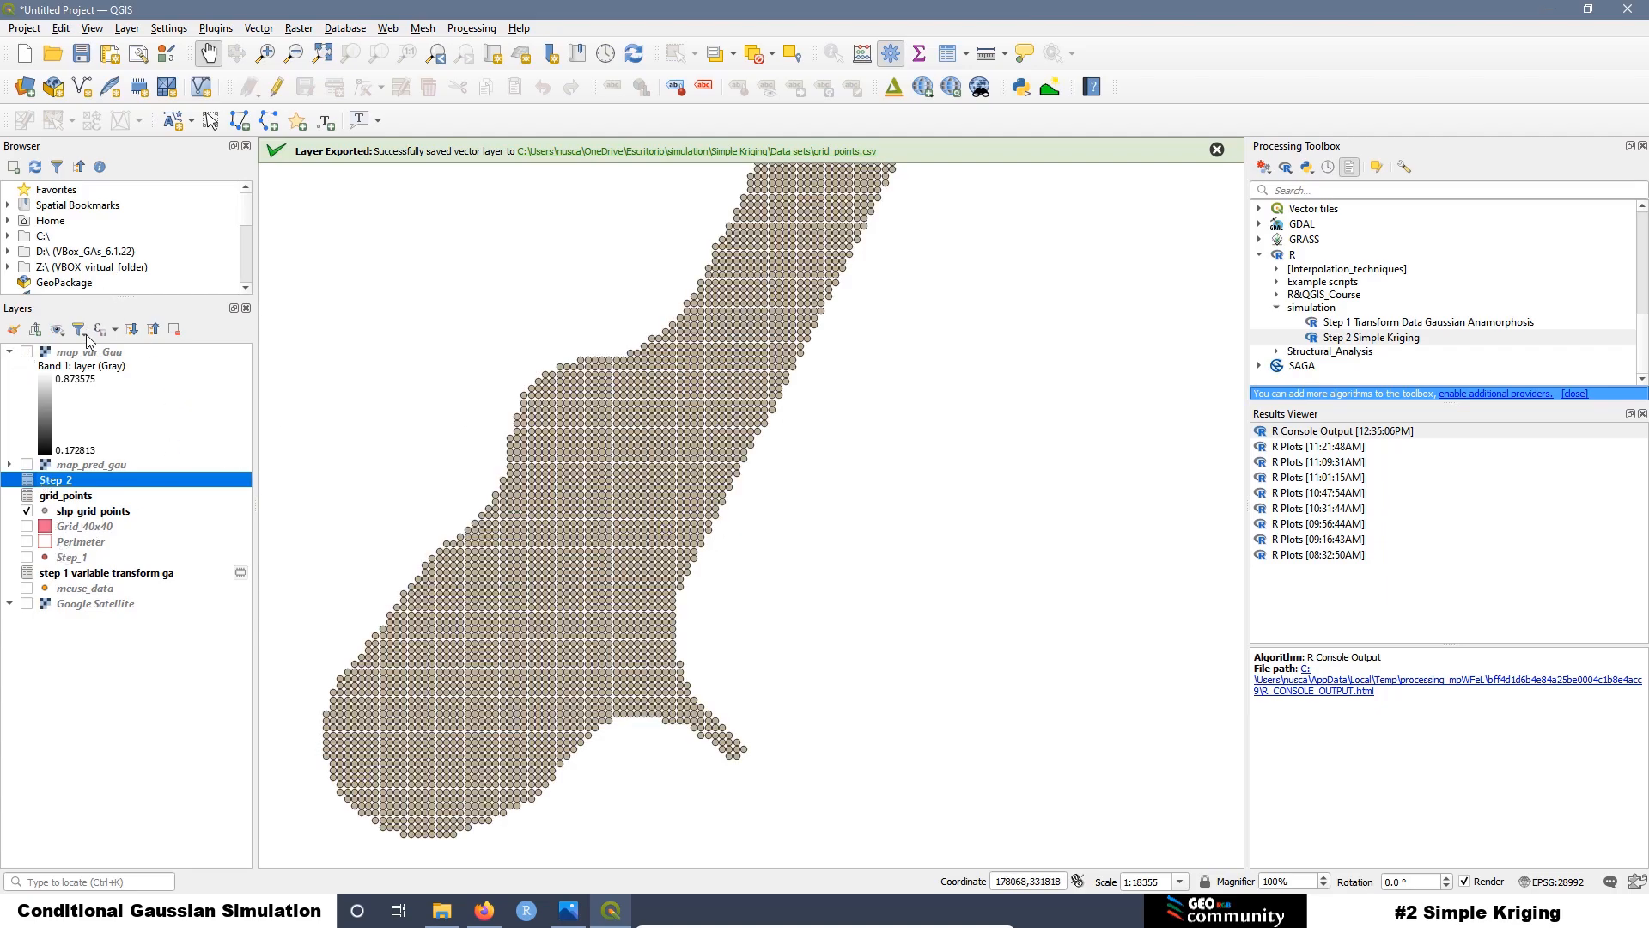
right_click(85, 513)
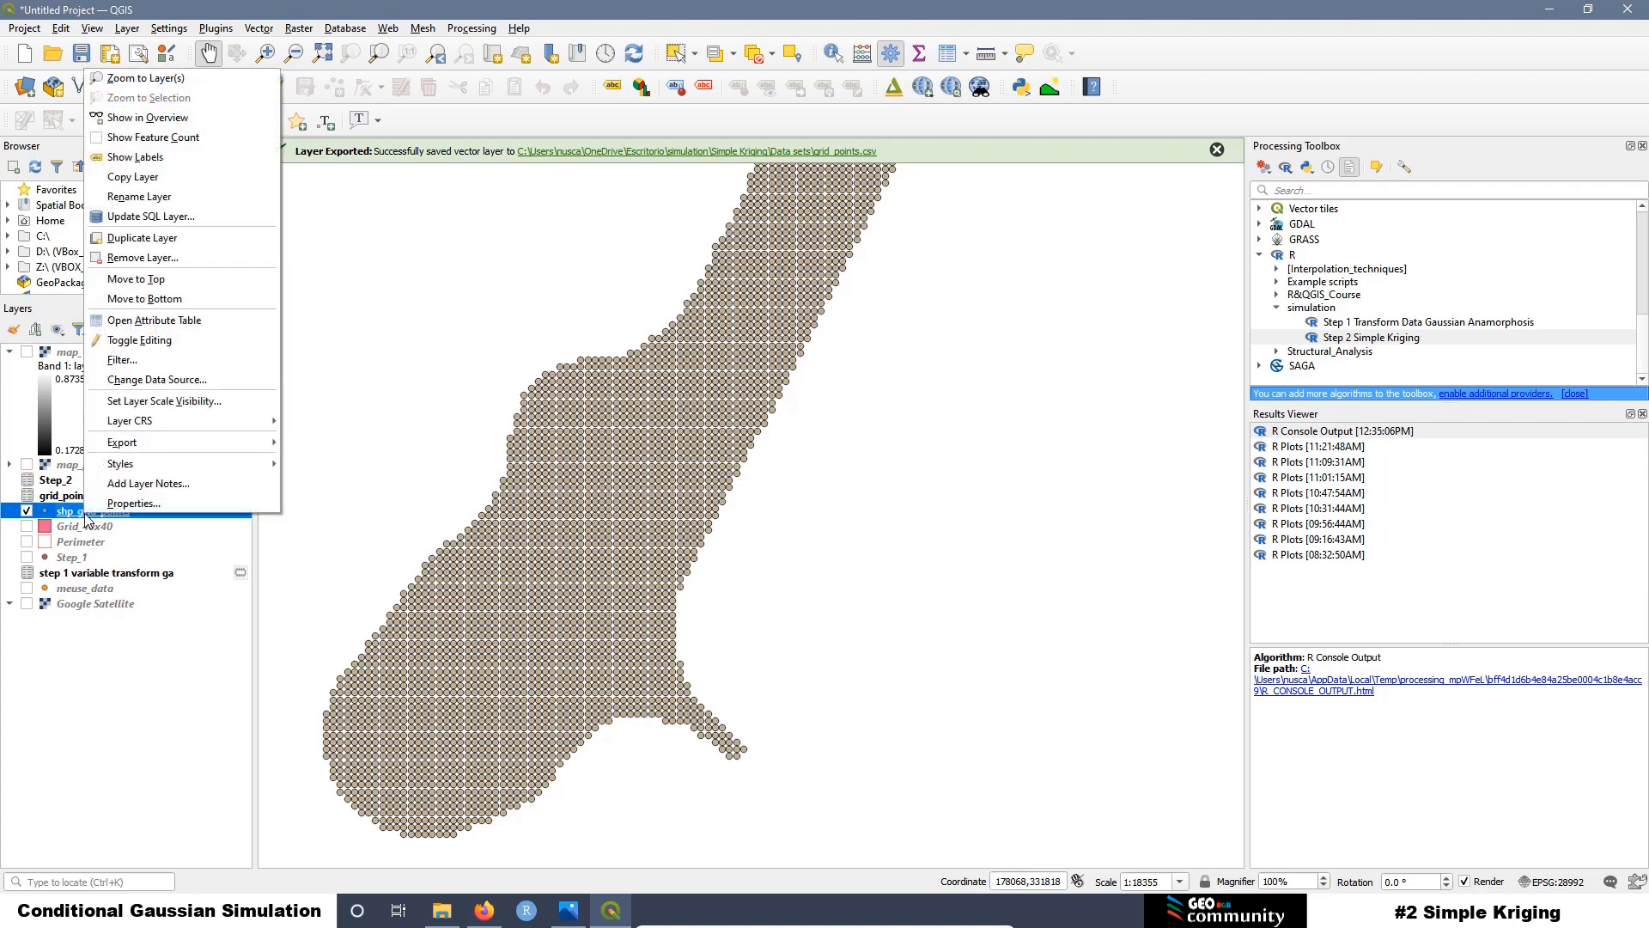
left_click(151, 321)
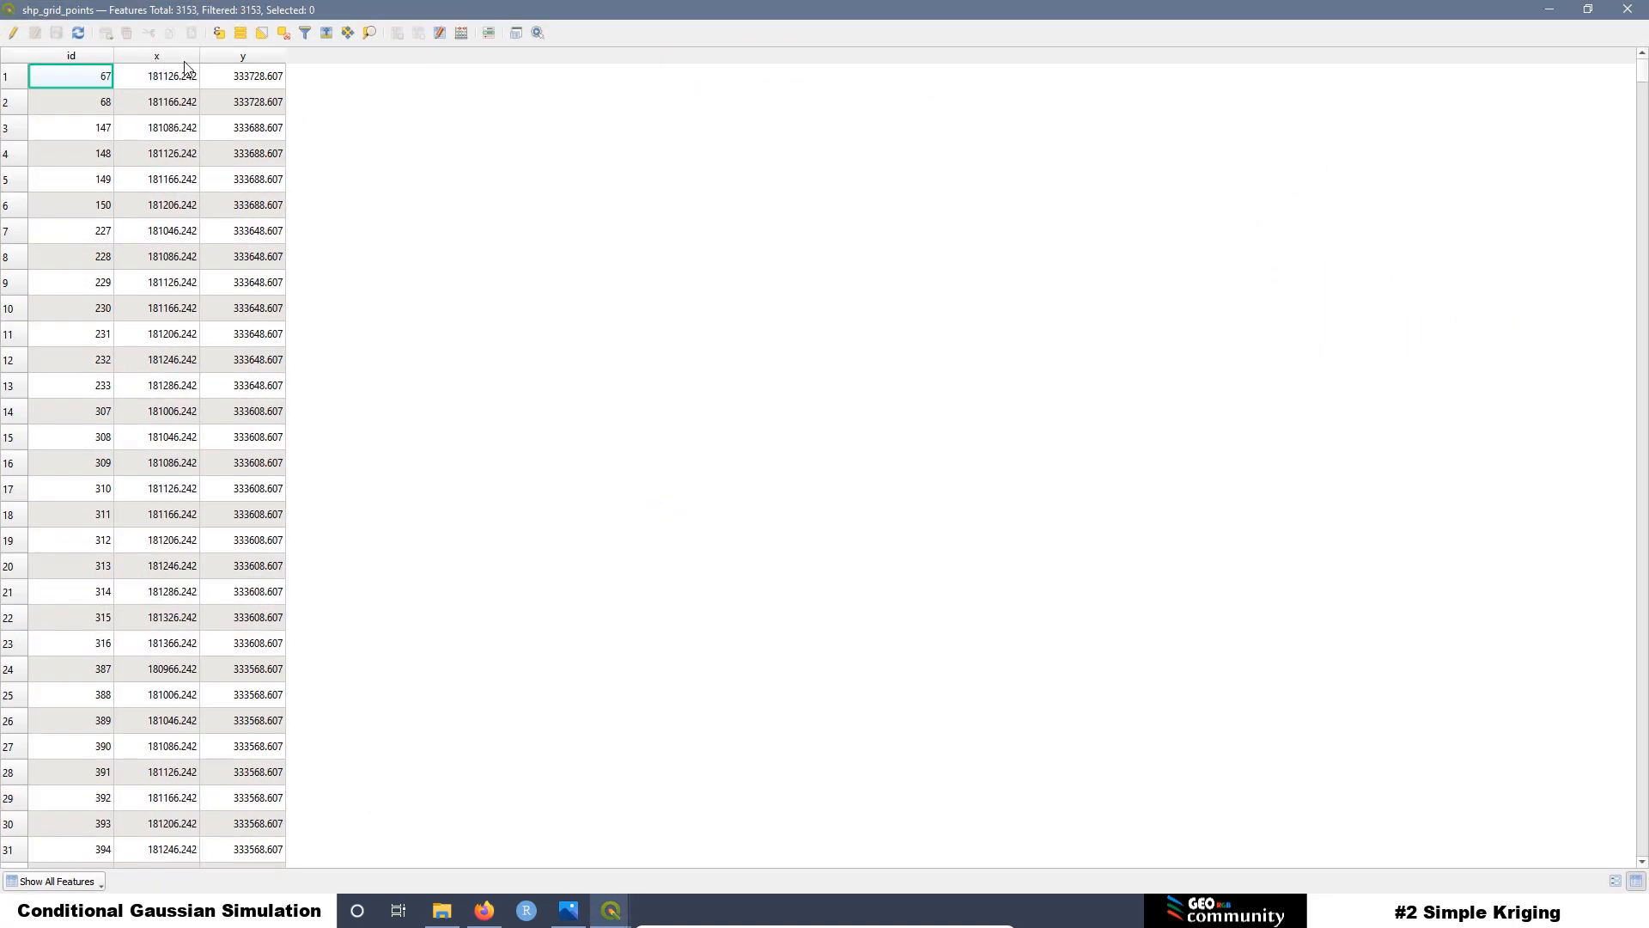
left_click(1628, 10)
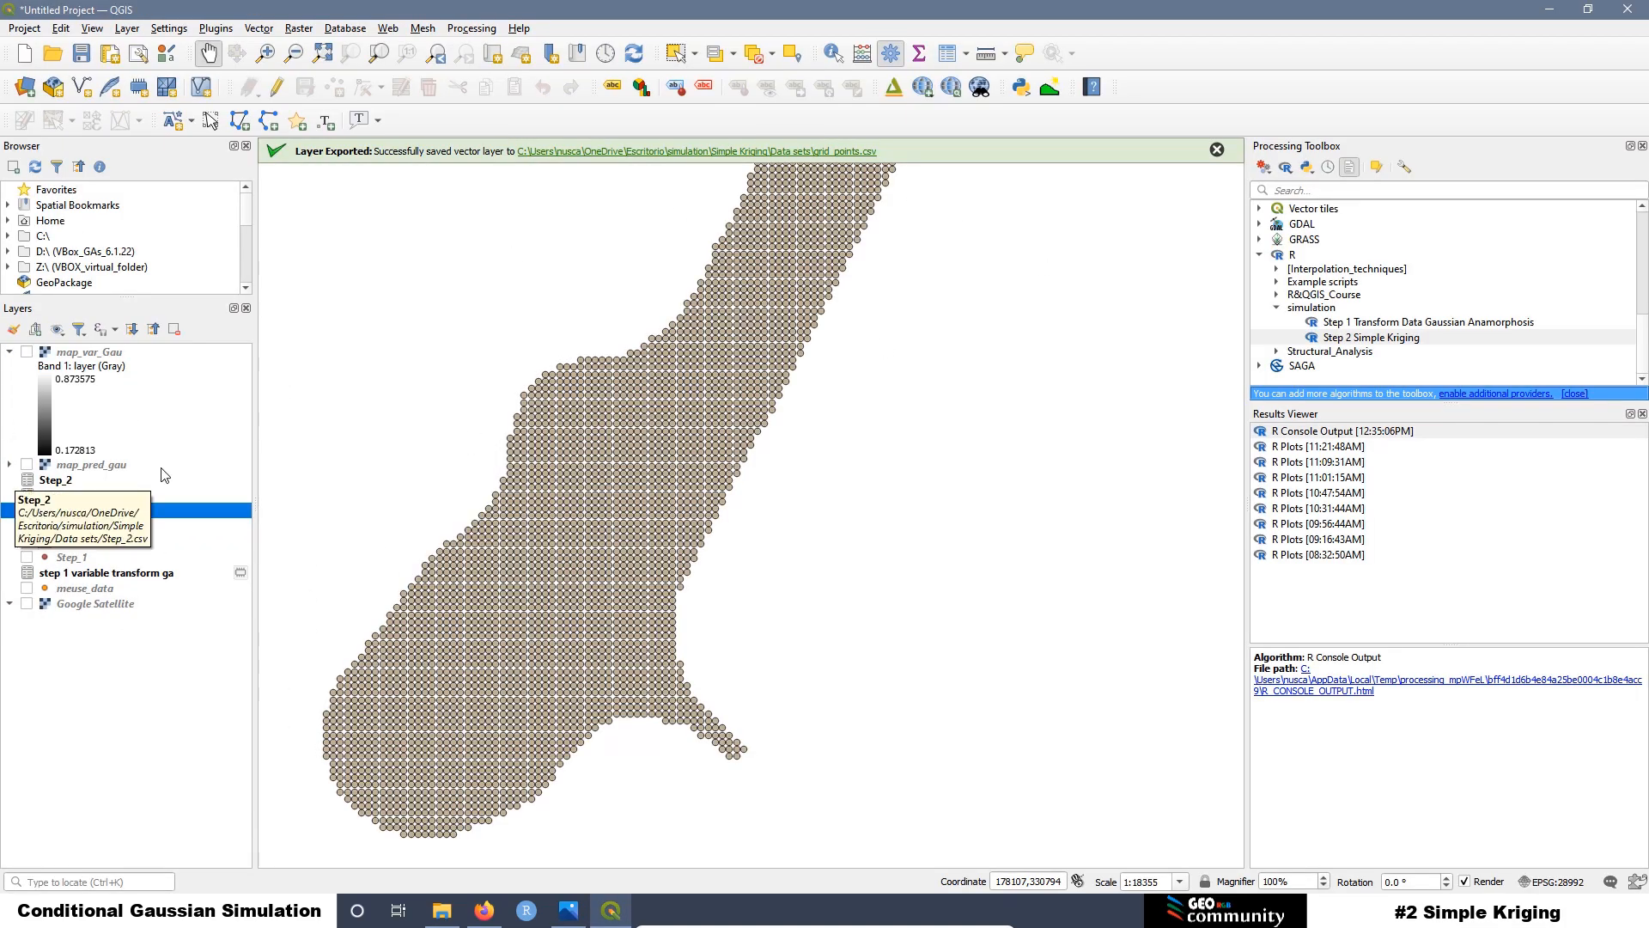
Step: Switch to File Explorer and open Step_2.csv from the Data sets folder of Simple Kriging
left_click(52, 483)
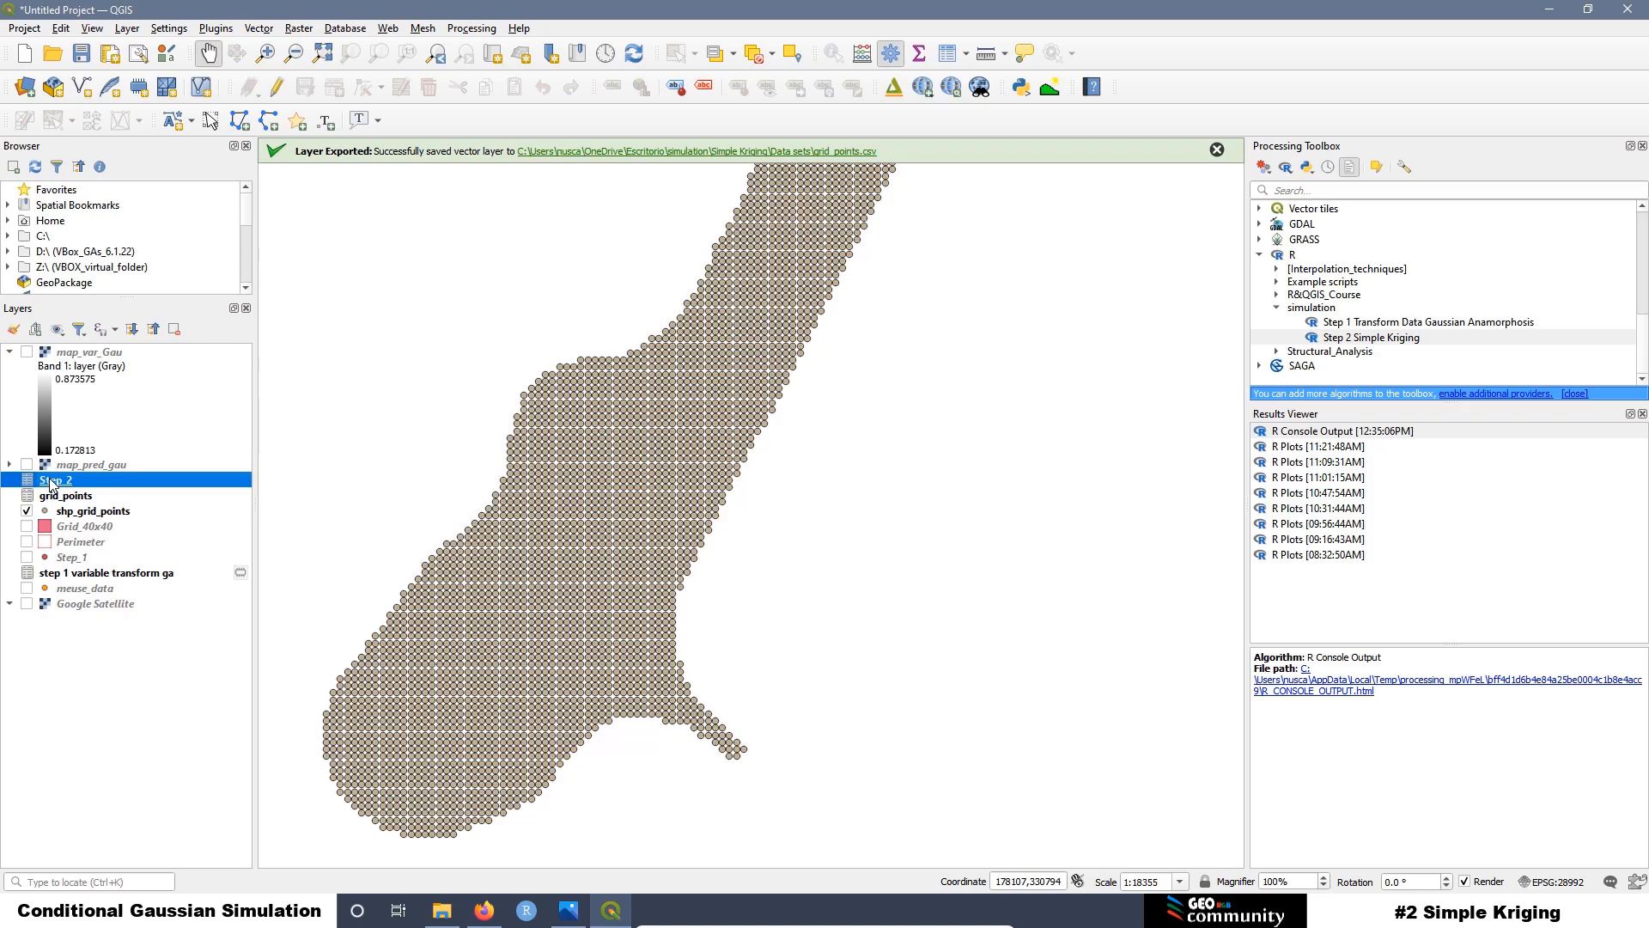
left_click(441, 911)
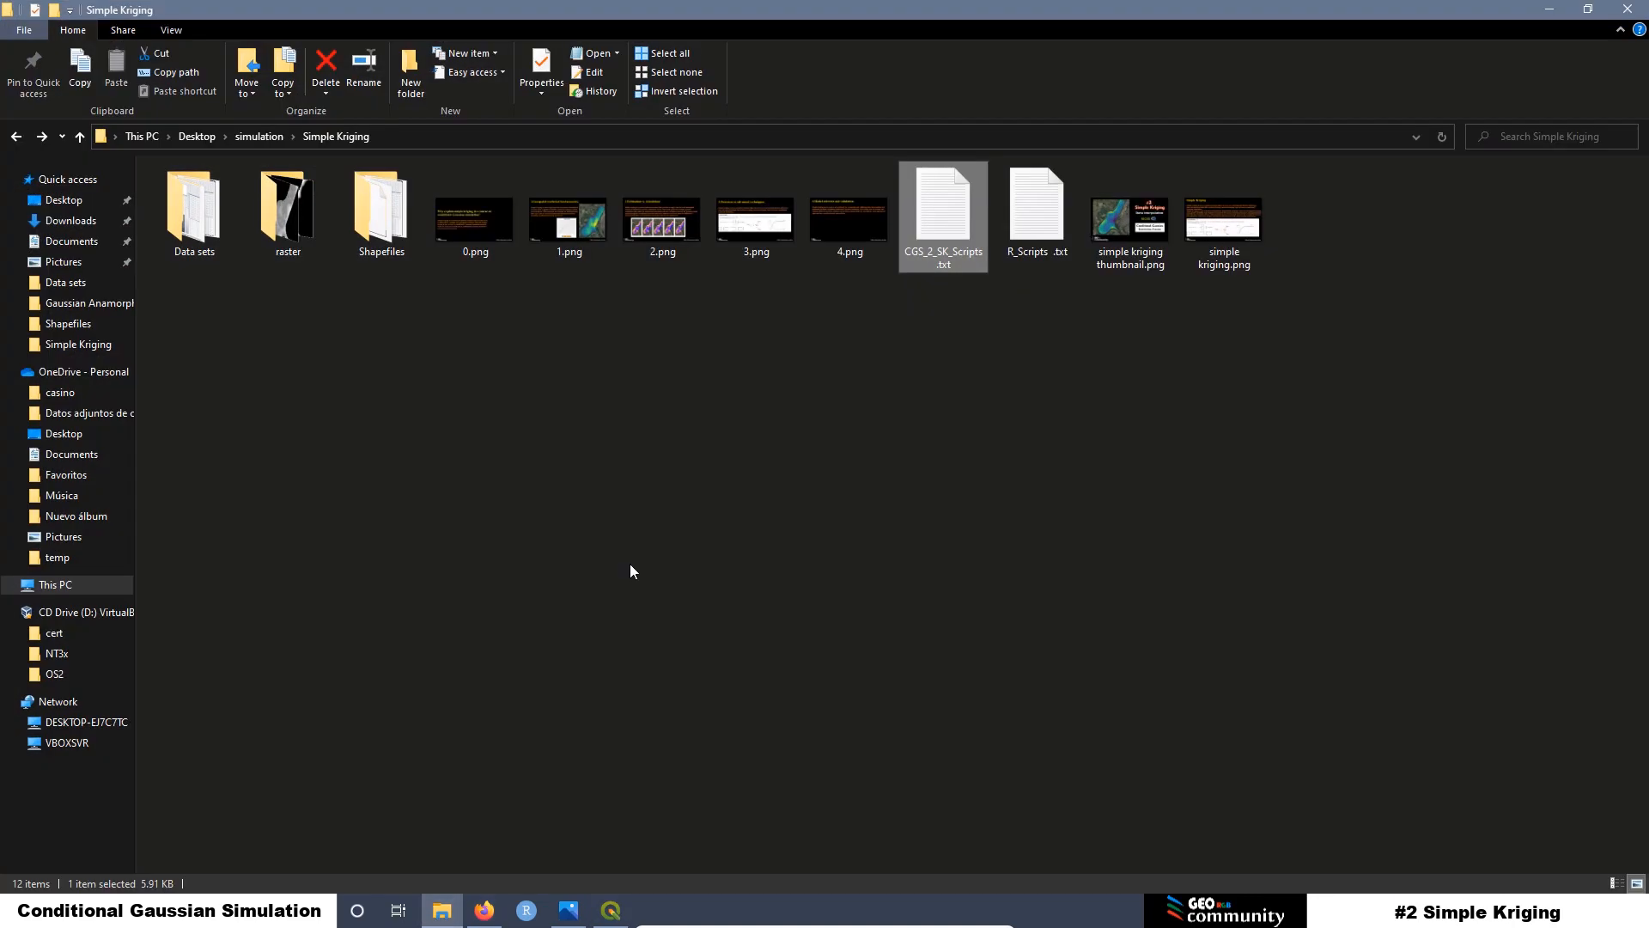
left_click(200, 218)
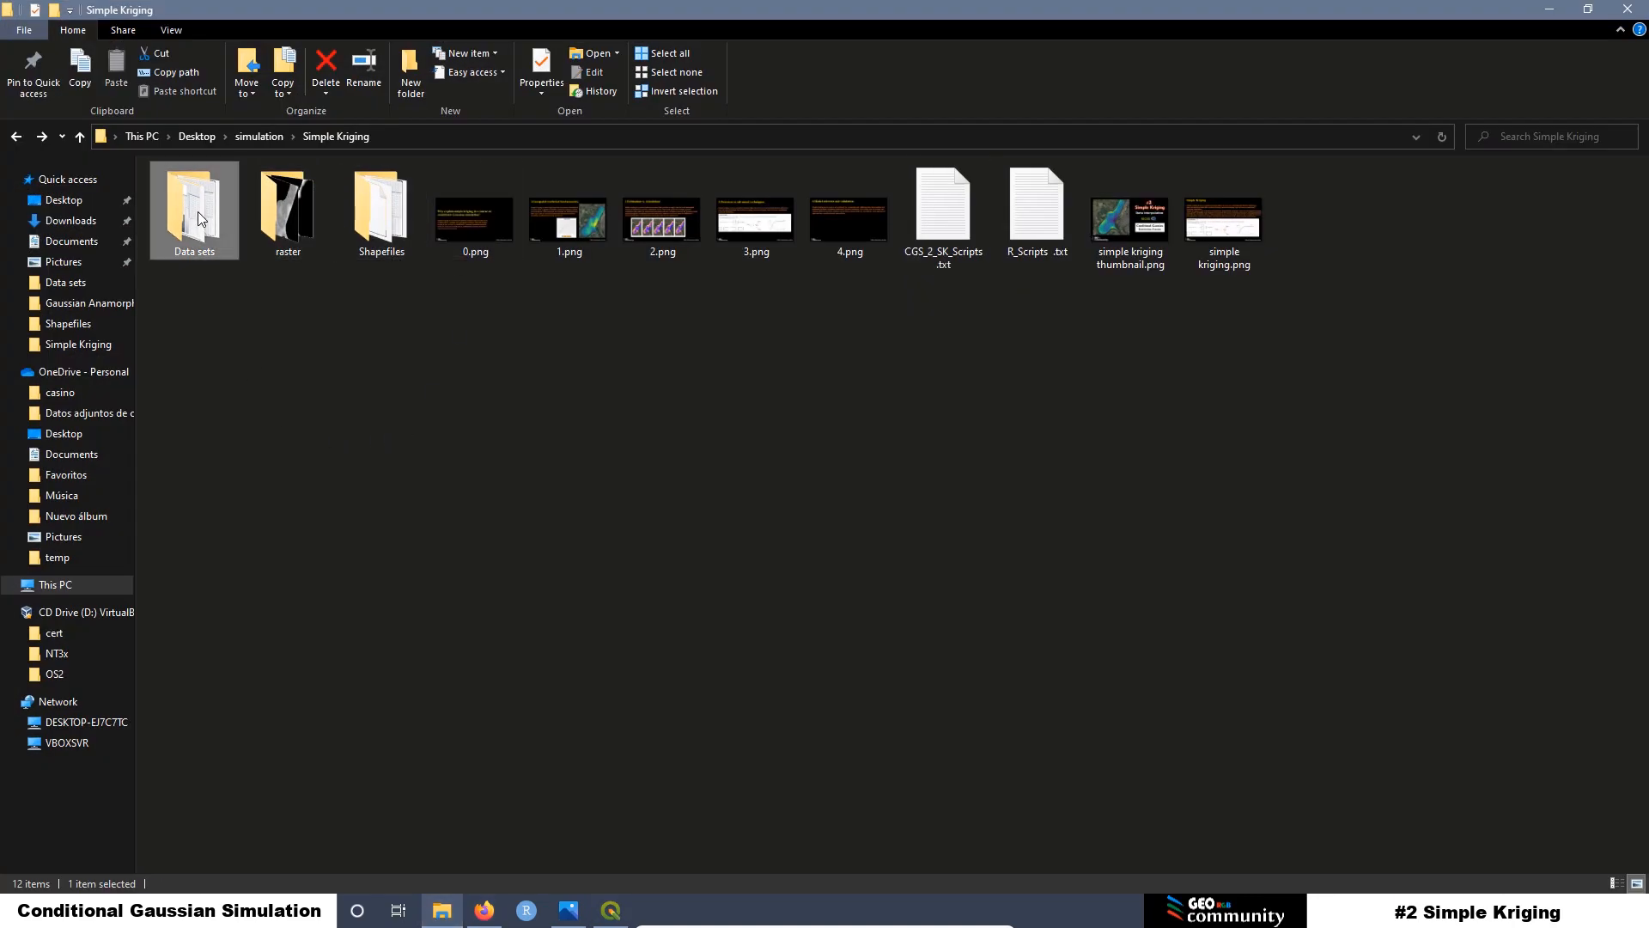
double_click(198, 217)
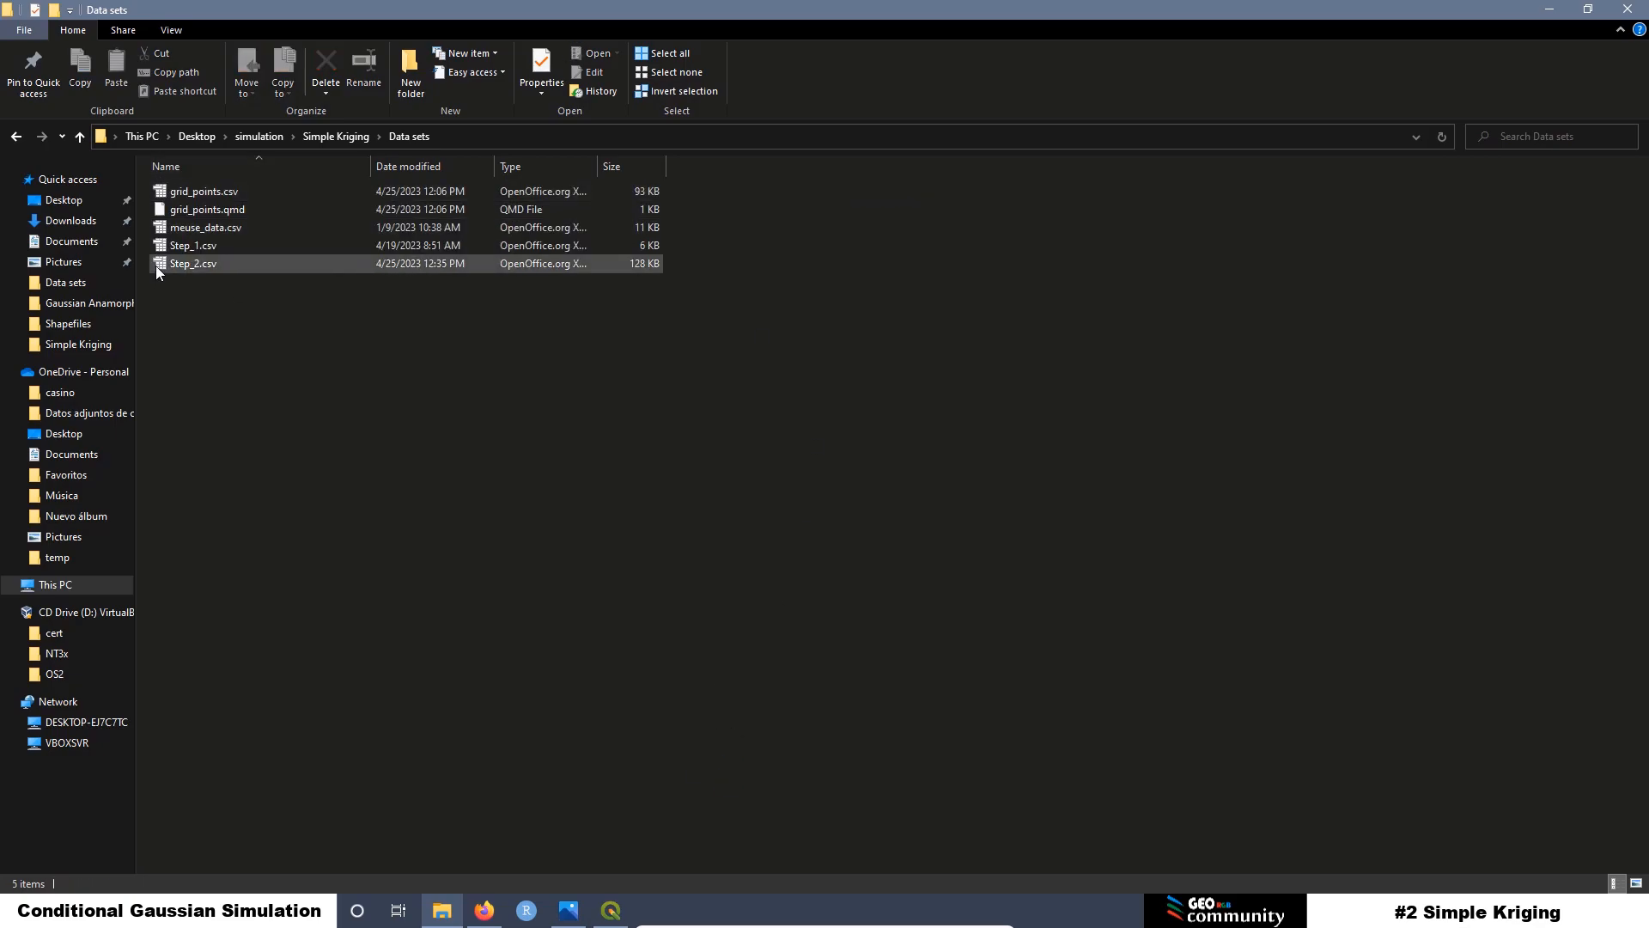
left_click(189, 263)
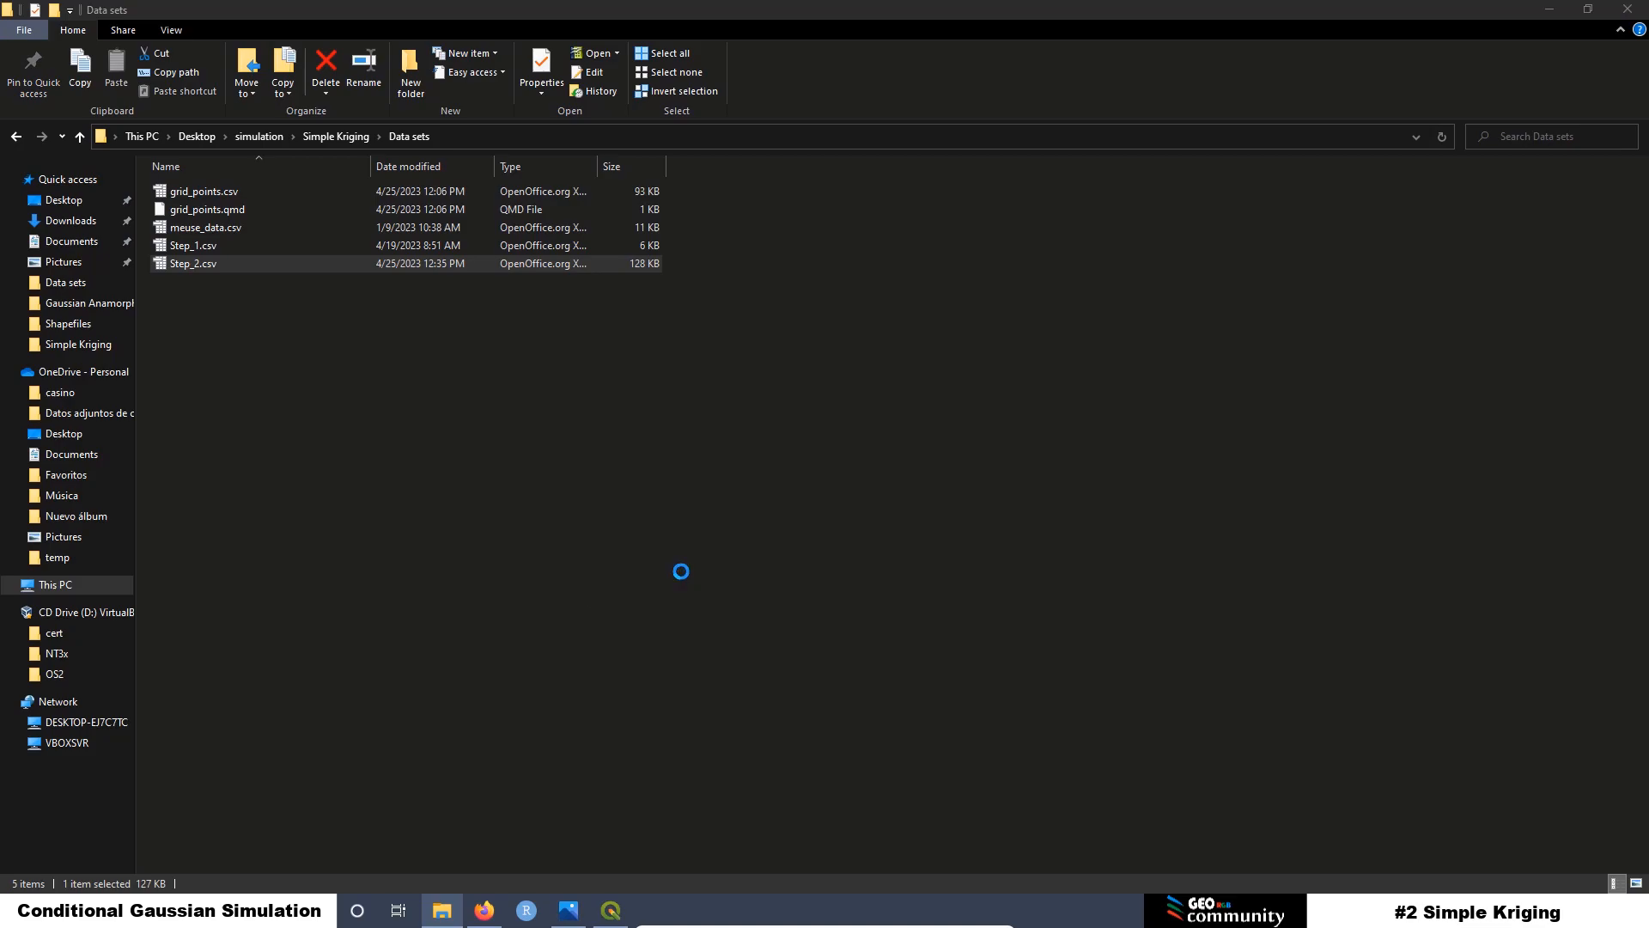
Step: Open a copy of Step_2.csv to check its x, y and gau.t_grid columns, close it, and switch back to QGIS
left_click(1050, 231)
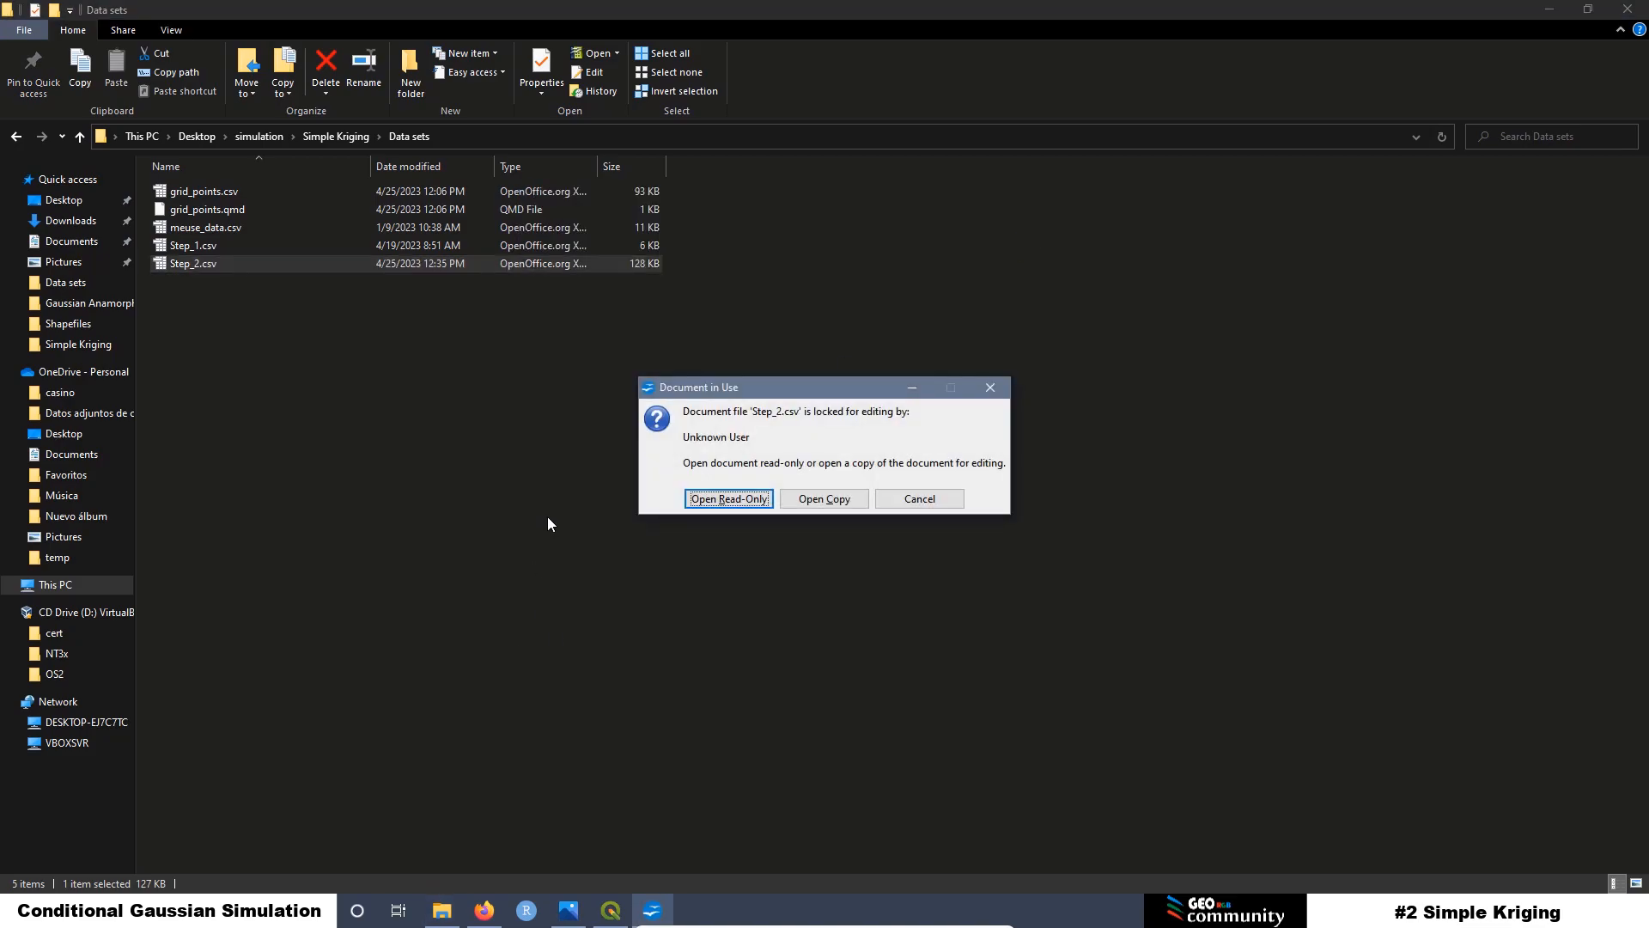
left_click(825, 499)
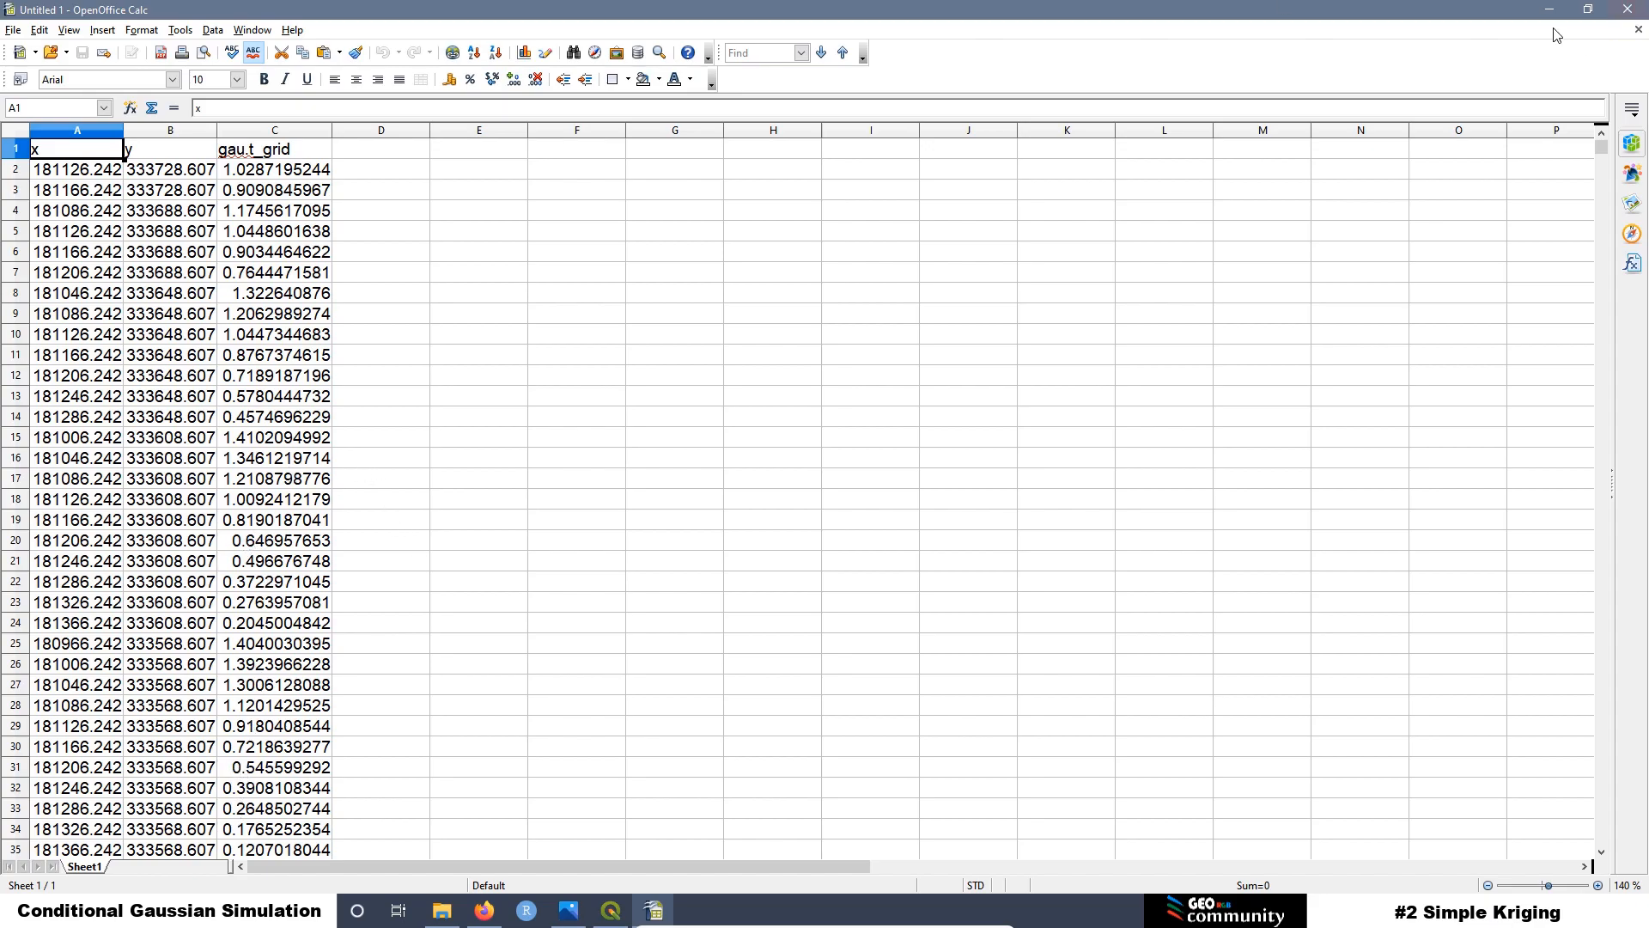
left_click(1635, 12)
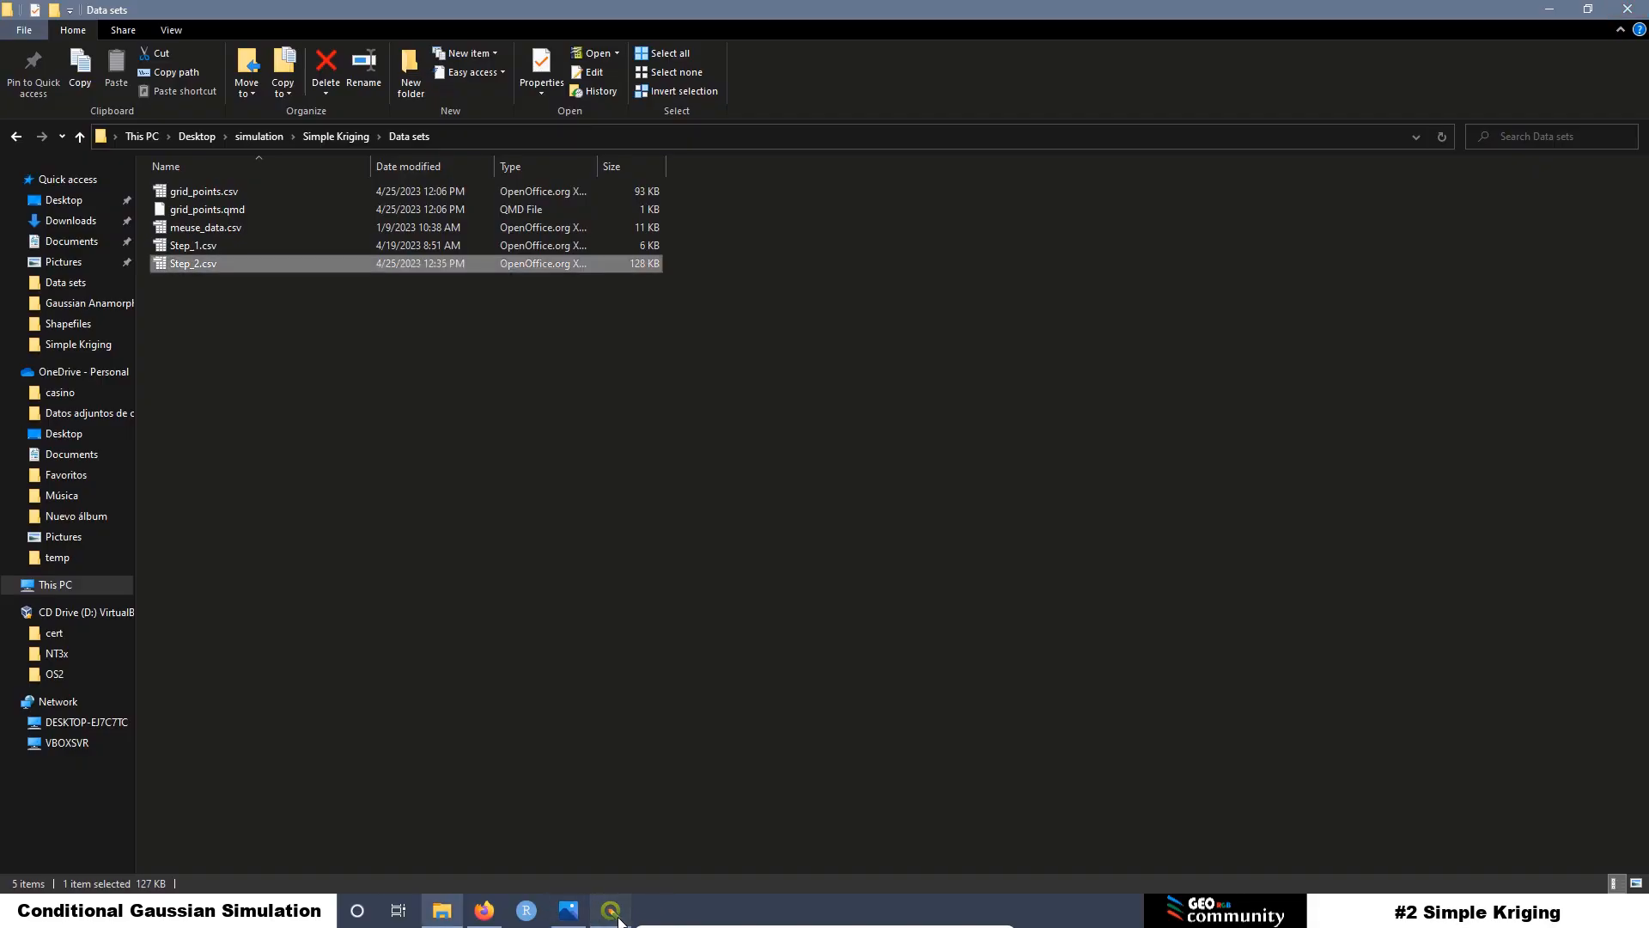
left_click(618, 917)
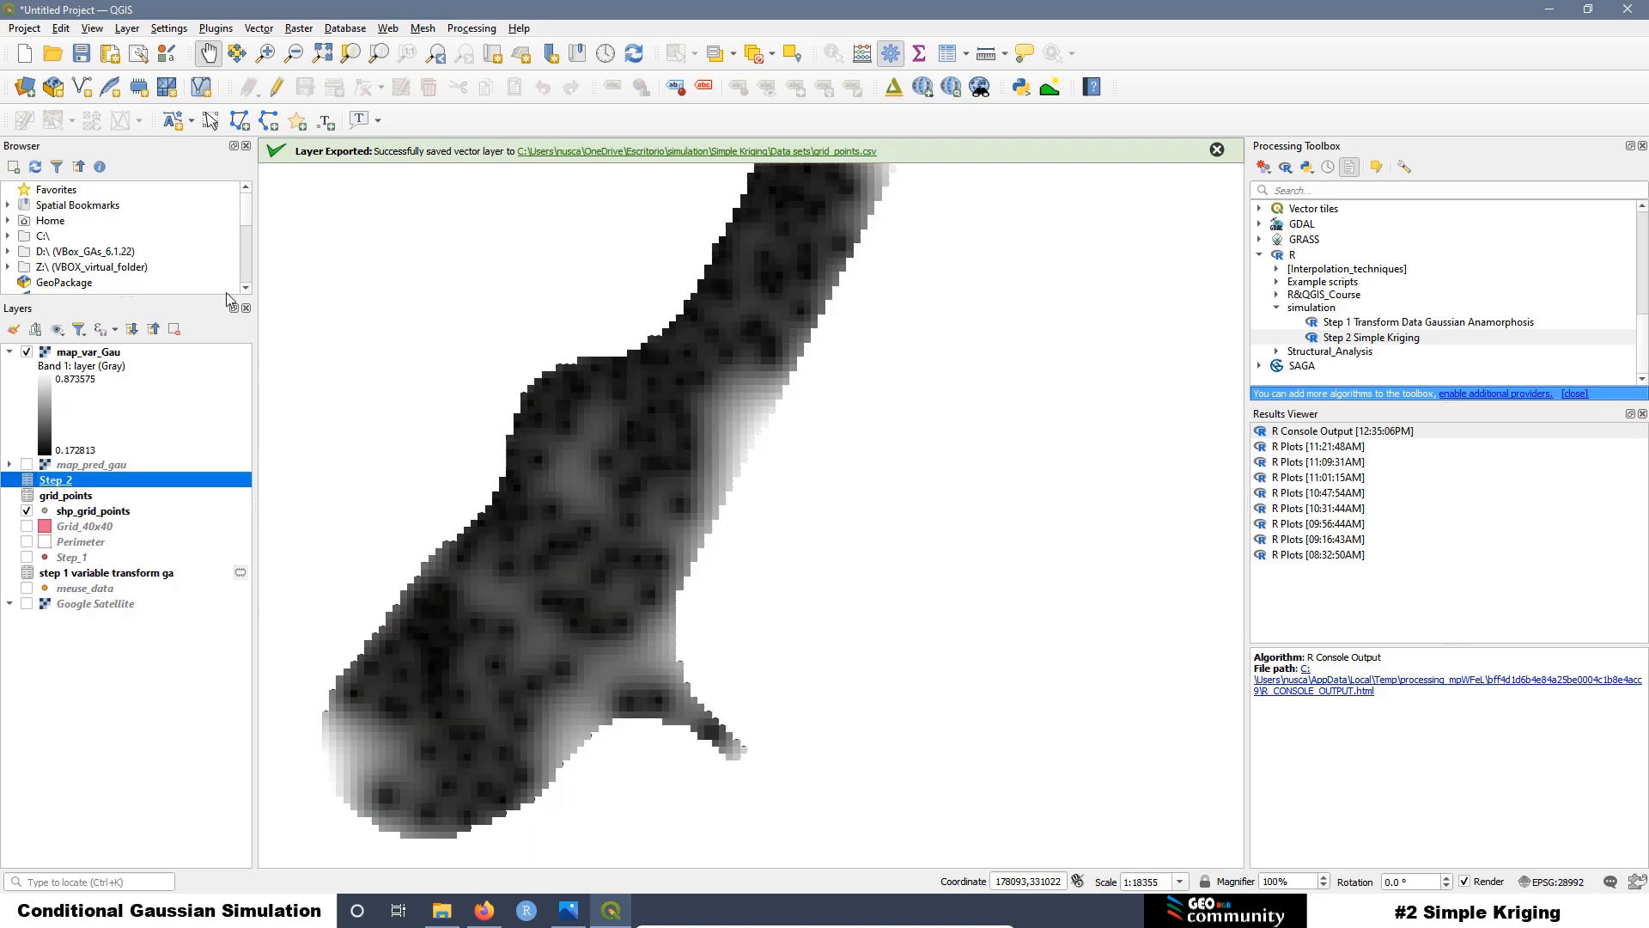
Step: Render the map_var_Gau raster as singleband pseudocolor in Equal Interval mode with 10 classes
right_click(102, 353)
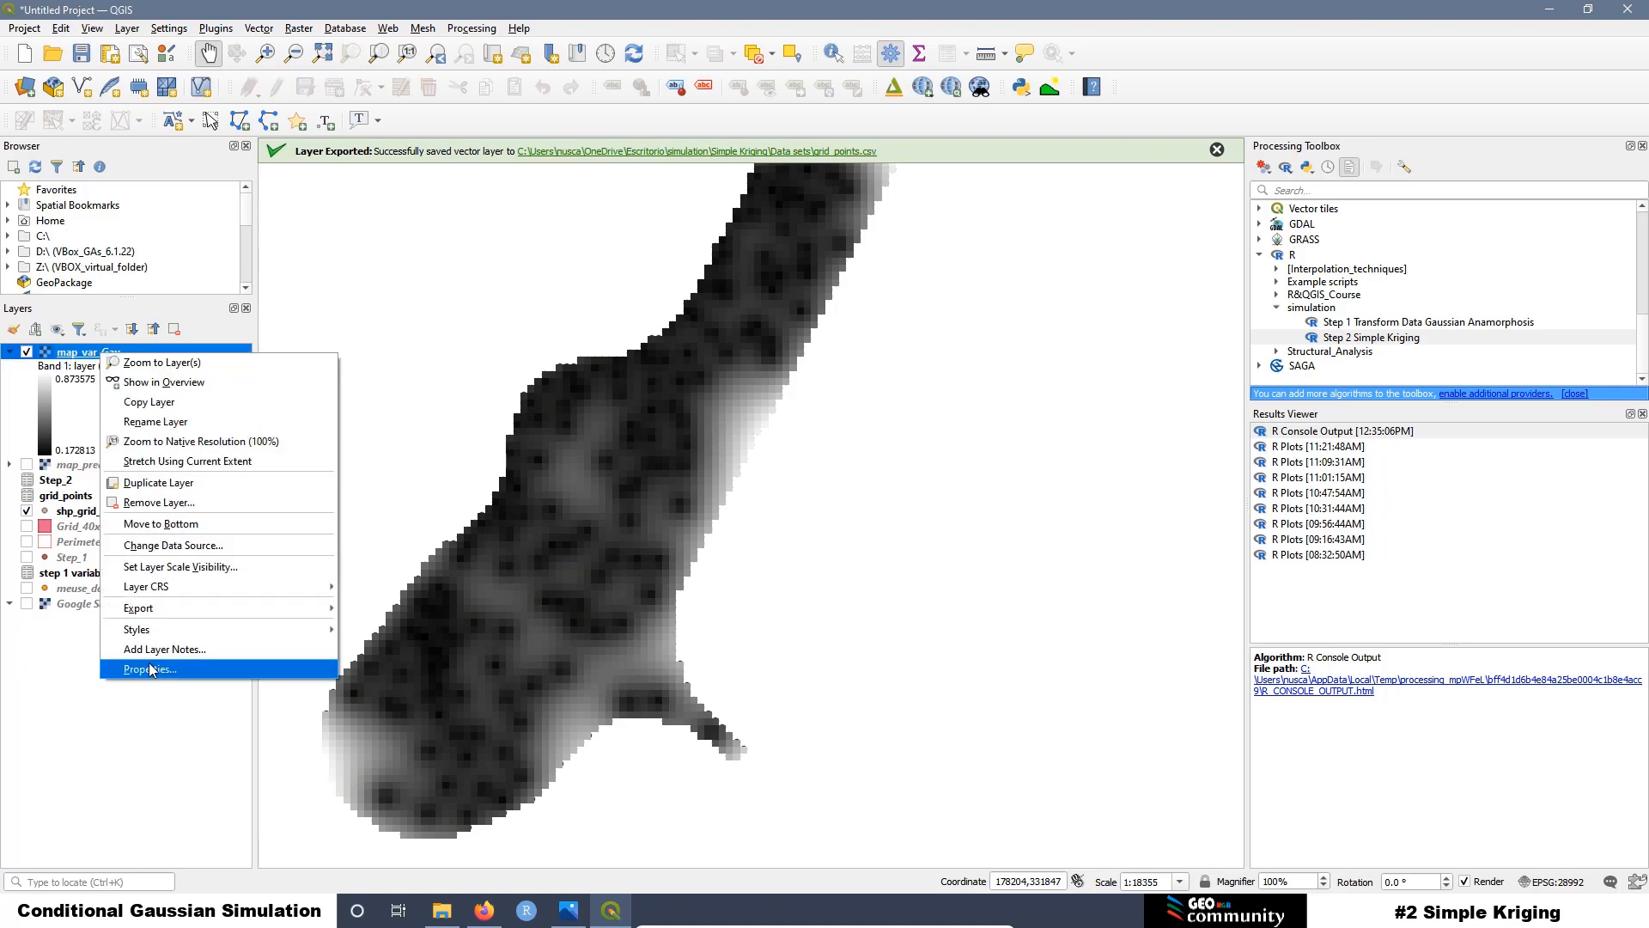
left_click(149, 669)
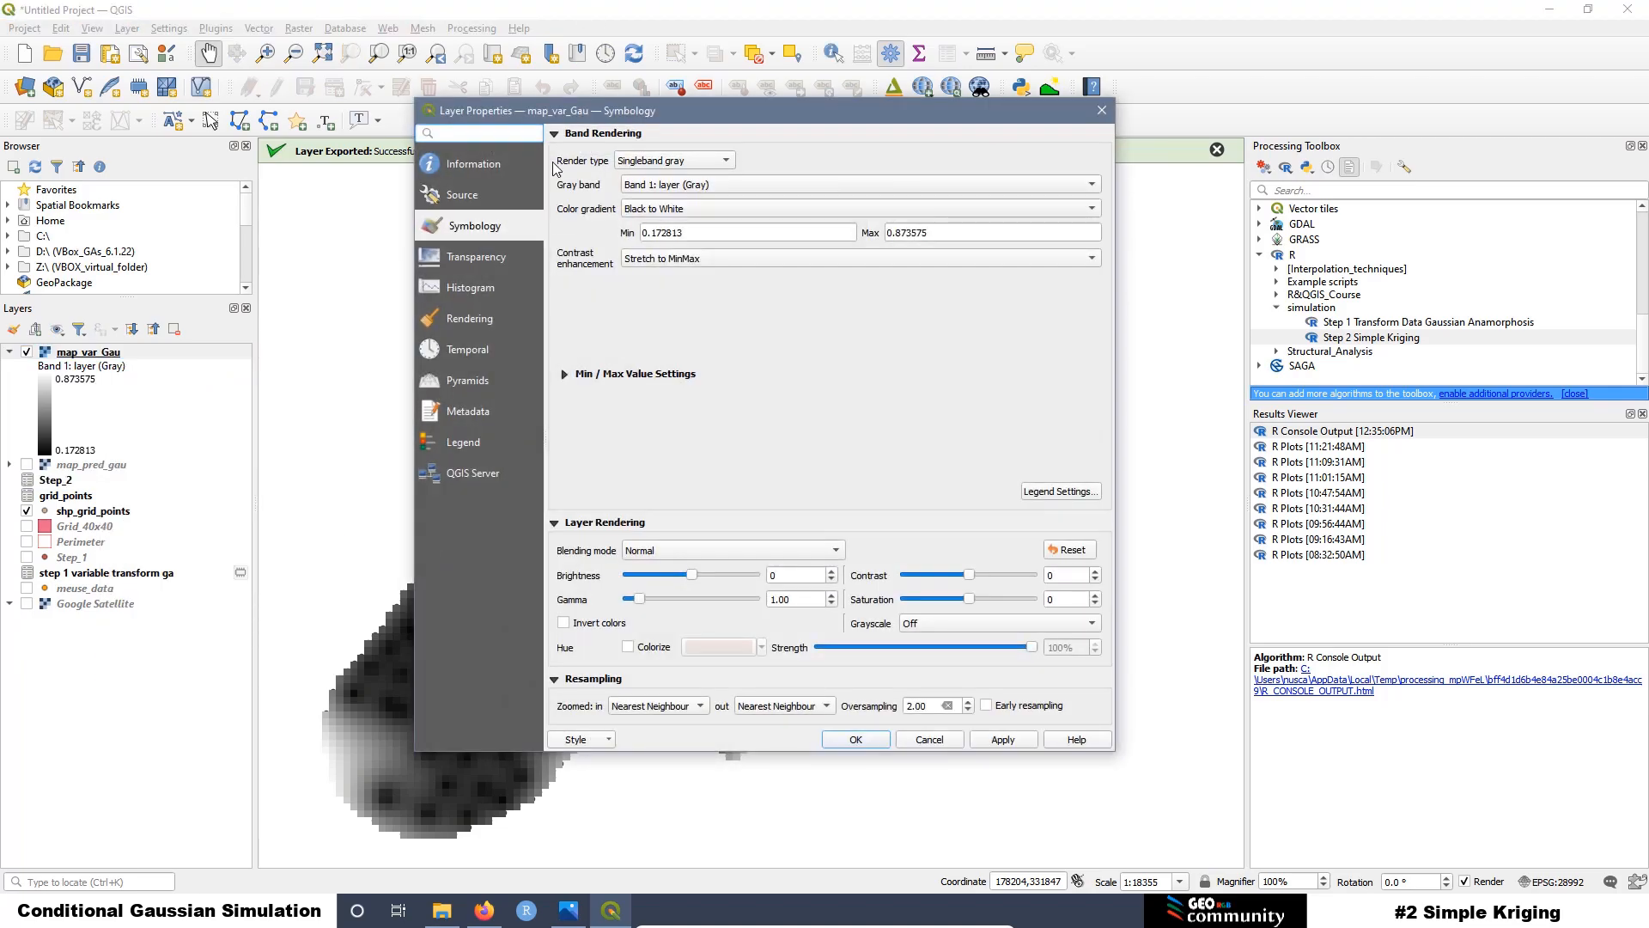
left_click(672, 164)
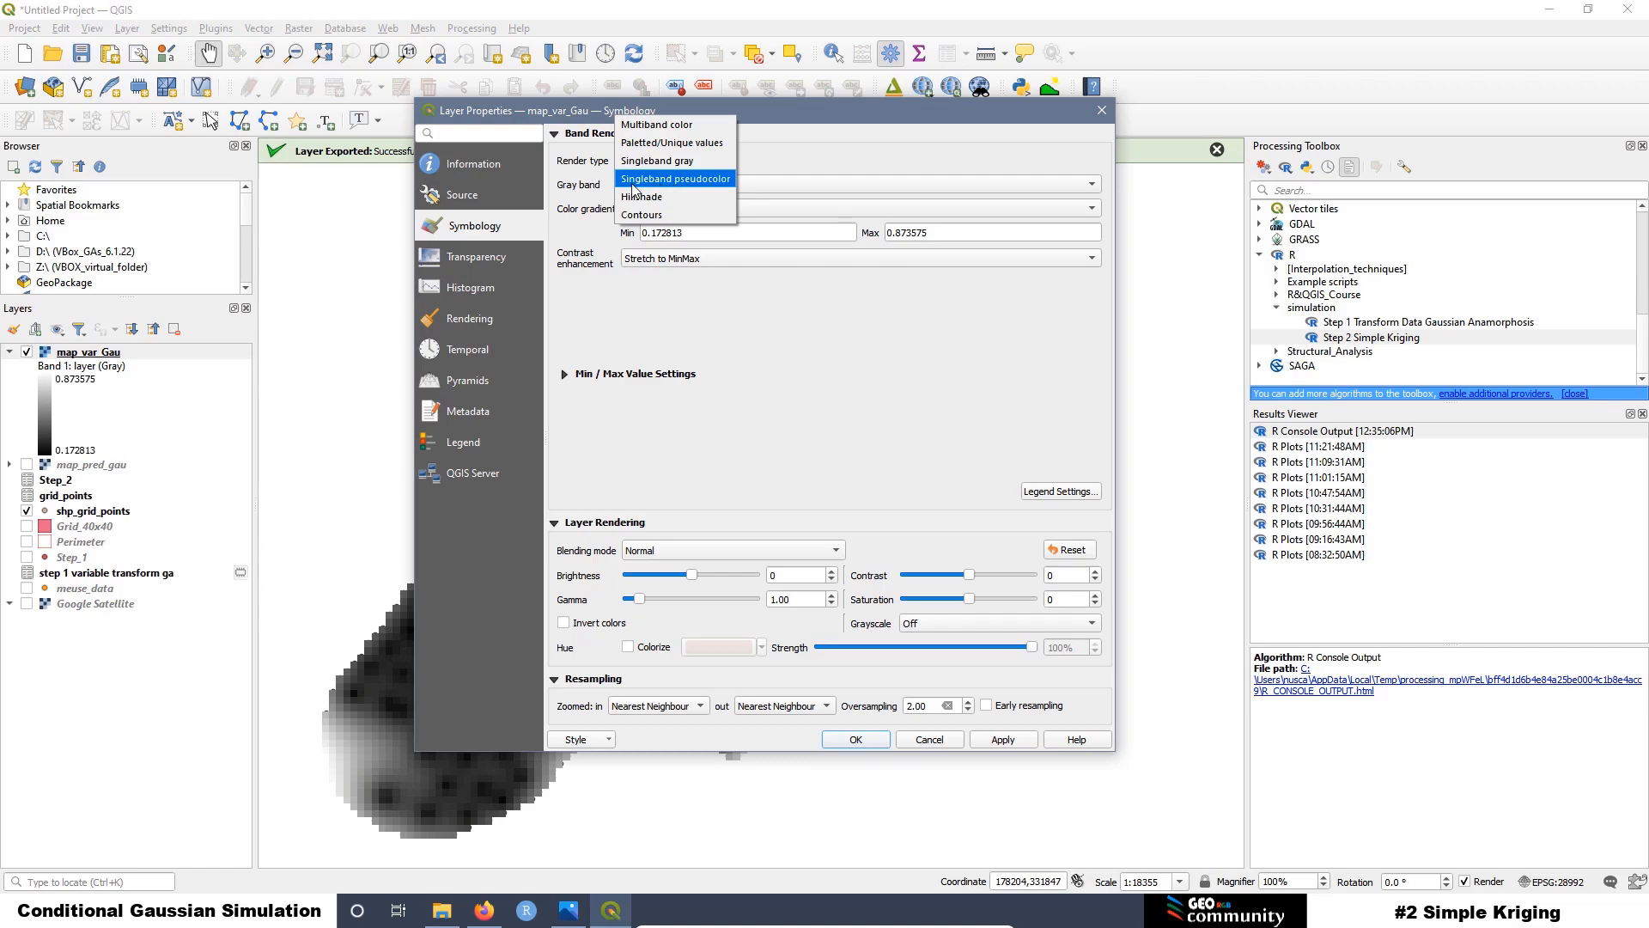
left_click(640, 178)
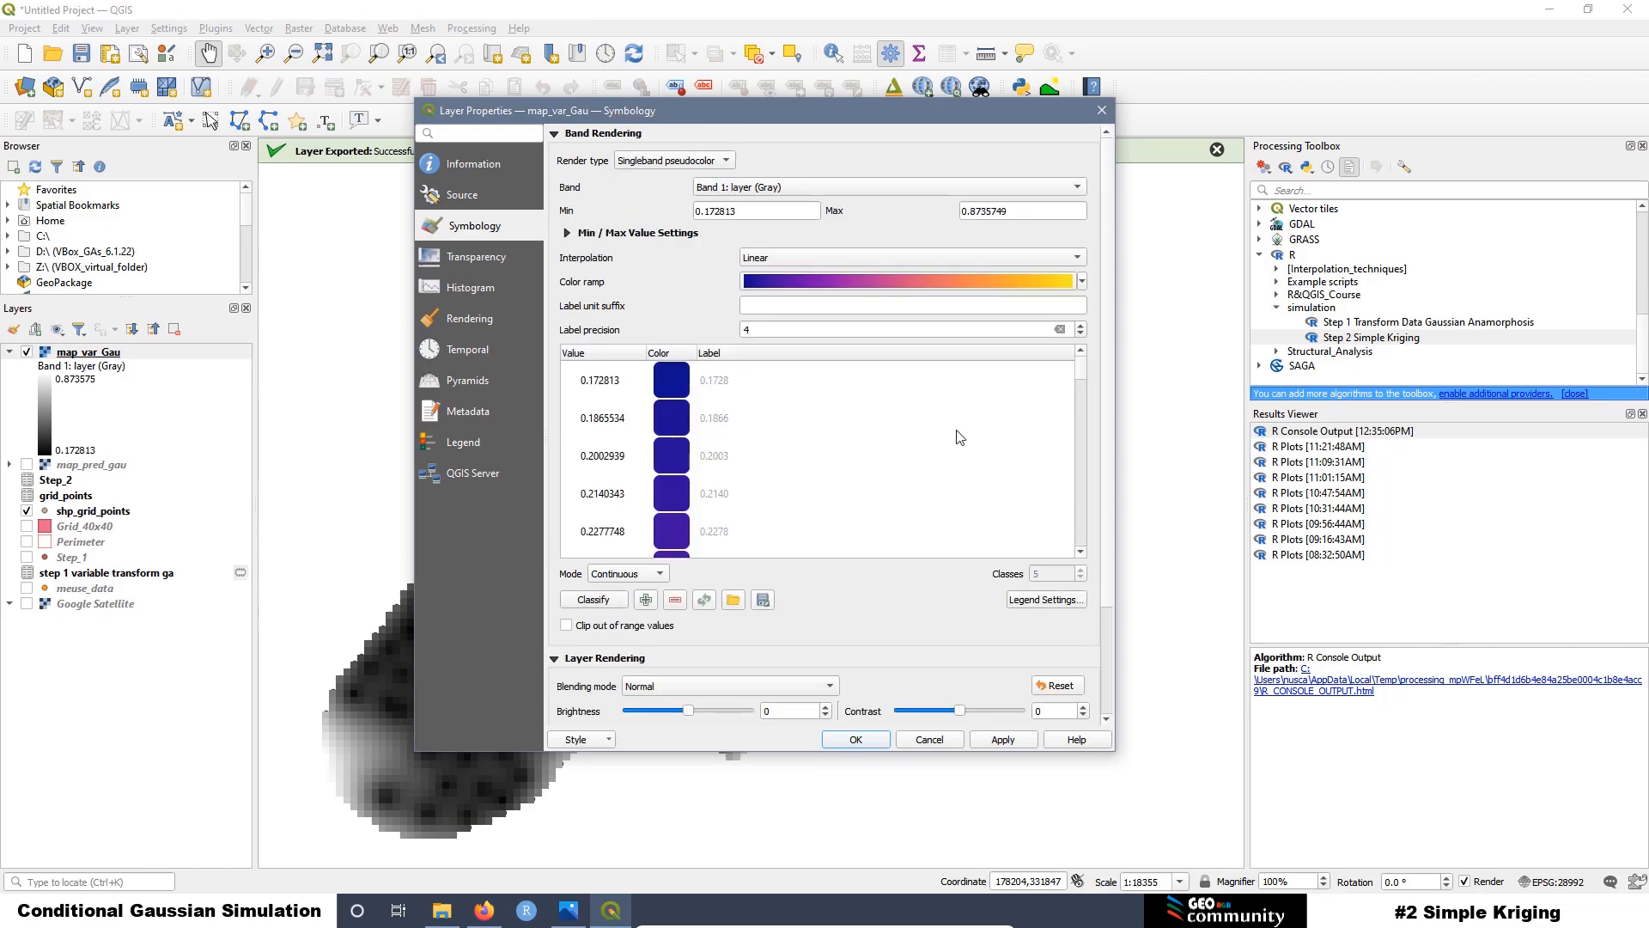
left_click(617, 574)
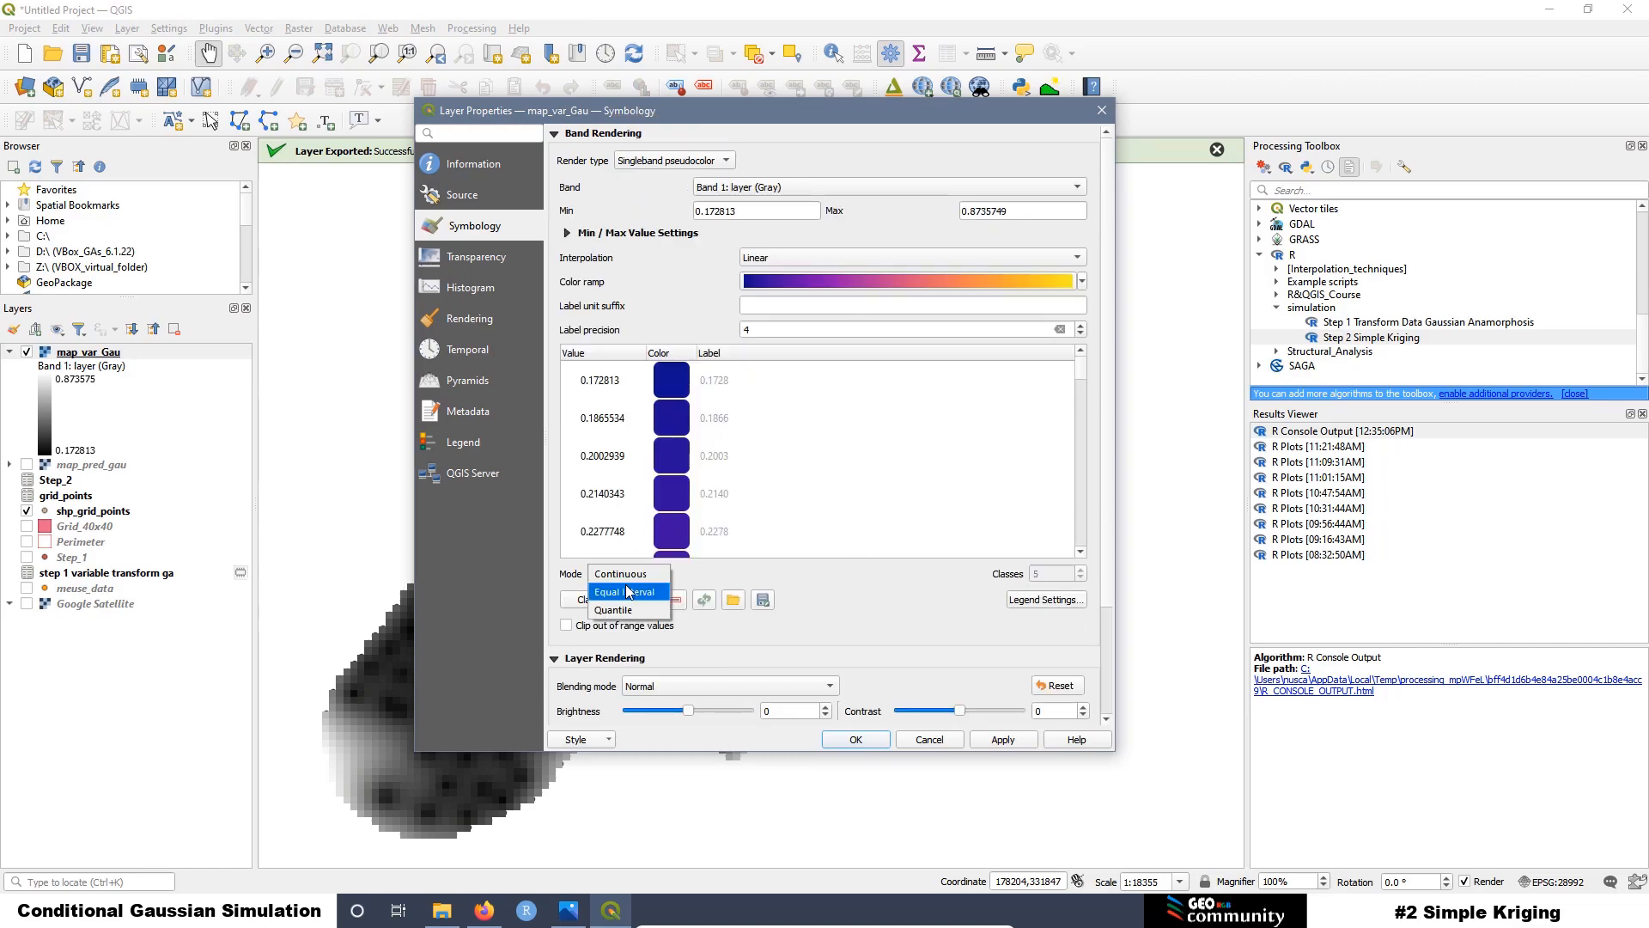
left_click(627, 589)
left_click(1028, 574)
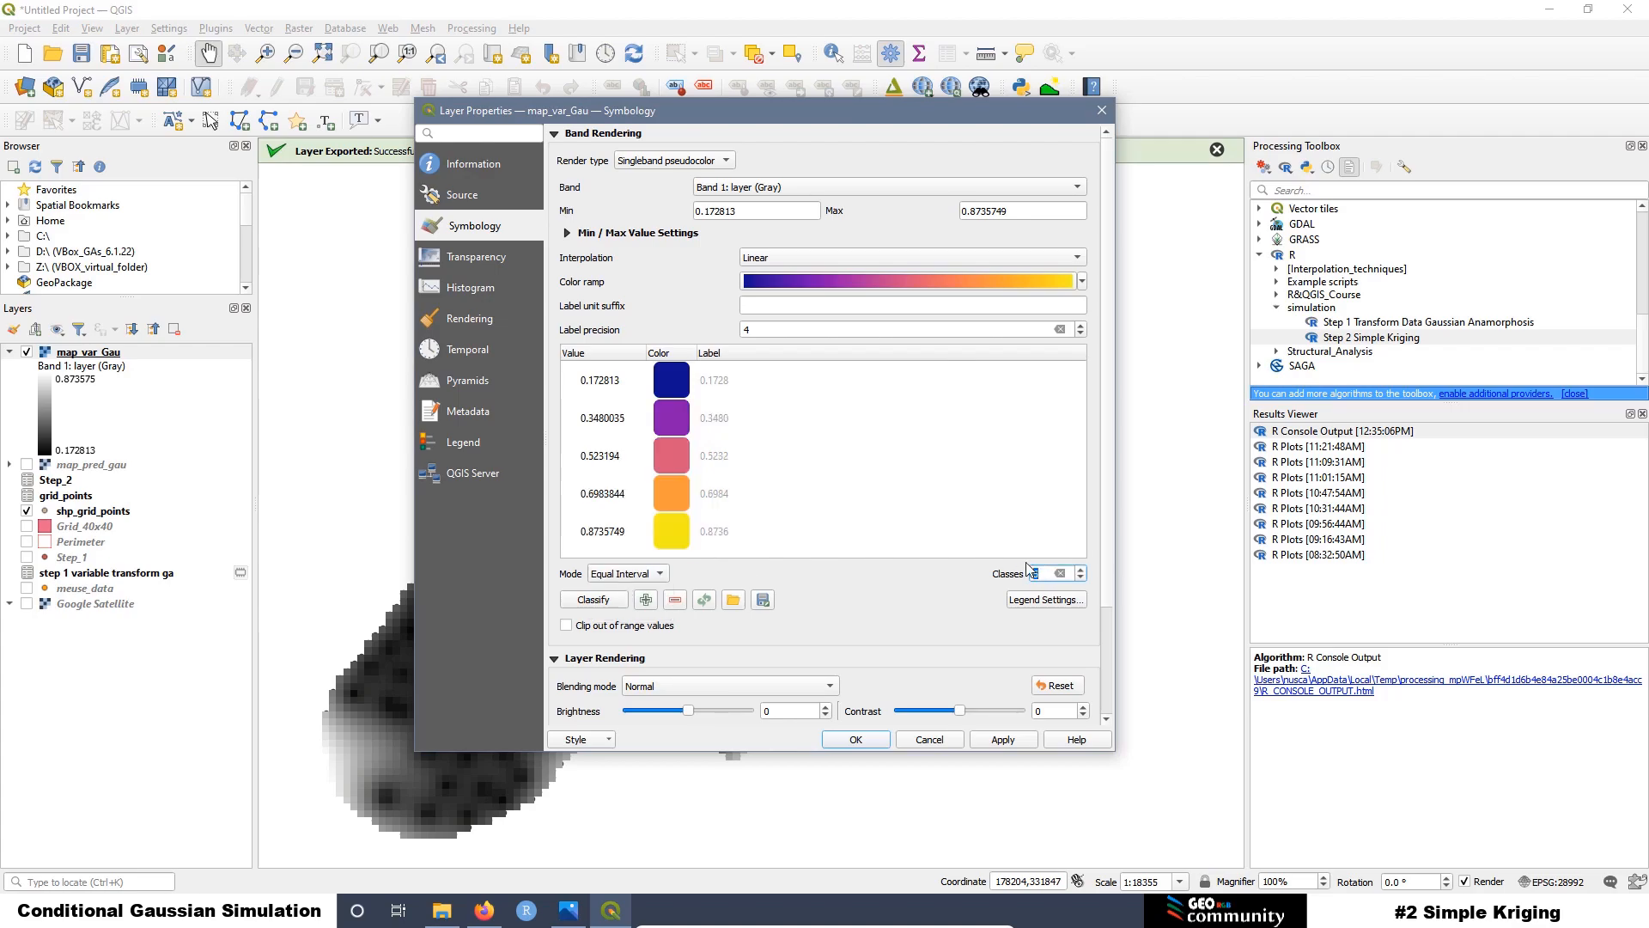
key("BackSpace")
type("10")
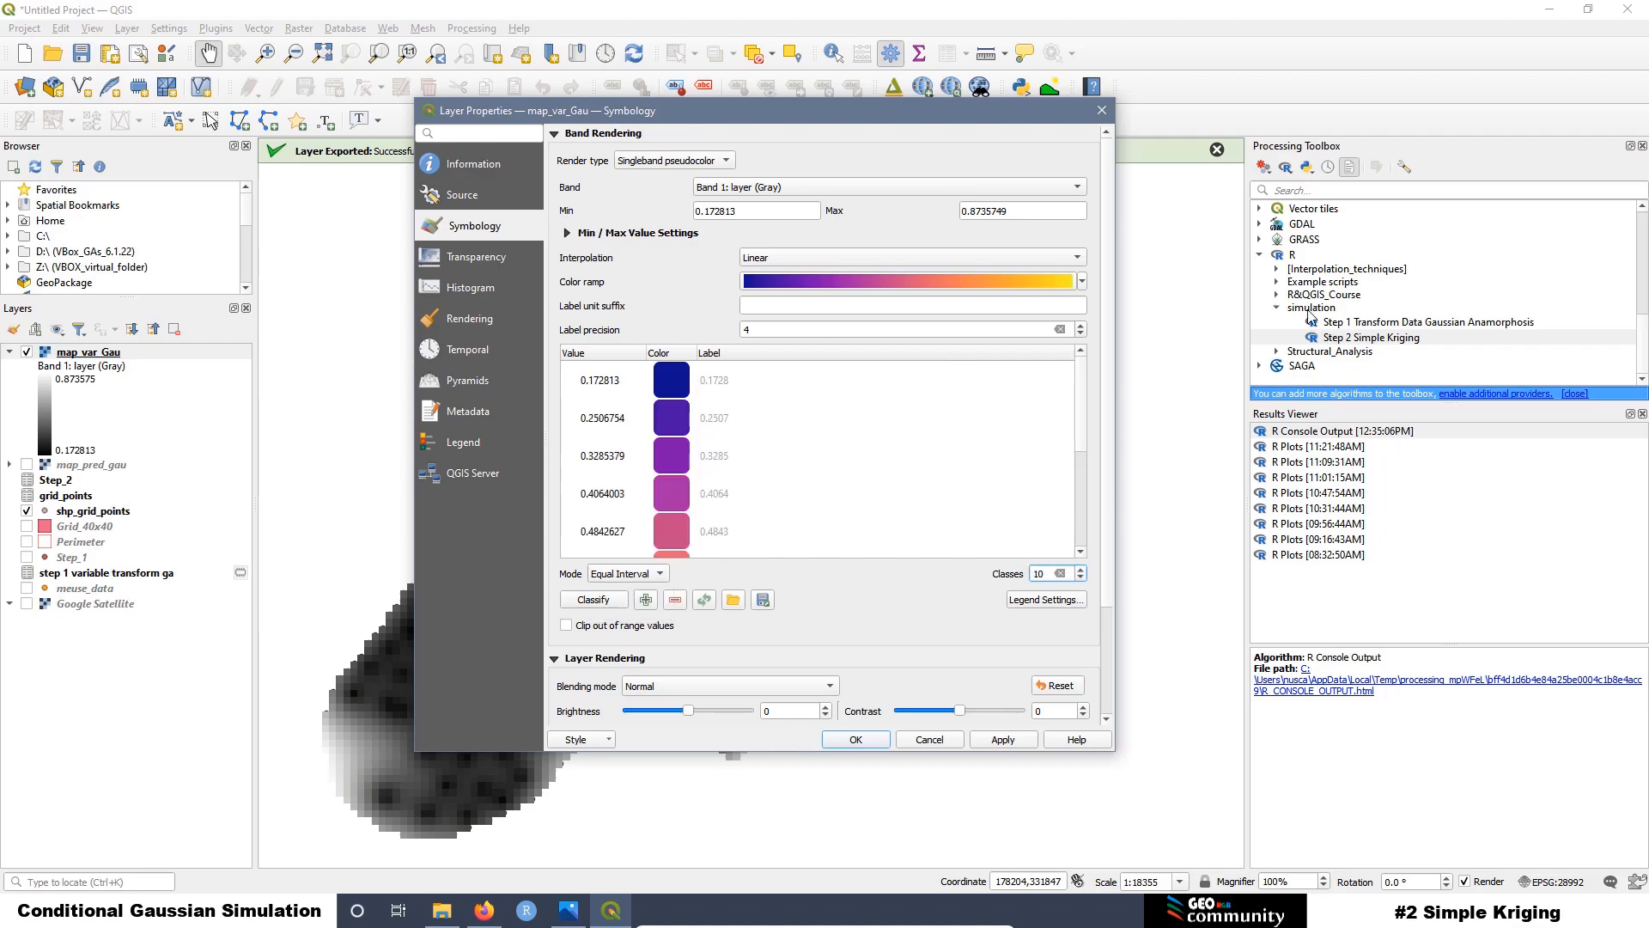
Step: Assign the Plasma color ramp to map_var_Gau and apply the symbology
left_click(1083, 282)
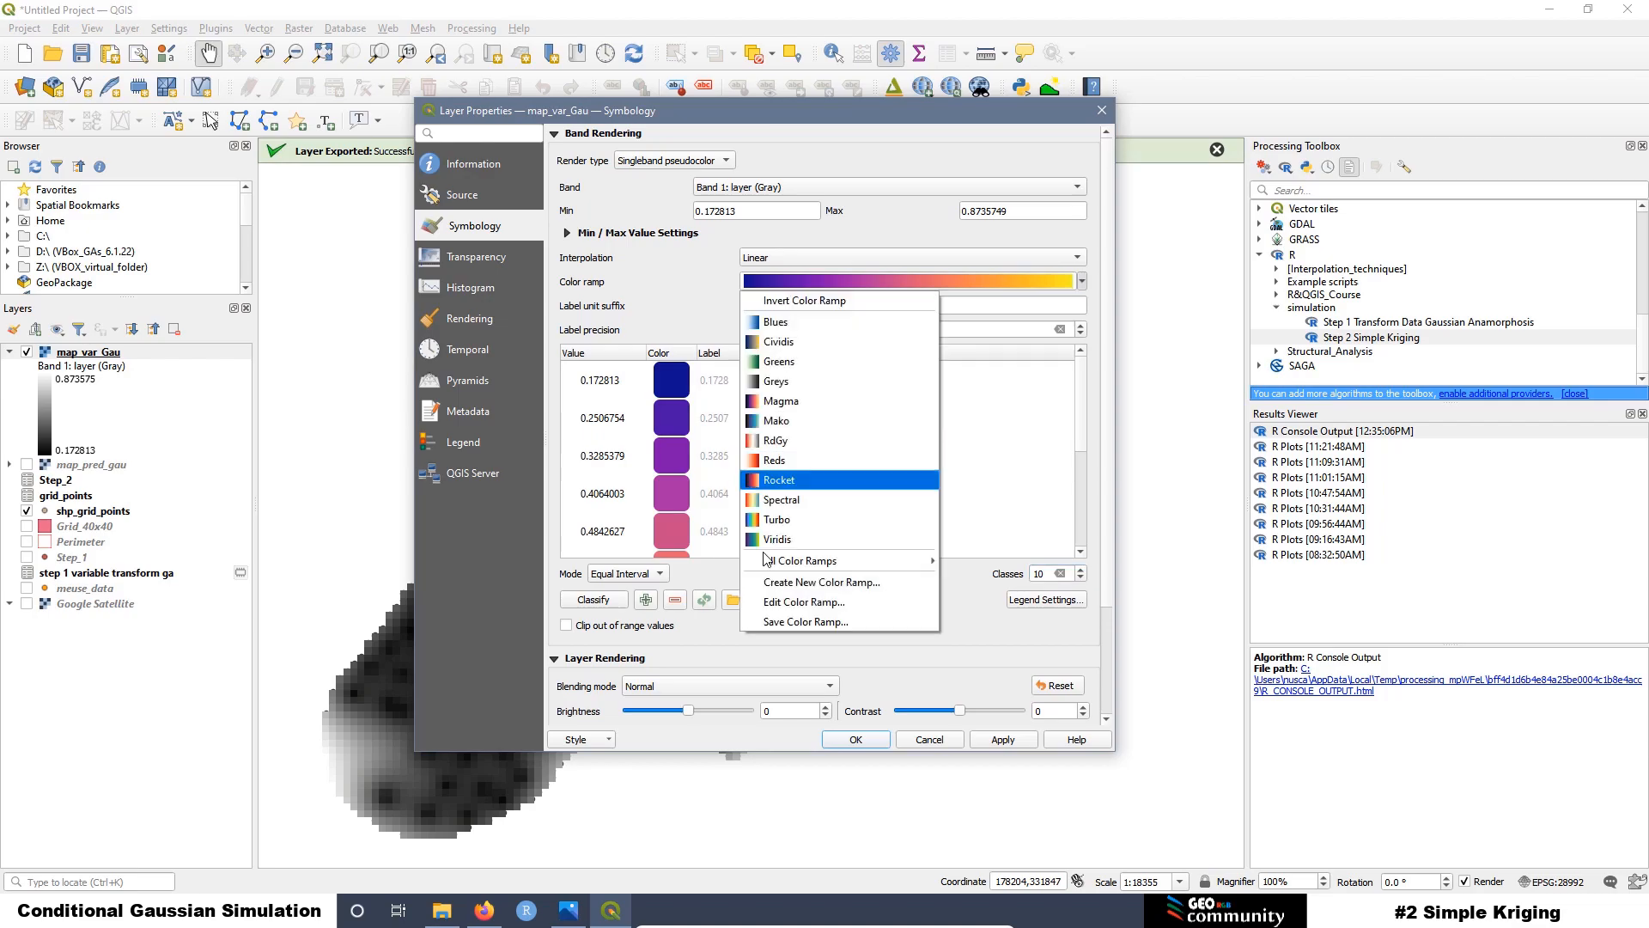
mouse_move(804, 564)
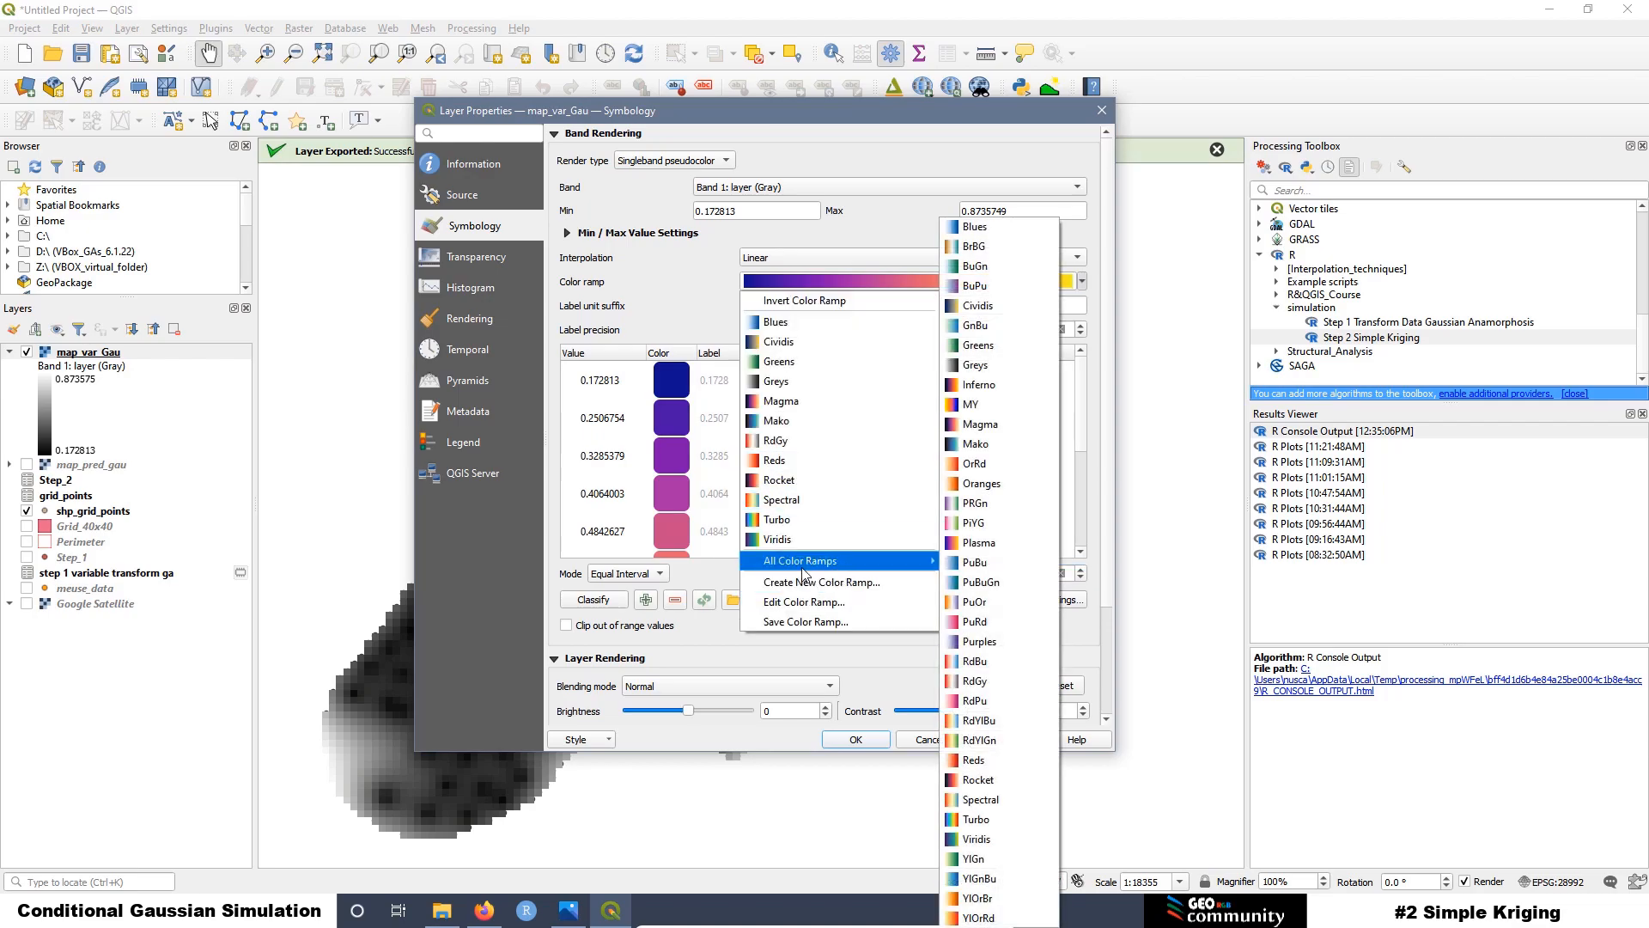
left_click(980, 543)
left_click(1003, 741)
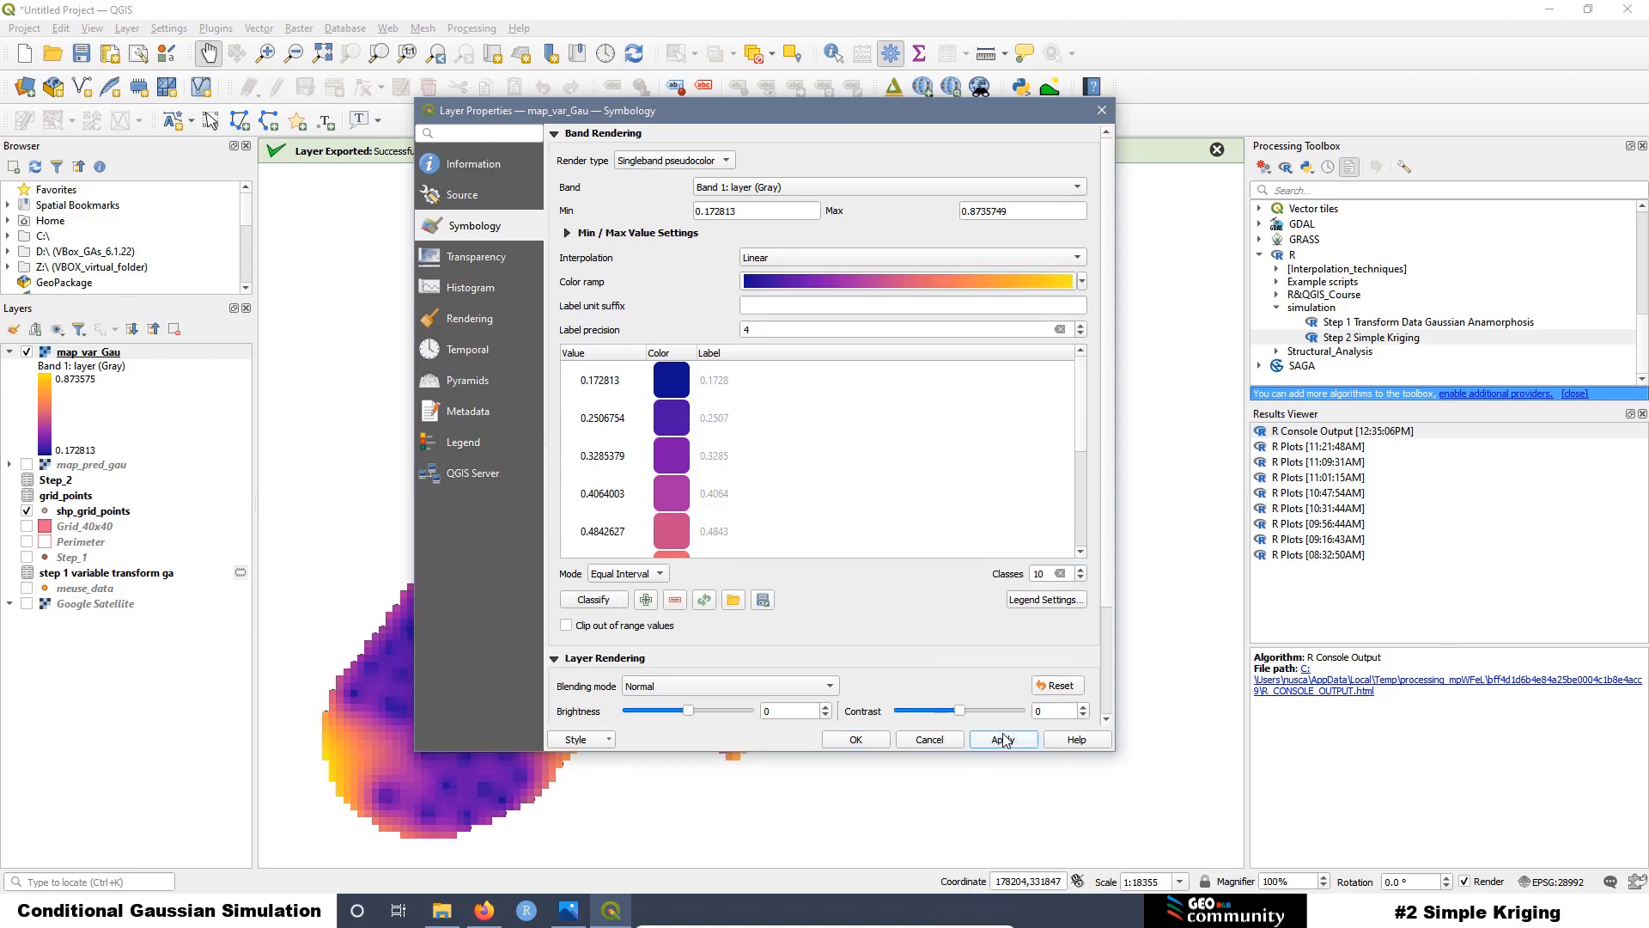
left_click(864, 740)
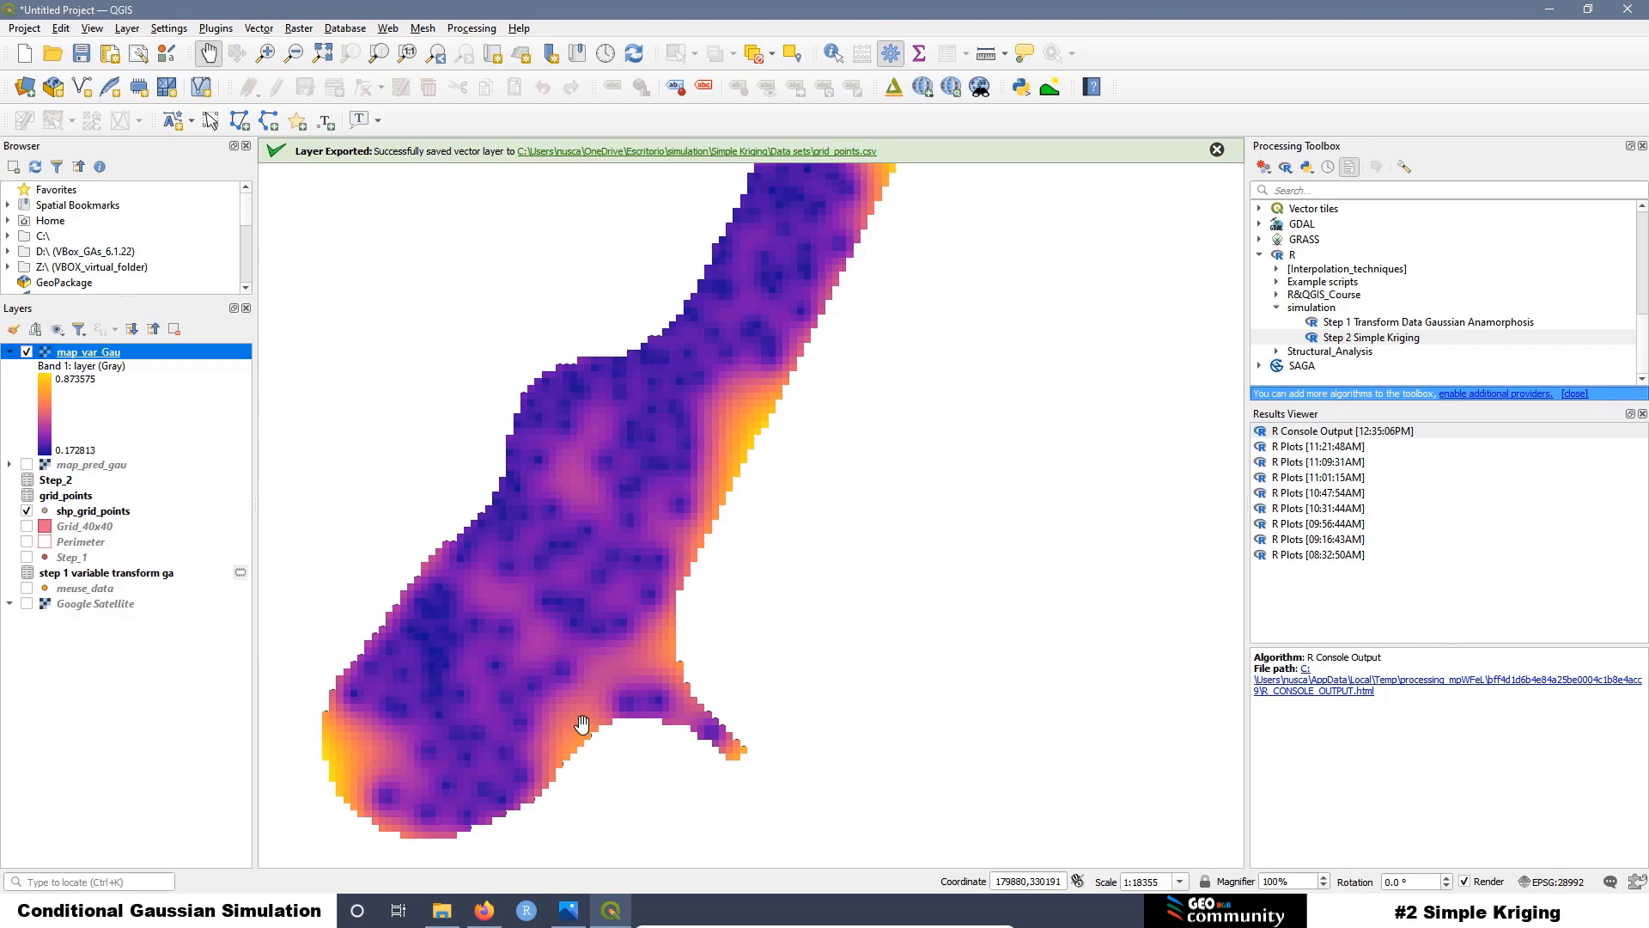
Step: Show the meuse_data points and move the layer above map_var_Gau to compare sample locations with the kriging variance
left_click_drag(782, 263, 765, 315)
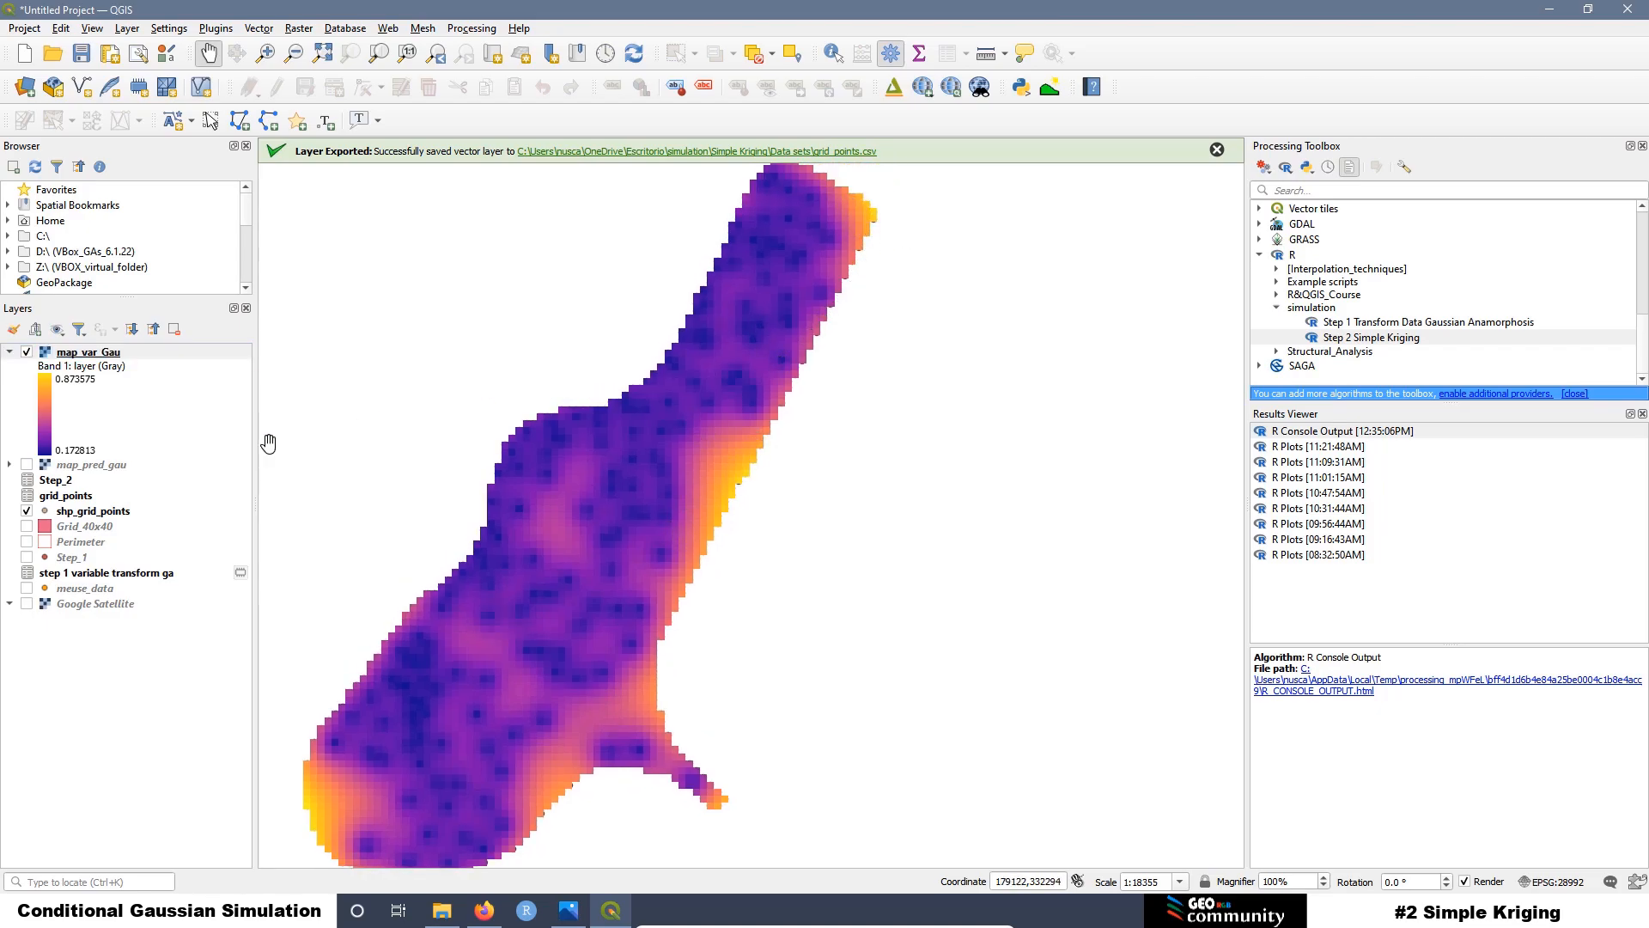
left_click(27, 589)
left_click_drag(64, 593, 131, 356)
left_click_drag(487, 651, 522, 562)
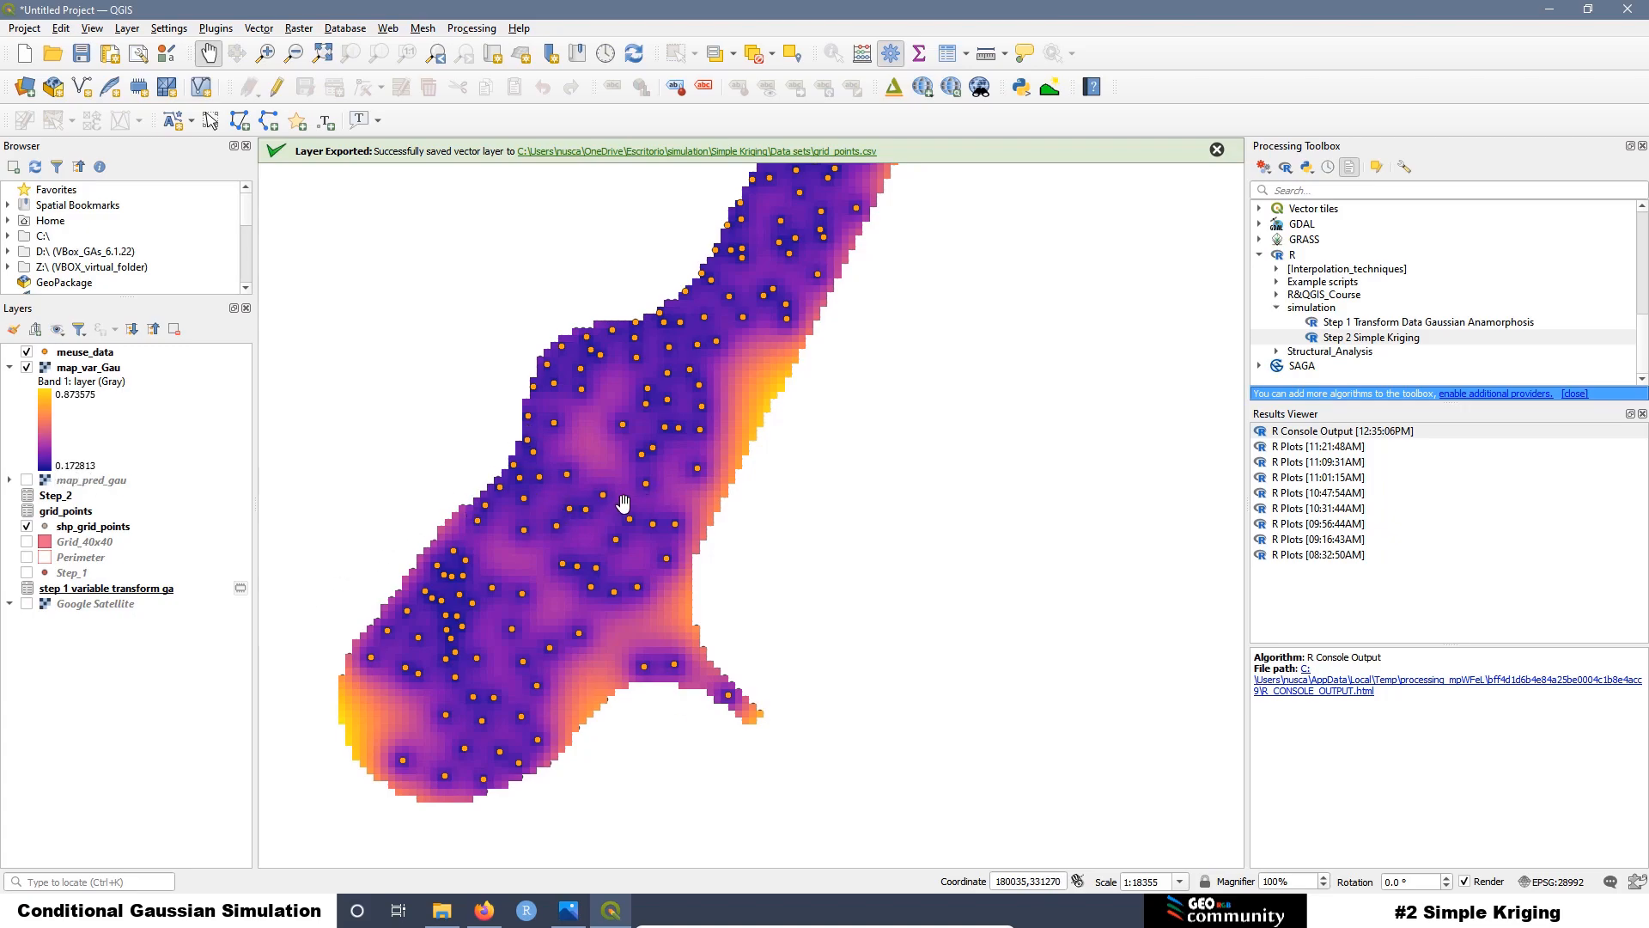
Step: Hide the map_var_Gau and meuse_data layers and show the map_pred_gau raster
left_click(26, 368)
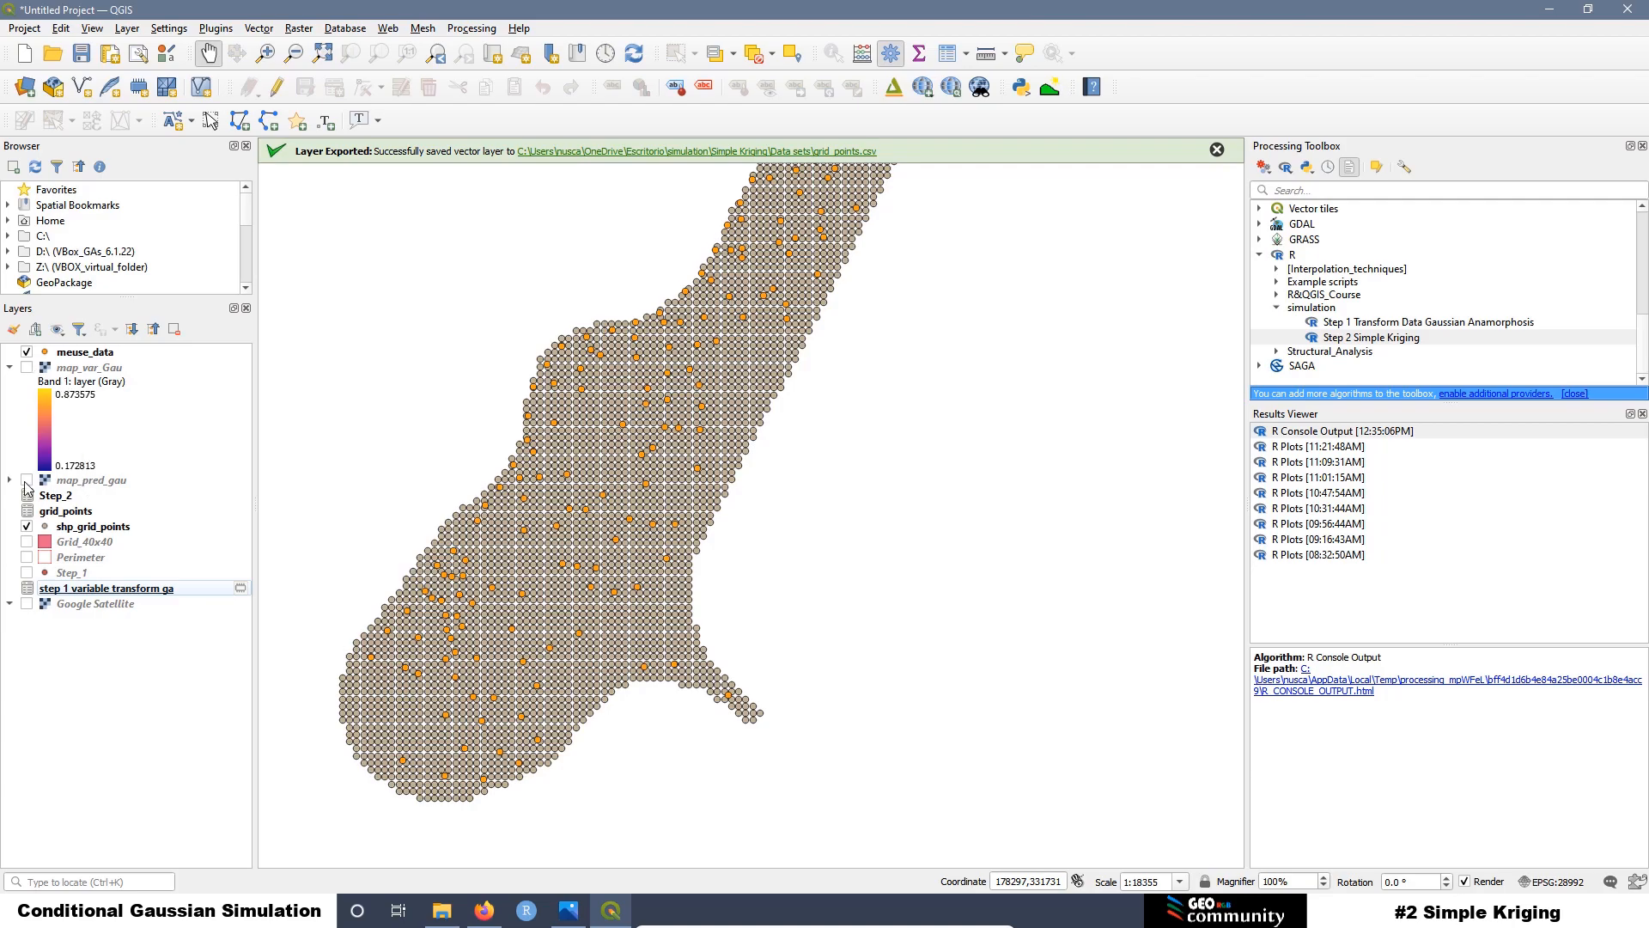
left_click(27, 481)
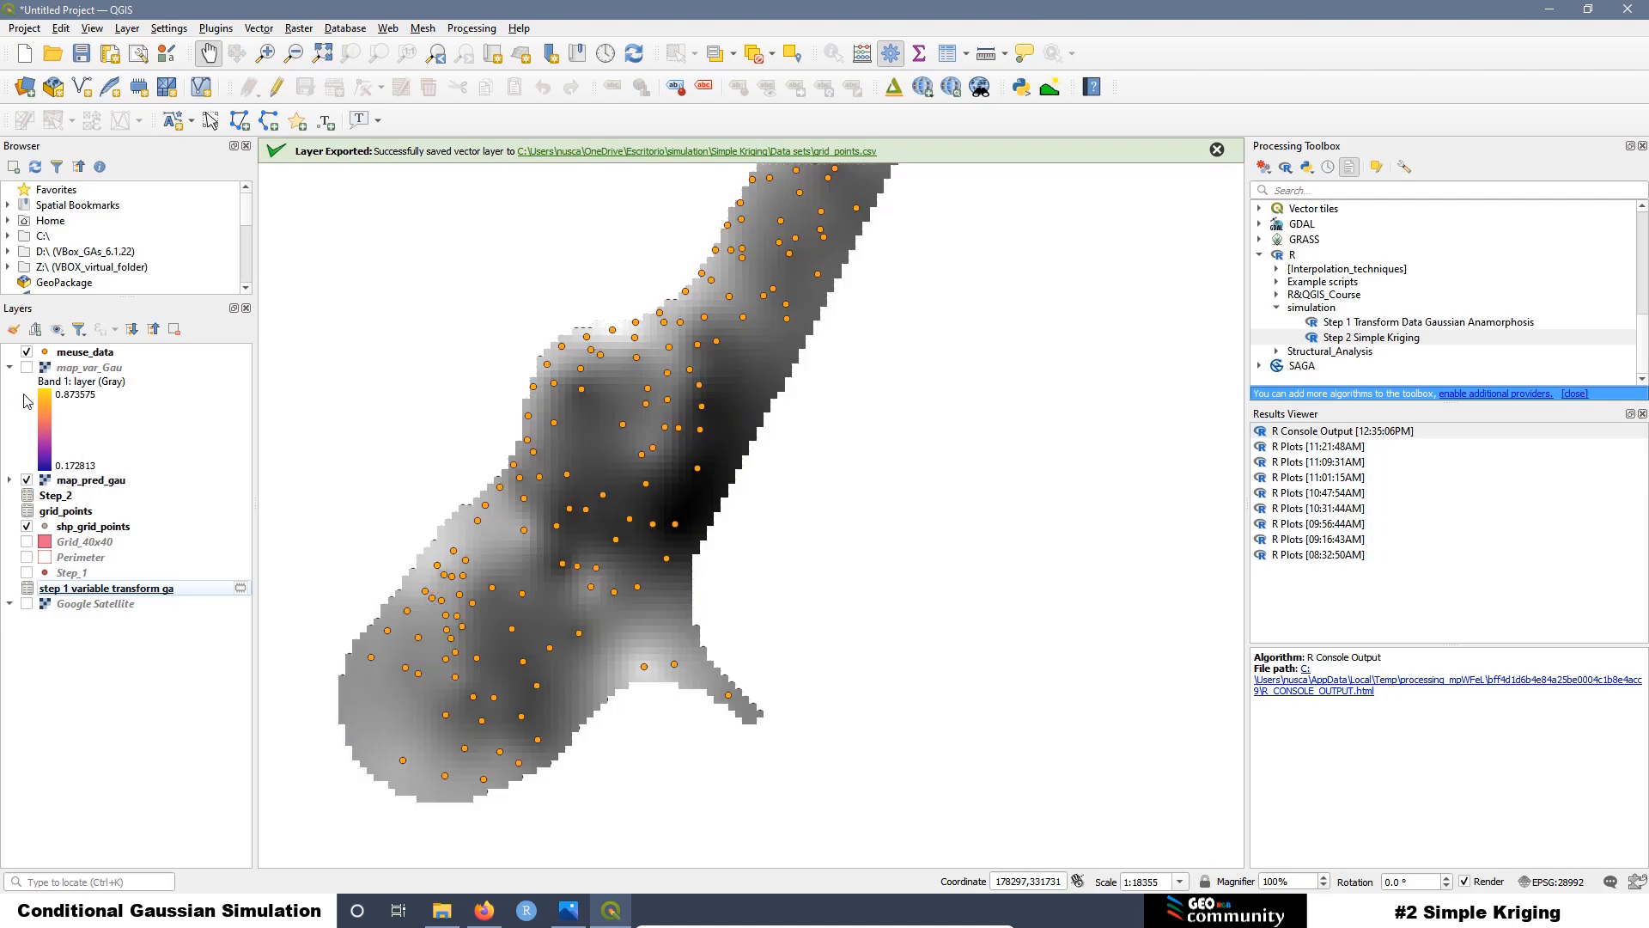
left_click(27, 353)
Step: Render the map_pred_gau raster as singleband pseudocolor in Equal Interval mode with 10 classes
right_click(93, 485)
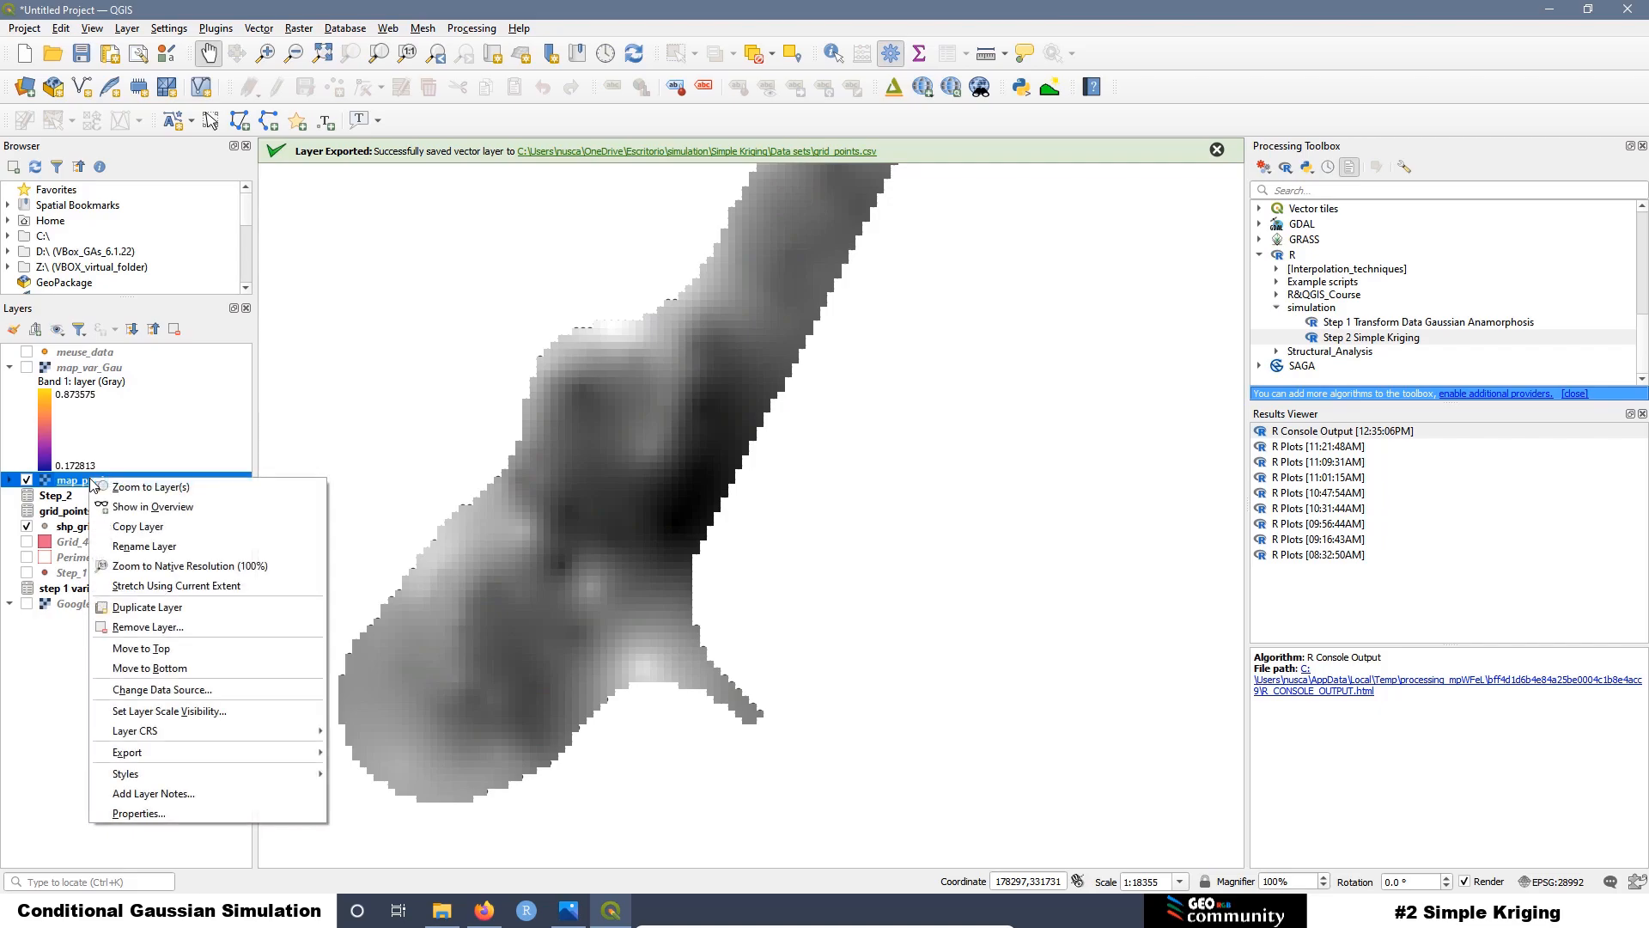
left_click(168, 810)
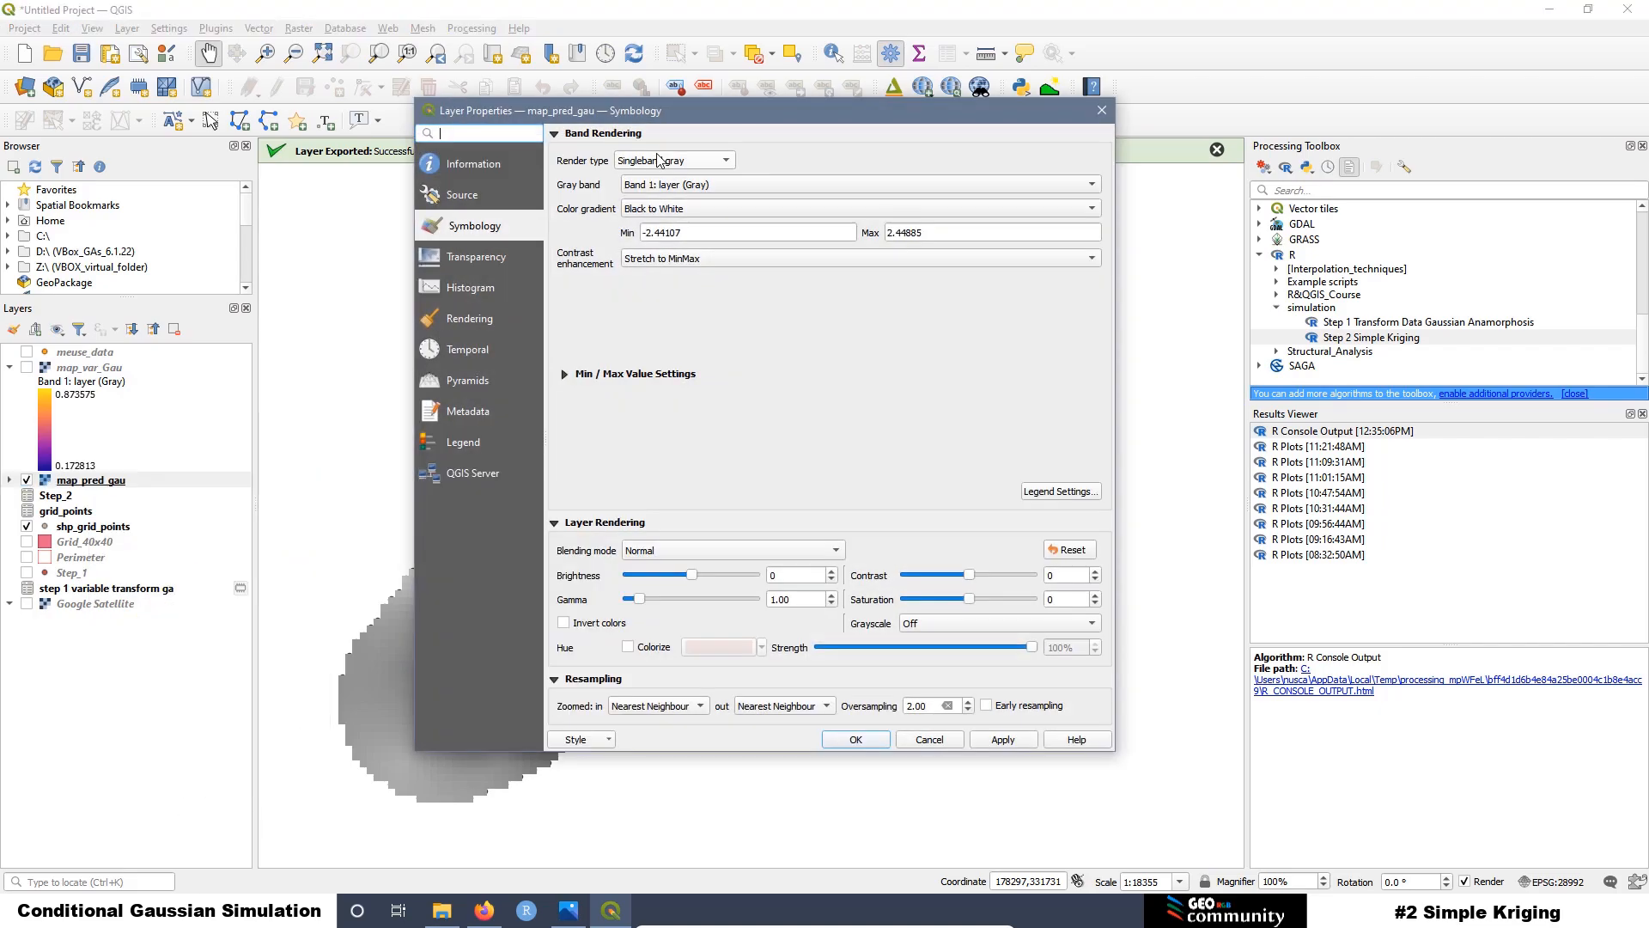
left_click(650, 163)
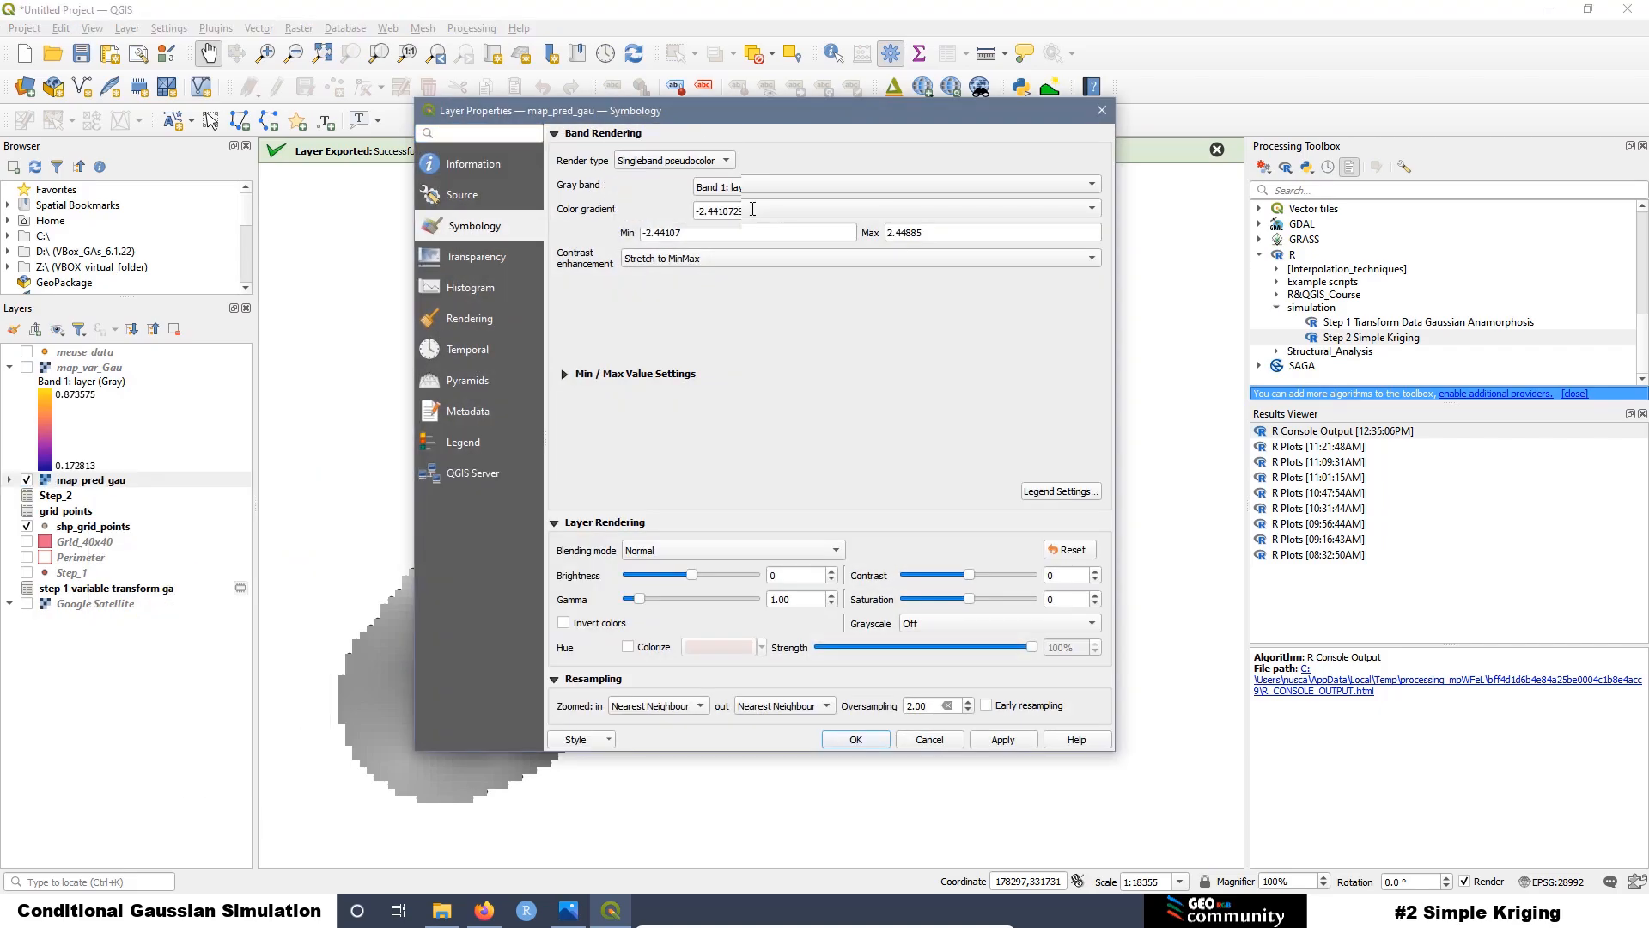
left_click(726, 178)
left_click(628, 573)
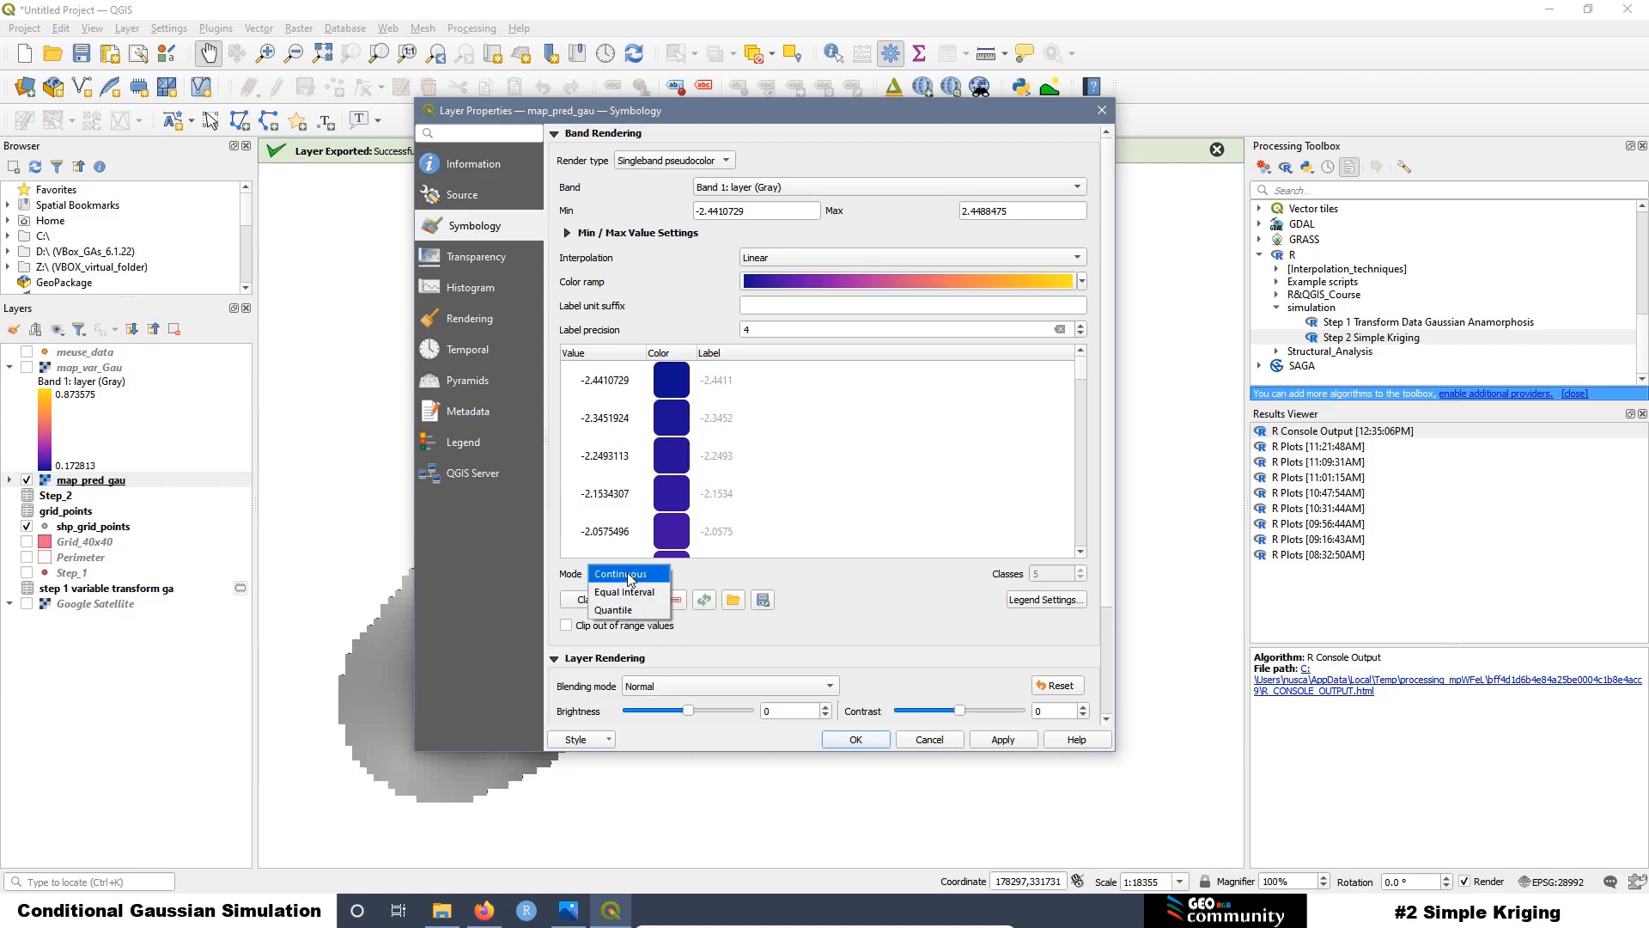
left_click(623, 601)
double_click(1037, 574)
type("10")
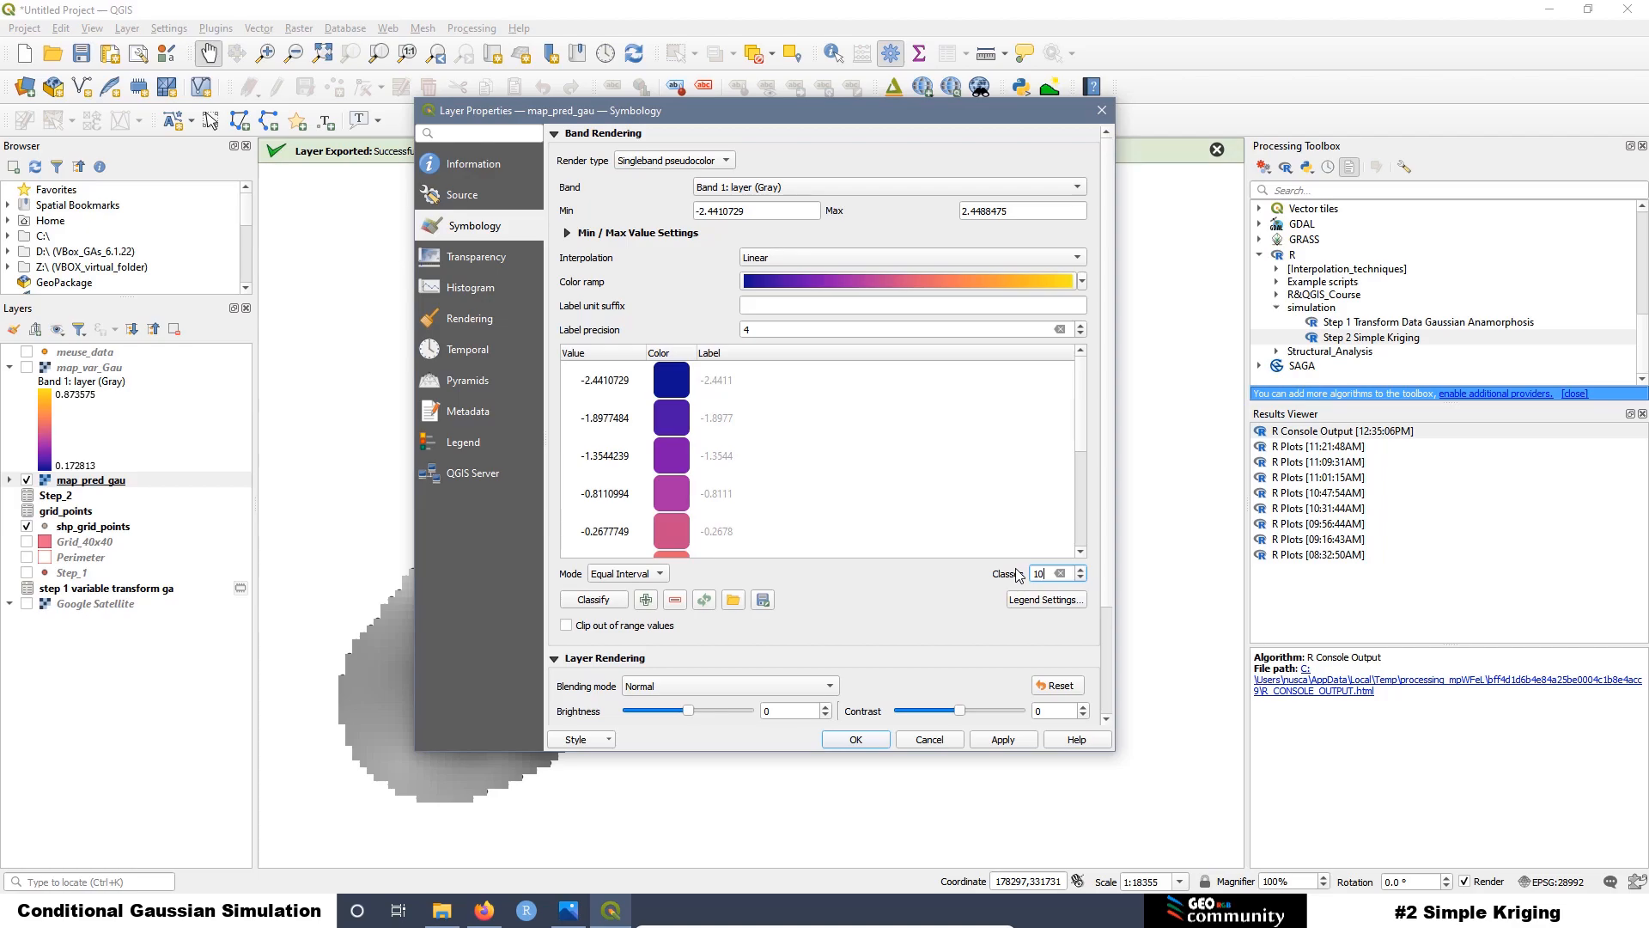
Step: Assign the Plasma color ramp to map_pred_gau and apply the symbology
left_click(1081, 282)
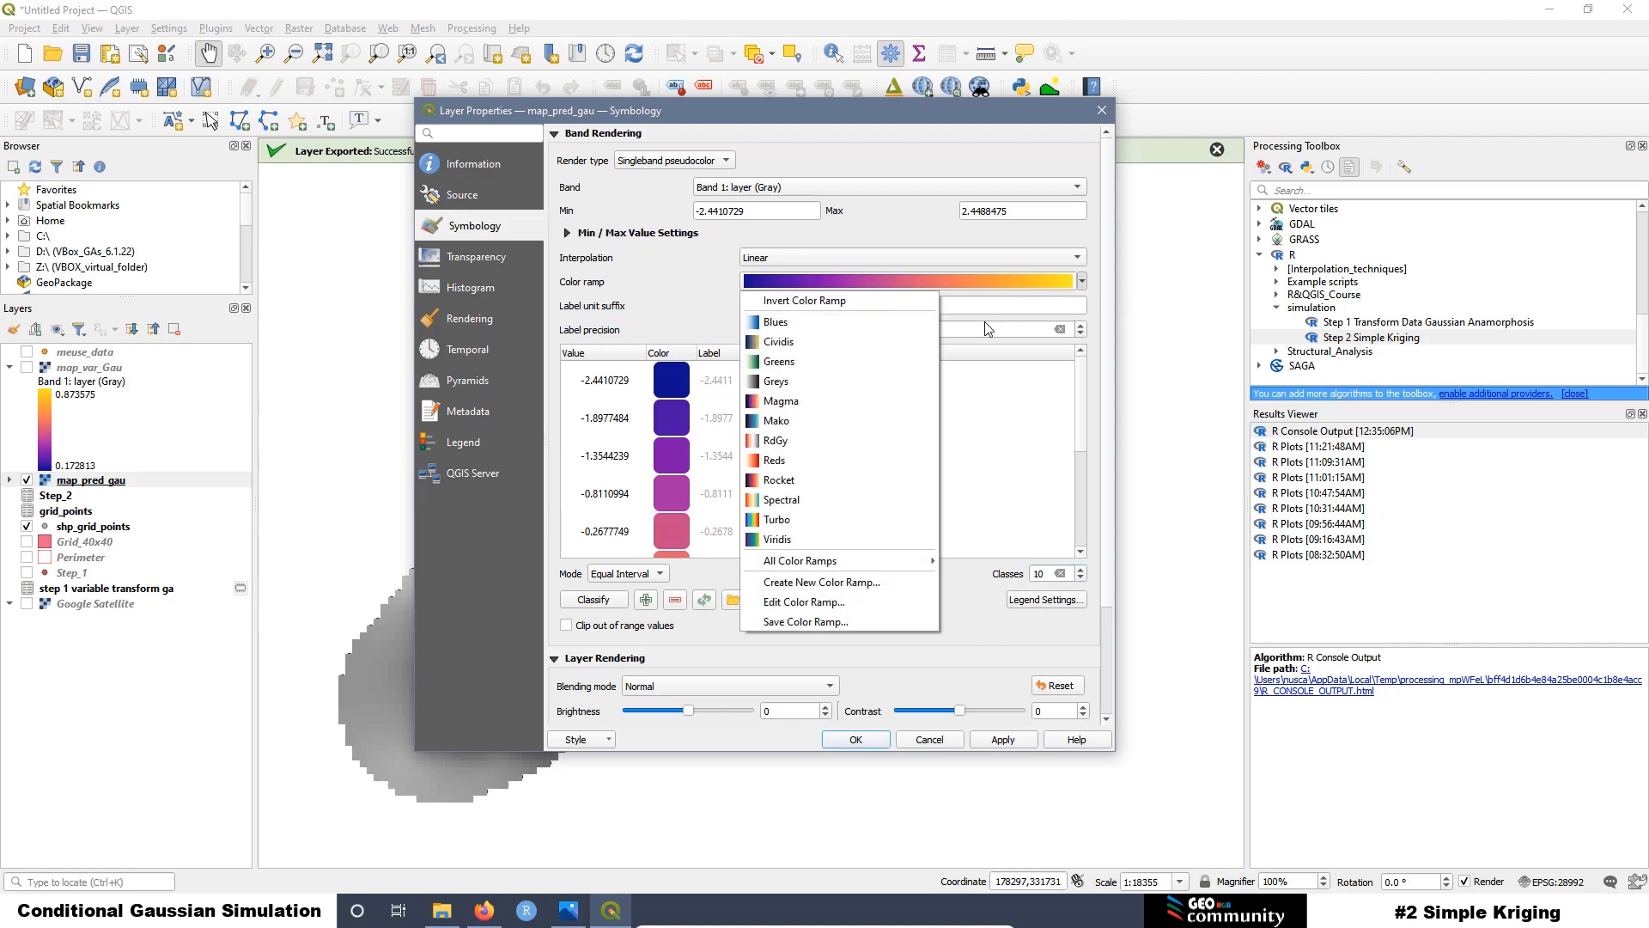
mouse_move(853, 562)
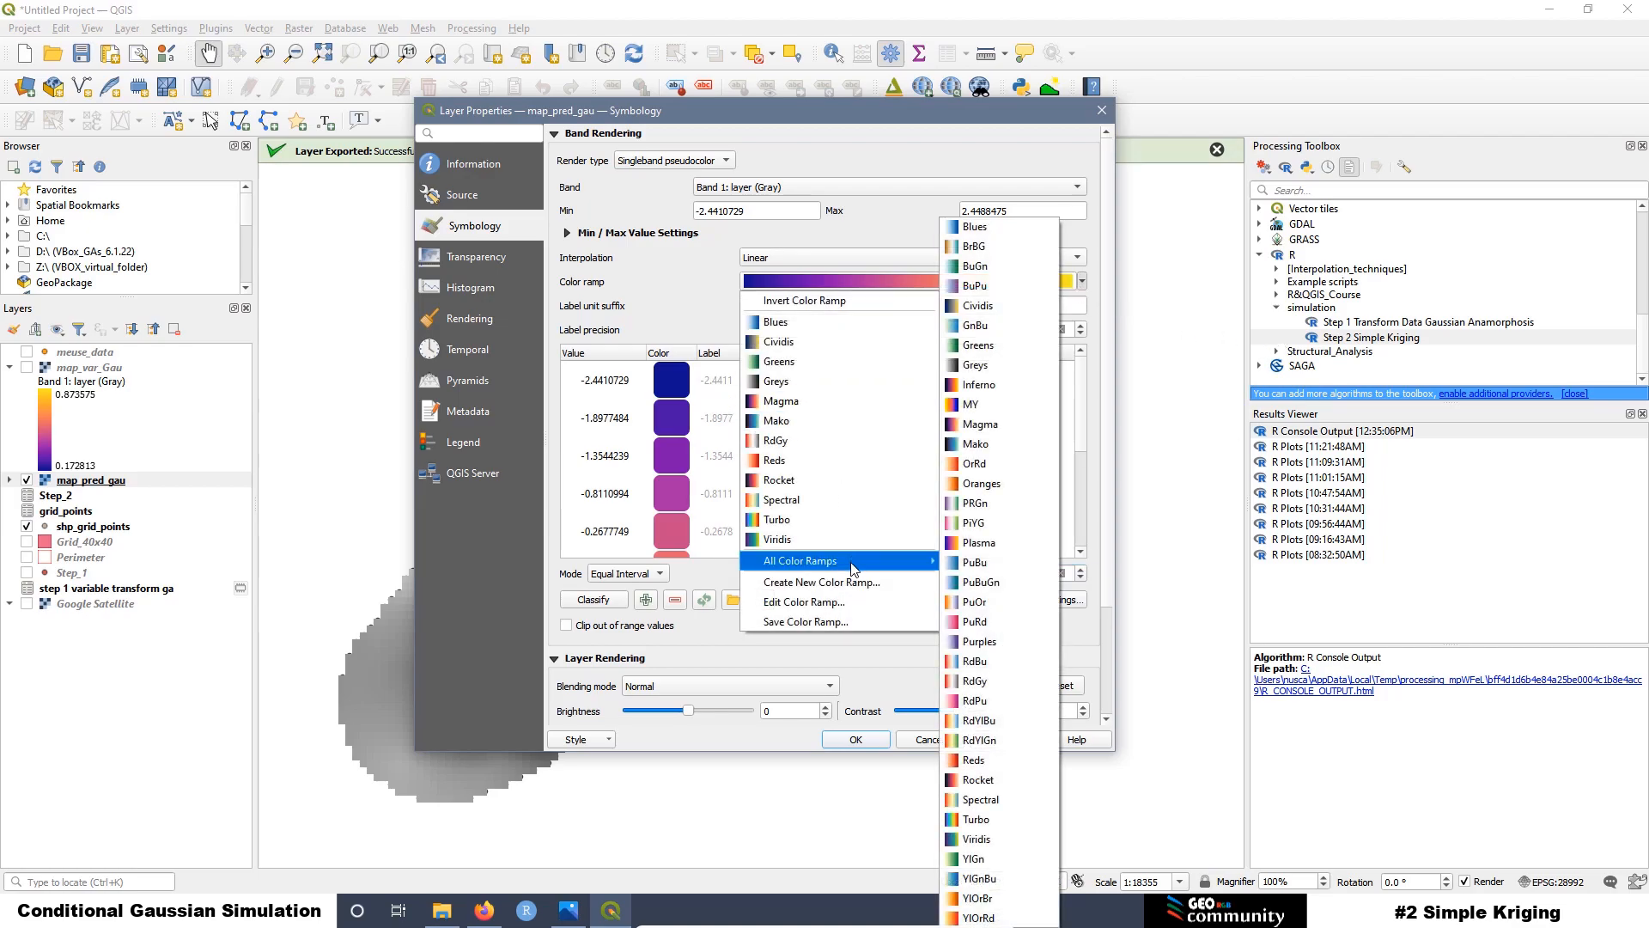
left_click(979, 543)
left_click(1003, 740)
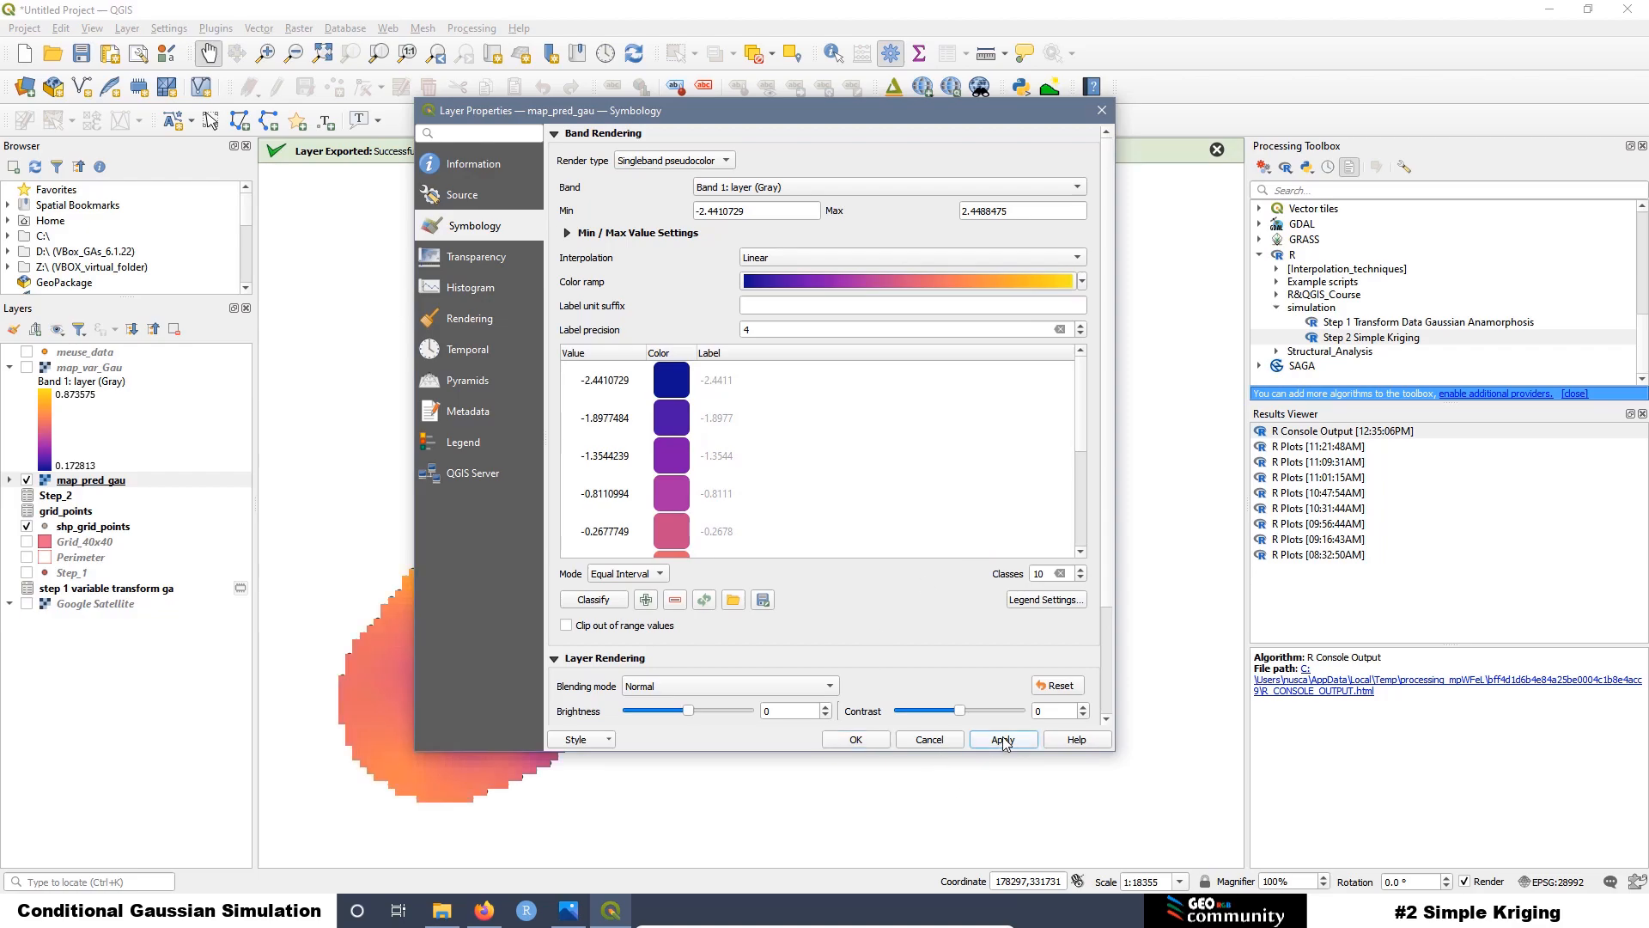
left_click(861, 739)
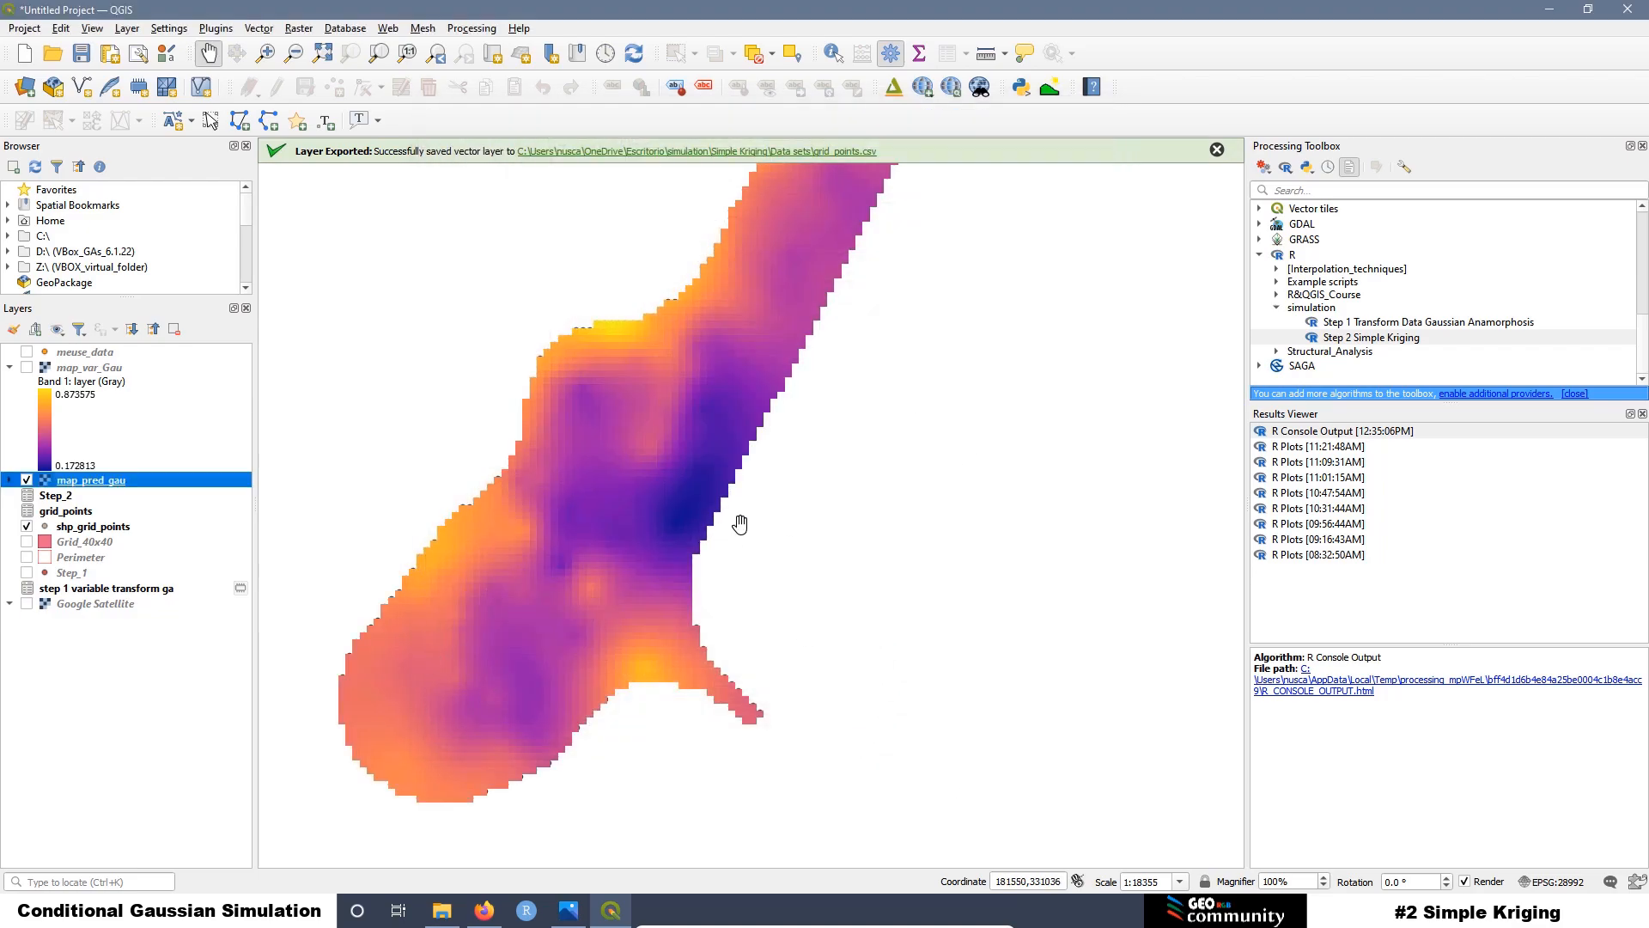
Step: Show the Grid_40x40 layer and move it above the kriging rasters, directly below meuse_data, to compare its cells with the prediction
left_click_drag(655, 453, 702, 542)
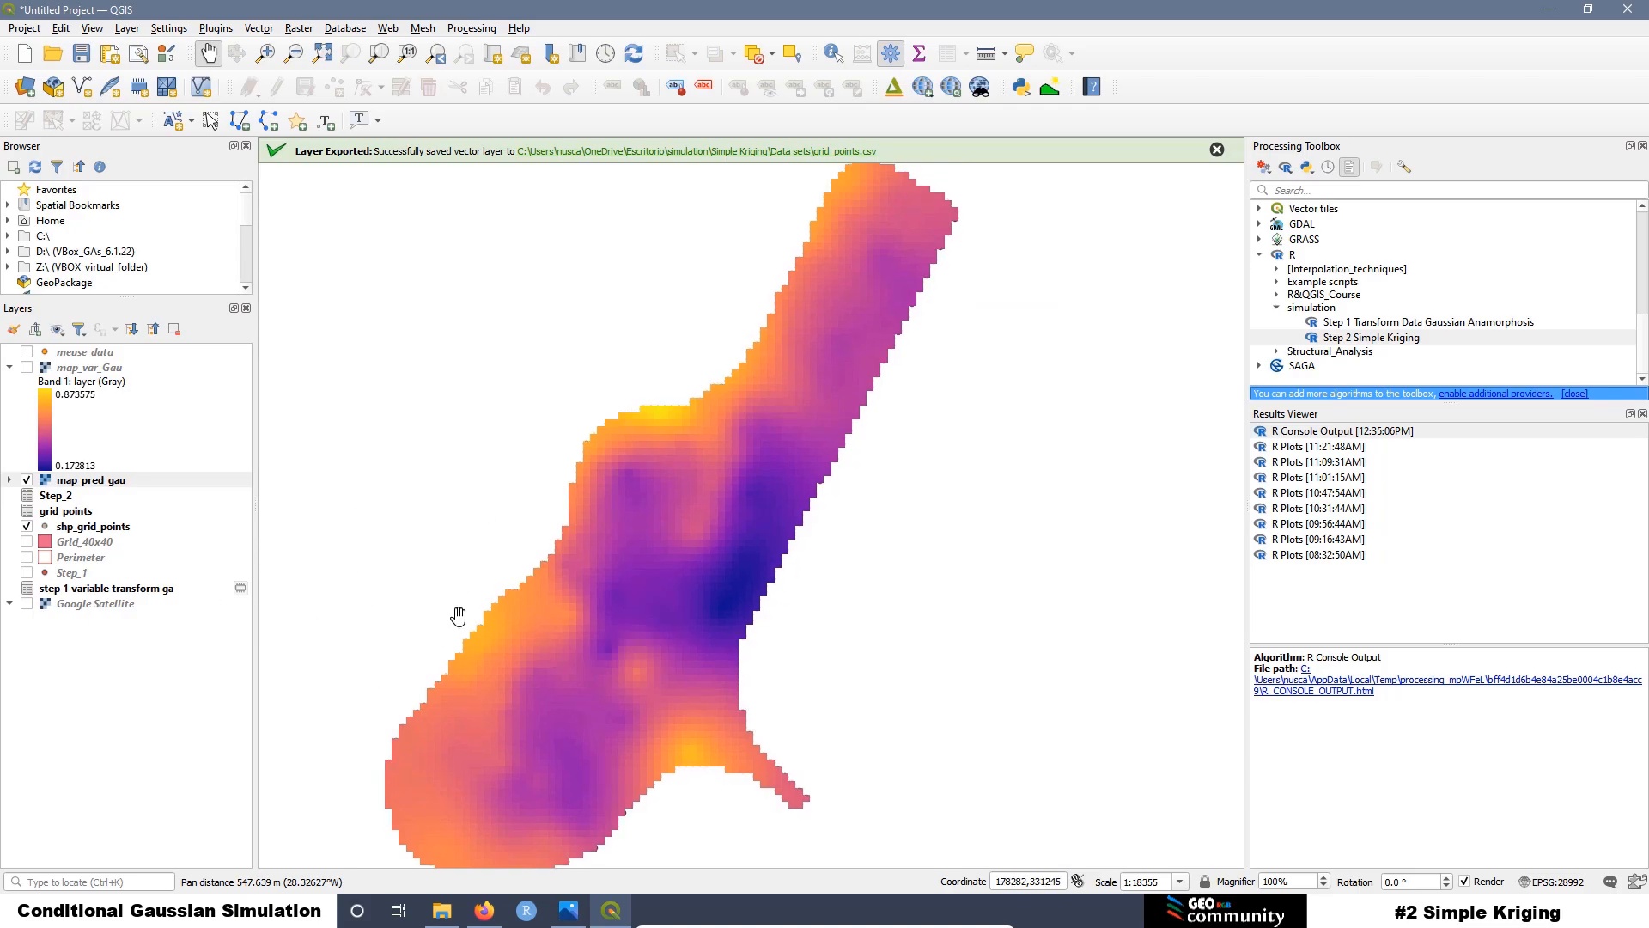
scroll(667, 387, "up", 3)
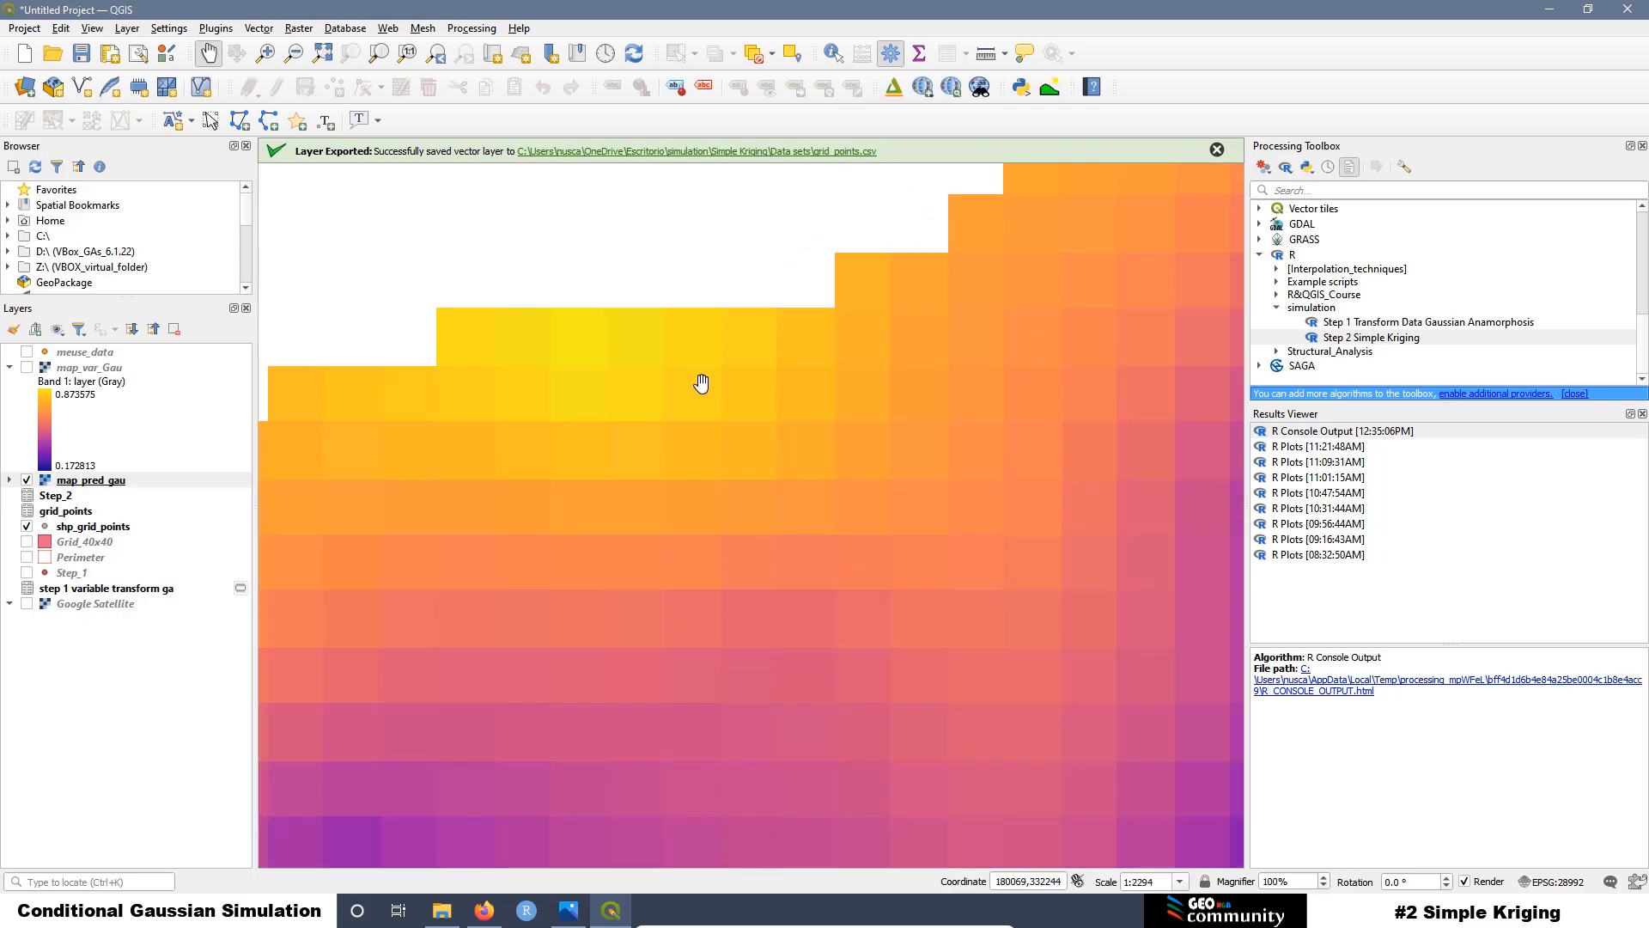
scroll(560, 348, "down", 3)
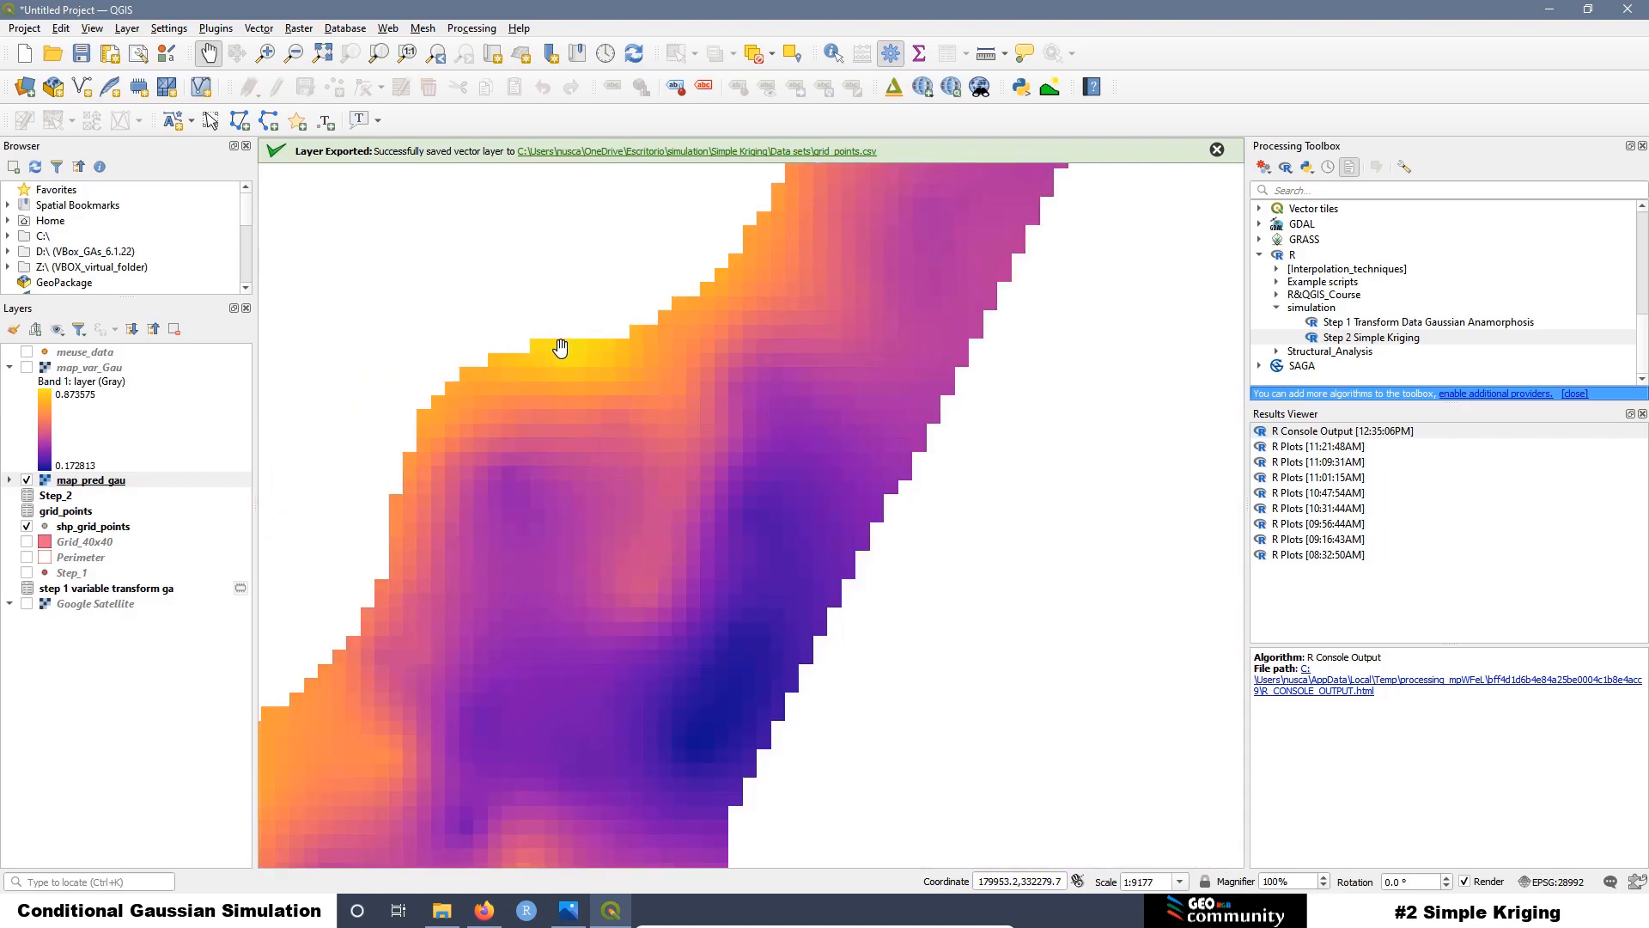
scroll(744, 655, "up", 3)
scroll(633, 488, "down", 1)
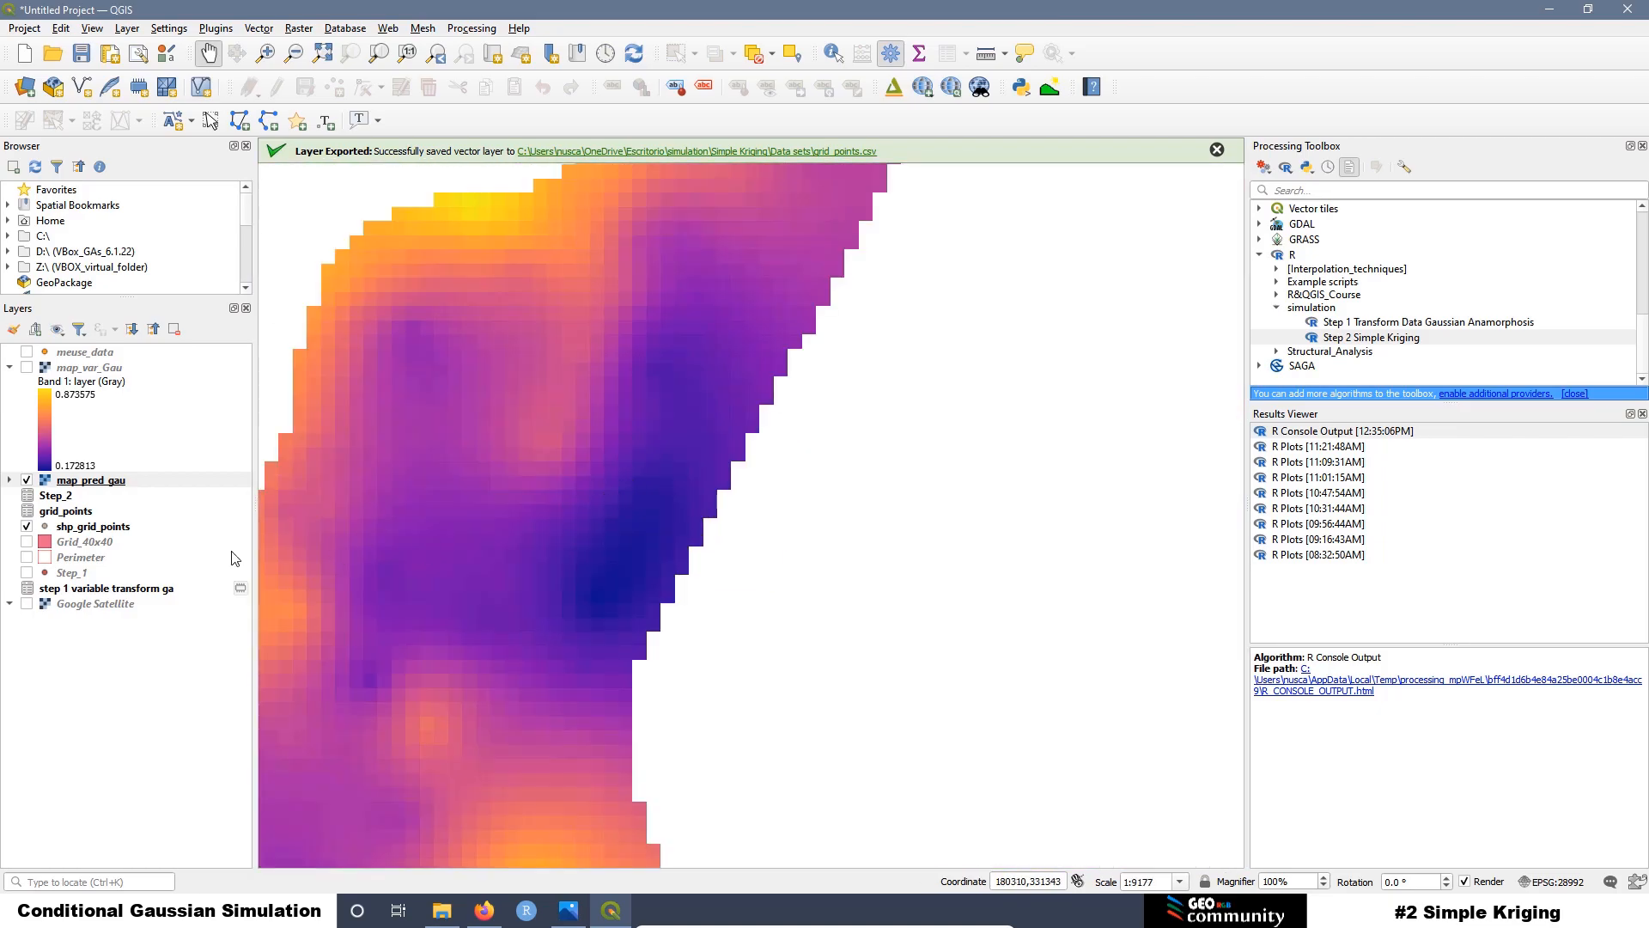
left_click(26, 542)
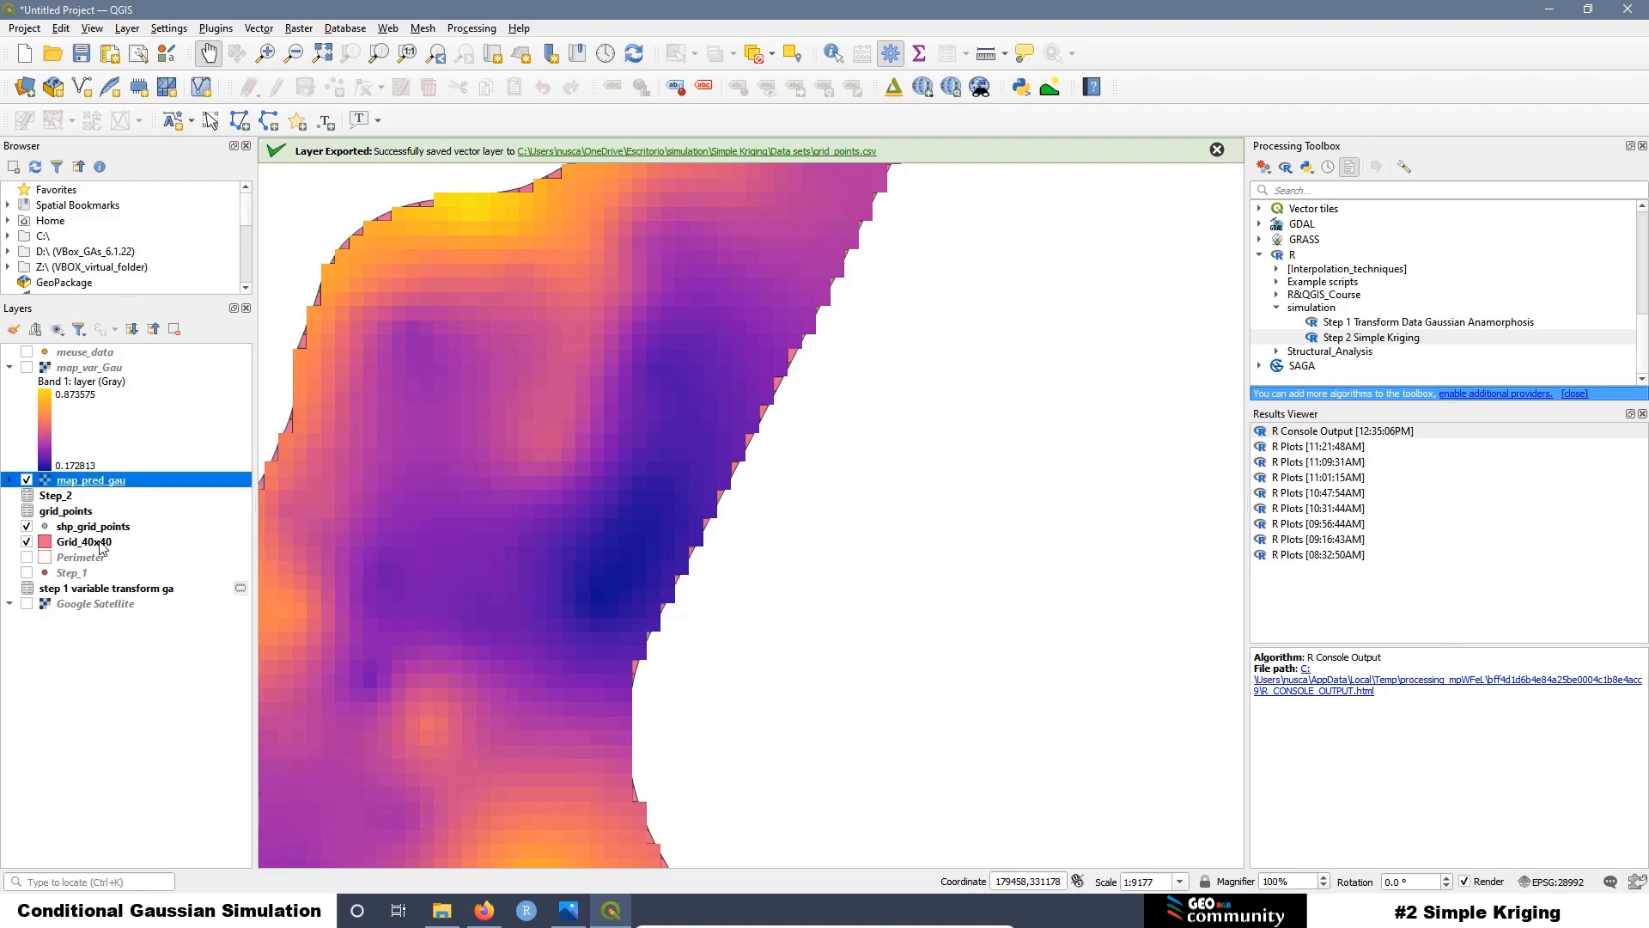
mouse_move(79, 545)
left_mouse_down()
mouse_move(122, 352)
mouse_move(127, 369)
mouse_move(84, 378)
left_mouse_up()
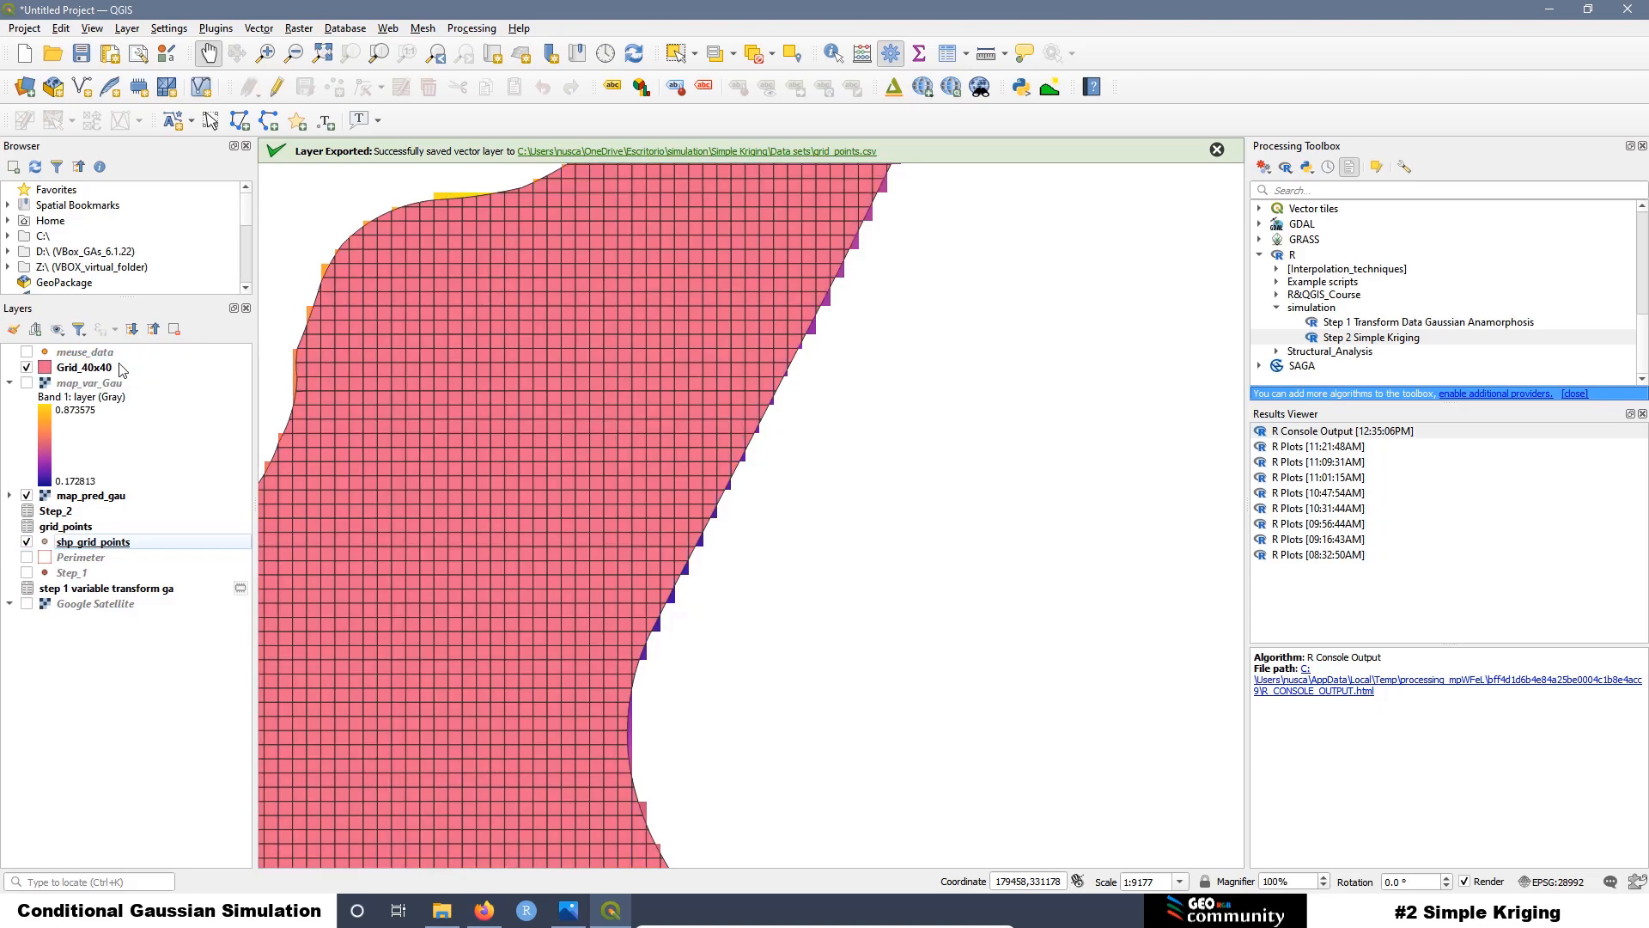
Step: Style the Grid_40x40 layer with a transparent fill and a 0.1 mm stroke width, and apply the symbology
right_click(82, 372)
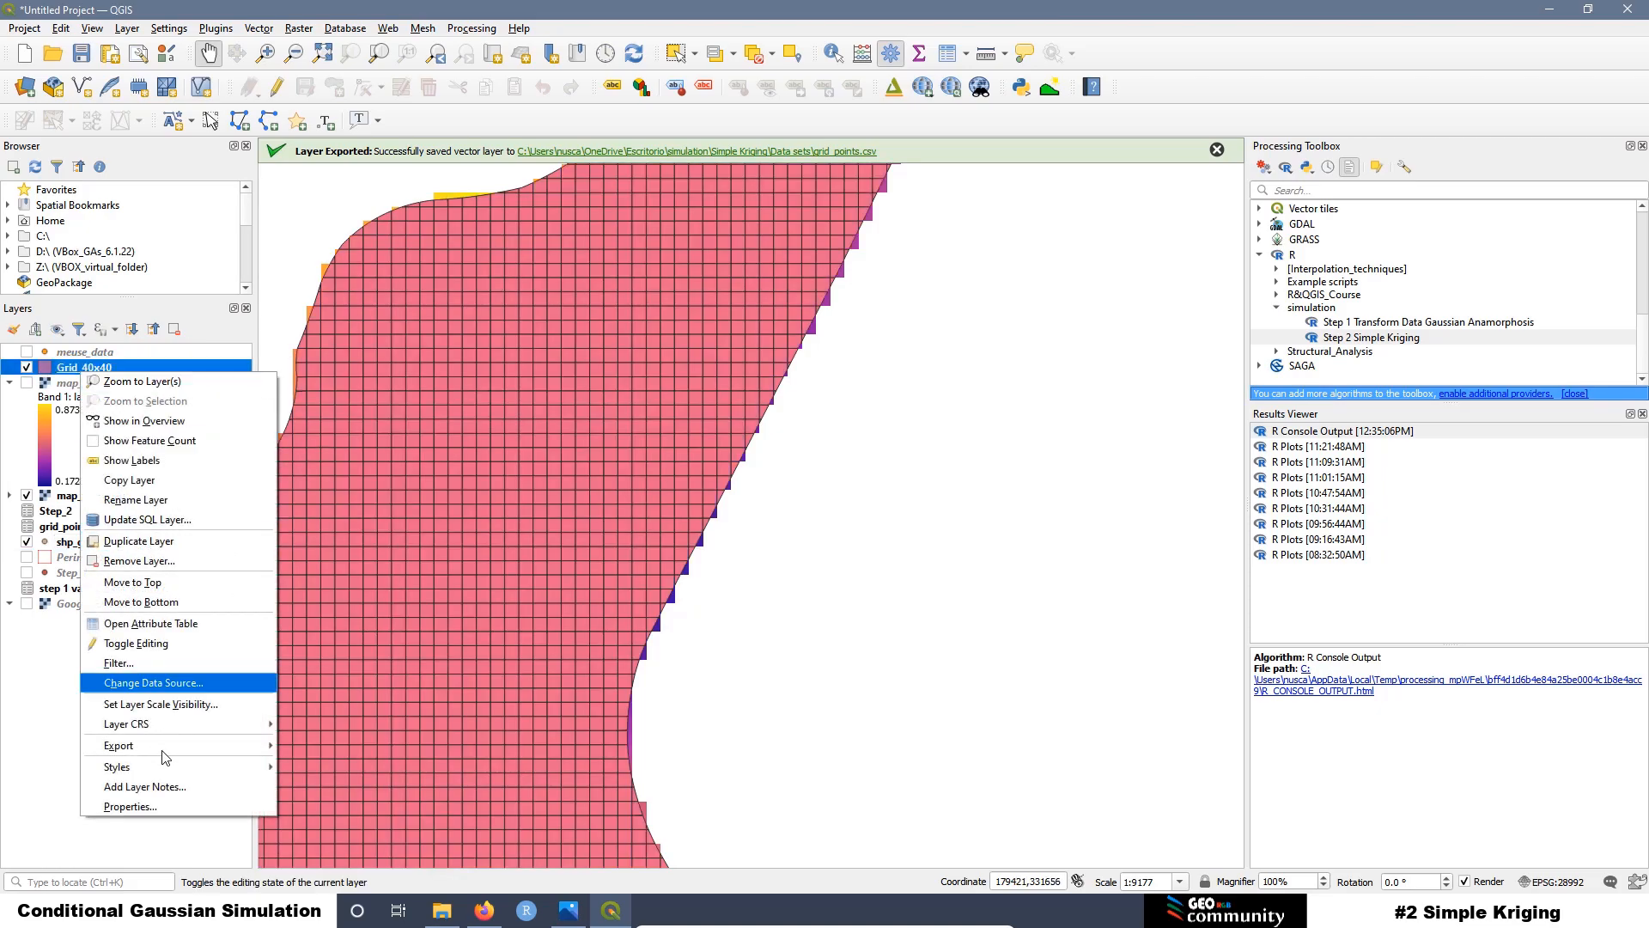
left_click(155, 808)
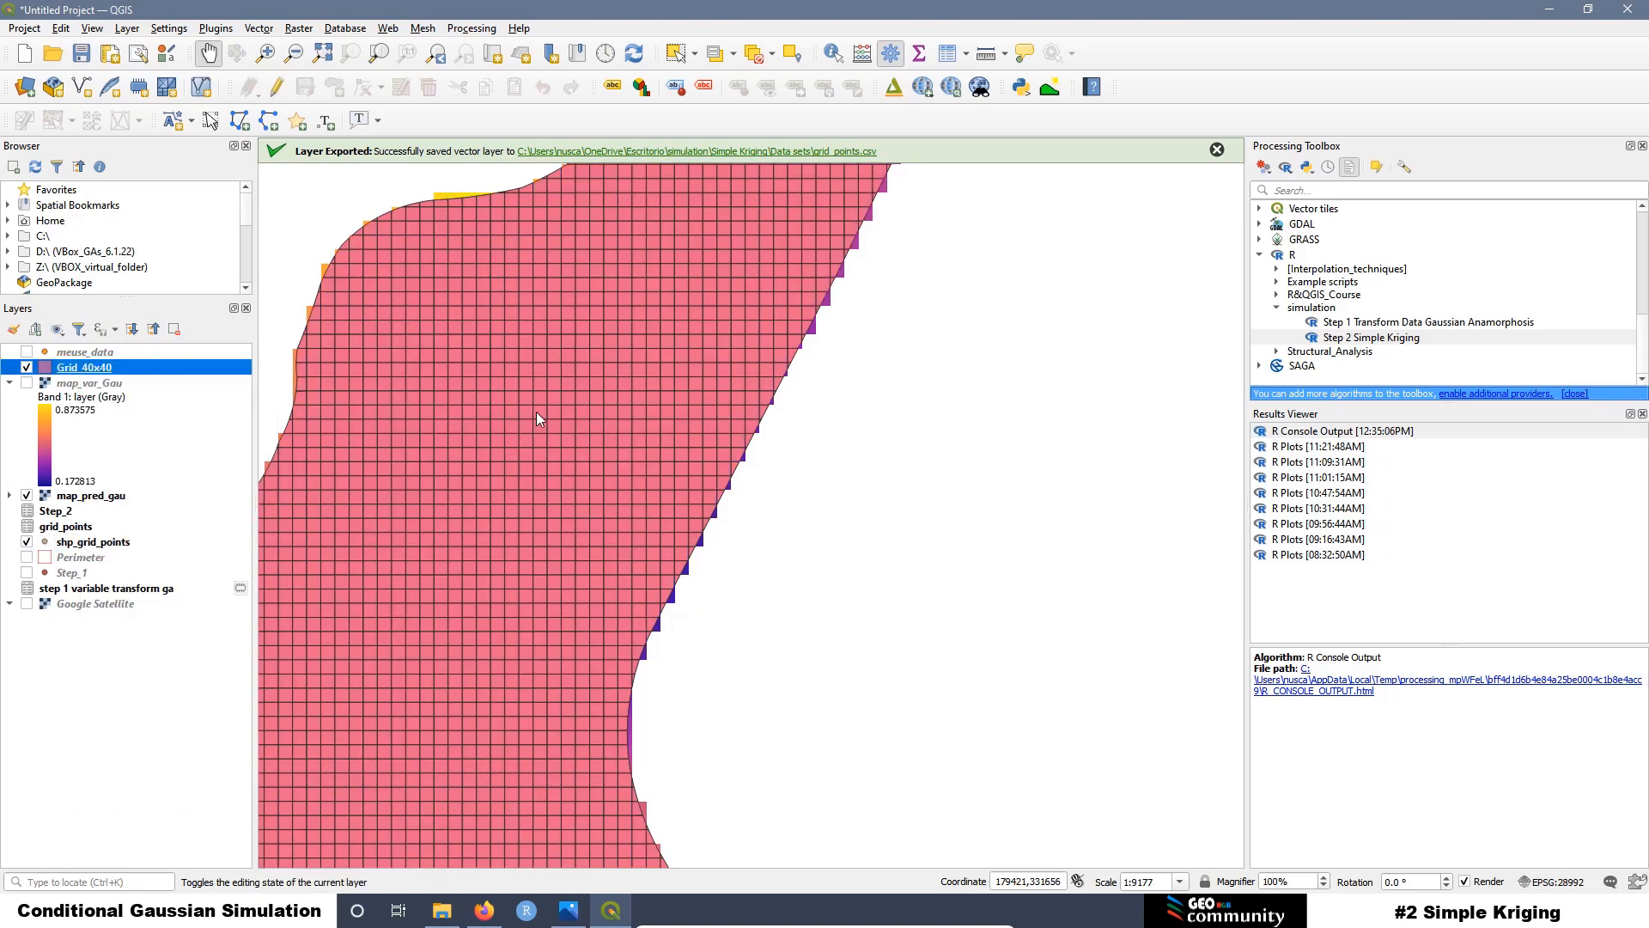
left_click(800, 196)
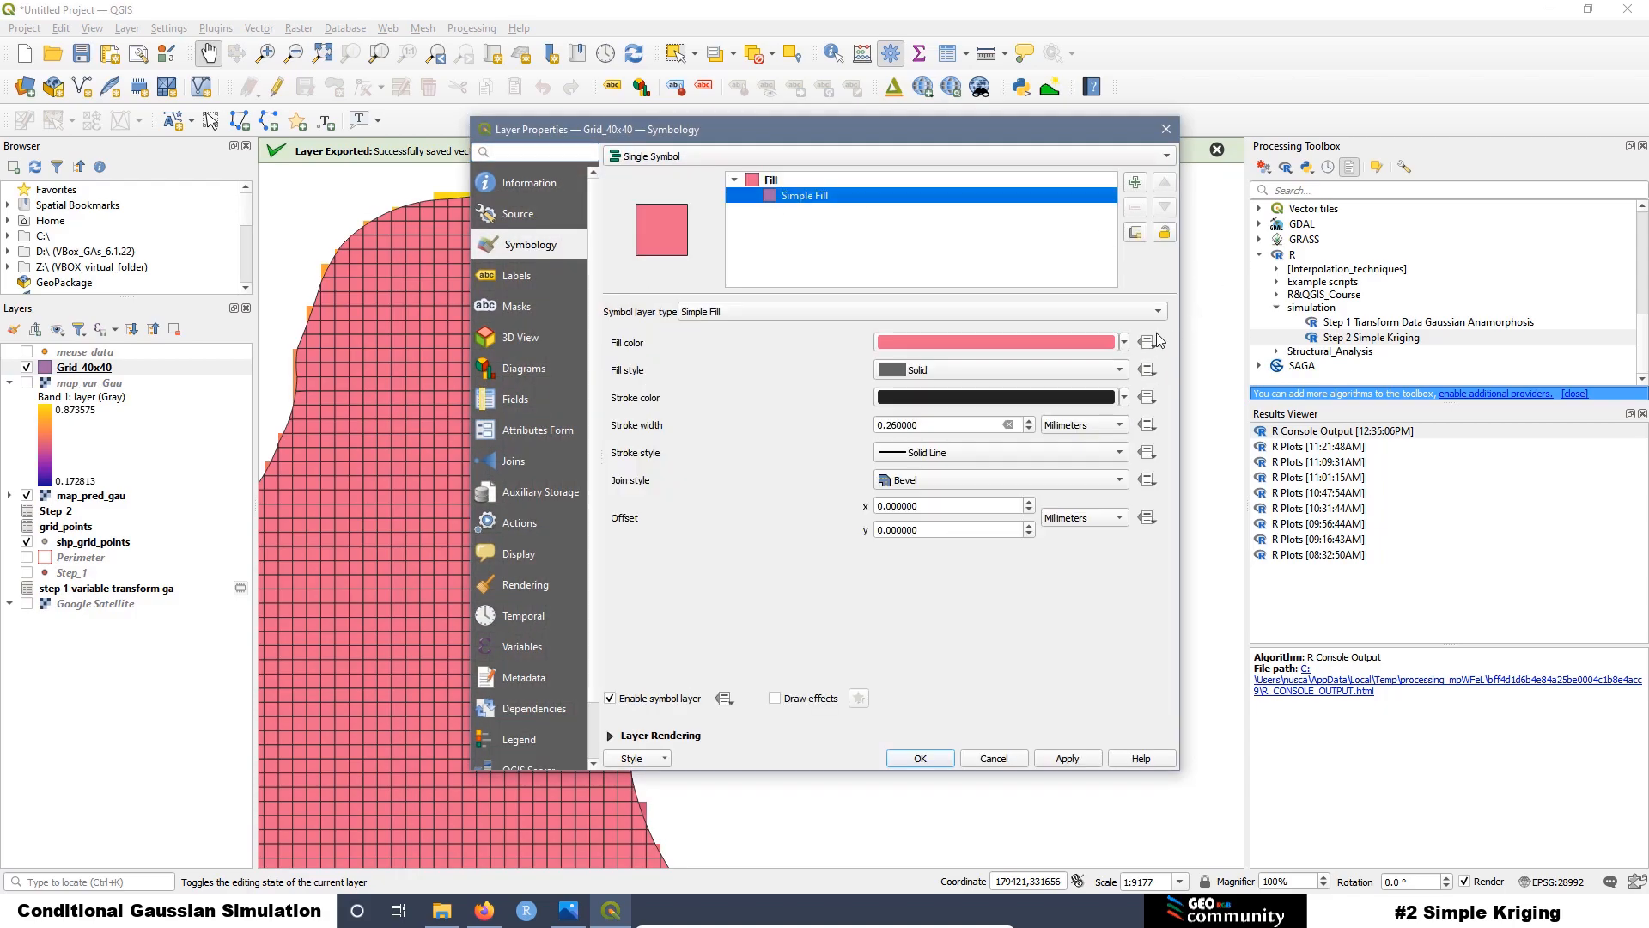
left_click(1128, 342)
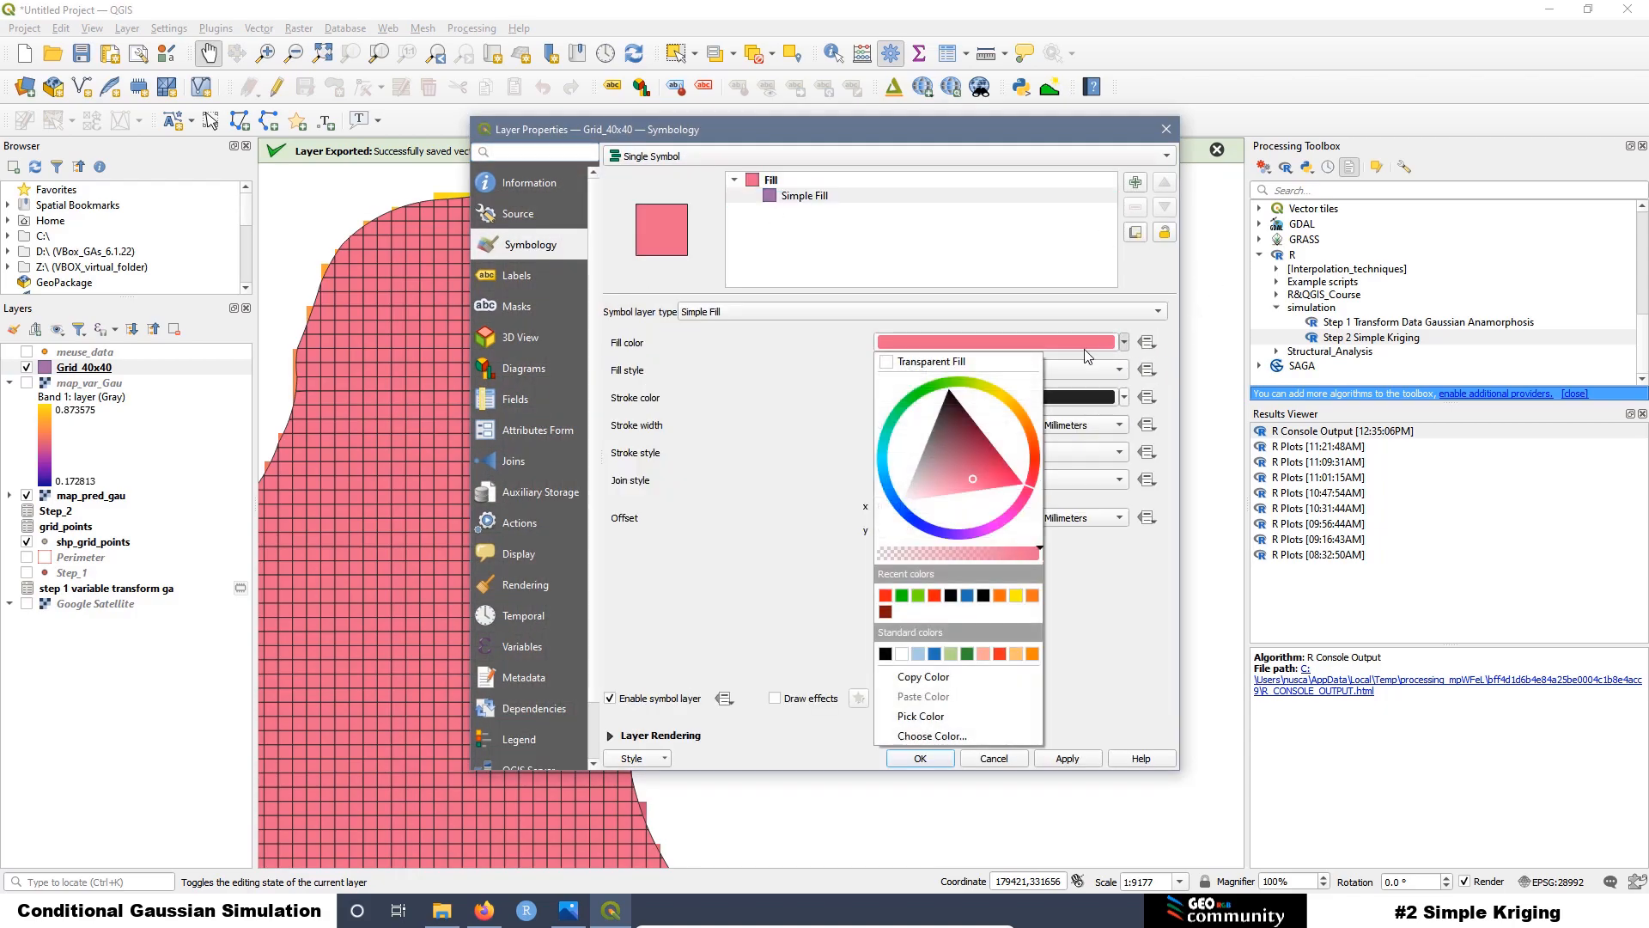
left_click(991, 356)
left_click_drag(924, 427, 885, 426)
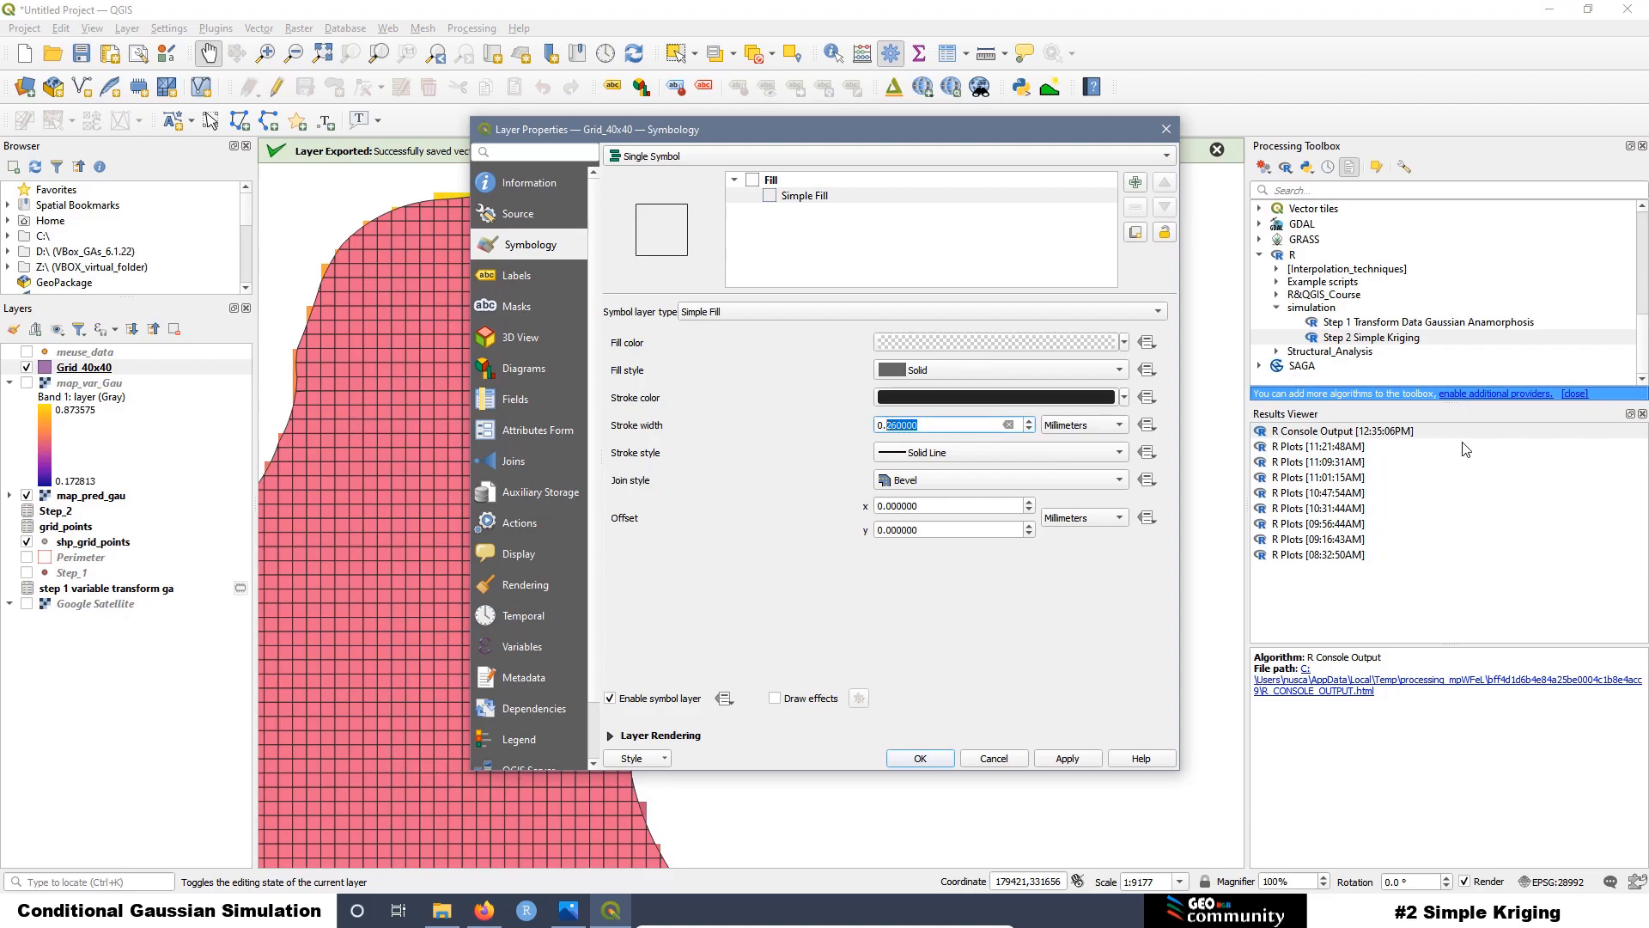
type("1")
left_click(1066, 759)
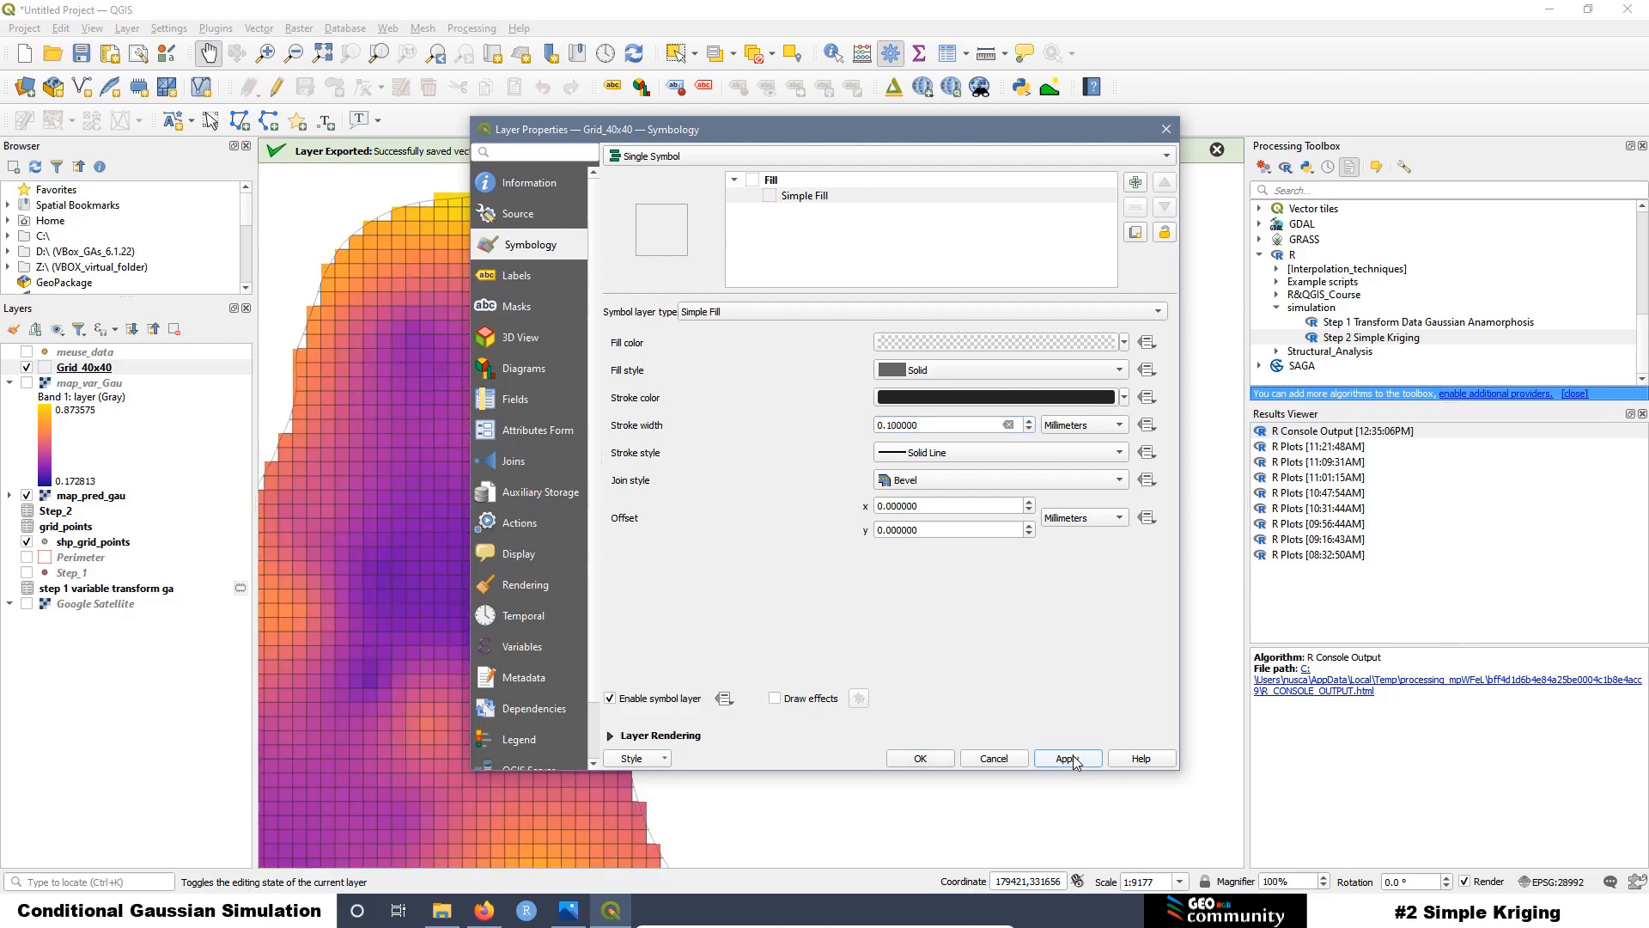
left_click(920, 759)
Step: Compare the Grid_40x40 cells with the pixels of the map_pred_gau raster, toggling the grid's visibility
scroll(658, 589, "down", 1)
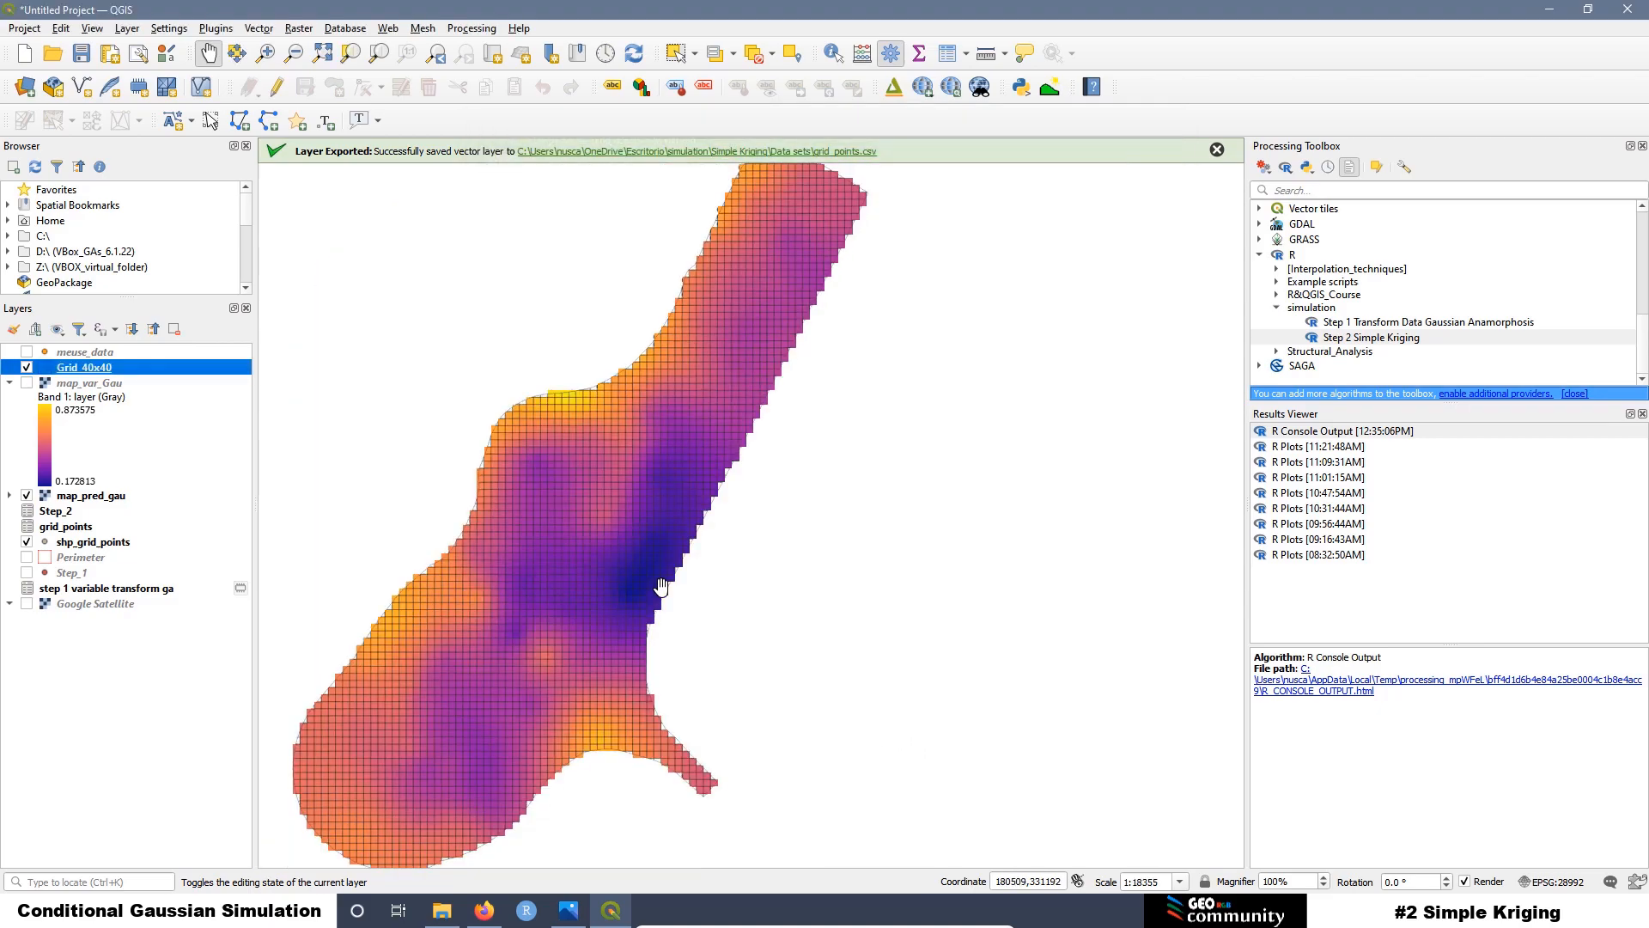
scroll(500, 459, "up", 1)
scroll(500, 460, "up", 1)
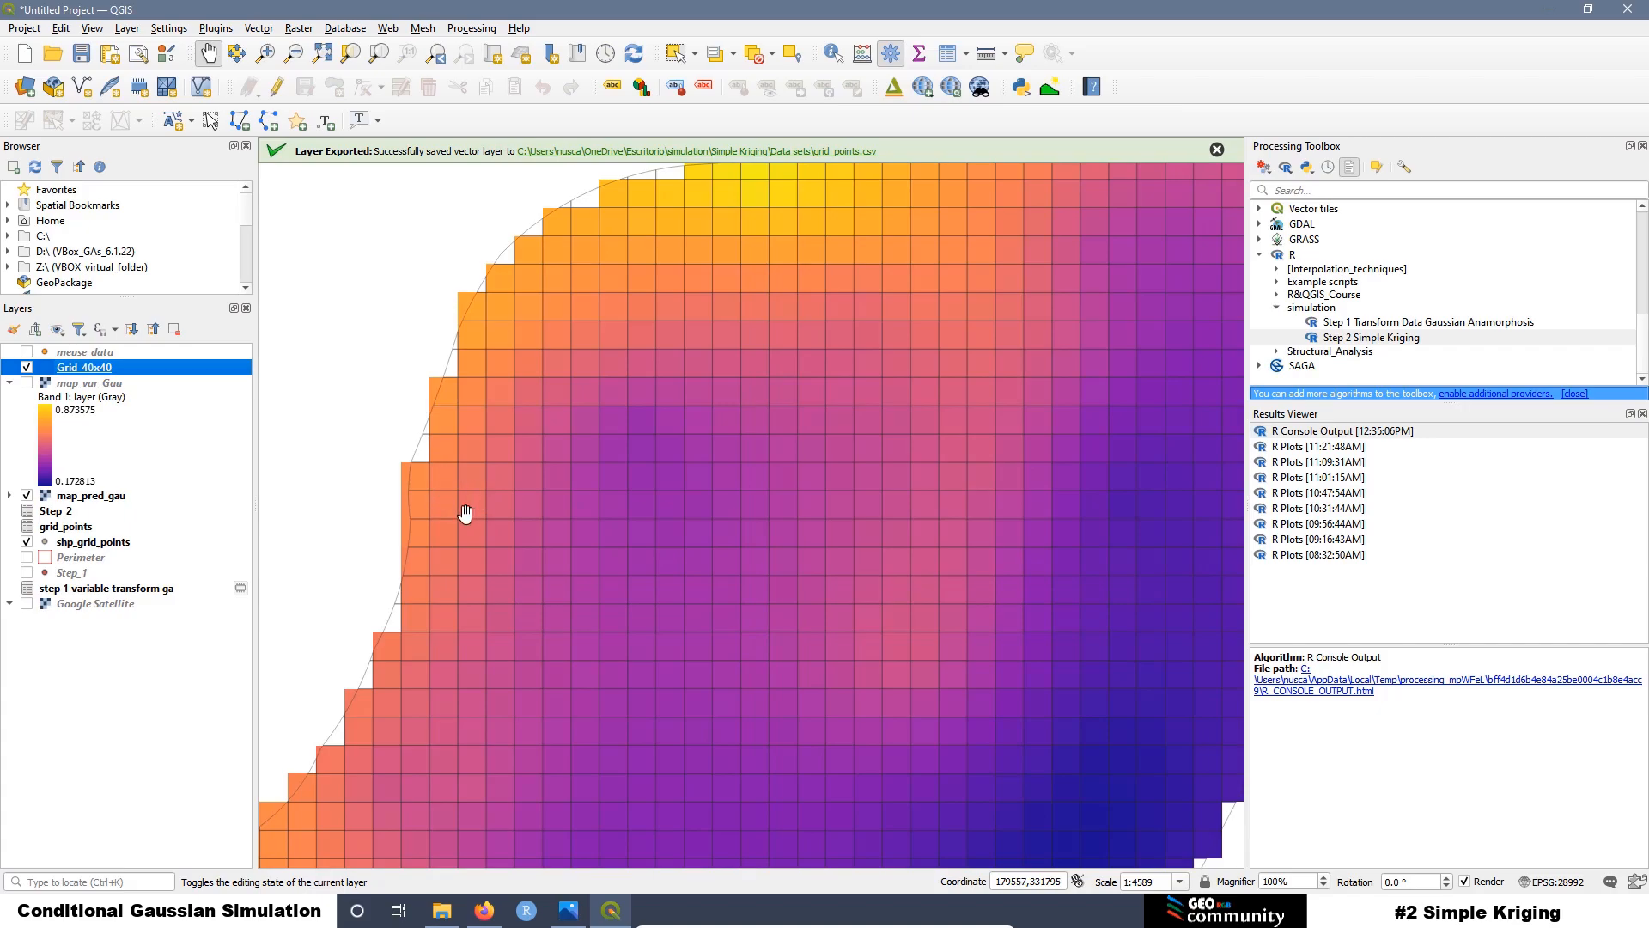
scroll(573, 367, "down", 1)
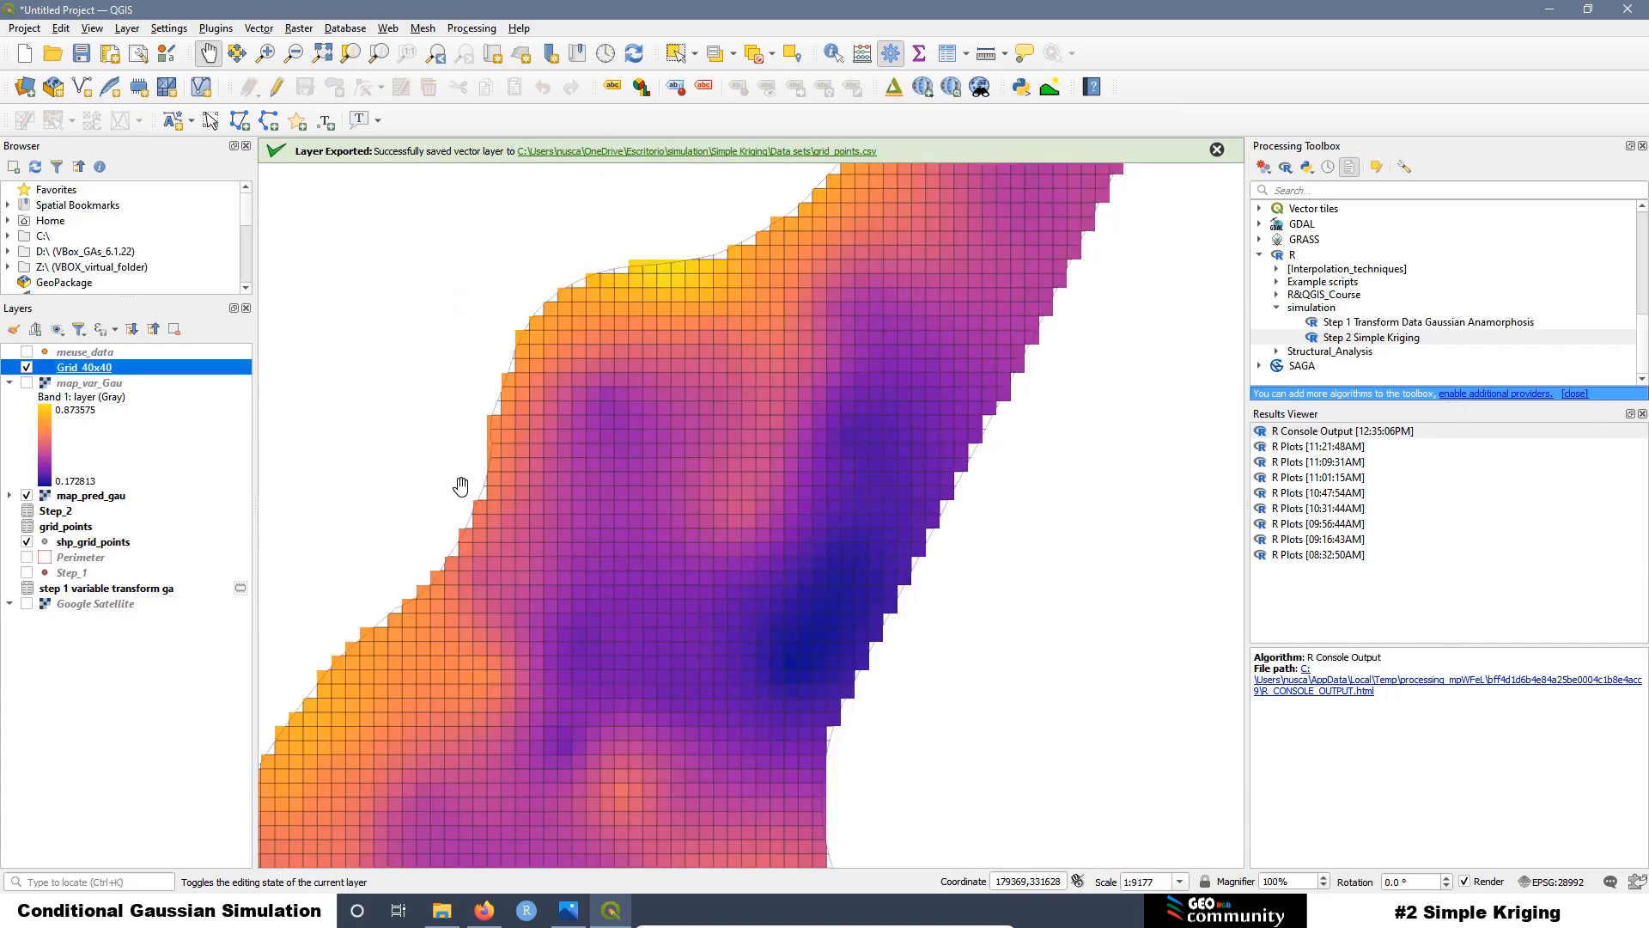
scroll(681, 495, "down", 1)
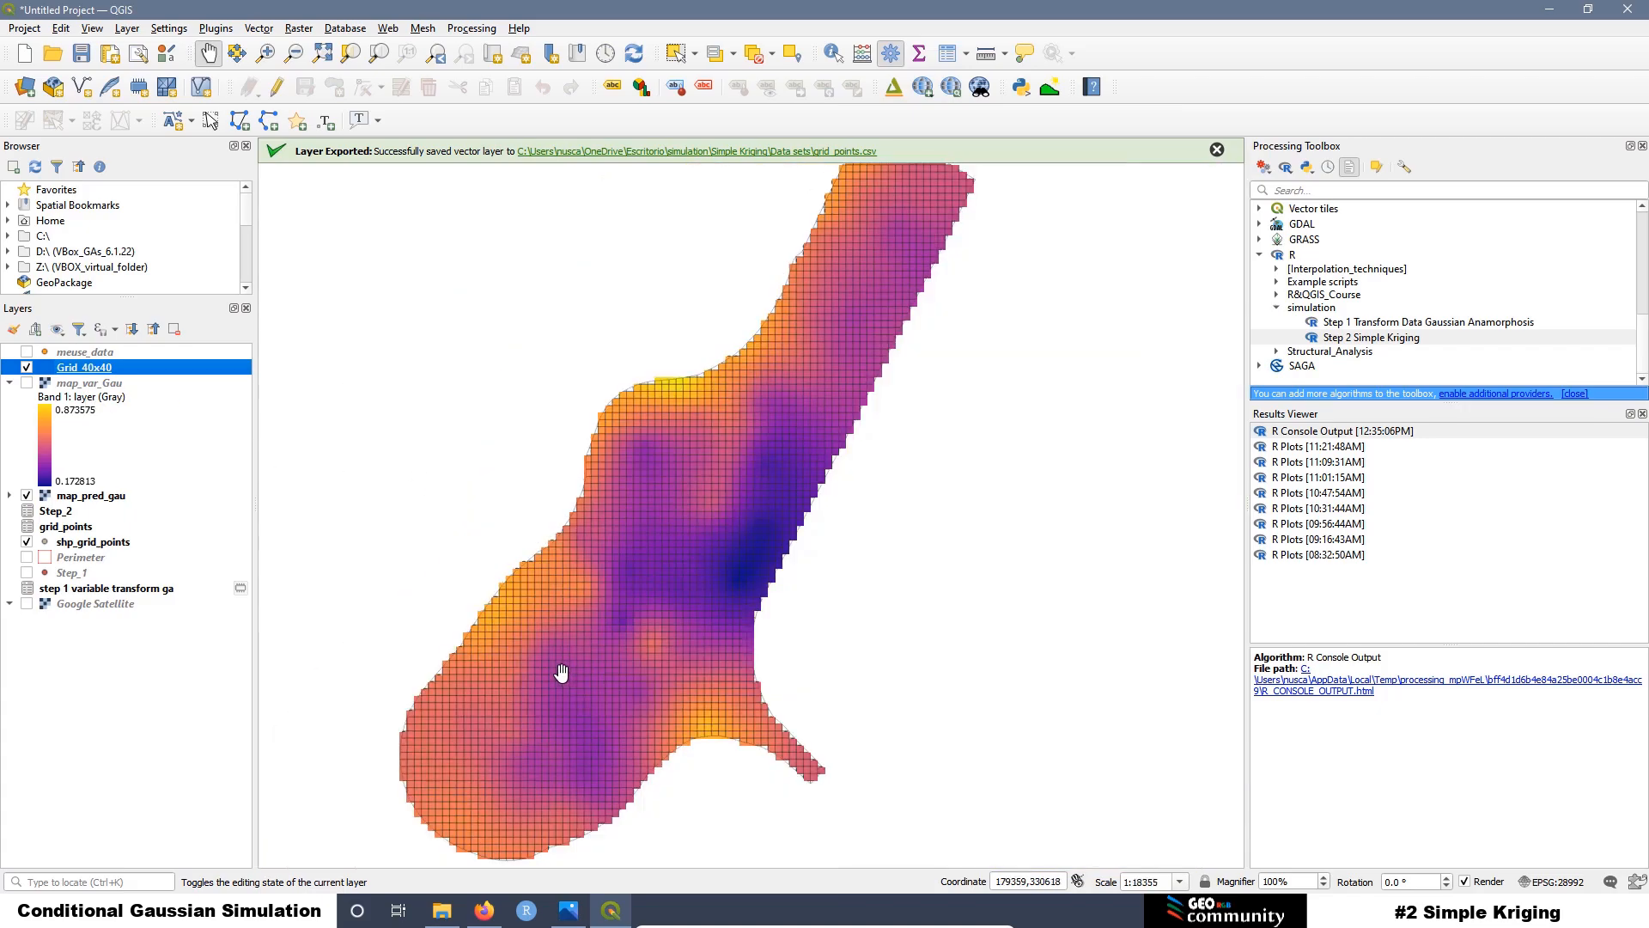
scroll(561, 672, "up", 1)
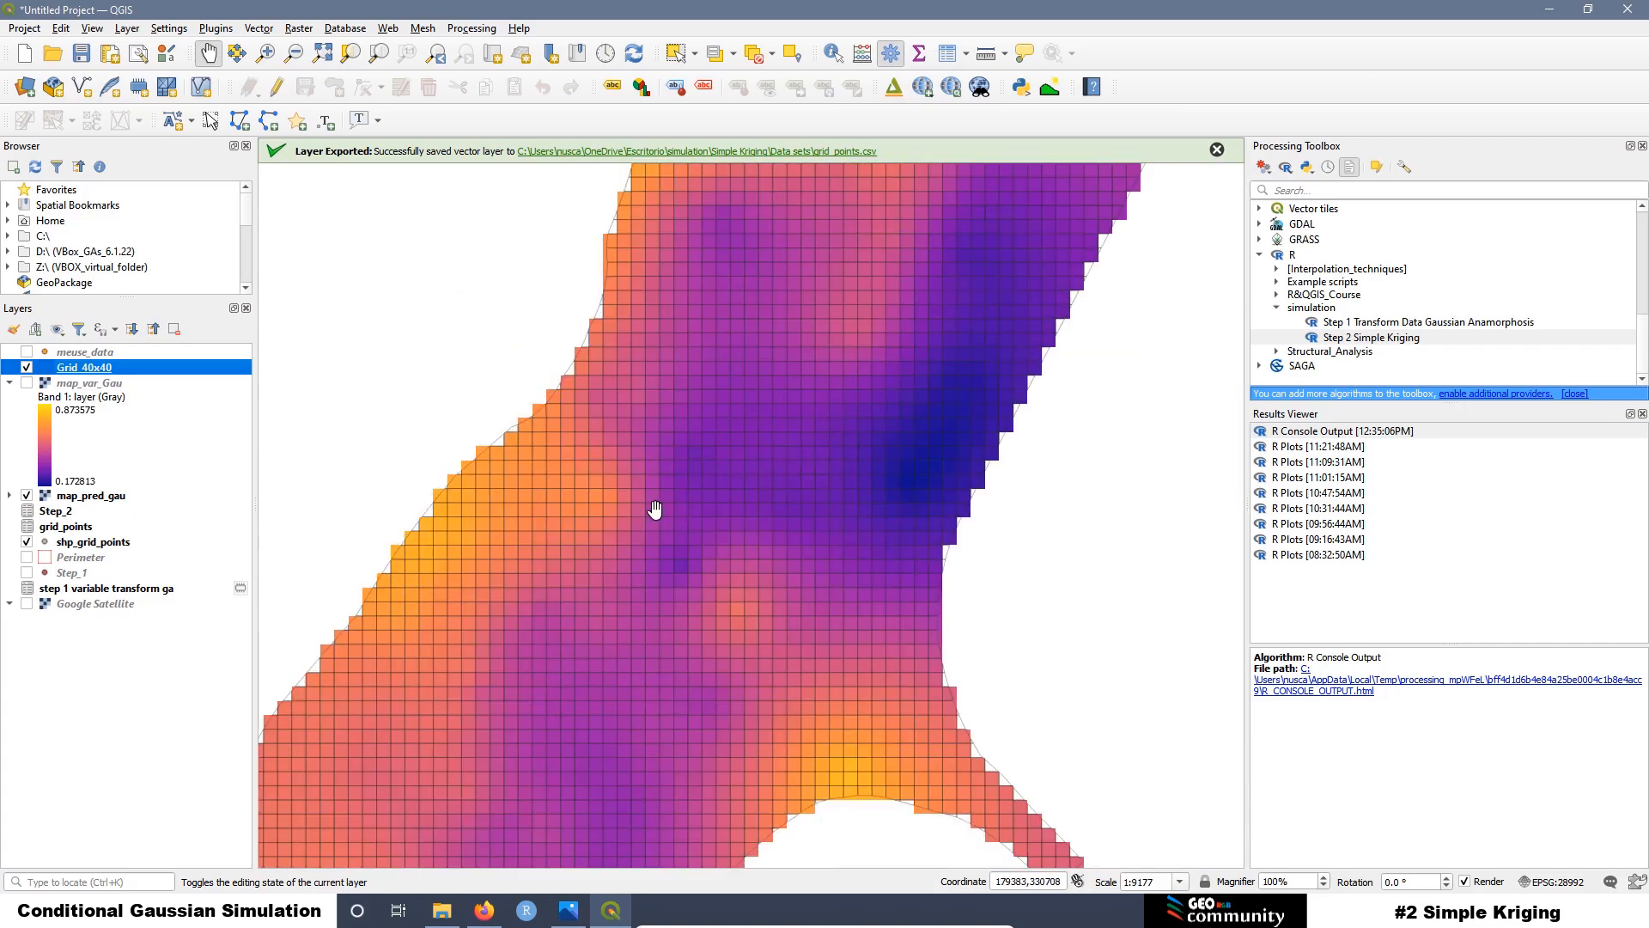
left_click(27, 369)
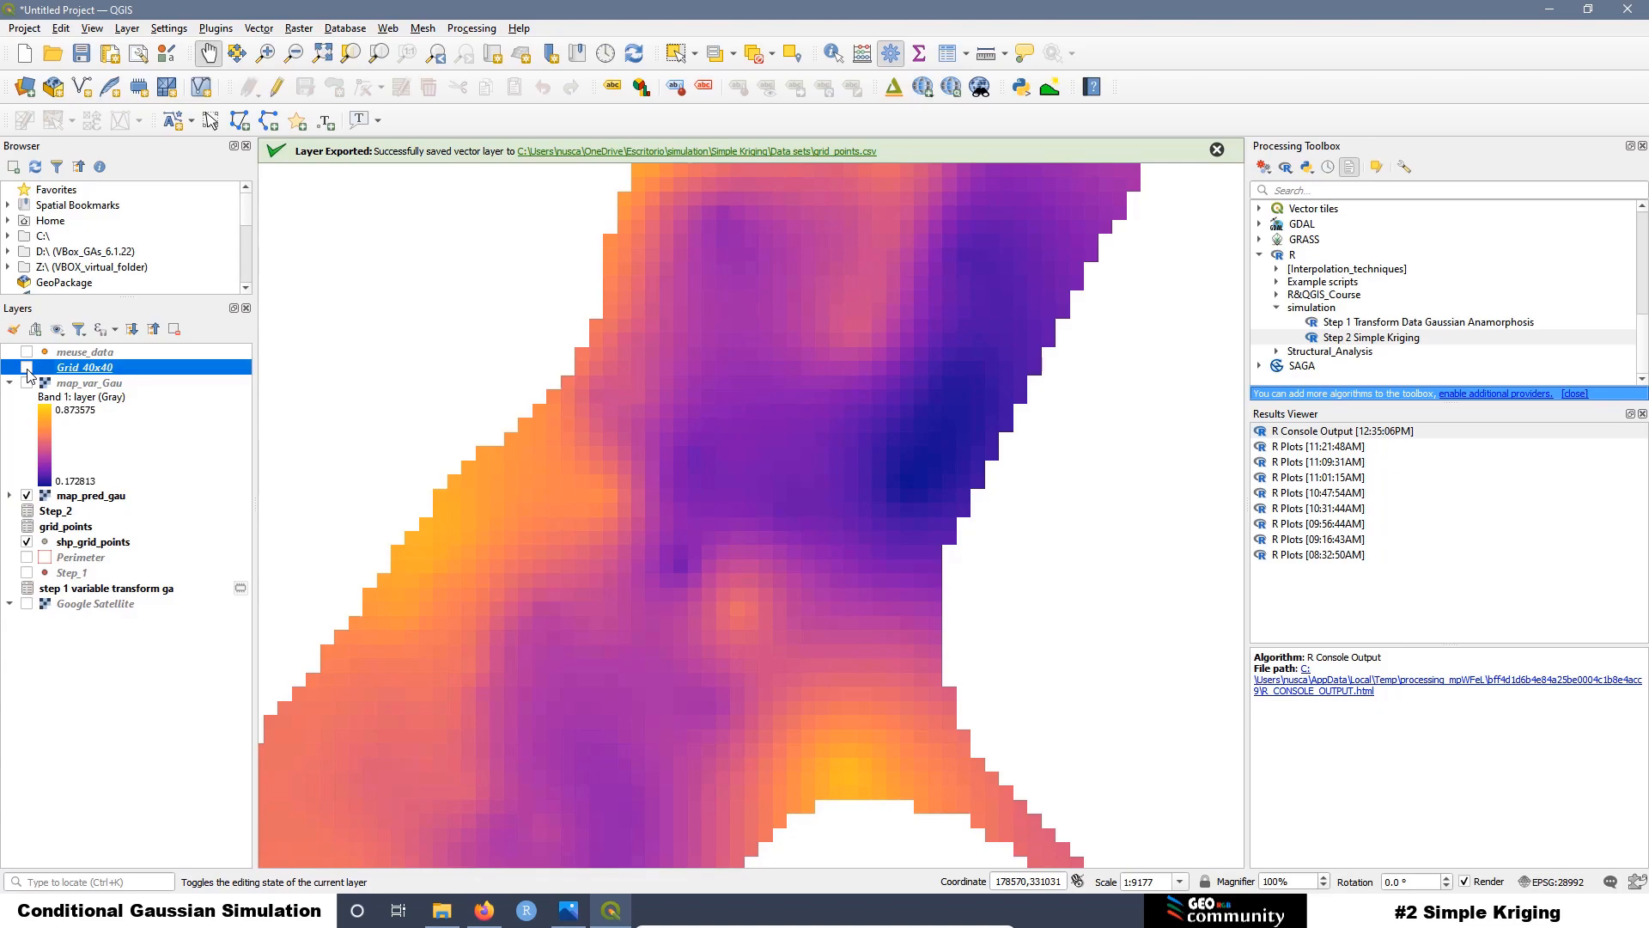
left_click(26, 369)
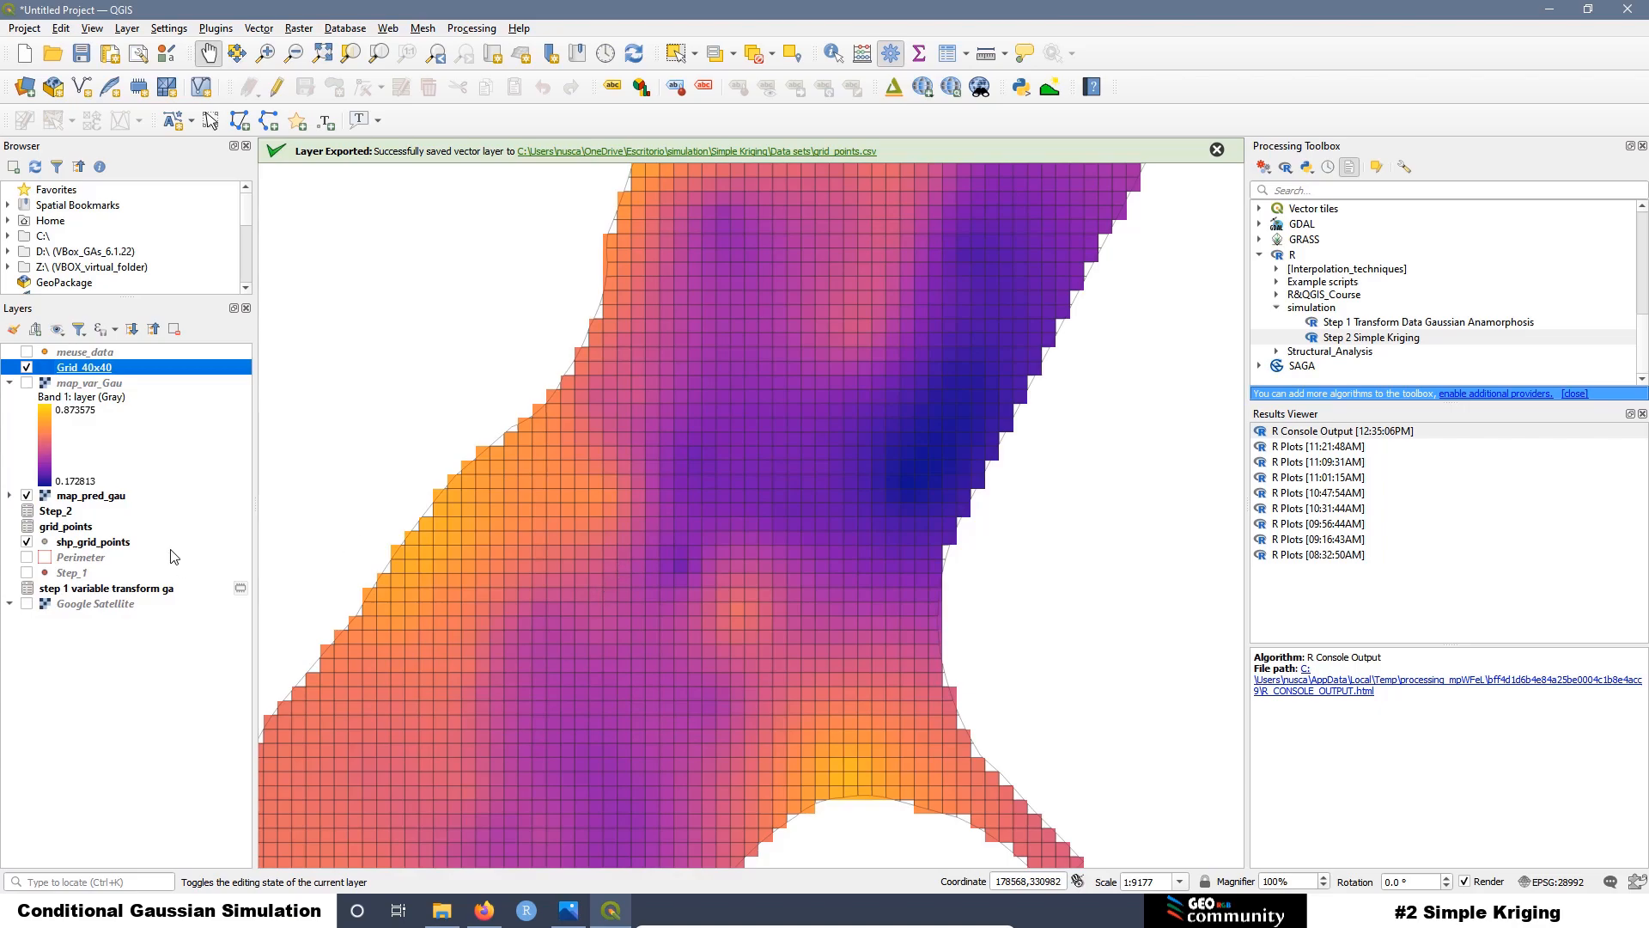
Step: Show the meuse_data points and examine their attribute table sorted by the zinc column
left_click(75, 353)
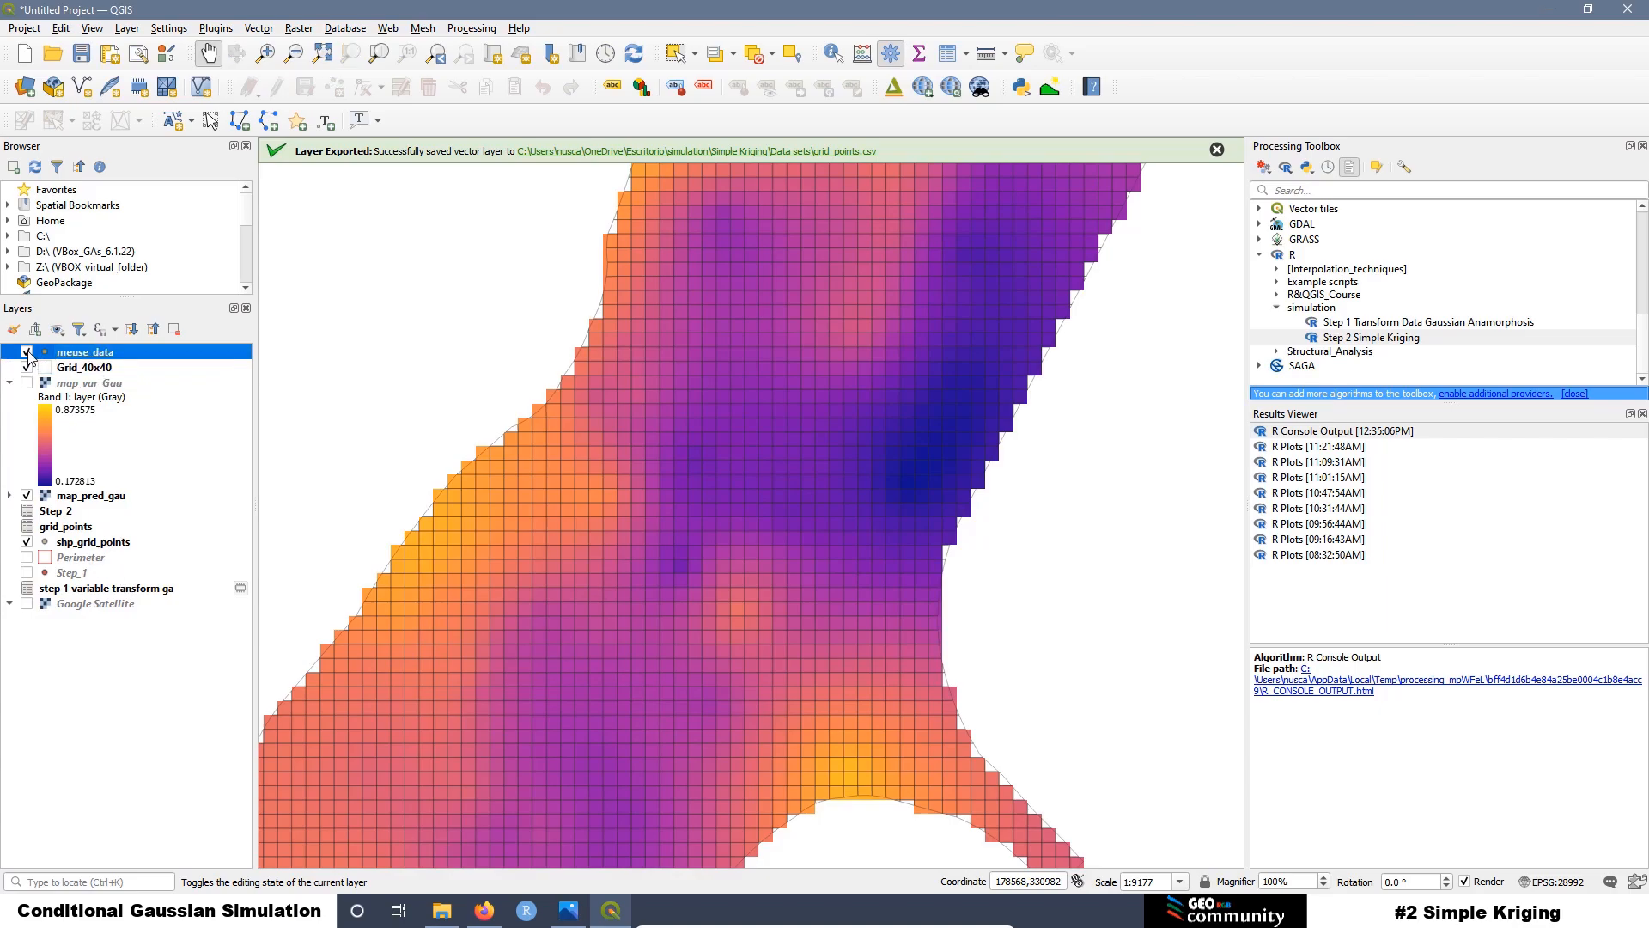
right_click(69, 354)
left_click(135, 562)
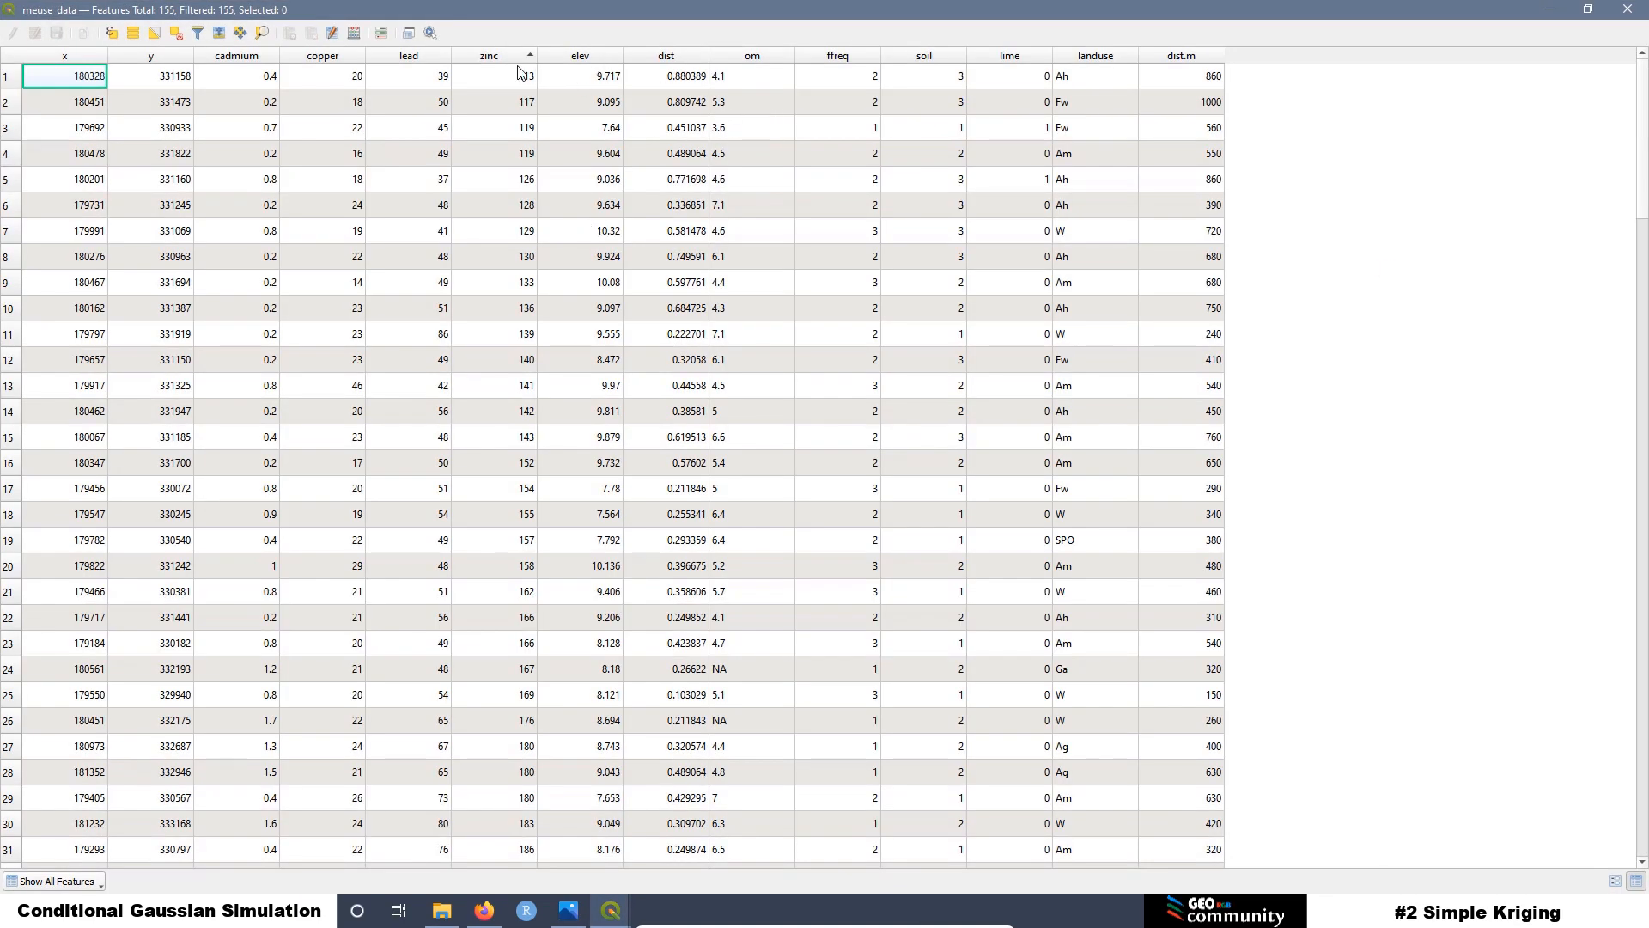
left_click(507, 58)
left_click(521, 62)
left_click(1551, 10)
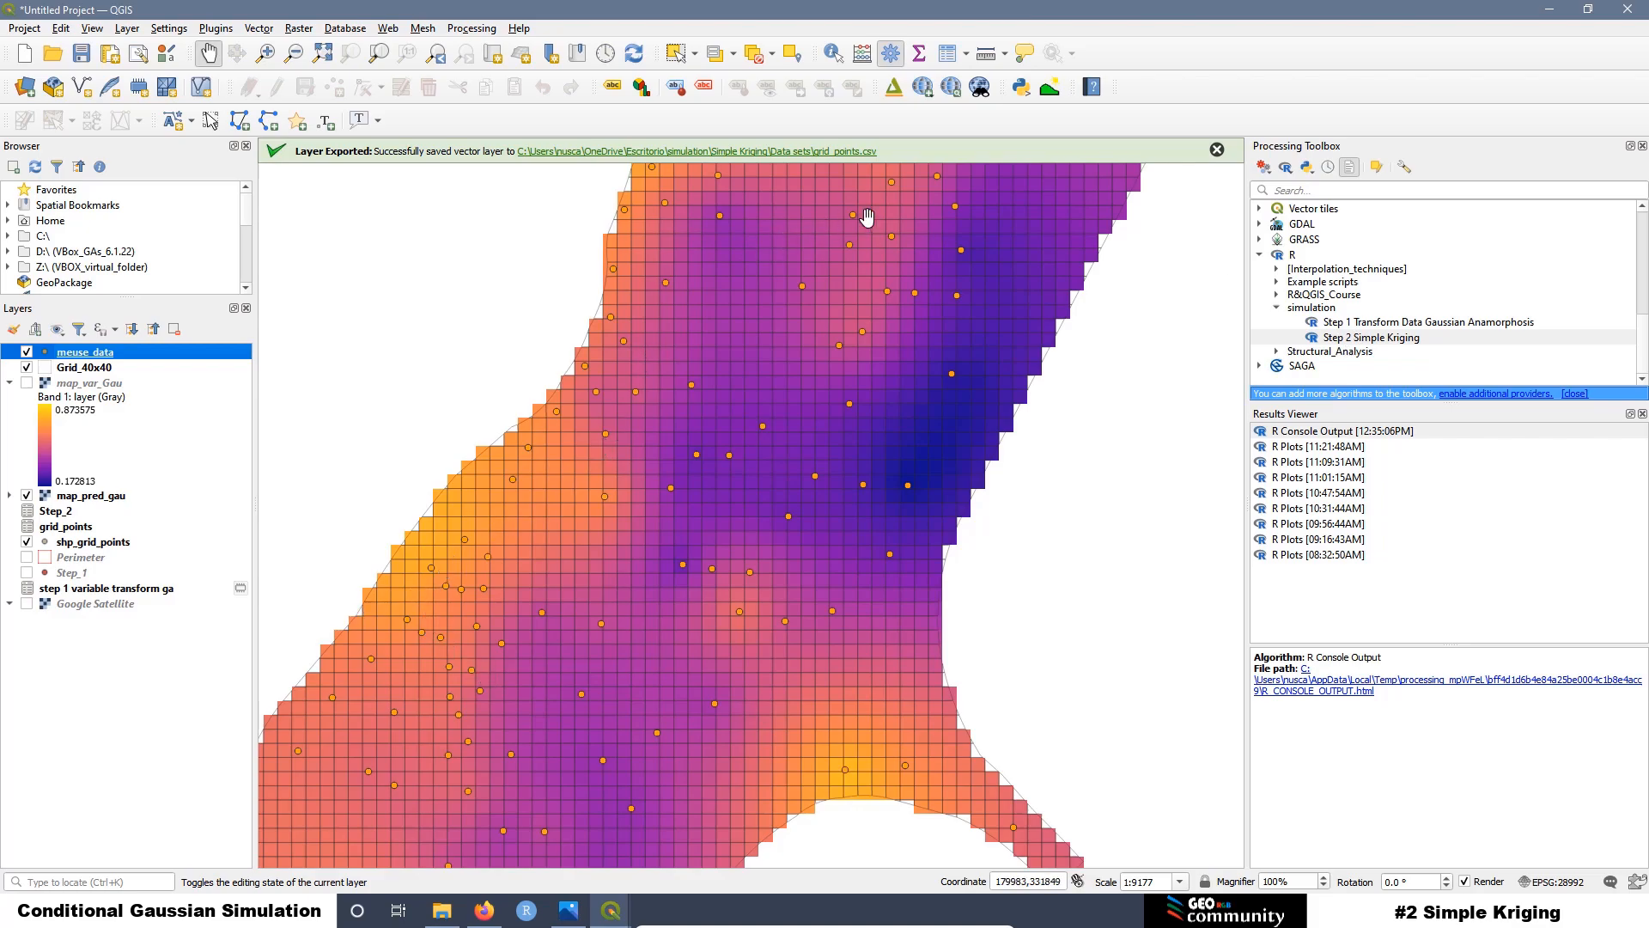
Step: Hide meuse_data and Grid_40x40, and add Step_2.csv as a delimited-text point layer using x and y coordinates in EPSG:28992
left_click(27, 352)
left_click(27, 367)
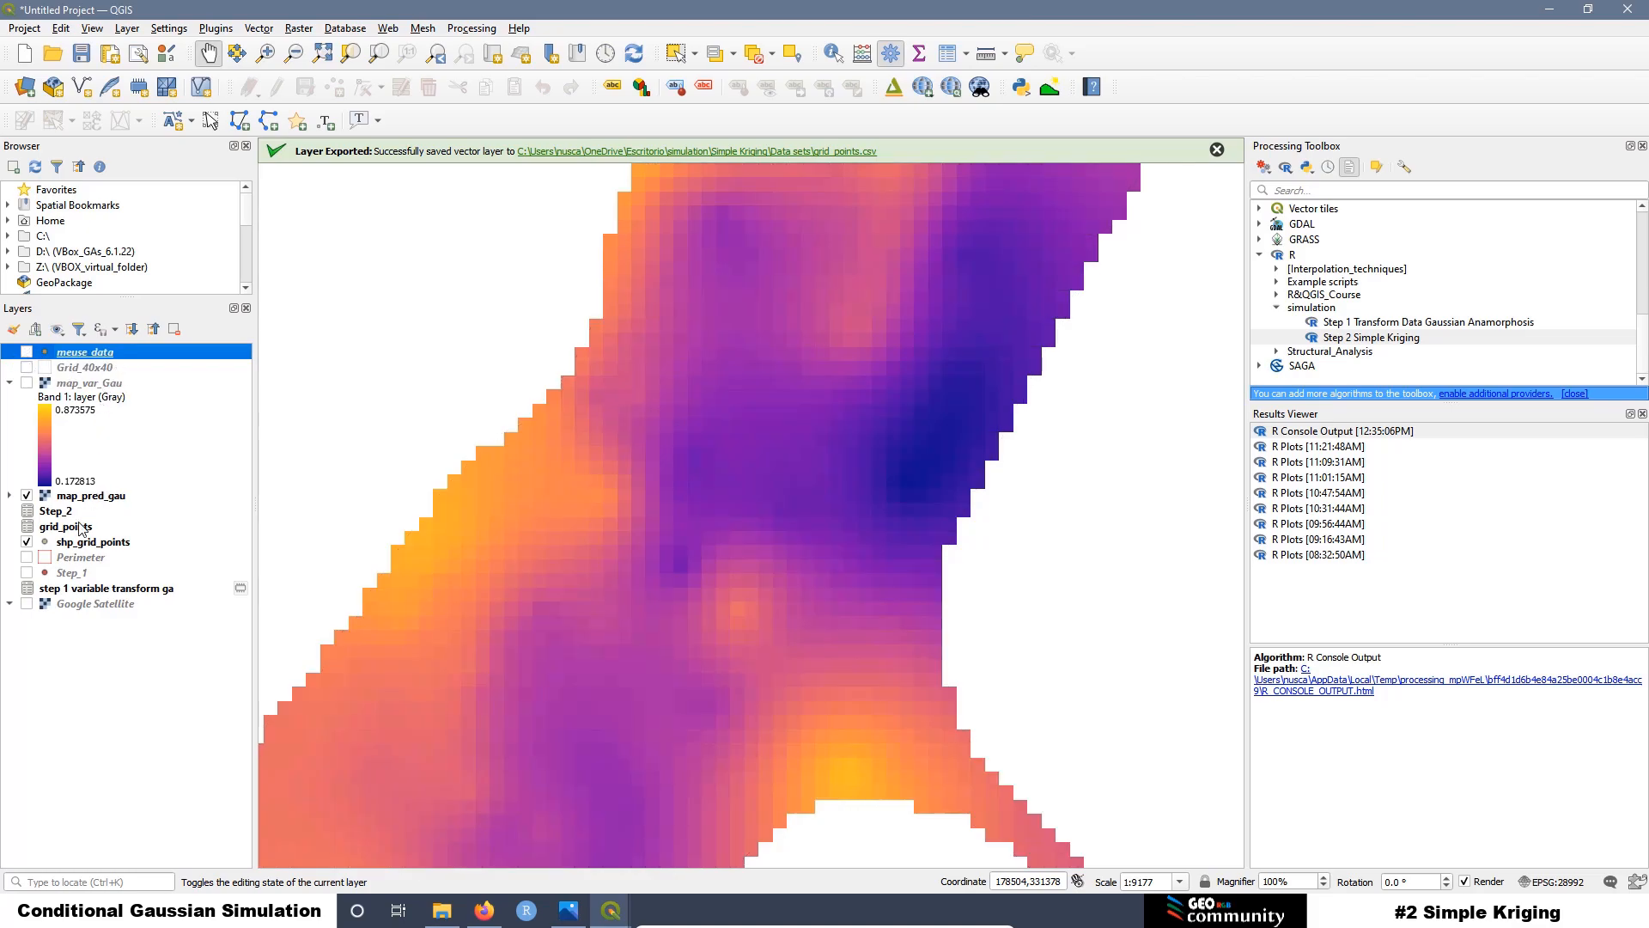
left_click(27, 93)
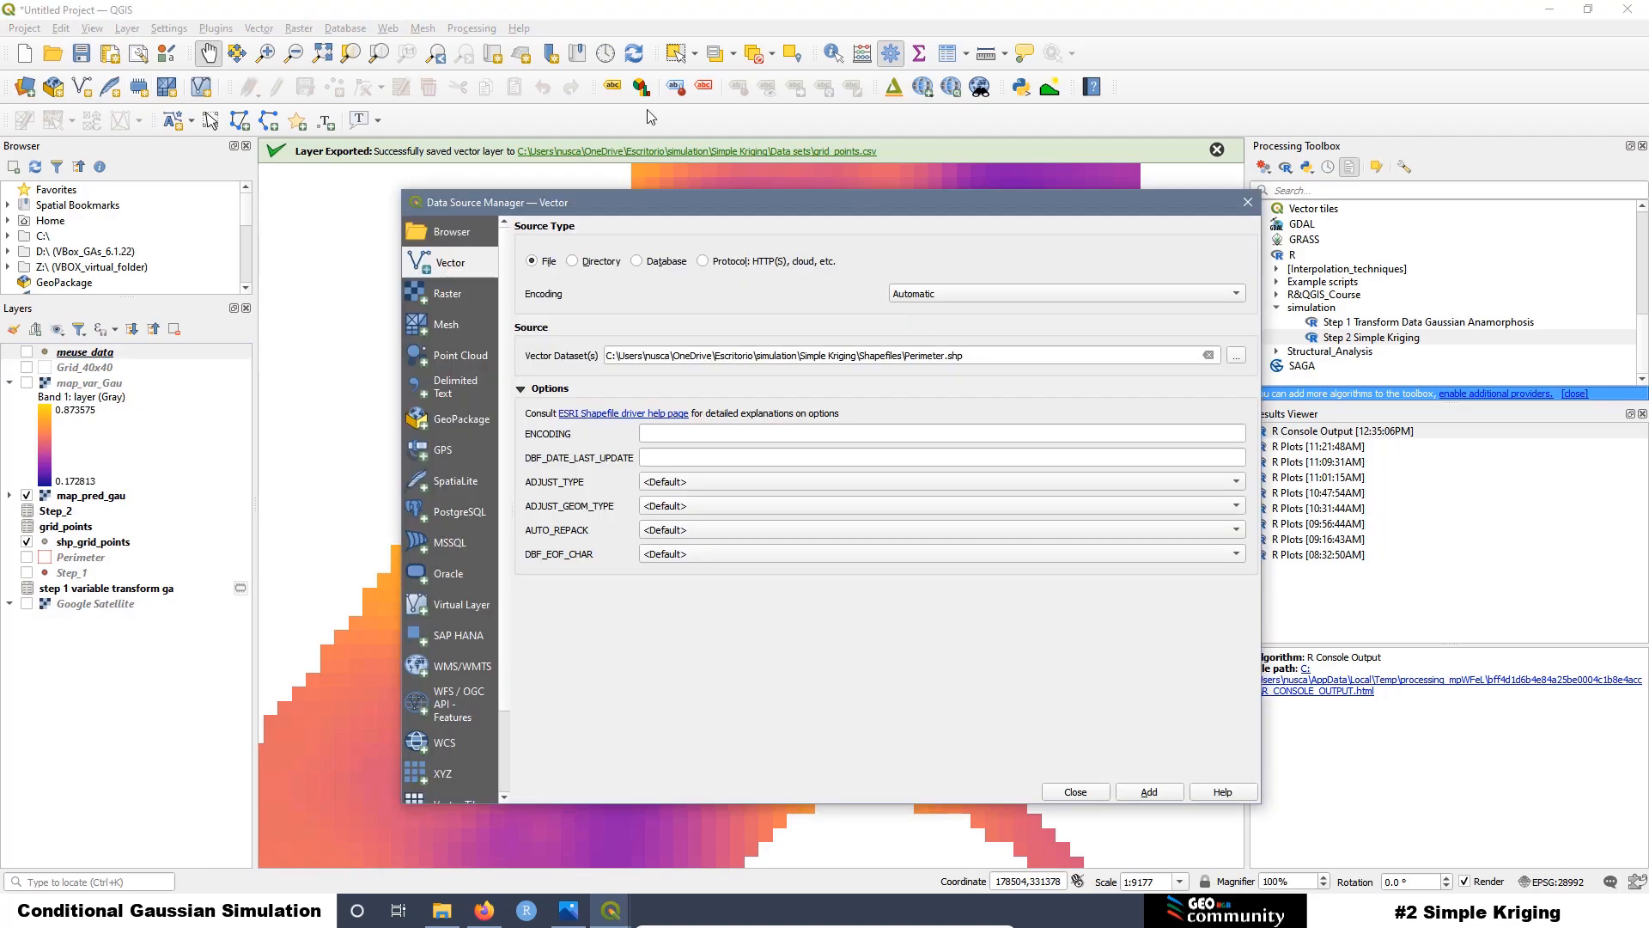
left_click(448, 389)
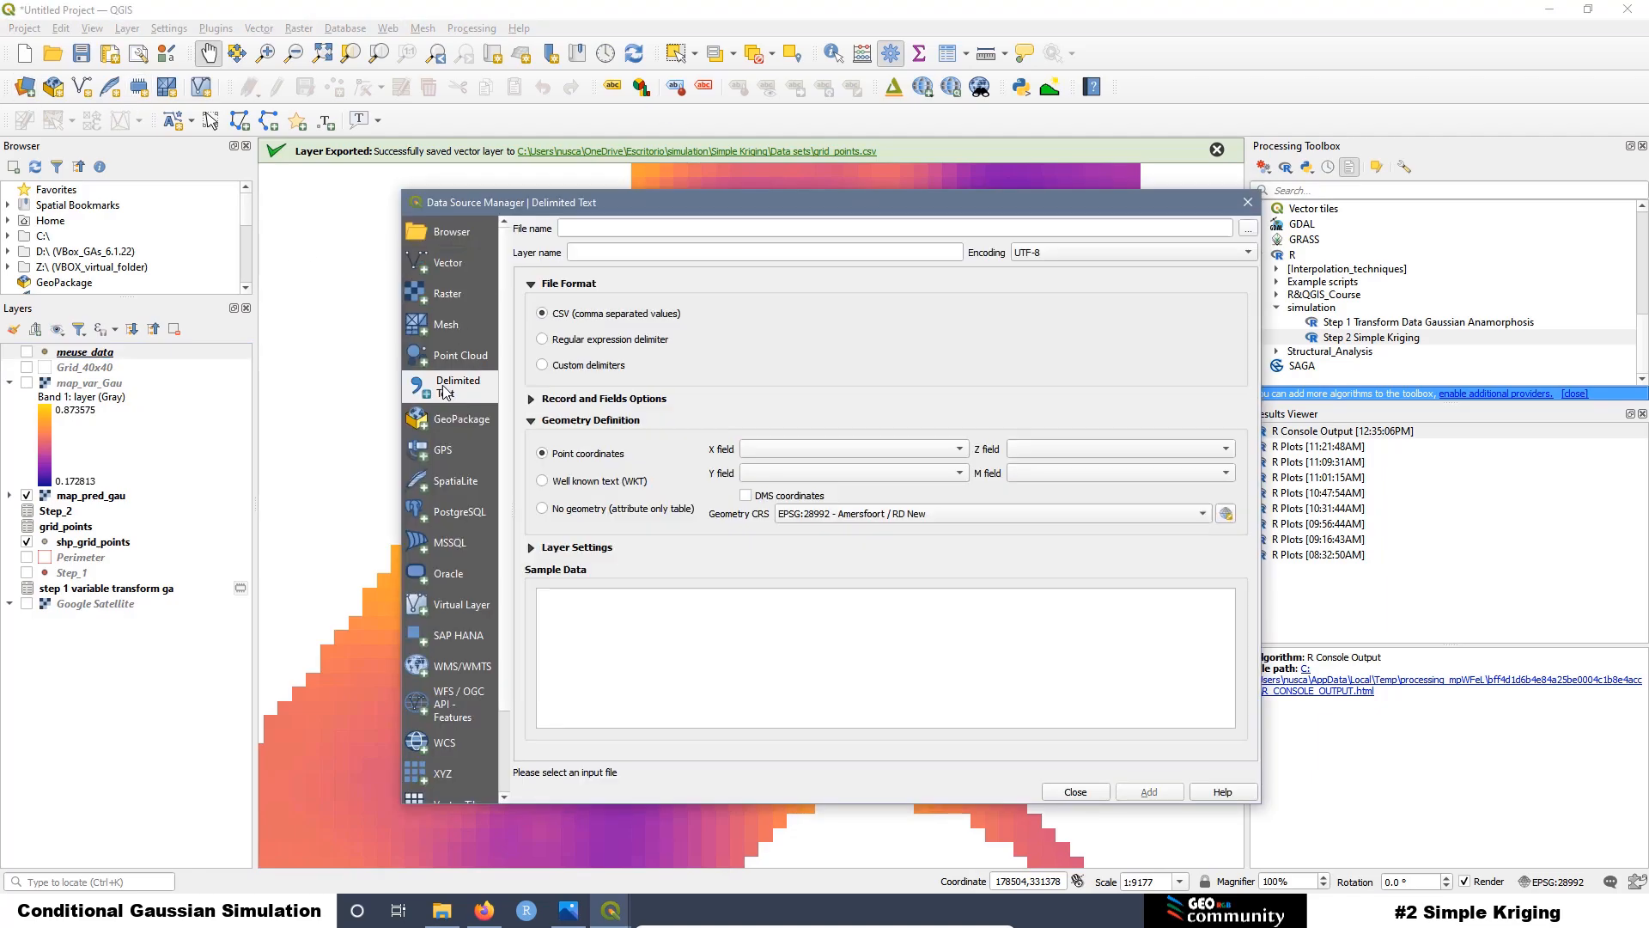
left_click(1248, 228)
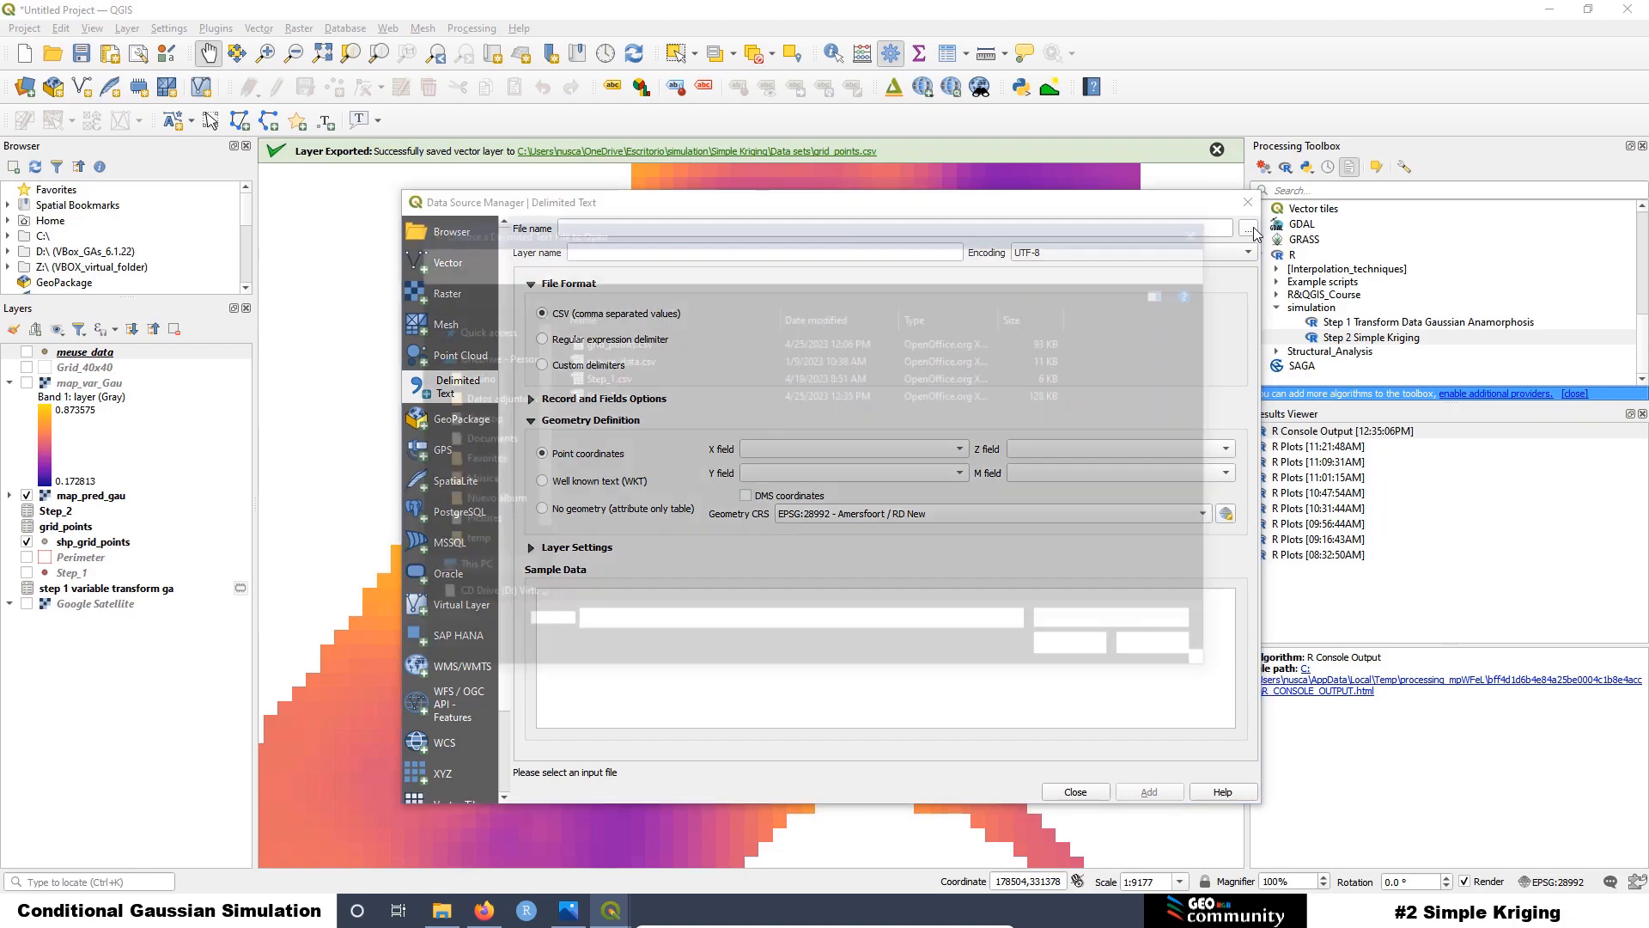
left_click(600, 397)
left_click(1069, 655)
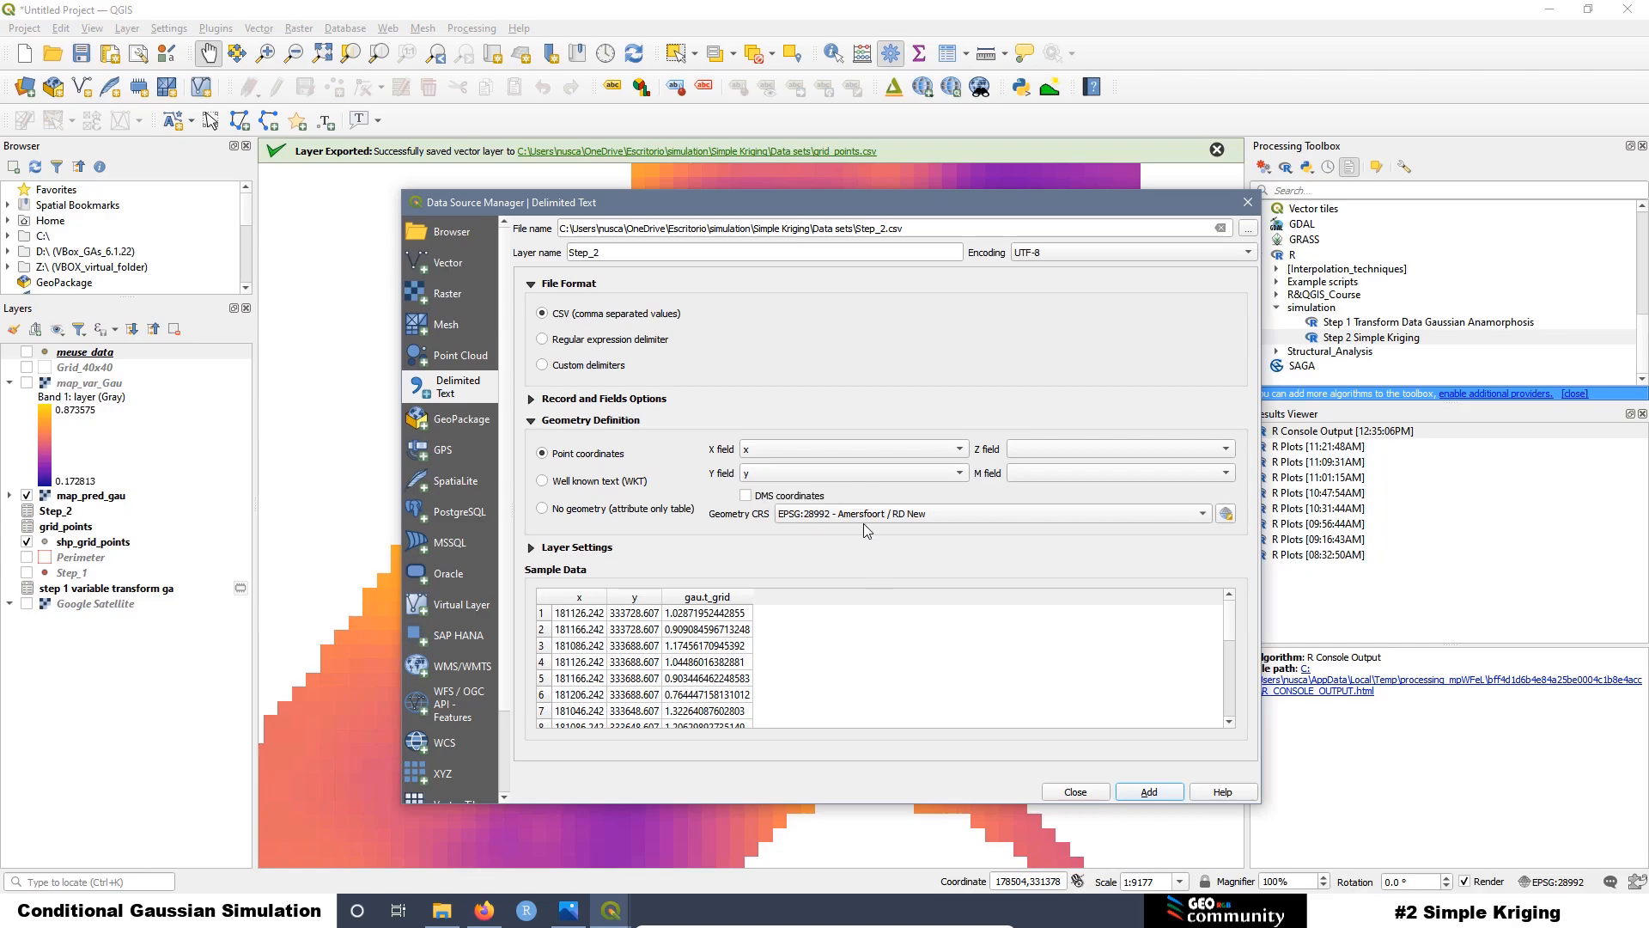
left_click(1134, 795)
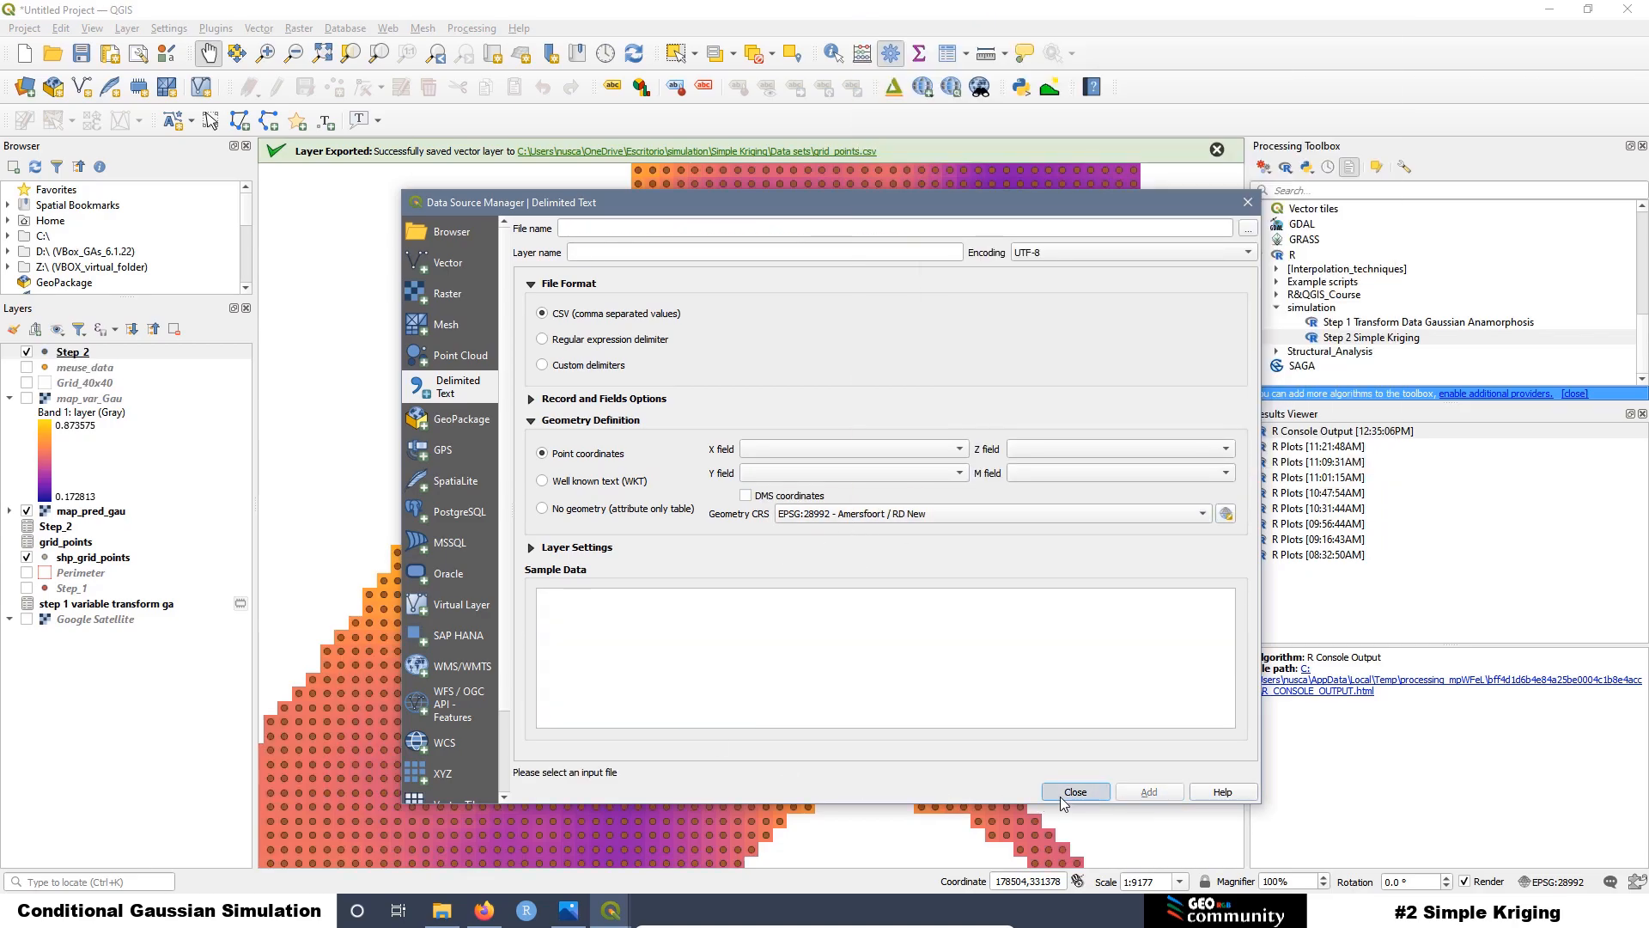
left_click(1060, 796)
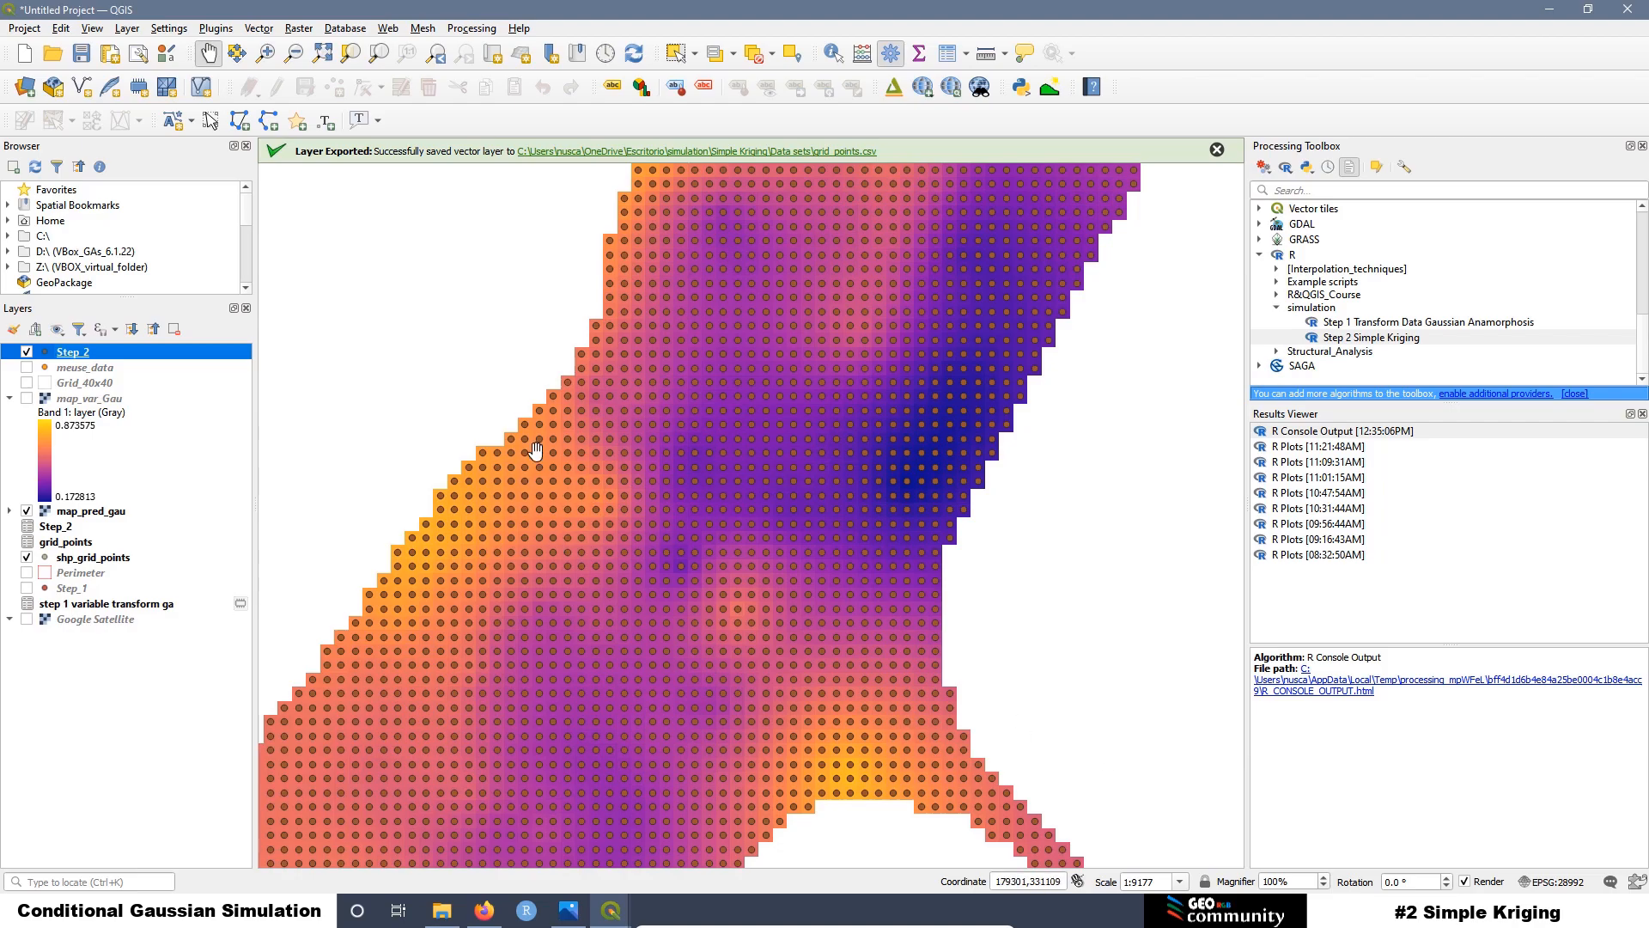
Step: Identify a Step_2 point near the map's western edge to read its gau.t_grid value
left_click(834, 53)
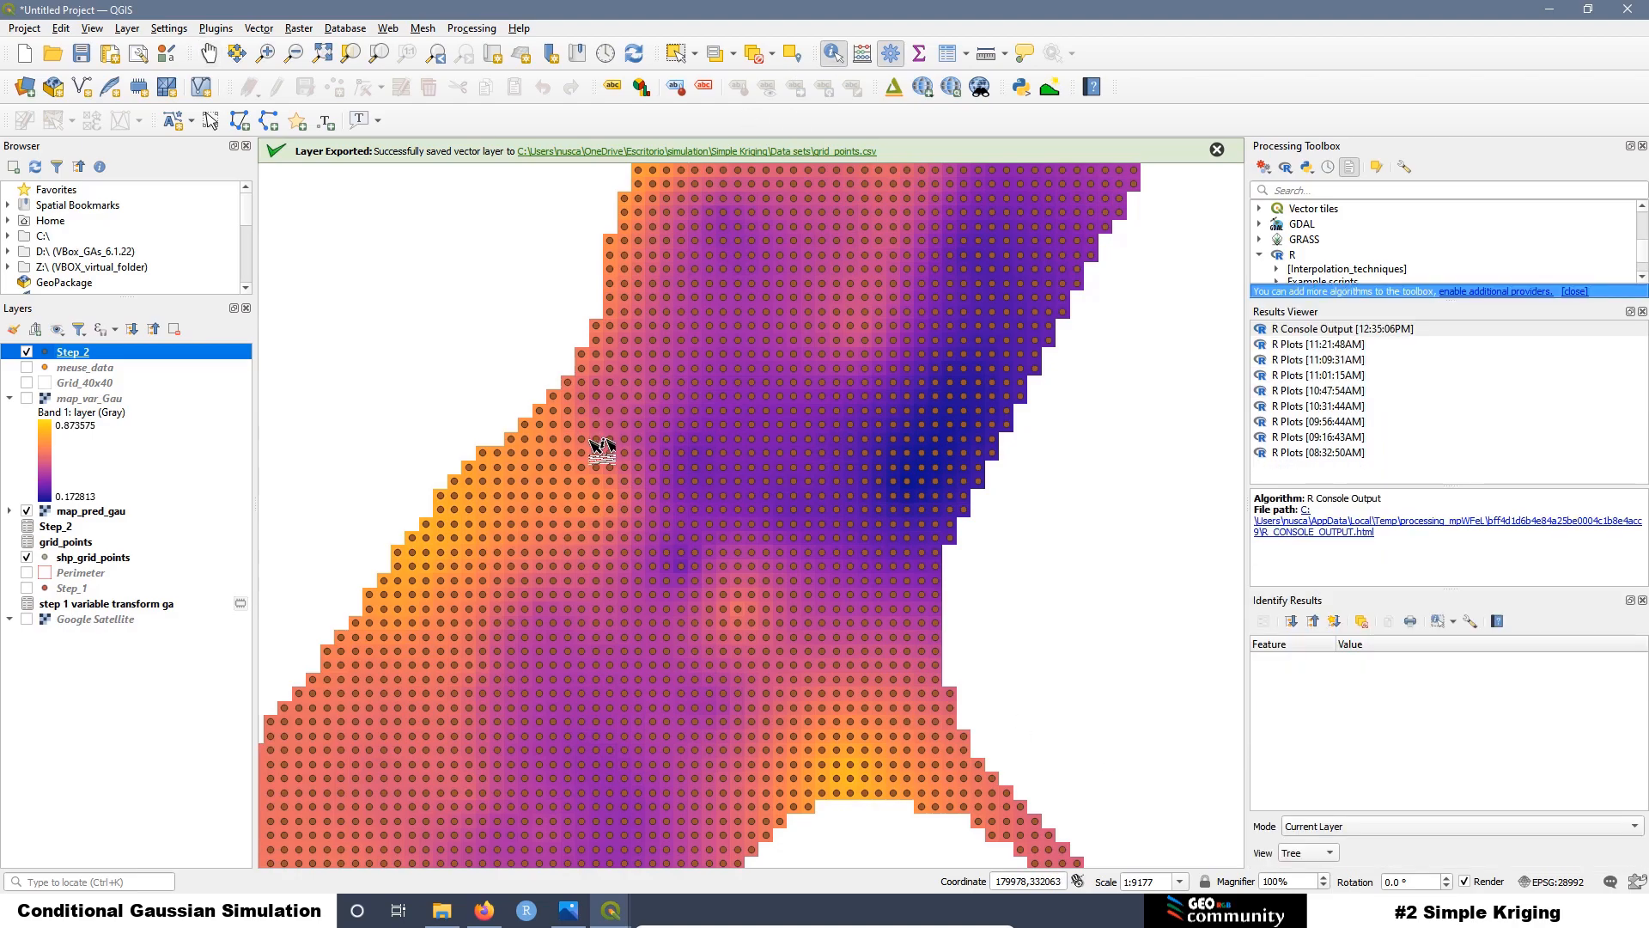
left_click(499, 483)
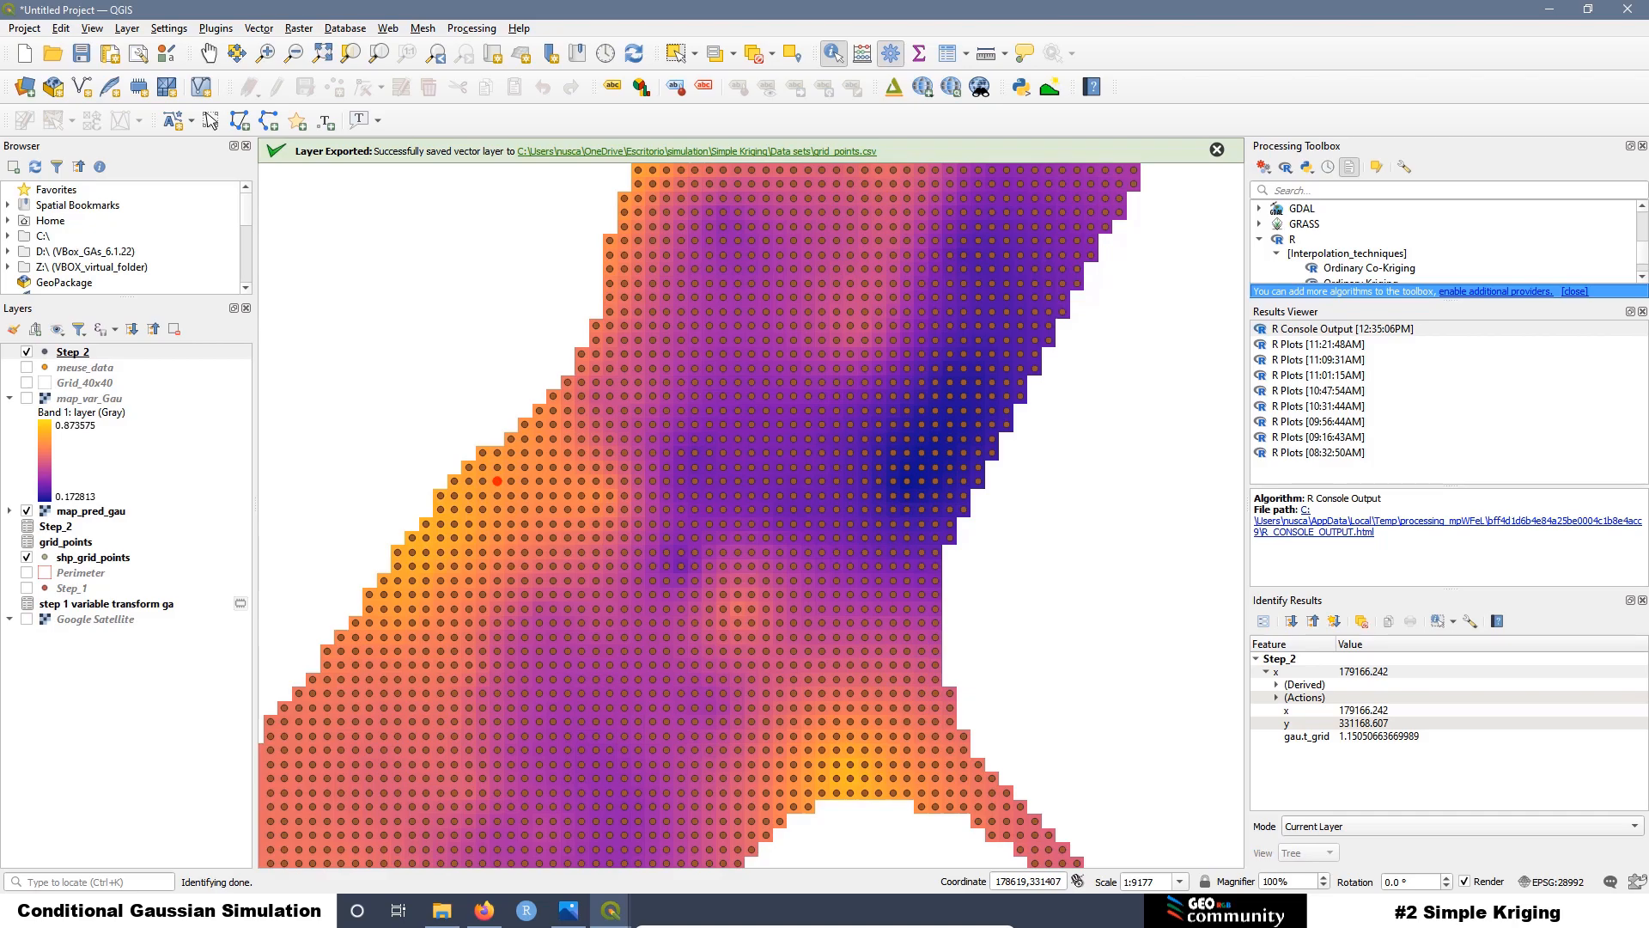
Step: Expand the simulation group of R scripts and review the Step 1 Gaussian anamorphosis and Step 2 Simple Kriging algorithms
scroll(1342, 243, "down", 1)
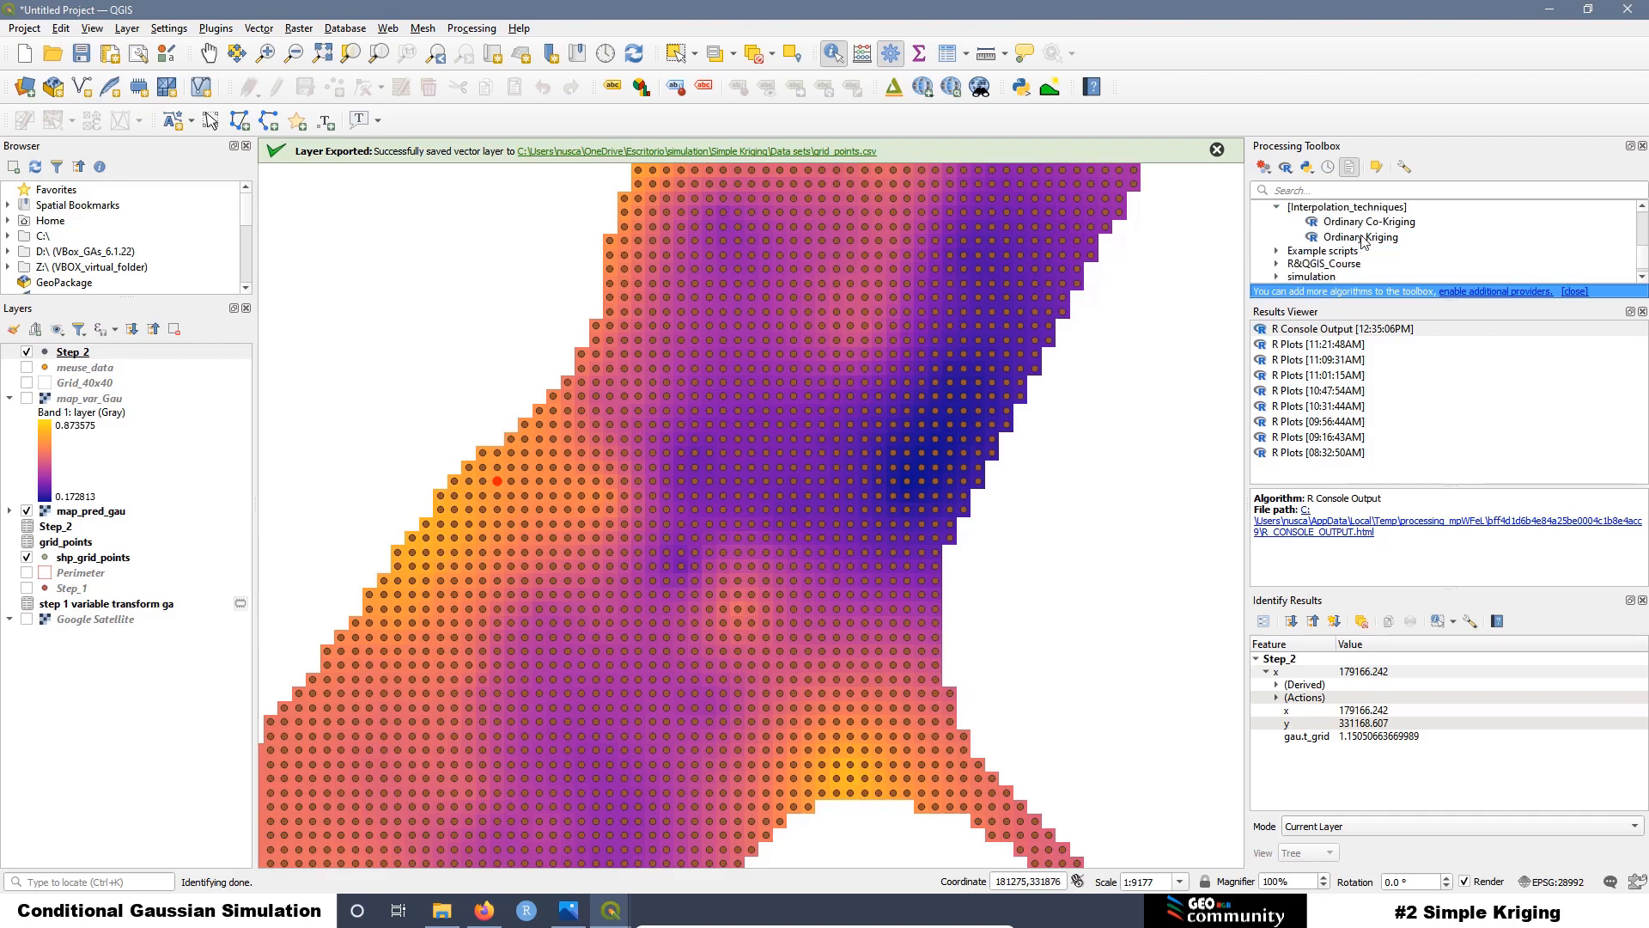
scroll(1379, 239, "down", 1)
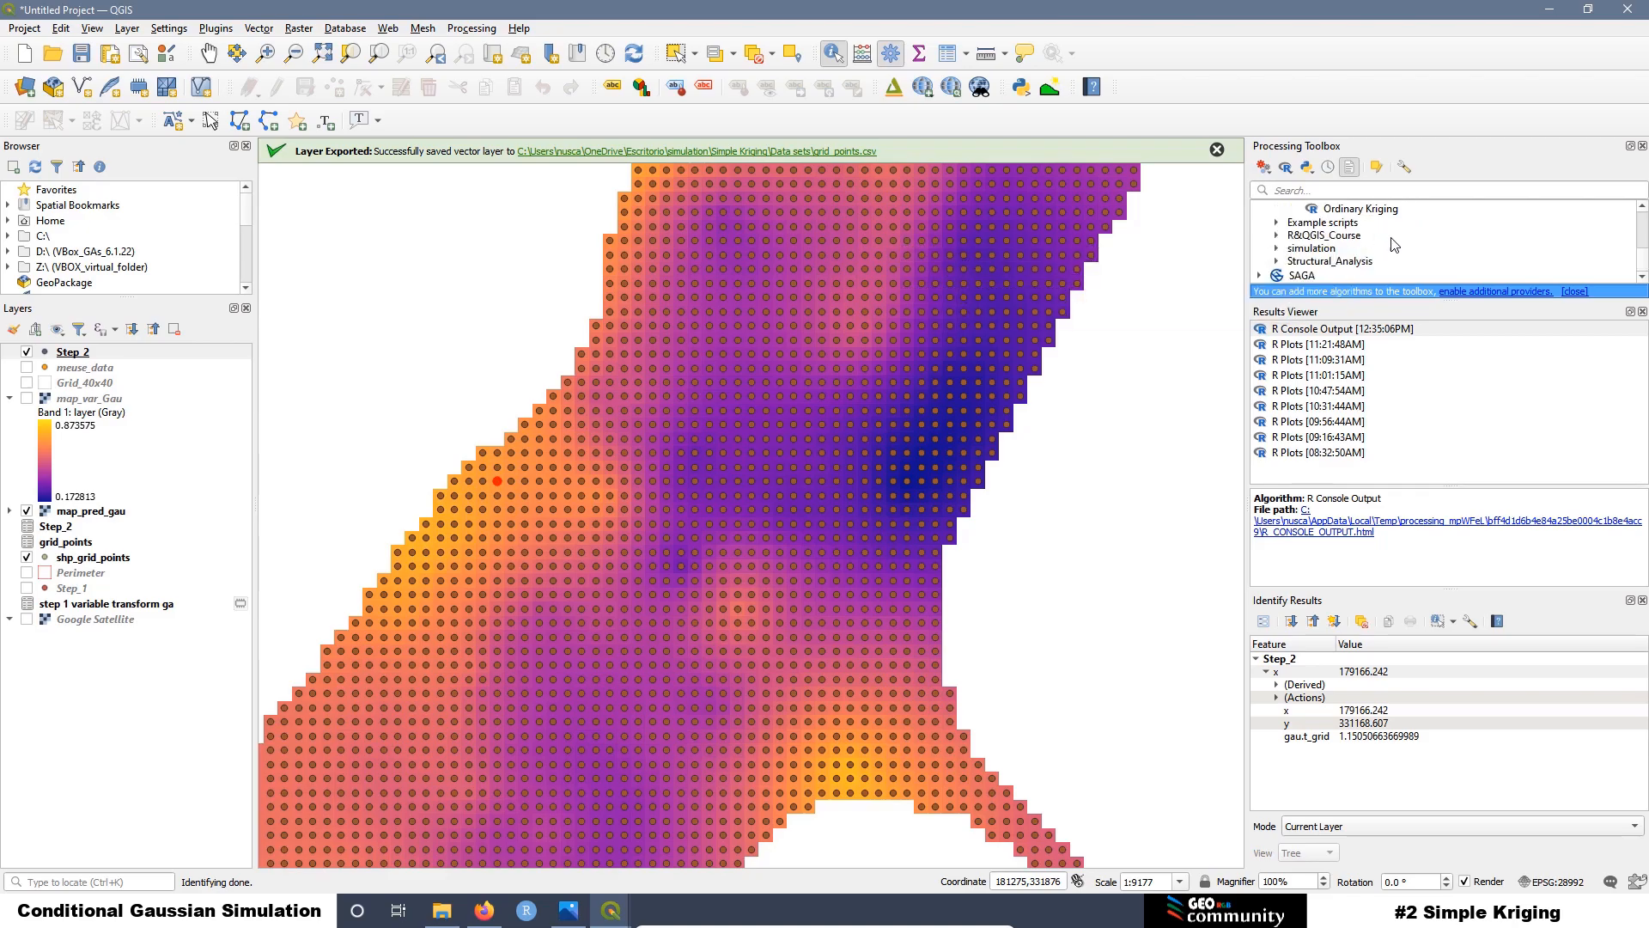
left_click(1277, 249)
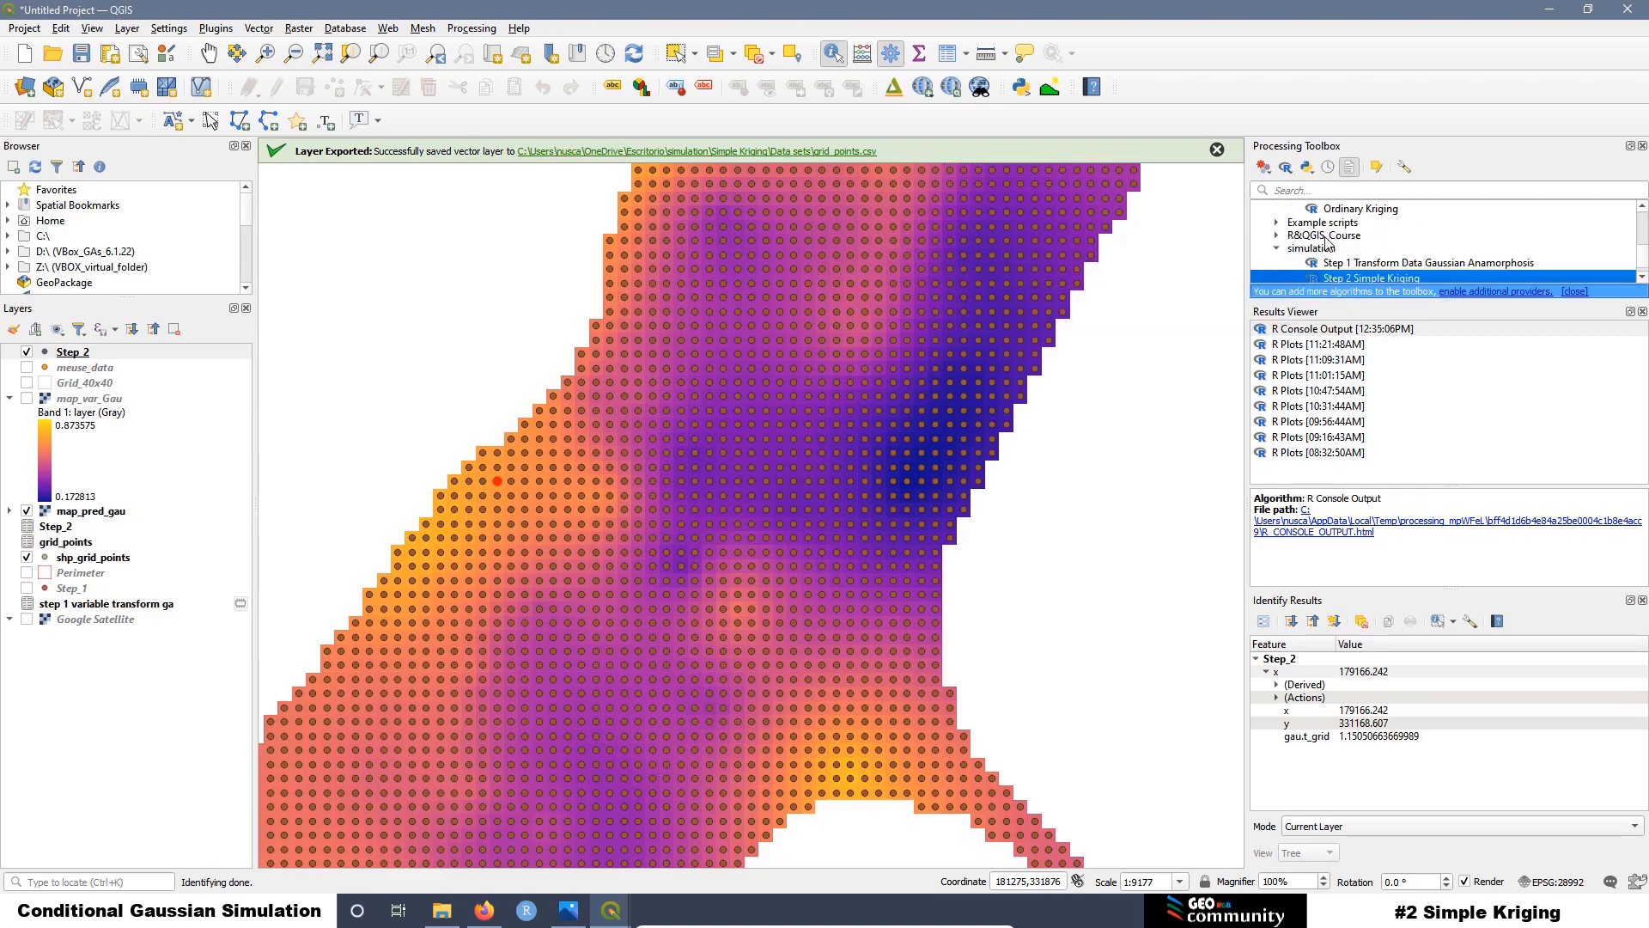
scroll(1328, 244, "down", 1)
left_click(1377, 224)
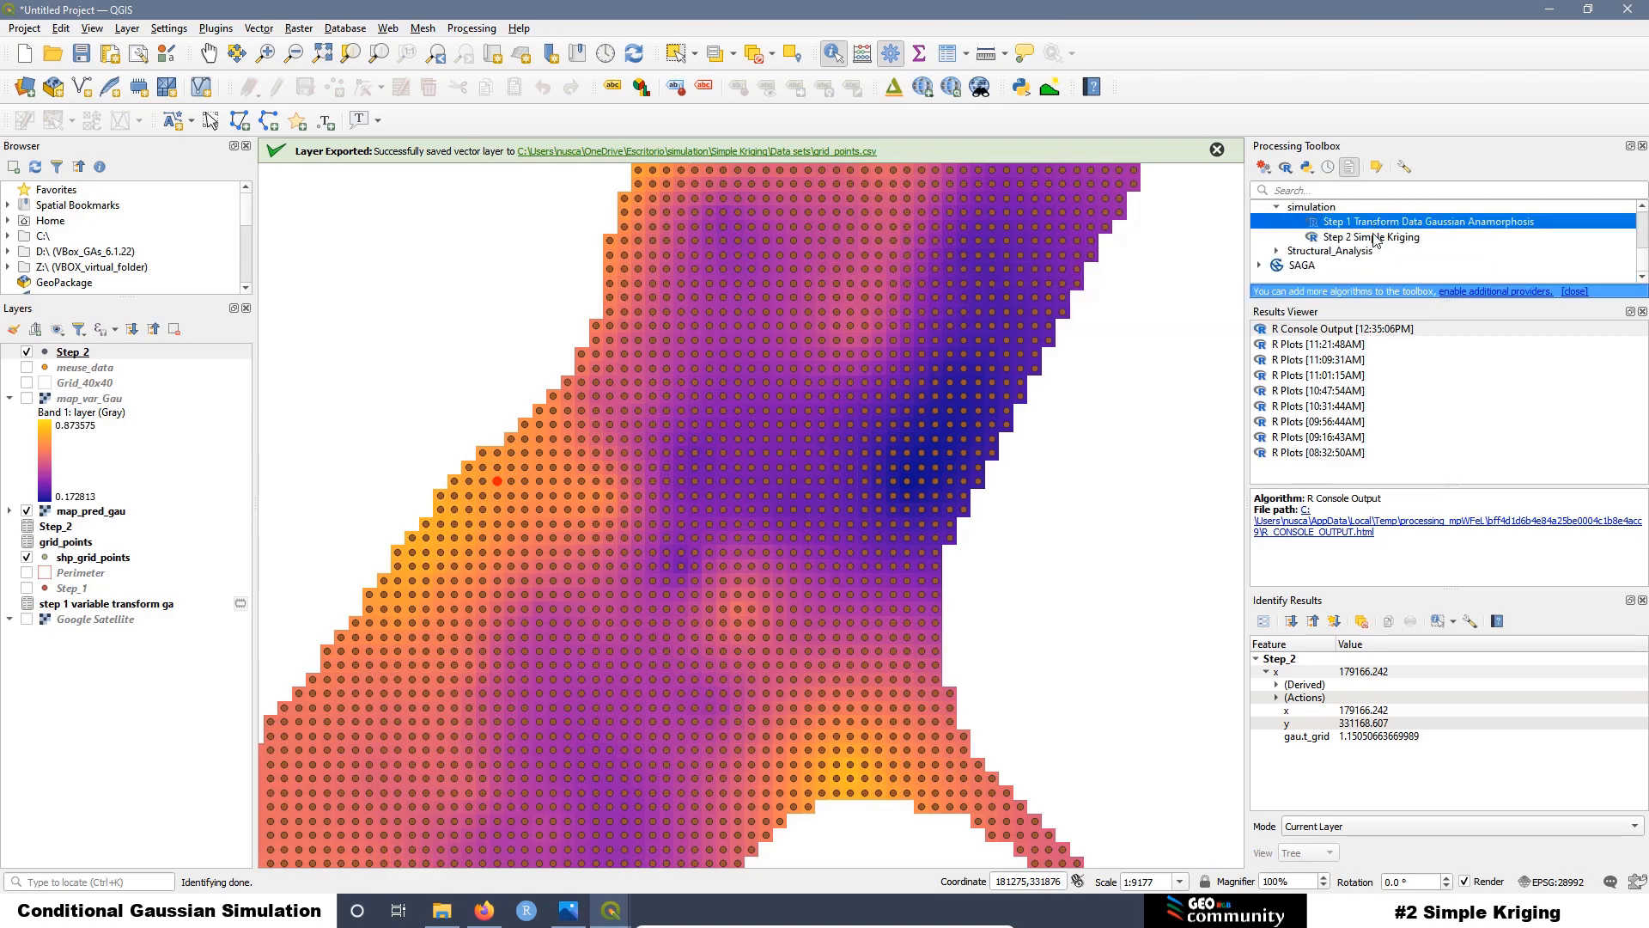
left_click(1378, 238)
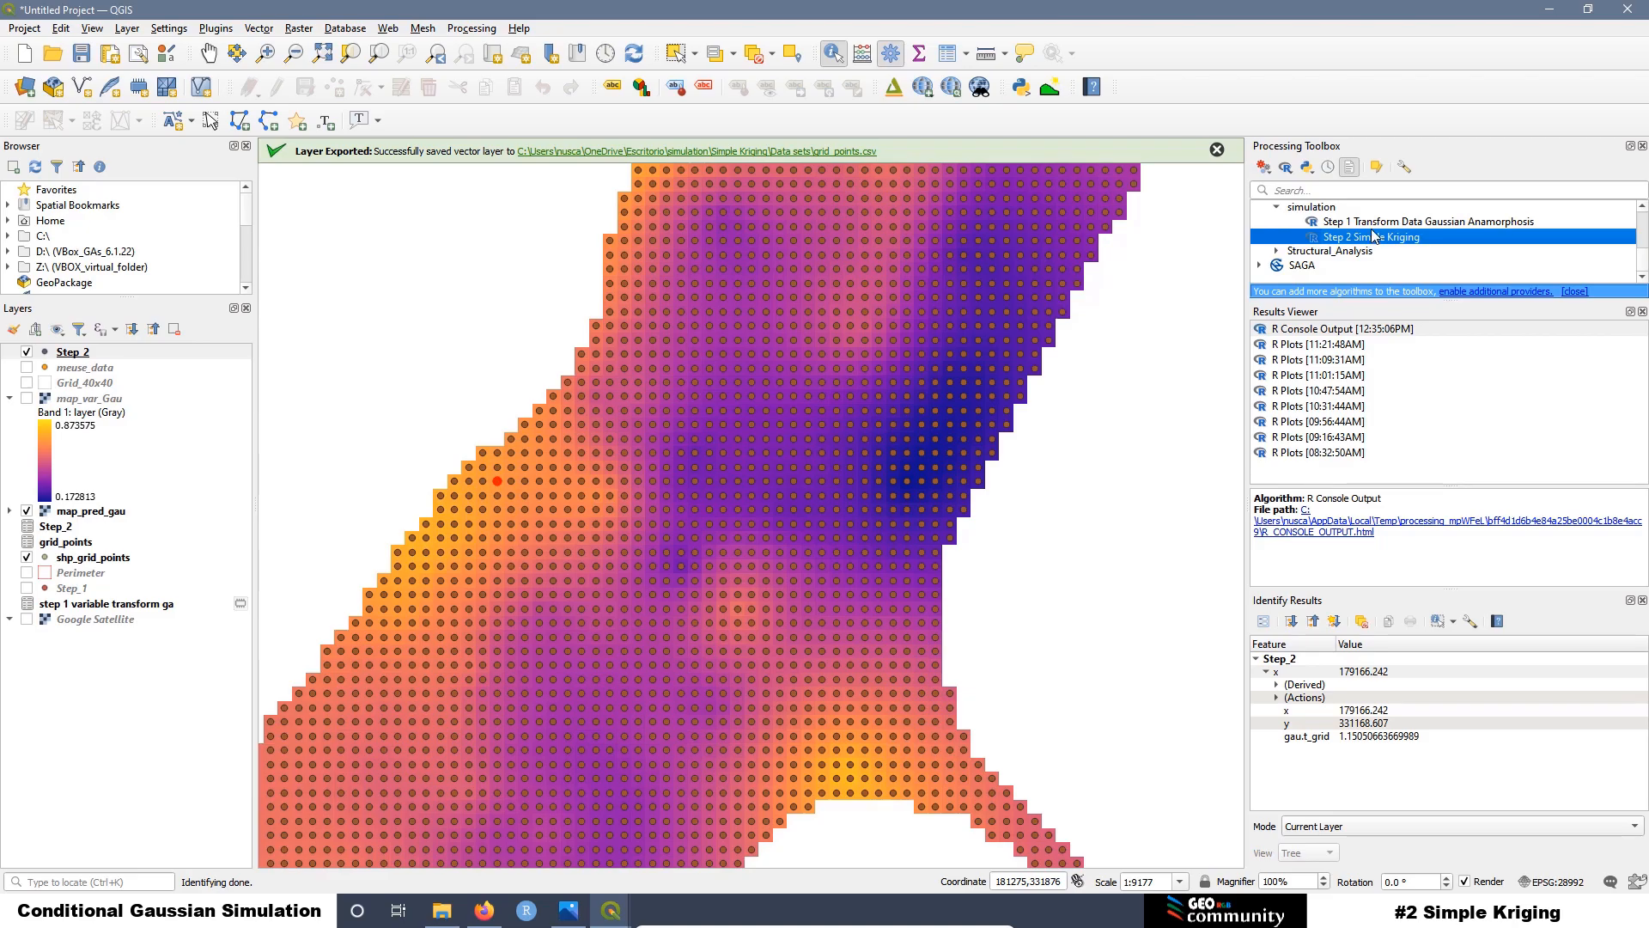
left_click(1377, 223)
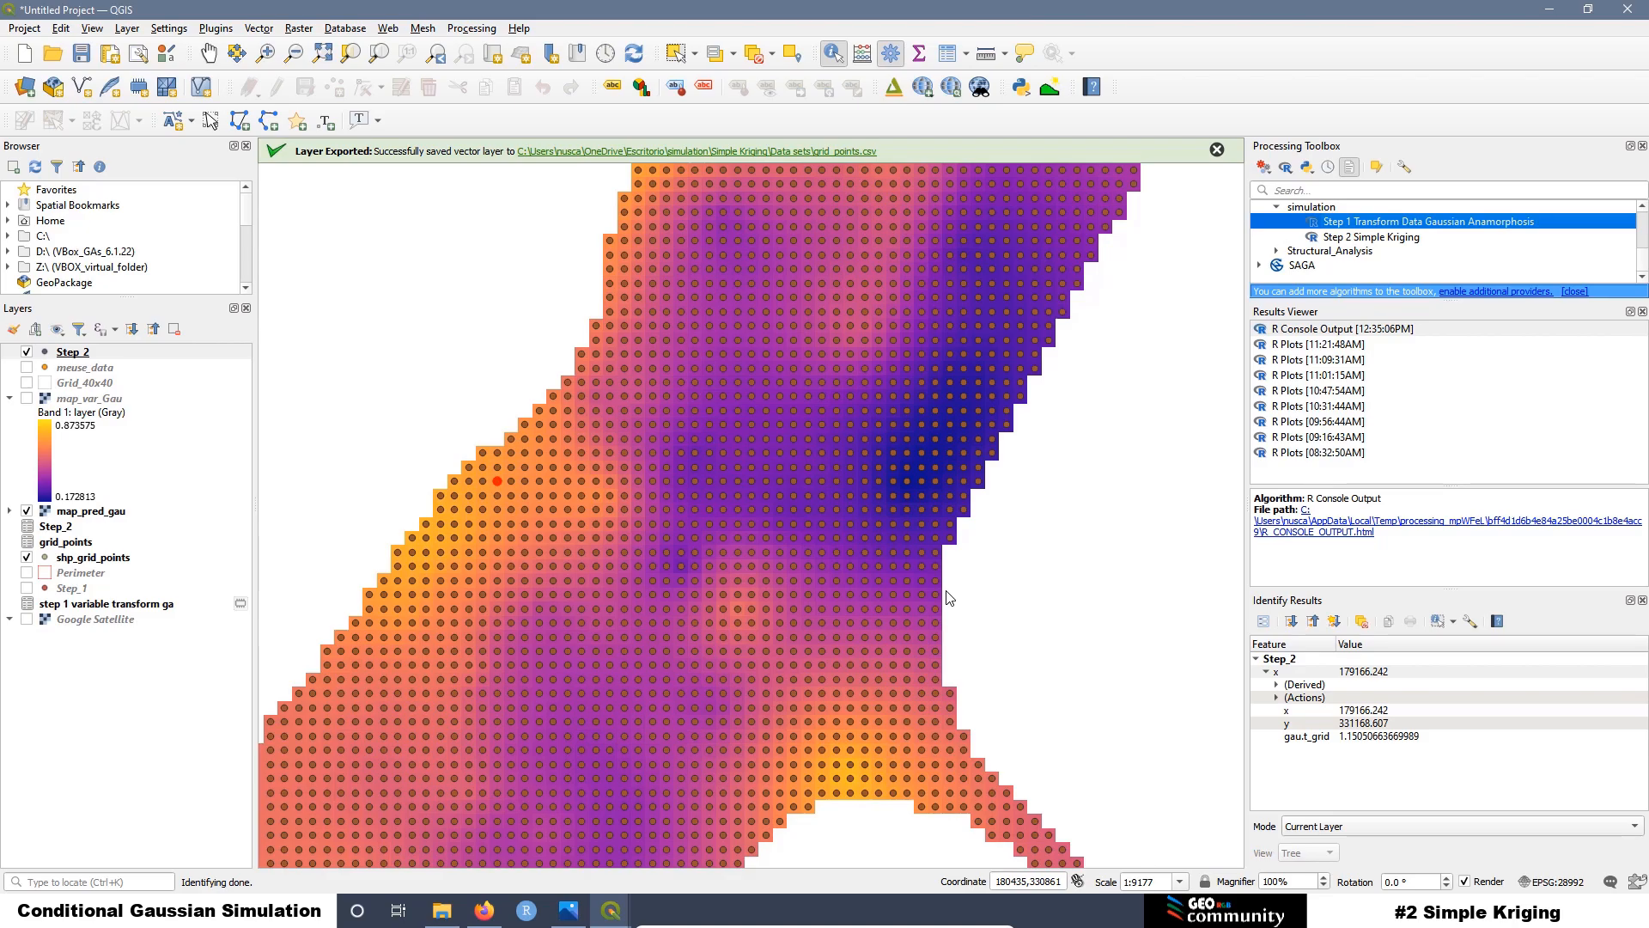
Step: Close the identify results, create a new R script, paste the copied code into it and select its first line
left_click(1642, 599)
left_click(1287, 170)
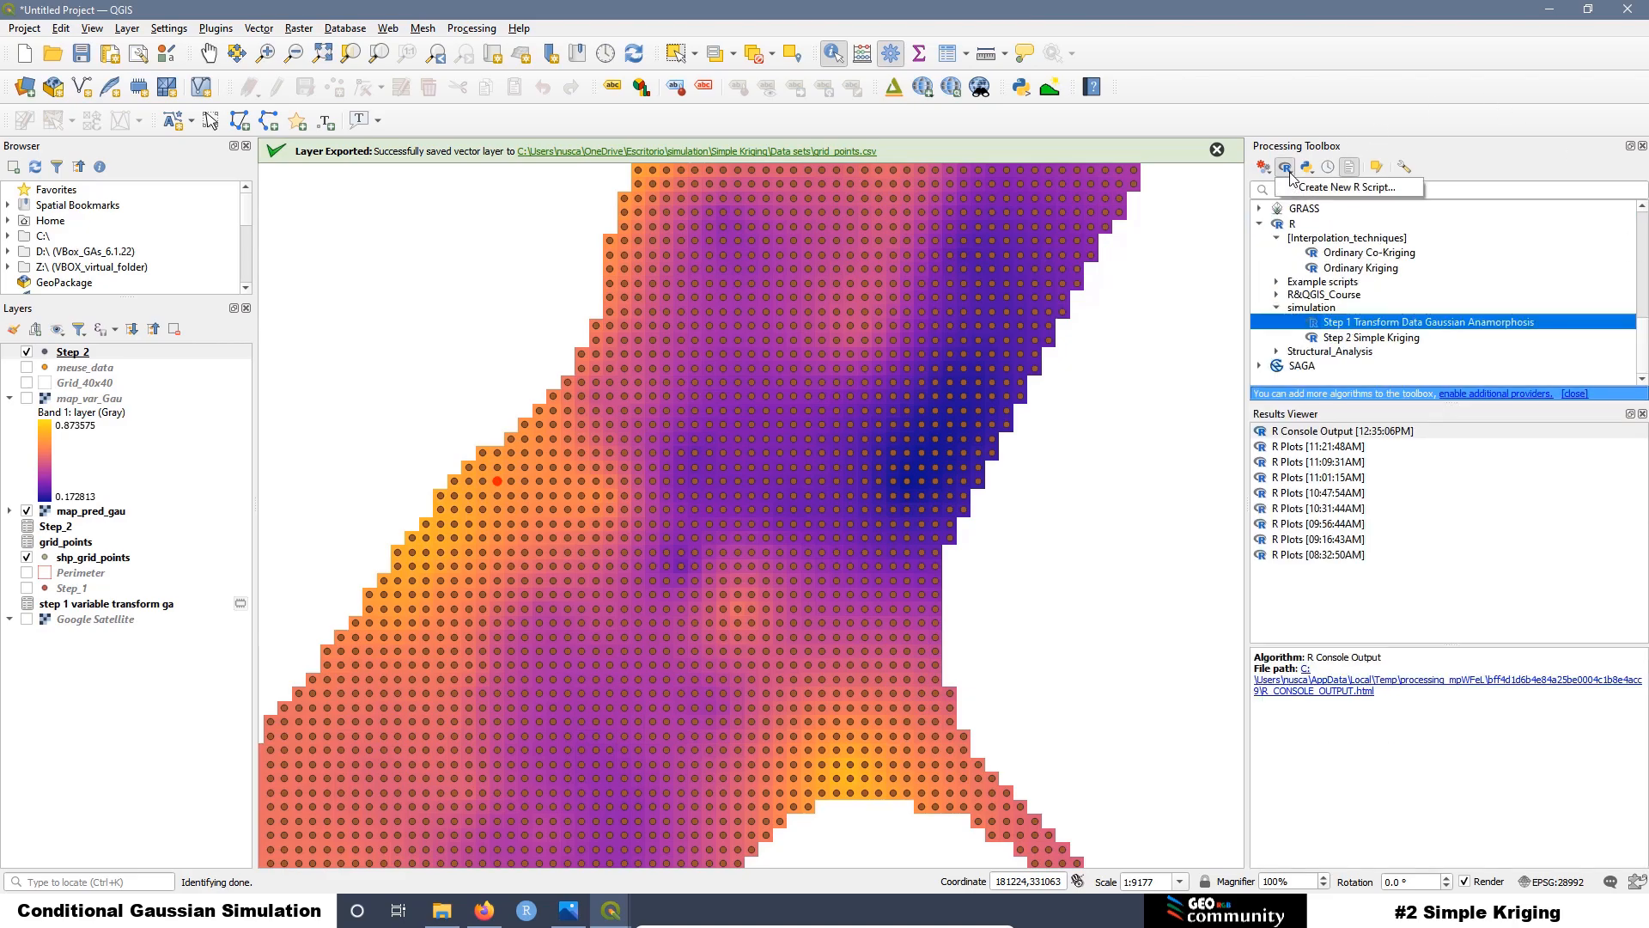
left_click(1340, 187)
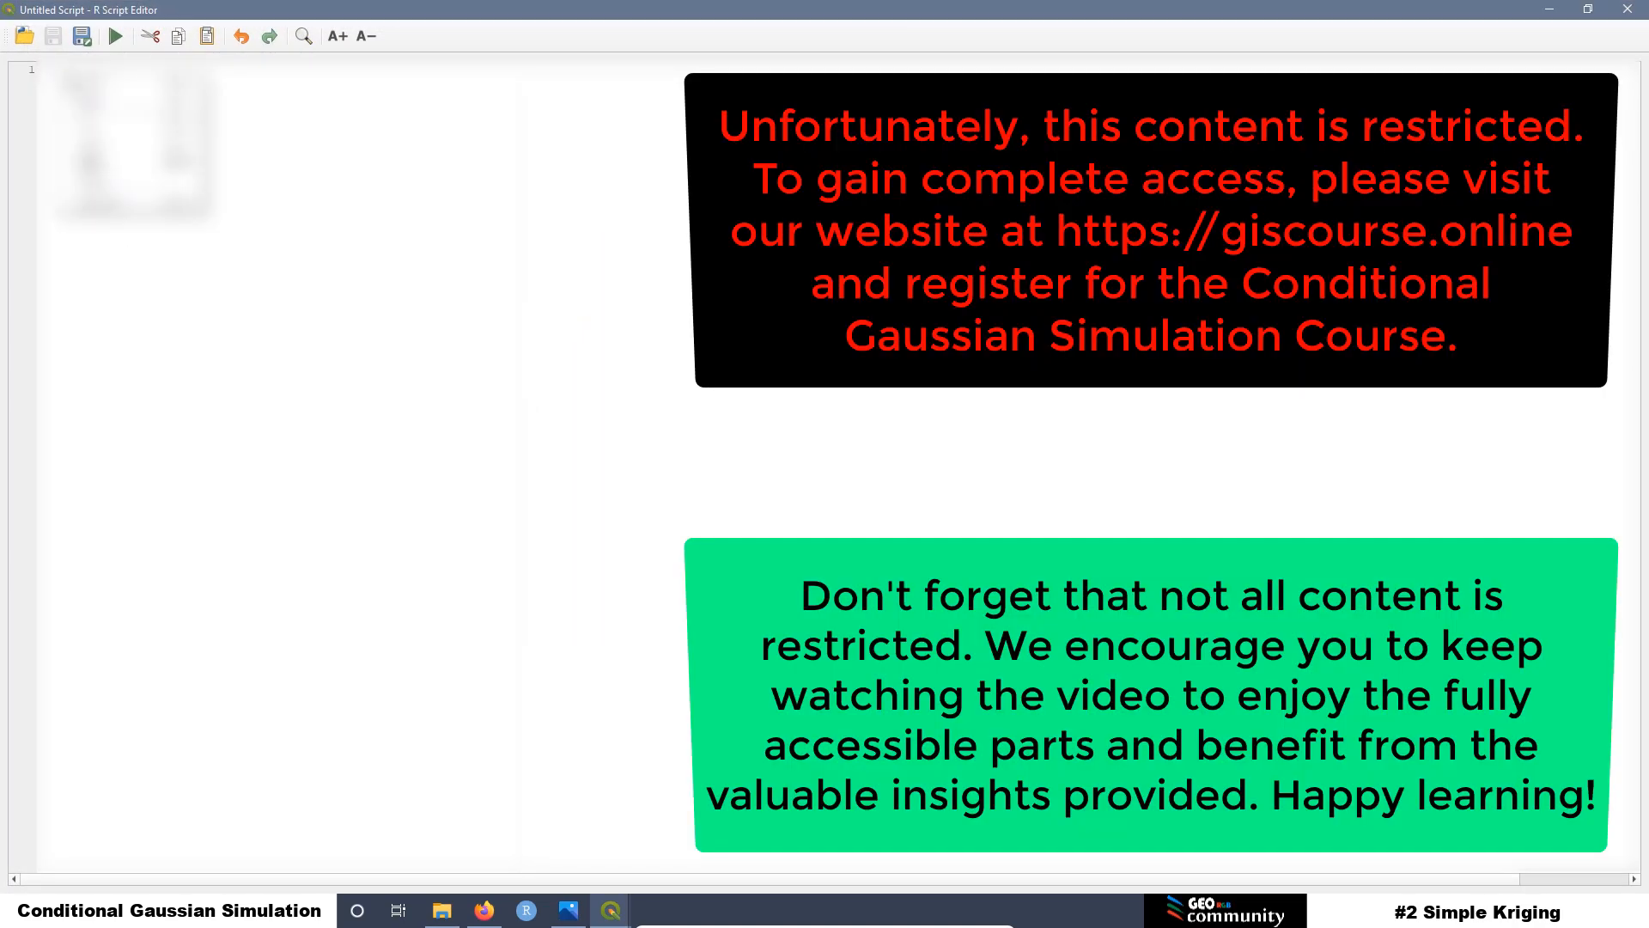
key("ctrl+v")
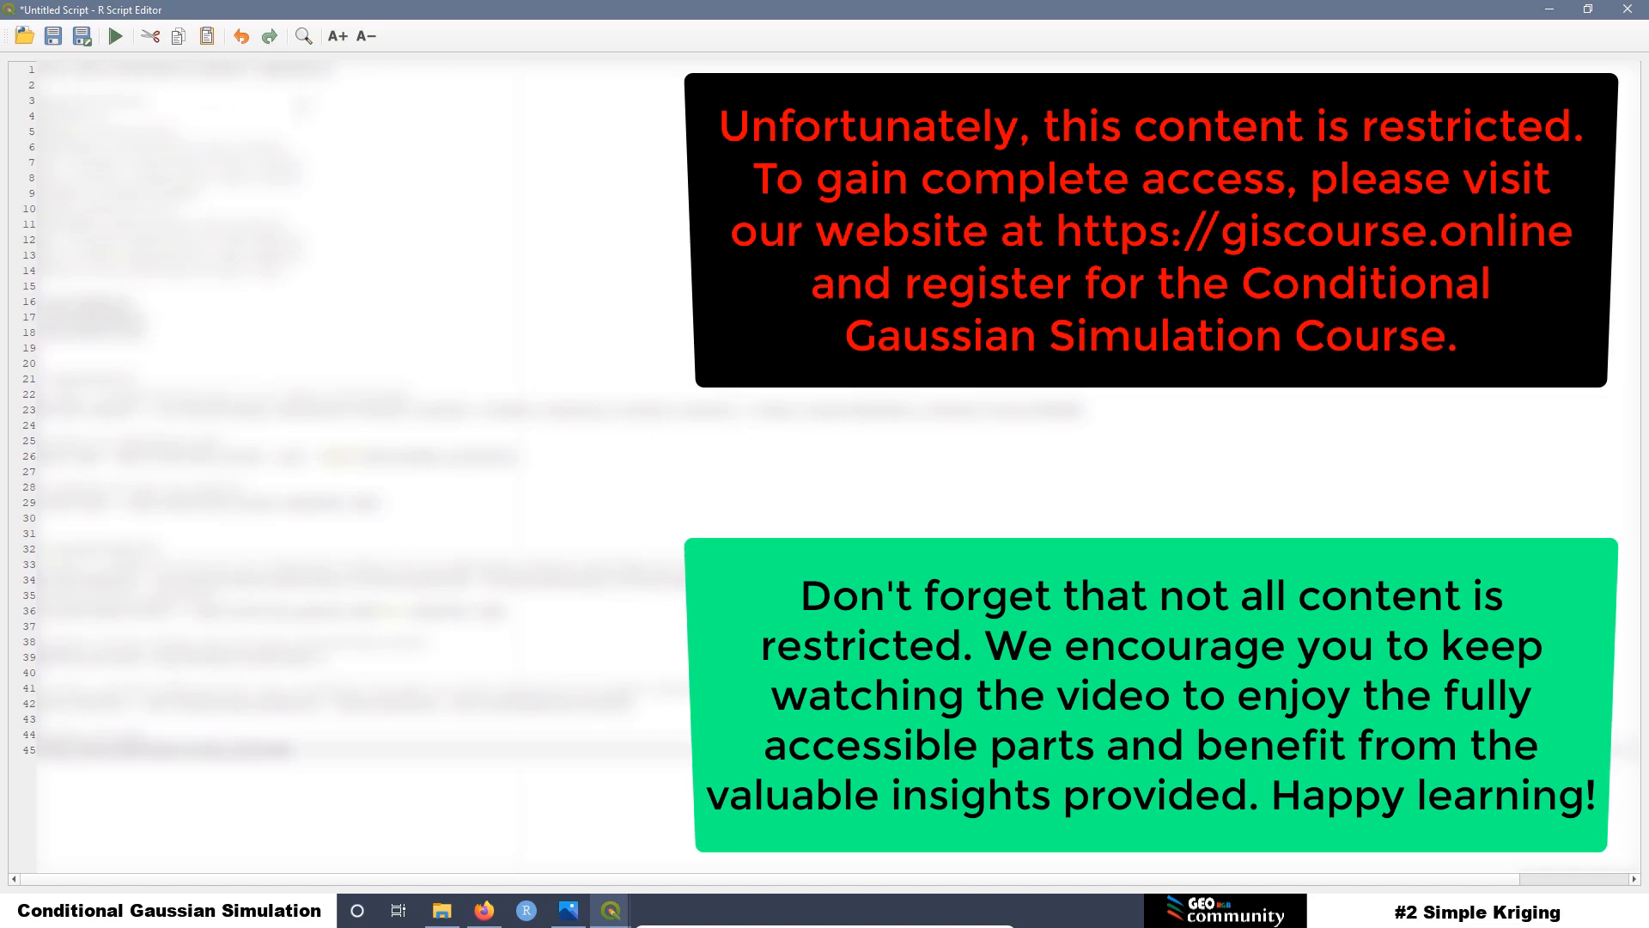
left_click_drag(347, 72, 32, 69)
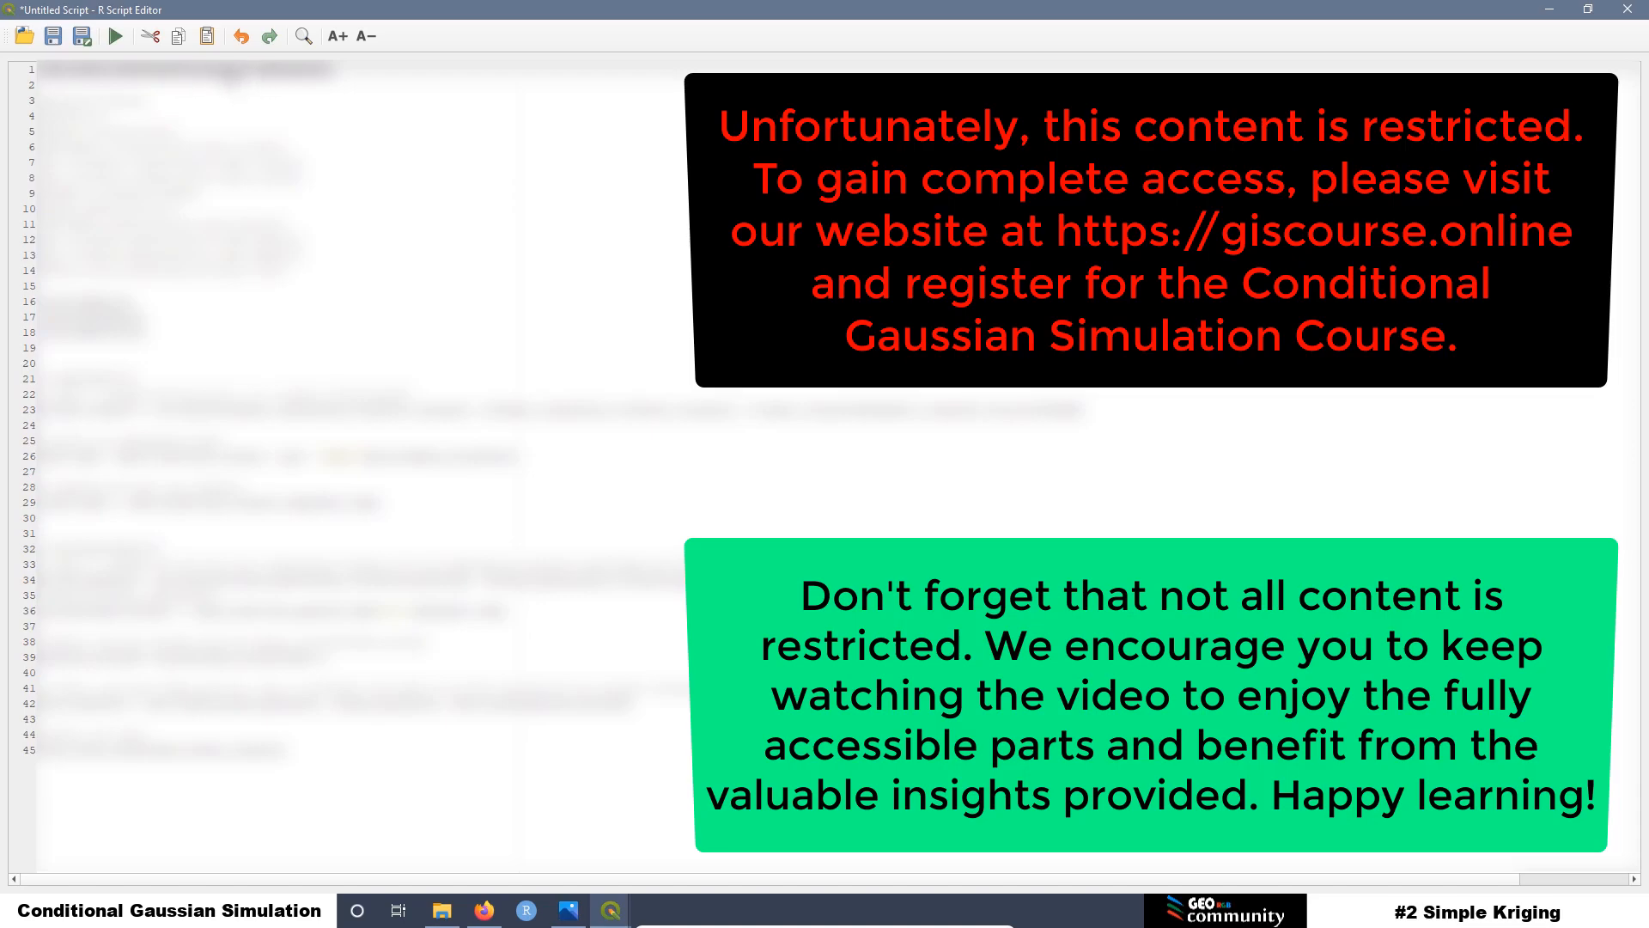
Step: Cut the first line, delete the blank lines above the code, and save the script as Step_3_Back_Transformation_Gaussian _Anamorphosis.rsx
right_click(232, 76)
left_click(277, 125)
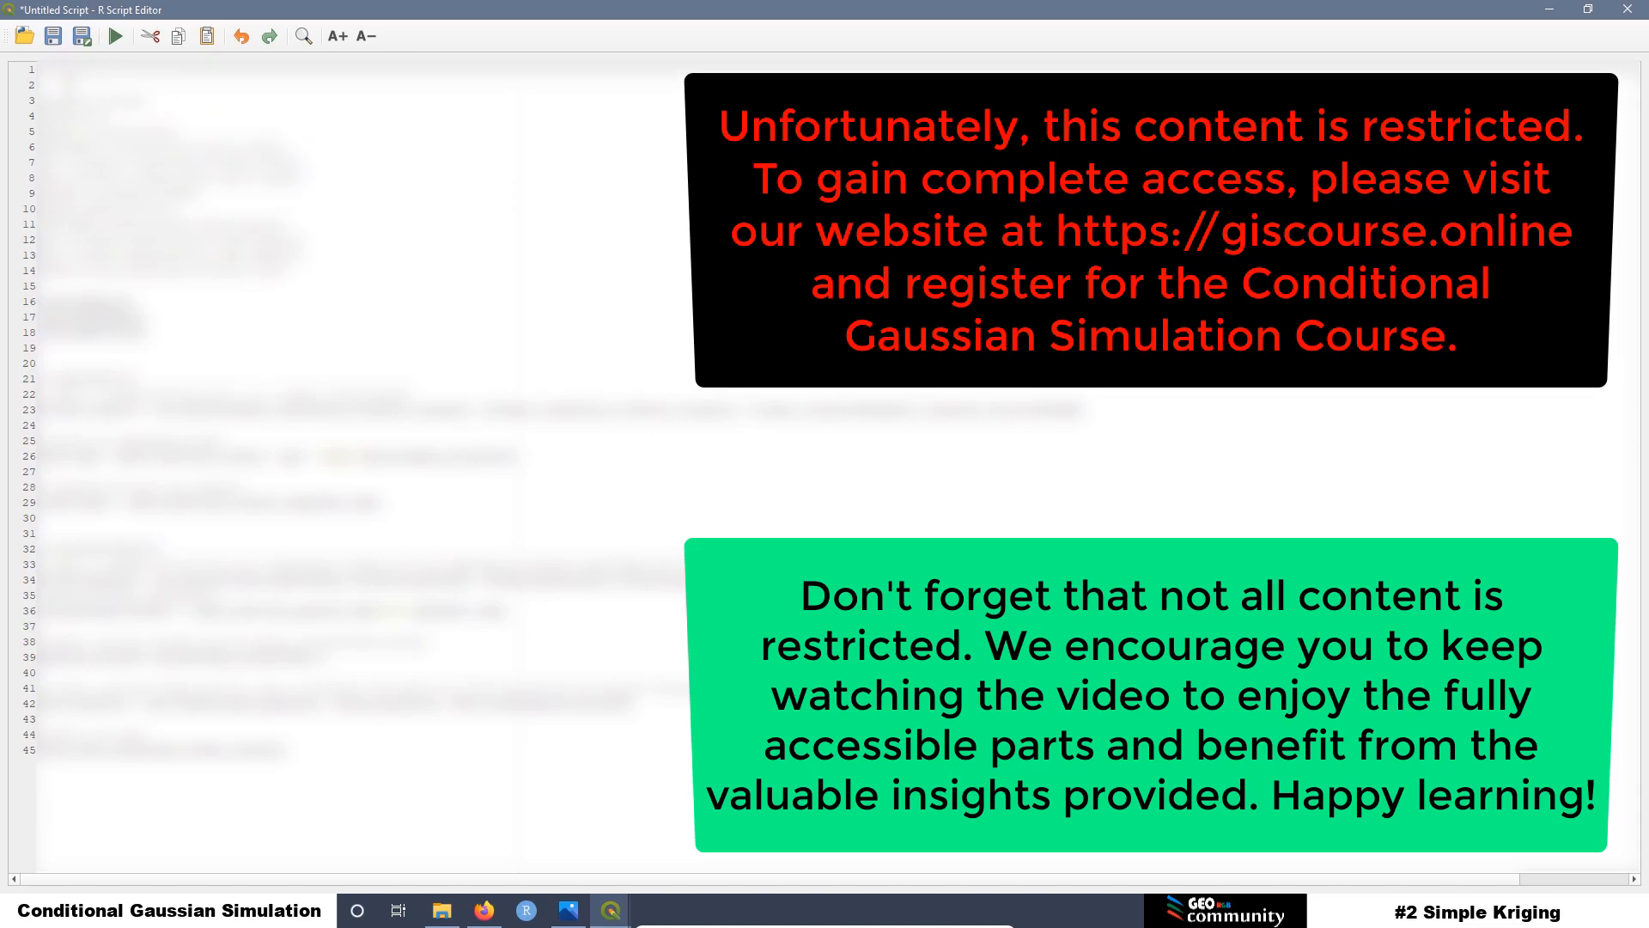
key("Delete")
key("Delete")
left_click(90, 45)
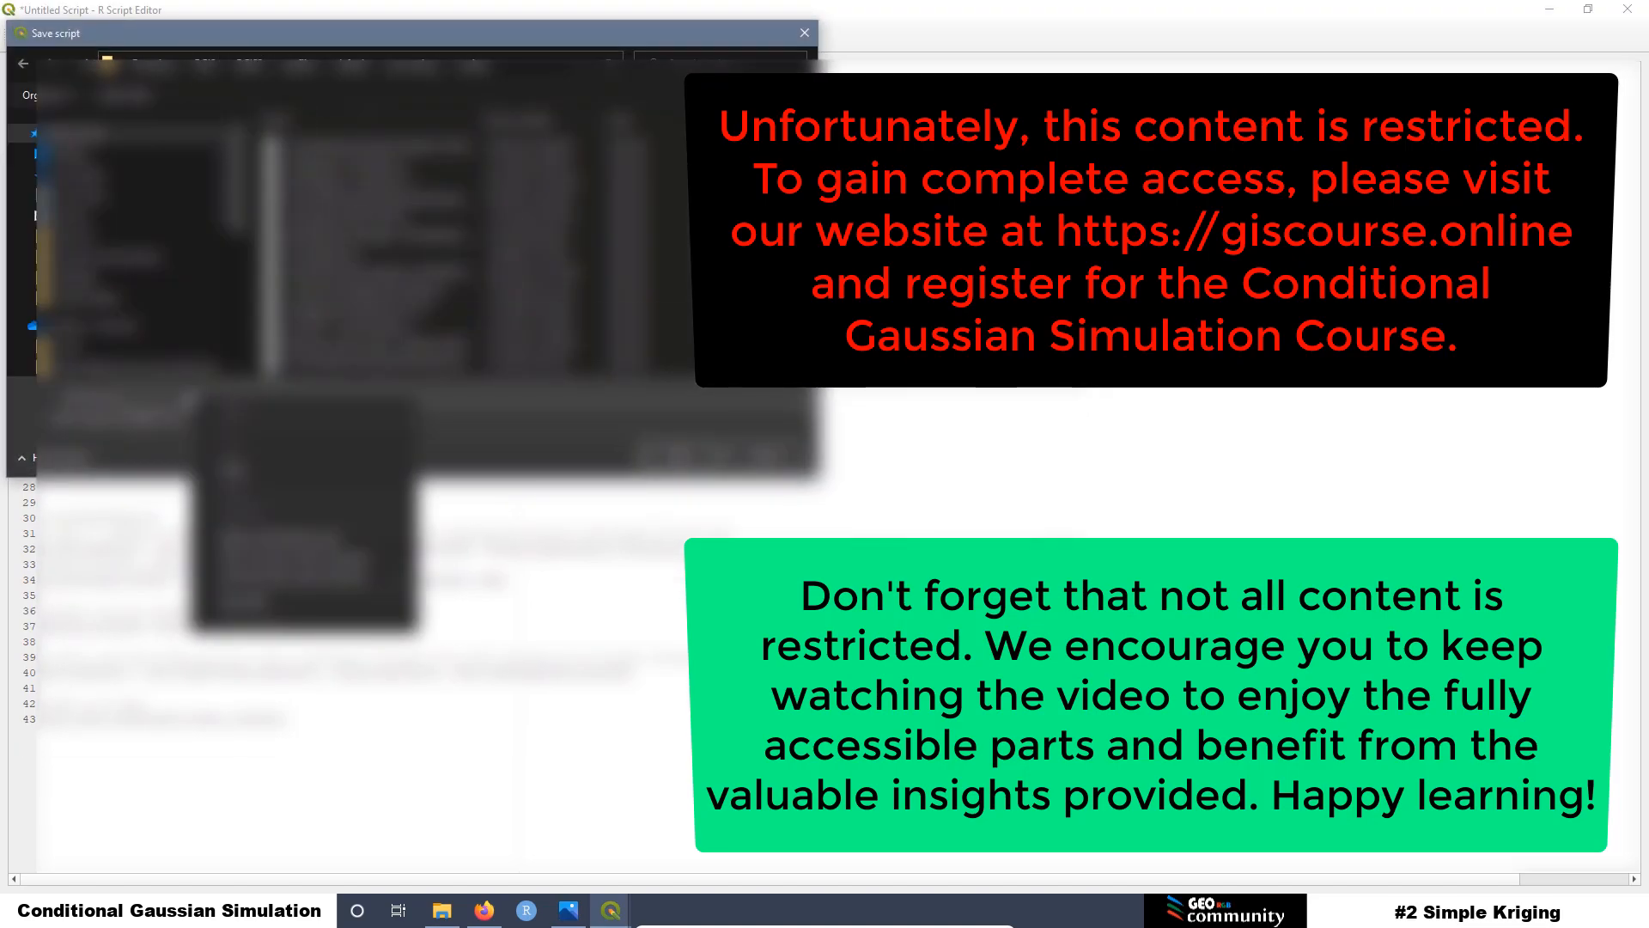
left_click(252, 474)
left_click(667, 453)
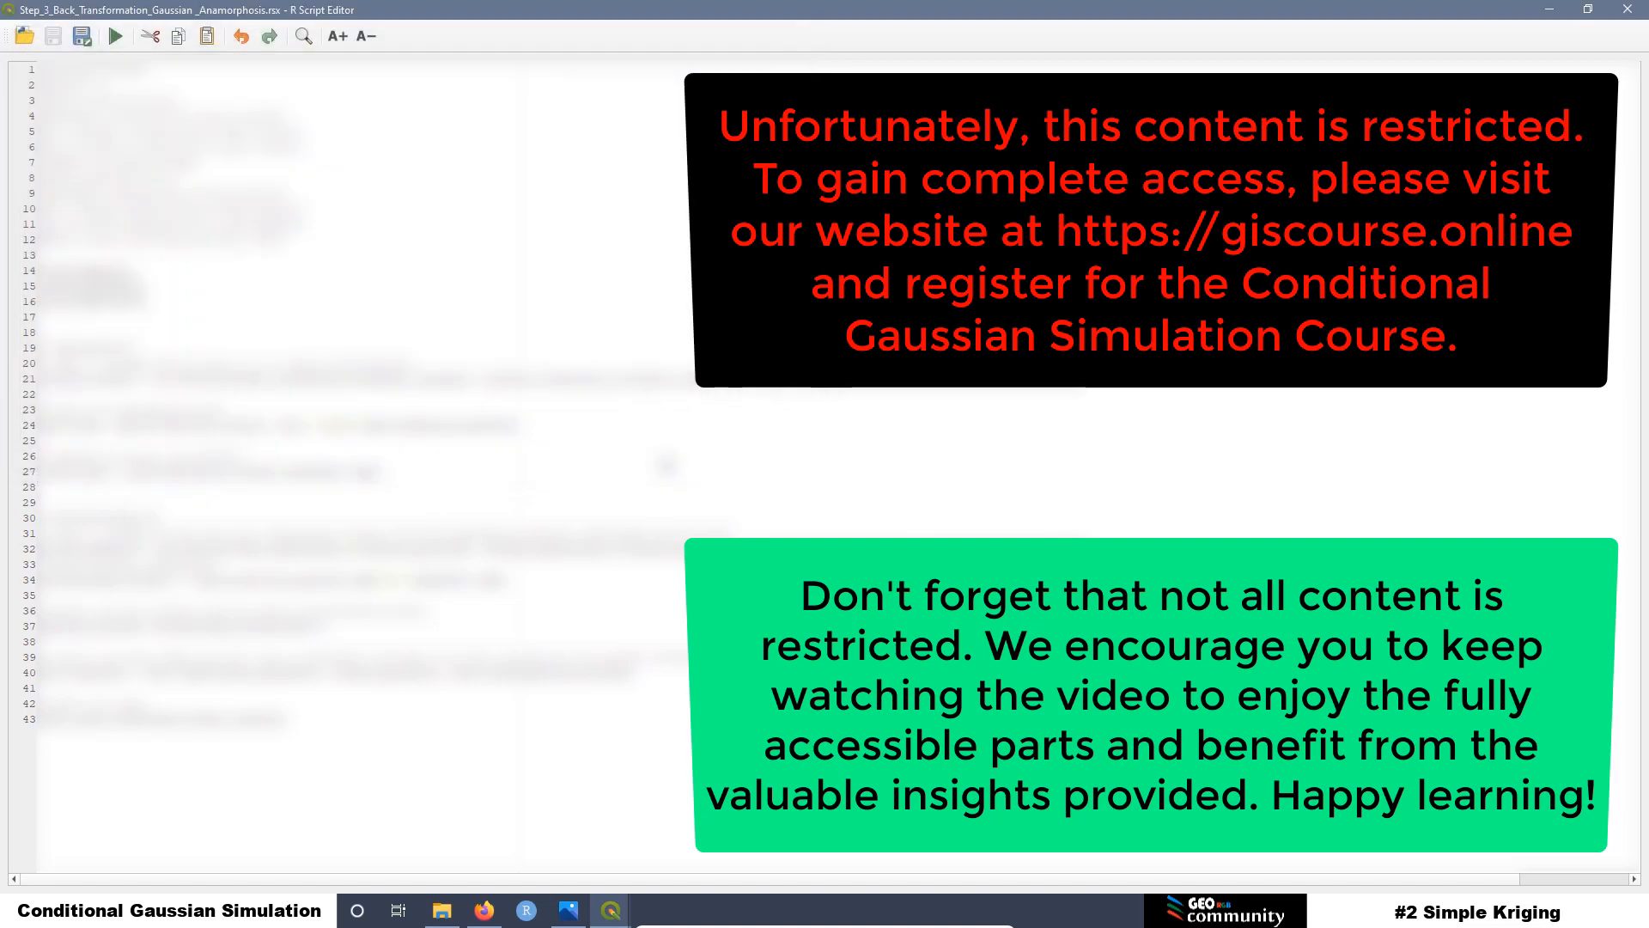
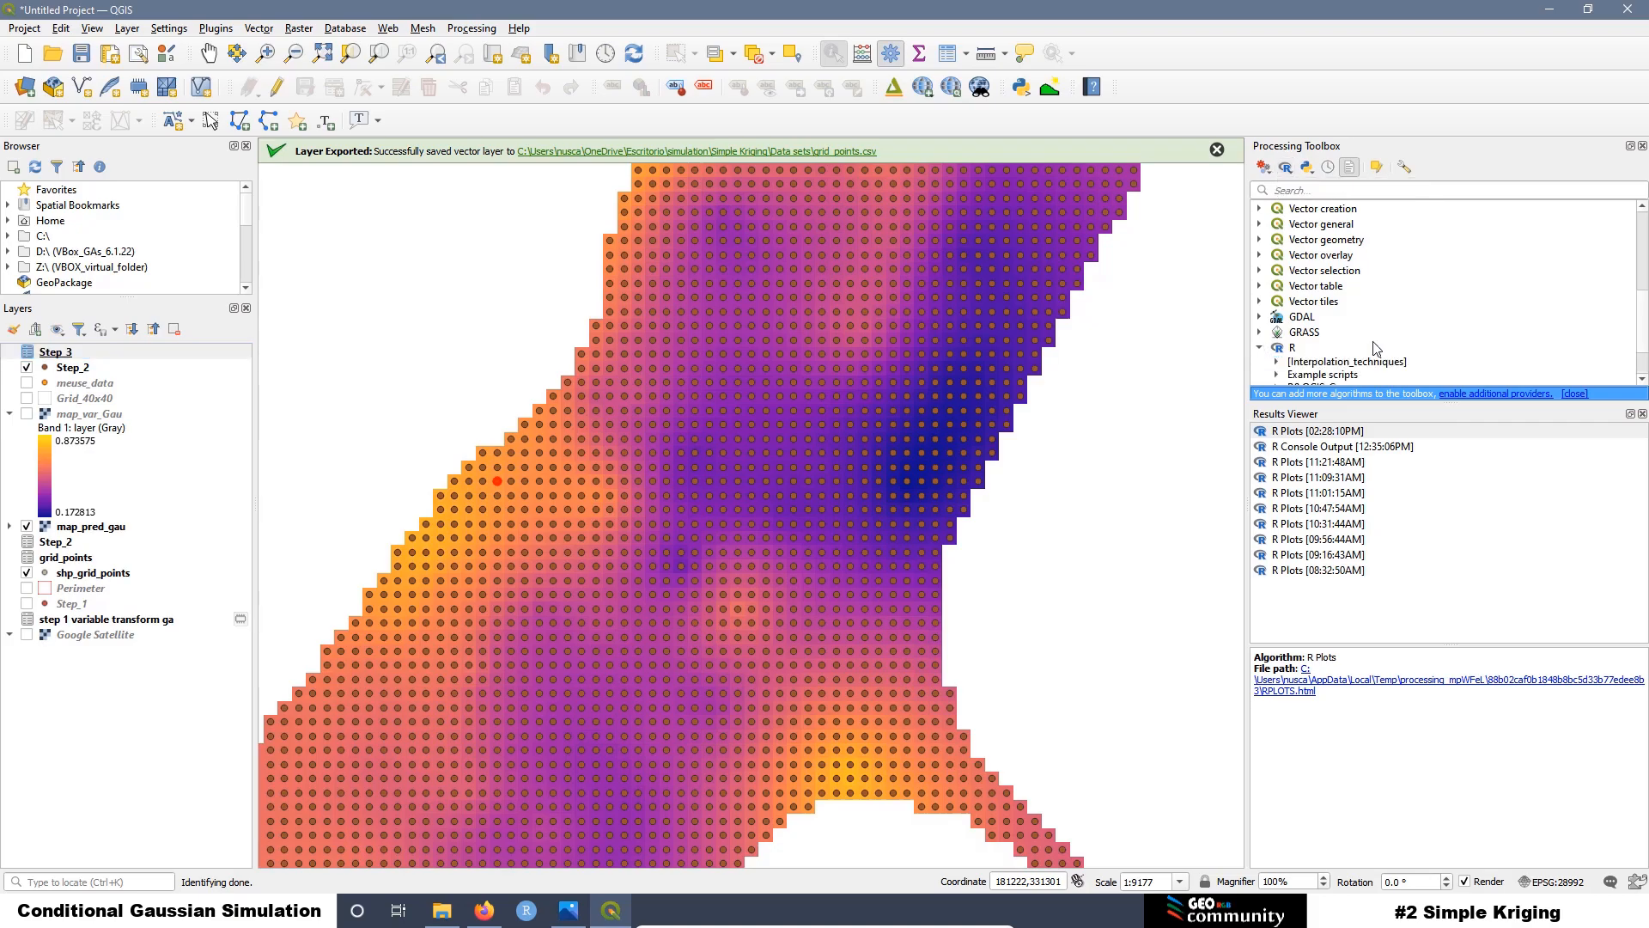
Step: Open the Step 4 Final raster Original scale algorithm from the simulation group and load Step_3.csv as the backtransform table
left_click(1277, 340)
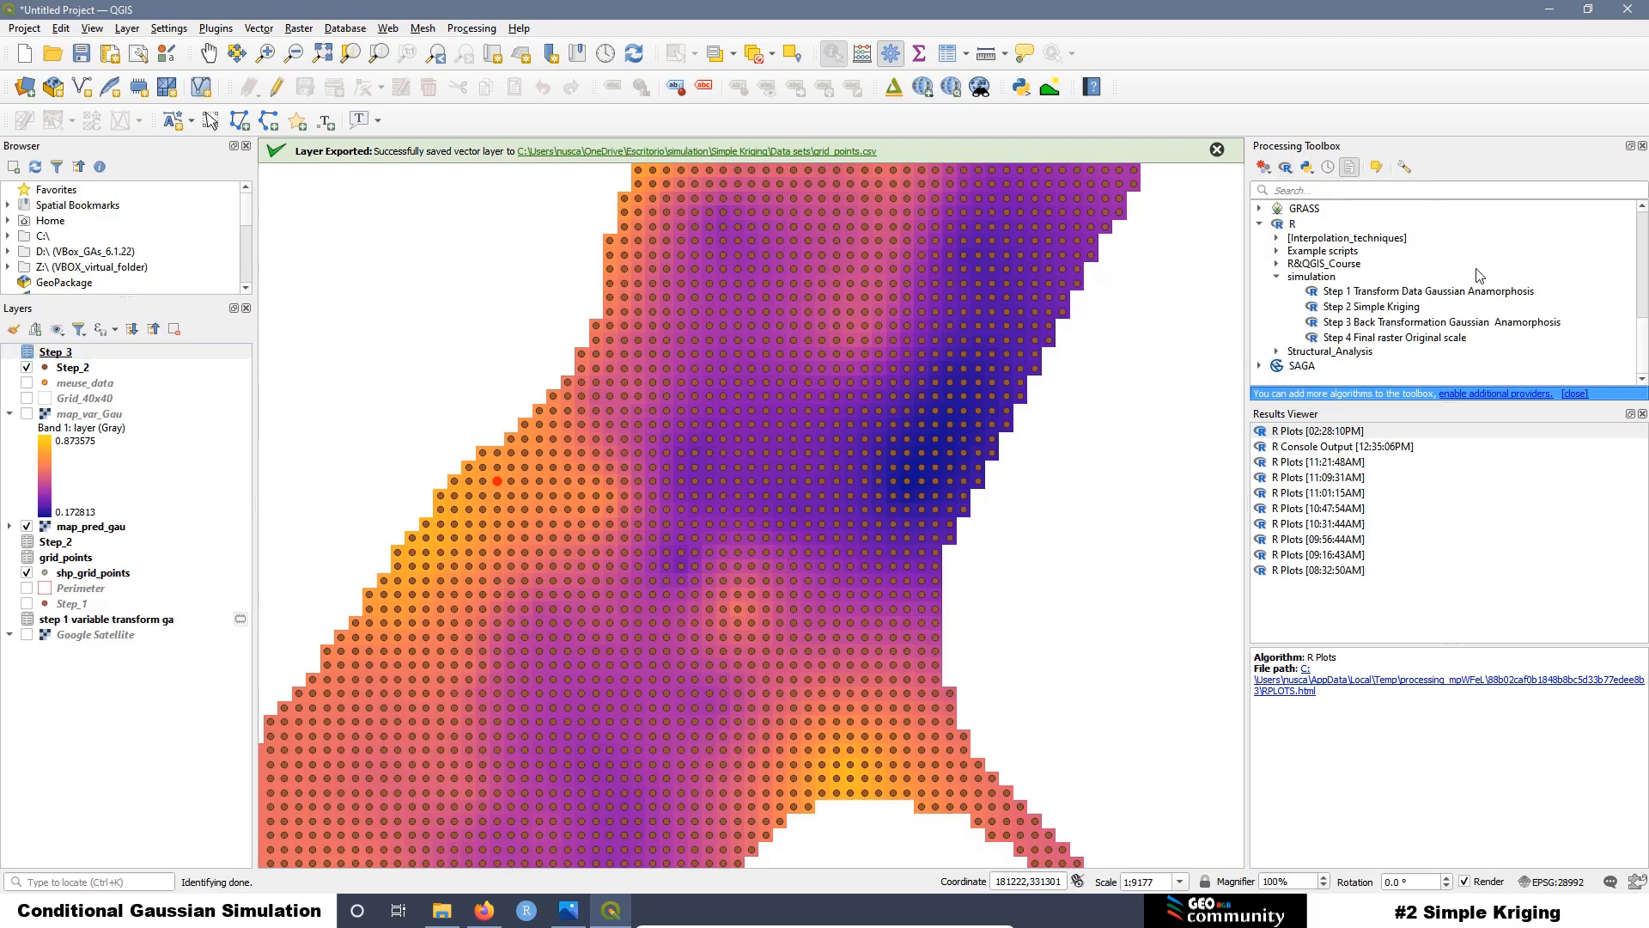
double_click(1373, 338)
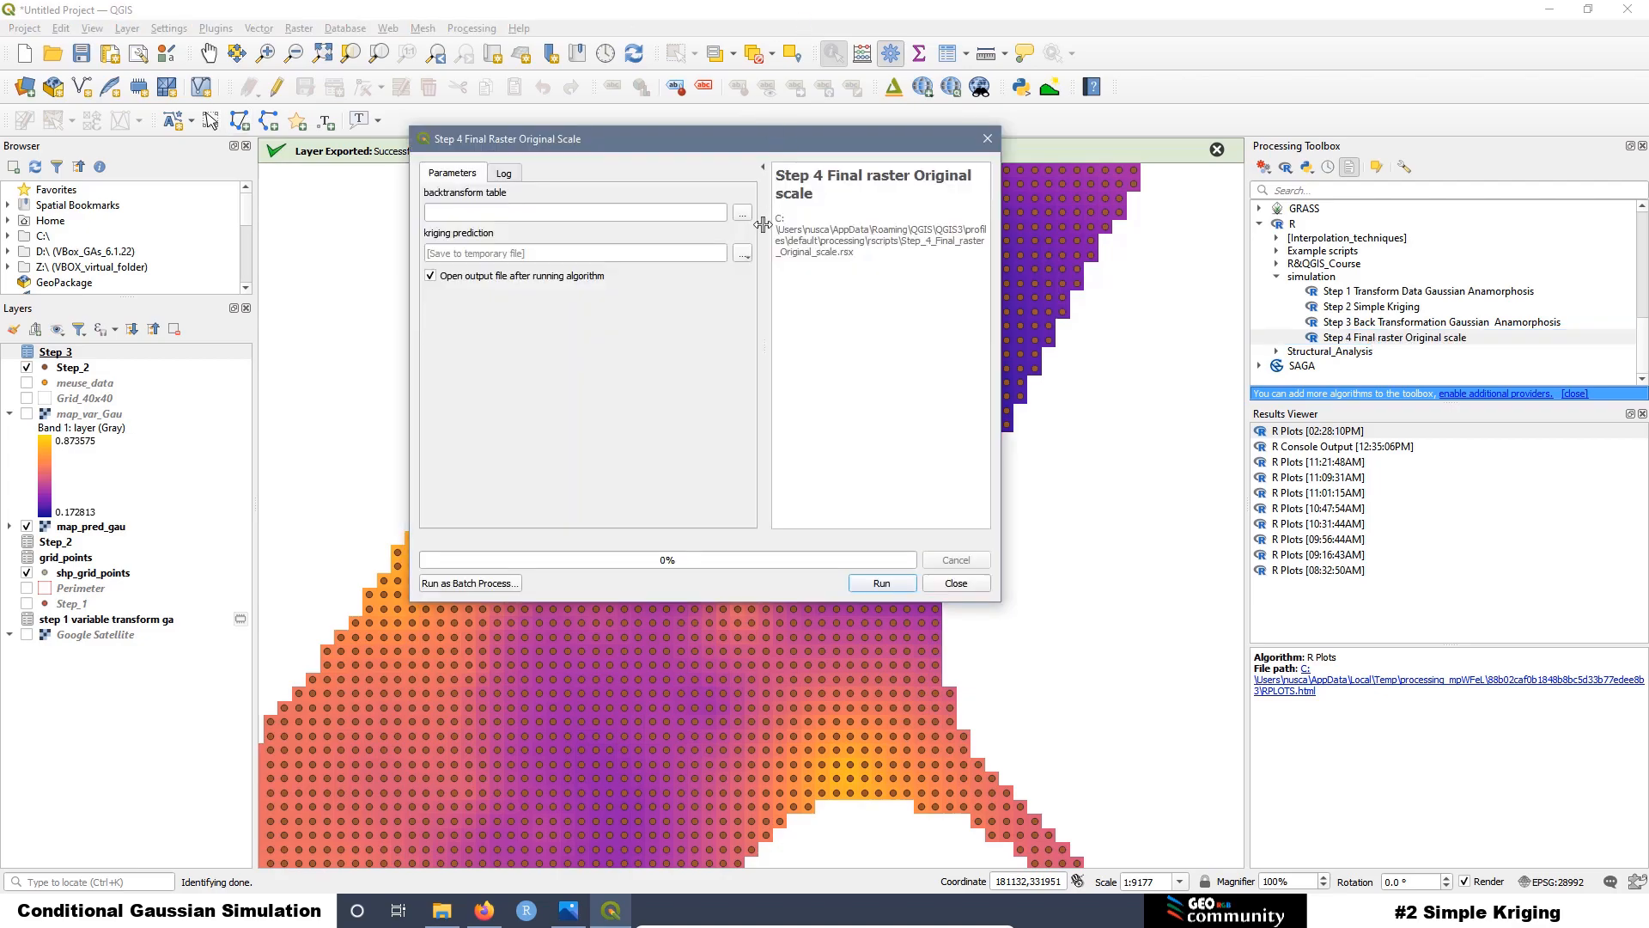
left_click(743, 216)
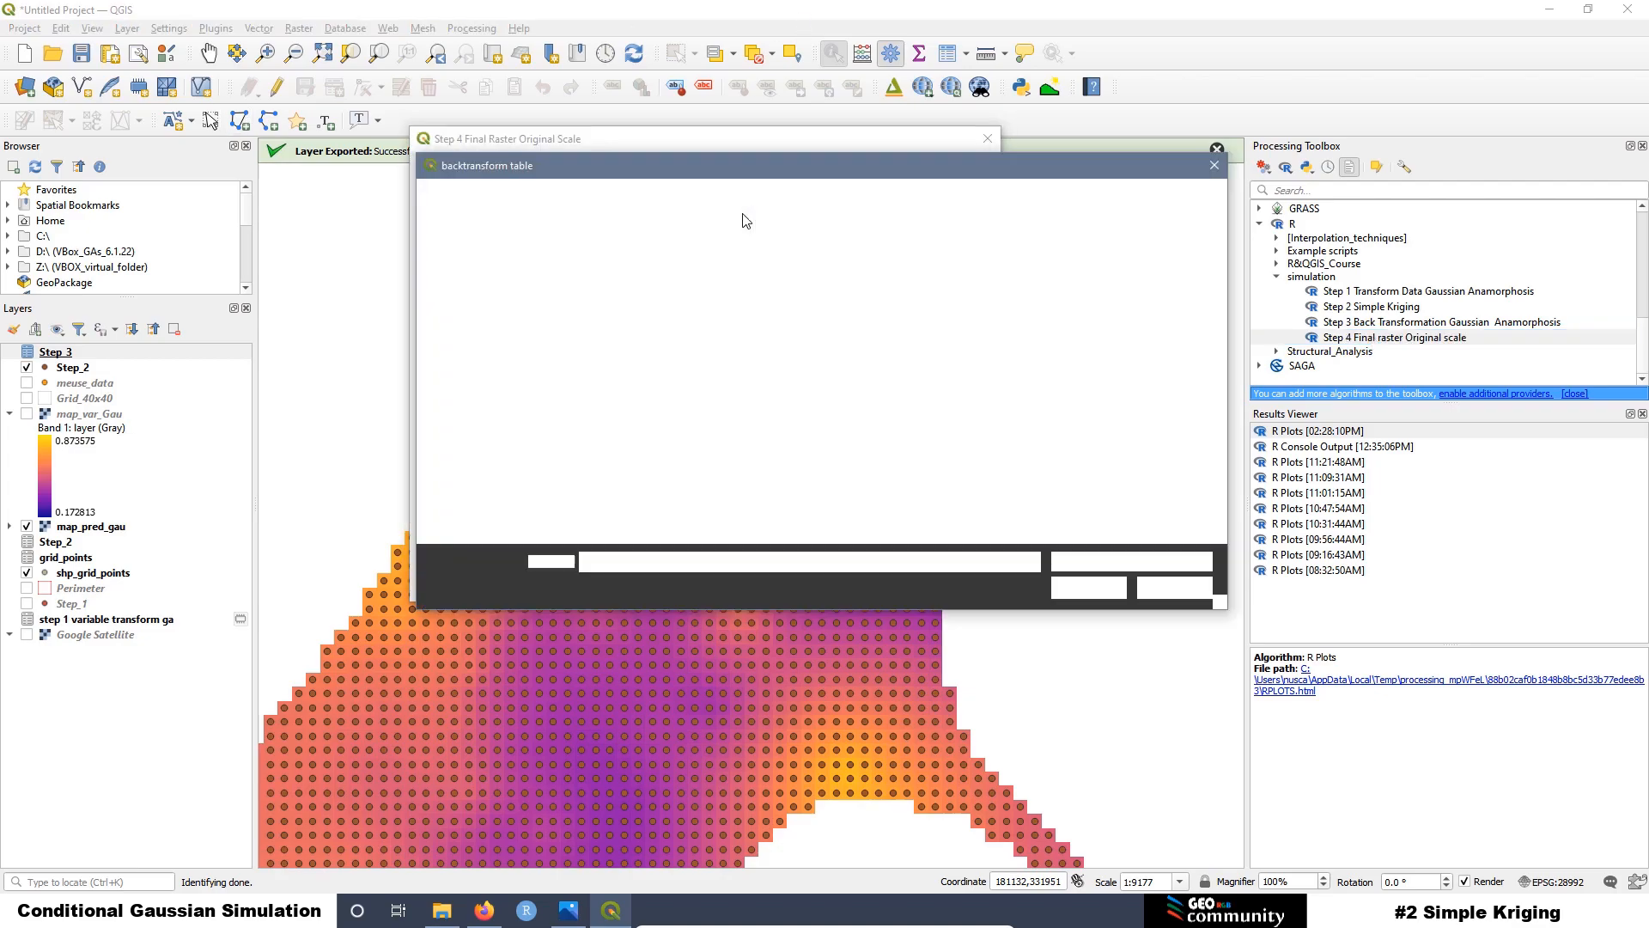
left_click(586, 372)
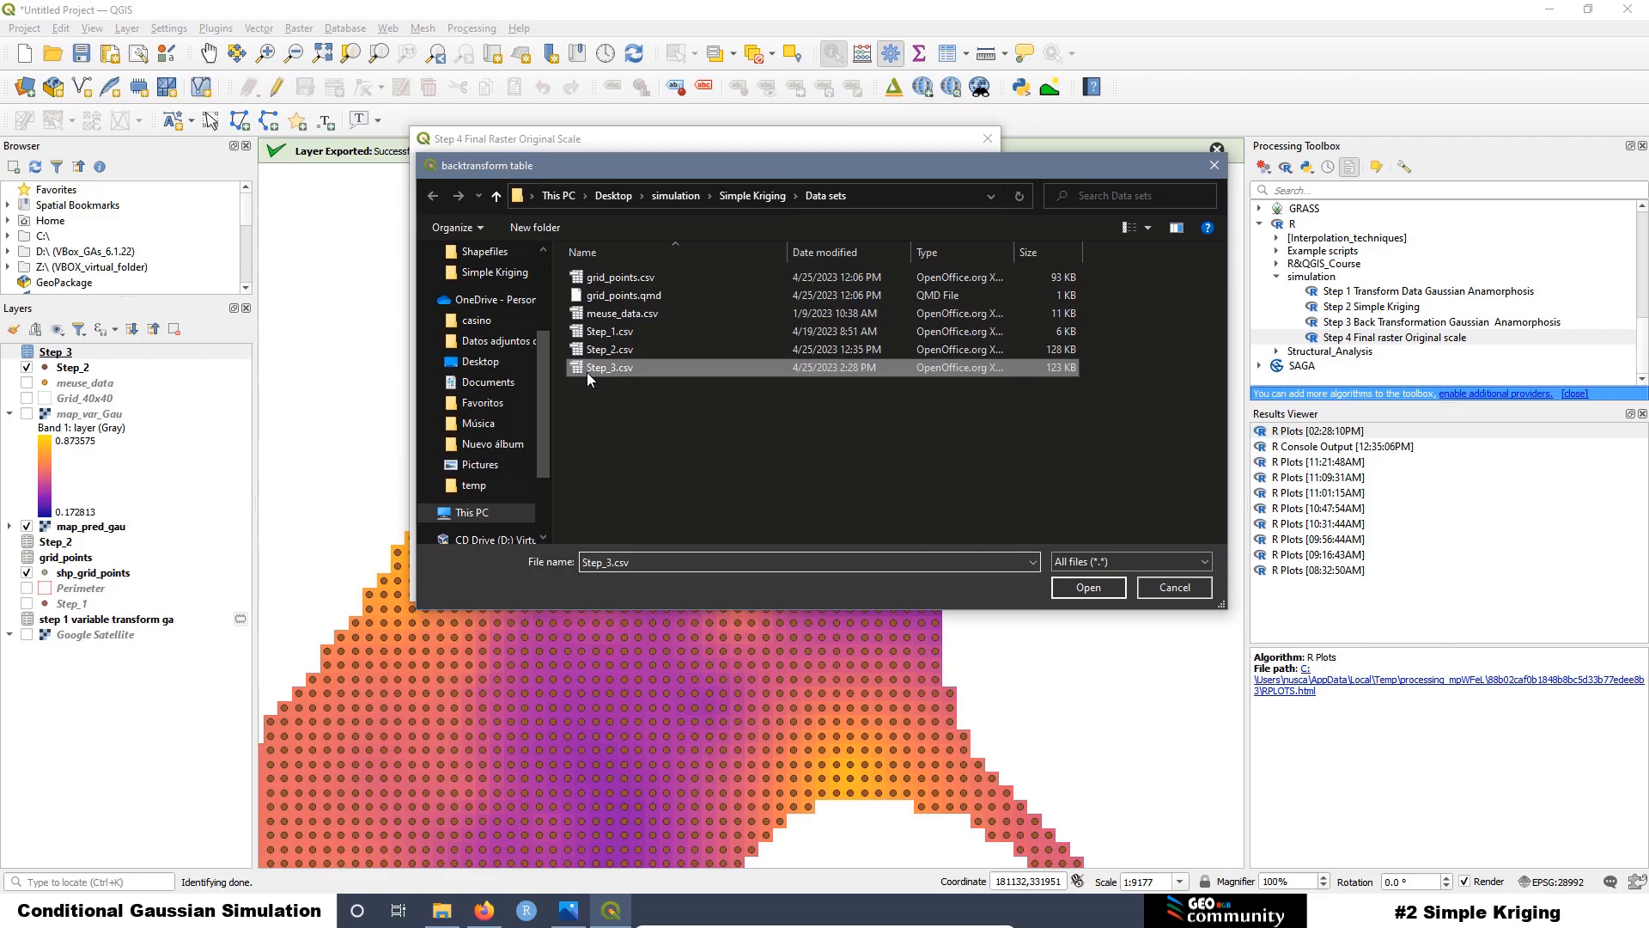
left_click(1089, 589)
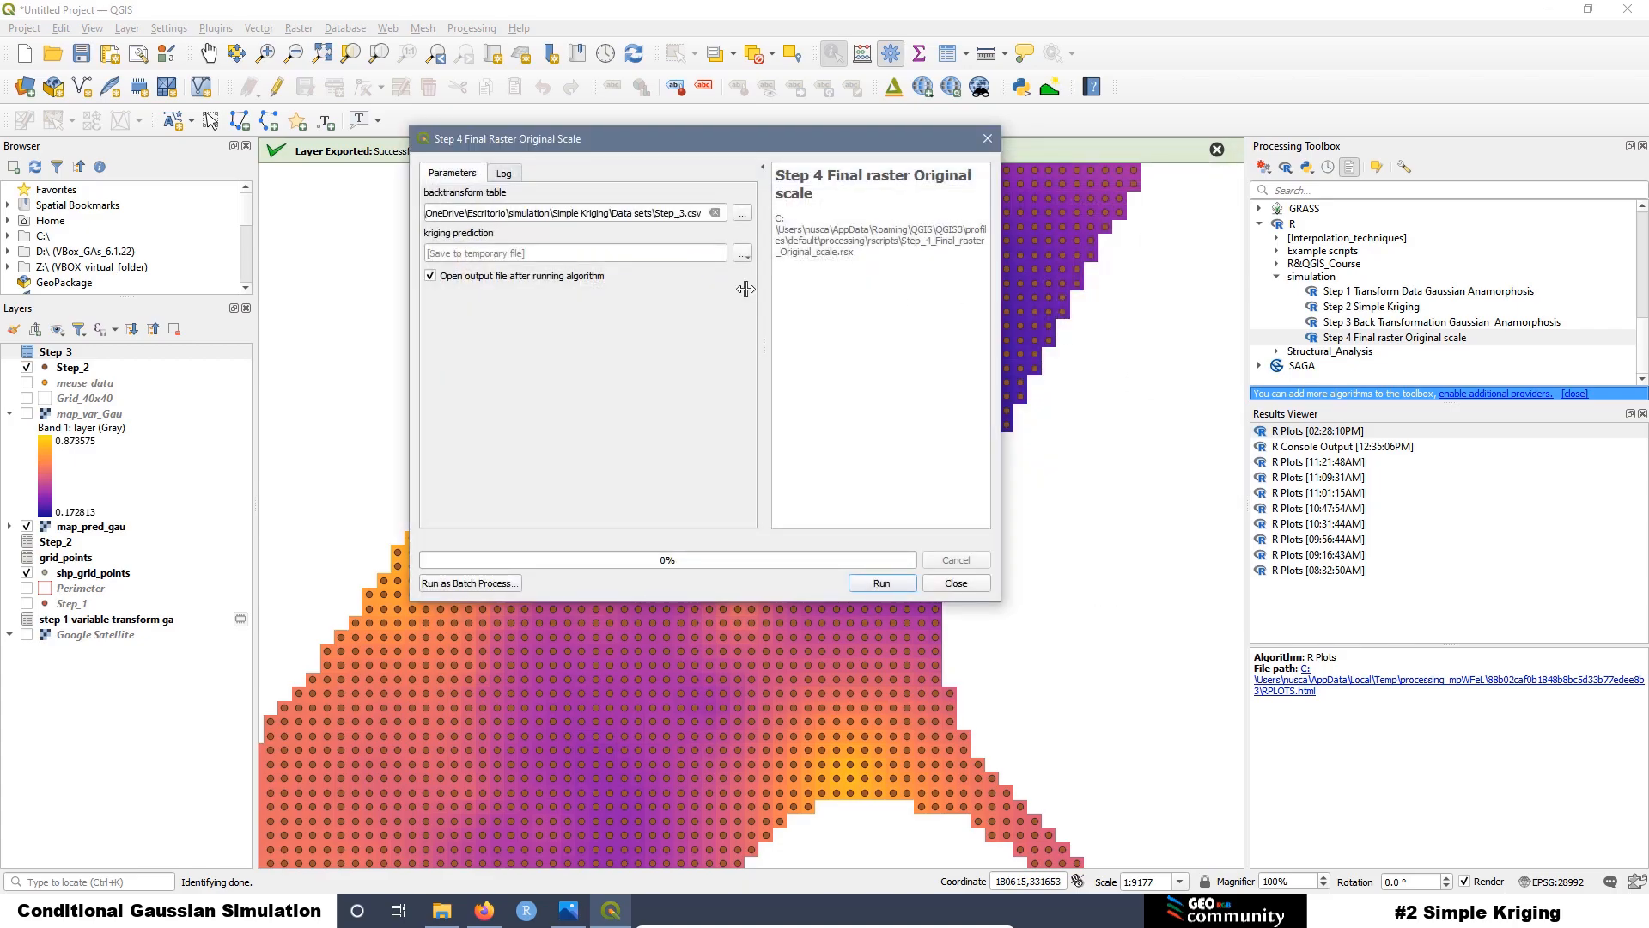
Step: Set the kriging prediction output to map_pred_orig.tif in the Simple Kriging raster folder, then run the algorithm and close its dialog
left_click(744, 256)
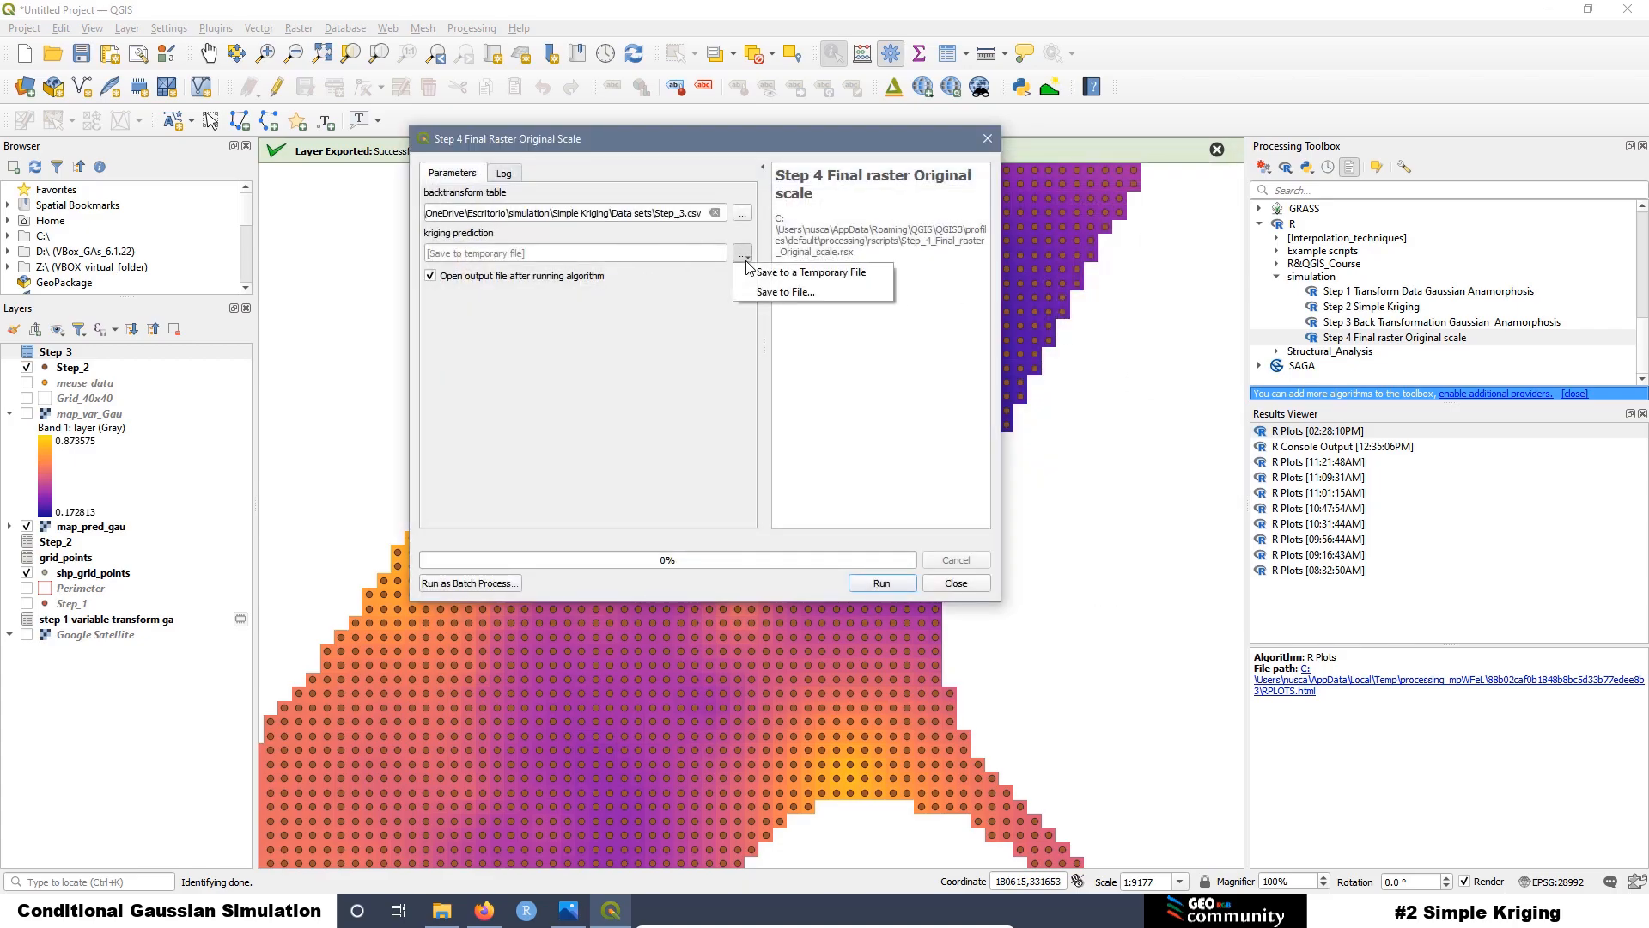
left_click(773, 287)
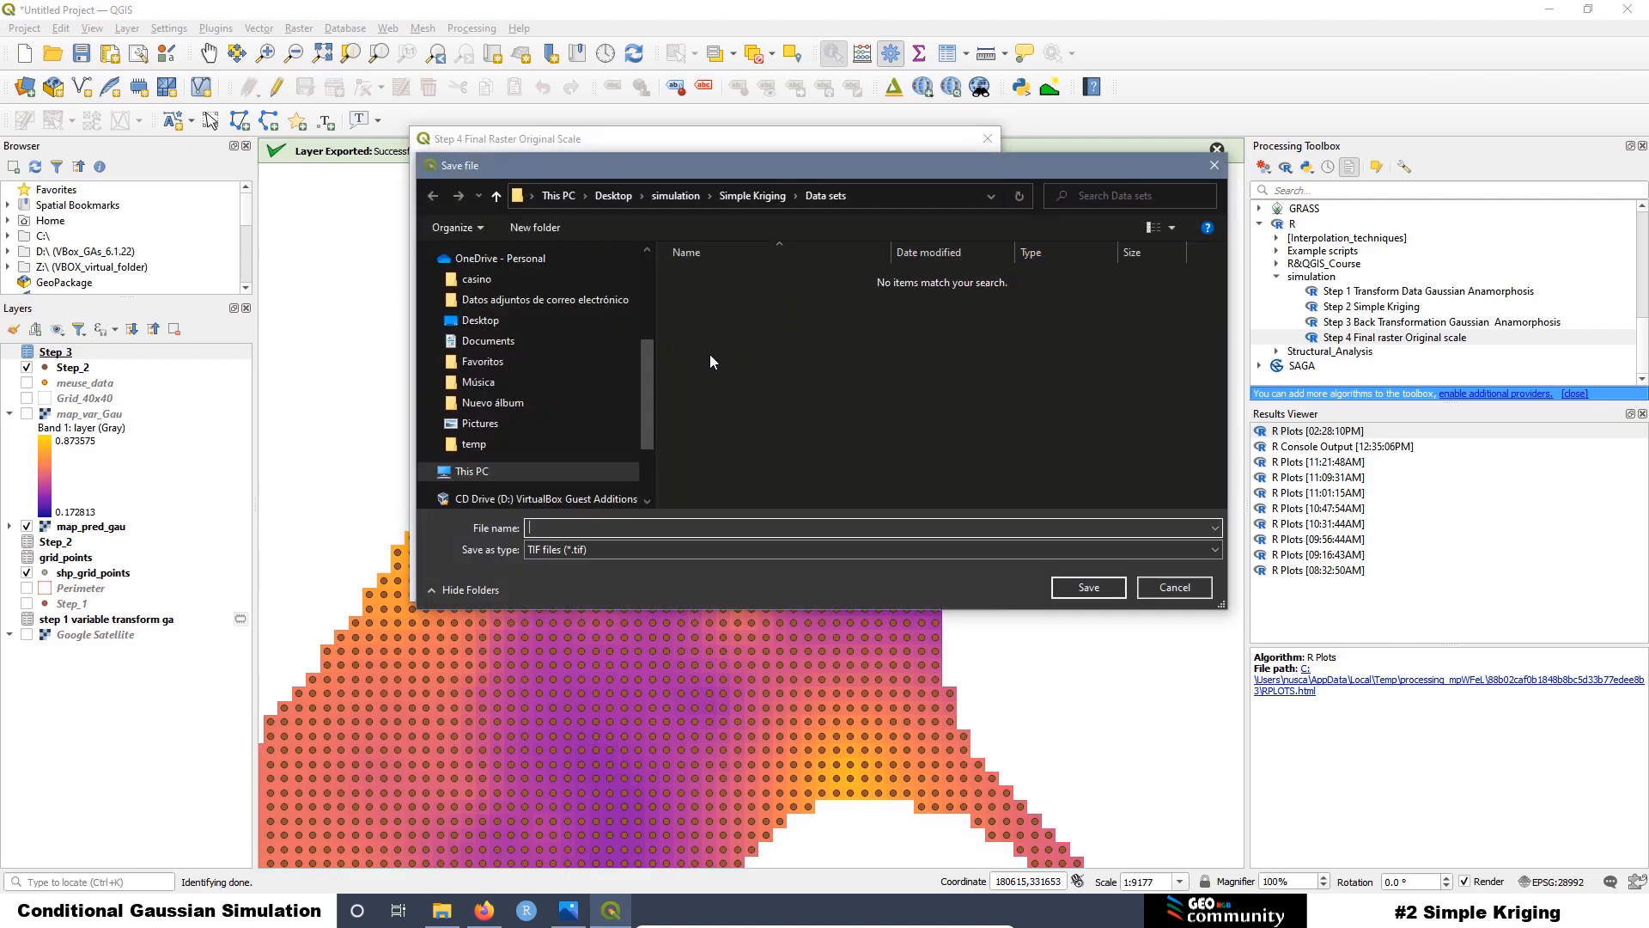
left_click(745, 198)
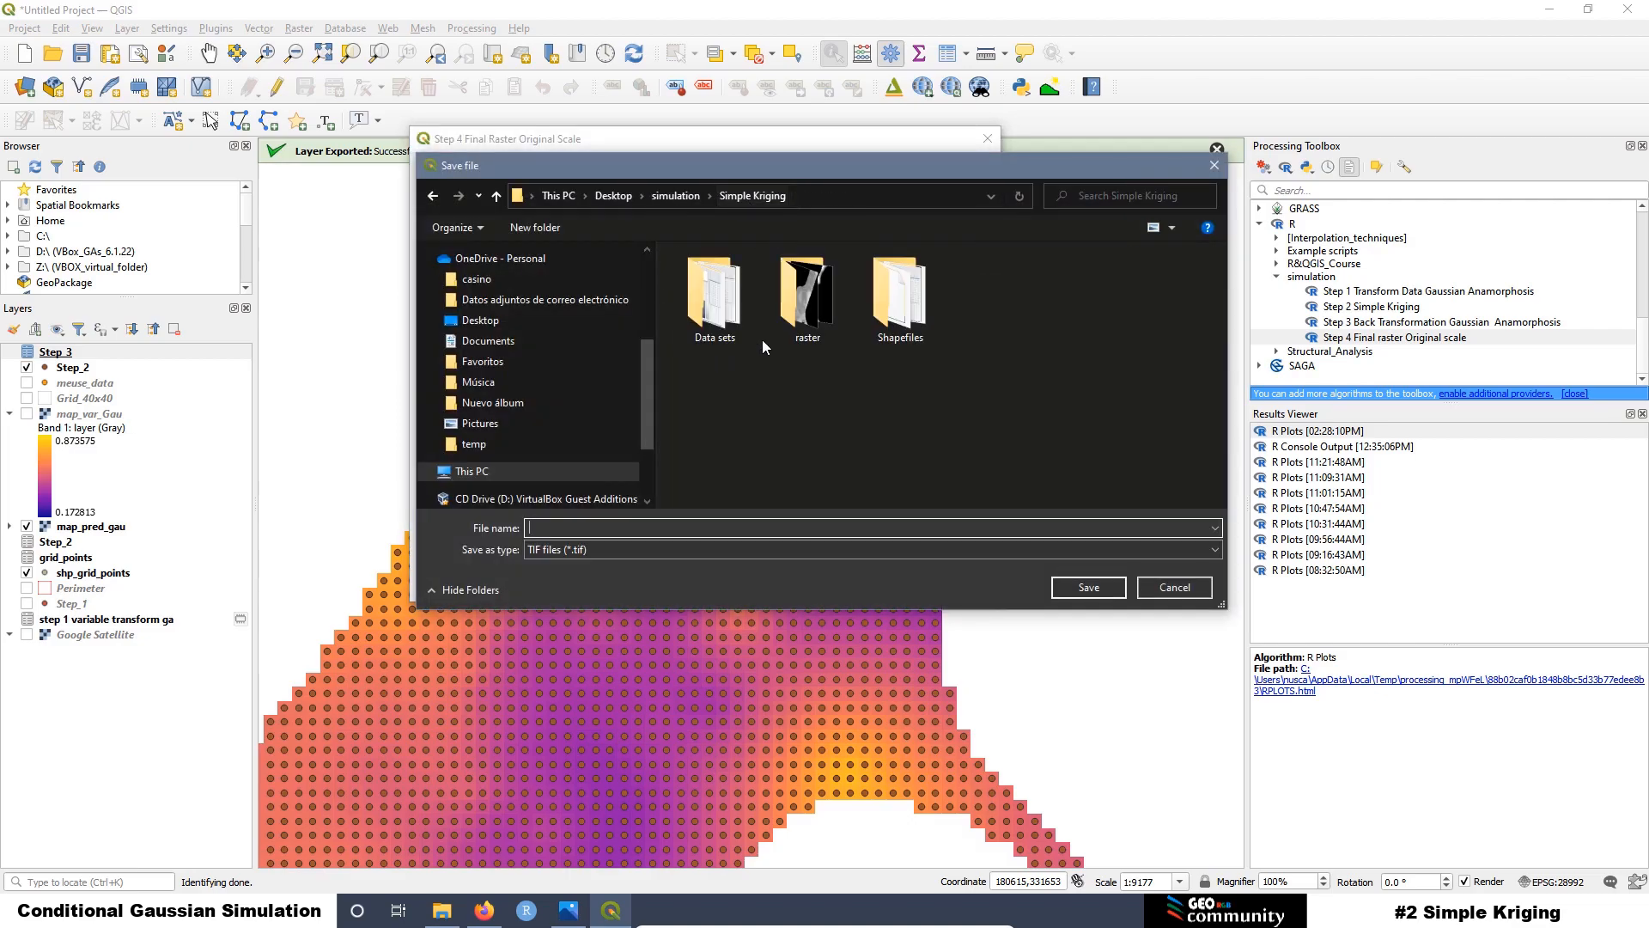
left_click(809, 301)
double_click(809, 301)
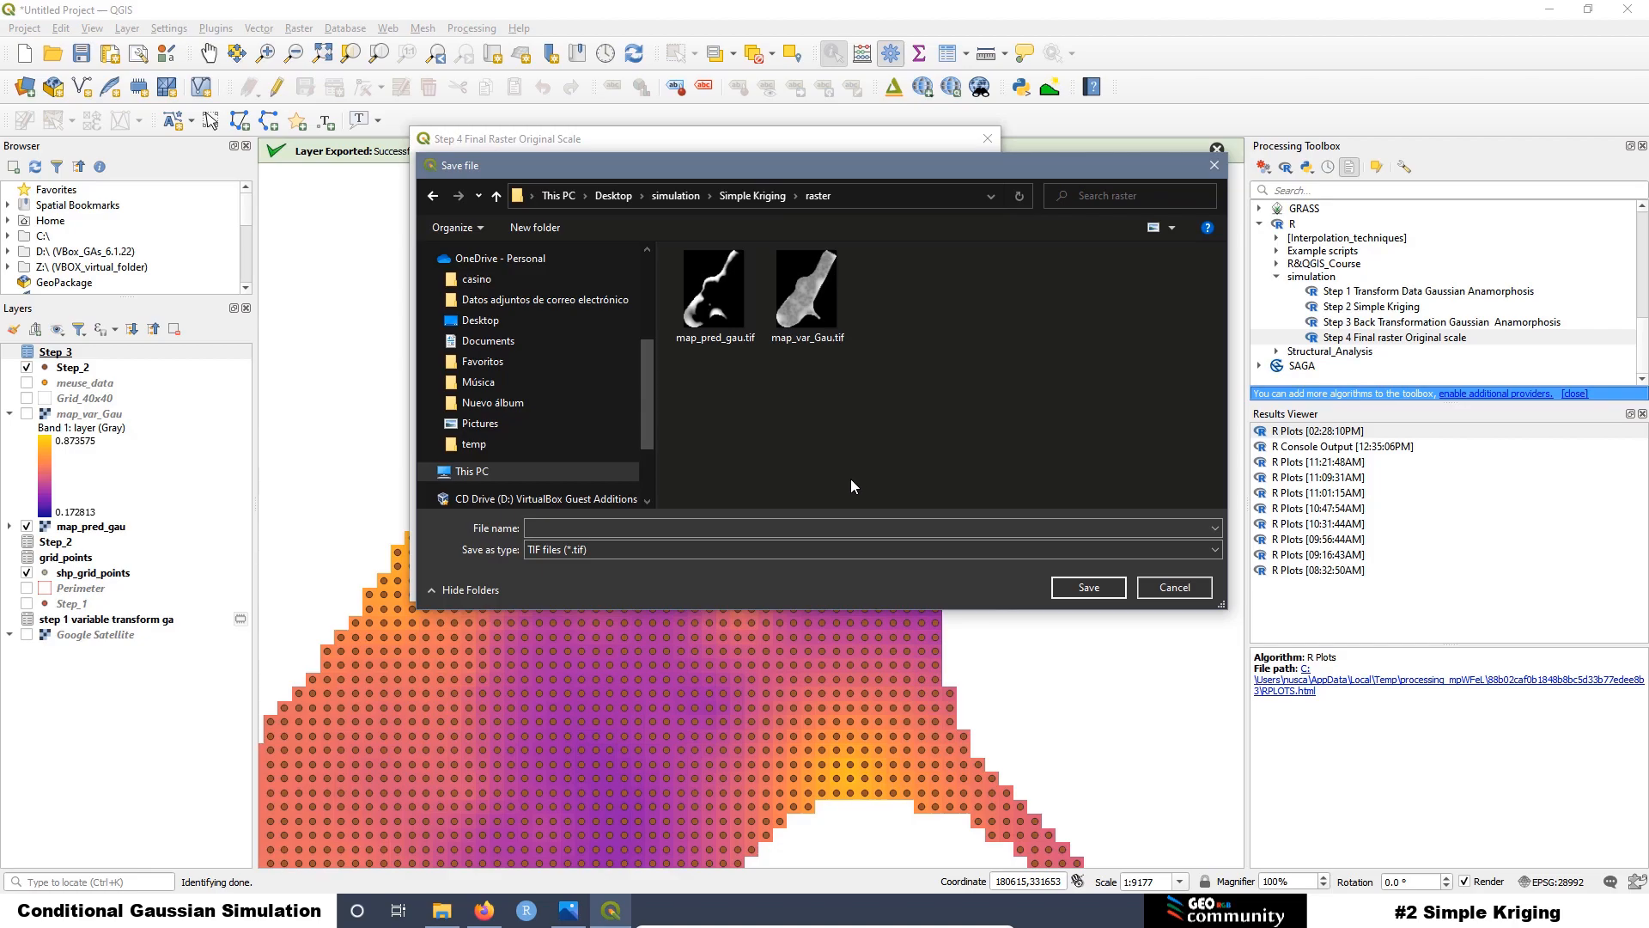
left_click(714, 292)
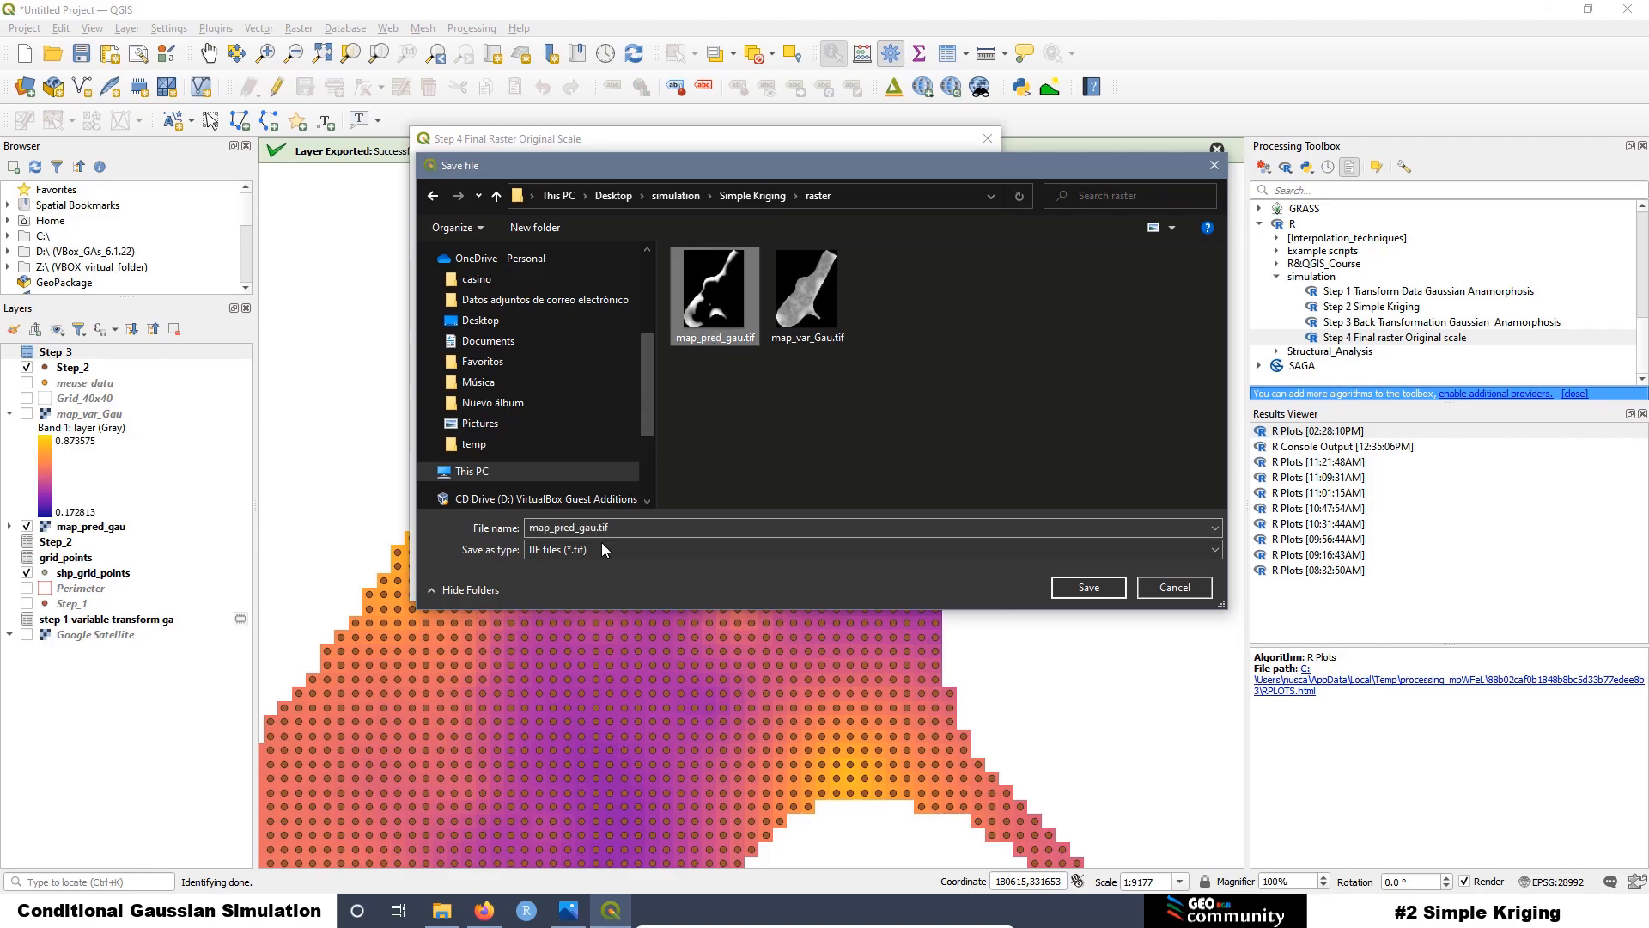
left_click(594, 529)
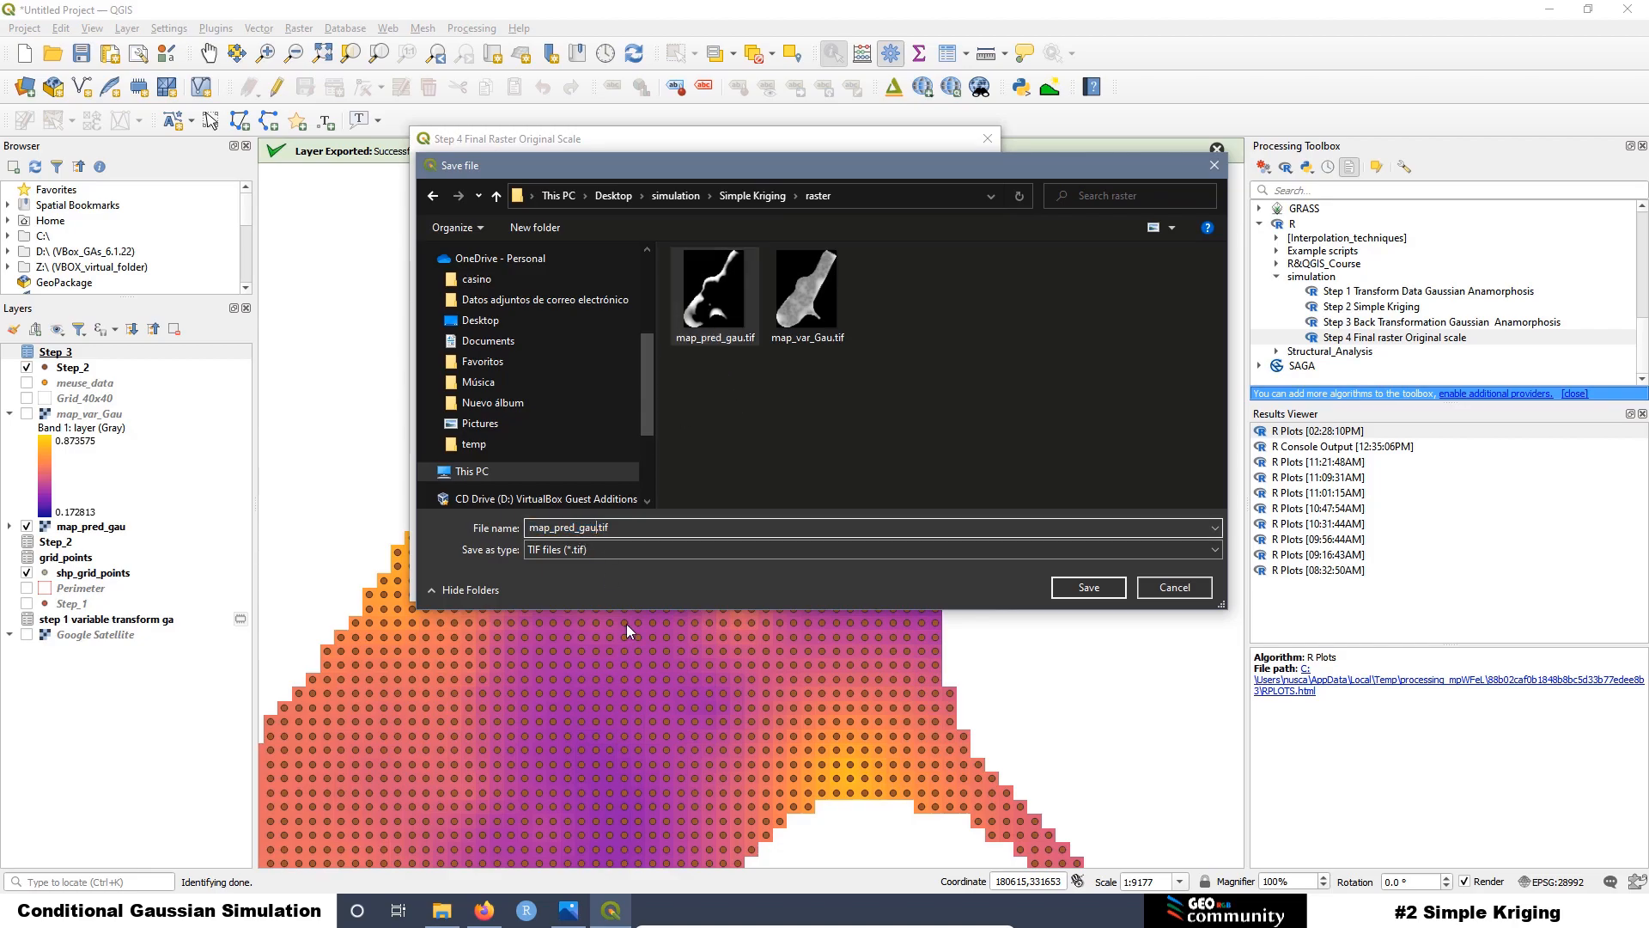
key("BackSpace")
key("BackSpace")
key("BackSpace")
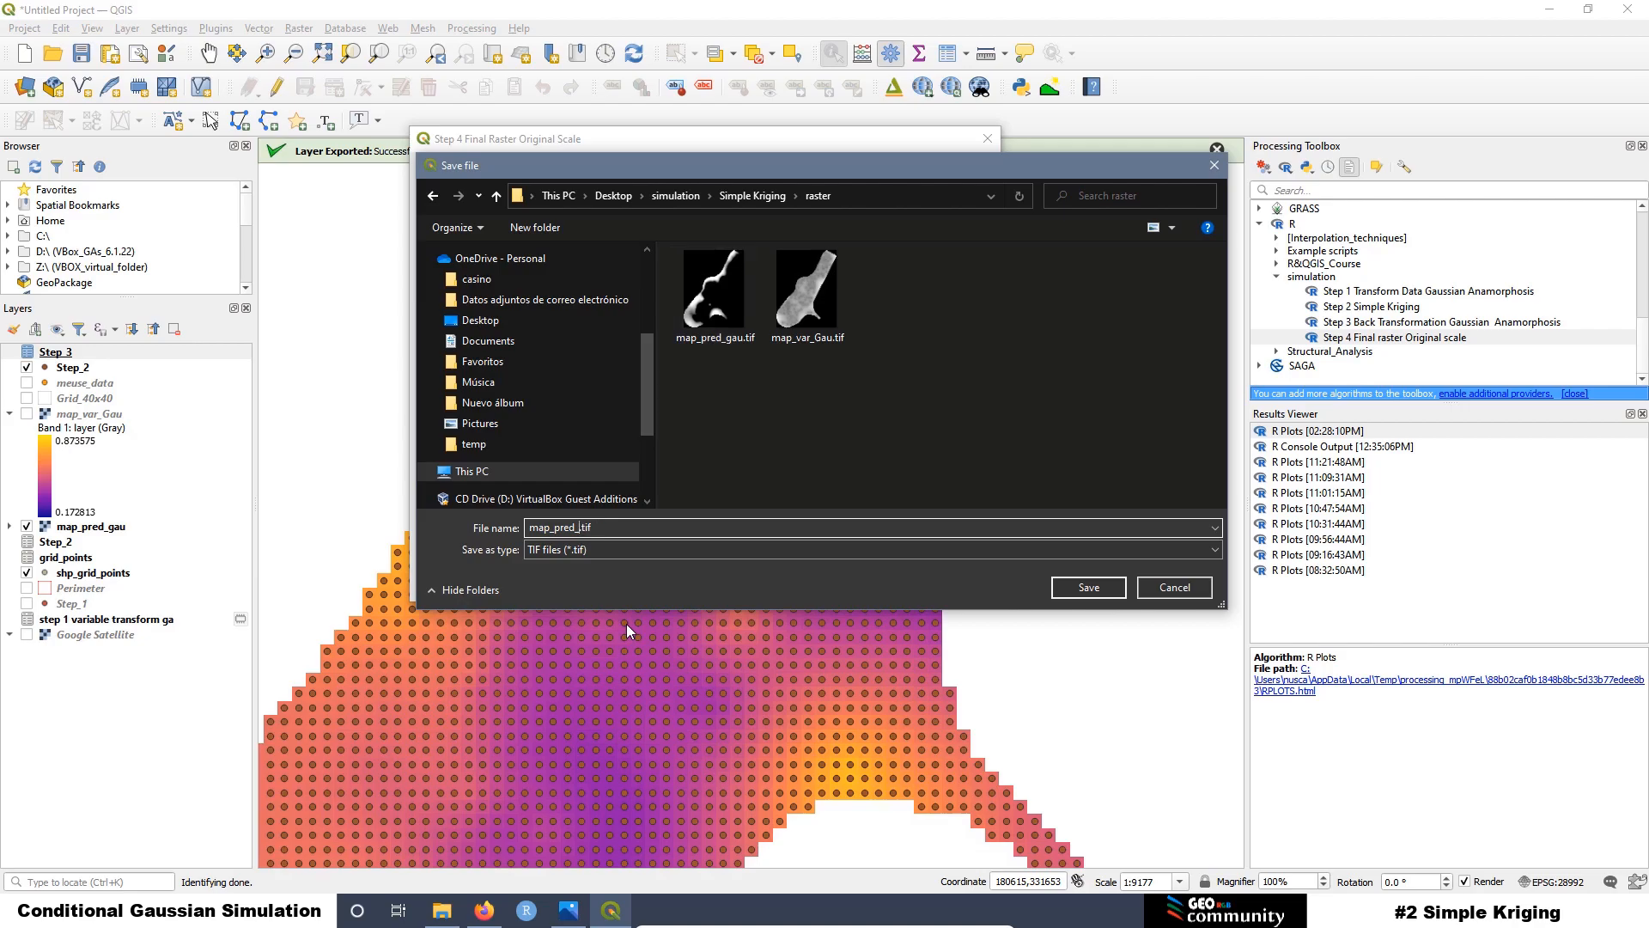
type("orig")
left_click(1089, 588)
left_click(874, 582)
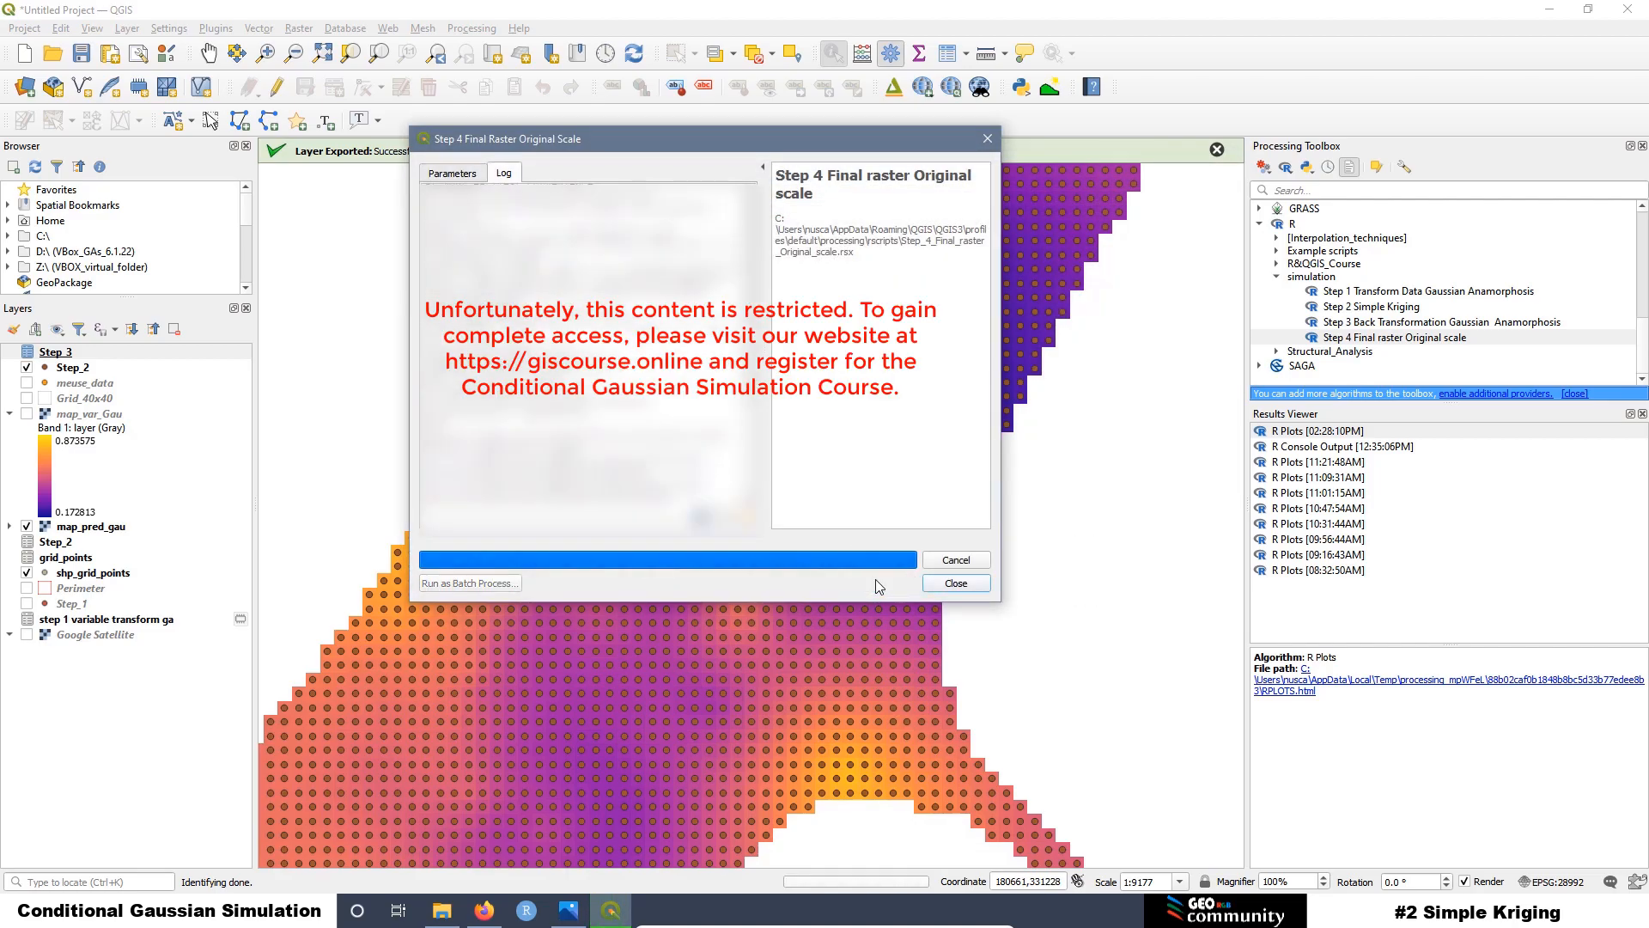
left_click(954, 581)
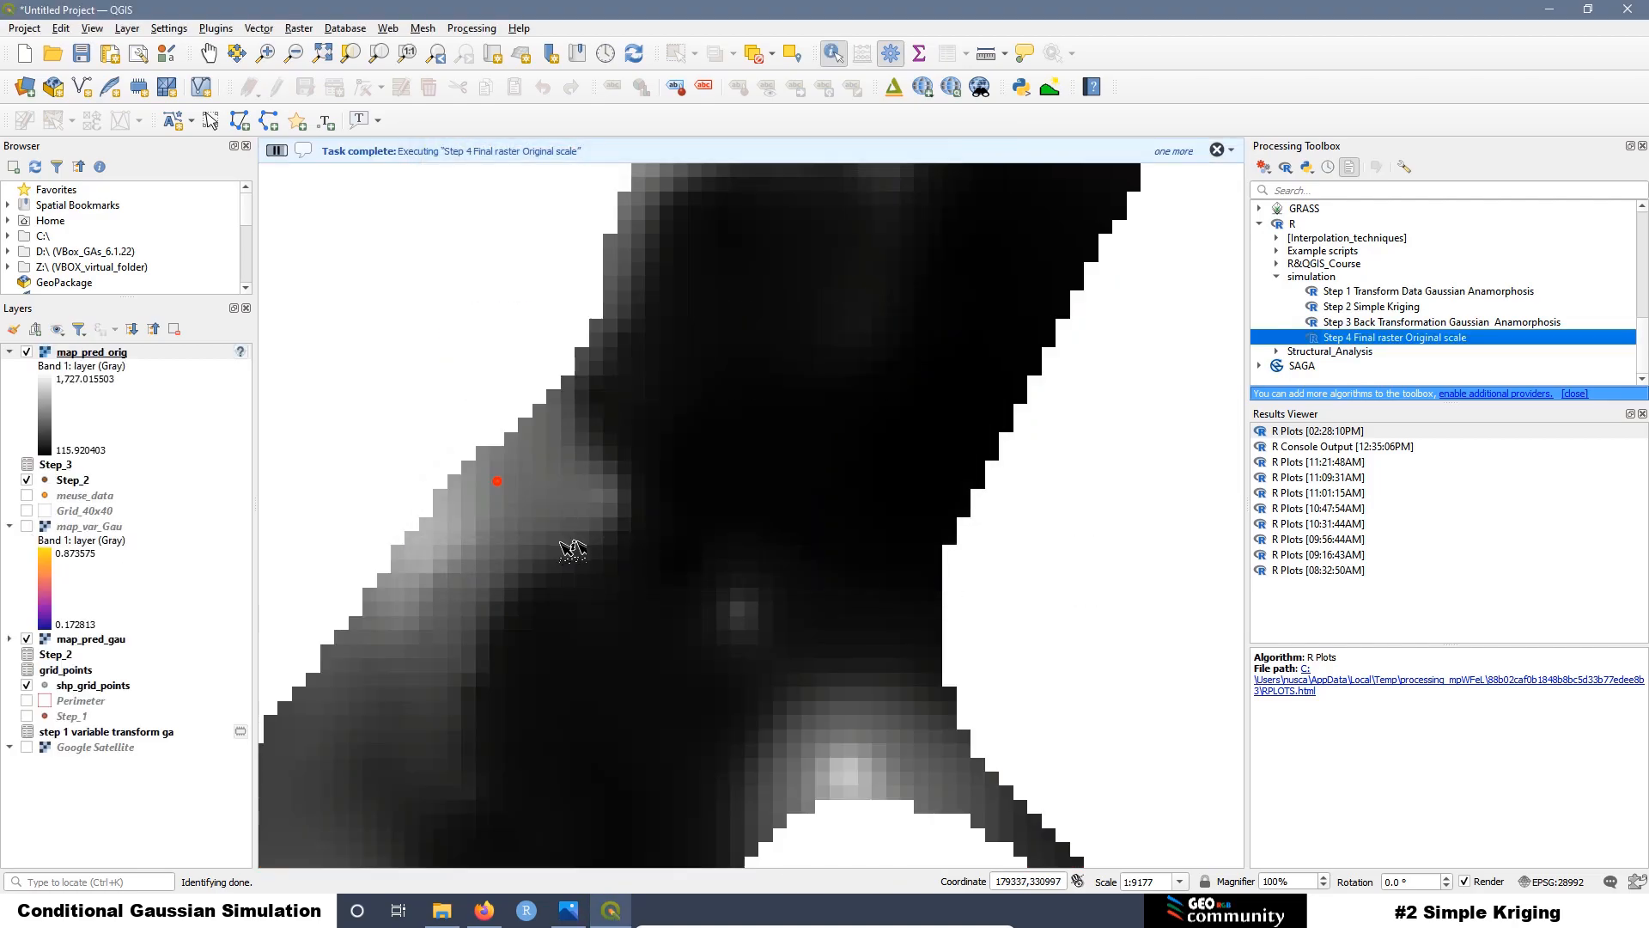
Step: Assign the Amersfoort / RD New coordinate system (EPSG:28992) to the map_pred_orig layer
scroll(570, 545, "down", 1)
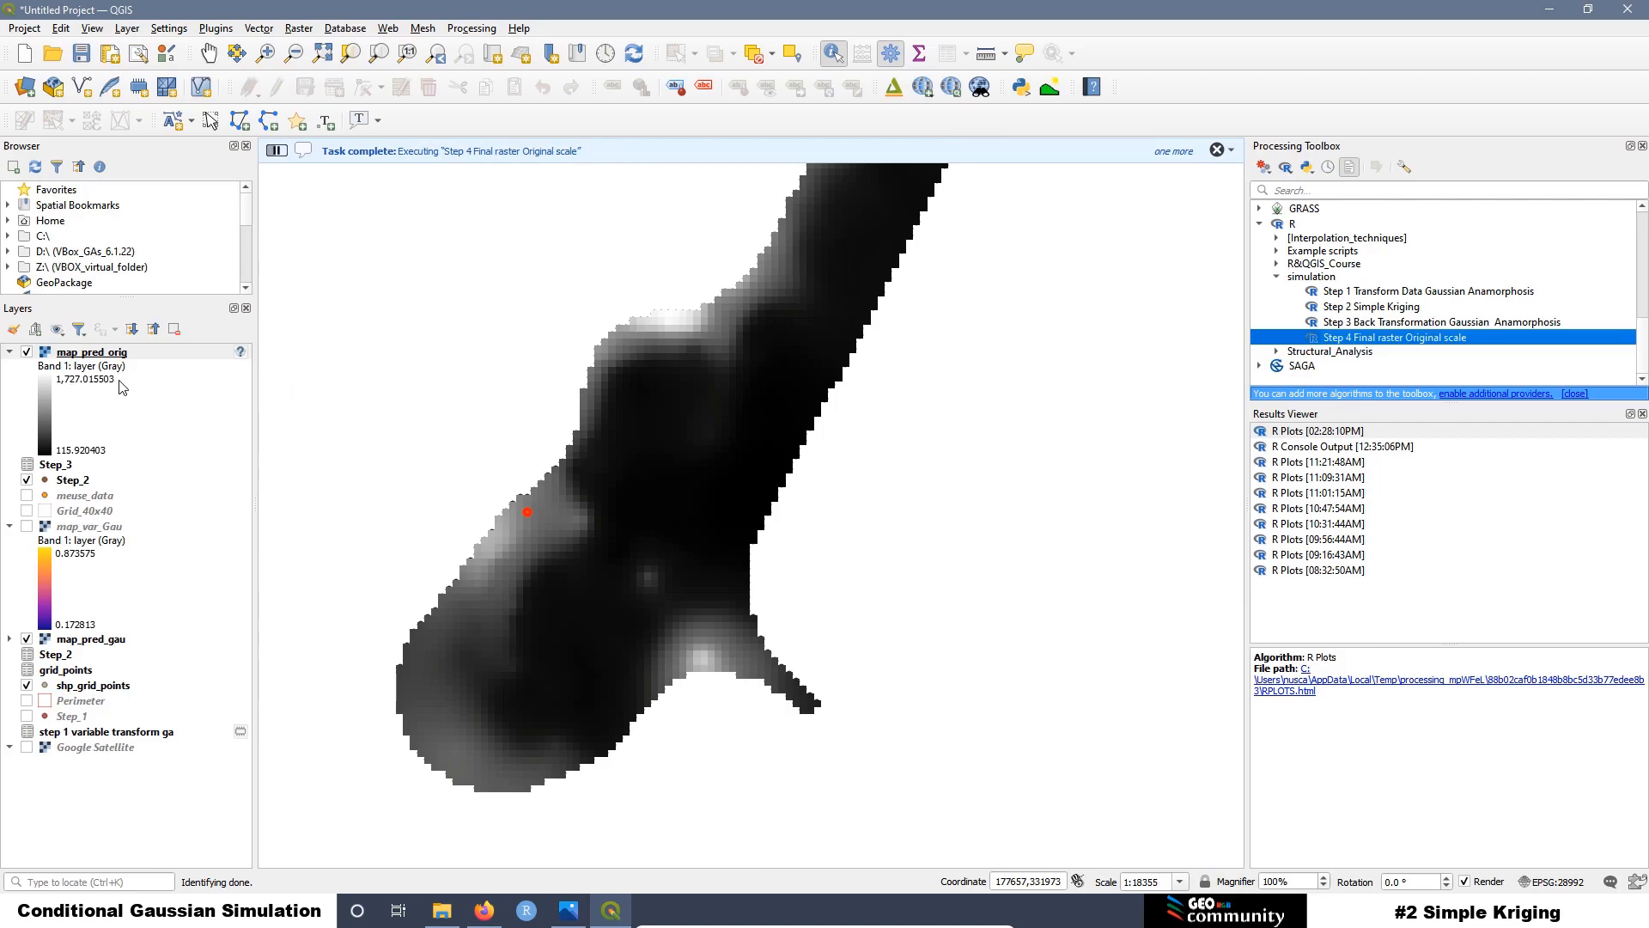
right_click(100, 356)
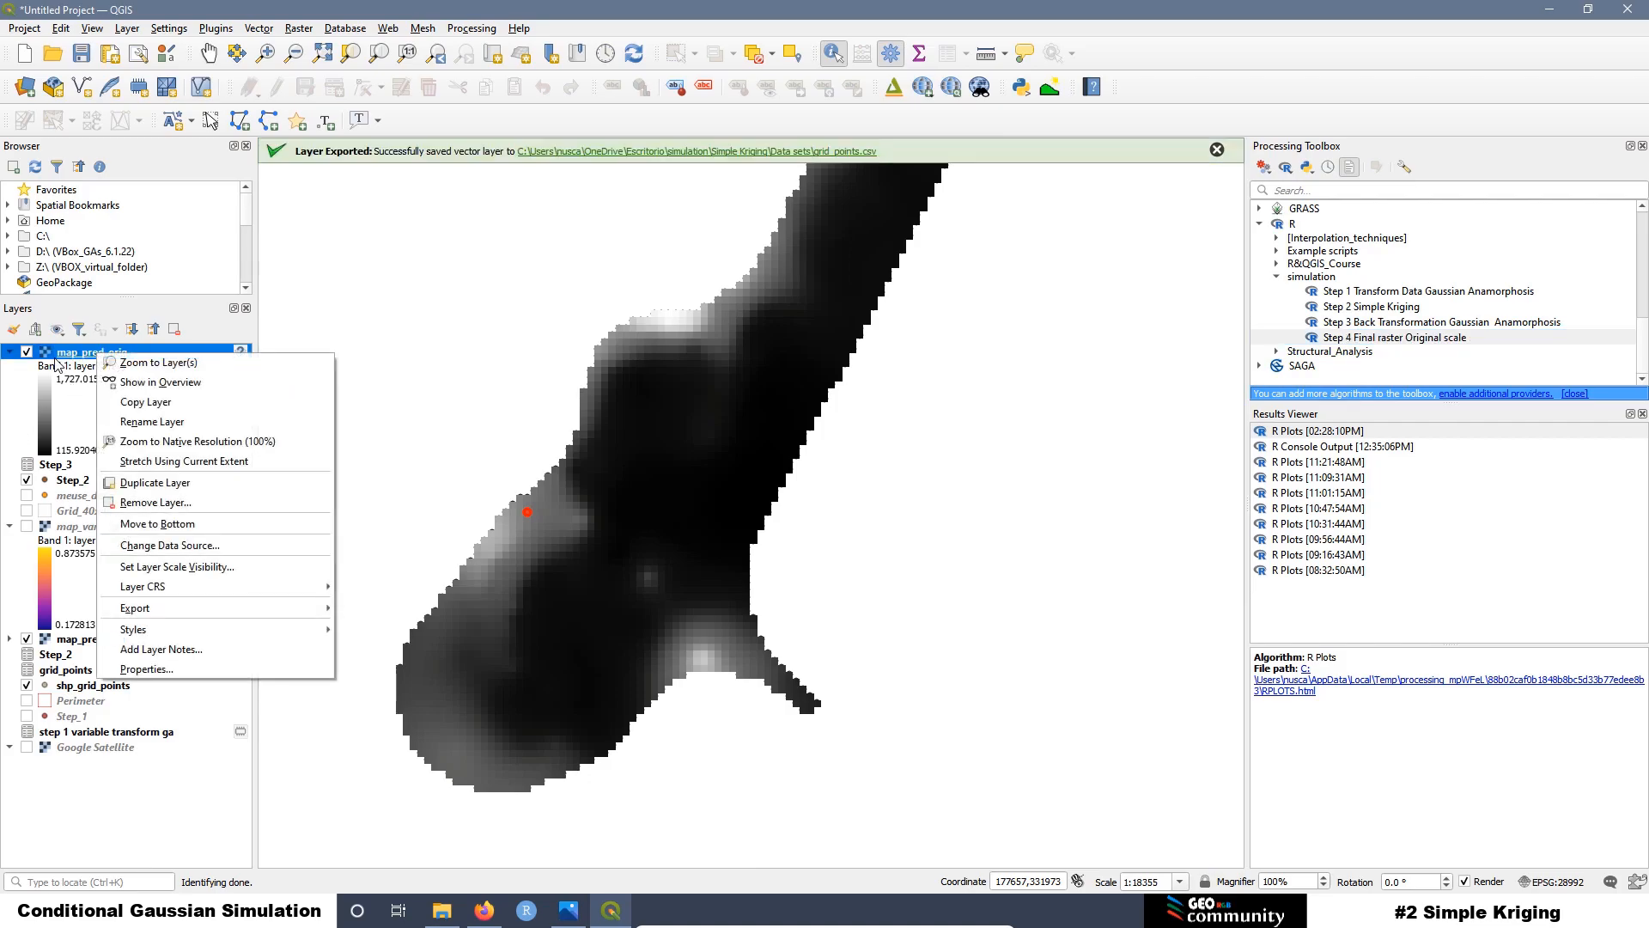
left_click(55, 359)
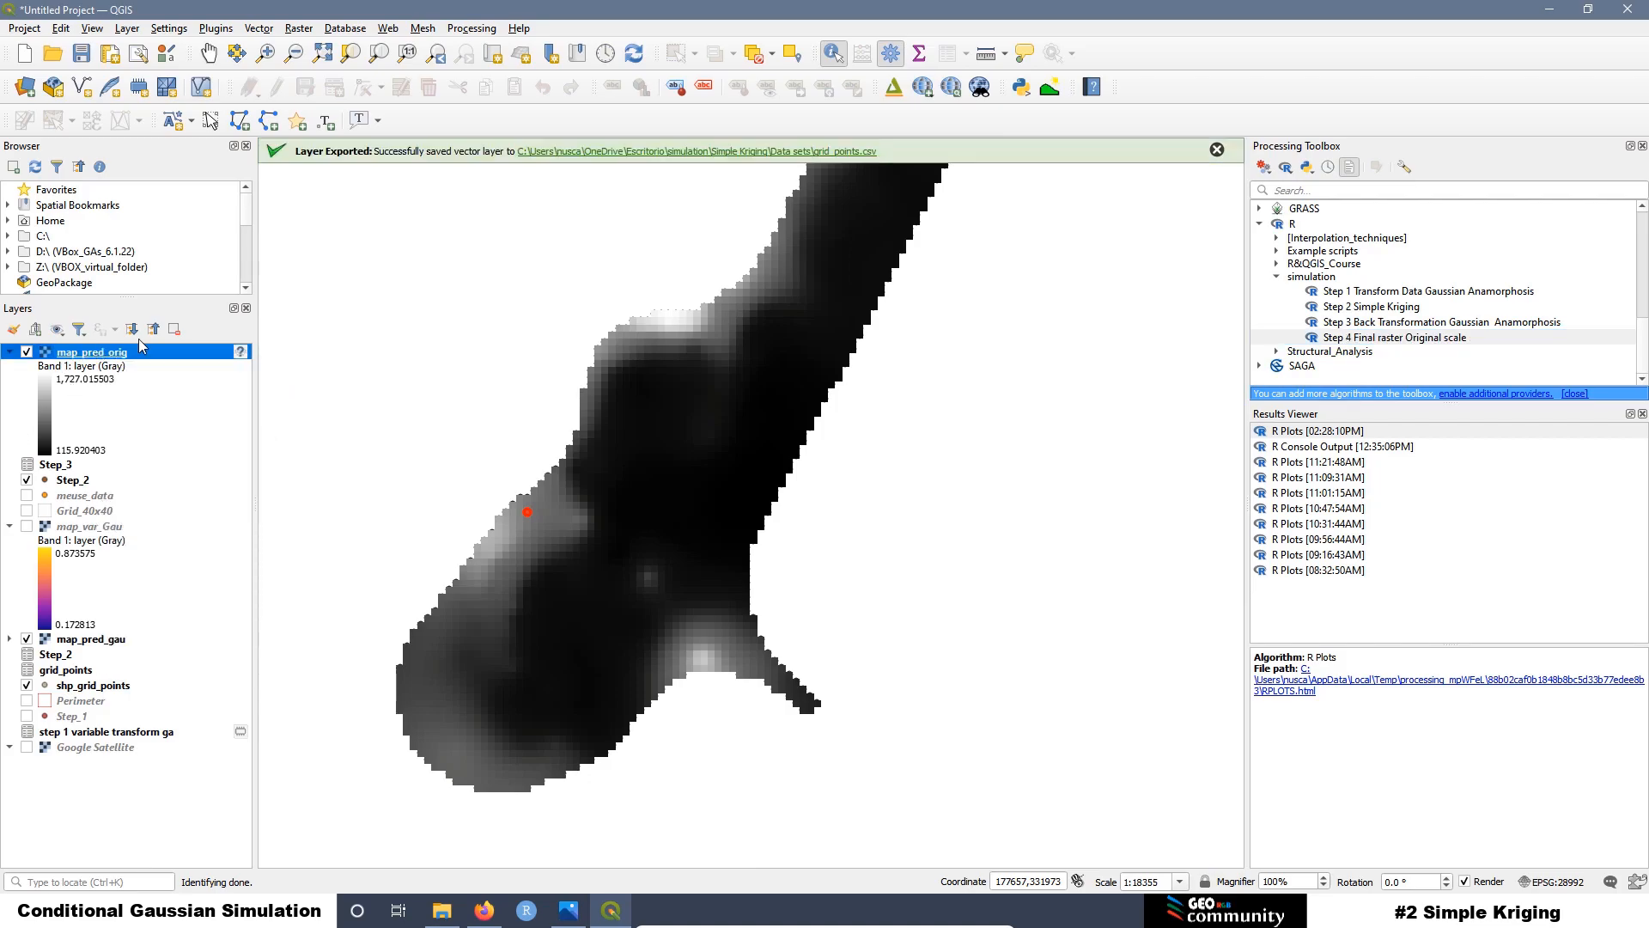
left_click(242, 354)
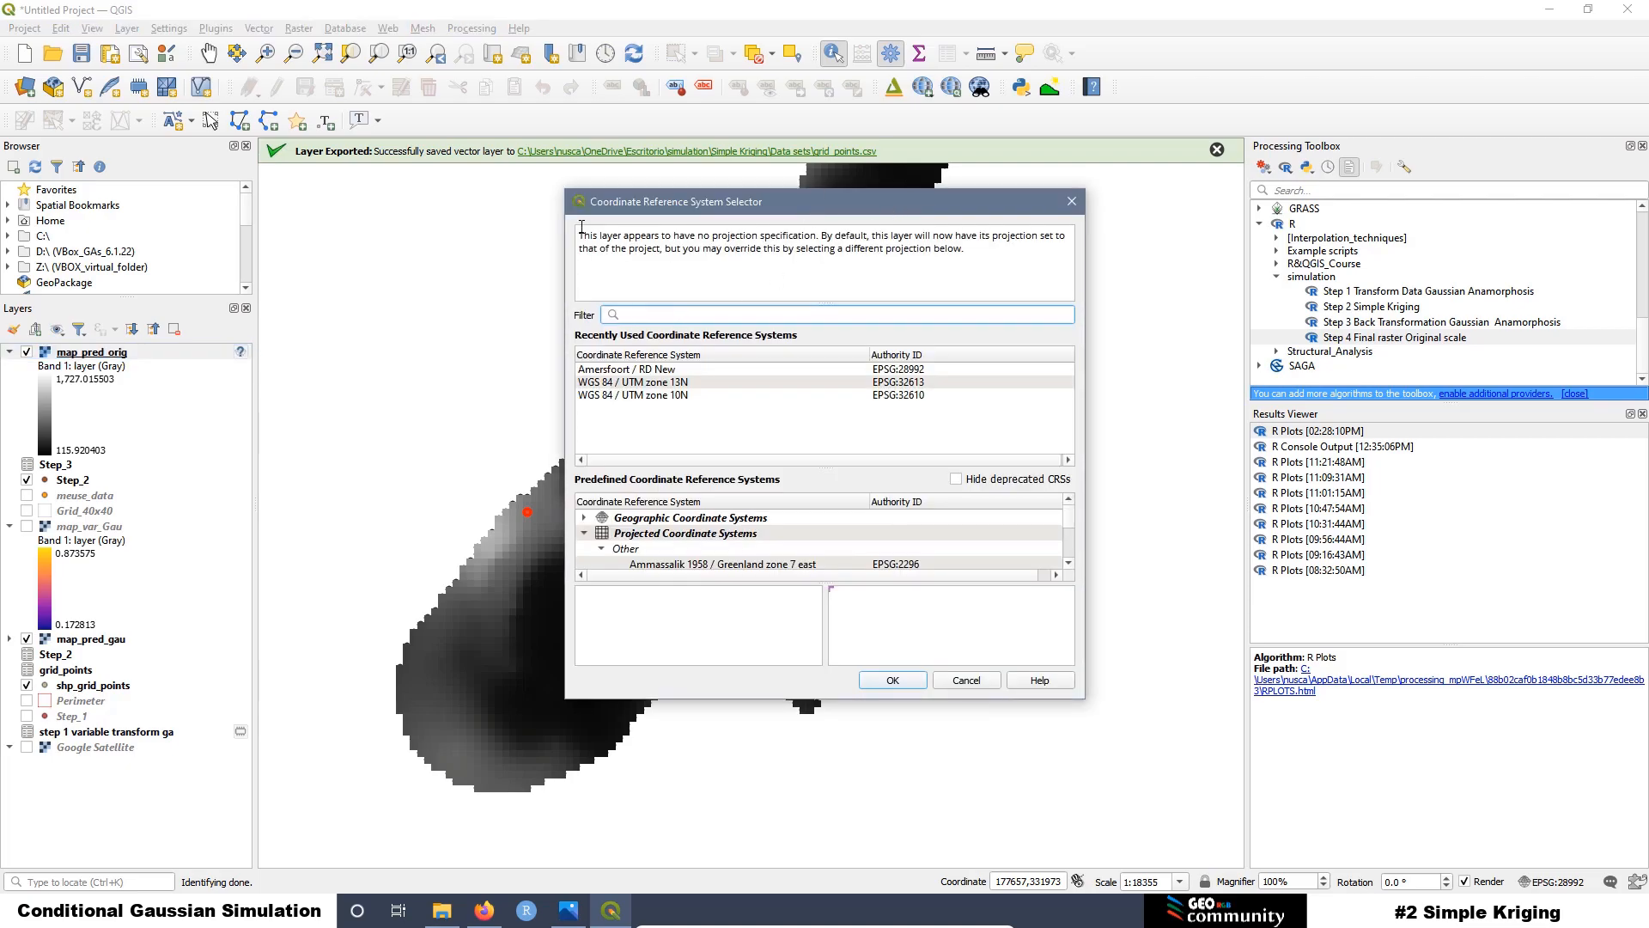
type("28992")
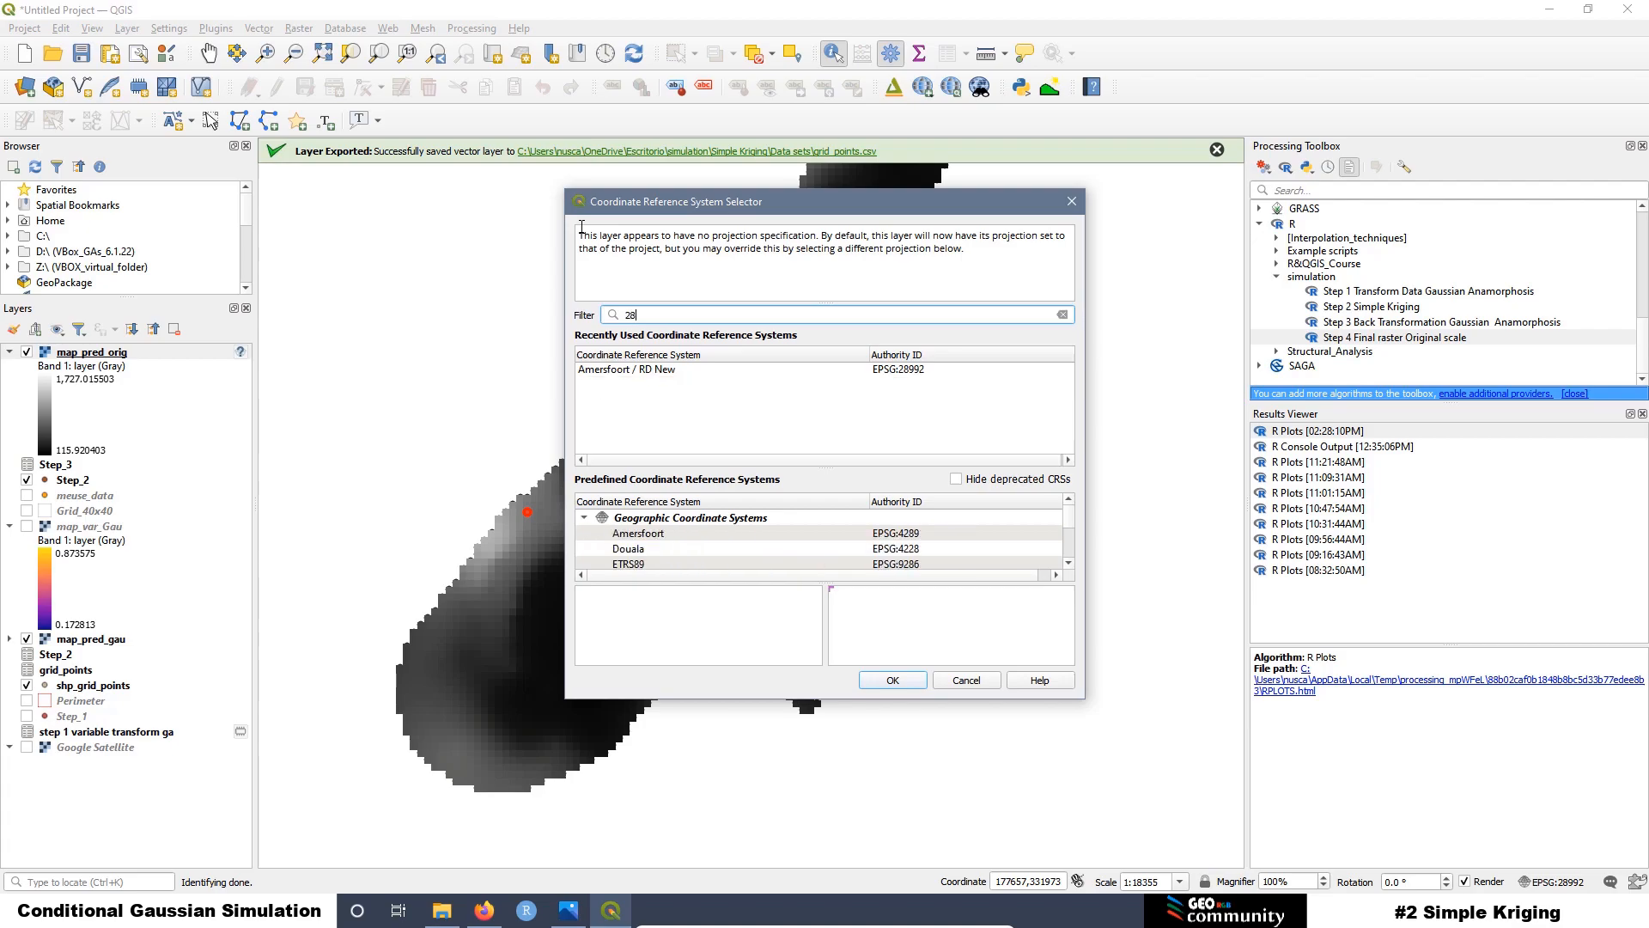
left_click(895, 370)
left_click(891, 681)
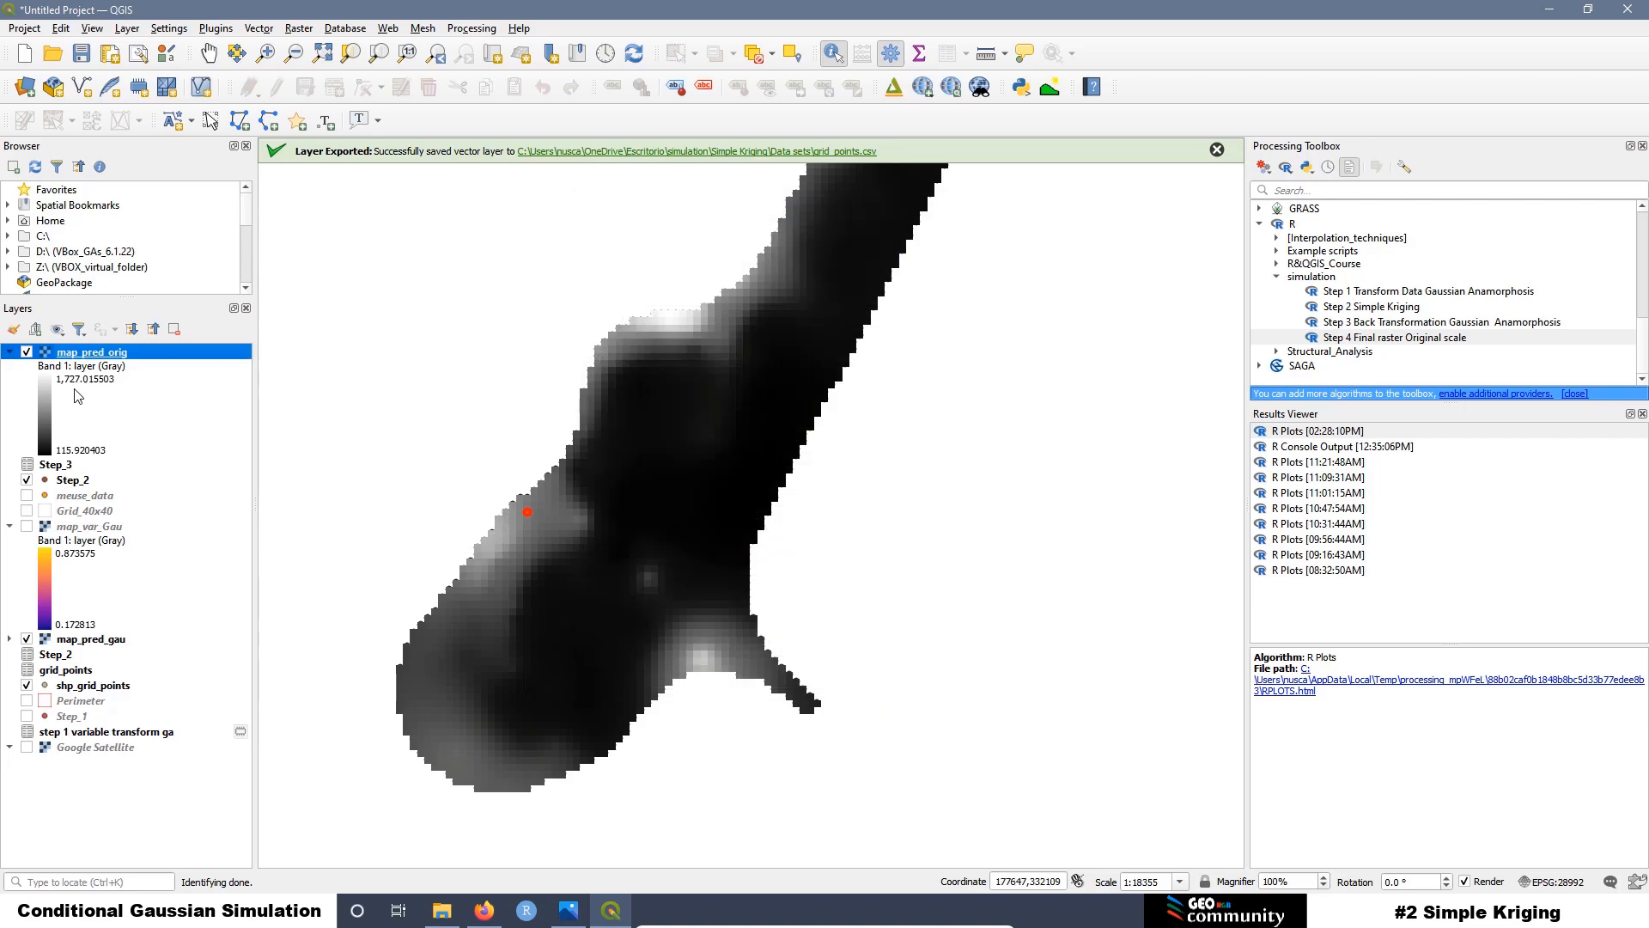
Step: Set map_pred_orig's symbology to singleband pseudocolor, classified in Equal Interval mode with 10 classes
right_click(90, 356)
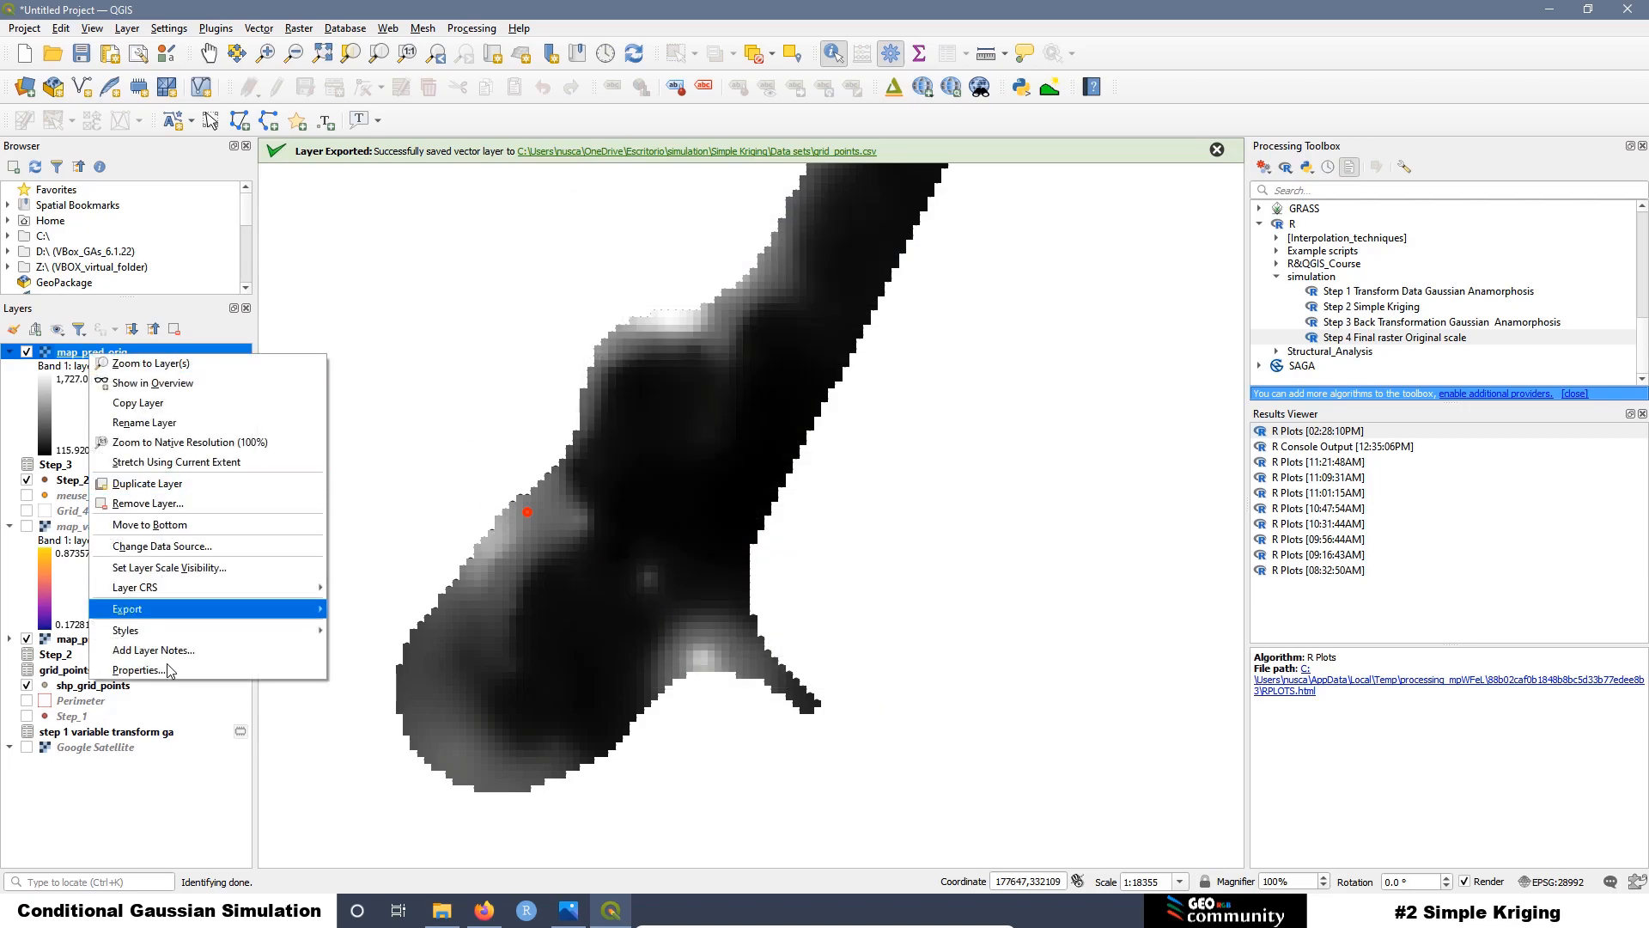
left_click(138, 670)
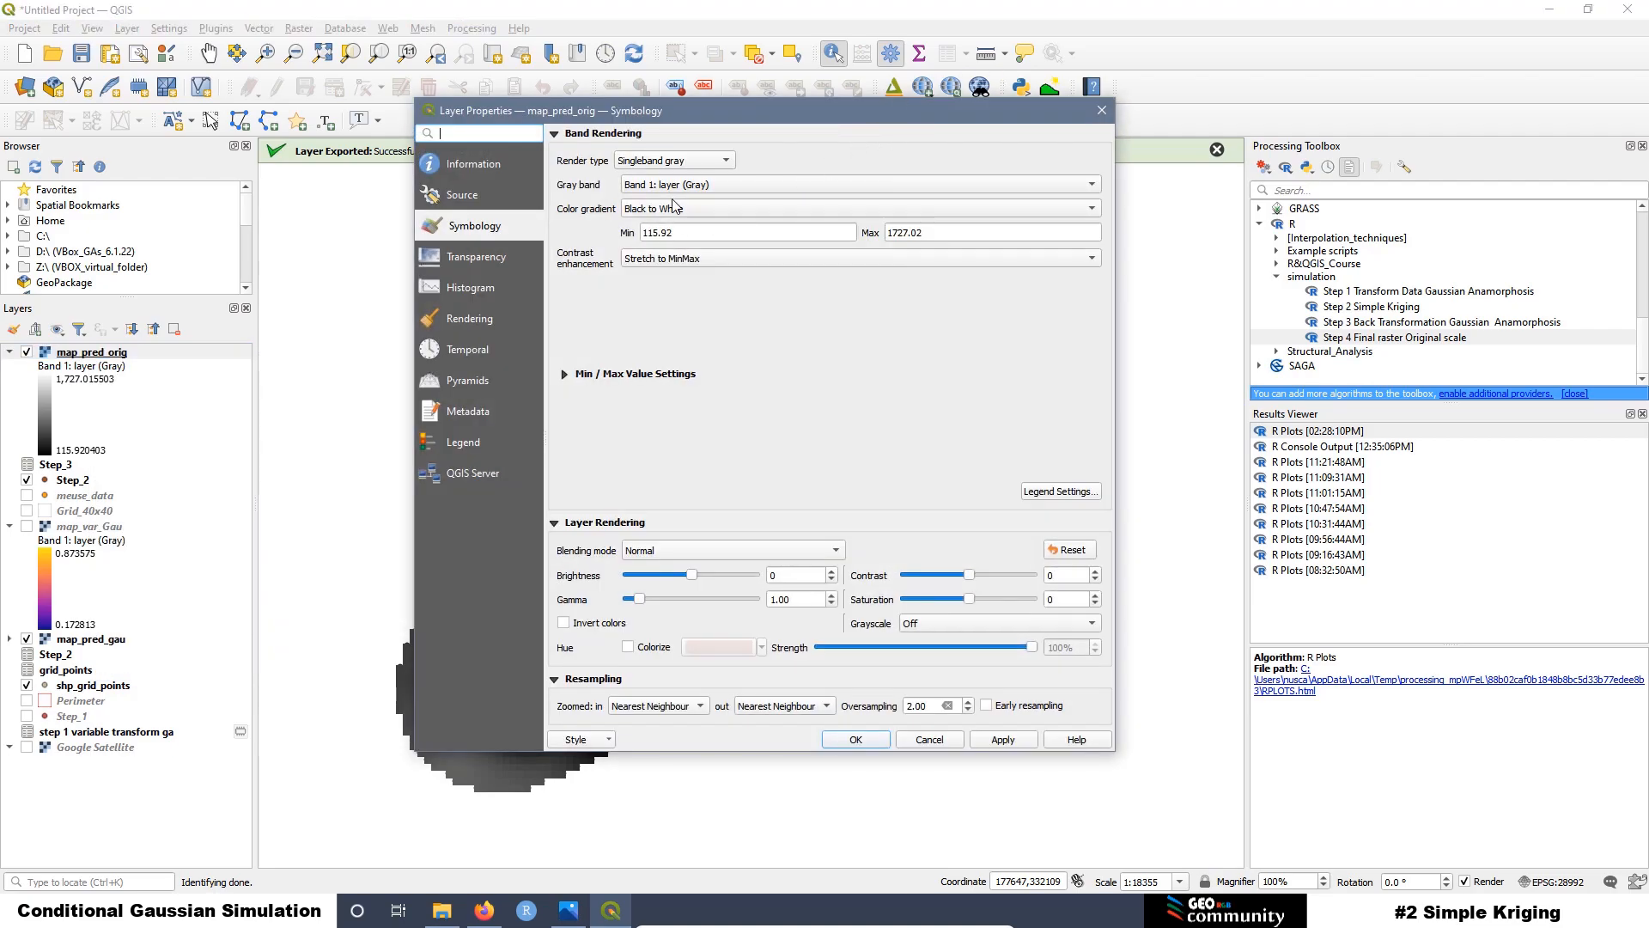
left_click(650, 160)
left_click(675, 179)
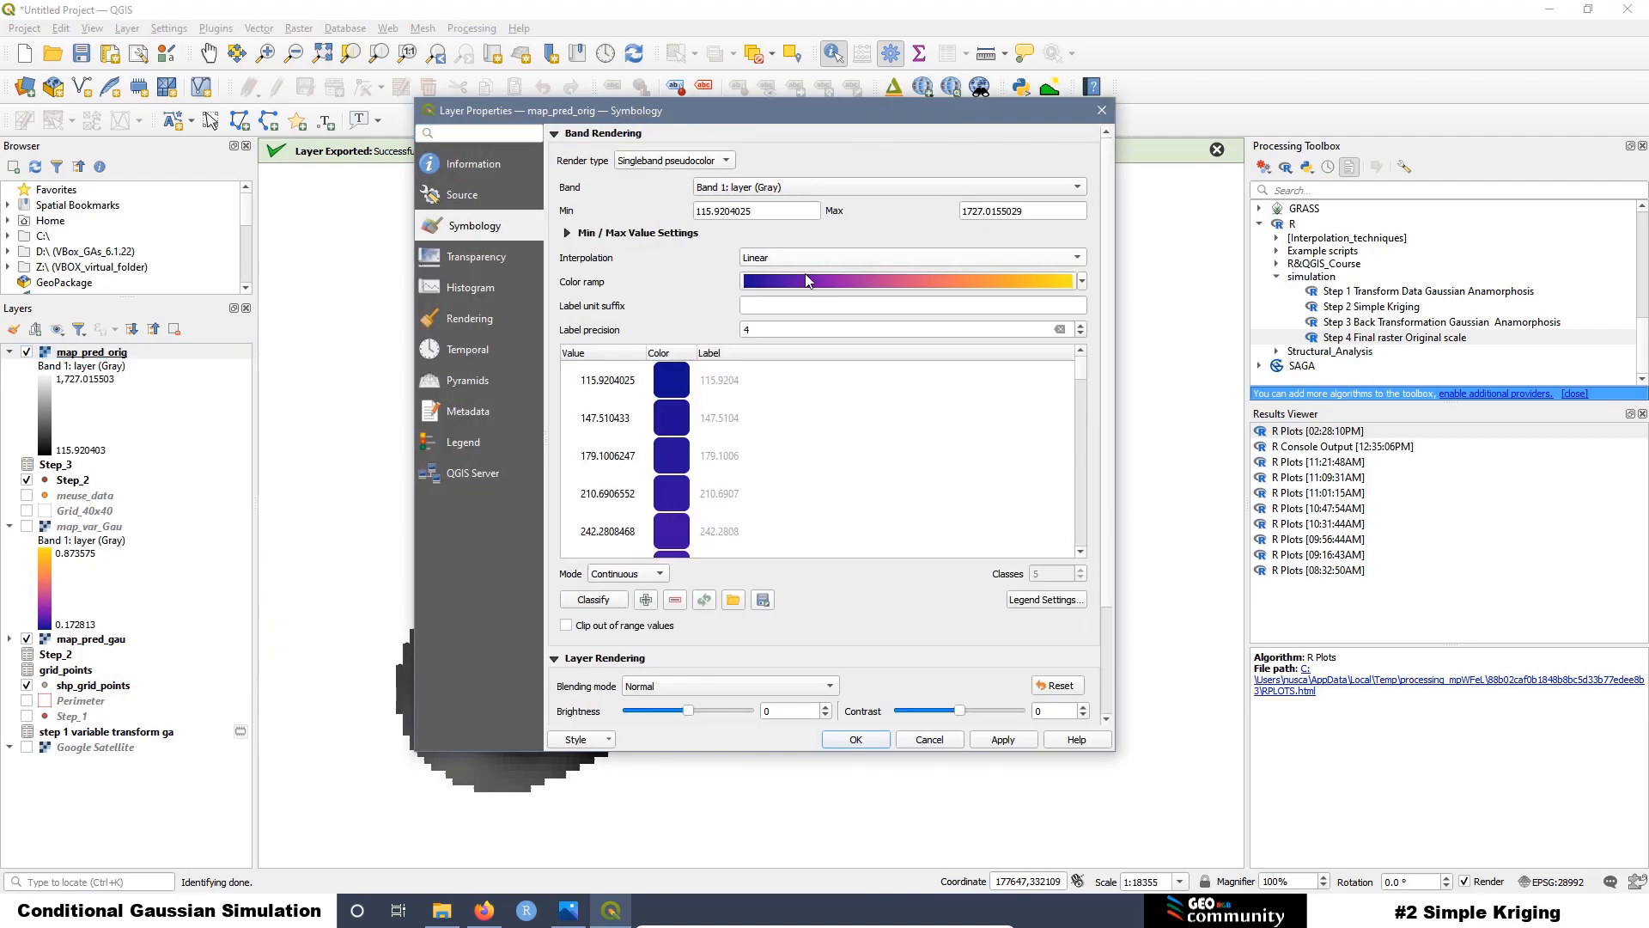
left_click(606, 574)
left_click(615, 599)
type("10")
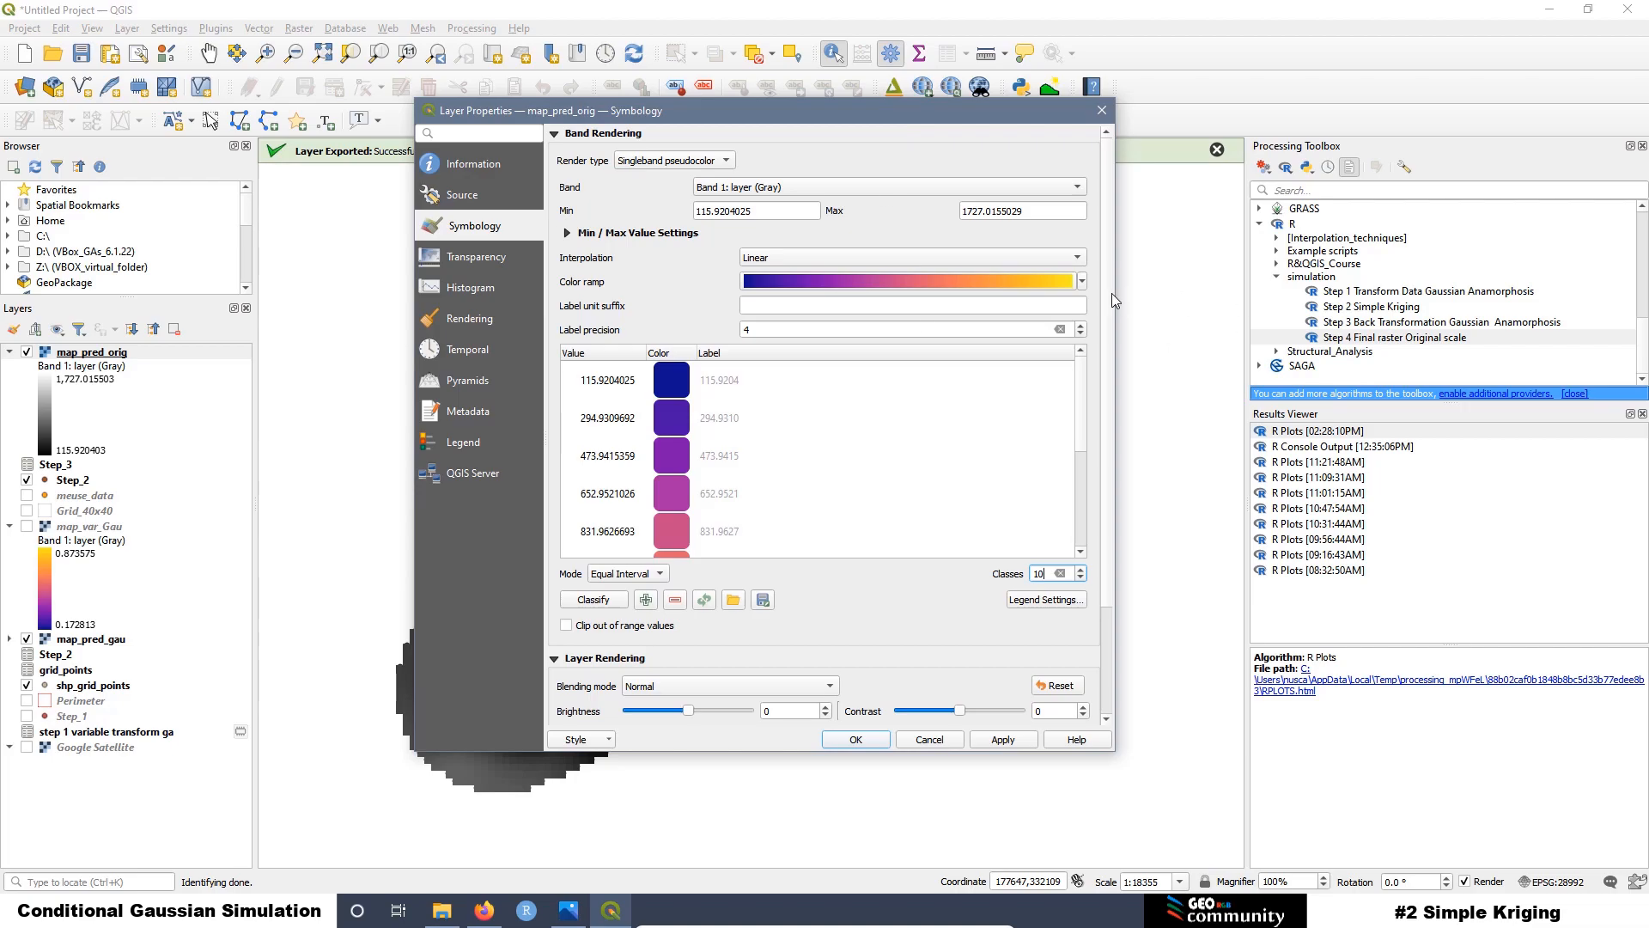
Step: Choose the Plasma color ramp for map_pred_orig and apply the symbology
left_click(1082, 282)
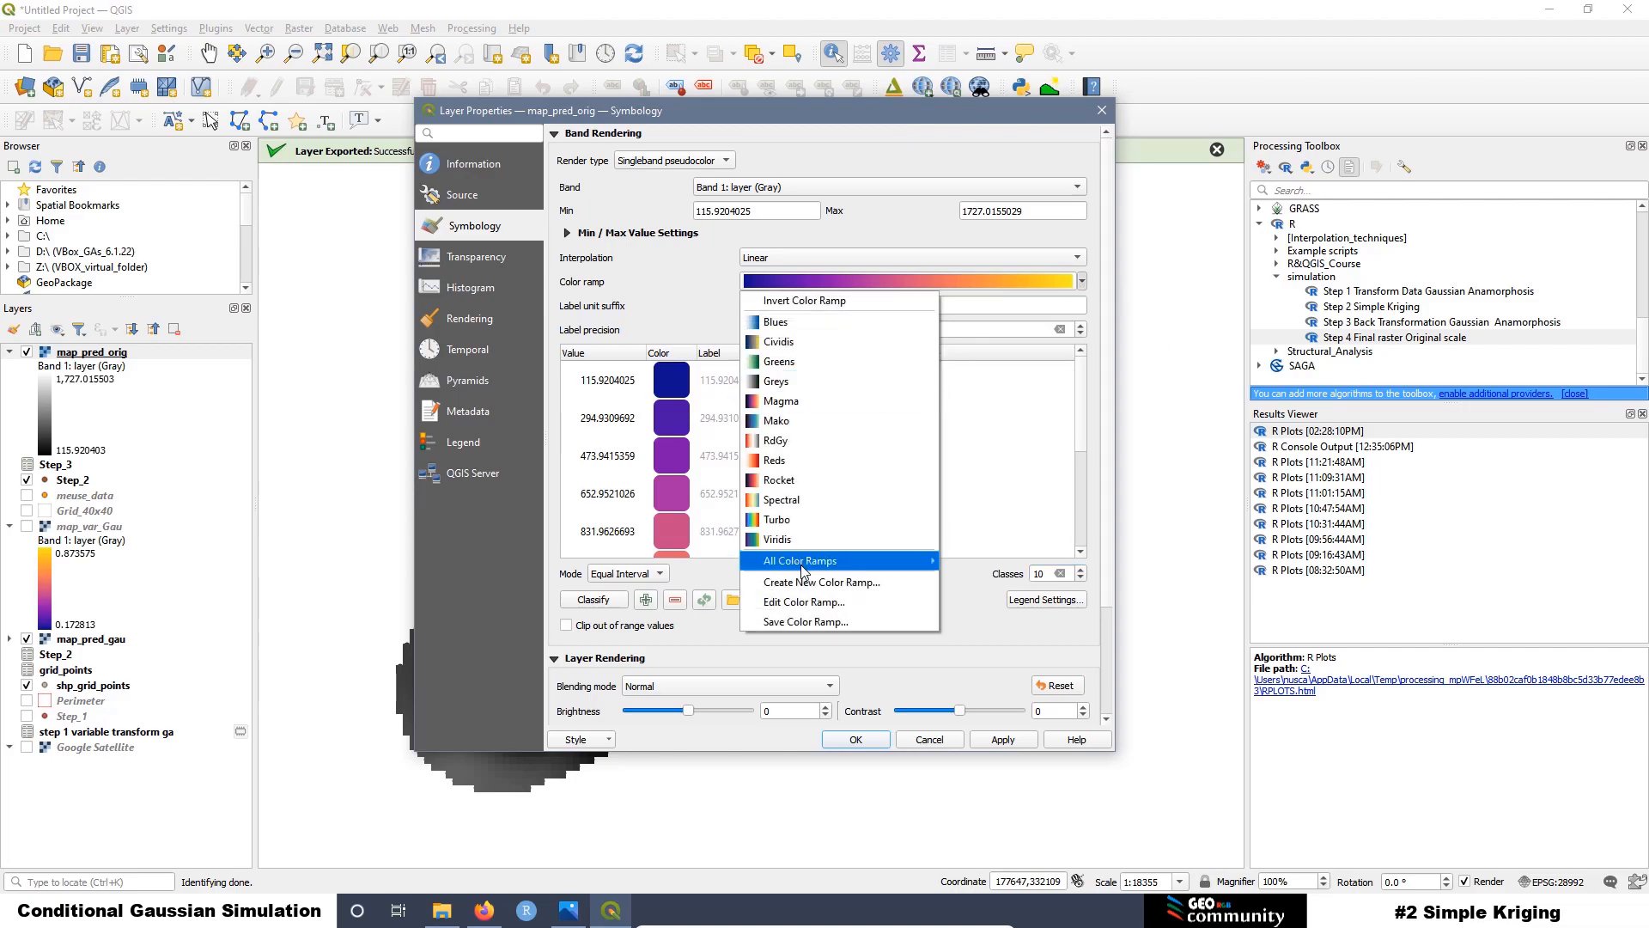
mouse_move(827, 569)
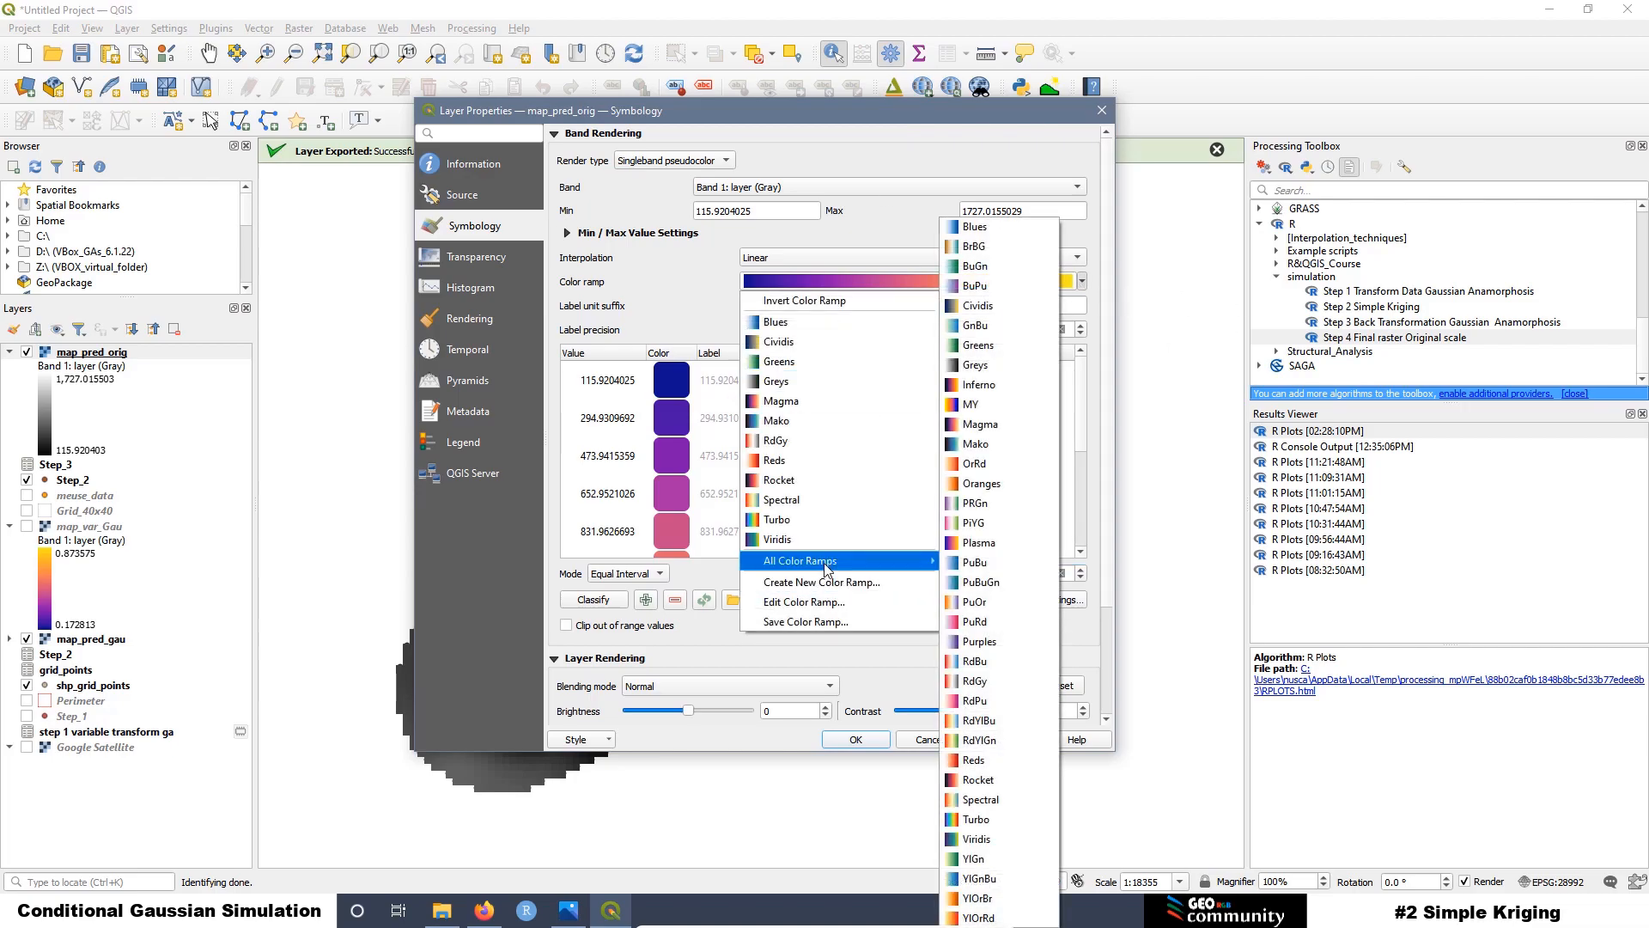
left_click(980, 543)
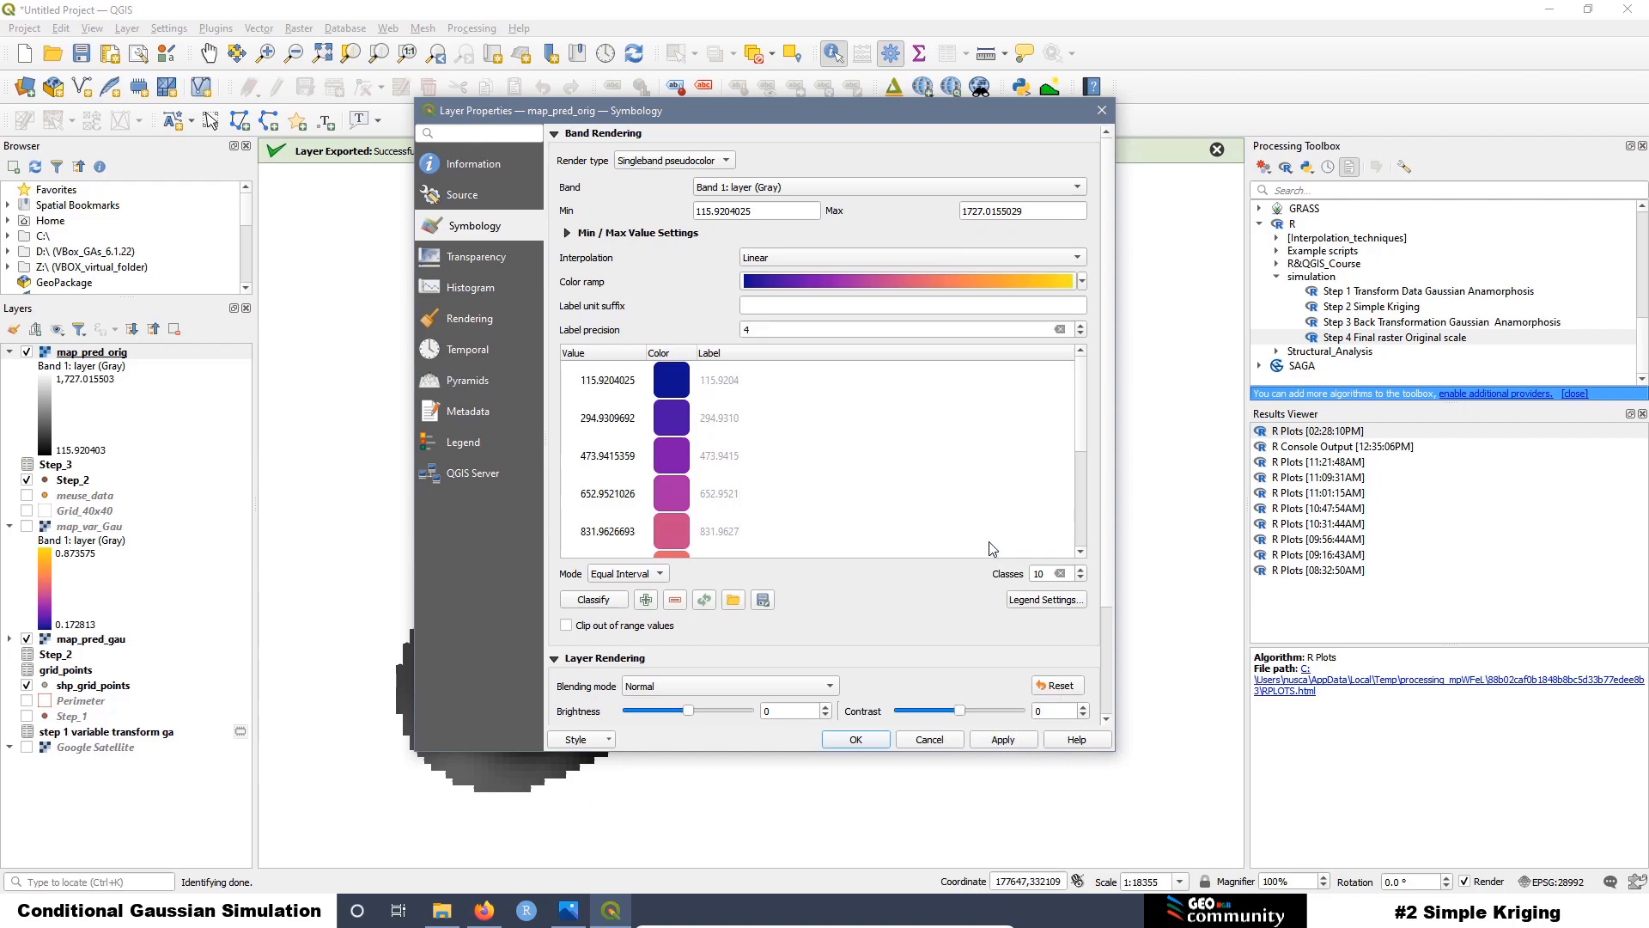
left_click(993, 740)
left_click(859, 740)
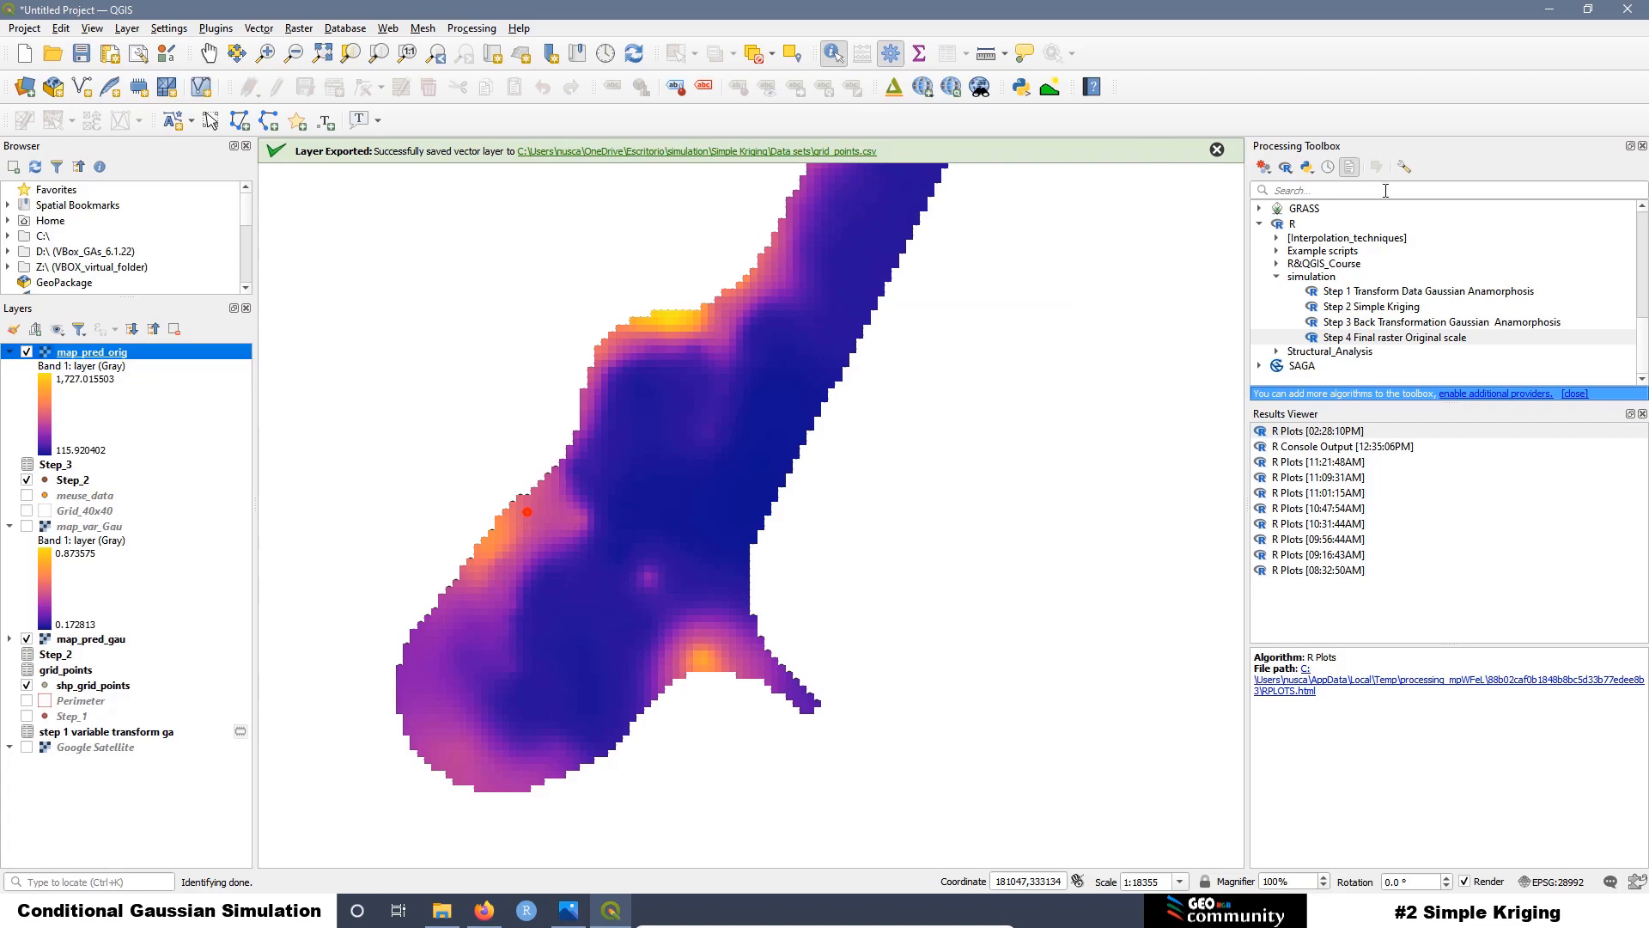
Step: Dismiss the export message, then show the Grid_40x40 layer and move it above map_pred_orig in the layer order
left_click(1217, 151)
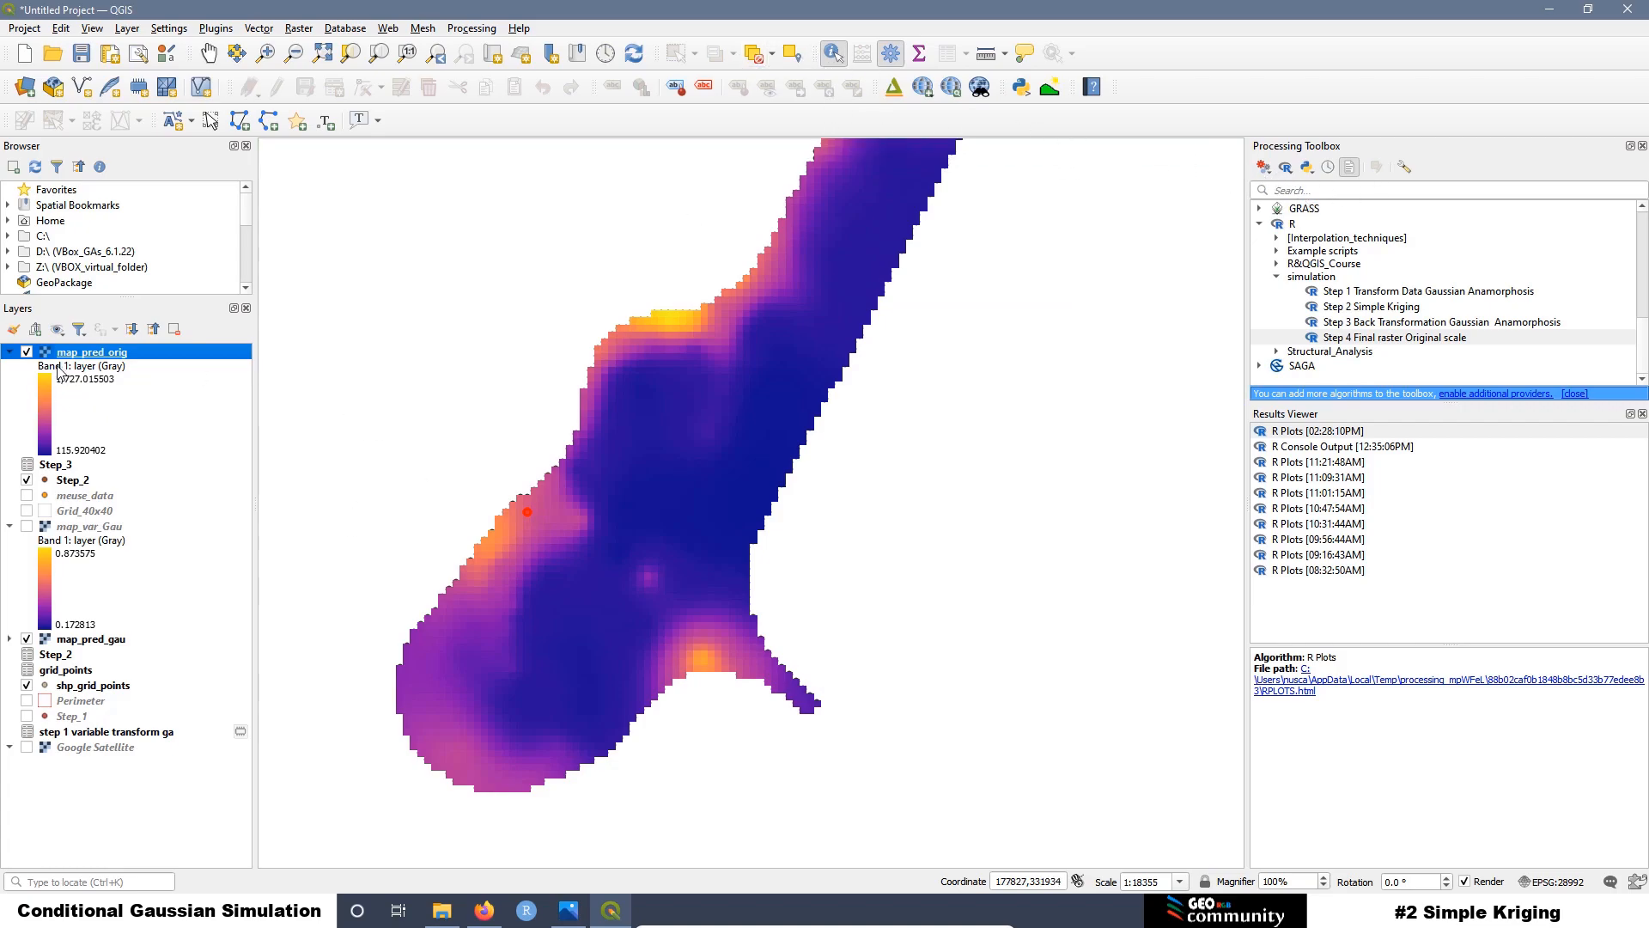
left_click(75, 512)
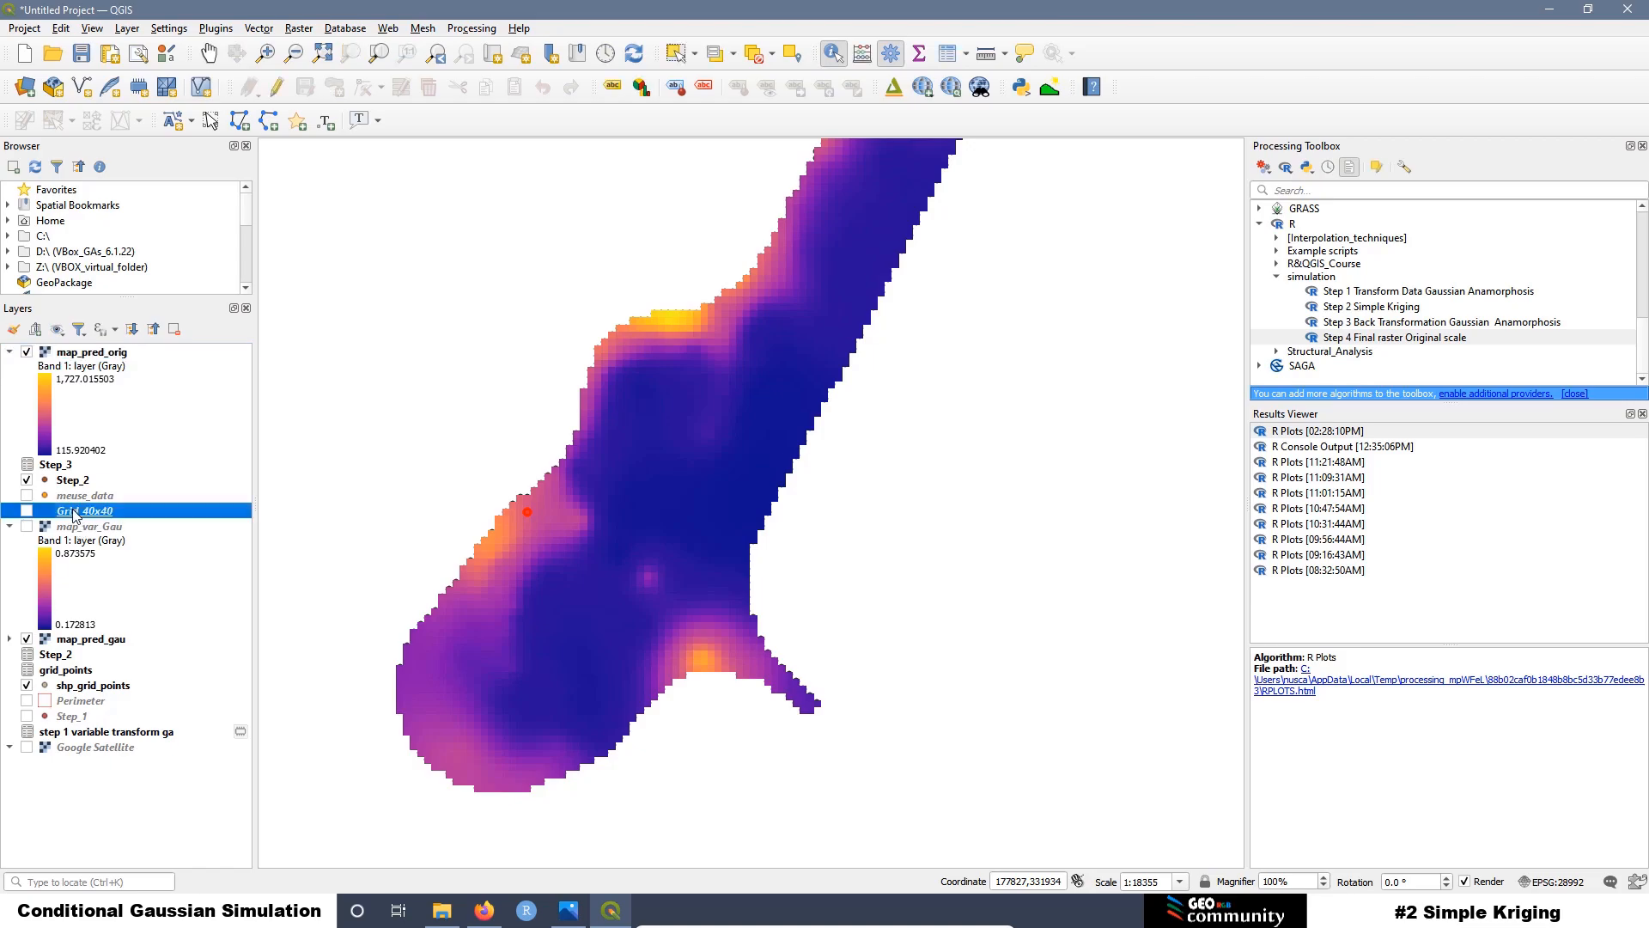
left_click(27, 512)
mouse_move(81, 513)
left_mouse_down()
mouse_move(120, 352)
mouse_move(139, 338)
mouse_move(137, 352)
left_mouse_up()
scroll(542, 513, "up", 2)
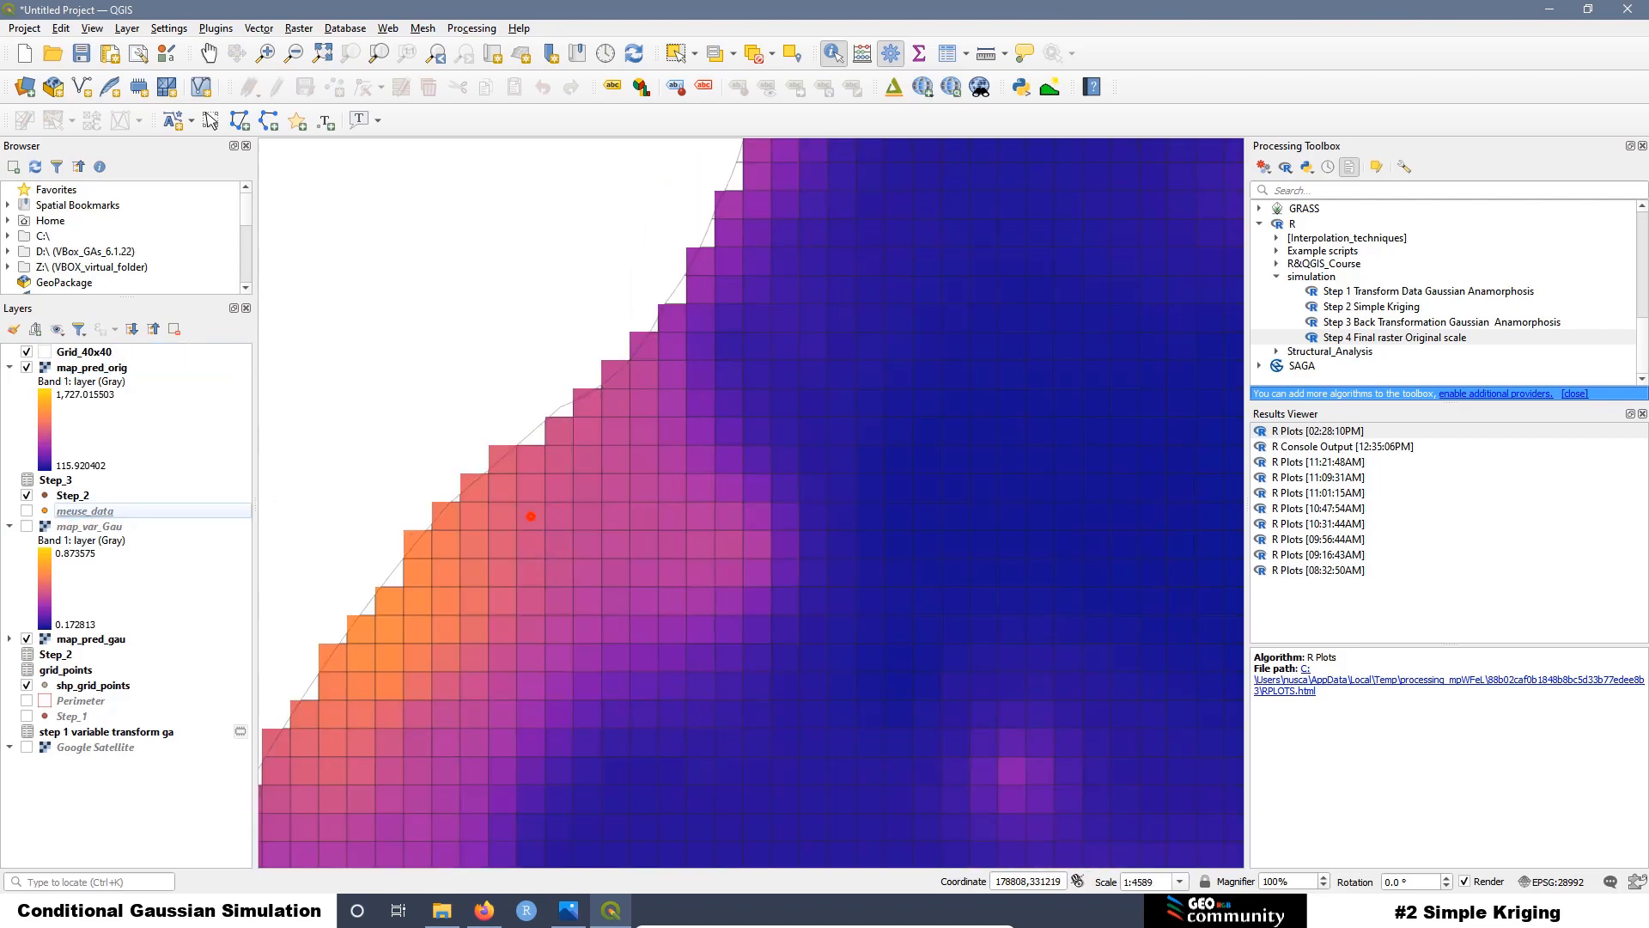
Step: Hide the Step_2 point layer and compare the map_pred_orig pixels with the Grid_40x40 cells
left_click(27, 496)
left_click(540, 528)
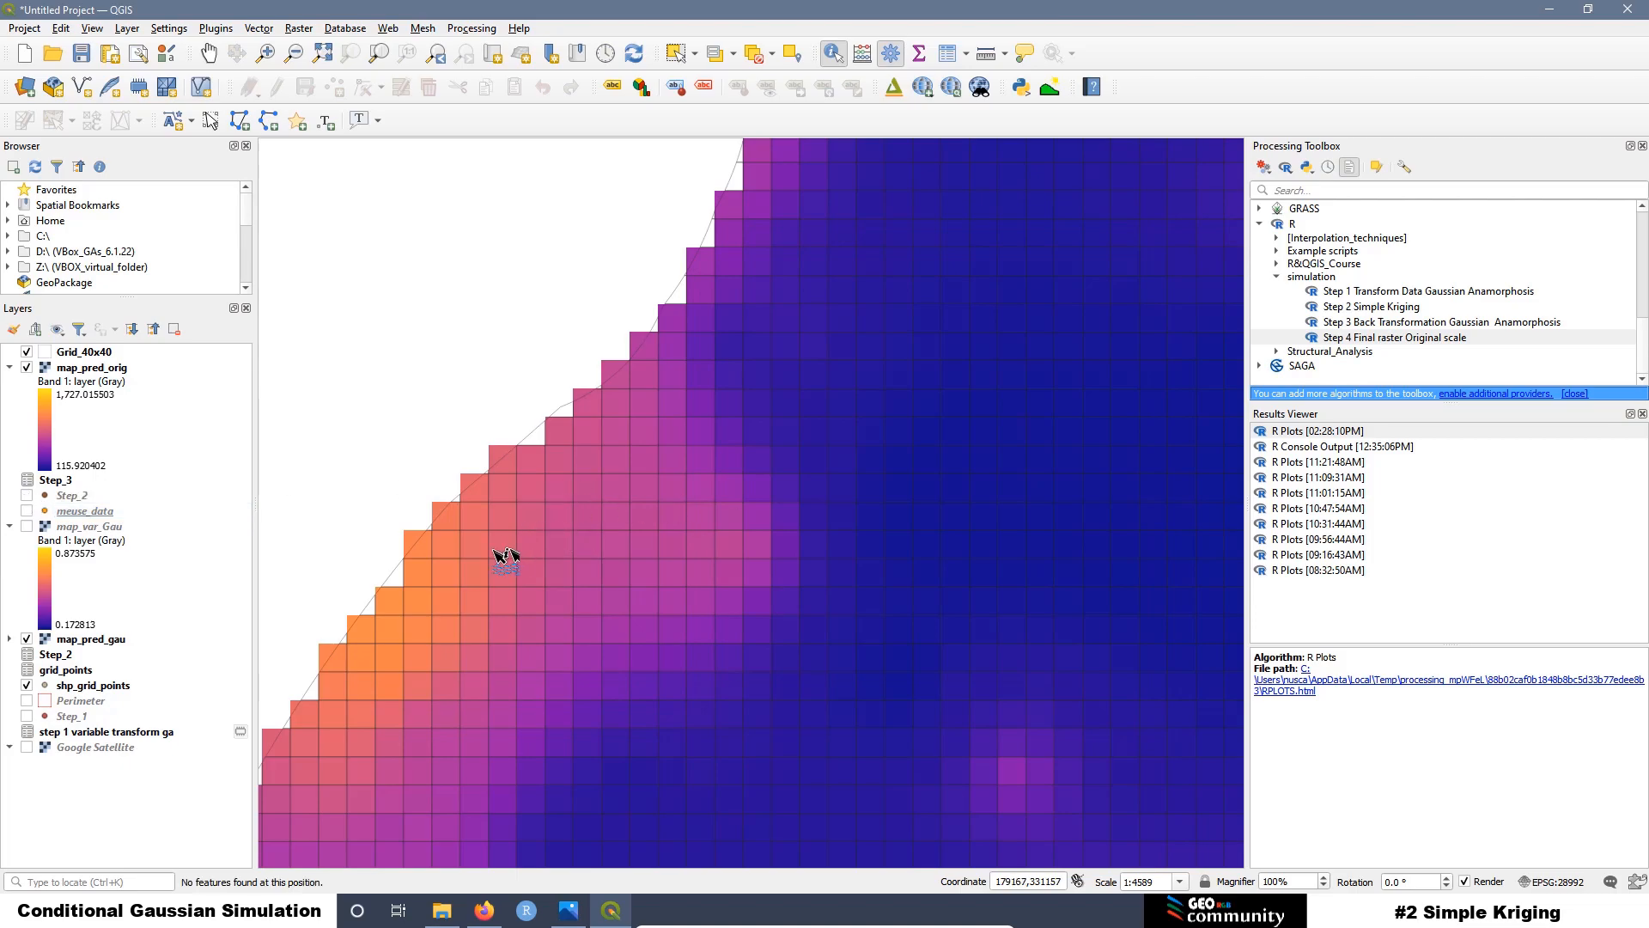
scroll(477, 434, "down", 1)
scroll(476, 434, "down", 1)
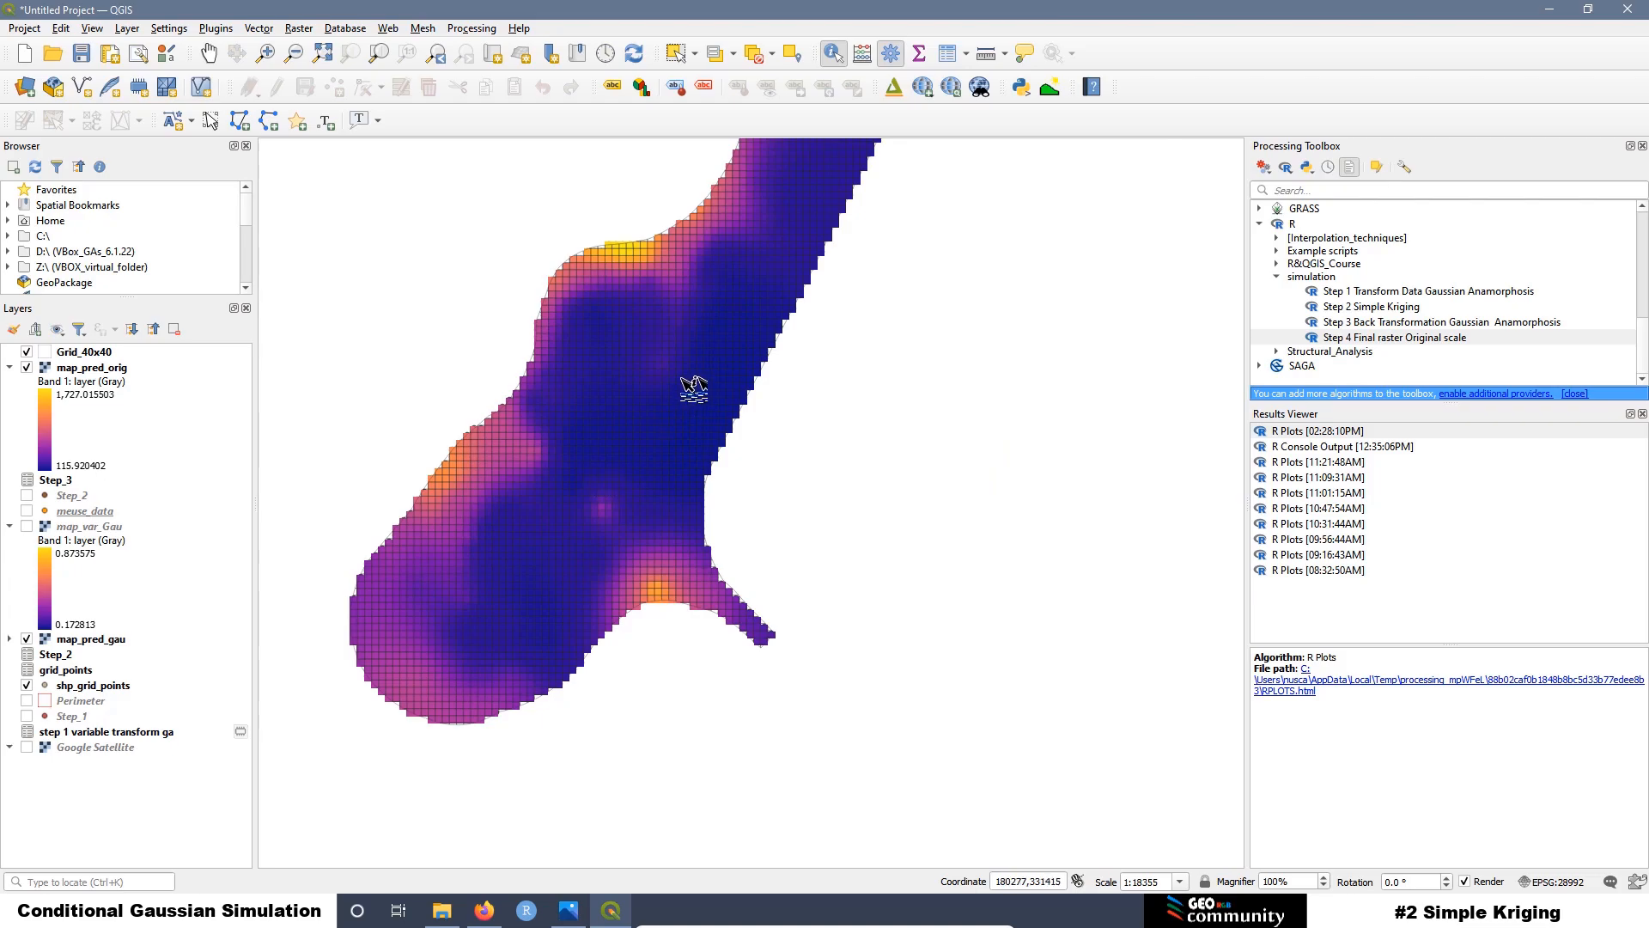
scroll(638, 344, "up", 1)
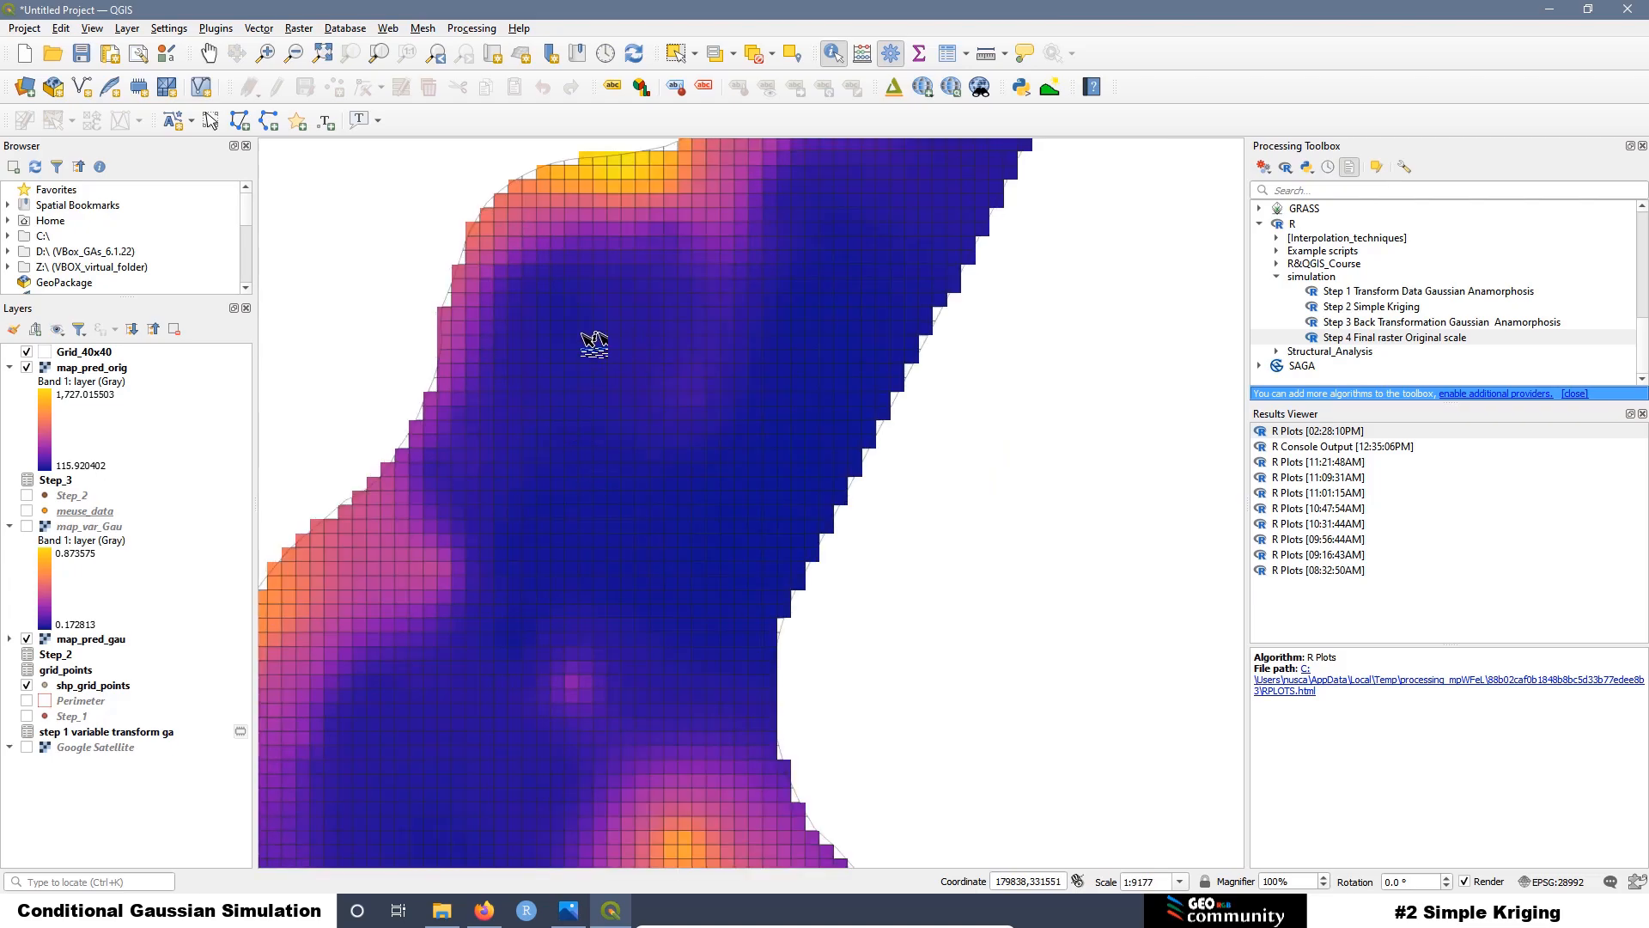
Step: Move the meuse_data layer above Grid_40x40 in the layer order and make its sample points visible
left_click_drag(82, 518, 146, 349)
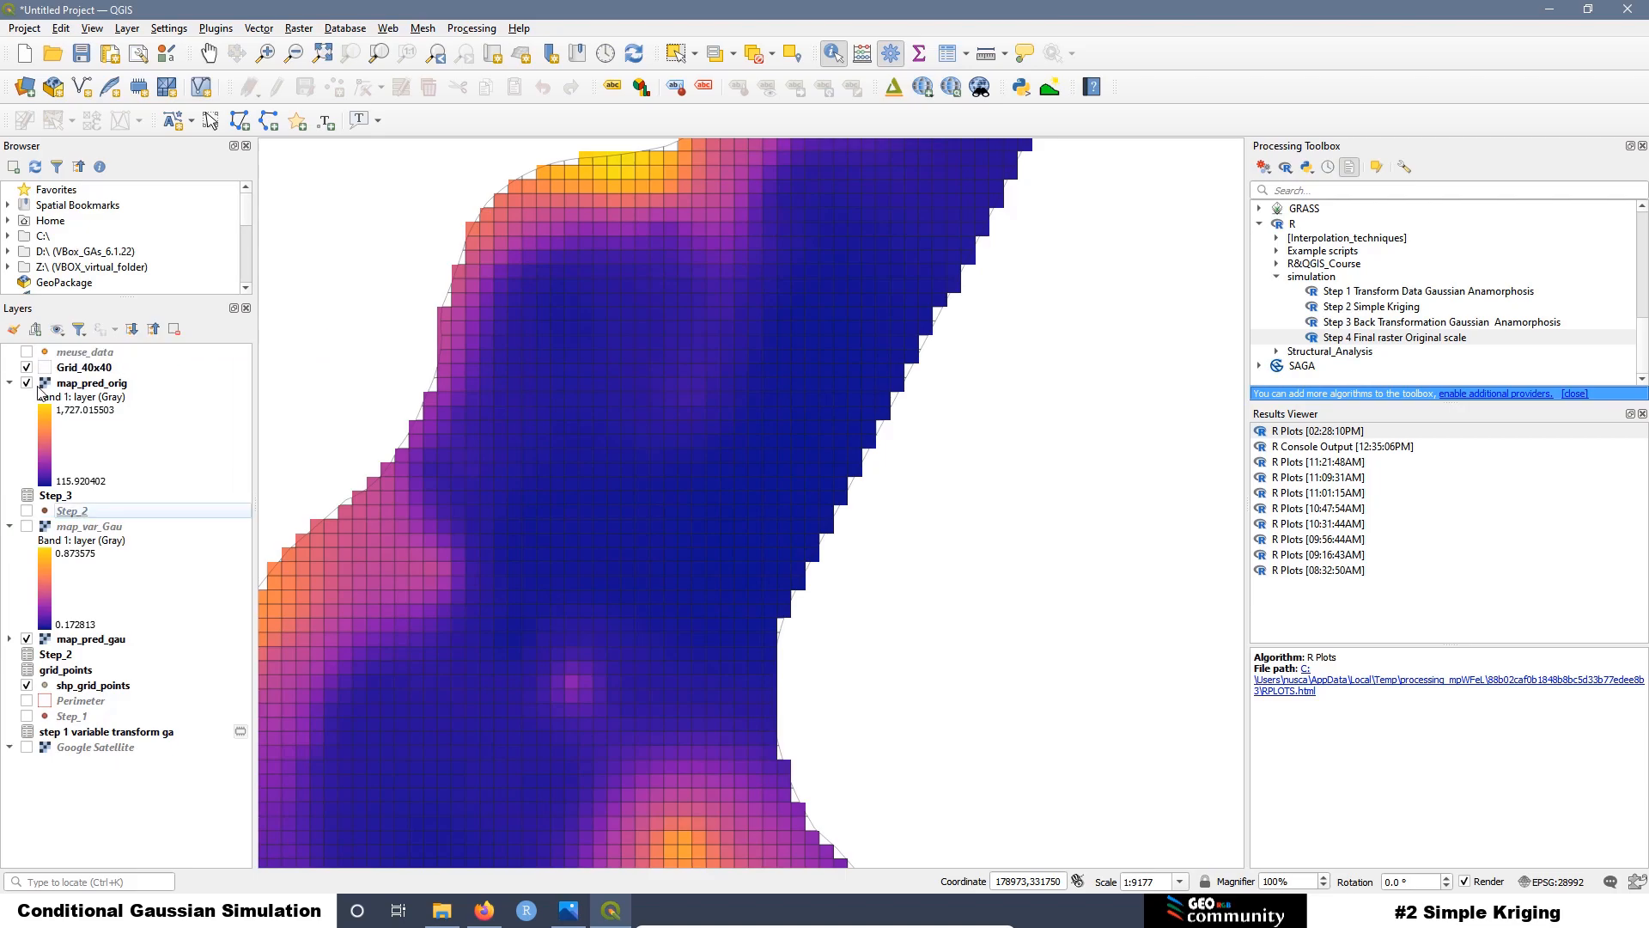
left_click(27, 353)
scroll(691, 546, "down", 1)
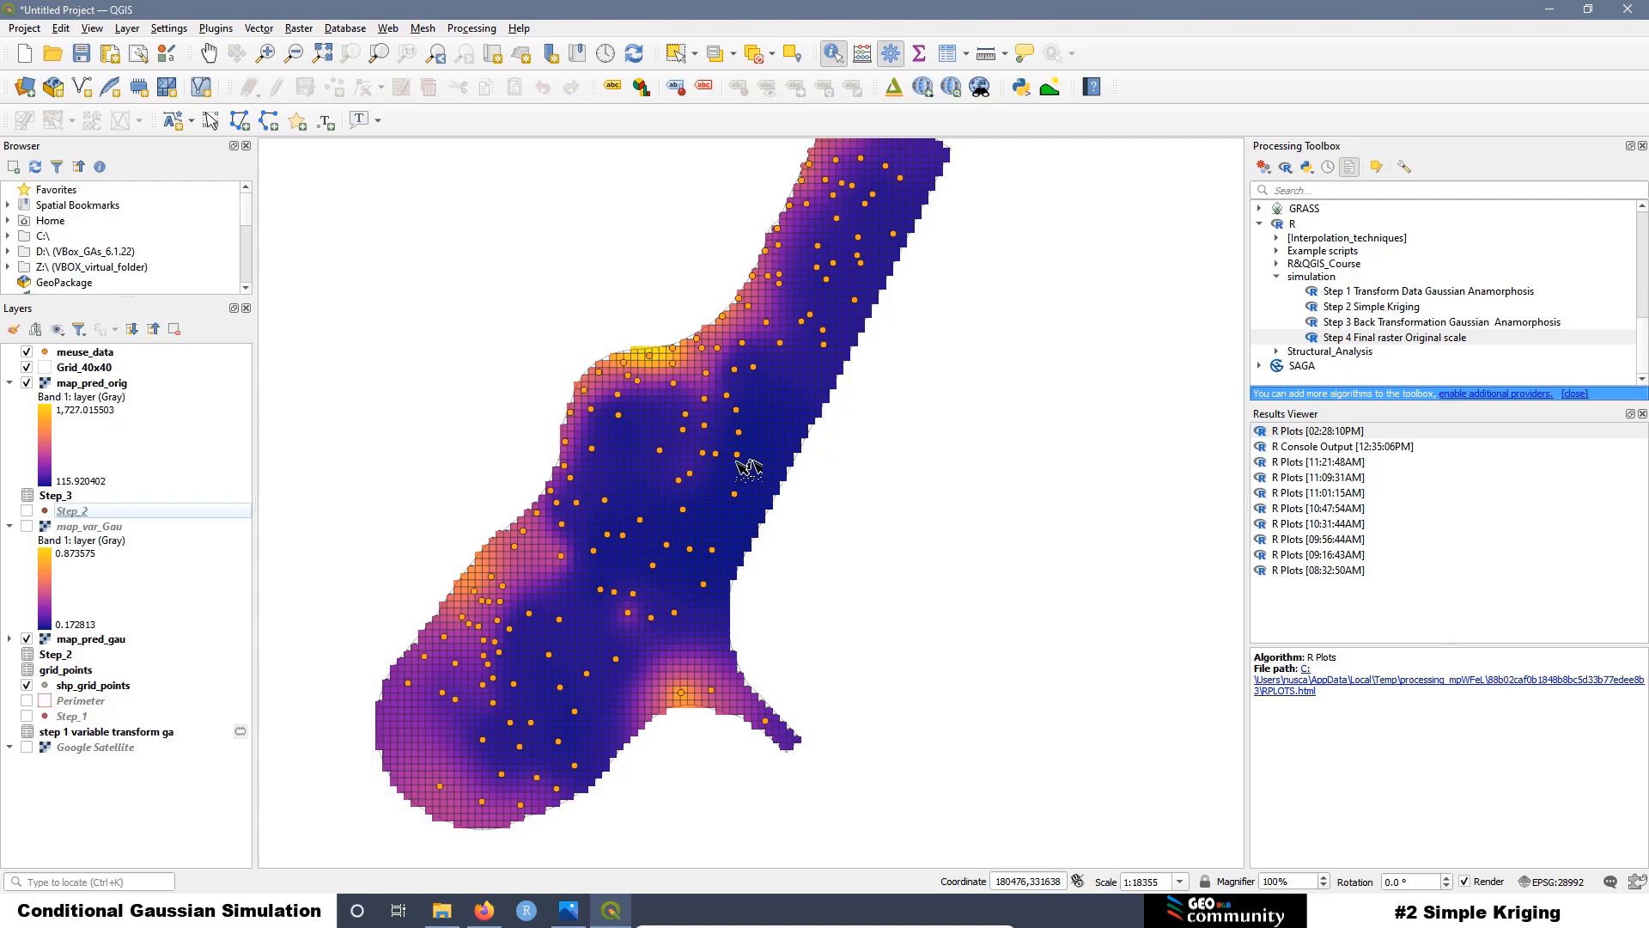
Step: Identify Step_2 grid points along the study area's eastern edge, and query map_pred_orig pixel values at several locations
left_click(785, 438)
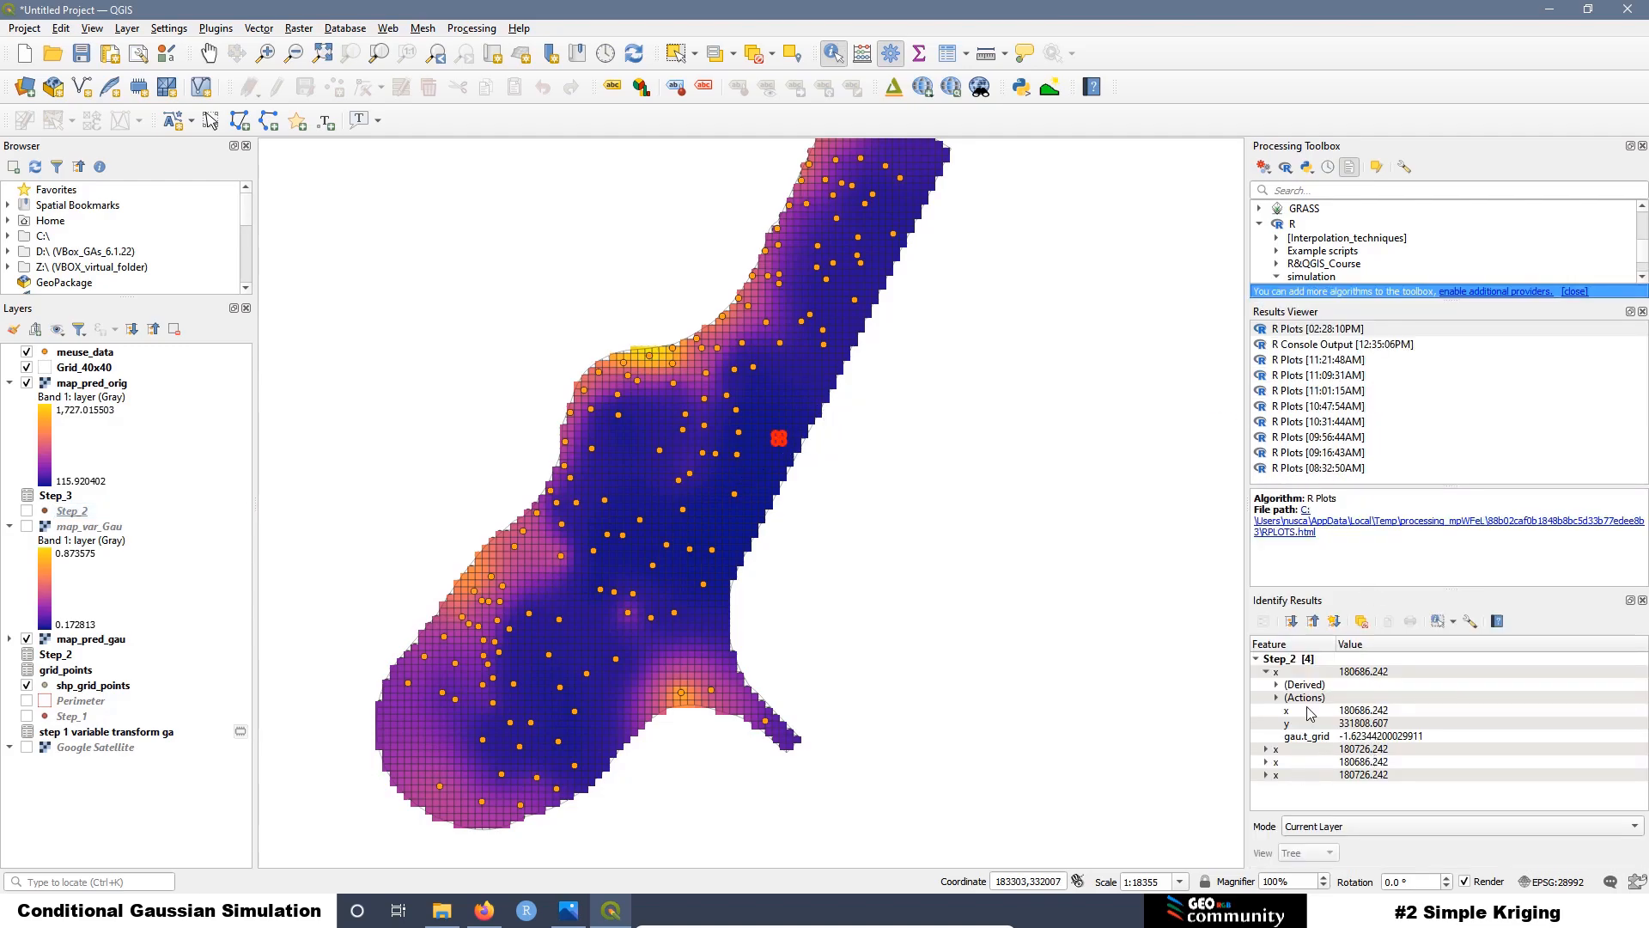
left_click(787, 397)
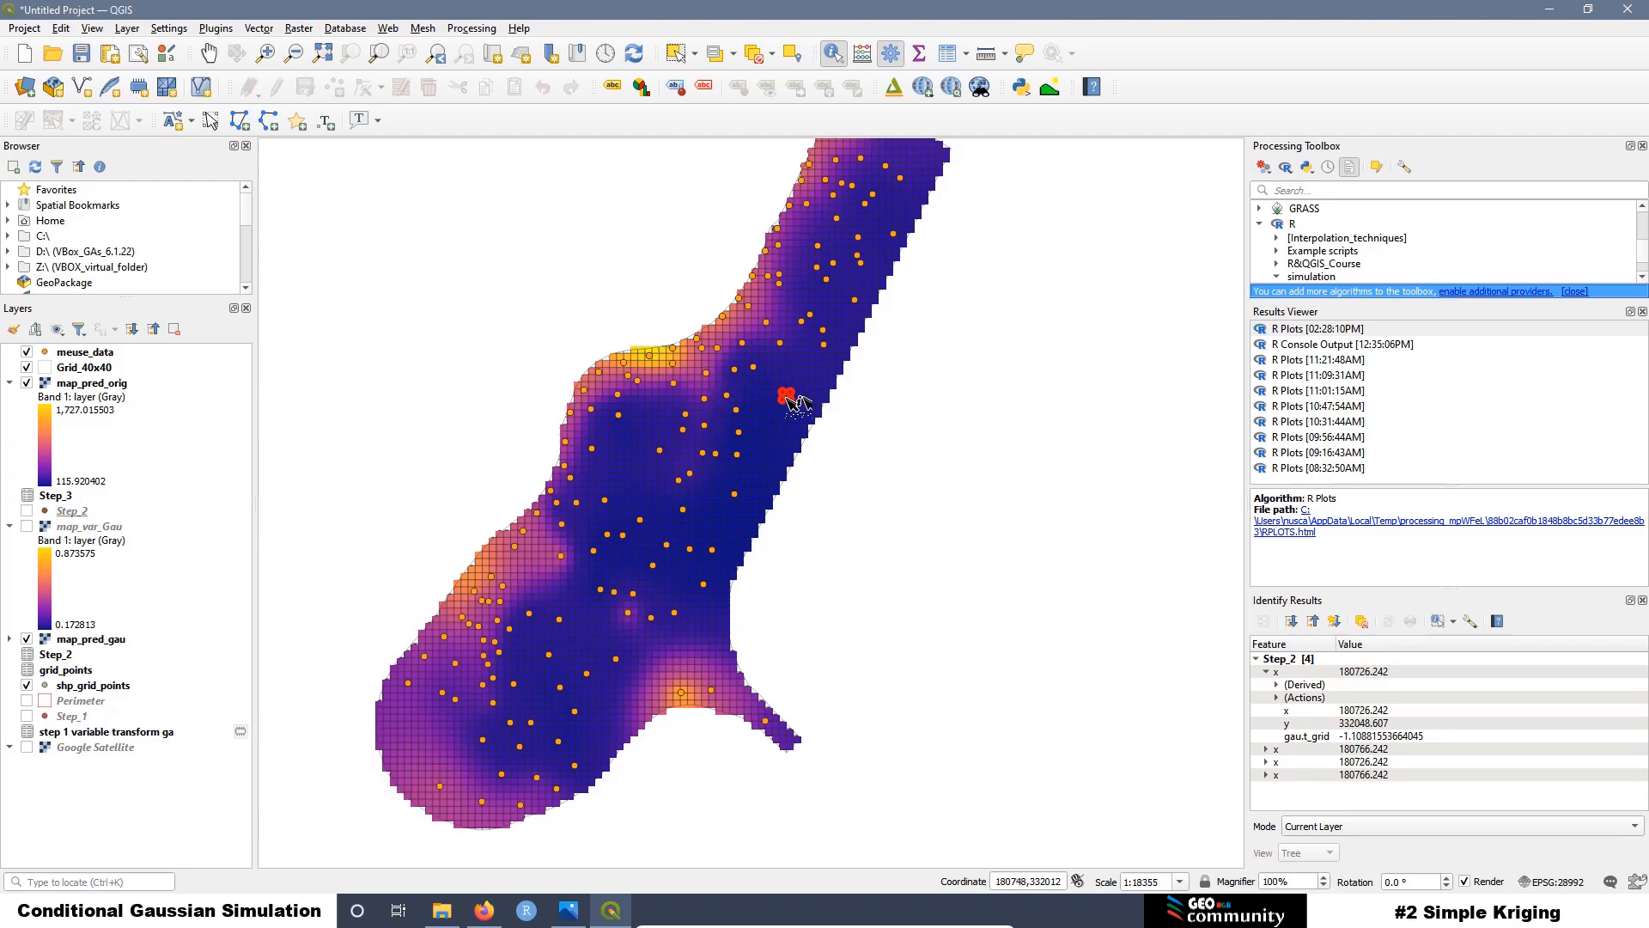
left_click(87, 388)
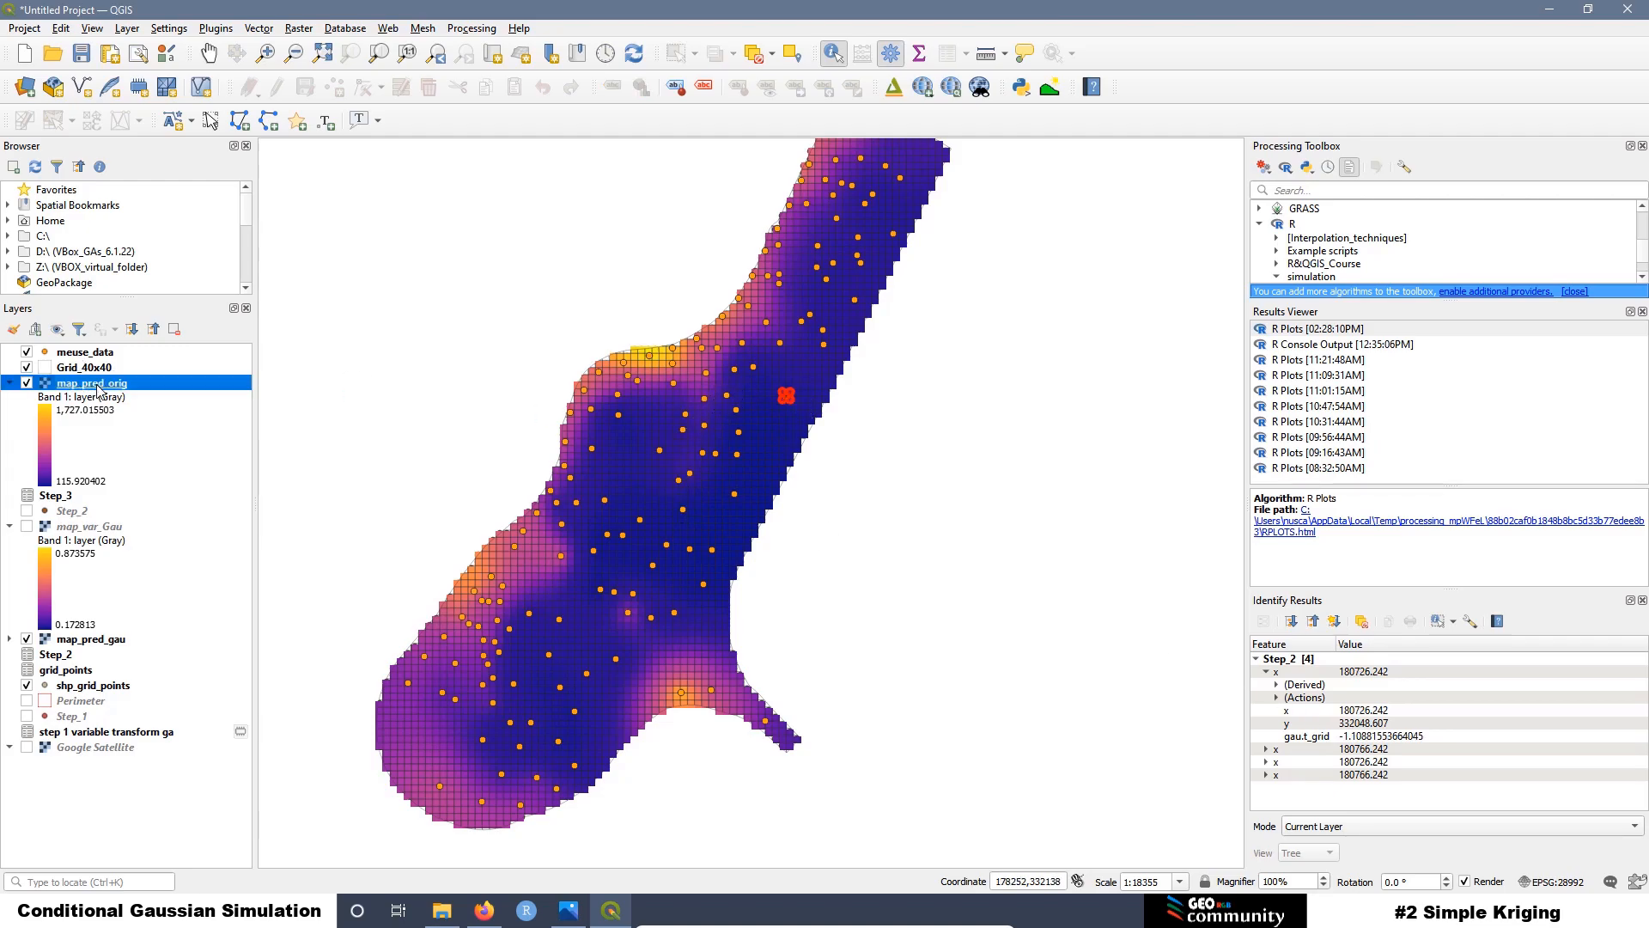
left_click(784, 448)
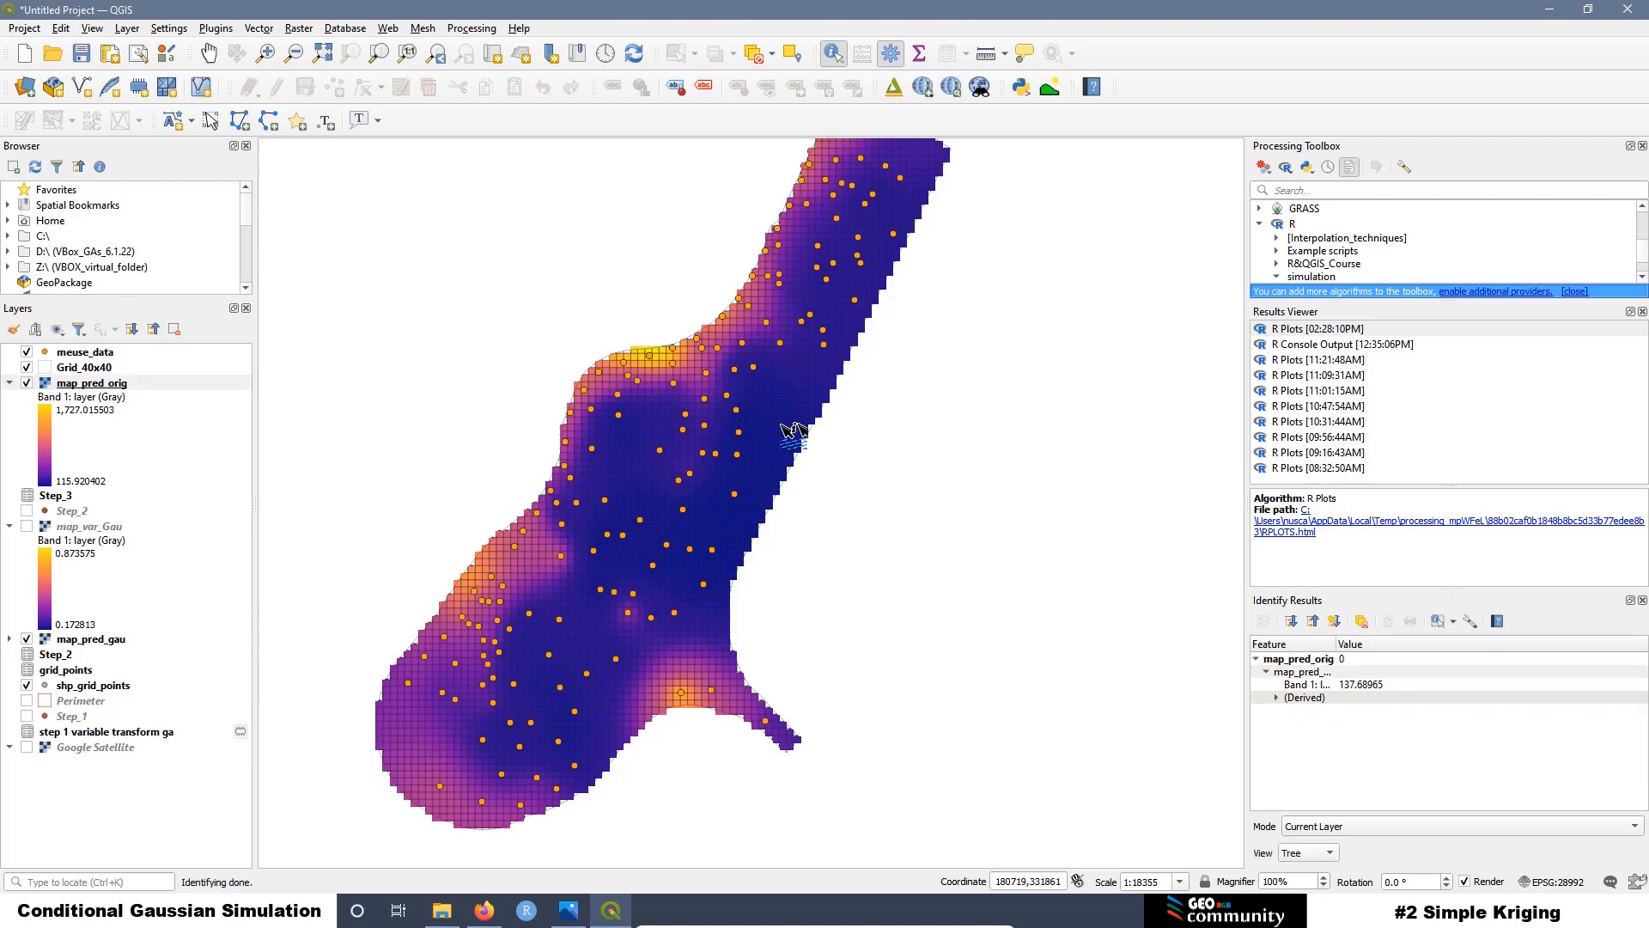
left_click(788, 423)
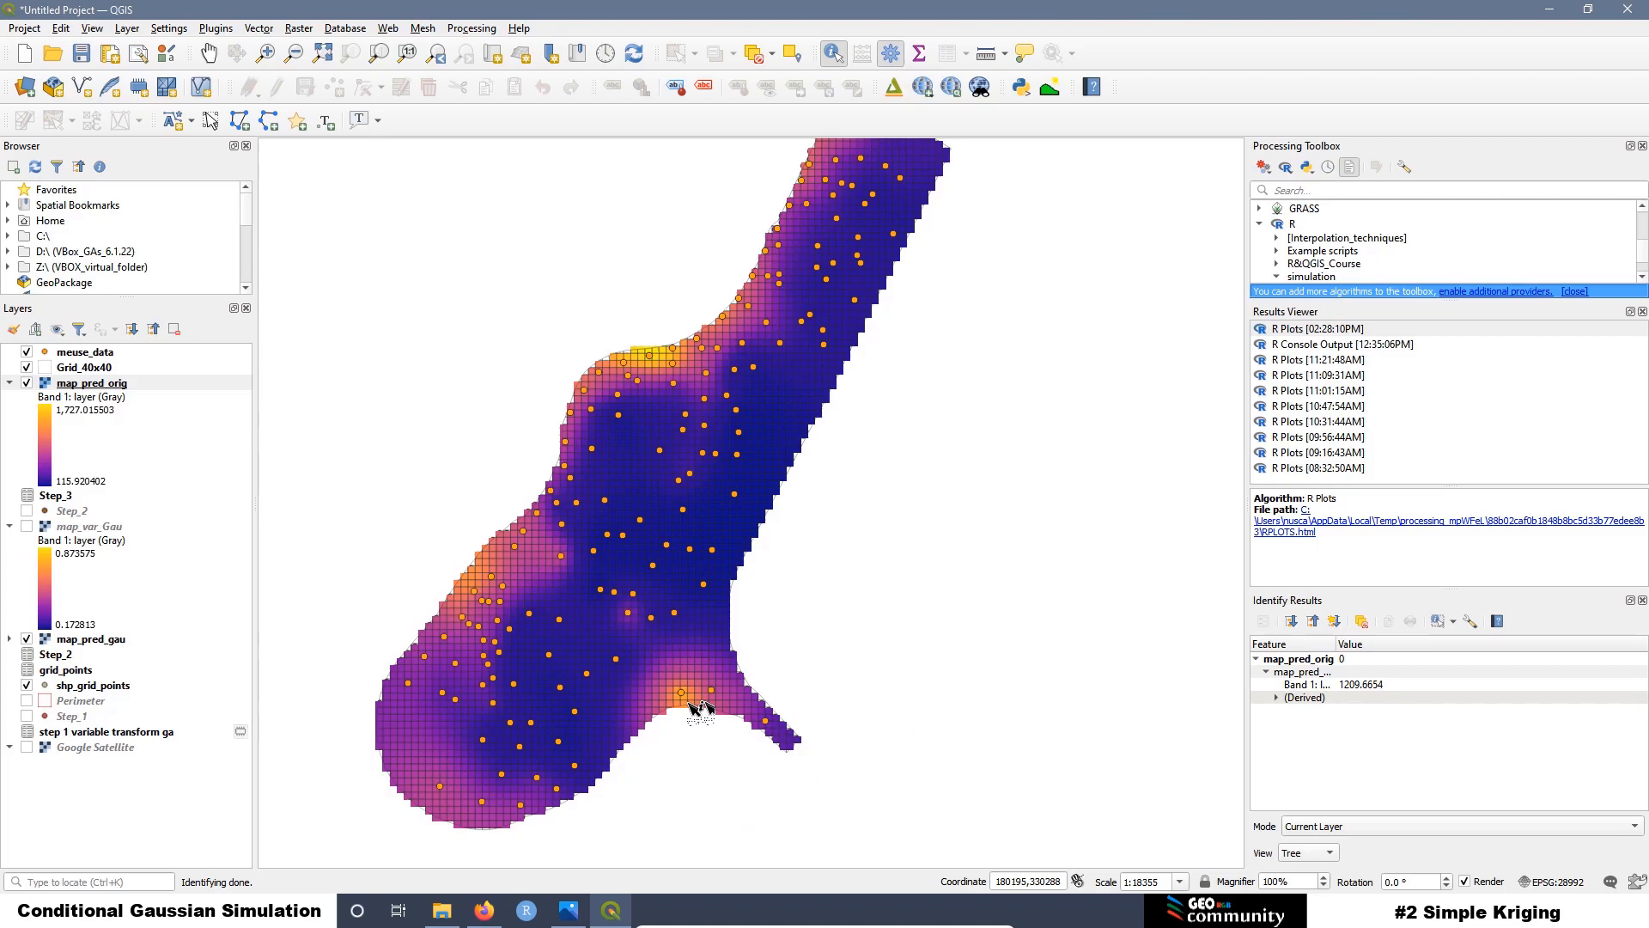
left_click(593, 638)
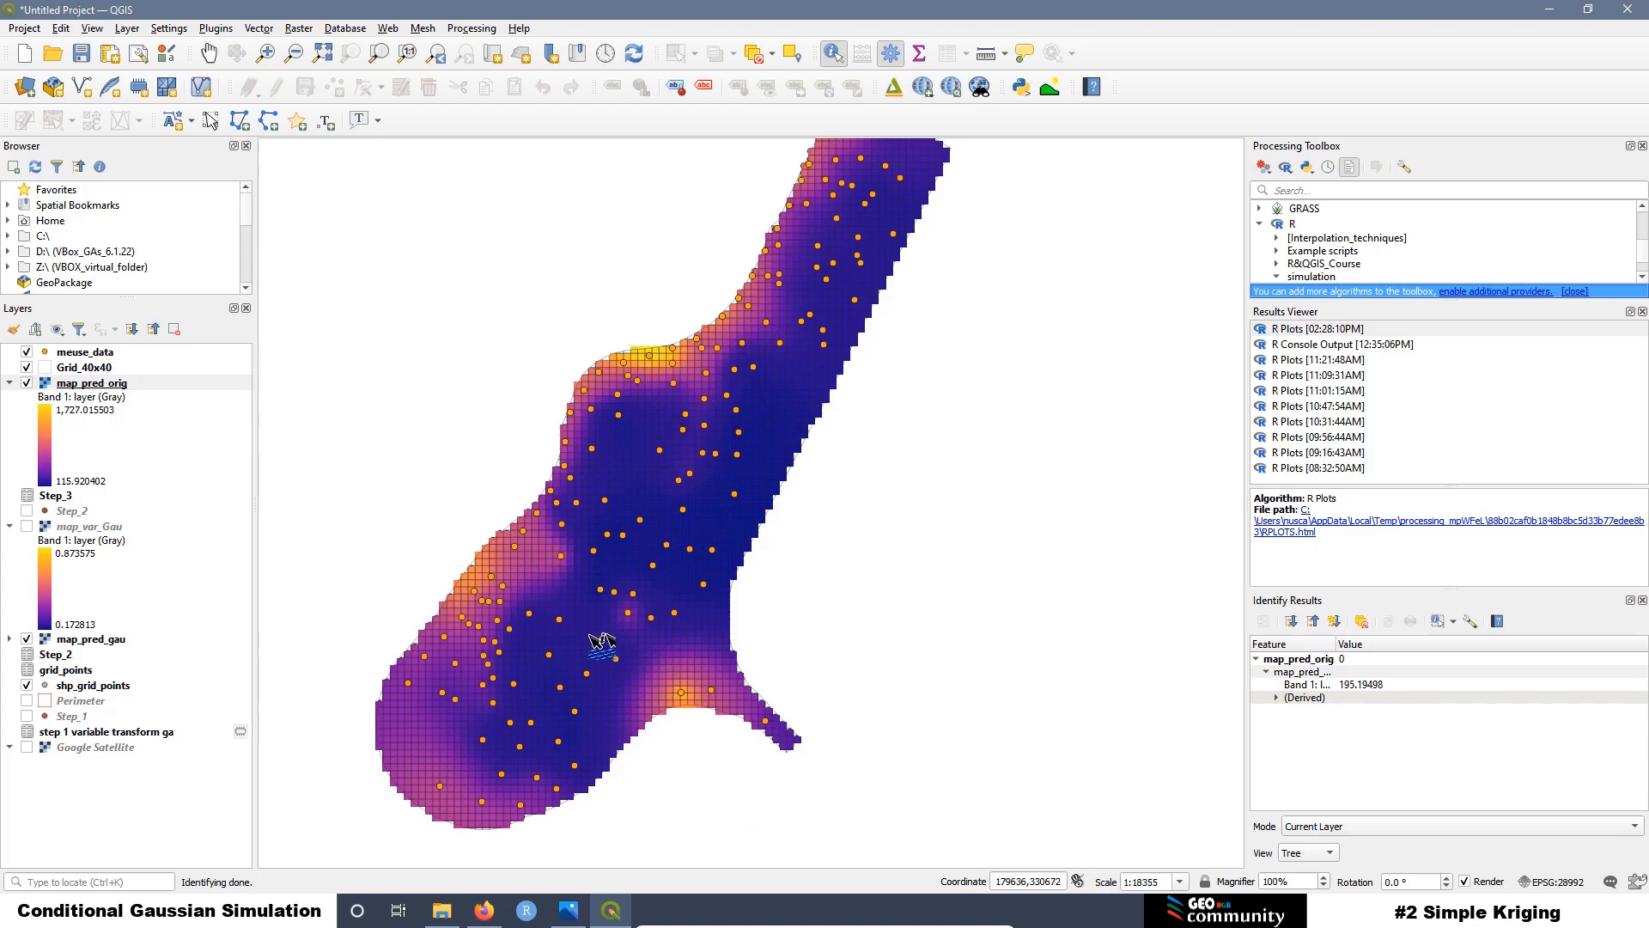
left_click(528, 567)
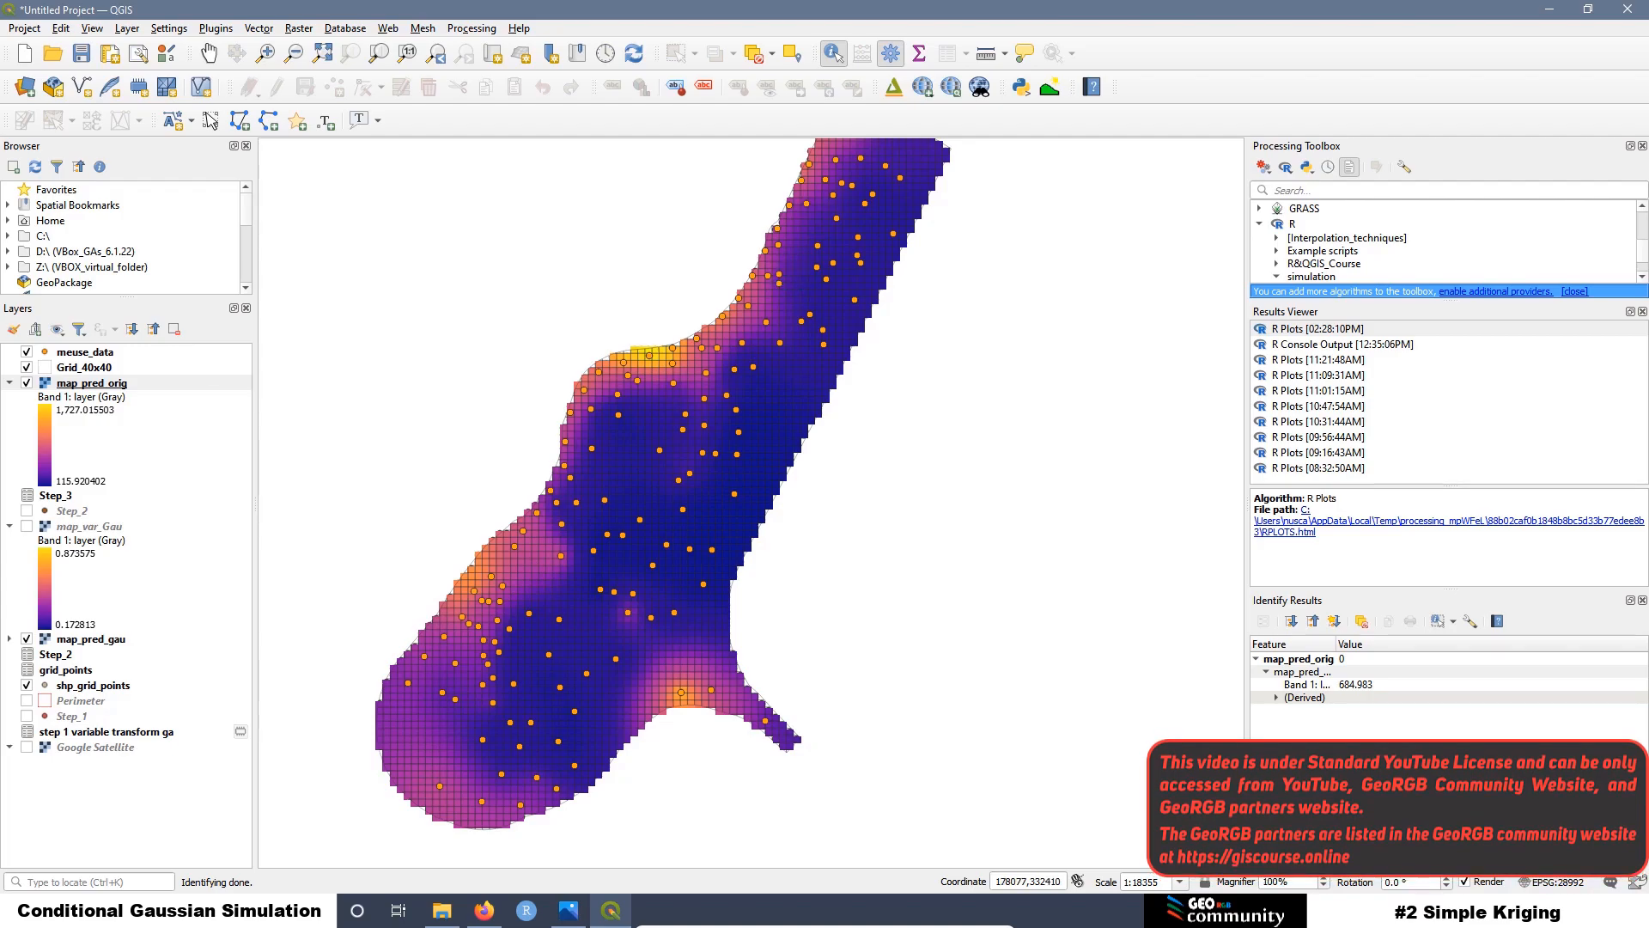
Step: Save the project as SK_Lesson2 in the Simple Kriging folder
left_click(26, 33)
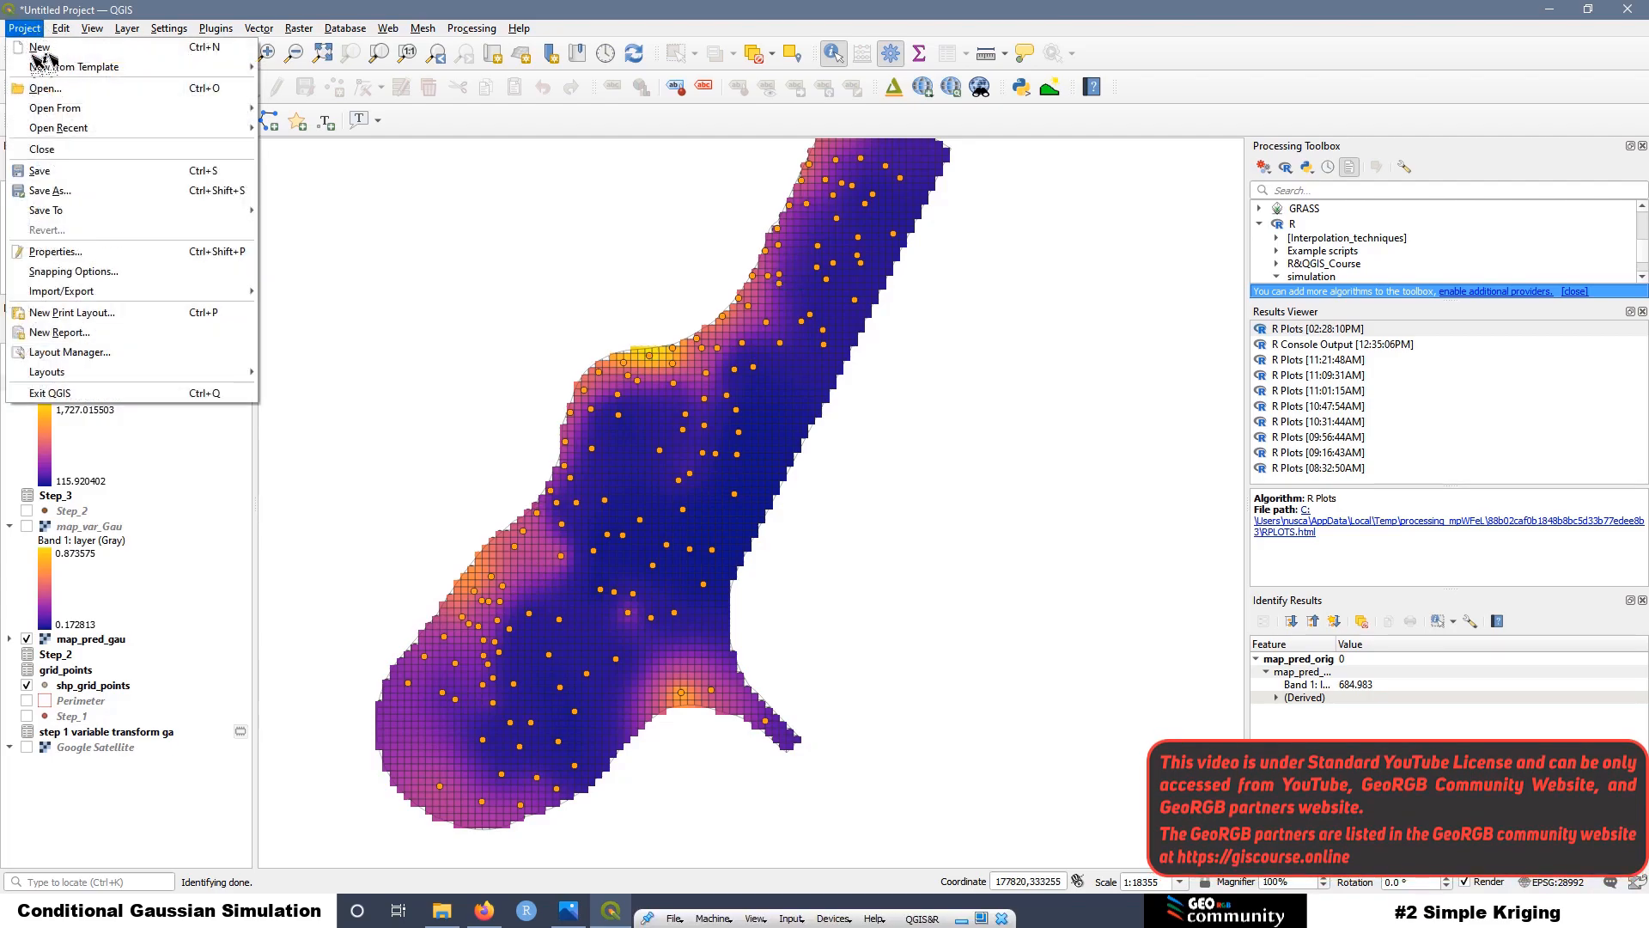
left_click(69, 191)
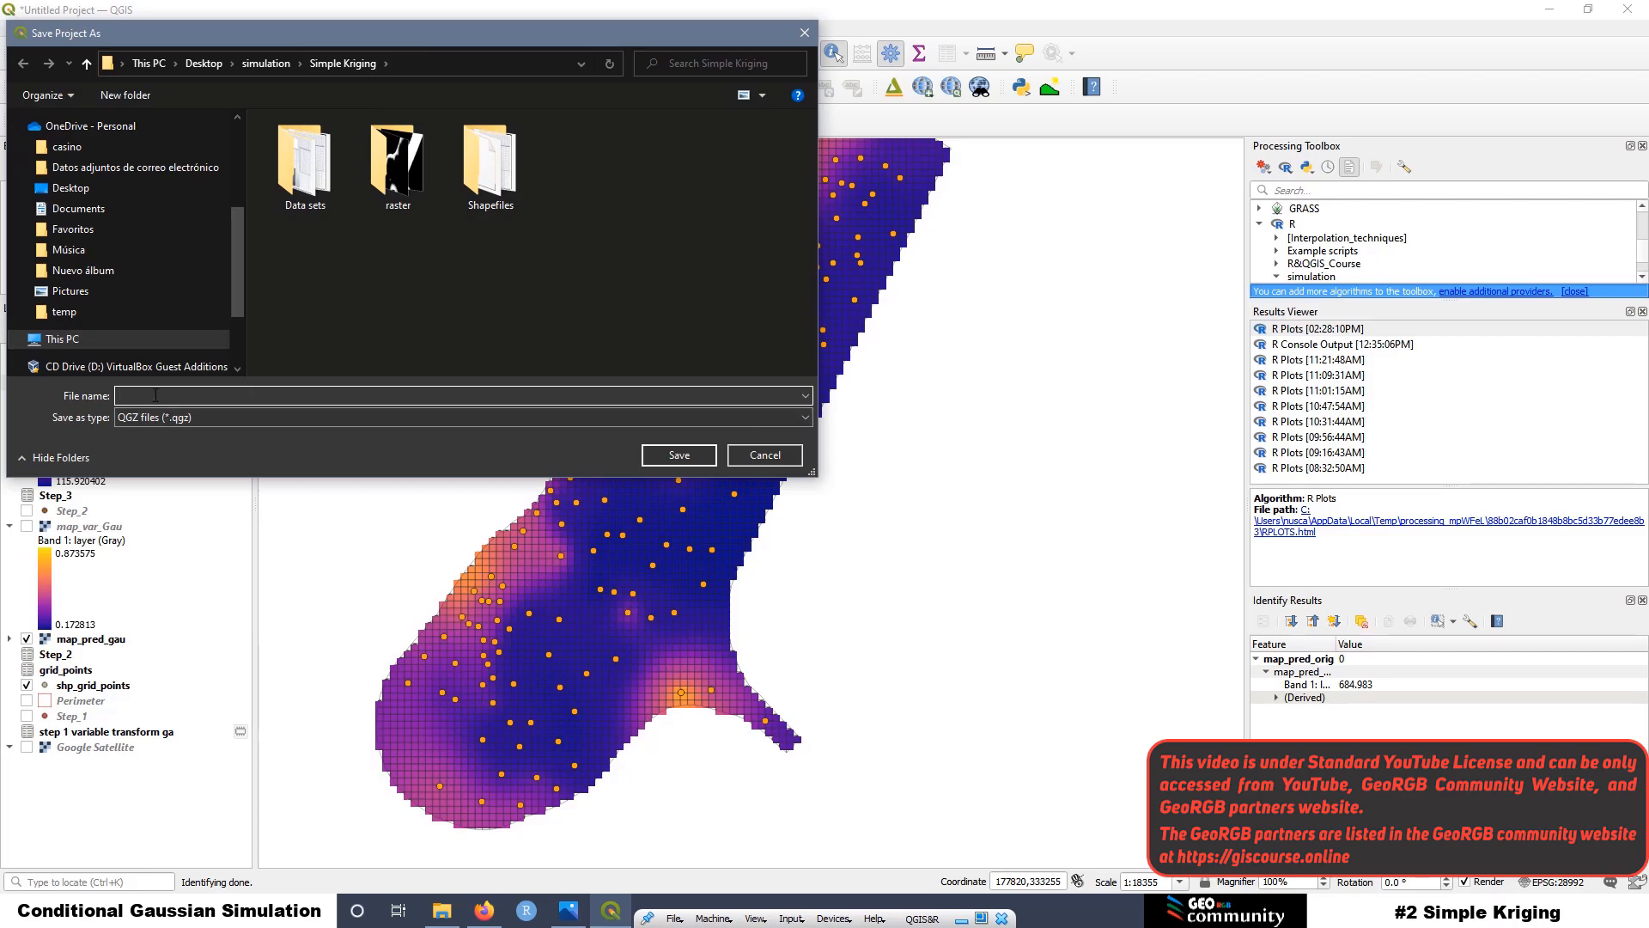
type("SK_1")
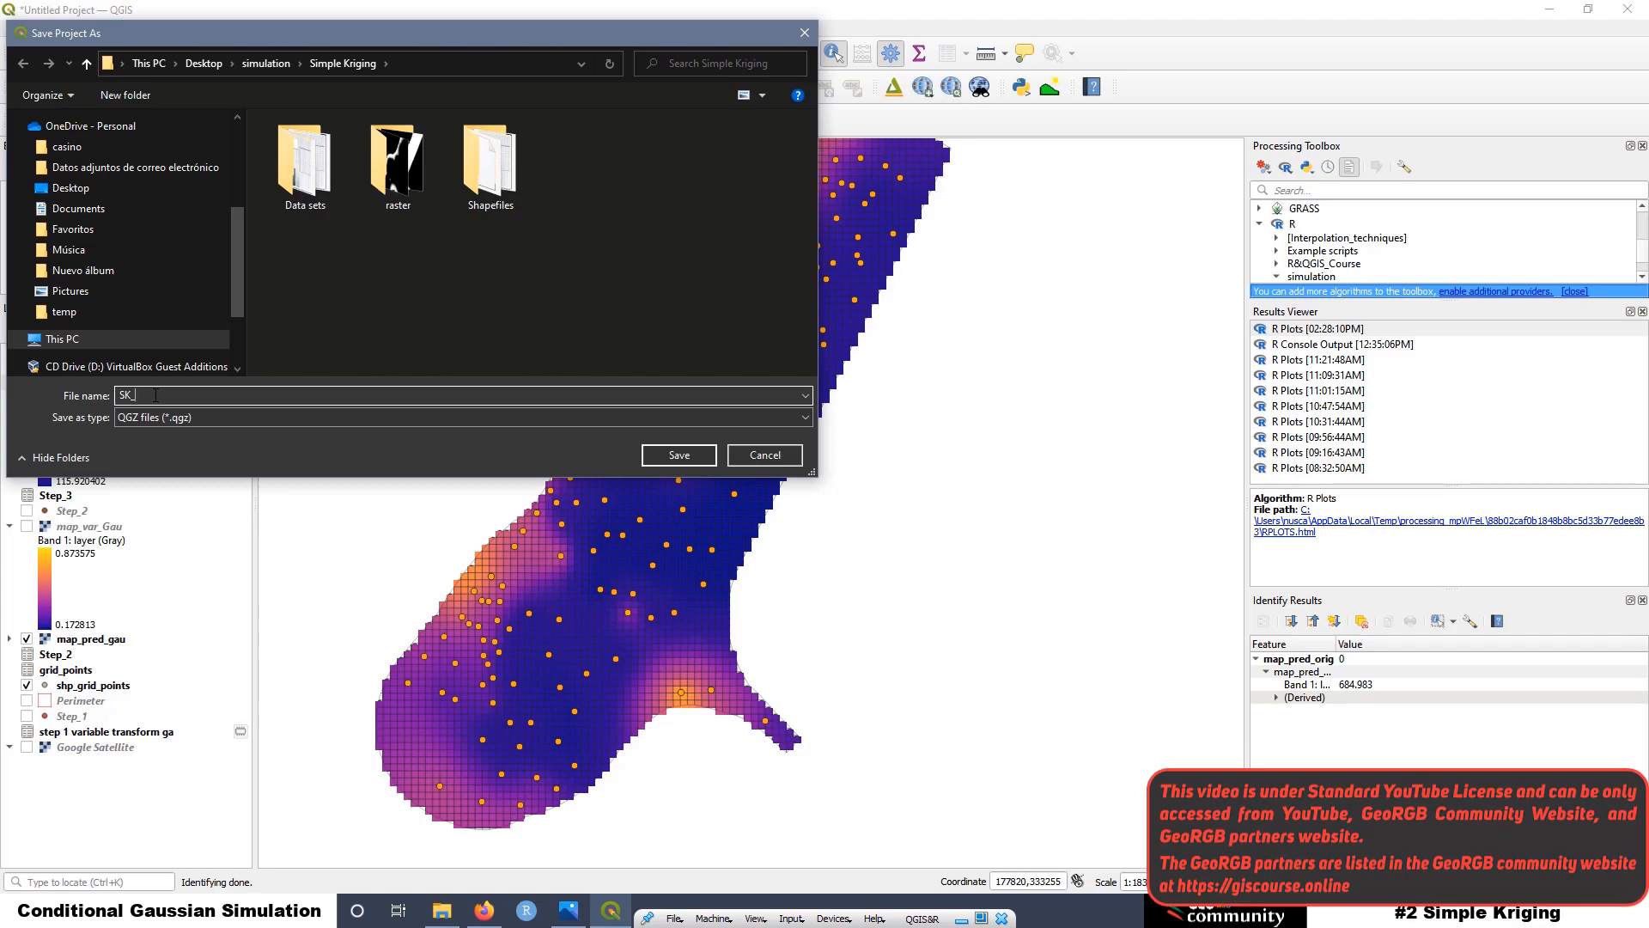
key("BackSpace")
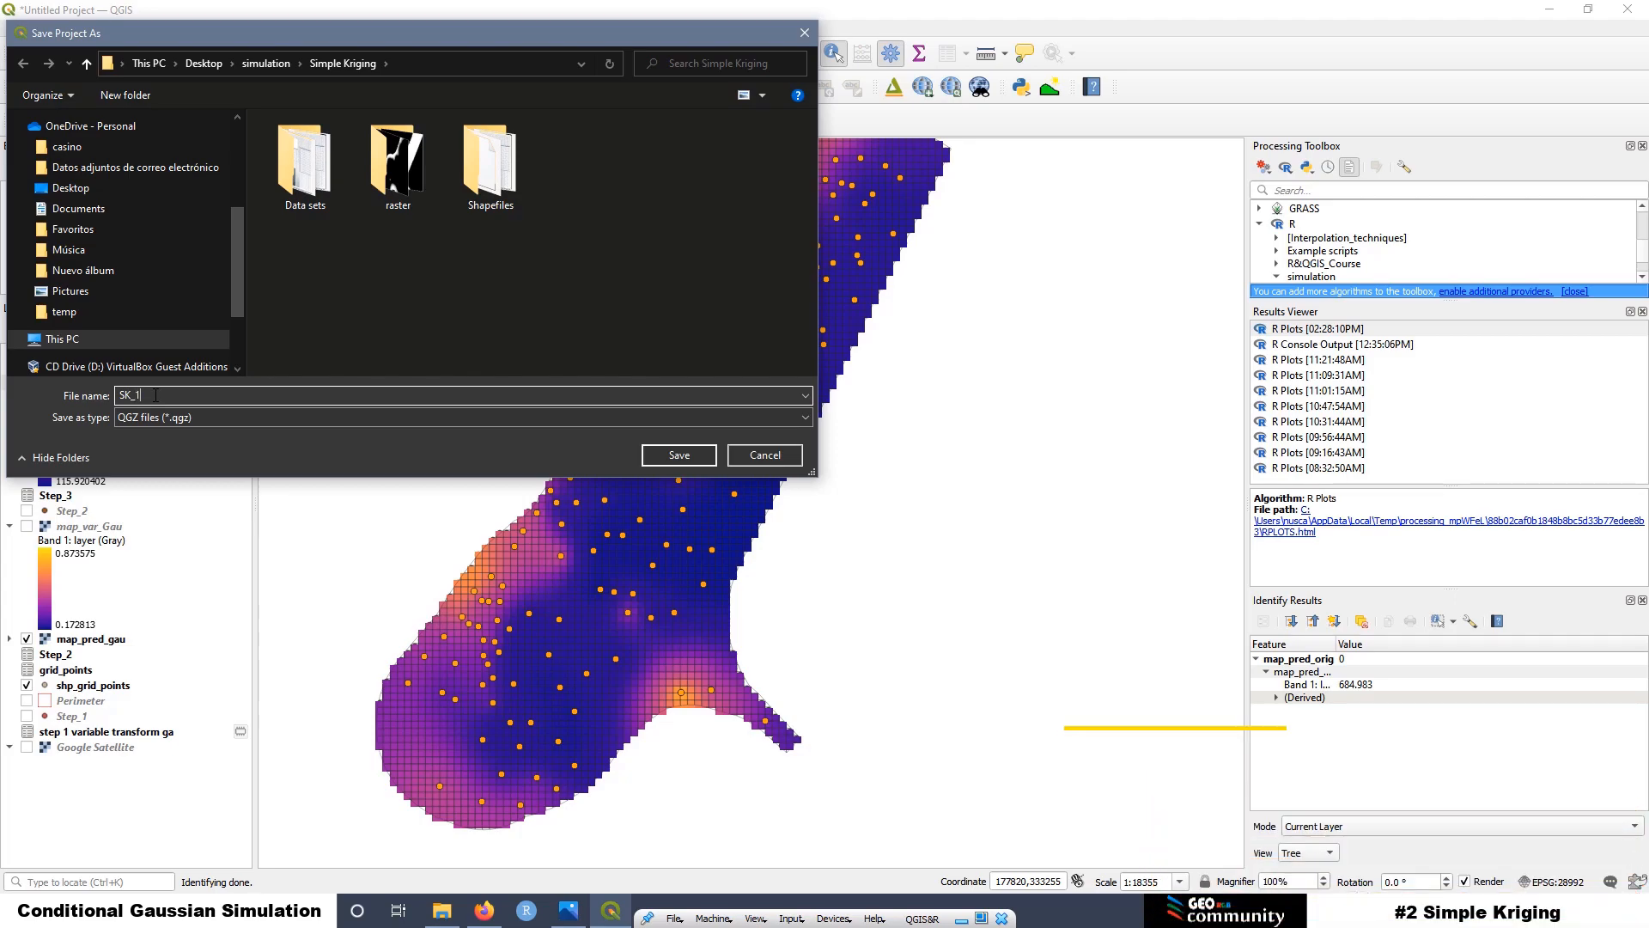
type("Lesson2")
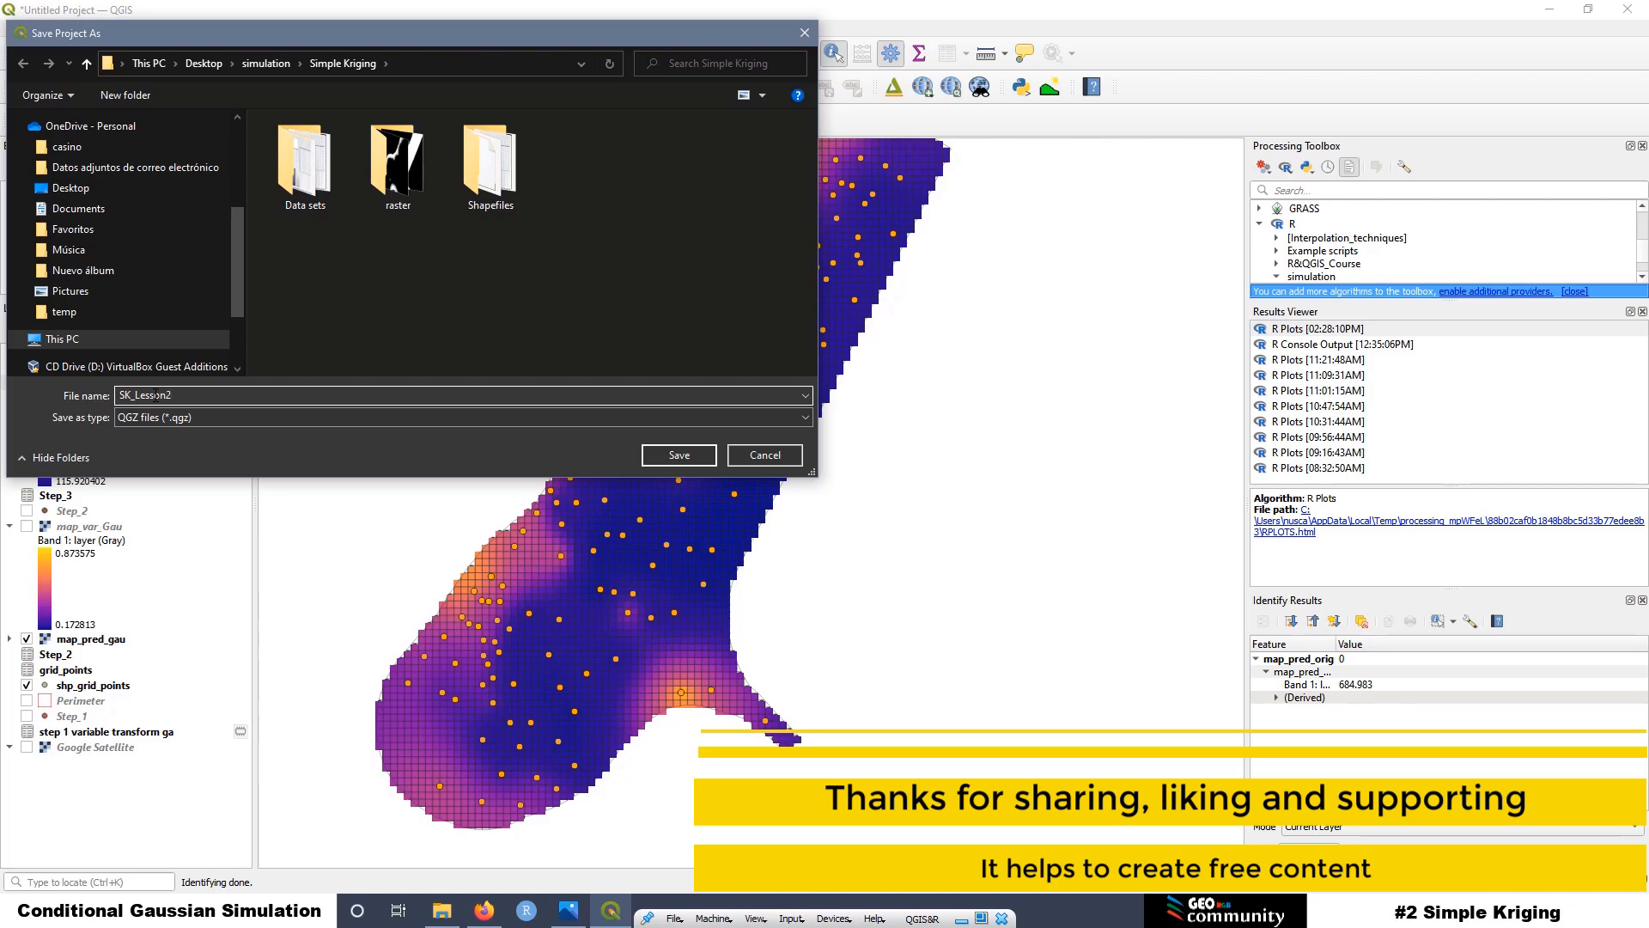
left_click(674, 455)
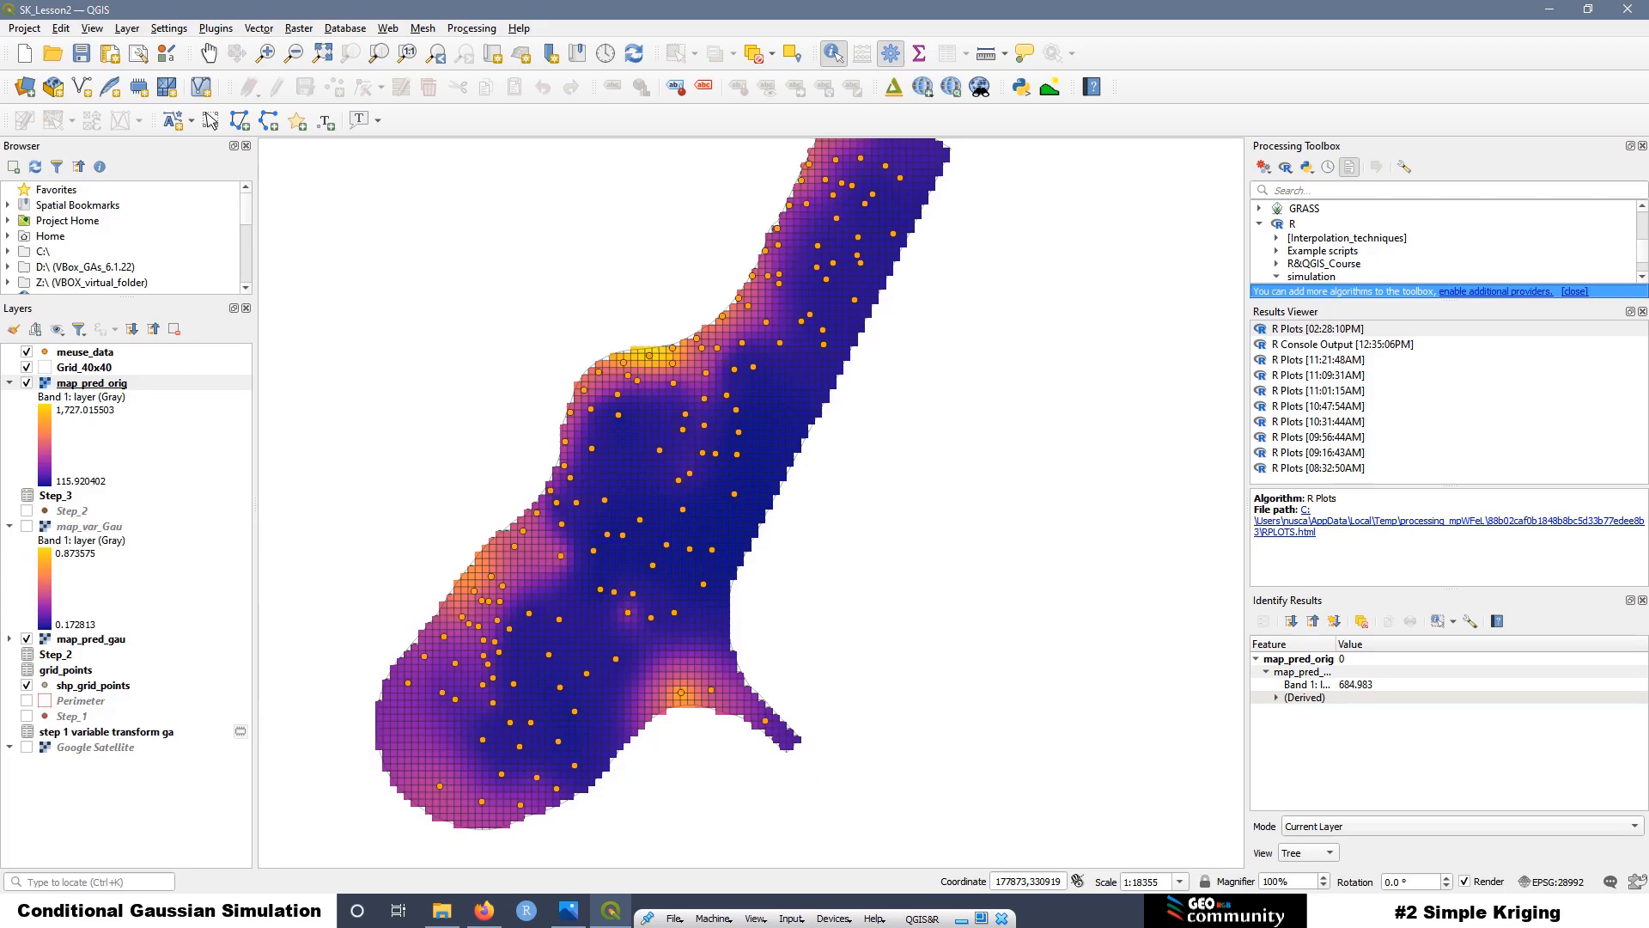
Step: Find the R script "41) LOOCV. Omnid Graph" among the structural analysis scripts and open it for editing
scroll(1345, 252, "down", 1)
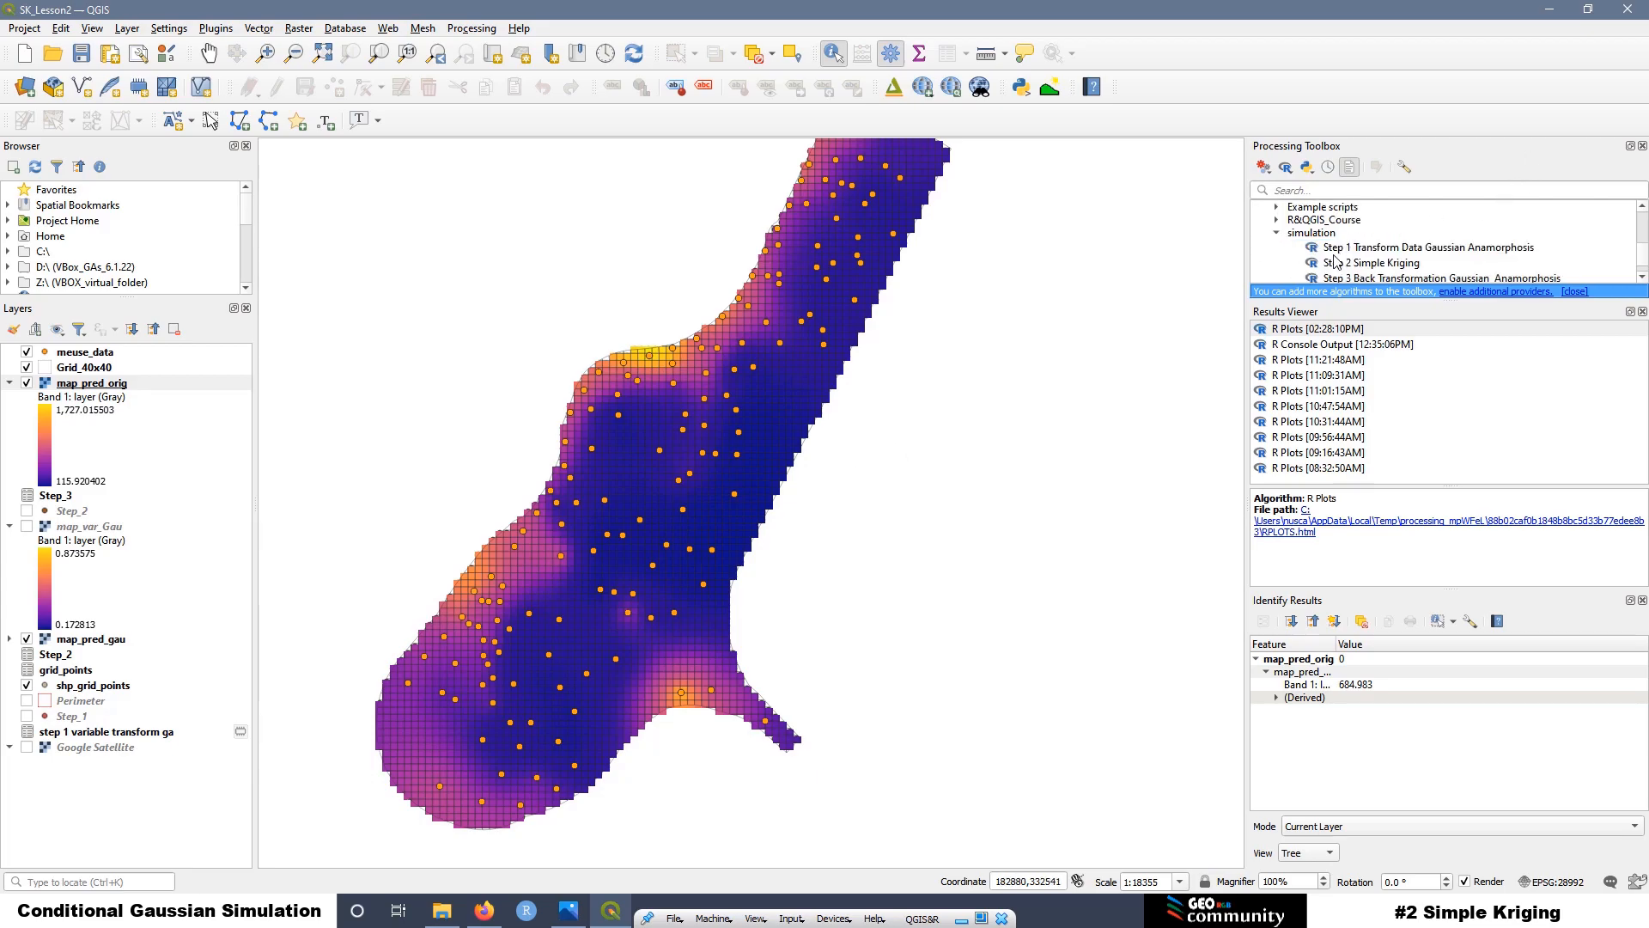
left_click(1275, 234)
left_click(1276, 258)
scroll(1342, 250, "down", 2)
scroll(1346, 249, "down", 2)
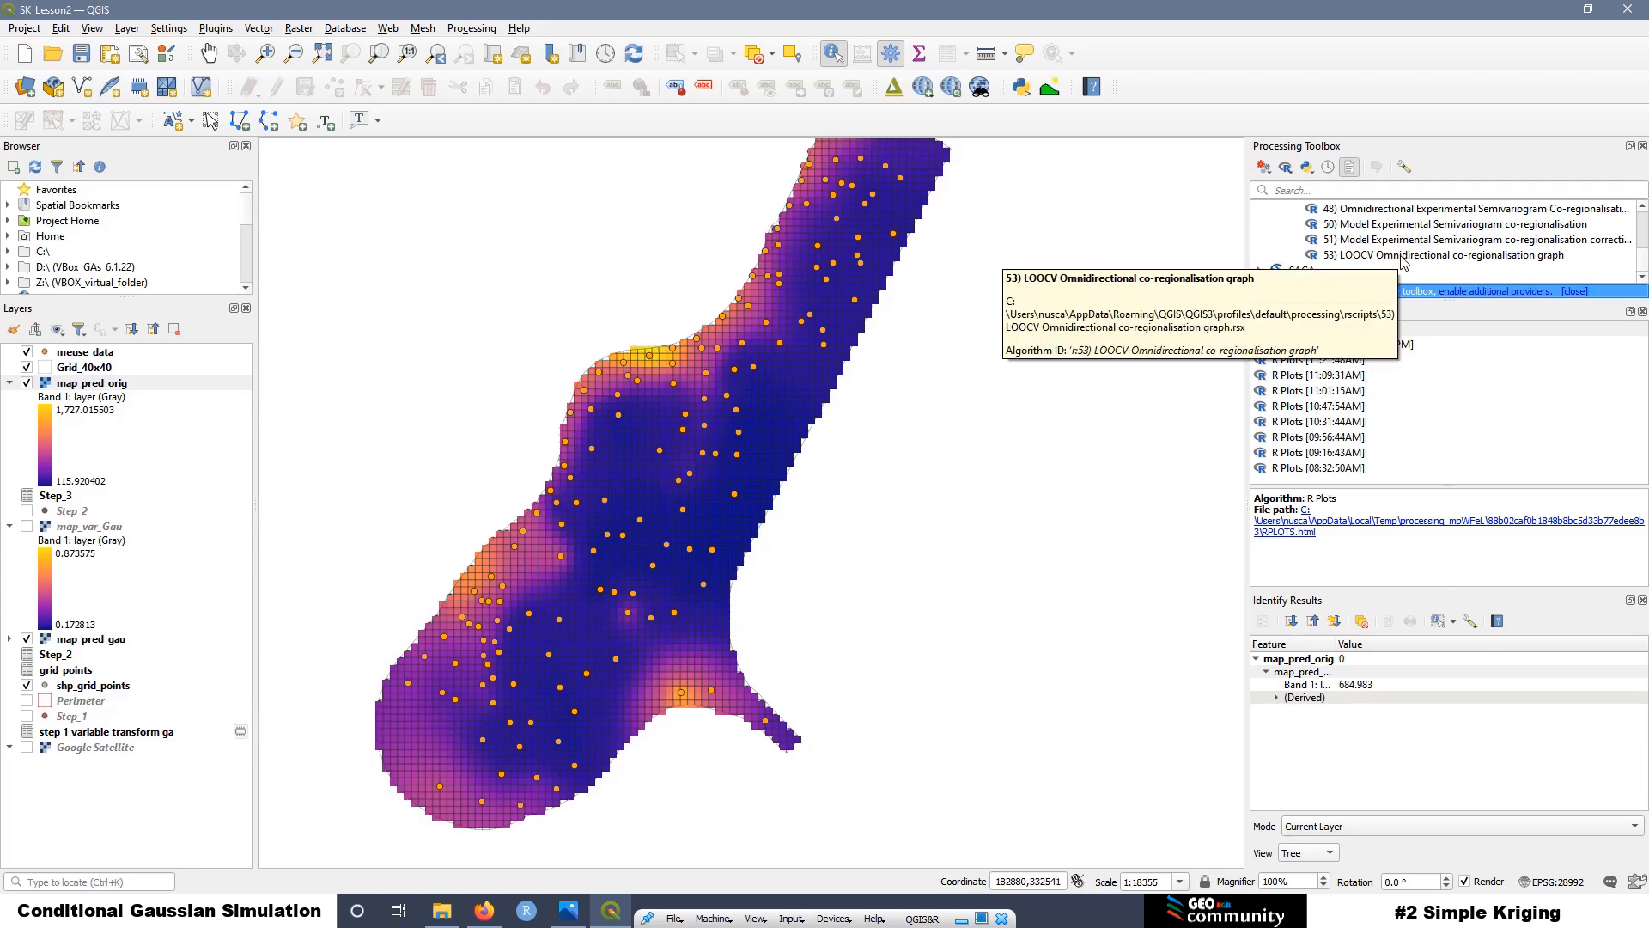
scroll(1403, 262, "up", 1)
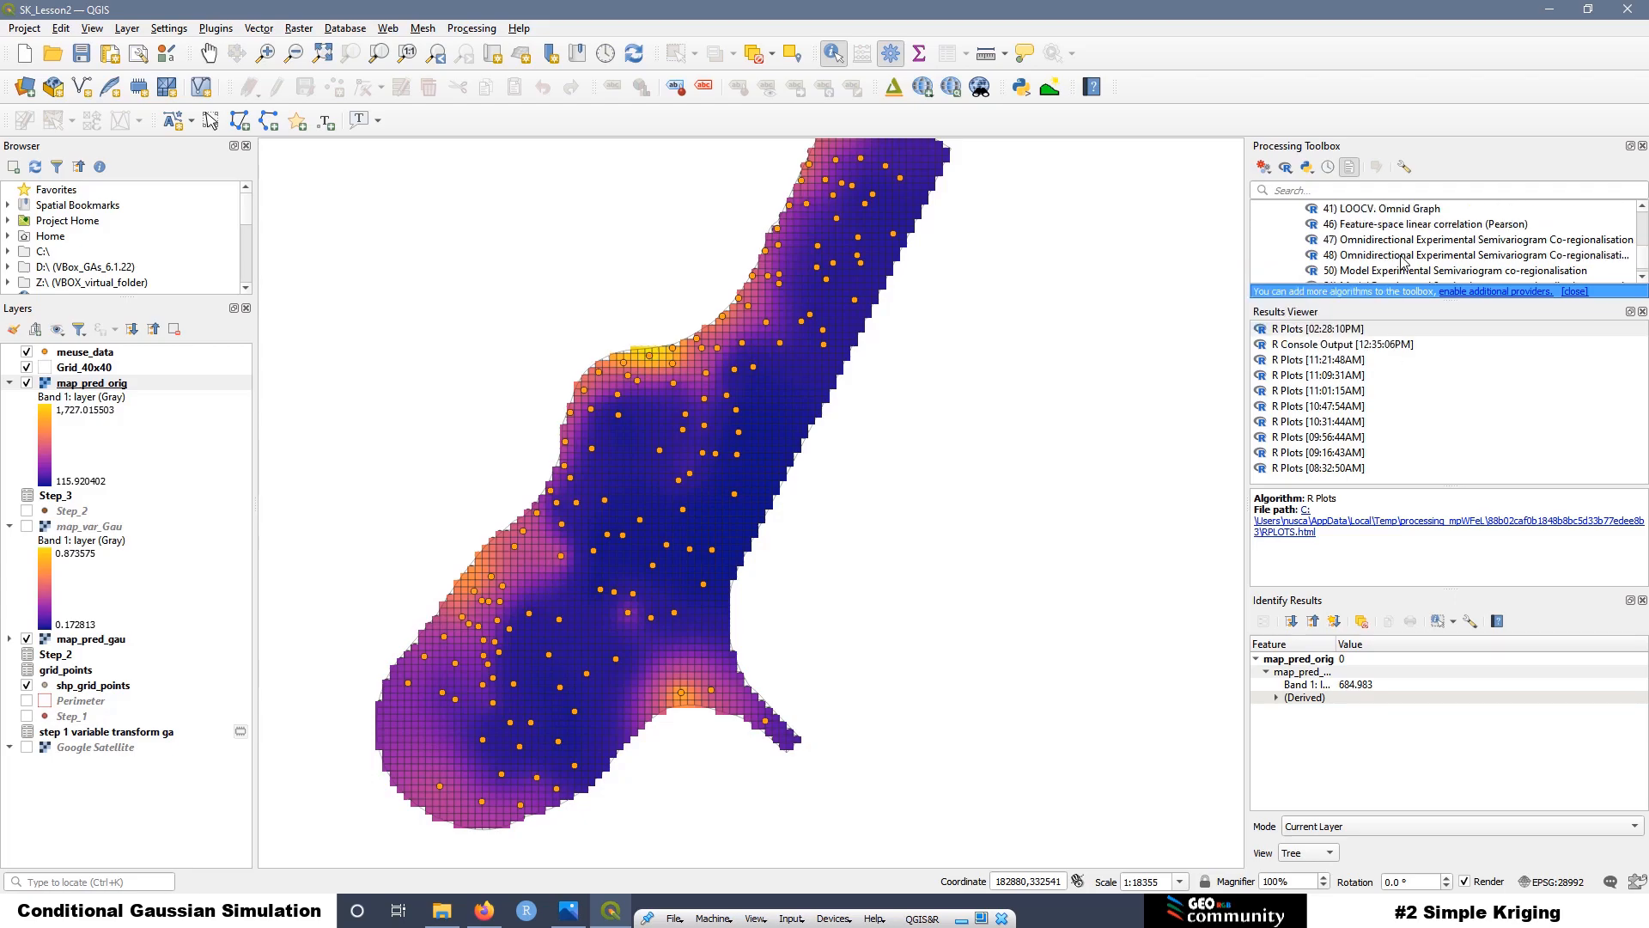
left_click(1390, 211)
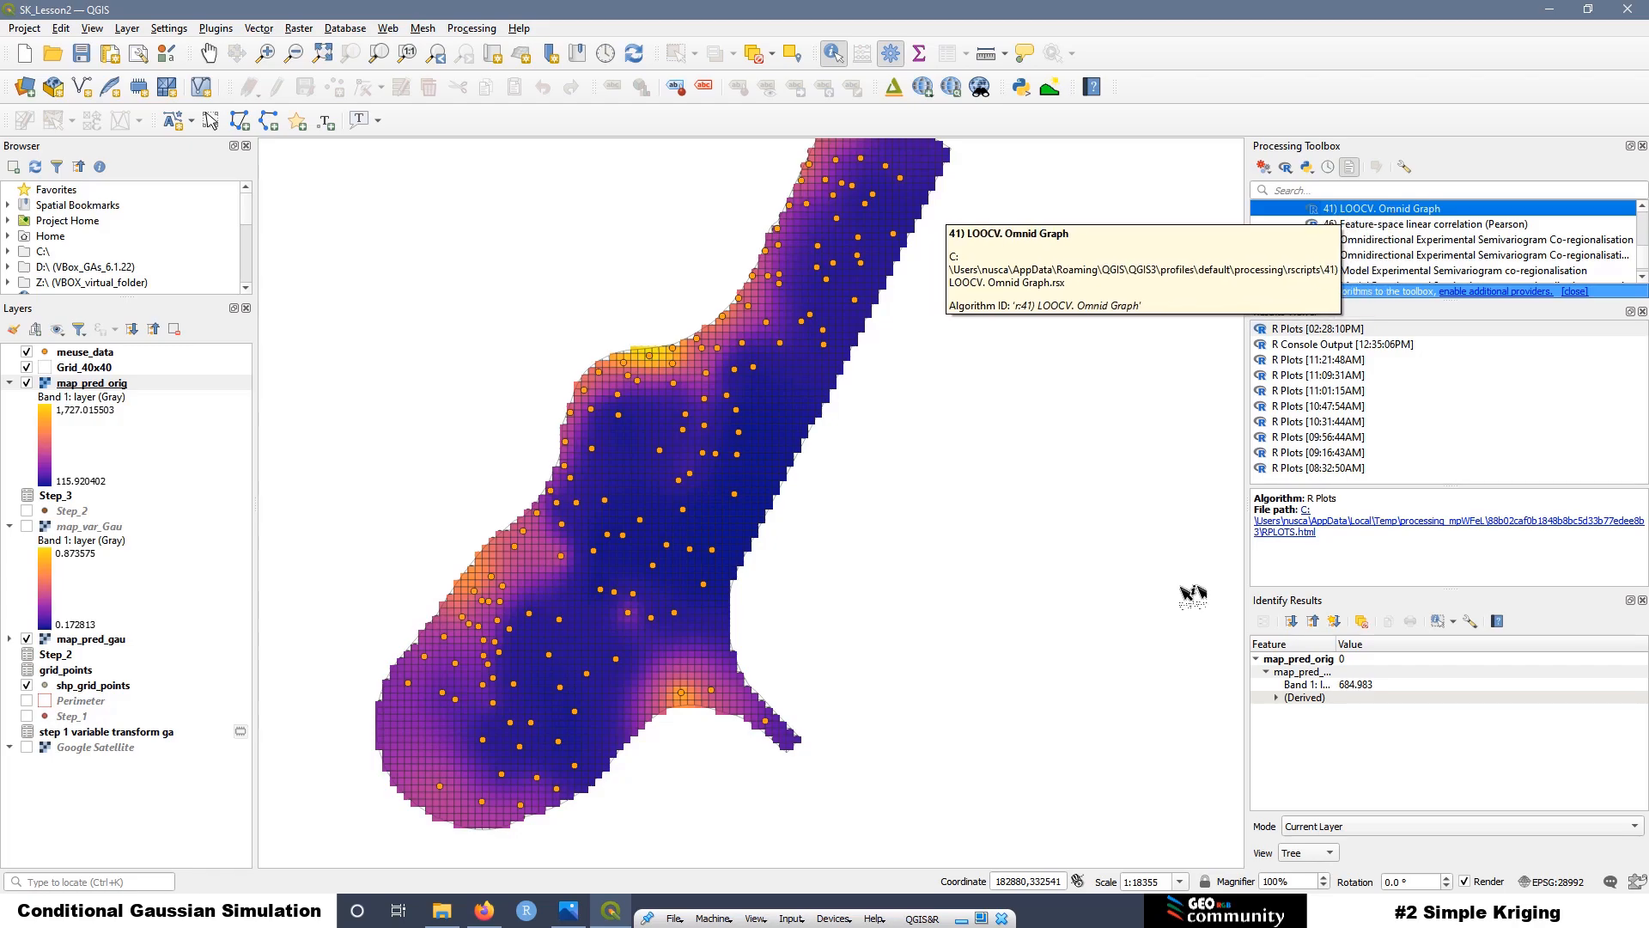
right_click(1372, 213)
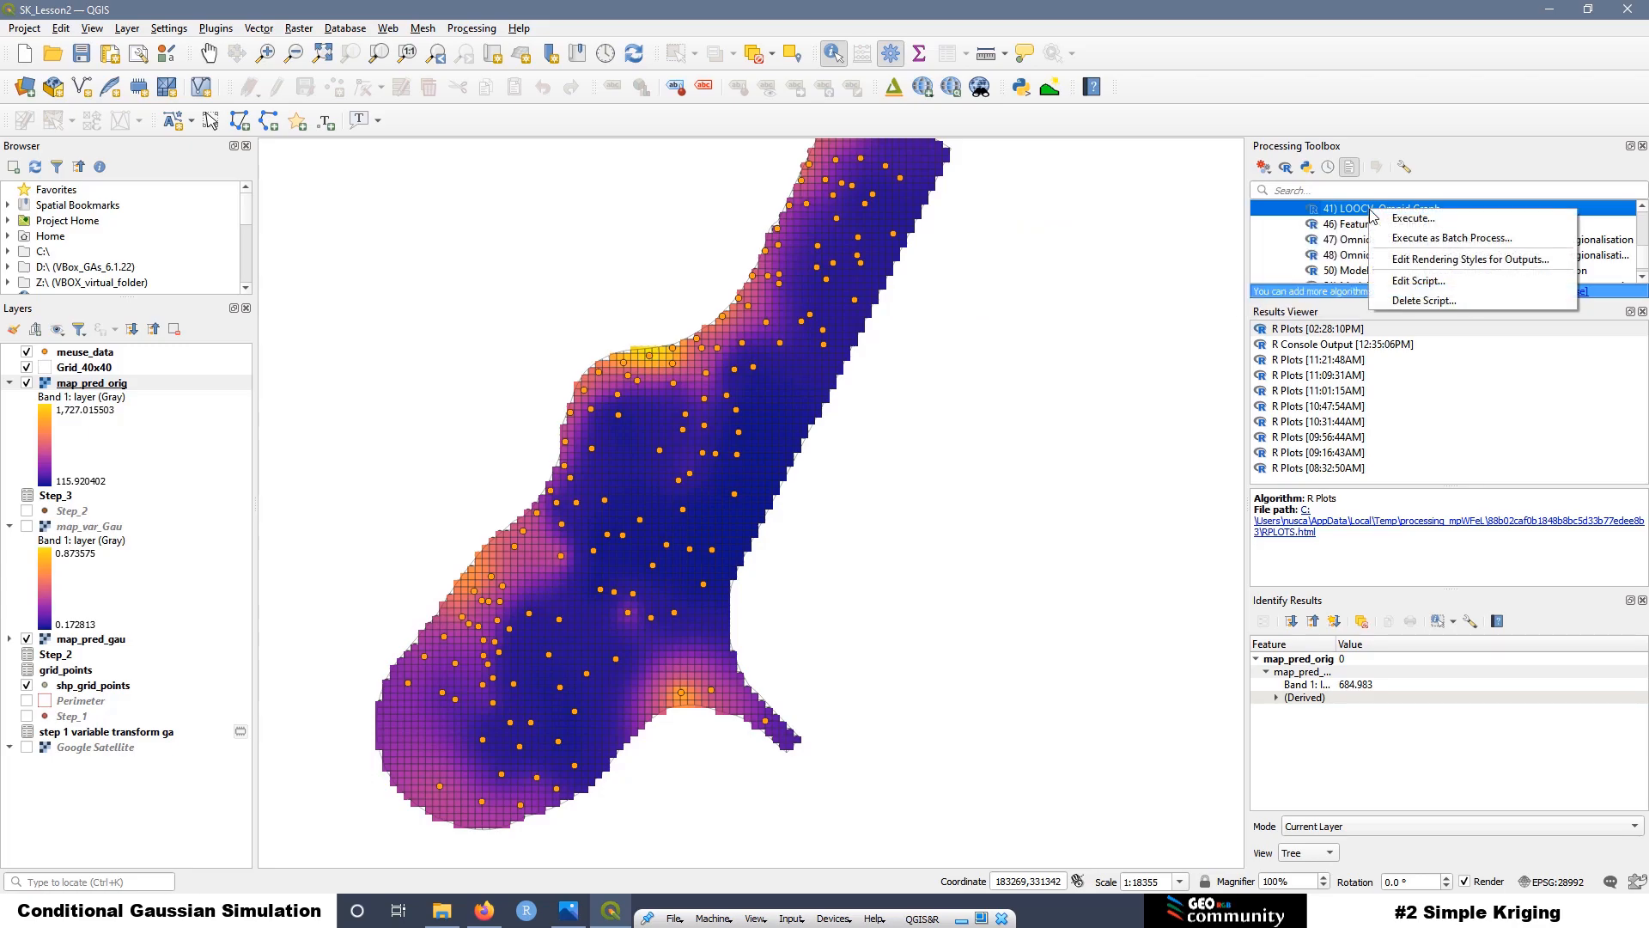
left_click(1418, 281)
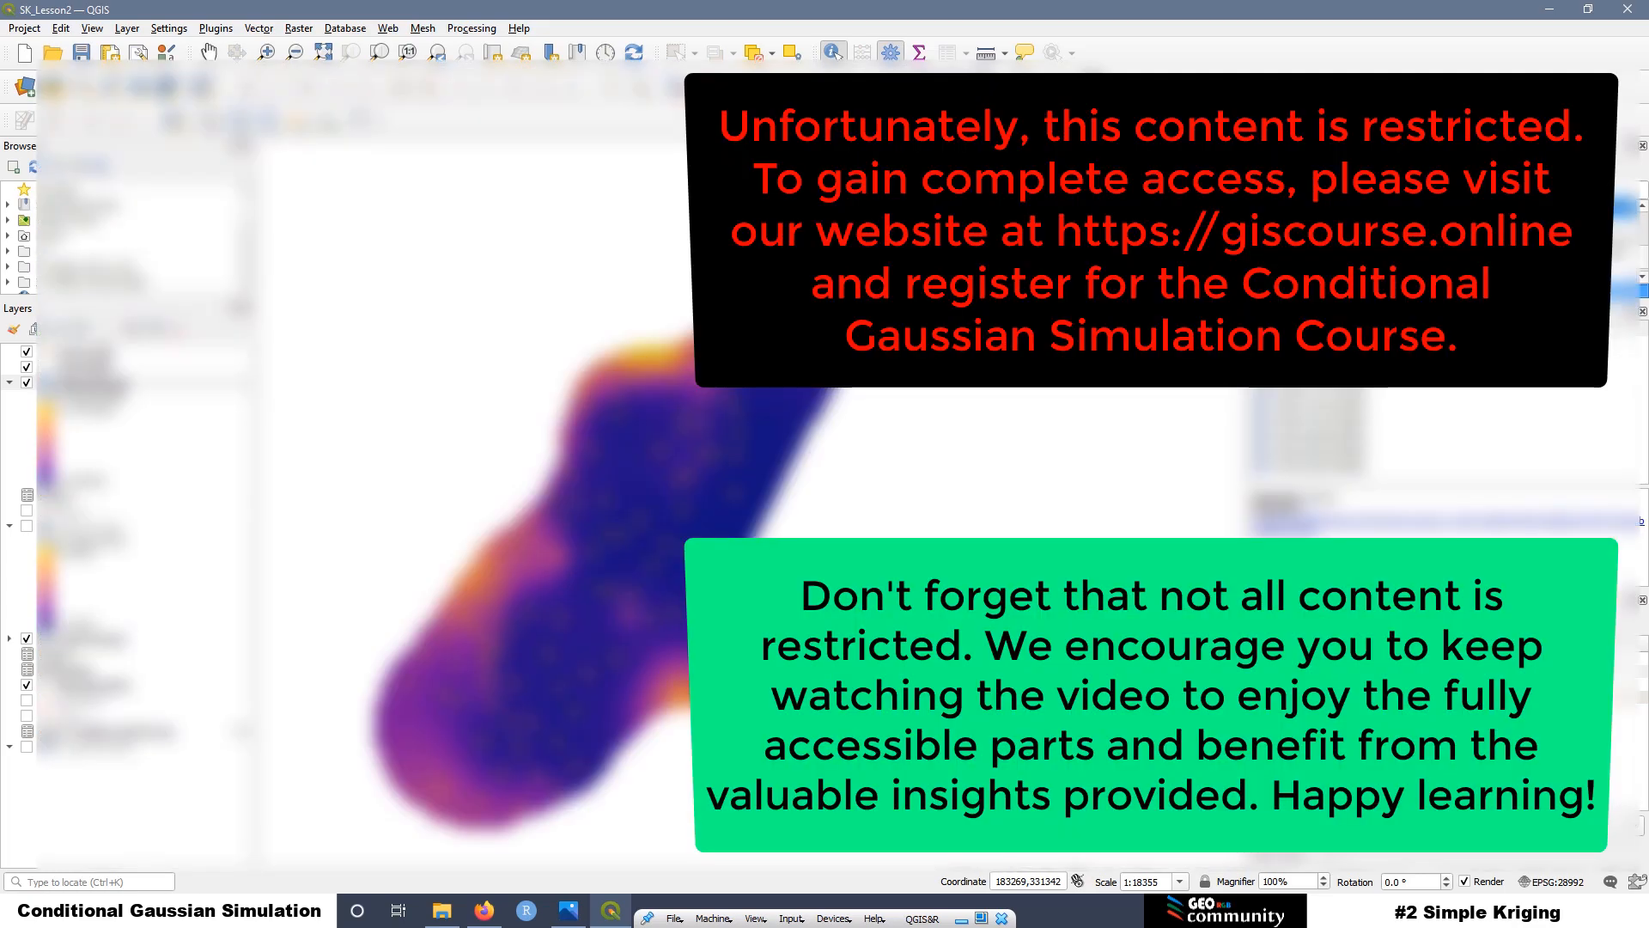
Step: Insert a comma before the closing parenthesis on line 39 of the LOOCV. Omnid Graph script
scroll(343, 464, "down", 8)
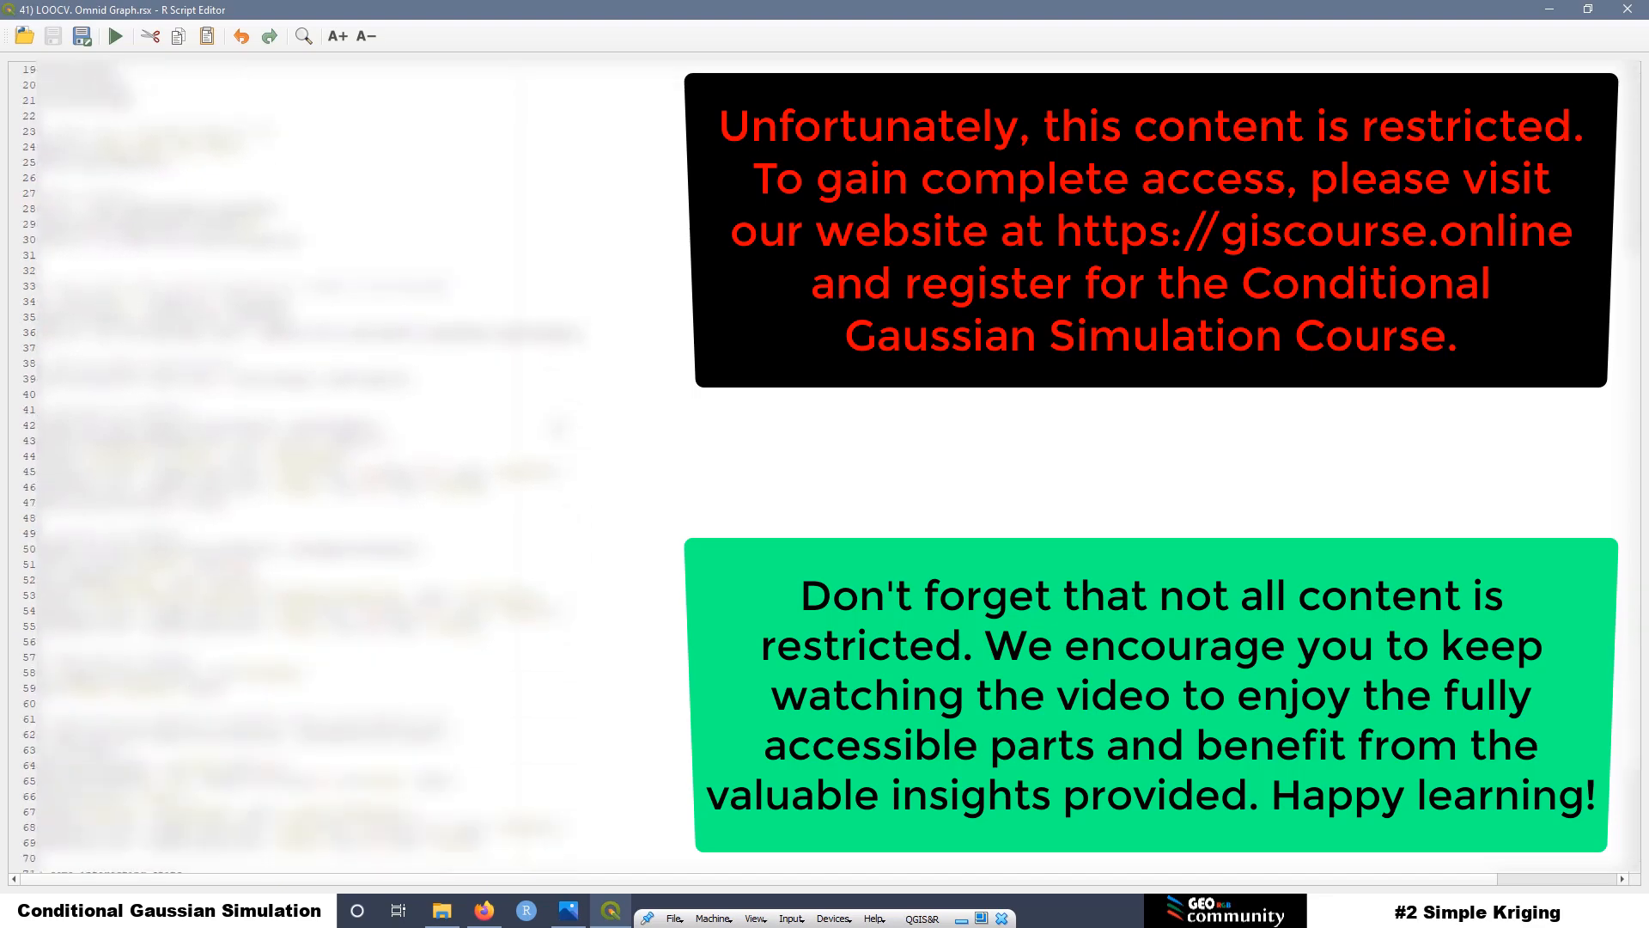
scroll(343, 464, "down", 1)
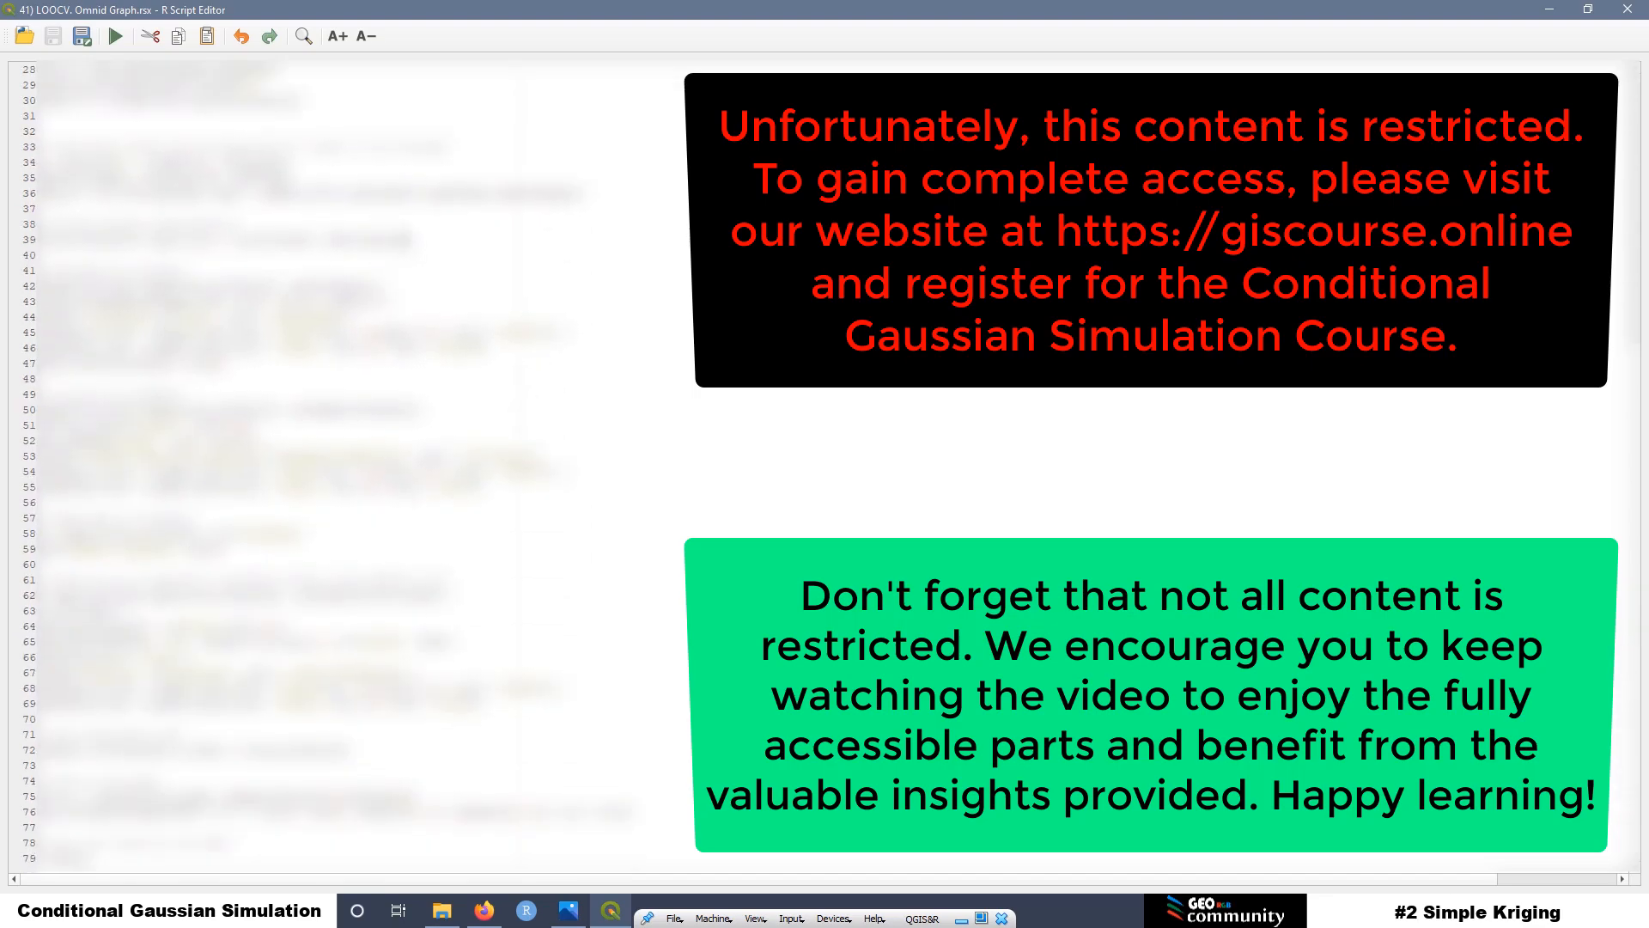
left_click(408, 240)
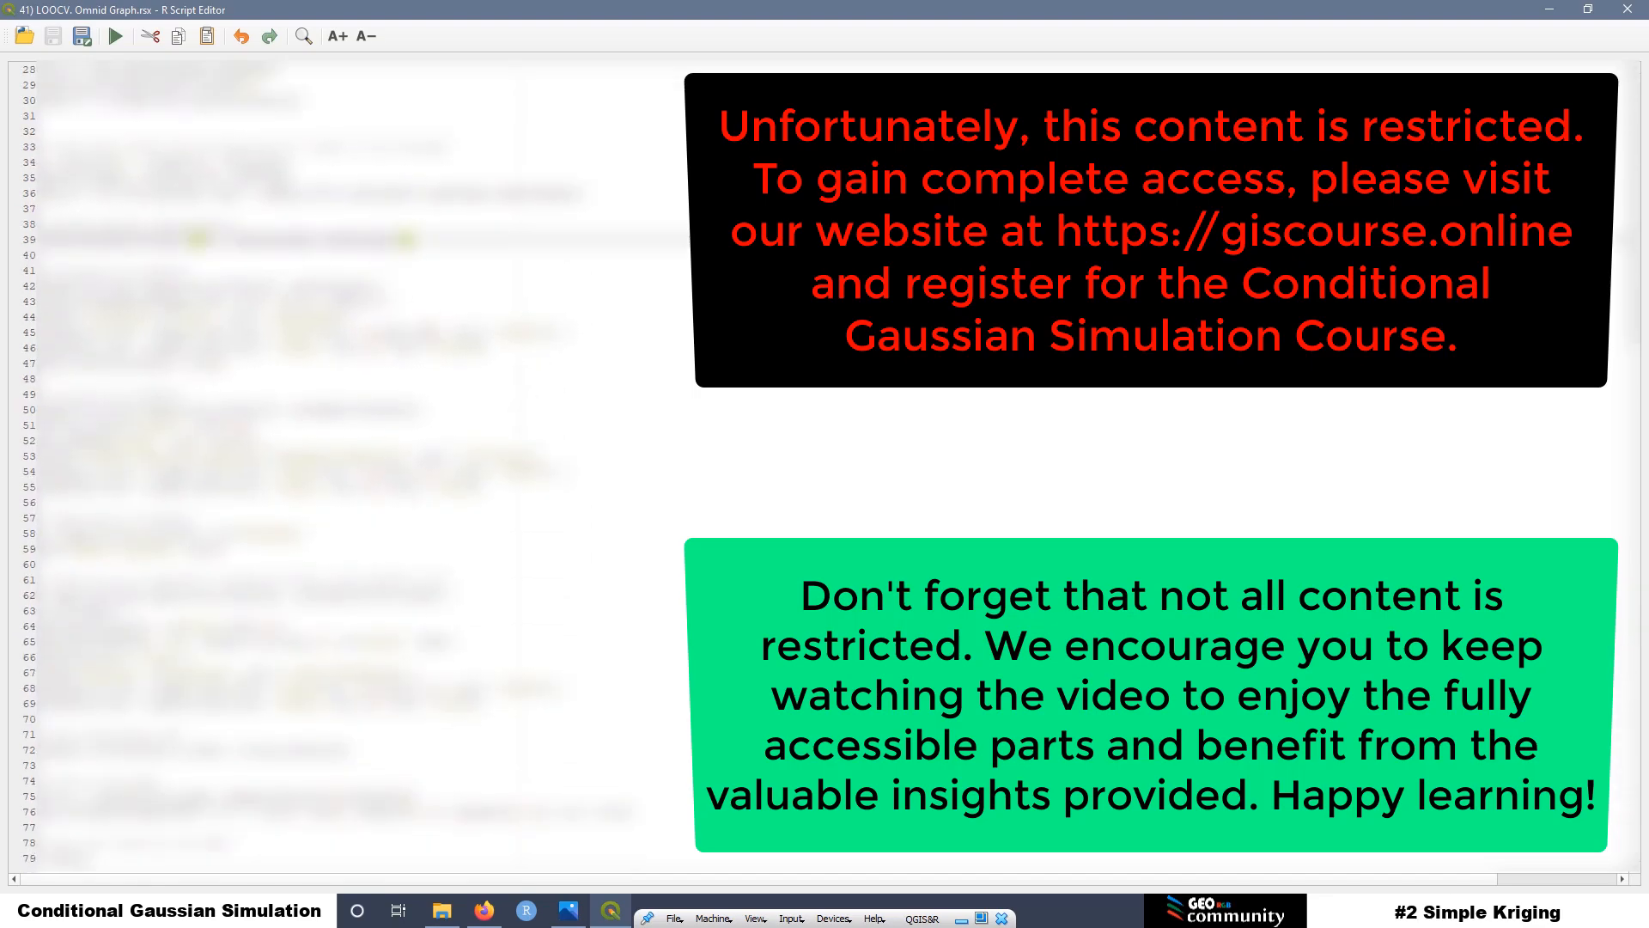
type(",")
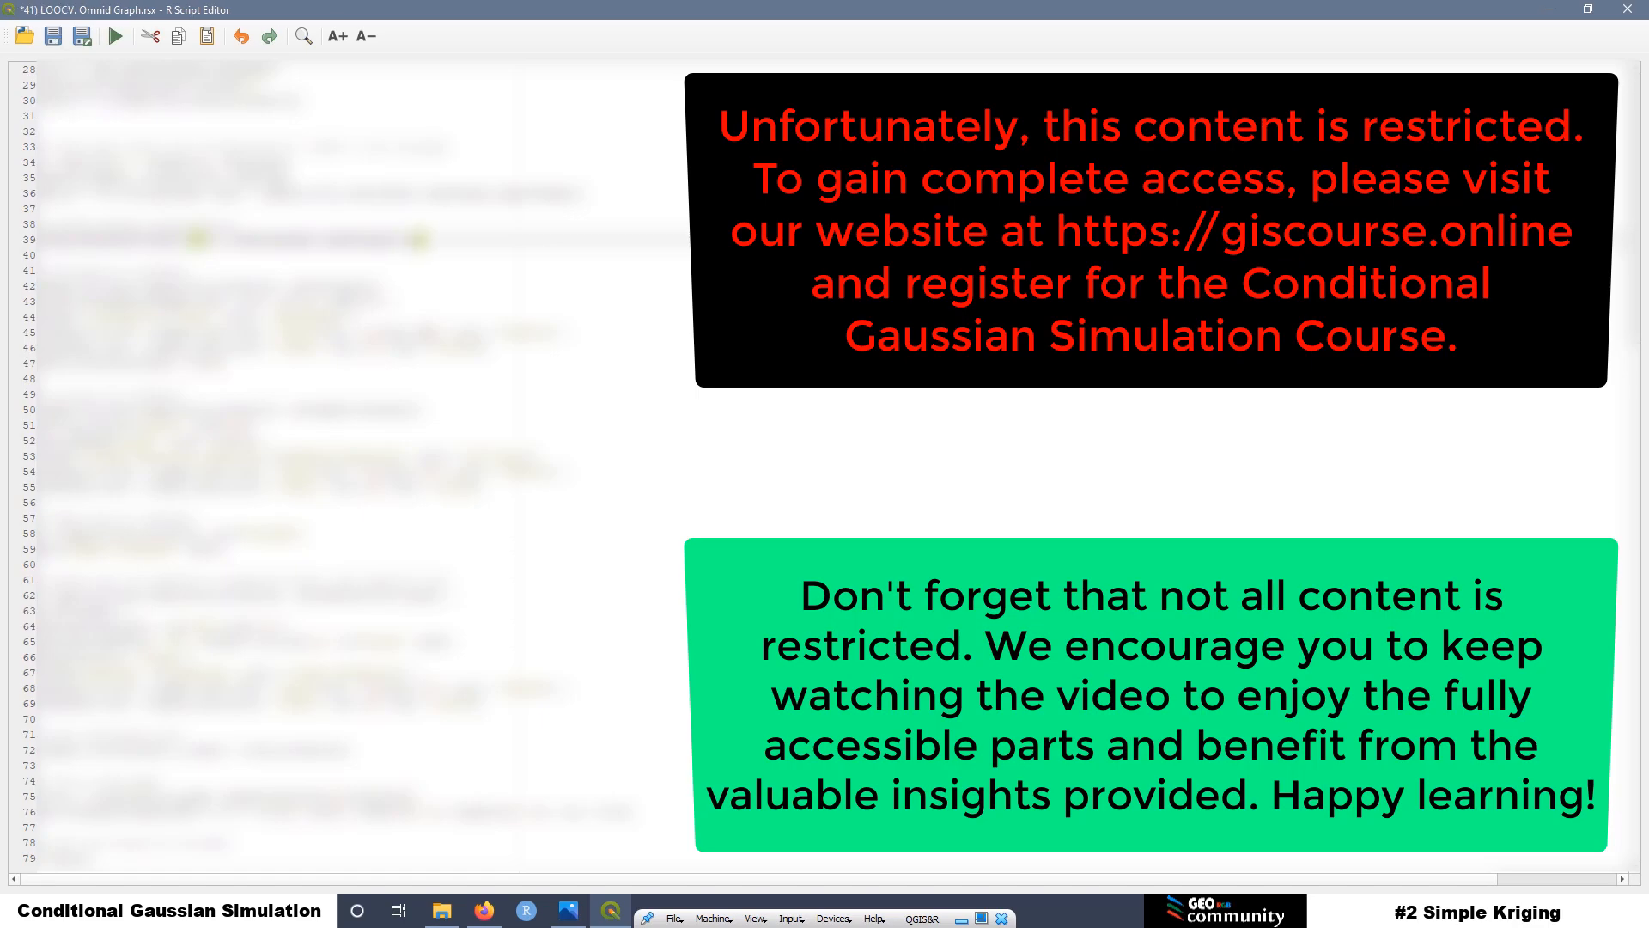
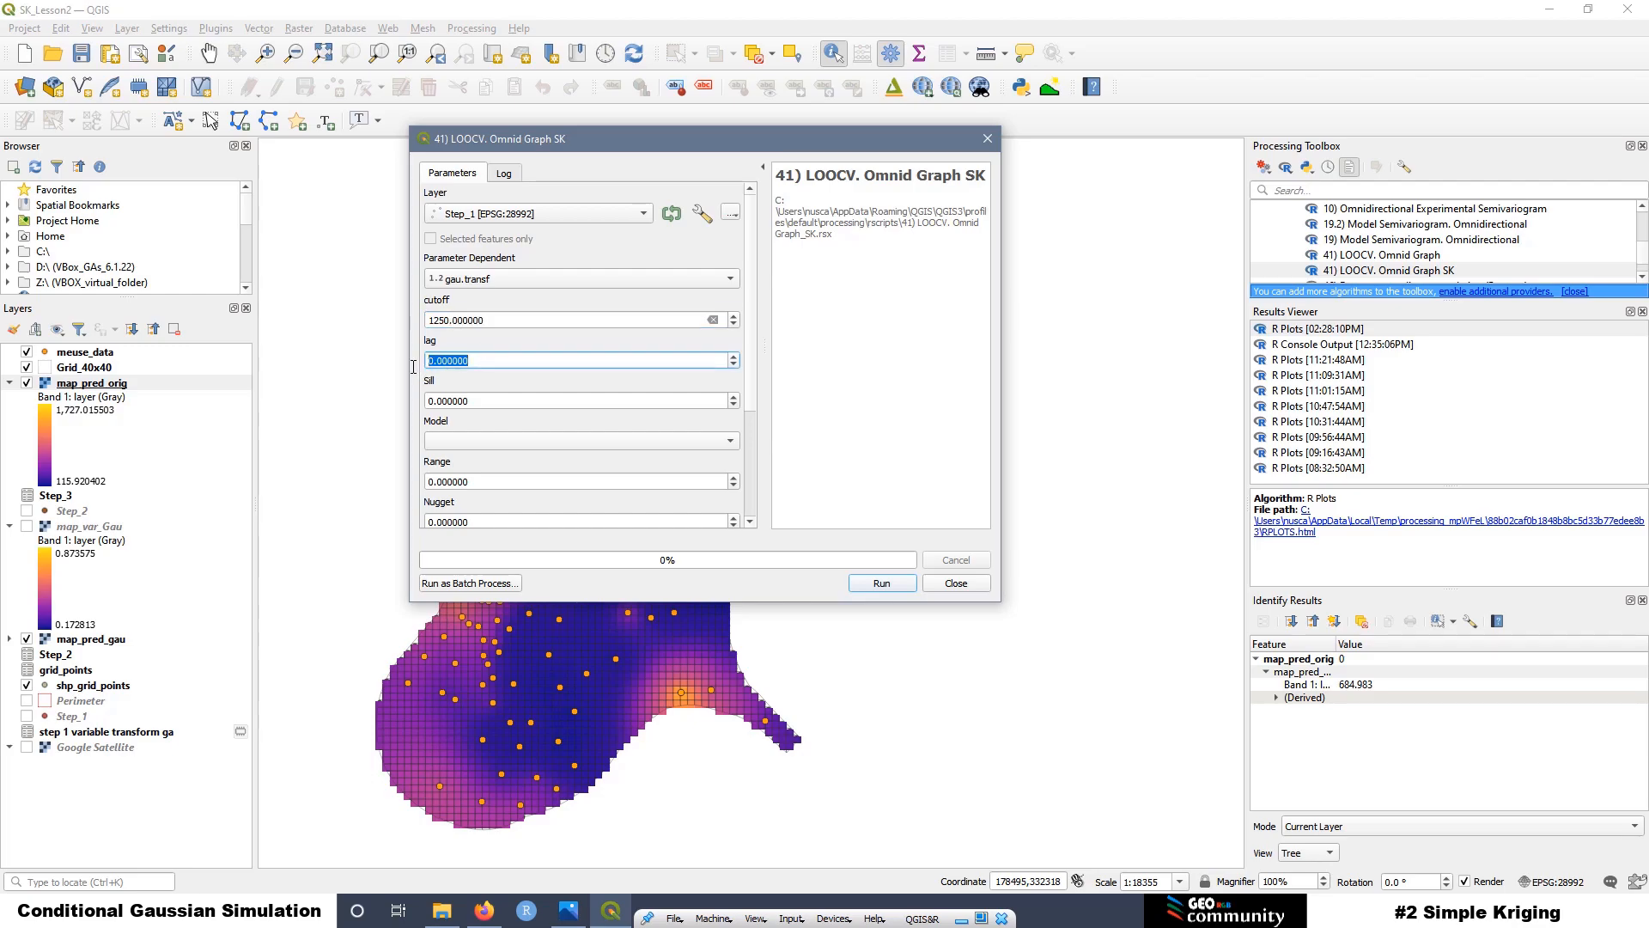
Step: For the 41) LOOCV. Omnid Graph SK run, set the lag to 100, the sill to 0.1 and the model to Sph
type("1")
key("Tab")
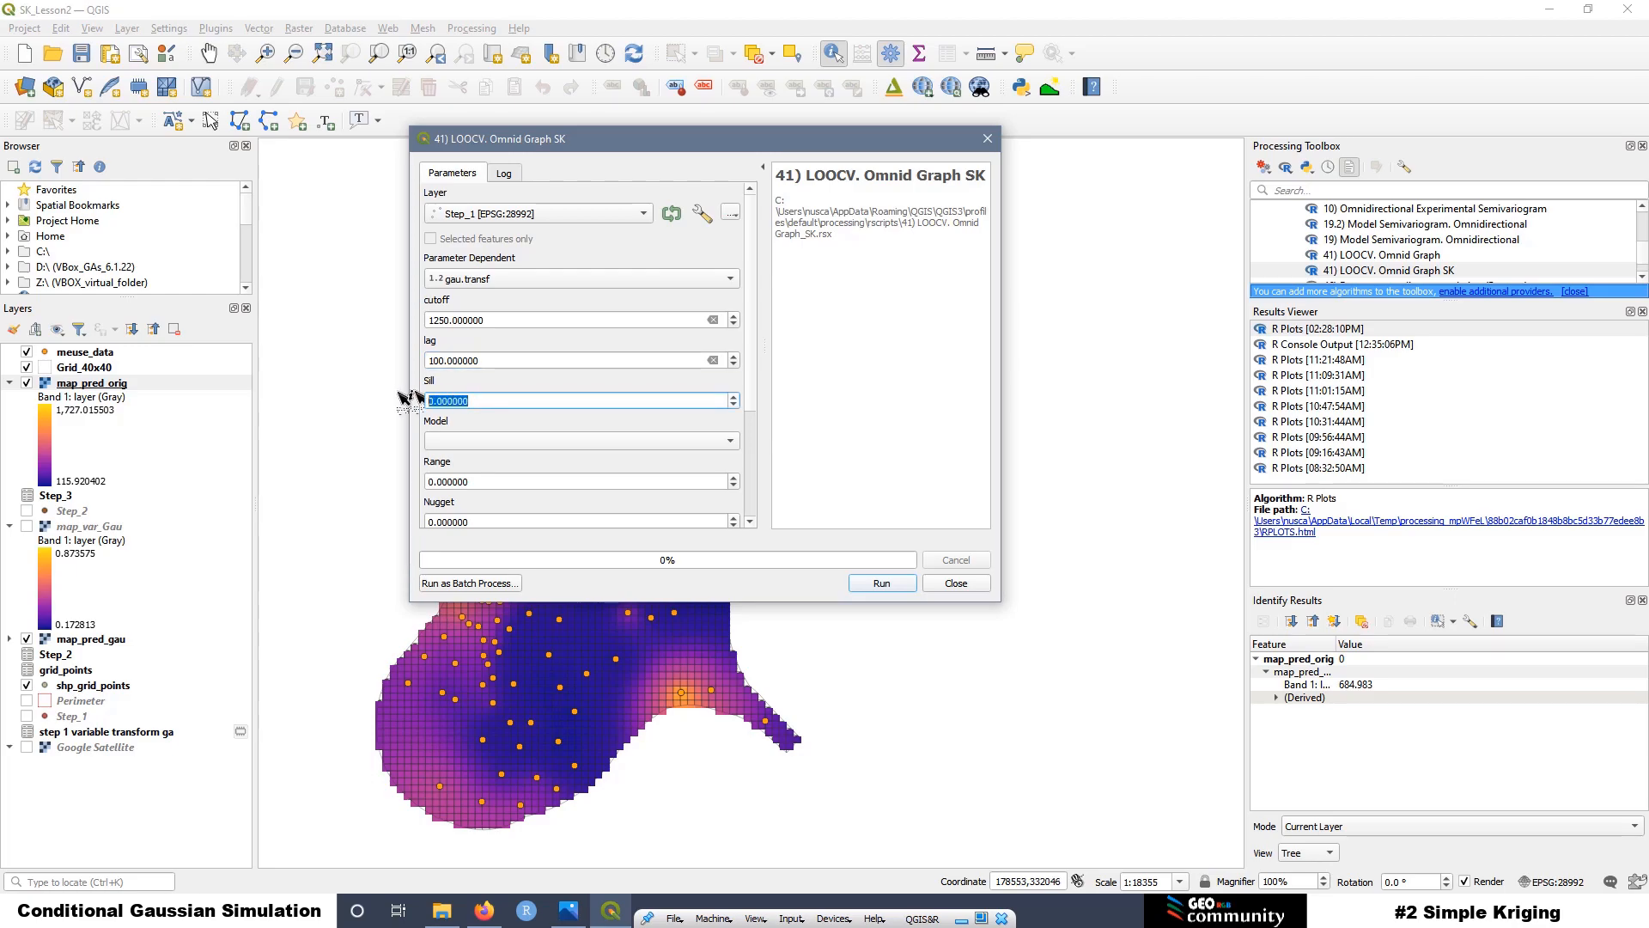
type("0.1")
left_click(510, 441)
left_click(470, 464)
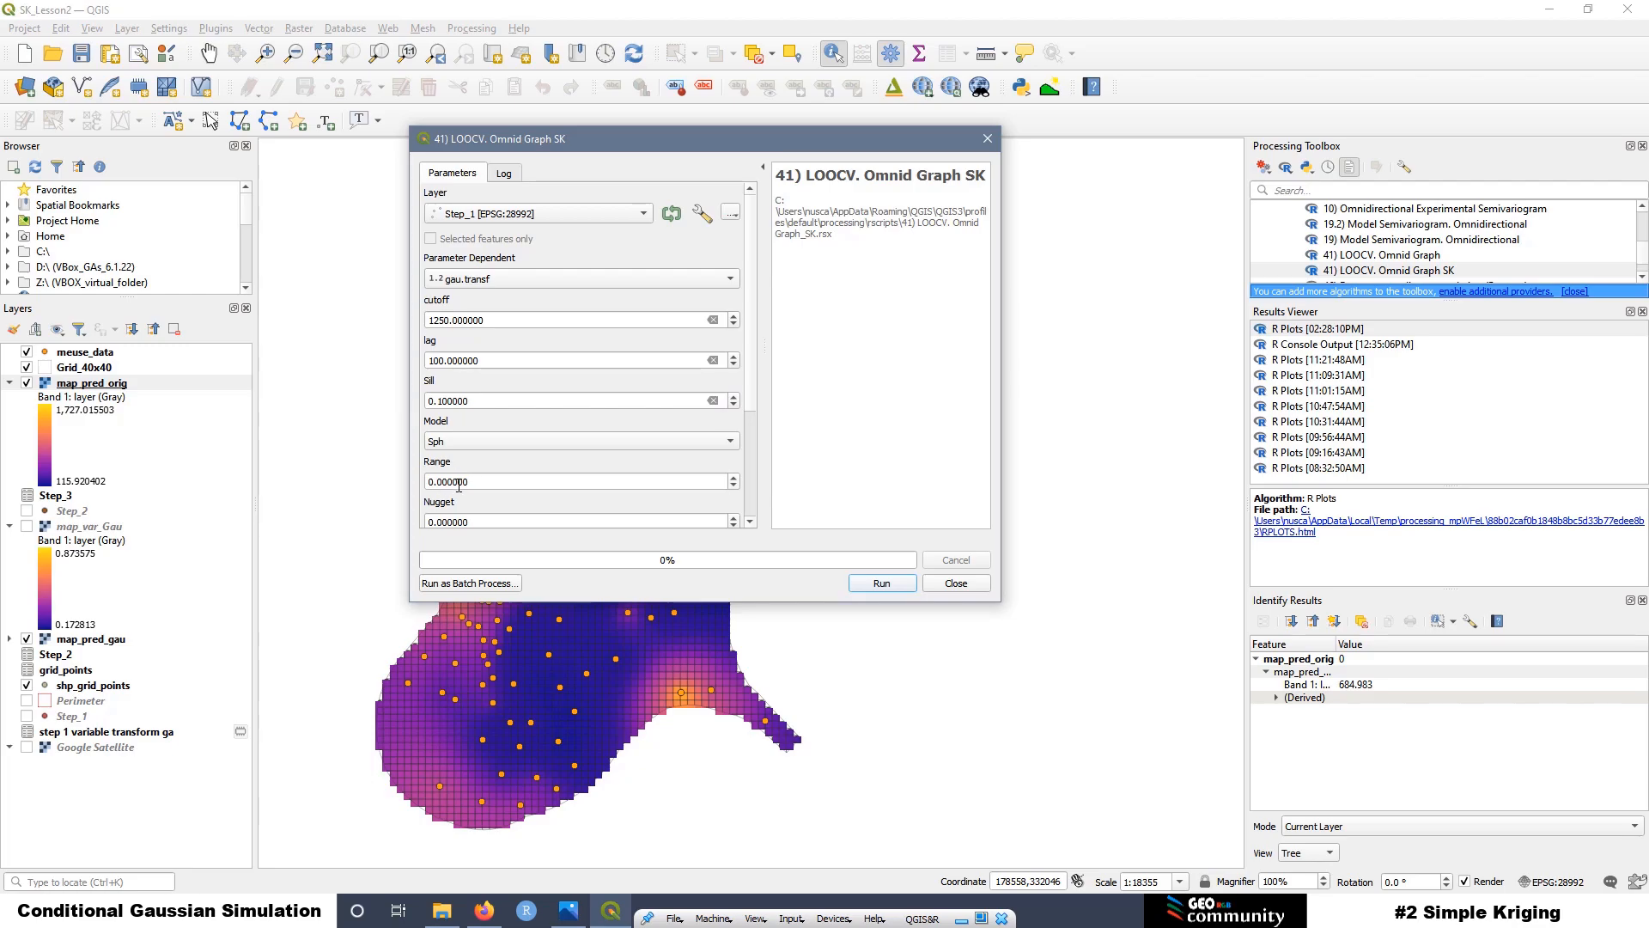
Step: Set the range to 1200, the nugget to 0.1 and the number of bins to 12 for the LOOCV SK run
double_click(458, 482)
type("12")
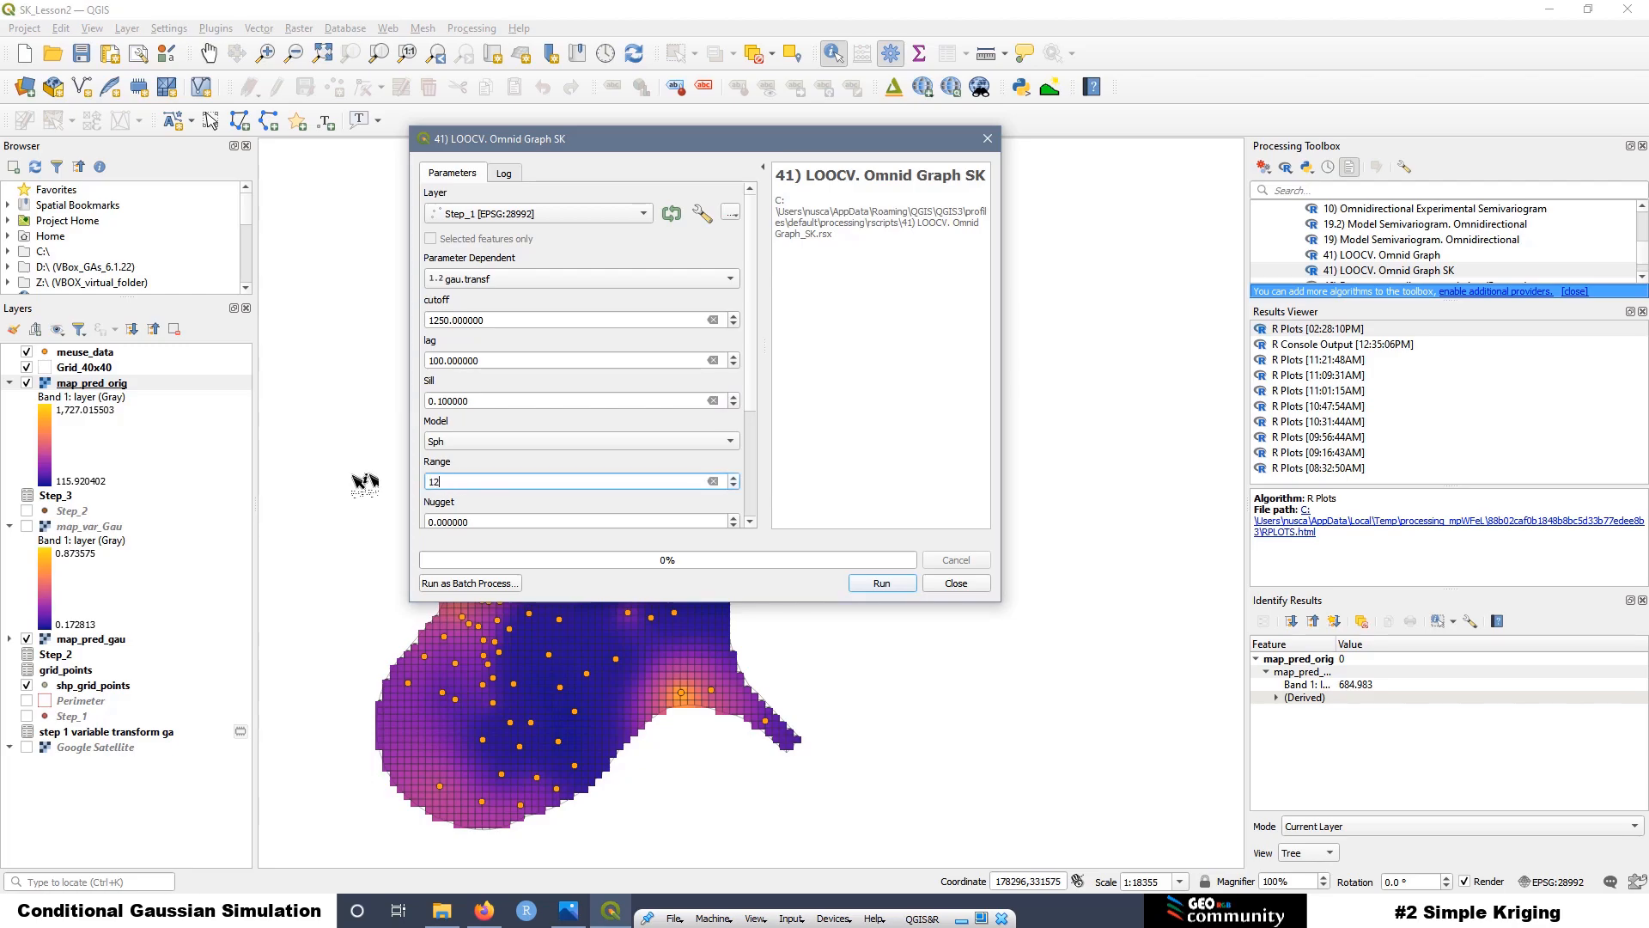
double_click(490, 521)
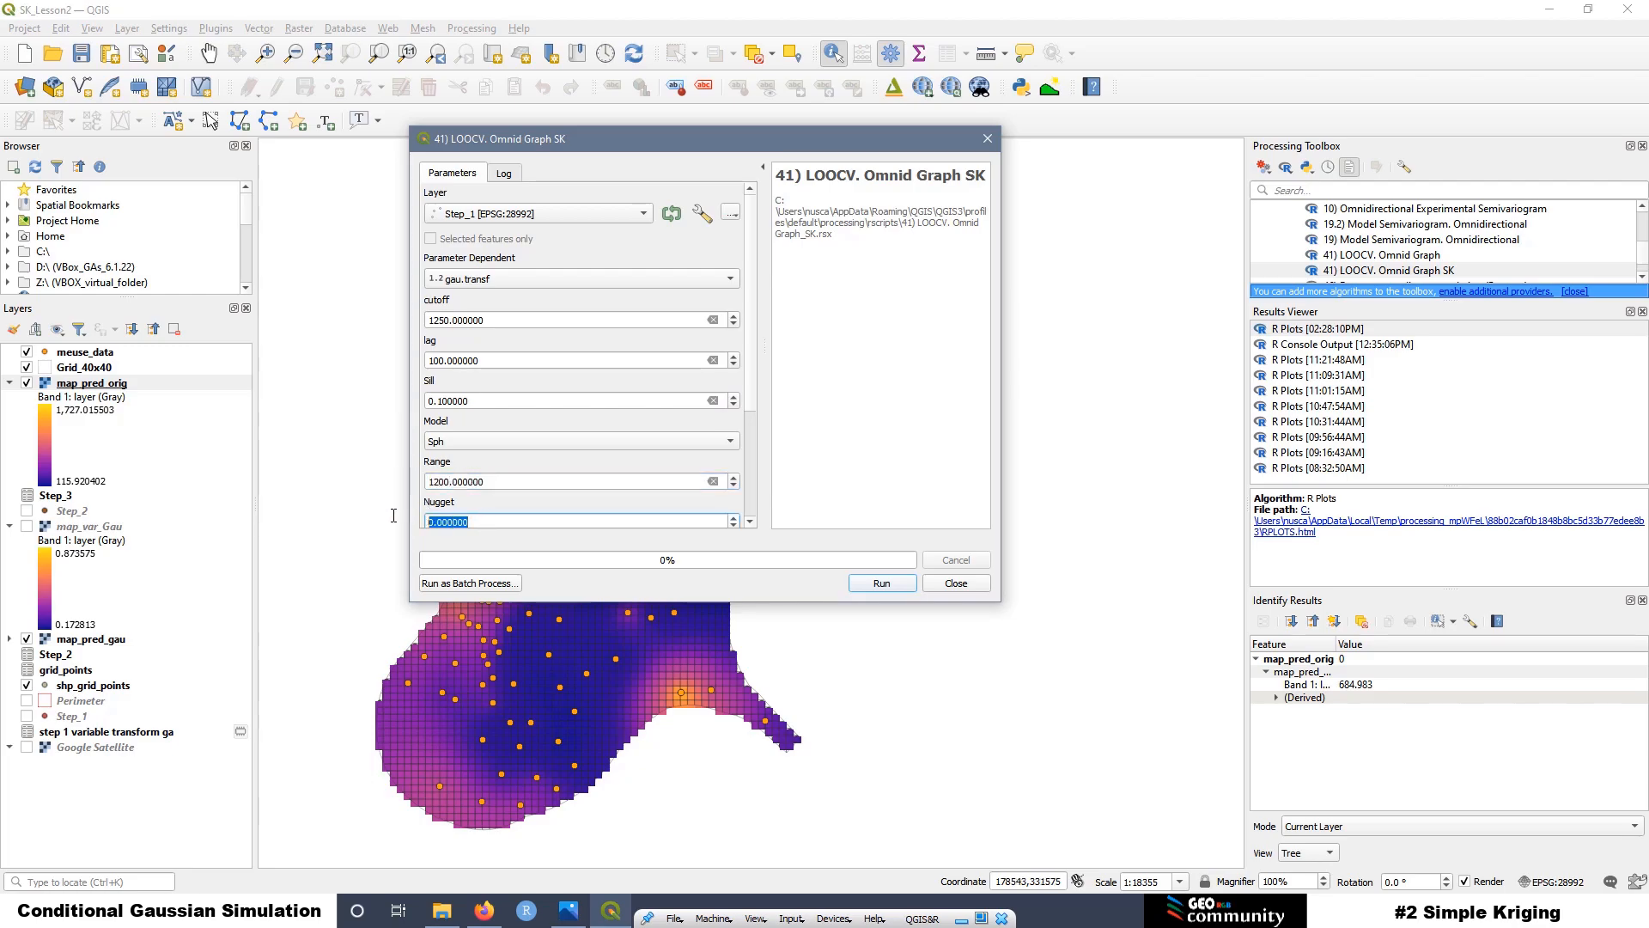
type("0.1")
scroll(755, 400, "down", 5)
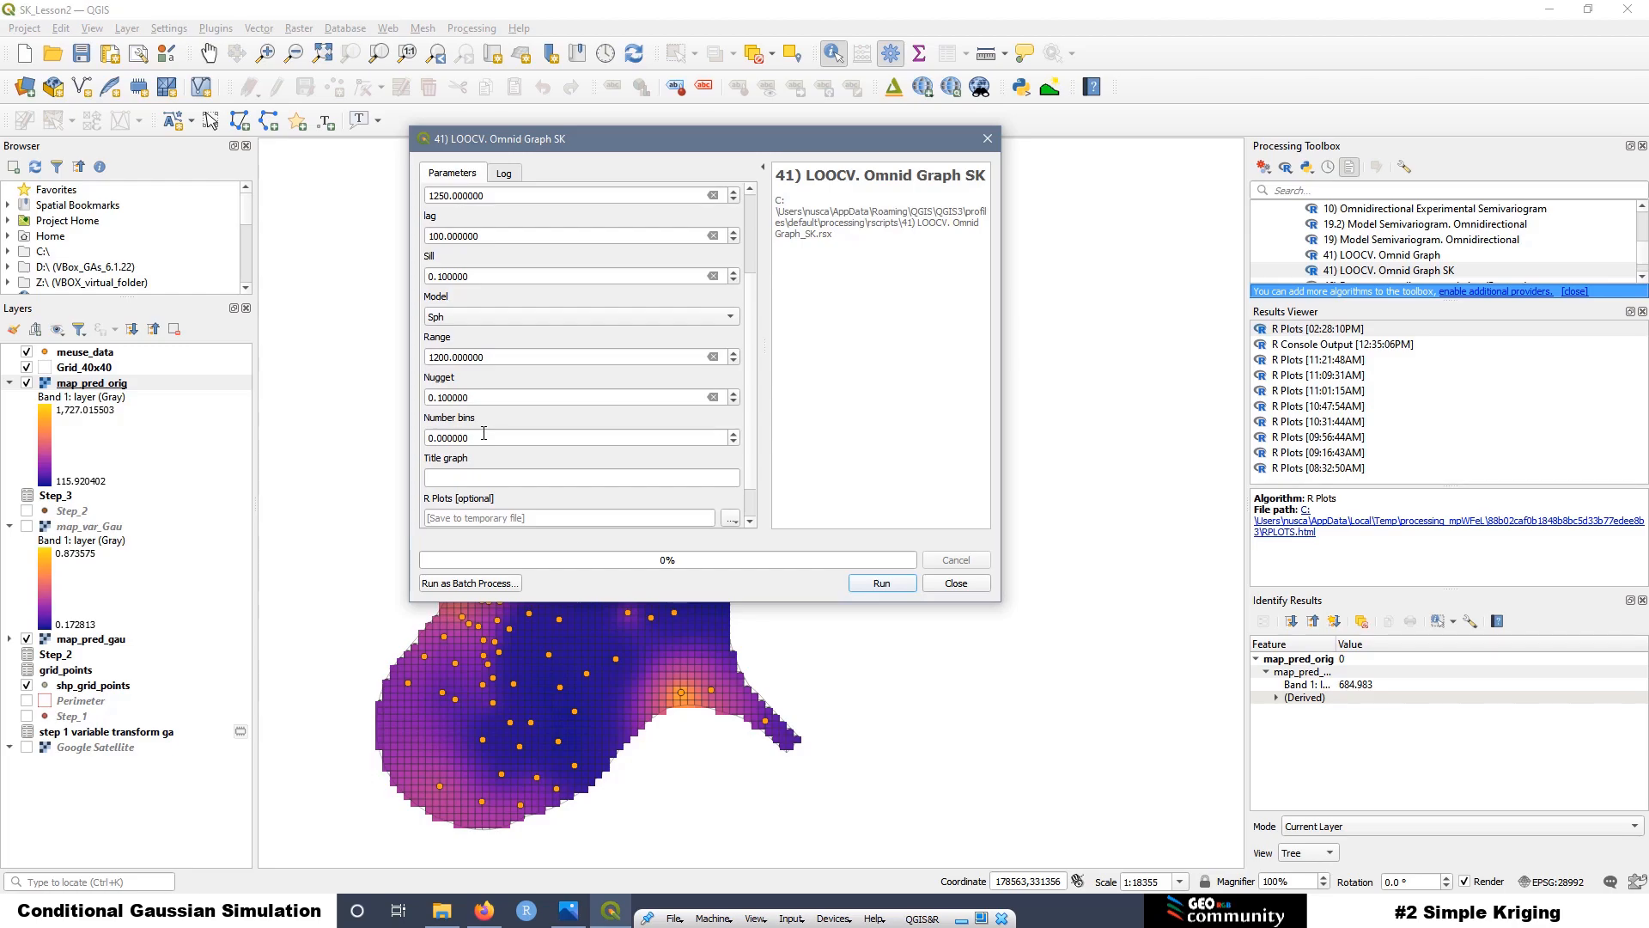
key("Tab")
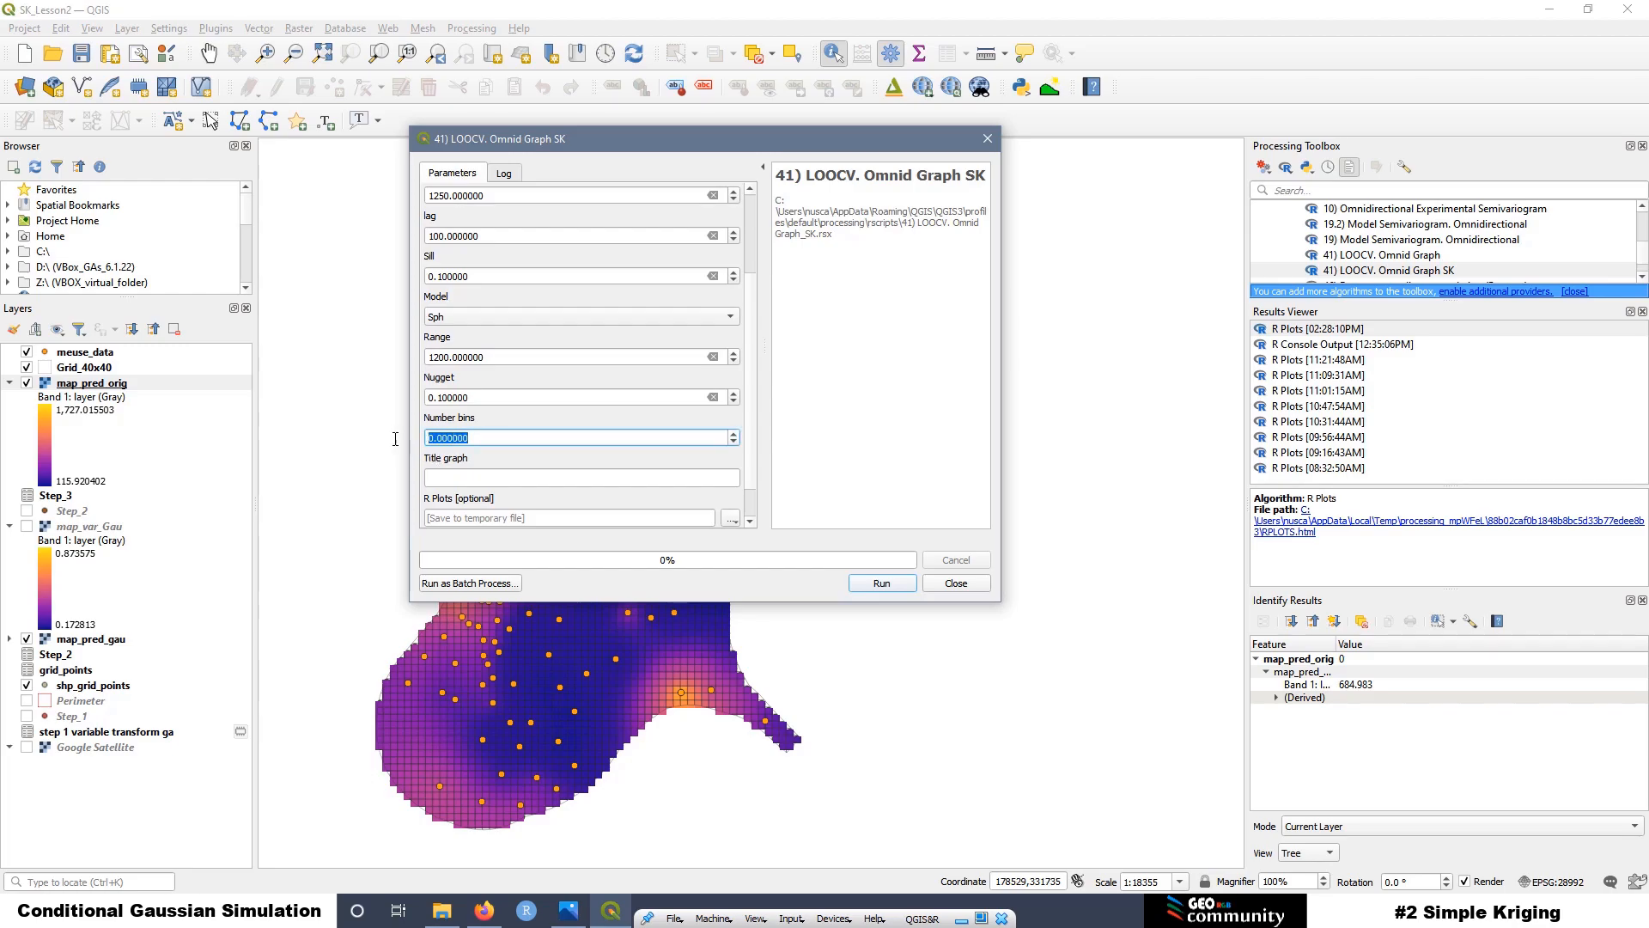
type("12")
Step: Title the graph "LOOCV for Simple Kriging" and run the cross-validation
left_click(461, 478)
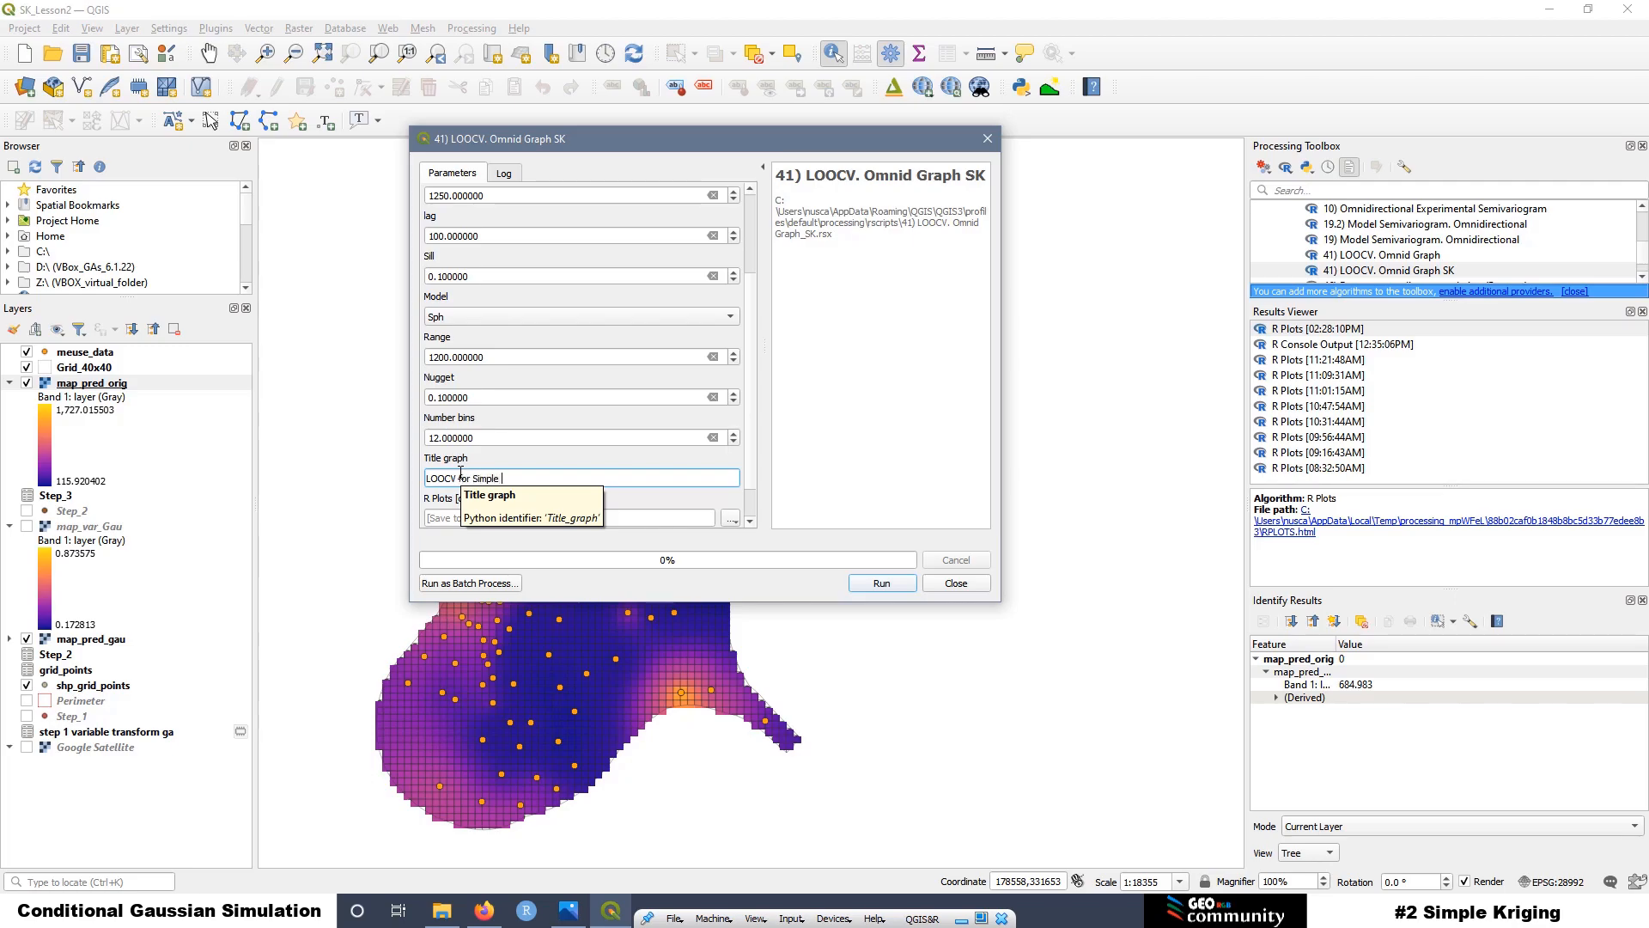
type("ging")
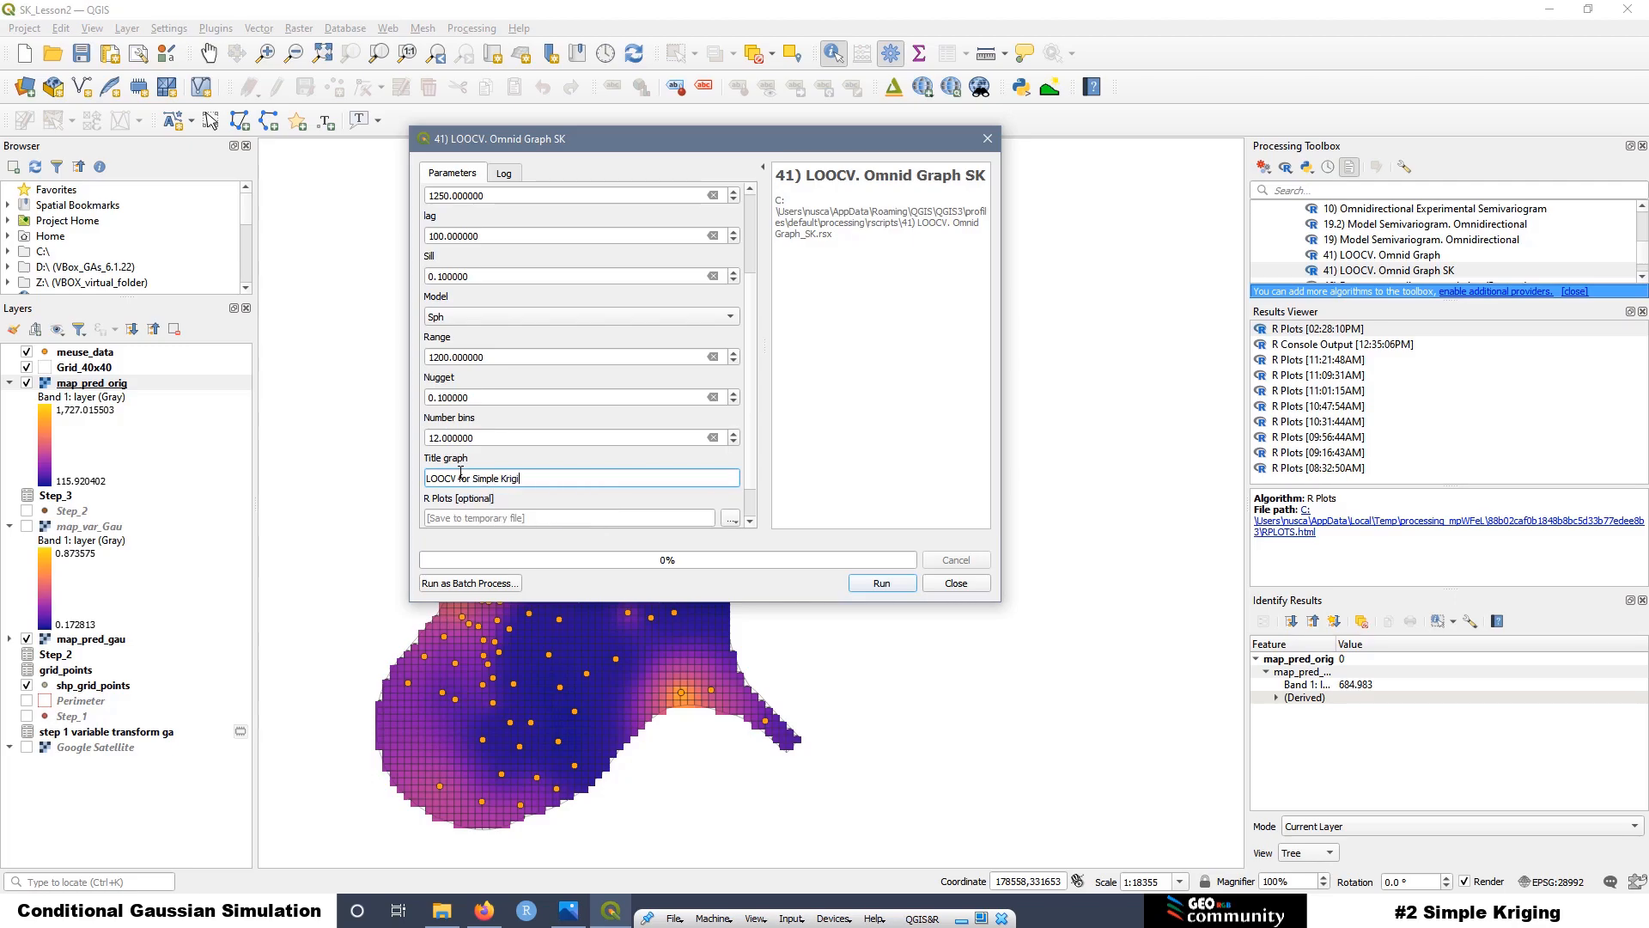
left_click(882, 582)
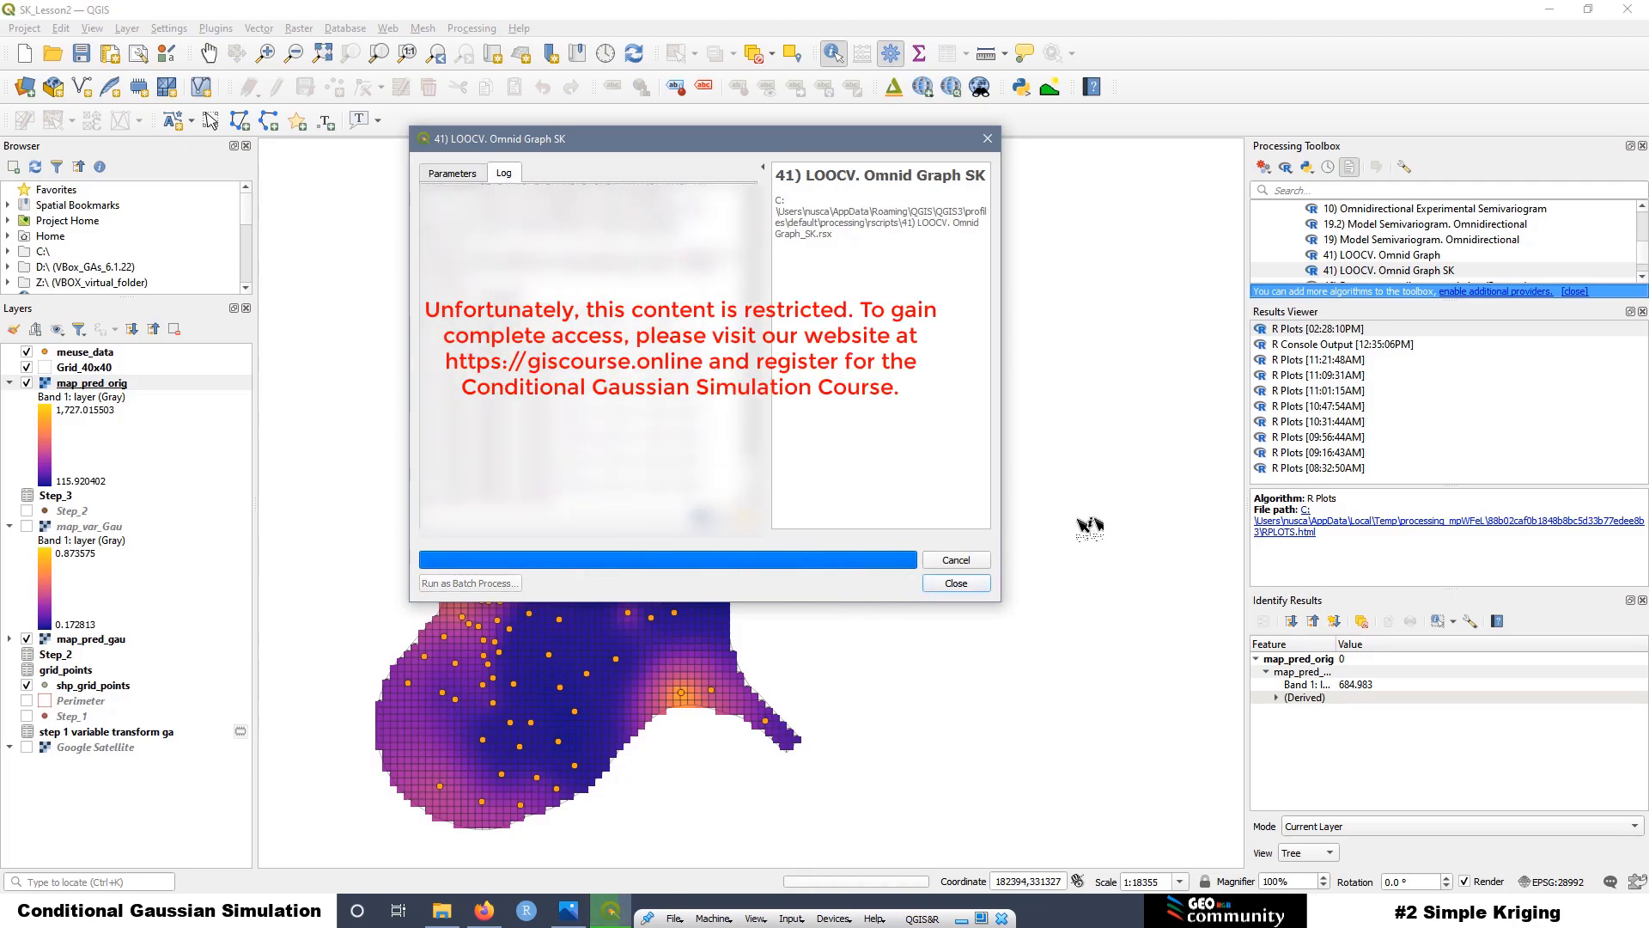
Step: Examine the cross-validation statistics in the log, especially the RMSE, and view the newest R plots enlarged in the browser
left_click_drag(559, 360, 419, 218)
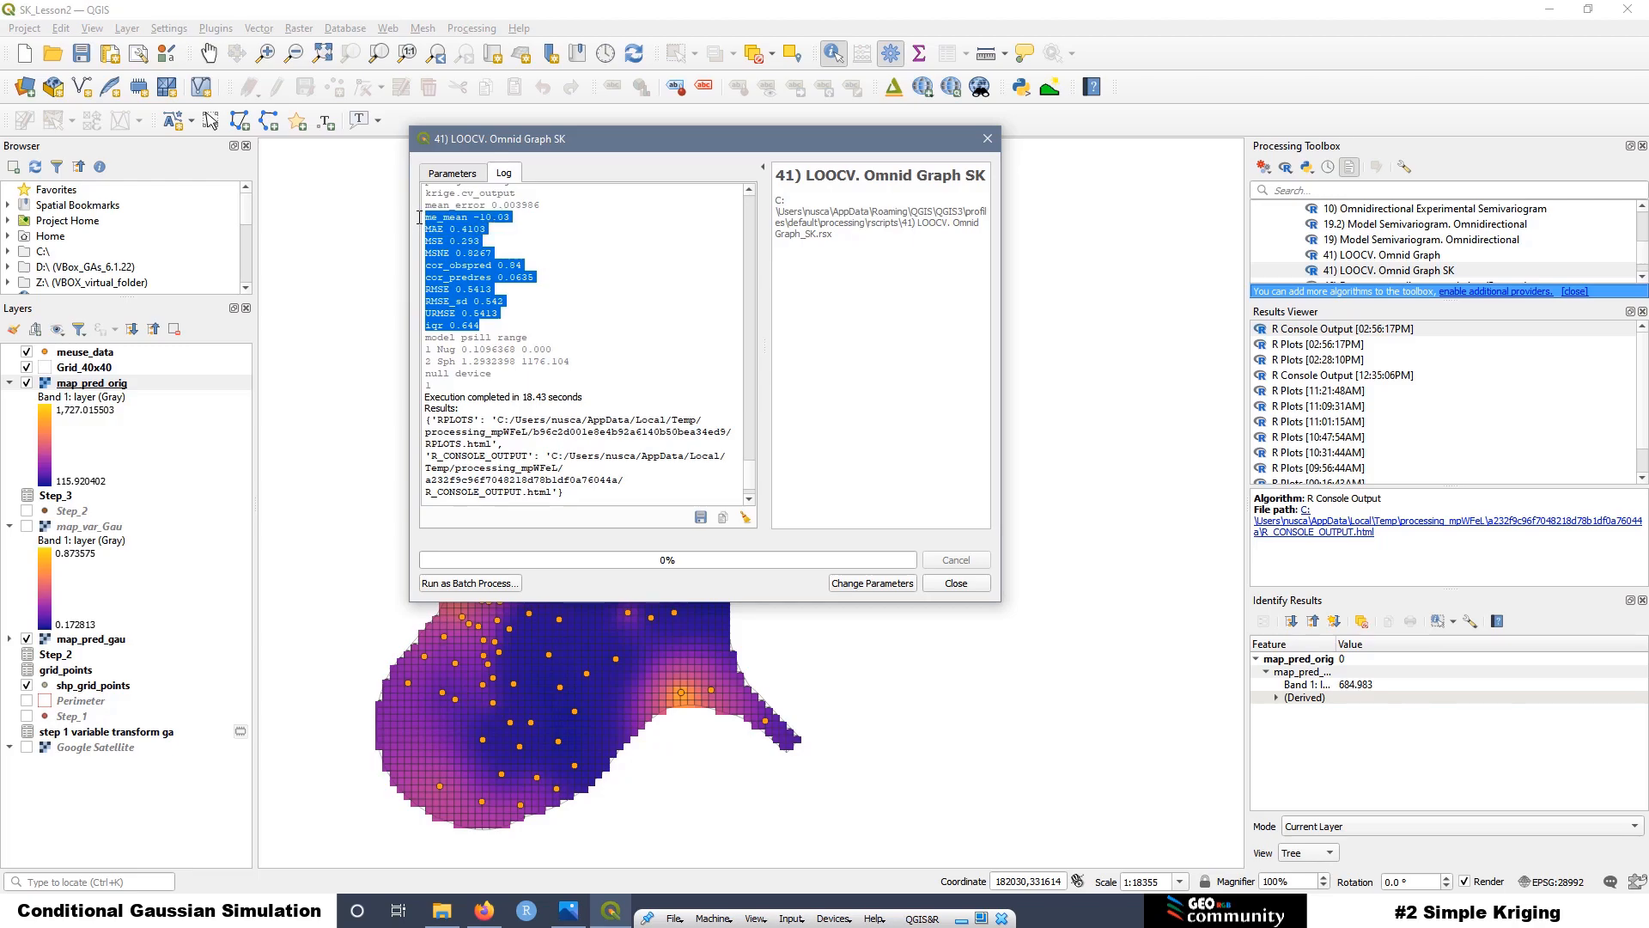
left_click(541, 225)
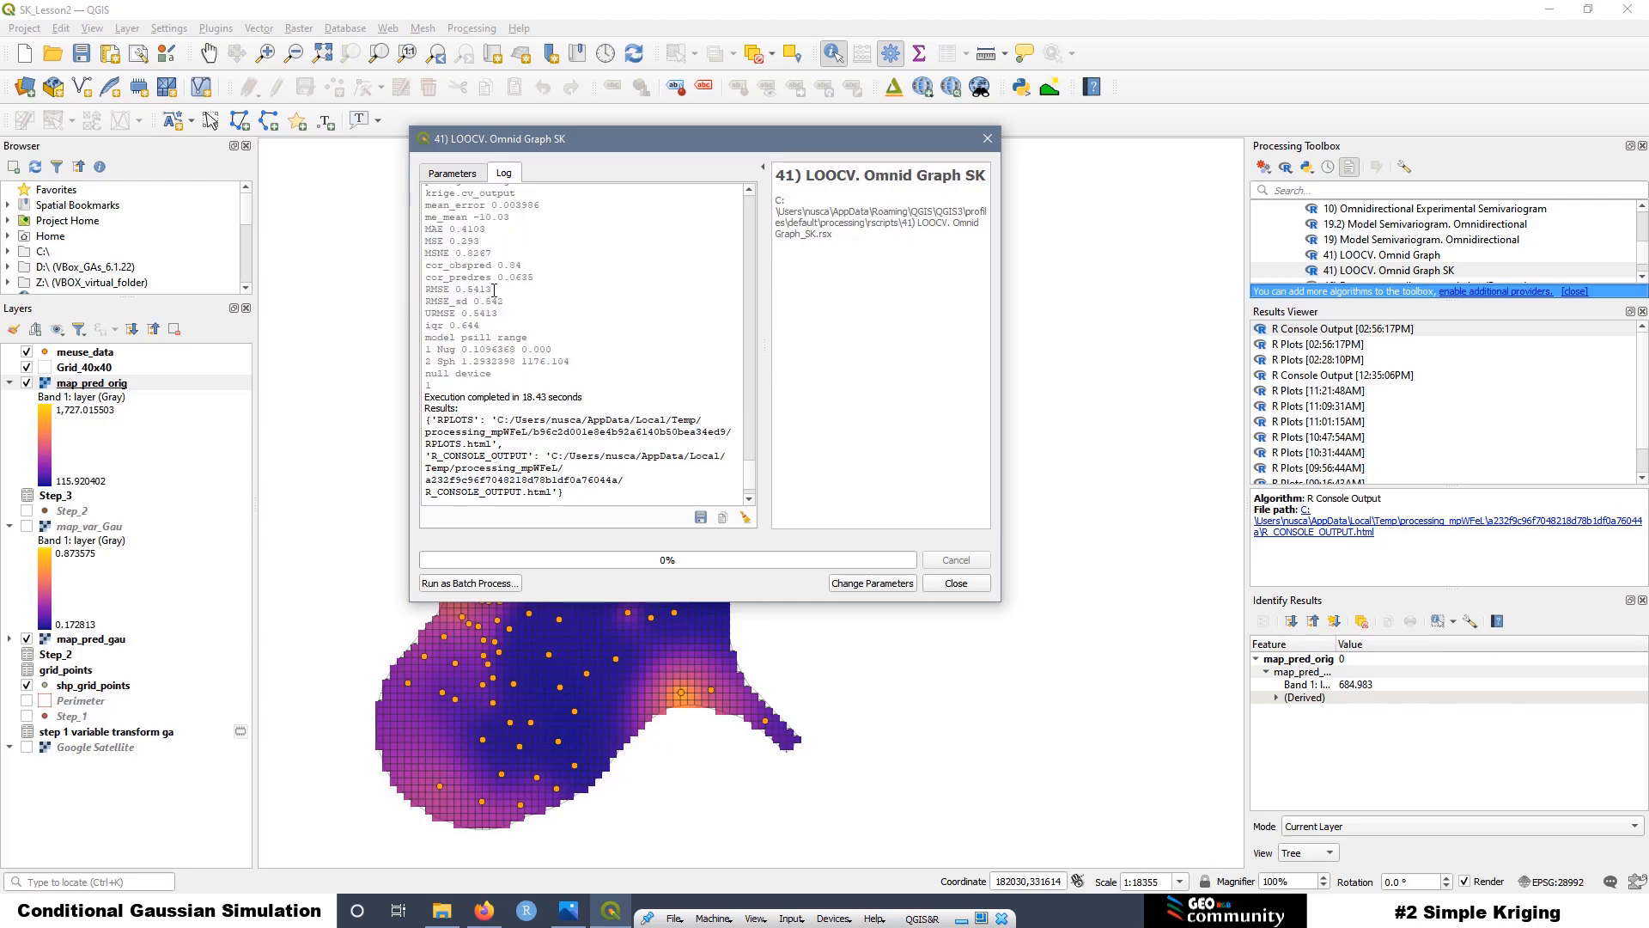
left_click_drag(494, 290, 428, 290)
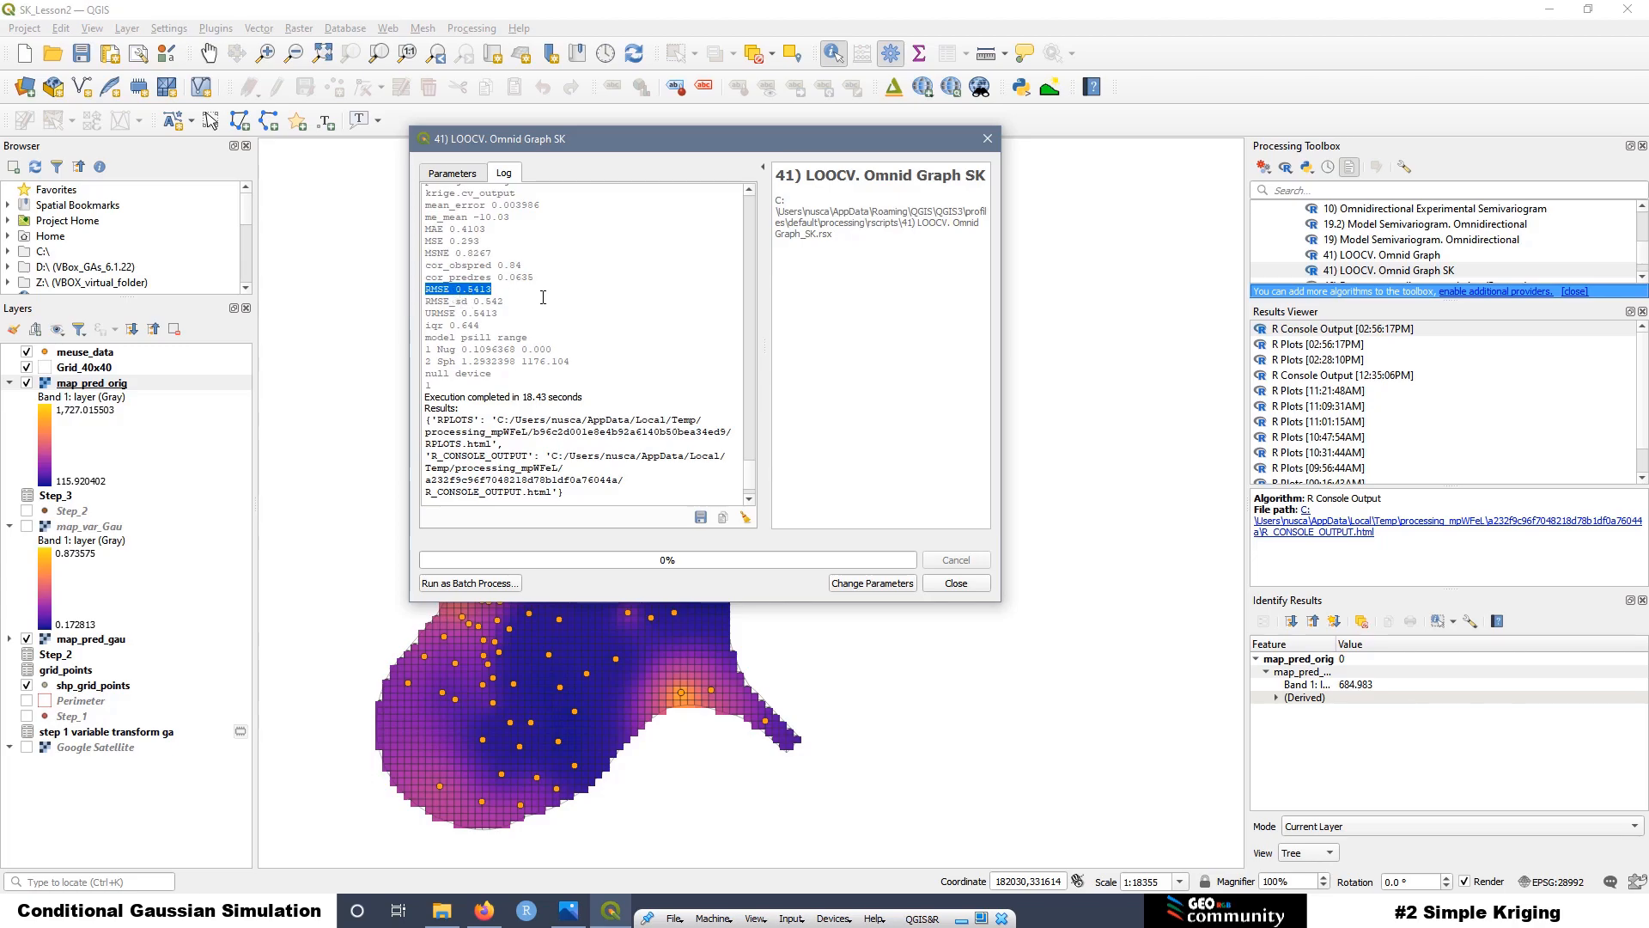
left_click(1326, 346)
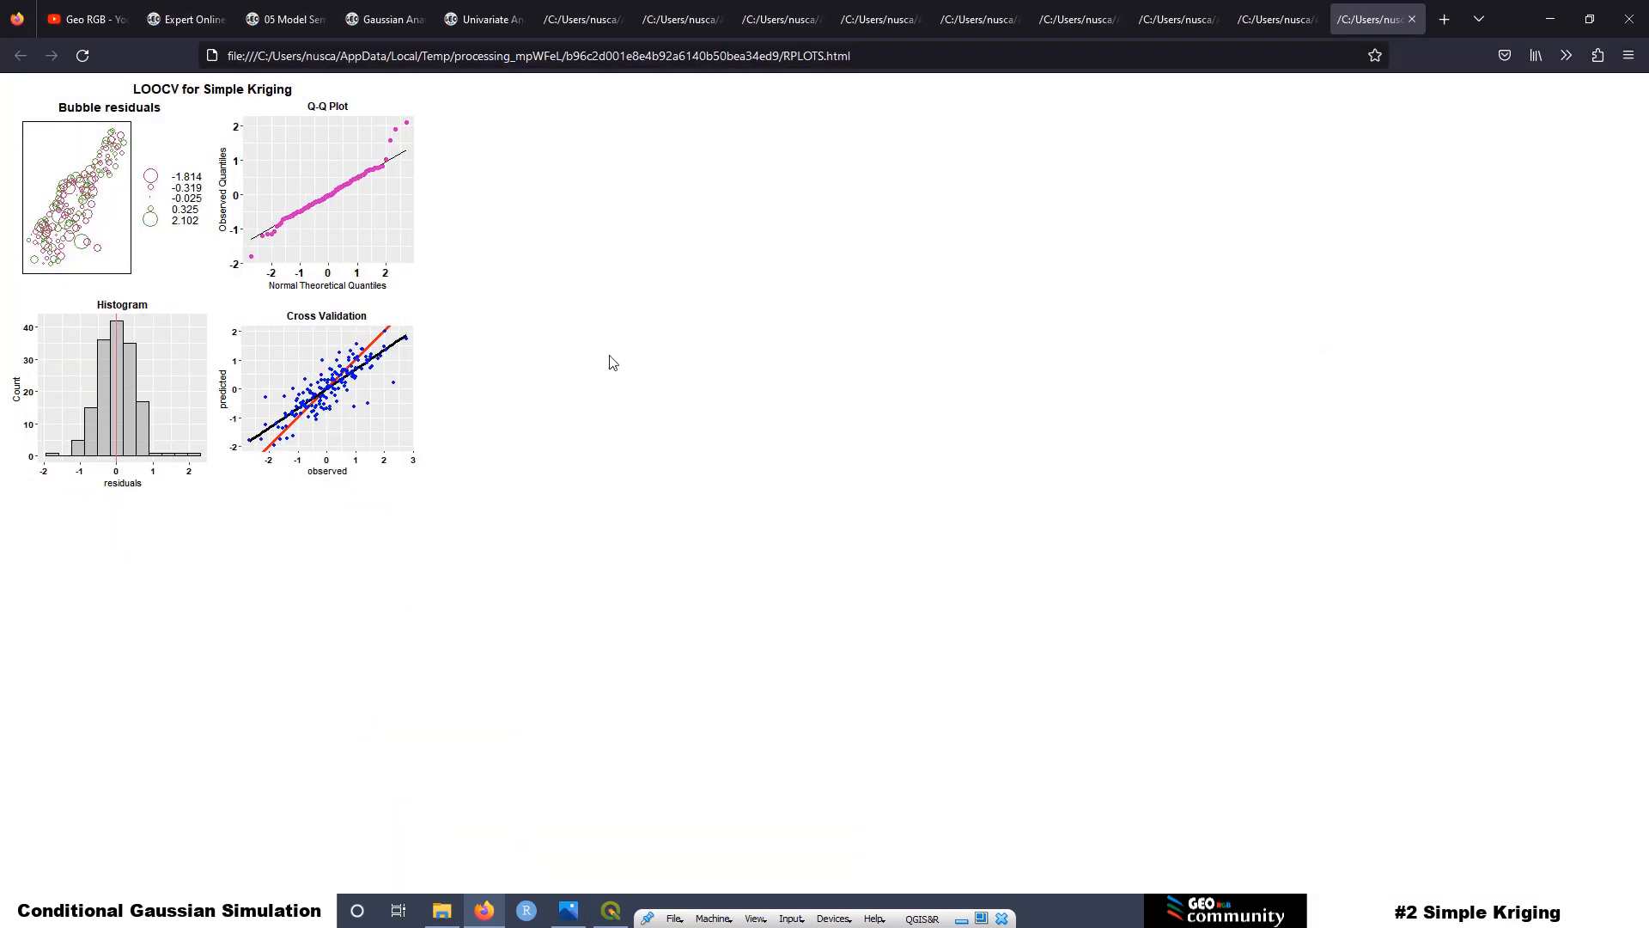
scroll(614, 364, "up", 5)
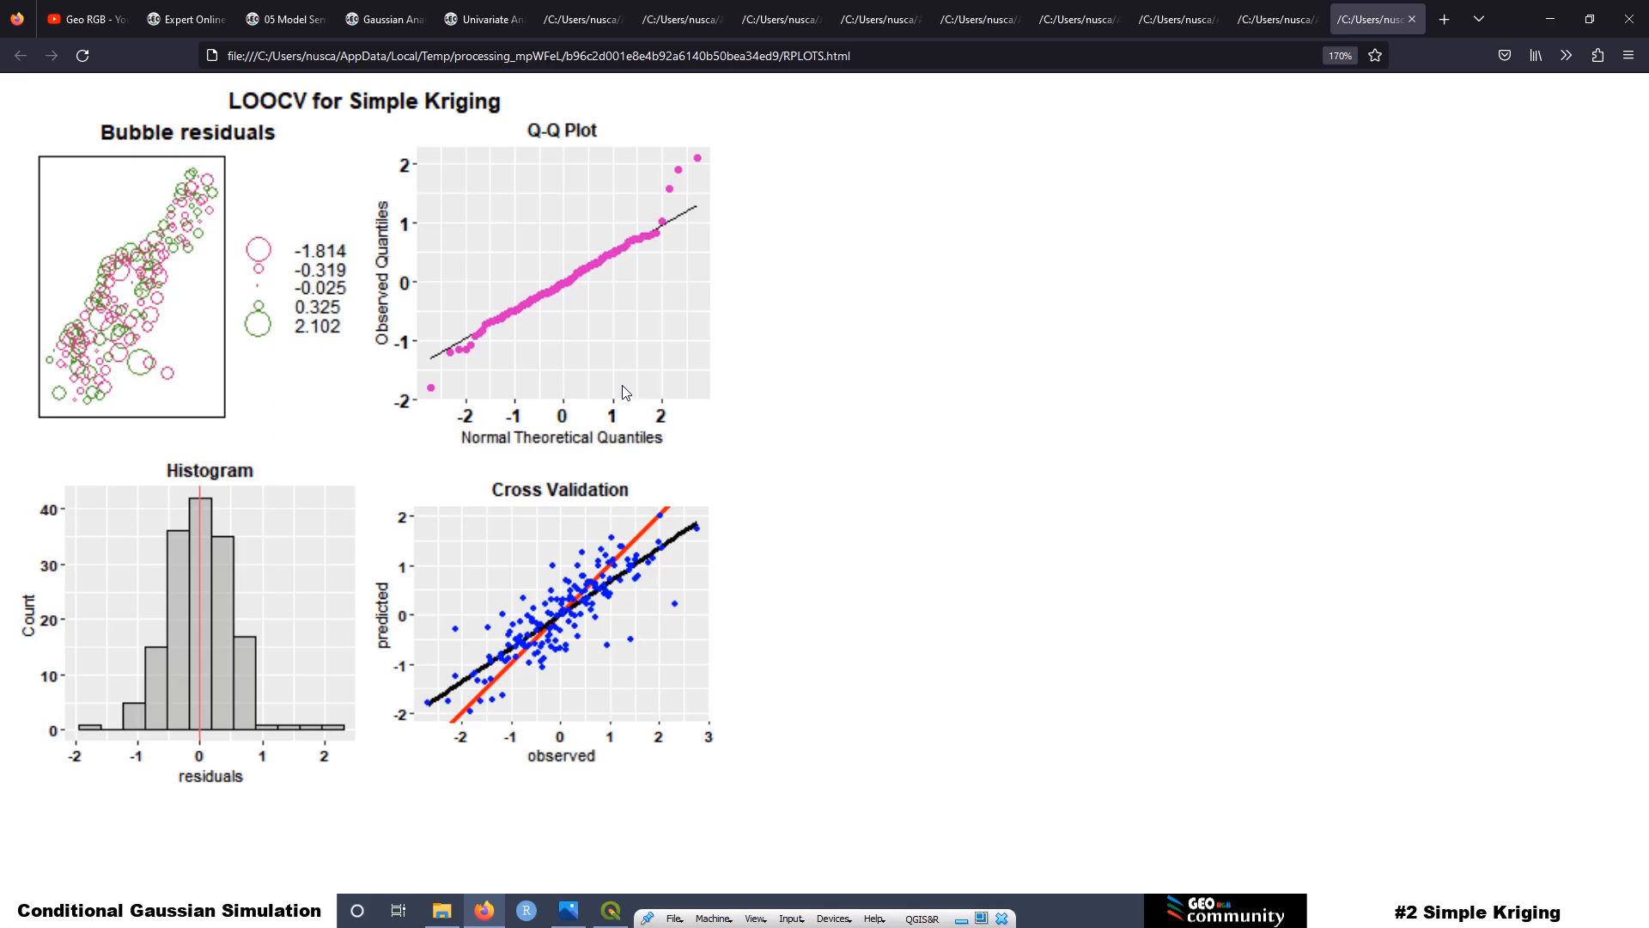
Step: Open the Lesson 8 "Cross validation. LOOCV and KFoldCV" page of the structural analysis course and view its exercise files
left_click(257, 17)
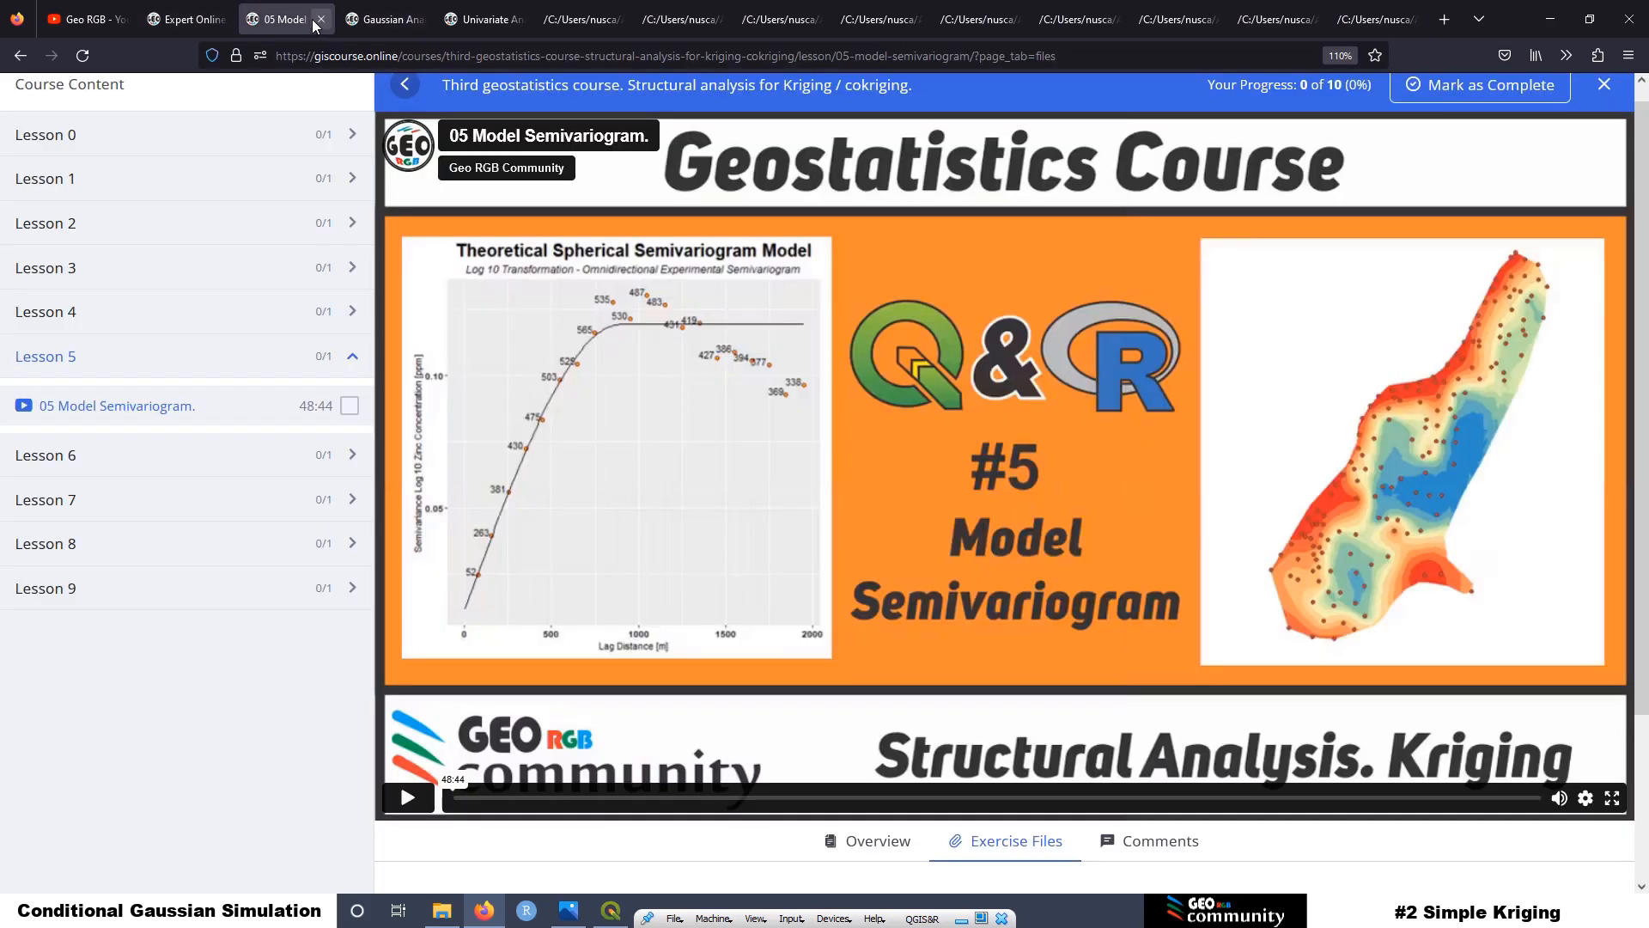
left_click(40, 552)
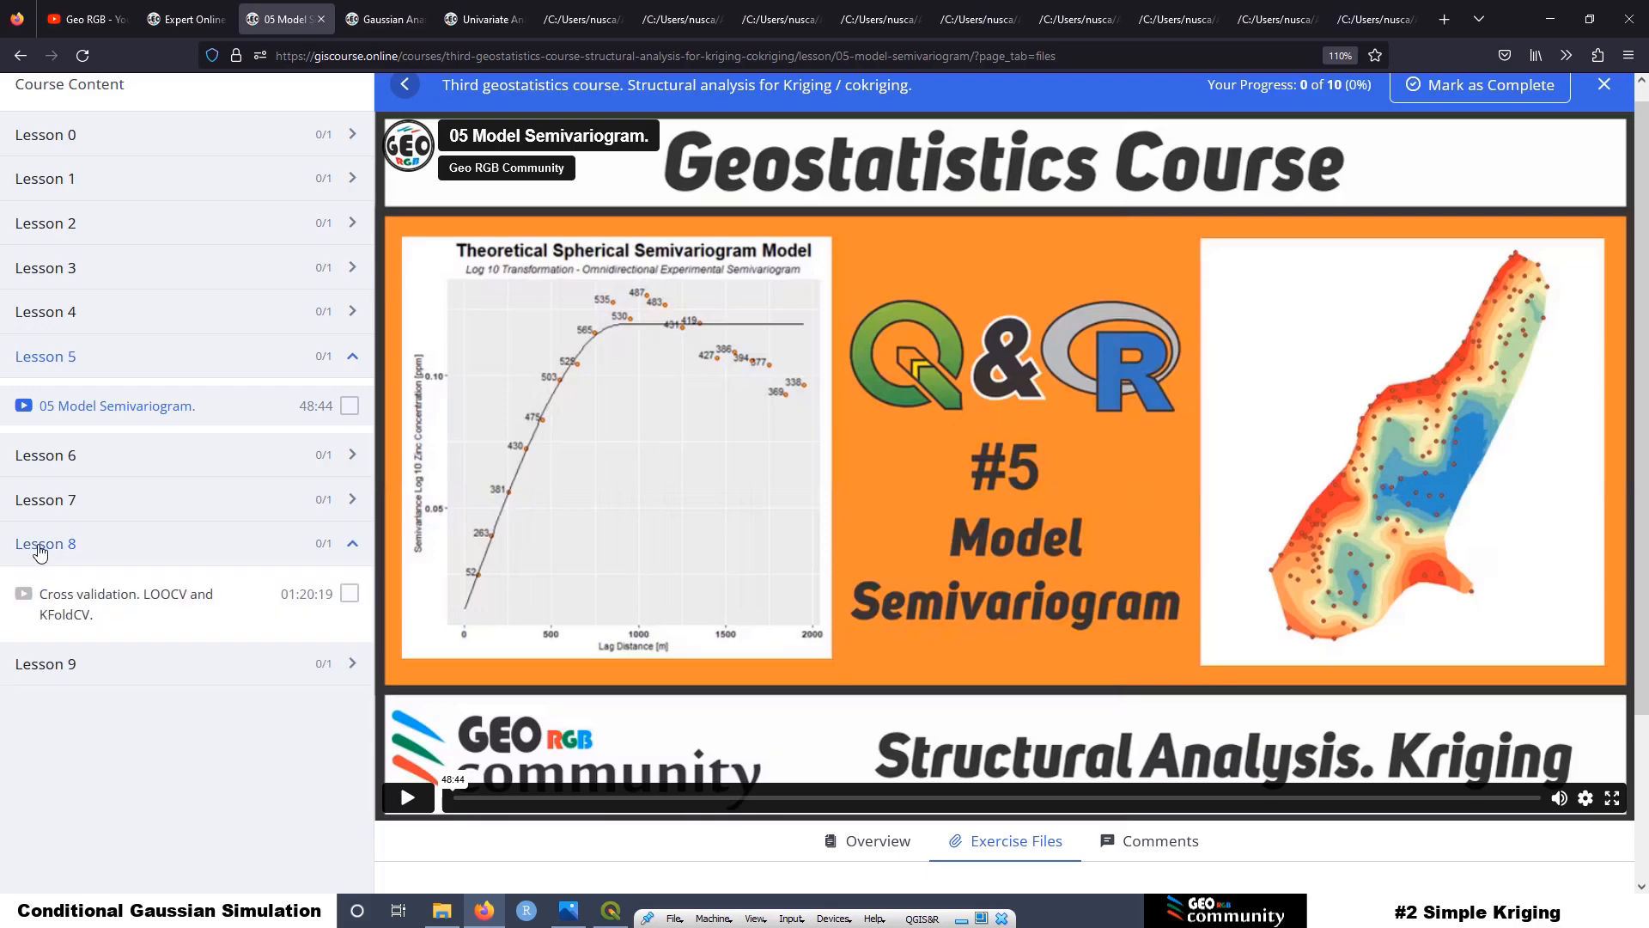
left_click(86, 609)
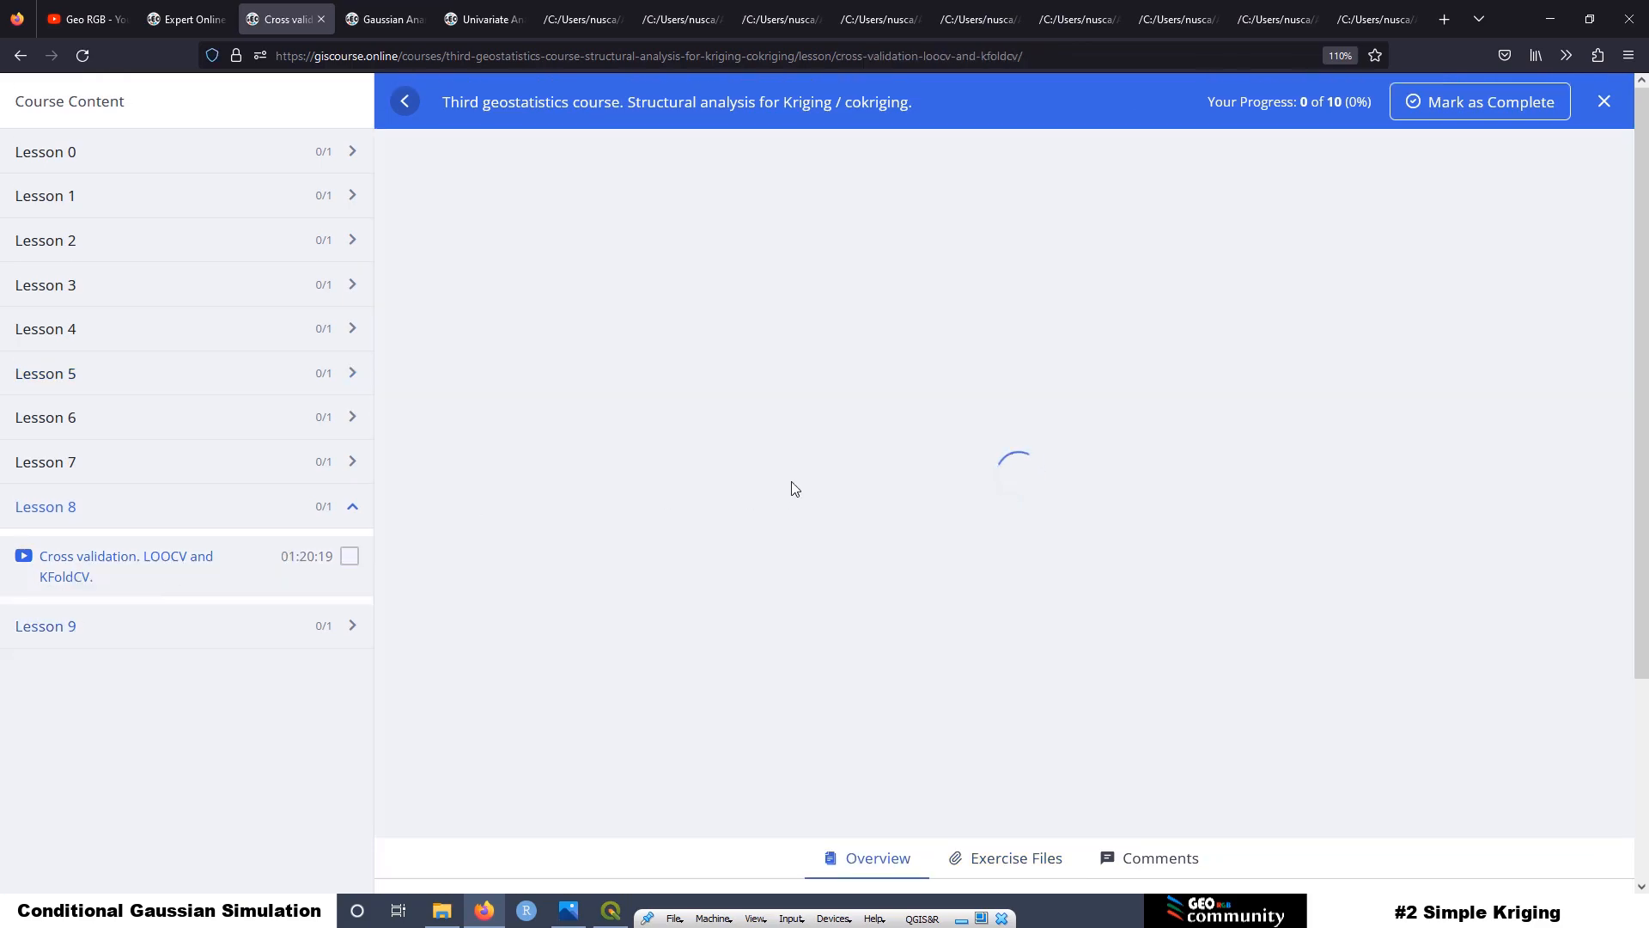
scroll(838, 466, "down", 3)
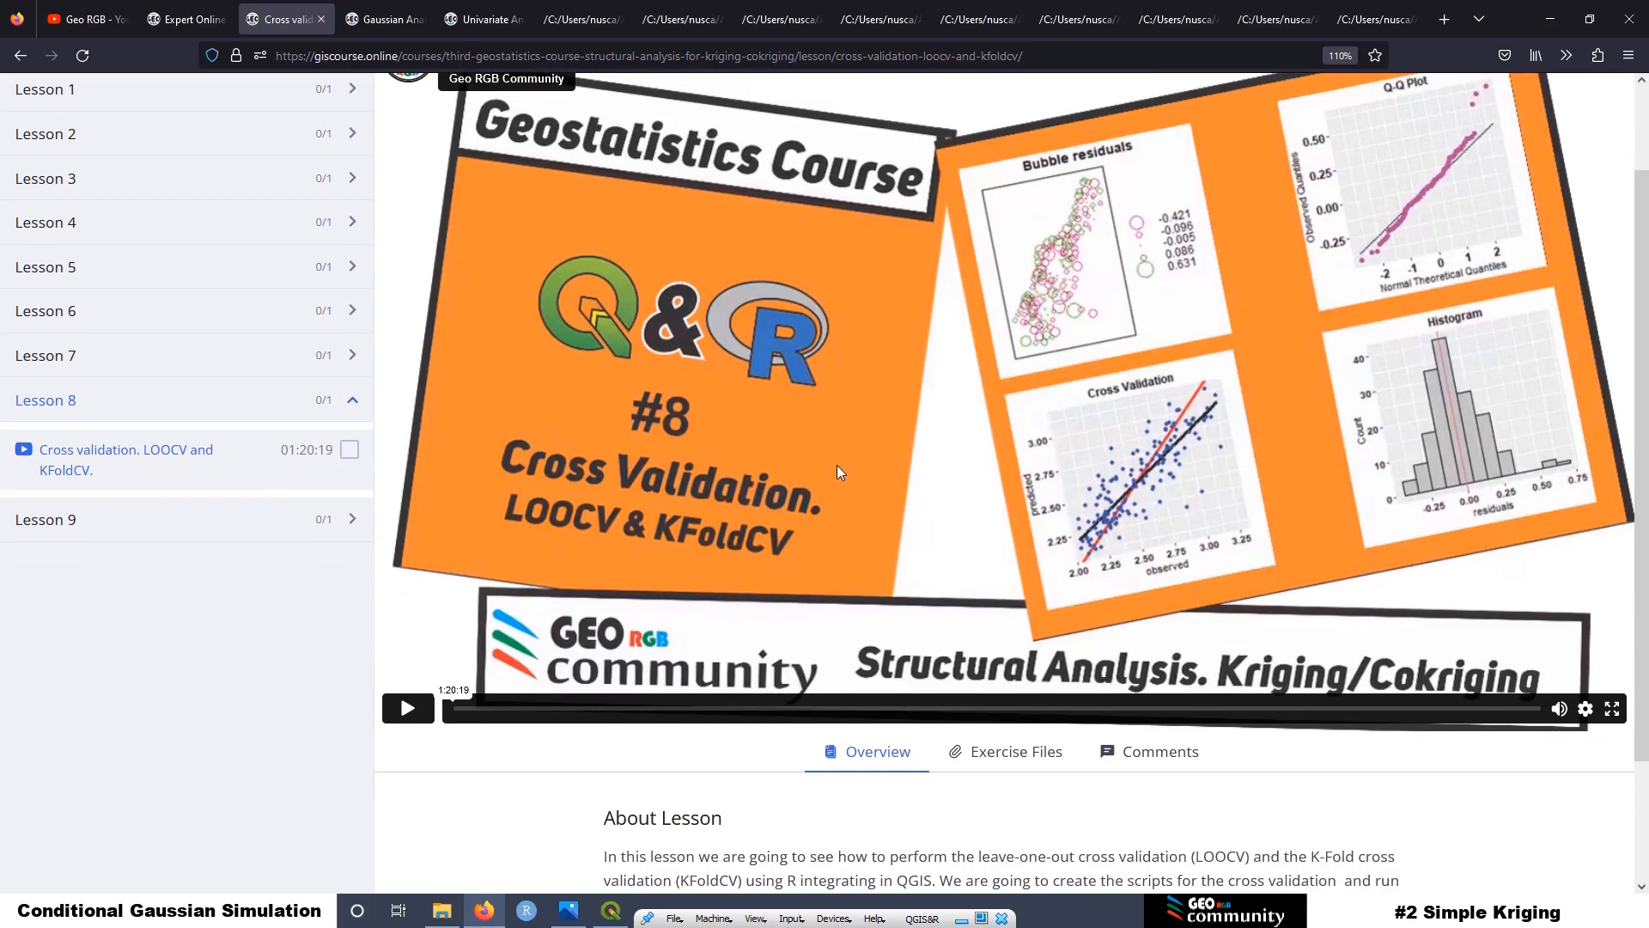
scroll(916, 500, "up", 2)
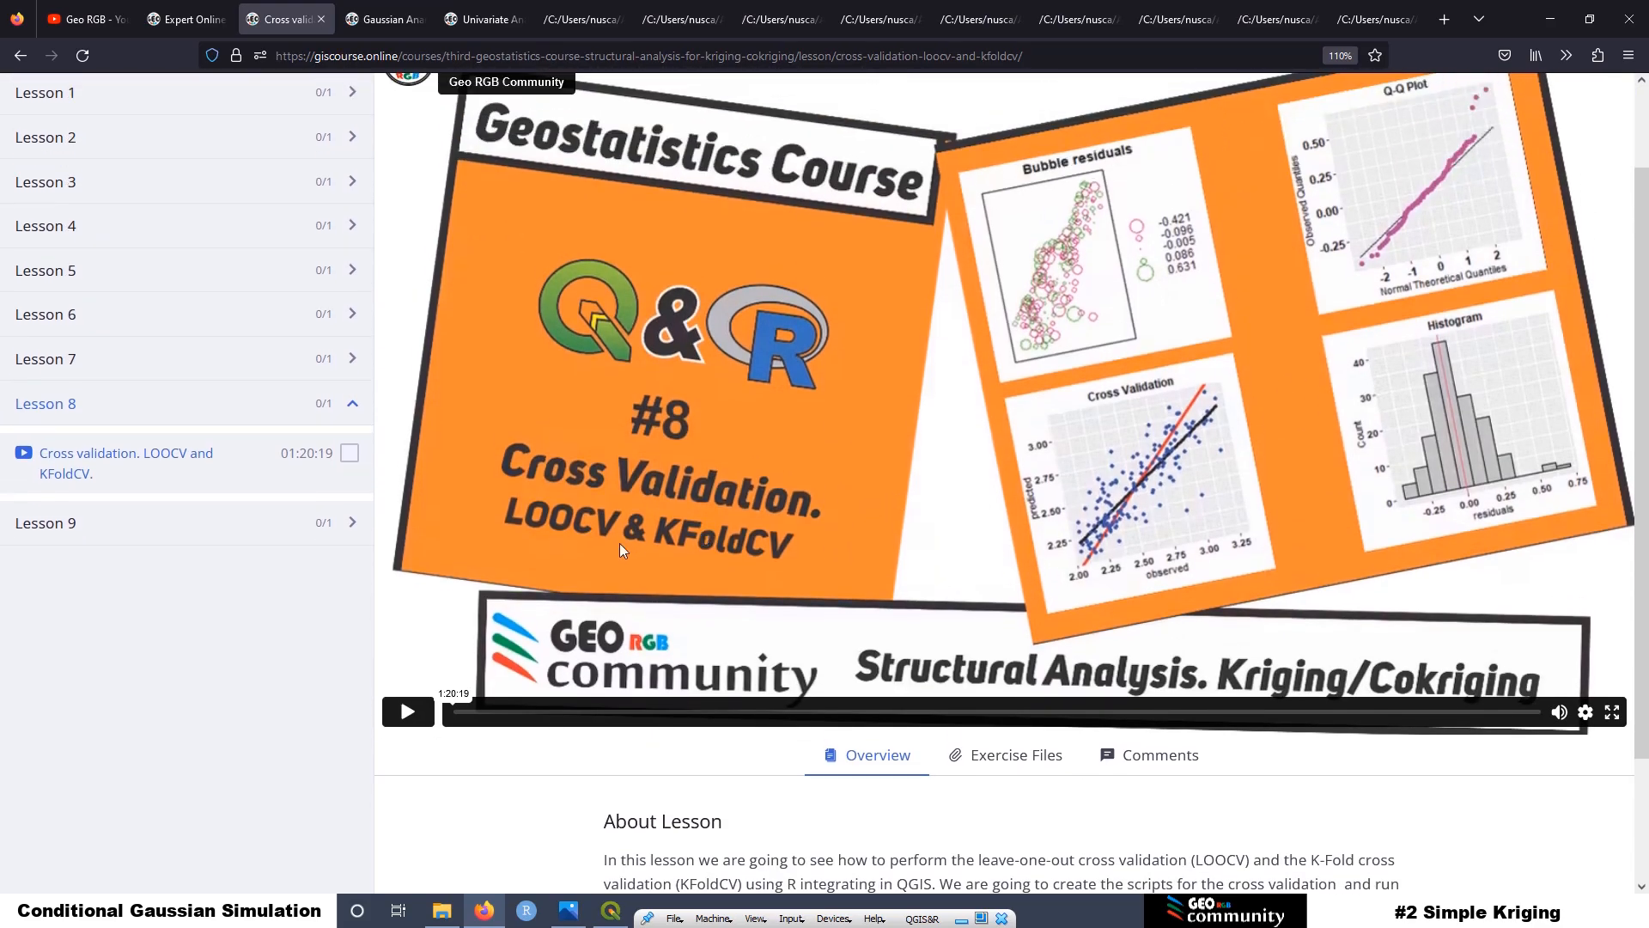
scroll(1151, 593, "down", 3)
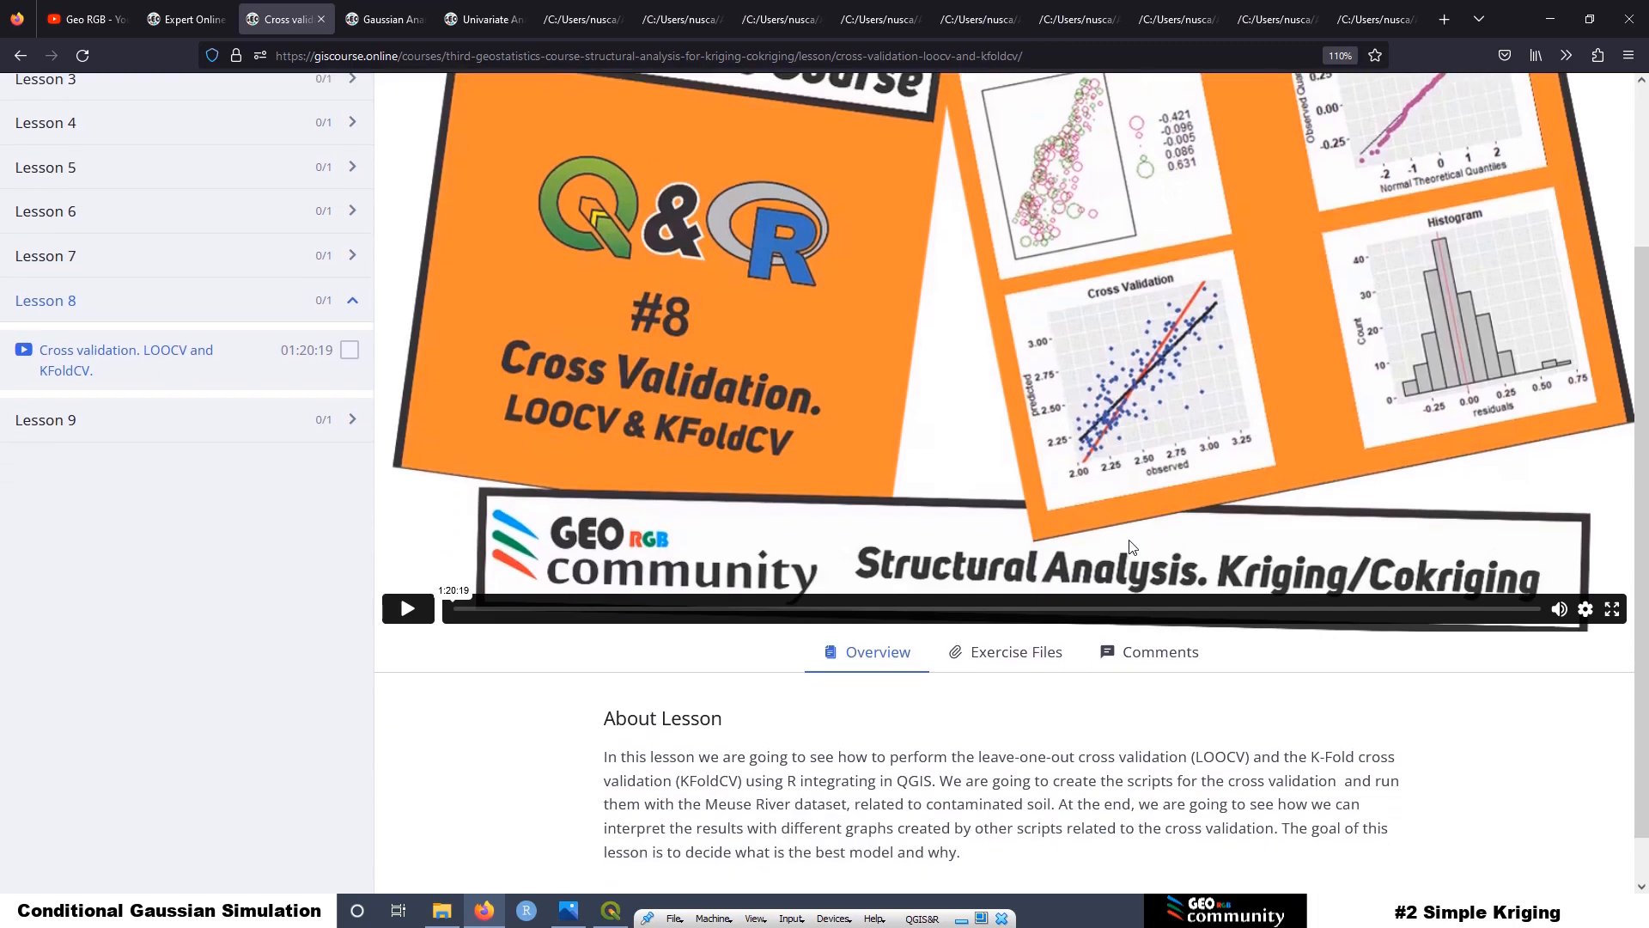
left_click(1005, 600)
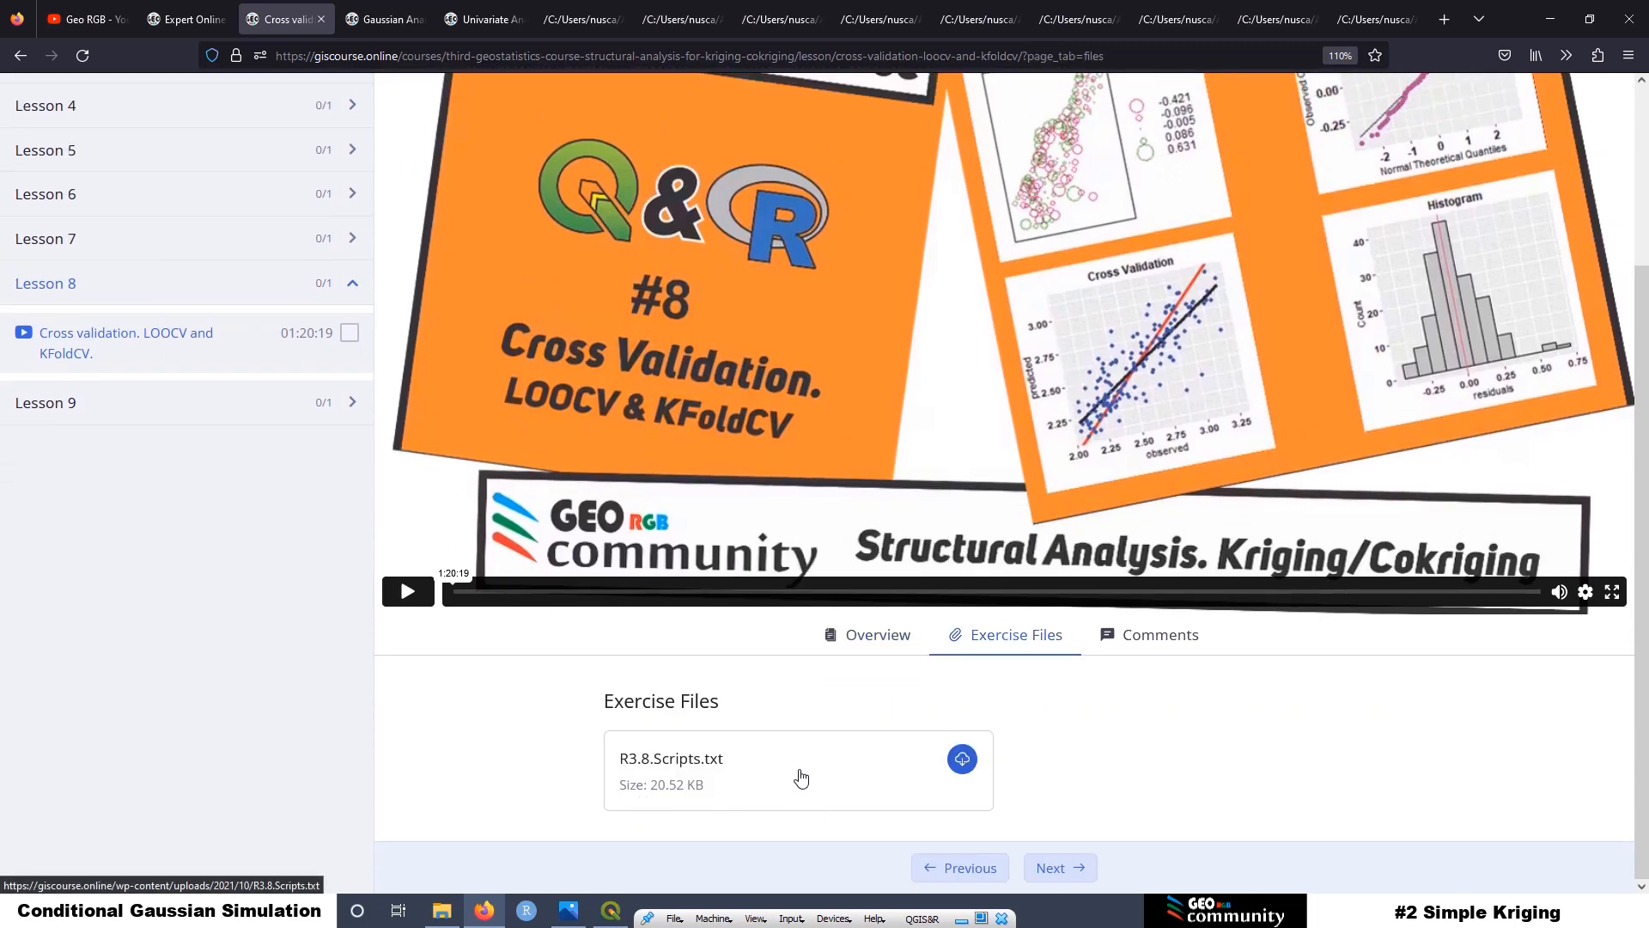
scroll(801, 777, "up", 2)
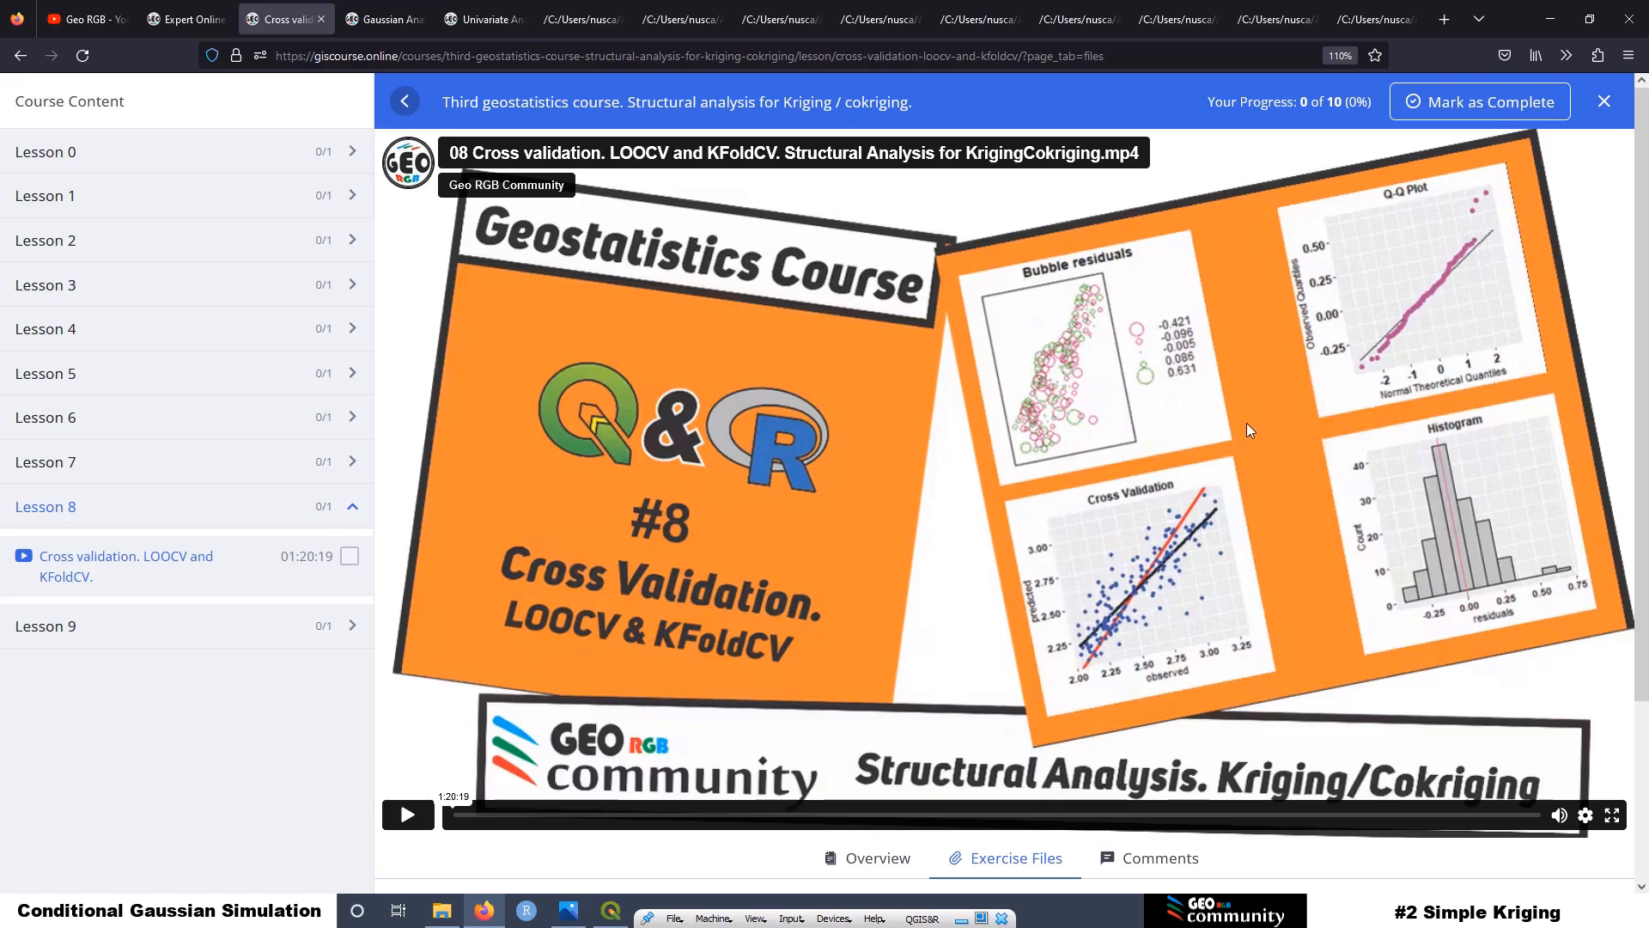
Step: Compare the LOOCV for Simple Kriging residual plots with the normal score statistics on the Gaussian Anamorphosis plots
left_click(1371, 20)
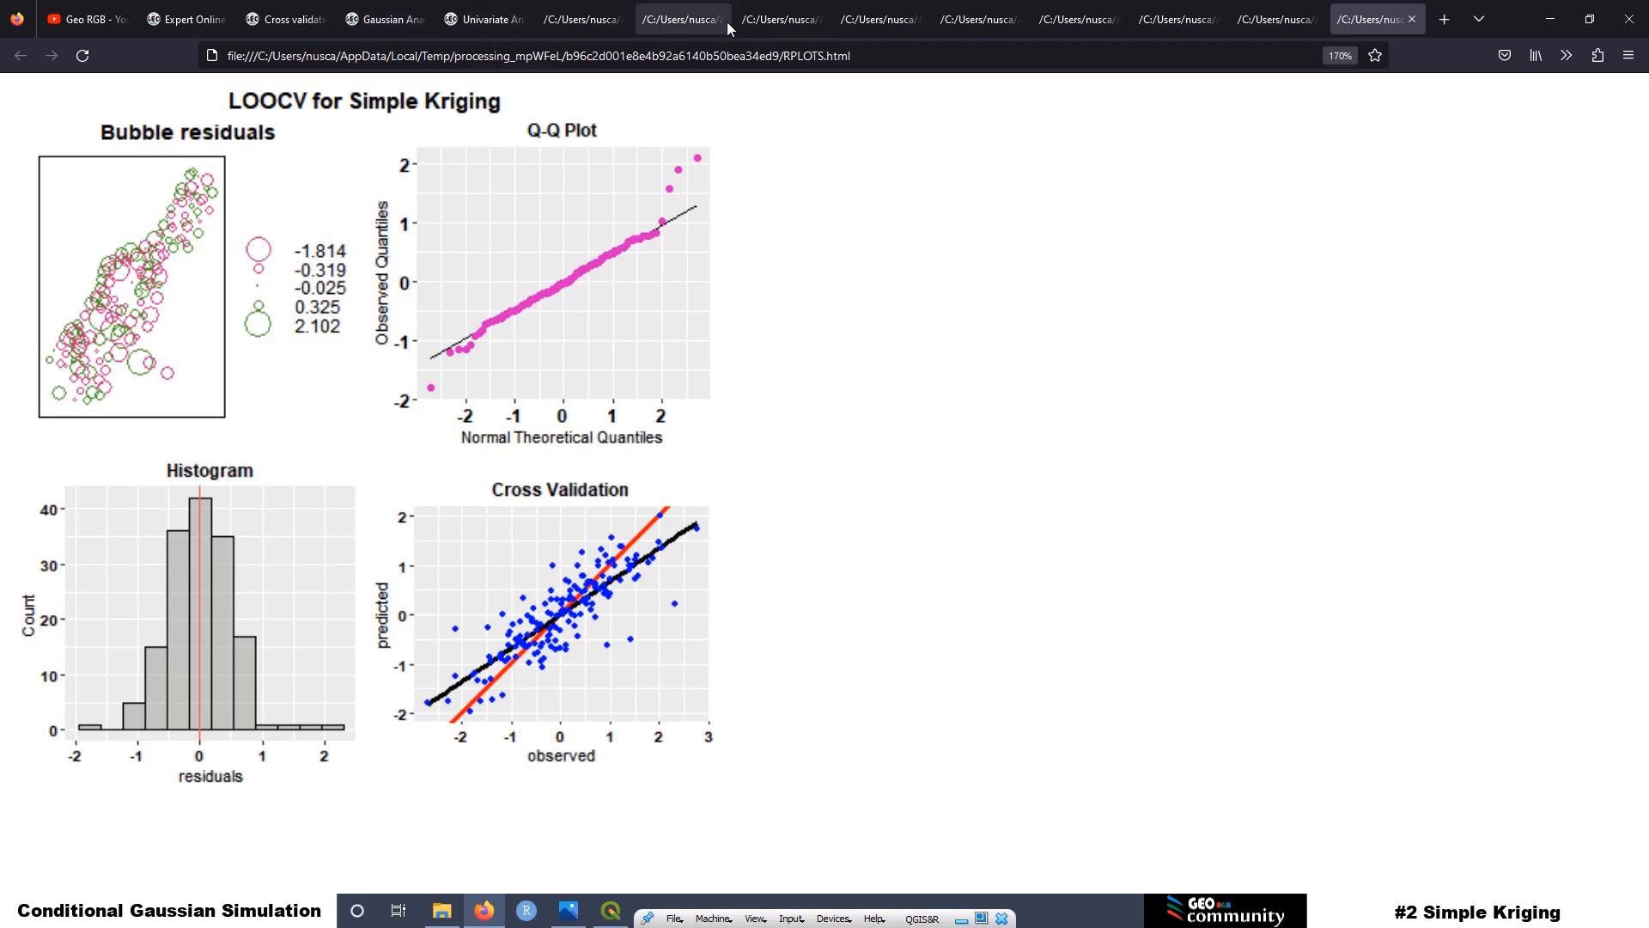
left_click(777, 23)
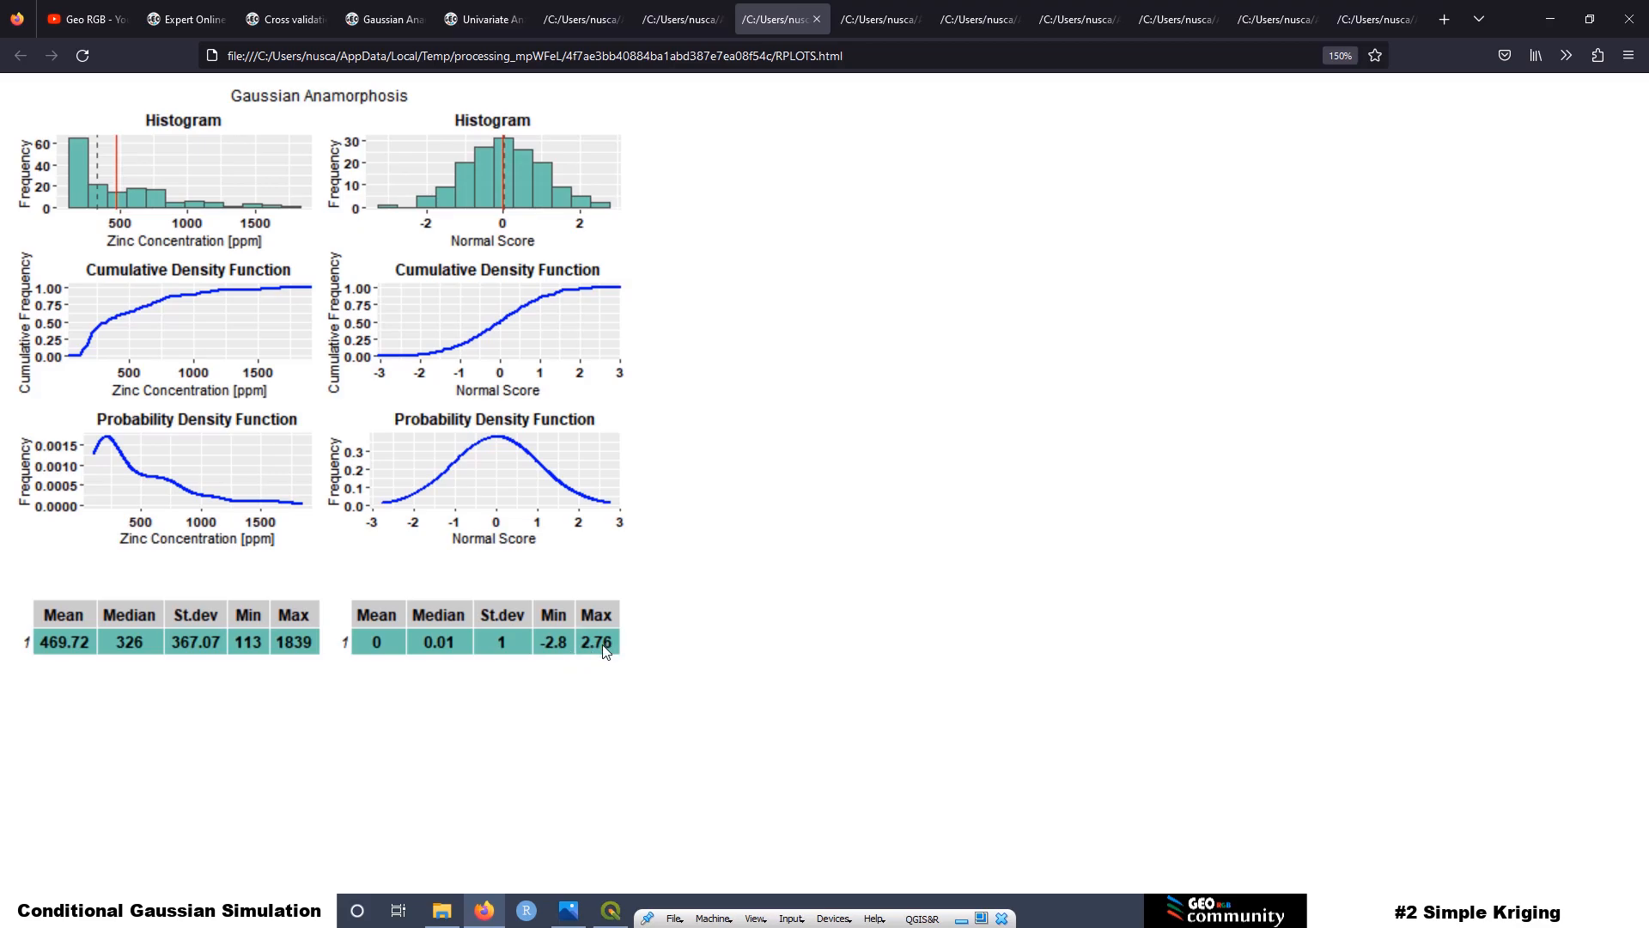
left_click(1371, 17)
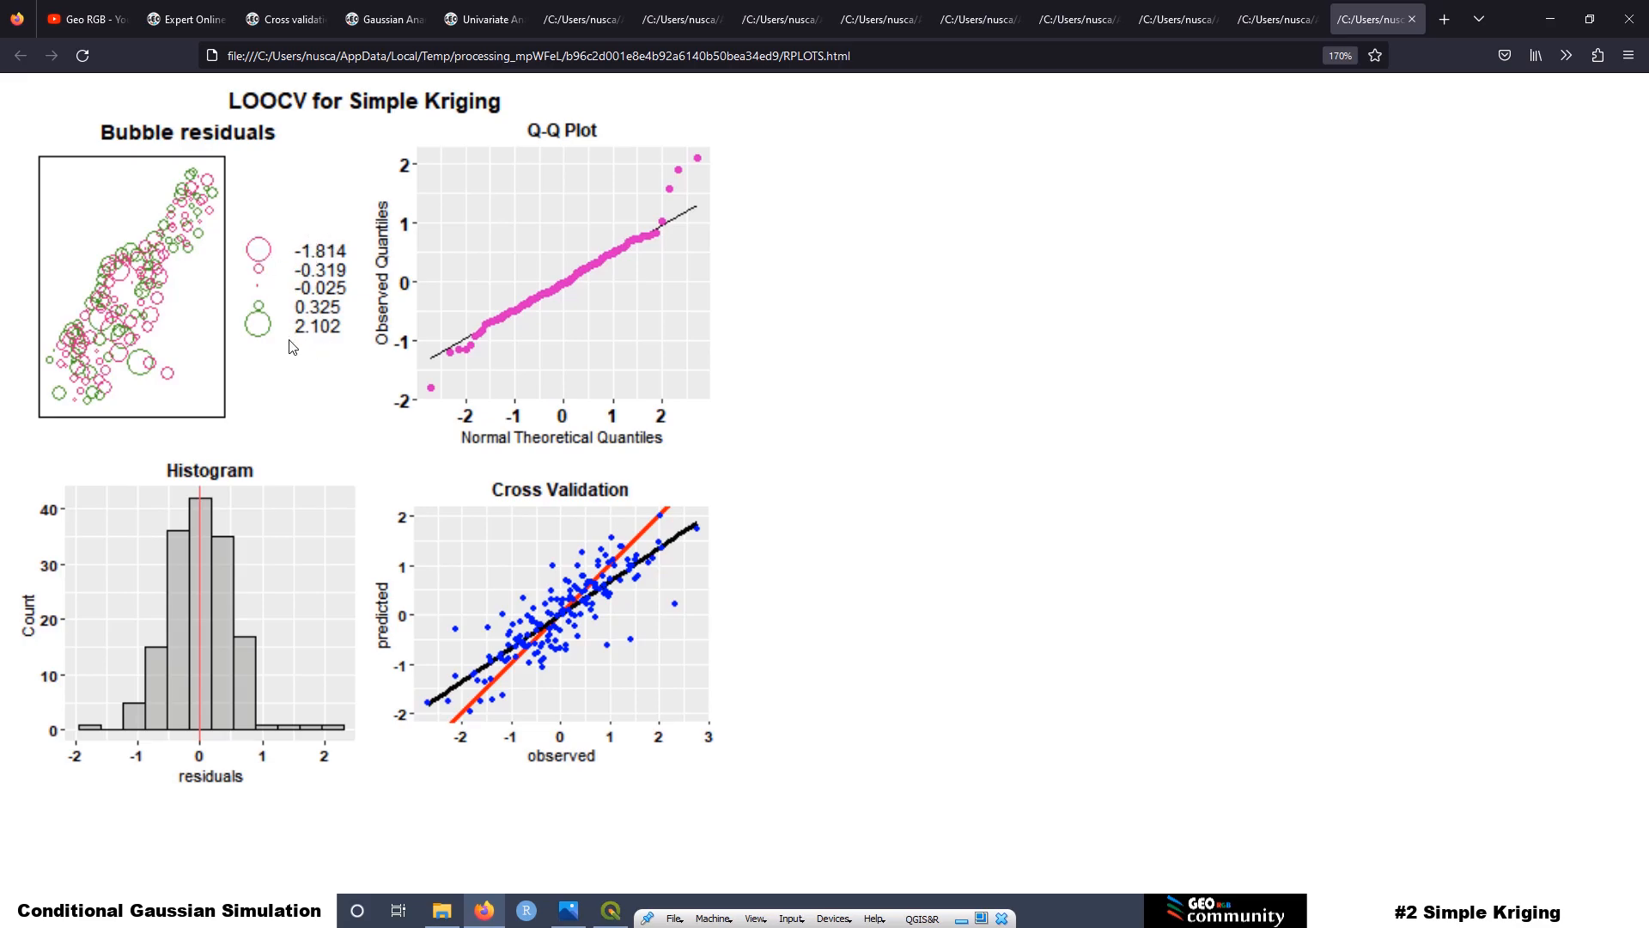
left_click(884, 19)
left_click(772, 20)
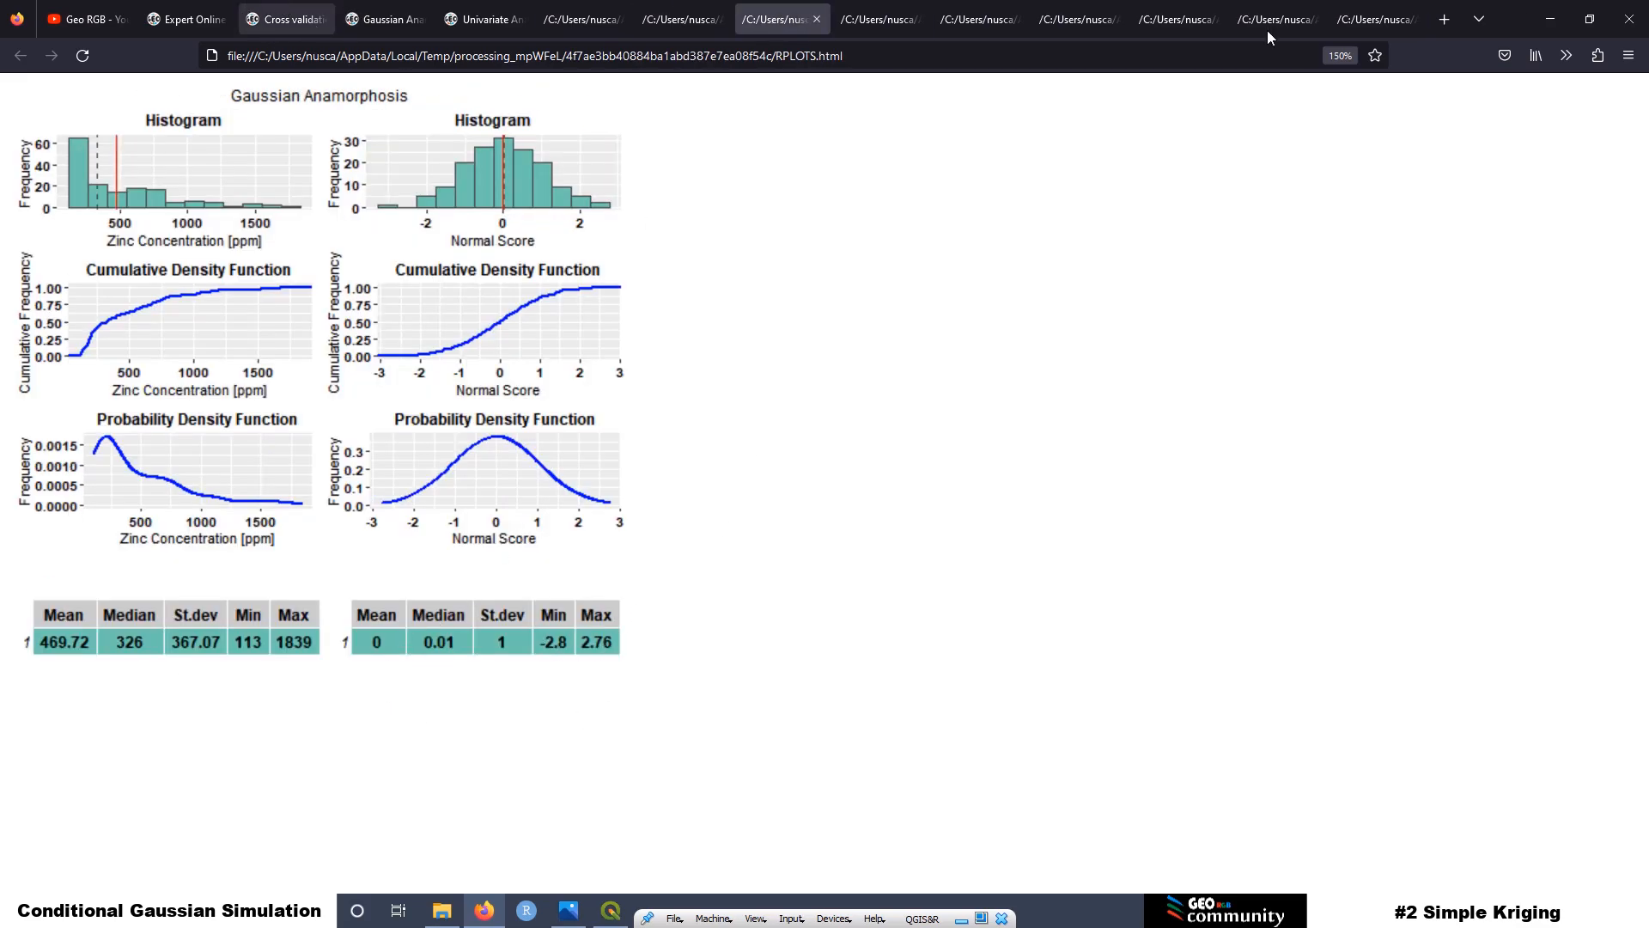
left_click(1366, 24)
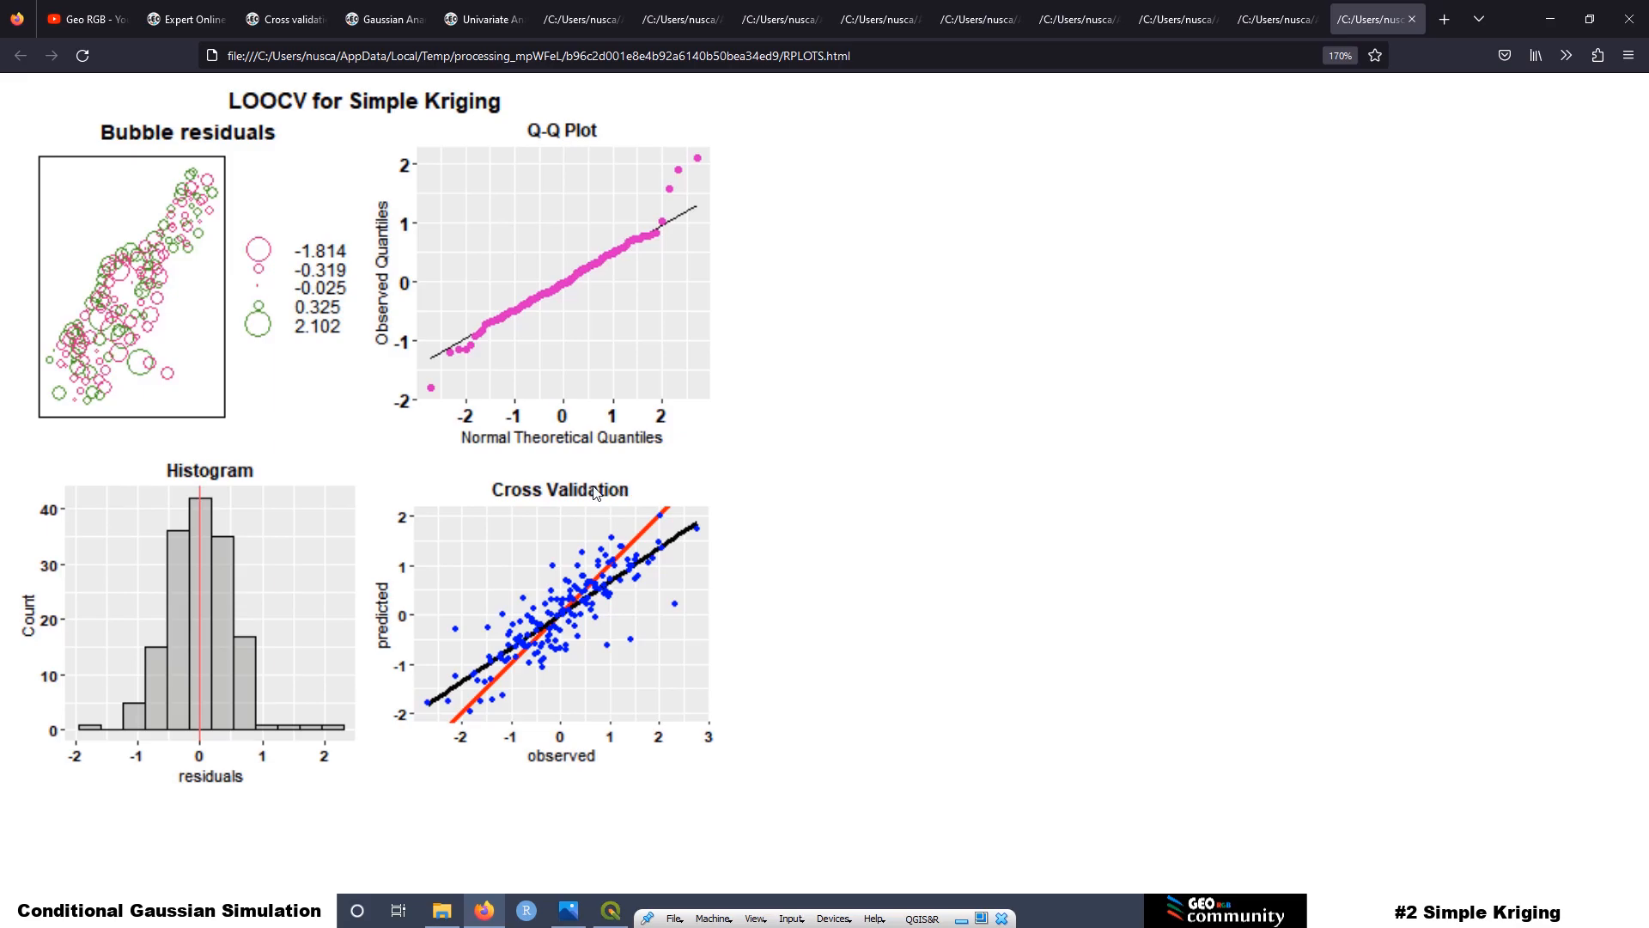
Step: Switch to QGIS and open the original 41) LOOCV. Omnid Graph script beside the SK dialog, showing the SK run's parameters
left_click(610, 912)
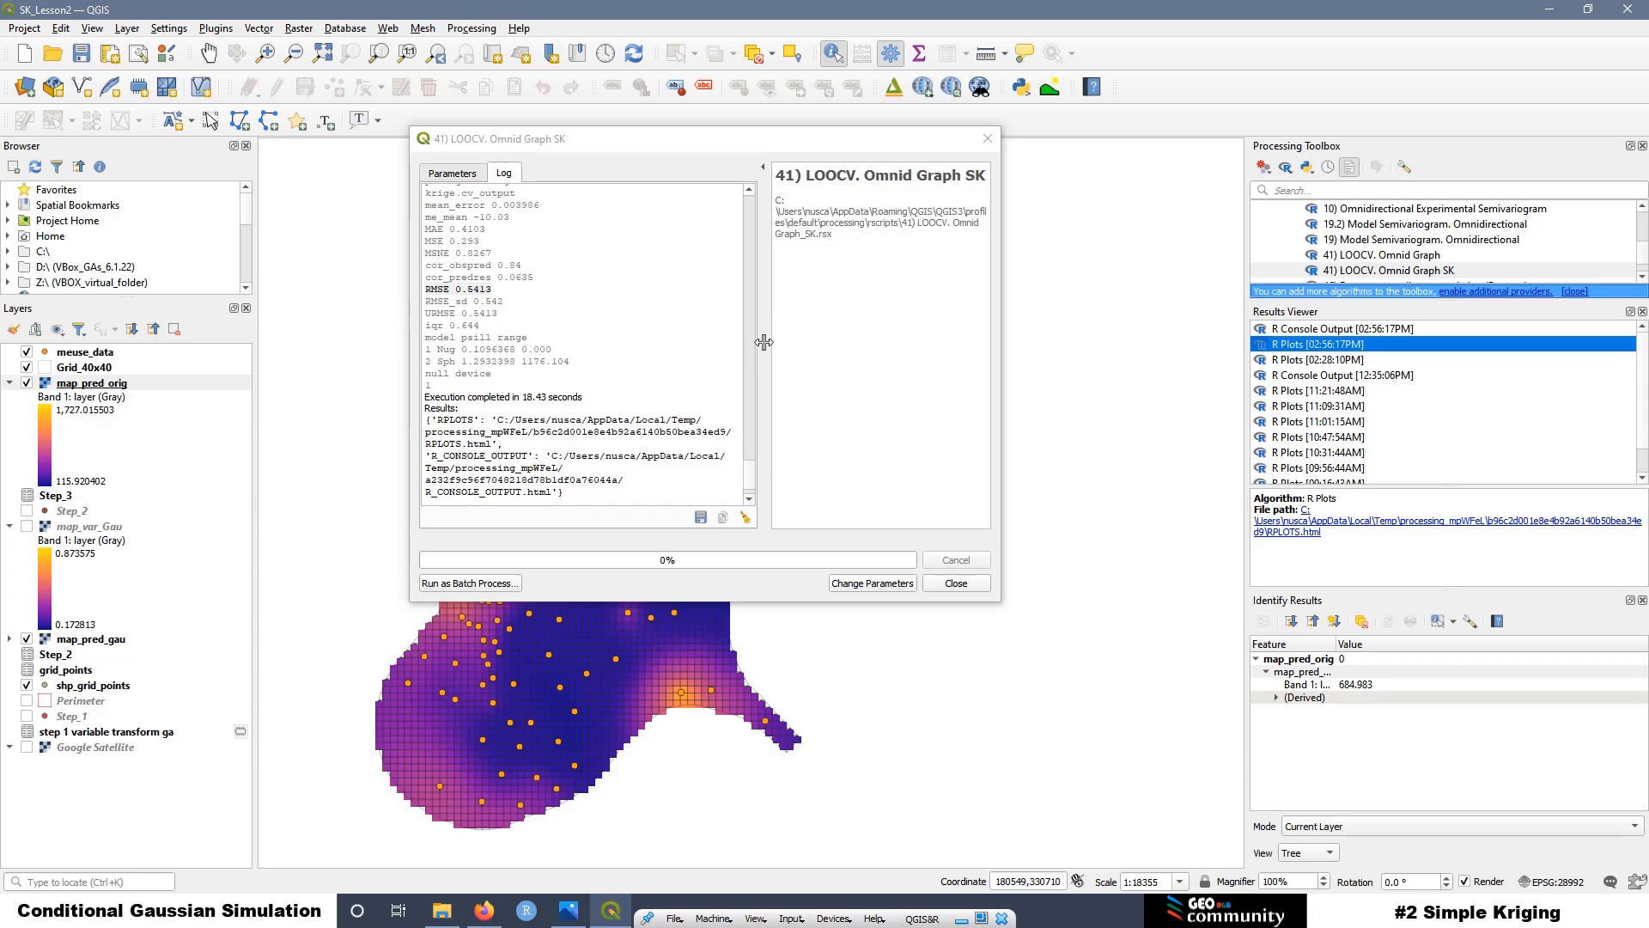
left_click_drag(808, 140, 640, 135)
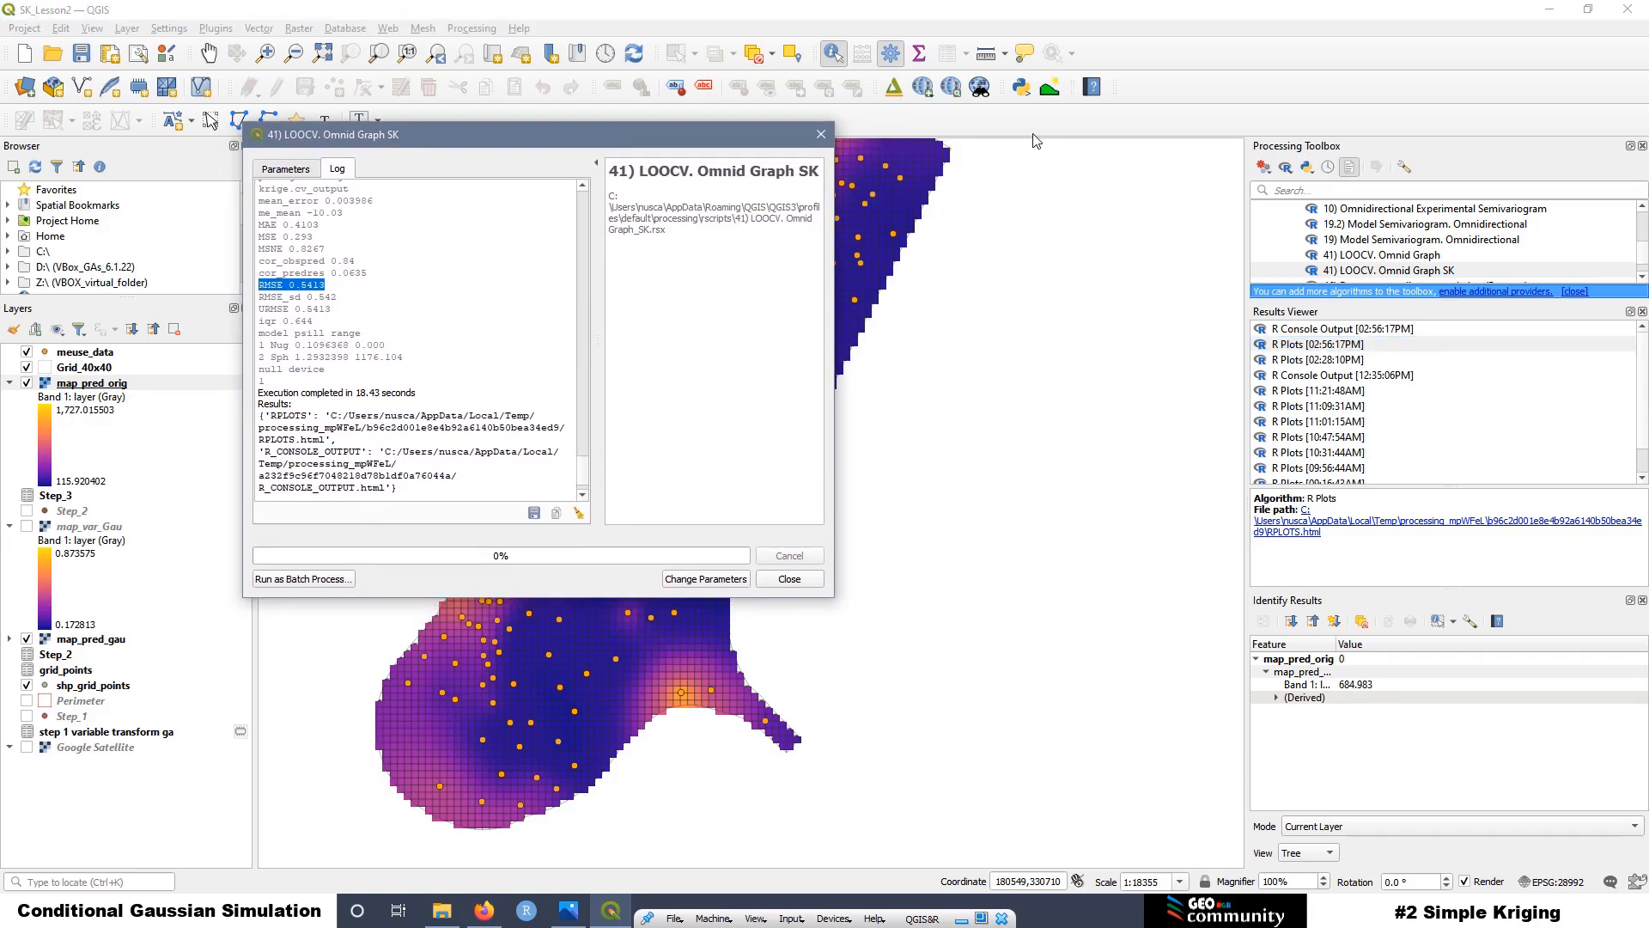
double_click(1396, 255)
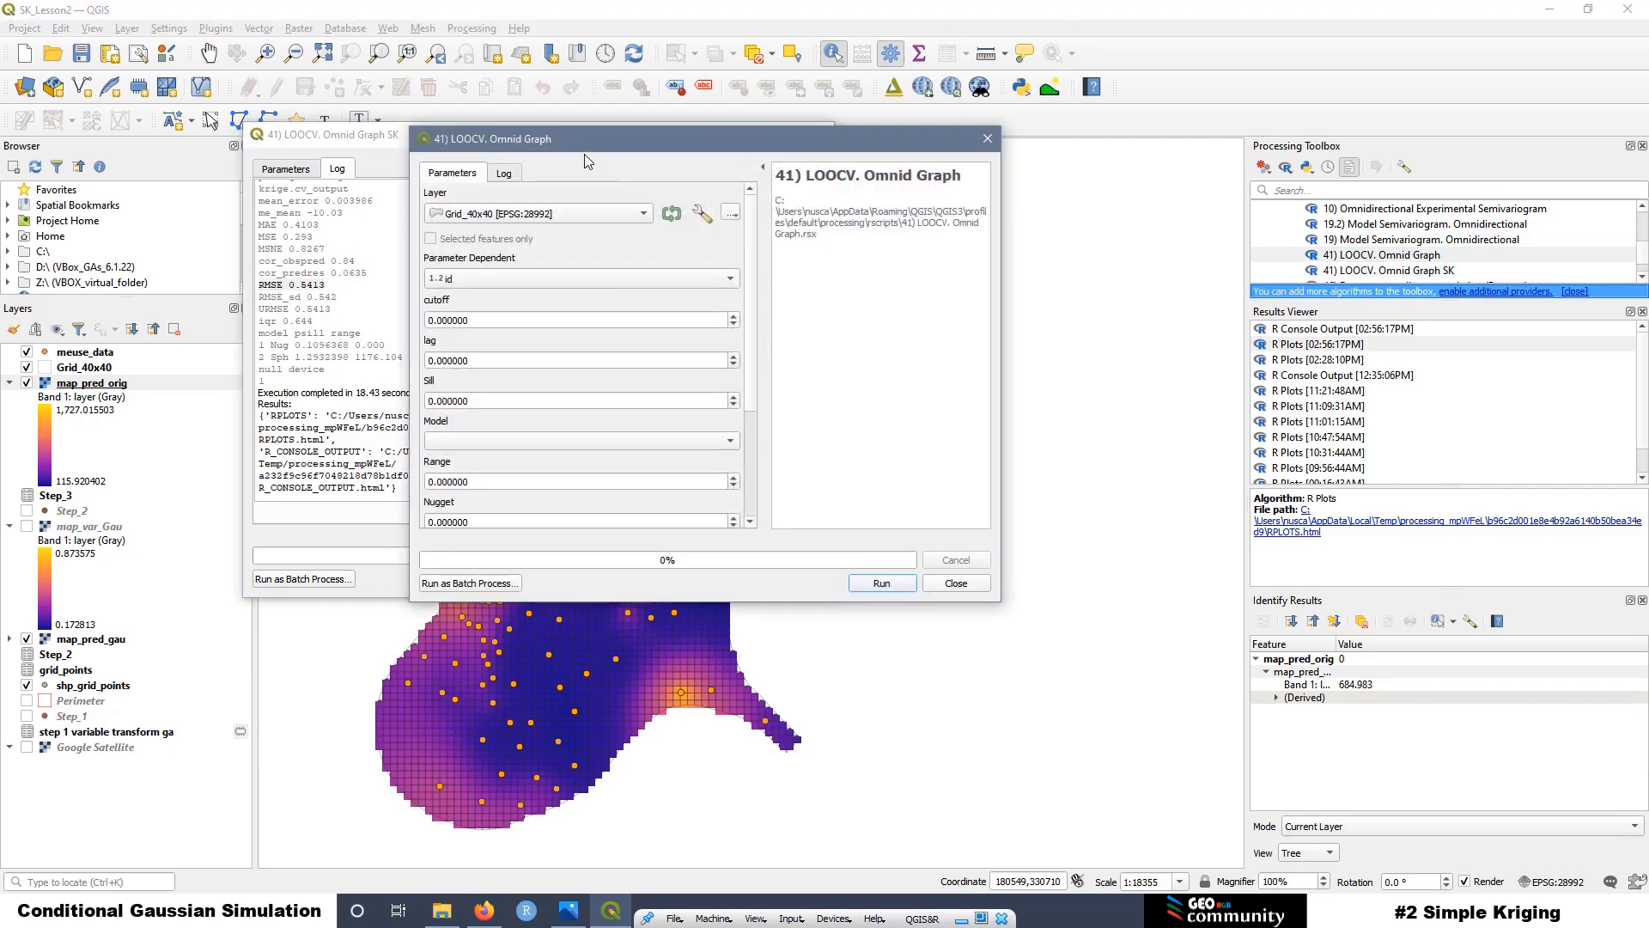
left_click_drag(581, 144, 998, 138)
left_click(921, 211)
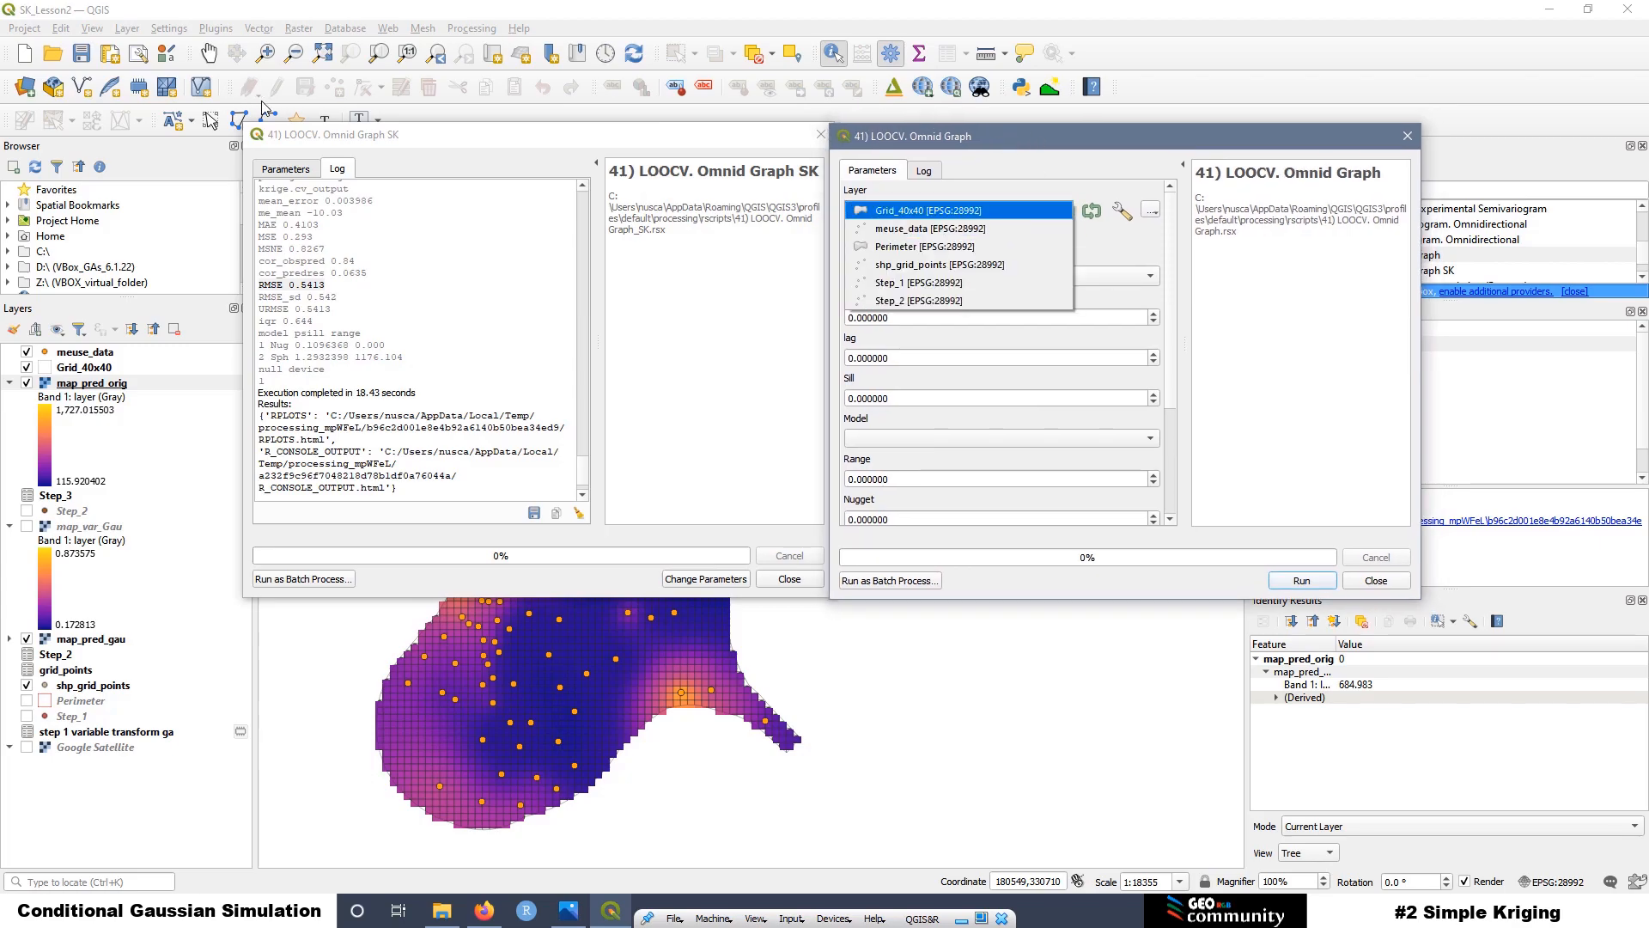
left_click(283, 168)
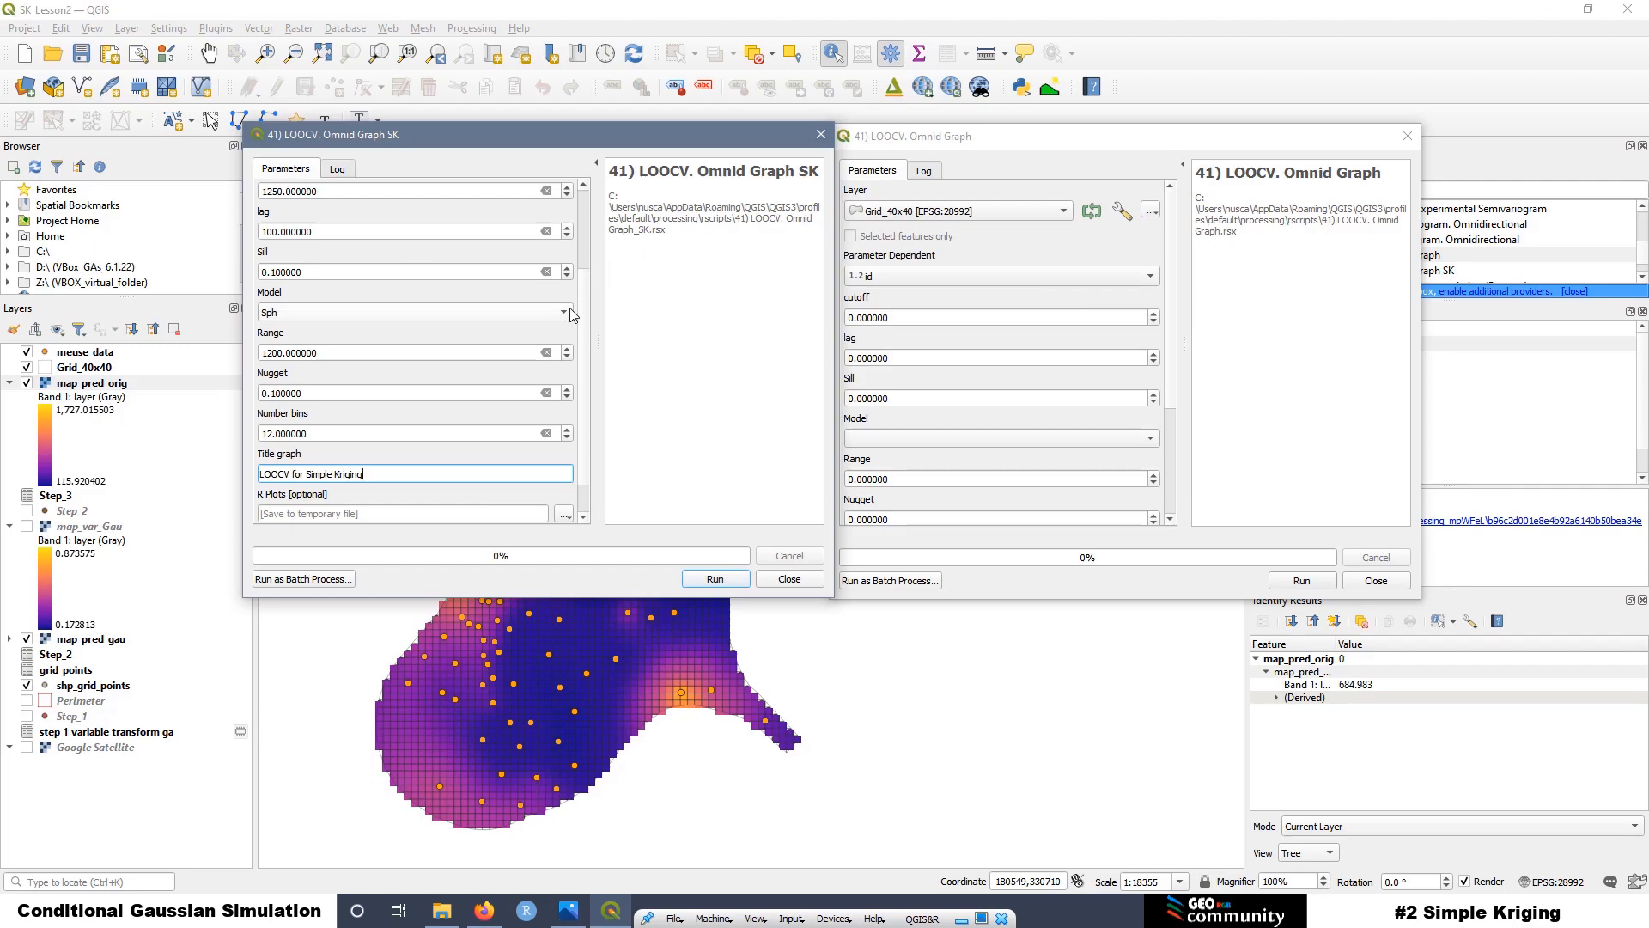
scroll(580, 312, "up", 5)
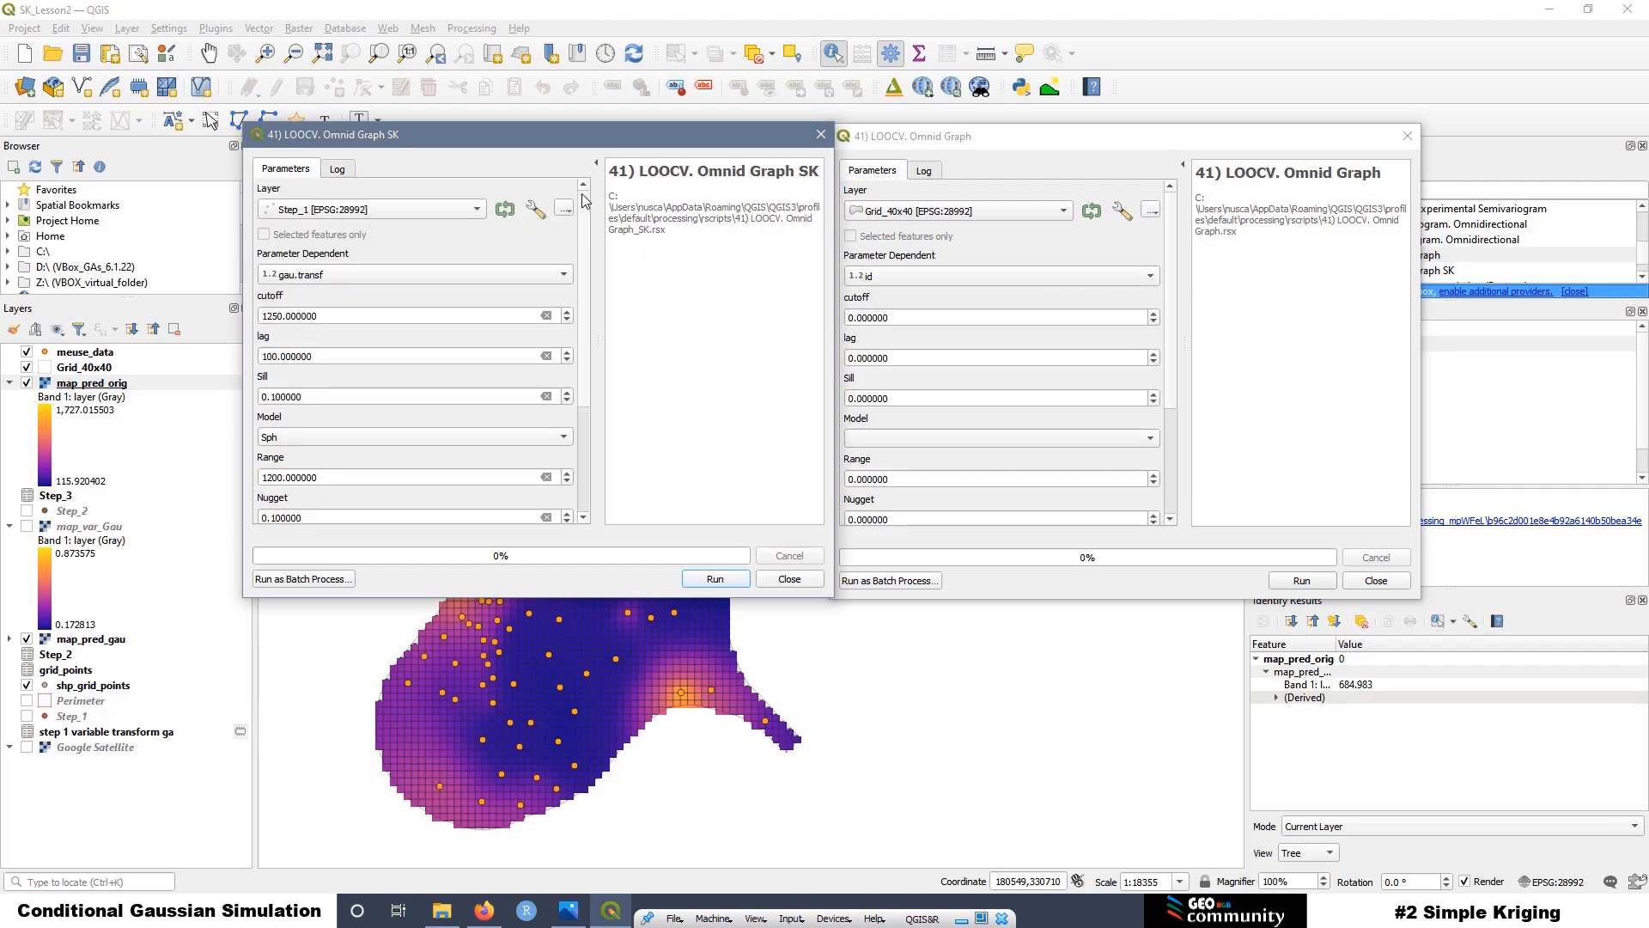
Step: In the original LOOCV. Omnid Graph dialog, choose Step_1 as the layer and gau.transf as the dependent parameter
left_click(929, 208)
left_click(928, 209)
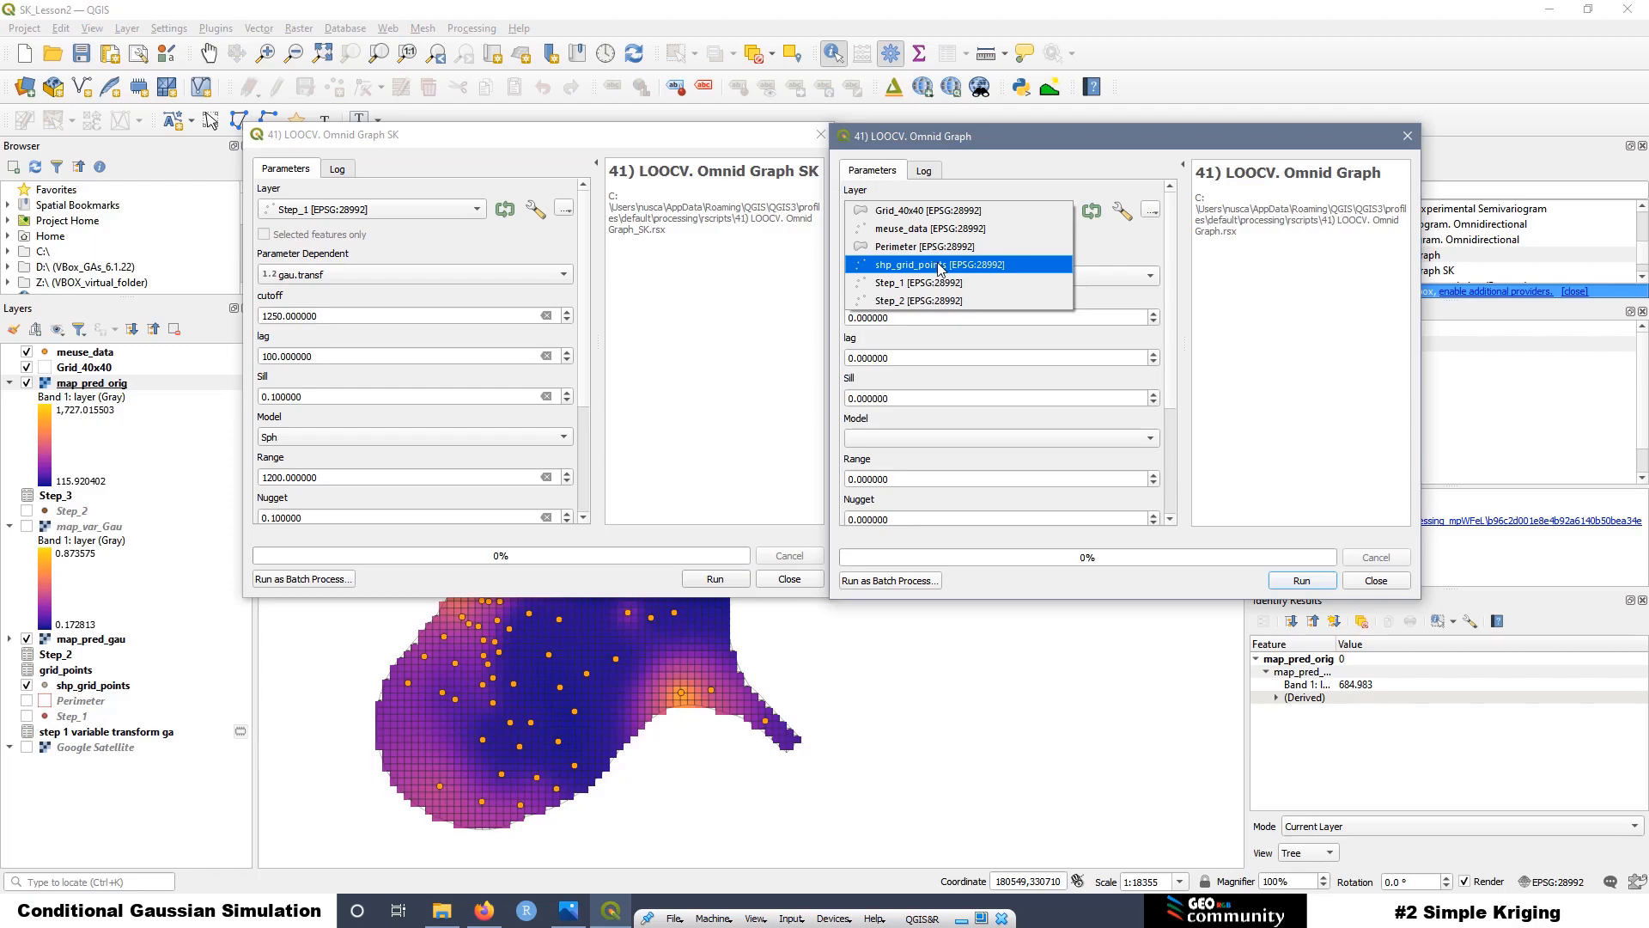
left_click(923, 285)
left_click(889, 277)
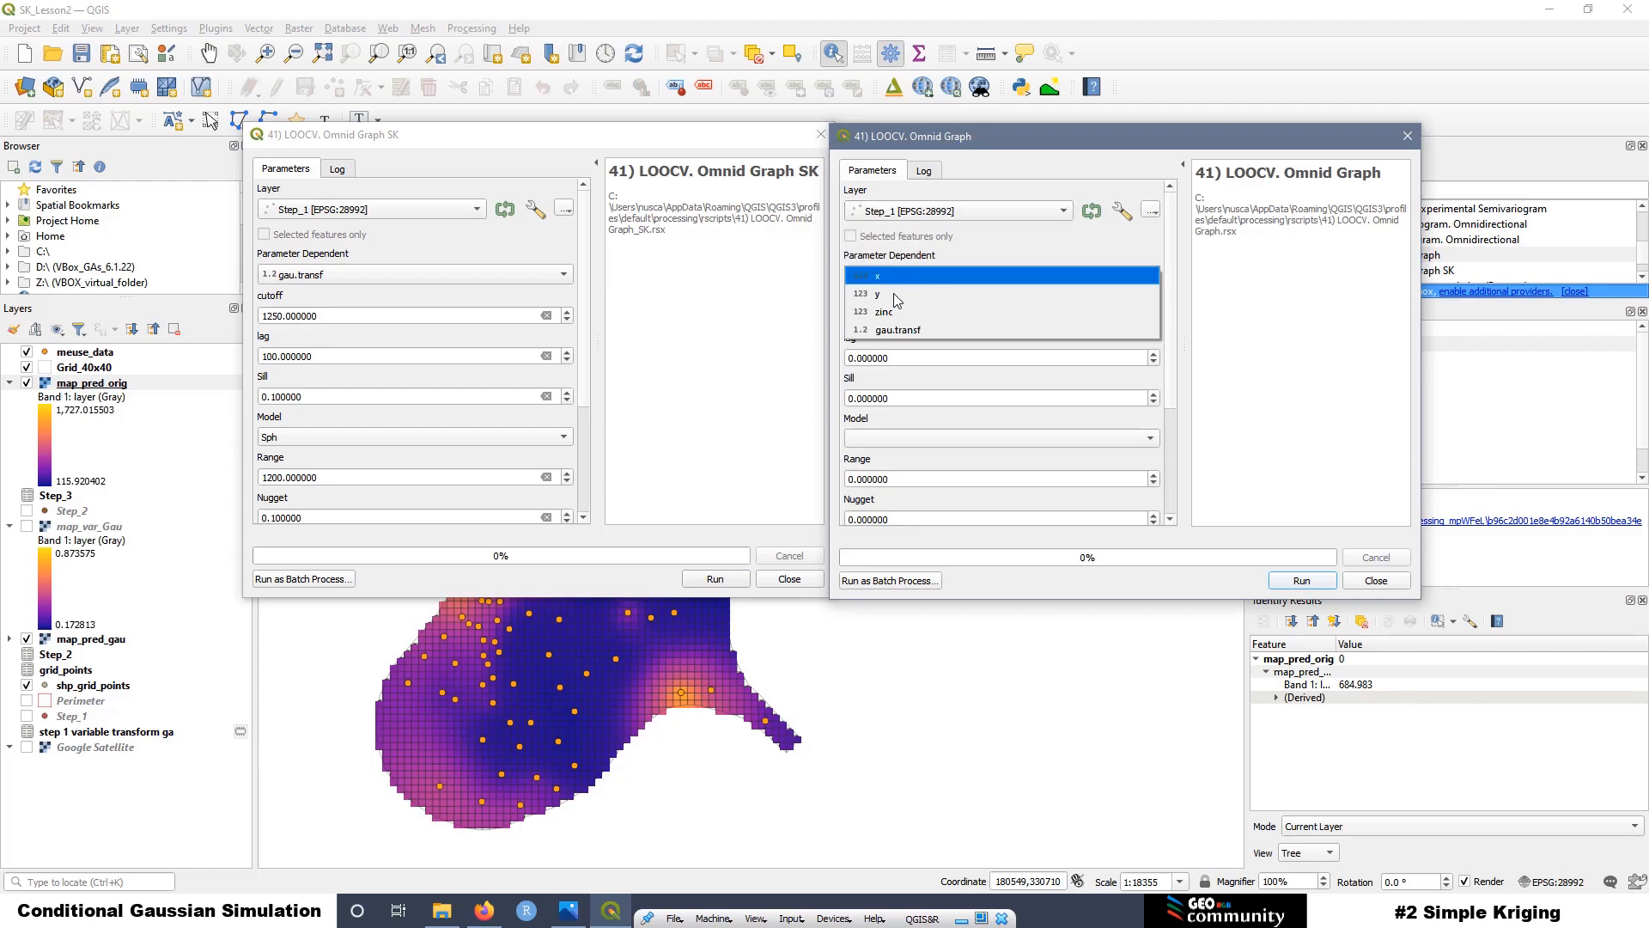
left_click(900, 330)
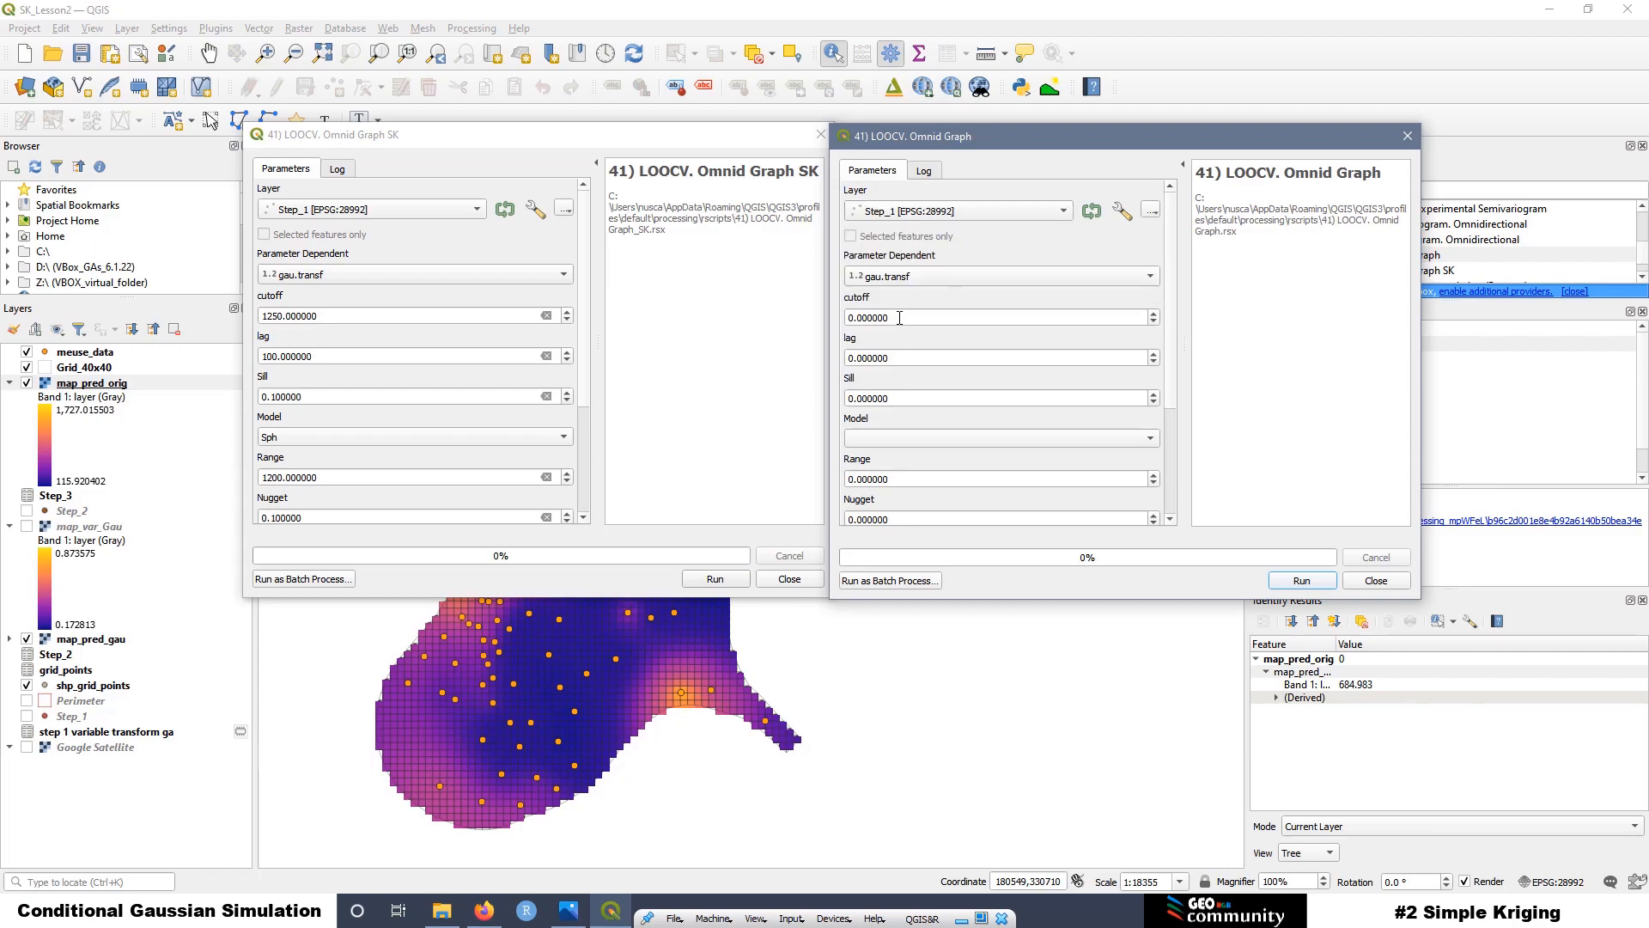
Step: Set the cutoff to 1250 and the lag to 100 in the original LOOCV. Omnid Graph dialog
left_click(898, 317)
left_click_drag(898, 317, 773, 314)
type("12")
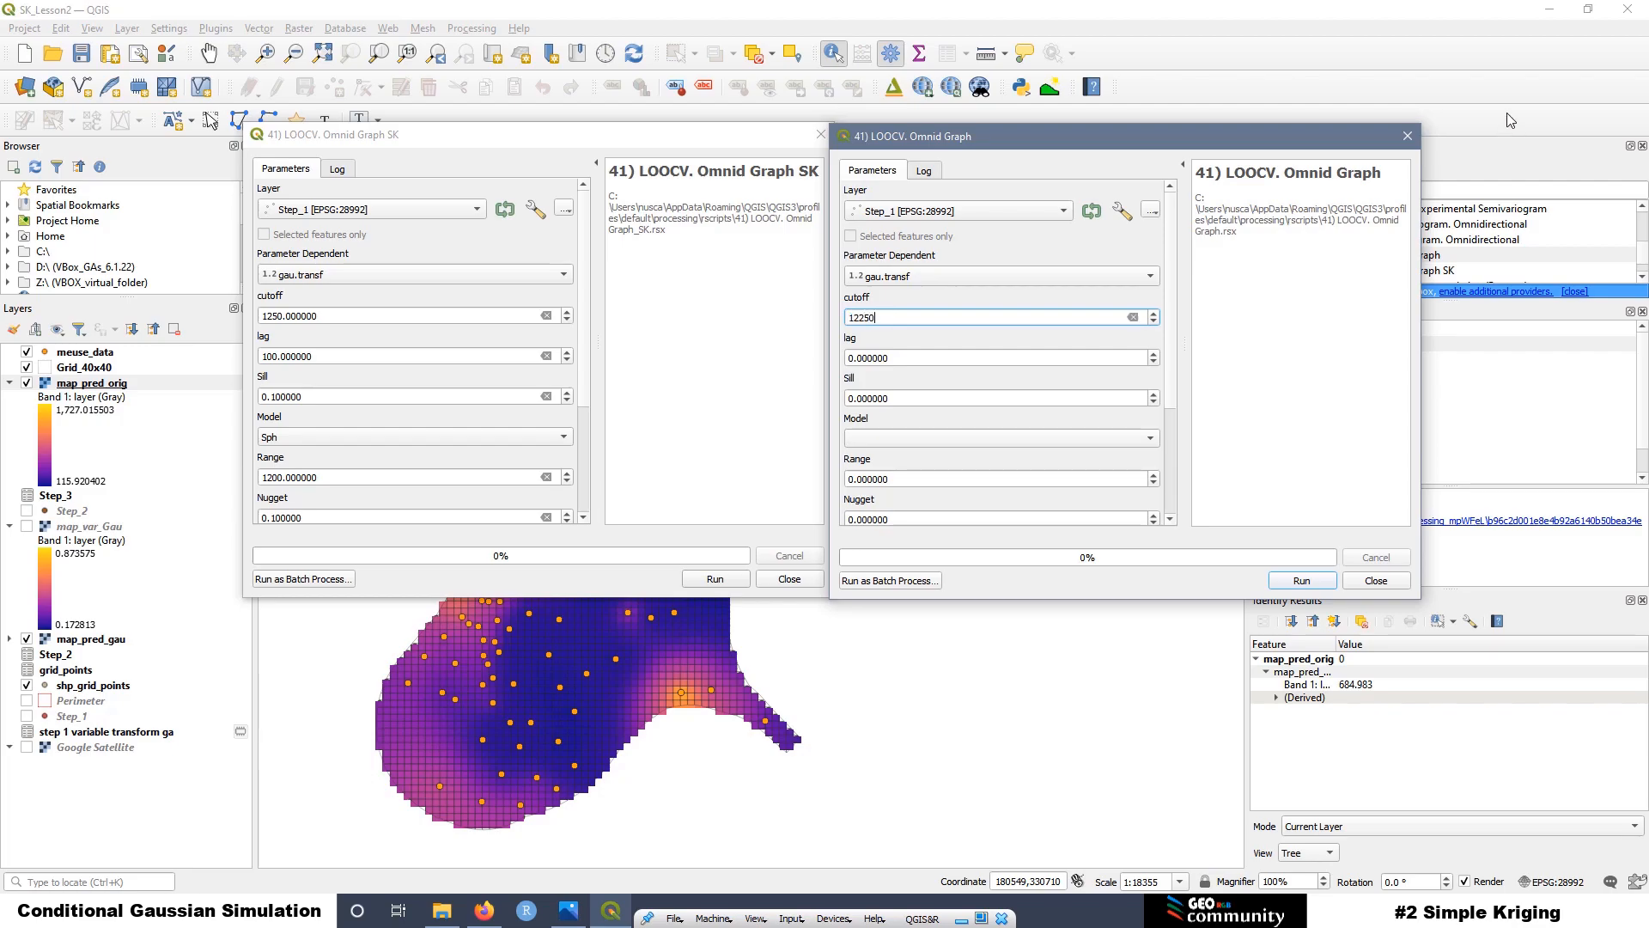
type("50")
key("Tab")
type("1")
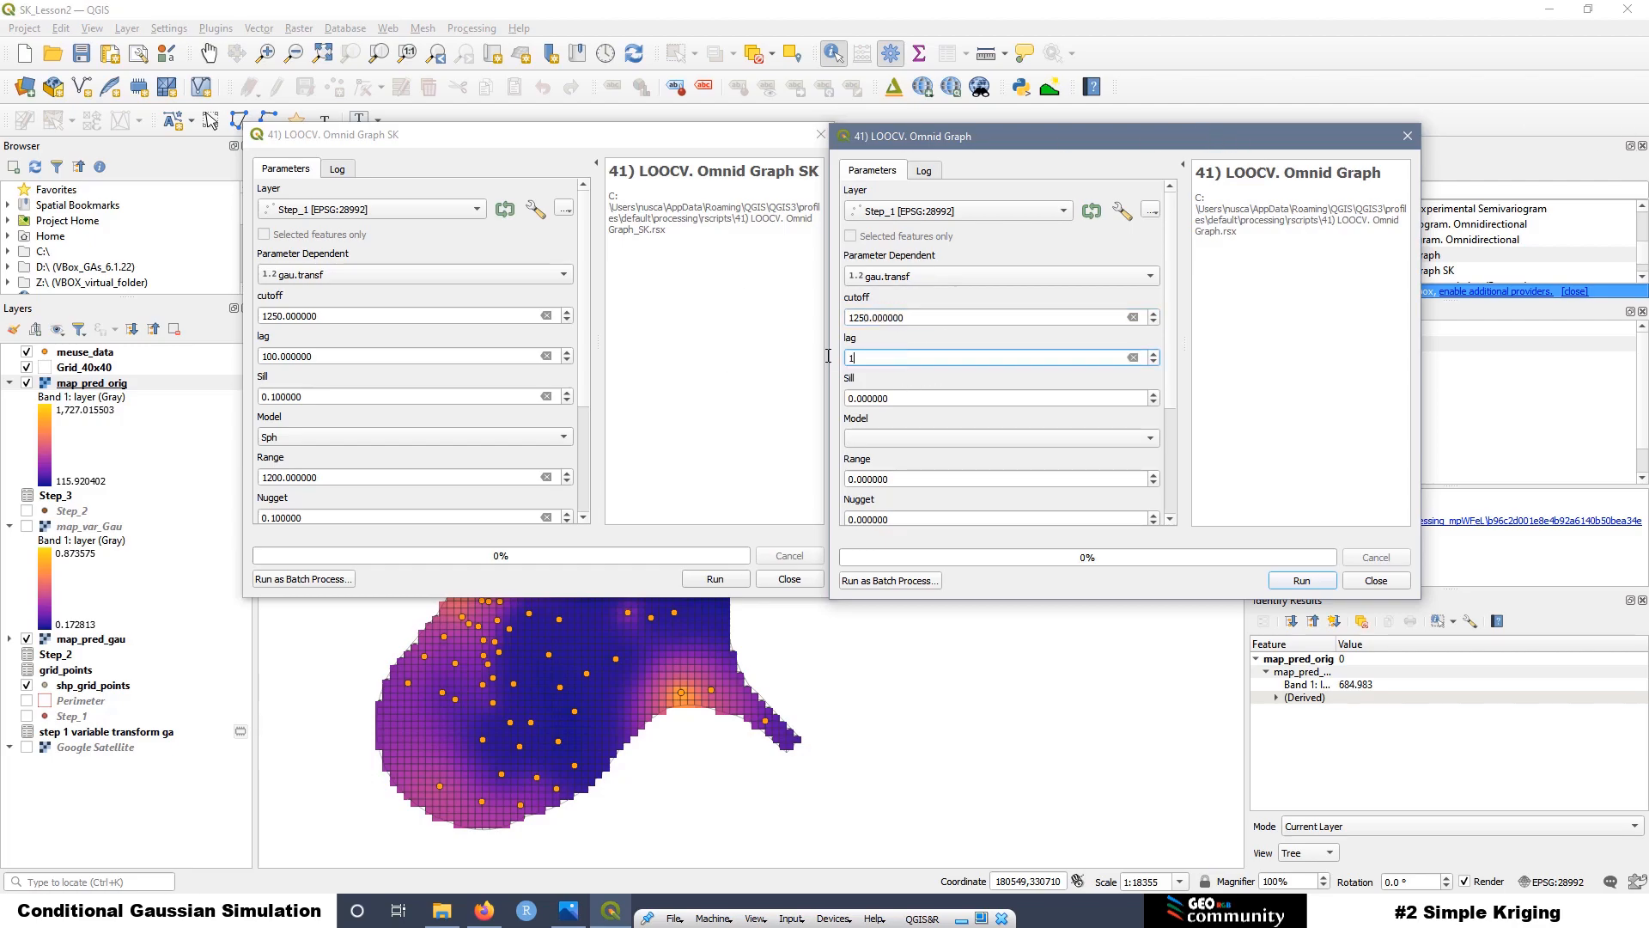
type("00")
key("Tab")
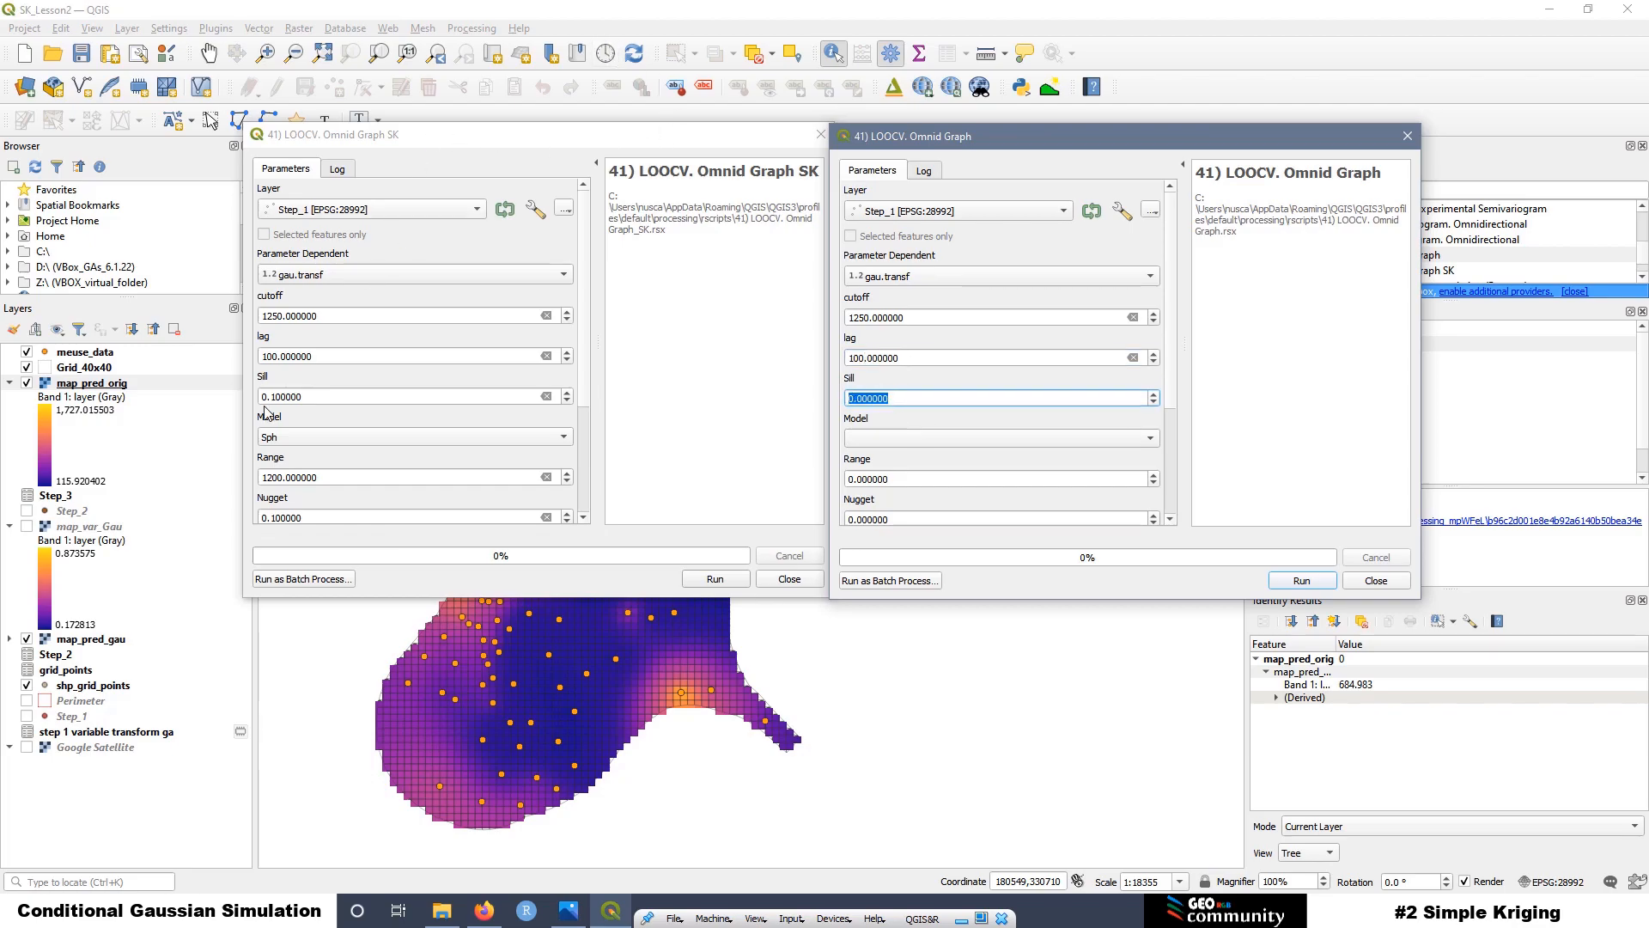
Step: Set the sill to 1.3 and choose the Sph model for the original LOOCV script
left_click(913, 396)
left_click_drag(843, 398, 838, 404)
type("1.3")
left_click(861, 439)
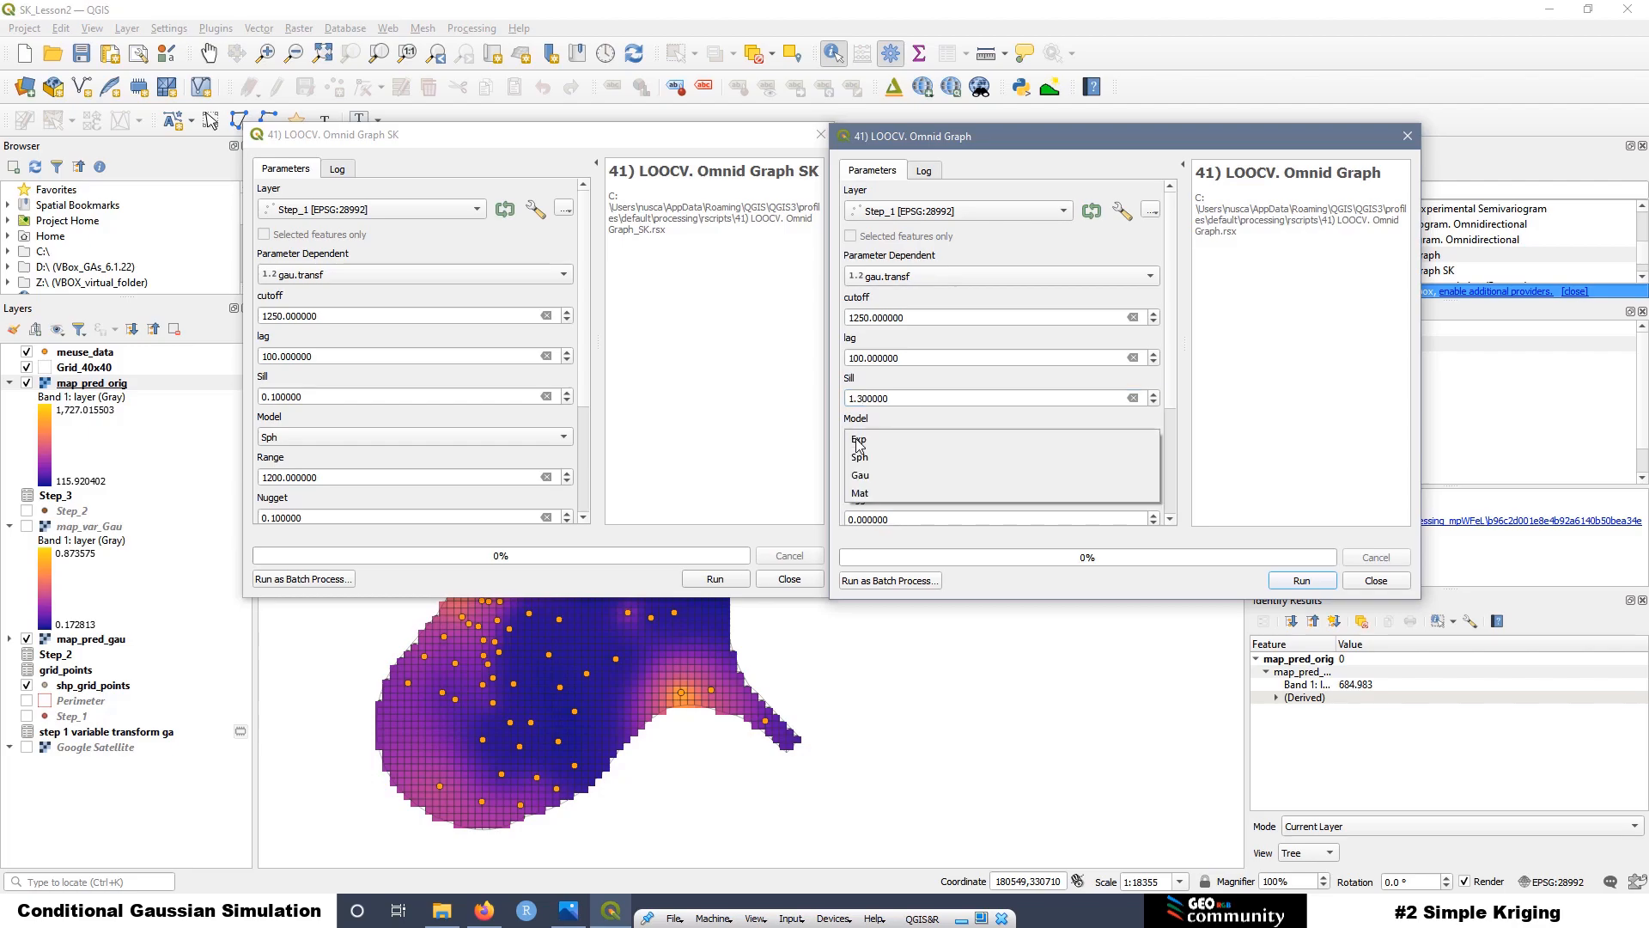
left_click(866, 458)
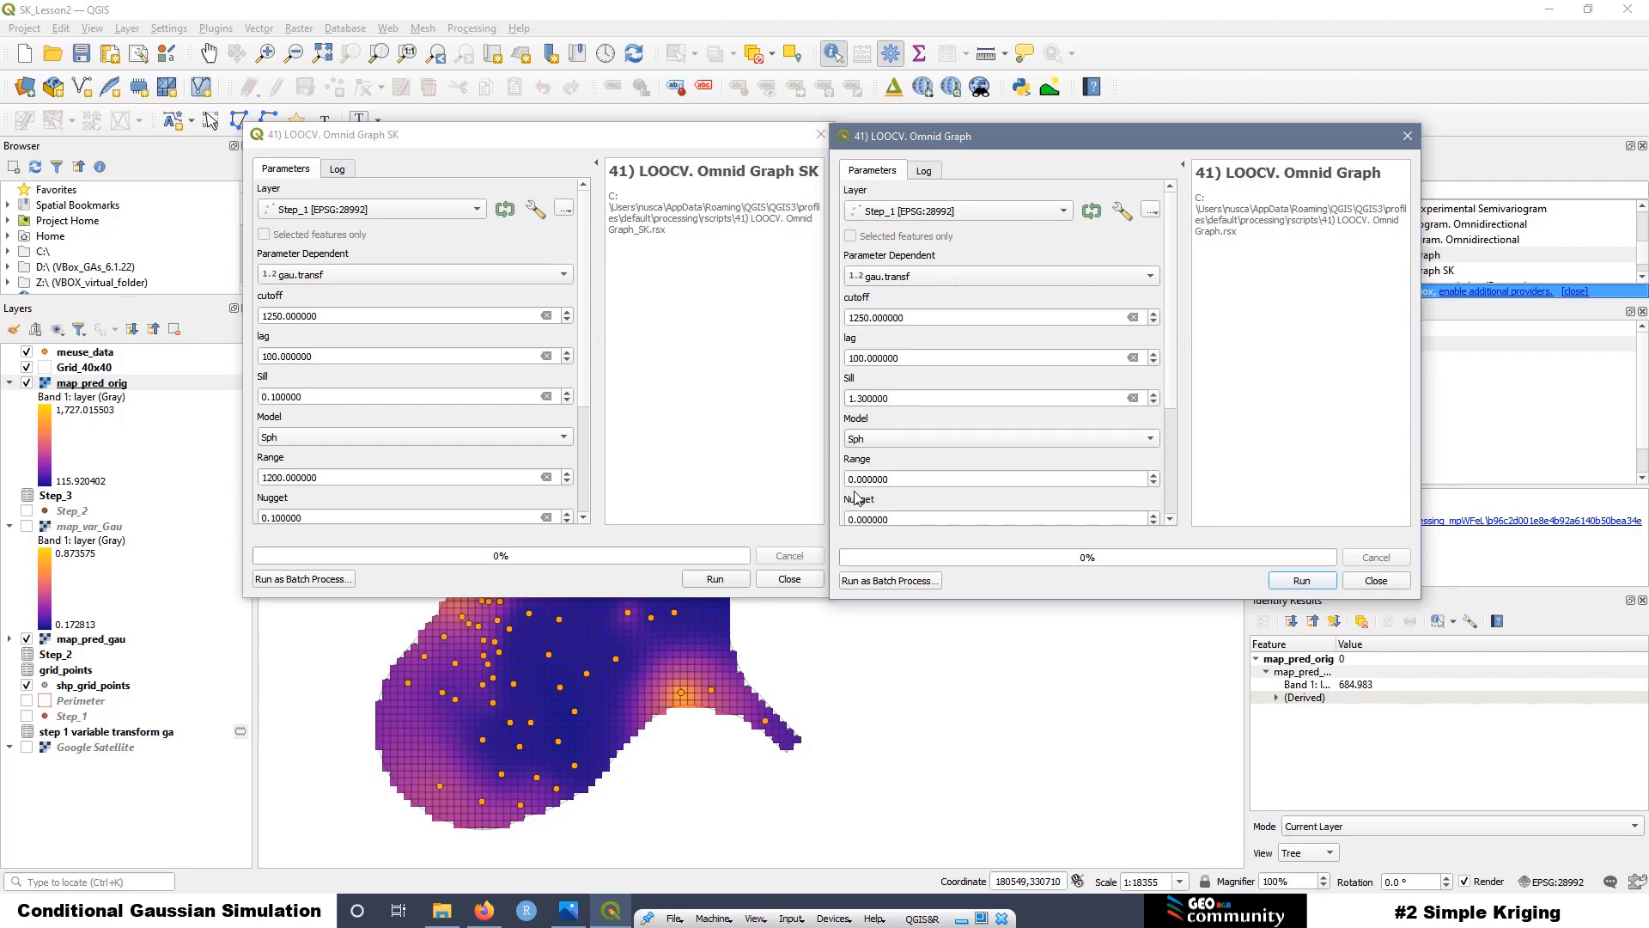
Step: Set the original LOOCV script's range to 1200, nugget to 0.1 and number of bins to 12
left_click_drag(898, 478, 835, 481)
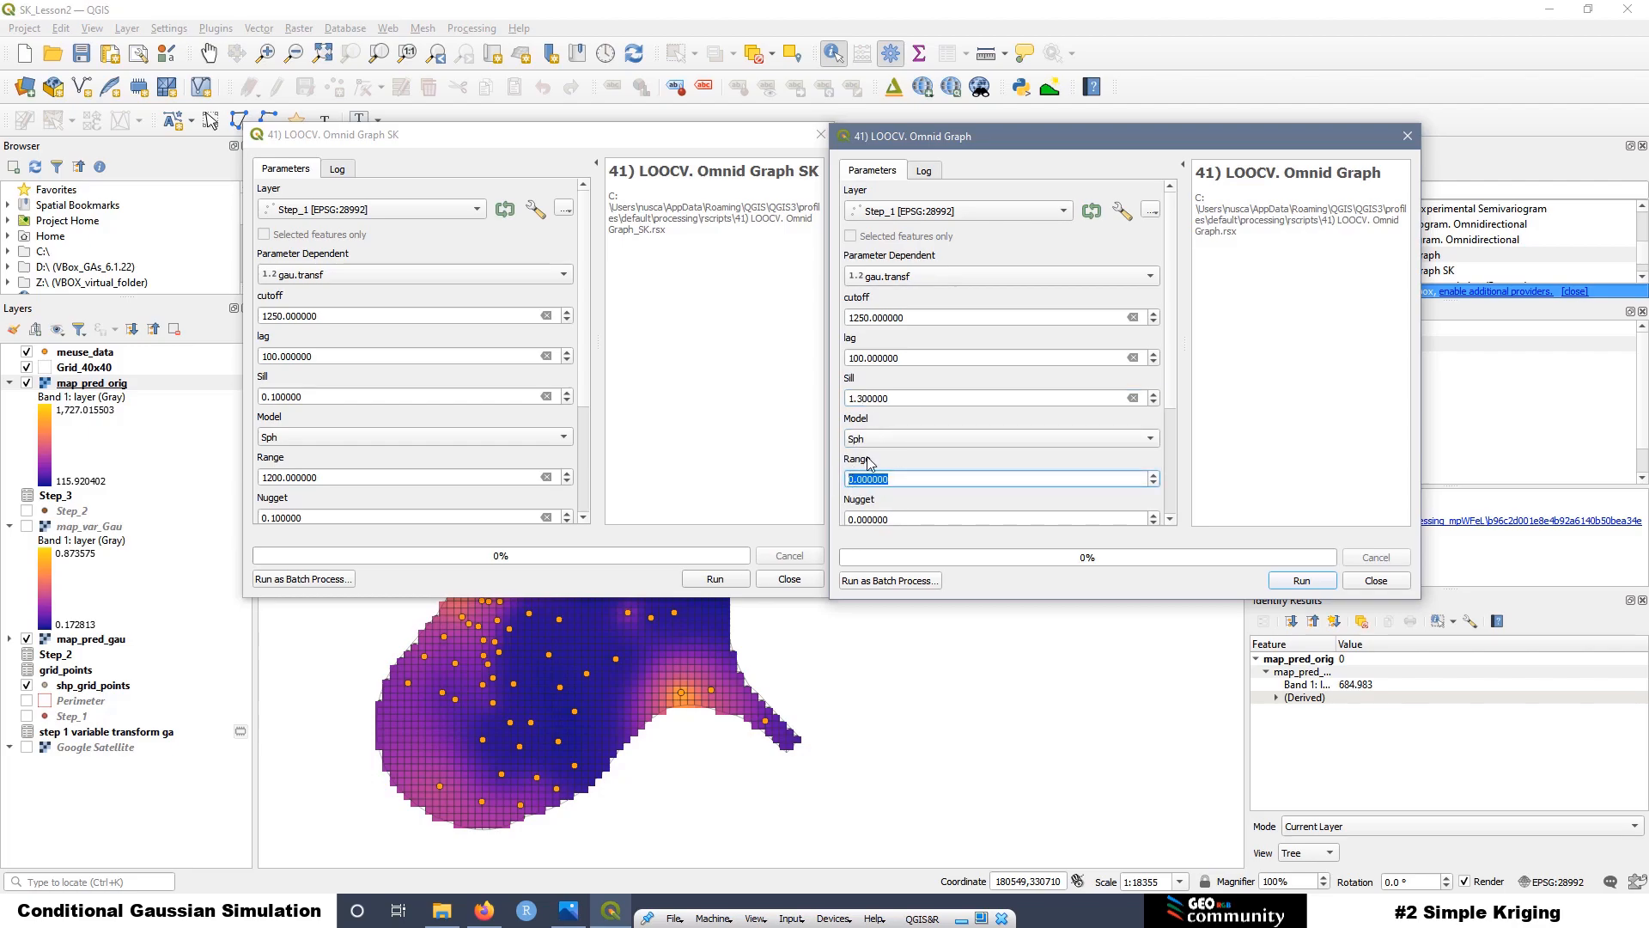
type("12")
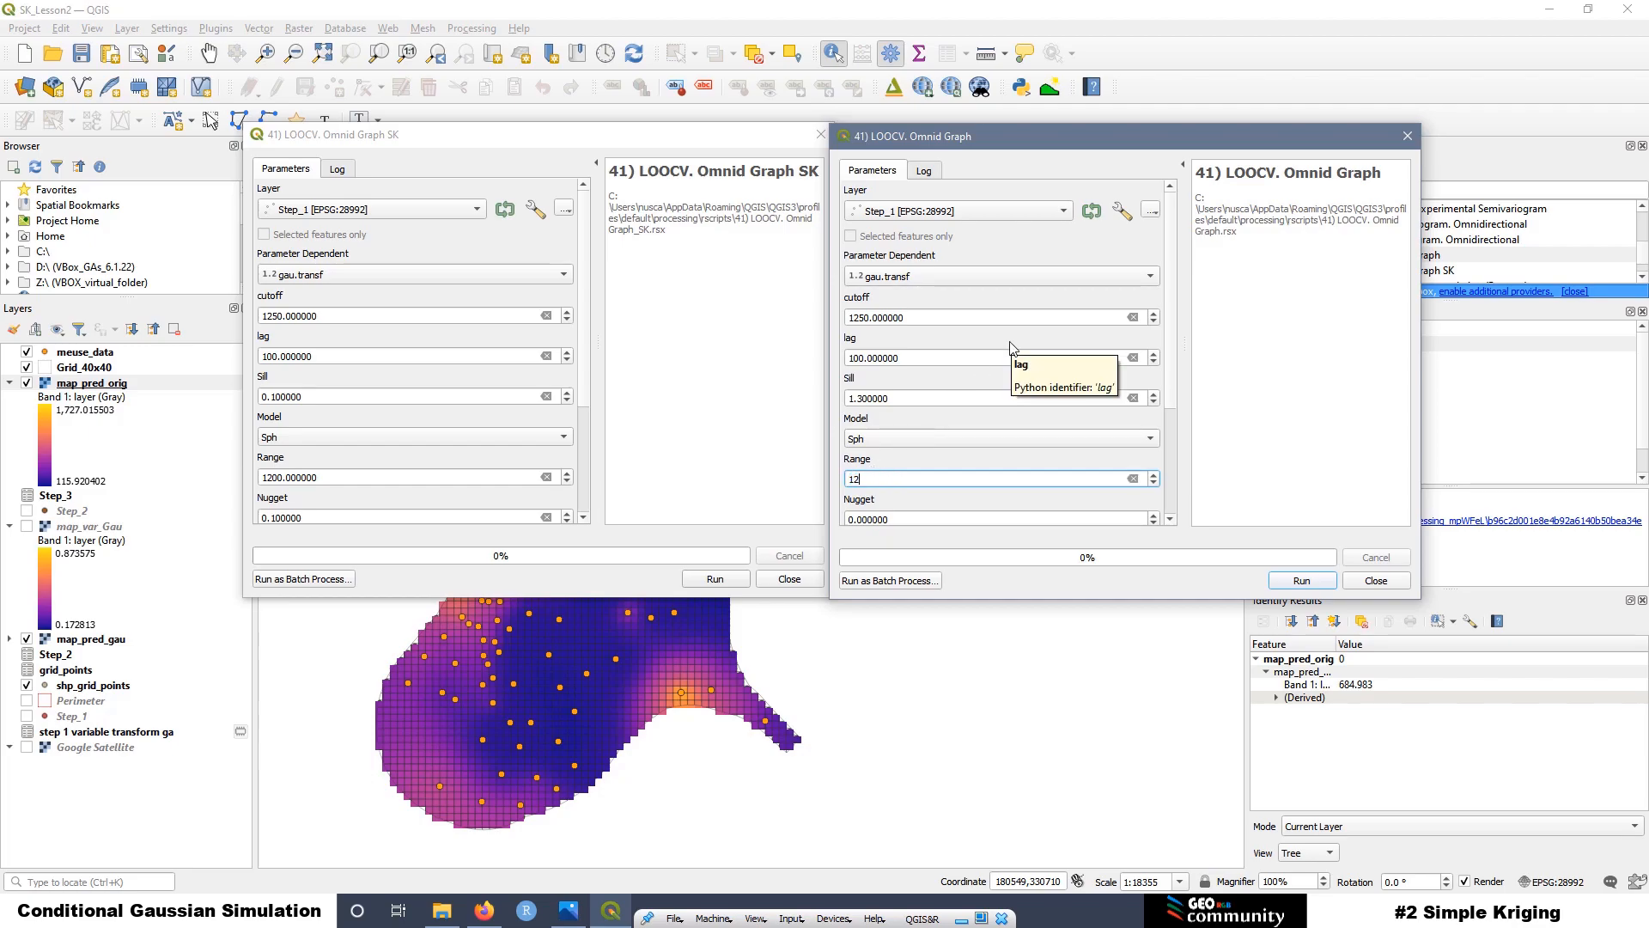
type("00")
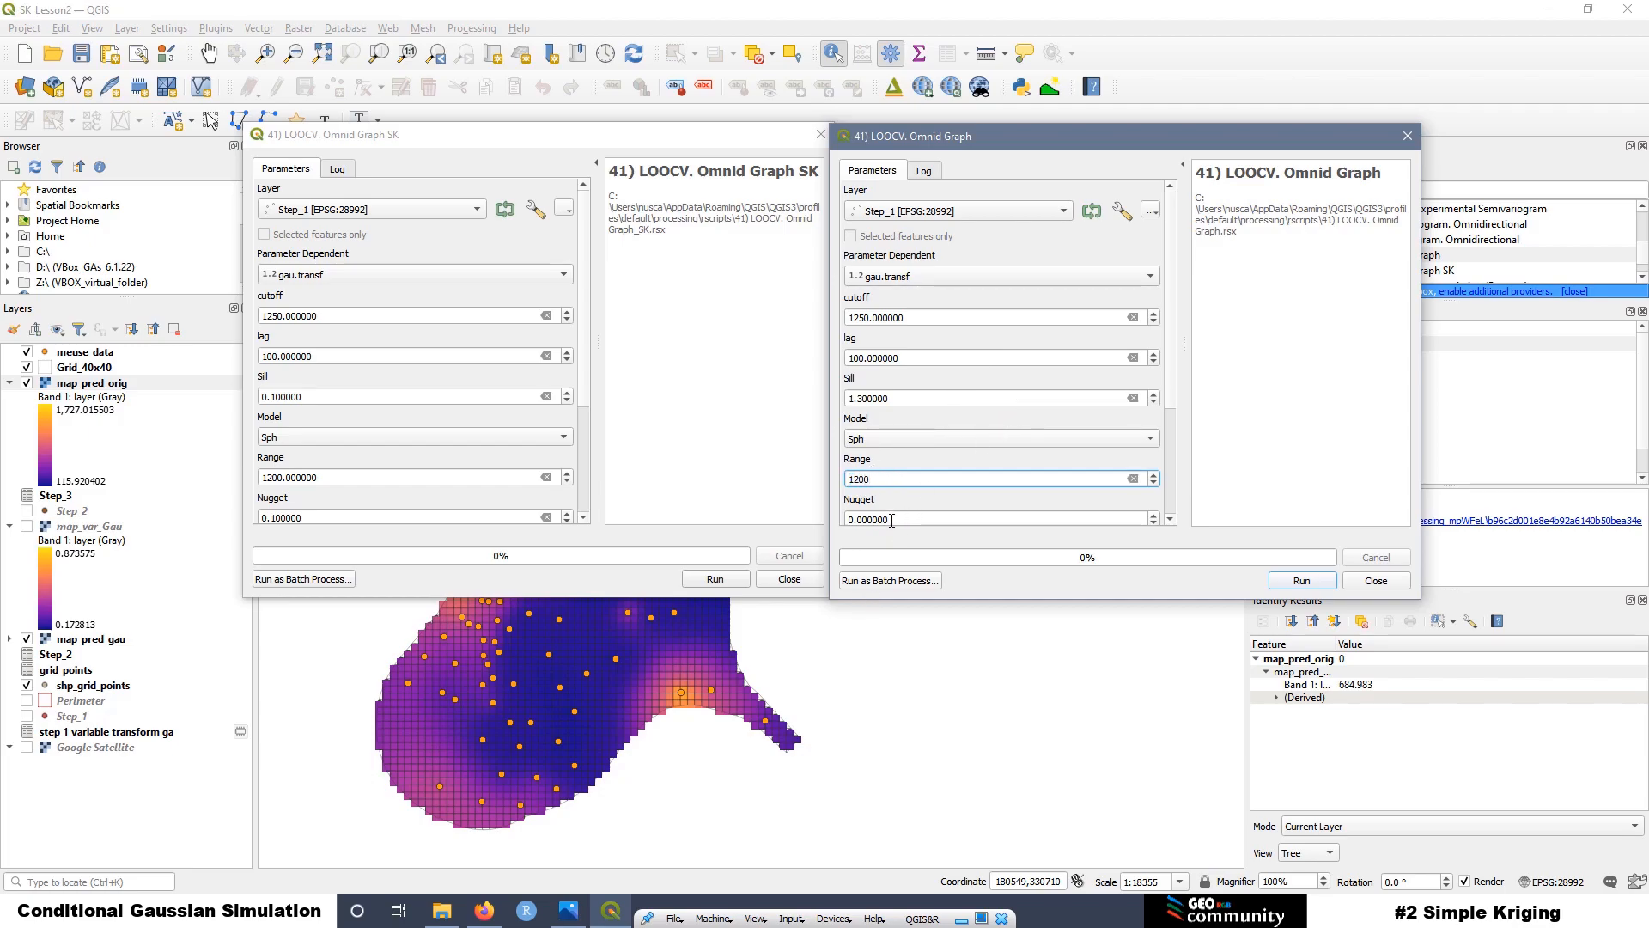
left_click_drag(892, 521, 839, 517)
type("0.1")
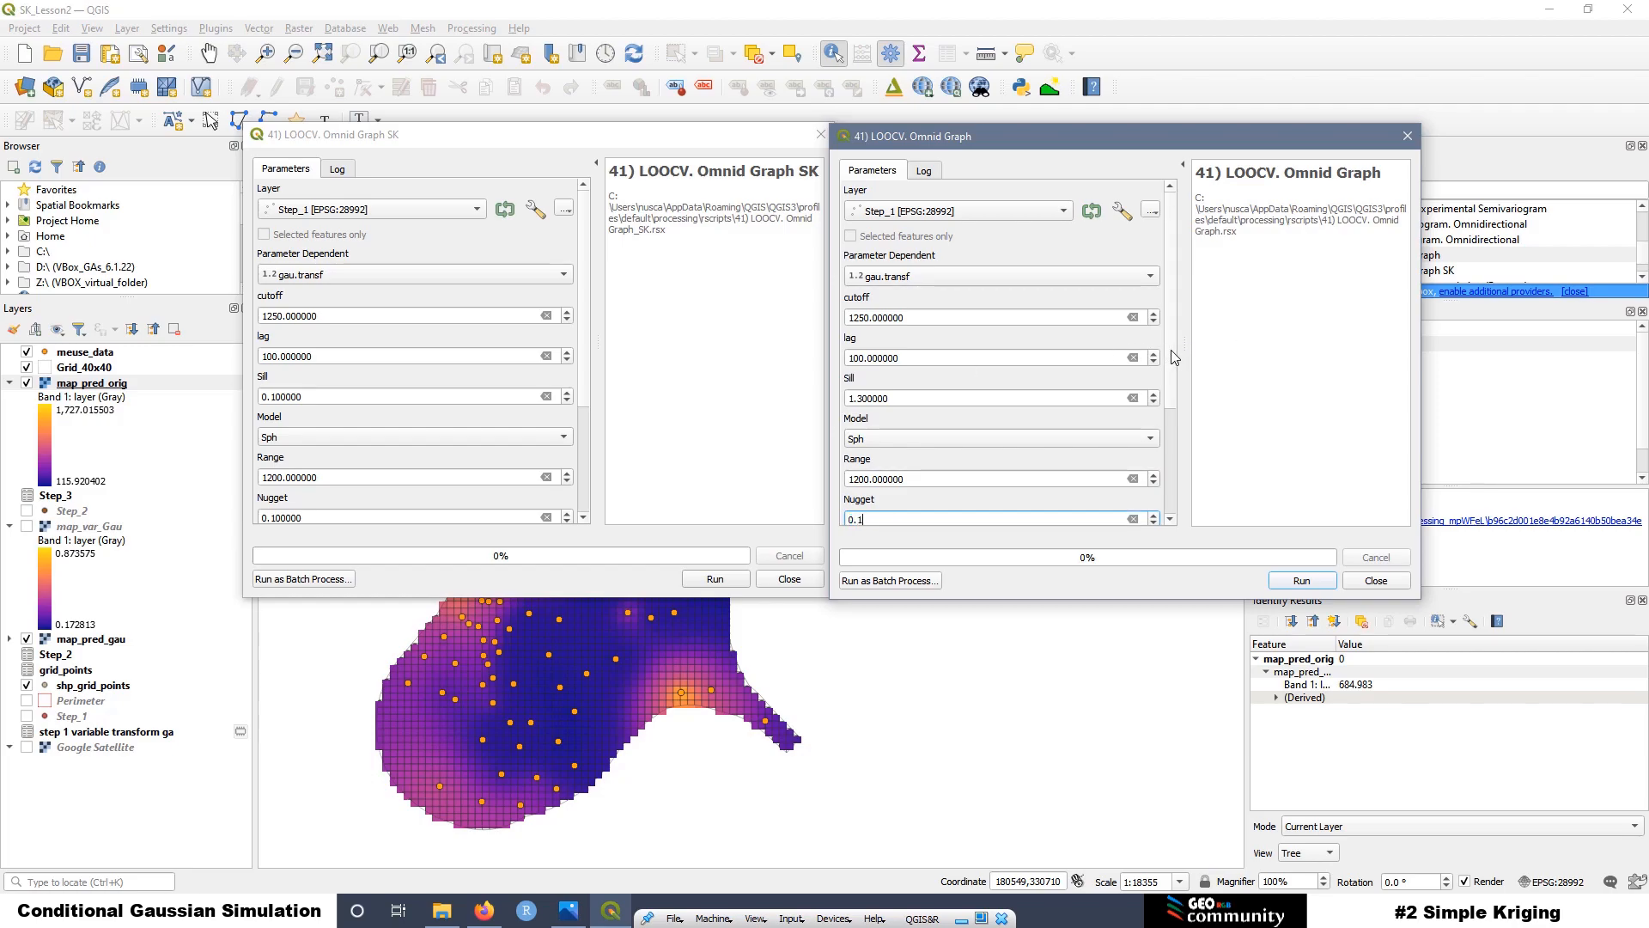
scroll(1175, 358, "down", 3)
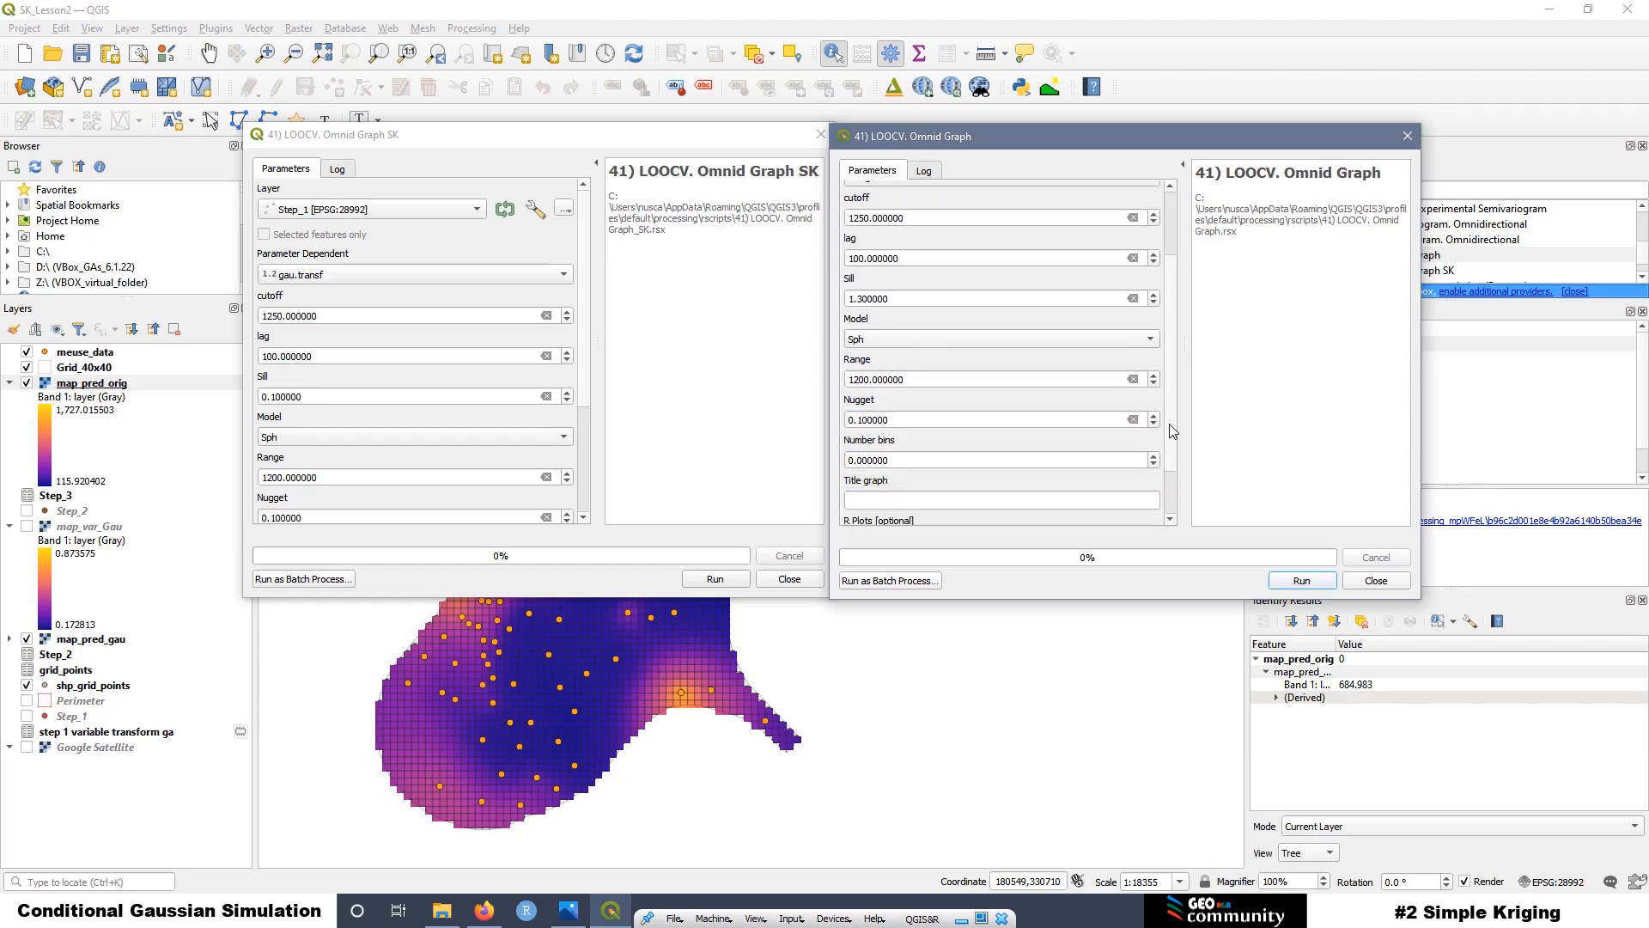
key("Tab")
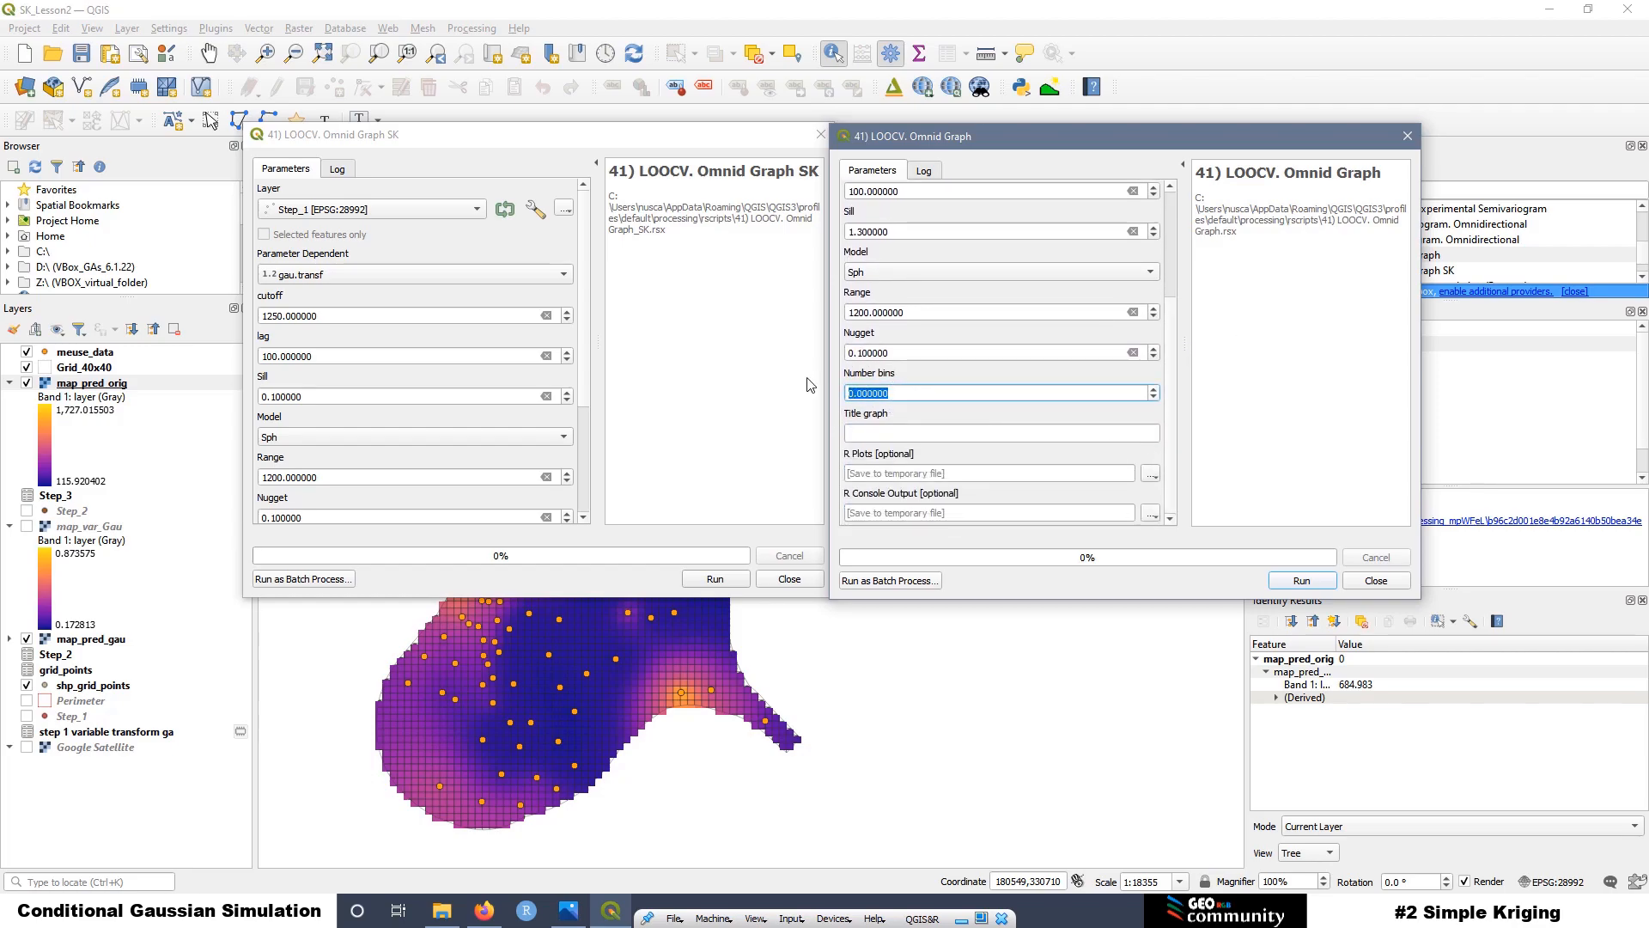
type("12")
Step: Copy the graph title from the SK dialog, change it to "LOOCV for Ordinary Kriging" in the original LOOCV dialog, and run the script
scroll(360, 468, "down", 2)
scroll(359, 464, "down", 1)
scroll(578, 447, "up", 2)
left_click_drag(586, 394, 582, 500)
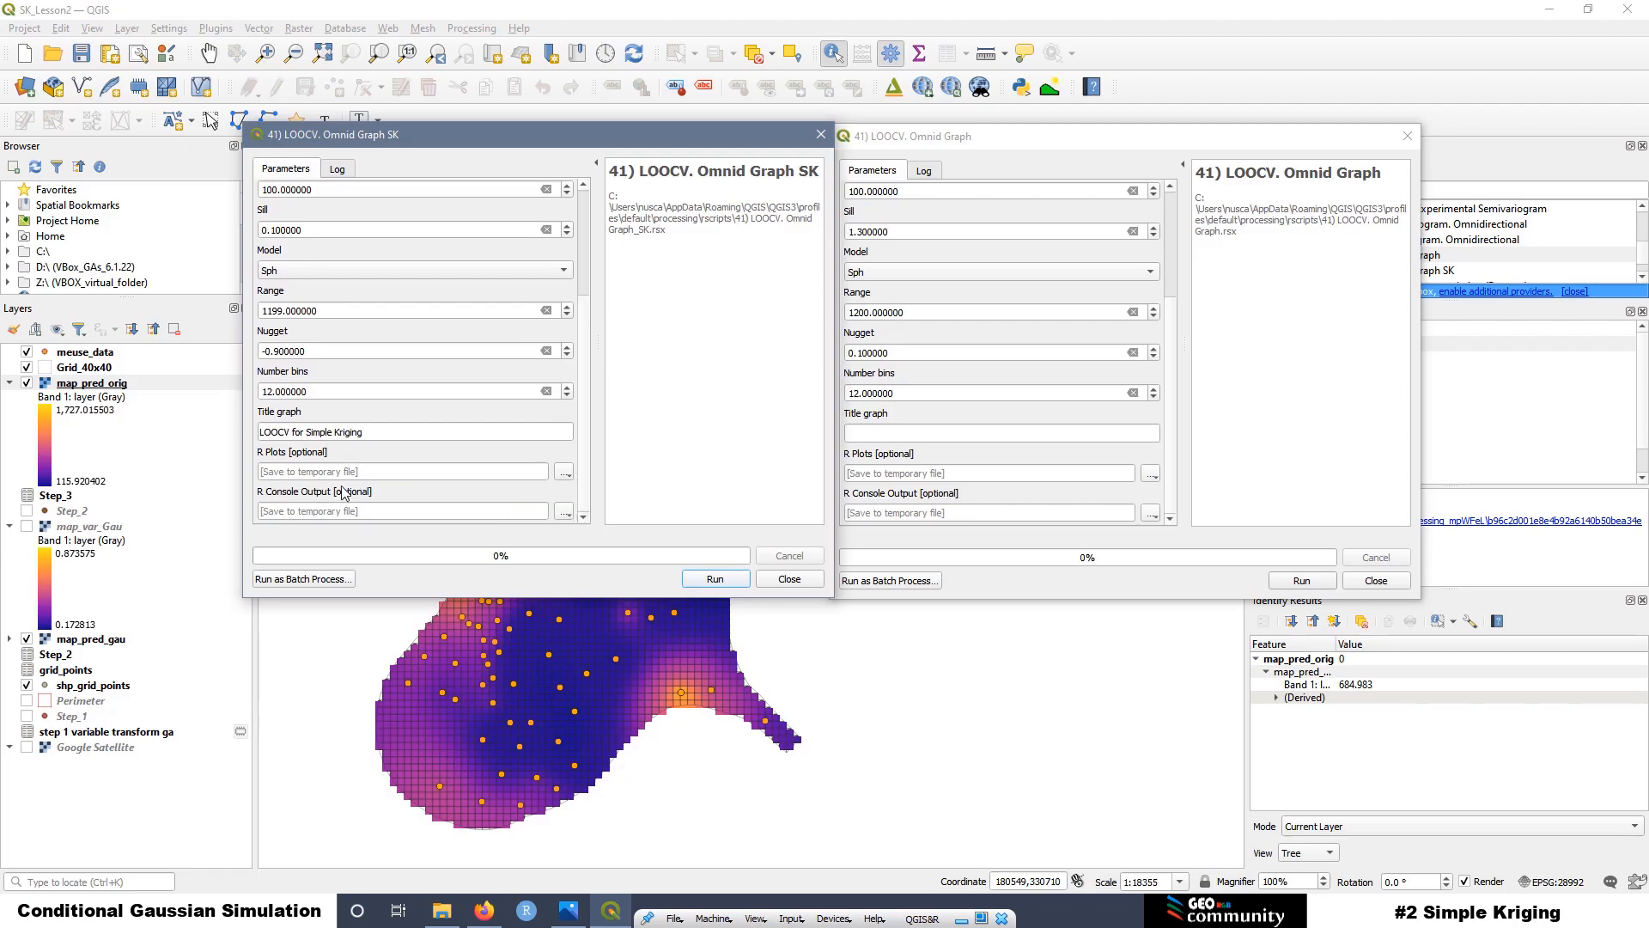
left_click_drag(378, 434, 254, 439)
key("ctrl+c")
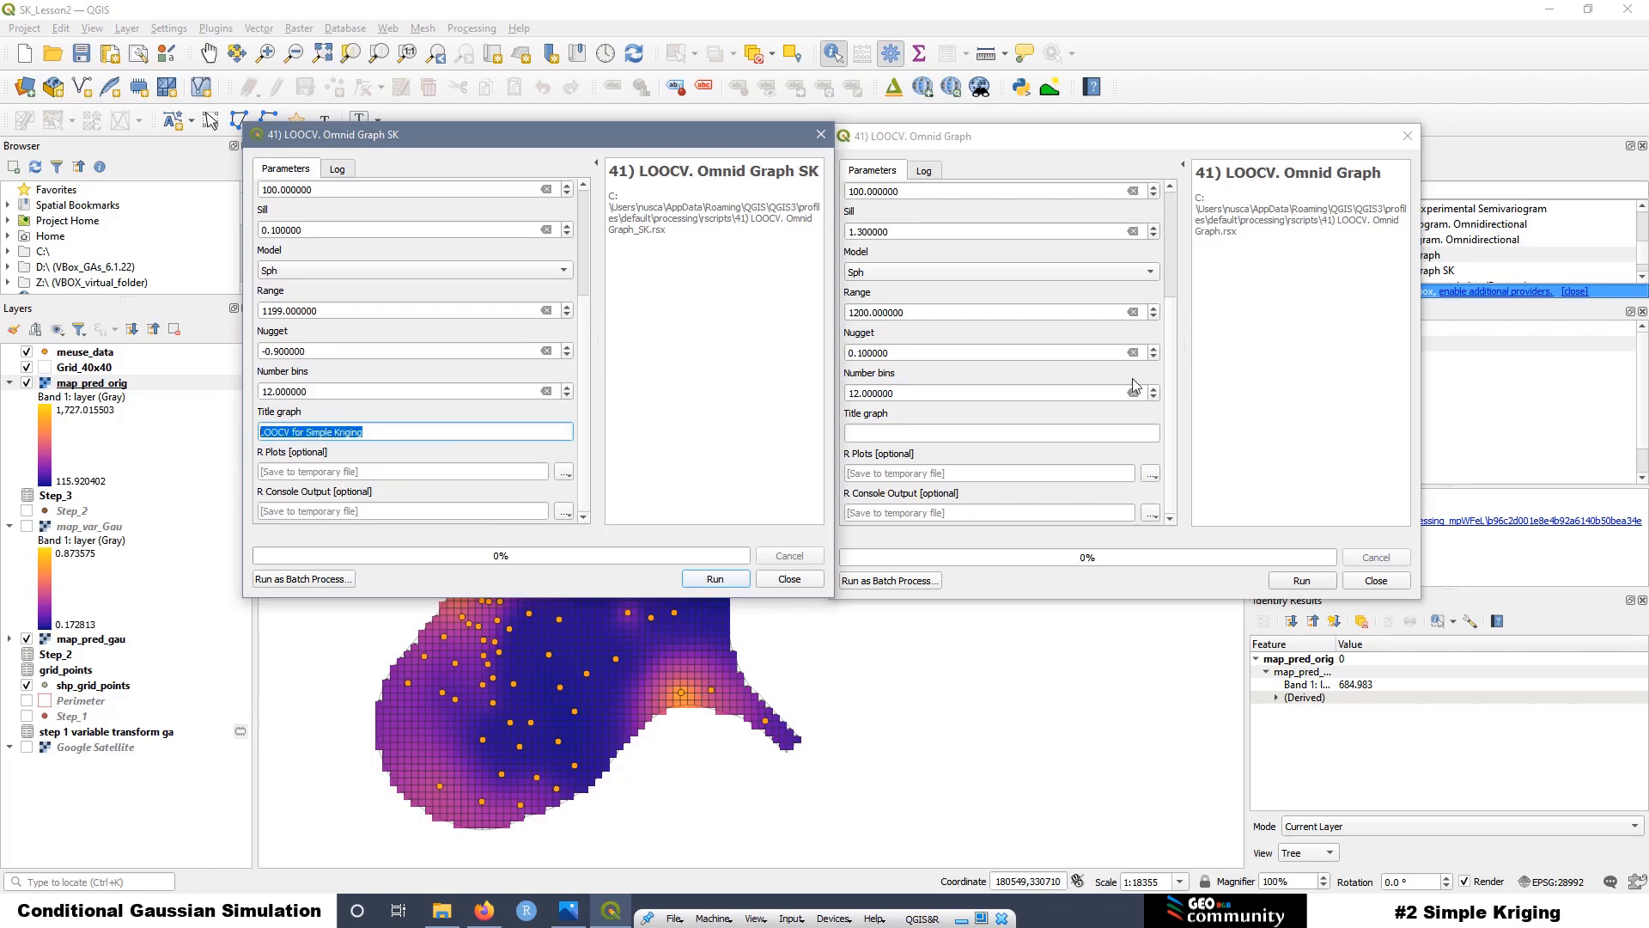
left_click(878, 436)
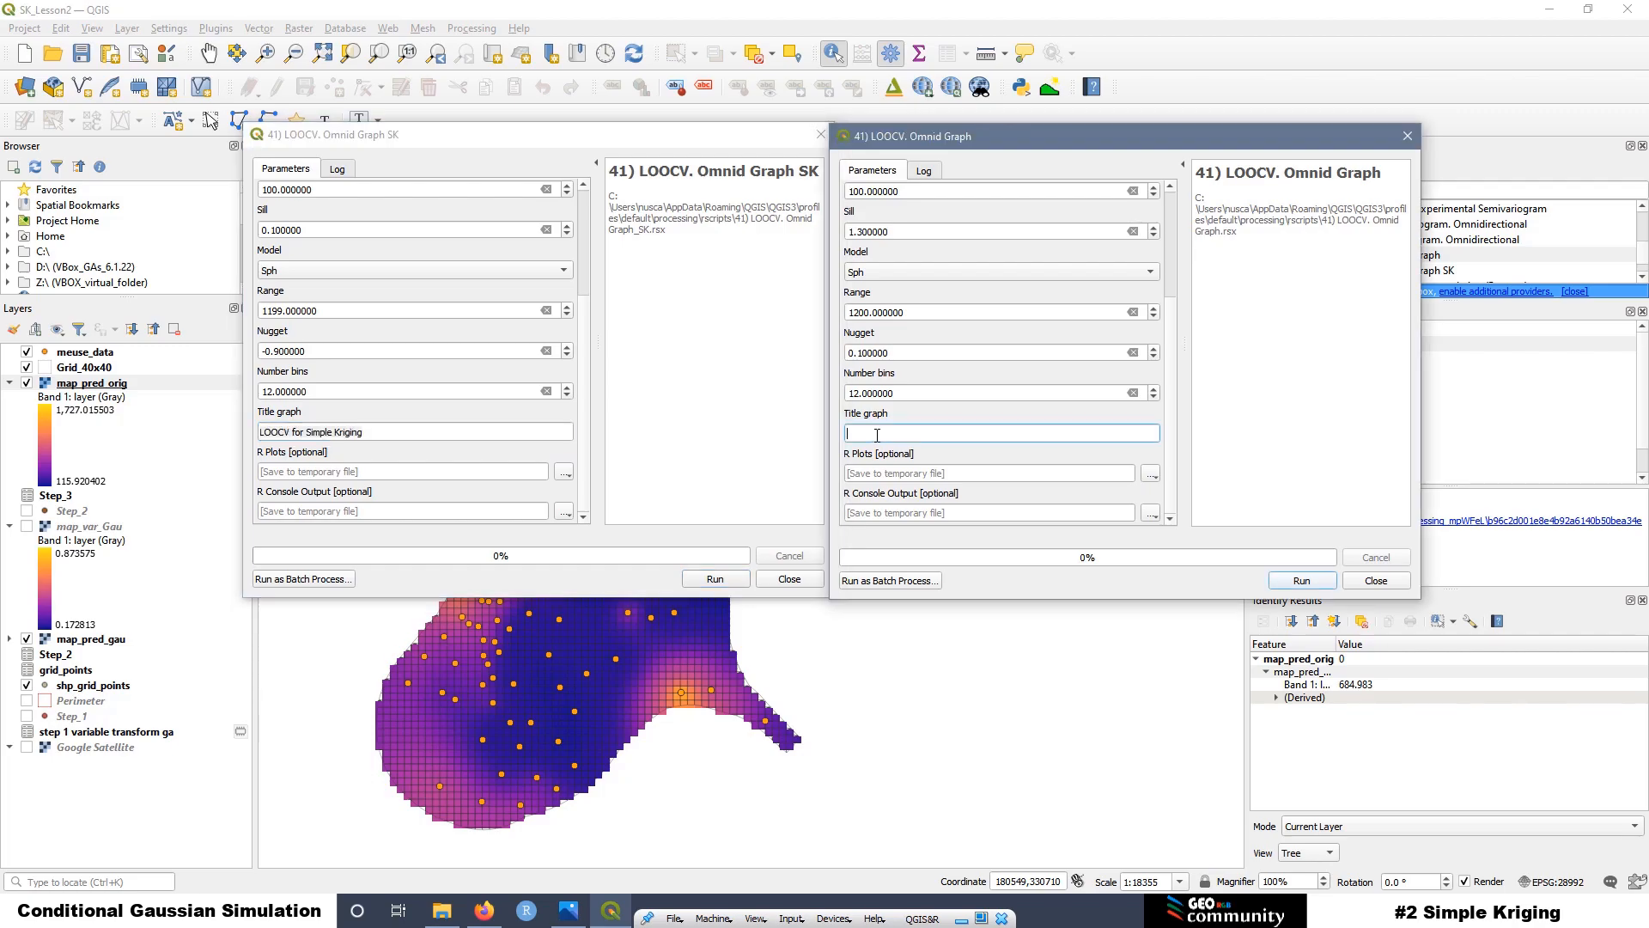
key("ctrl+v")
left_click_drag(919, 433, 898, 433)
type("Ordinary")
left_click(1312, 591)
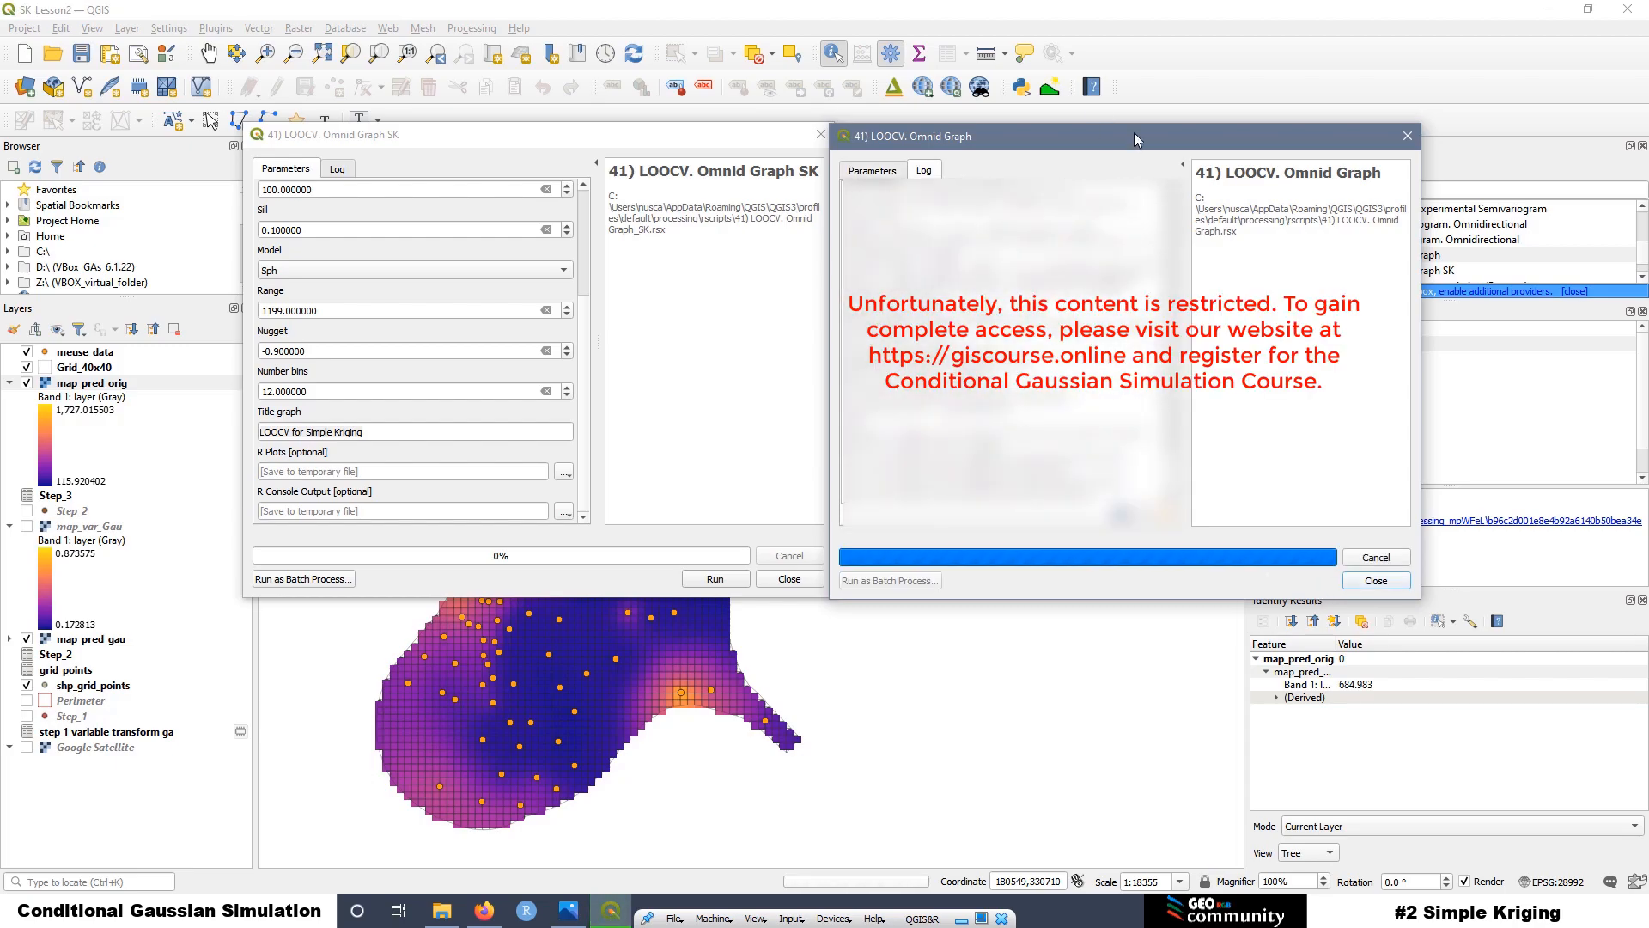
Step: Compare the fitted nugget and Sph model lines and the RMSE between the SK log and the original LOOCV log
left_click(338, 169)
left_click_drag(410, 362, 252, 341)
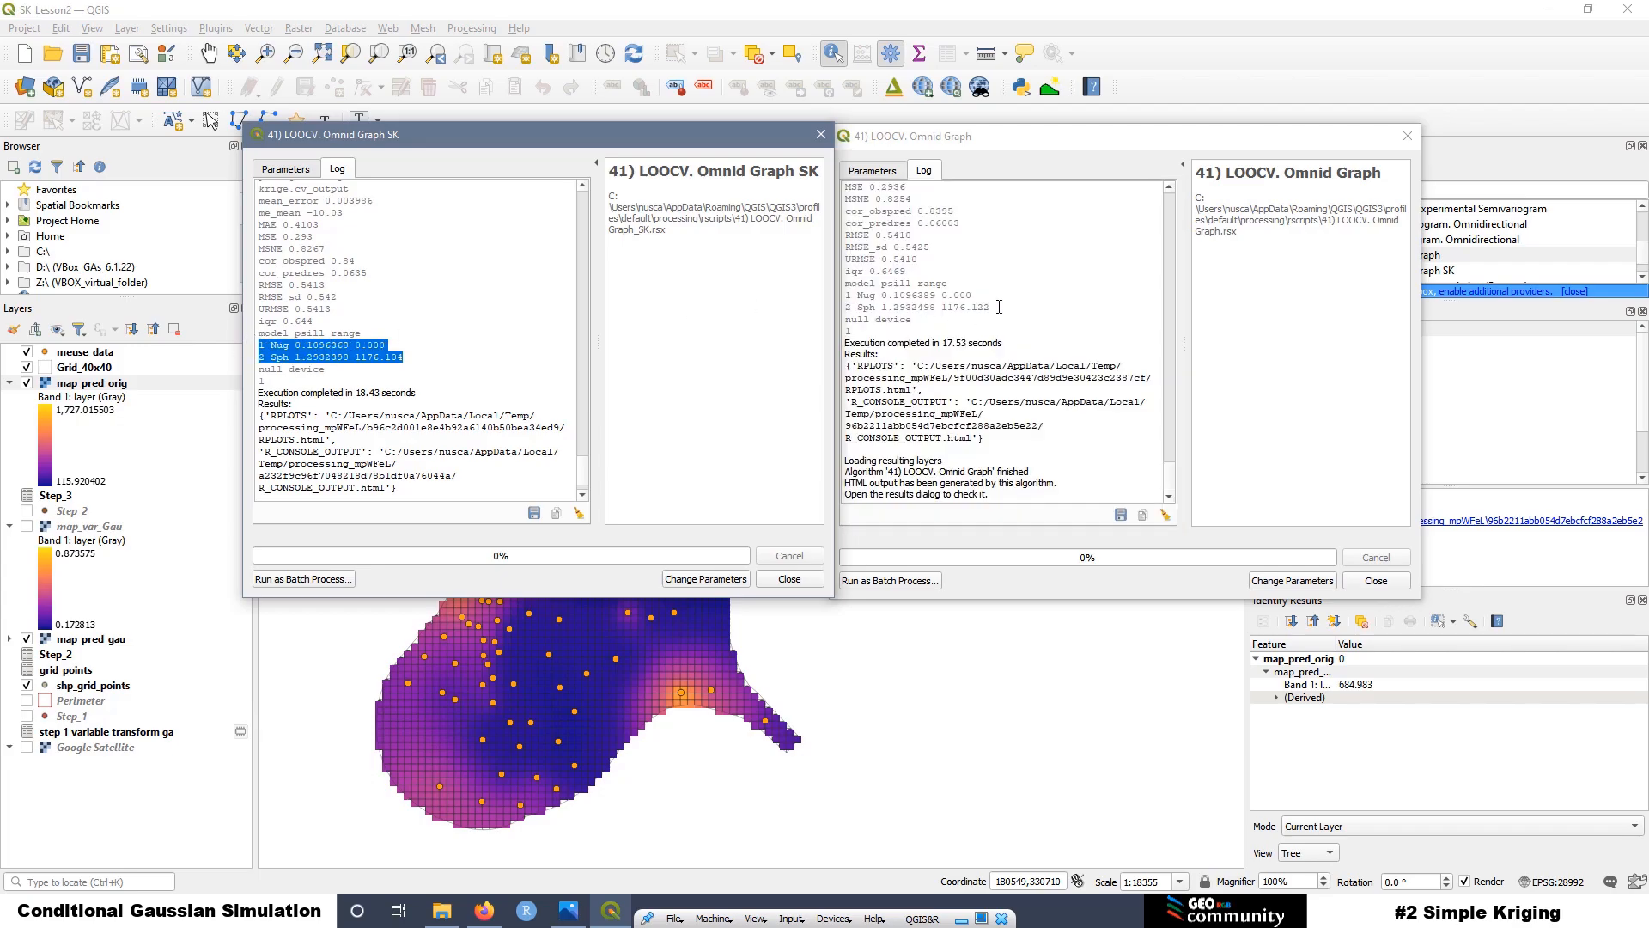
left_click_drag(999, 307, 842, 292)
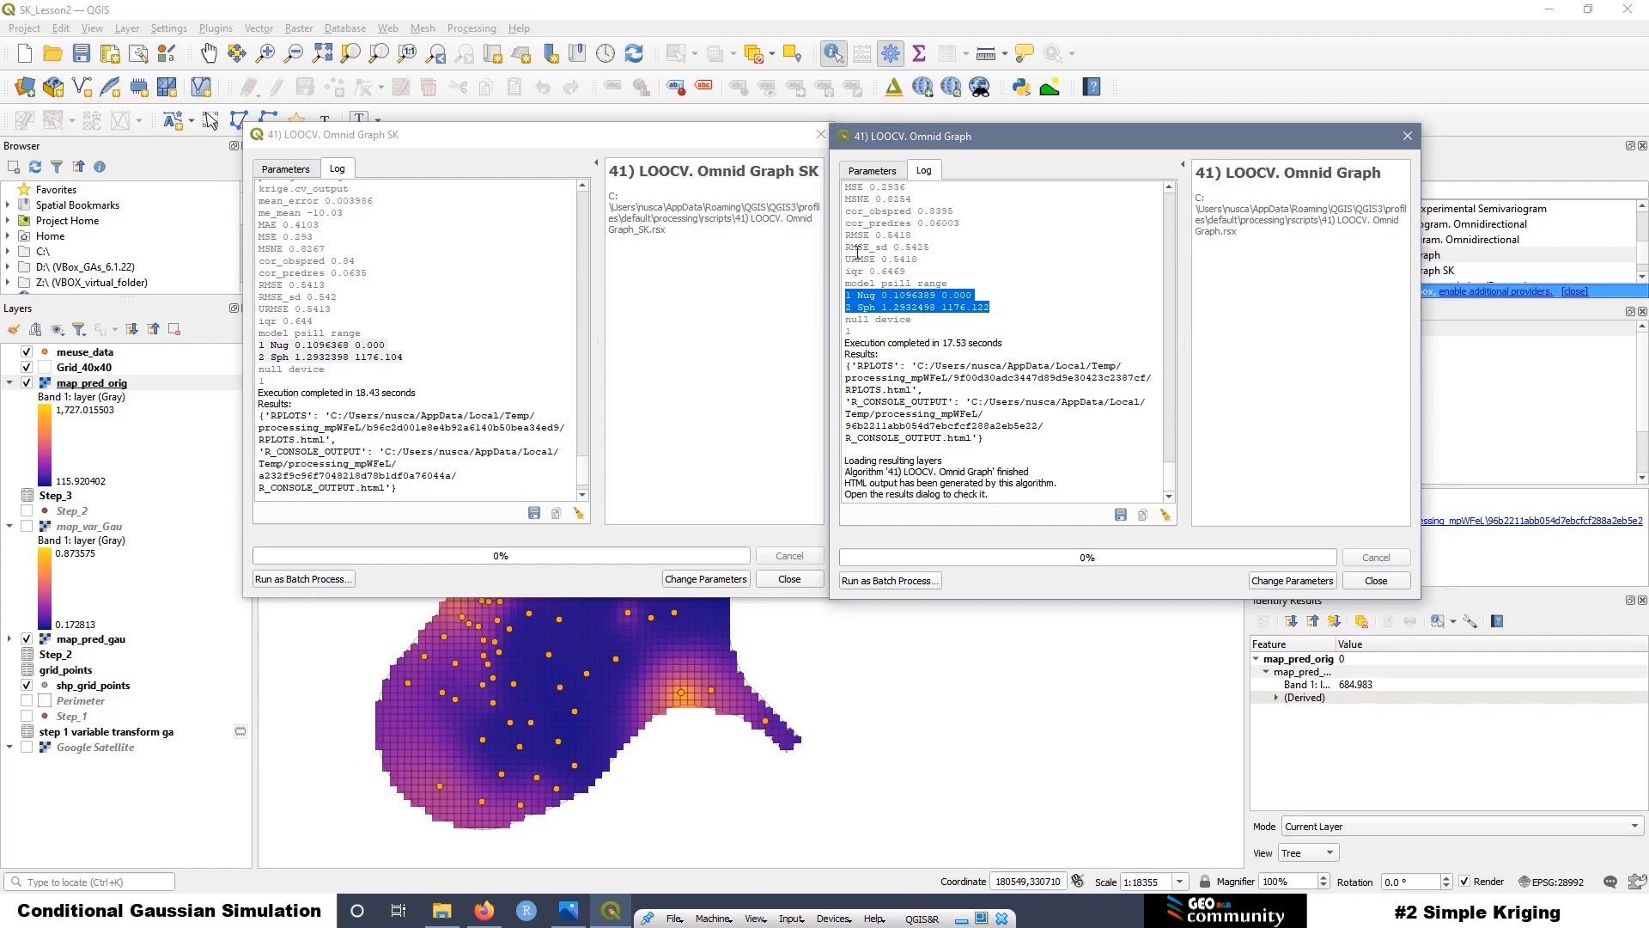
left_click_drag(912, 235, 845, 233)
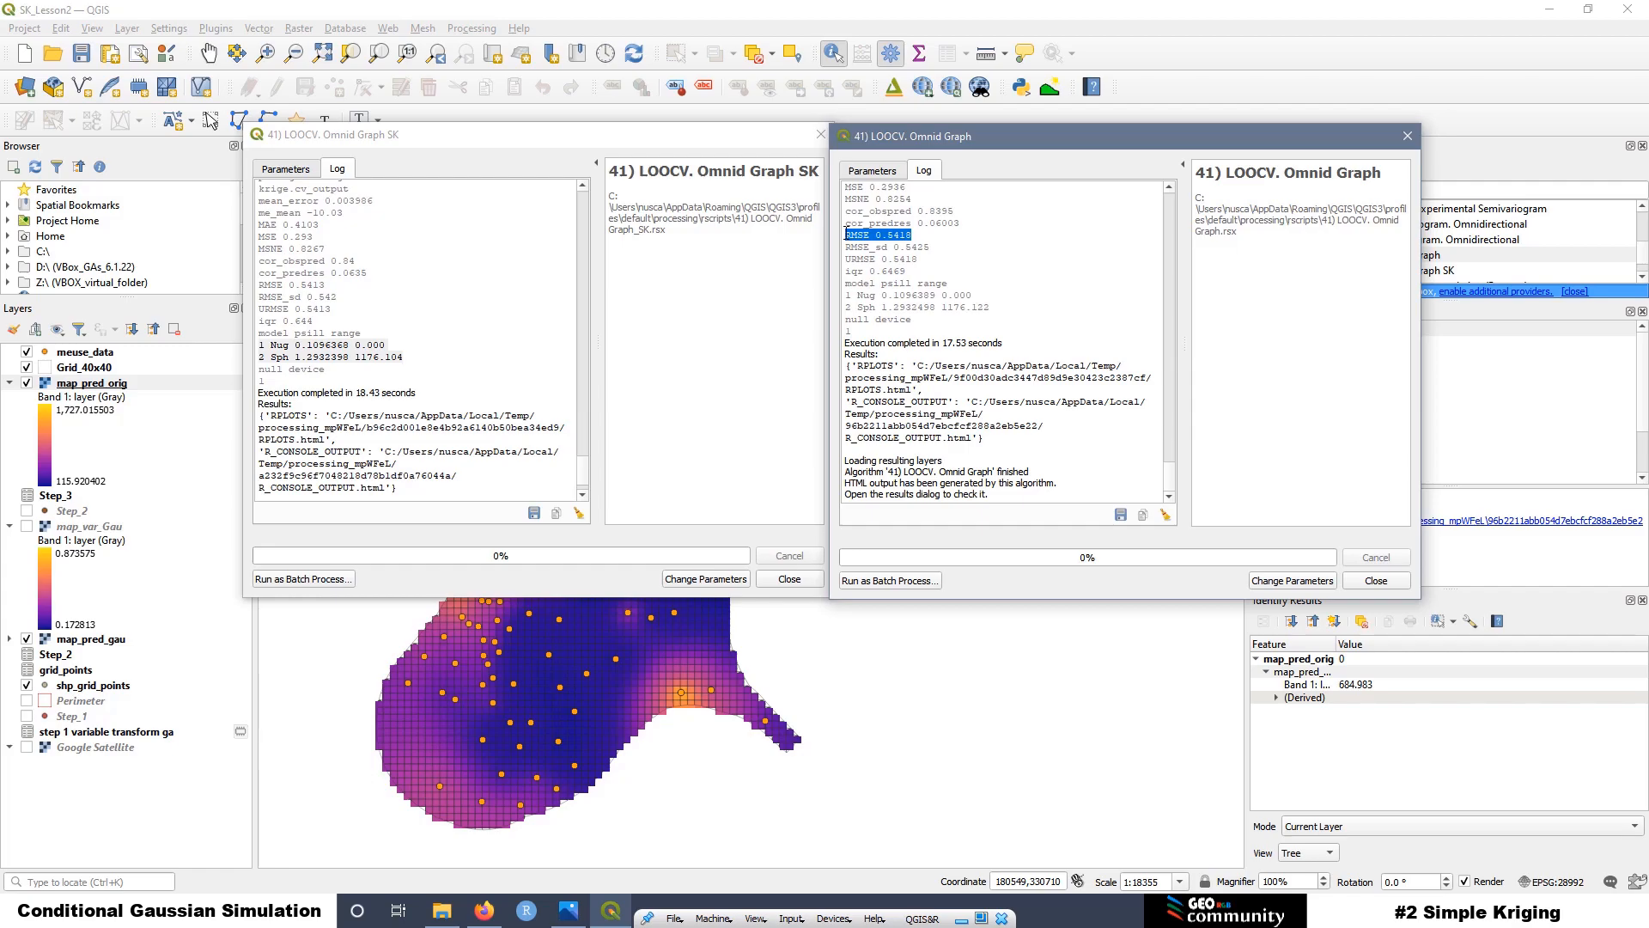
left_click_drag(332, 286, 256, 286)
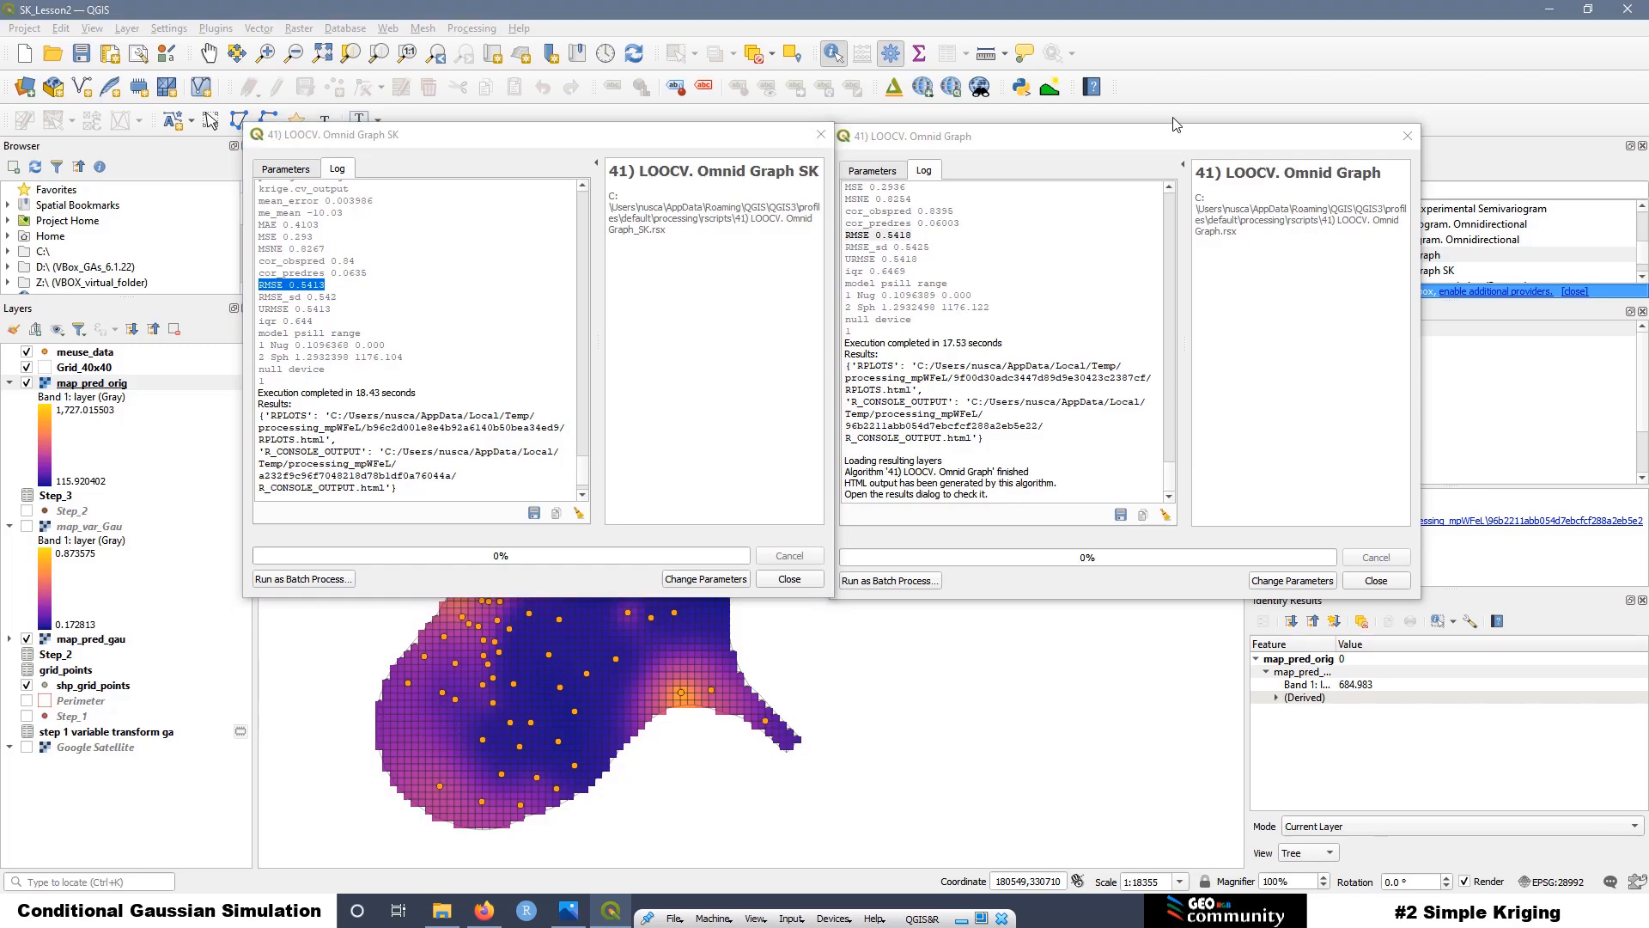
Step: Move the LOOCV dialog off the results list, then open the newest R Plots in the browser enlarged to 150%
left_click_drag(1016, 139, 433, 140)
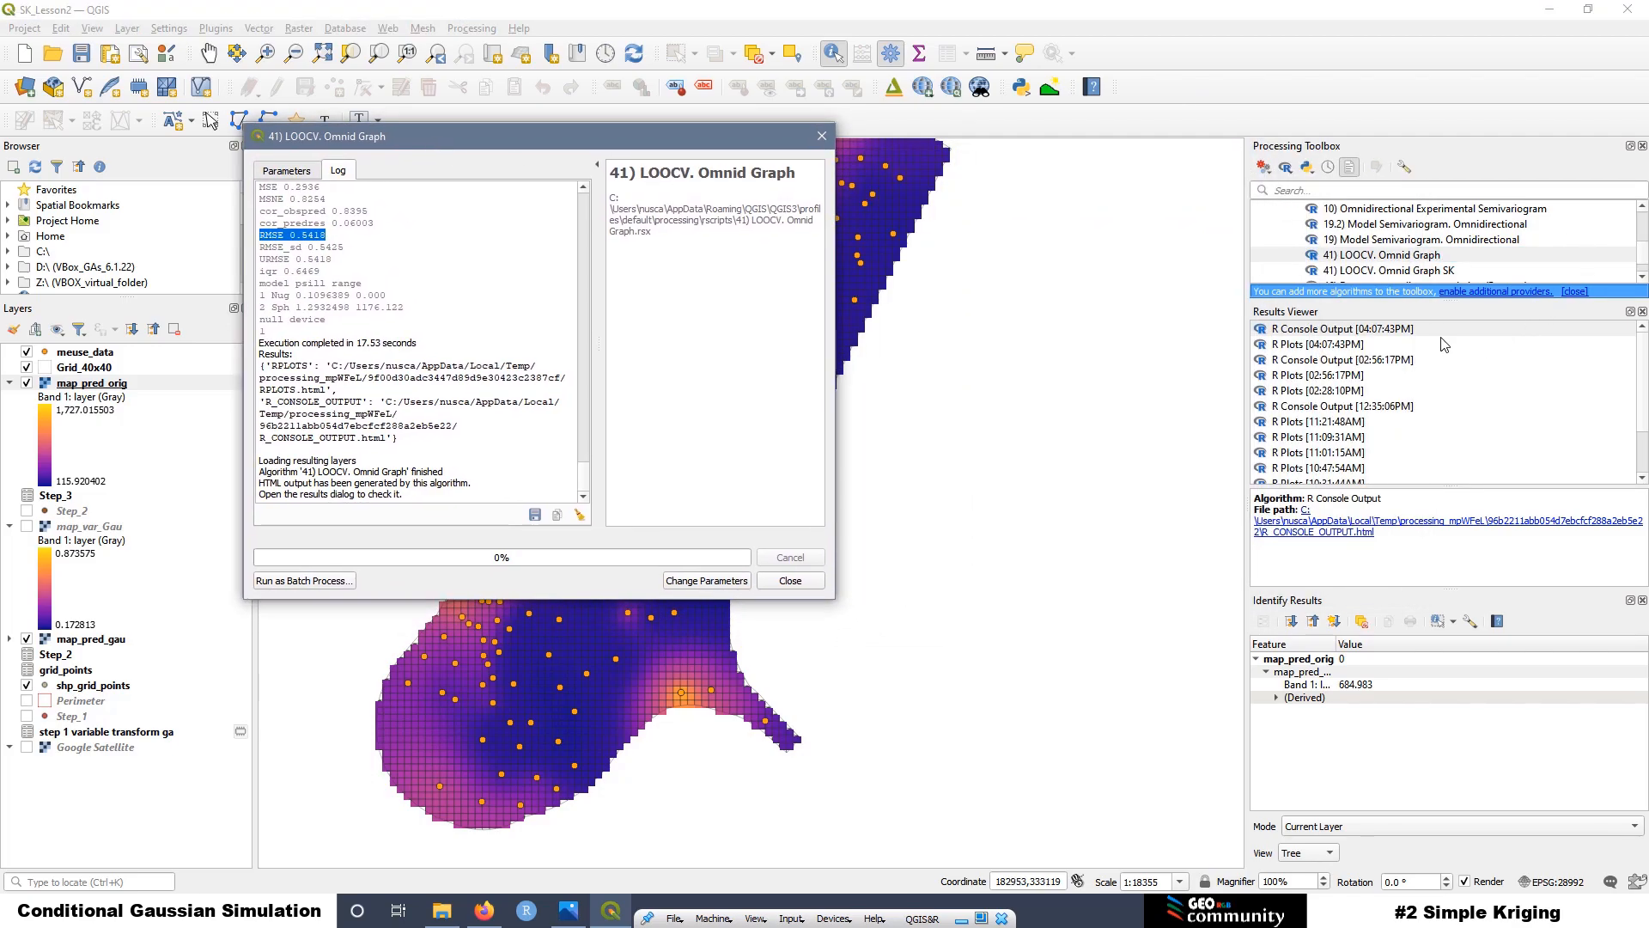
double_click(1342, 343)
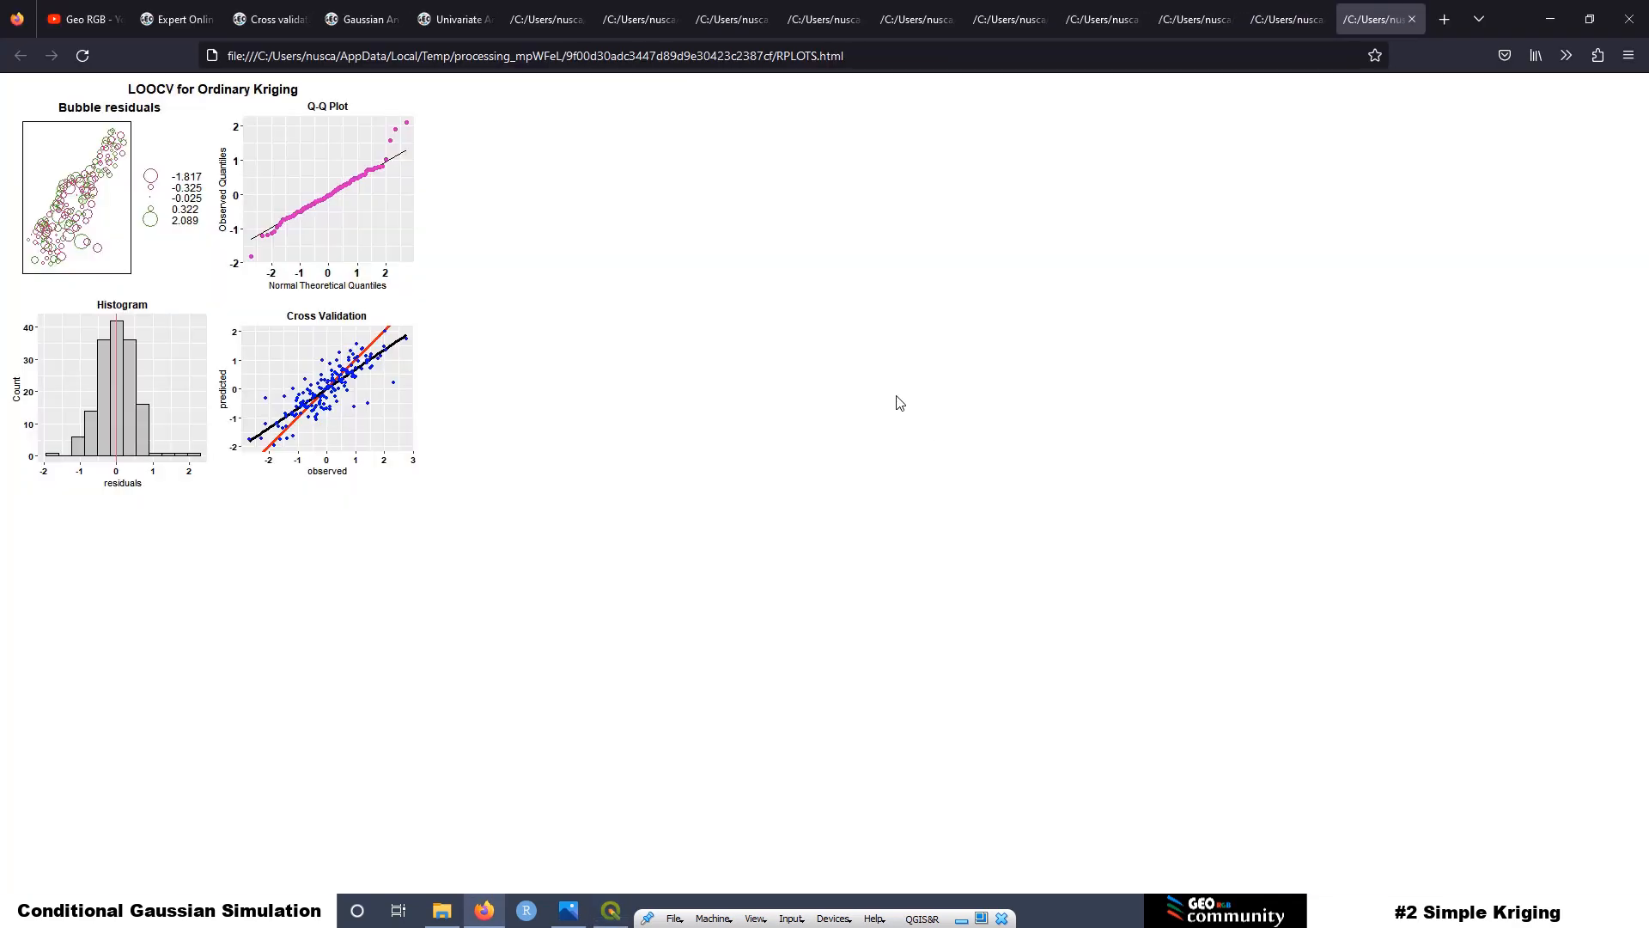
key("ctrl+plus")
key("ctrl+plus")
key("ctrl+plus")
key("ctrl+plus")
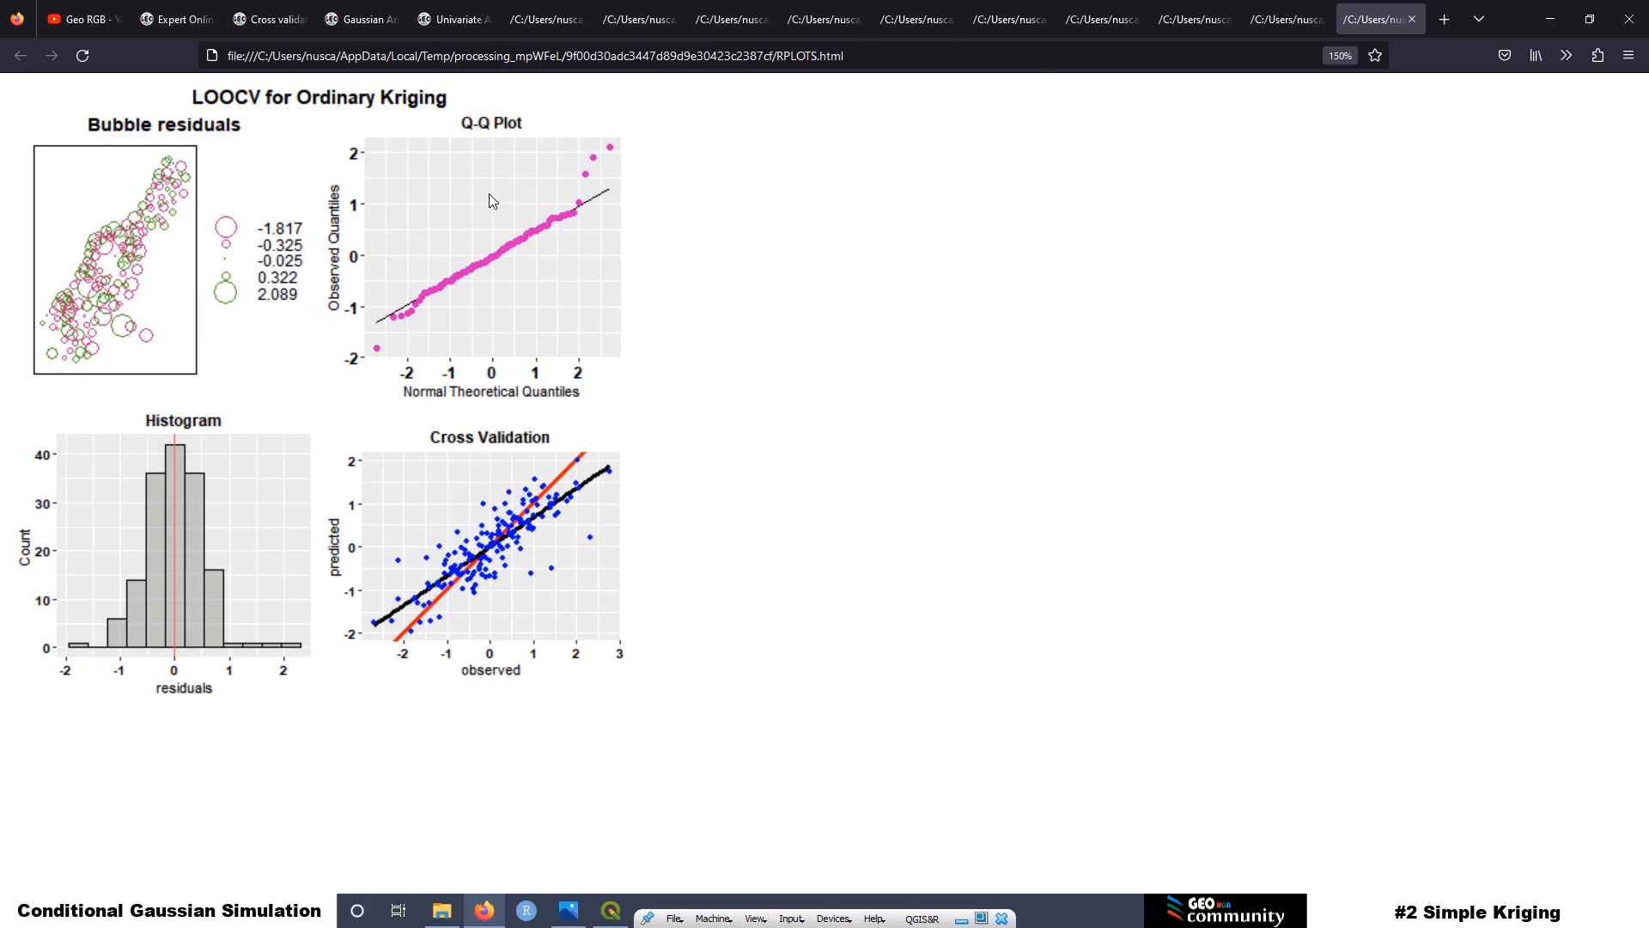
Step: Compare the LOOCV plots for Ordinary Kriging and Simple Kriging at the same 170% zoom, checking bubble residuals, histograms and cross-validation scatter
left_click(1280, 24)
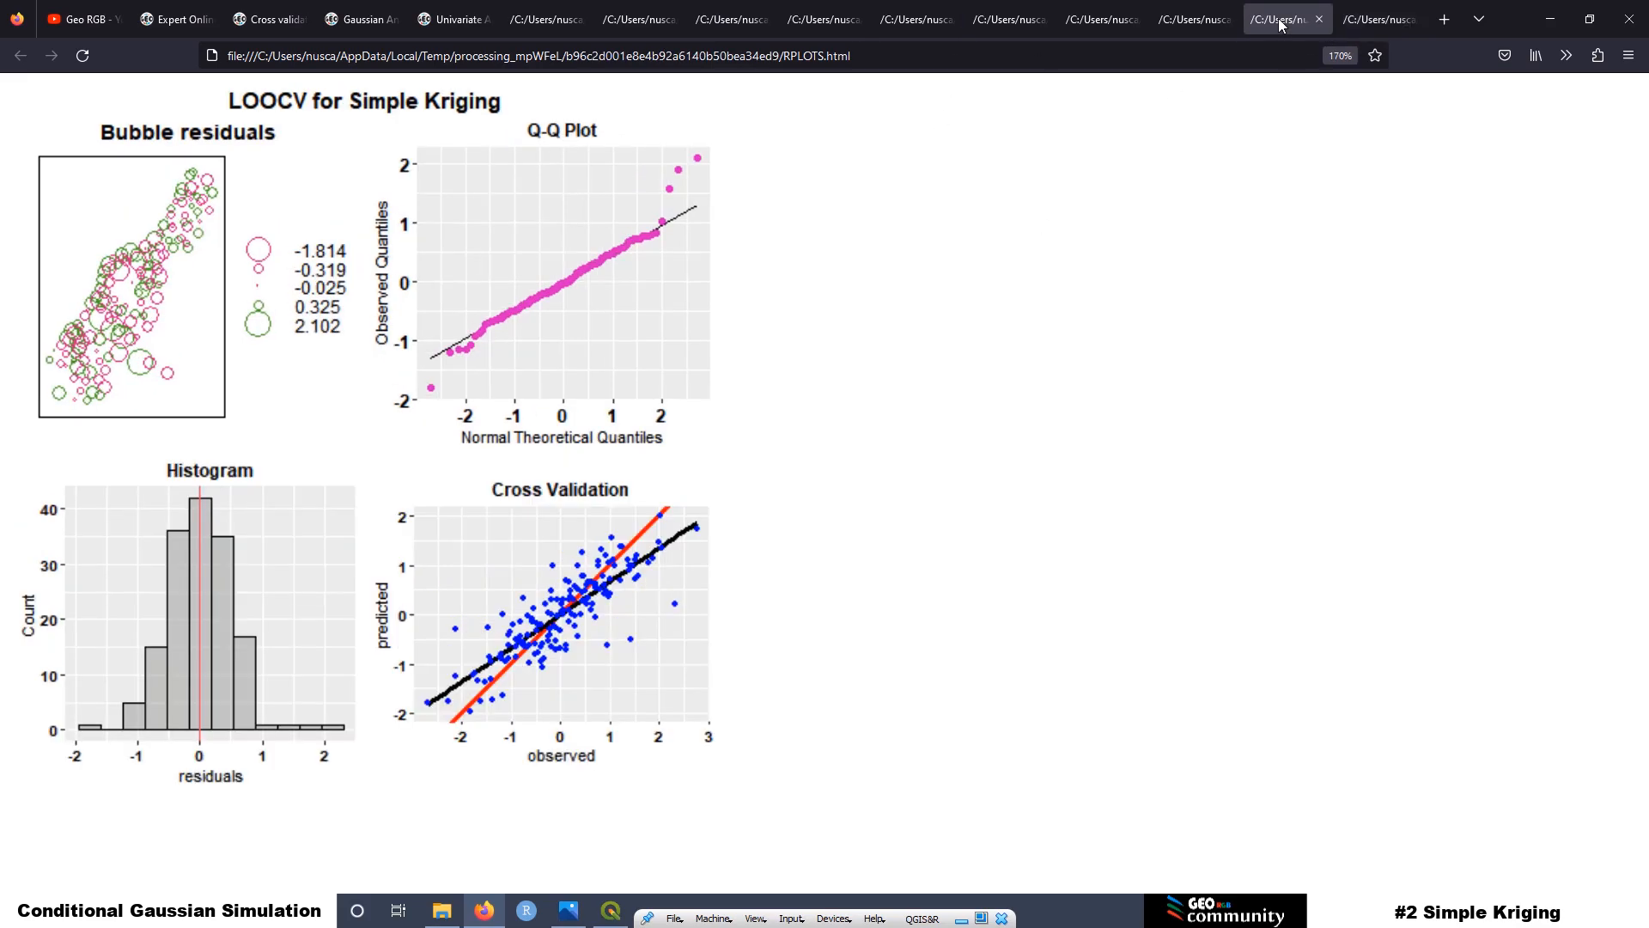
left_click(1402, 15)
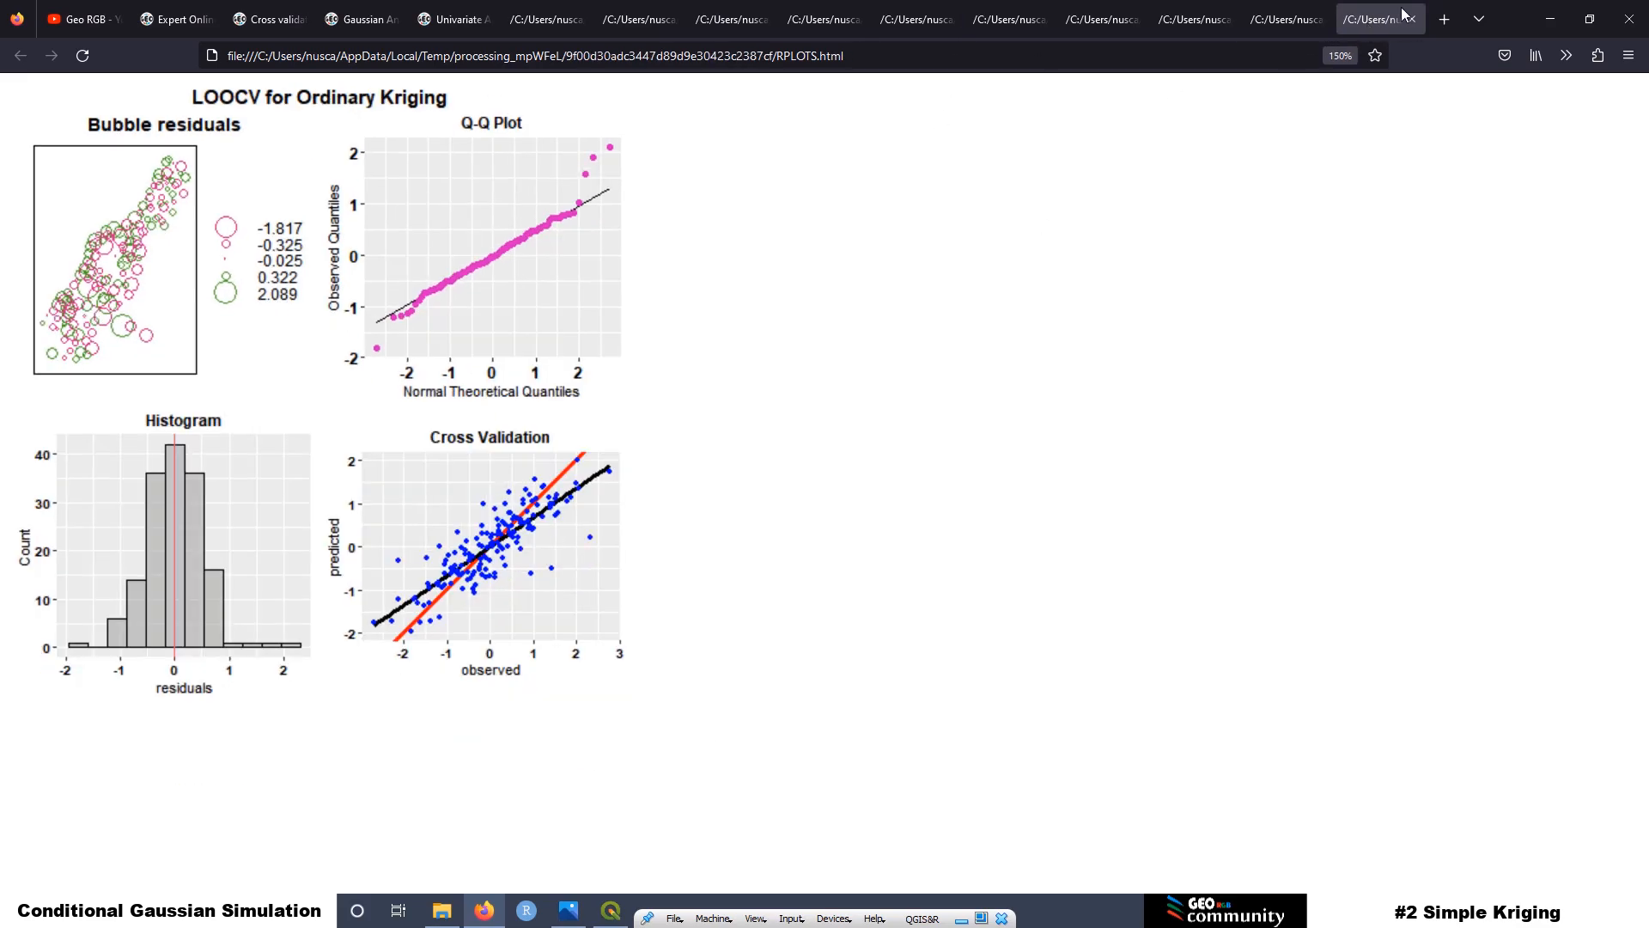
key("ctrl+plus")
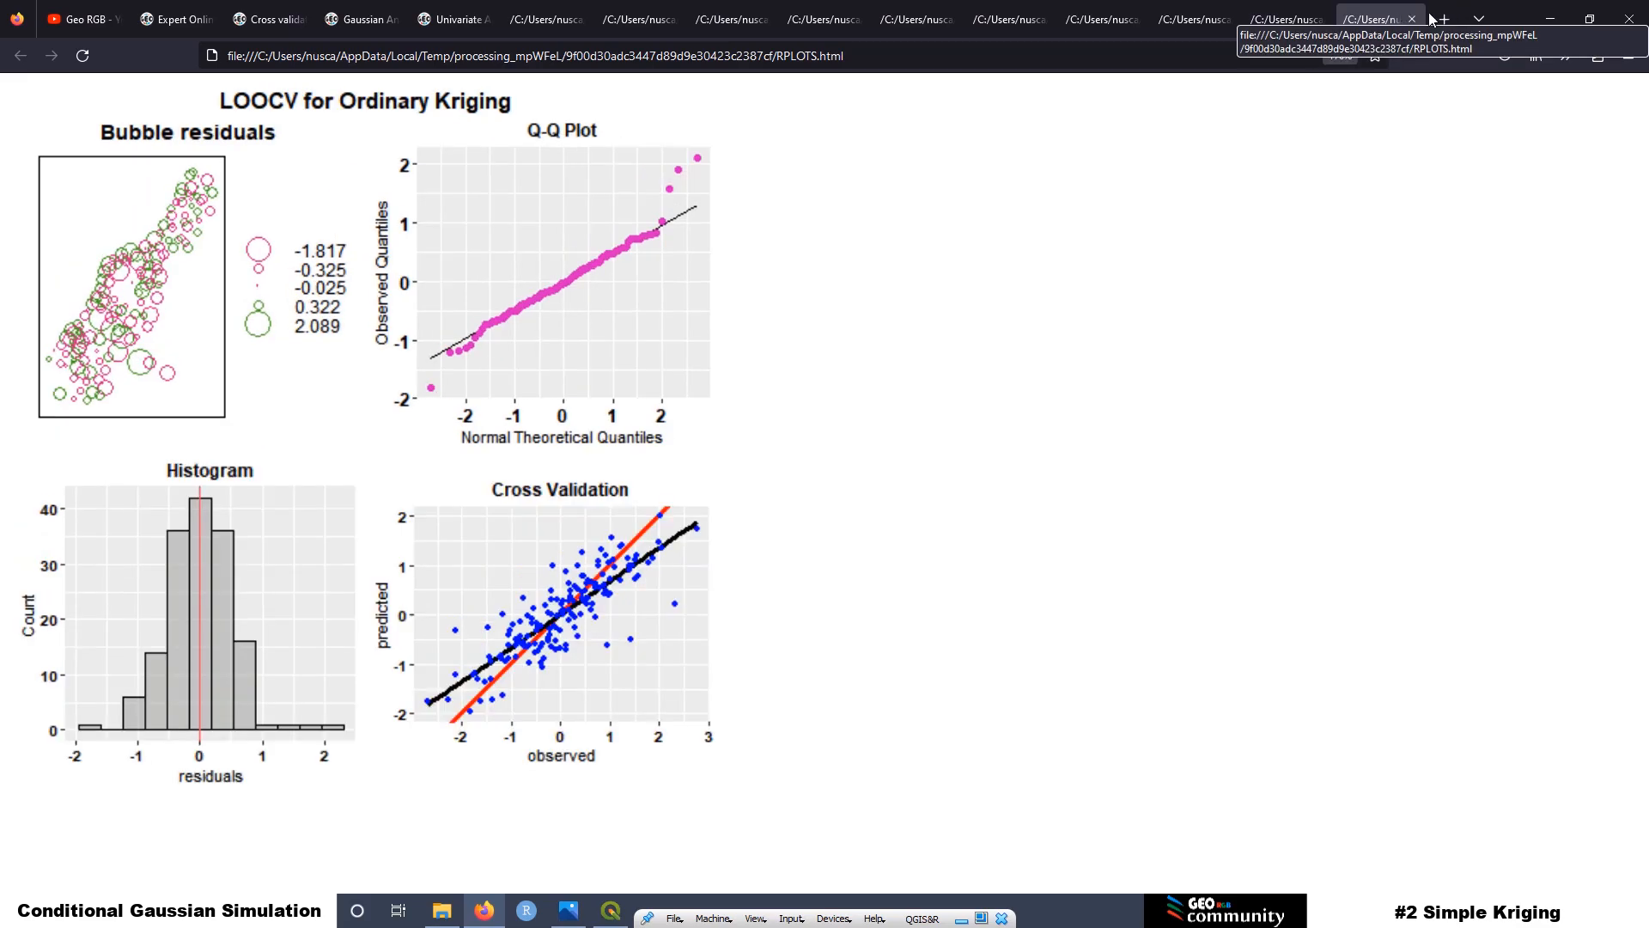
left_click(1283, 17)
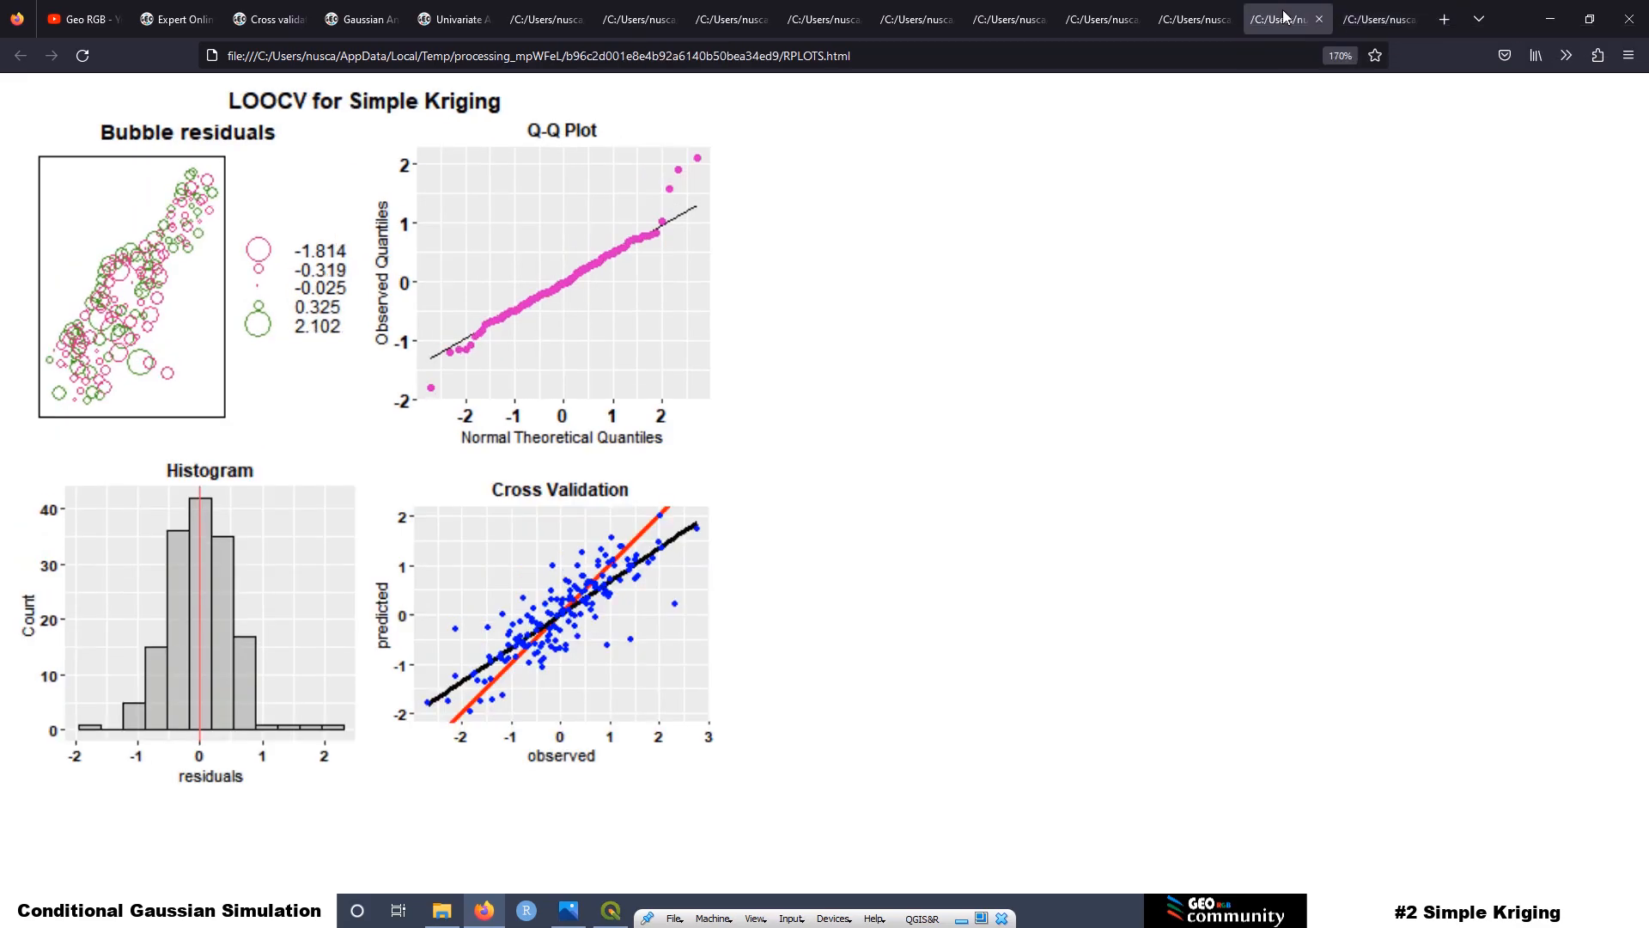
left_click(1376, 19)
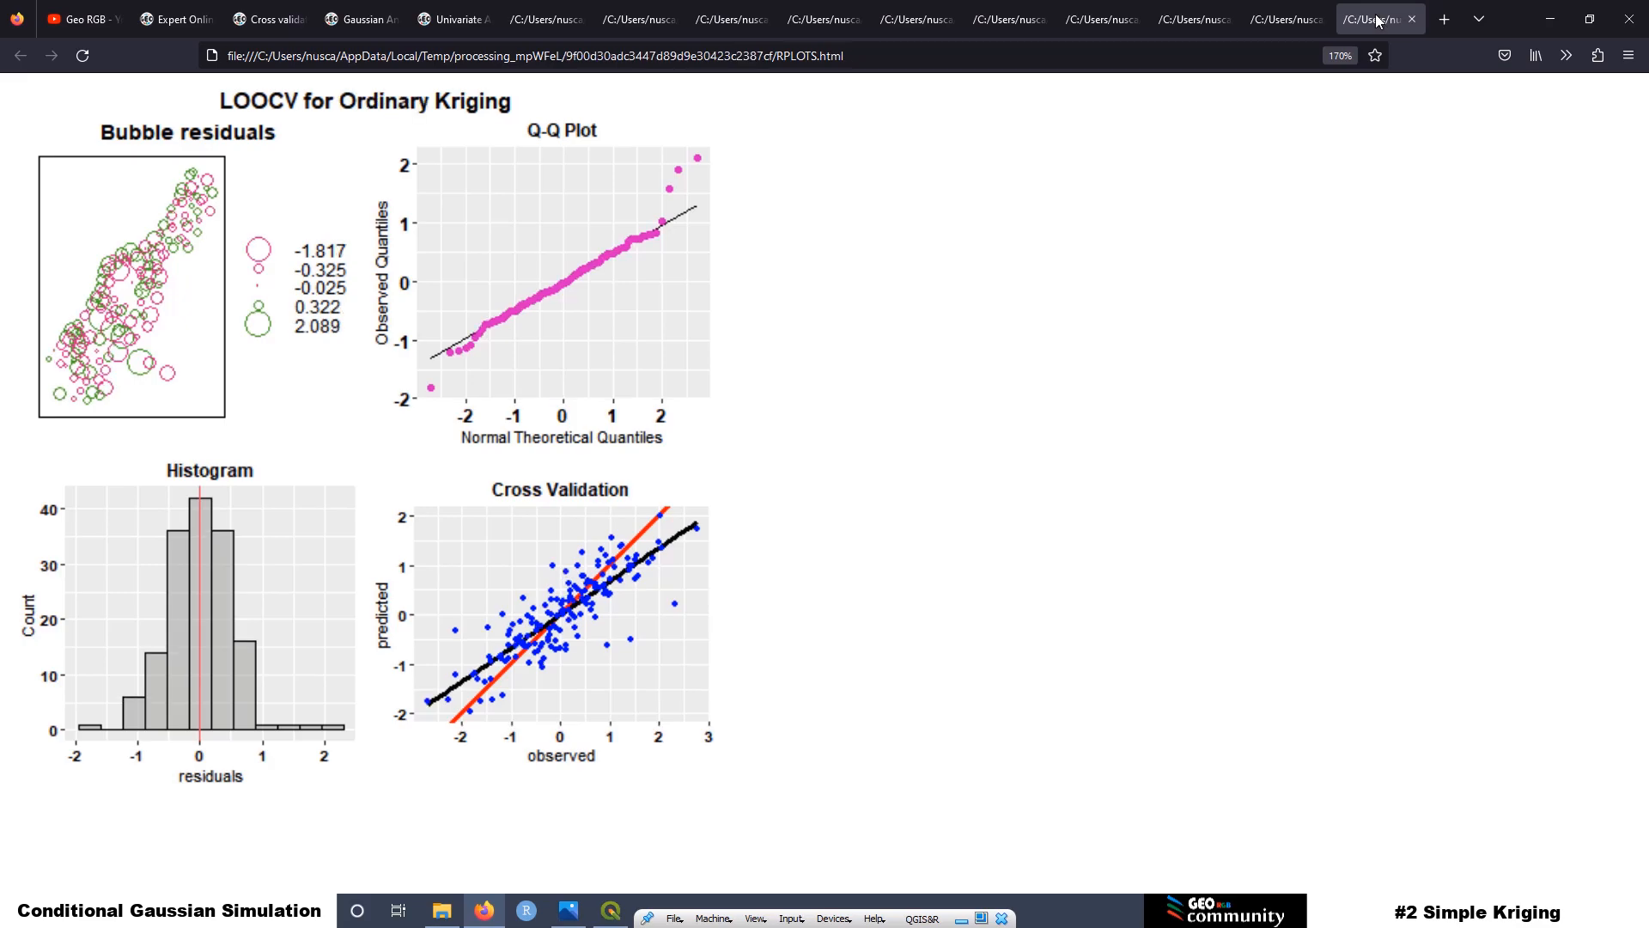
left_click(1277, 26)
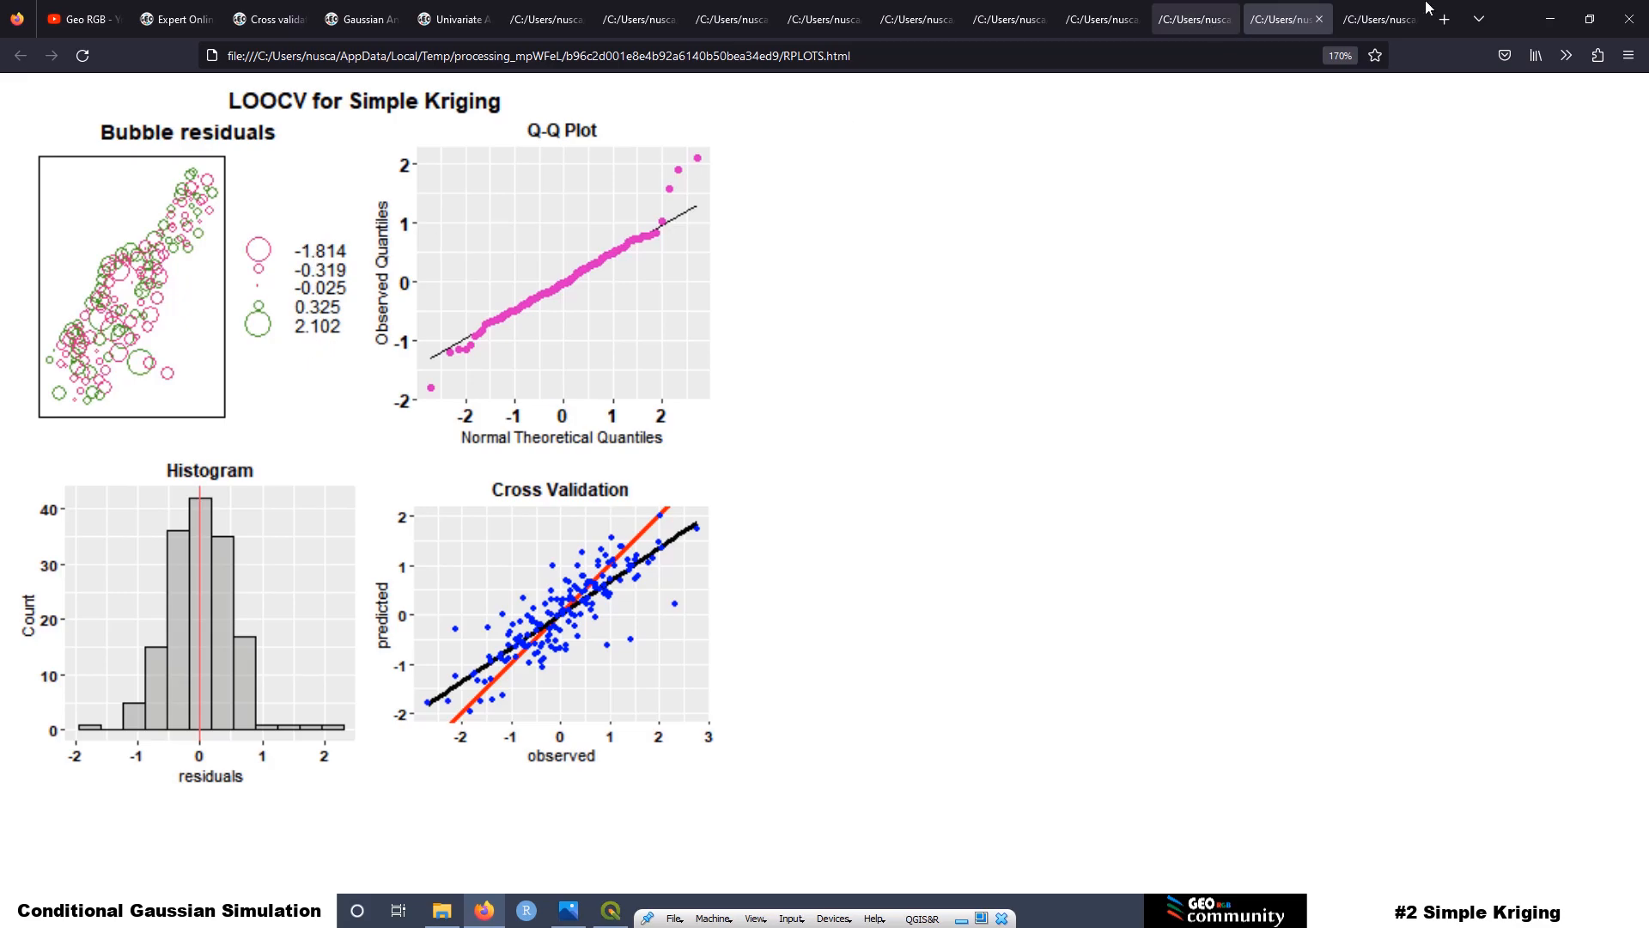
left_click(1387, 22)
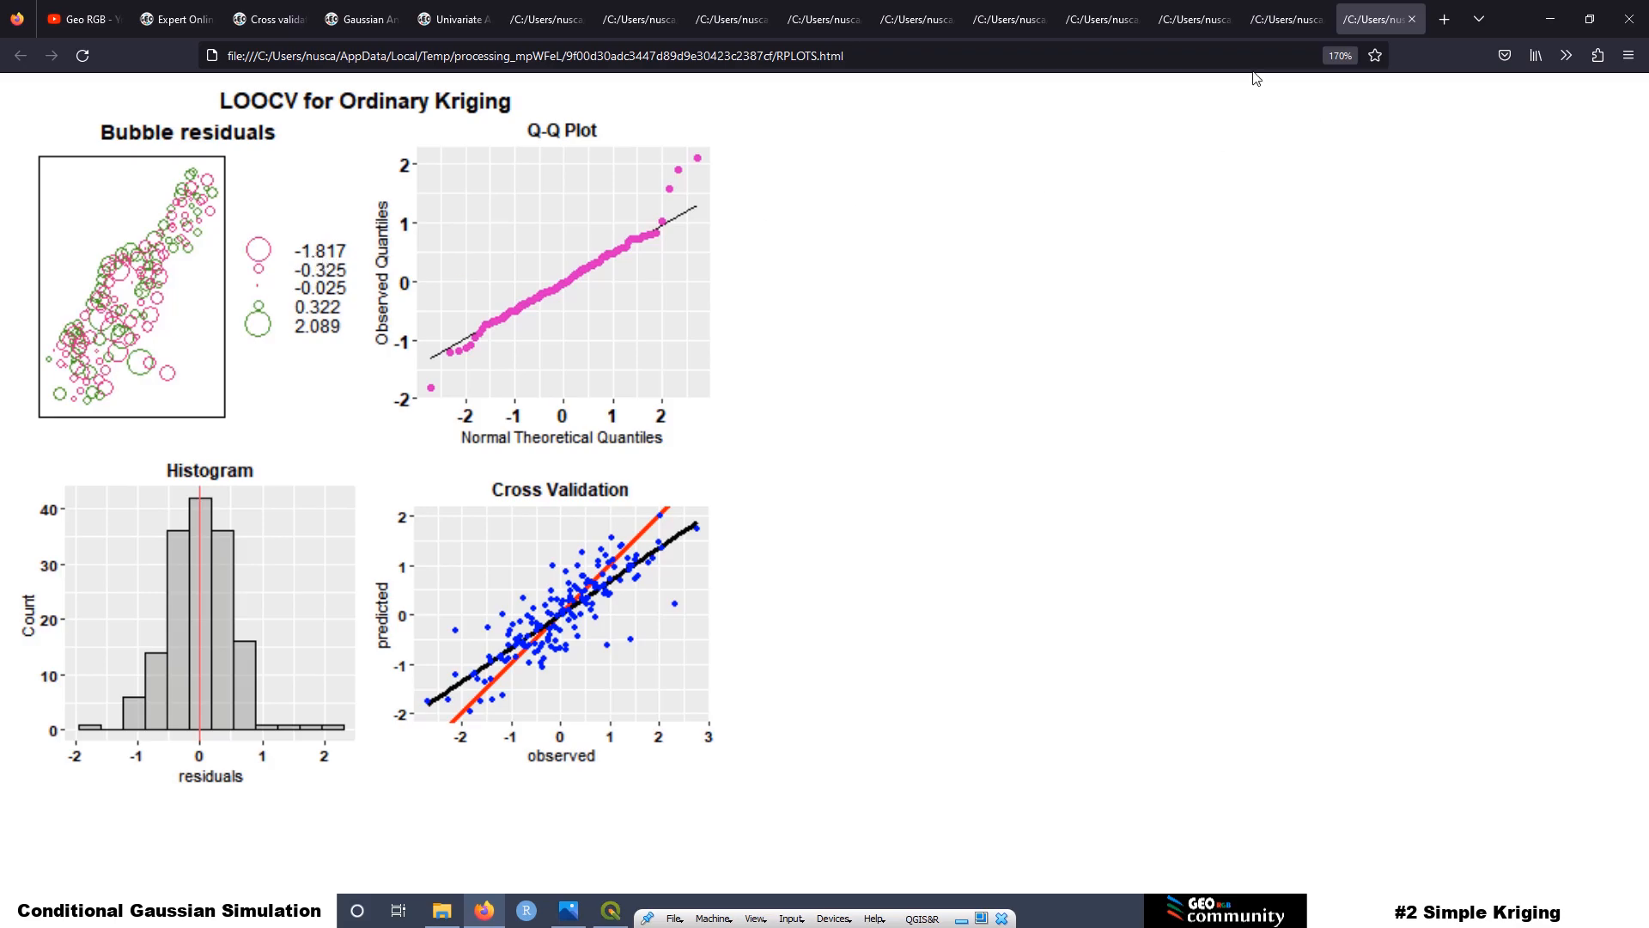
left_click(1276, 24)
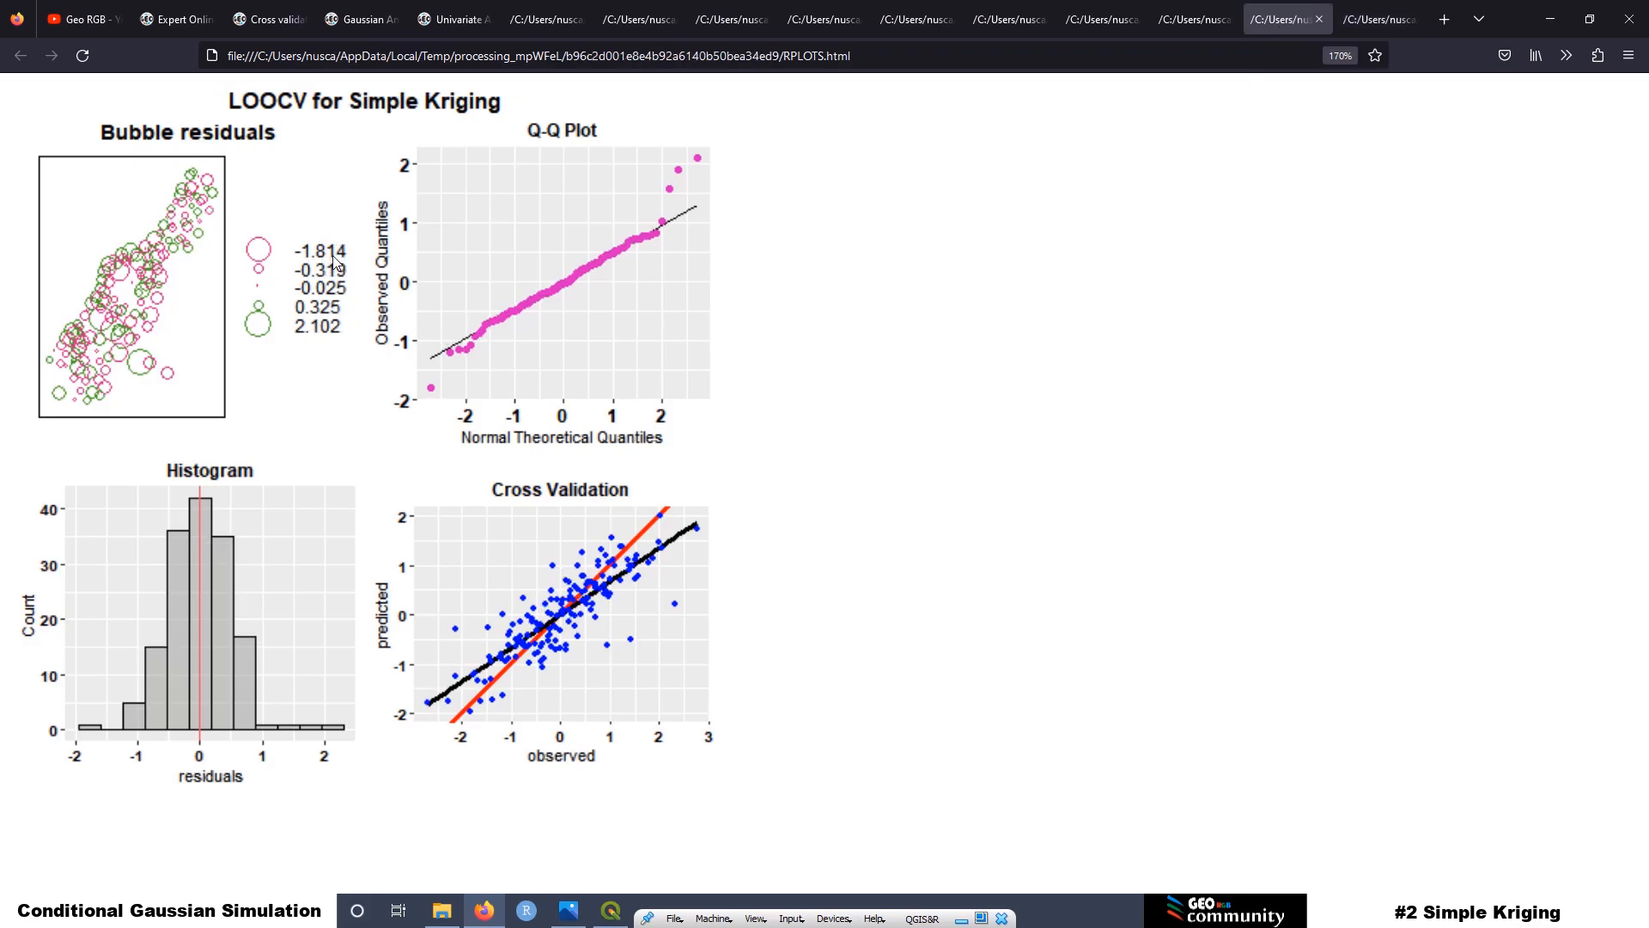
left_click(1374, 21)
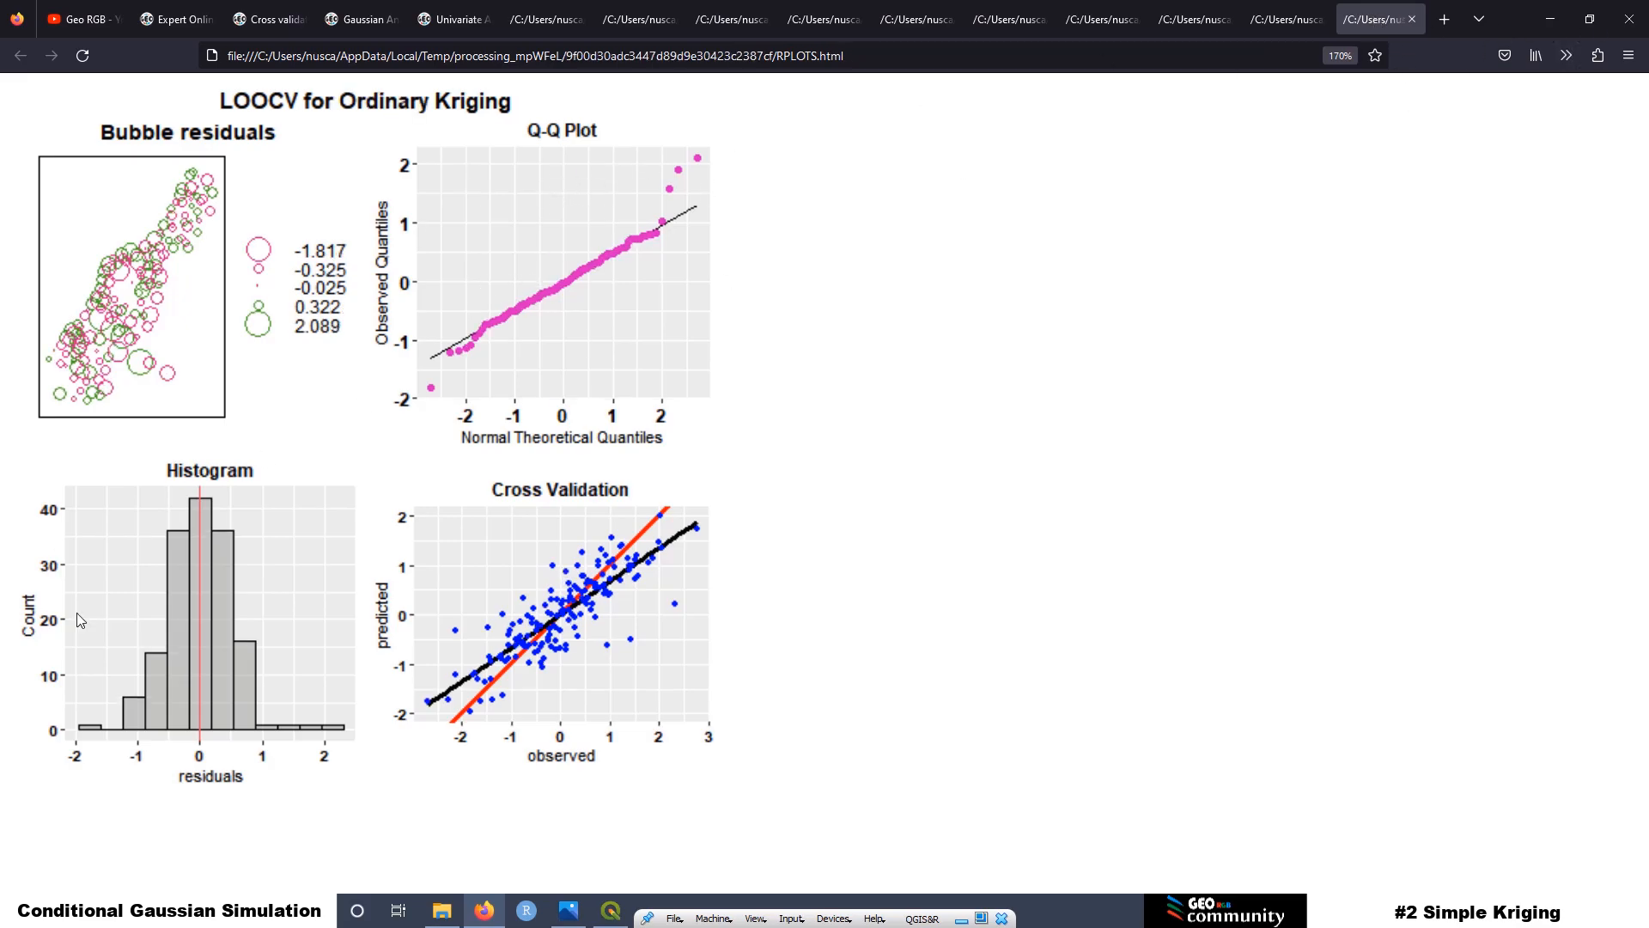
left_click(1280, 20)
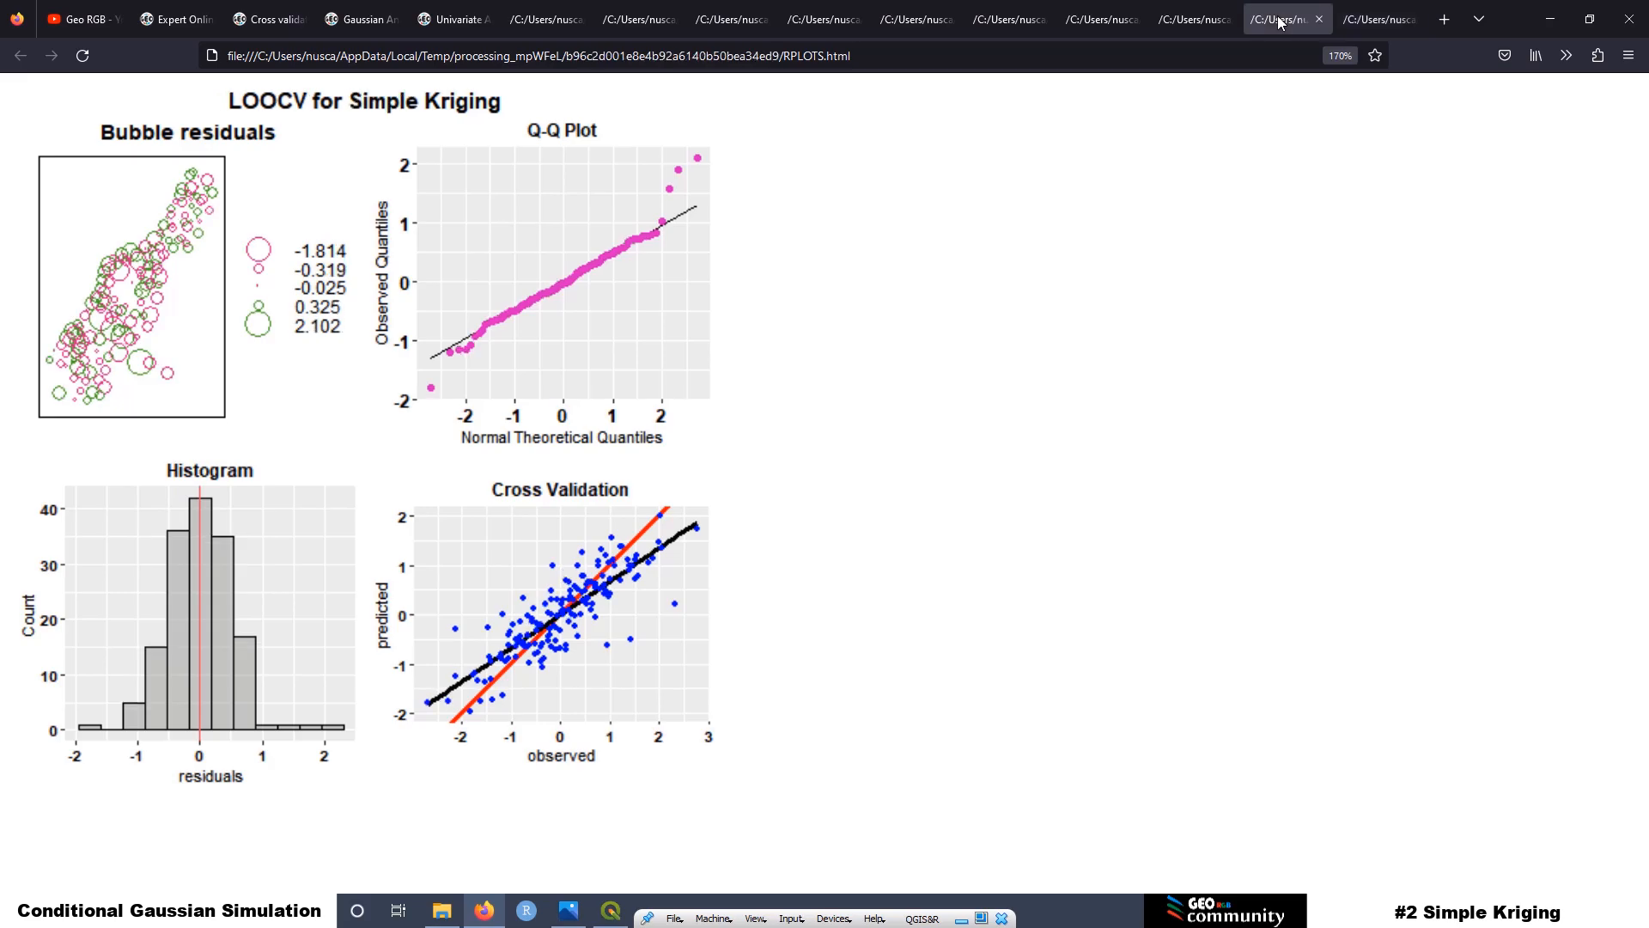
Step: Switch between the Ordinary Kriging and Simple Kriging LOOCV plots once more to compare their residuals and scatter
left_click(1373, 22)
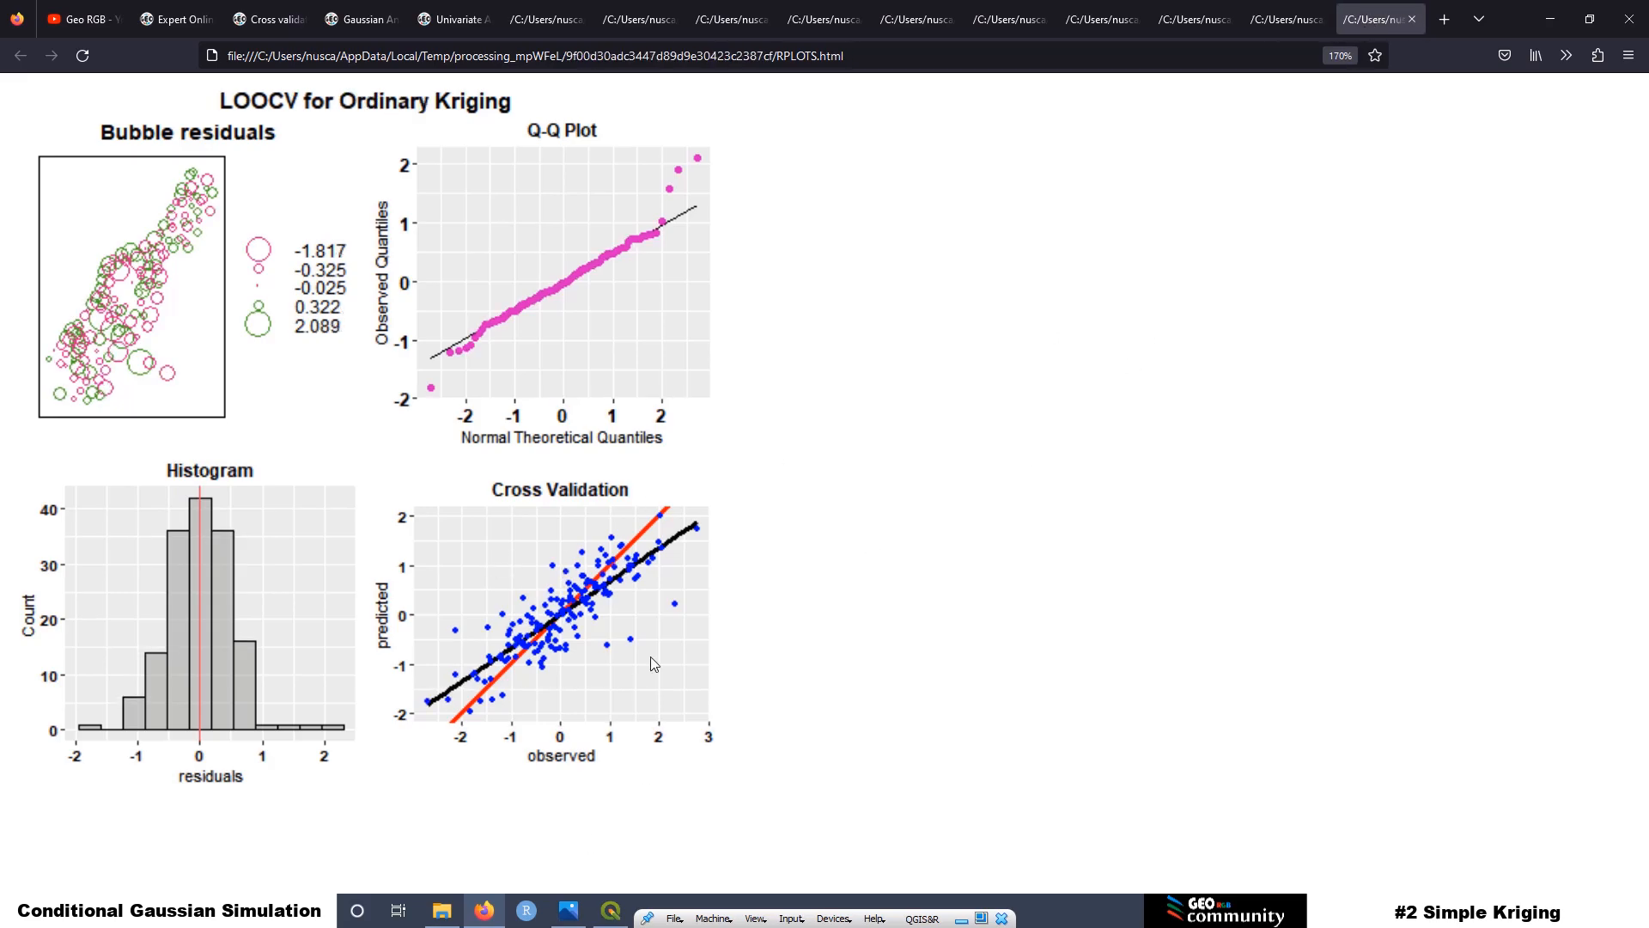
left_click(1280, 10)
left_click(1366, 18)
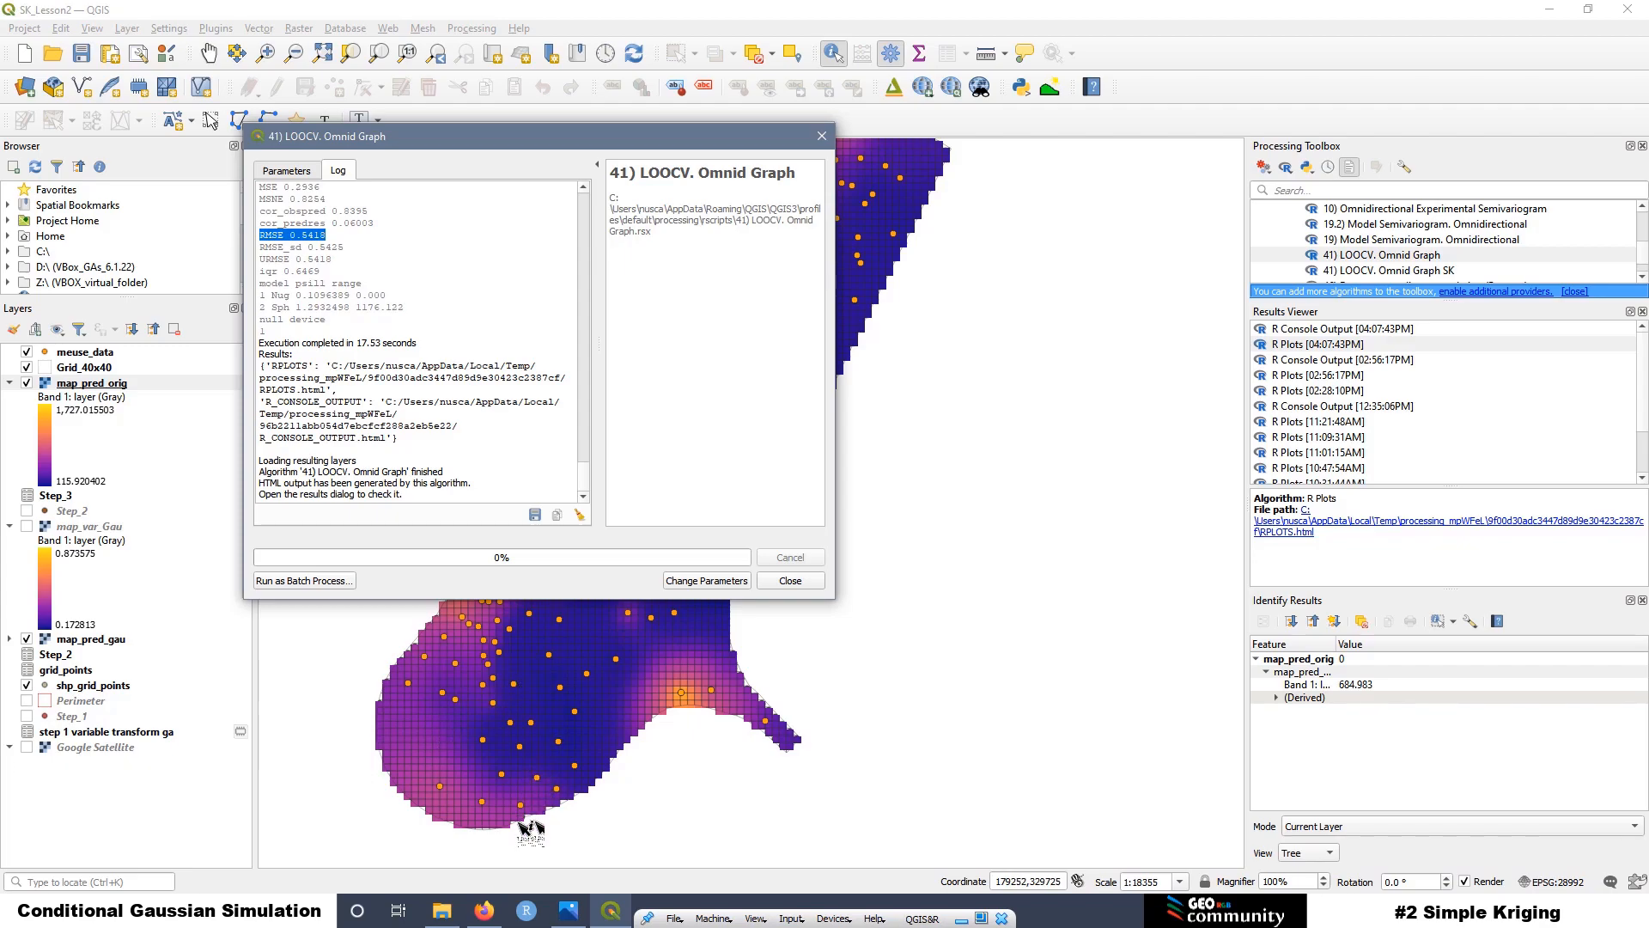
Step: Switch to Firefox and open the Fourth Geostatistics Course on kriging and cokriging from giscourse.online, then start its learning content
left_click(488, 917)
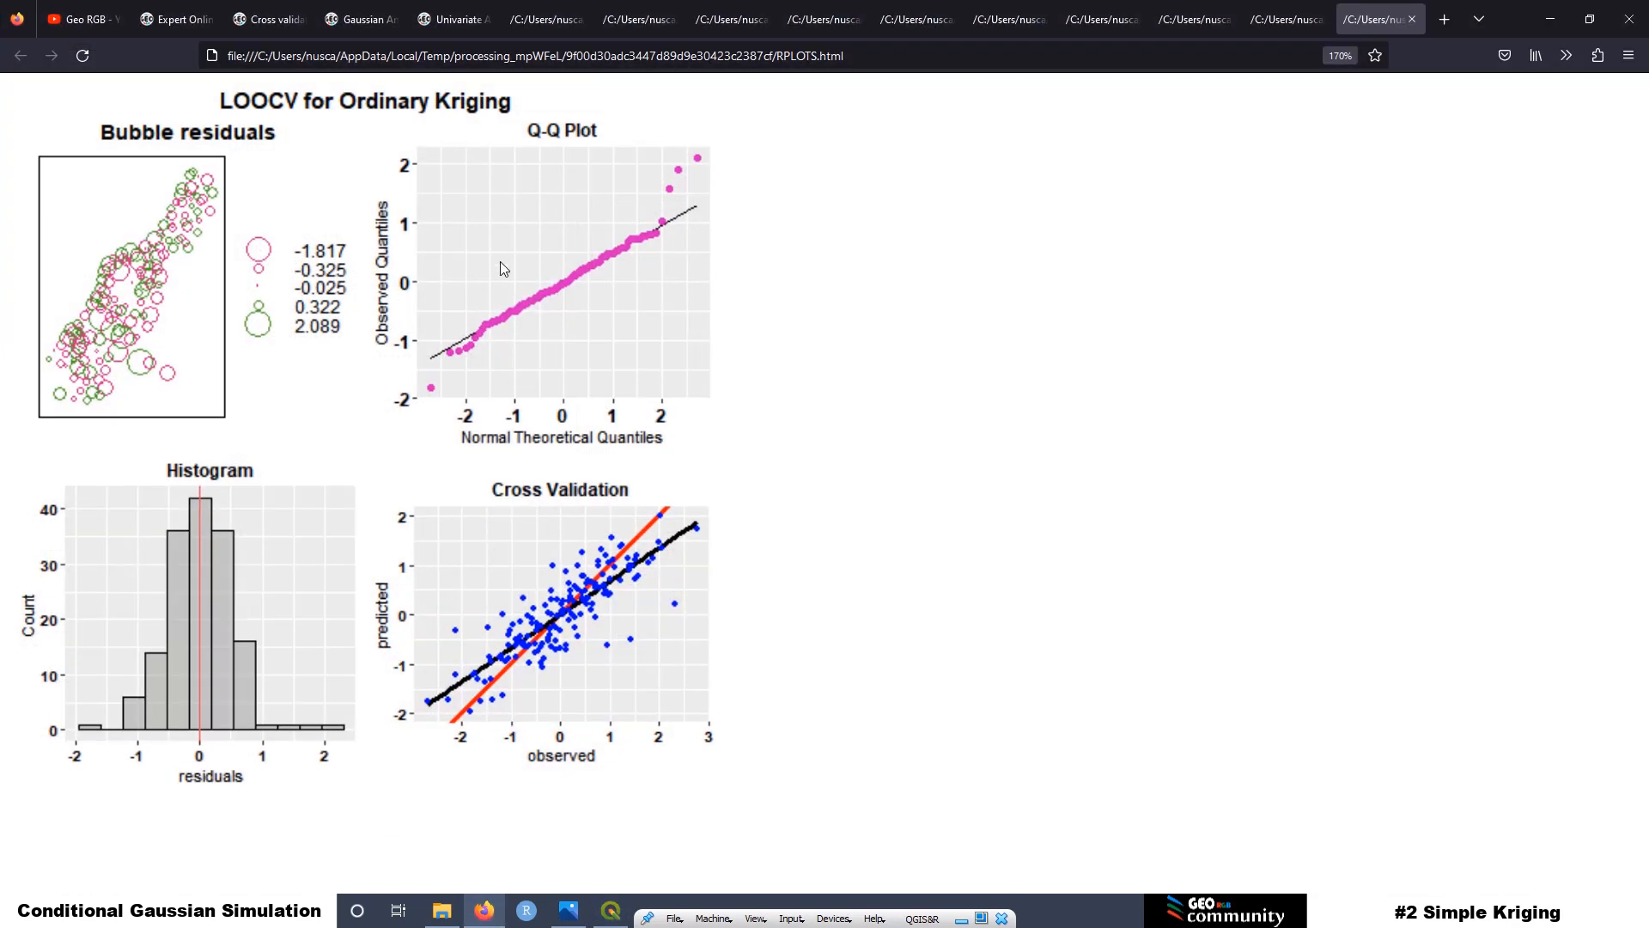
left_click(171, 20)
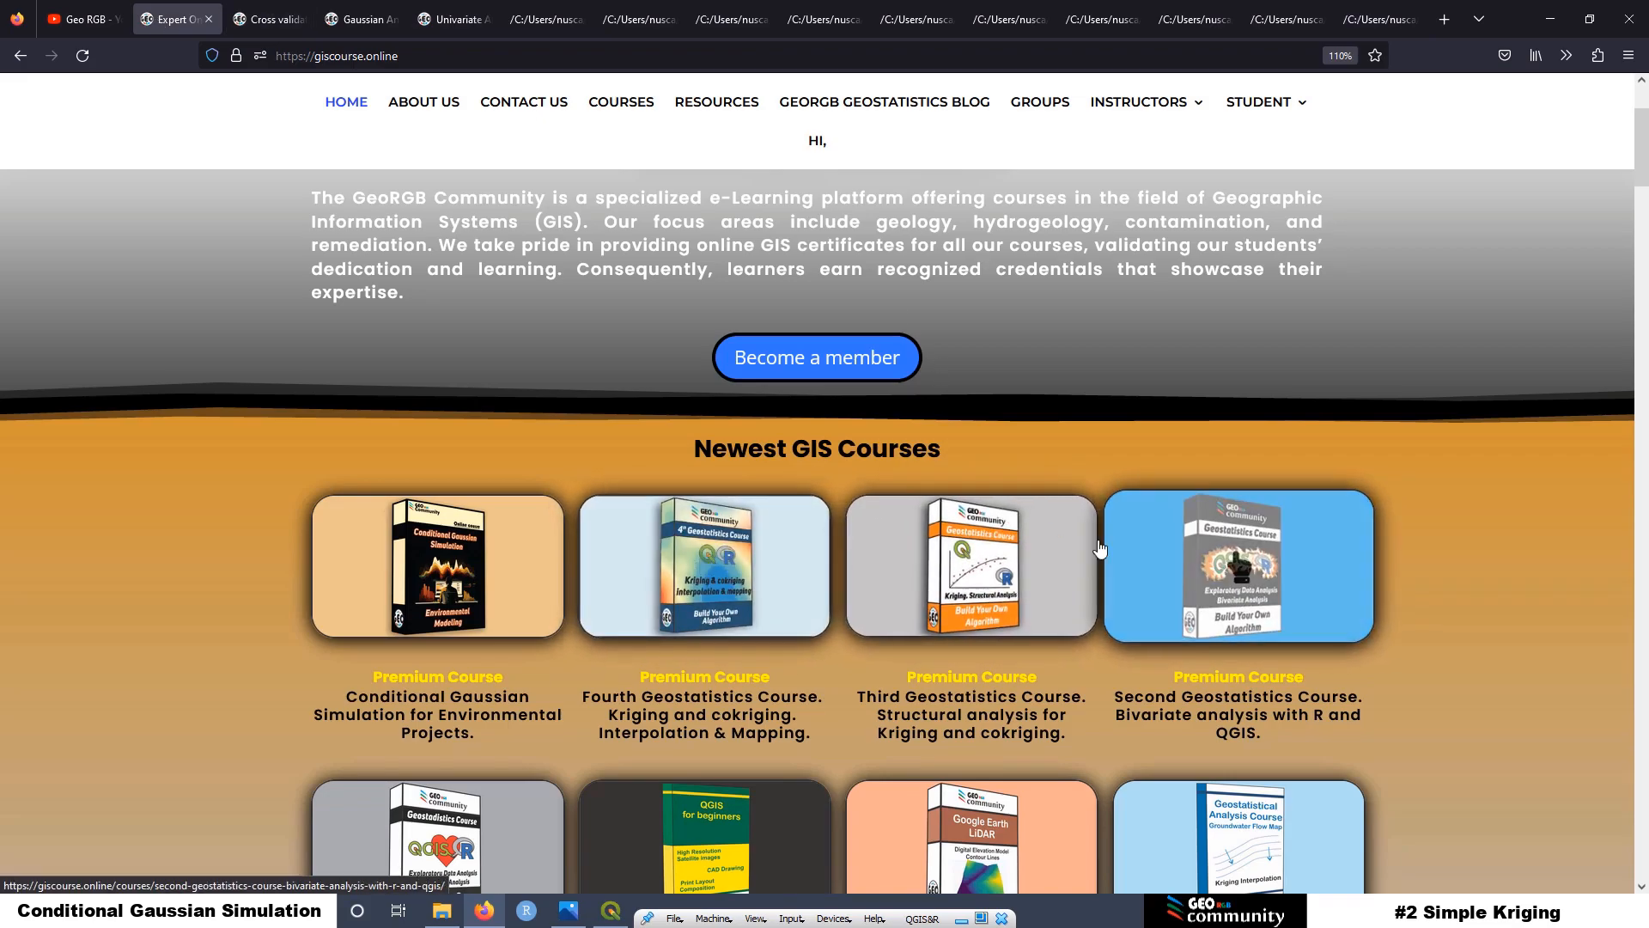
left_click(713, 589)
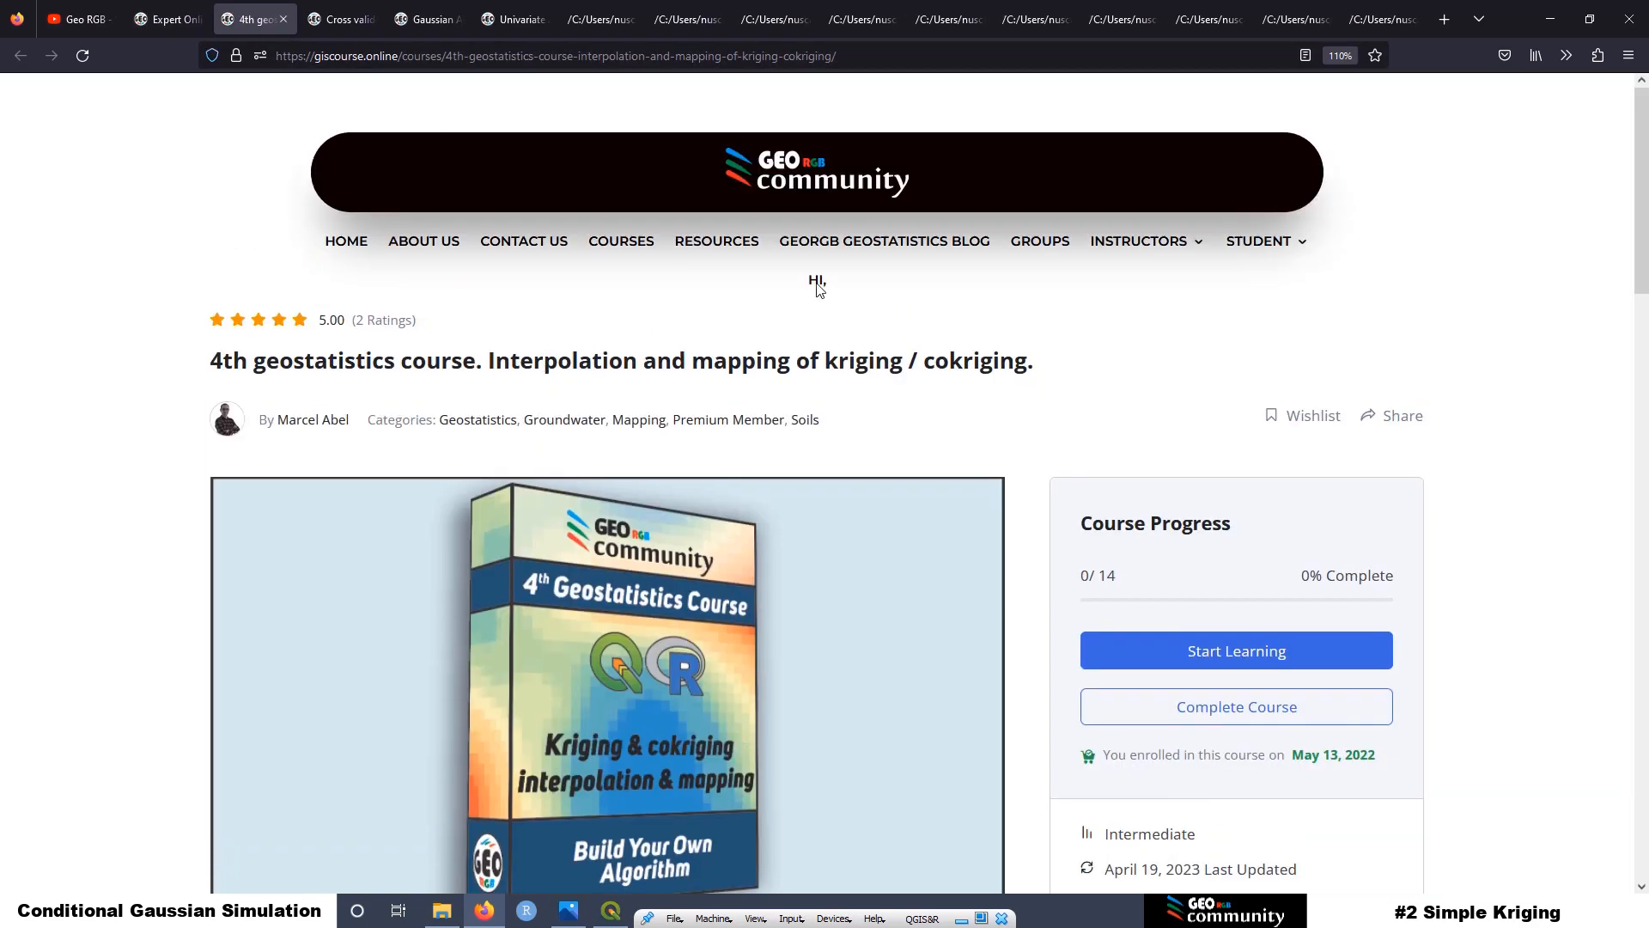
scroll(859, 503, "down", 2)
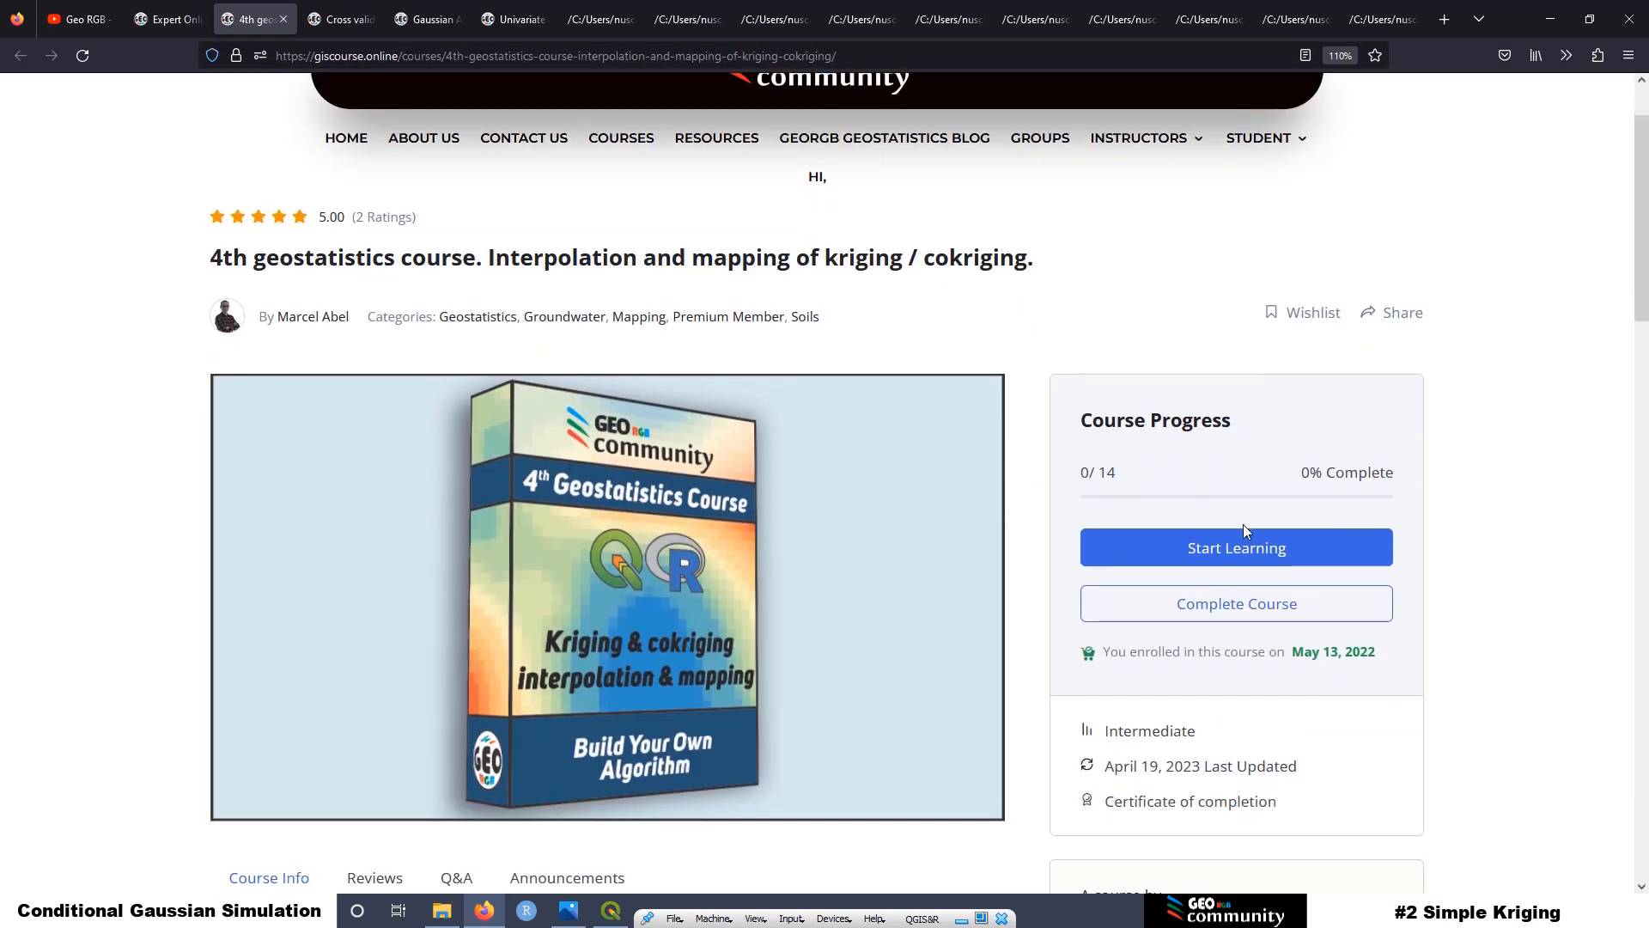
left_click(1201, 563)
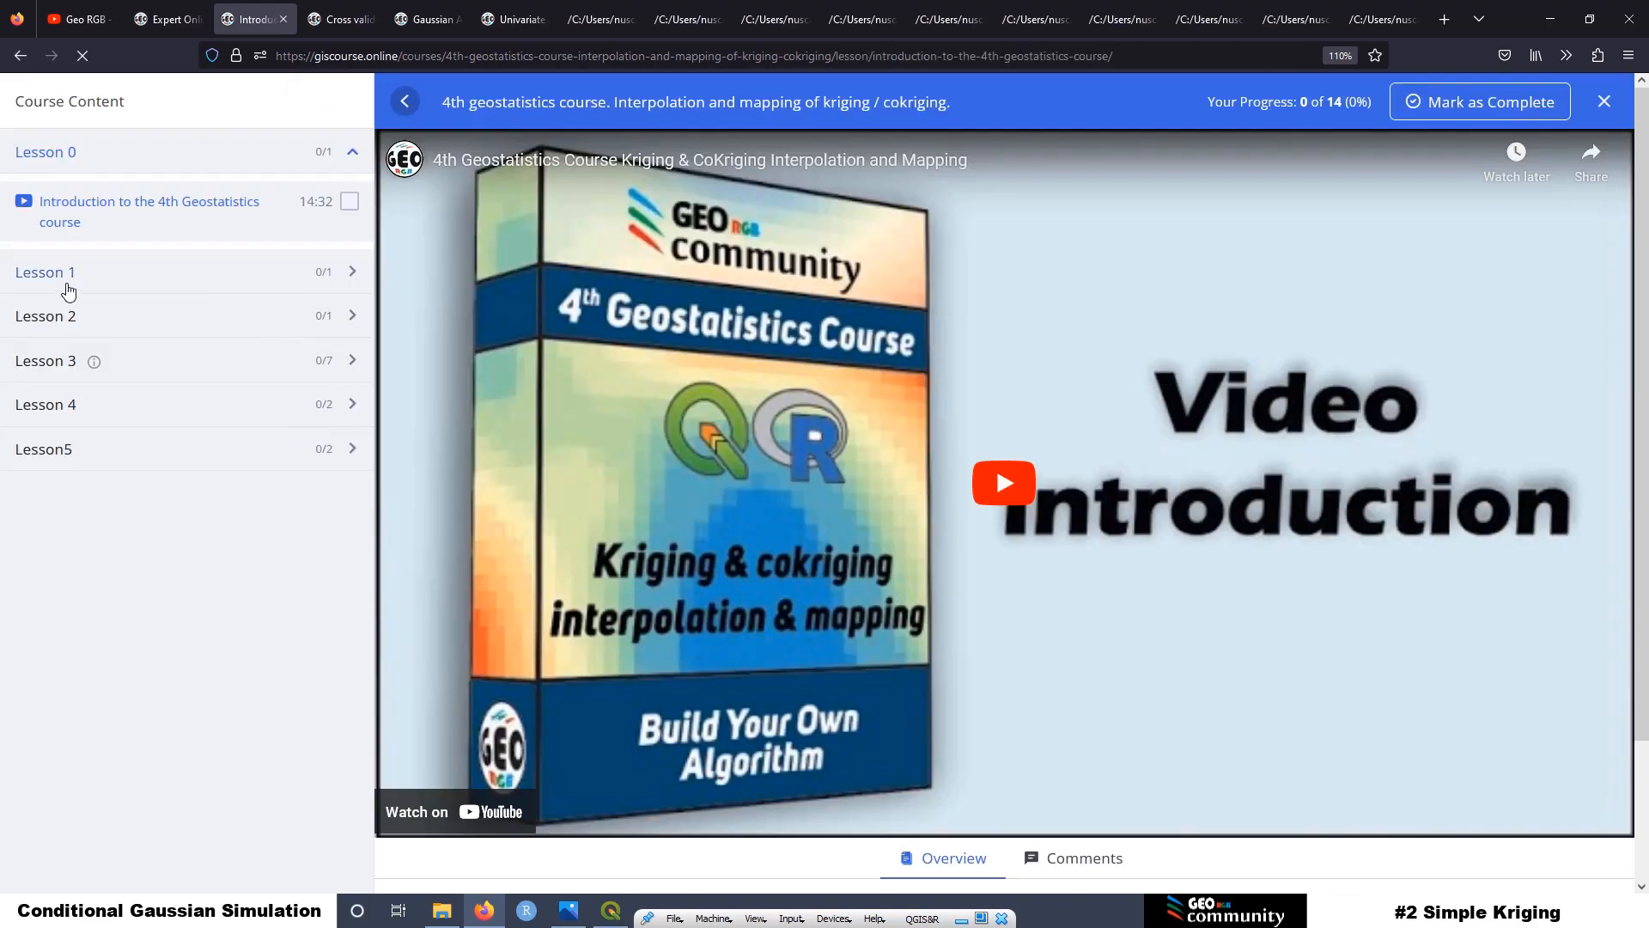
Step: Expand Lessons 1 to 5 of the fourth geostatistics course and review the kriging and cokriging topics in each
left_click(67, 287)
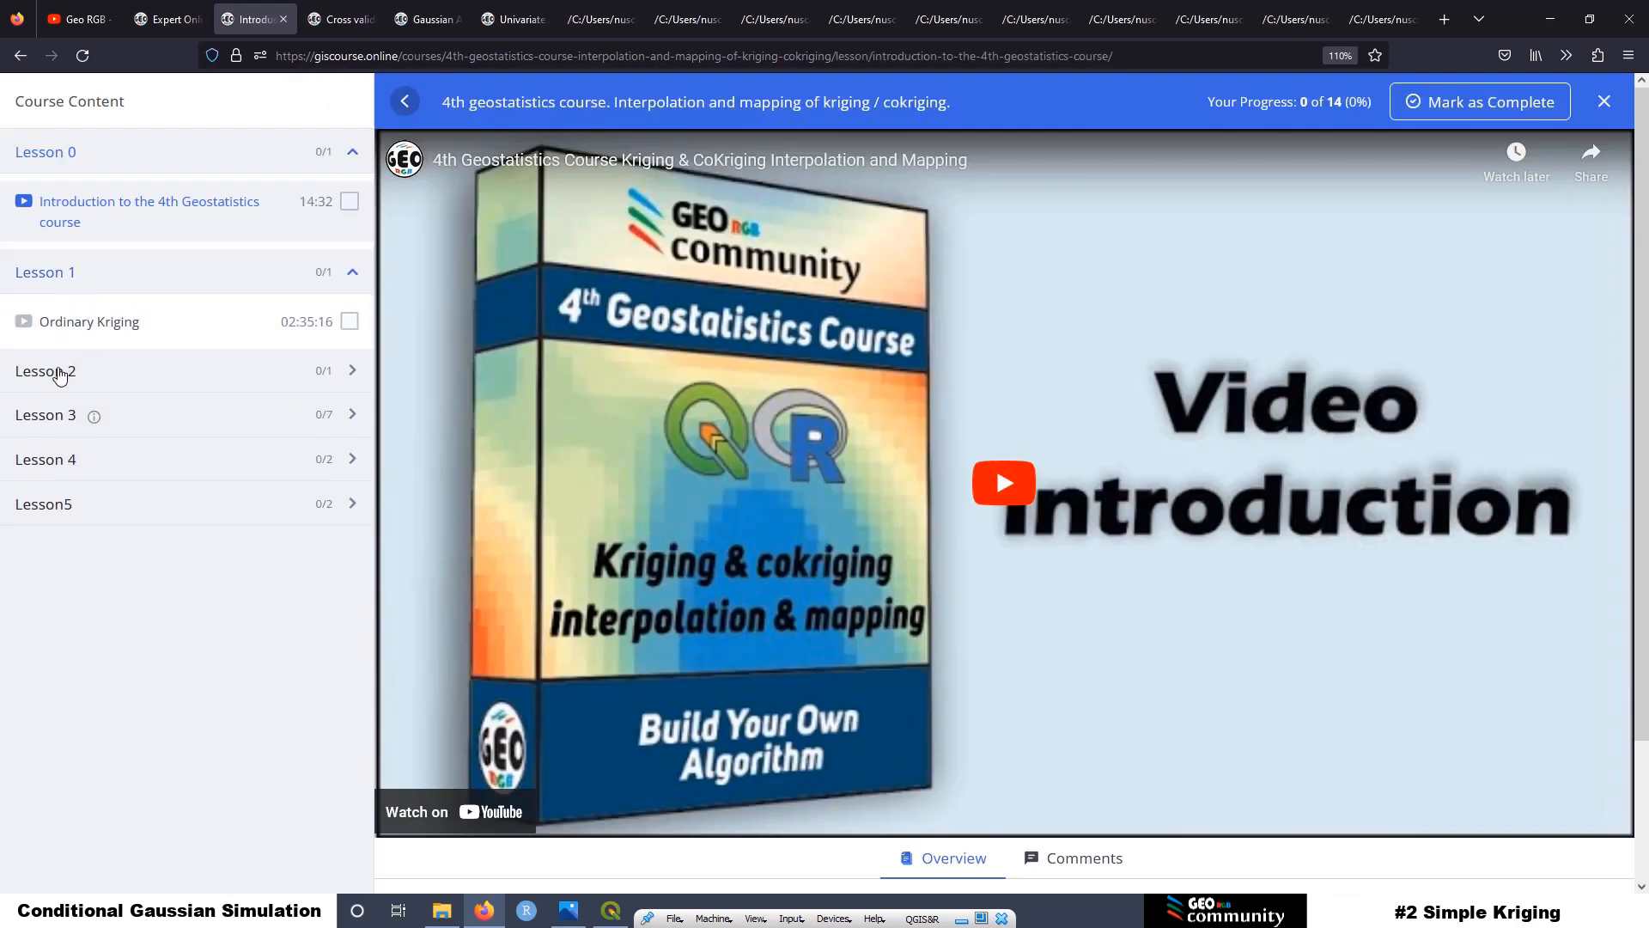
left_click(60, 372)
left_click(48, 465)
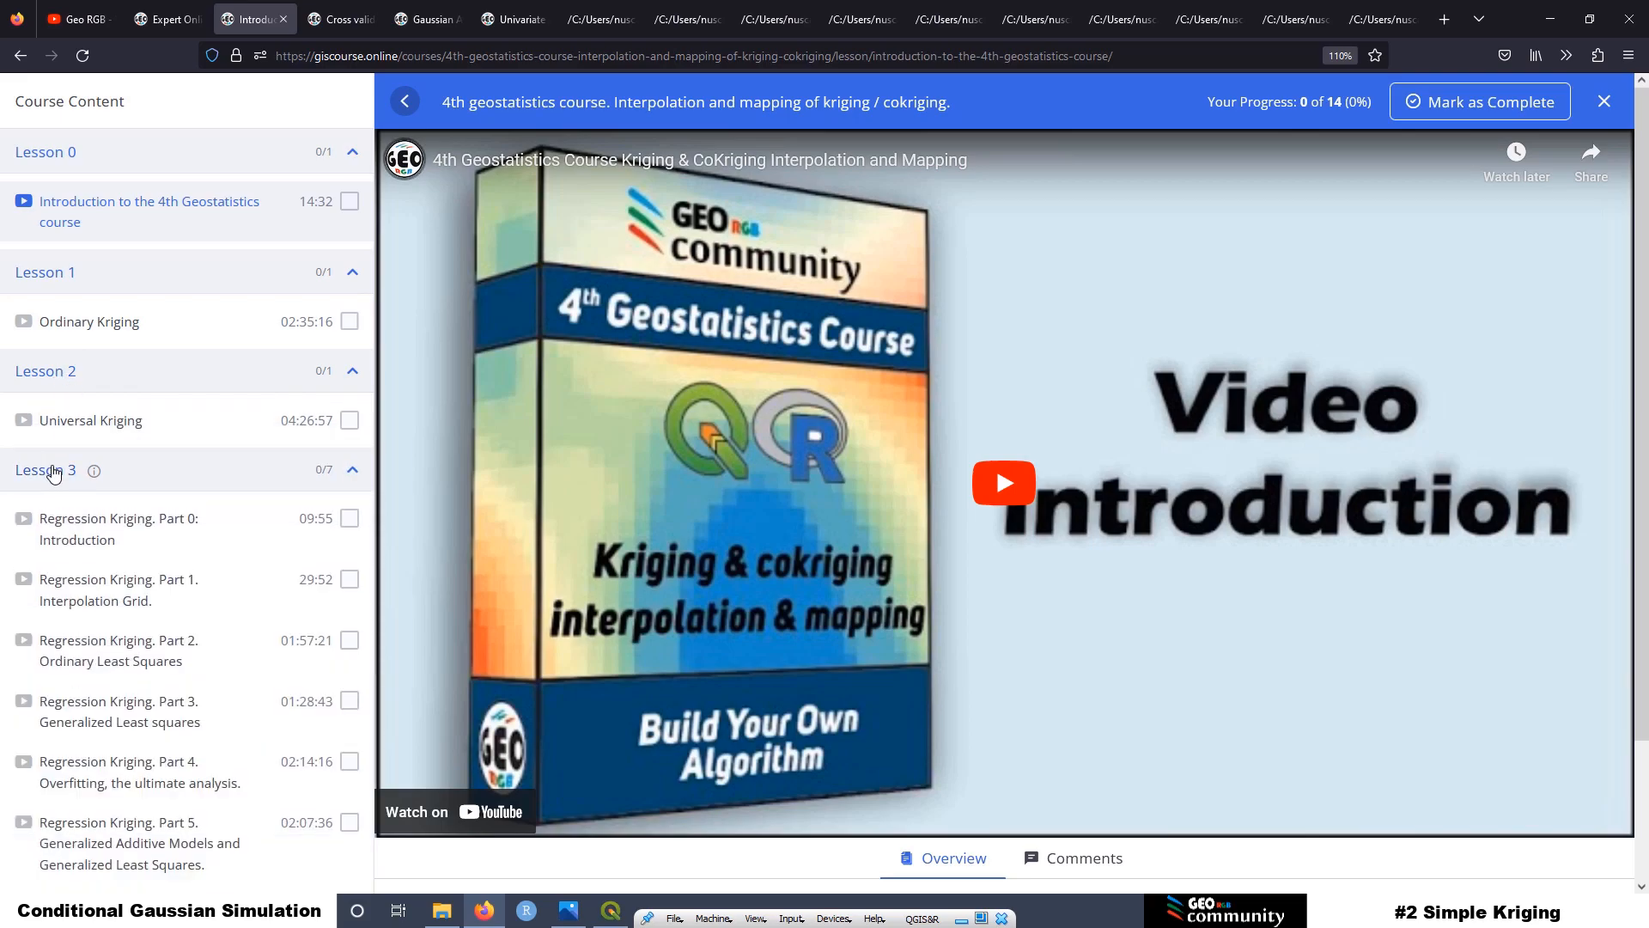
scroll(143, 515, "down", 2)
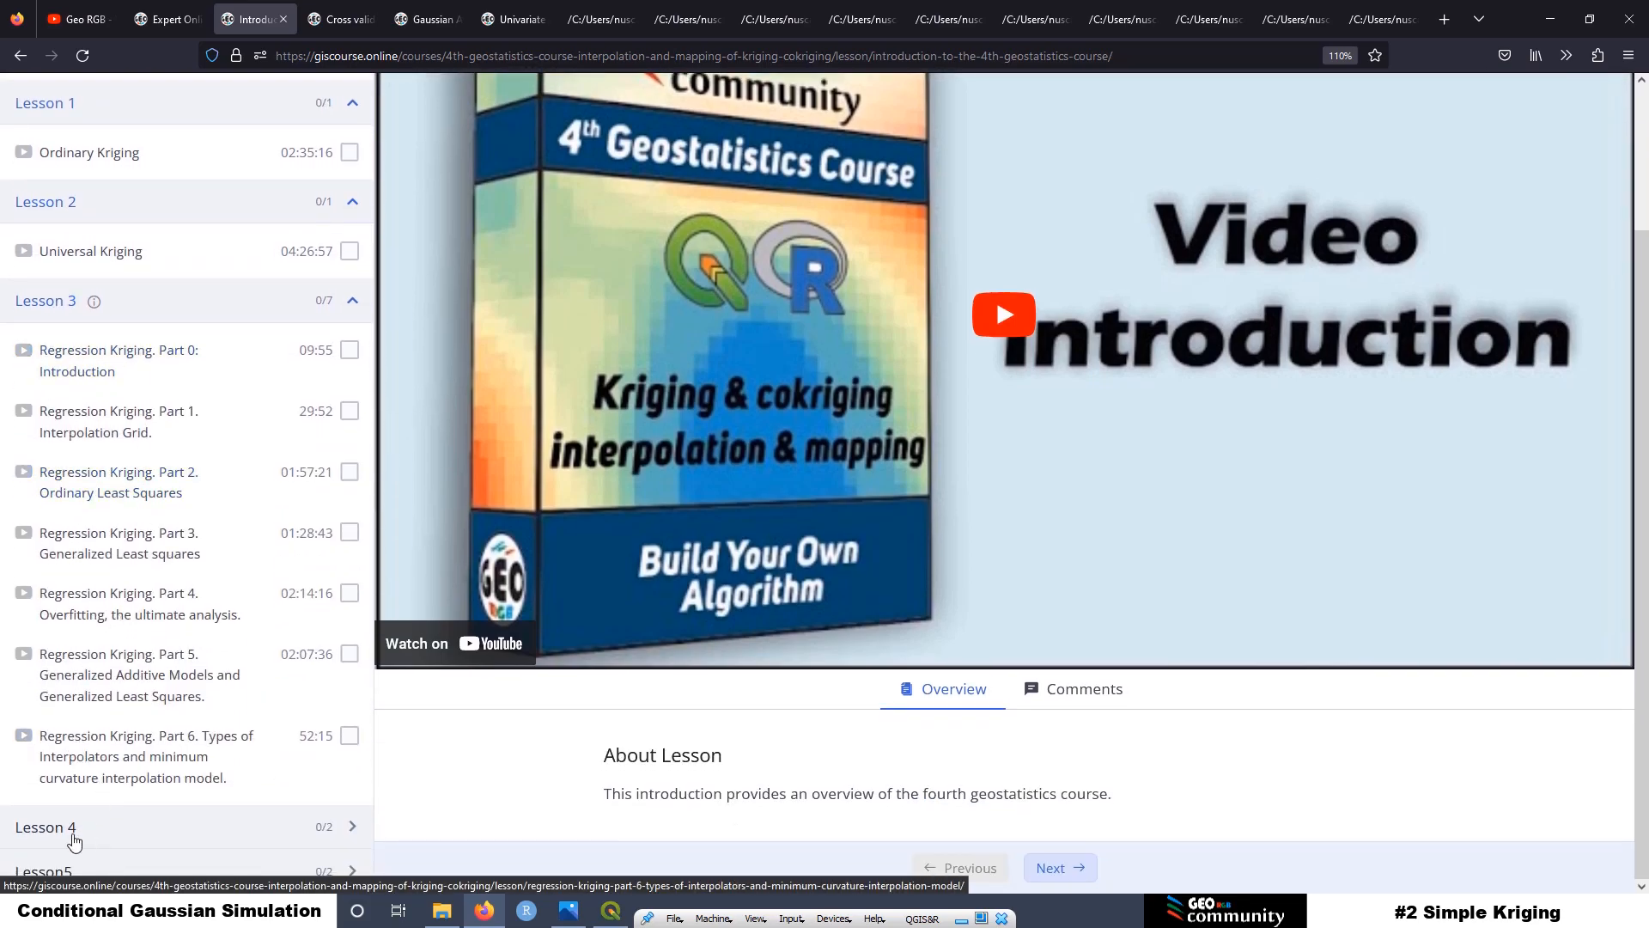
left_click(74, 829)
scroll(221, 733, "down", 2)
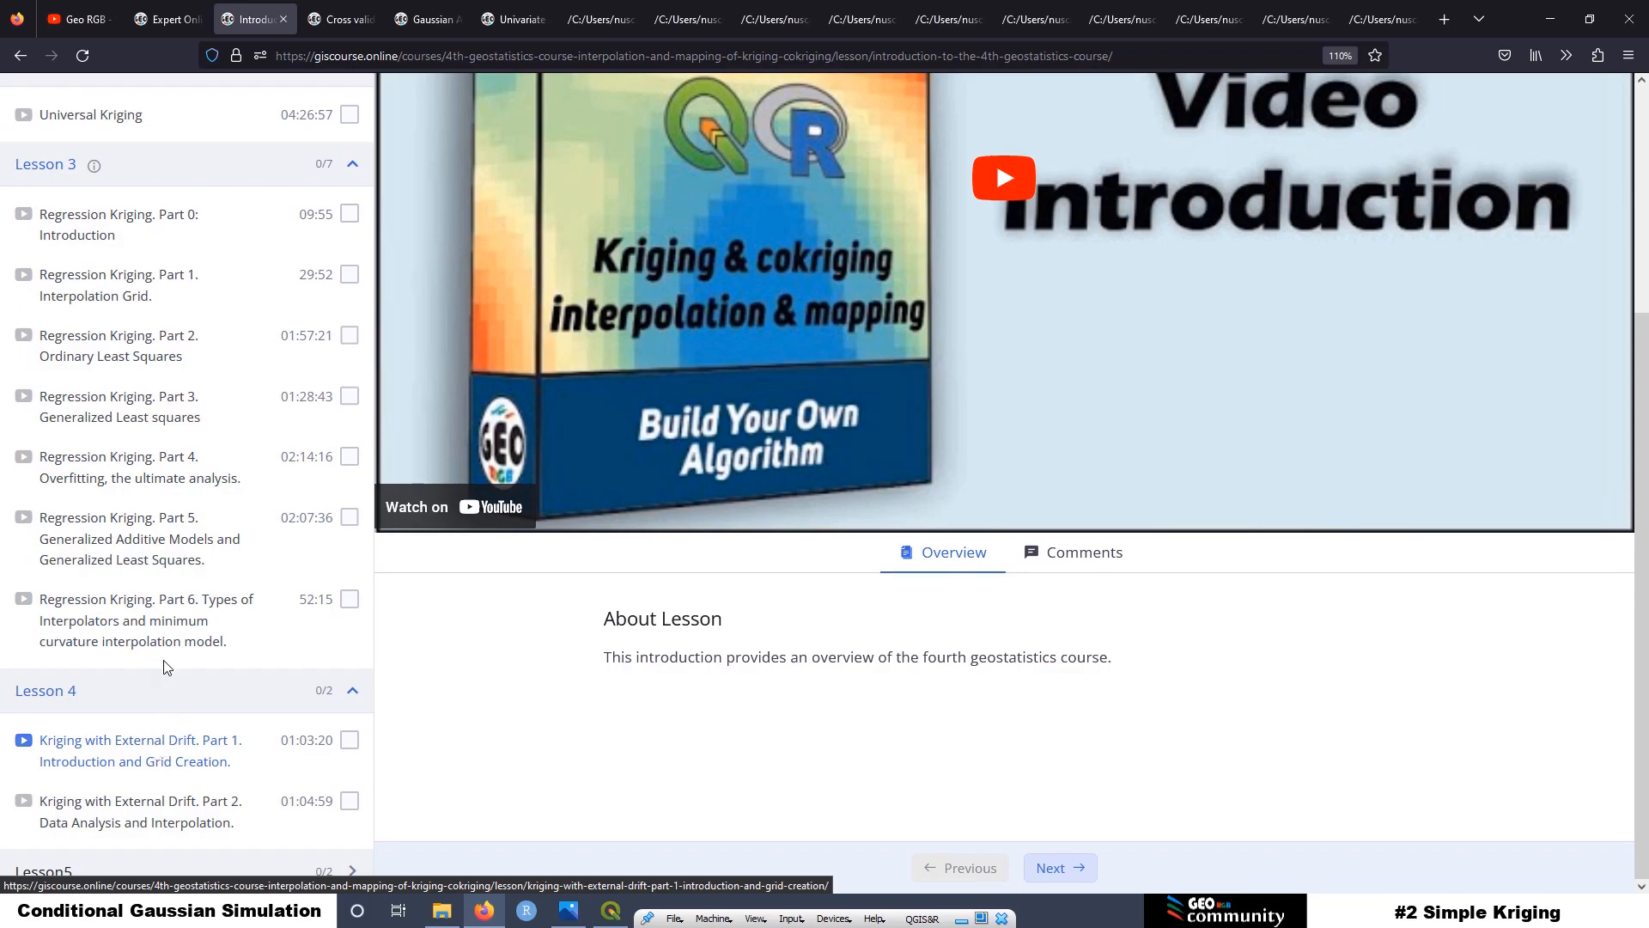
scroll(96, 871, "down", 2)
left_click(96, 871)
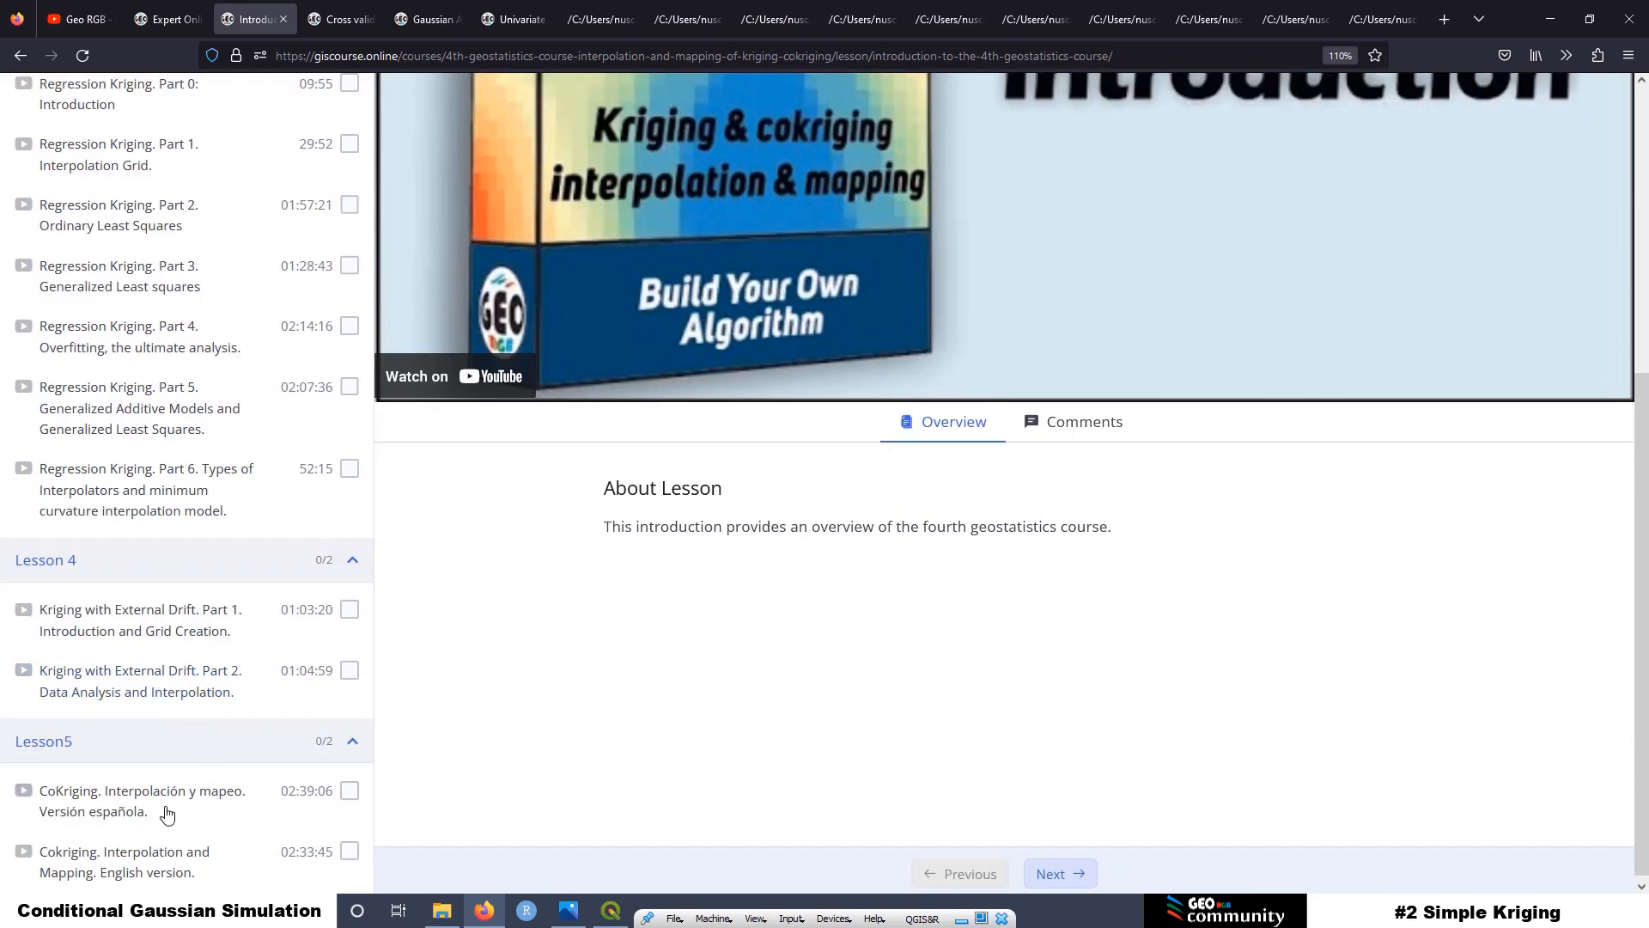
scroll(317, 489, "up", 6)
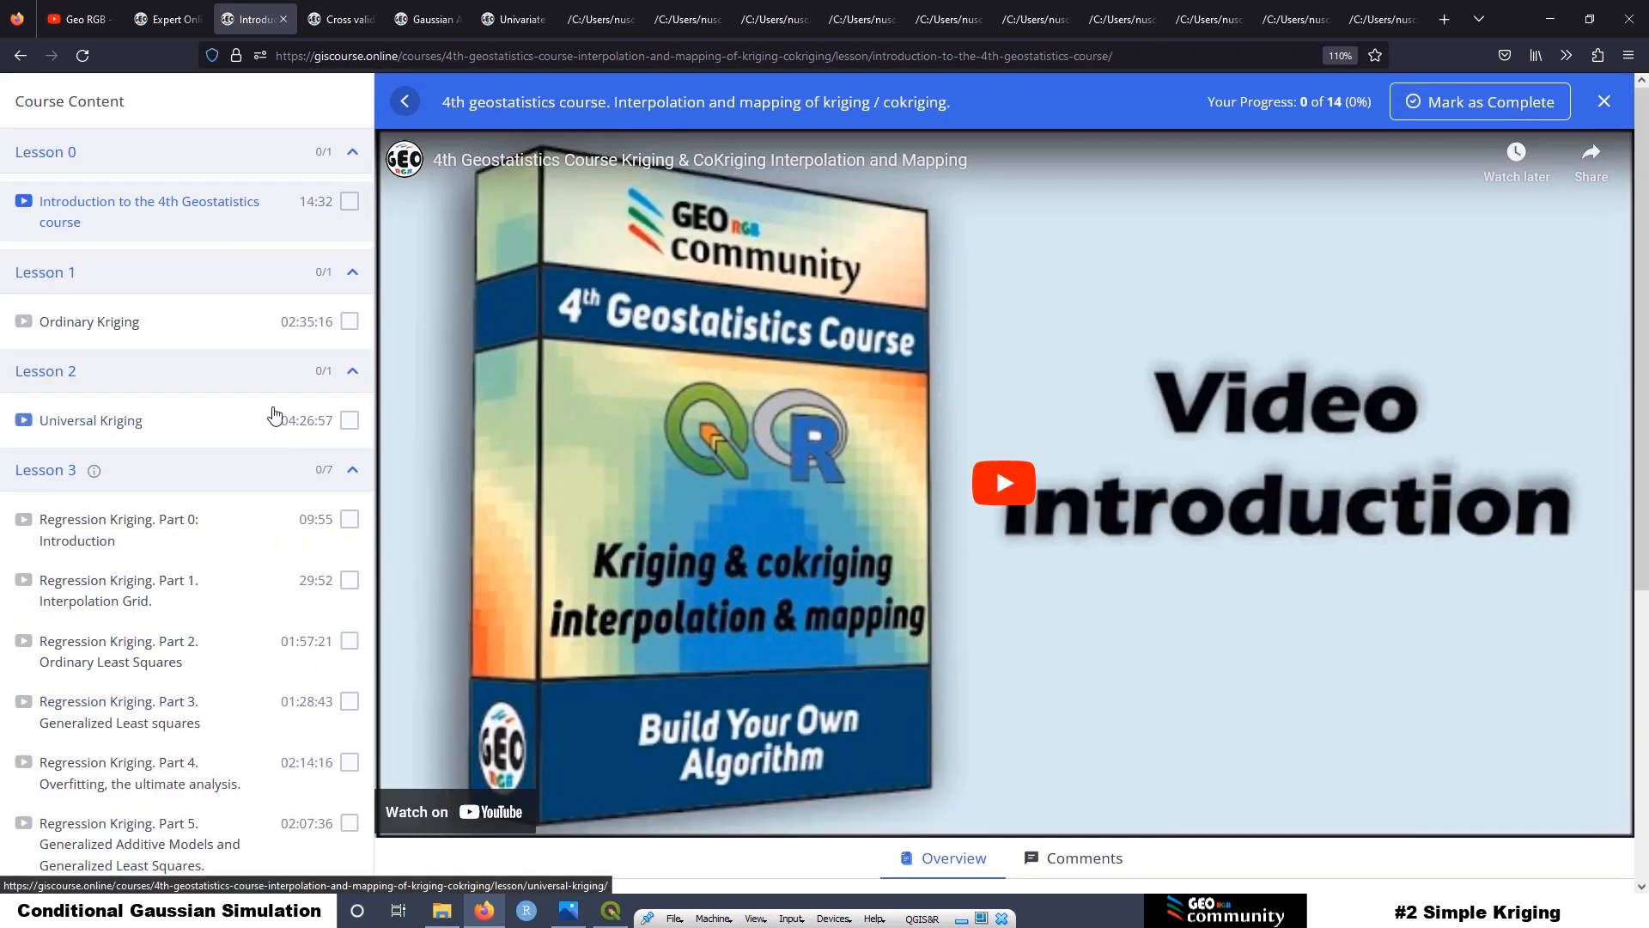
Step: Open the Third Geostatistics Course on structural analysis from the course home page, review its description, and return to QGIS
left_click(167, 19)
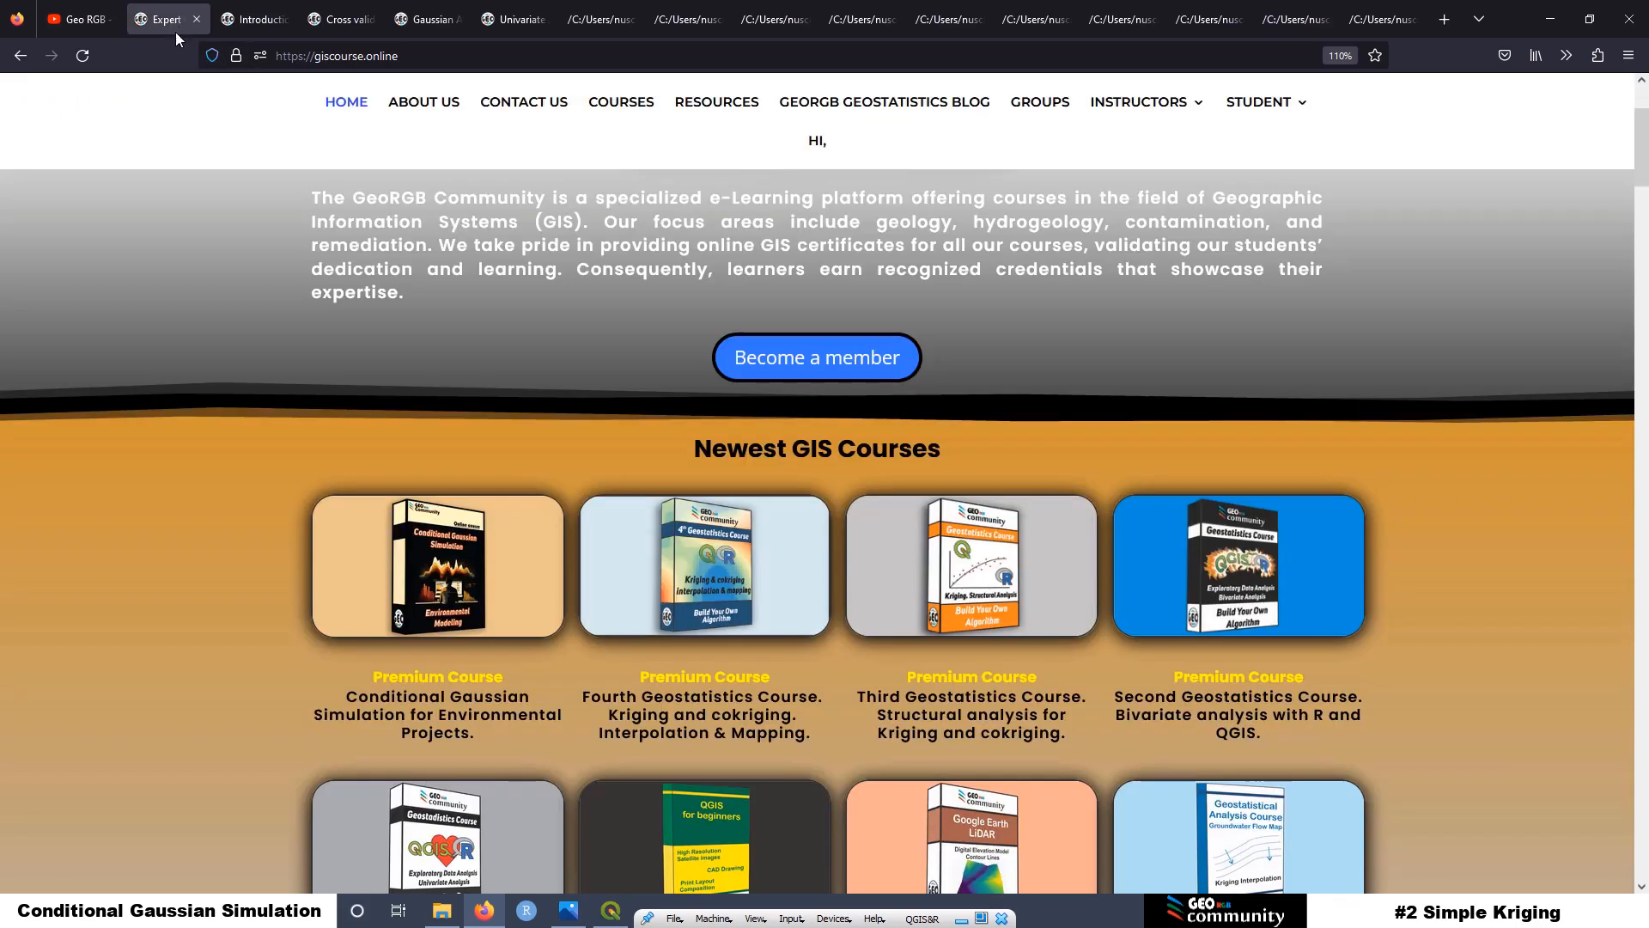
left_click(995, 583)
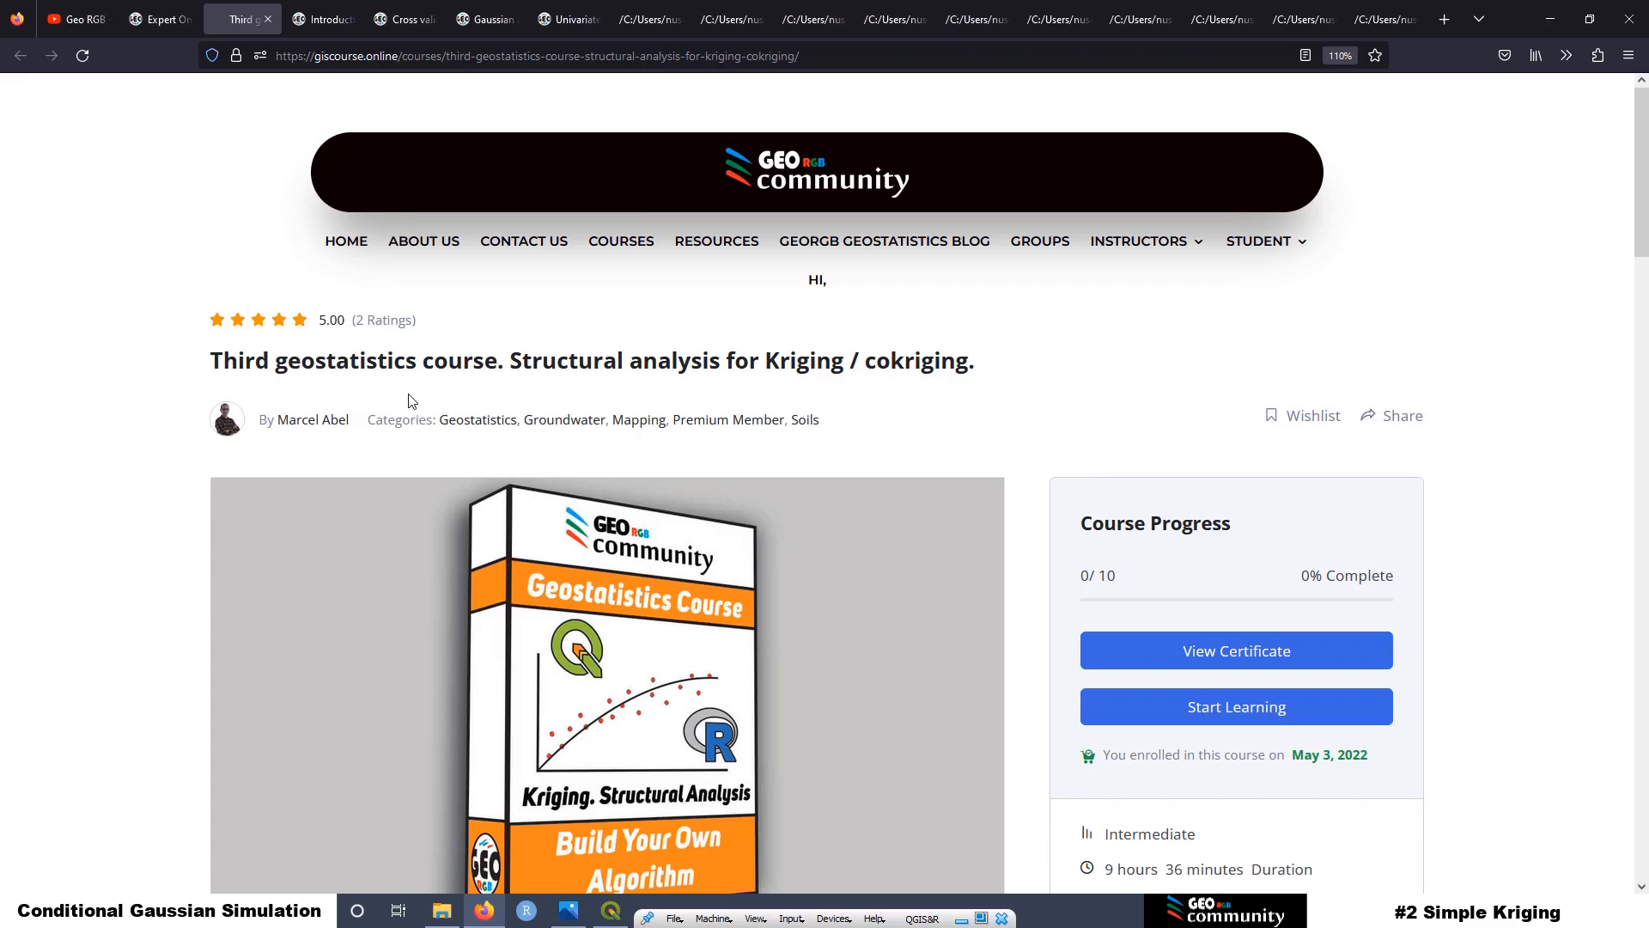
scroll(832, 455, "down", 5)
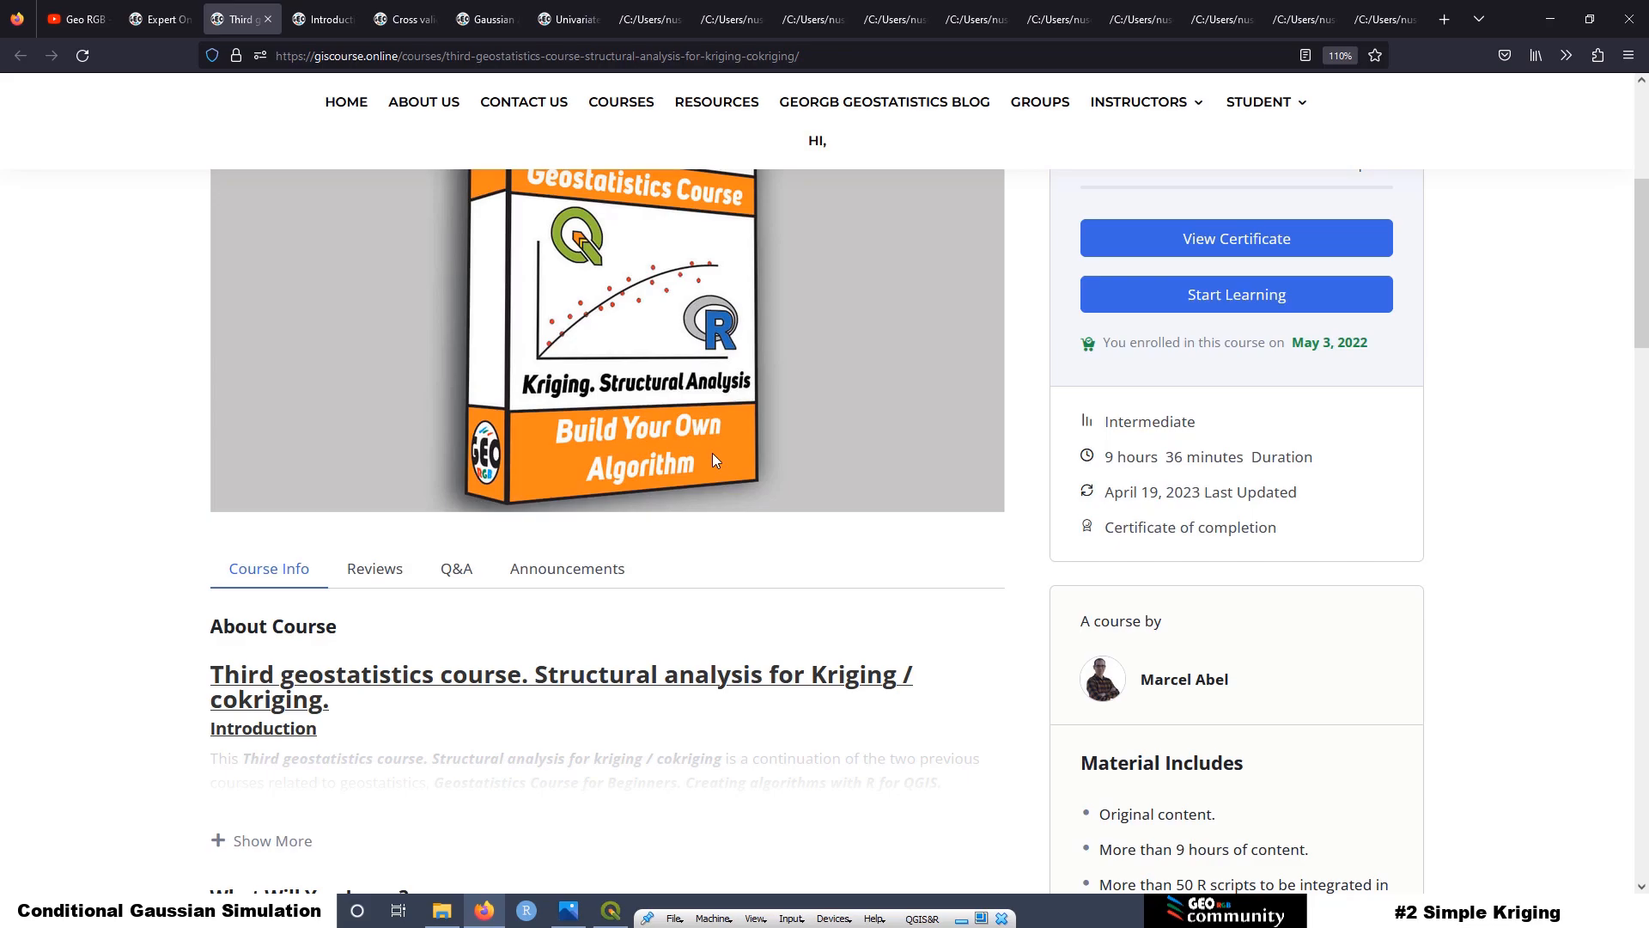
left_click(1550, 18)
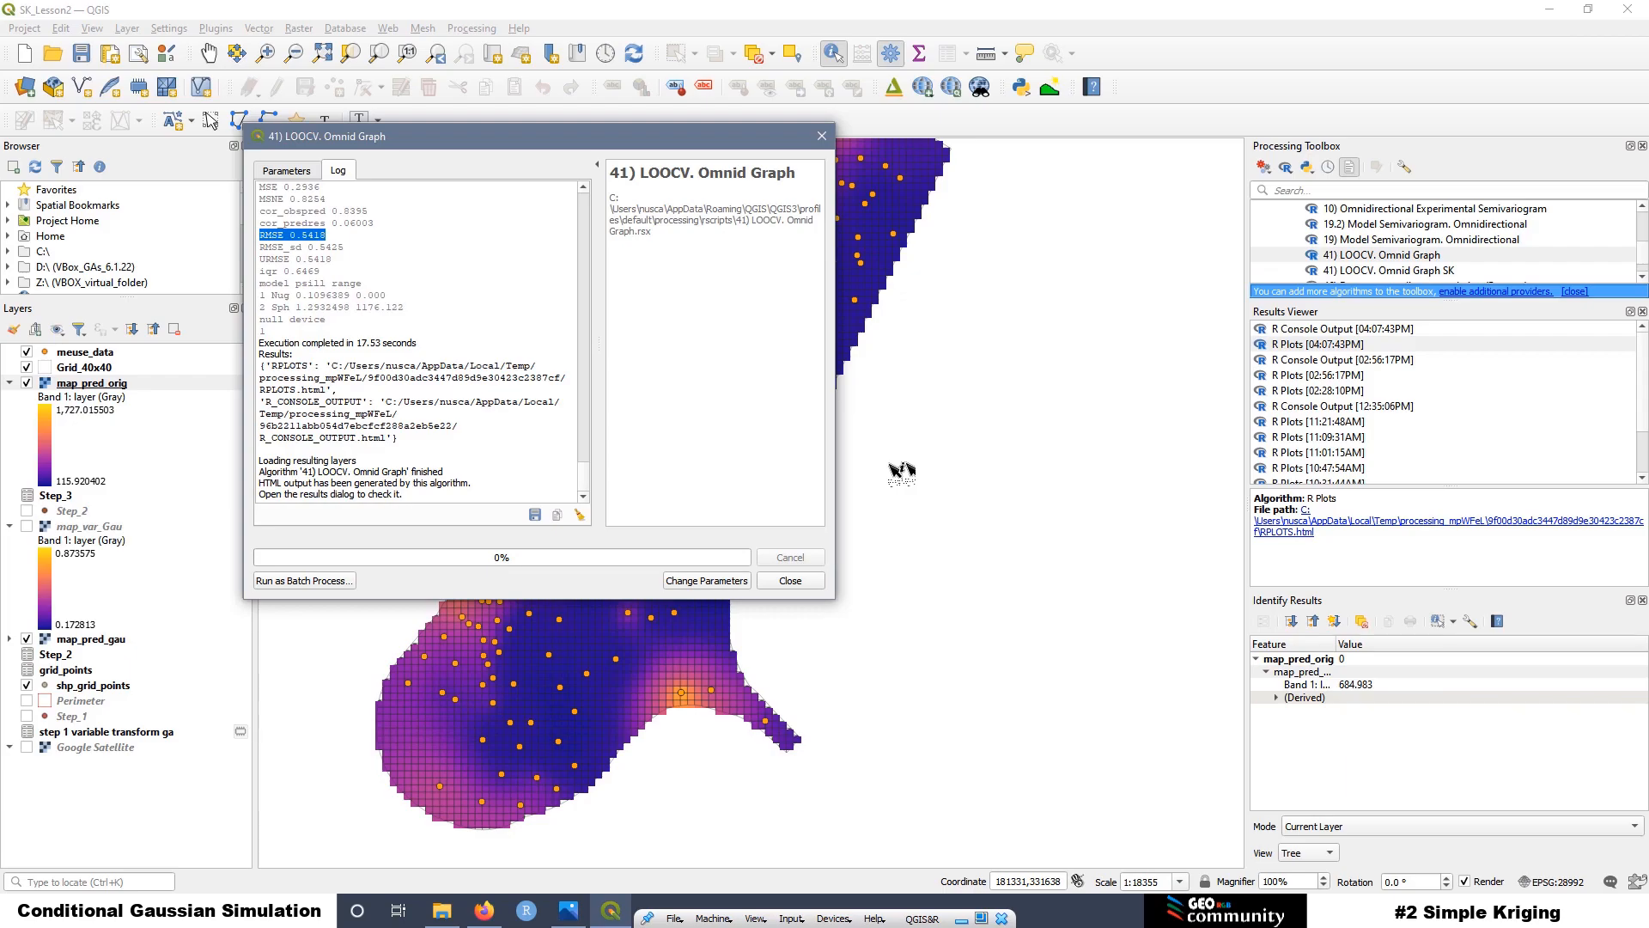